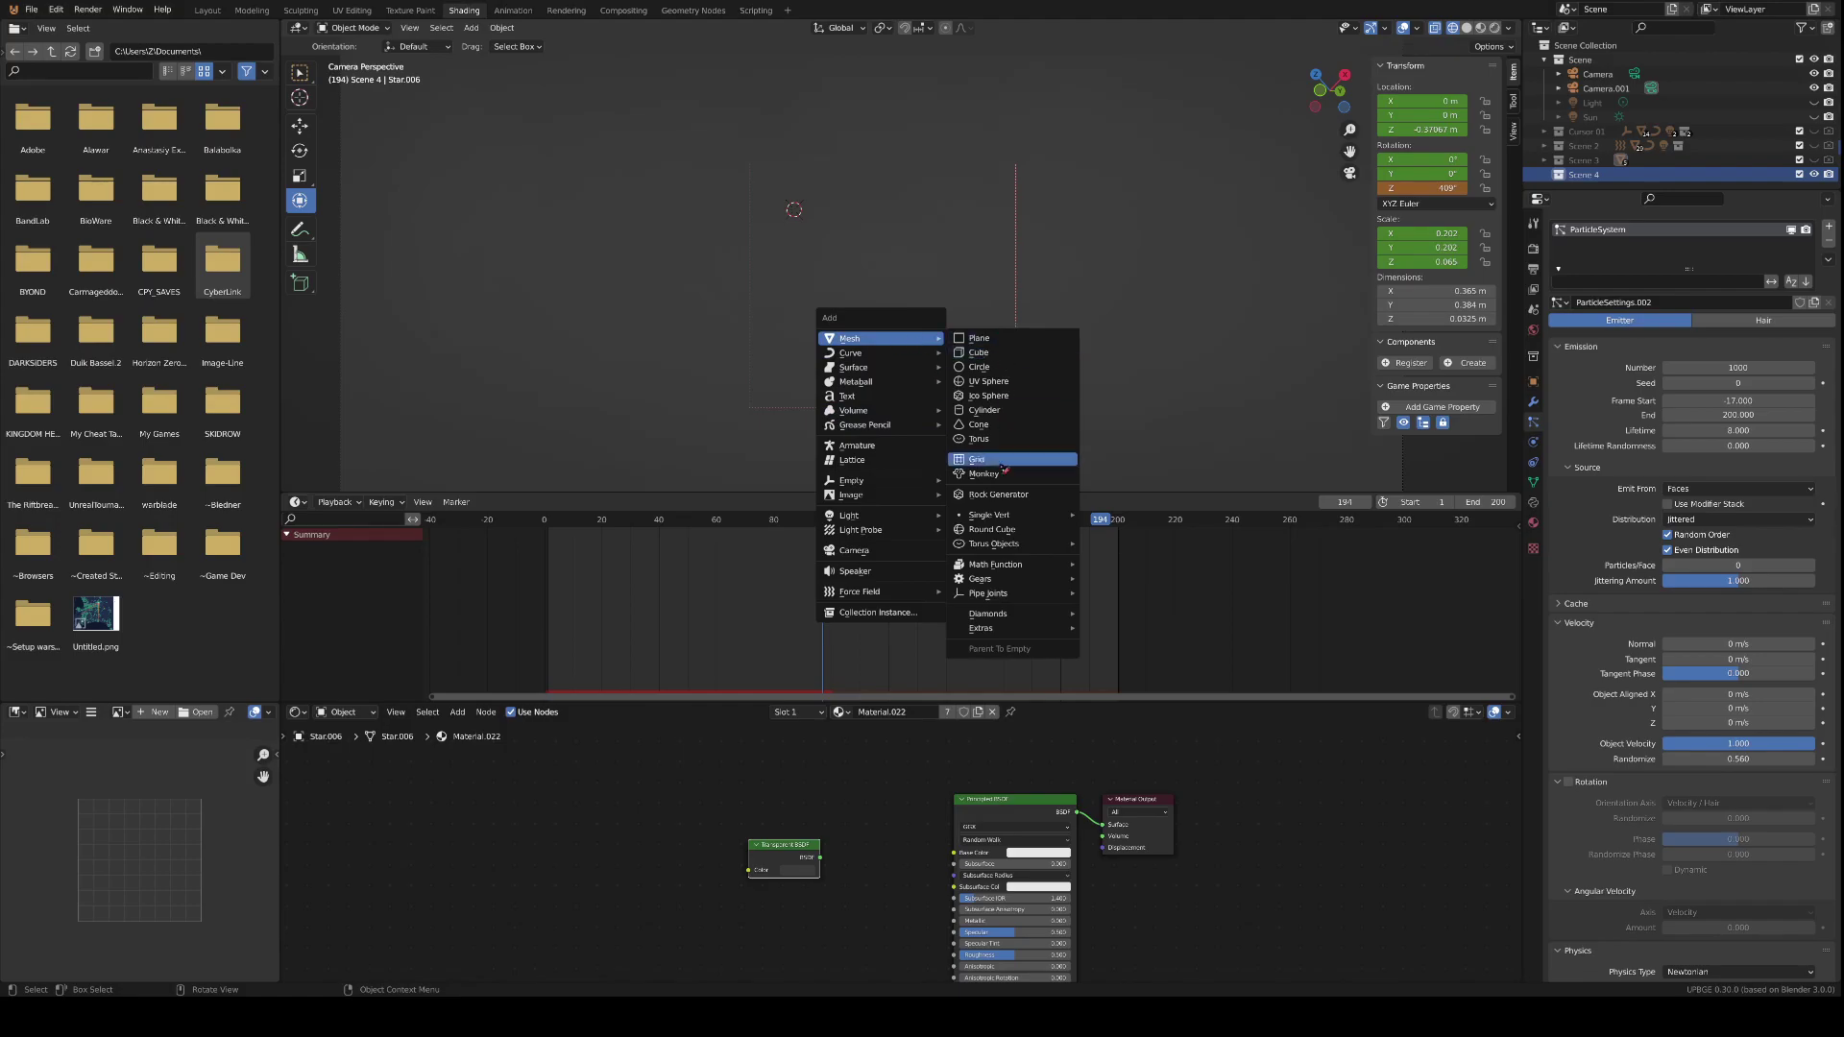
- Add a trial Brilliant Diamond, preview it in Material Preview then Rendered shading, and delete it
mouse_move(1011, 630)
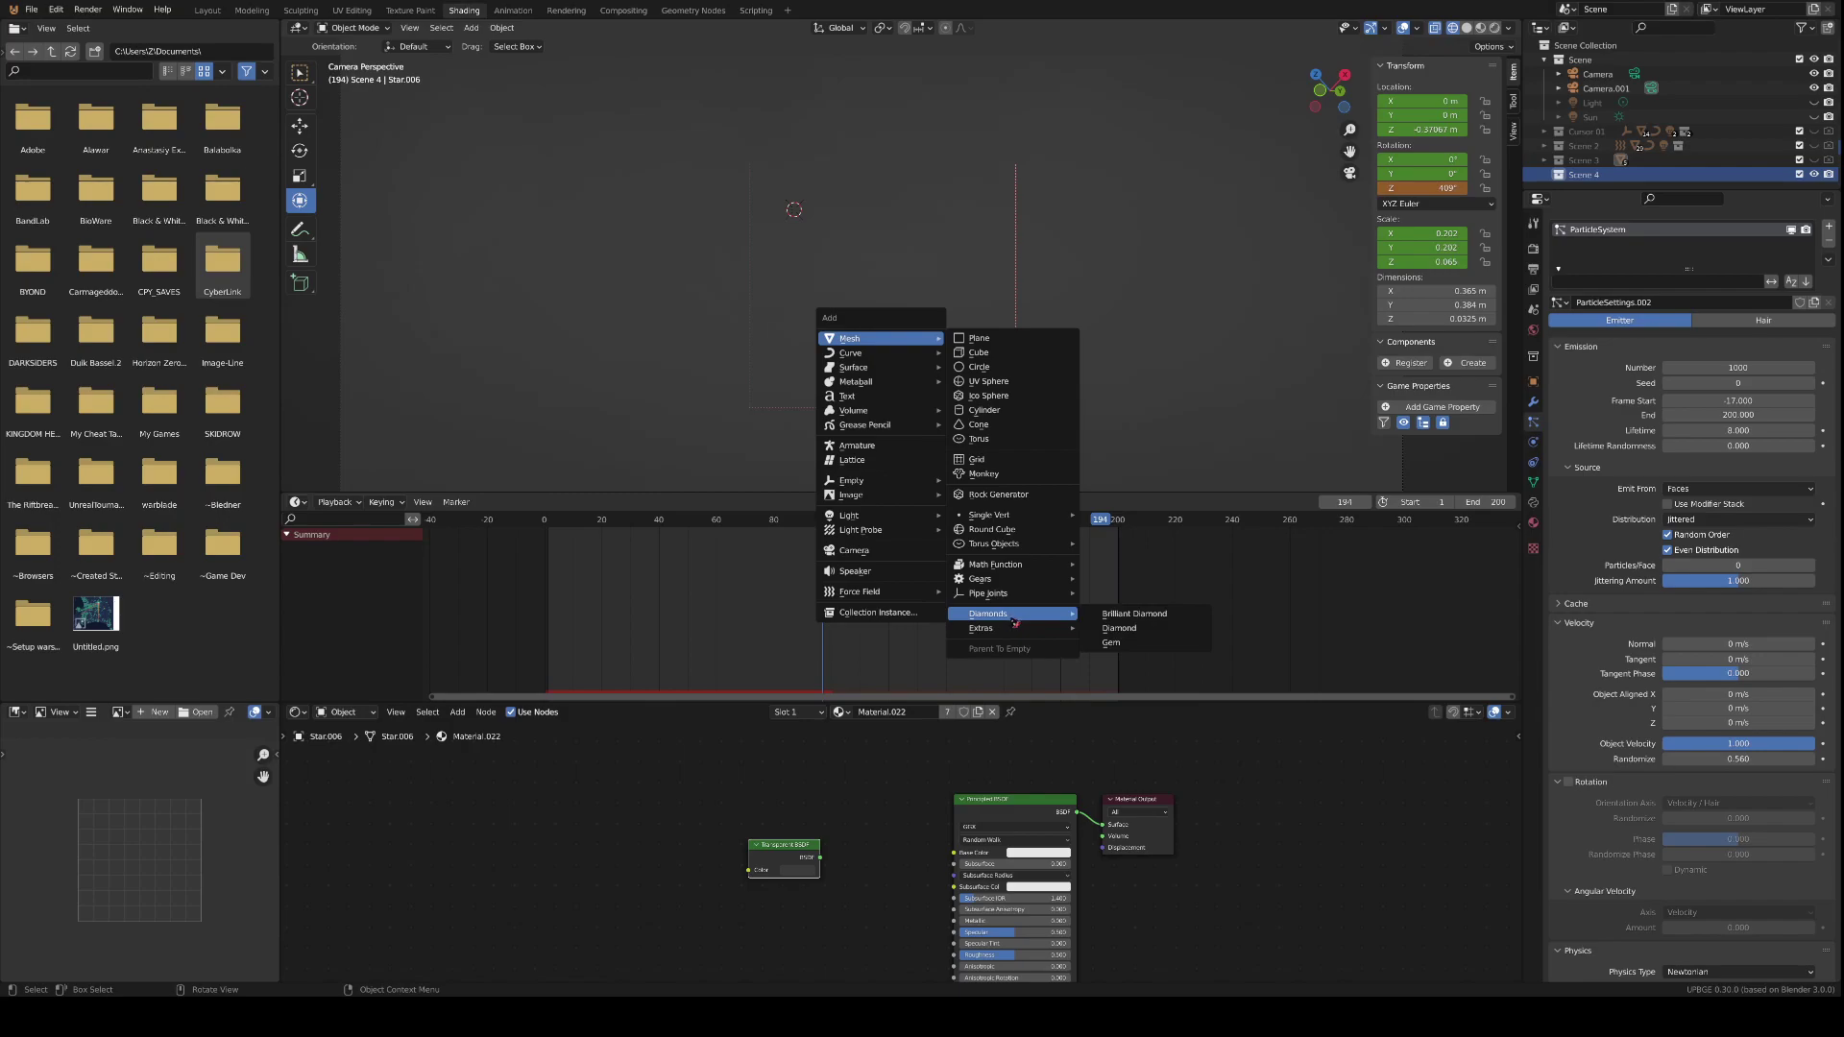
click(1156, 616)
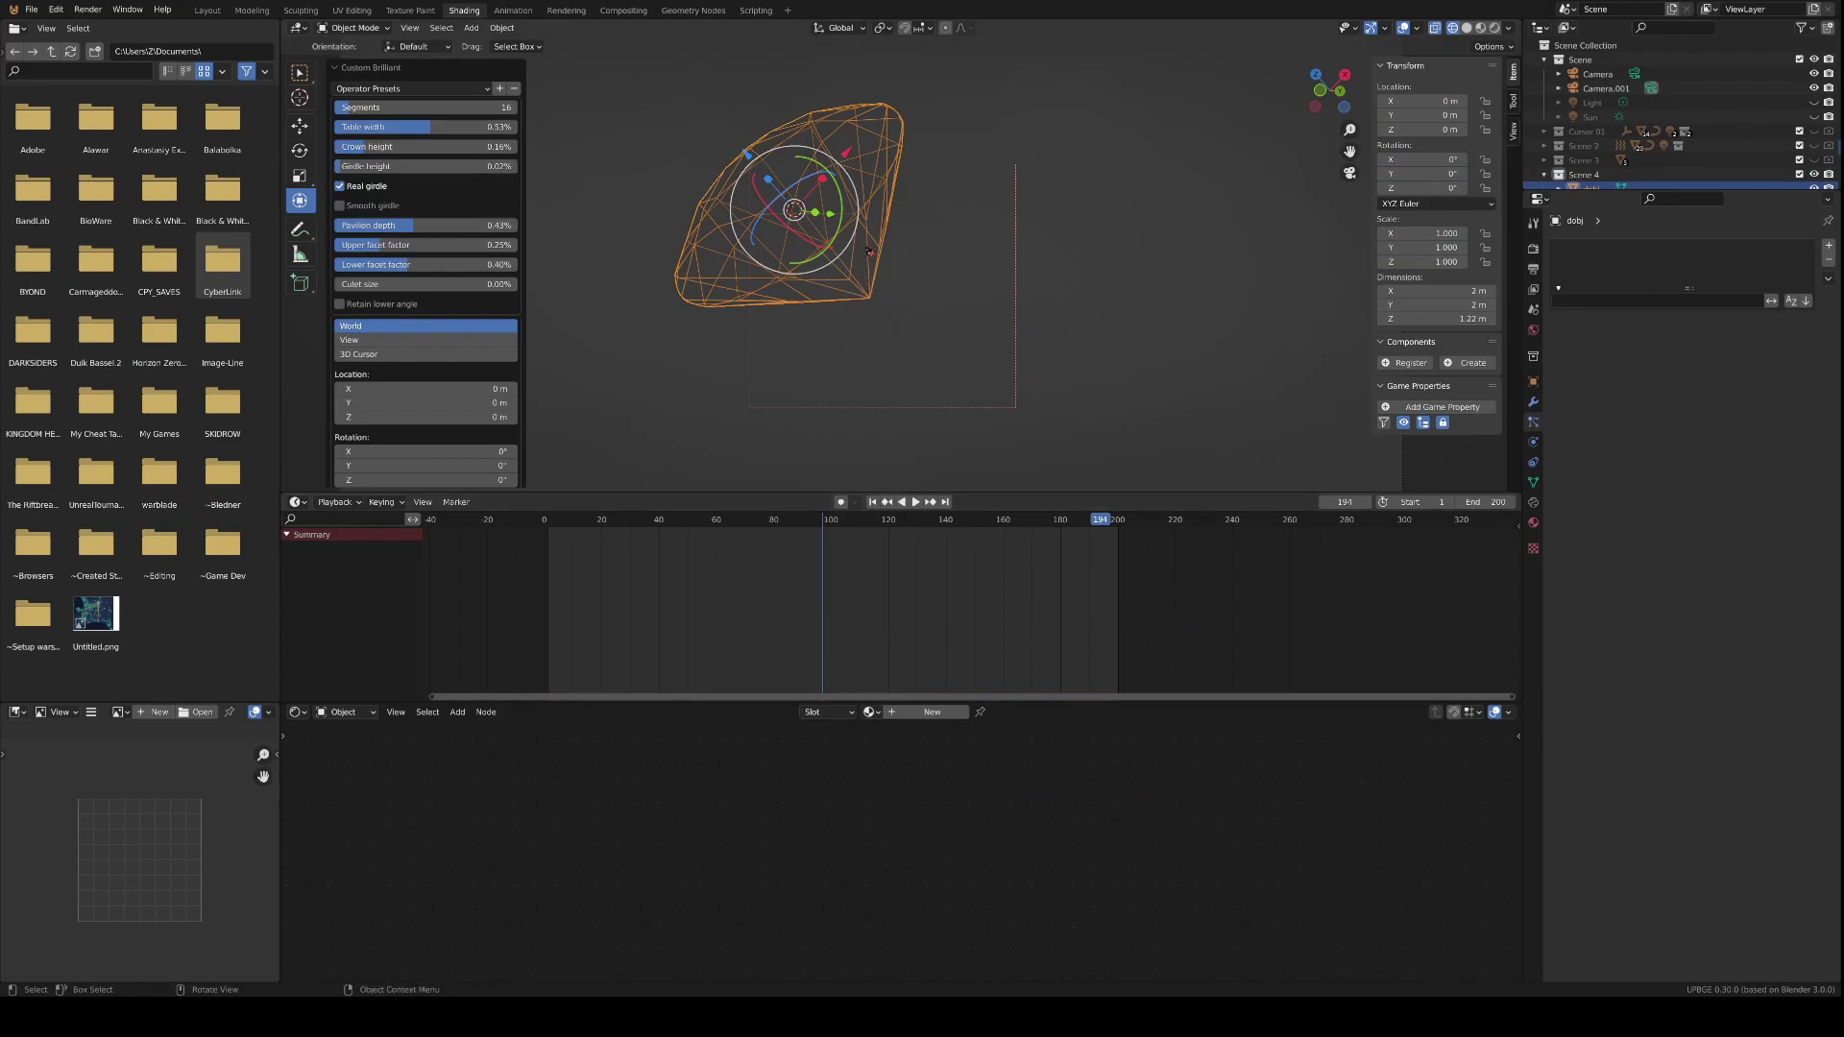
click(1480, 27)
click(1494, 28)
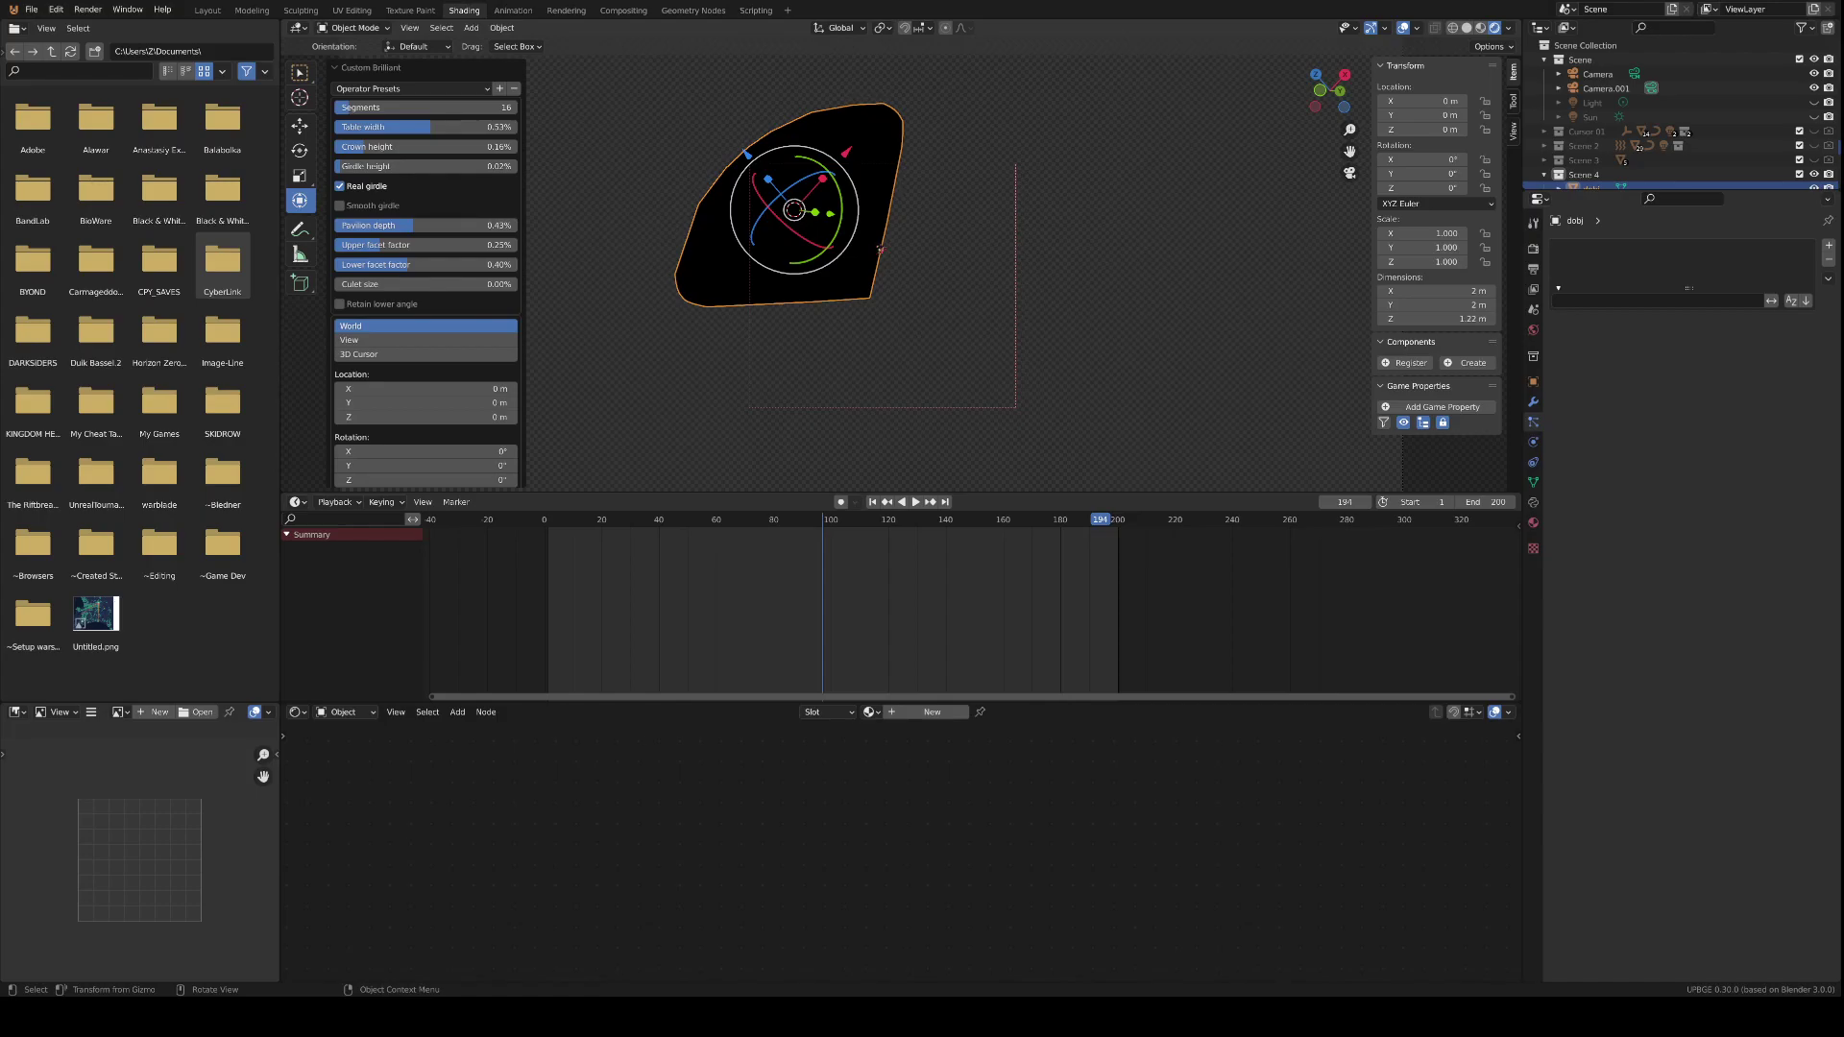
key(Delete)
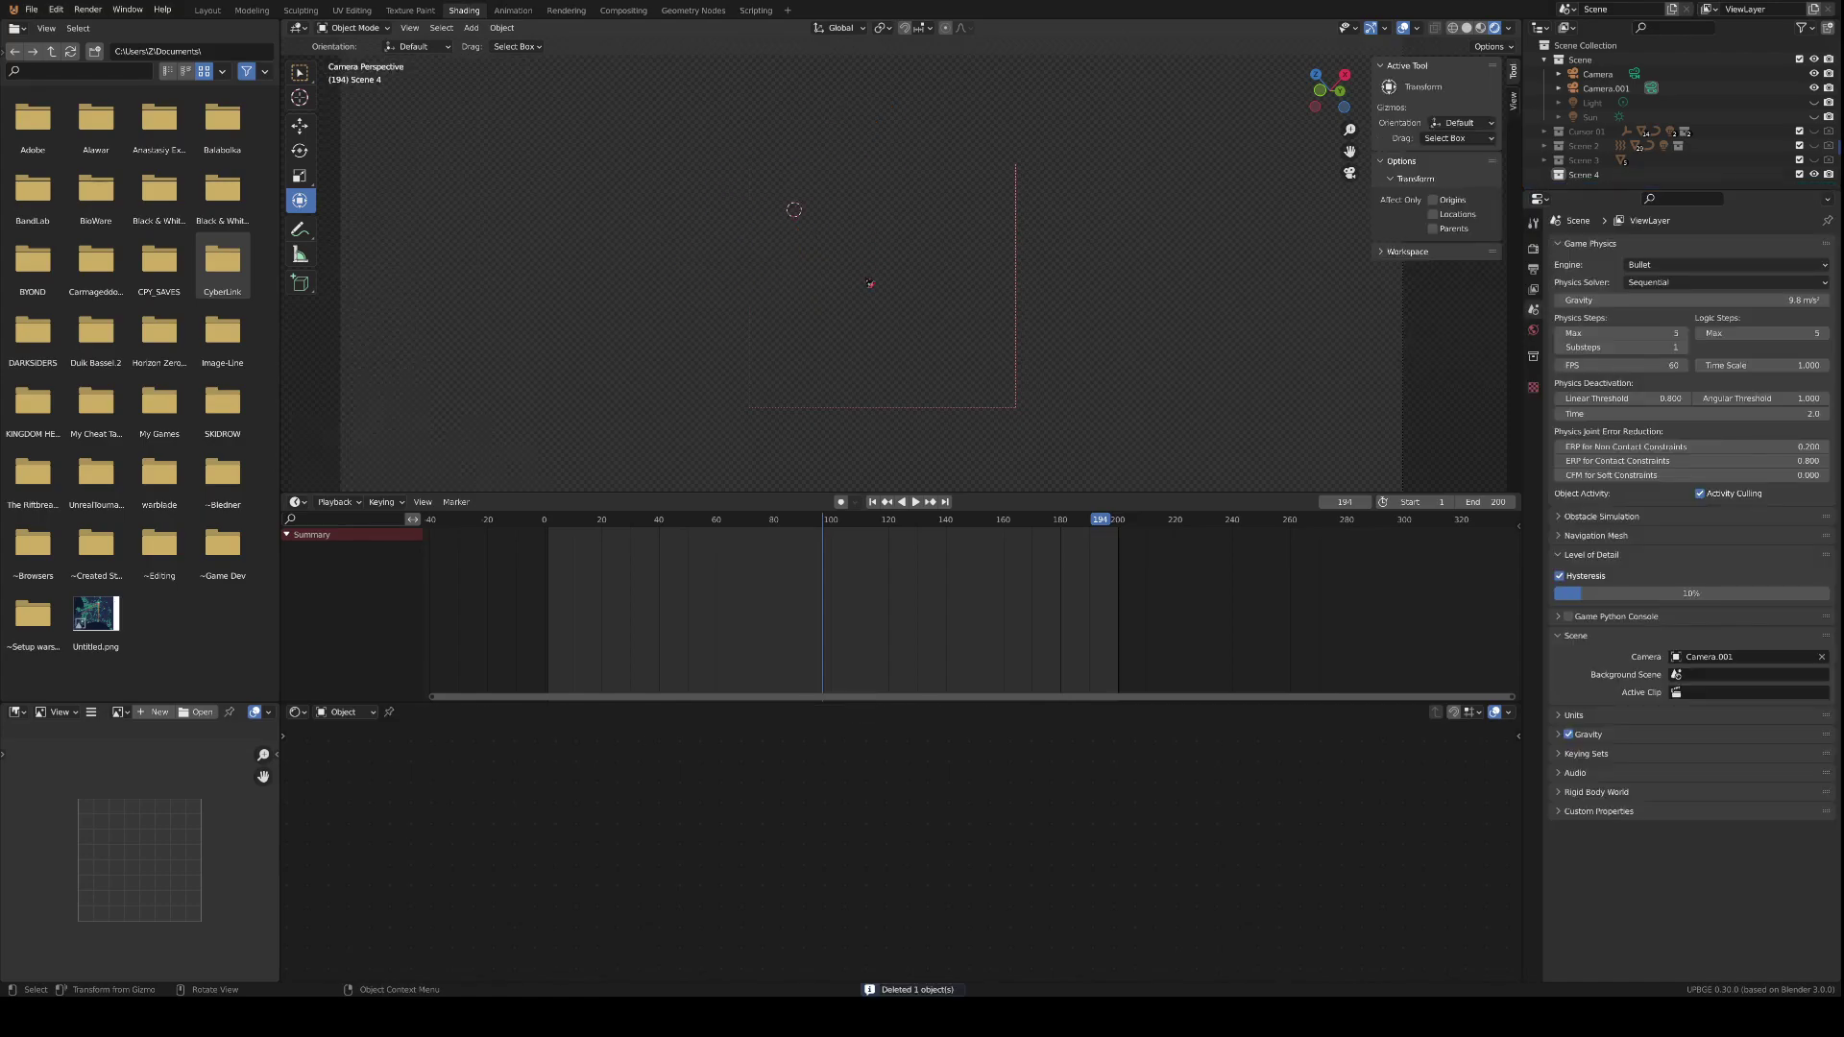
- Add a trial Gem mesh from the Diamonds menu, then delete it
key(shift+a)
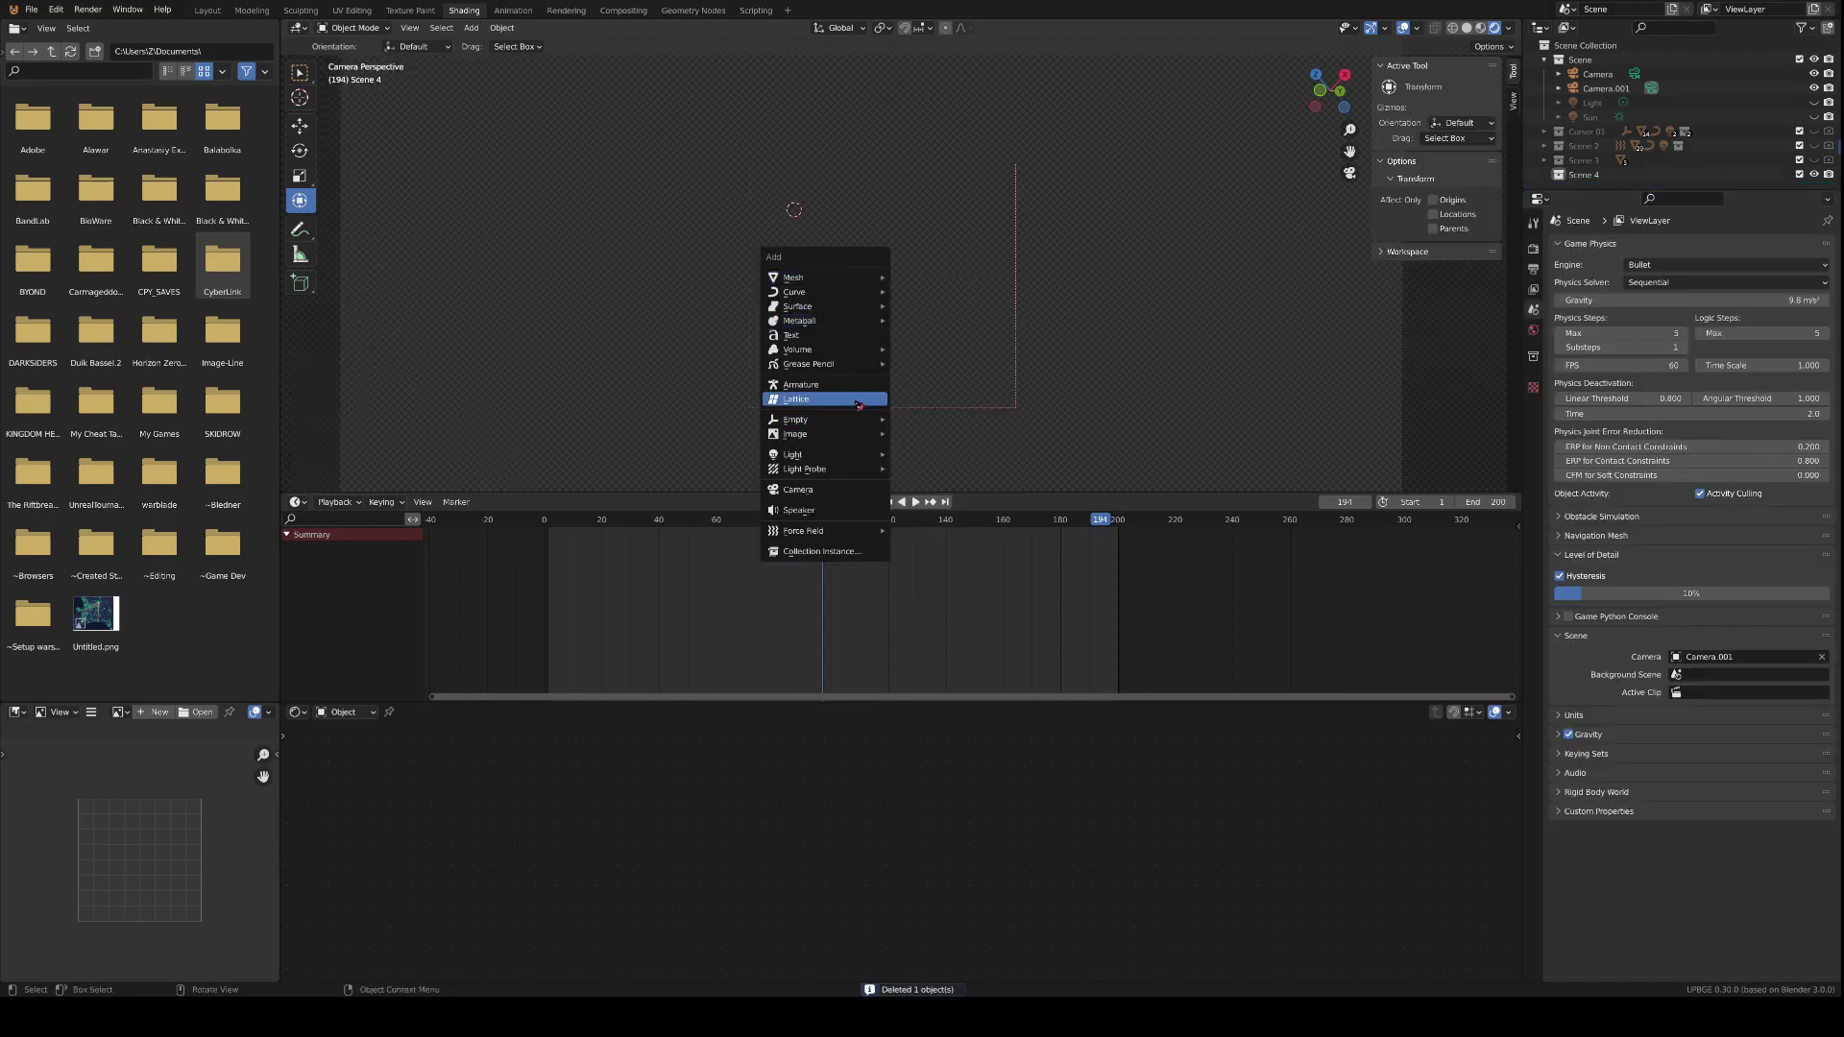
mouse_move(865, 277)
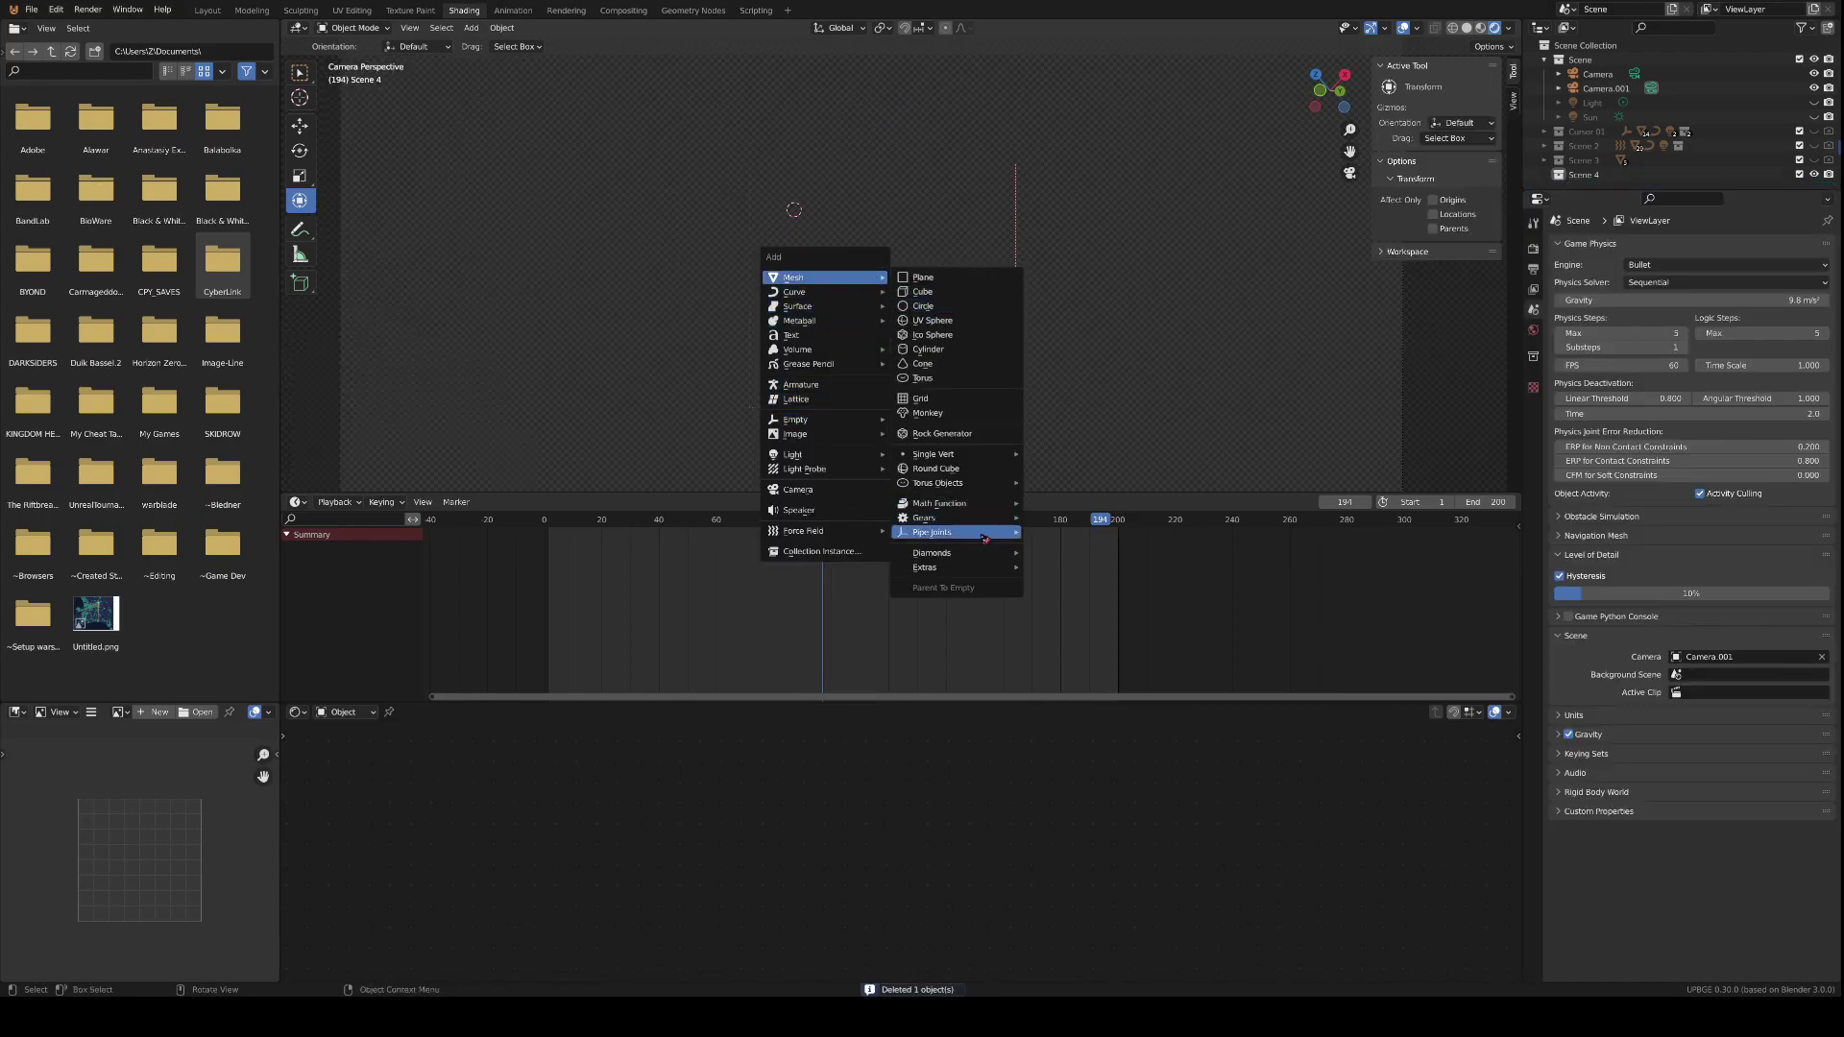
mouse_move(957, 555)
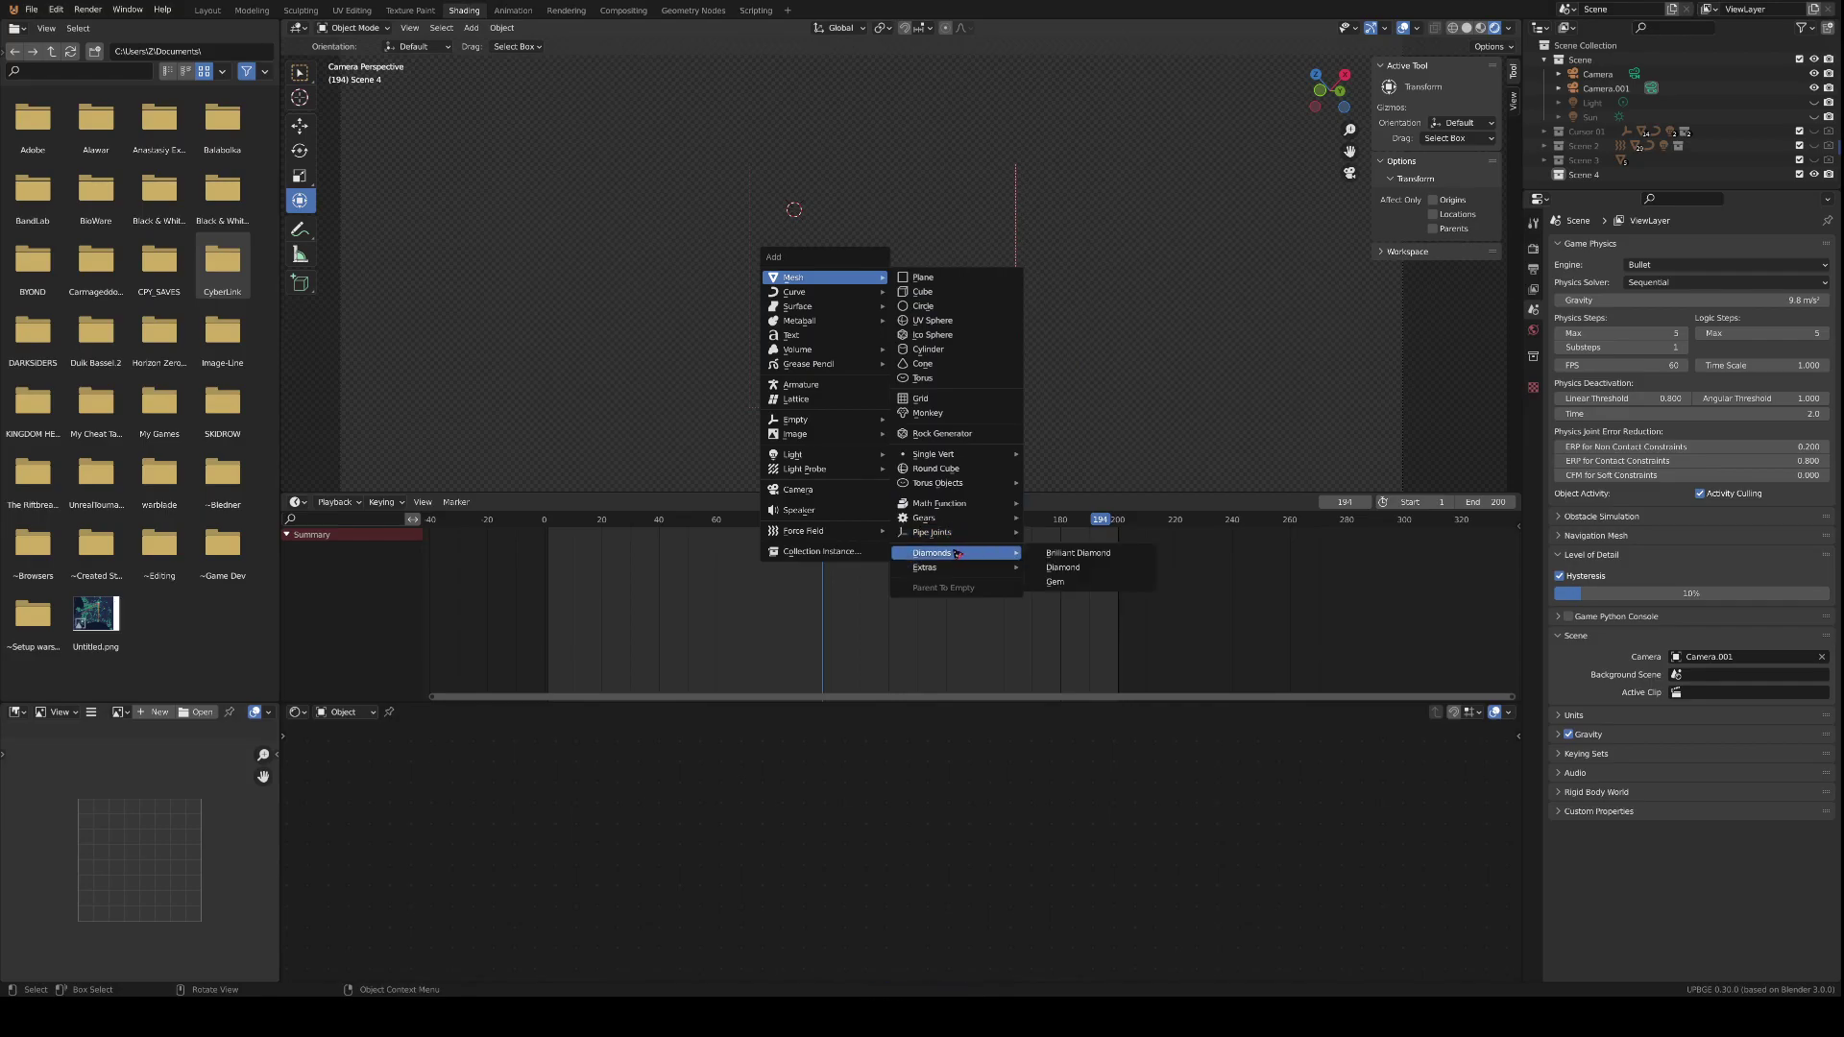
click(1082, 582)
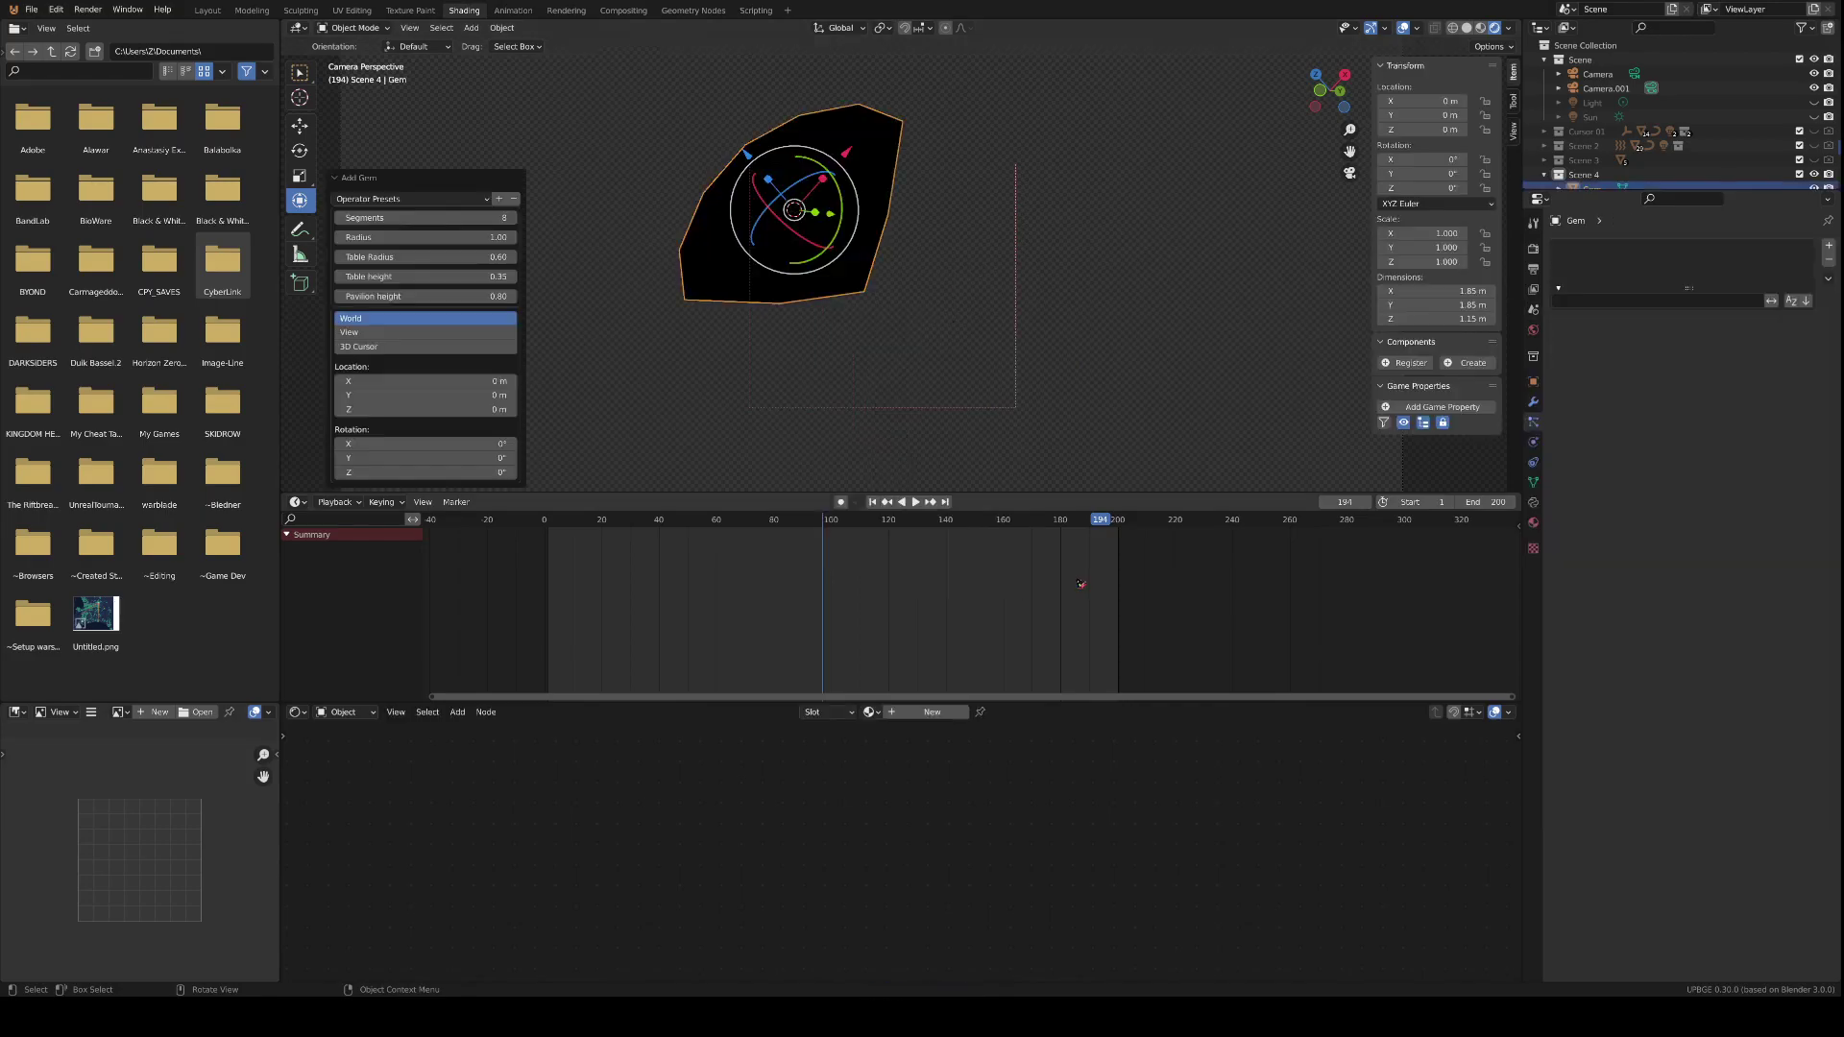
key(Delete)
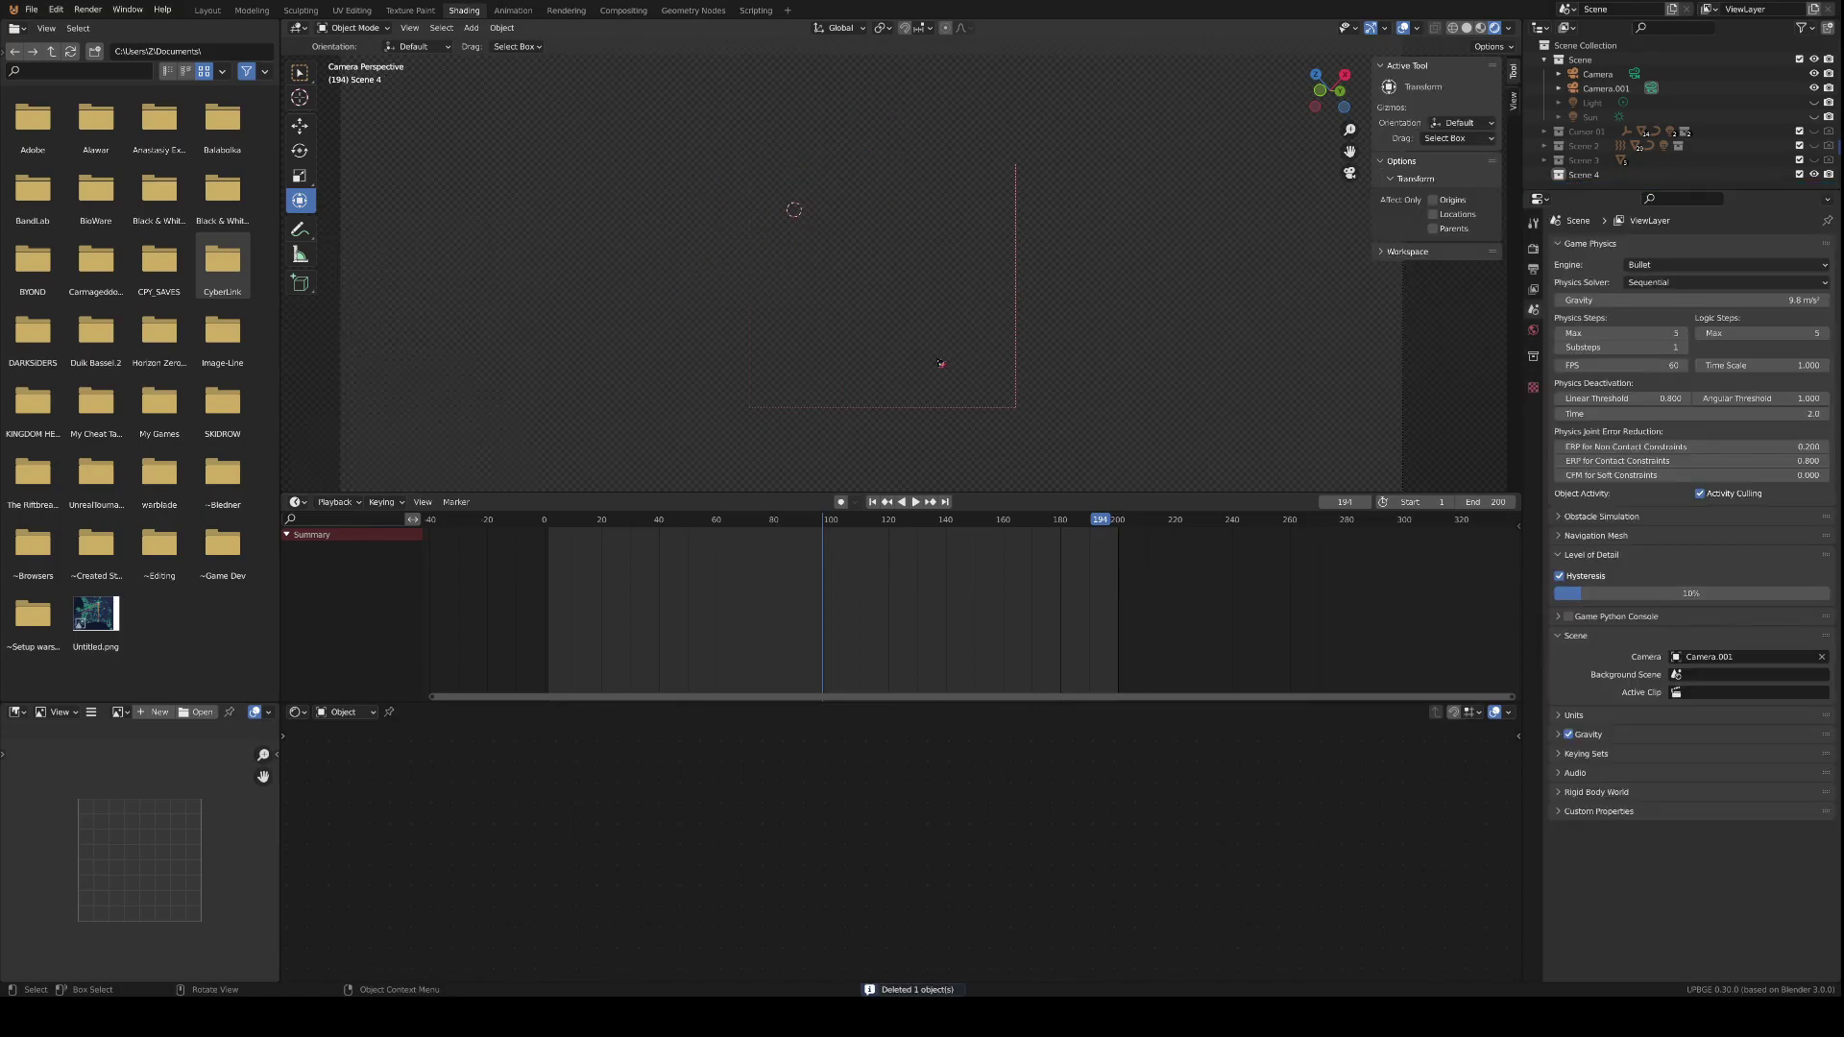
- Browse the Add menu to the Mesh > Extras list showing Step Pyramid
key(shift+a)
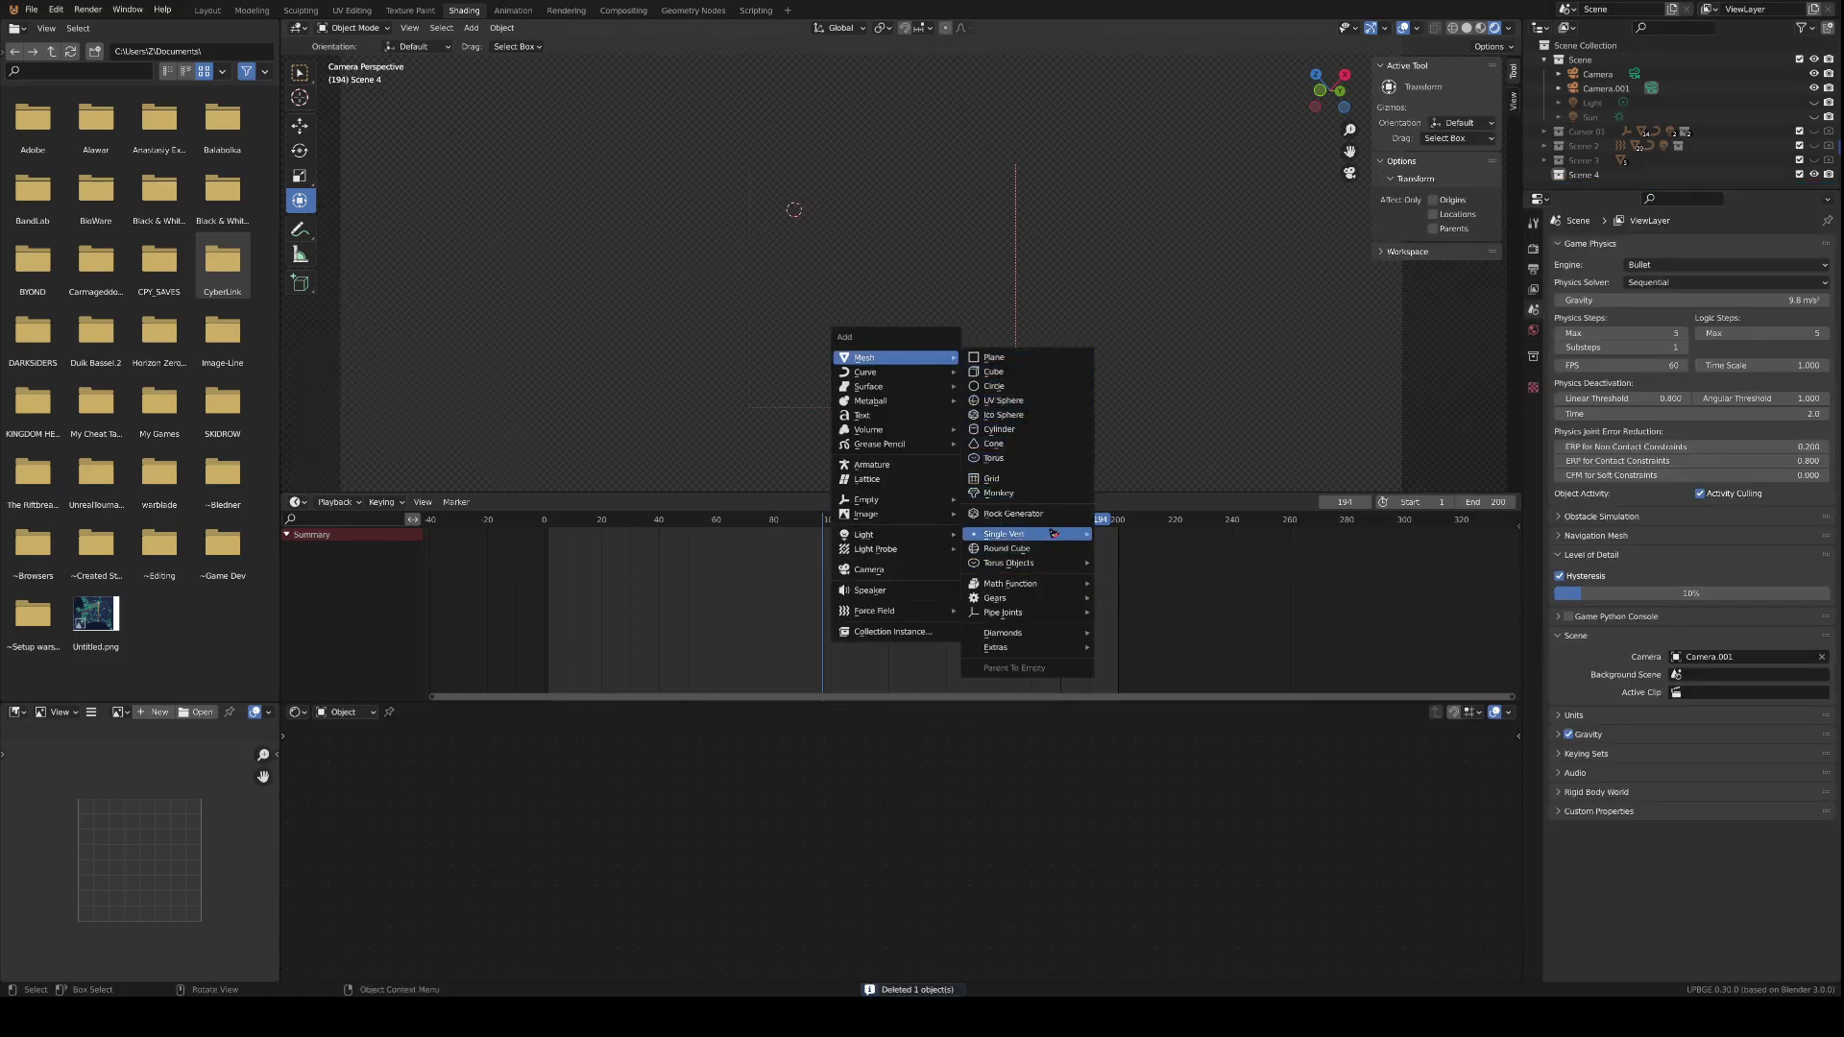
mouse_move(1057, 585)
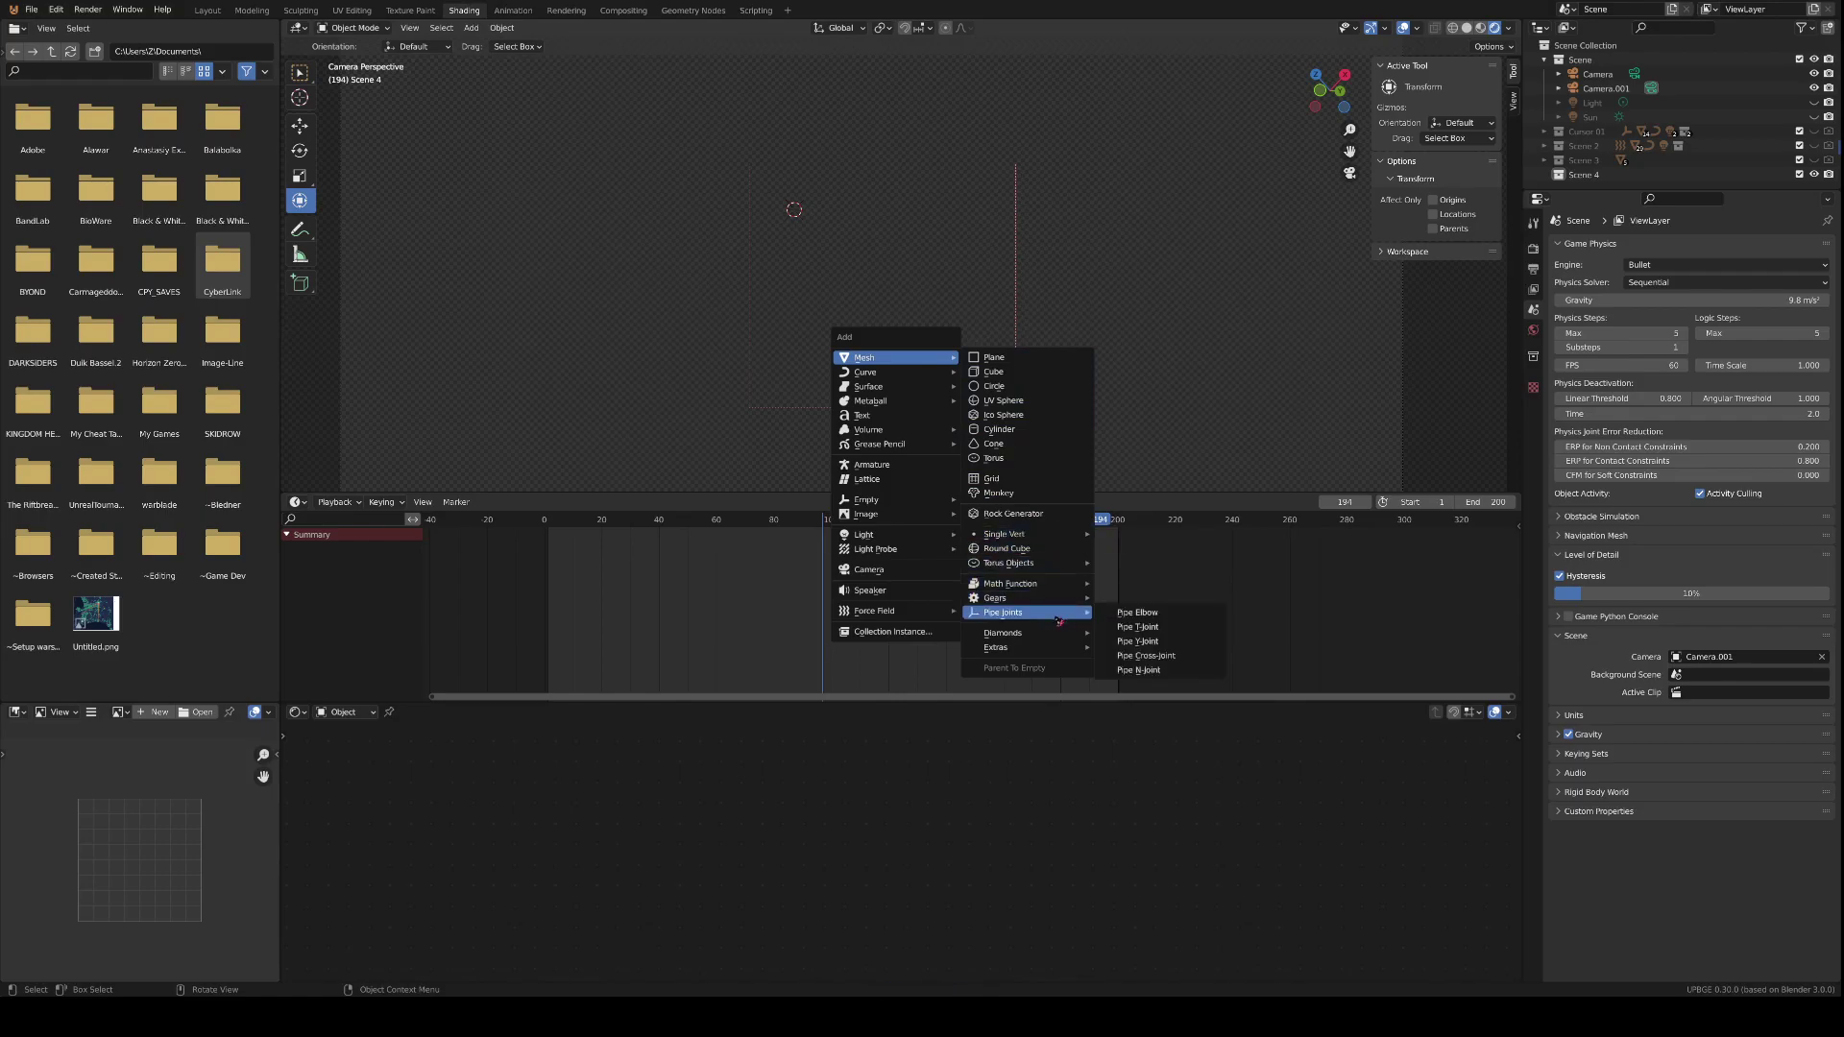
mouse_move(1052, 532)
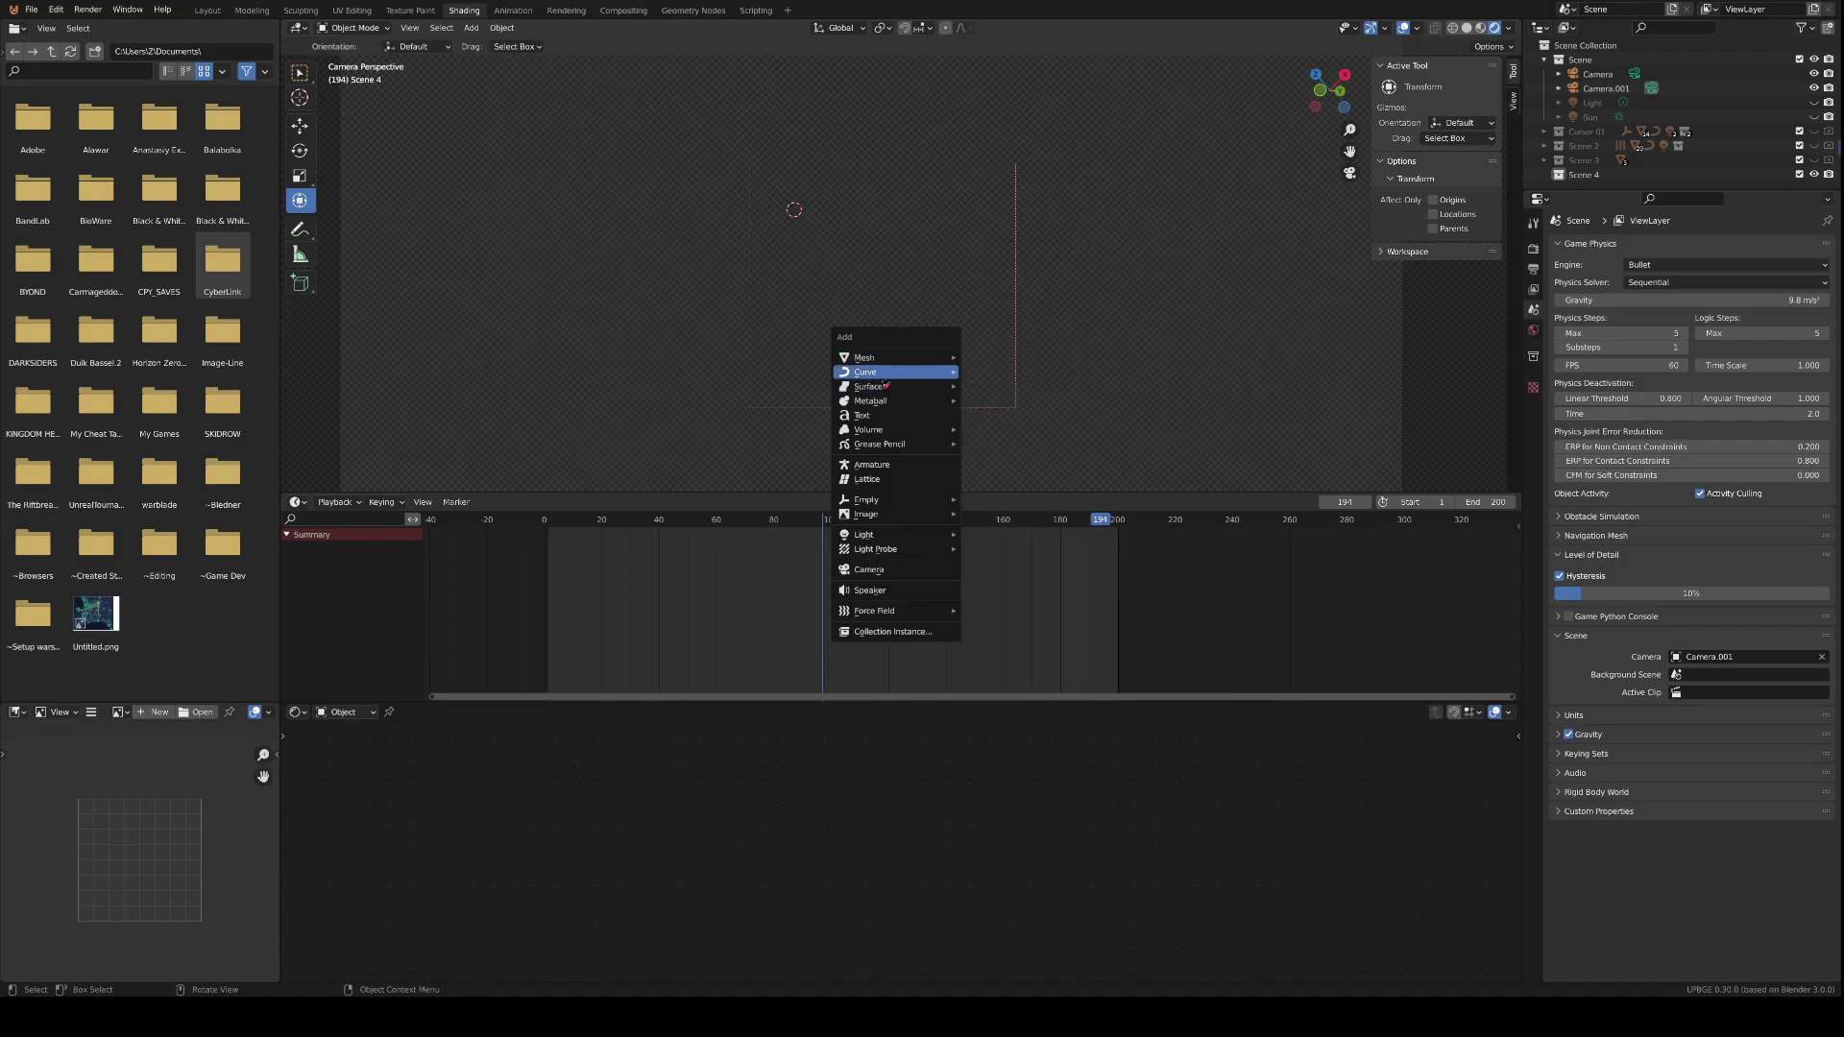
mouse_move(920, 401)
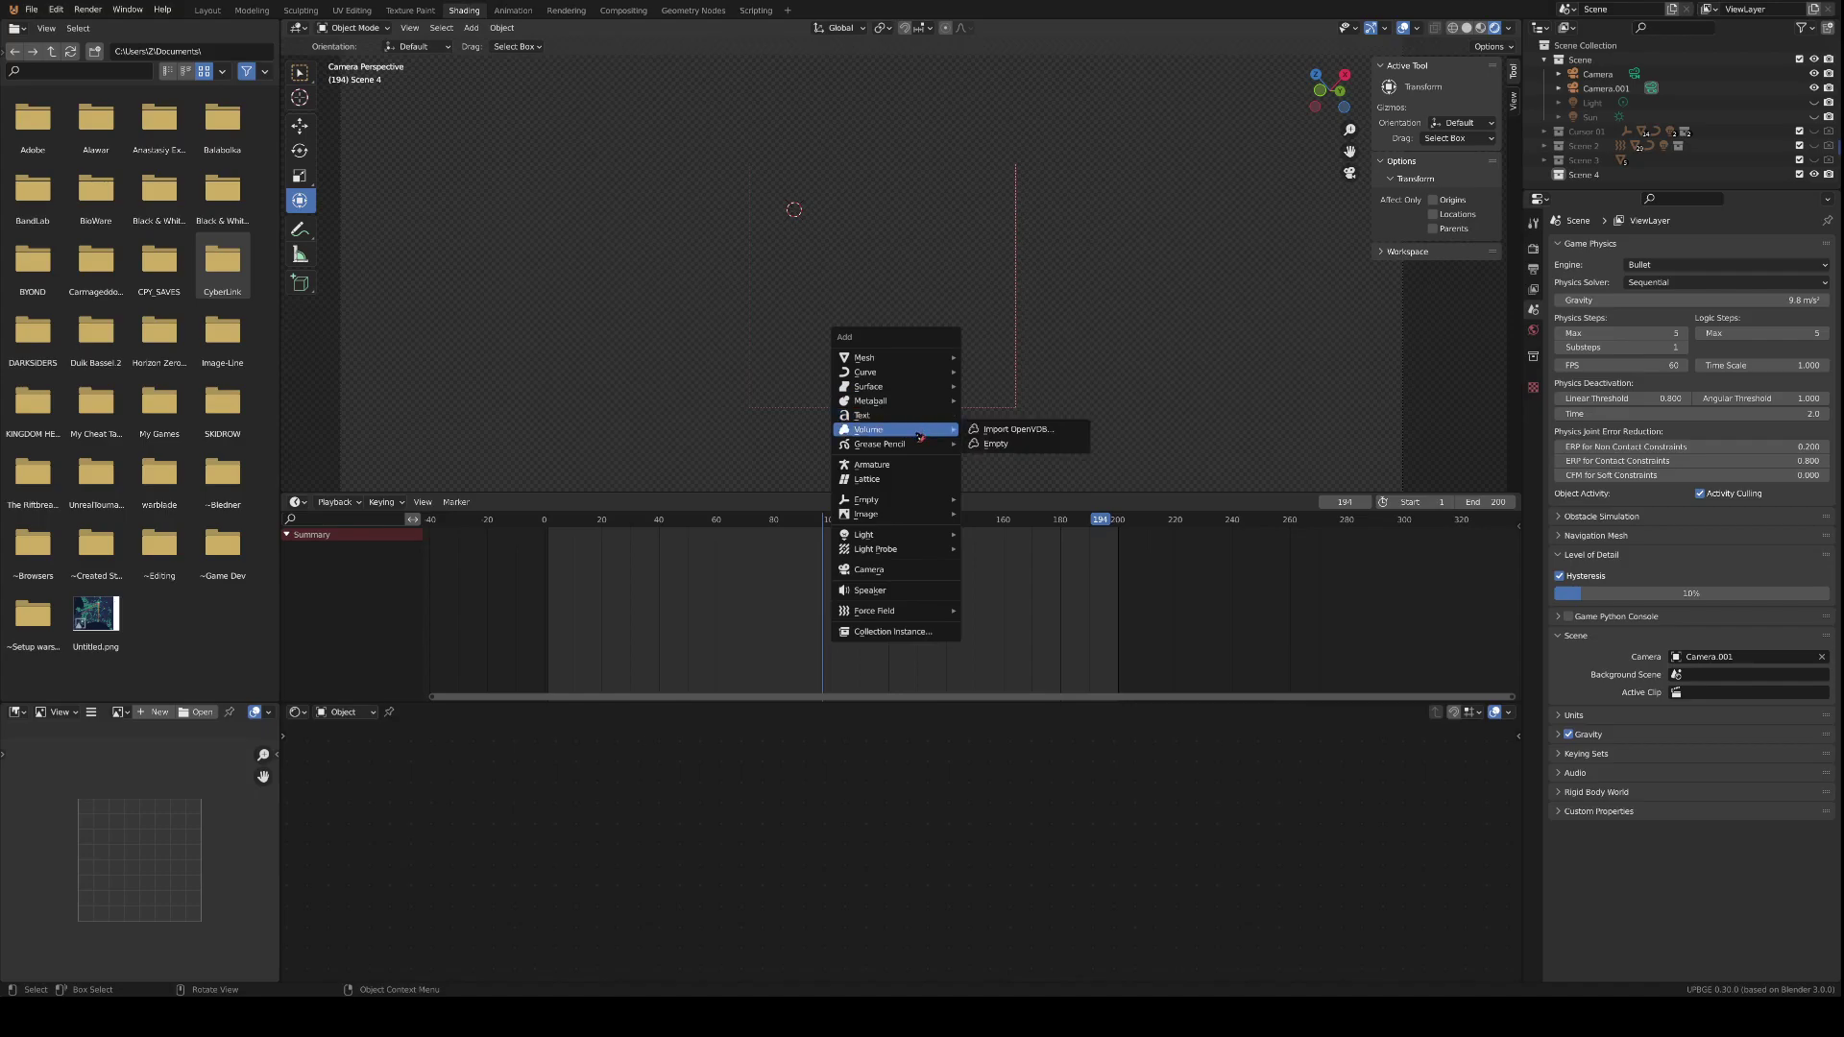
mouse_move(918, 448)
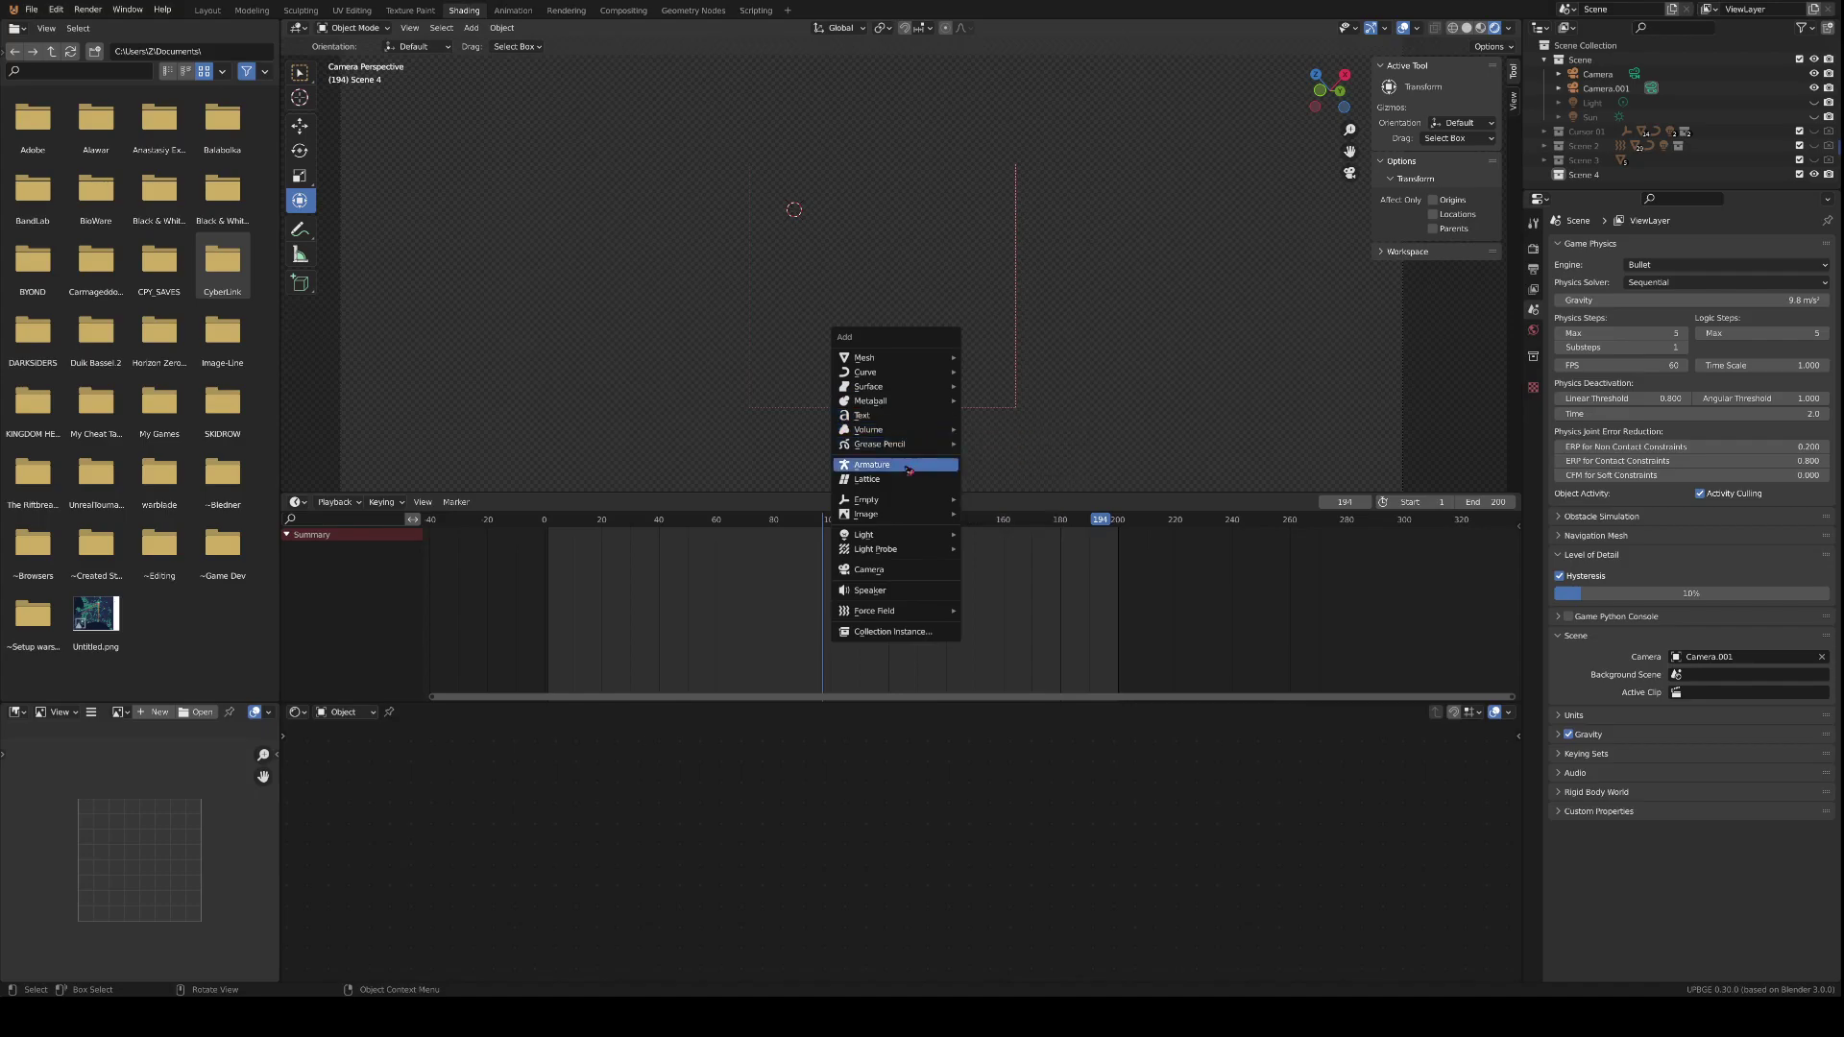
mouse_move(901, 514)
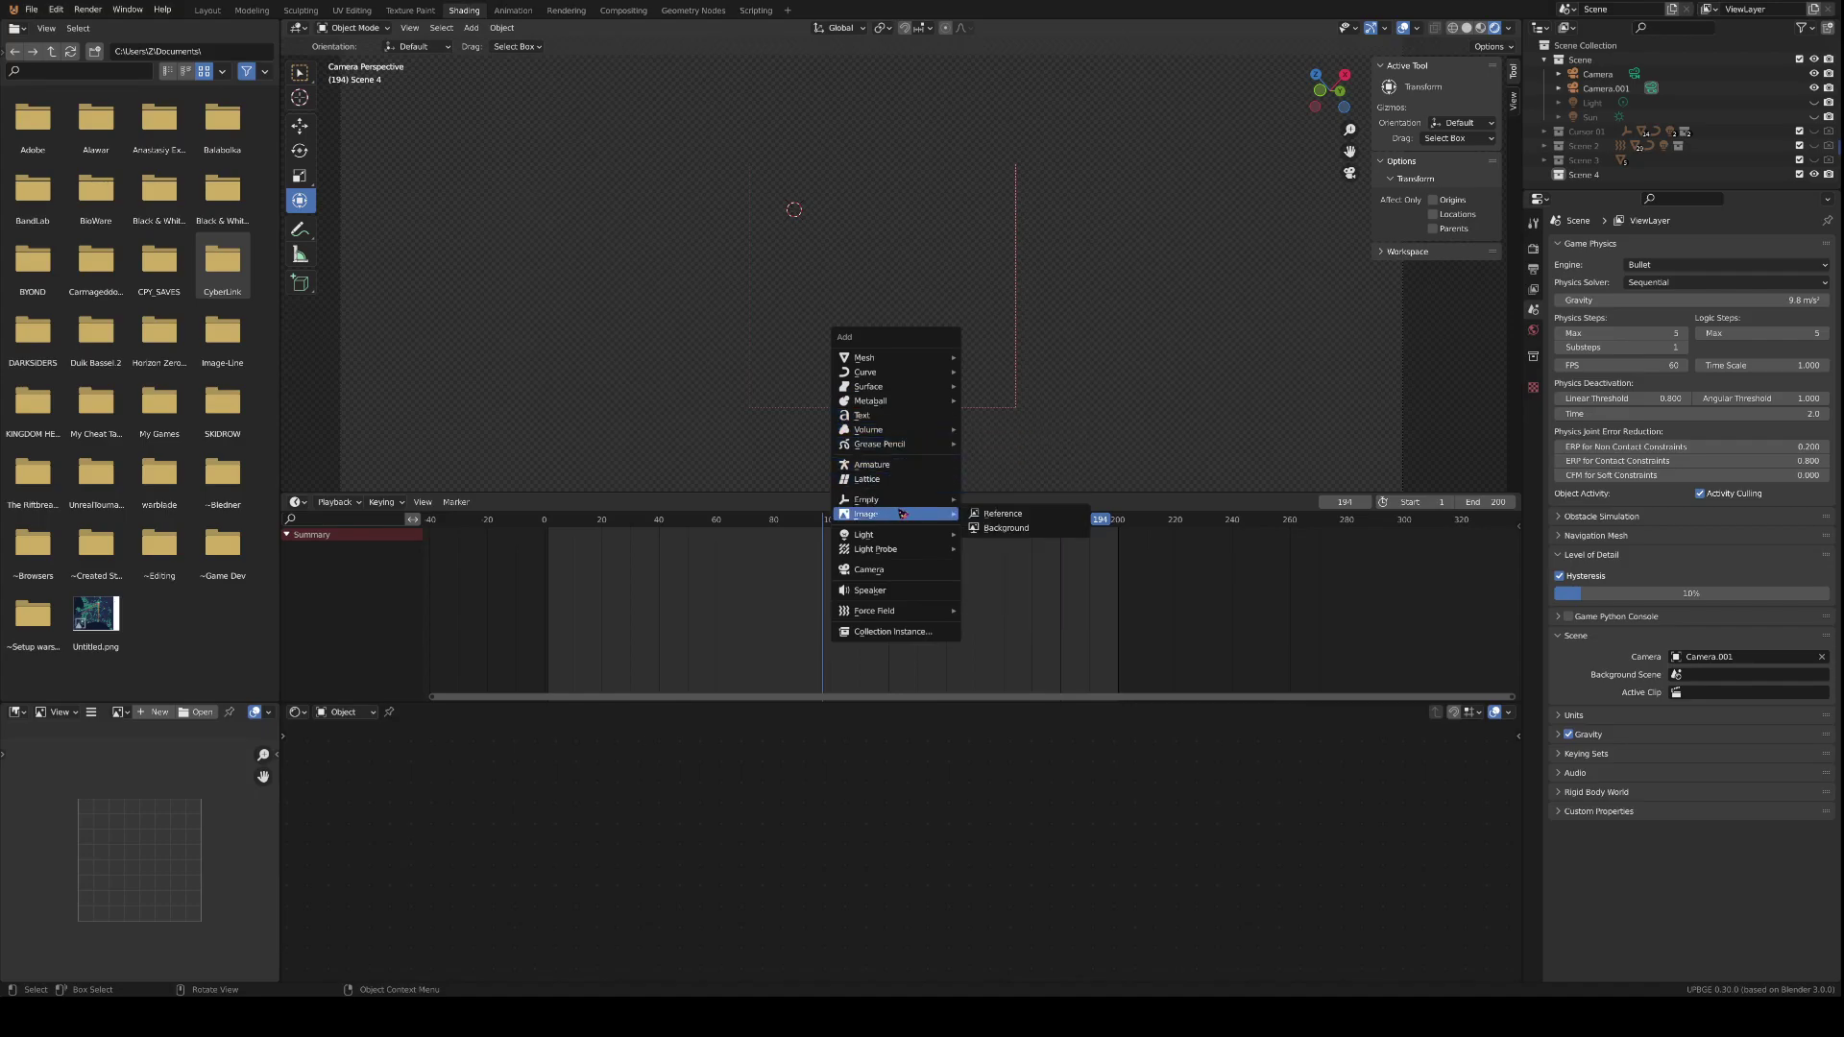
mouse_move(909, 612)
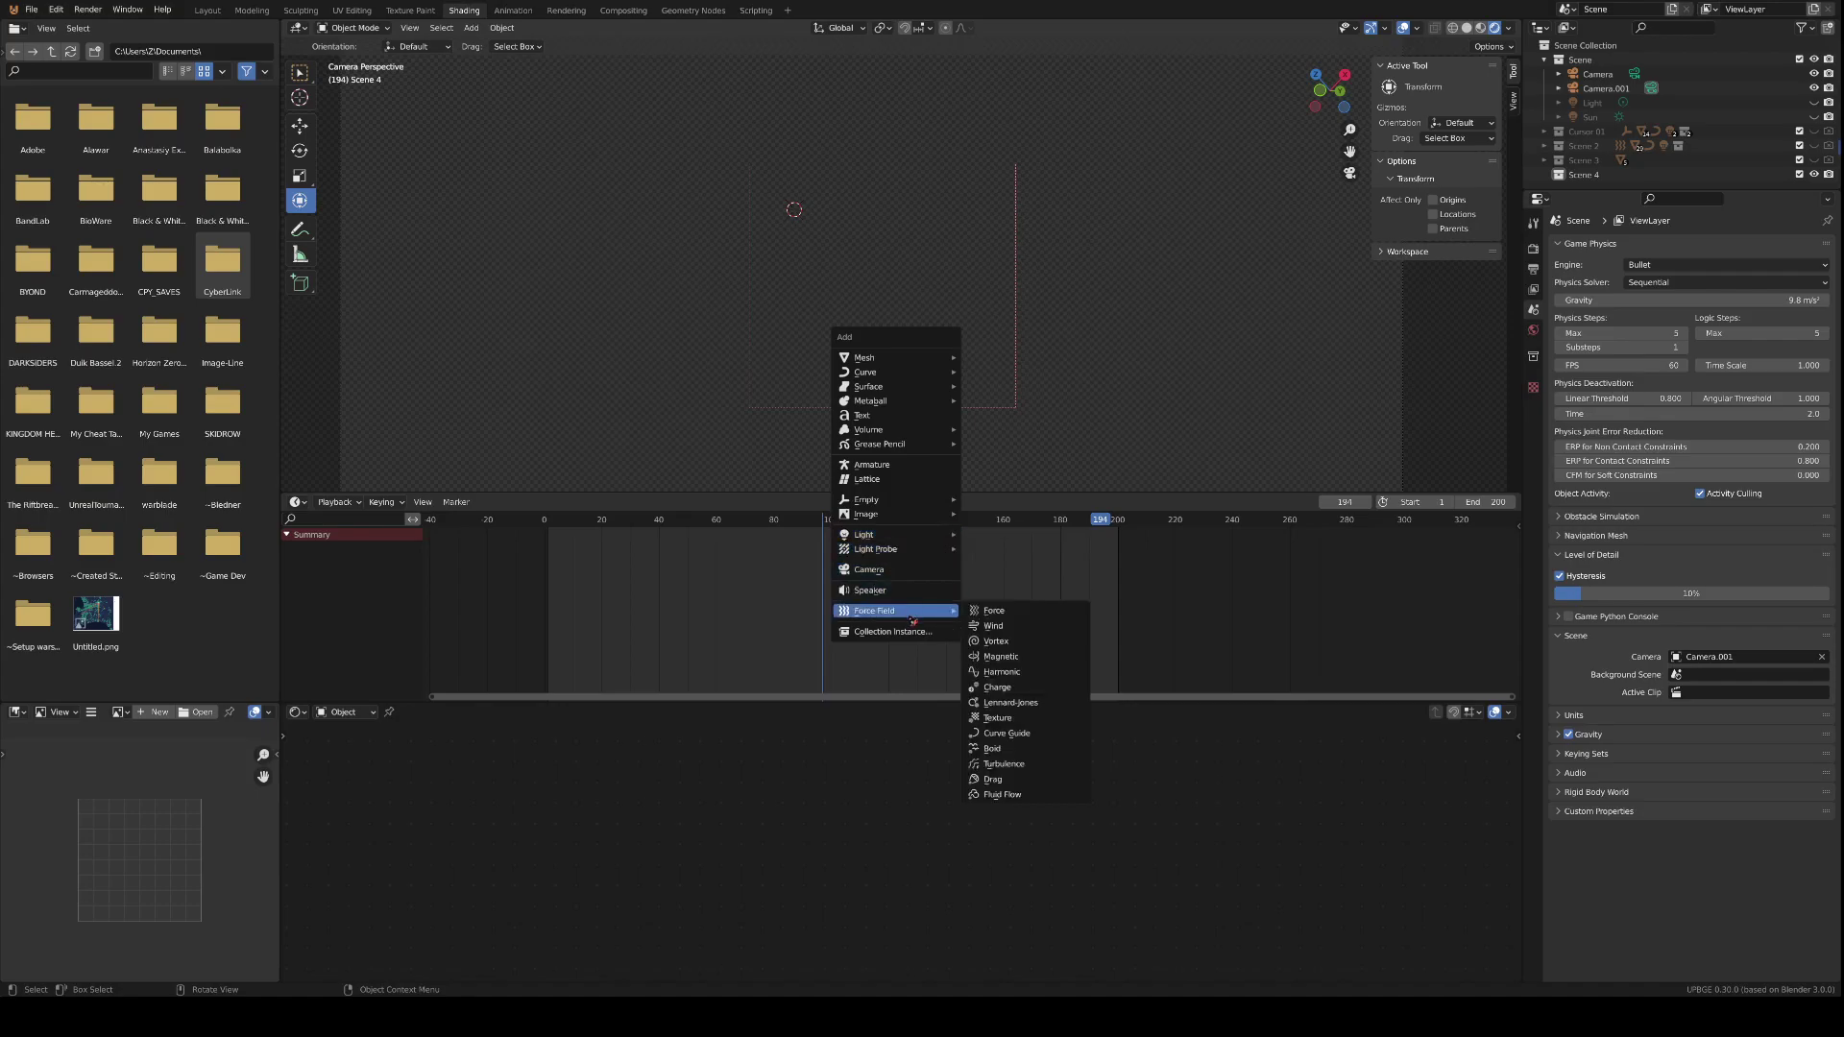
mouse_move(907, 552)
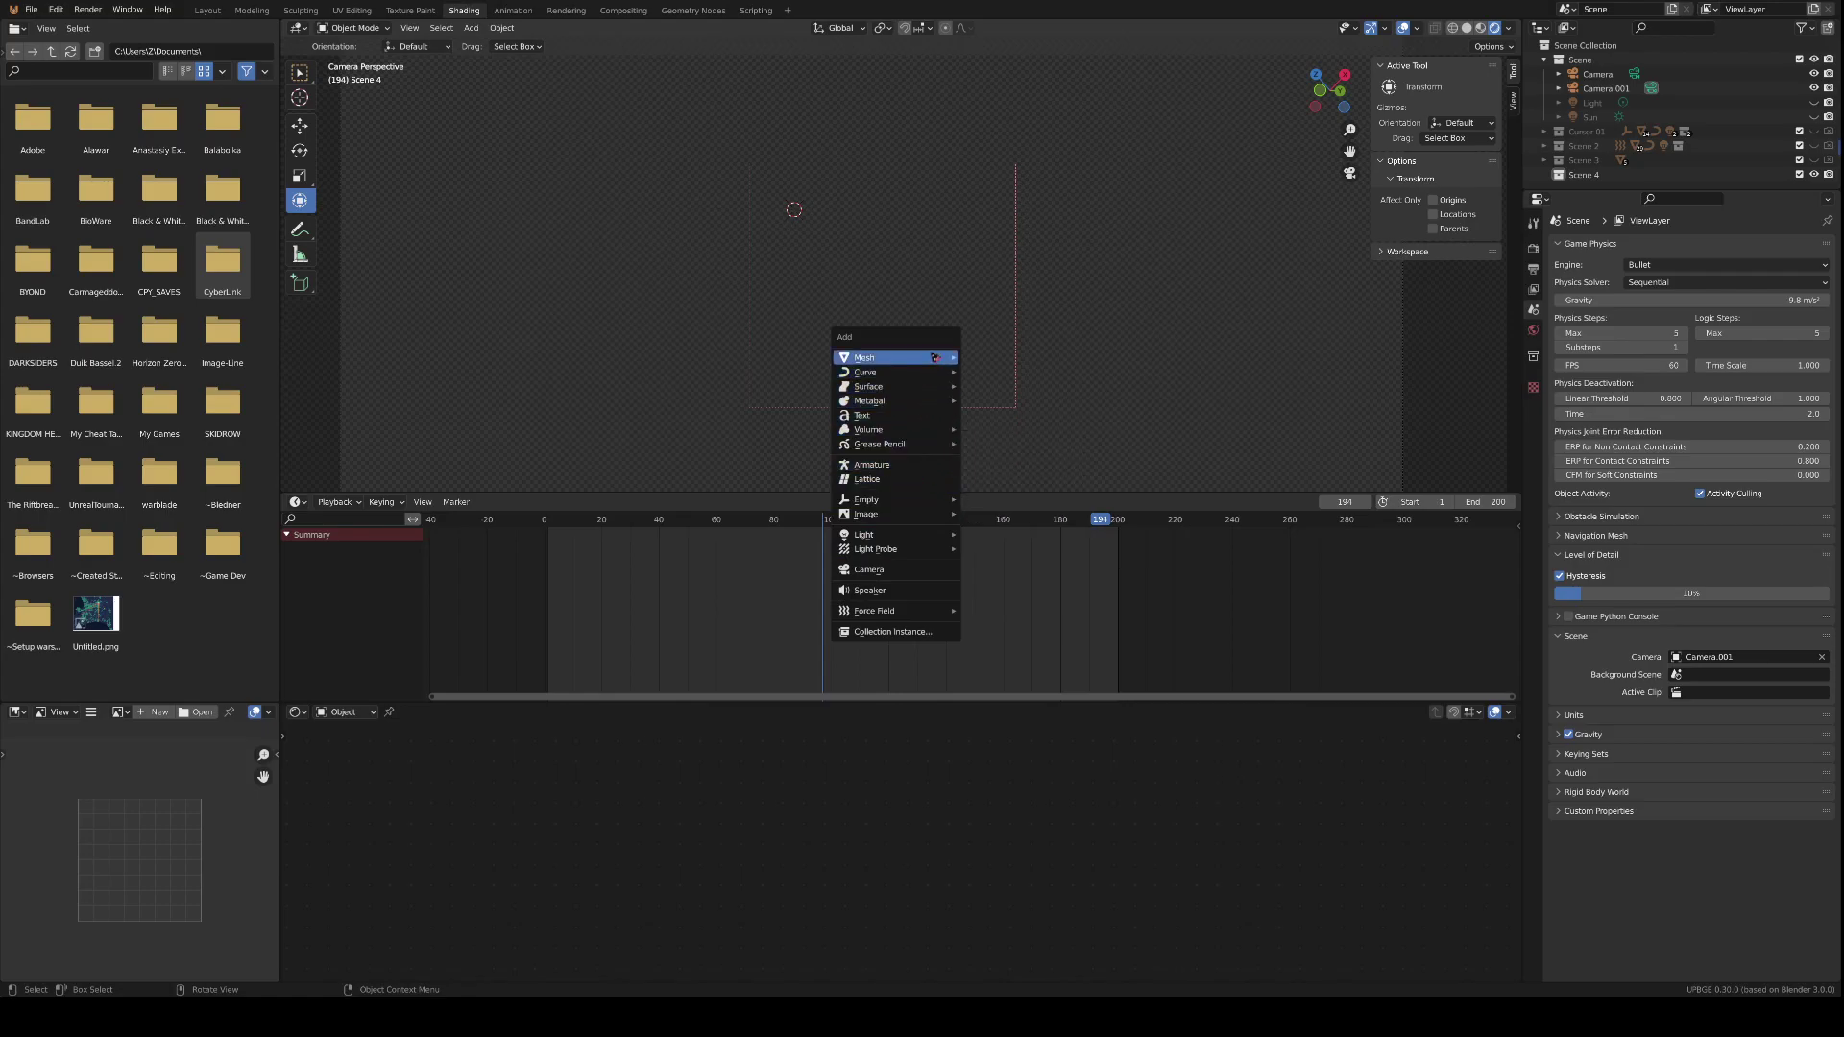
mouse_move(960, 363)
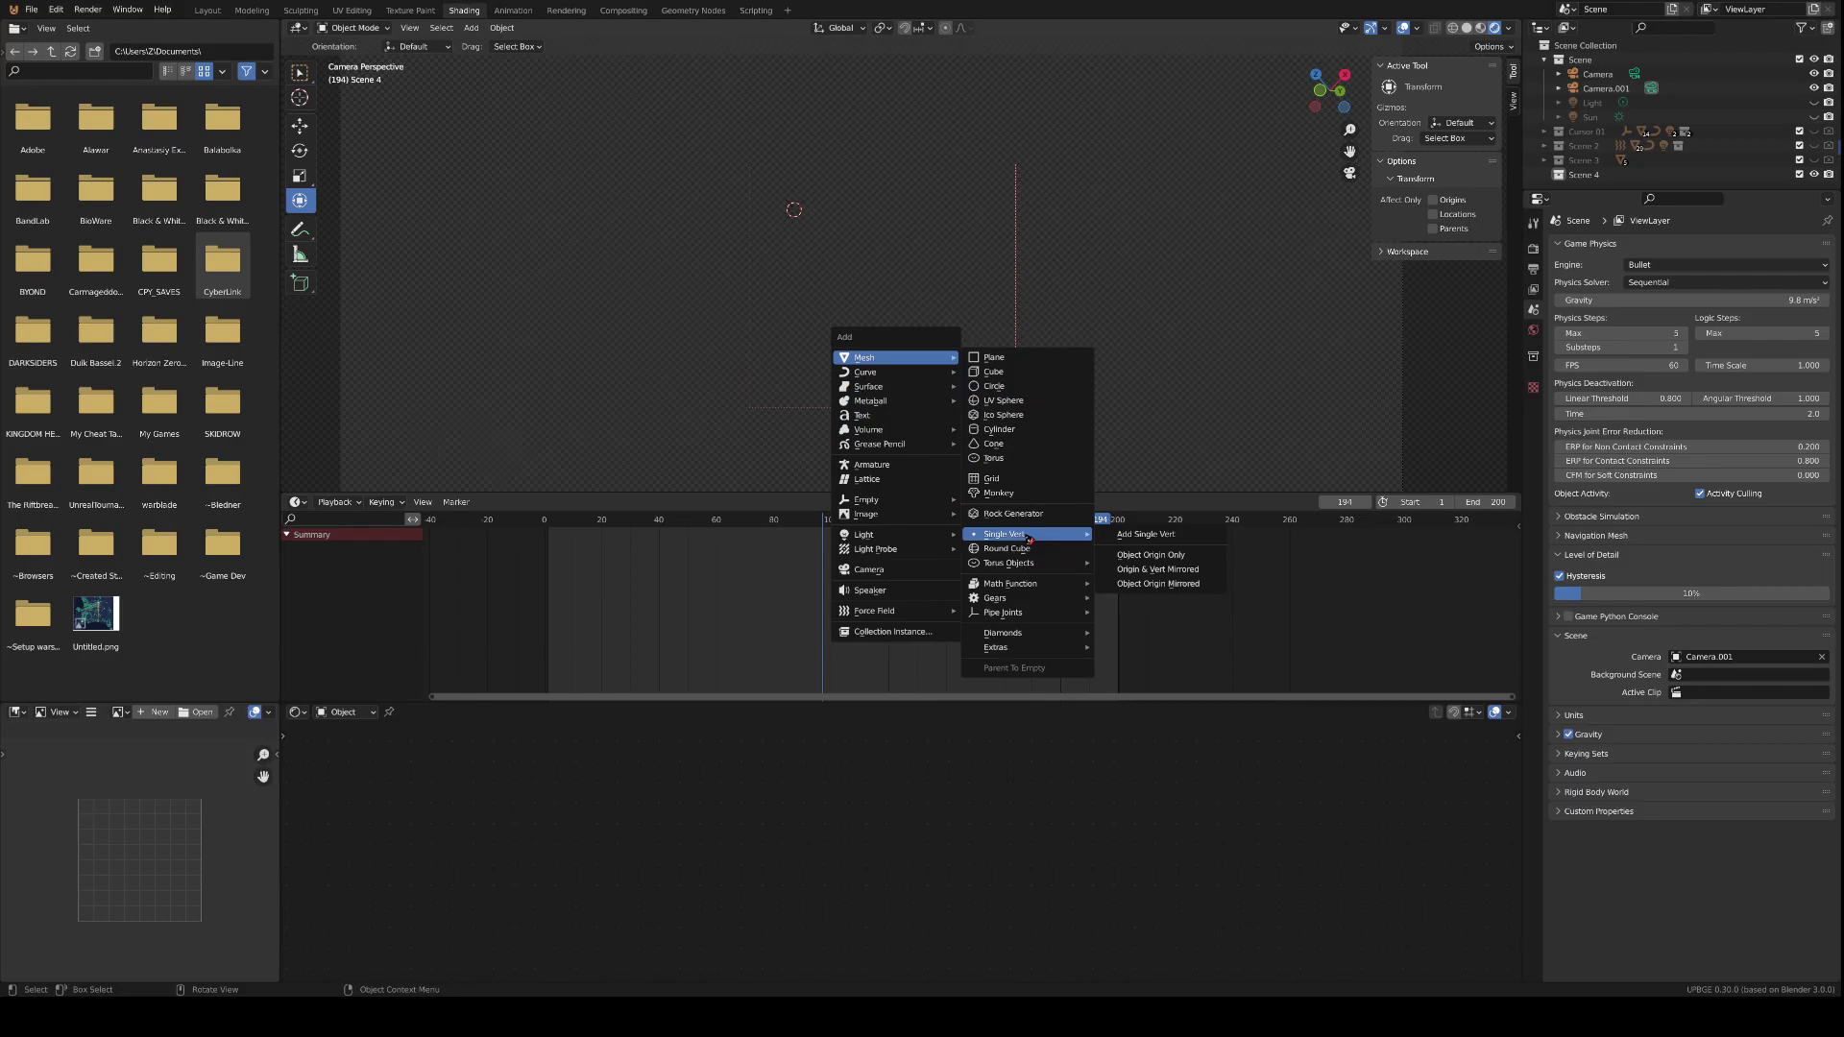
mouse_move(1023, 649)
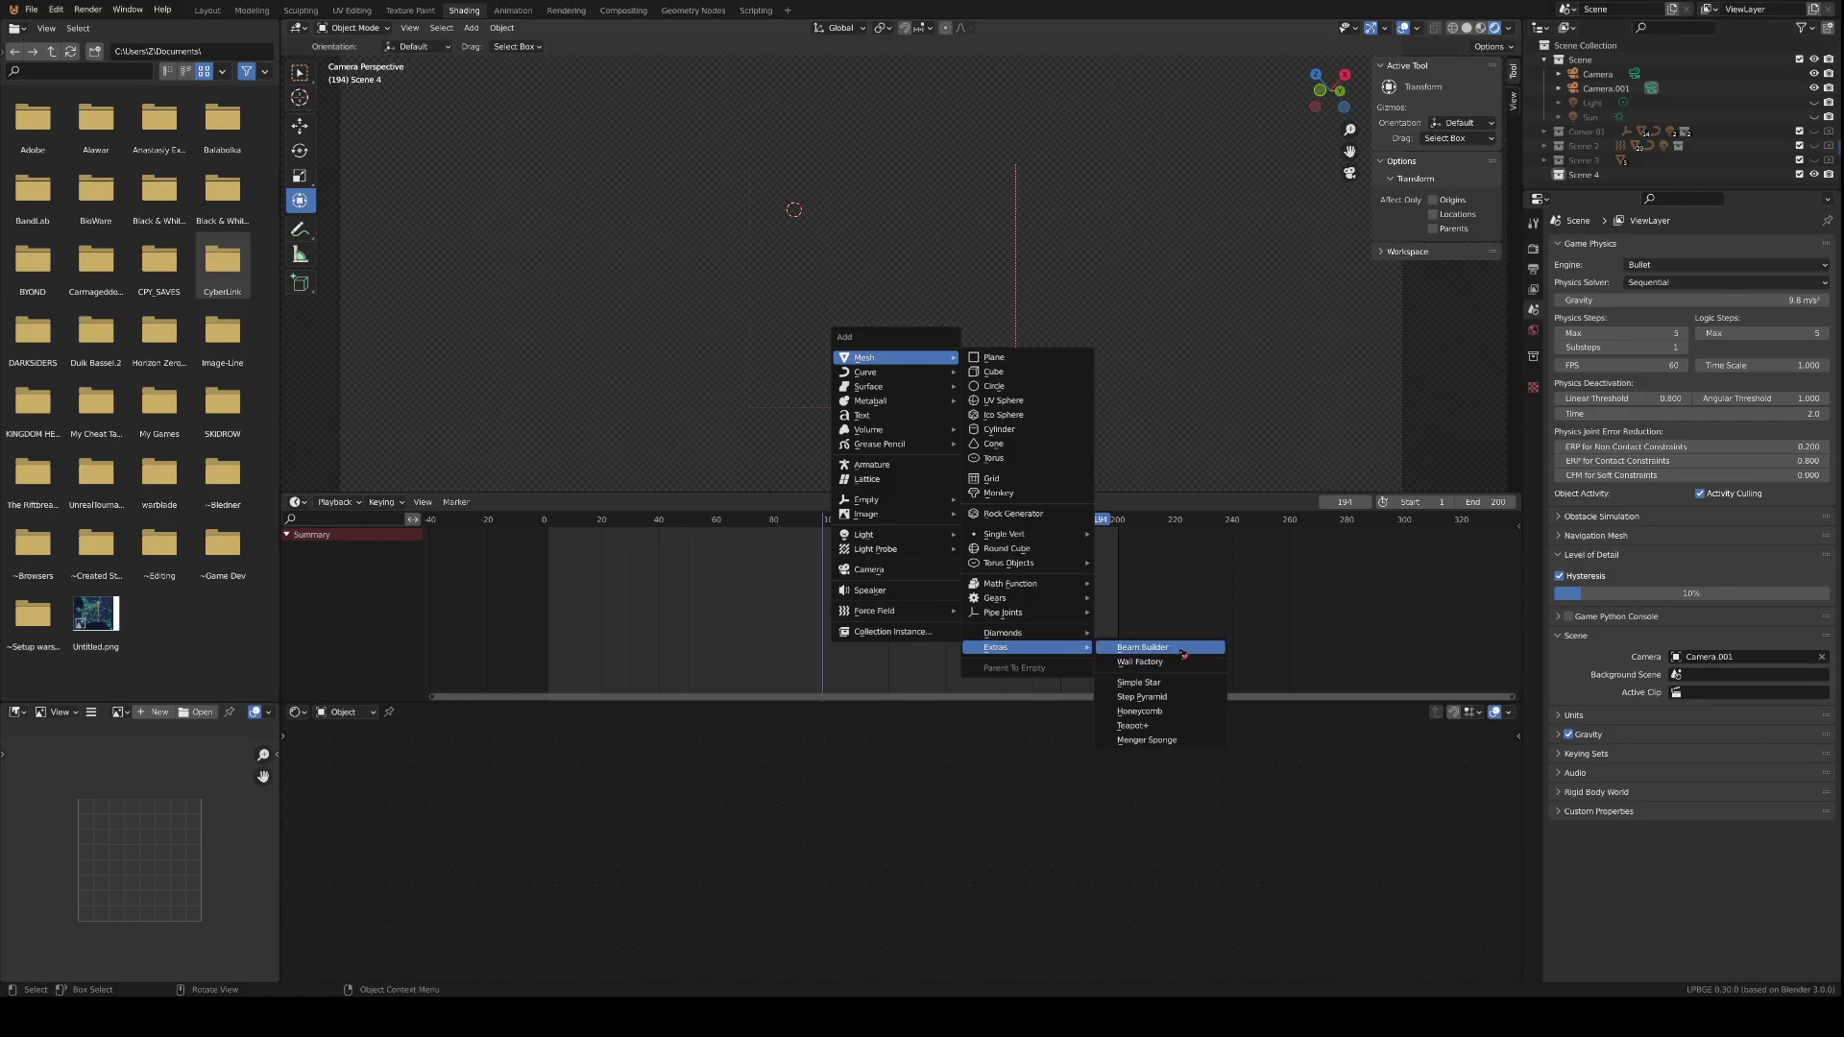
- Add a Step Pyramid and lower it along Z to about −0.72 m
click(1164, 698)
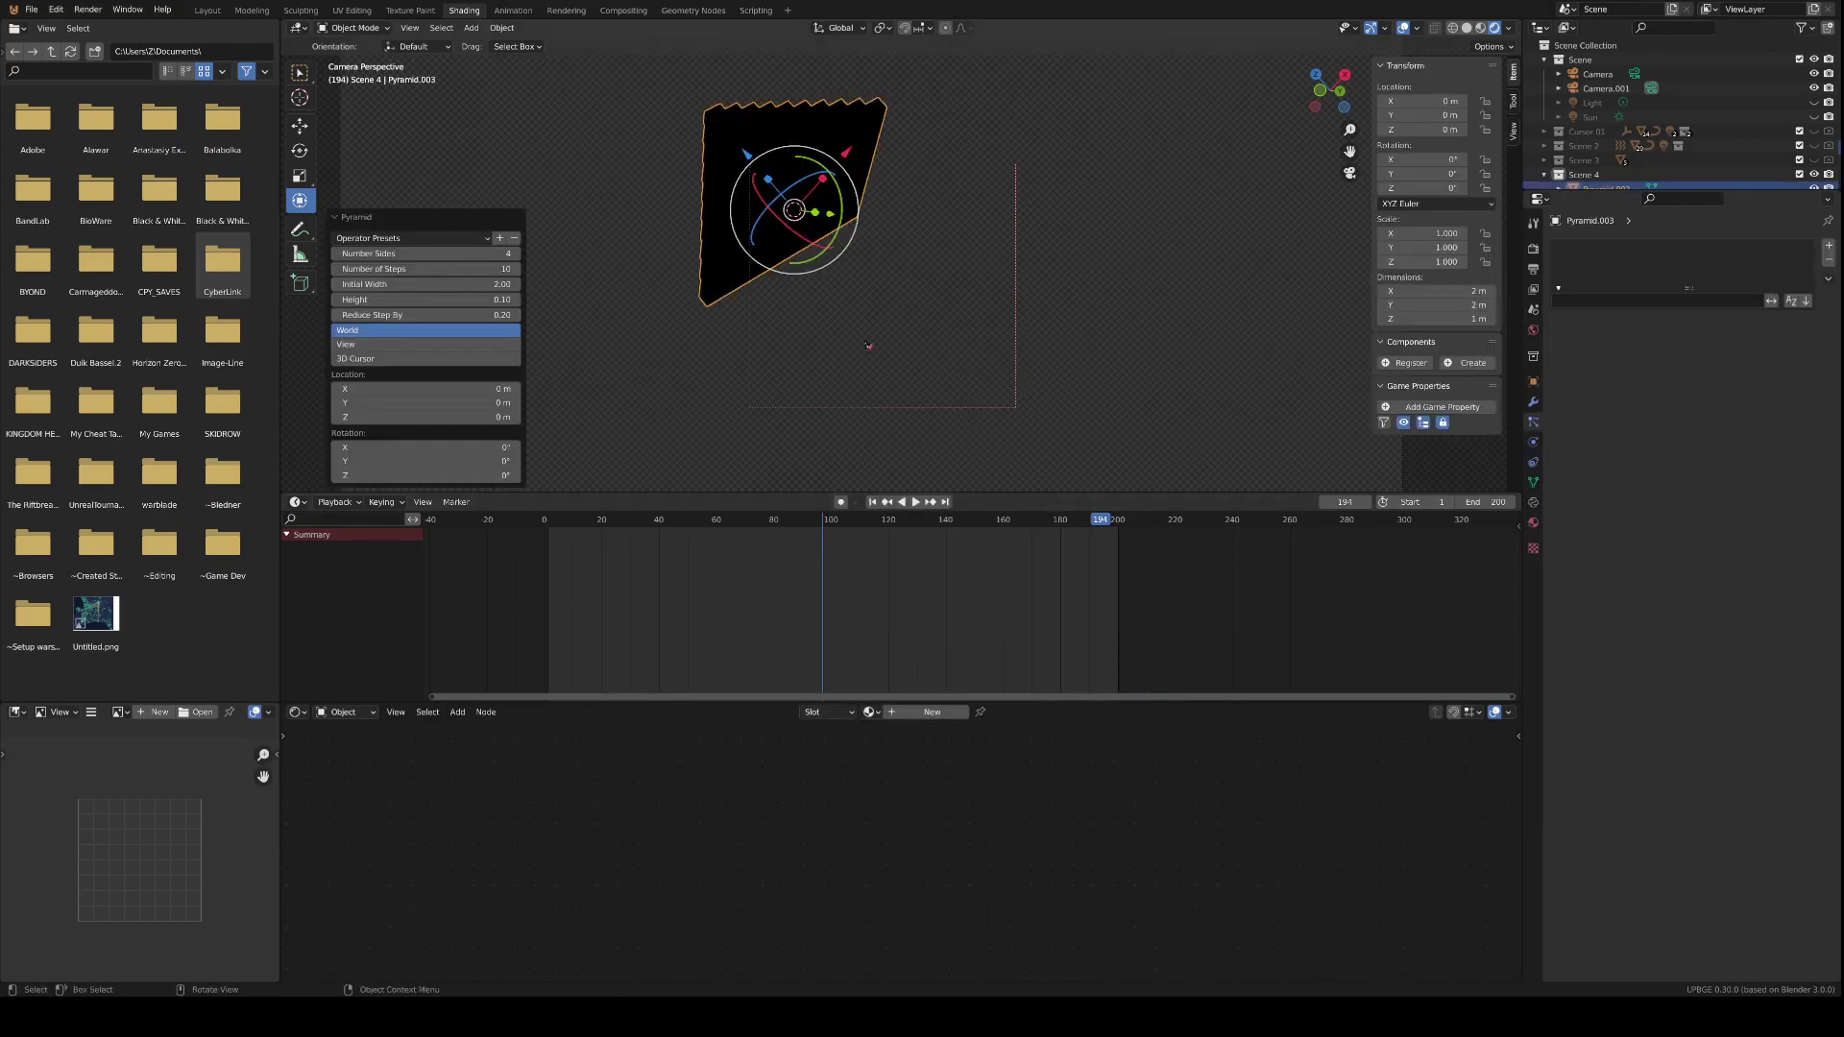
key(g)
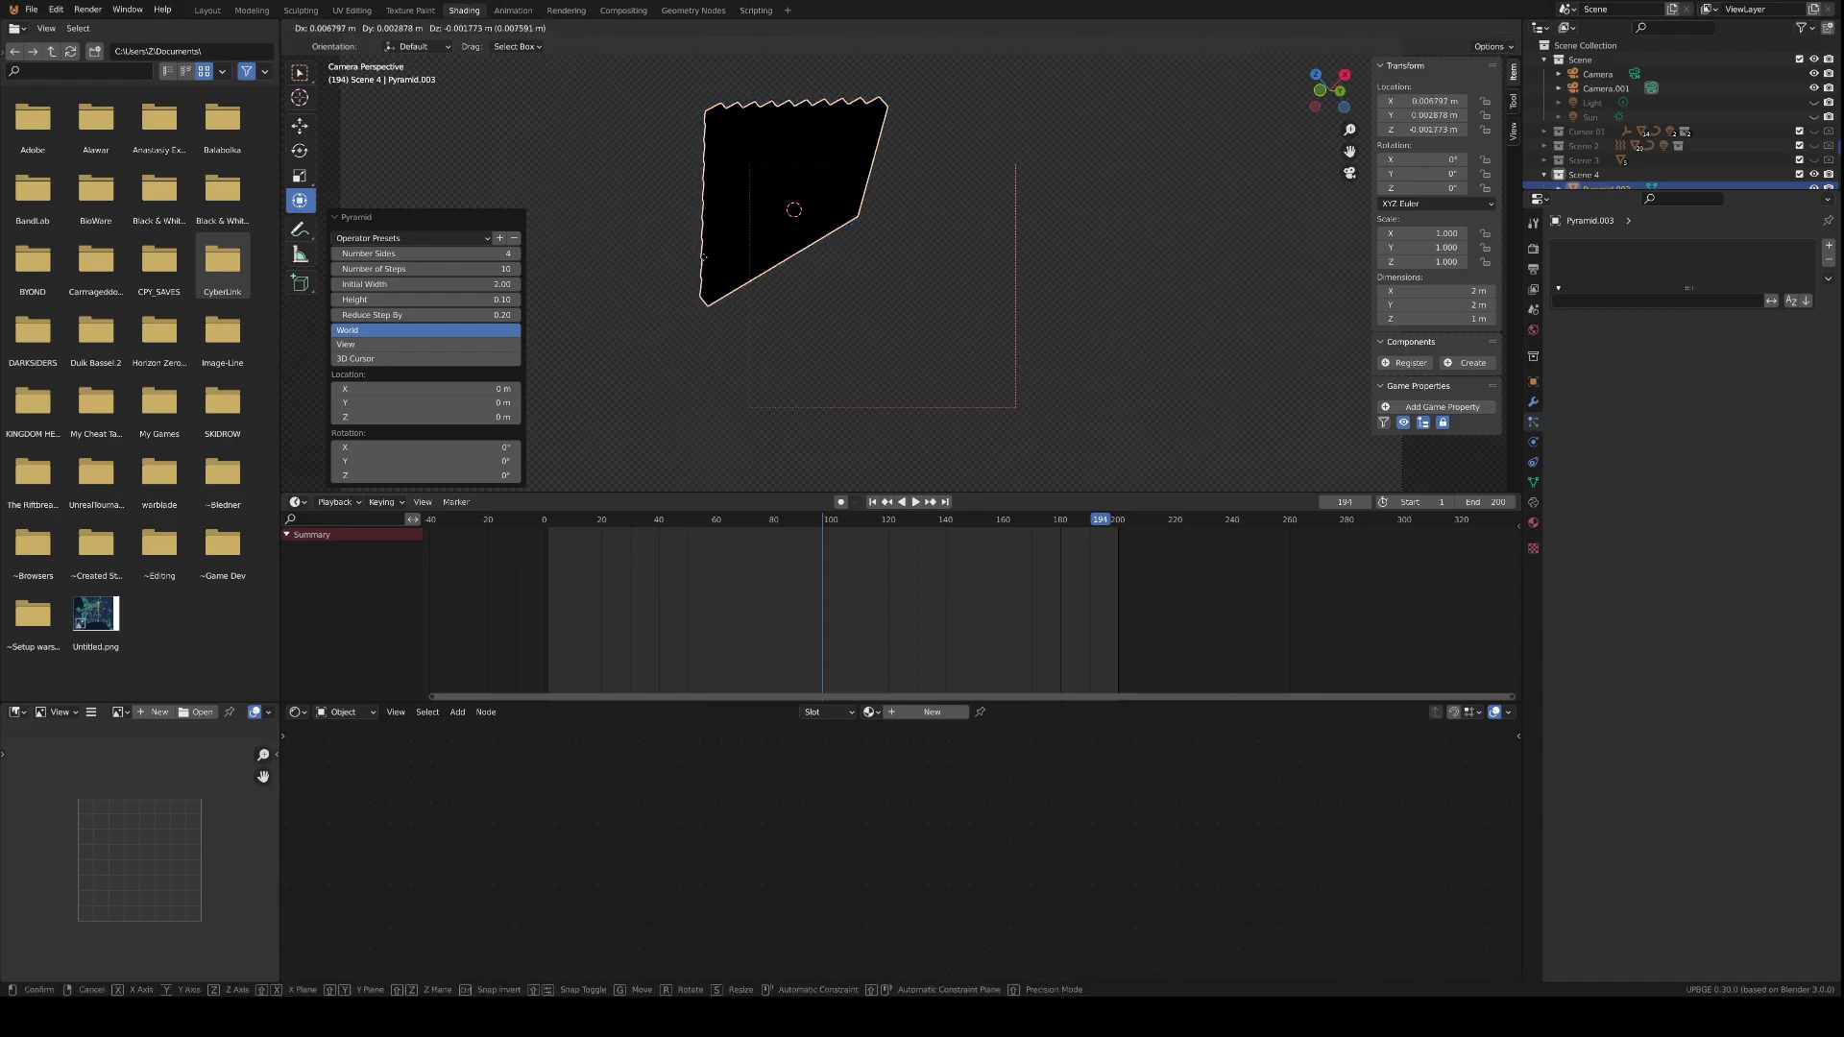
key(z)
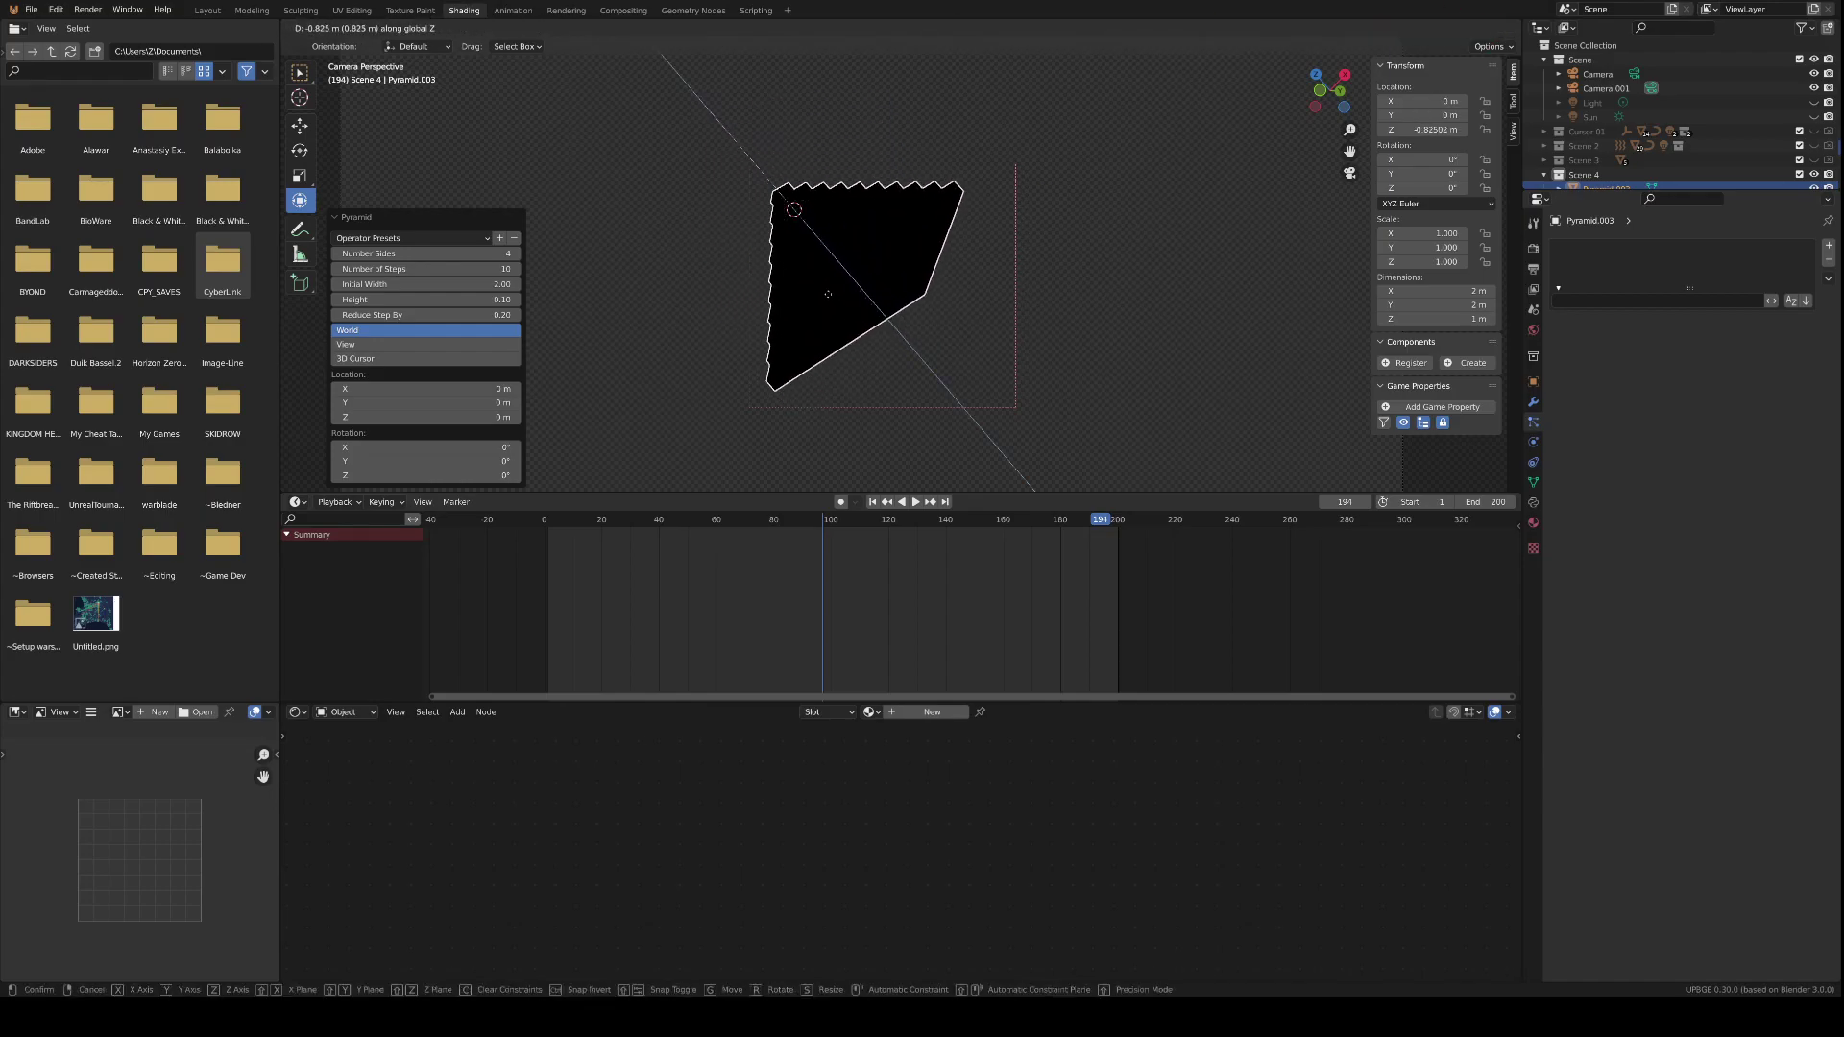
click(819, 284)
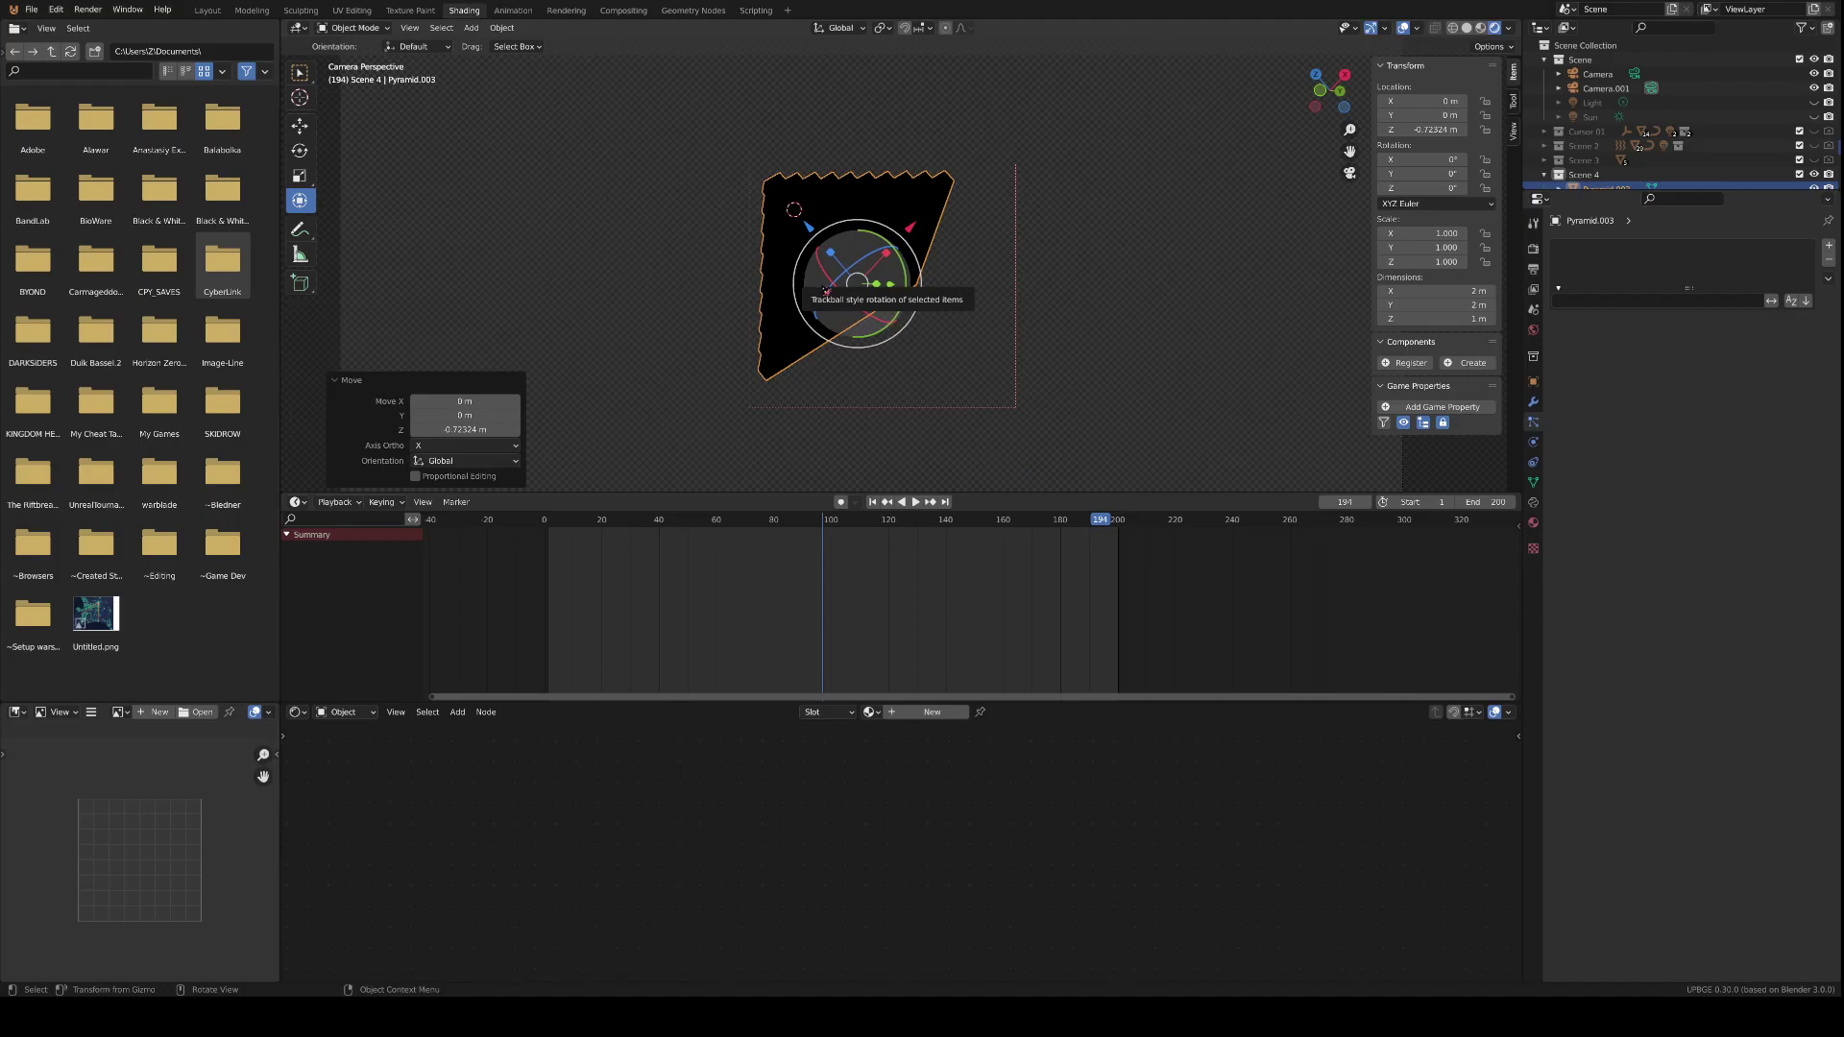
- Try uniform and Y-axis scaling on the pyramid, cancelling both to keep its original size
key(s)
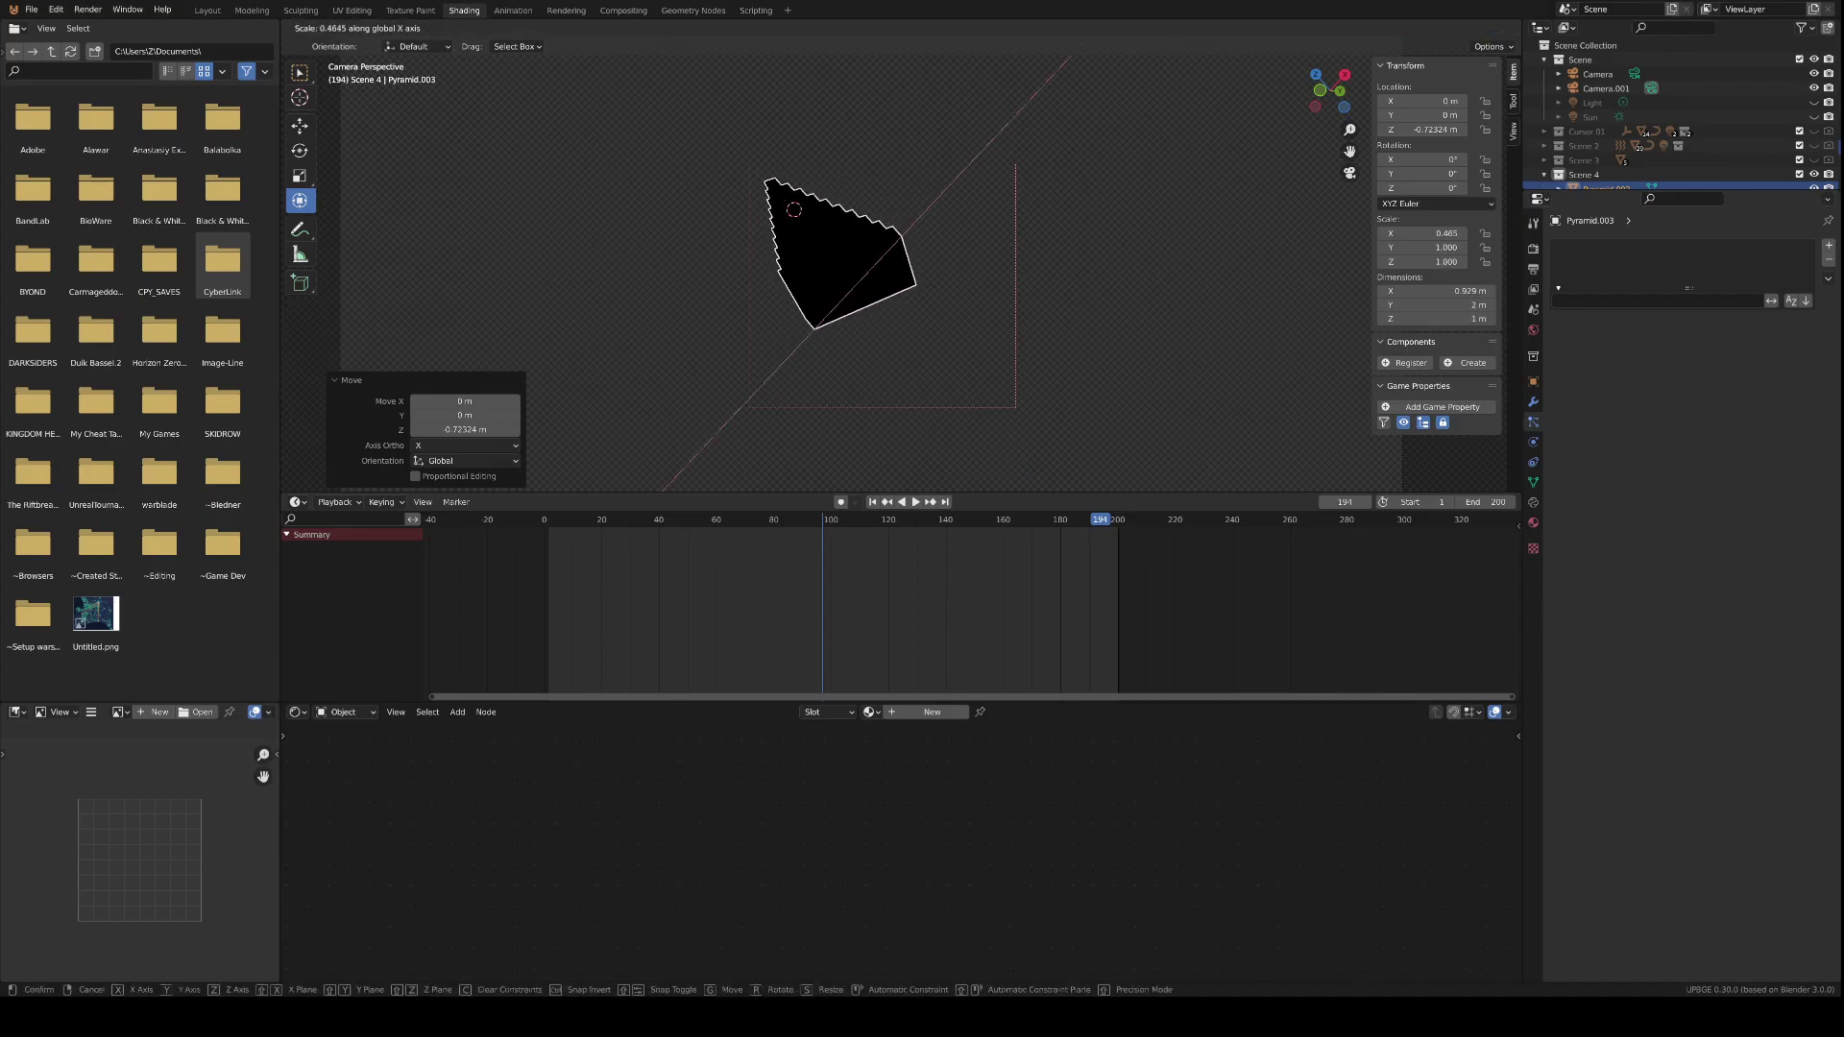
key(Escape)
key(s)
key(y)
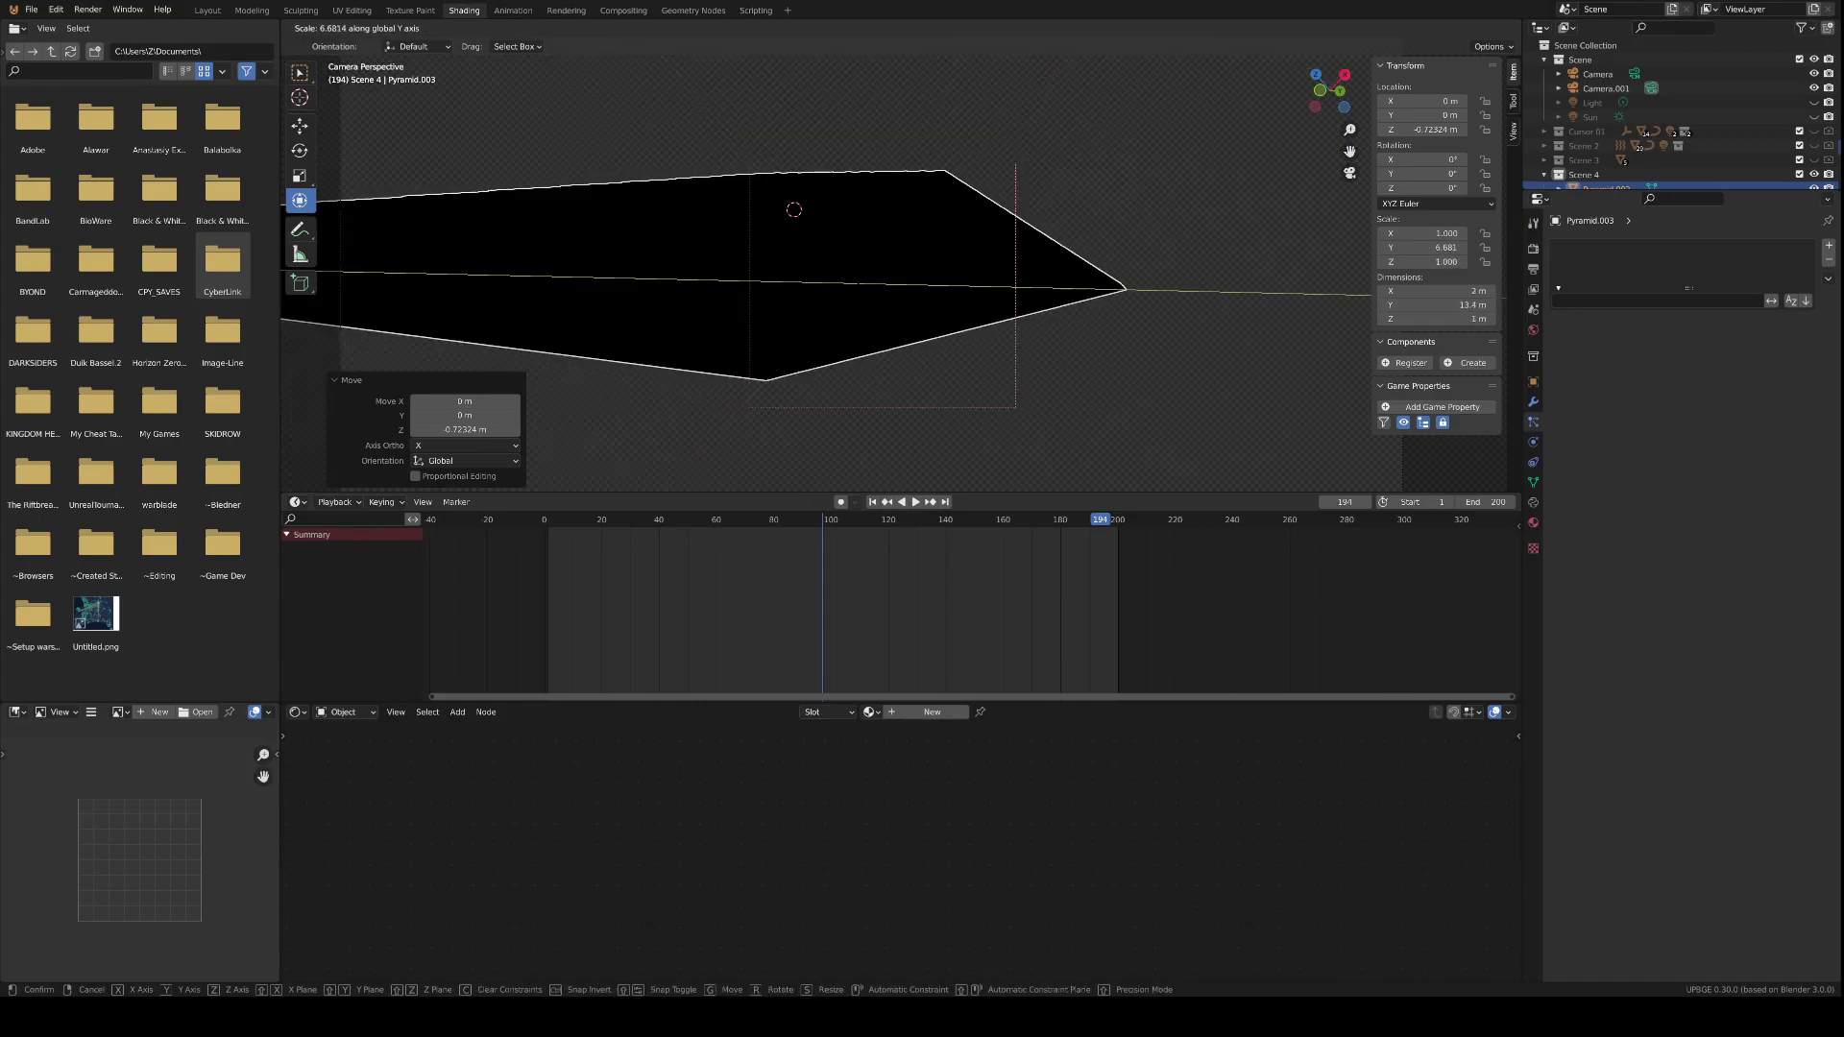
key(Escape)
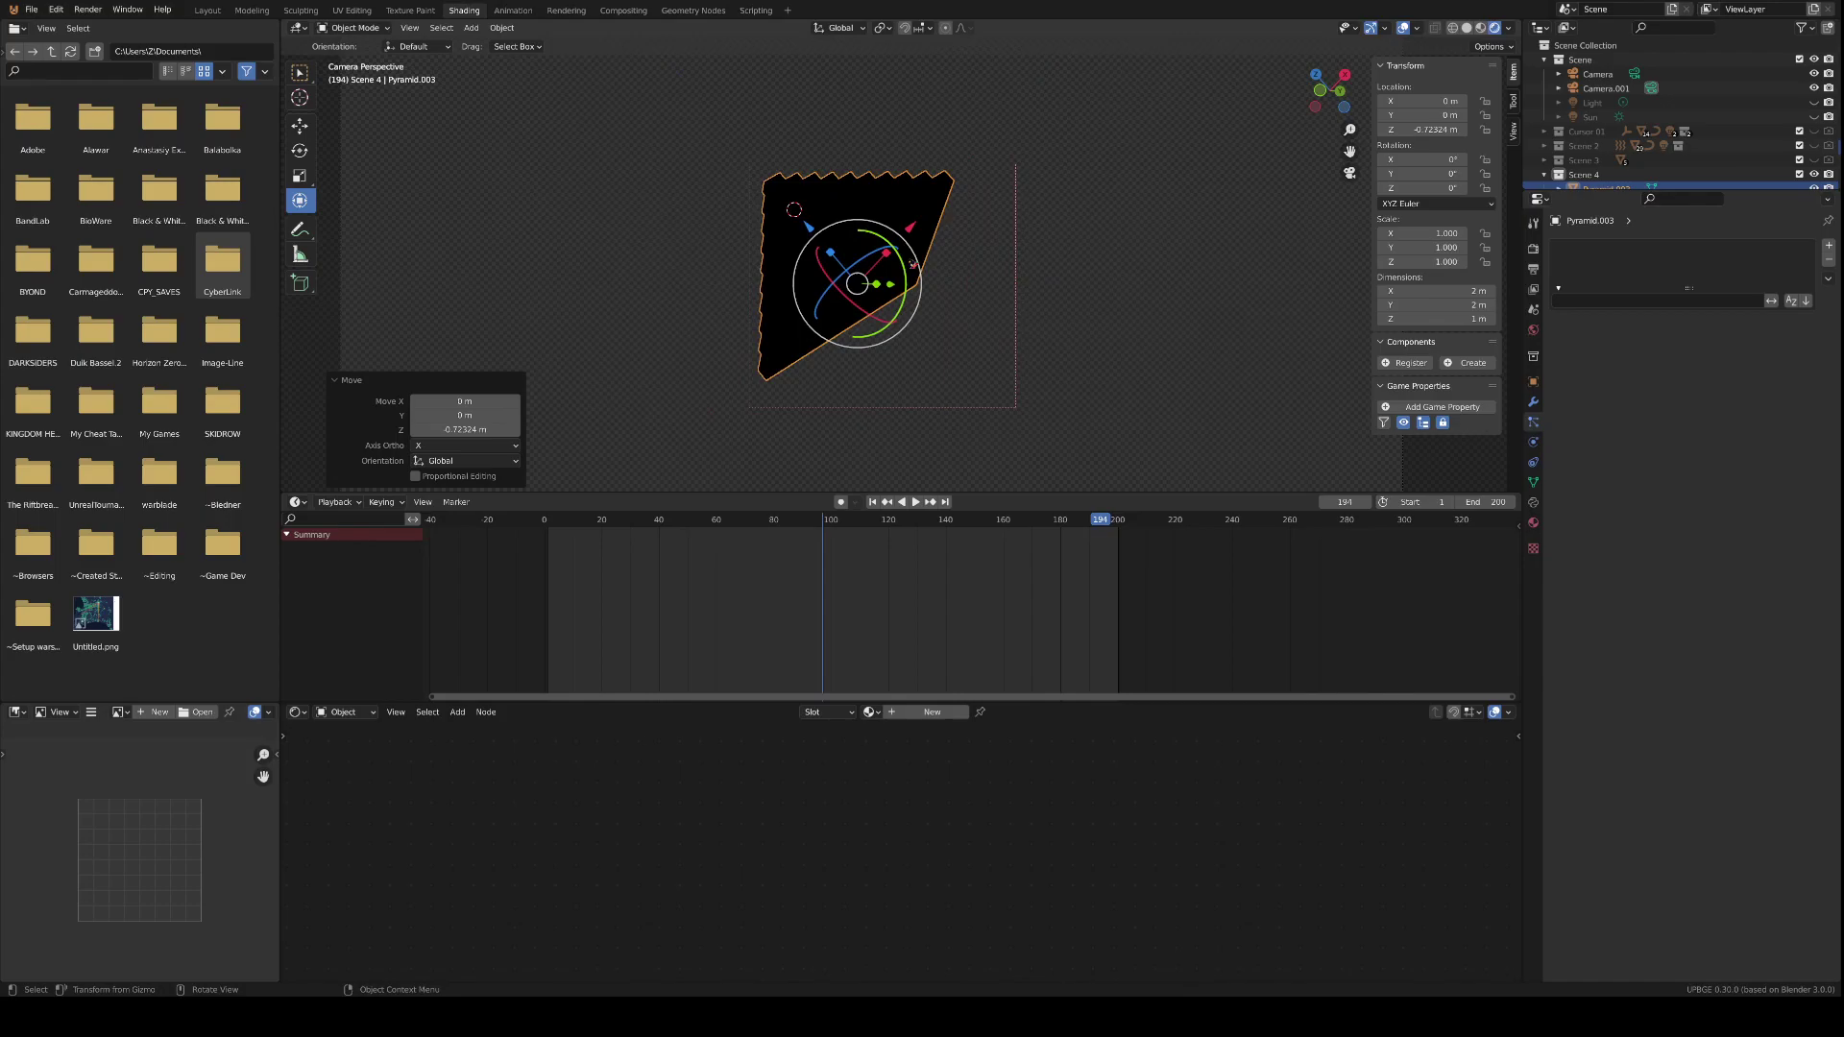
- Assign Material.001, then switch the pyramid to Material.002 for a dark red emissive surface
middle_drag(946, 203, 1033, 203)
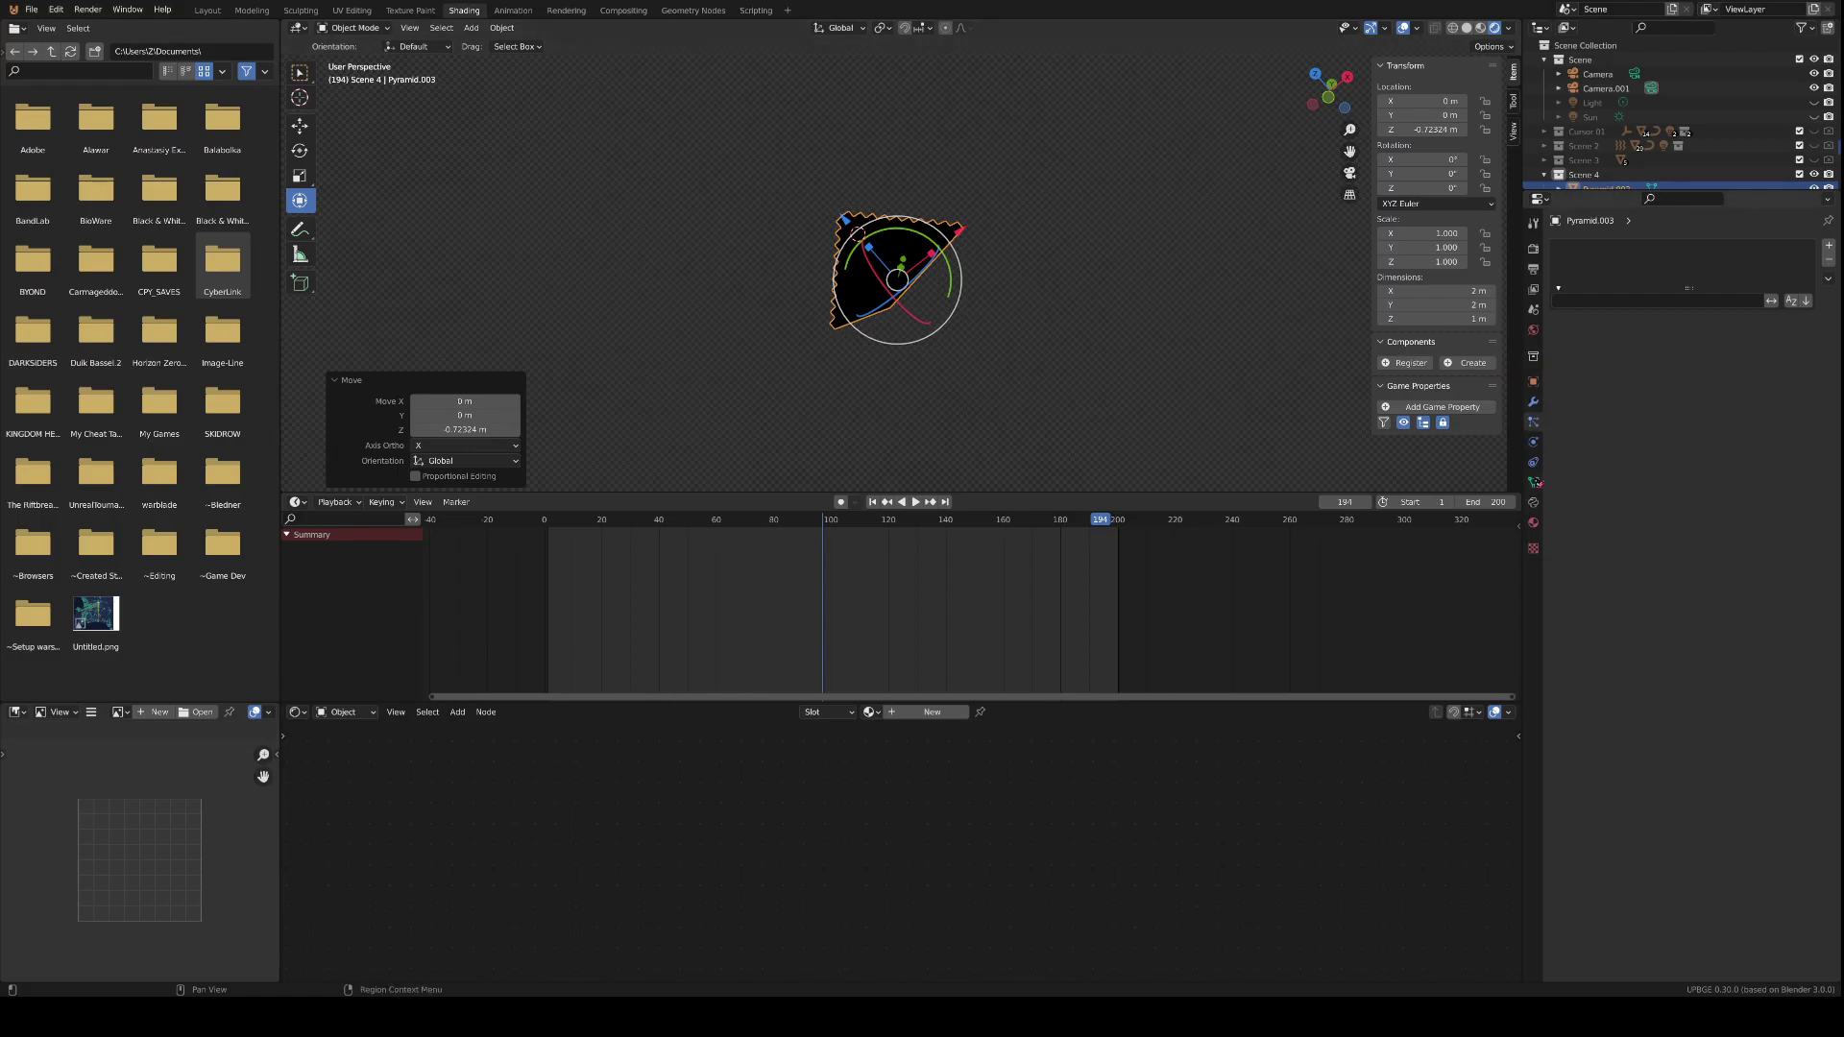
click(1534, 524)
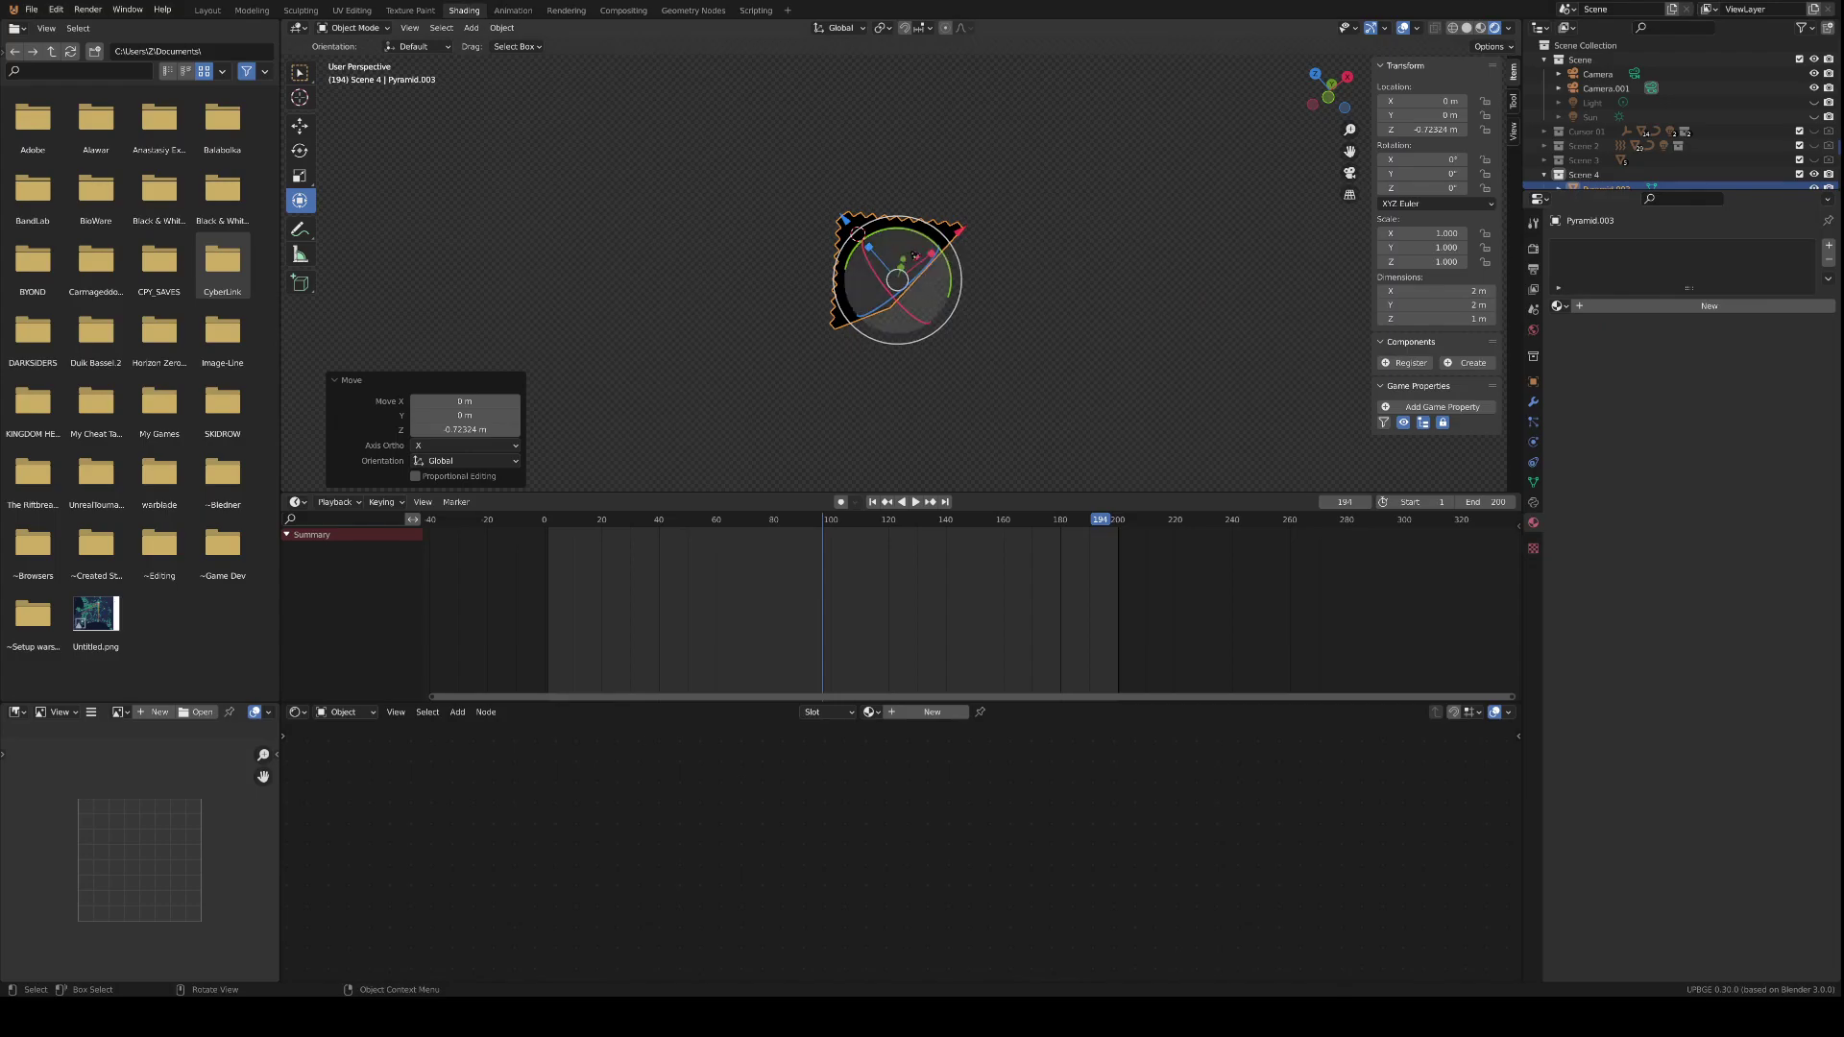
click(1557, 308)
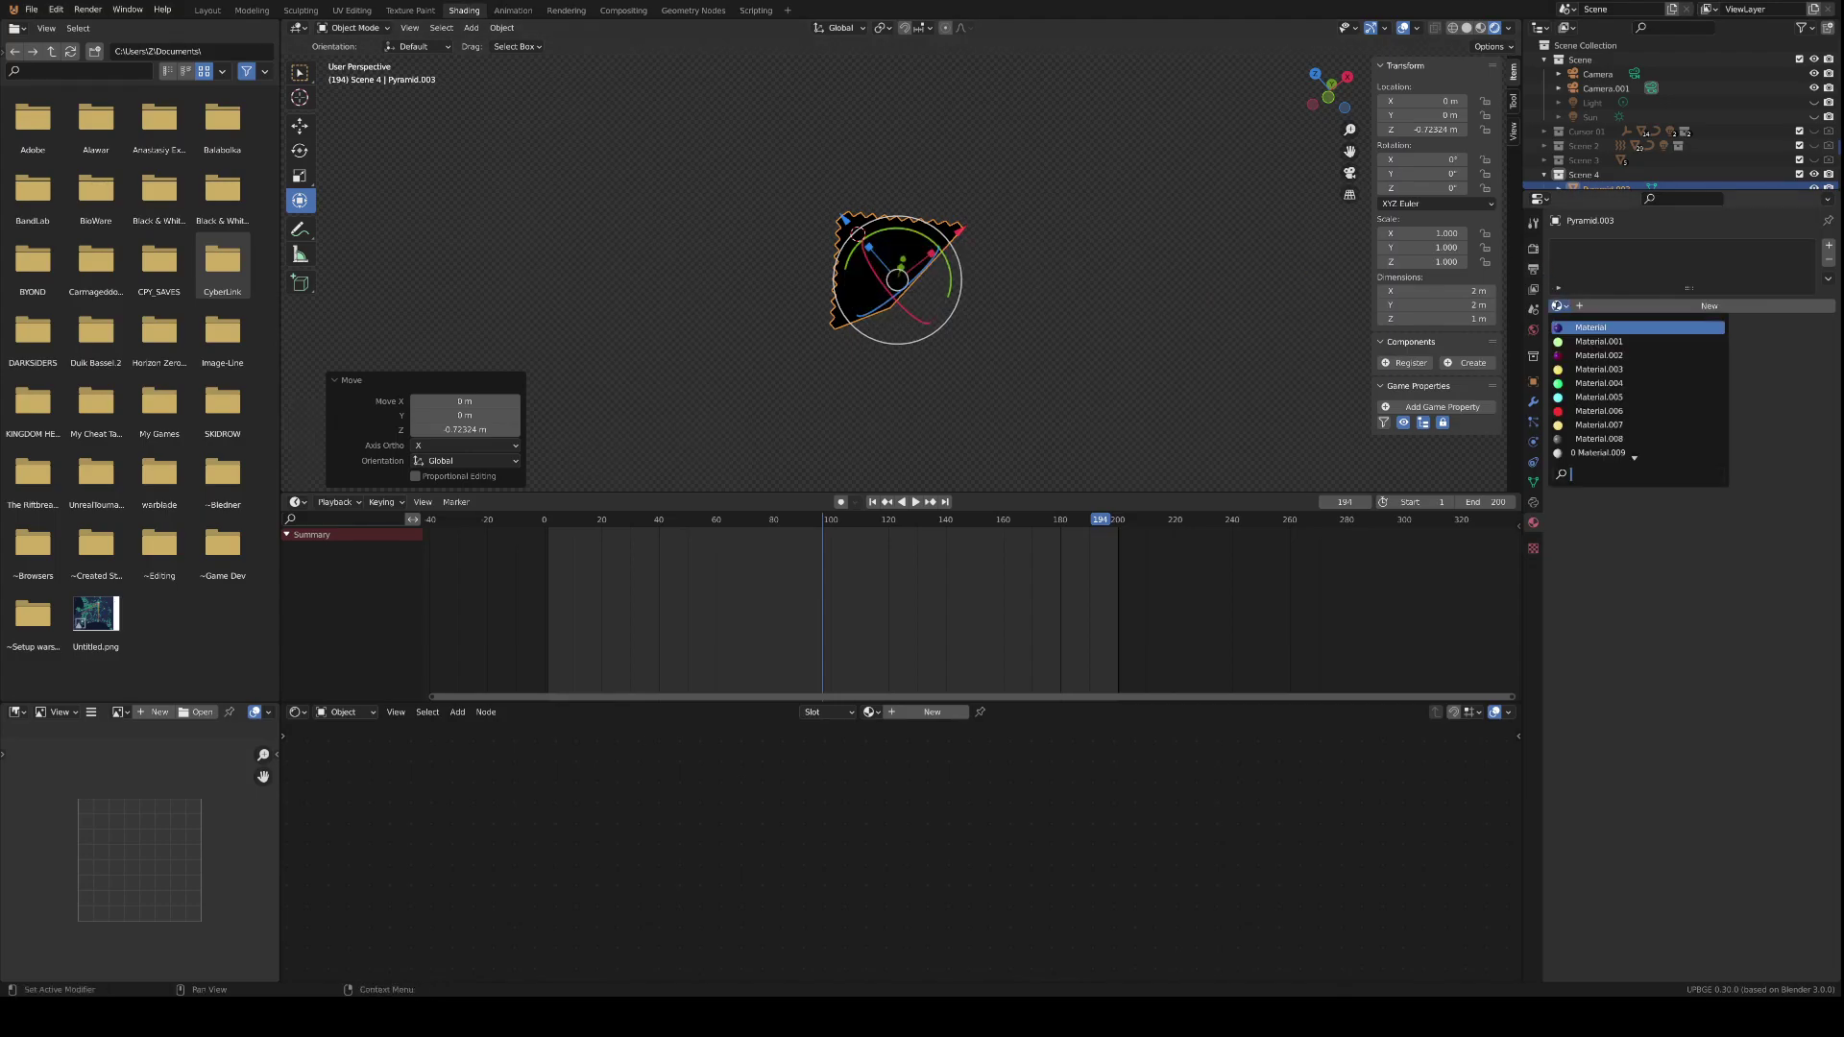
click(1567, 347)
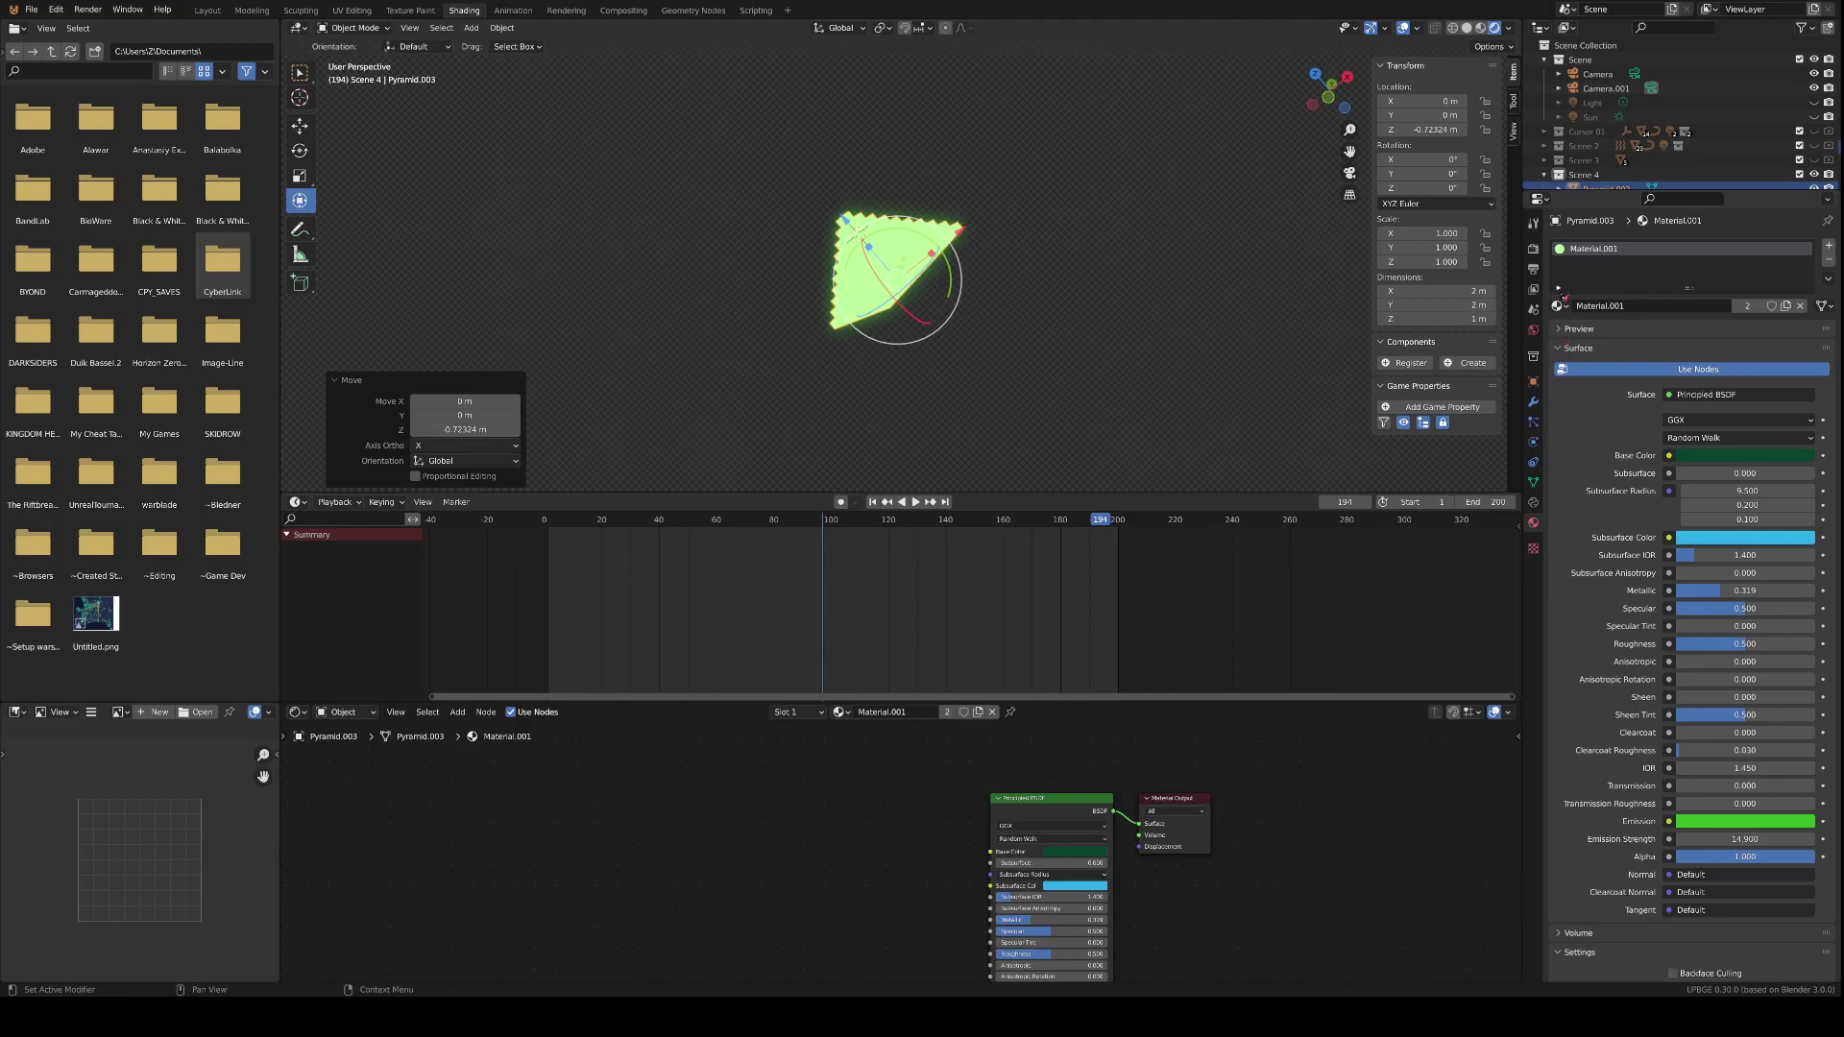
click(1557, 306)
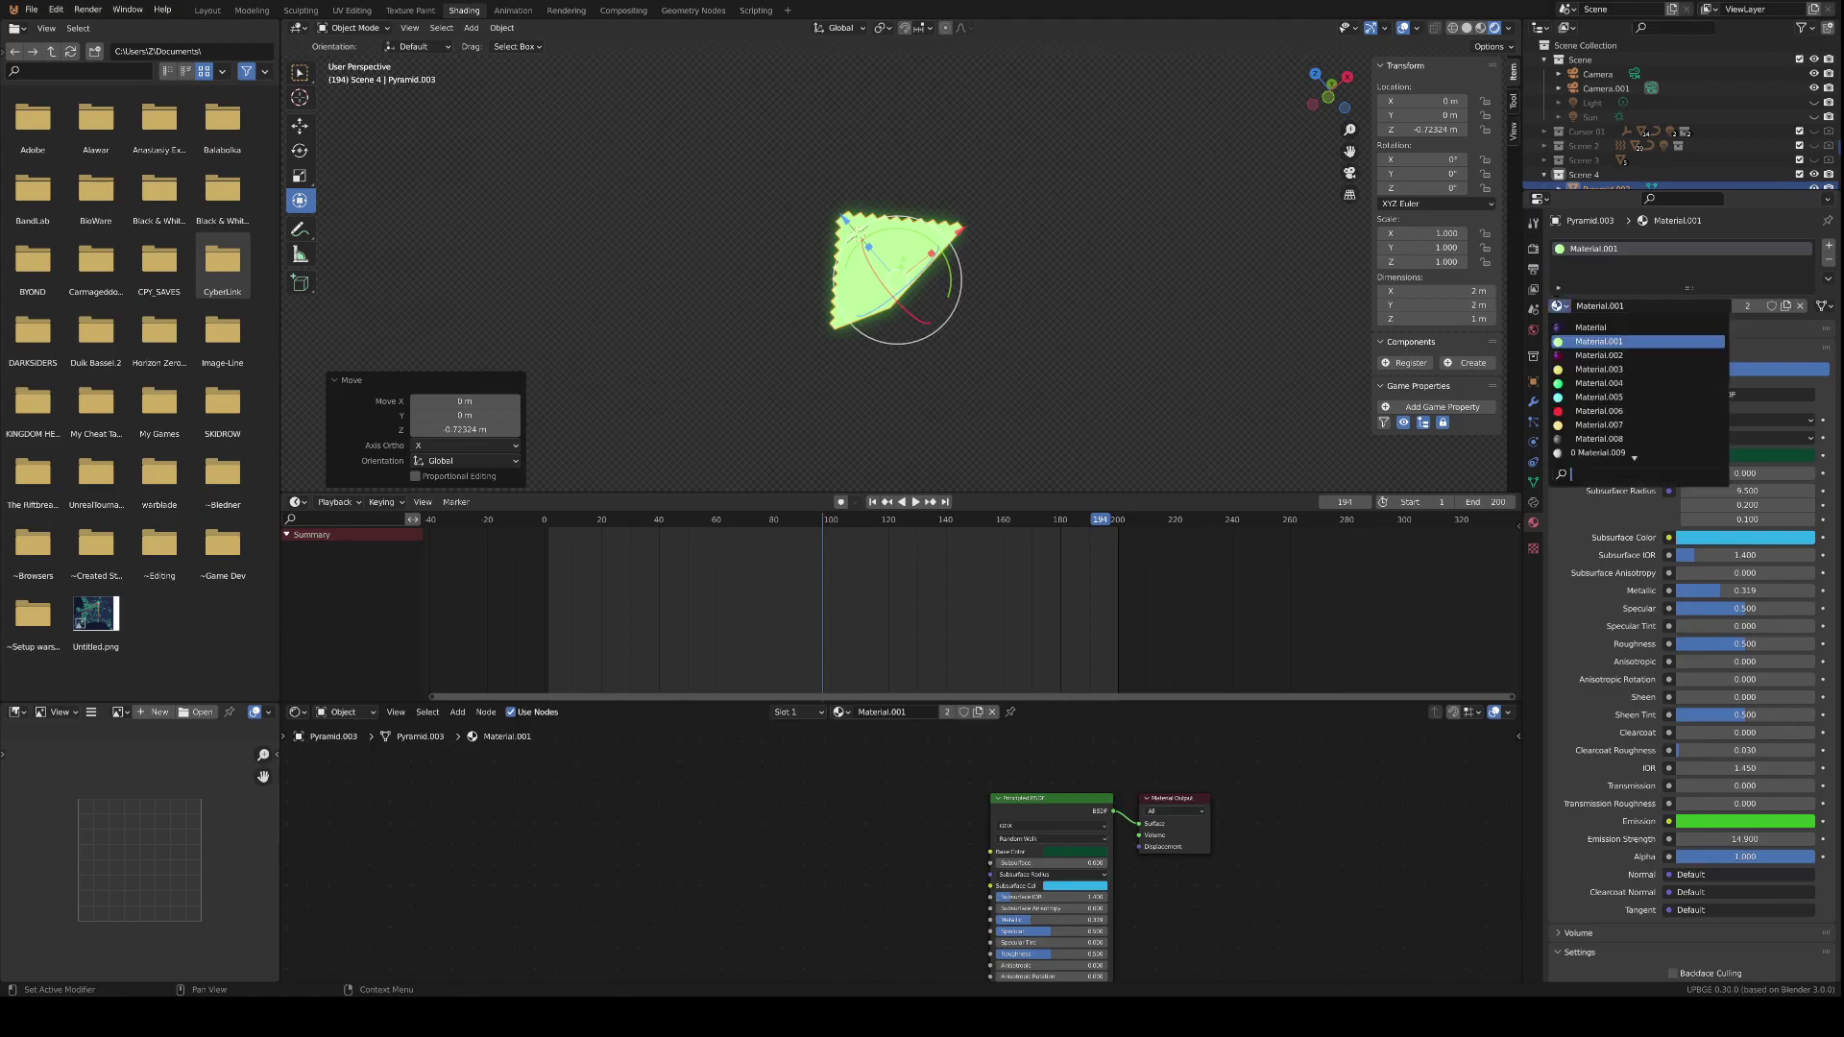
click(1613, 358)
scroll(902, 228, up, 5)
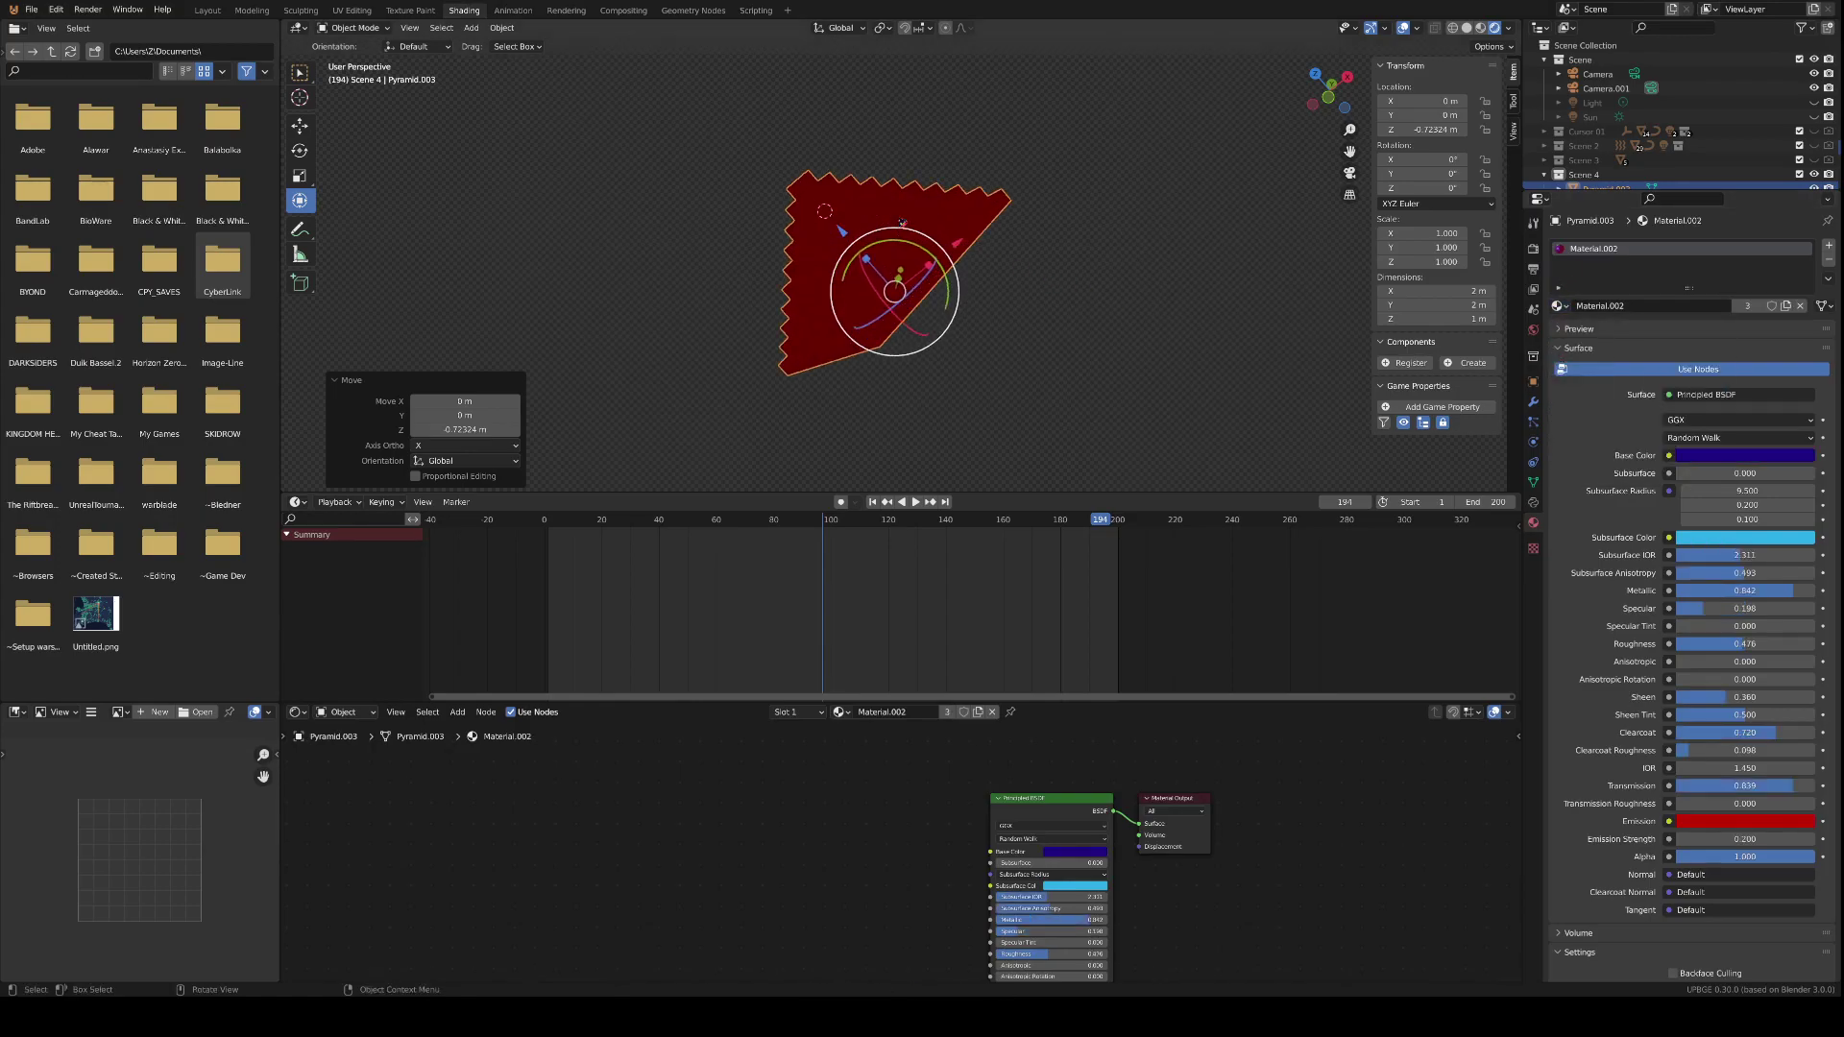
middle_drag(900, 236, 935, 248)
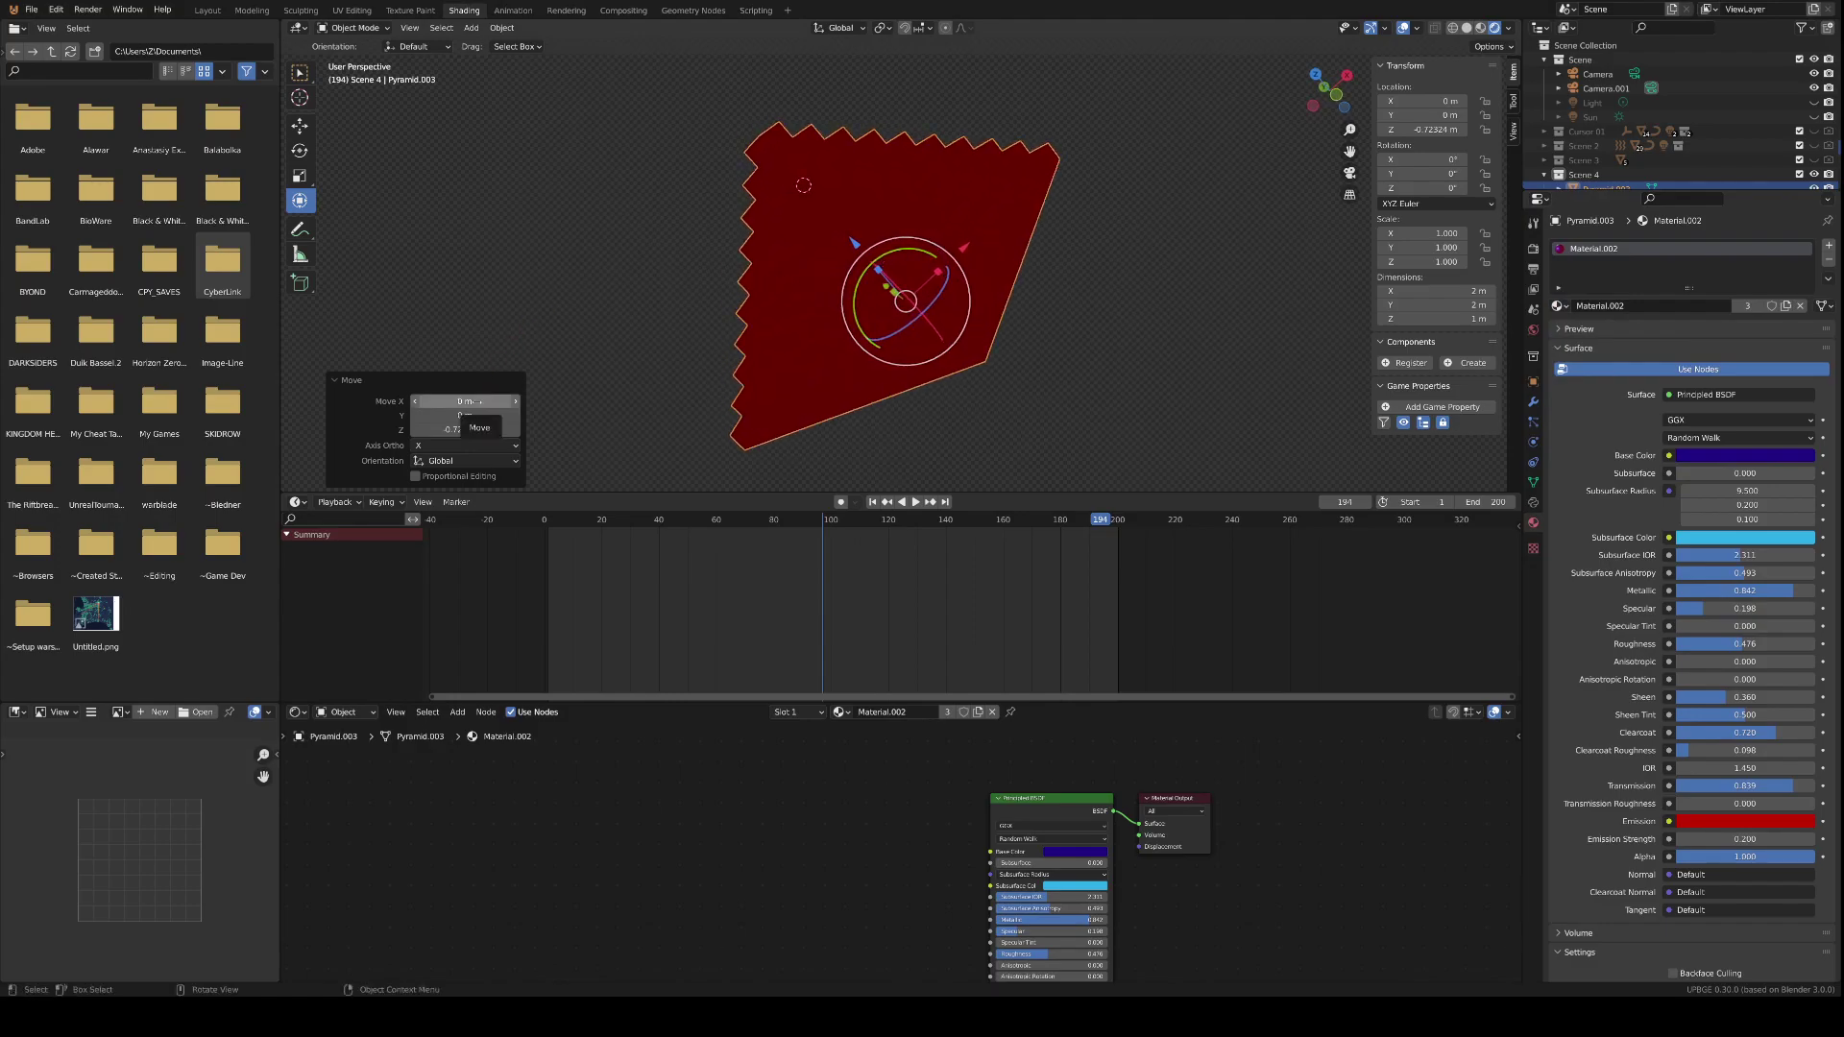
- Rebuild the pyramid with 3 sides, 10 steps, 1.40 initial width and 0.17 step height
key(shift+a)
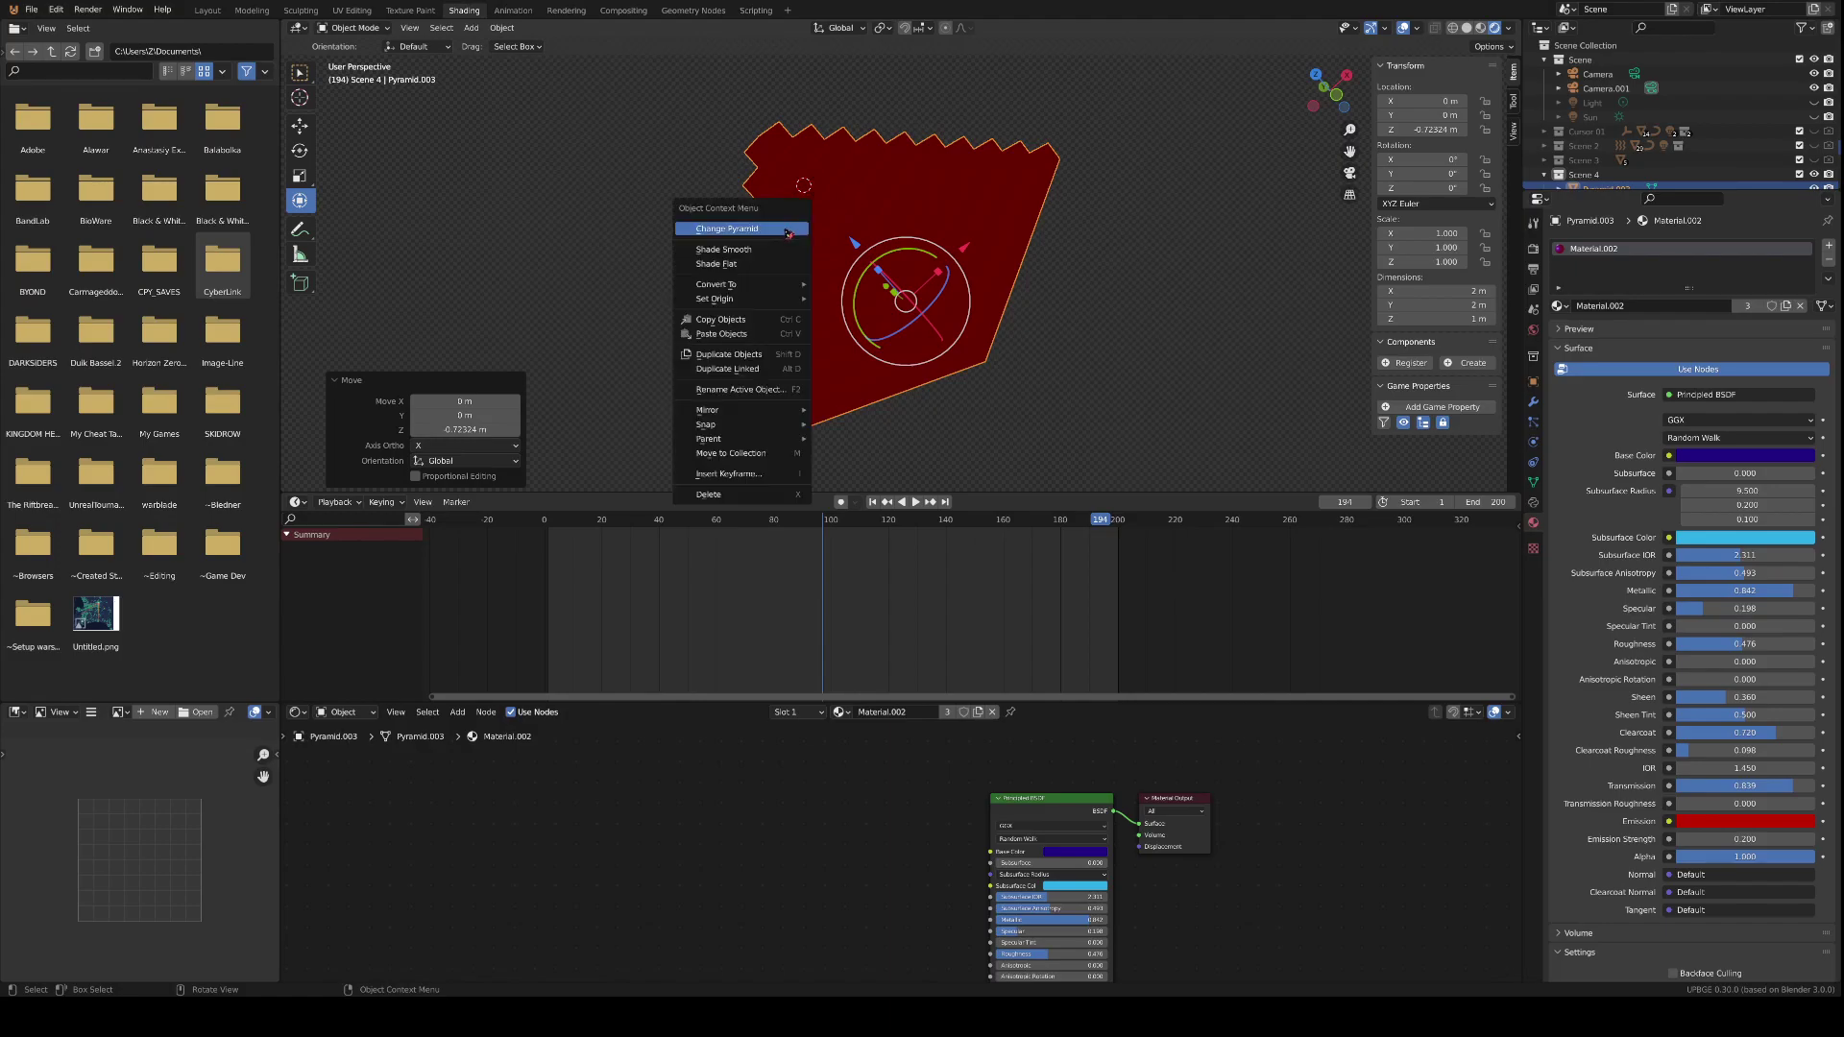
click(788, 244)
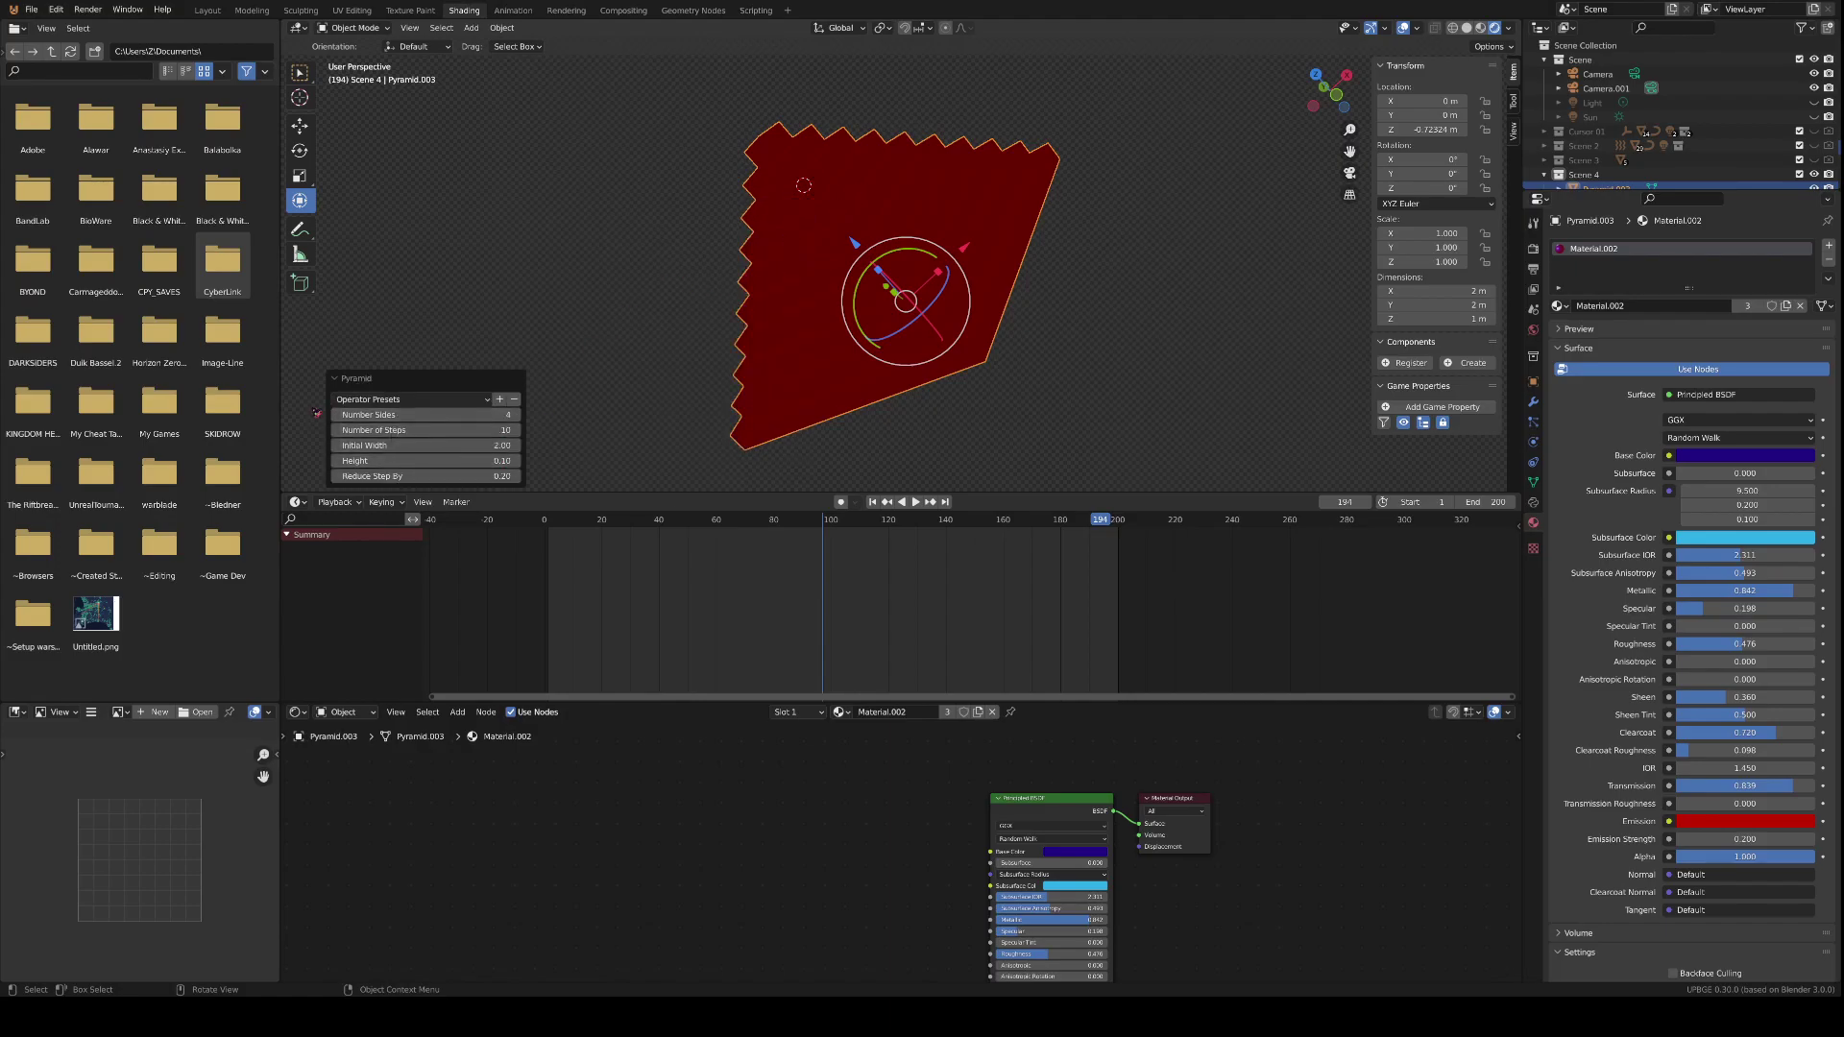
click(338, 415)
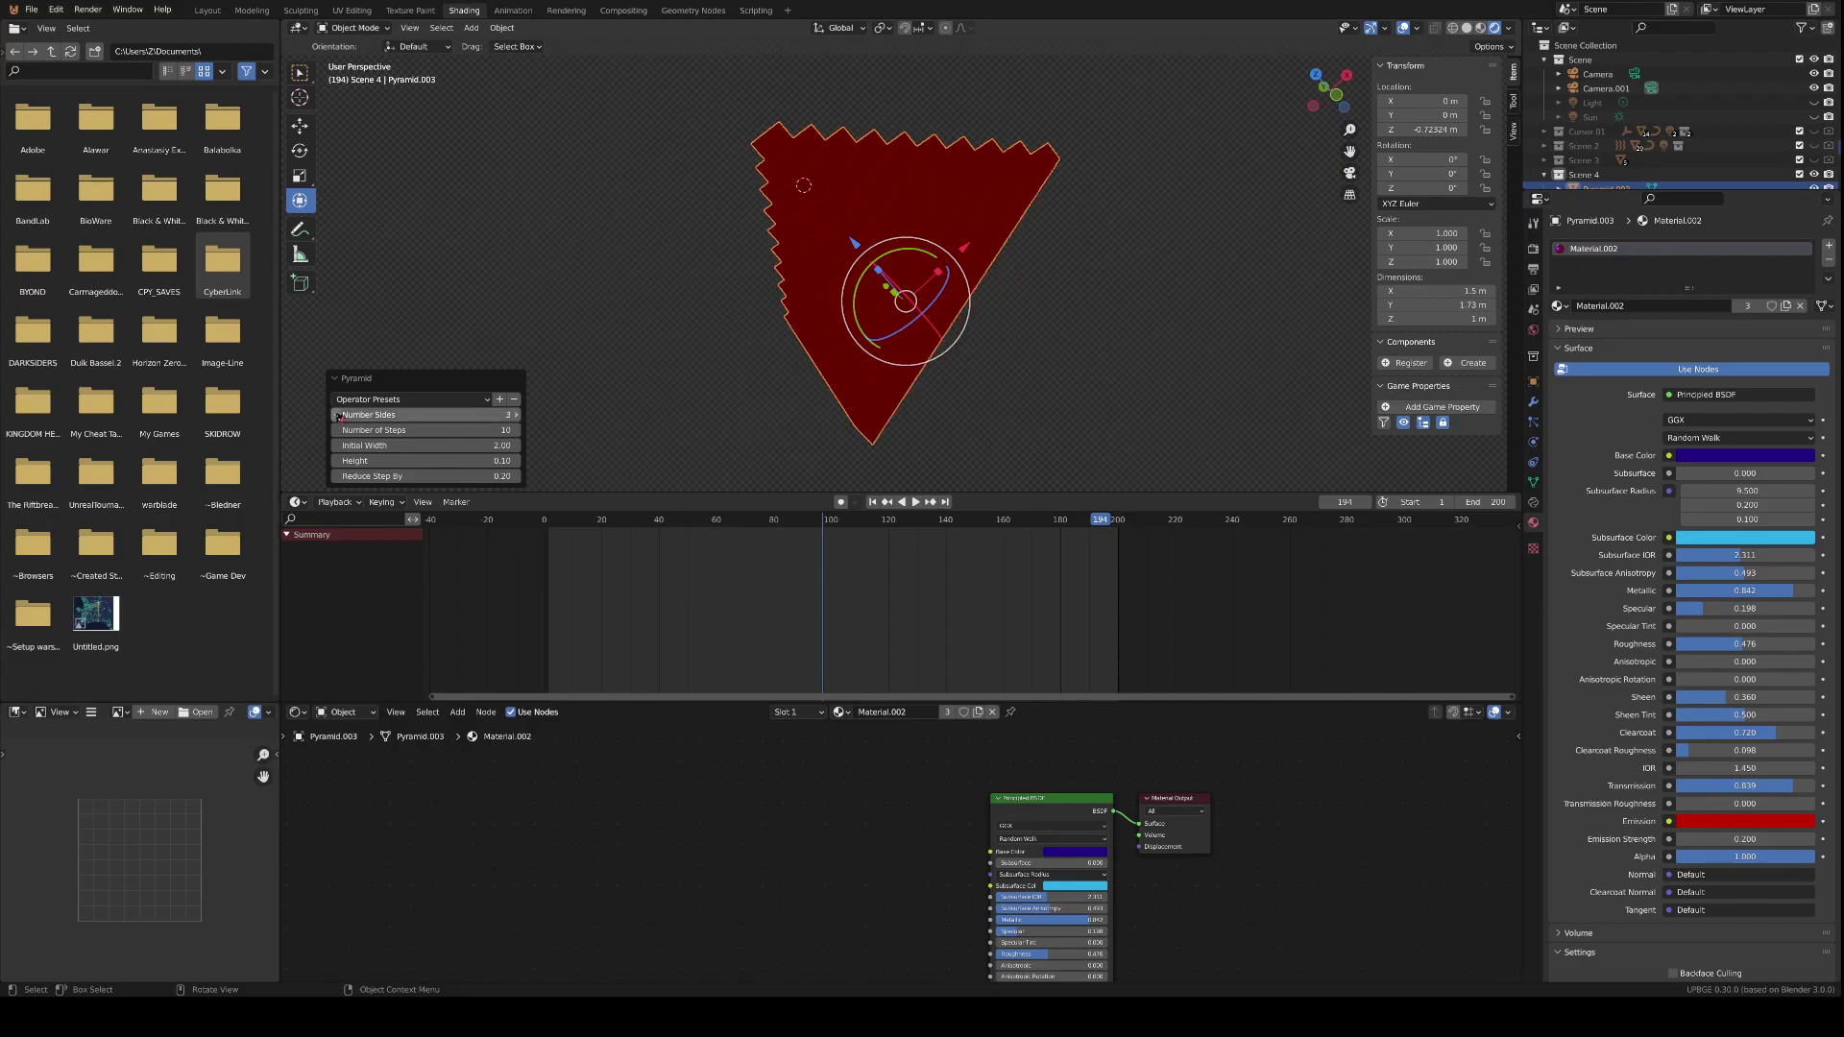
middle_drag(793, 321, 738, 343)
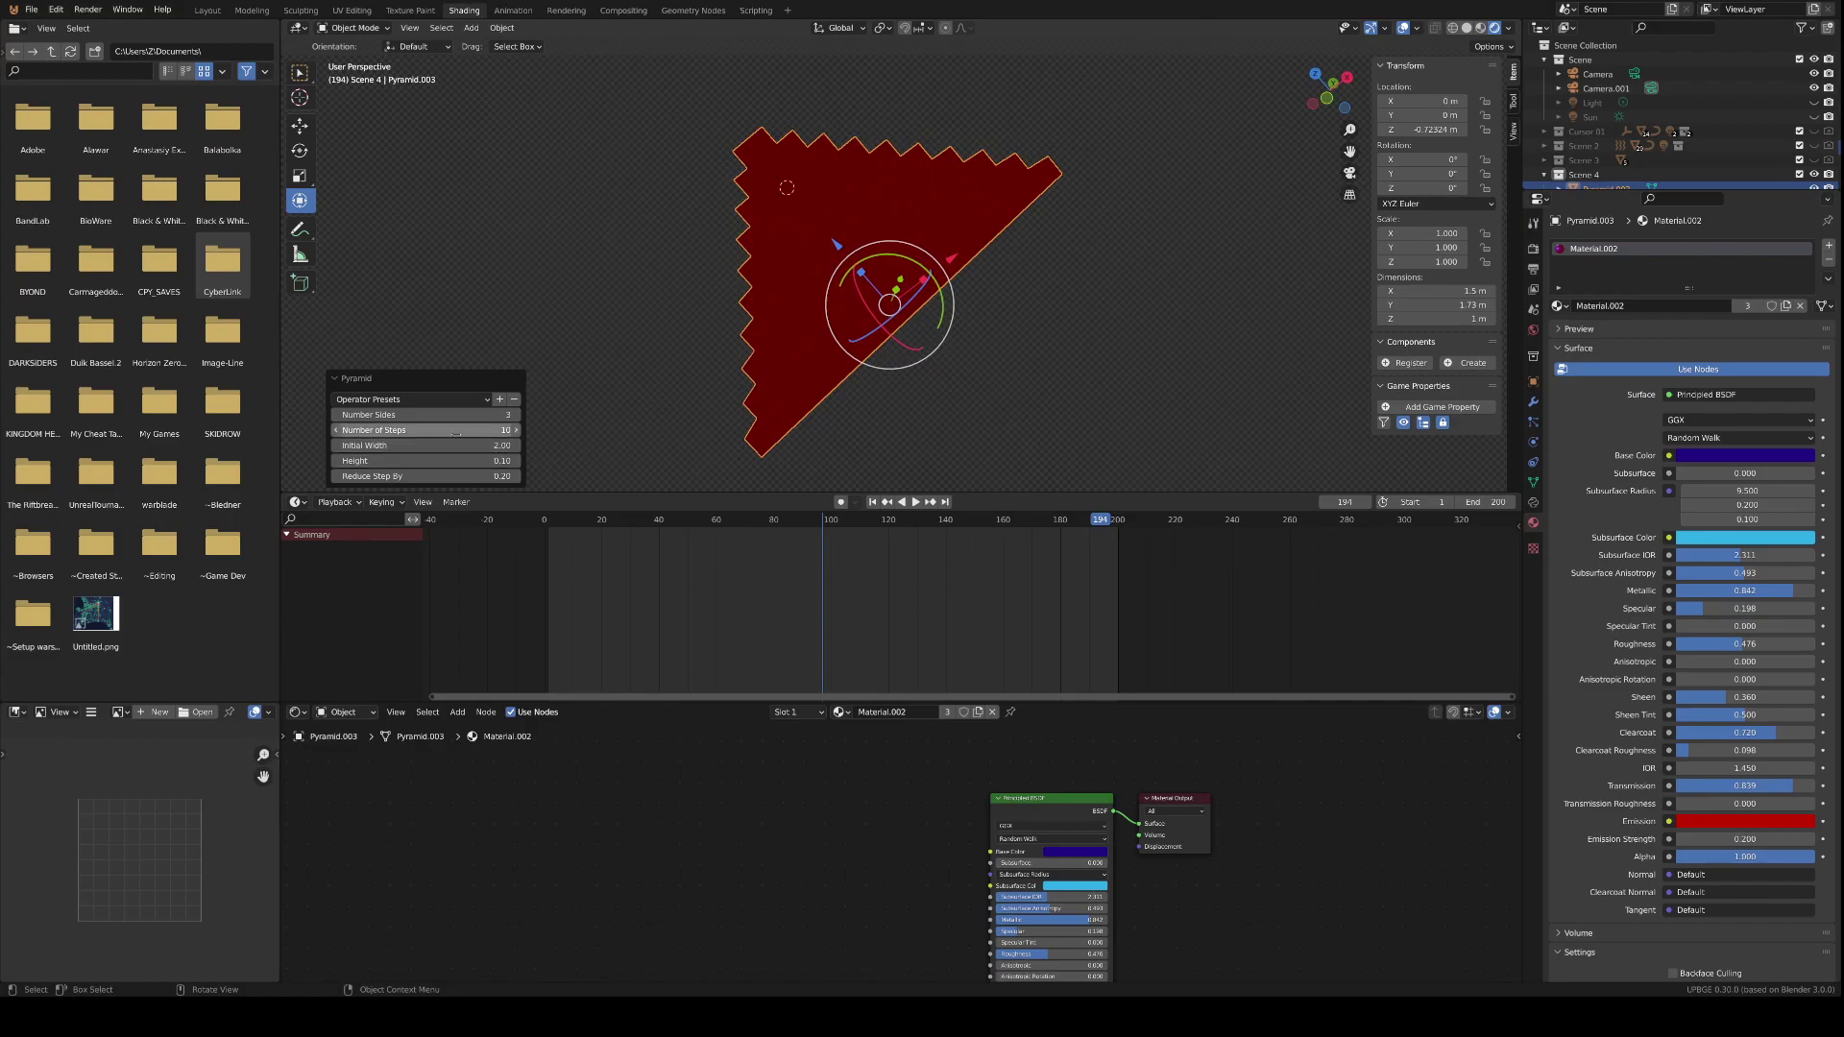
mouse_move(441, 430)
mouse_down()
mouse_move(466, 430)
mouse_move(446, 431)
mouse_up()
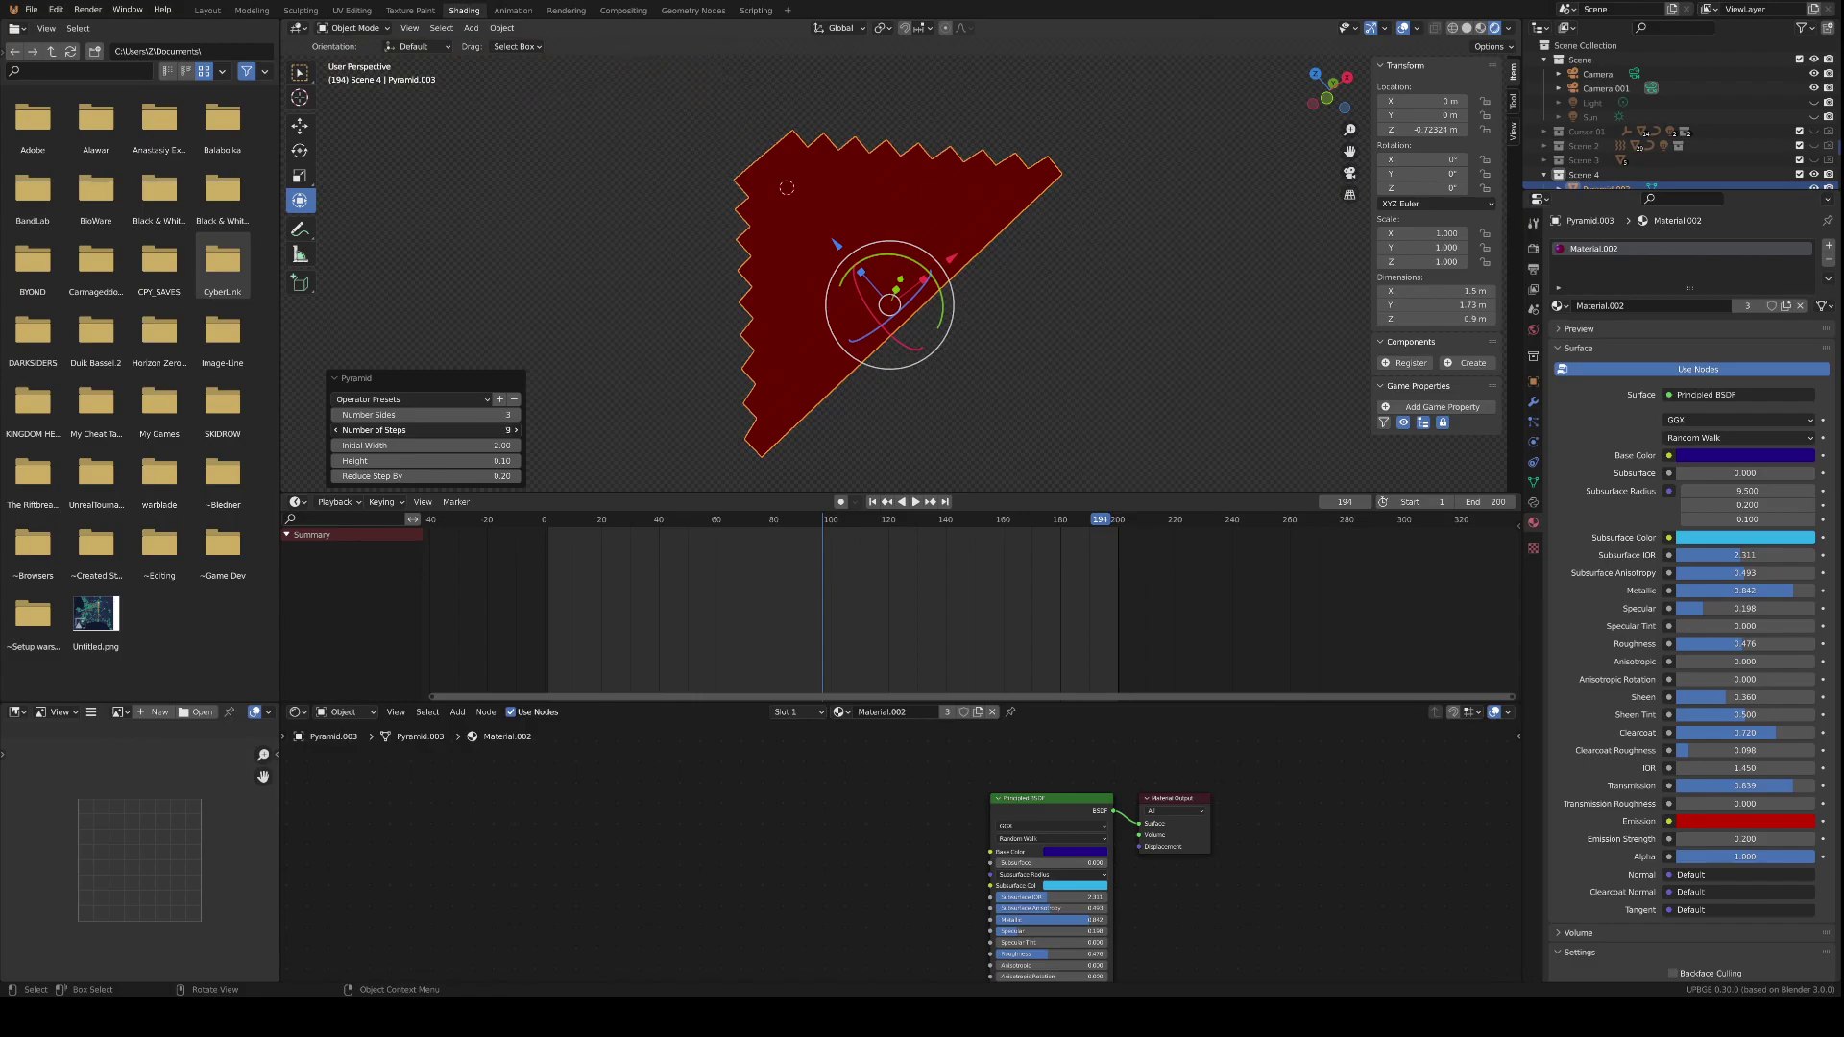
click(517, 430)
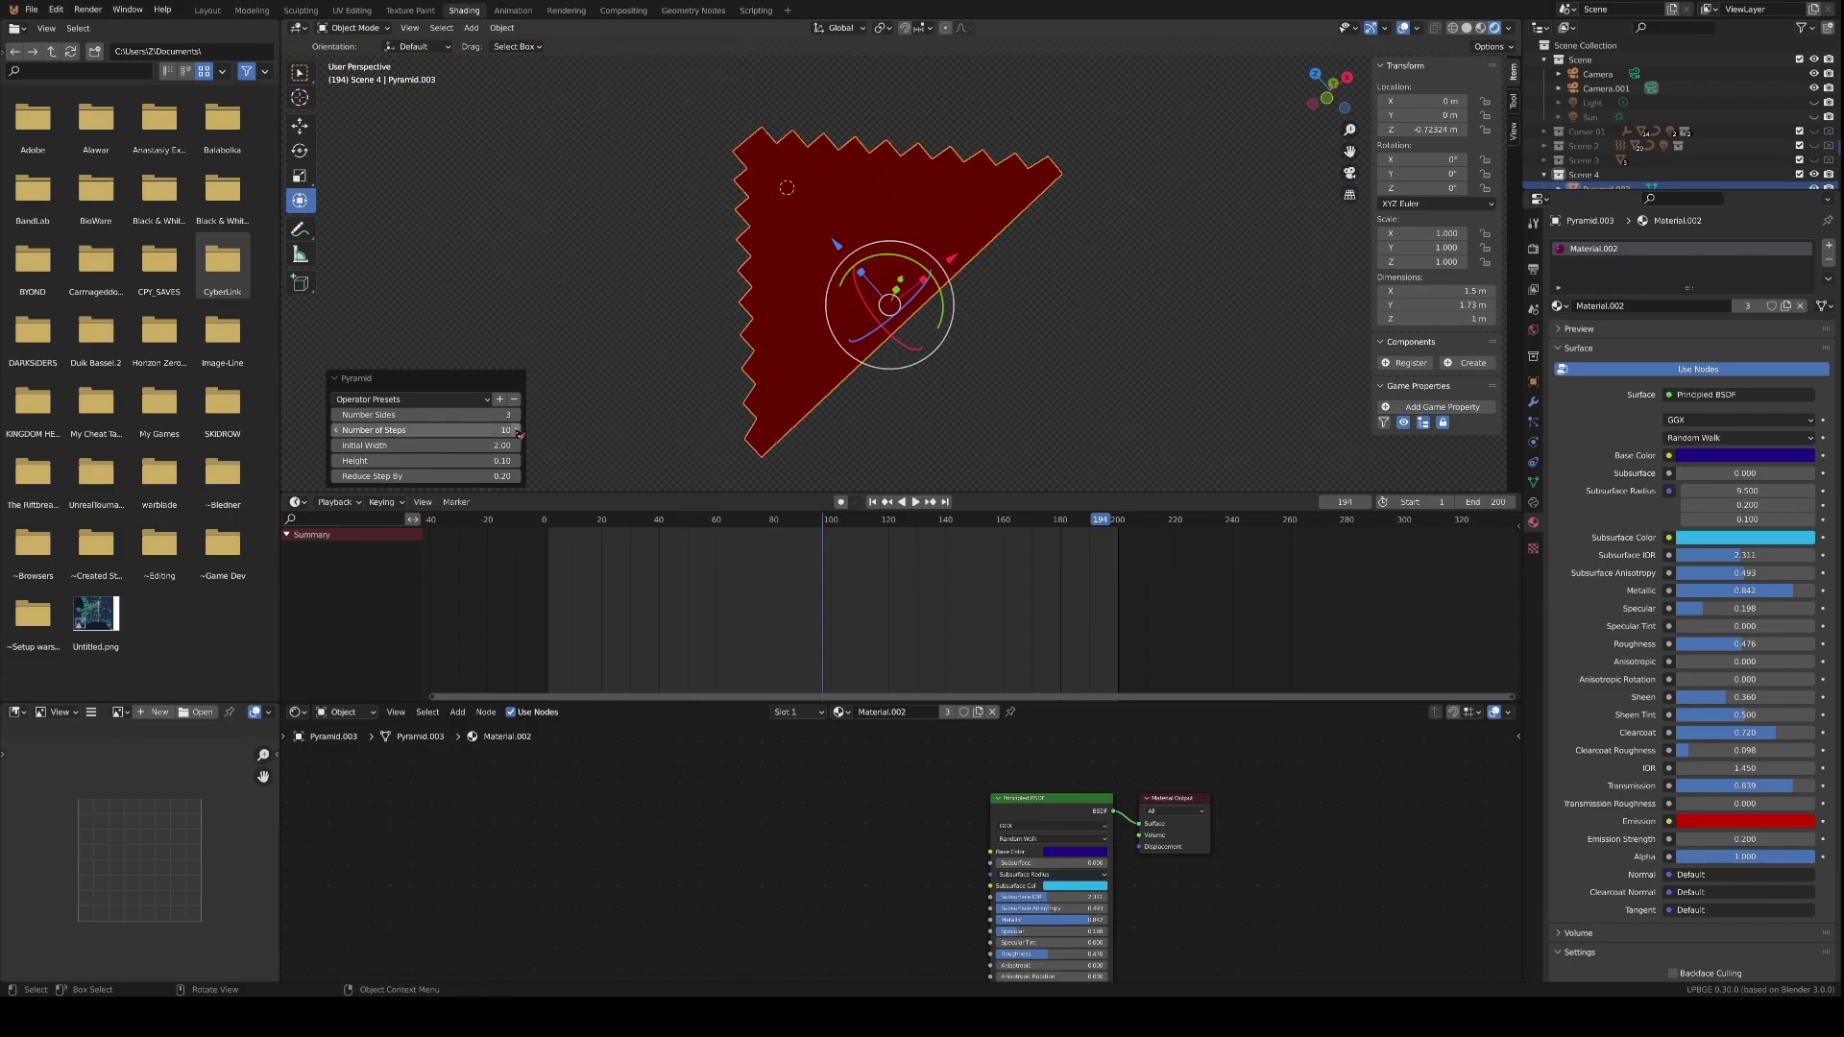
mouse_move(432, 446)
mouse_down()
mouse_move(399, 445)
mouse_move(548, 461)
mouse_move(454, 461)
mouse_up()
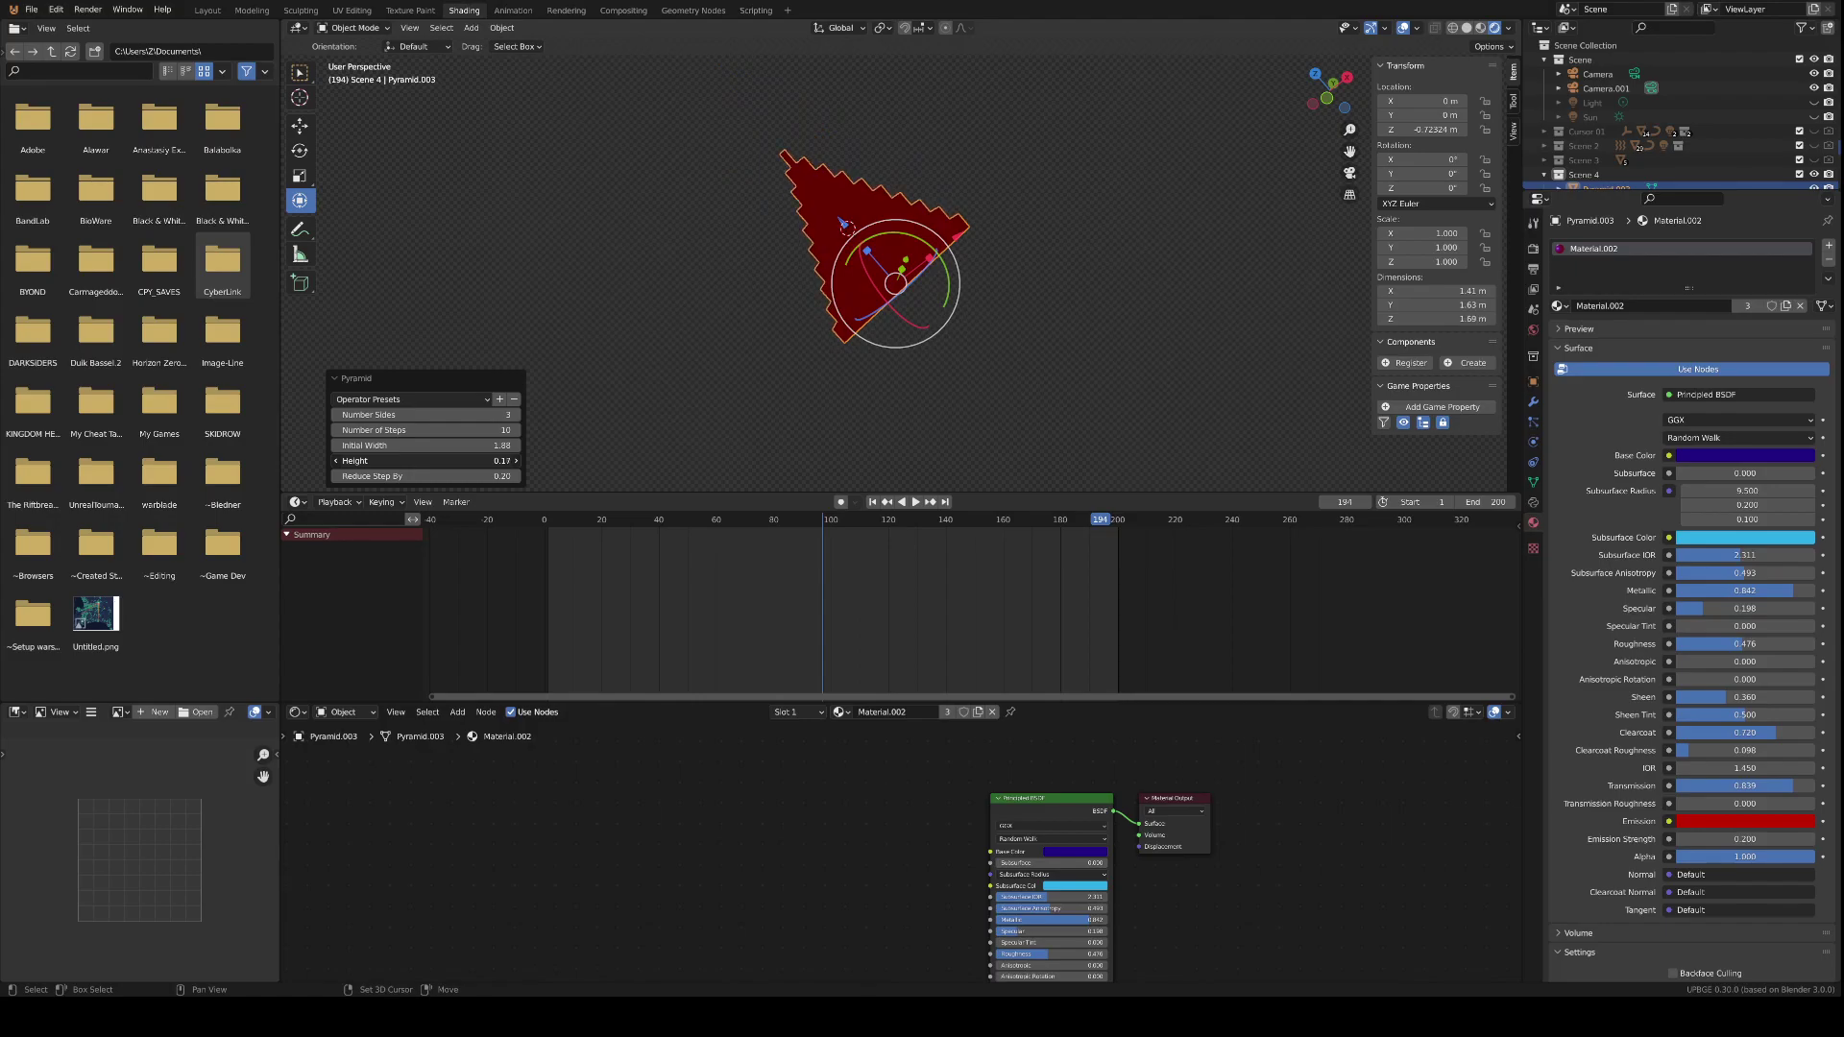
- Scale the pyramid uniformly to 0.608 from the camera view, then open its mesh for editing
key(KP_0)
key(s)
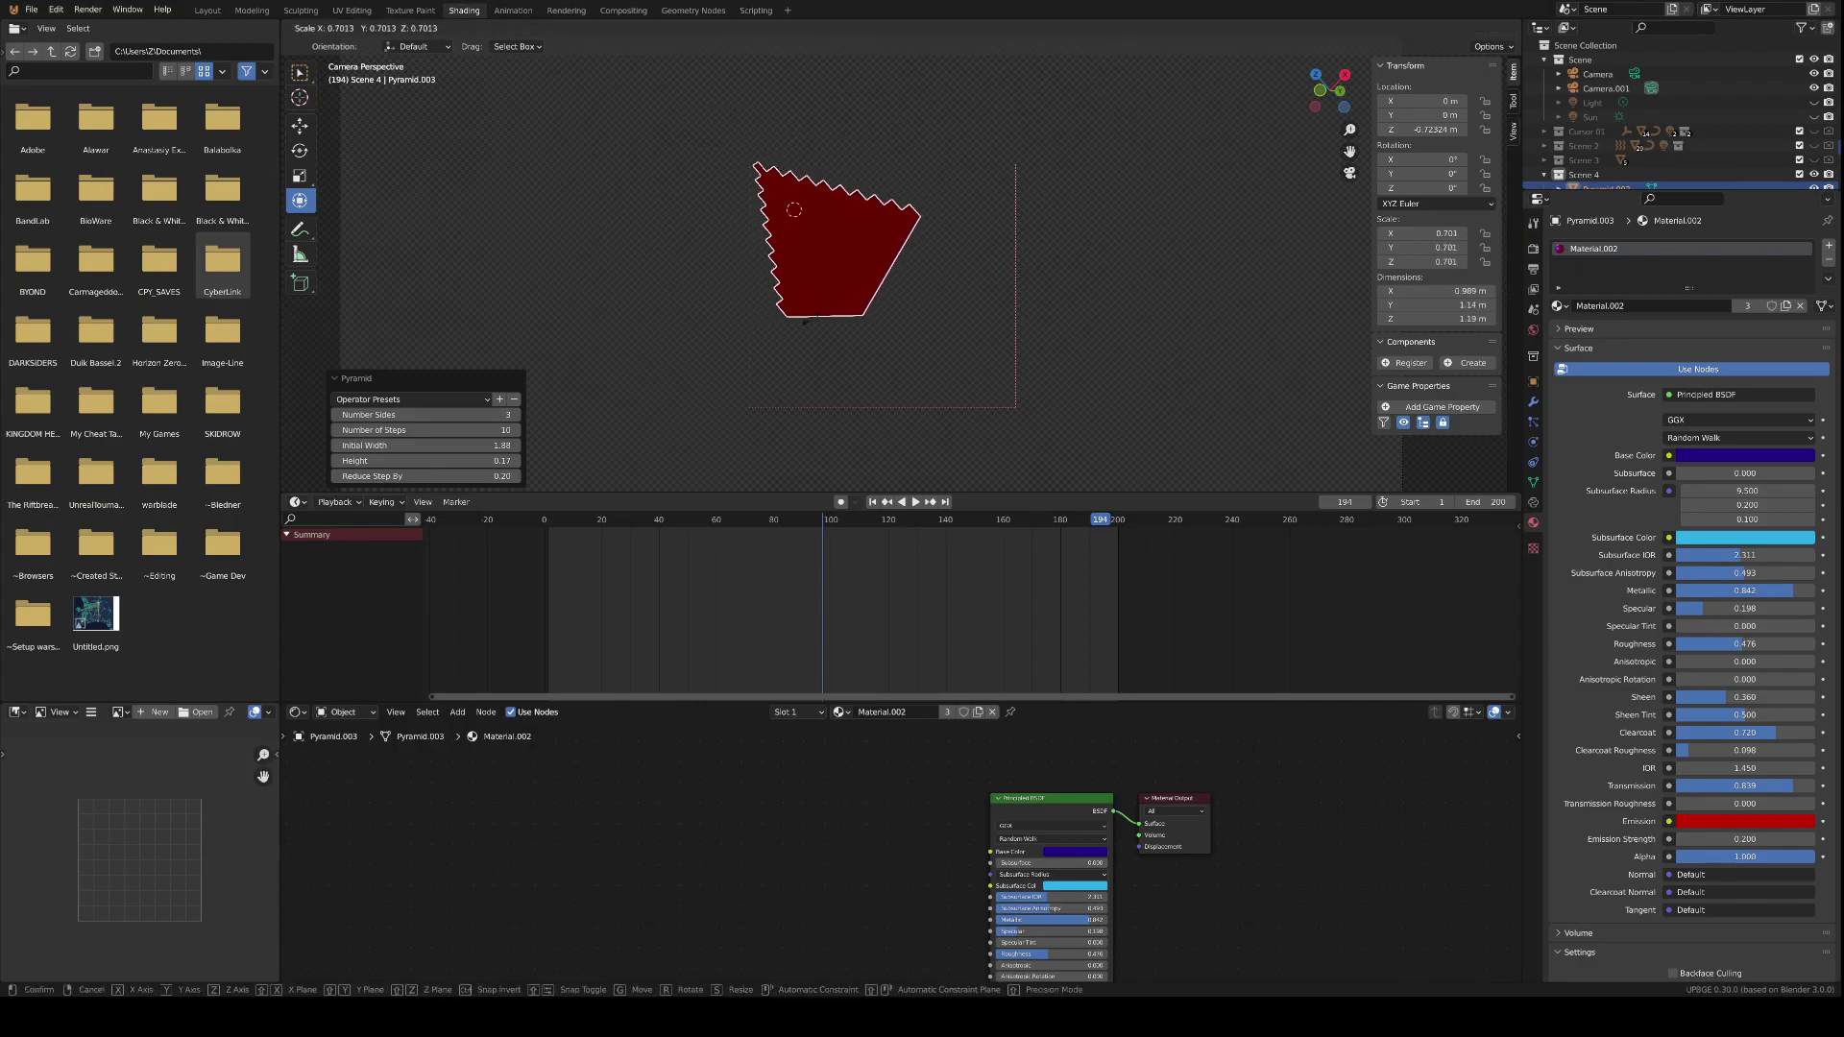
click(819, 305)
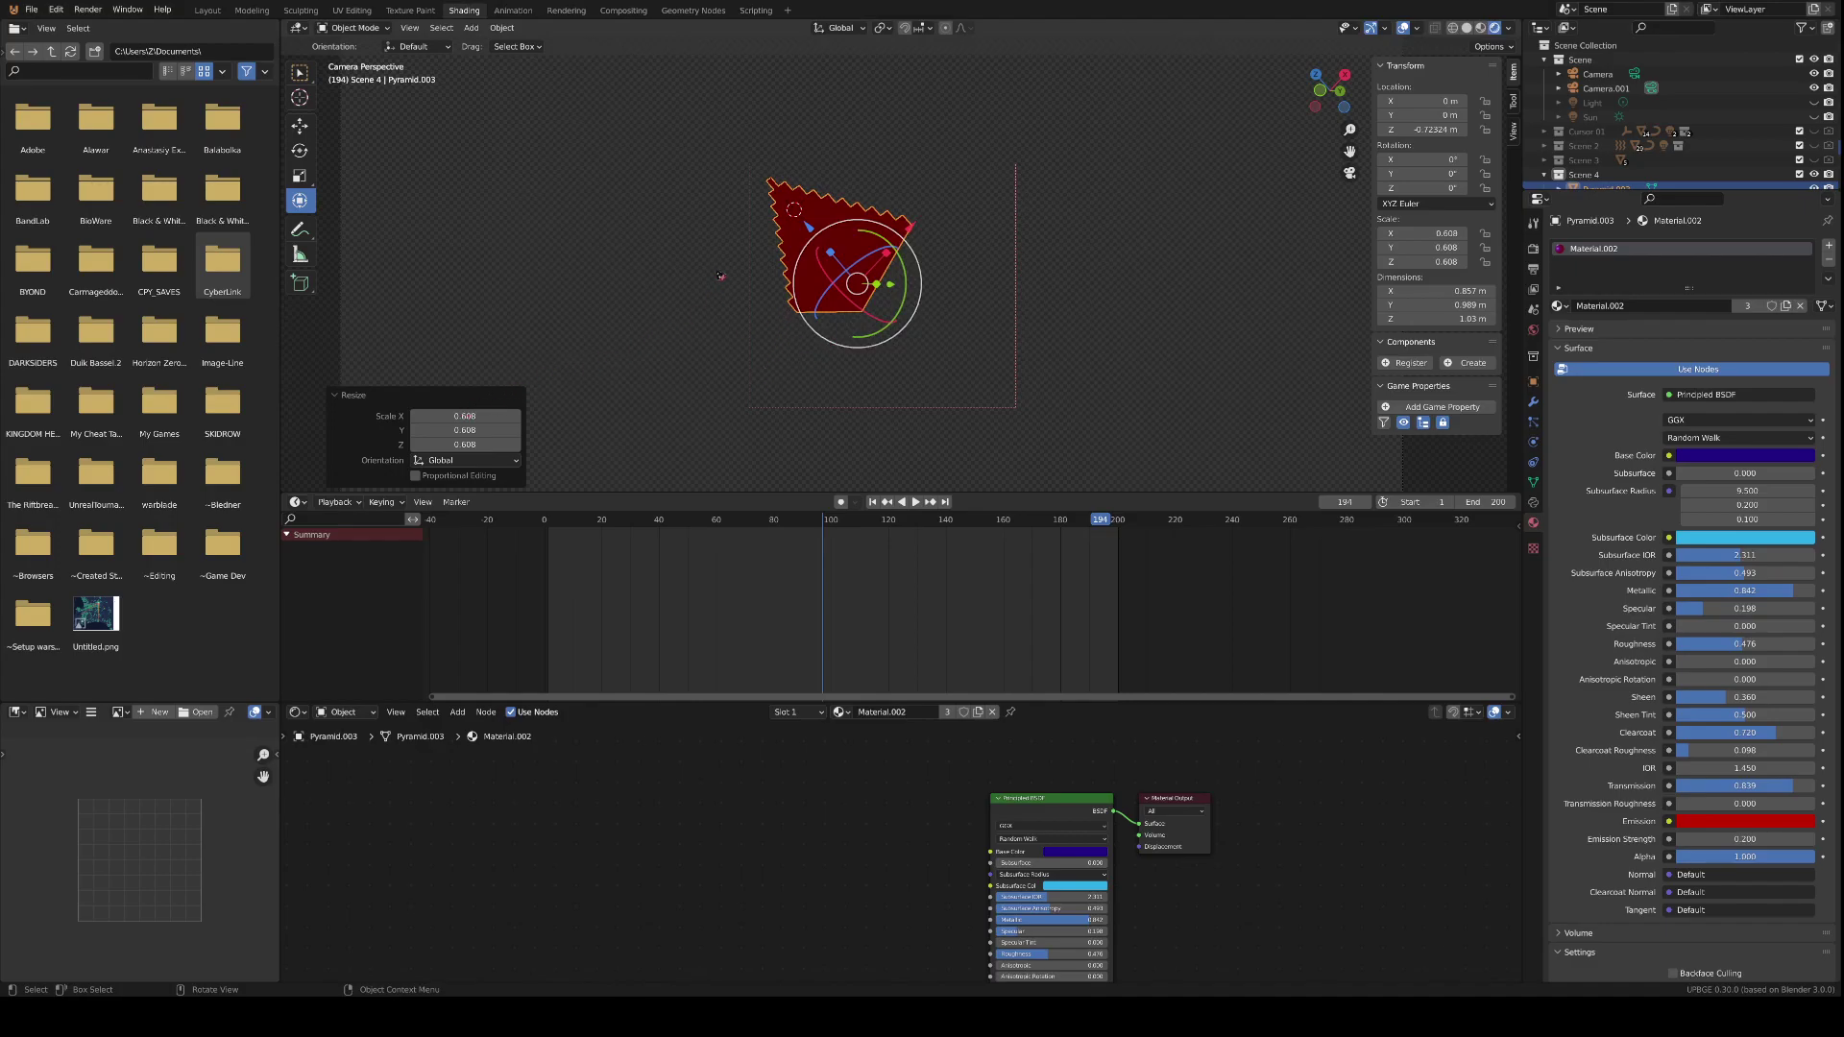
middle_drag(720, 276, 735, 283)
scroll(891, 267, up, 6)
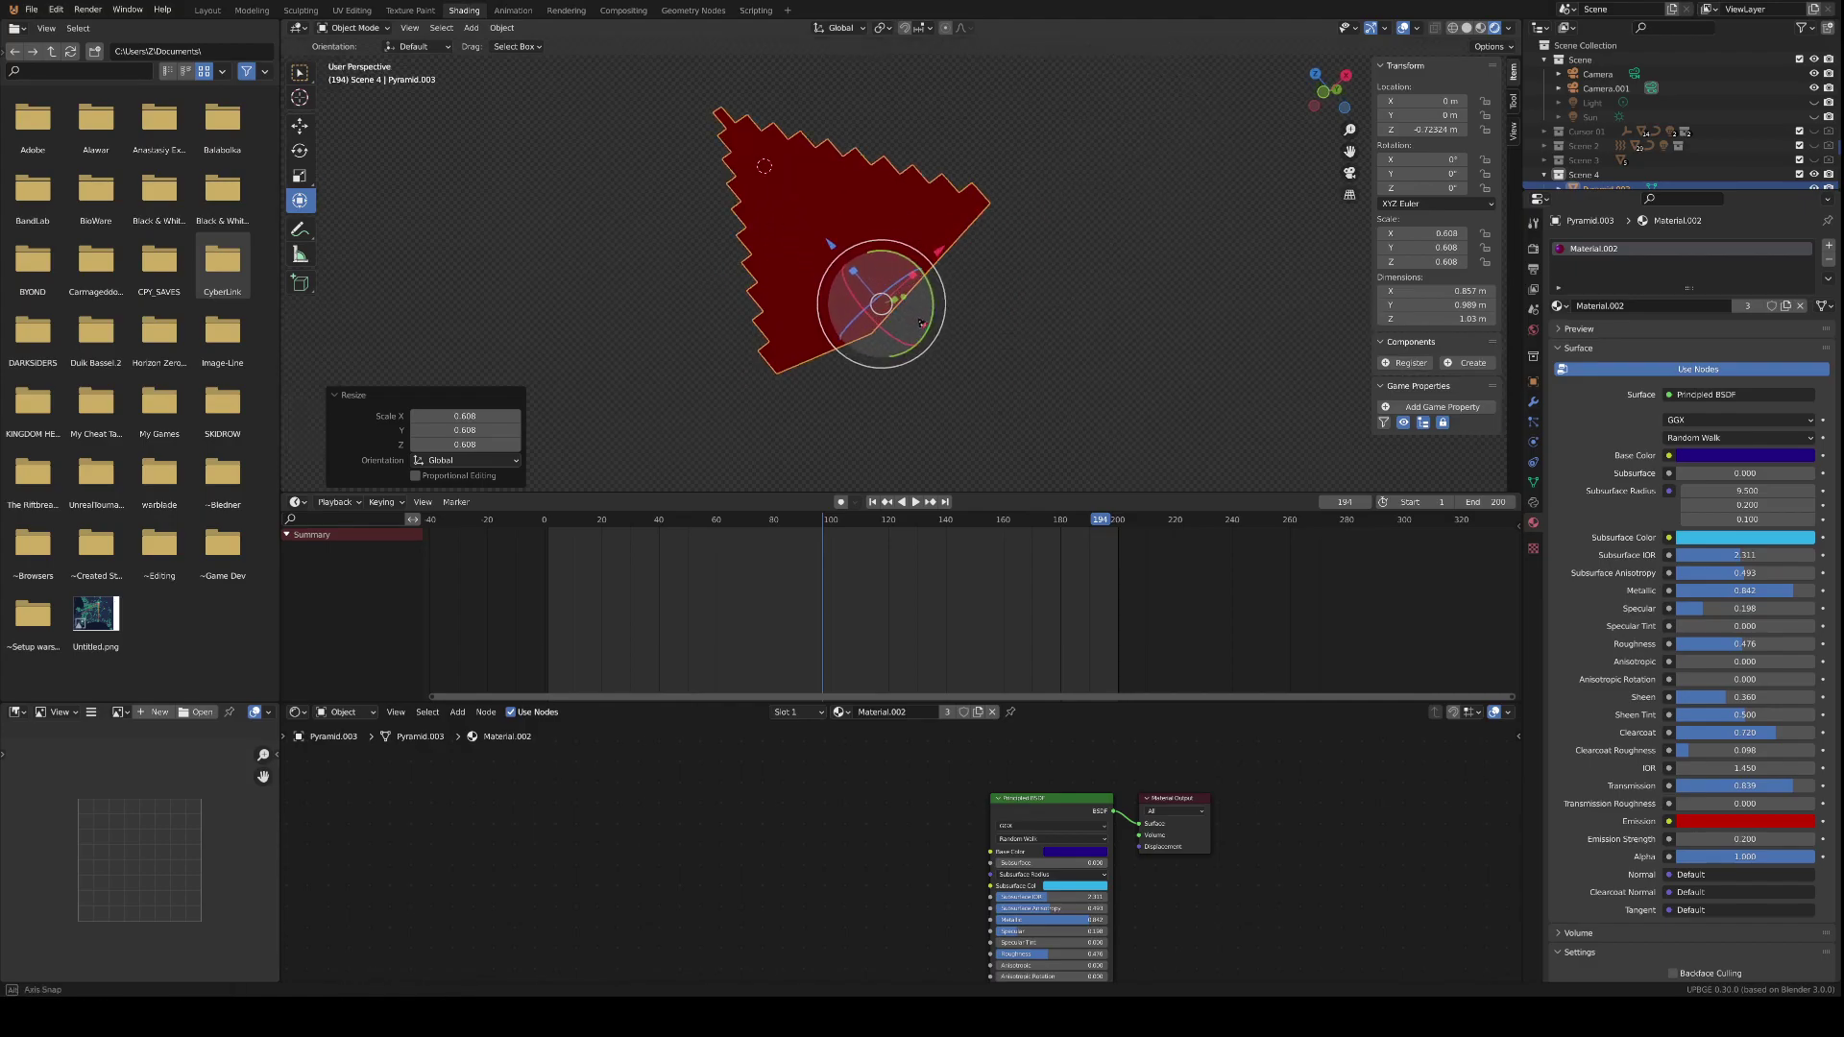
middle_drag(921, 323, 934, 328)
key(Tab)
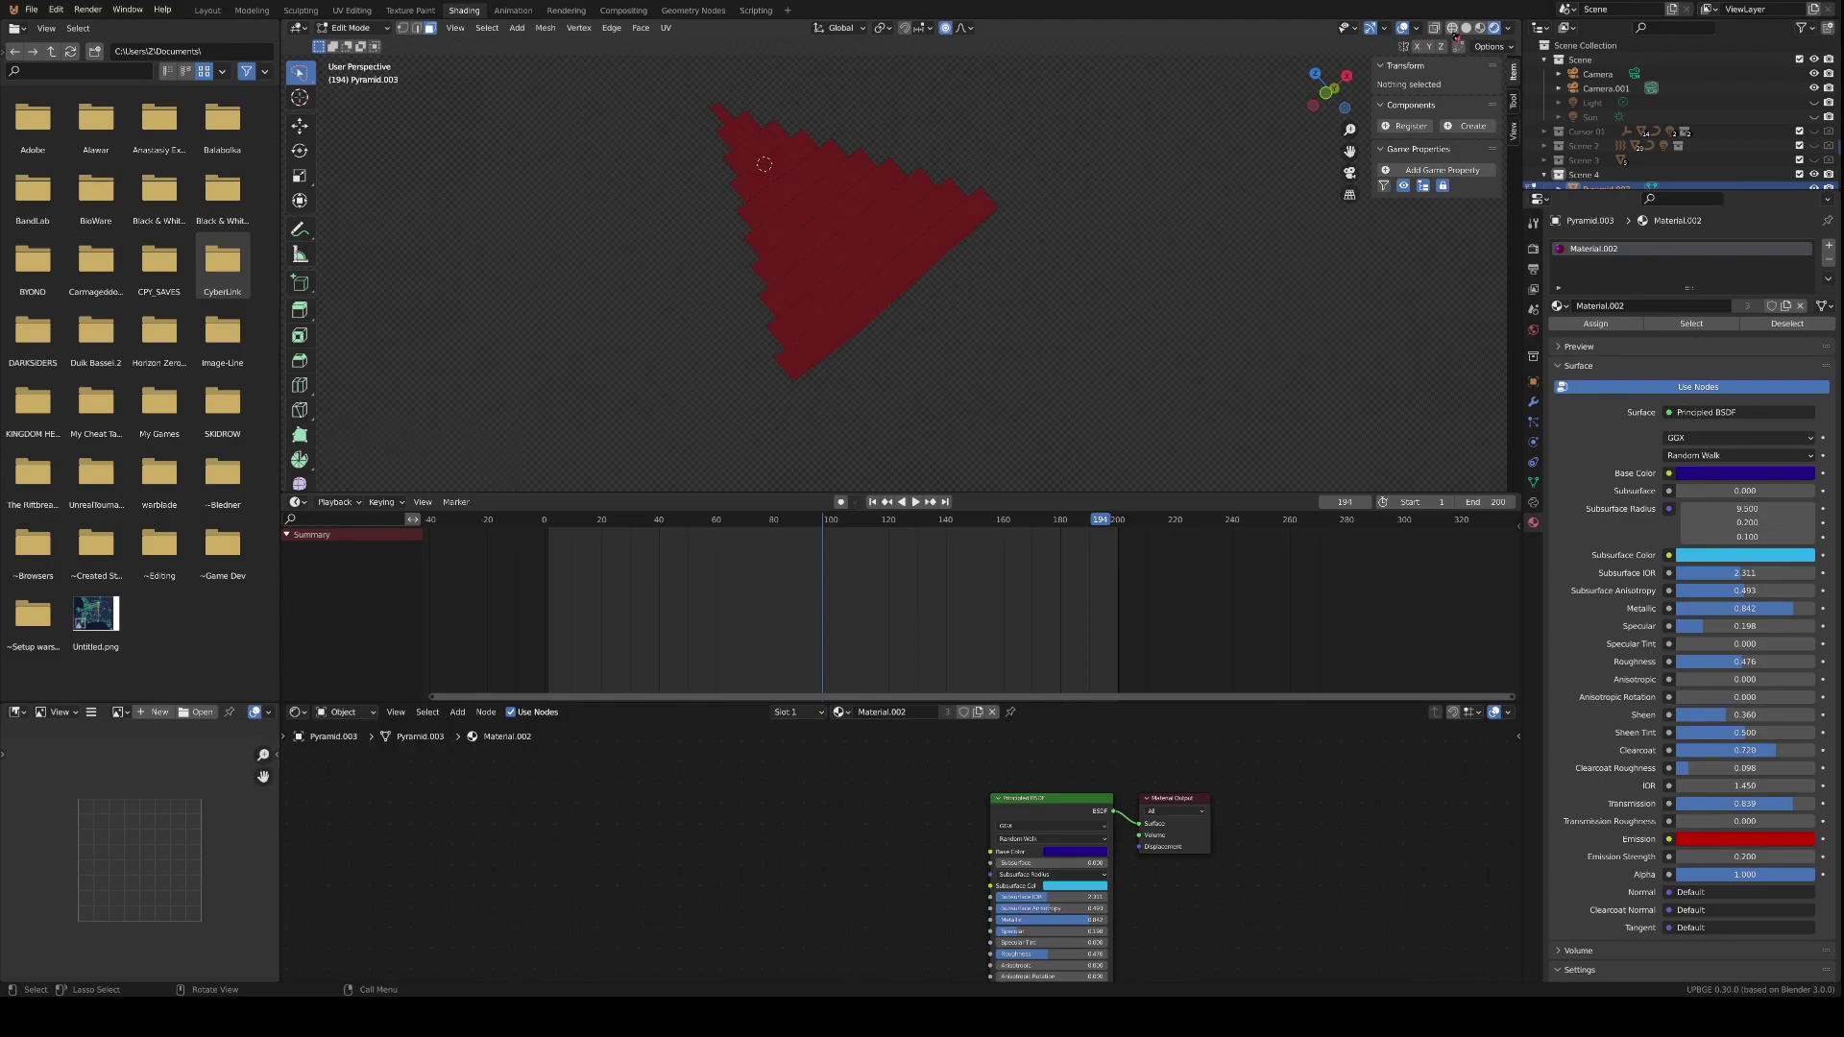
- Circle-select the faces of the pyramid's bottom step strip
key(w)
key(w)
alt+click(851, 325)
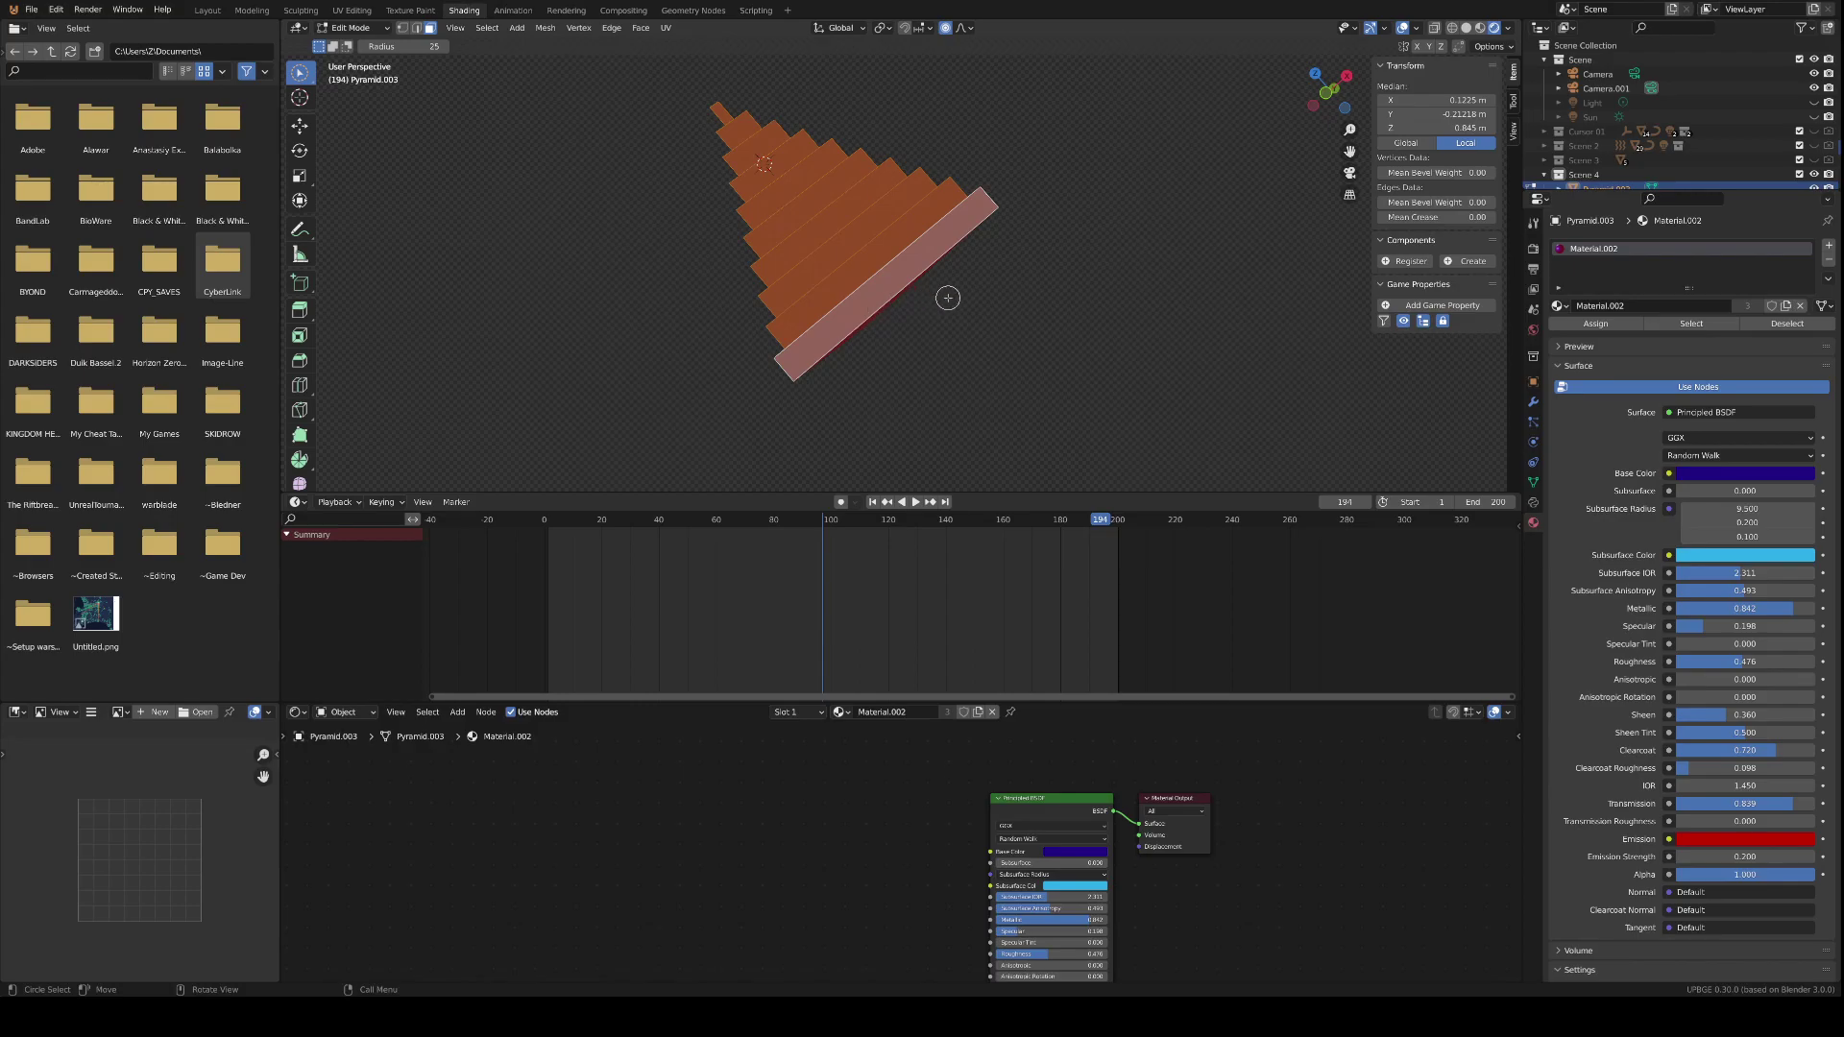
- Separate the selected bottom-step faces into their own object, Pyramid.001
key(p)
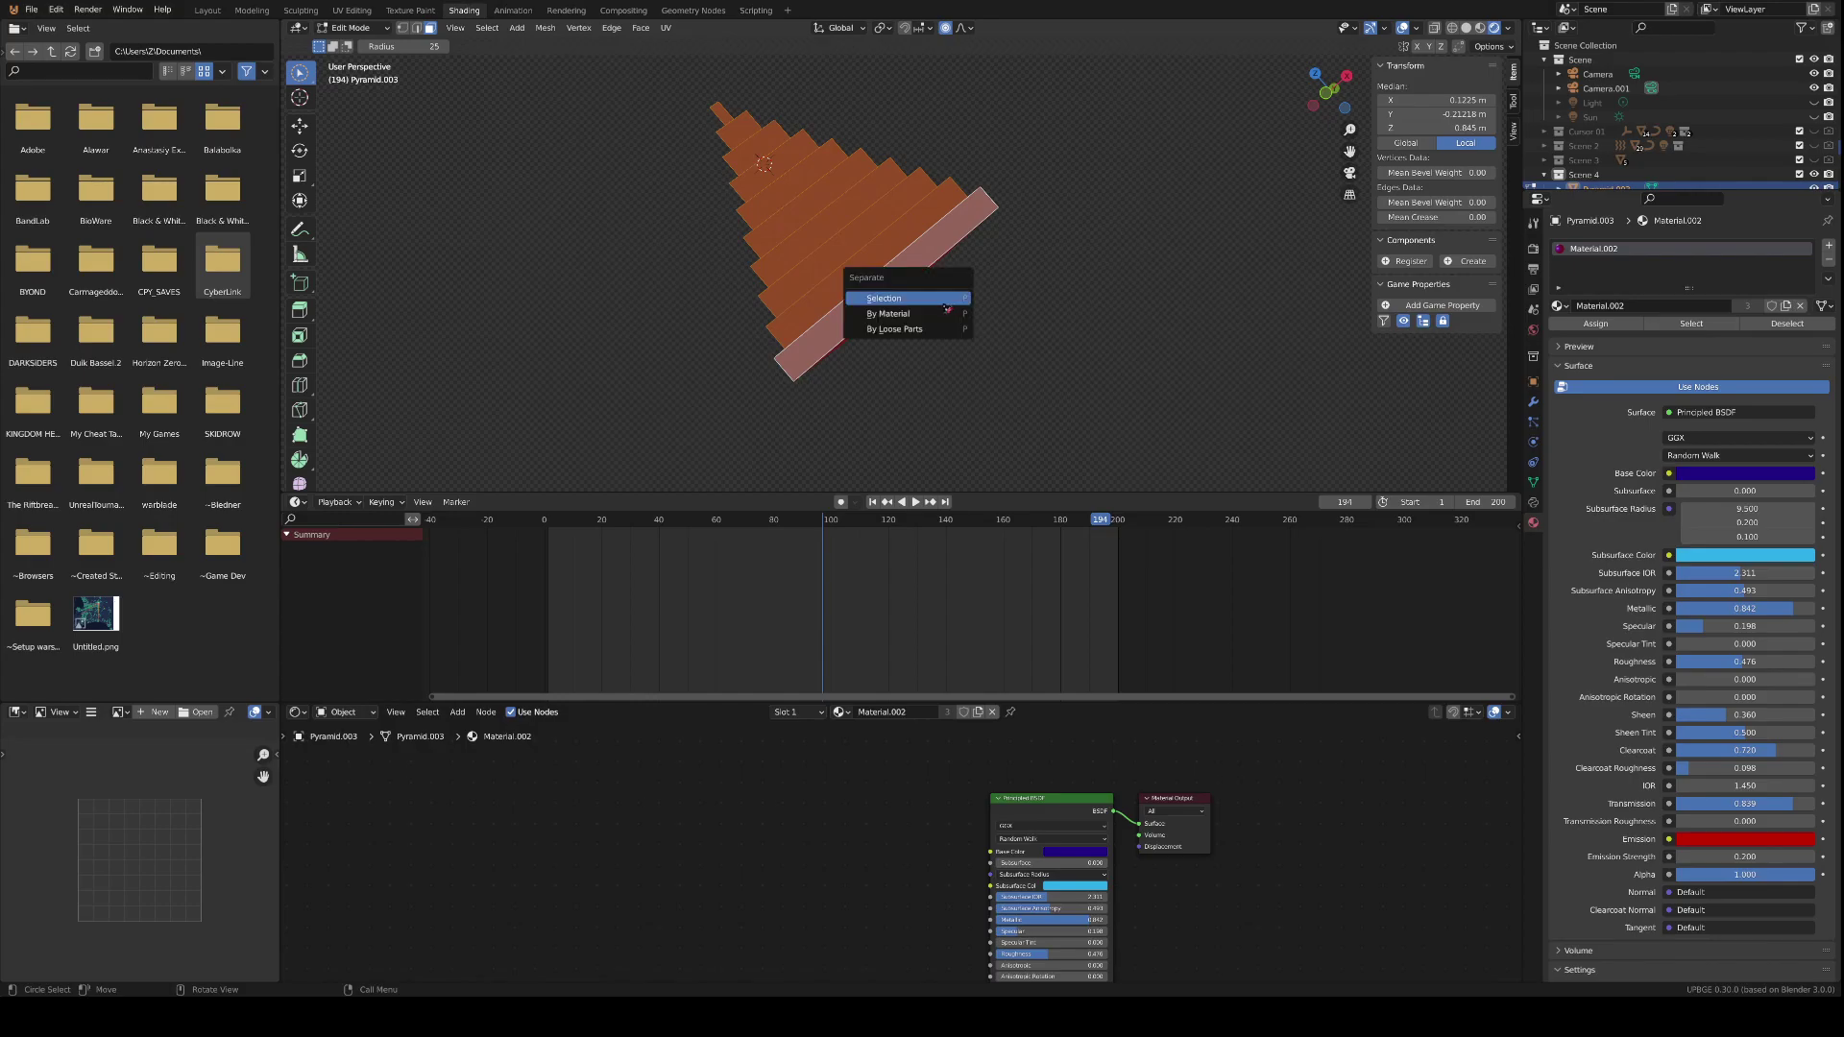
click(942, 299)
key(Tab)
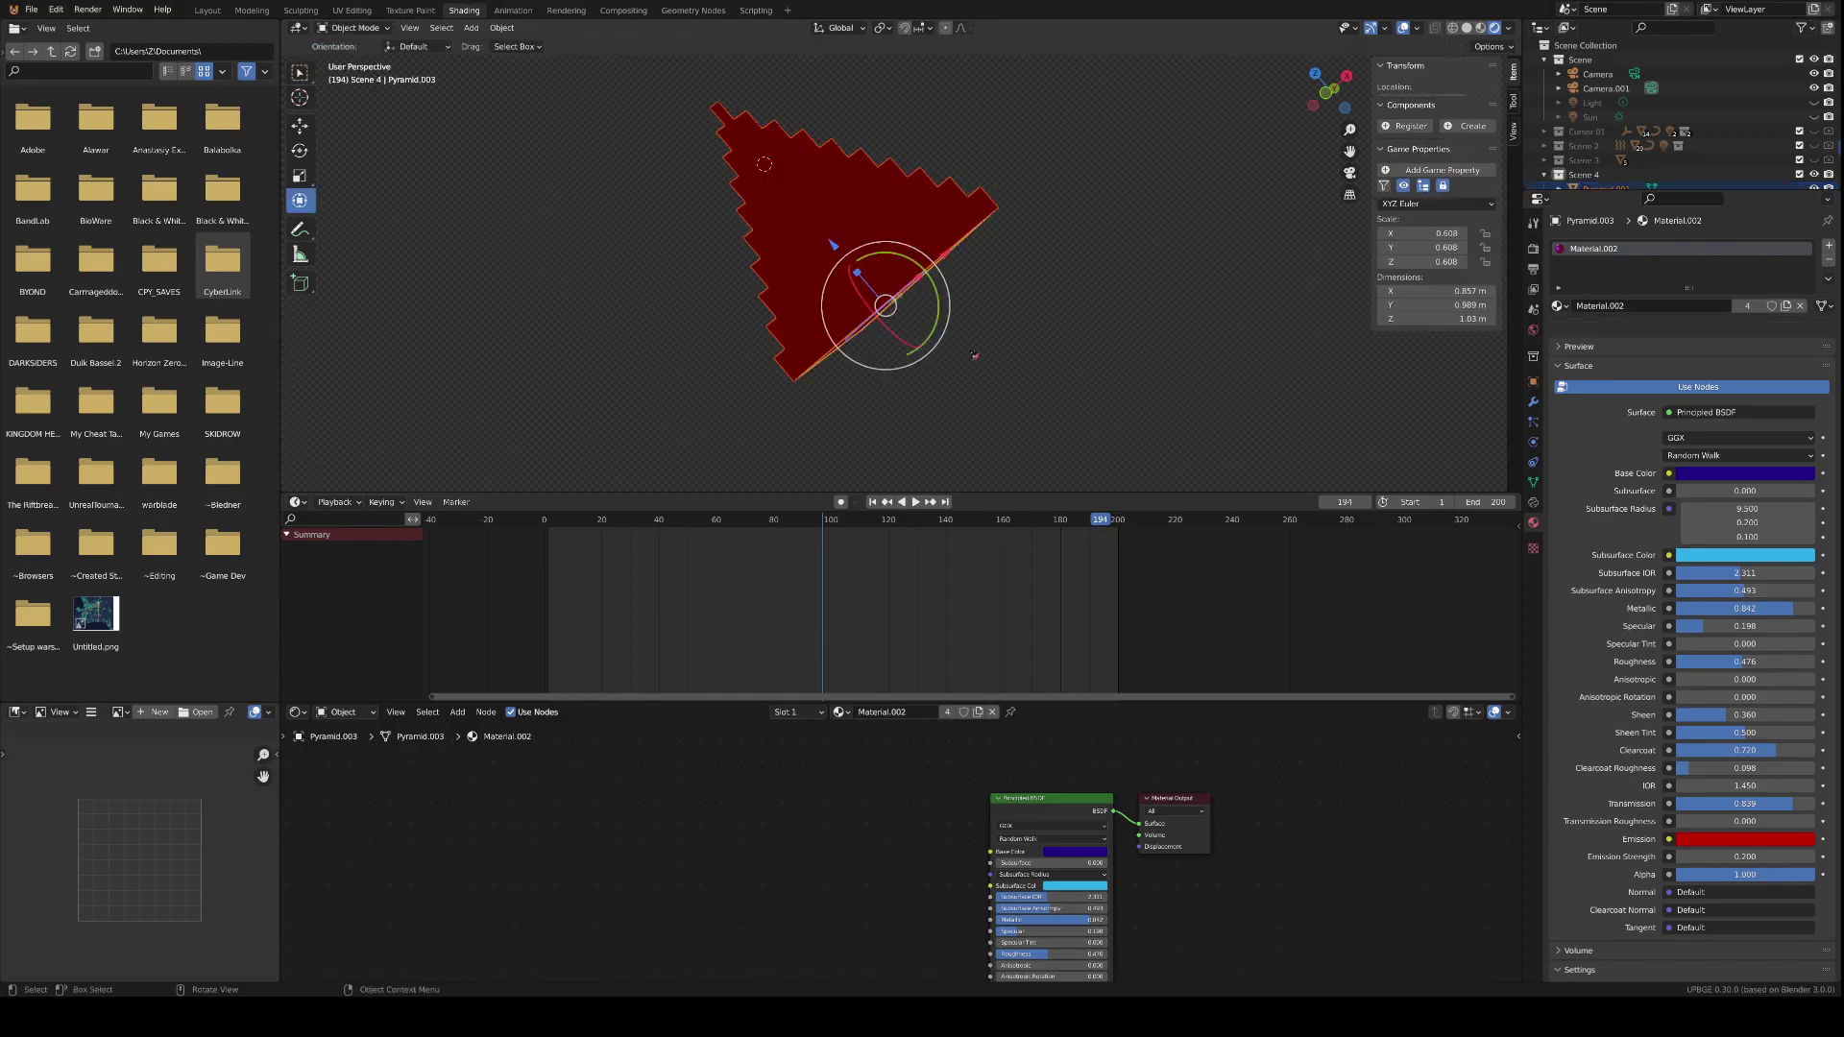
- Select the pyramid piece, try selecting step bands in Edit Mode, then deselect all
key(w)
click(877, 305)
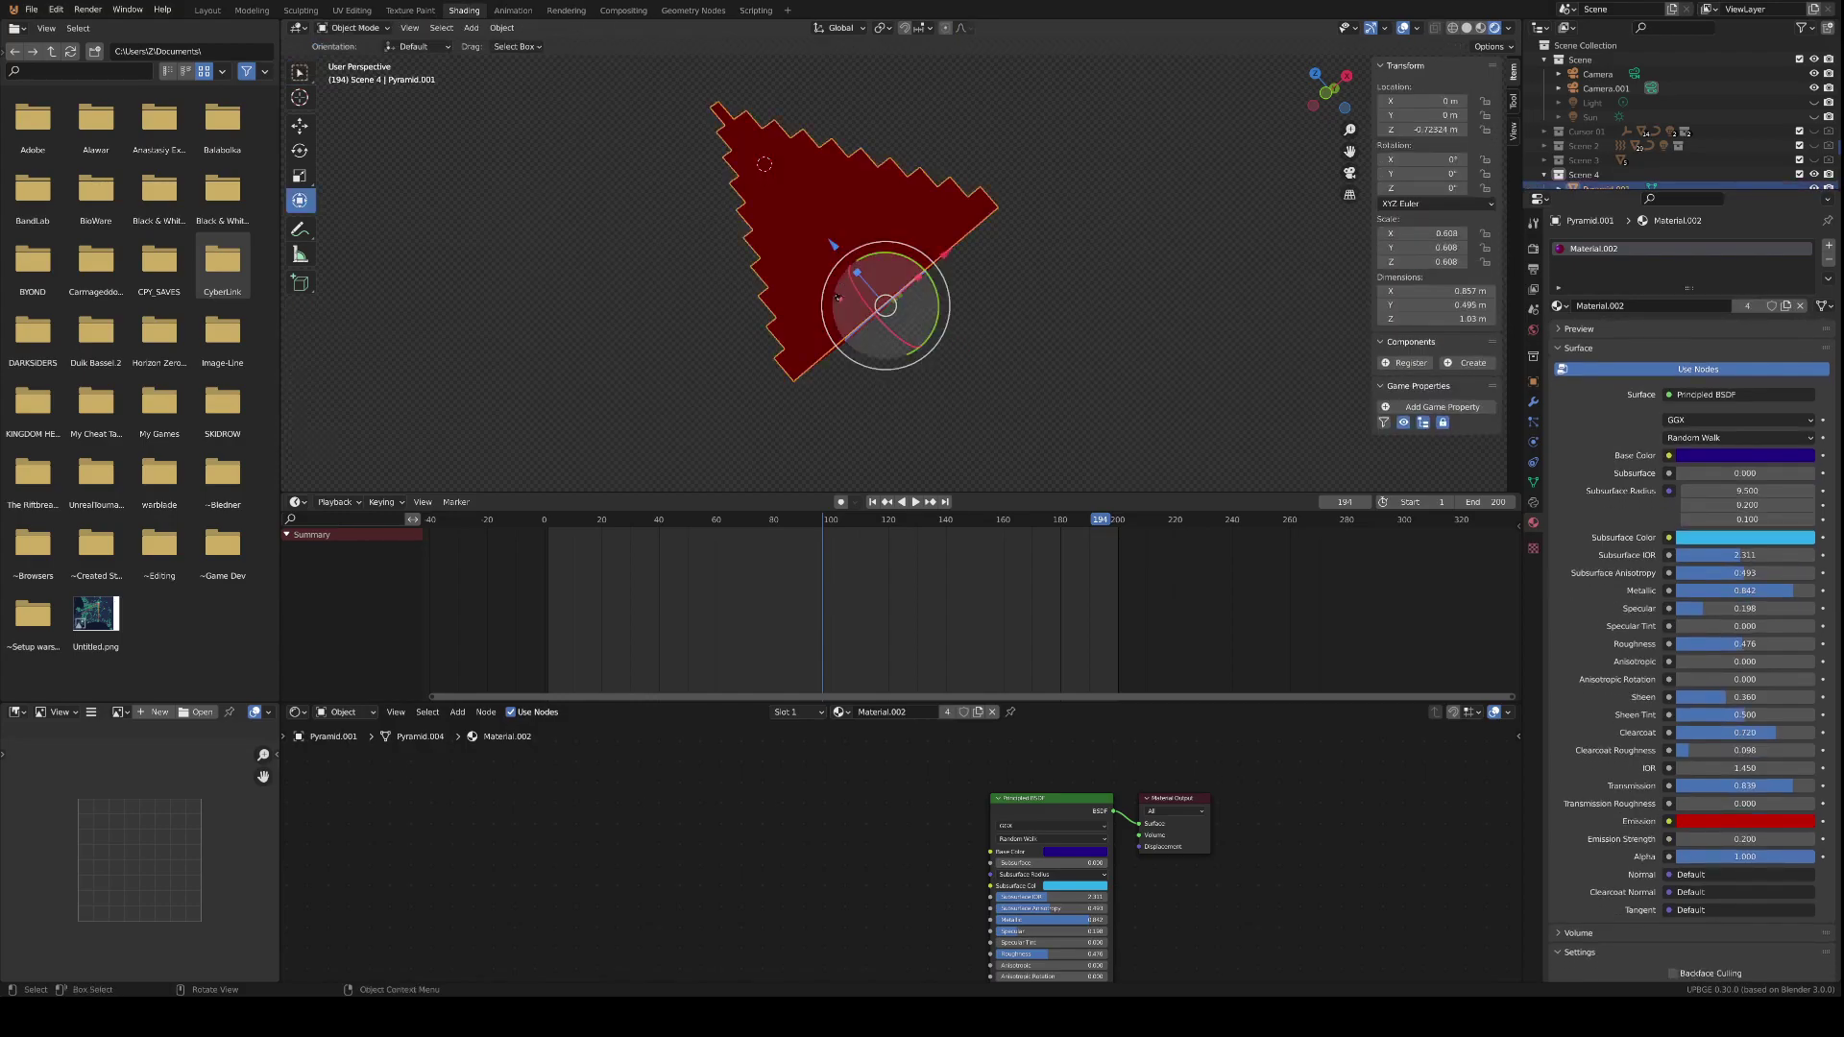
key(Tab)
key(a)
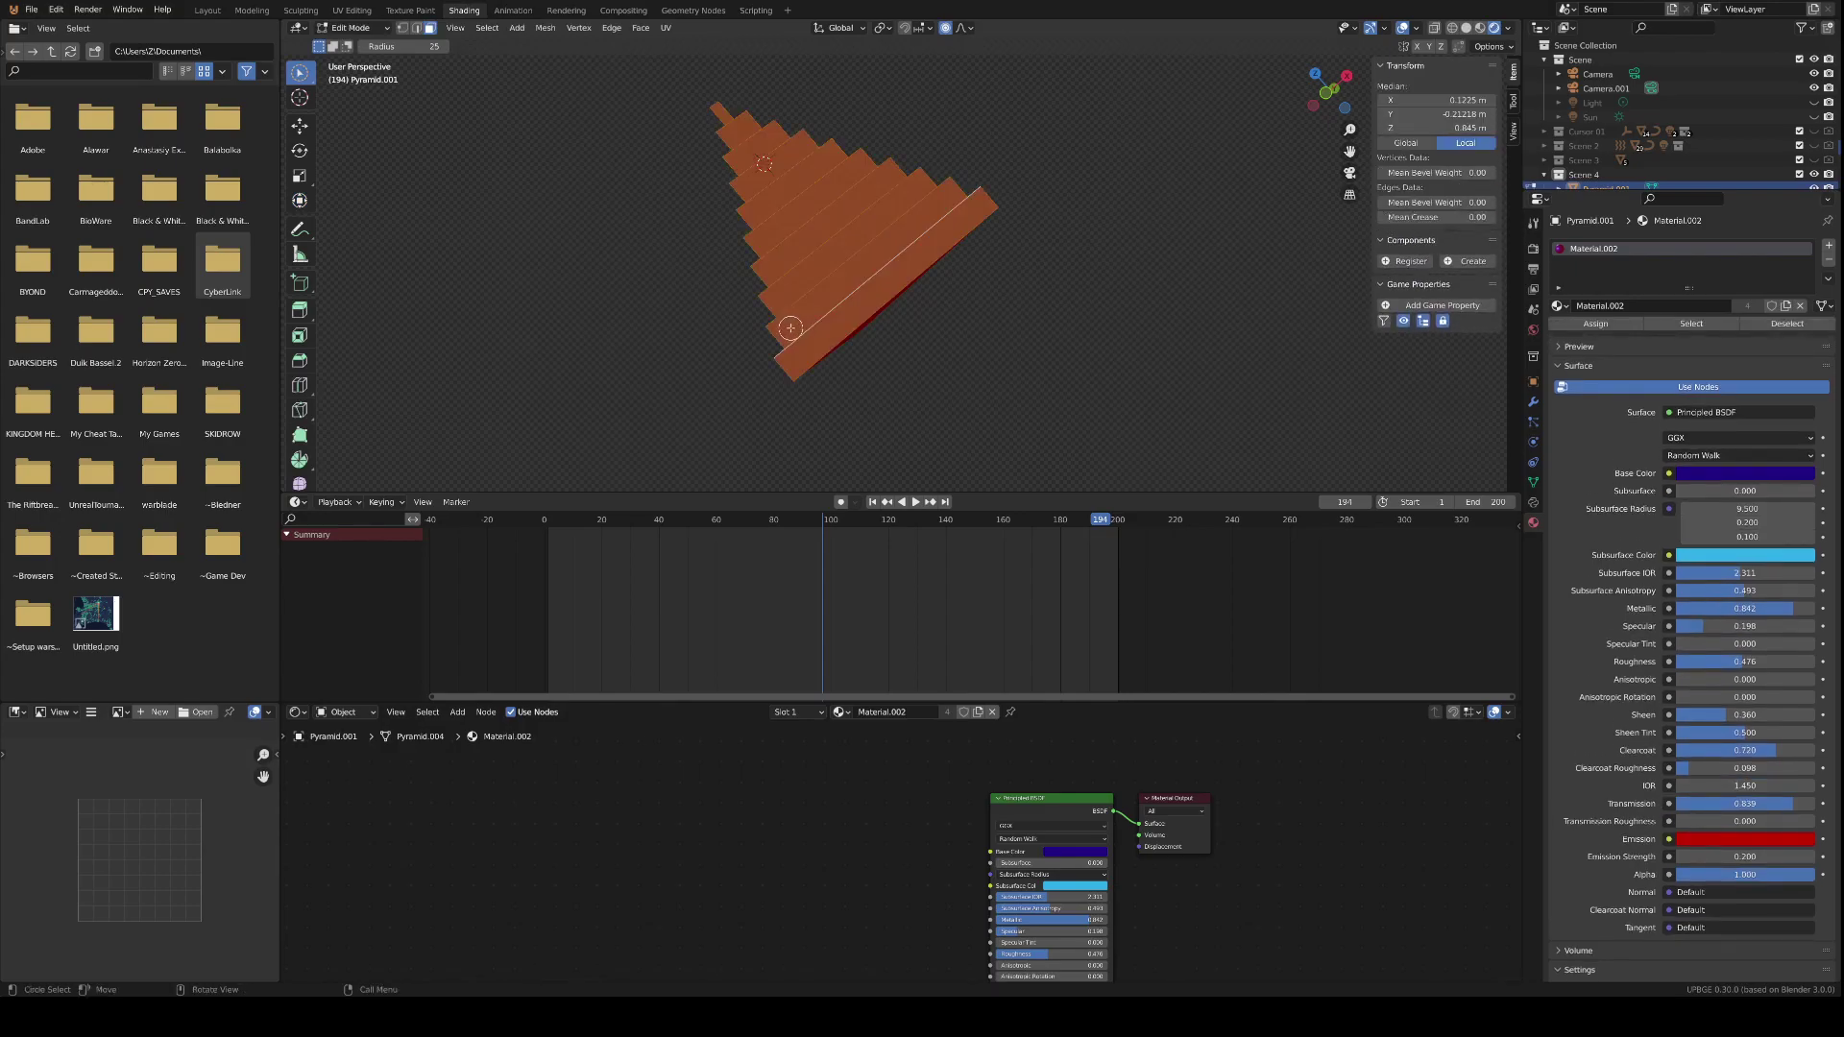
click(729, 337)
click(813, 307)
middle_drag(642, 352, 731, 366)
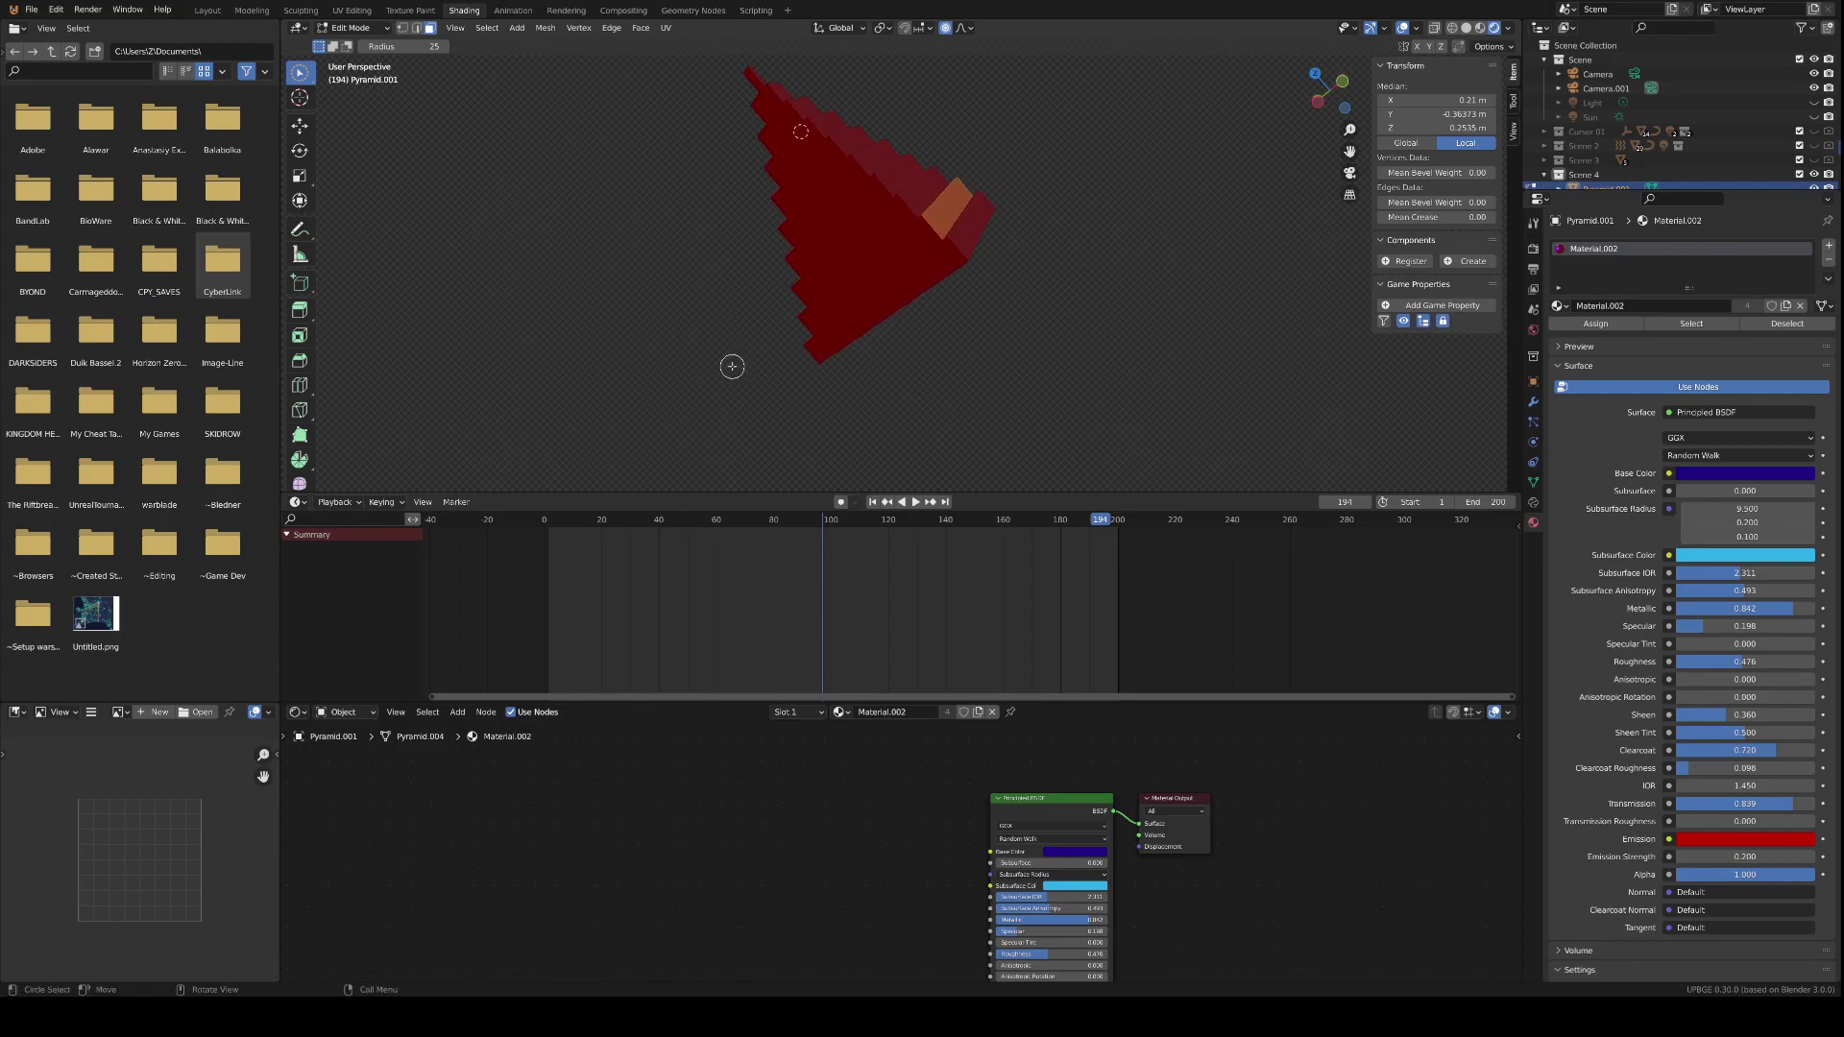
alt+click(944, 219)
key(alt+a)
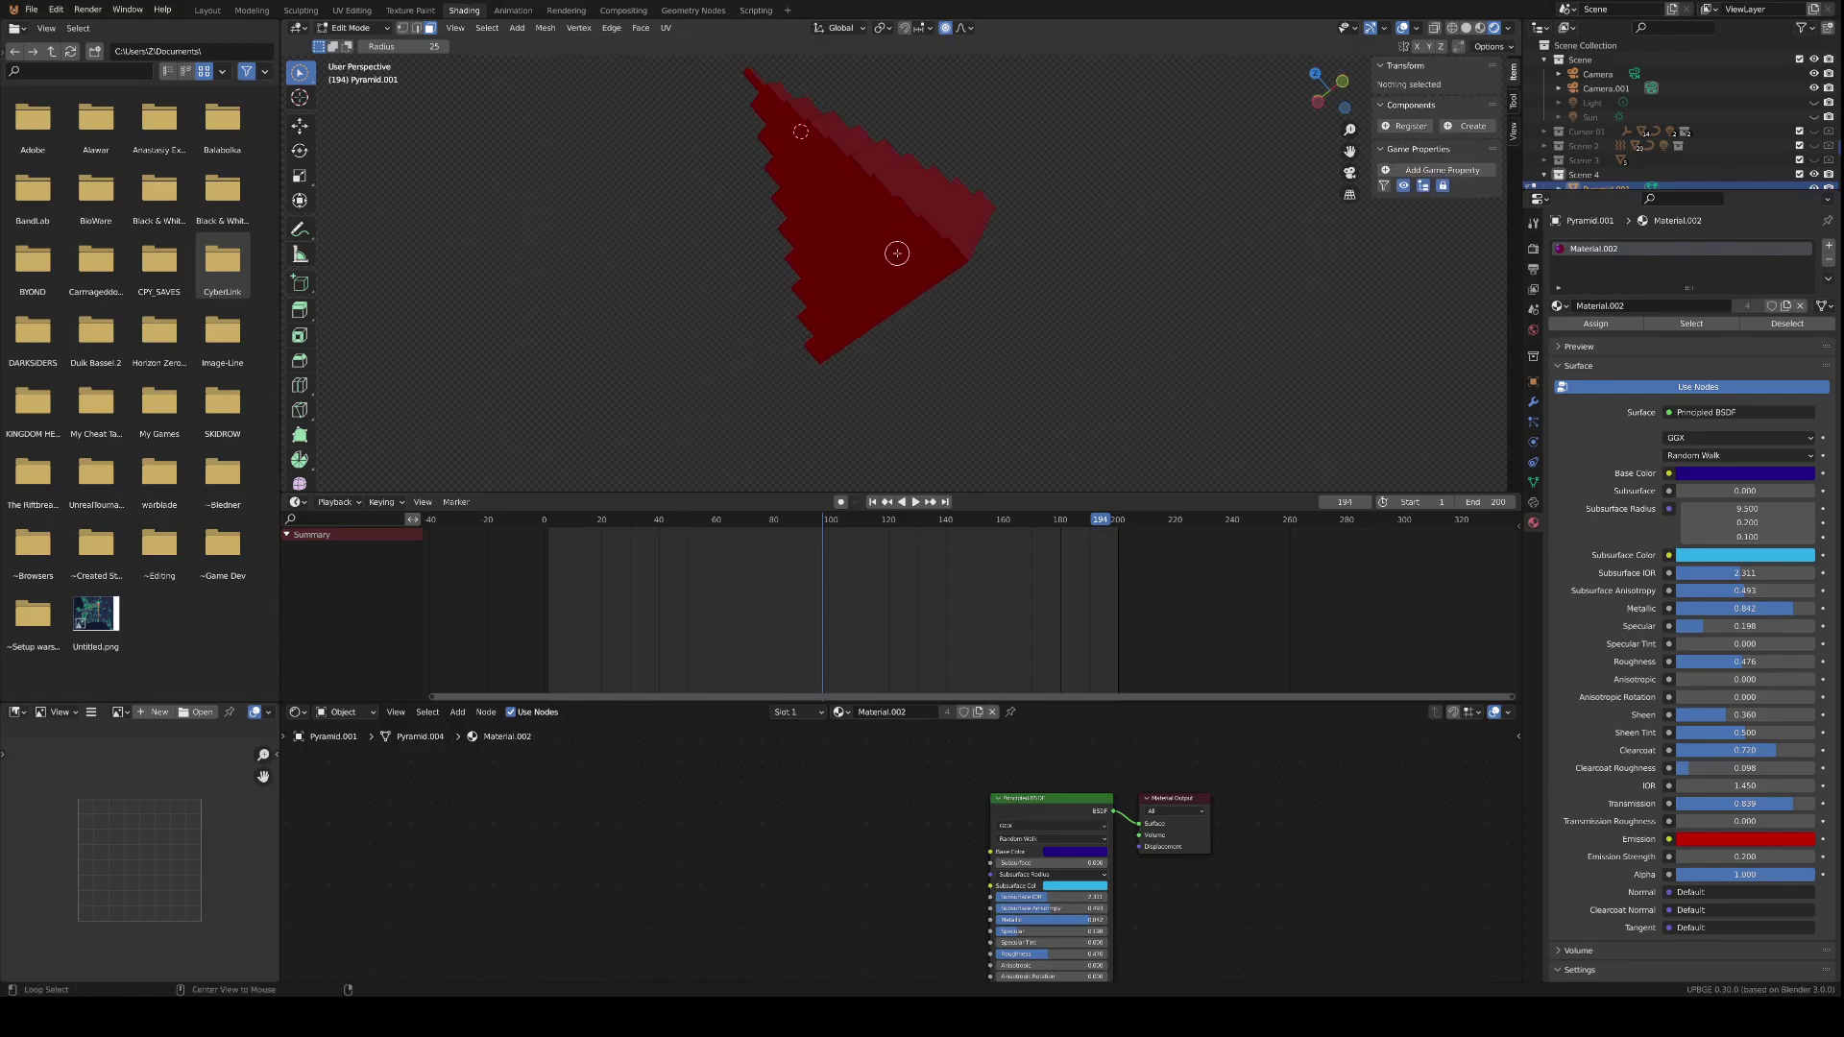
key(Tab)
- Undo and redo back to the separated state, then reopen the pyramid mesh in Edit Mode
key(Tab)
key(ctrl+z)
key(Tab)
key(ctrl+z)
key(ctrl+z)
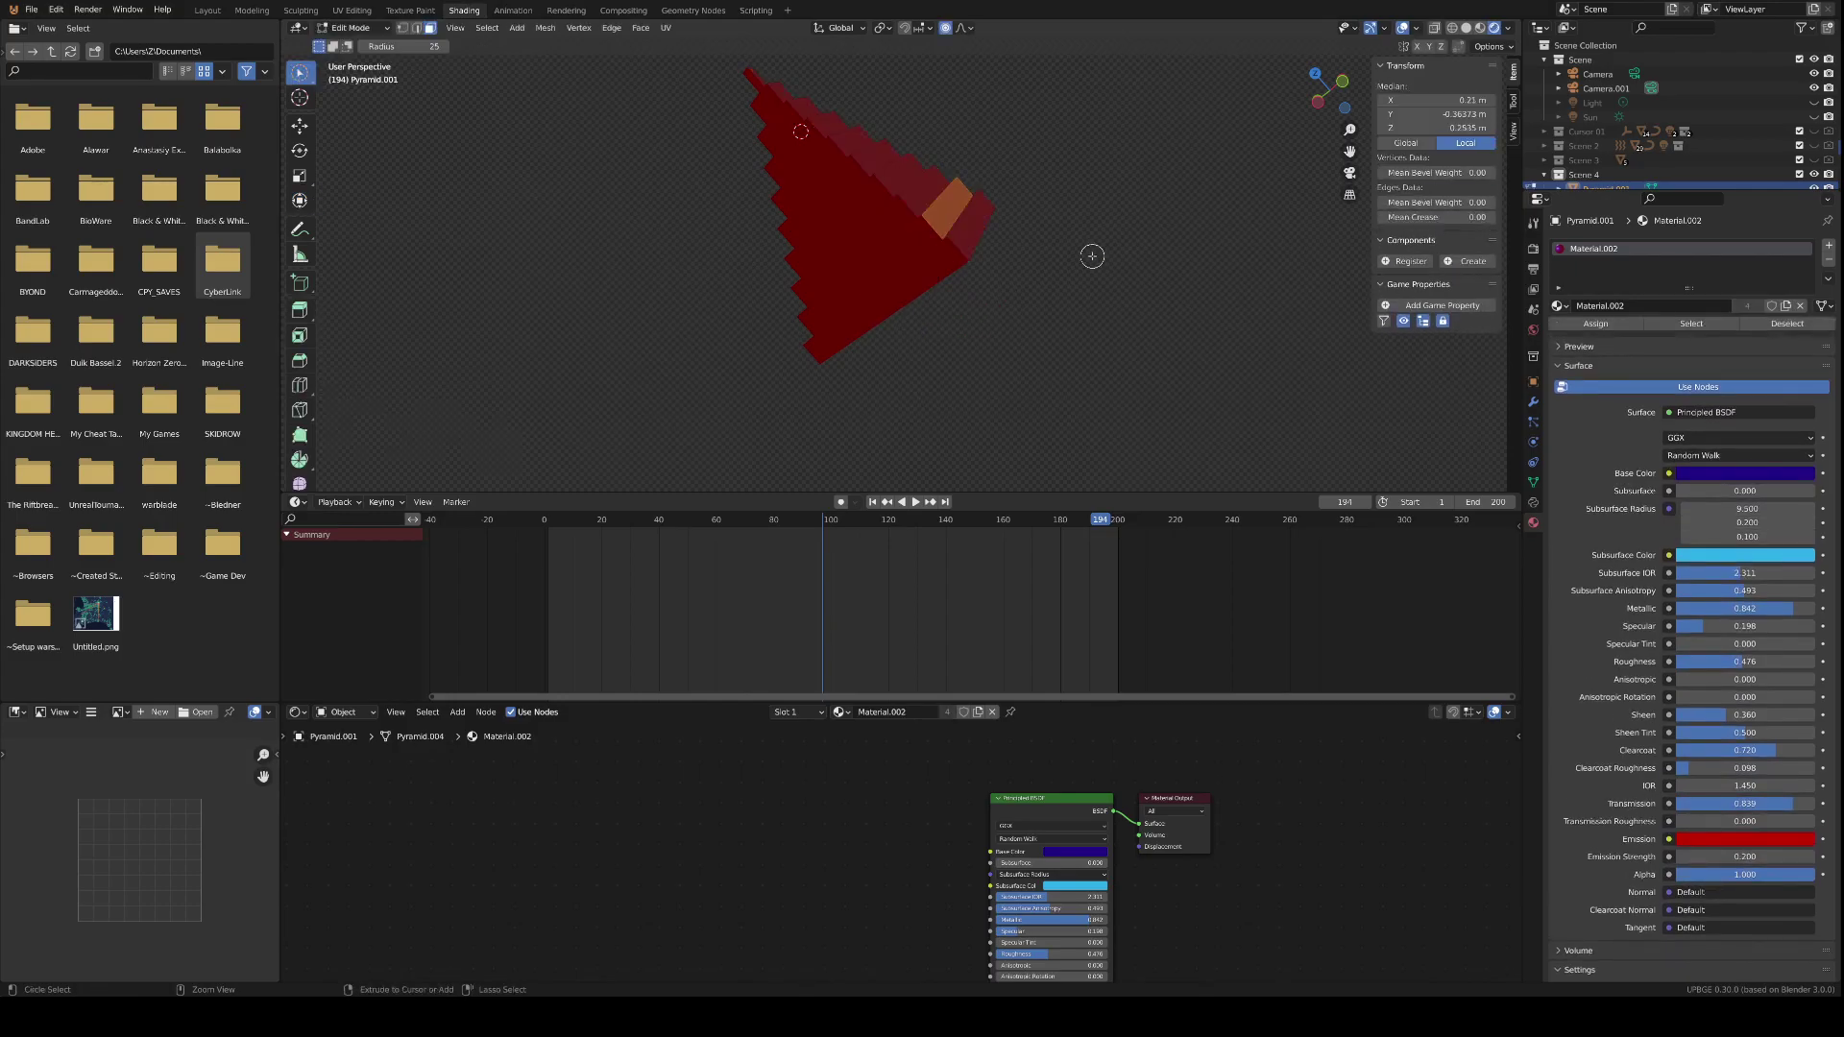
key(ctrl+z)
key(ctrl+z)
key(ctrl+z)
key(ctrl+z)
key(ctrl+z)
key(ctrl+z)
key(ctrl+z)
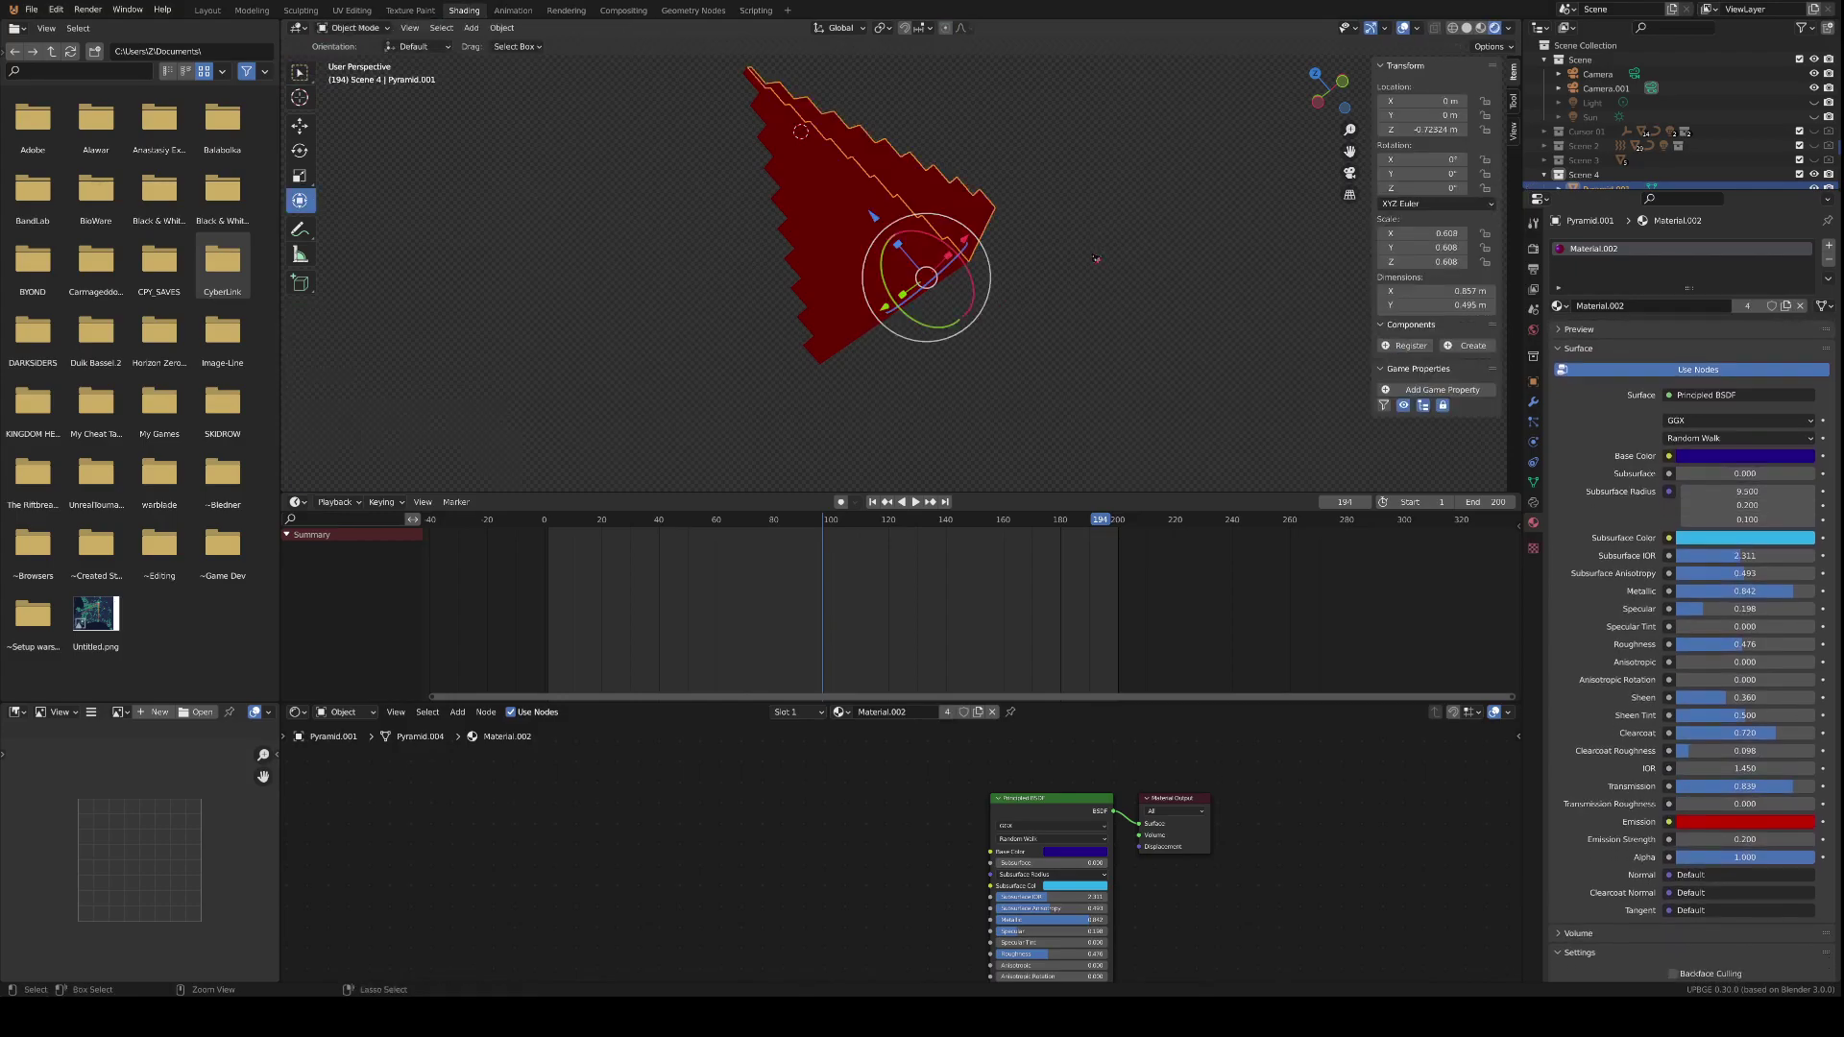
key(ctrl+z)
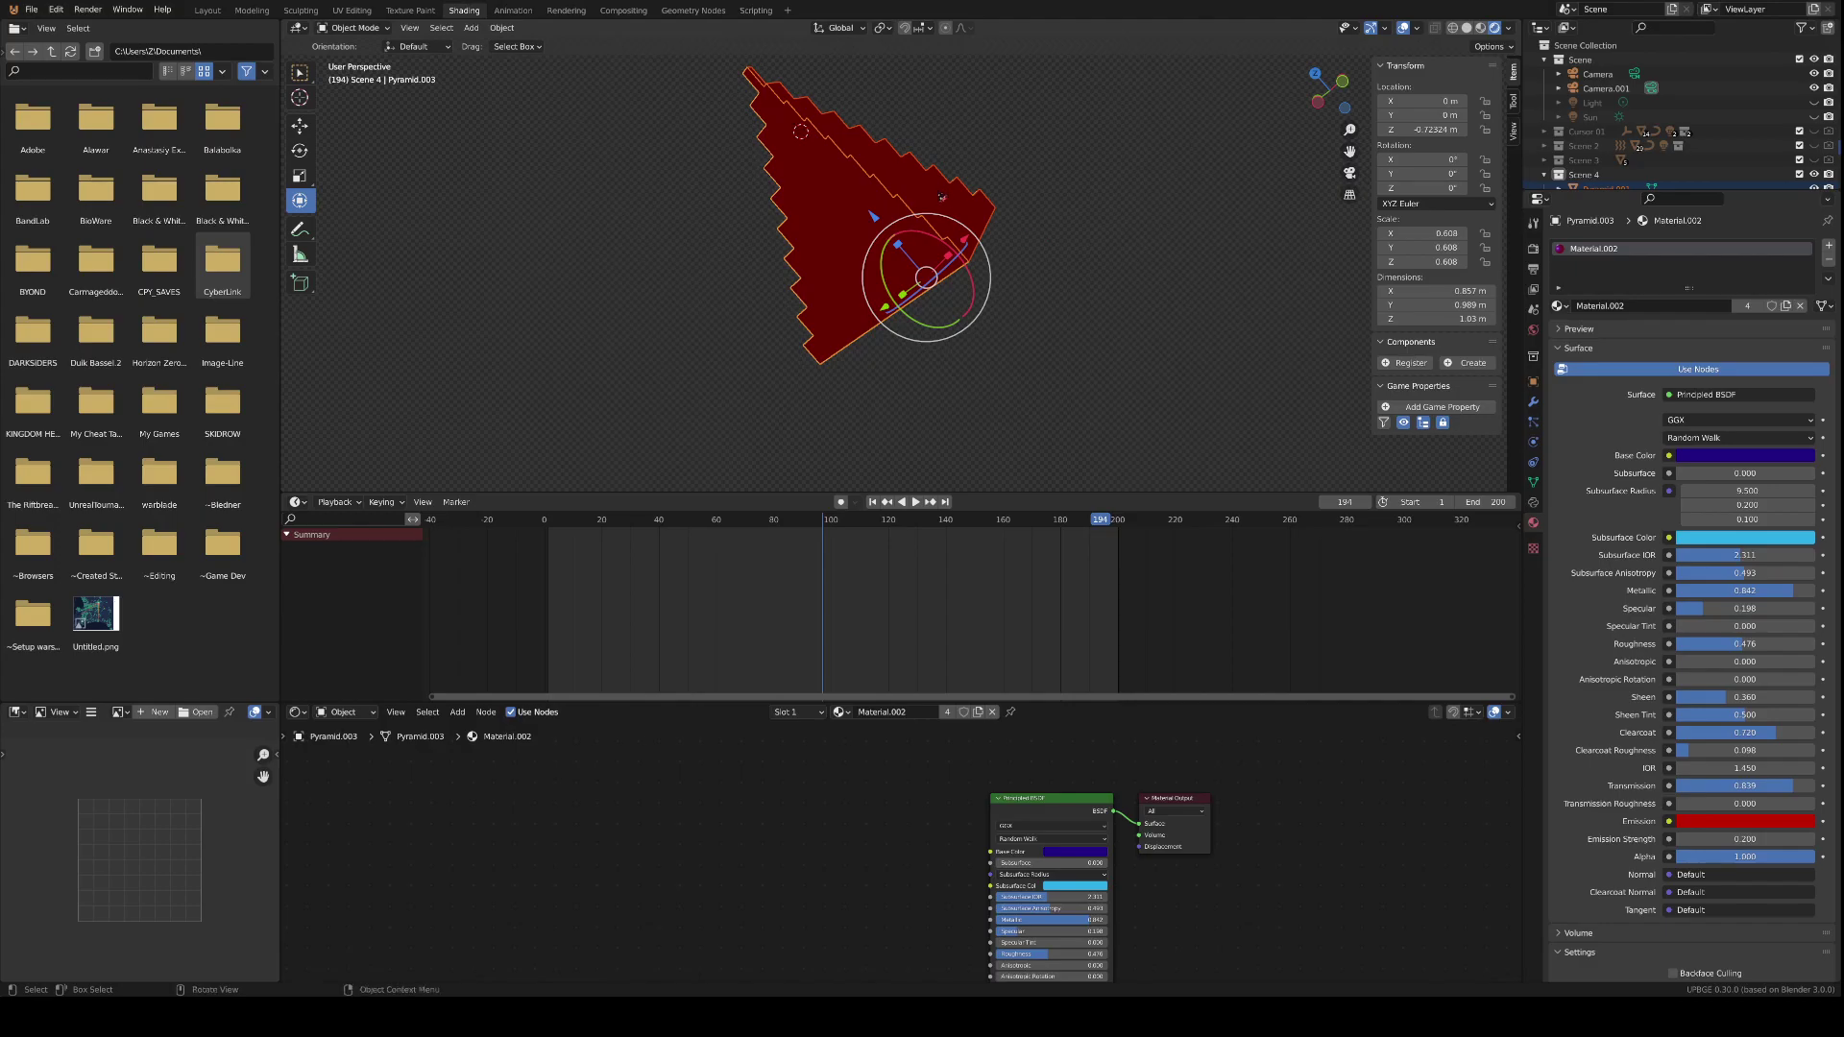
key(ctrl+z)
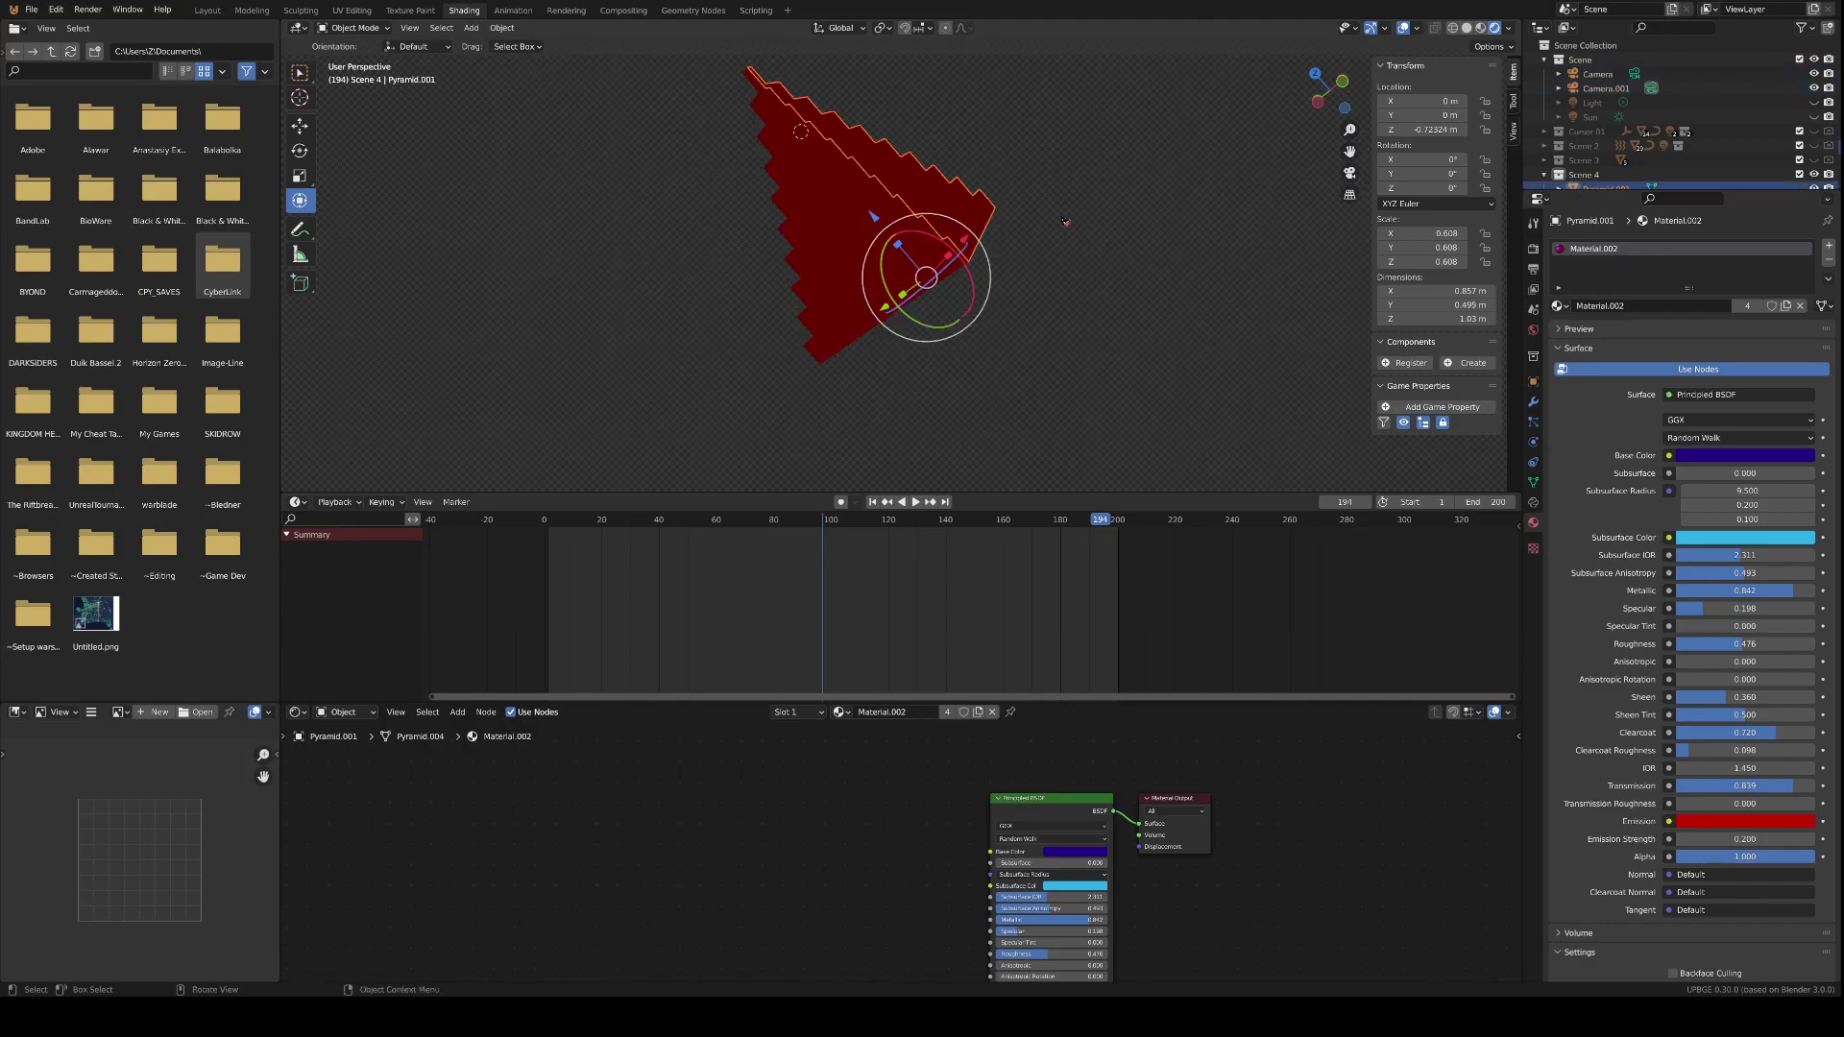
key(ctrl+shift+z)
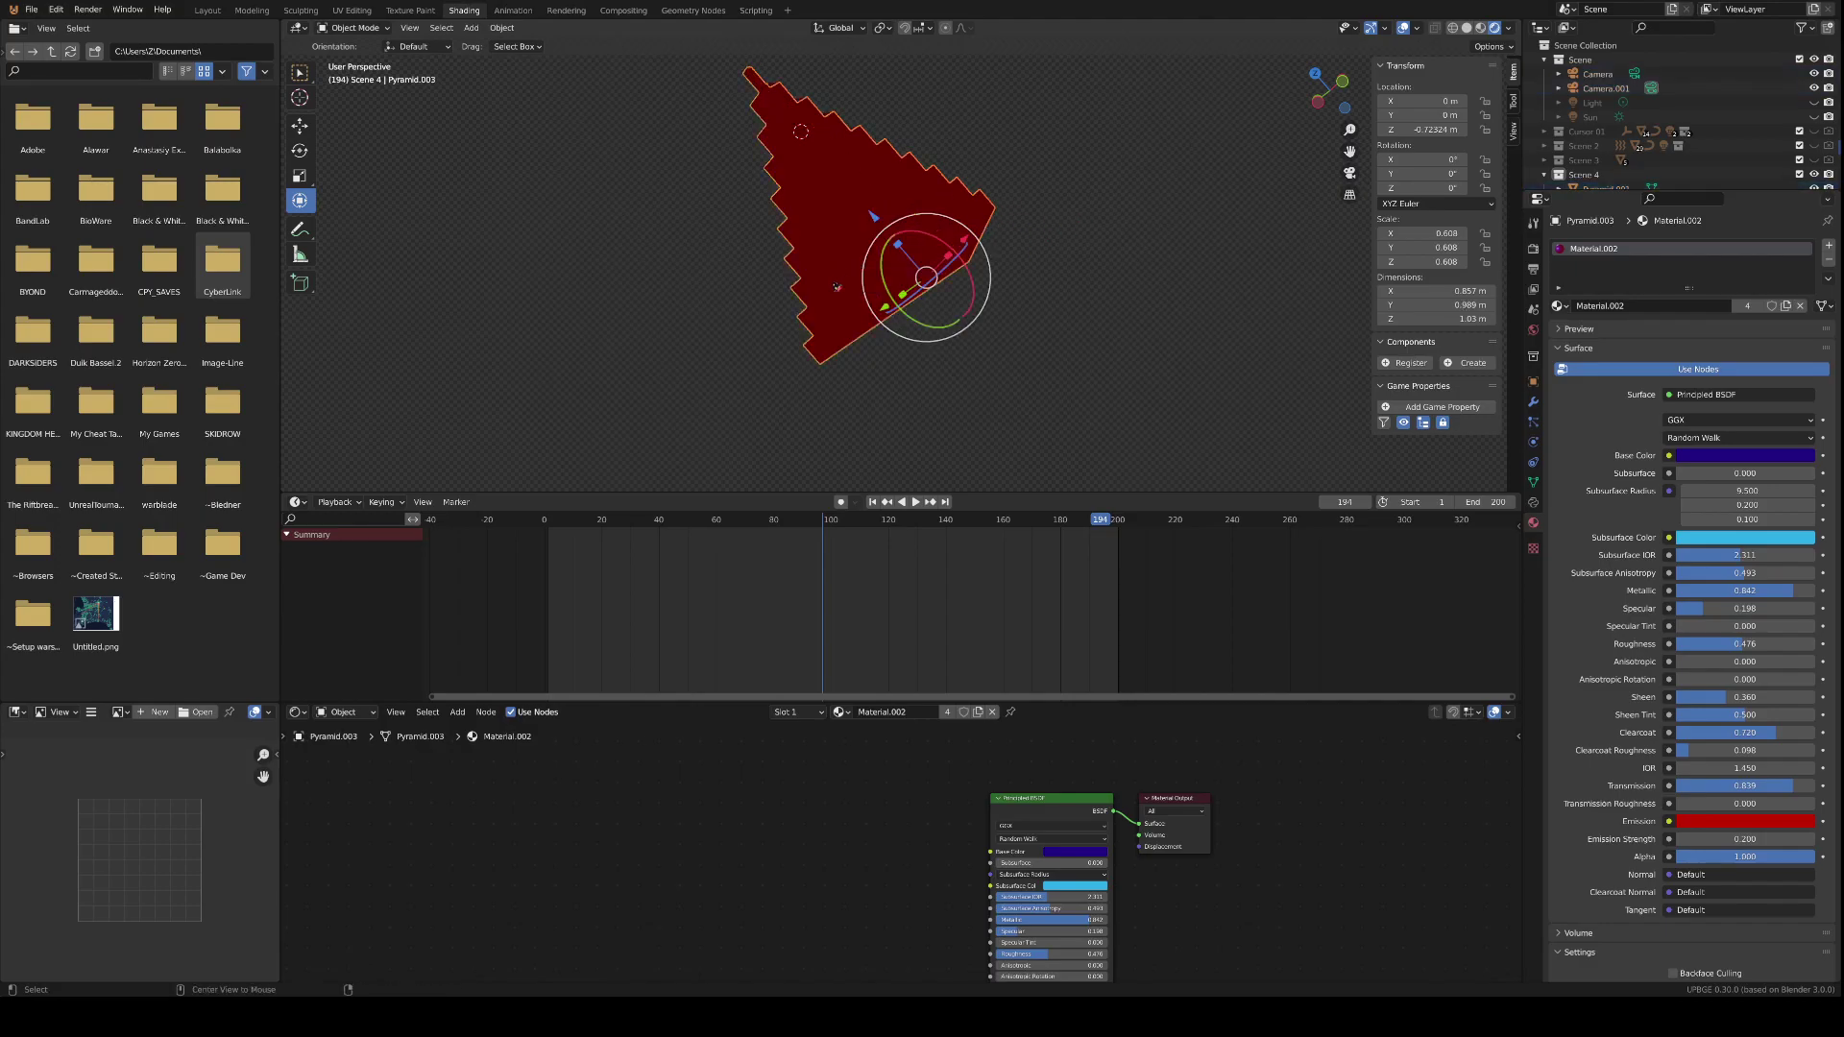
middle_drag(1026, 228, 945, 195)
key(Tab)
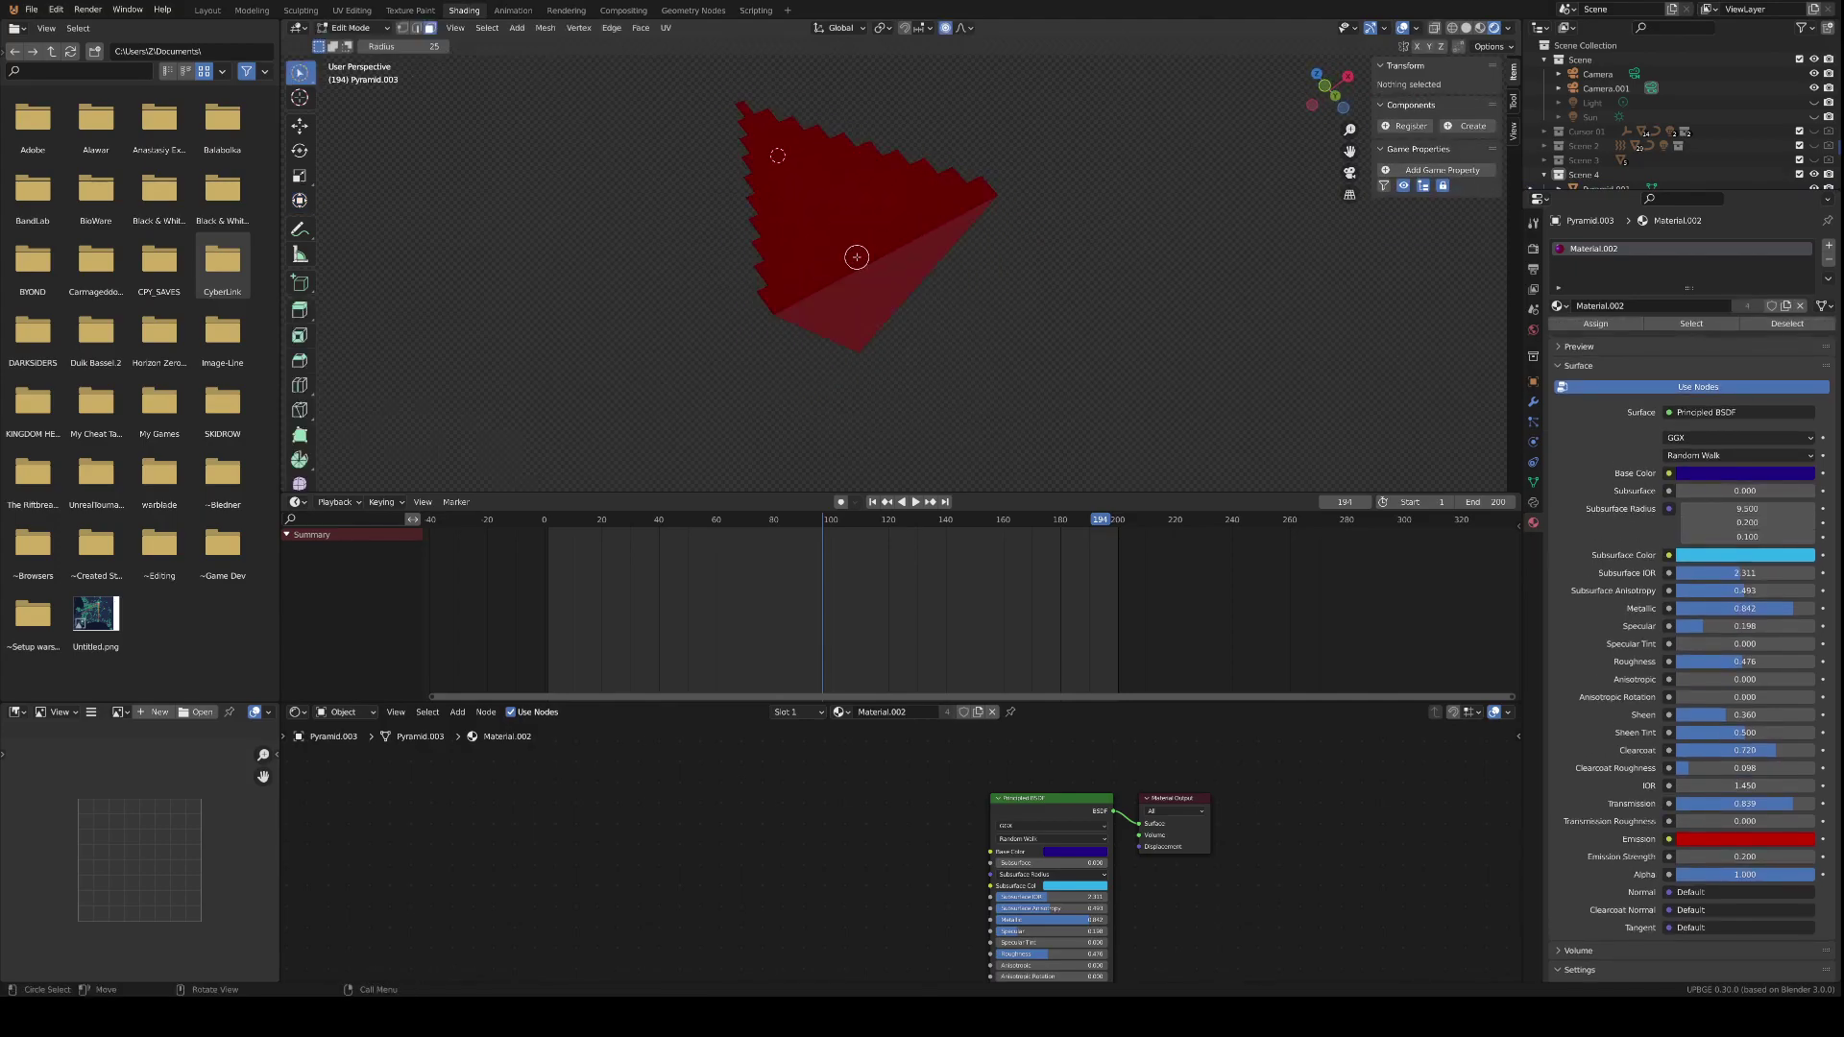
- Try selecting face loops and strips on the pyramid, undoing the mistaken picks
middle_drag(888, 255, 823, 288)
alt+click(890, 303)
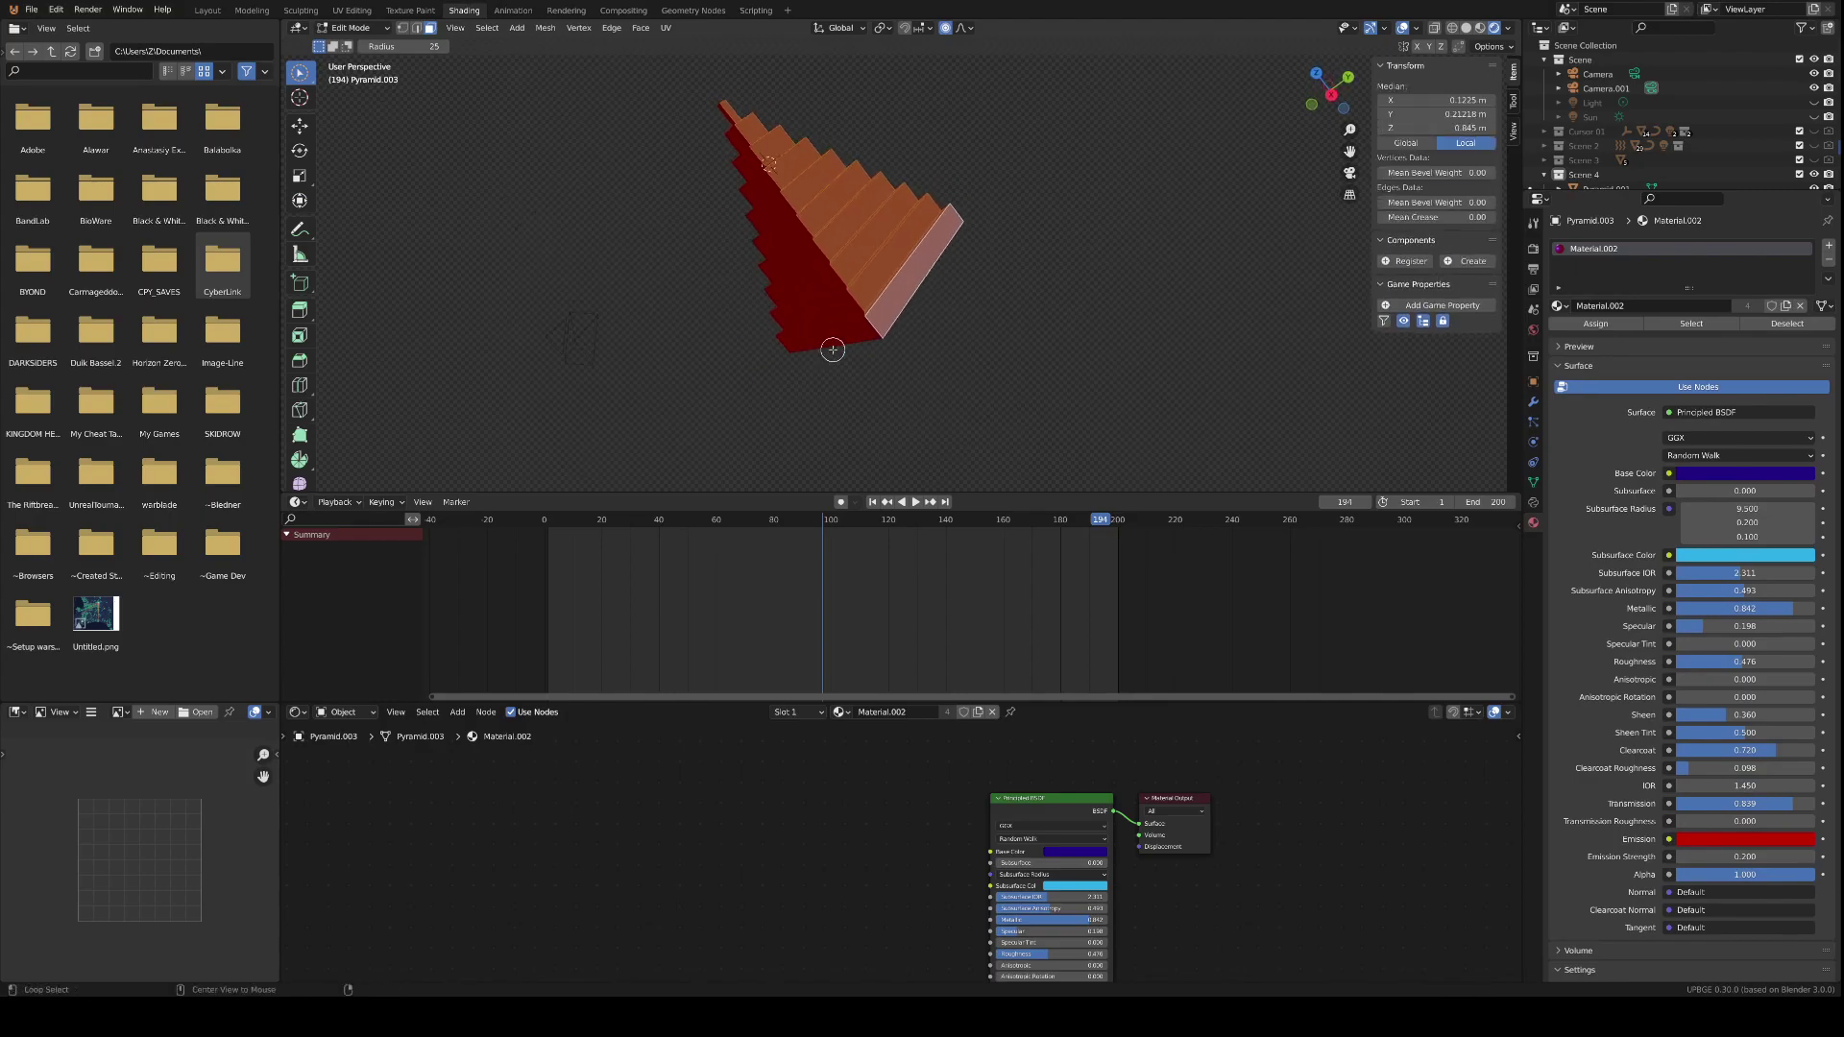
alt+click(840, 329)
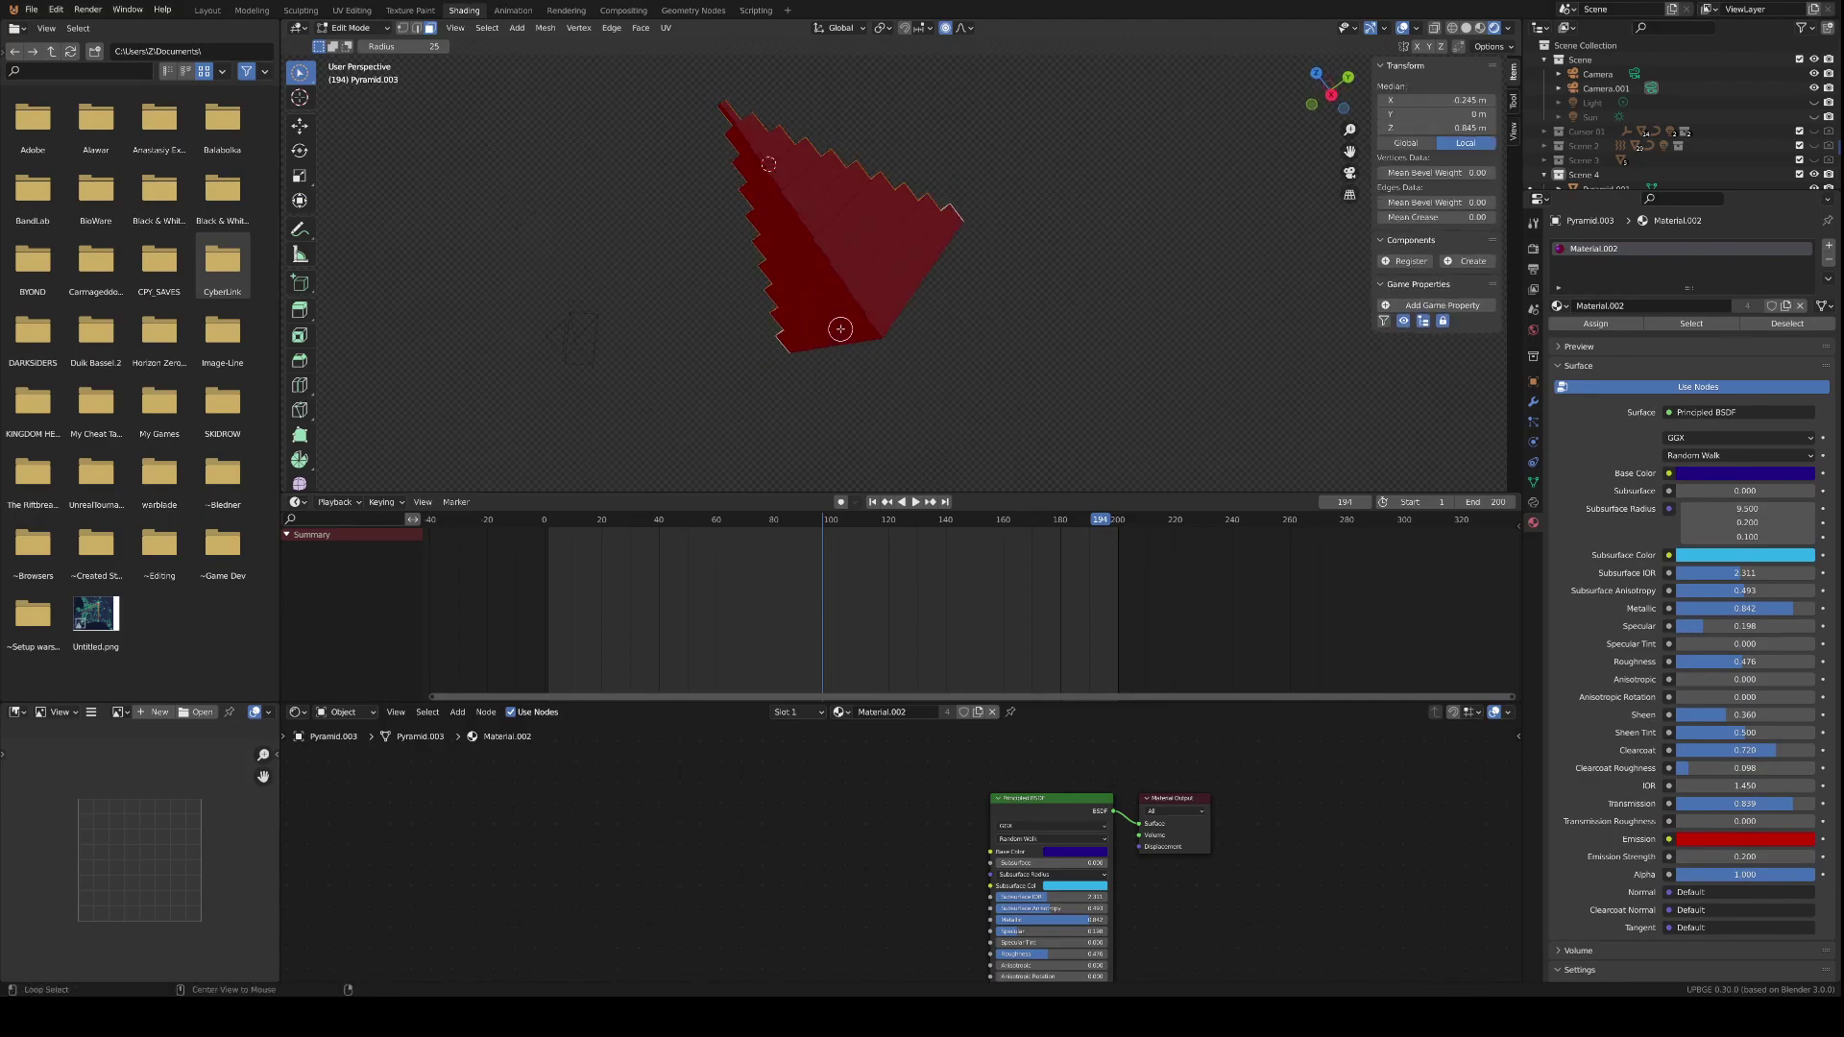
alt+click(899, 312)
middle_drag(799, 346, 868, 308)
key(ctrl+z)
alt+shift+click(844, 270)
key(ctrl+z)
middle_drag(796, 284, 968, 333)
alt+shift+click(890, 291)
- Reselect the pyramid object, return to its faces and deselect the bottom strip
key(Tab)
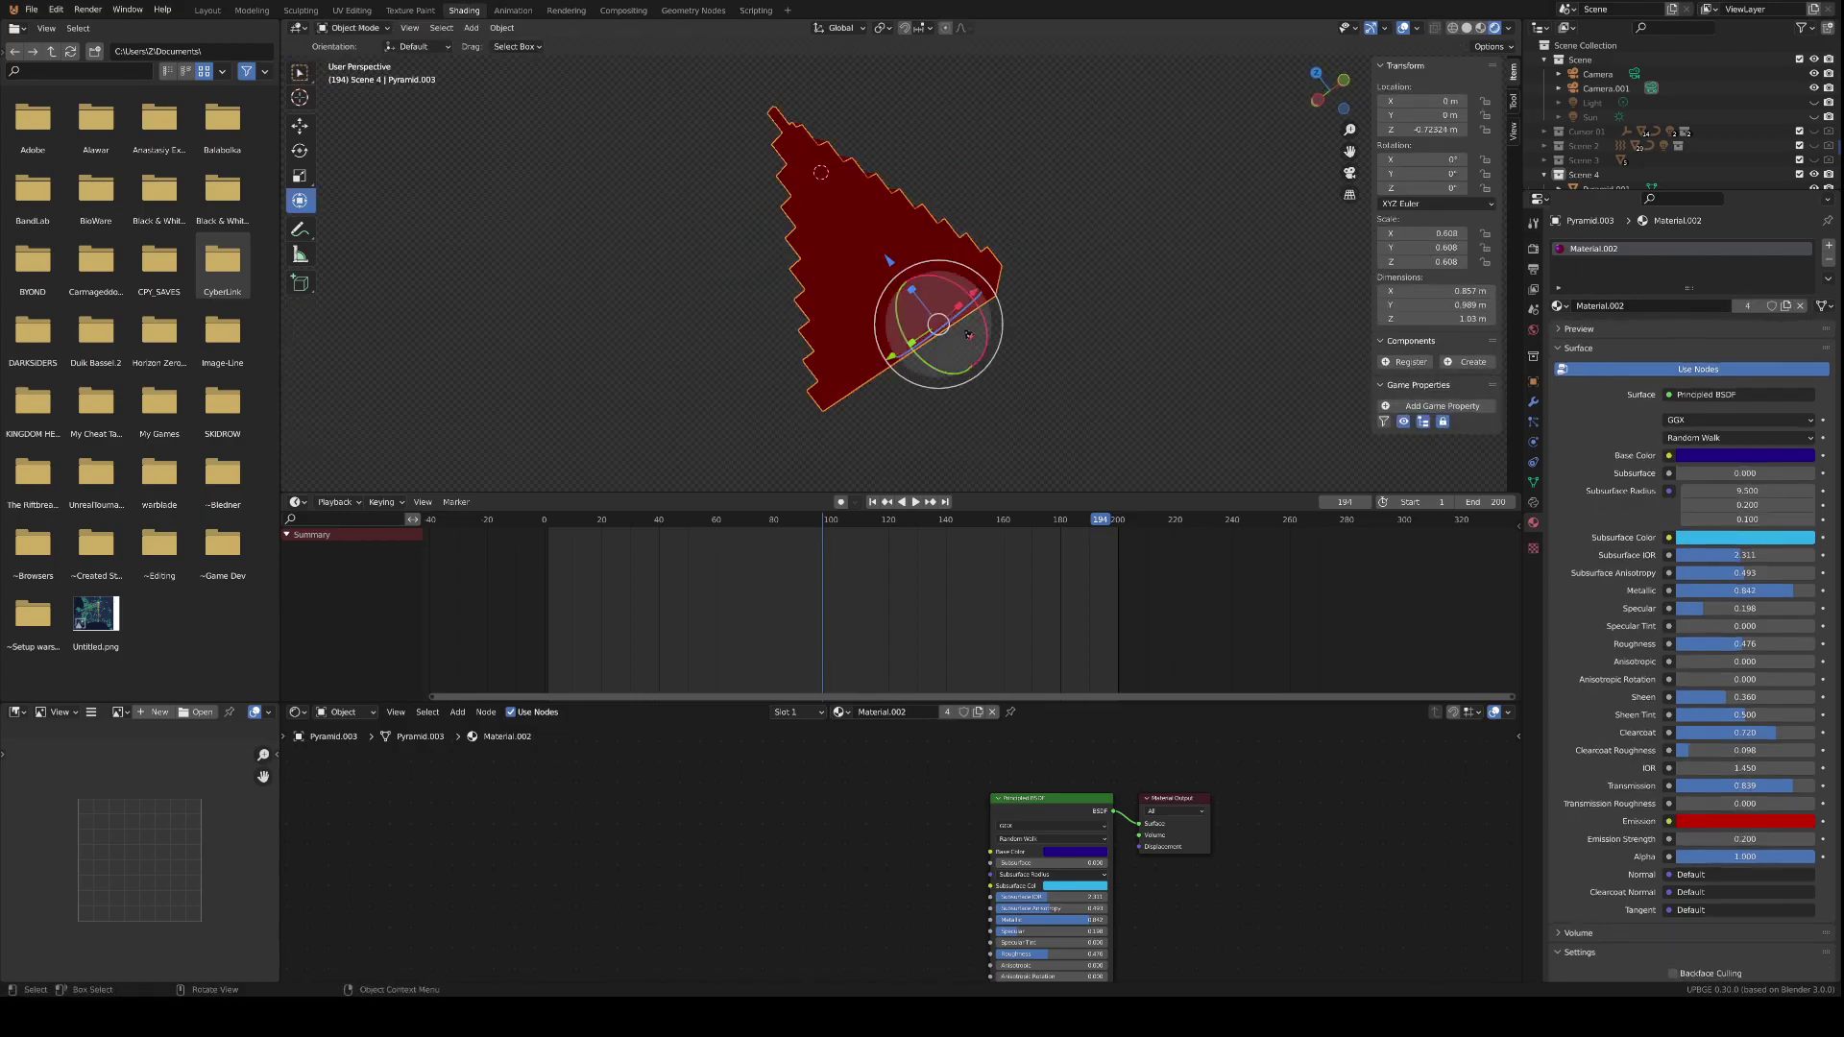
click(1037, 279)
click(963, 280)
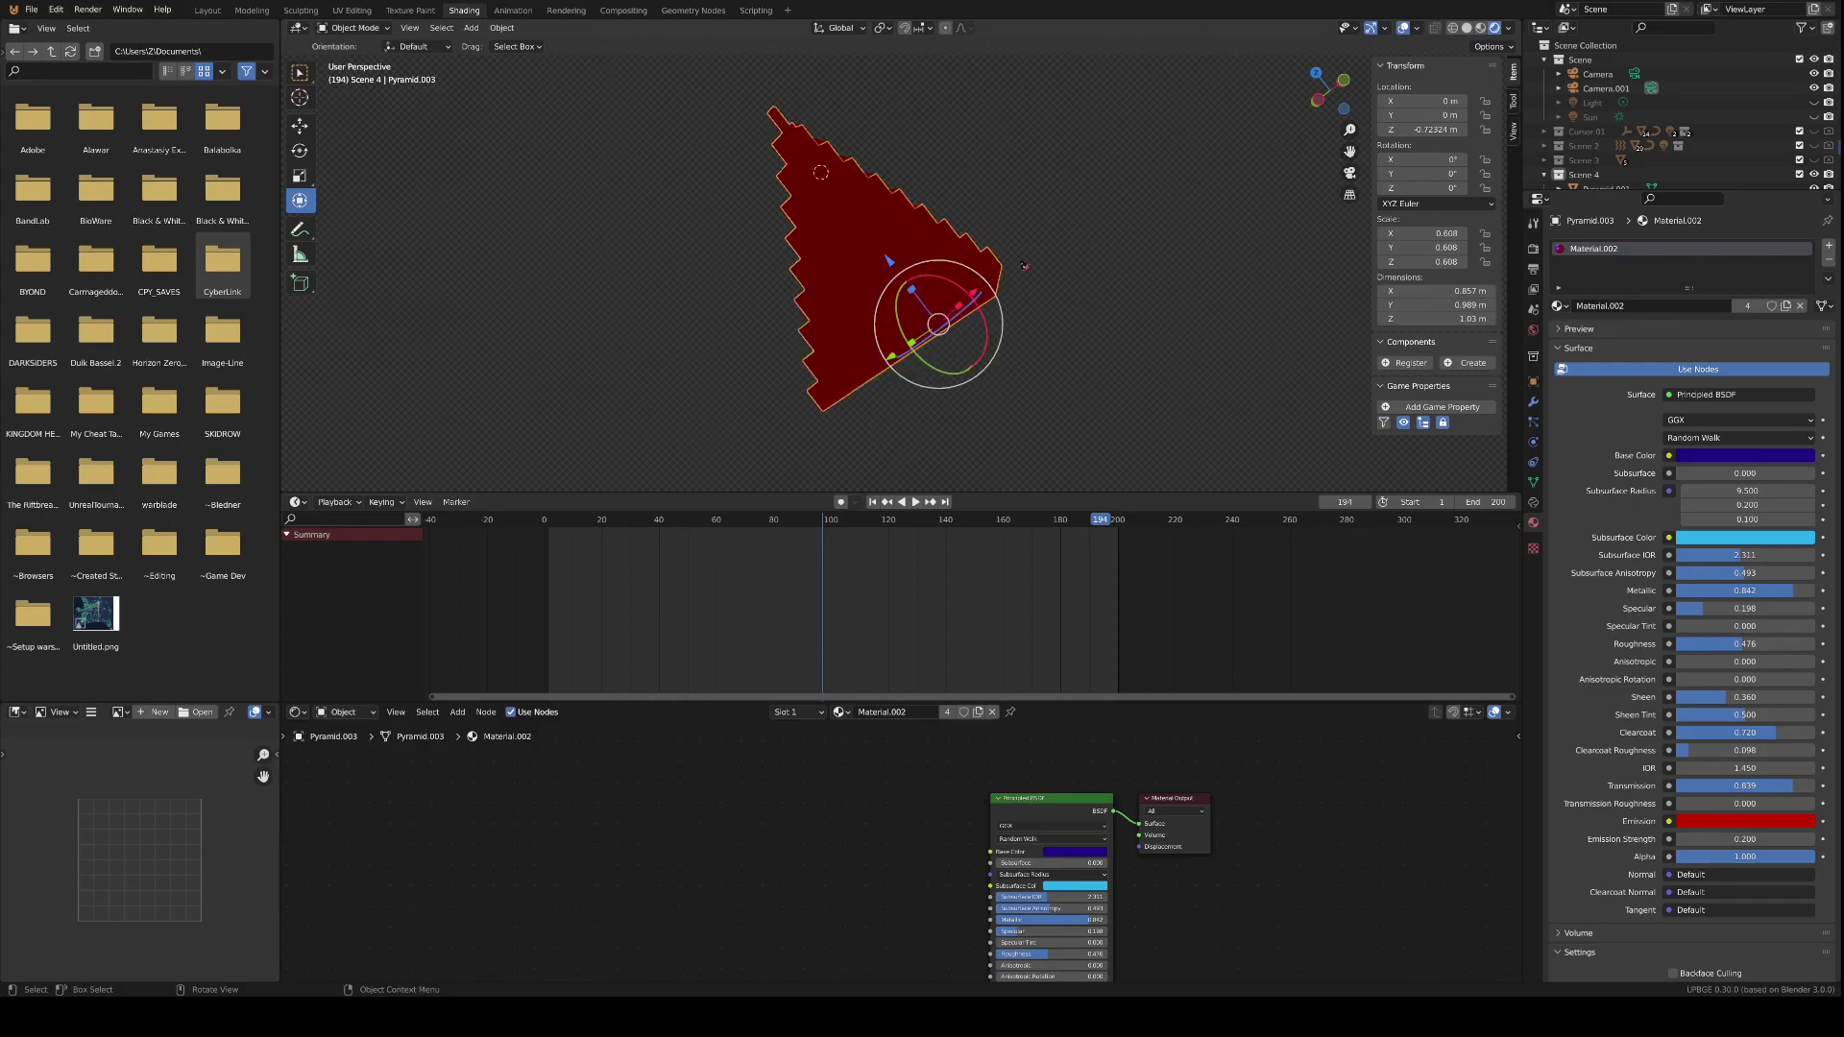
key(Tab)
alt+shift+click(984, 289)
middle_drag(977, 279, 984, 350)
- Try several face bands, then undo back to the outer L-shaped strip selection
click(900, 286)
click(908, 347)
click(867, 302)
click(881, 293)
key(ctrl+z)
key(ctrl+z)
key(ctrl+z)
key(ctrl+z)
key(ctrl+z)
key(ctrl+z)
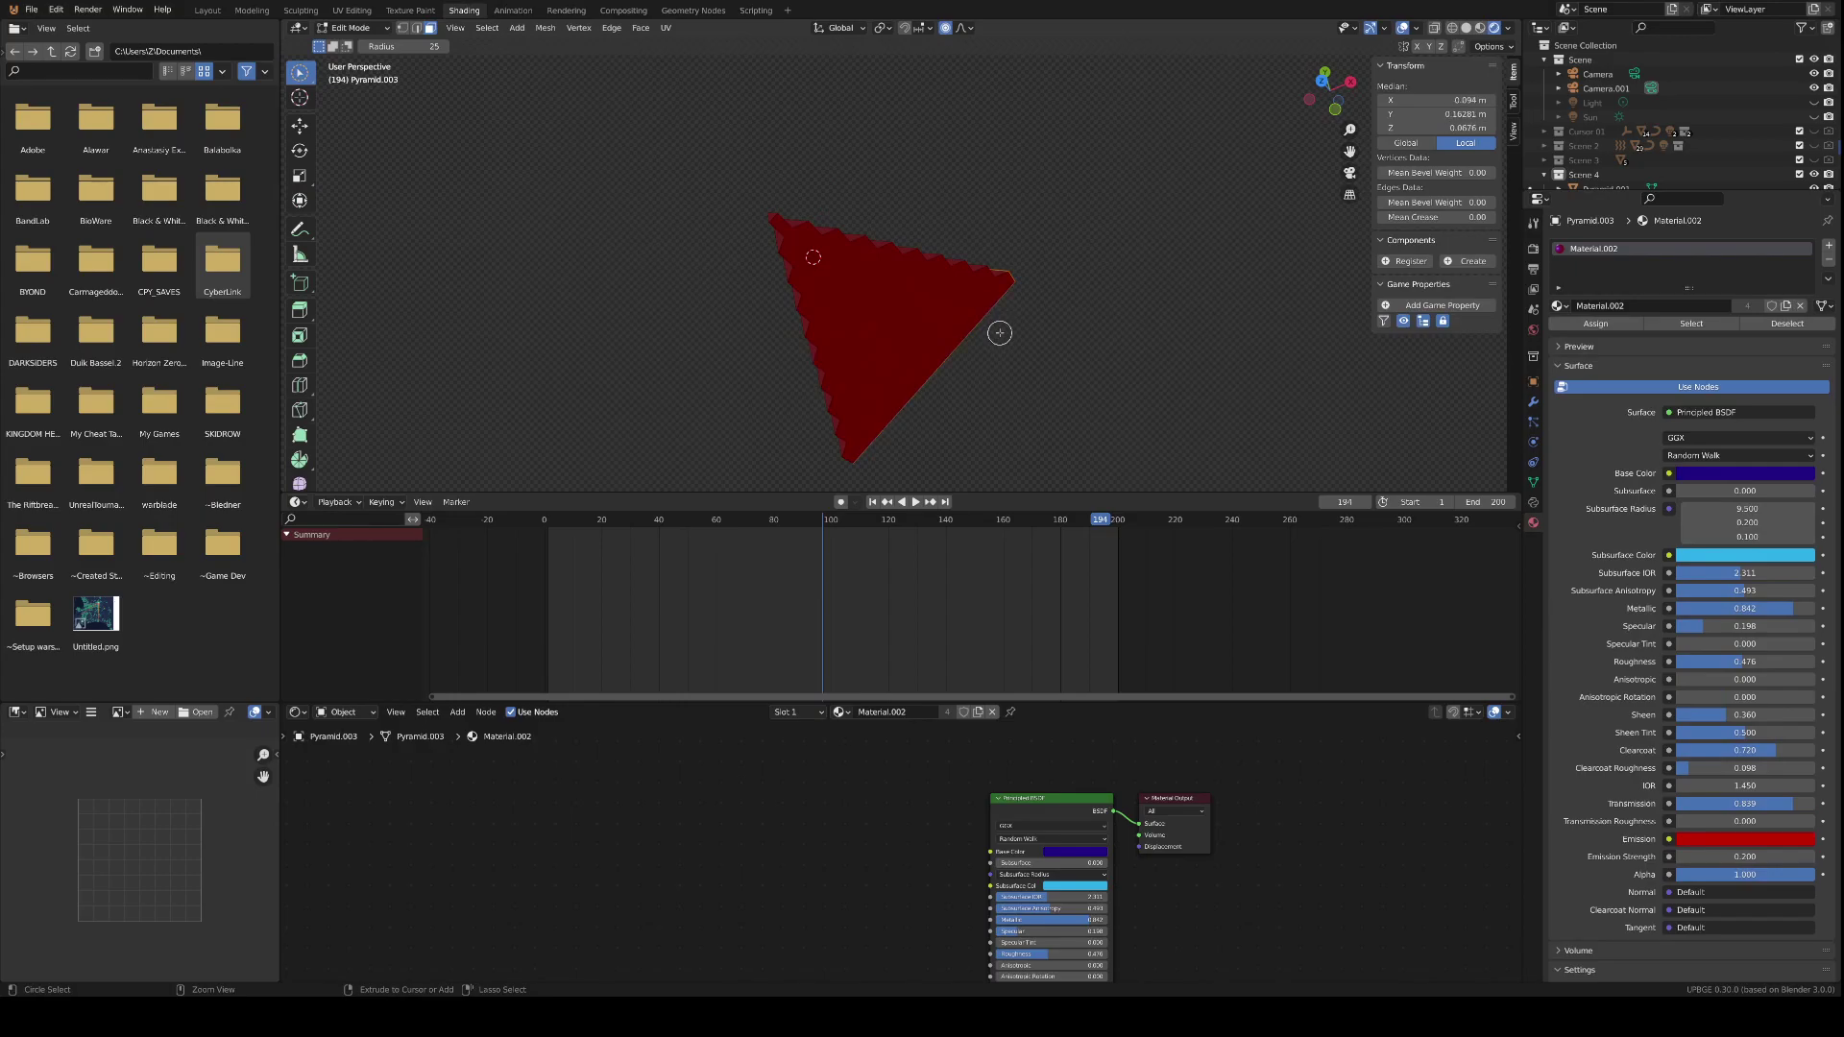
key(ctrl+z)
key(ctrl+z)
key(ctrl+z)
key(ctrl+z)
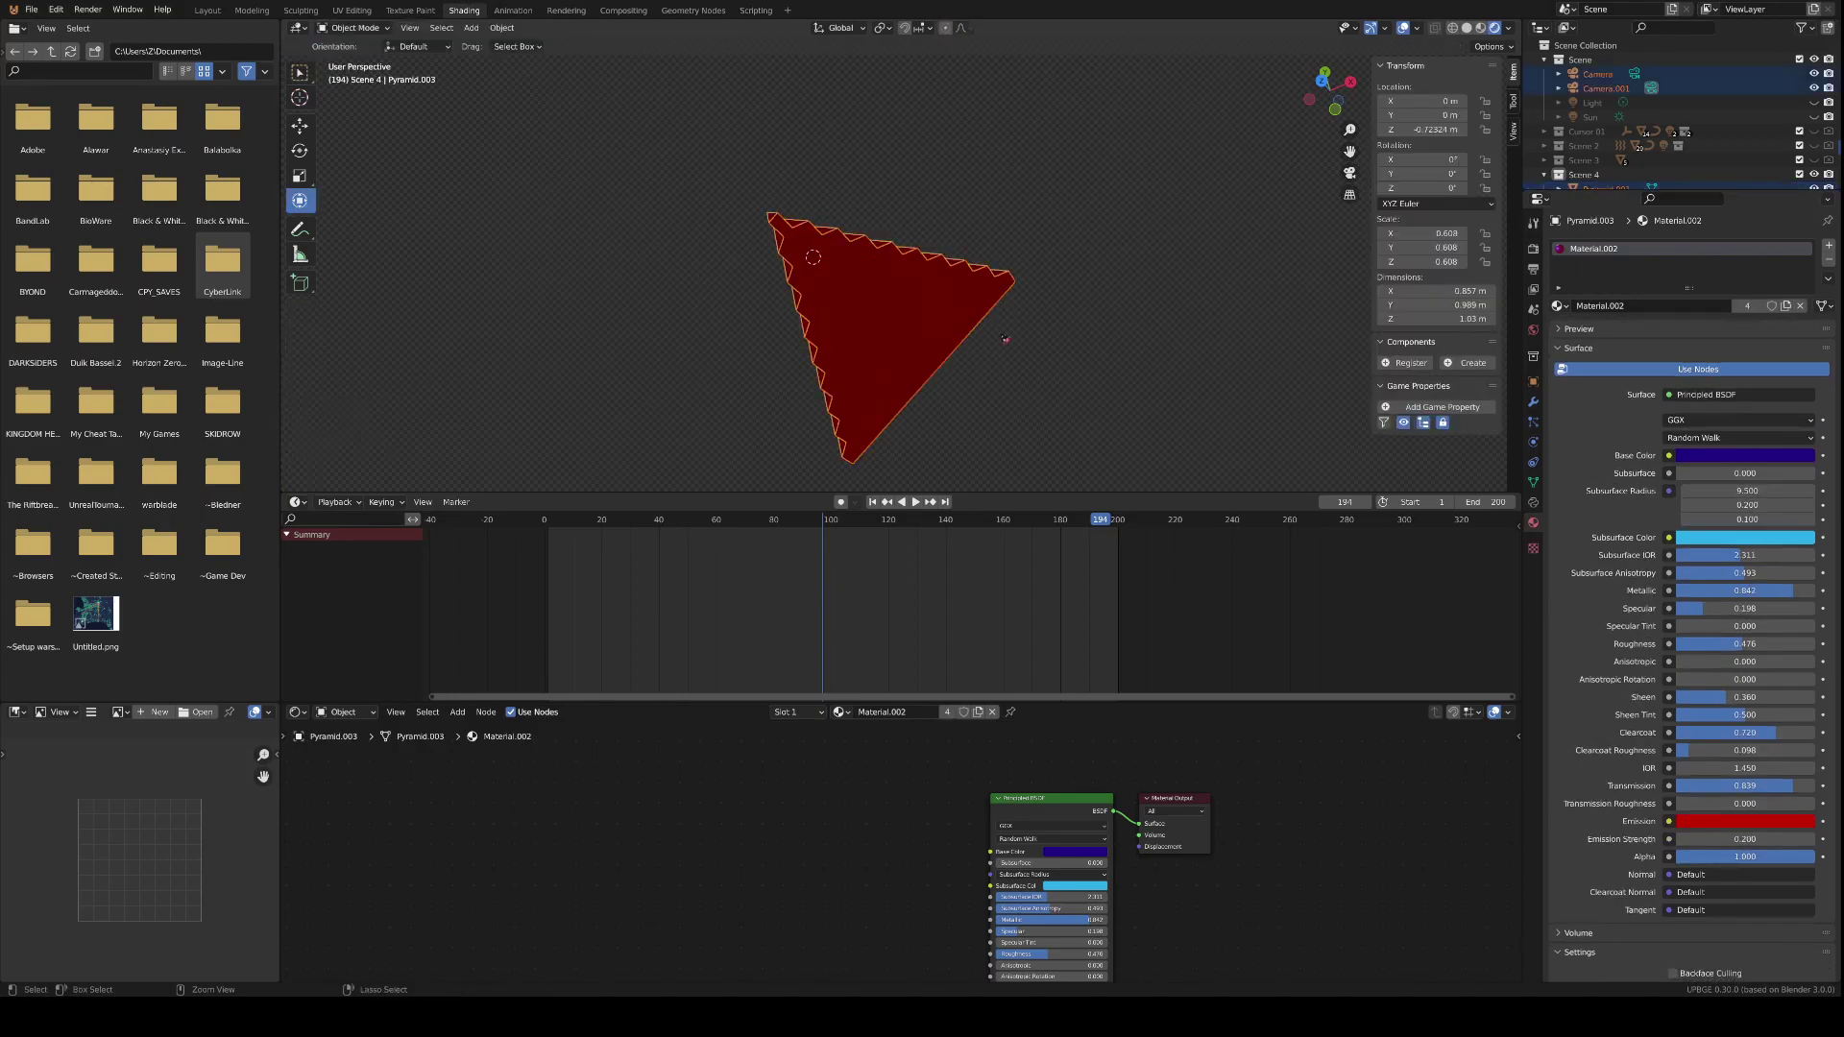
key(ctrl+z)
key(ctrl+z)
key(ctrl+z)
key(ctrl+z)
key(ctrl+z)
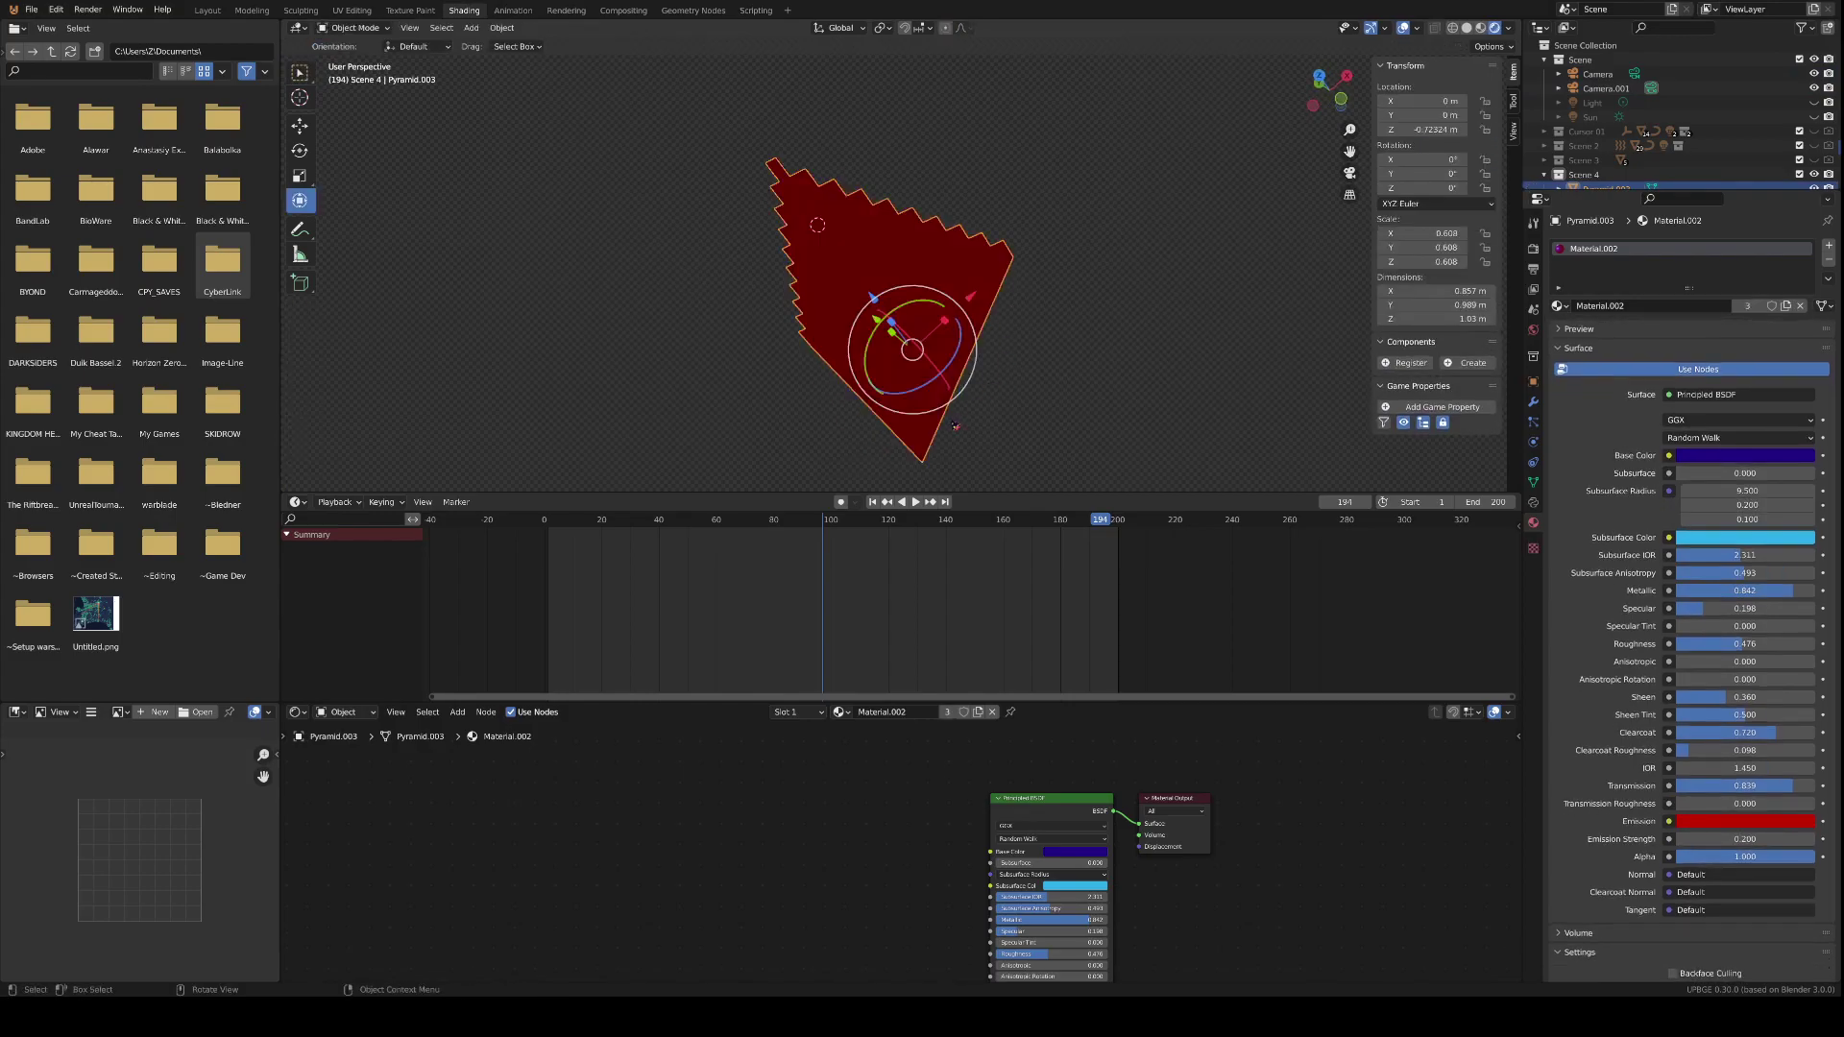
key(ctrl+z)
key(ctrl+z)
key(ctrl+z)
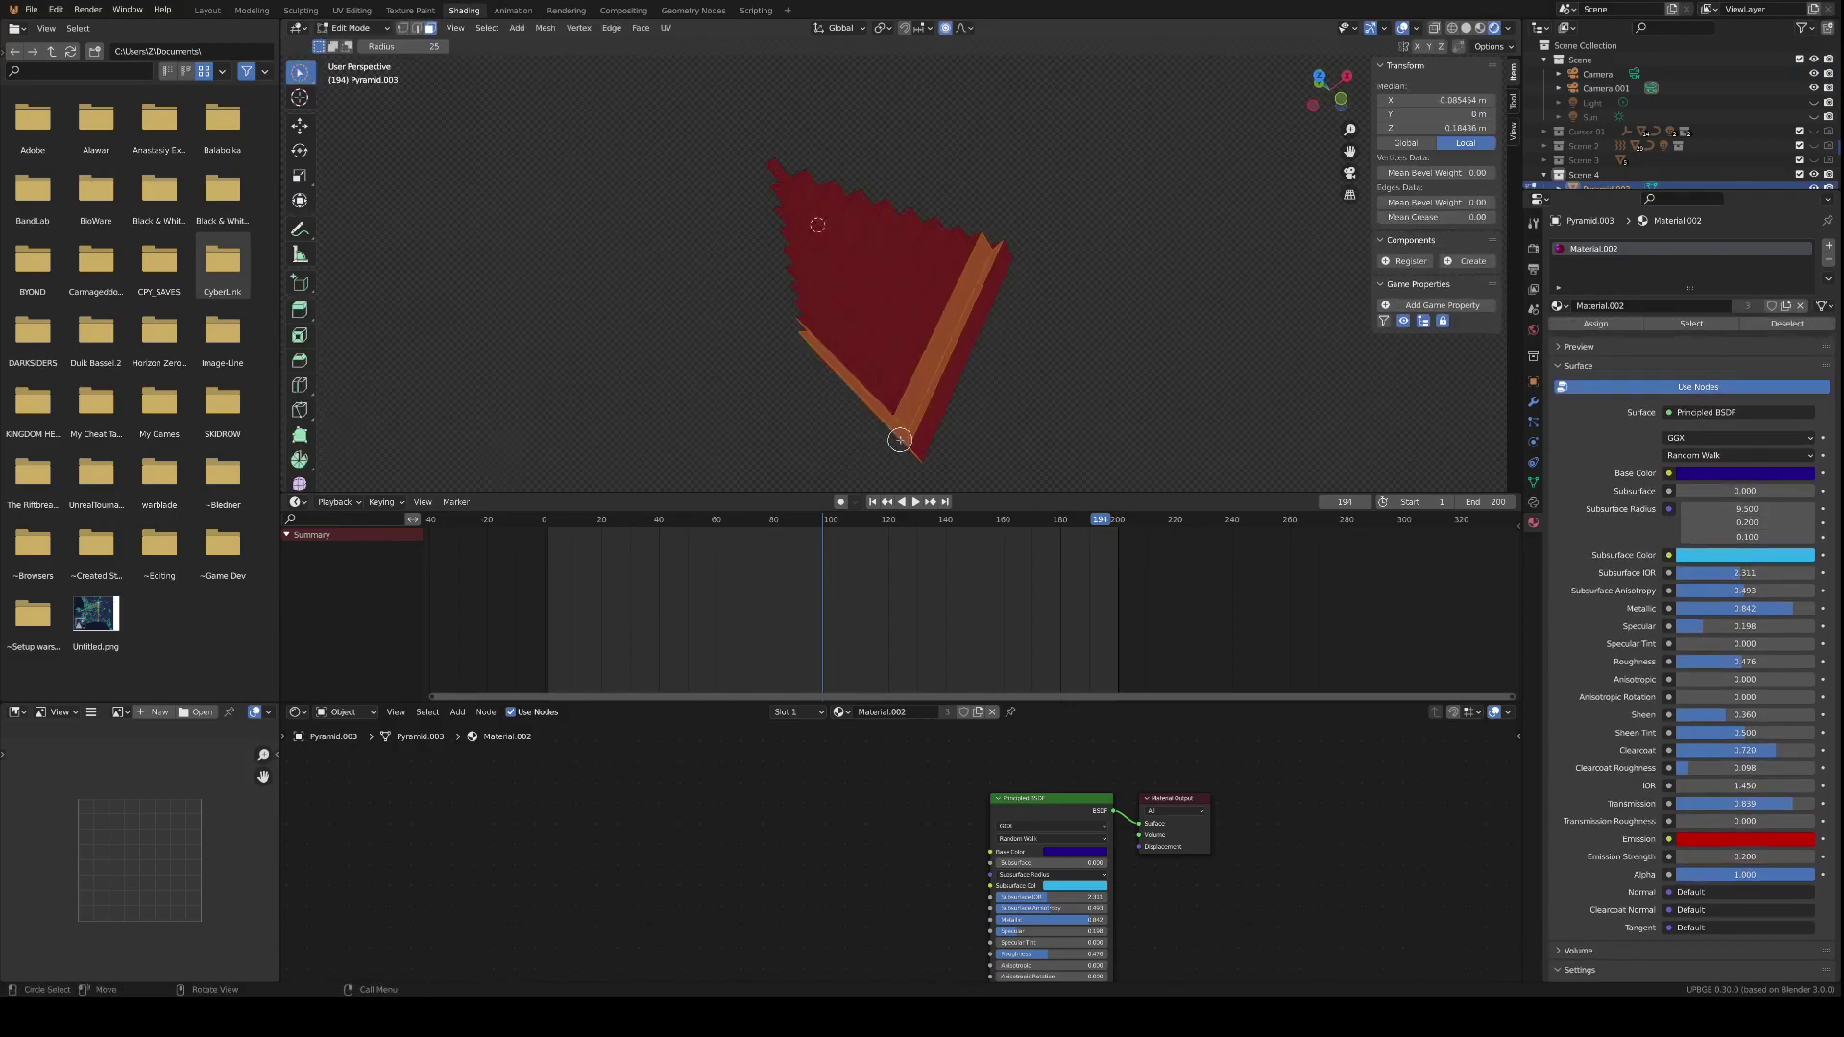
- Restore the stepped mesh and delete the selected outer L-shaped strip of faces
key(ctrl+z)
middle_drag(899, 440, 1202, 313)
middle_drag(994, 319, 998, 222)
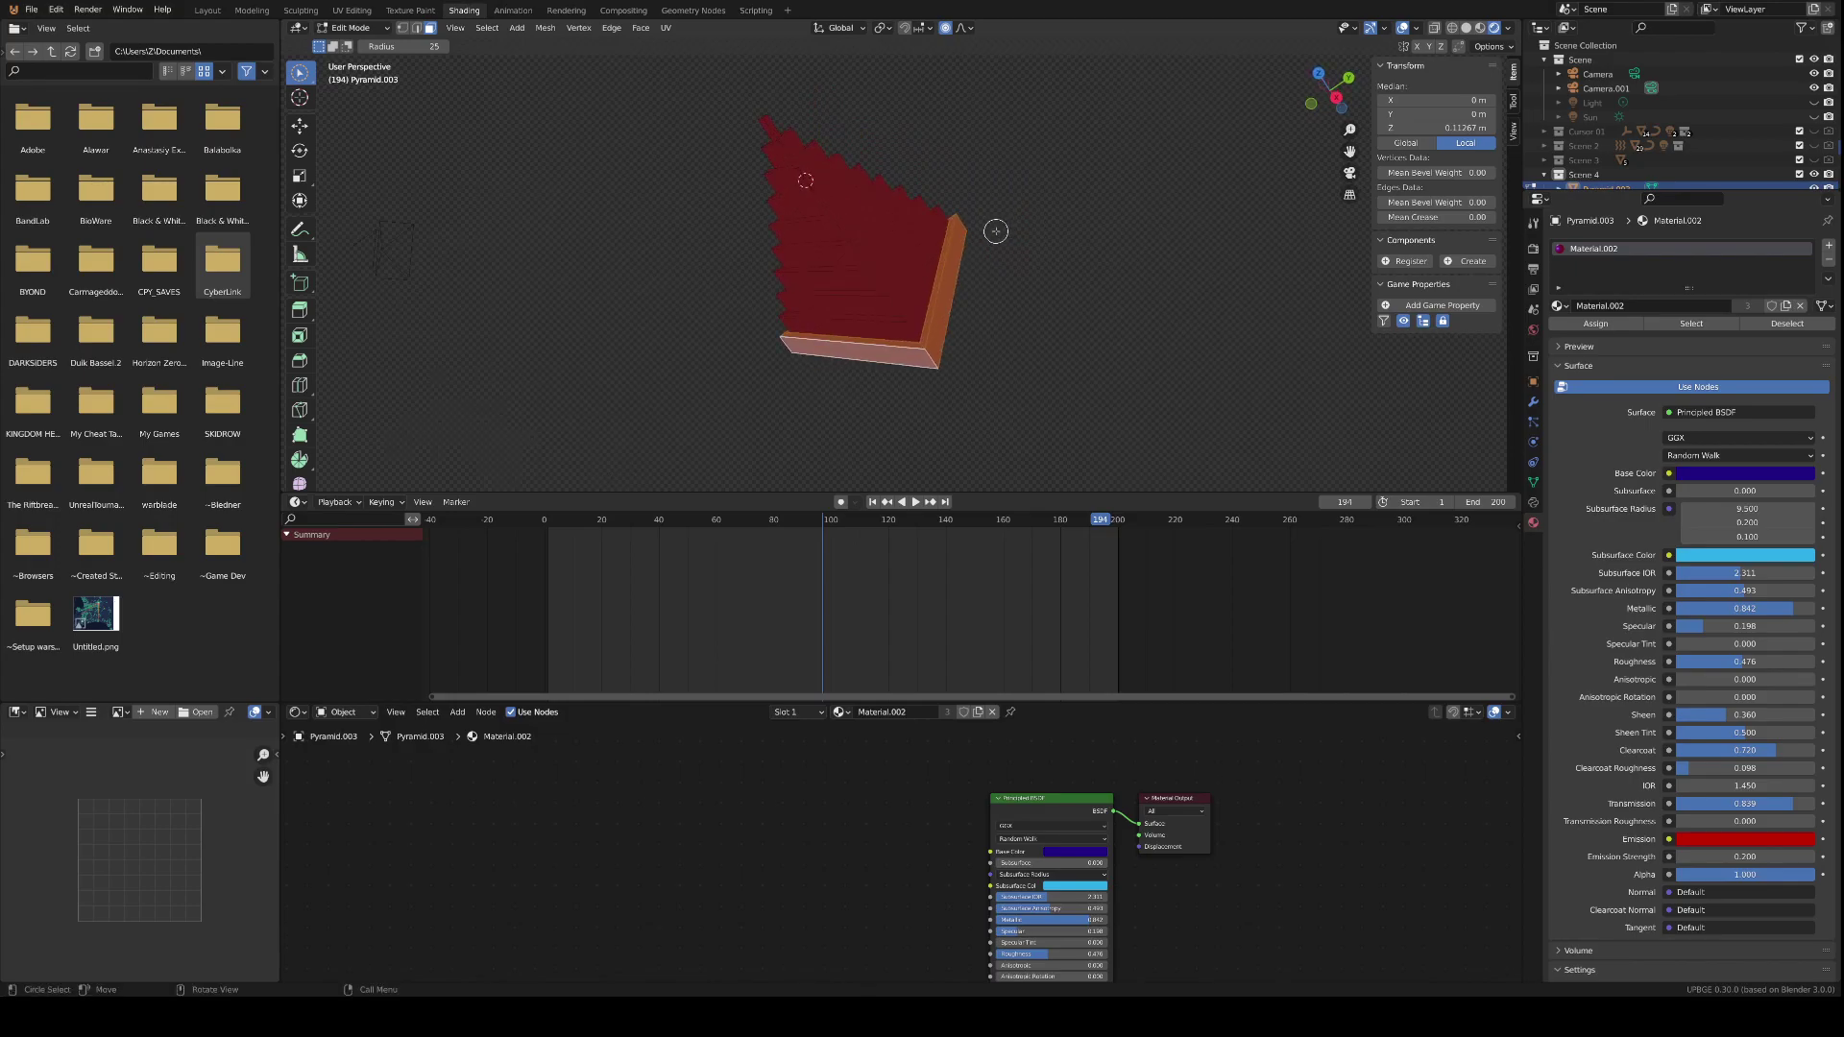
key(x)
click(989, 279)
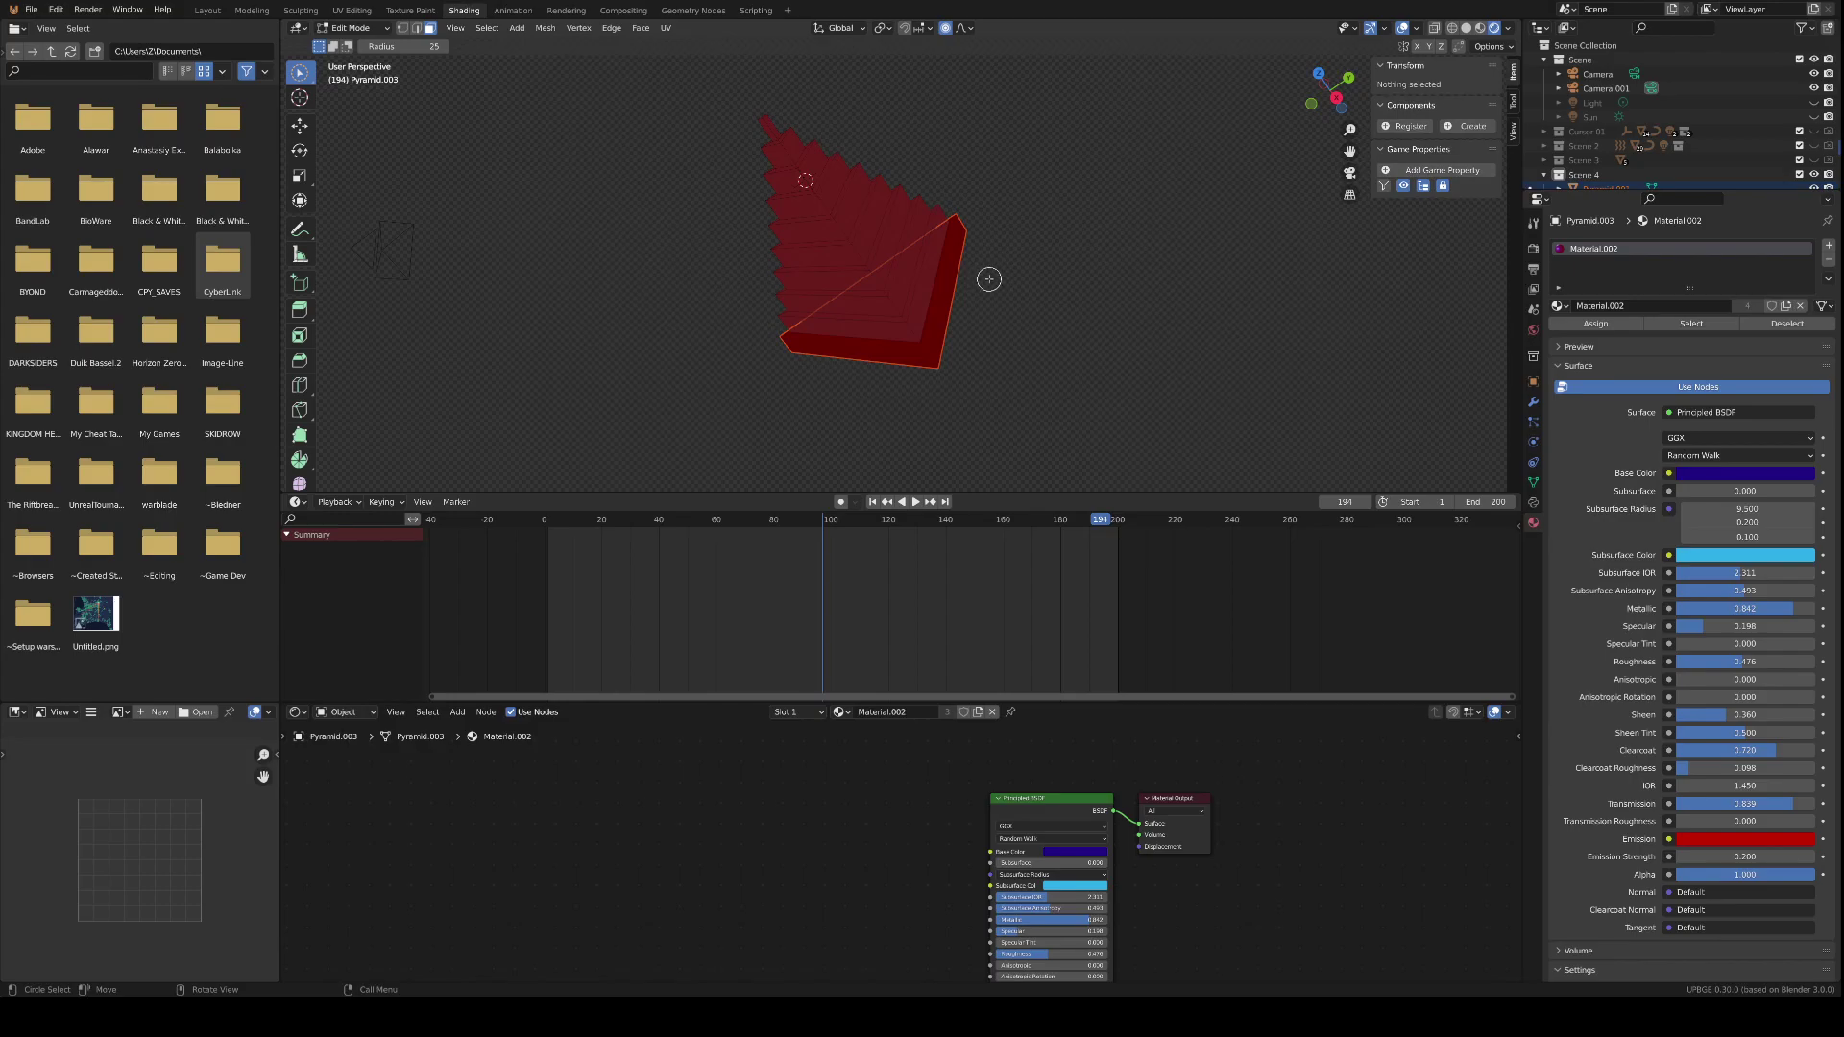
- Delete the outer L-shaped strip of bottom and right-side faces from the pyramid
key(Tab)
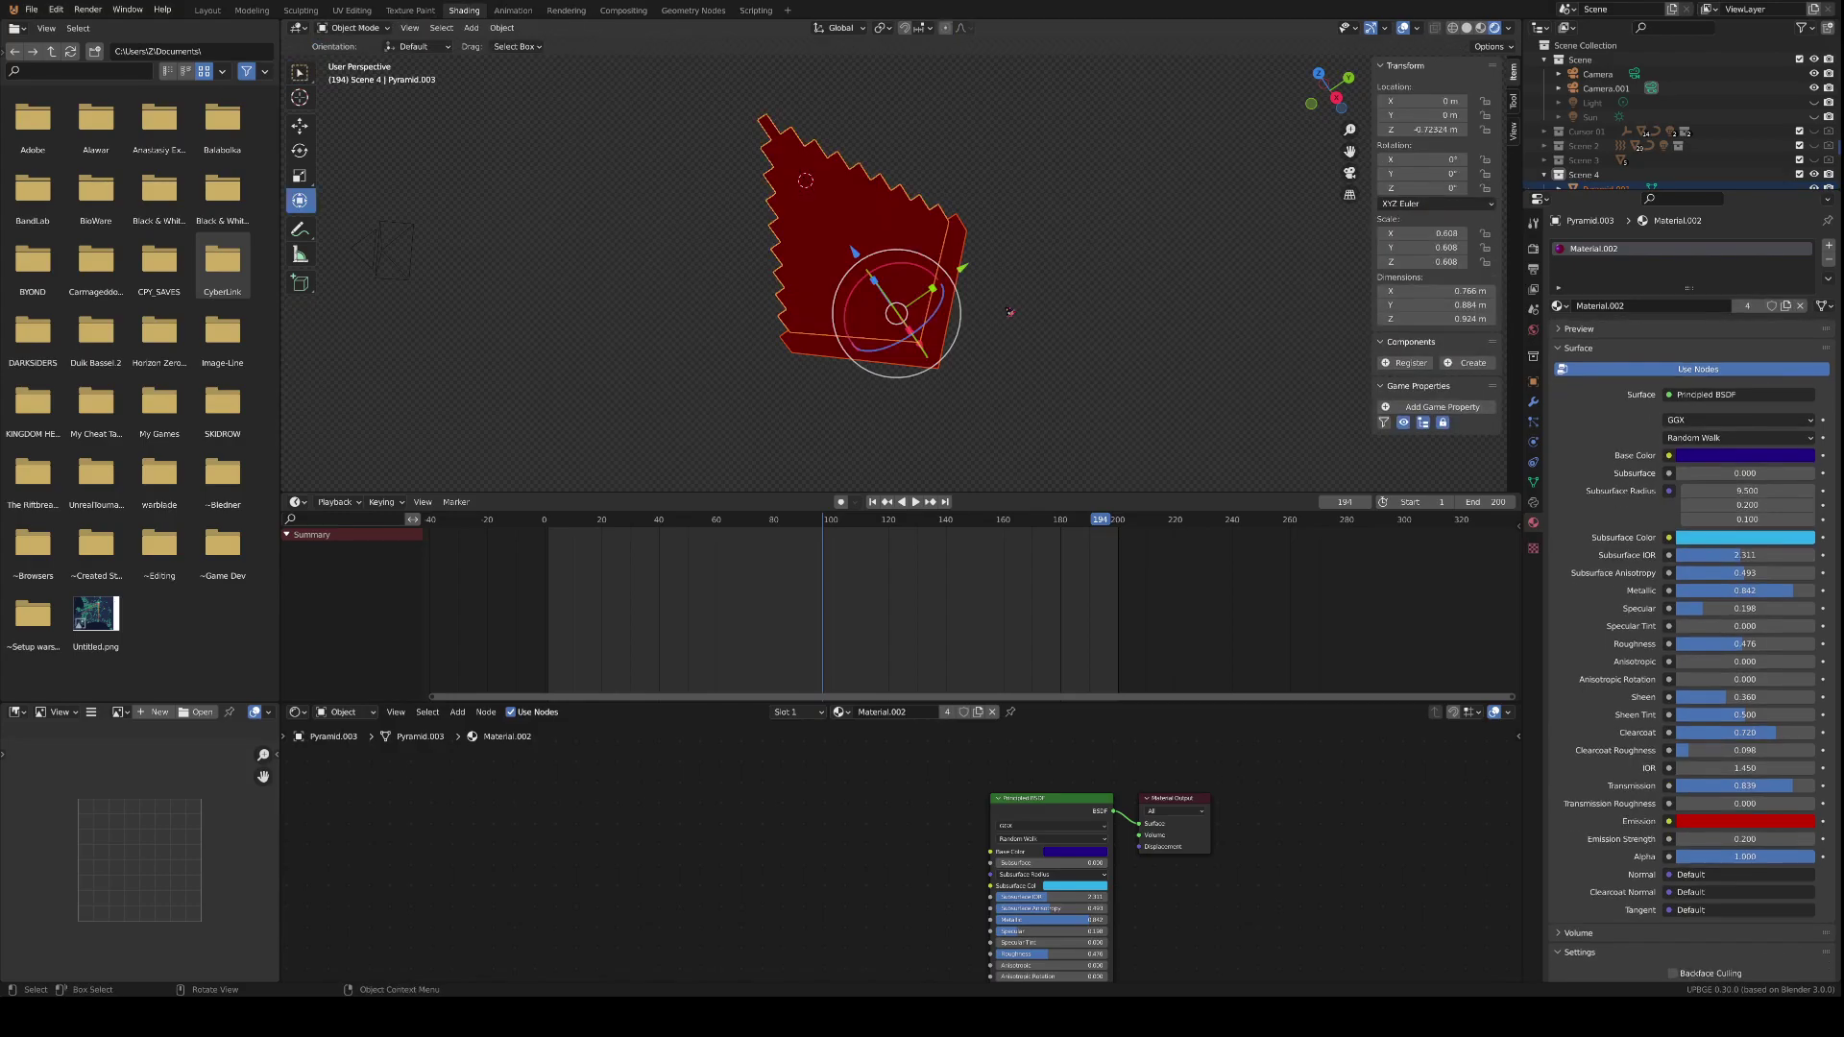
key(Tab)
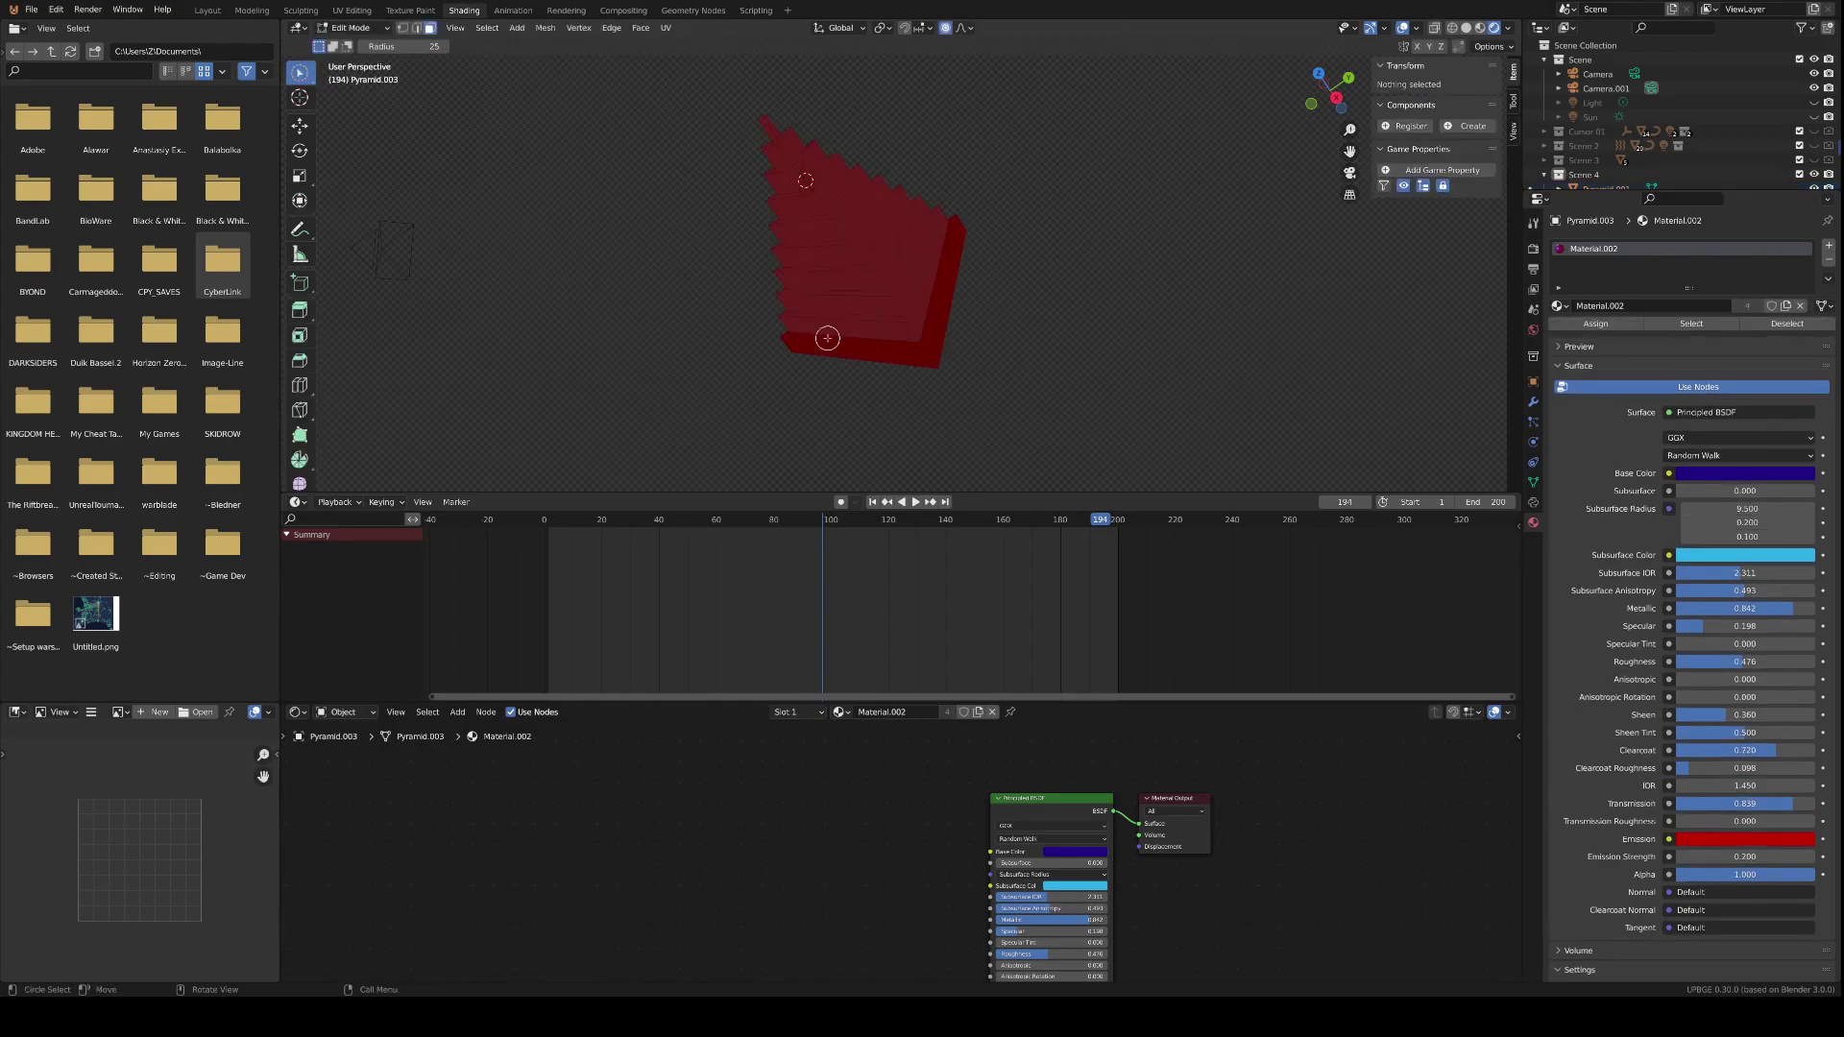
click(836, 327)
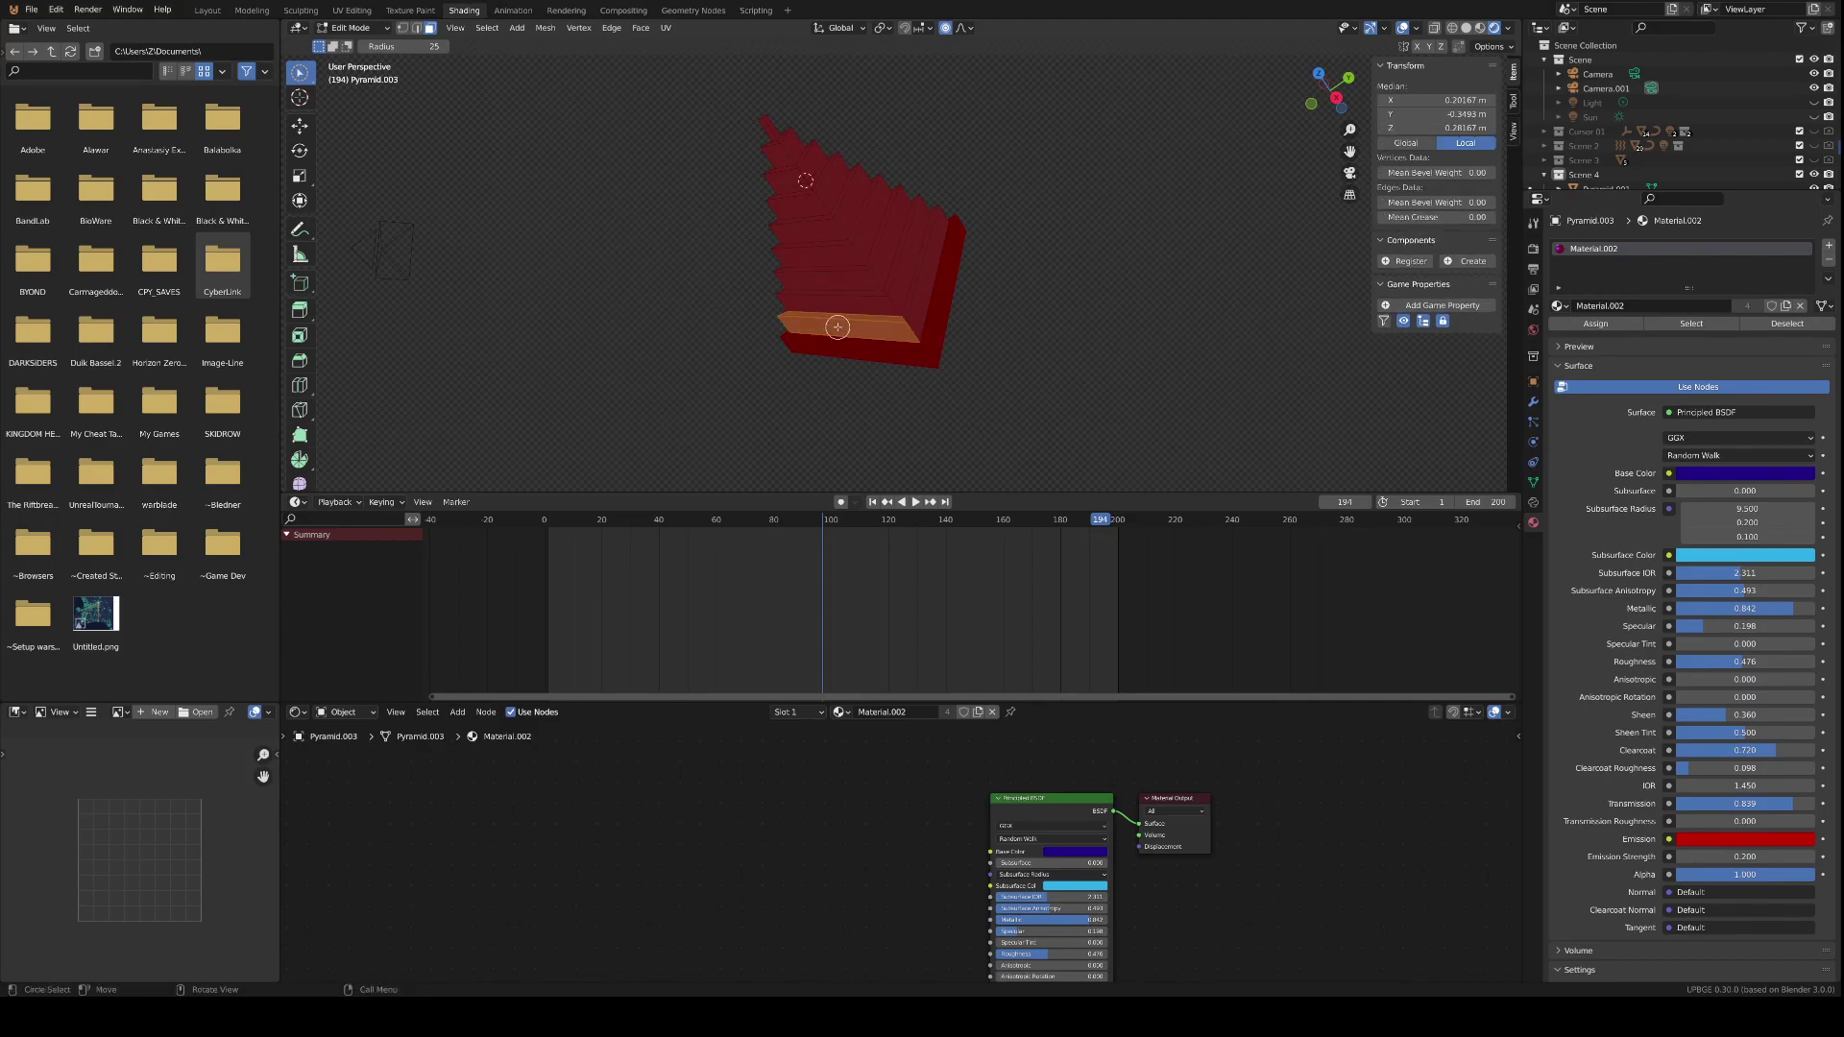
click(923, 294)
middle_drag(794, 350, 1028, 326)
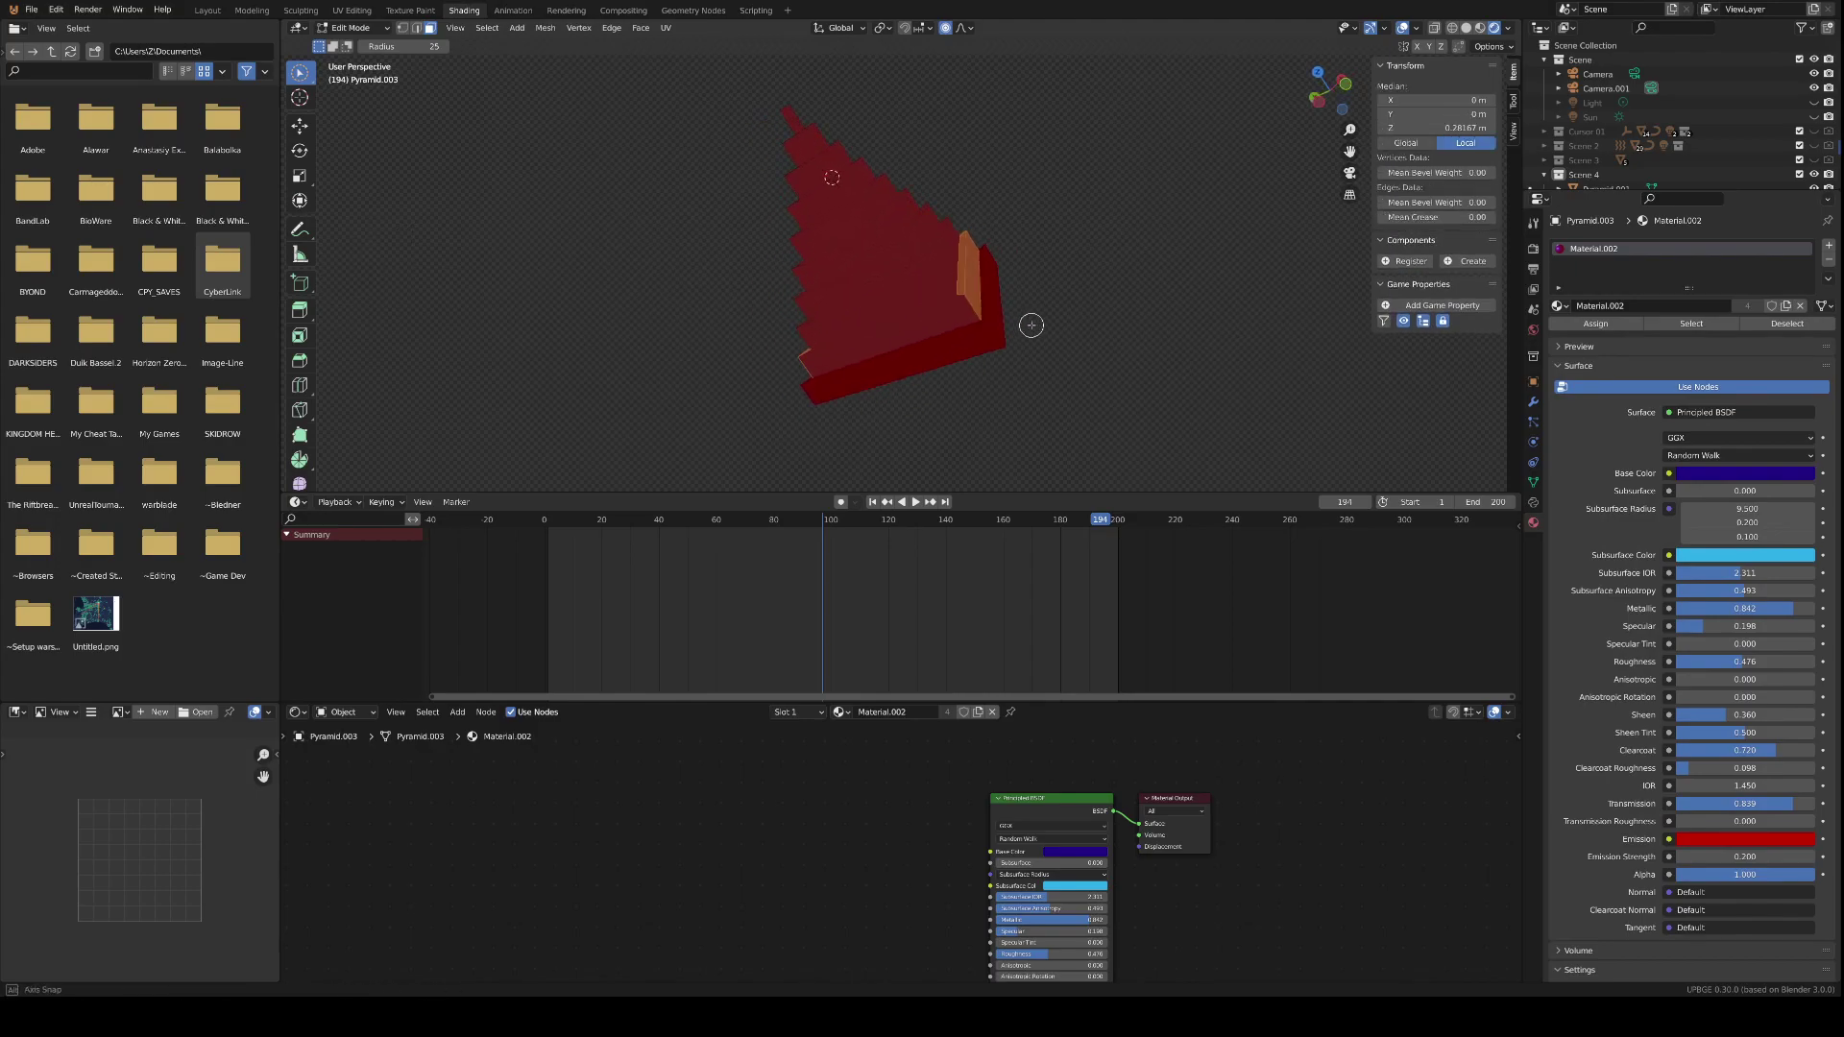
alt+shift+click(946, 314)
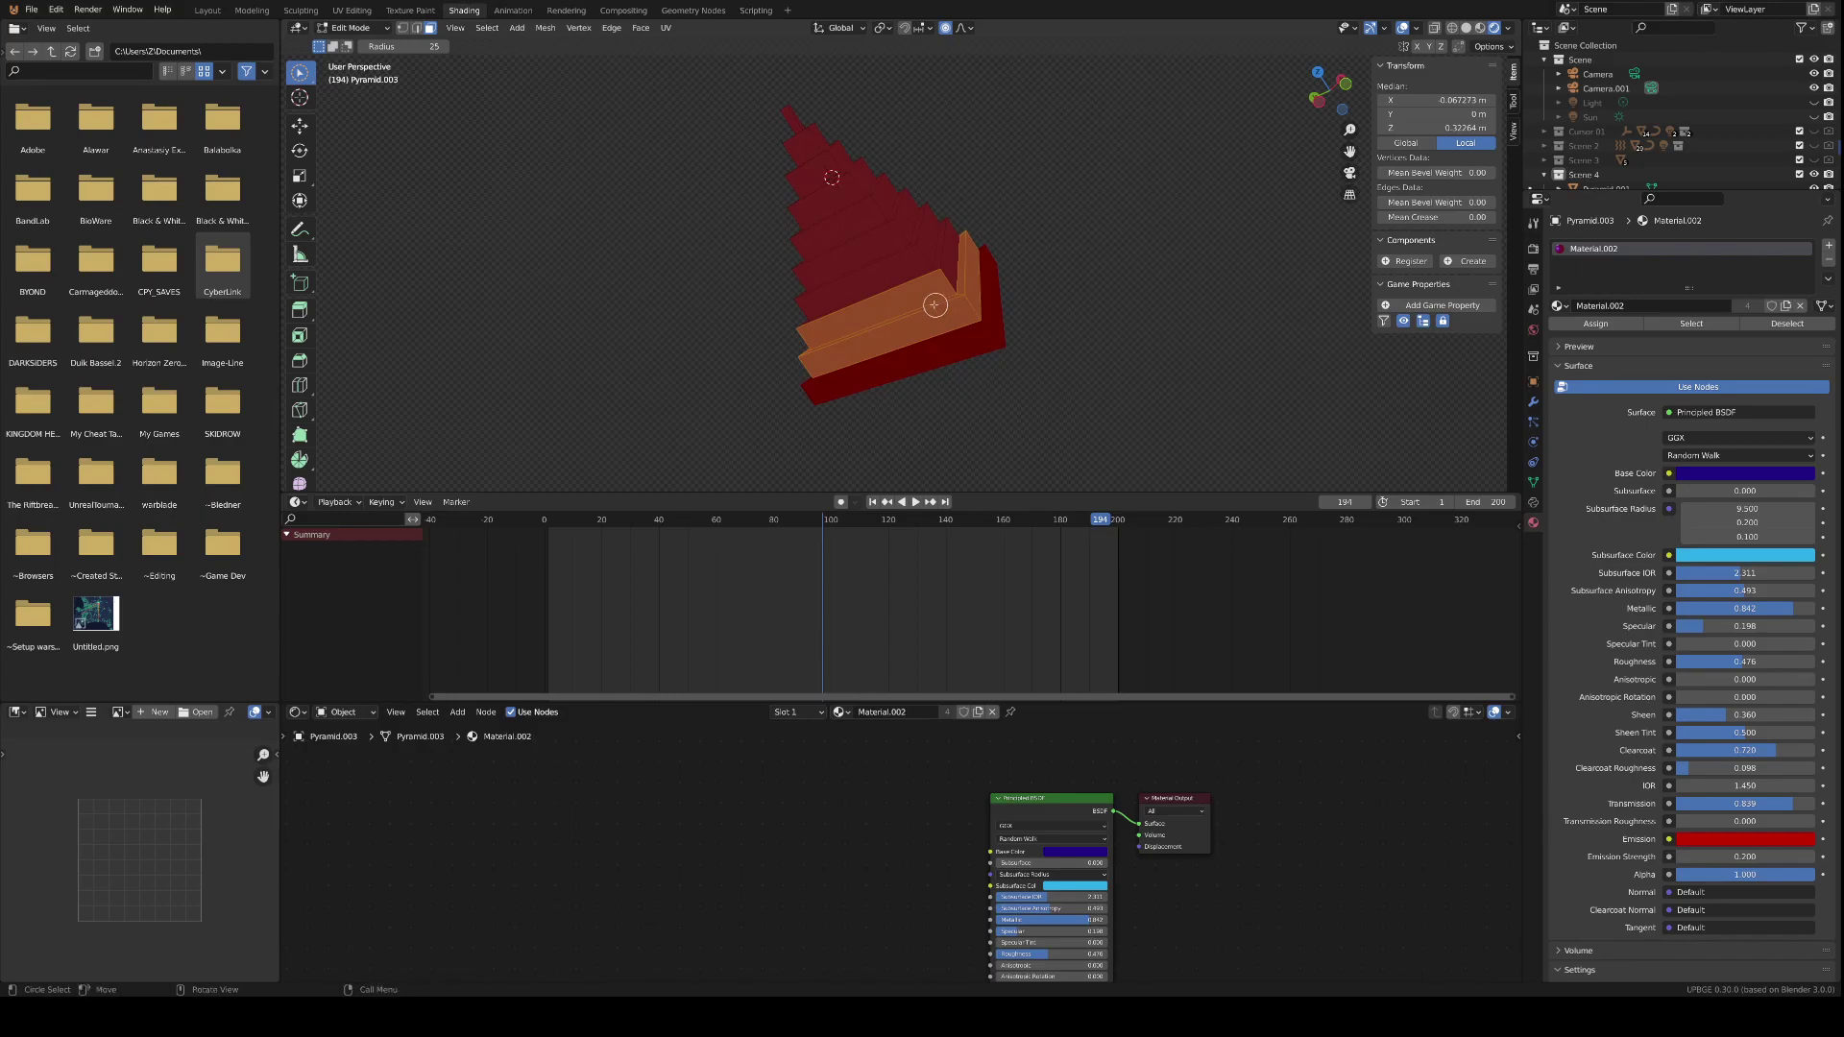
key(x)
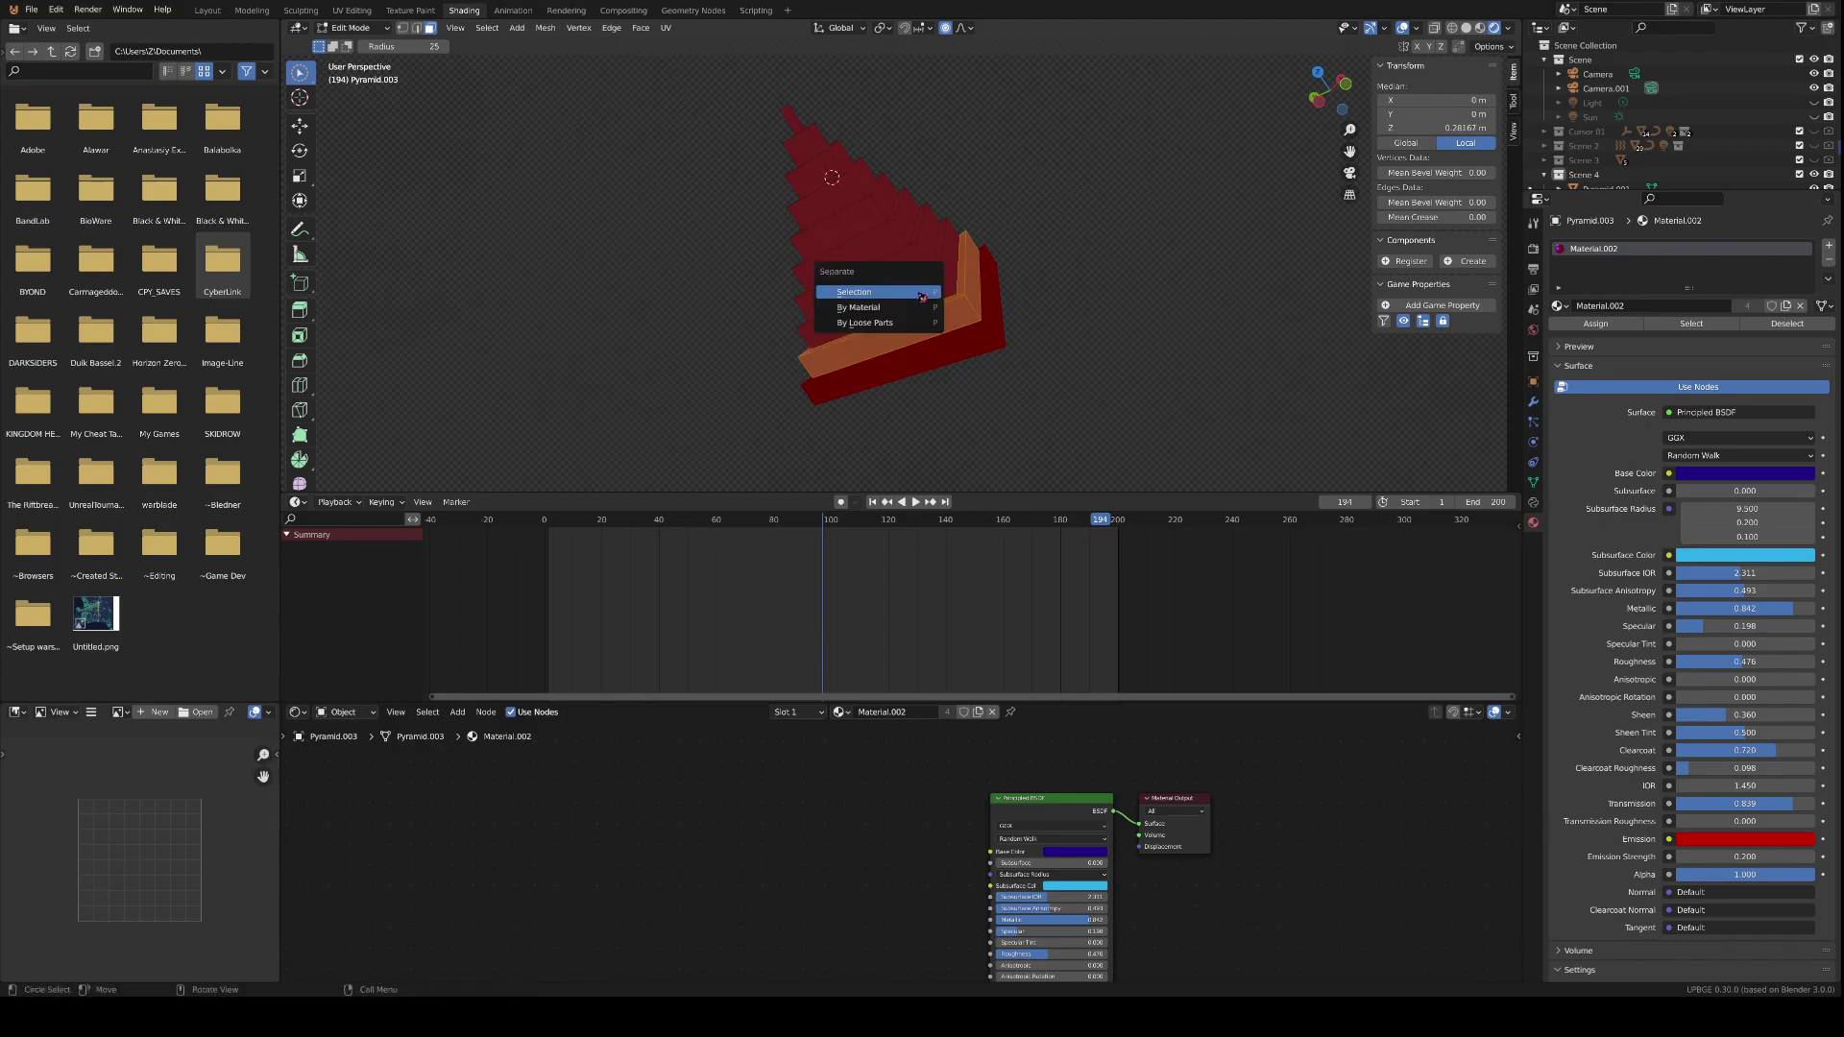
click(916, 291)
- Reselect the pyramid in Edit Mode and pick the next bottom band of faces
key(Tab)
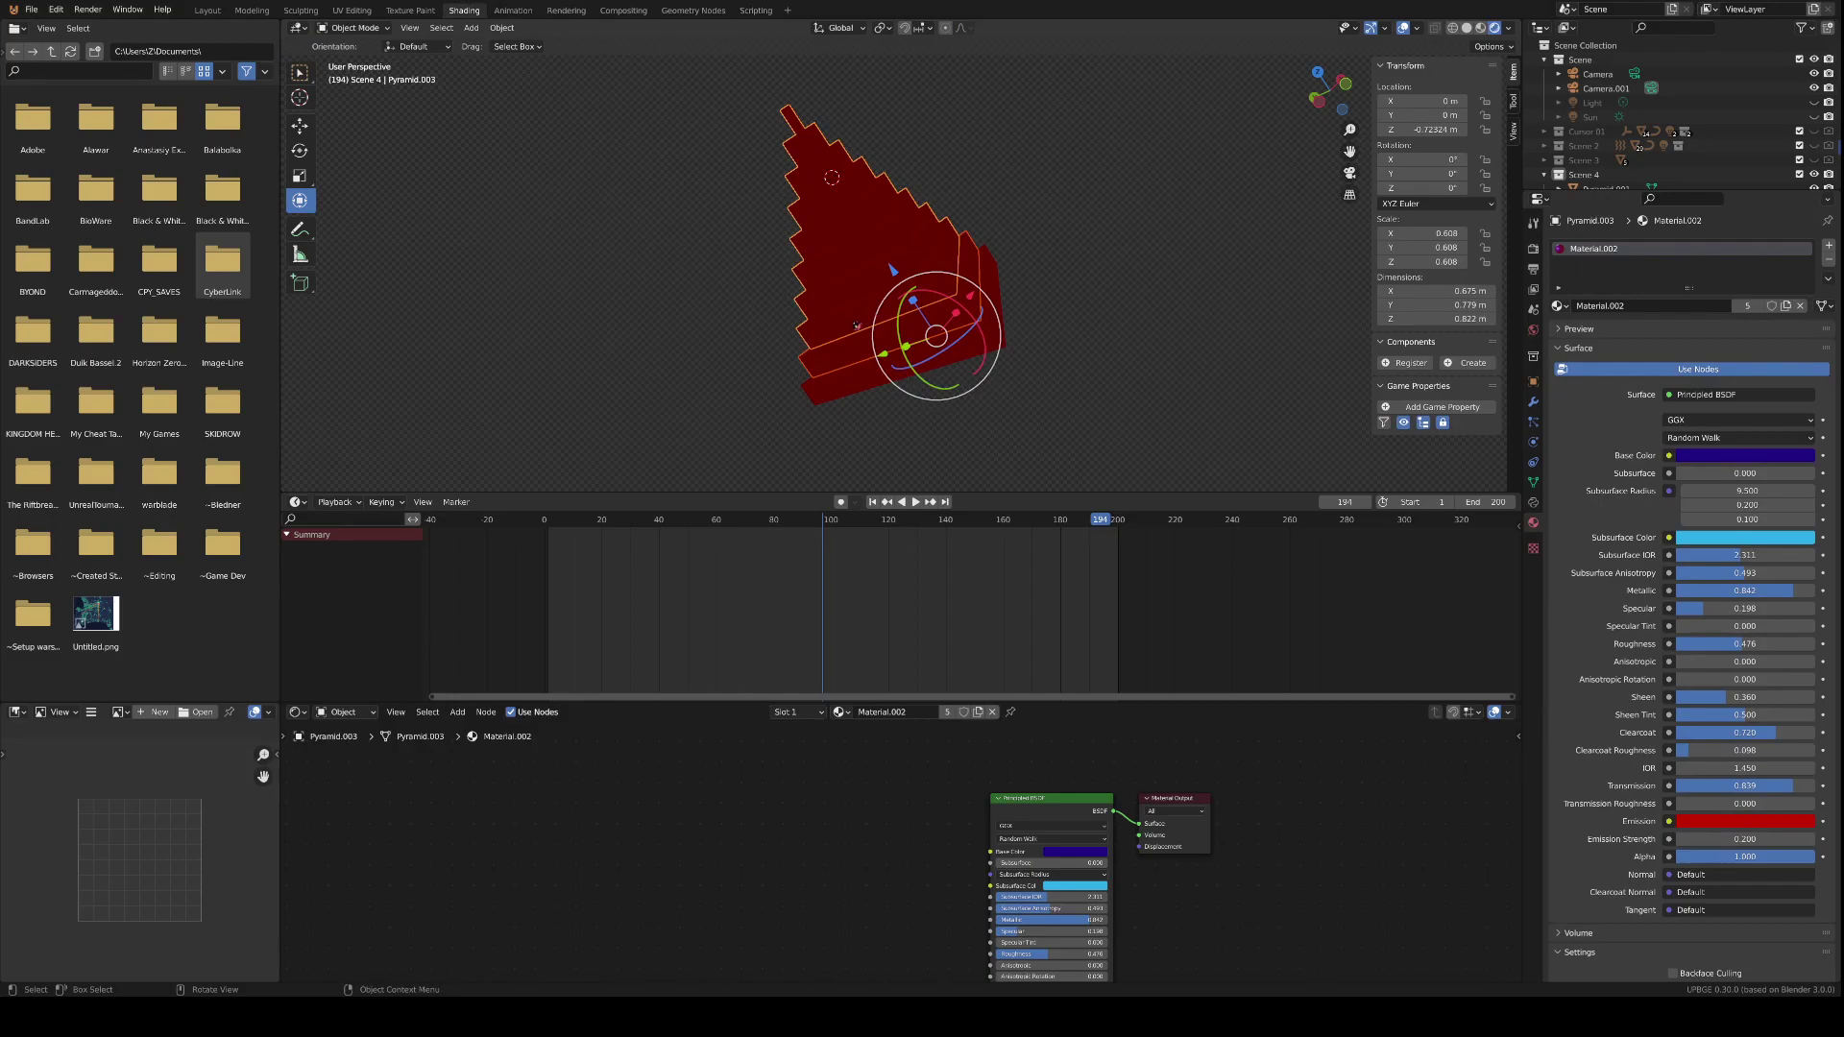
click(1074, 177)
click(888, 260)
key(Tab)
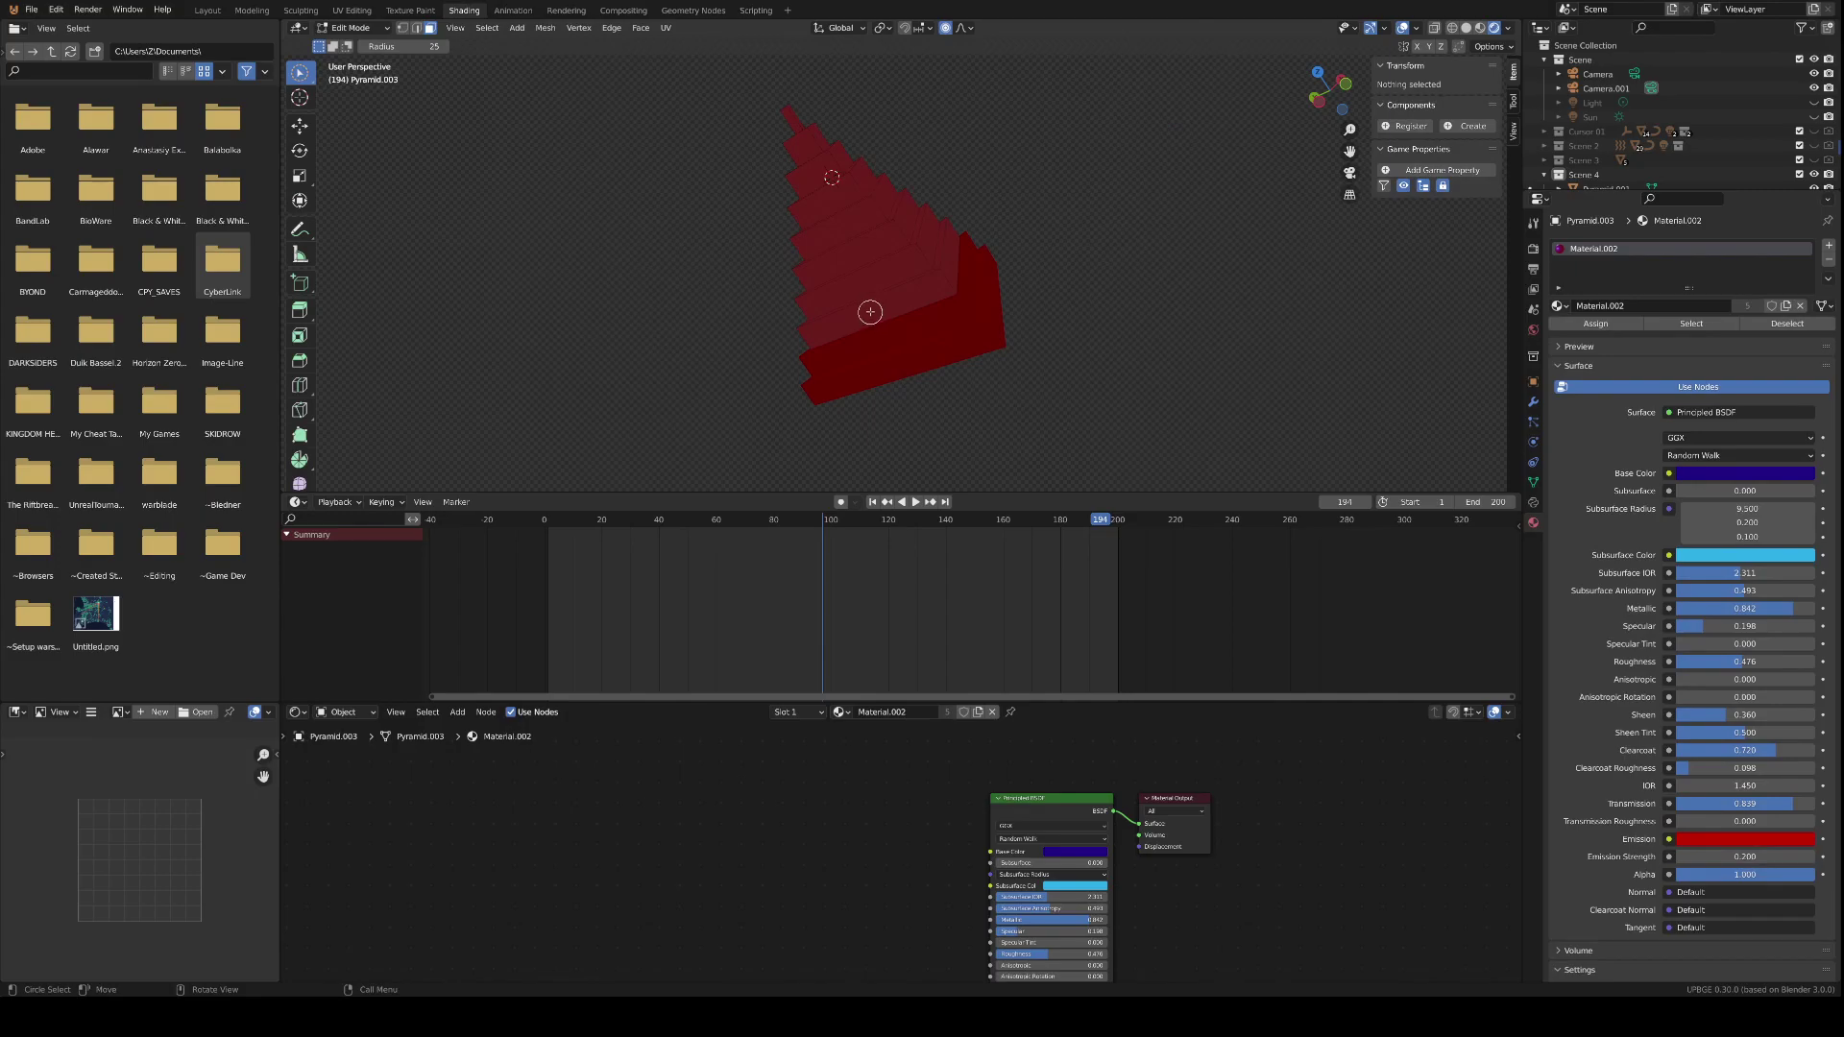
click(870, 312)
middle_drag(870, 312, 909, 289)
- Add the right-edge band and separate the L-shaped strip into Pyramid.004
click(911, 262)
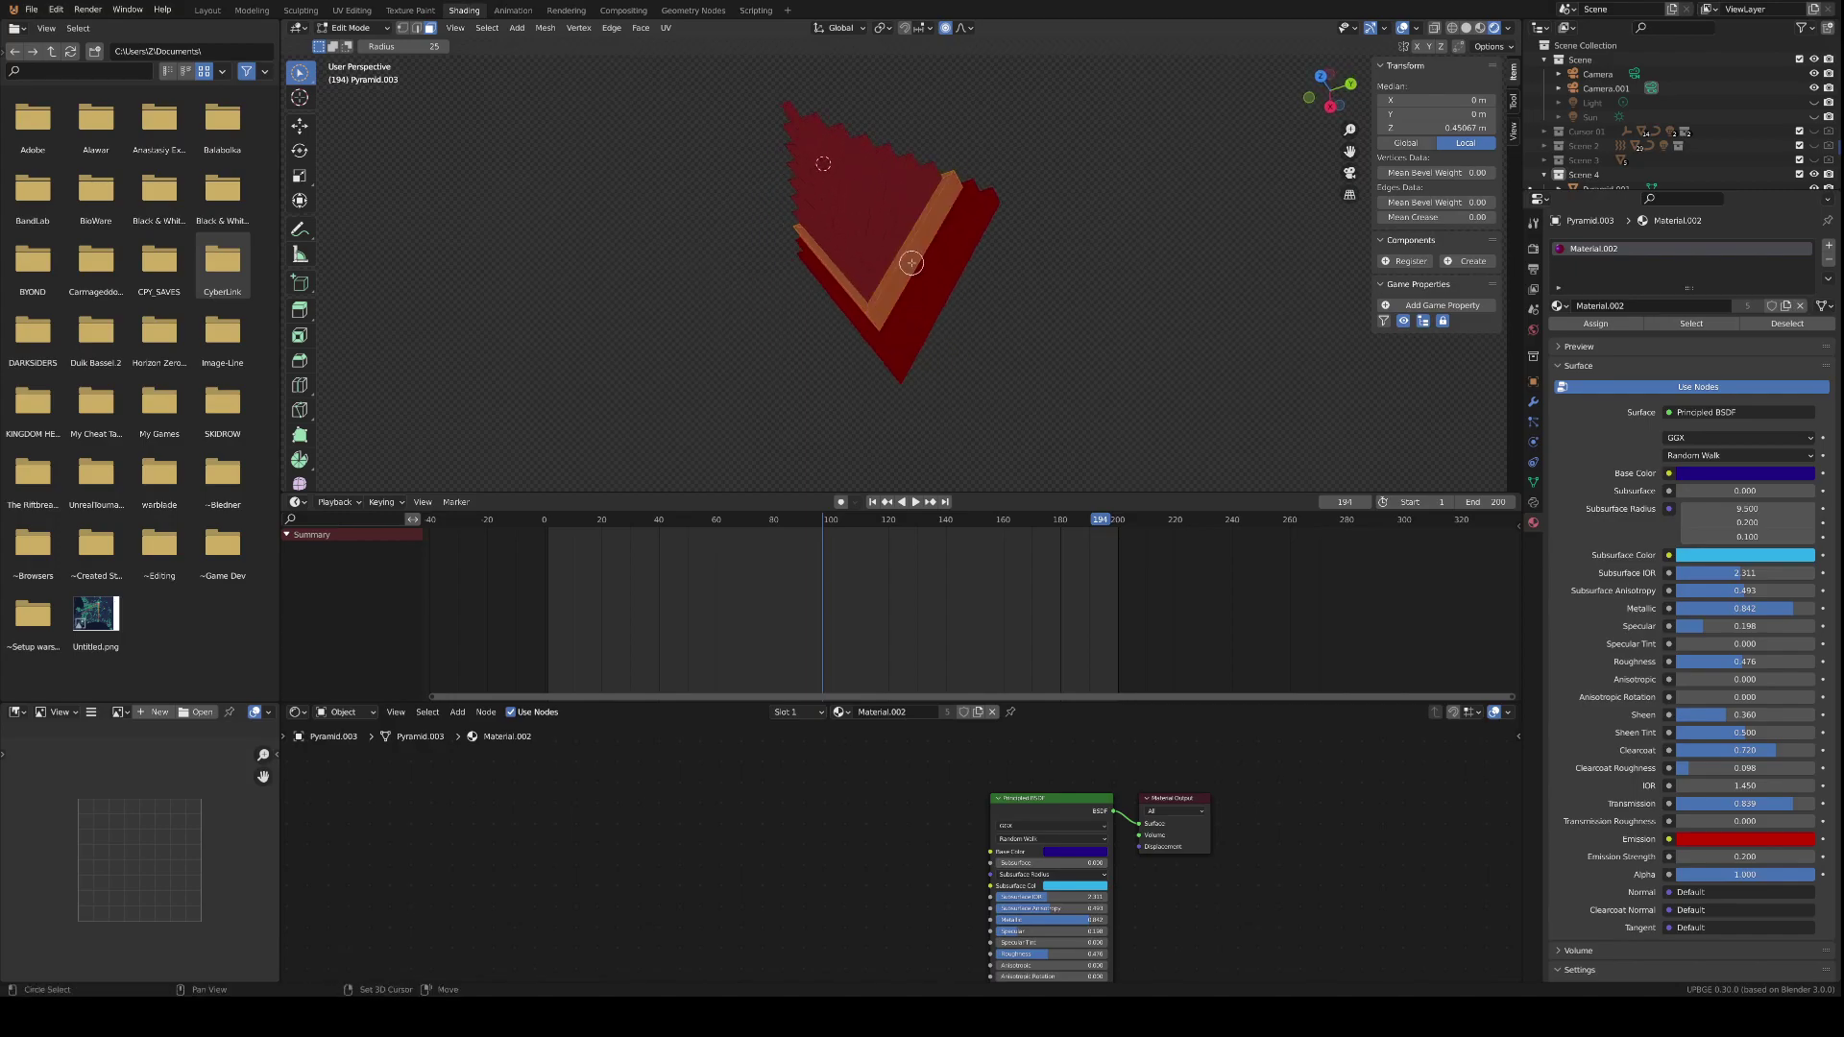
key(p)
click(914, 264)
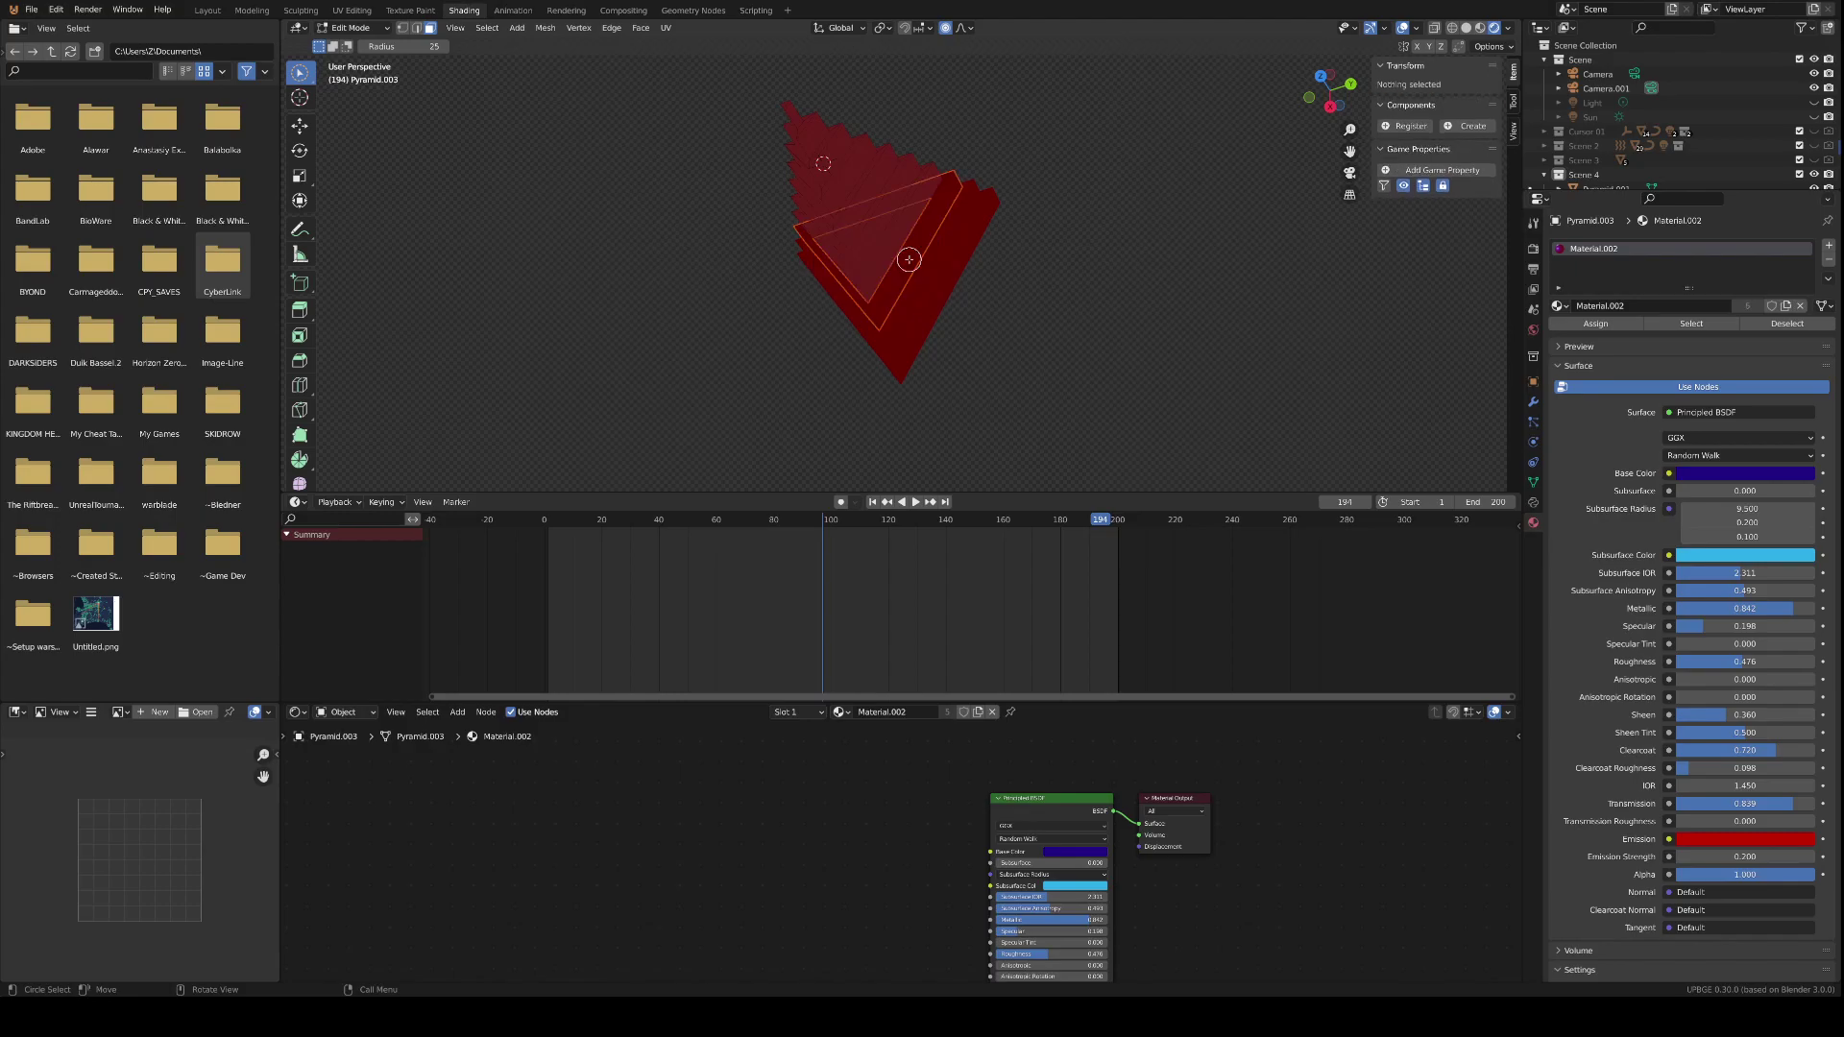
key(Tab)
click(876, 210)
key(Tab)
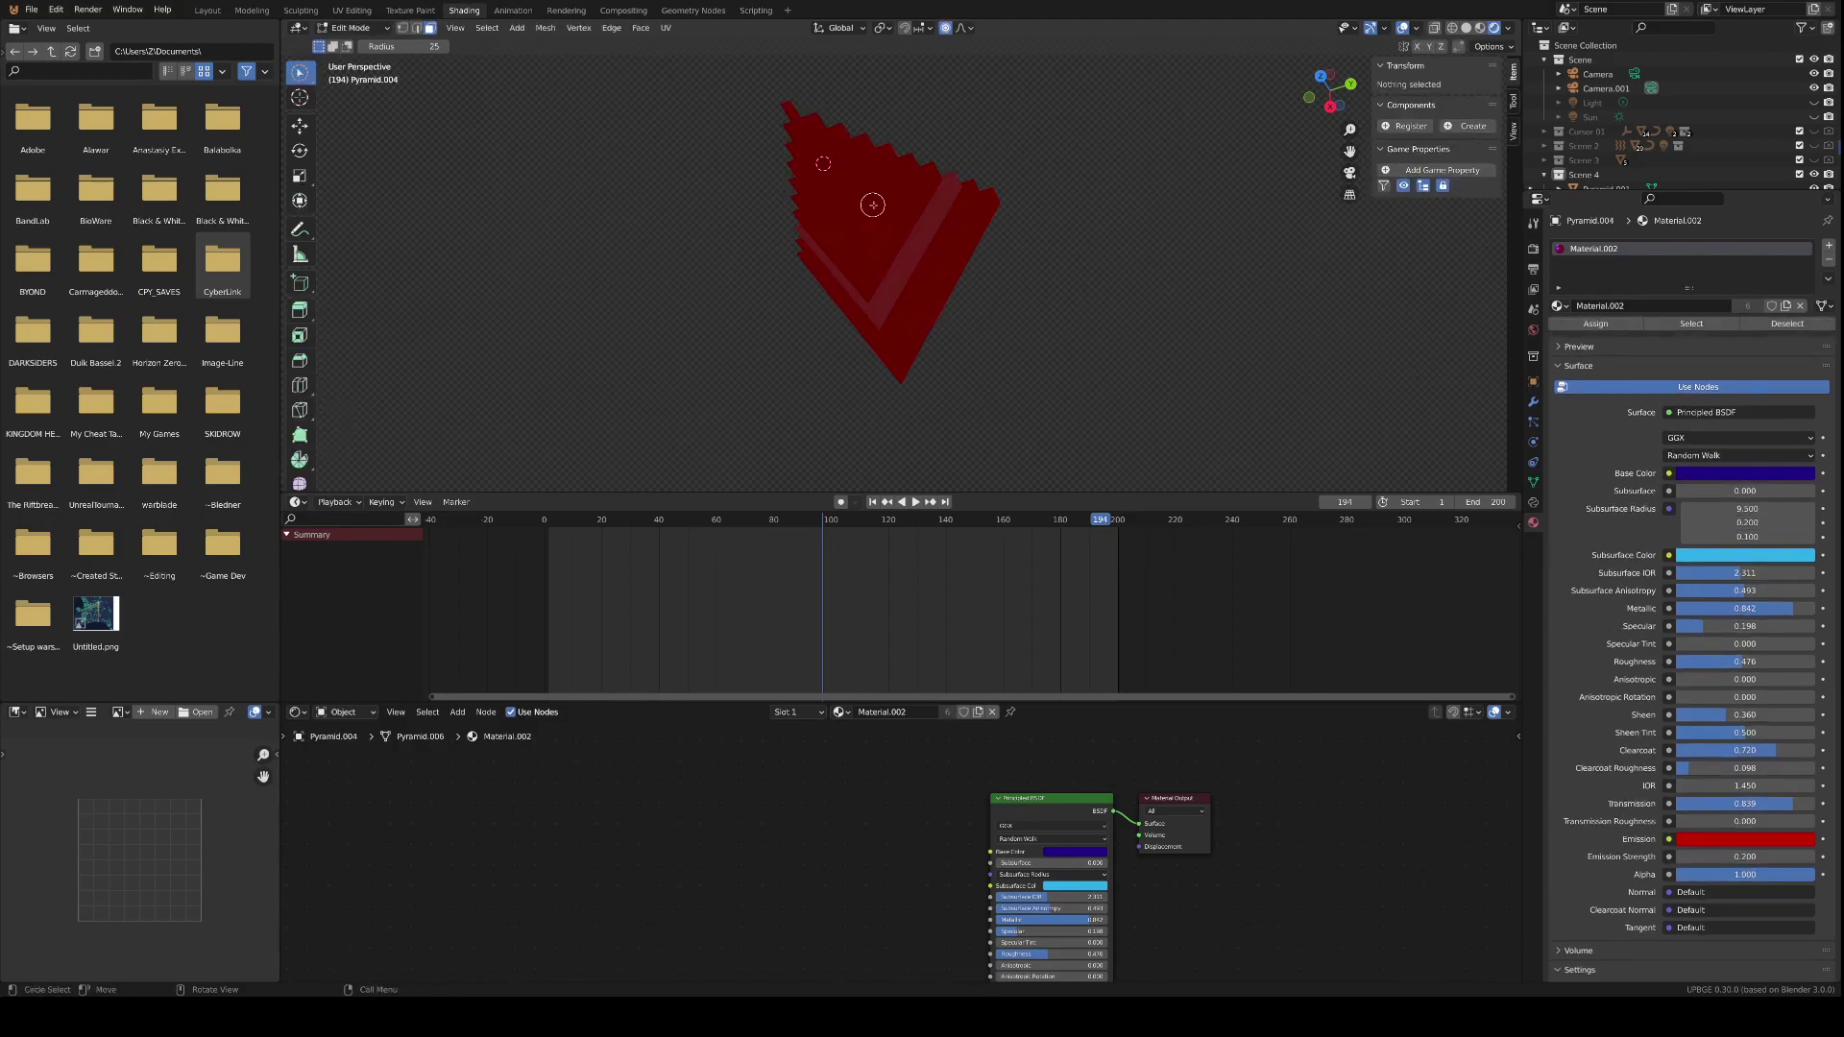
key(Tab)
- Reselect the remaining Pyramid.003 and return to editing its faces
click(922, 146)
click(872, 204)
key(Tab)
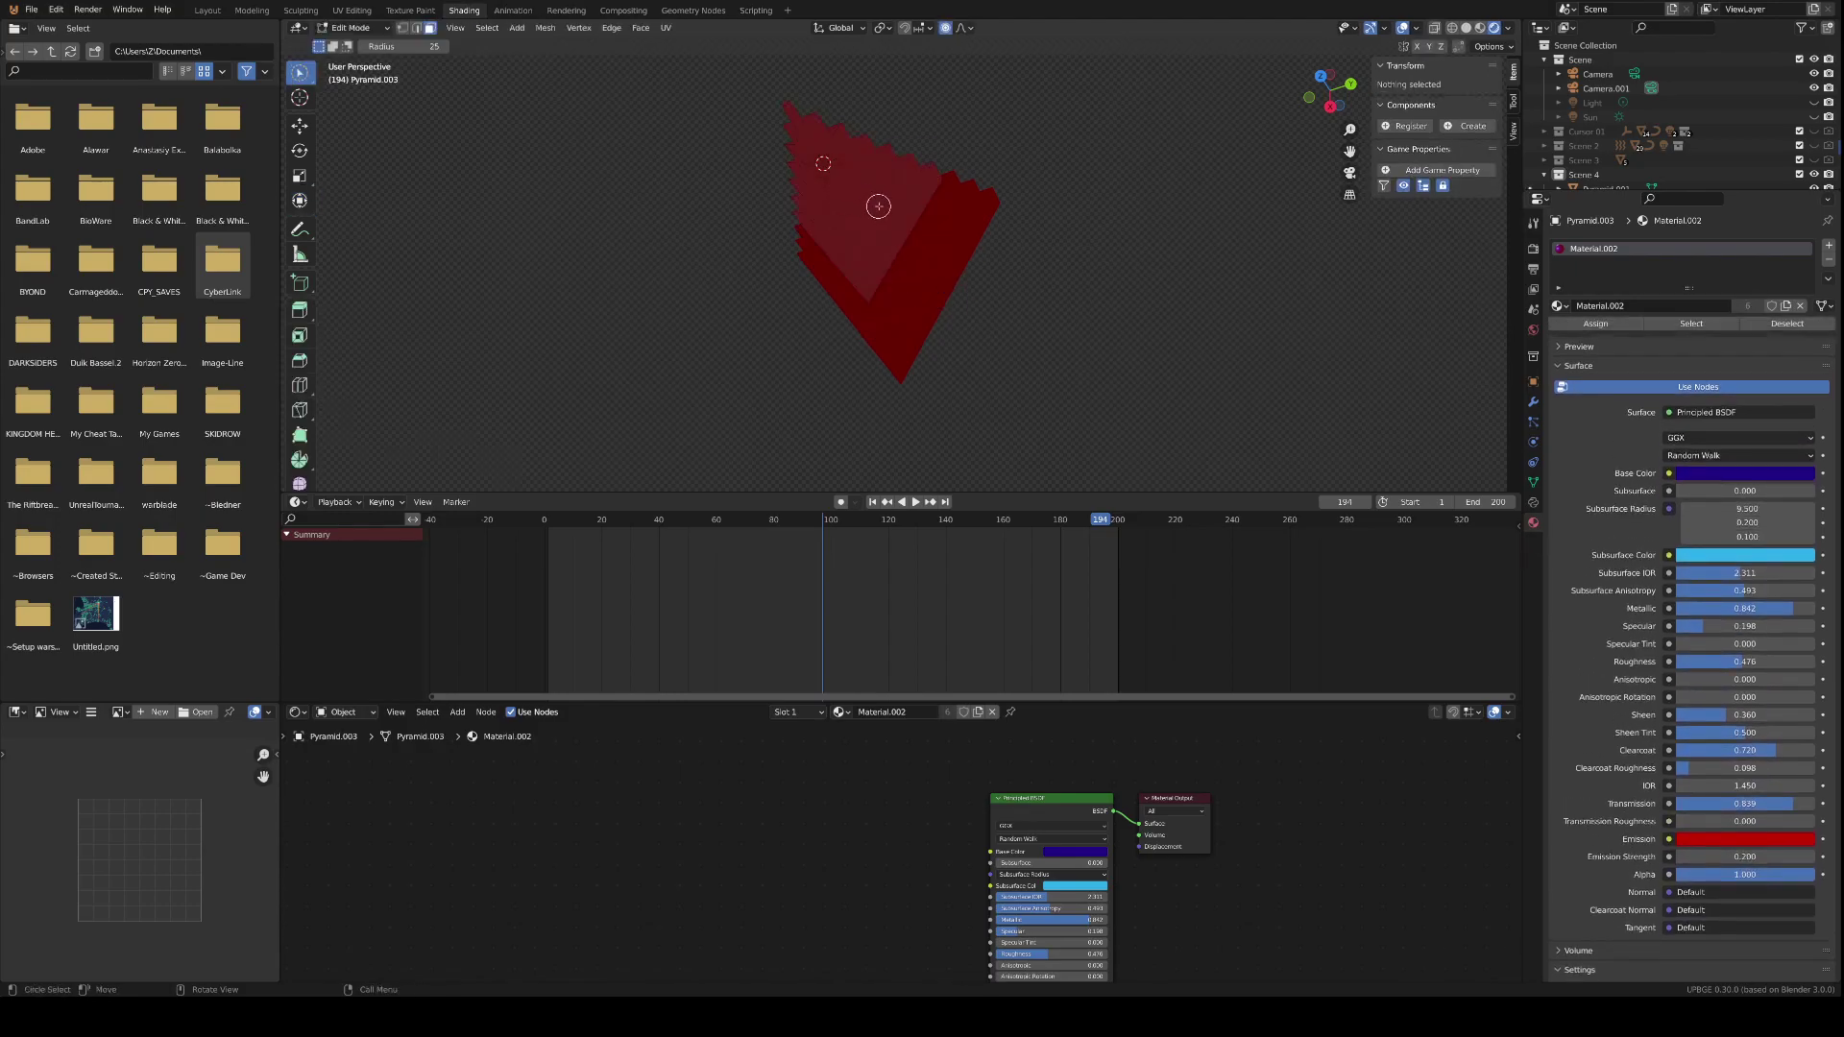
scroll(886, 222, up, 4)
mouse_move(885, 230)
middle_down()
mouse_move(753, 272)
mouse_move(782, 281)
middle_up()
click(860, 216)
- Loop-select the next stair strip and separate it into a new object
alt+click(787, 290)
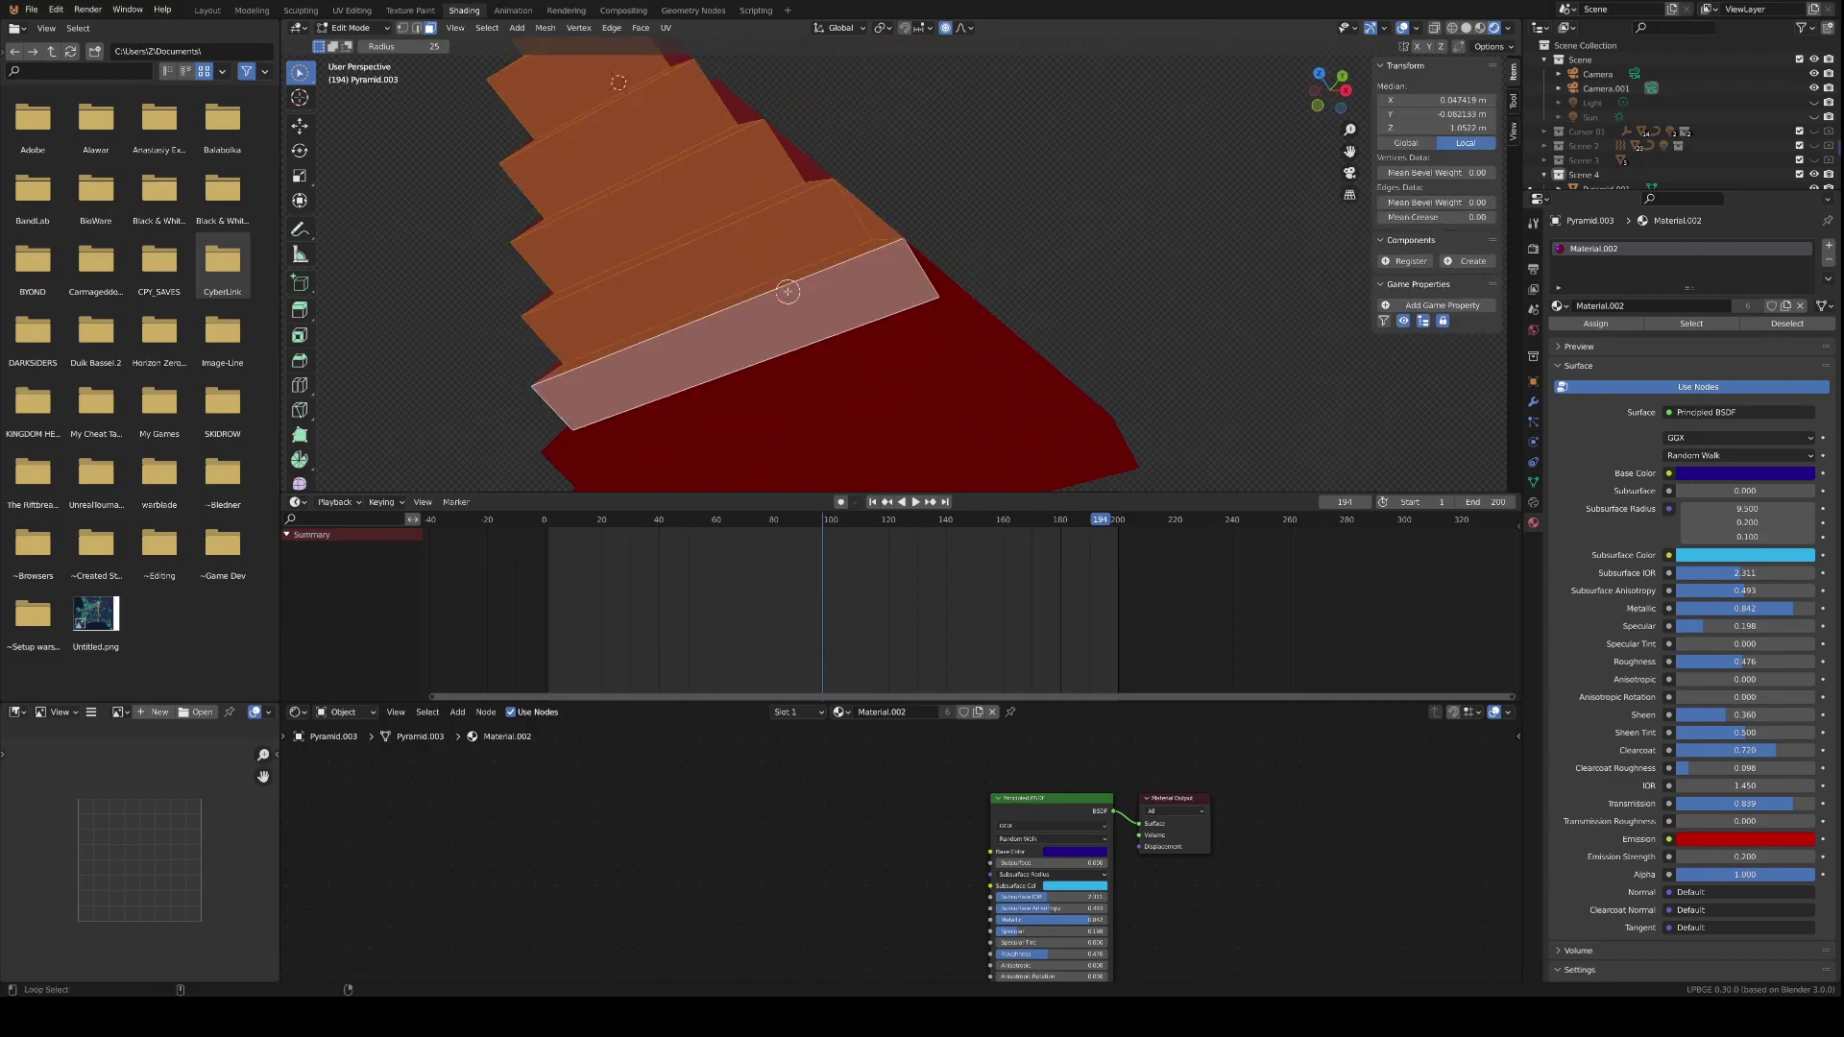
alt+shift+click(779, 289)
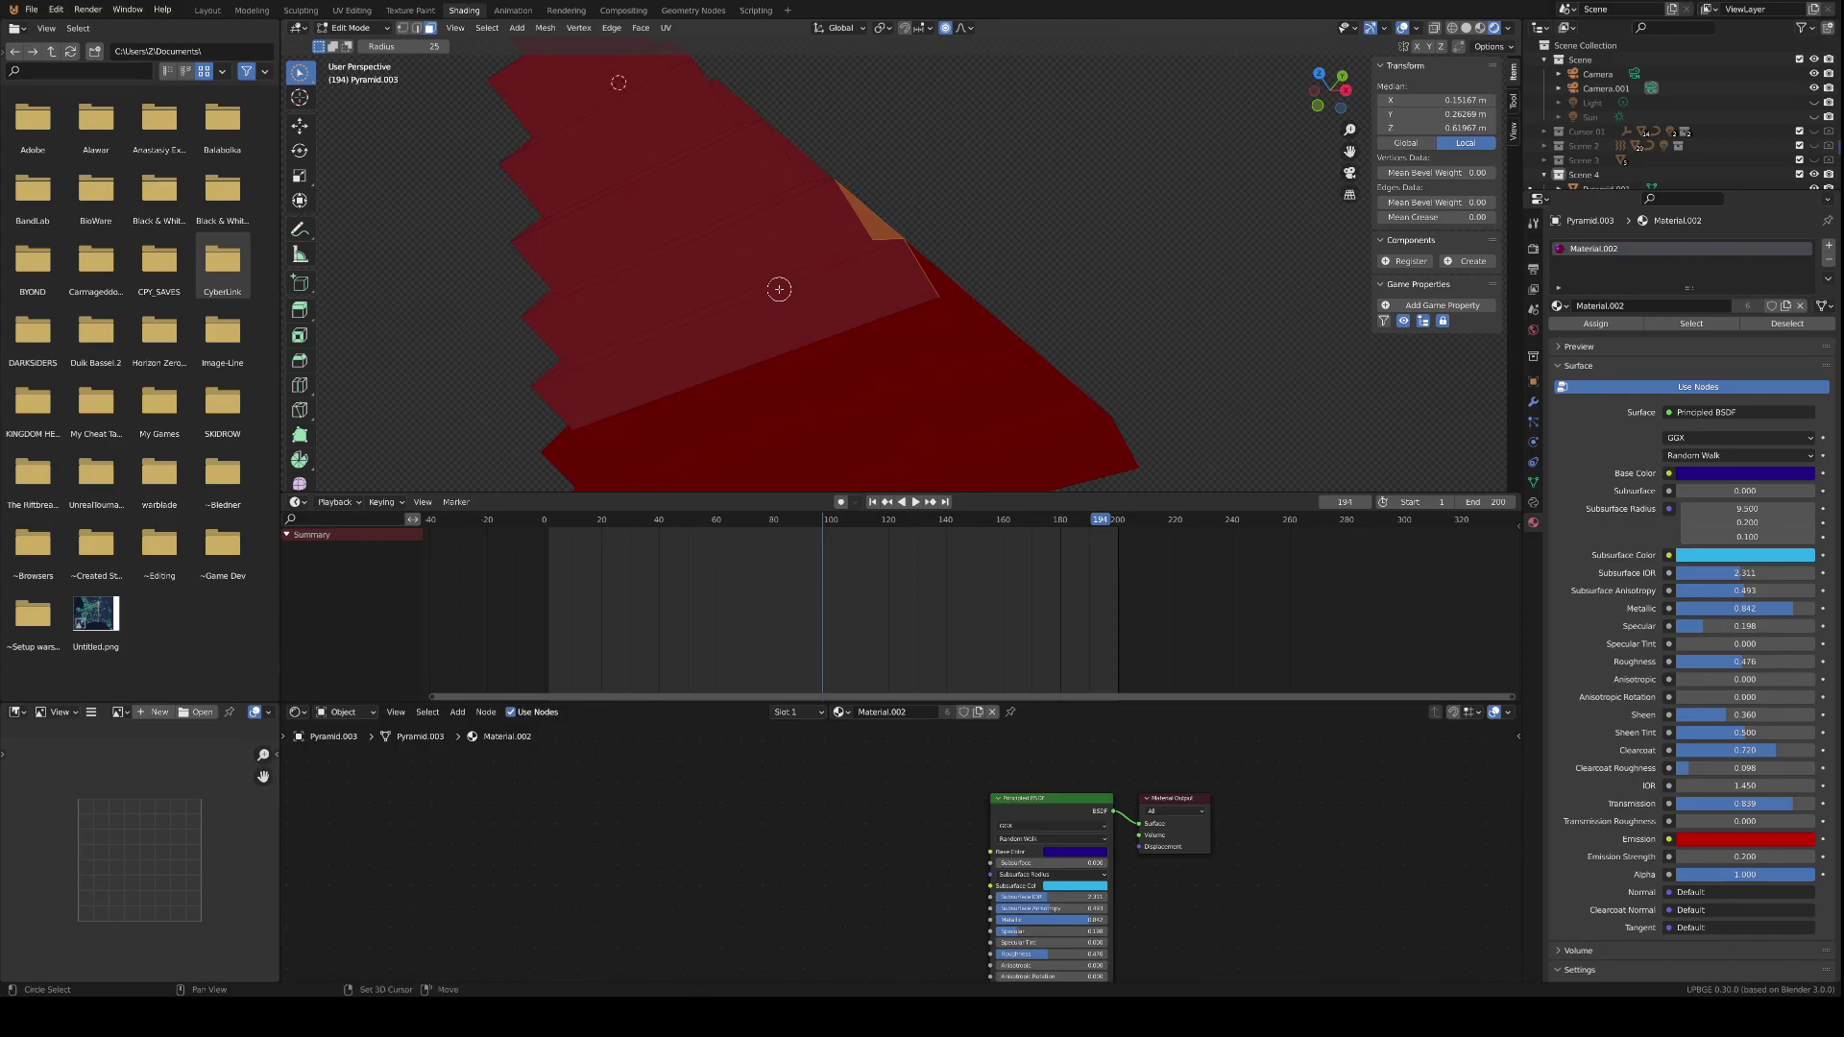
alt+click(782, 296)
middle_drag(688, 342, 977, 325)
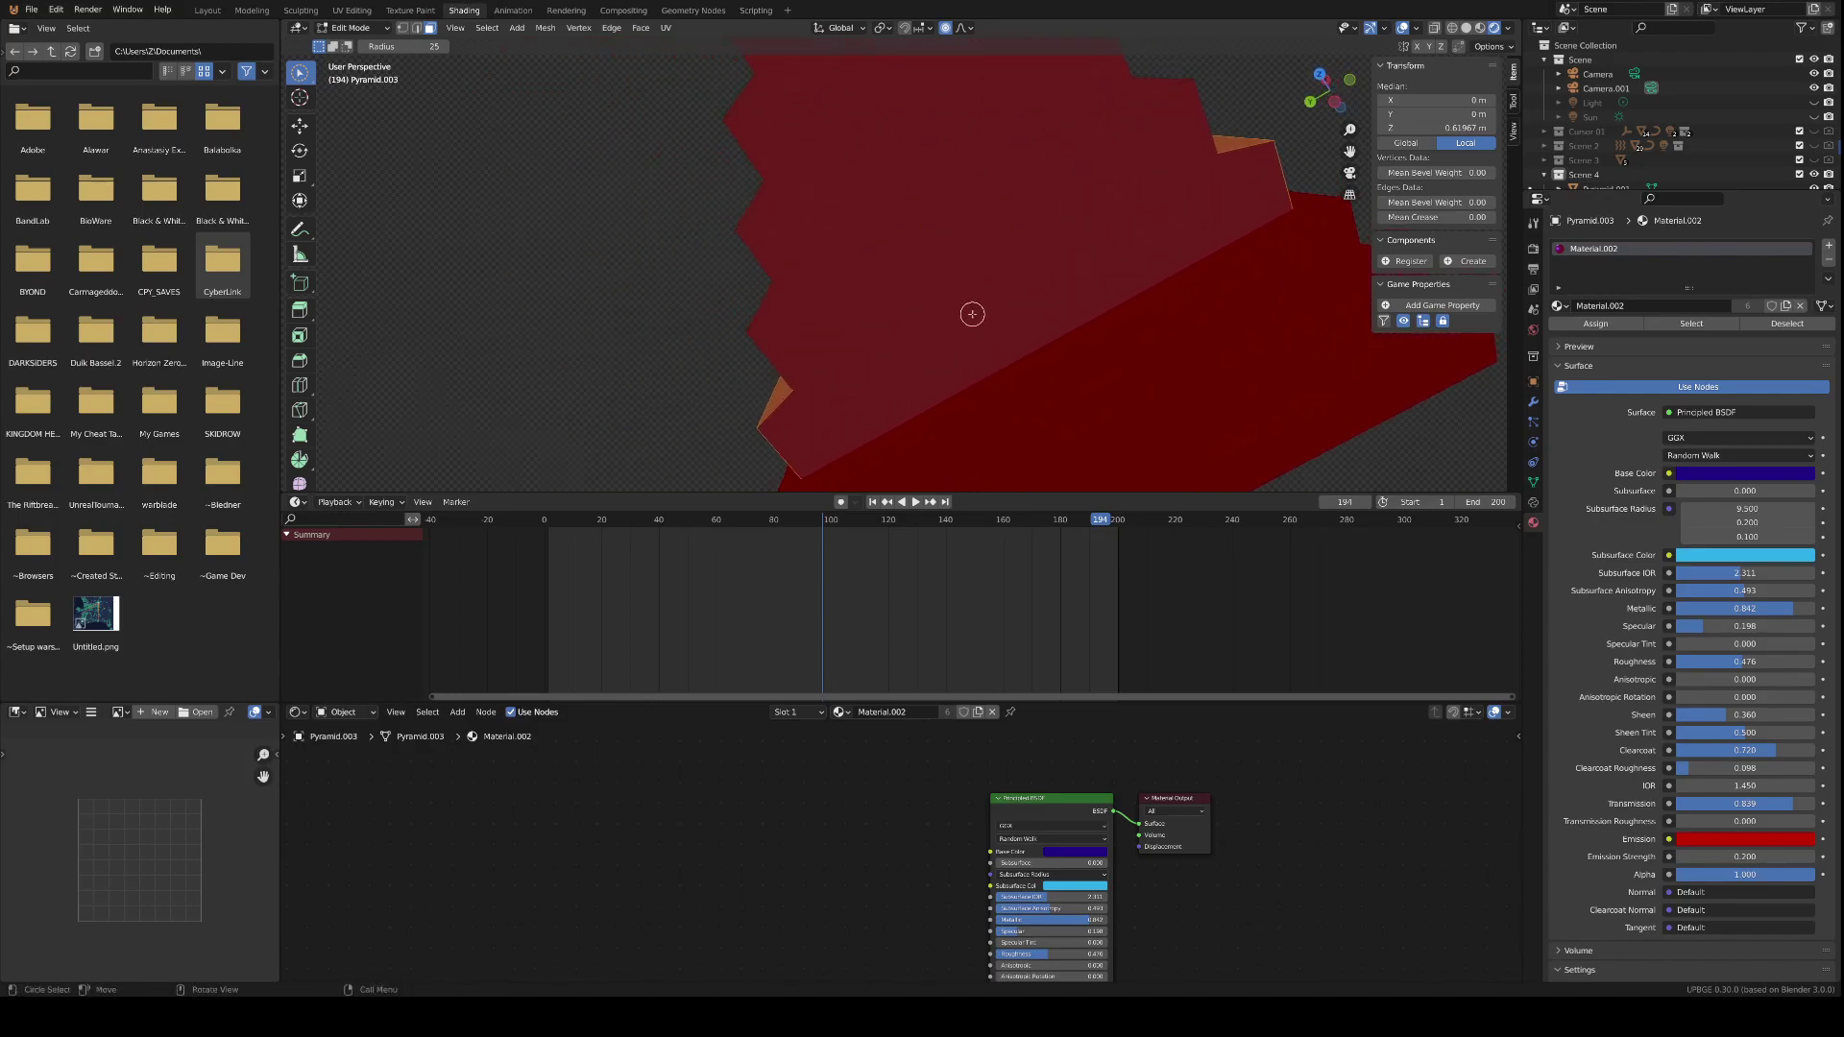
alt+shift+click(970, 313)
key(p)
click(973, 314)
- Back in Pyramid.003's Edit Mode, select the faces of the next stair strip
key(Tab)
click(845, 238)
key(Tab)
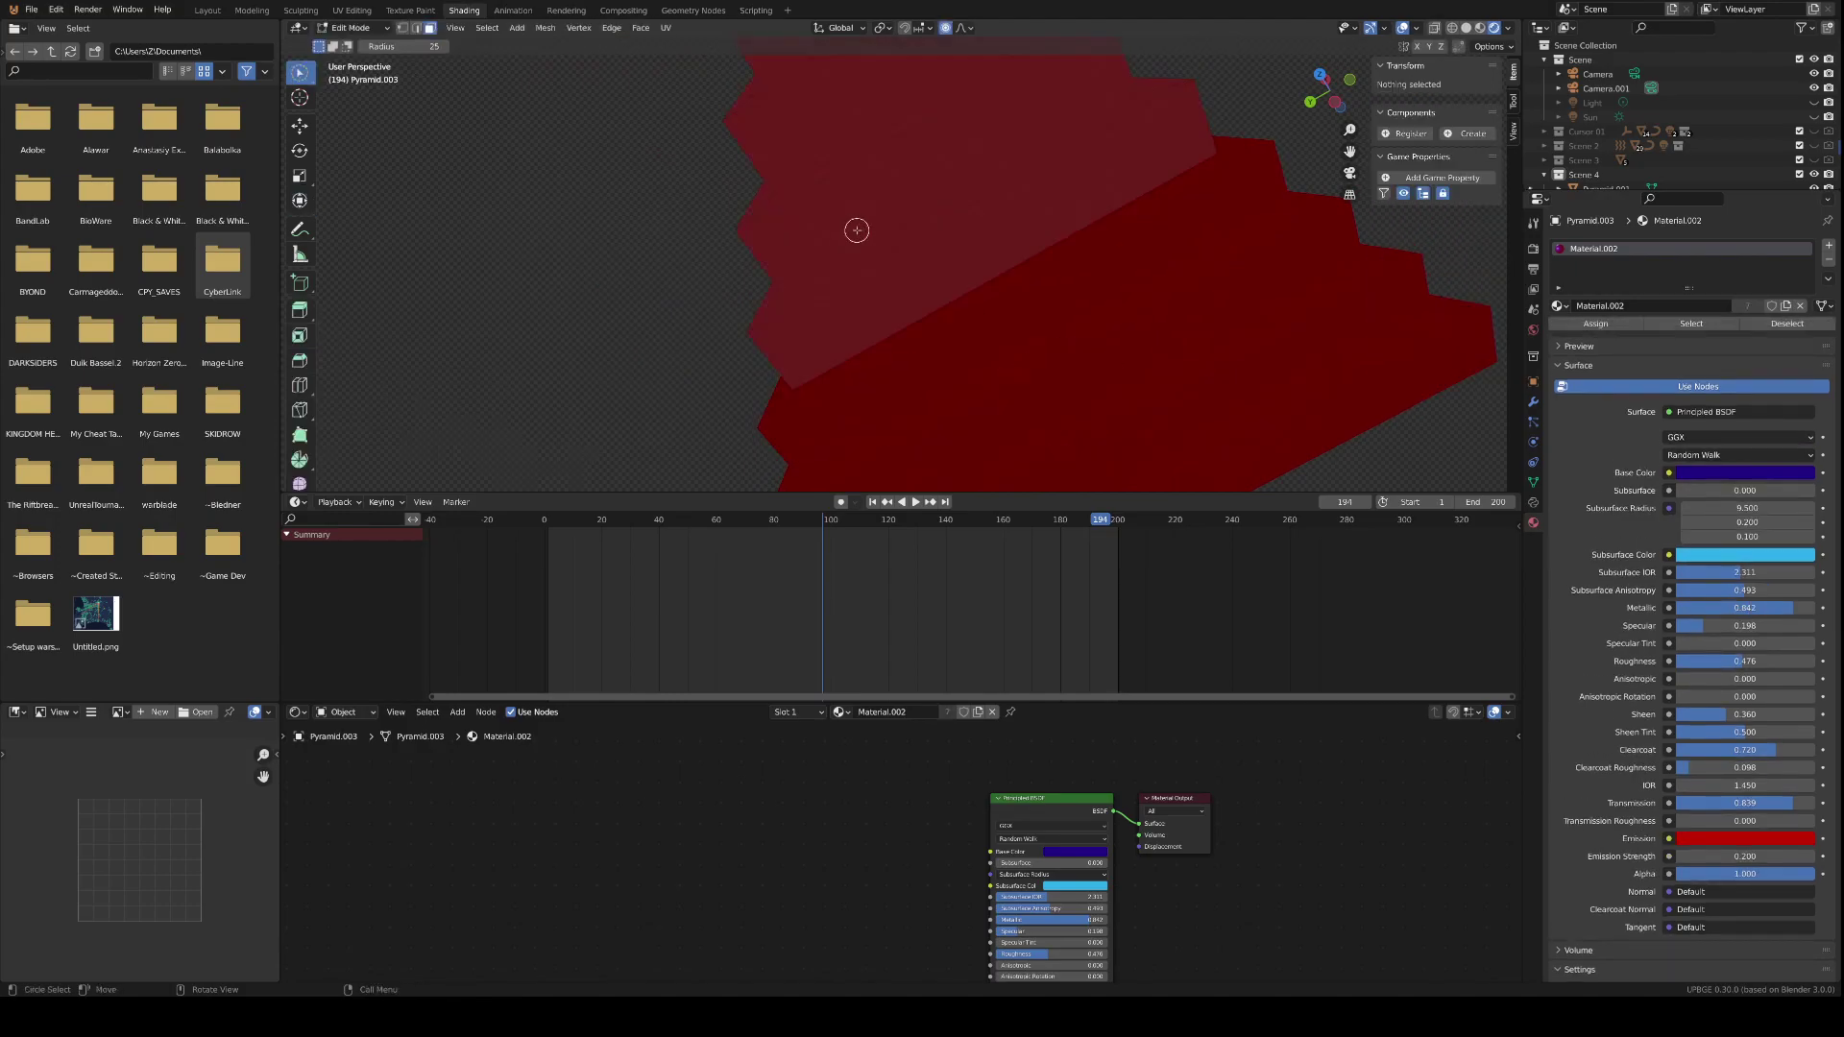
shift+click(866, 270)
middle_drag(866, 270, 880, 257)
middle_drag(894, 417, 875, 233)
shift+click(792, 257)
shift+click(786, 254)
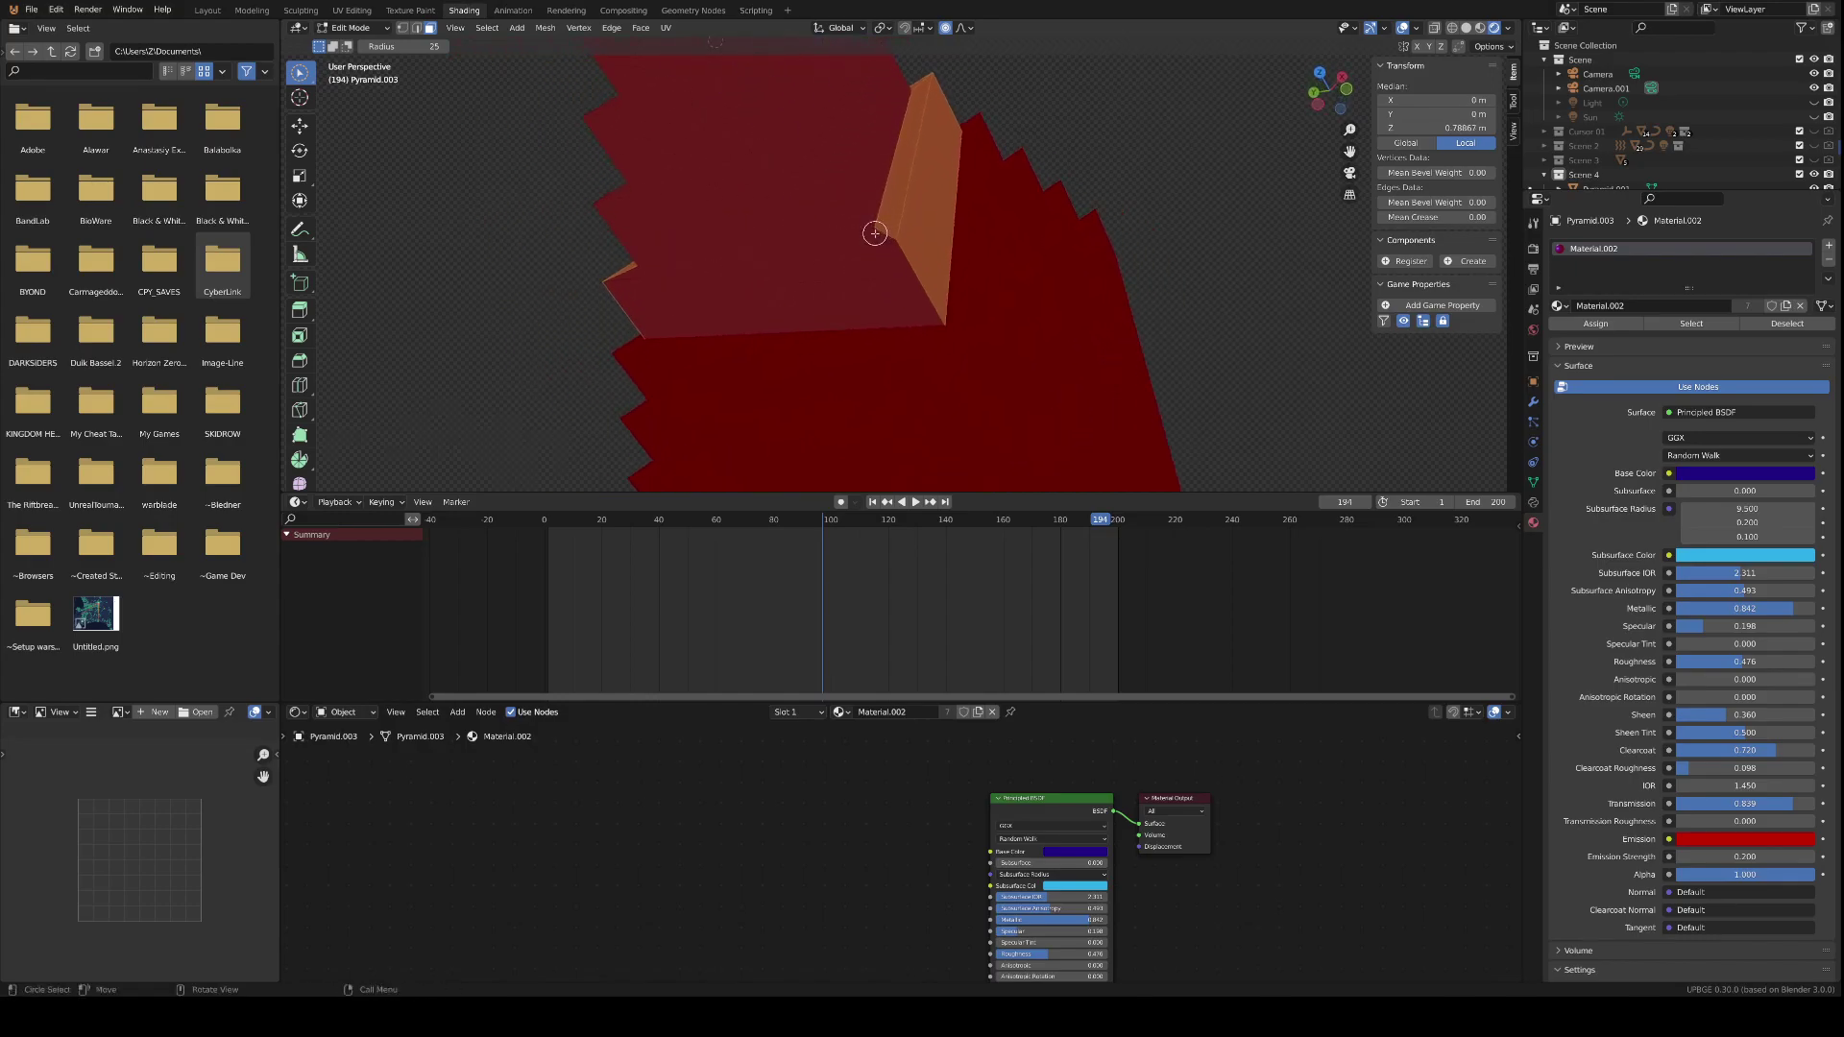
- Add the front strip faces and separate that strip into its own object
shift+click(843, 250)
key(p)
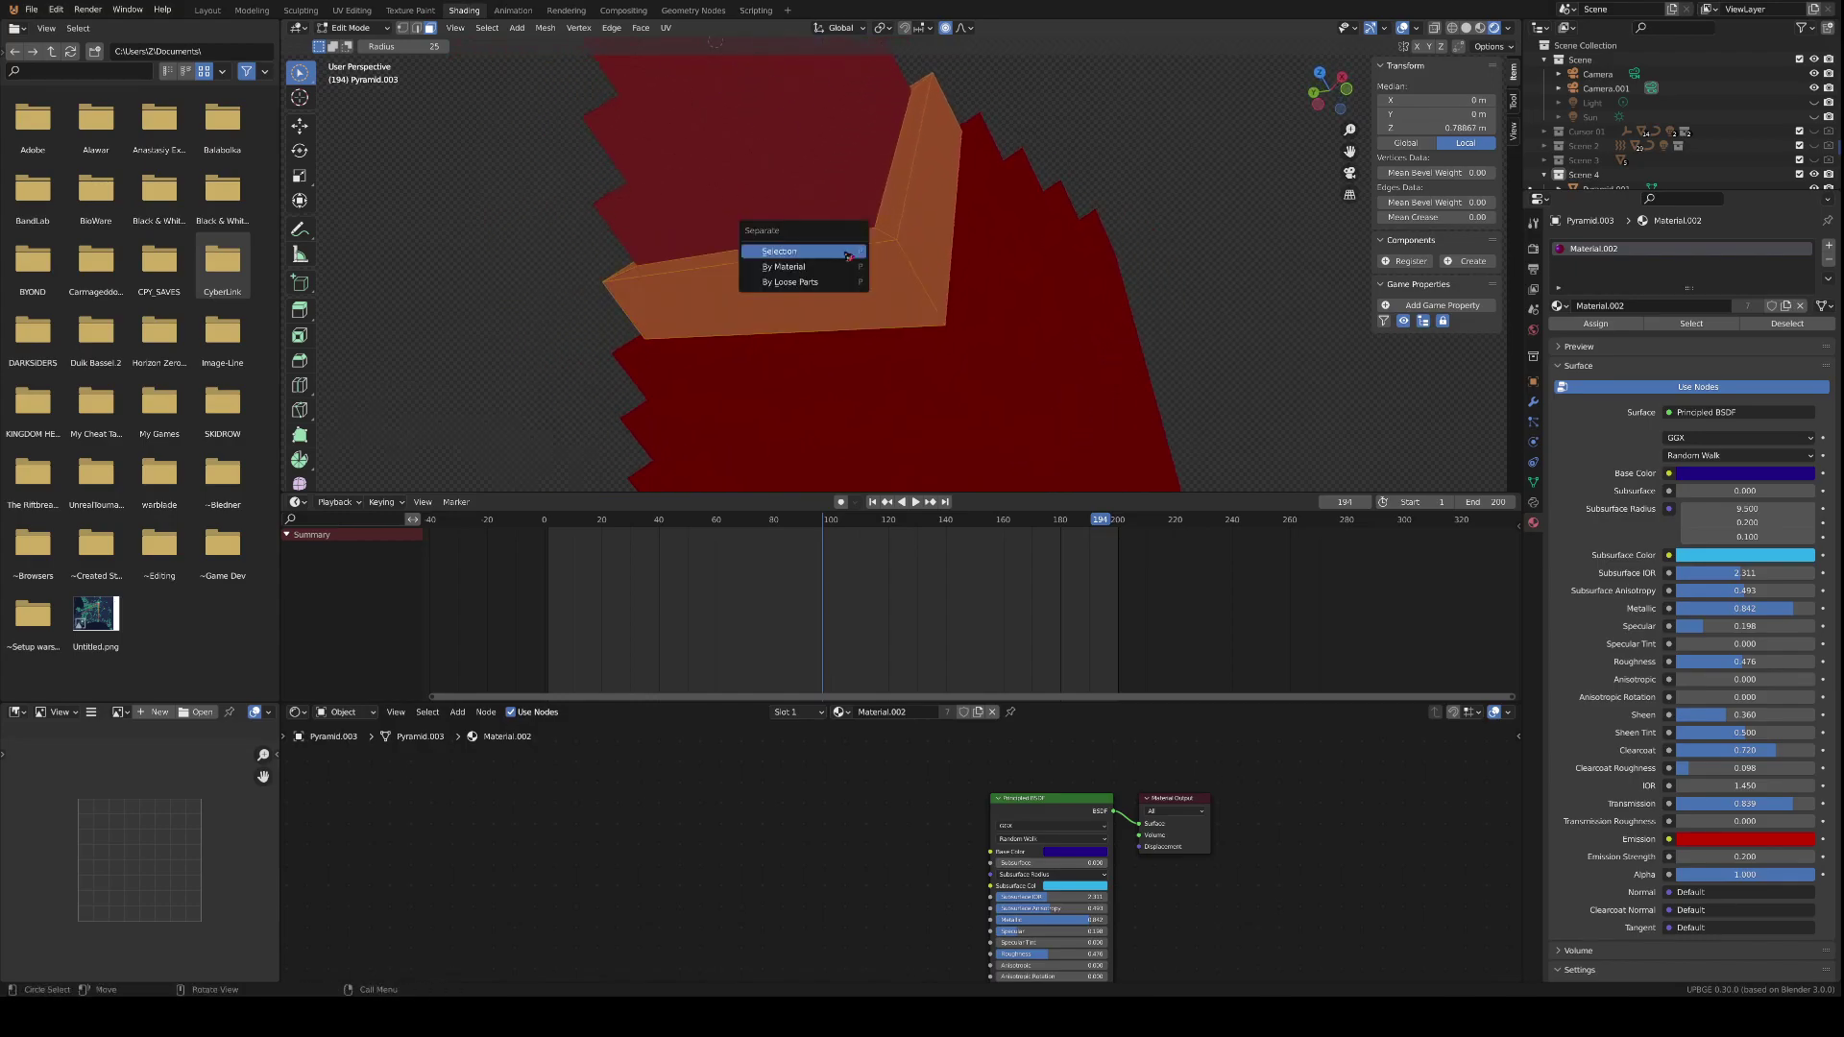
click(844, 252)
key(Tab)
key(Tab)
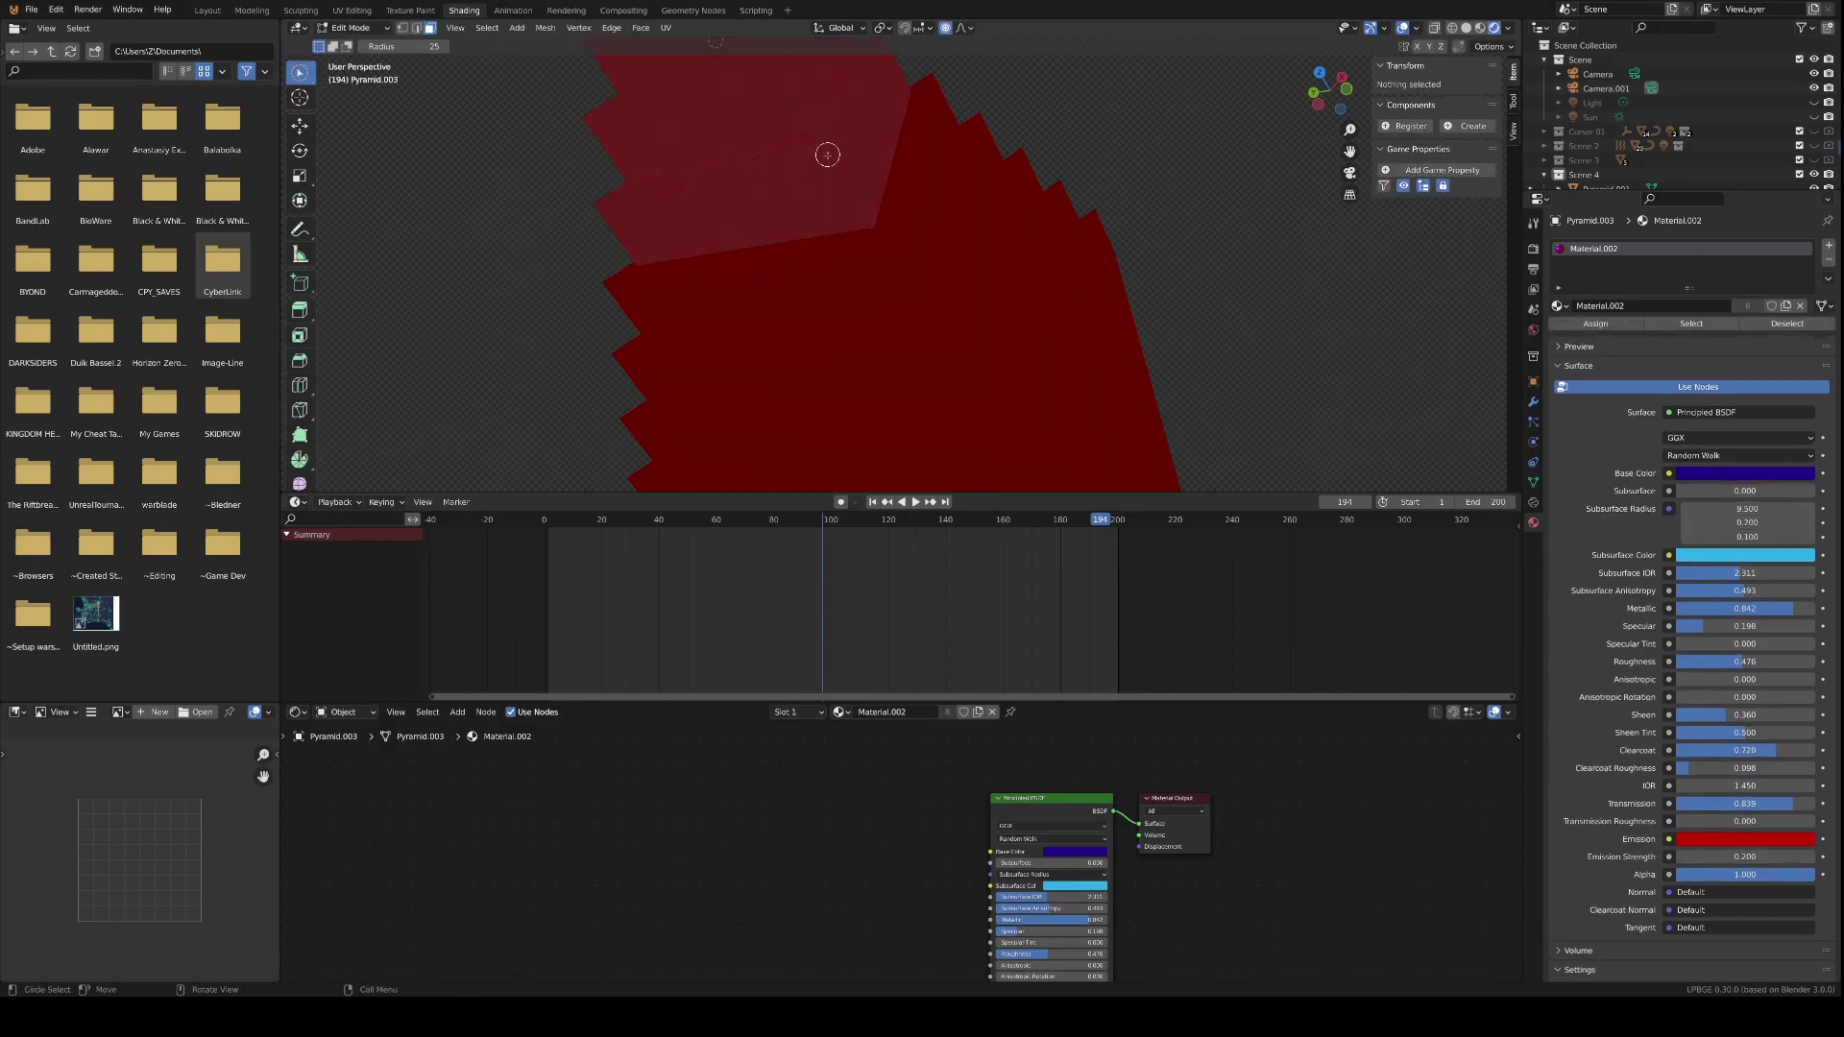
- Delete the next strip's top faces, then undo to restore them on Pyramid.003
shift+click(827, 142)
middle_drag(745, 173, 900, 193)
drag(898, 109, 898, 98)
key(x)
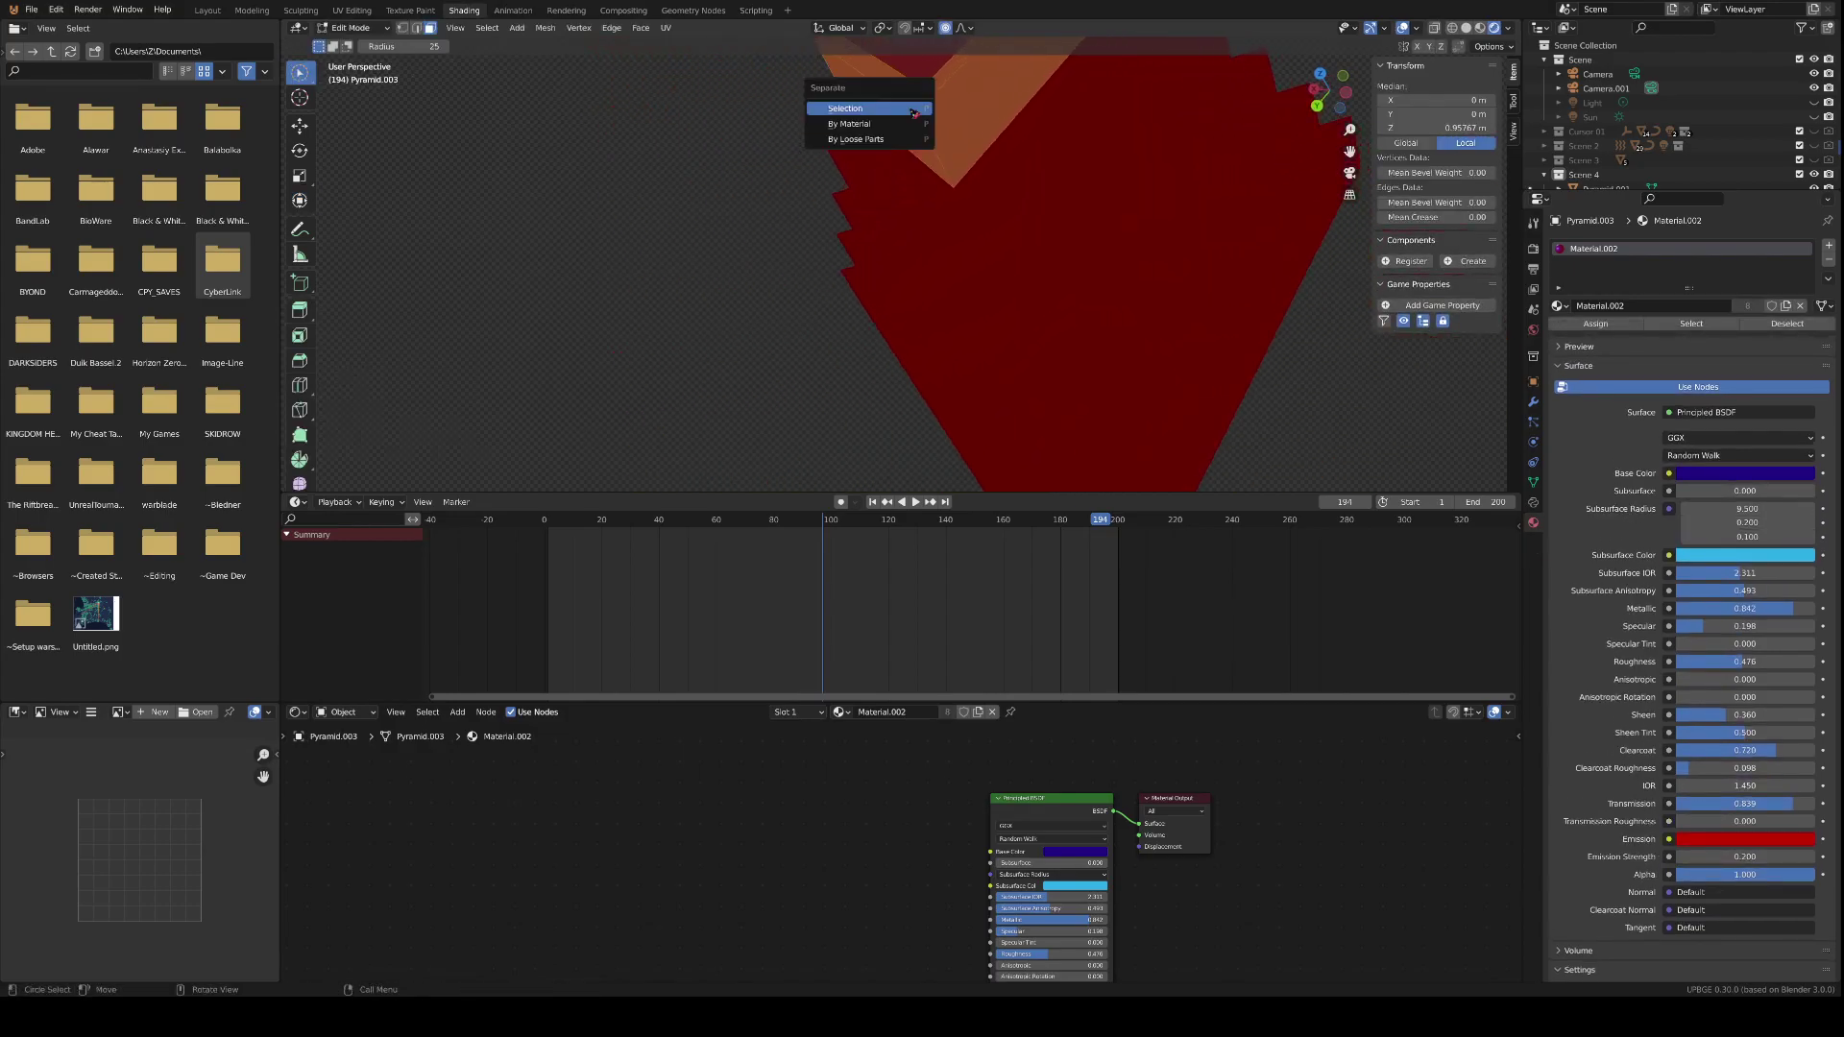
click(907, 109)
shift+middle_drag(1045, 206, 1034, 342)
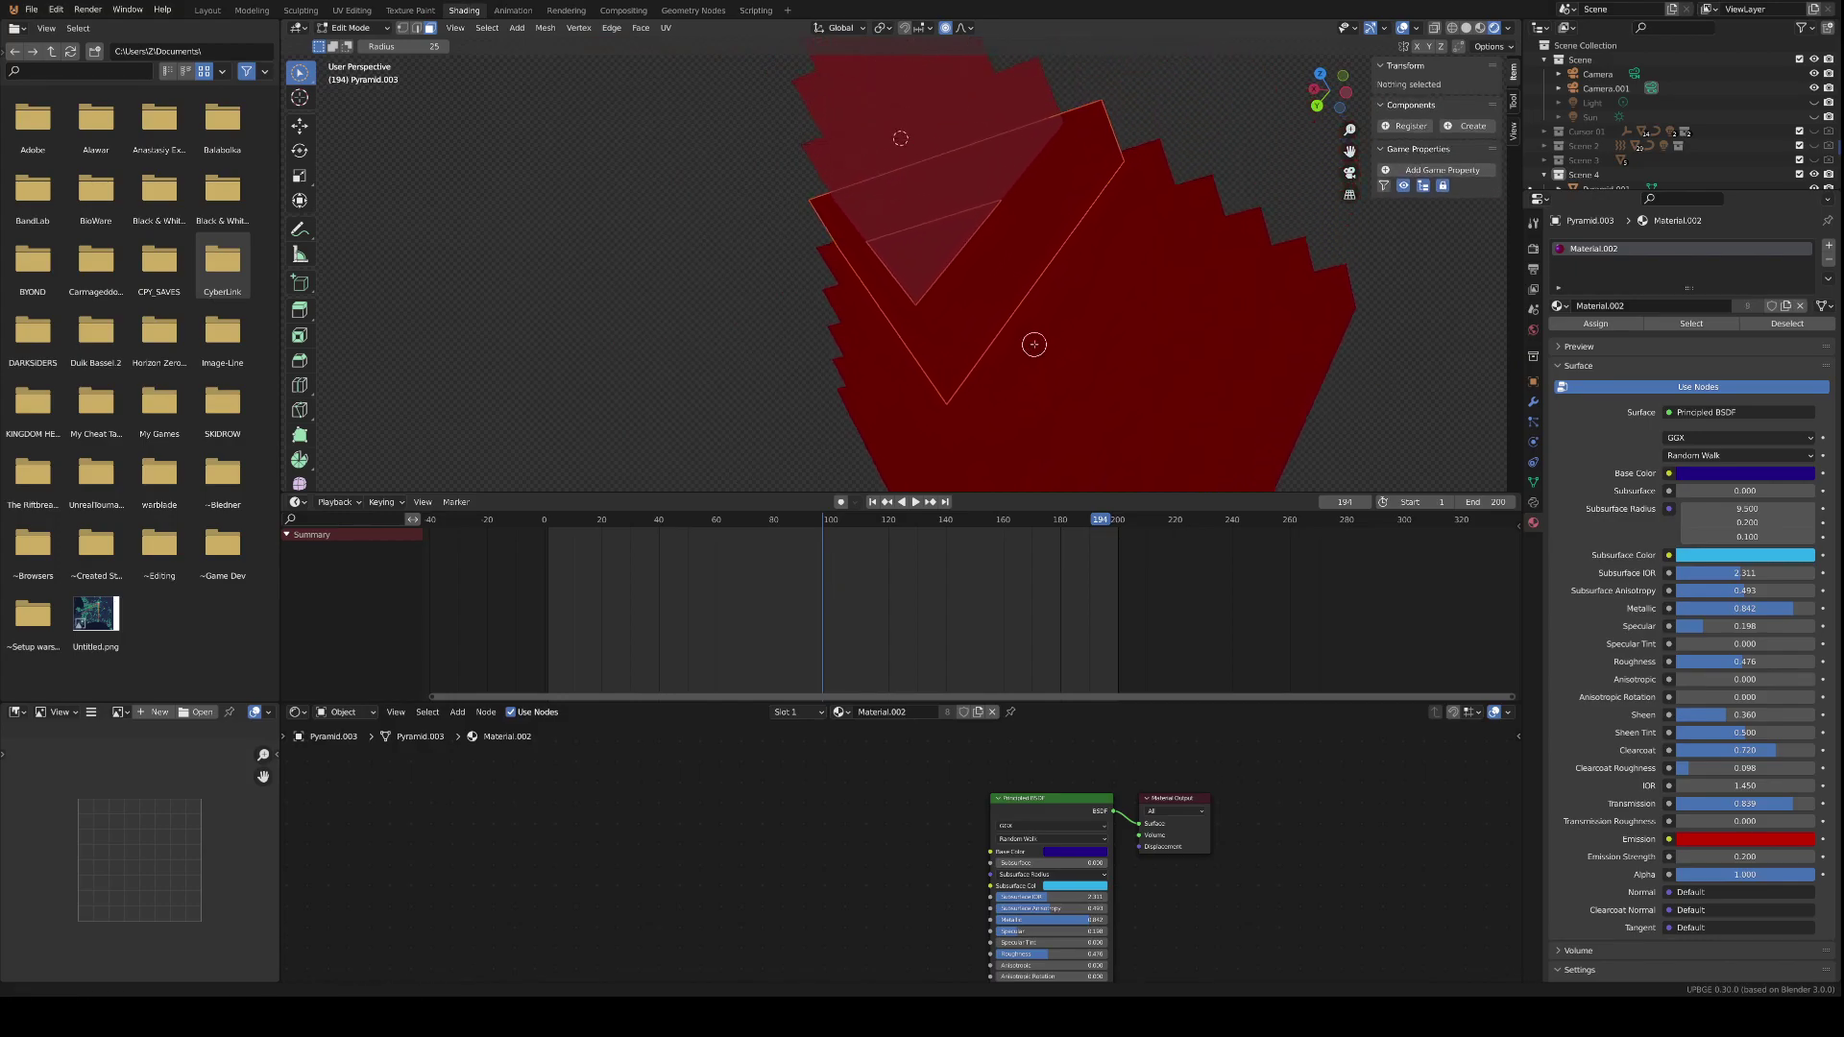
key(Tab)
click(941, 148)
key(Tab)
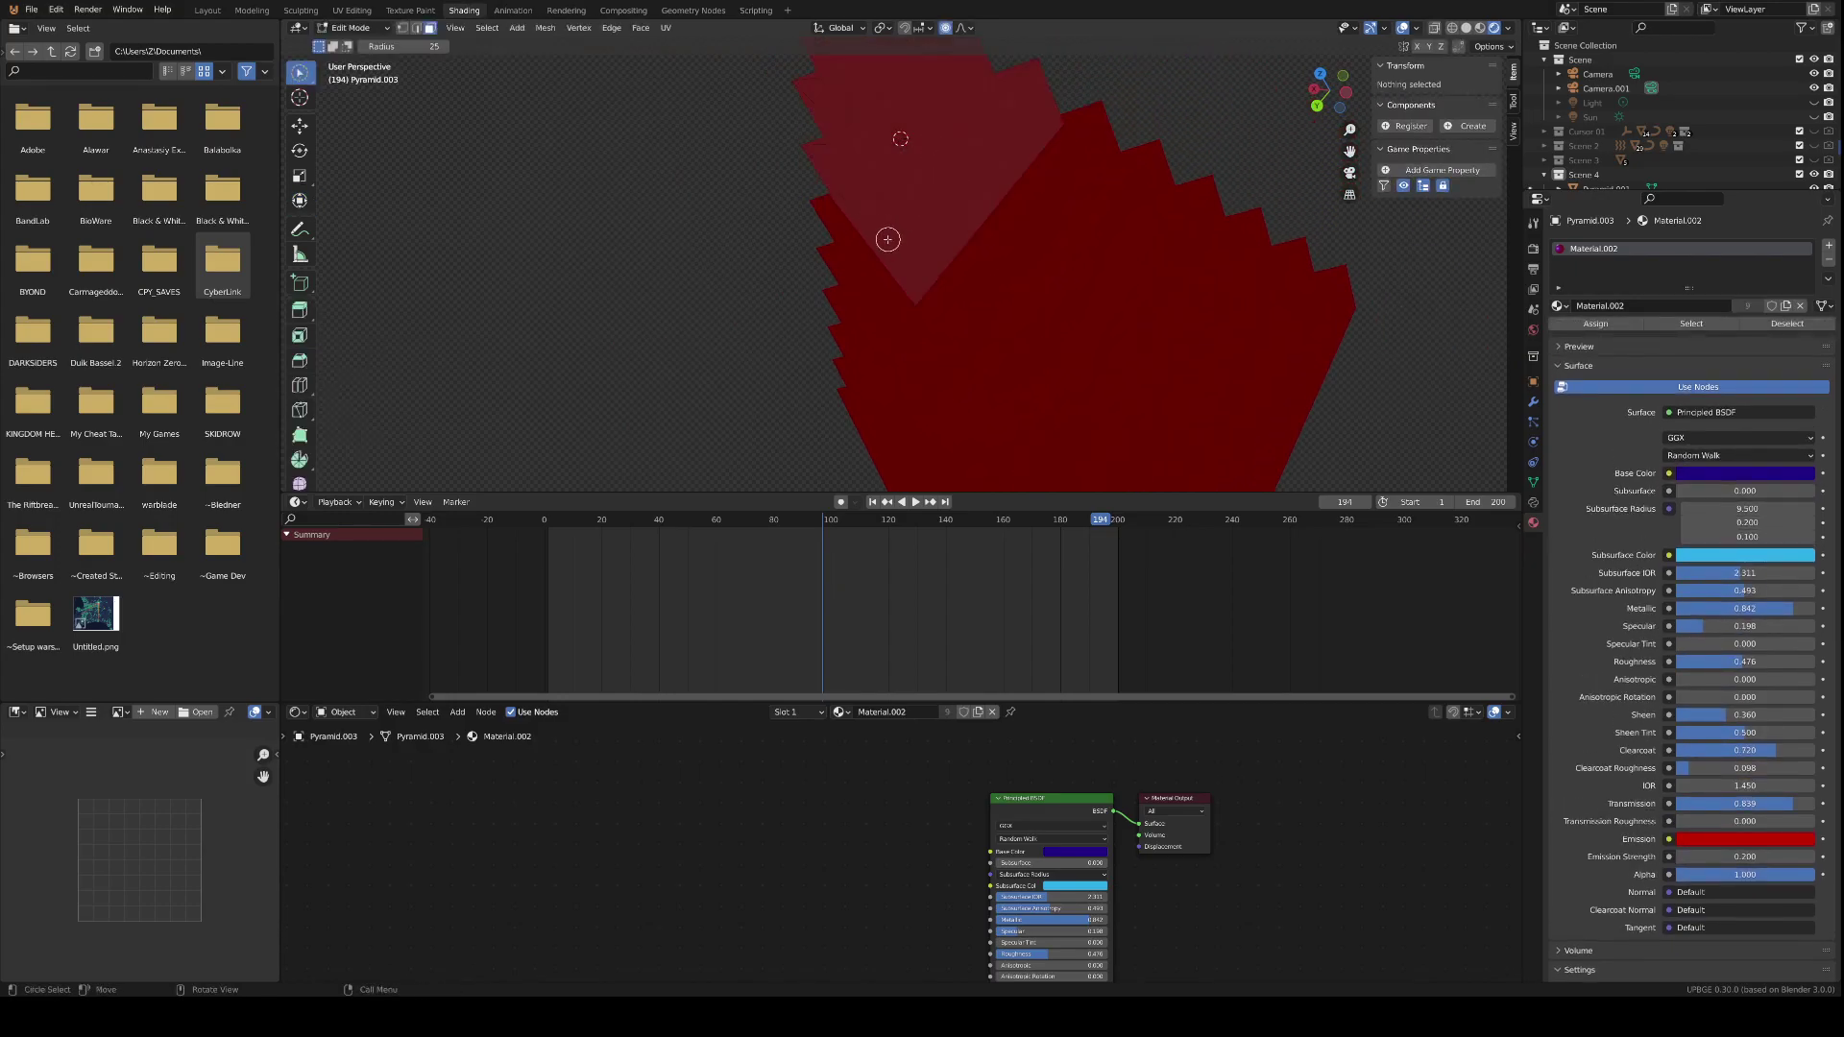
key(ctrl+z)
- Separate the right-side strip faces into a new object
middle_drag(963, 186, 846, 221)
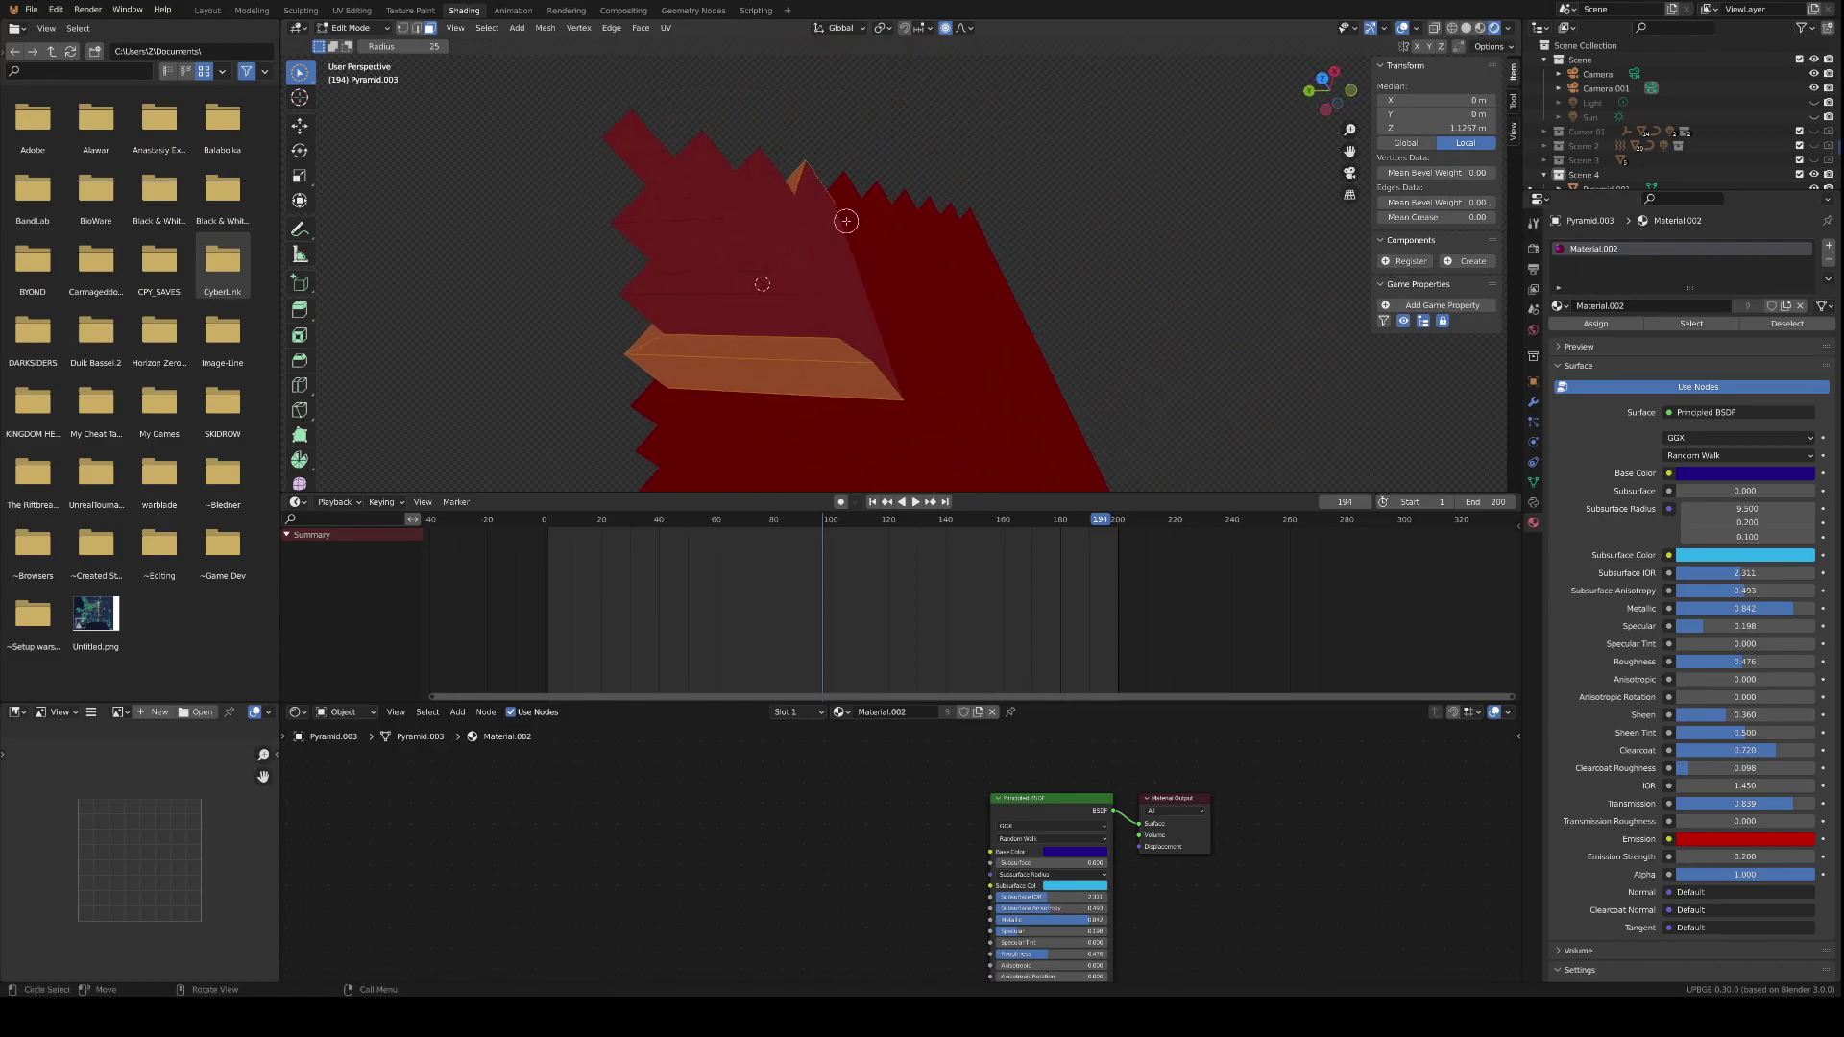
shift+click(859, 326)
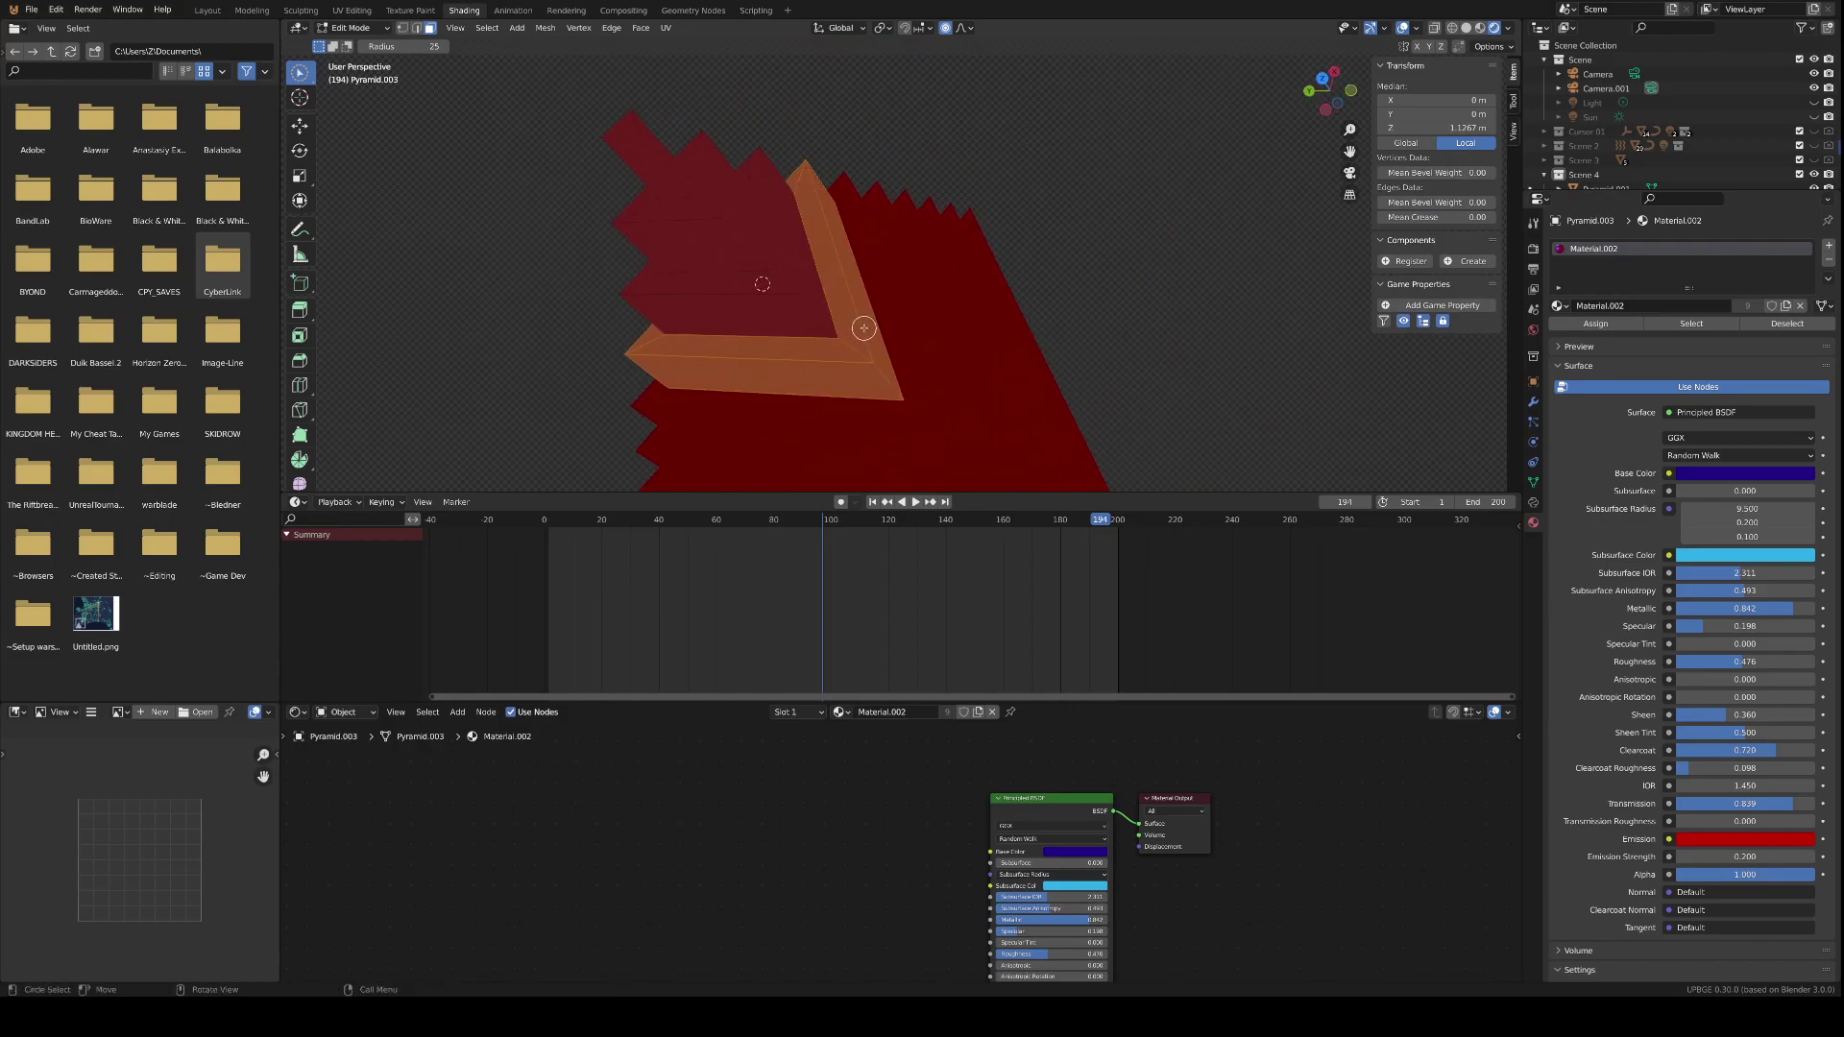
key(p)
click(861, 326)
key(Tab)
- In Pyramid.003, select the linked L-shaped piece plus a face and delete them
click(693, 187)
key(Tab)
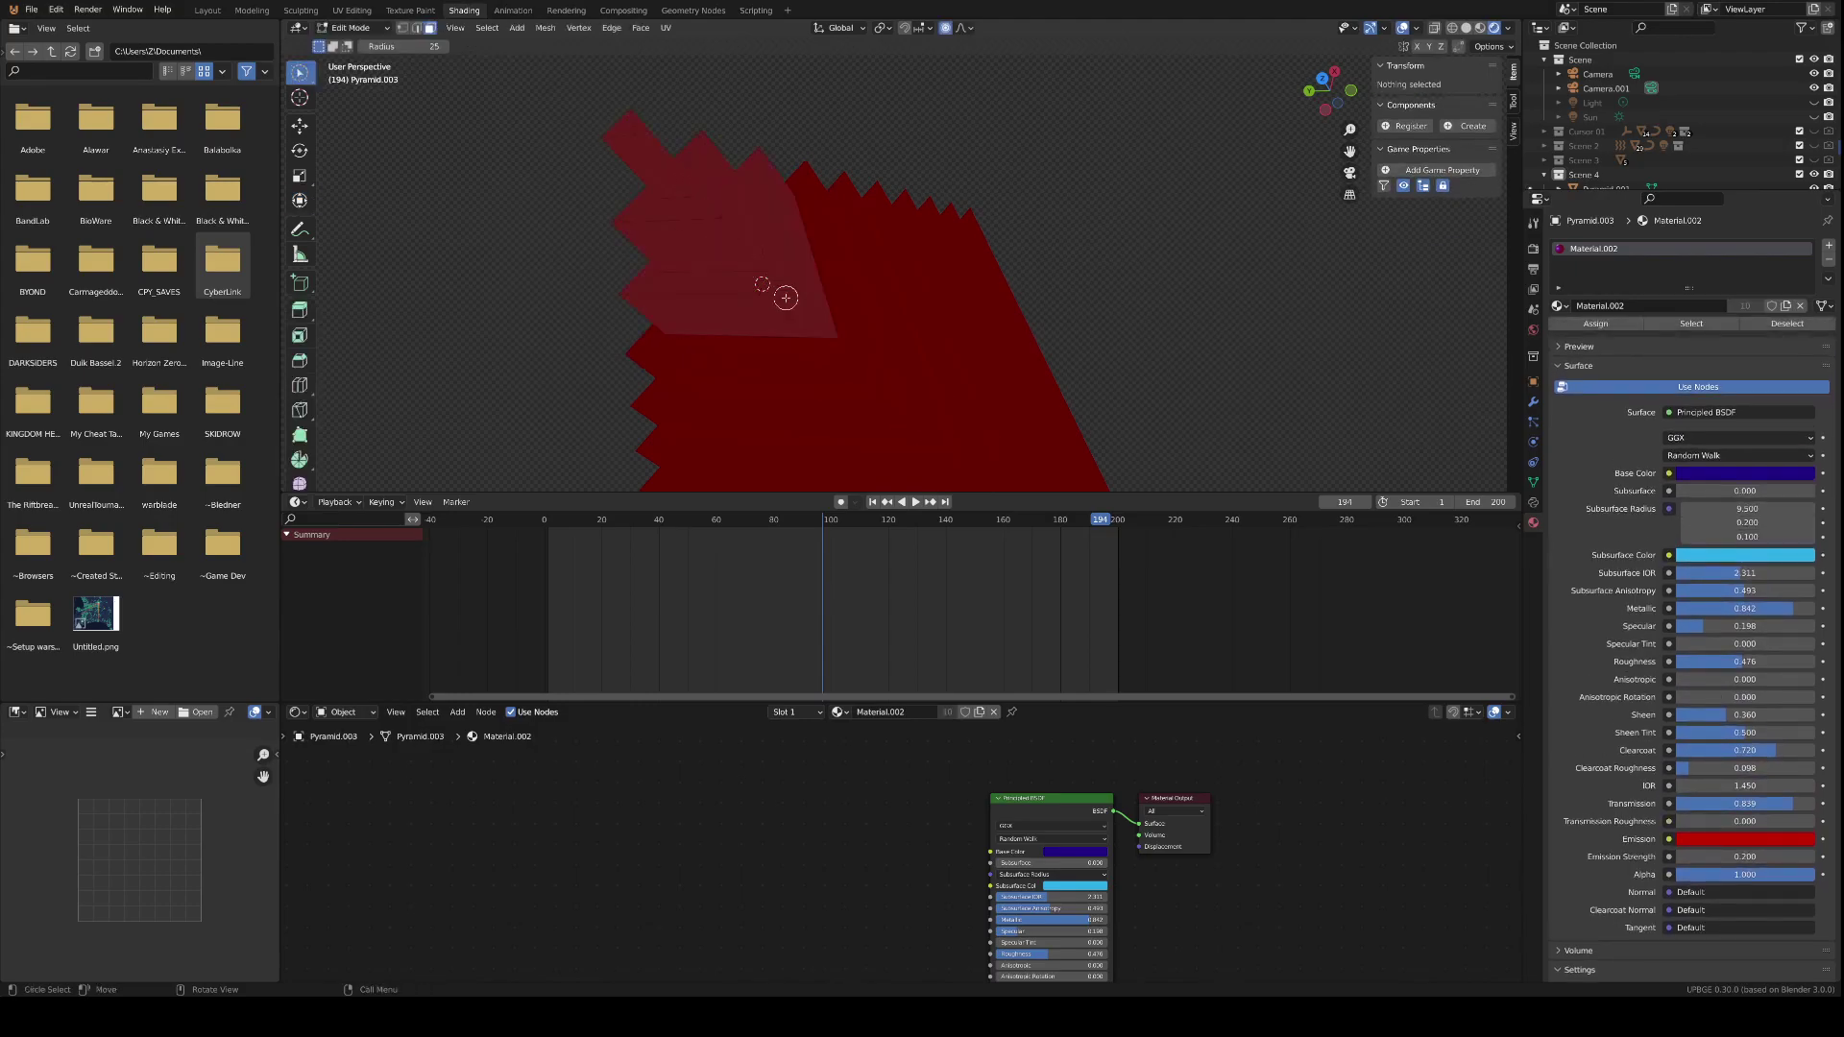
key(l)
middle_drag(723, 302, 881, 248)
shift+click(901, 178)
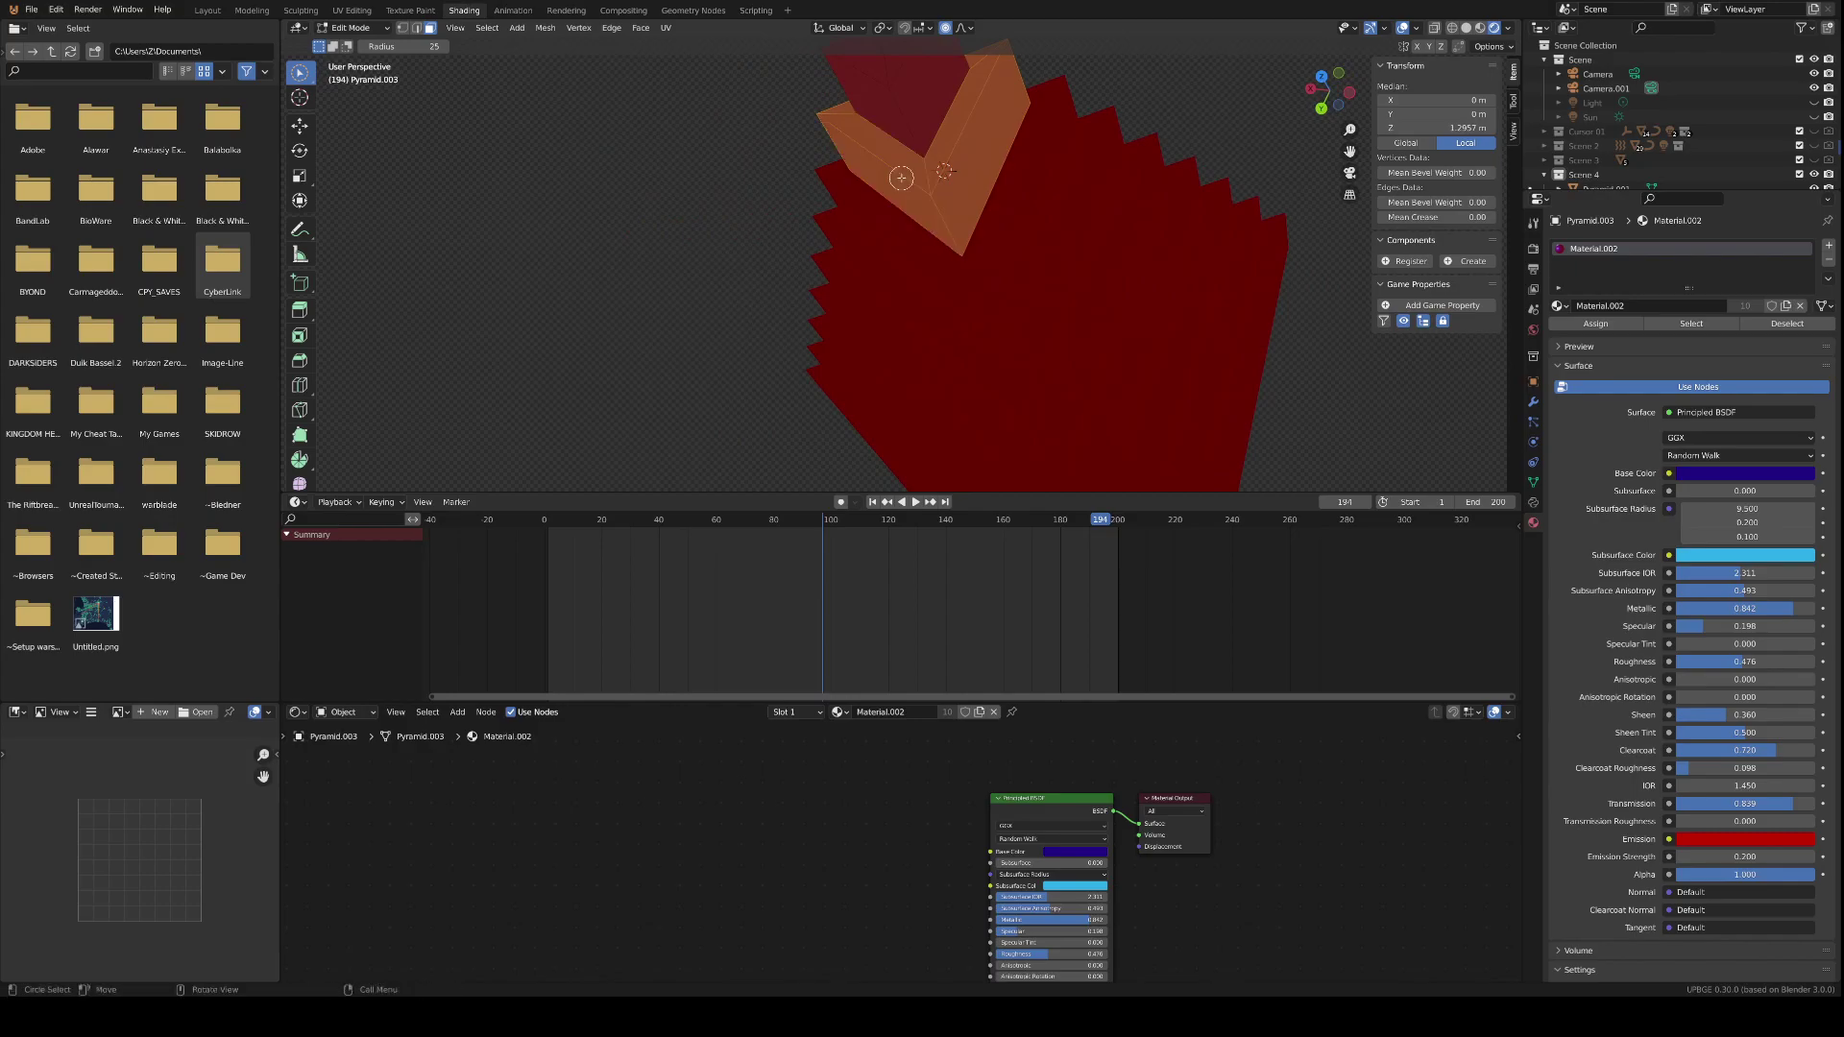
key(x)
click(901, 178)
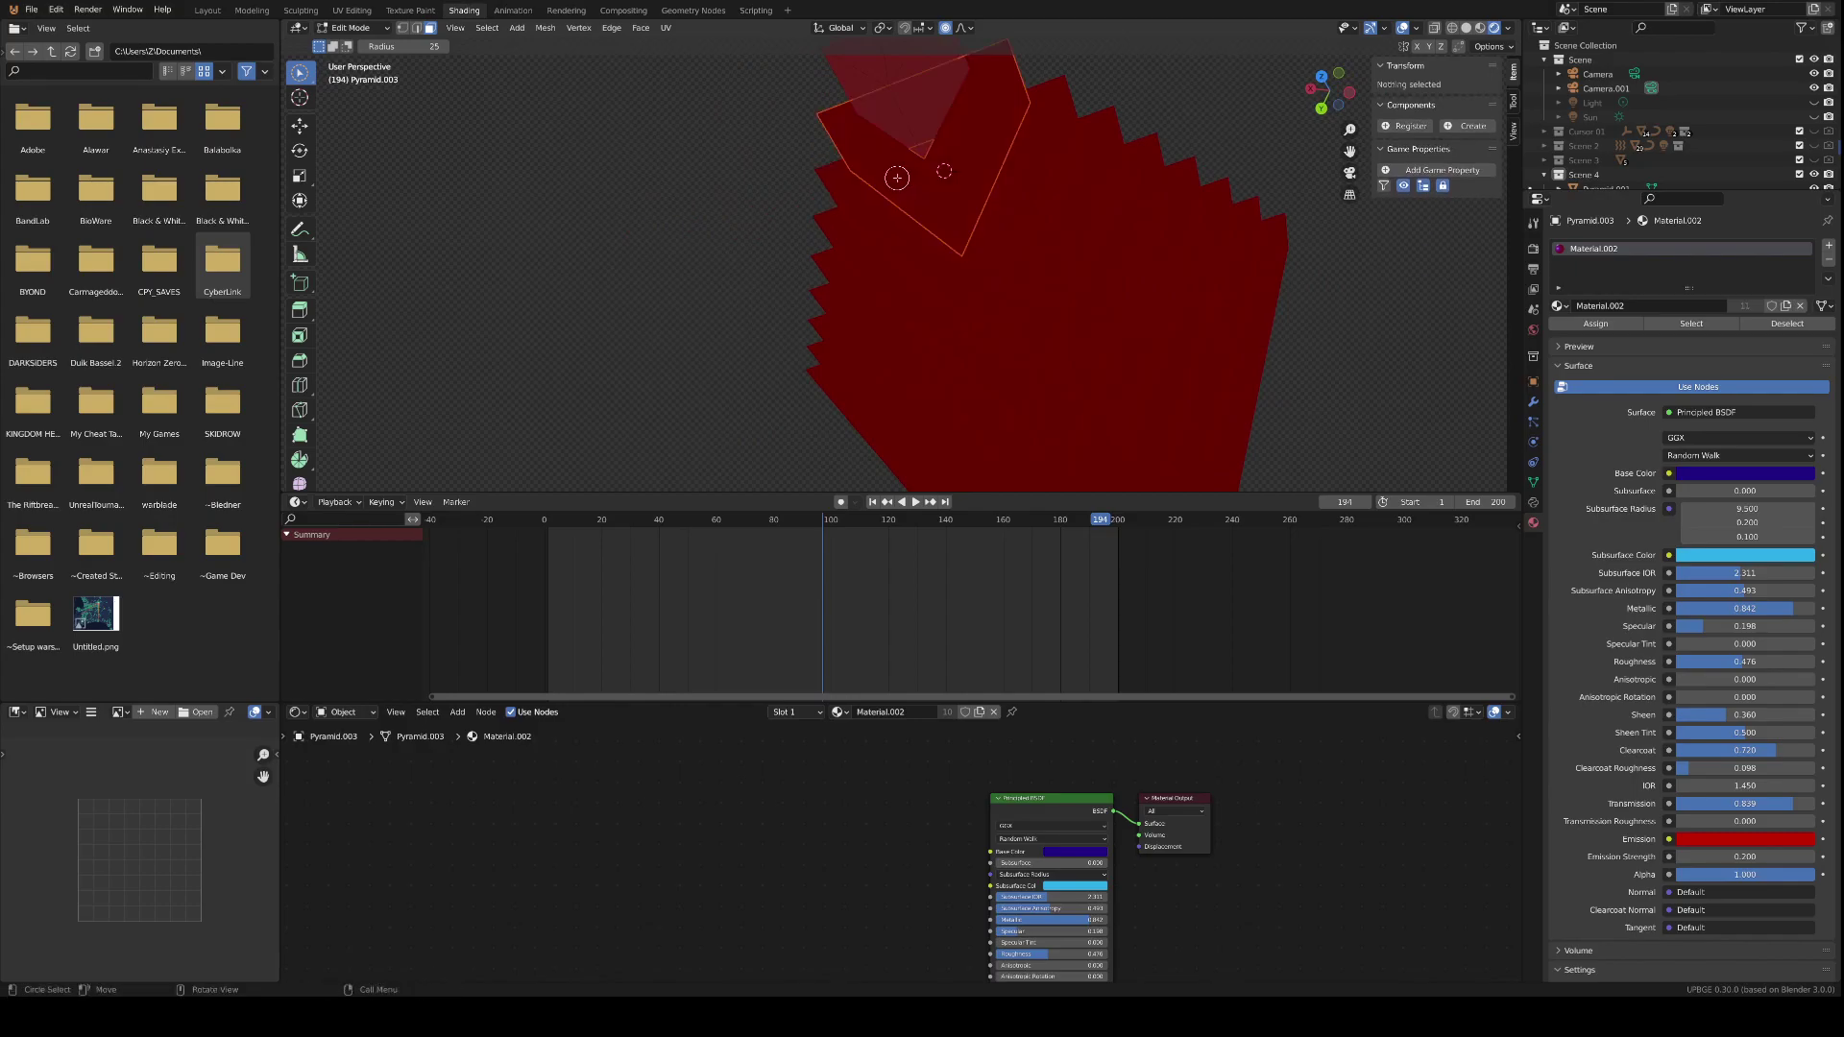
key(Tab)
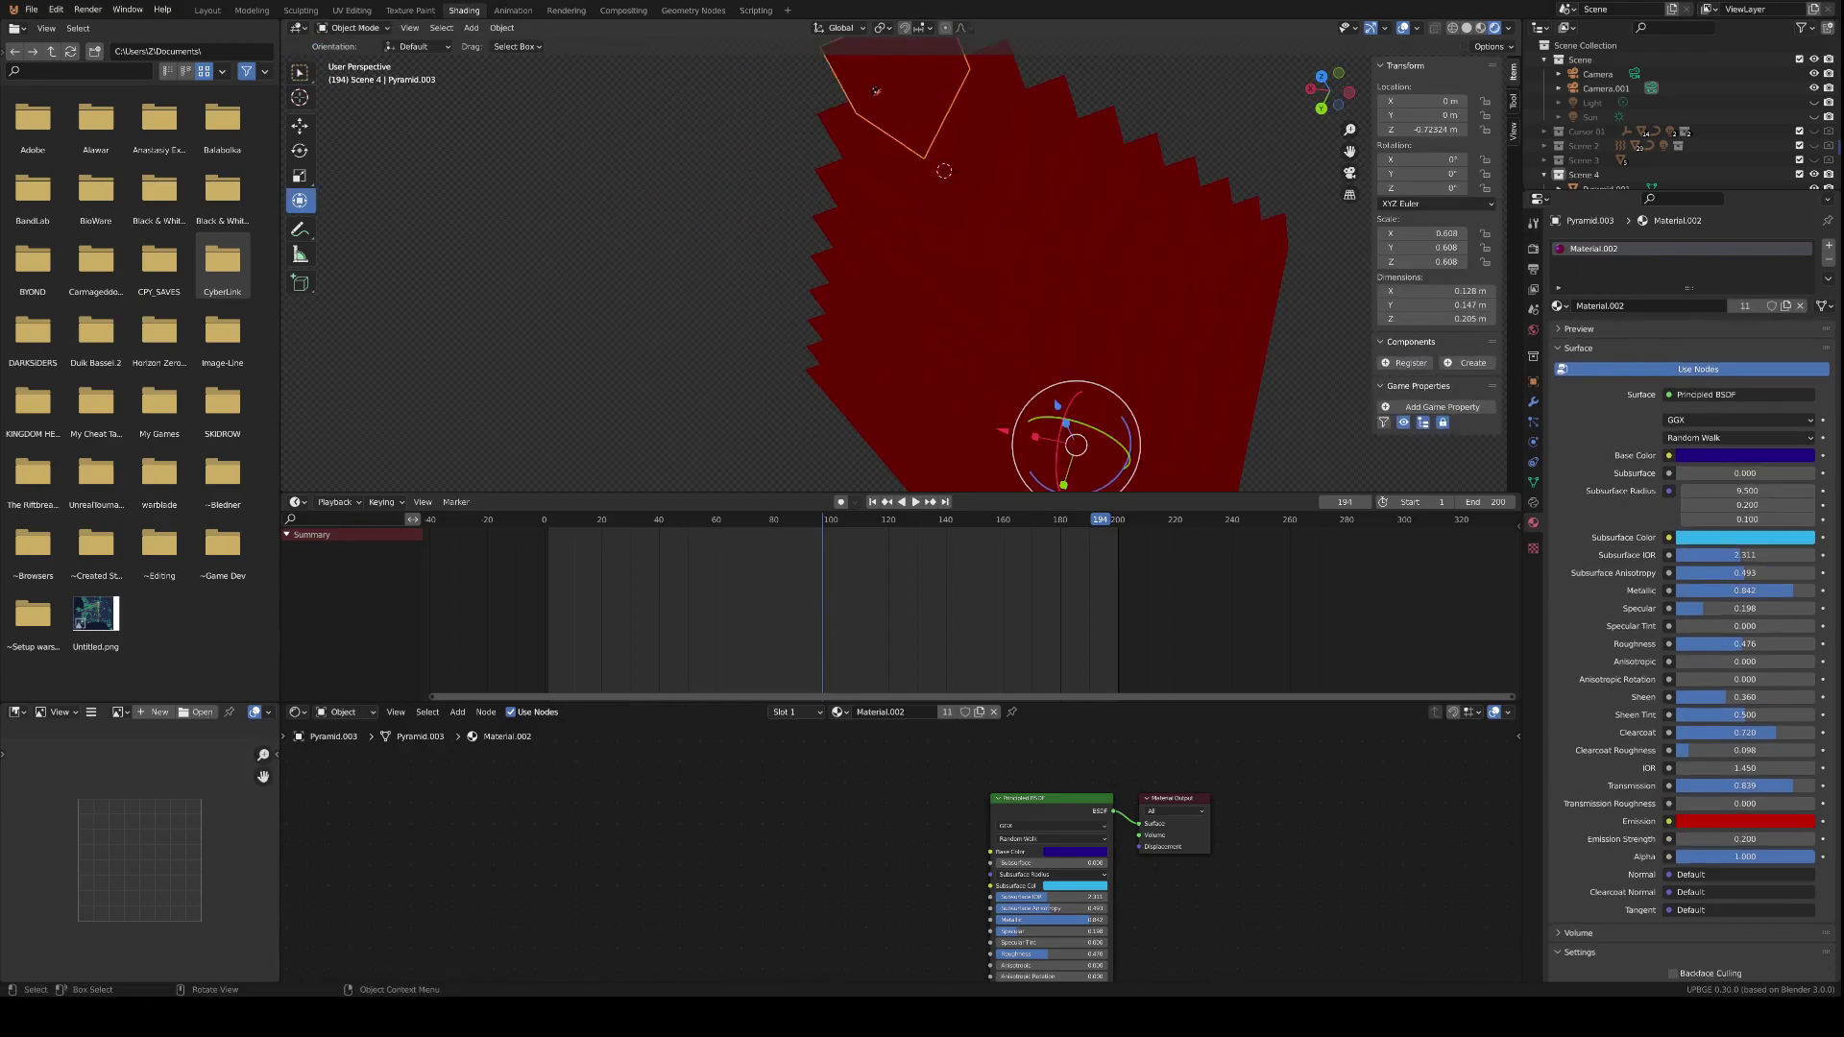
- Box-select the peak piece's faces and separate them into their own object
middle_drag(741, 194, 785, 237)
scroll(785, 237, down, 4)
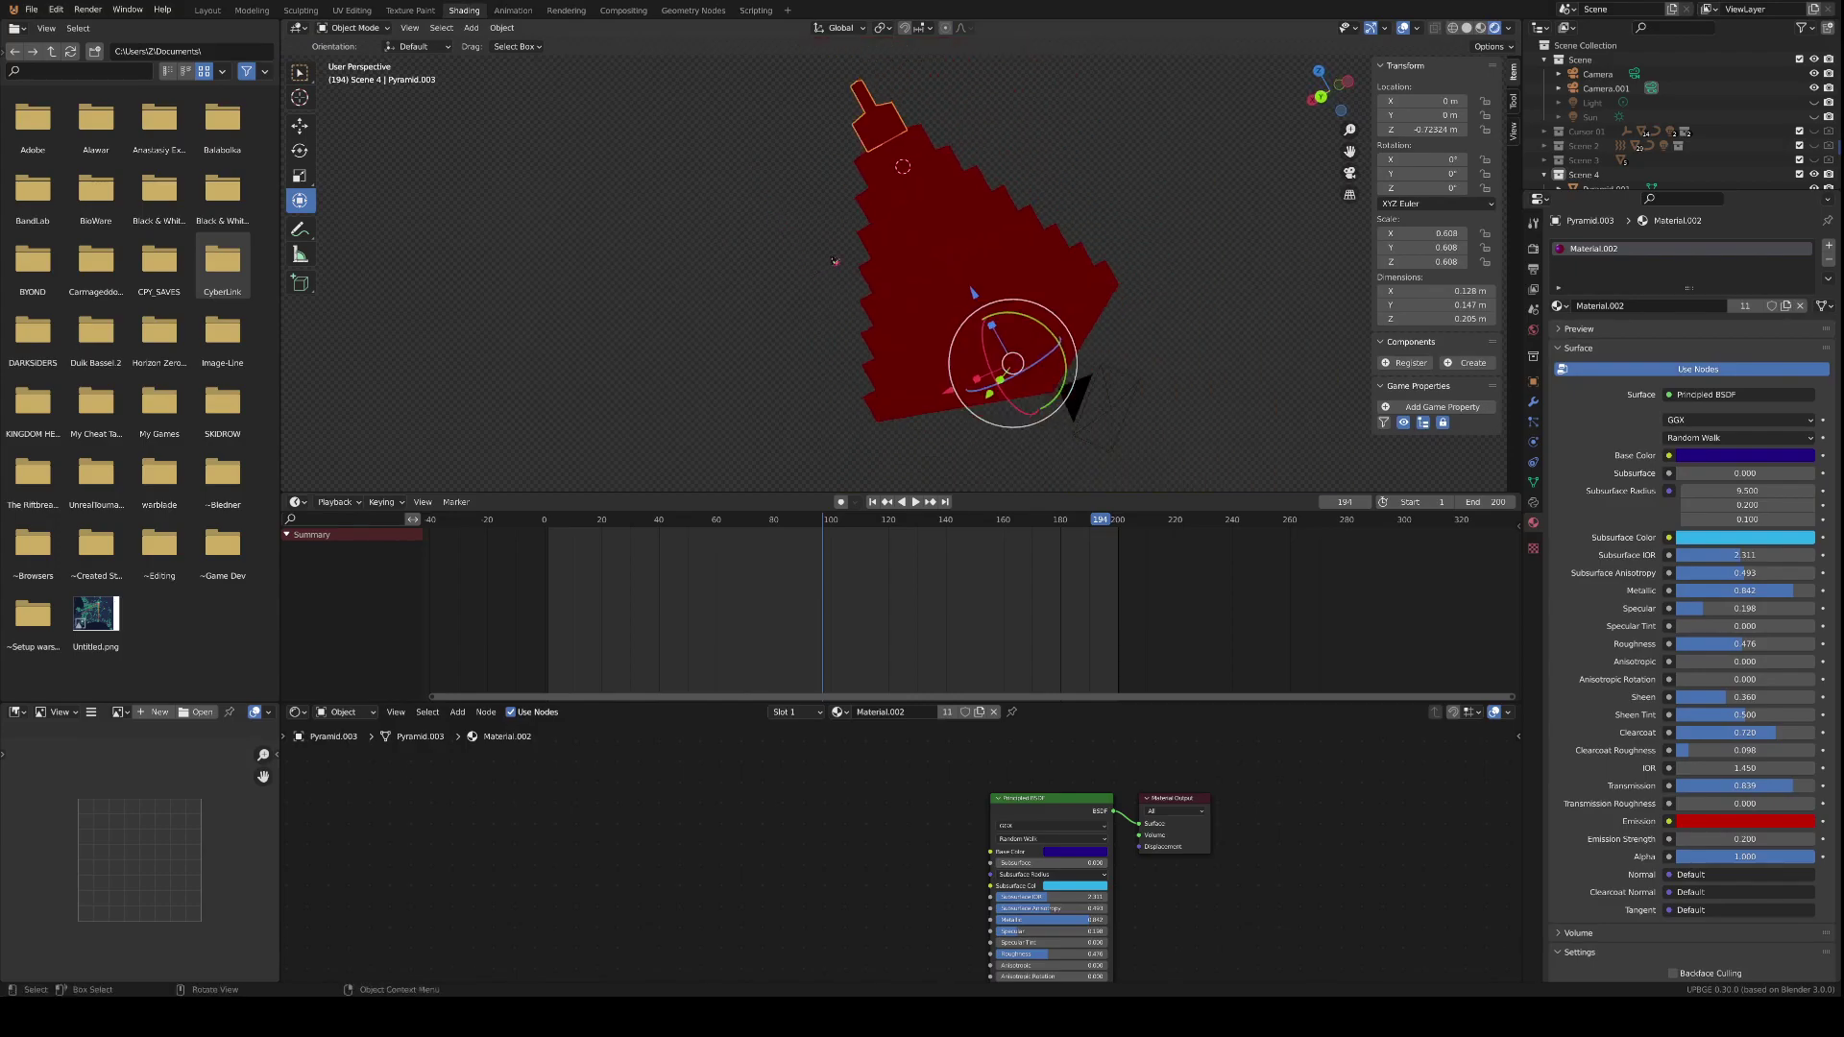
key(Tab)
scroll(864, 154, up, 4)
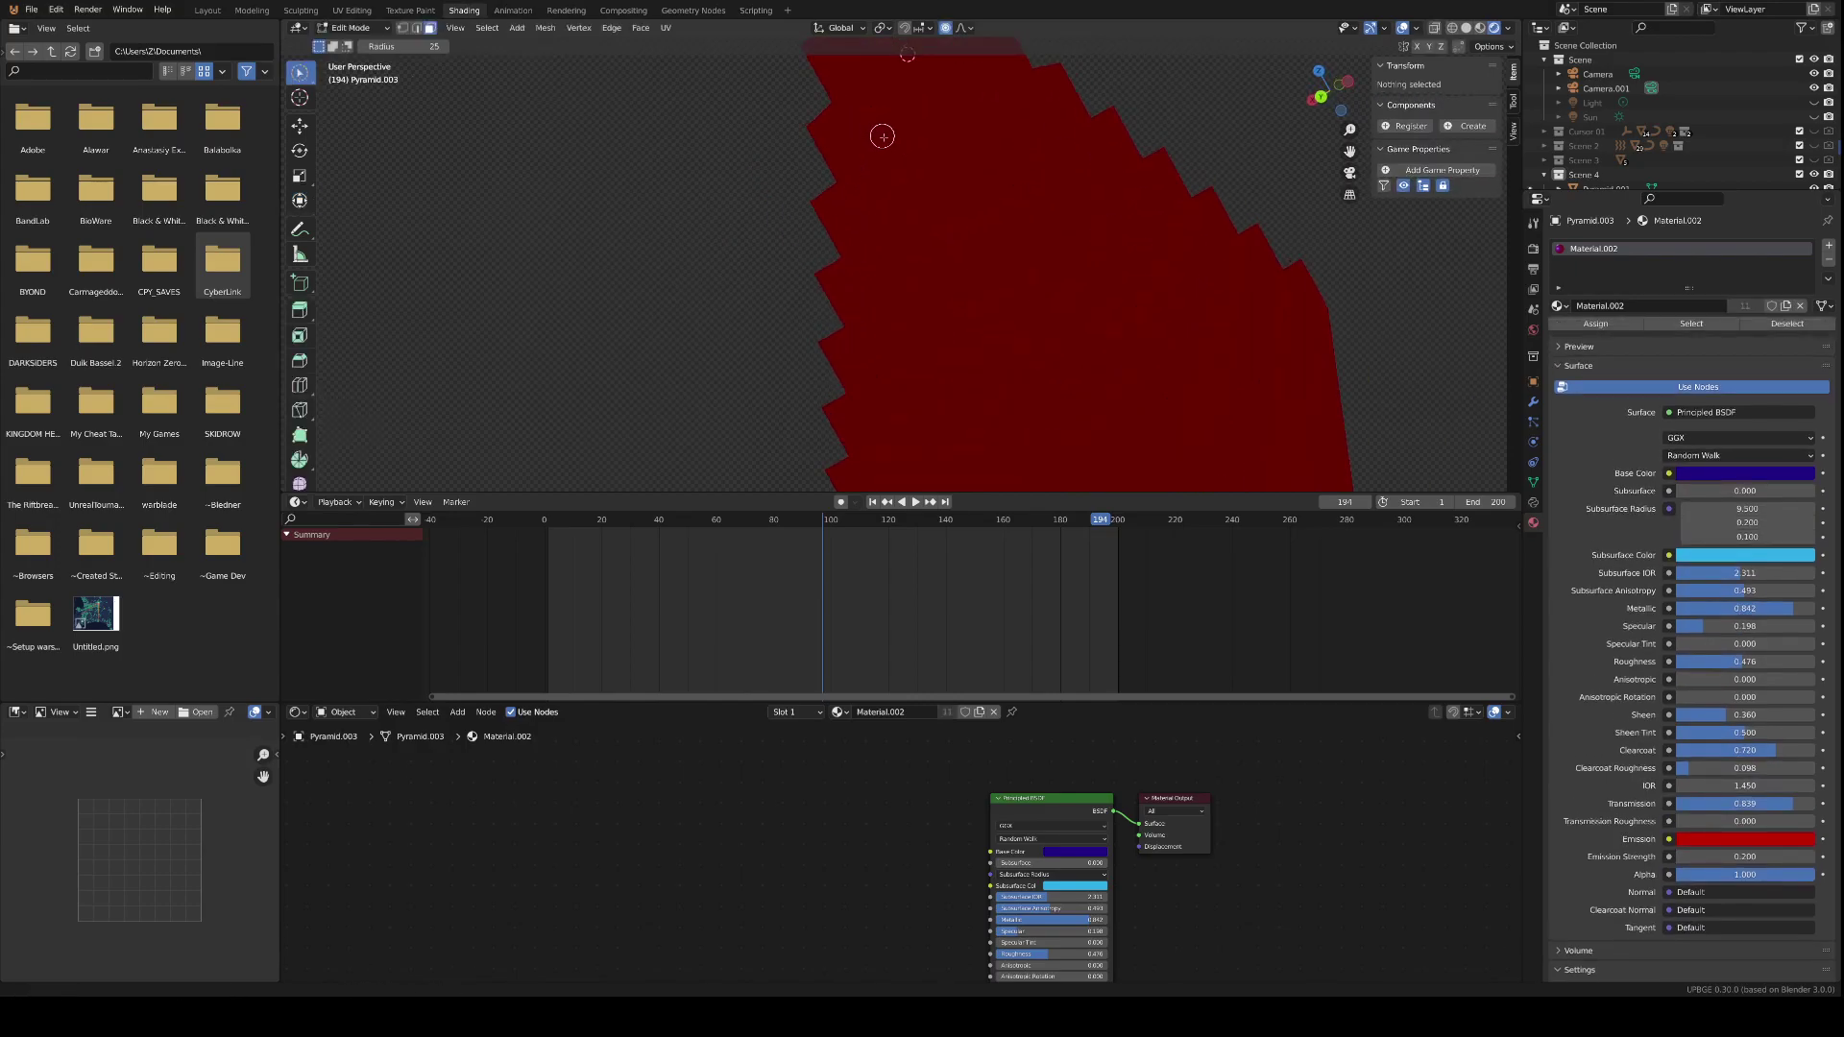
shift+middle_drag(915, 336, 918, 370)
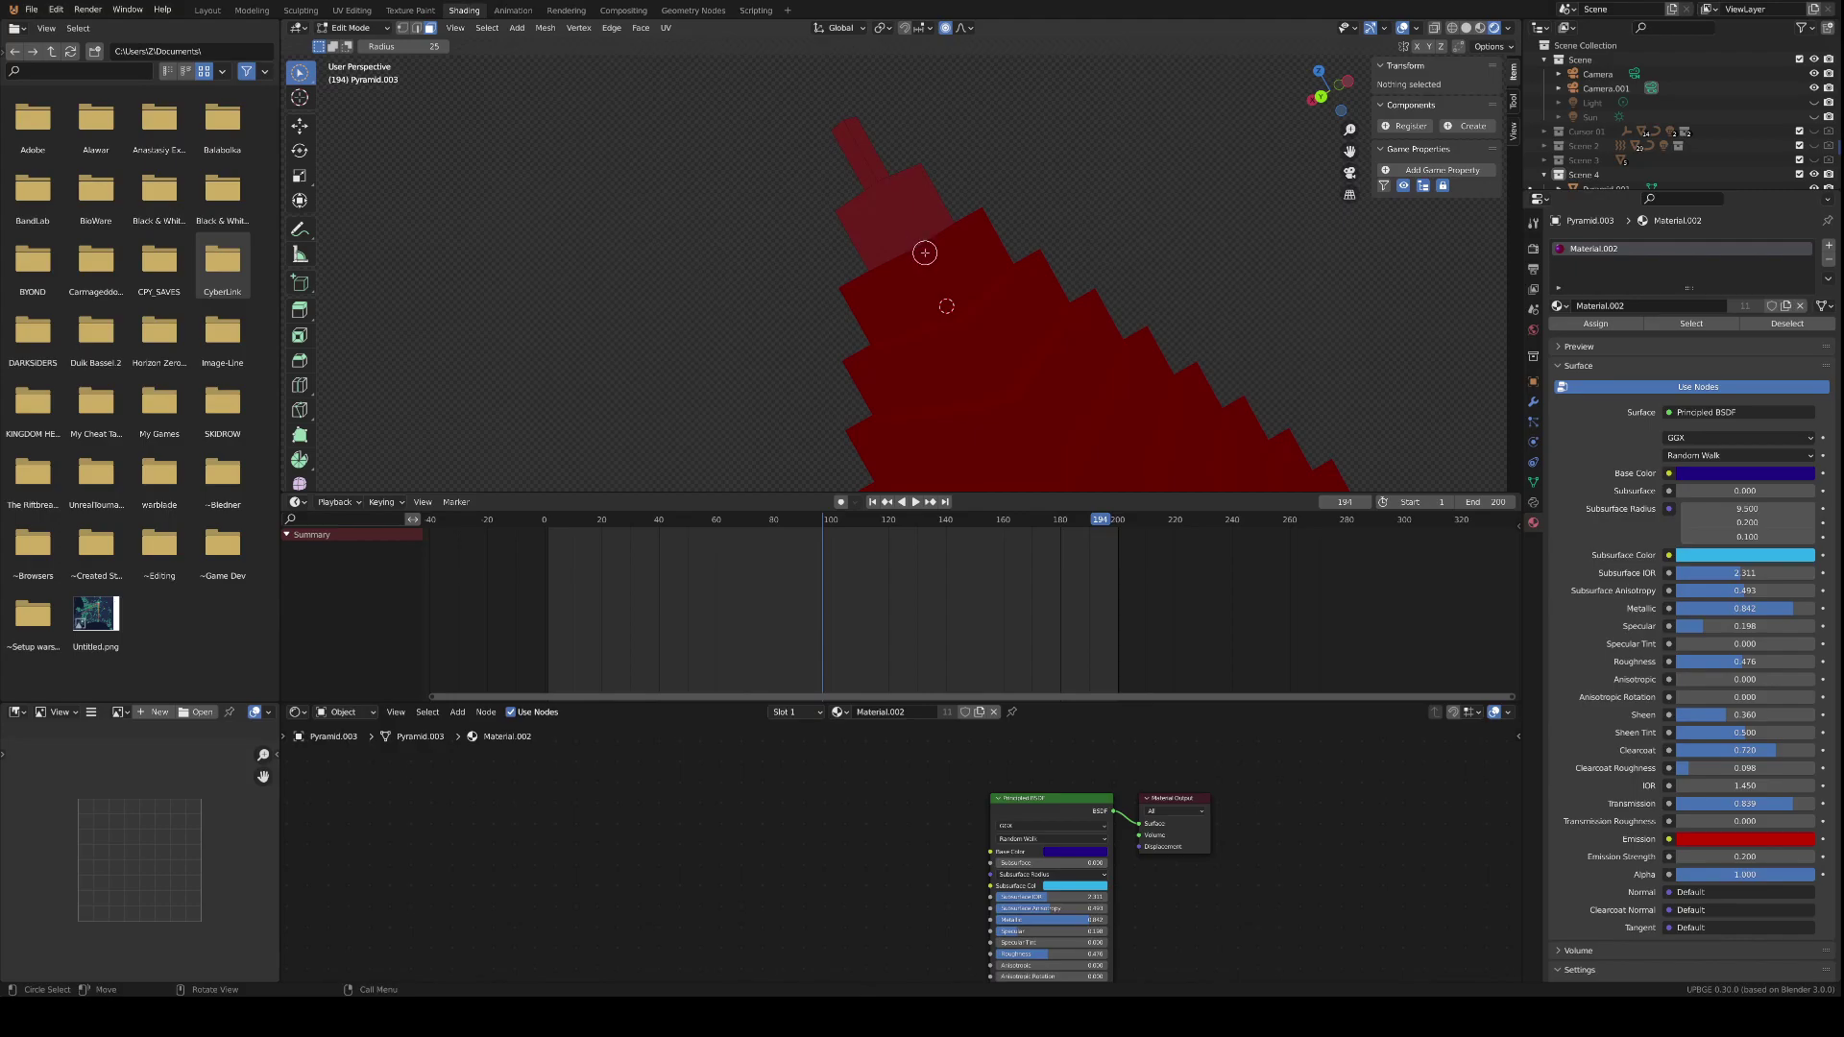
shift+scroll(926, 255, up, 5)
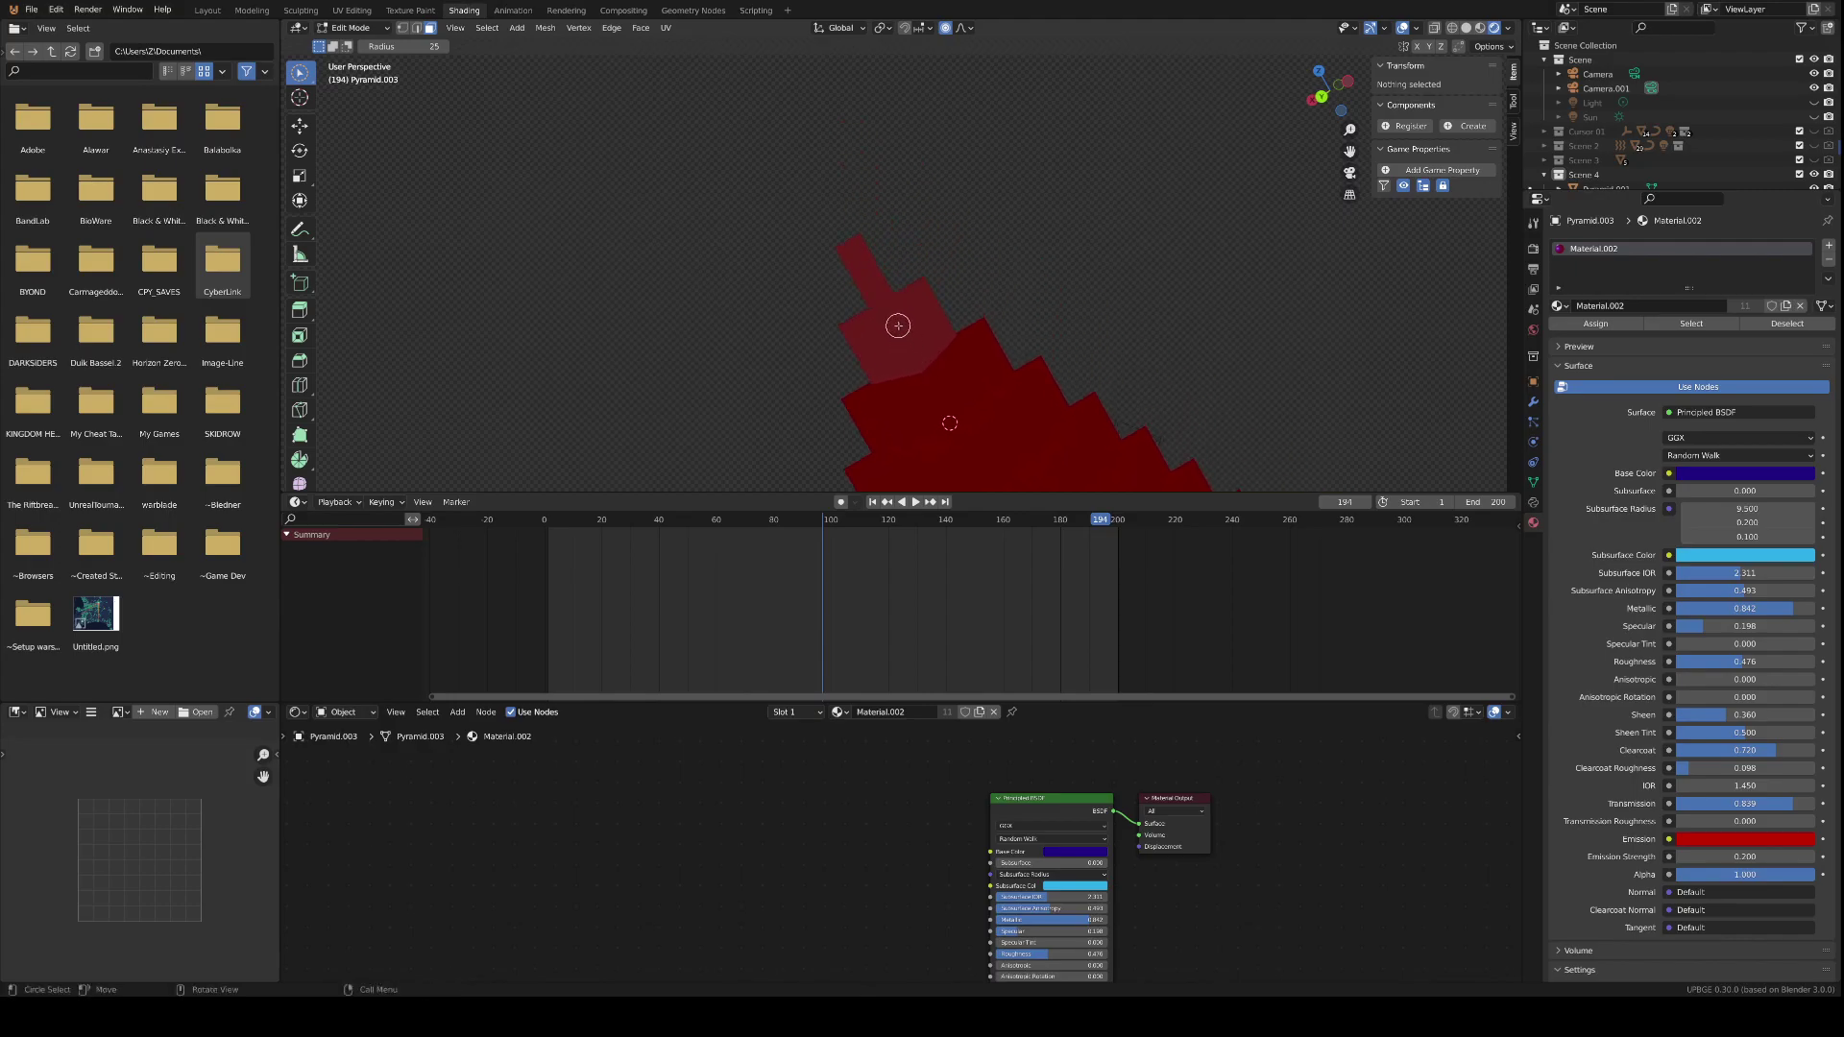
middle_drag(898, 326, 926, 383)
drag(942, 370, 895, 372)
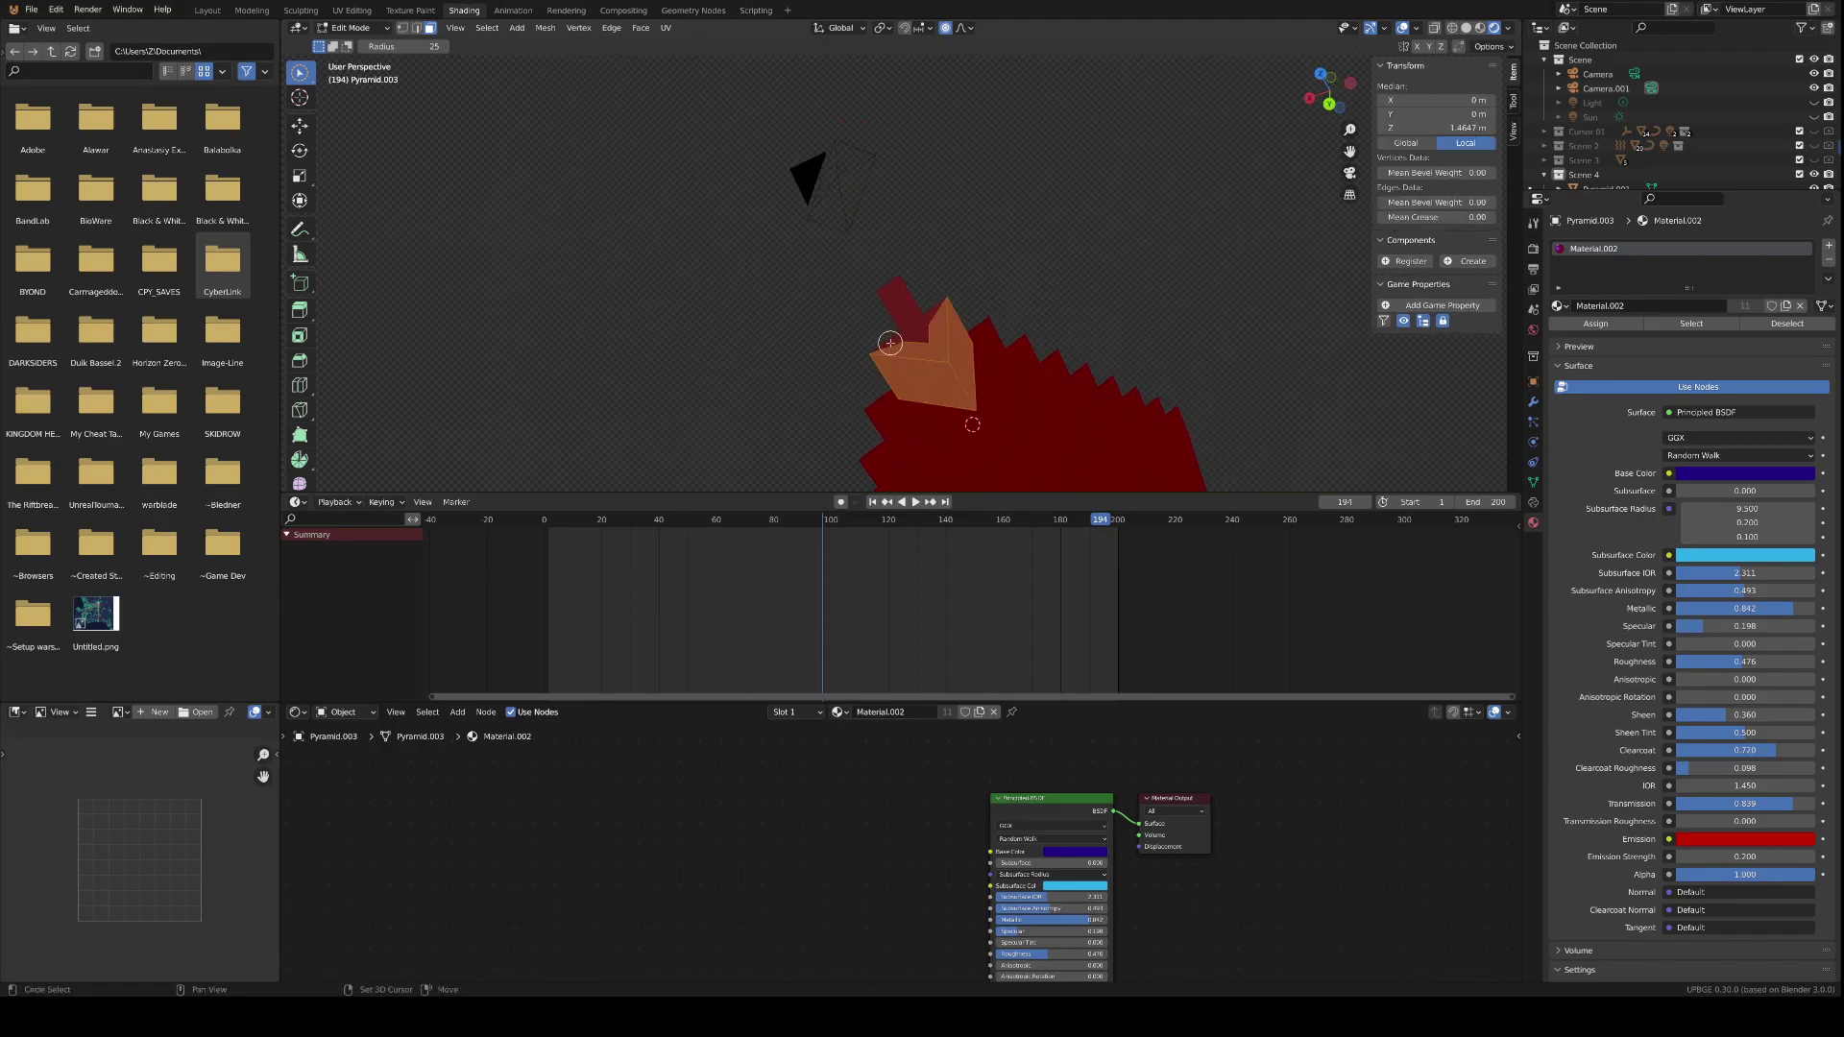
key(p)
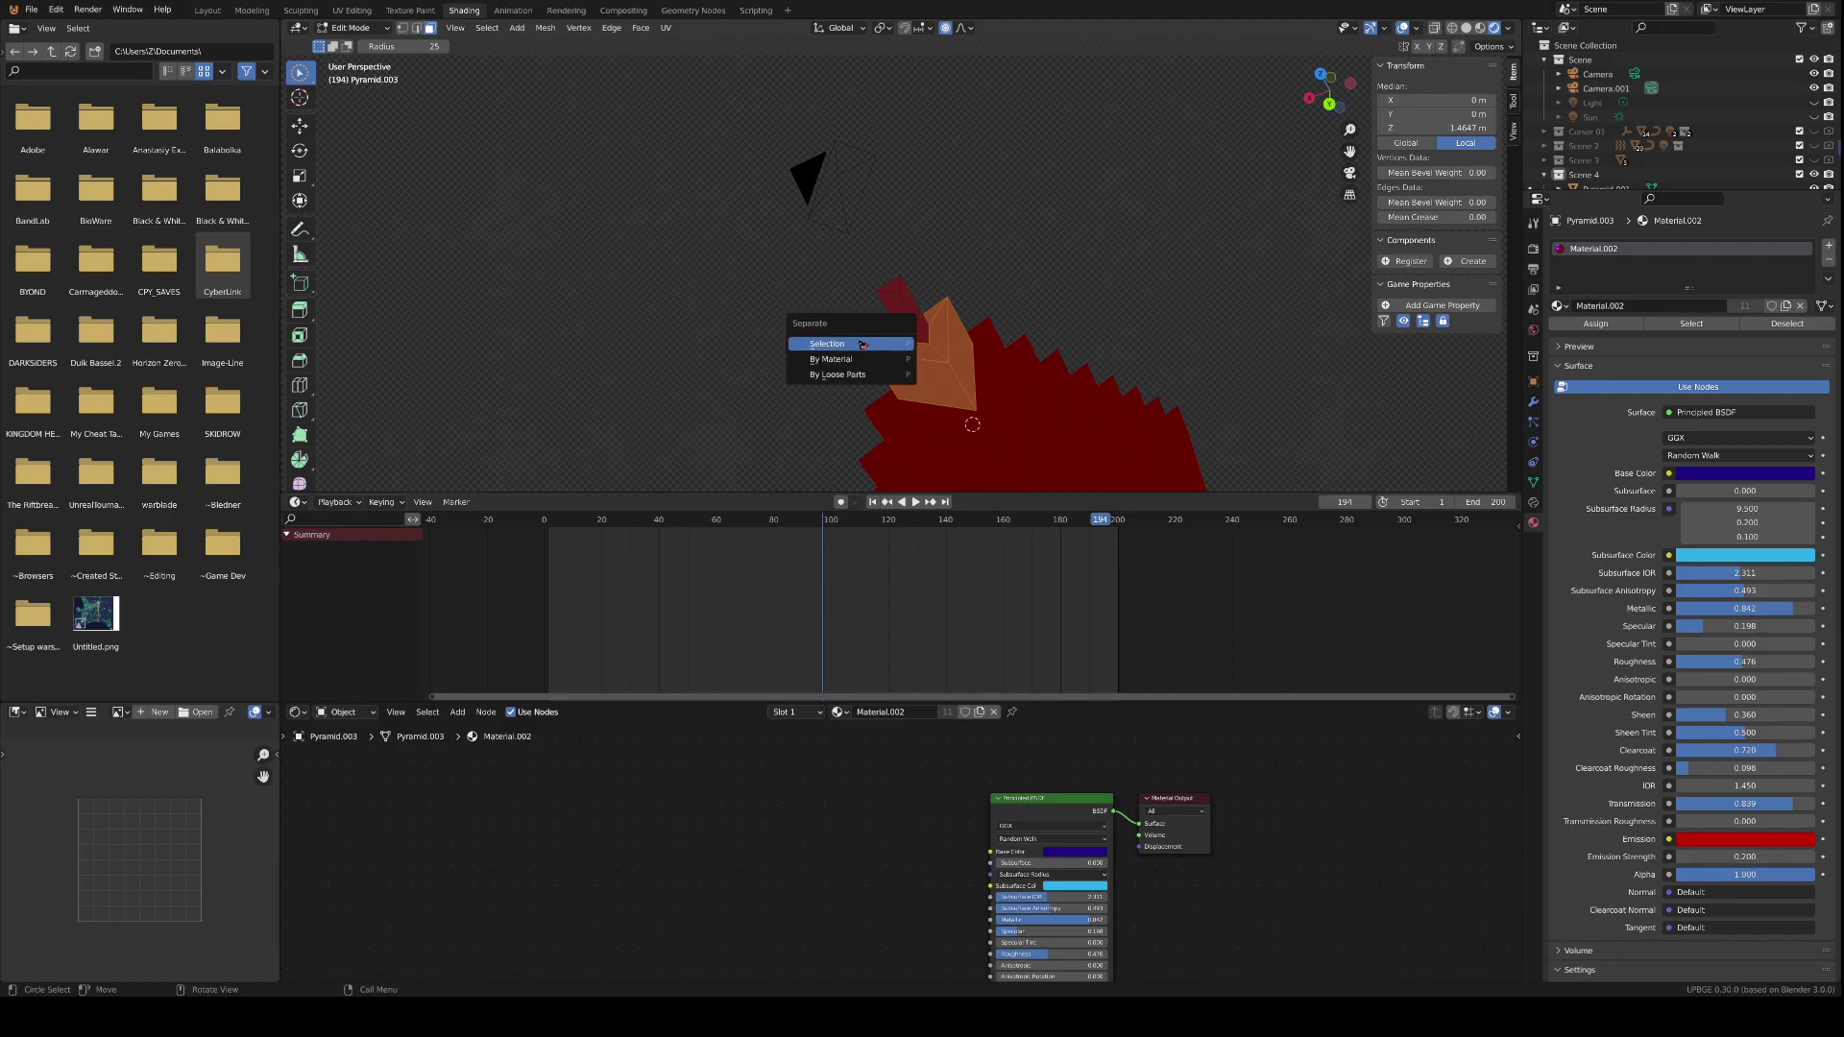
click(861, 345)
key(Tab)
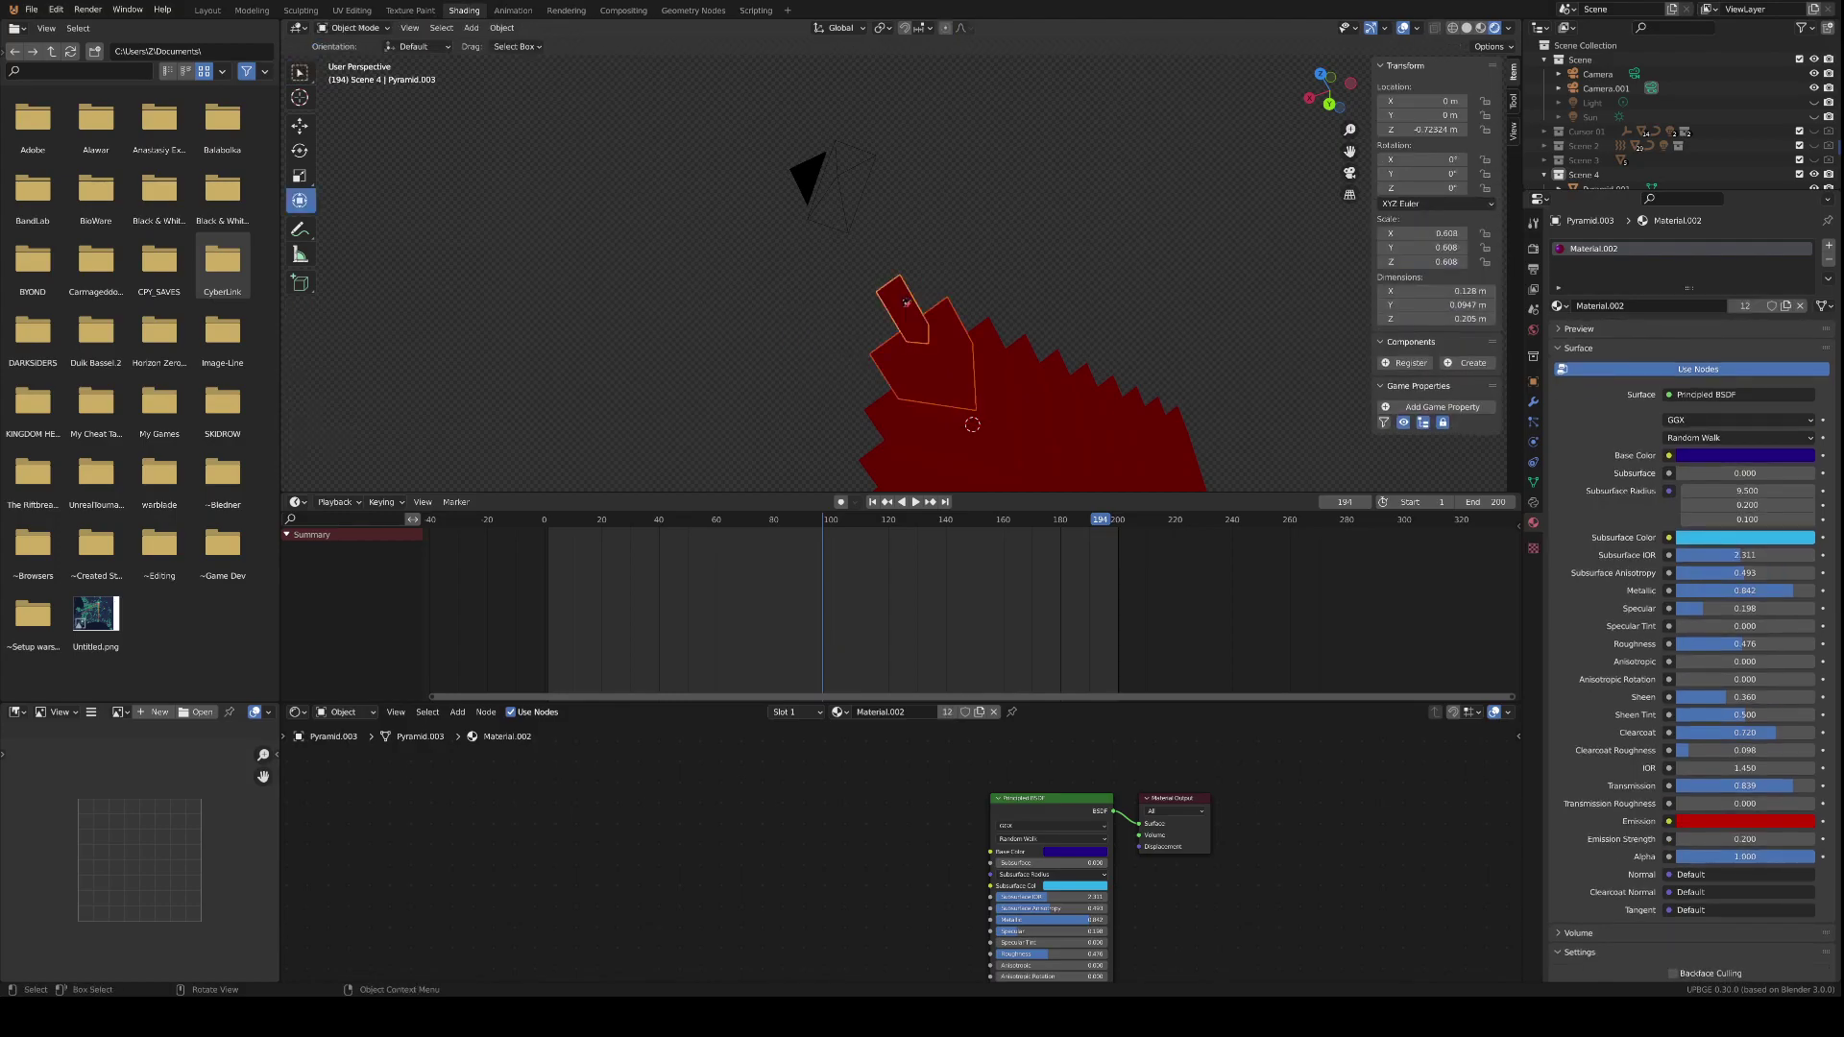
middle_drag(942, 284, 1042, 290)
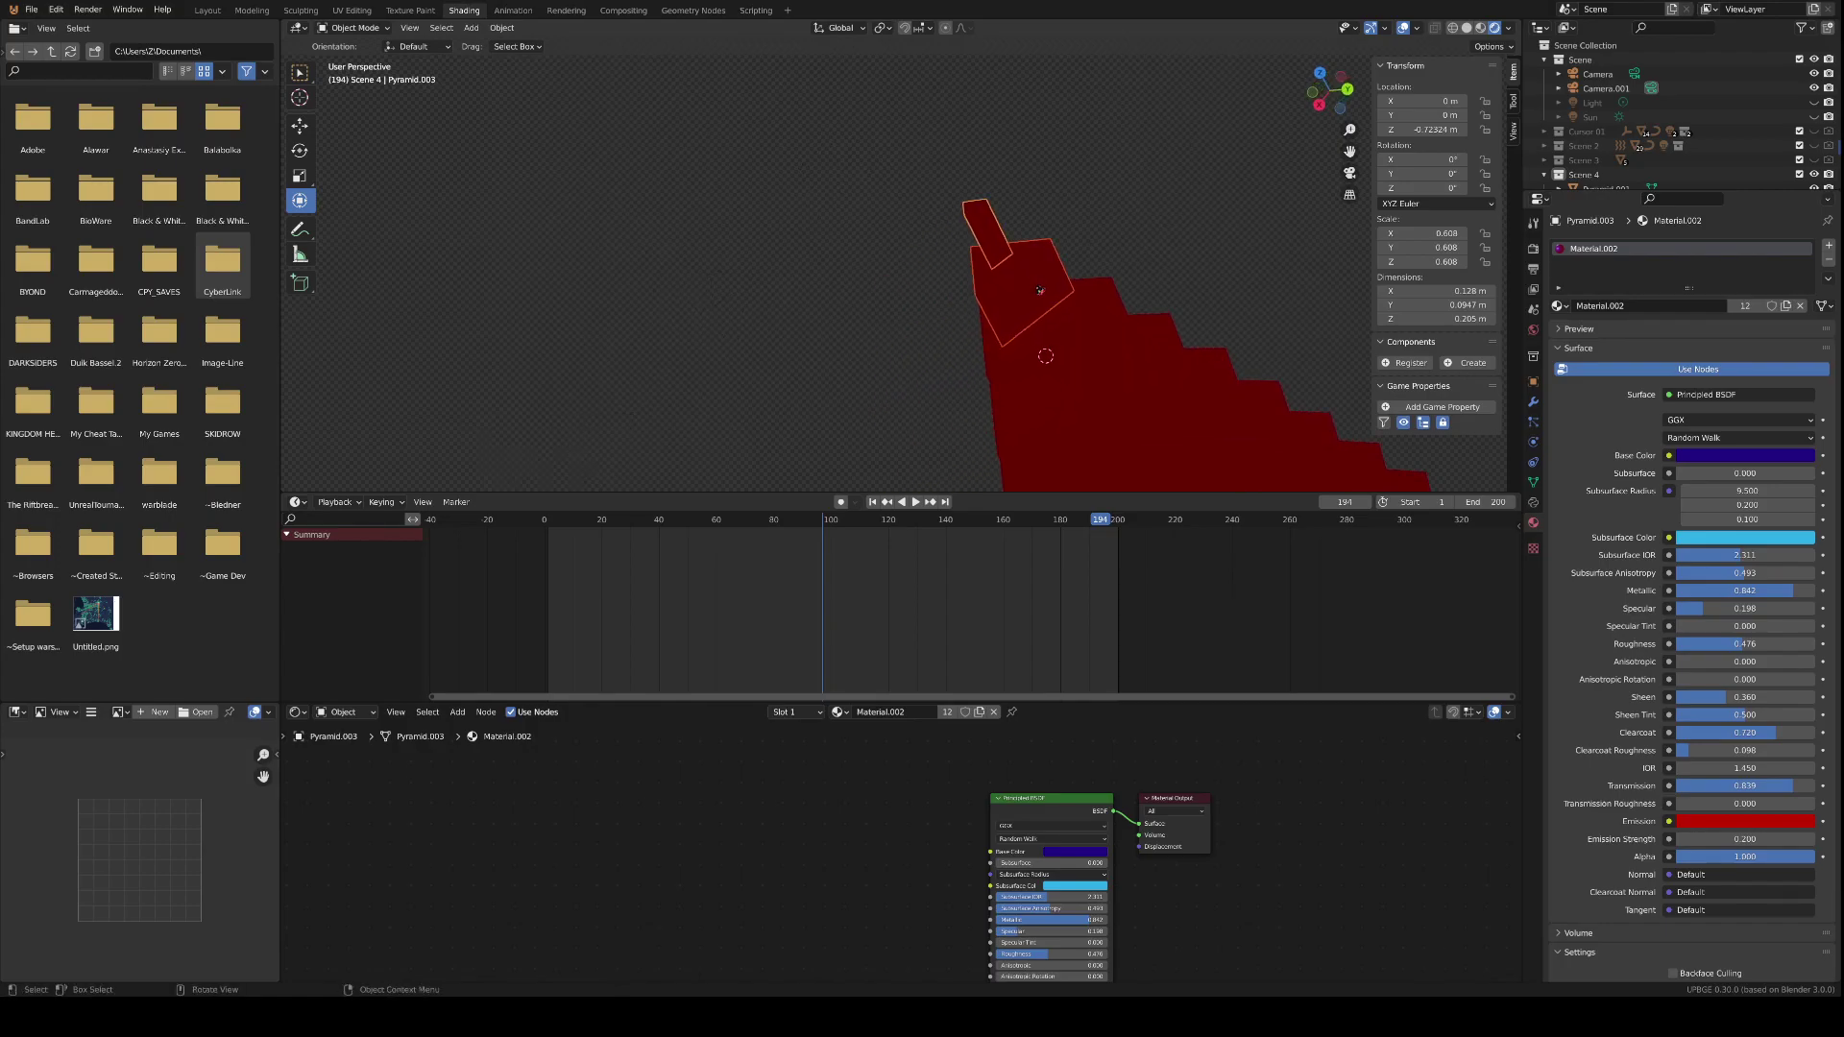
- Select a piece's linked faces plus a Pyramid.003 face and split them off
key(Tab)
key(Tab)
key(Tab)
key(l)
middle_drag(1133, 213, 934, 264)
shift+click(1013, 353)
middle_drag(899, 346, 853, 296)
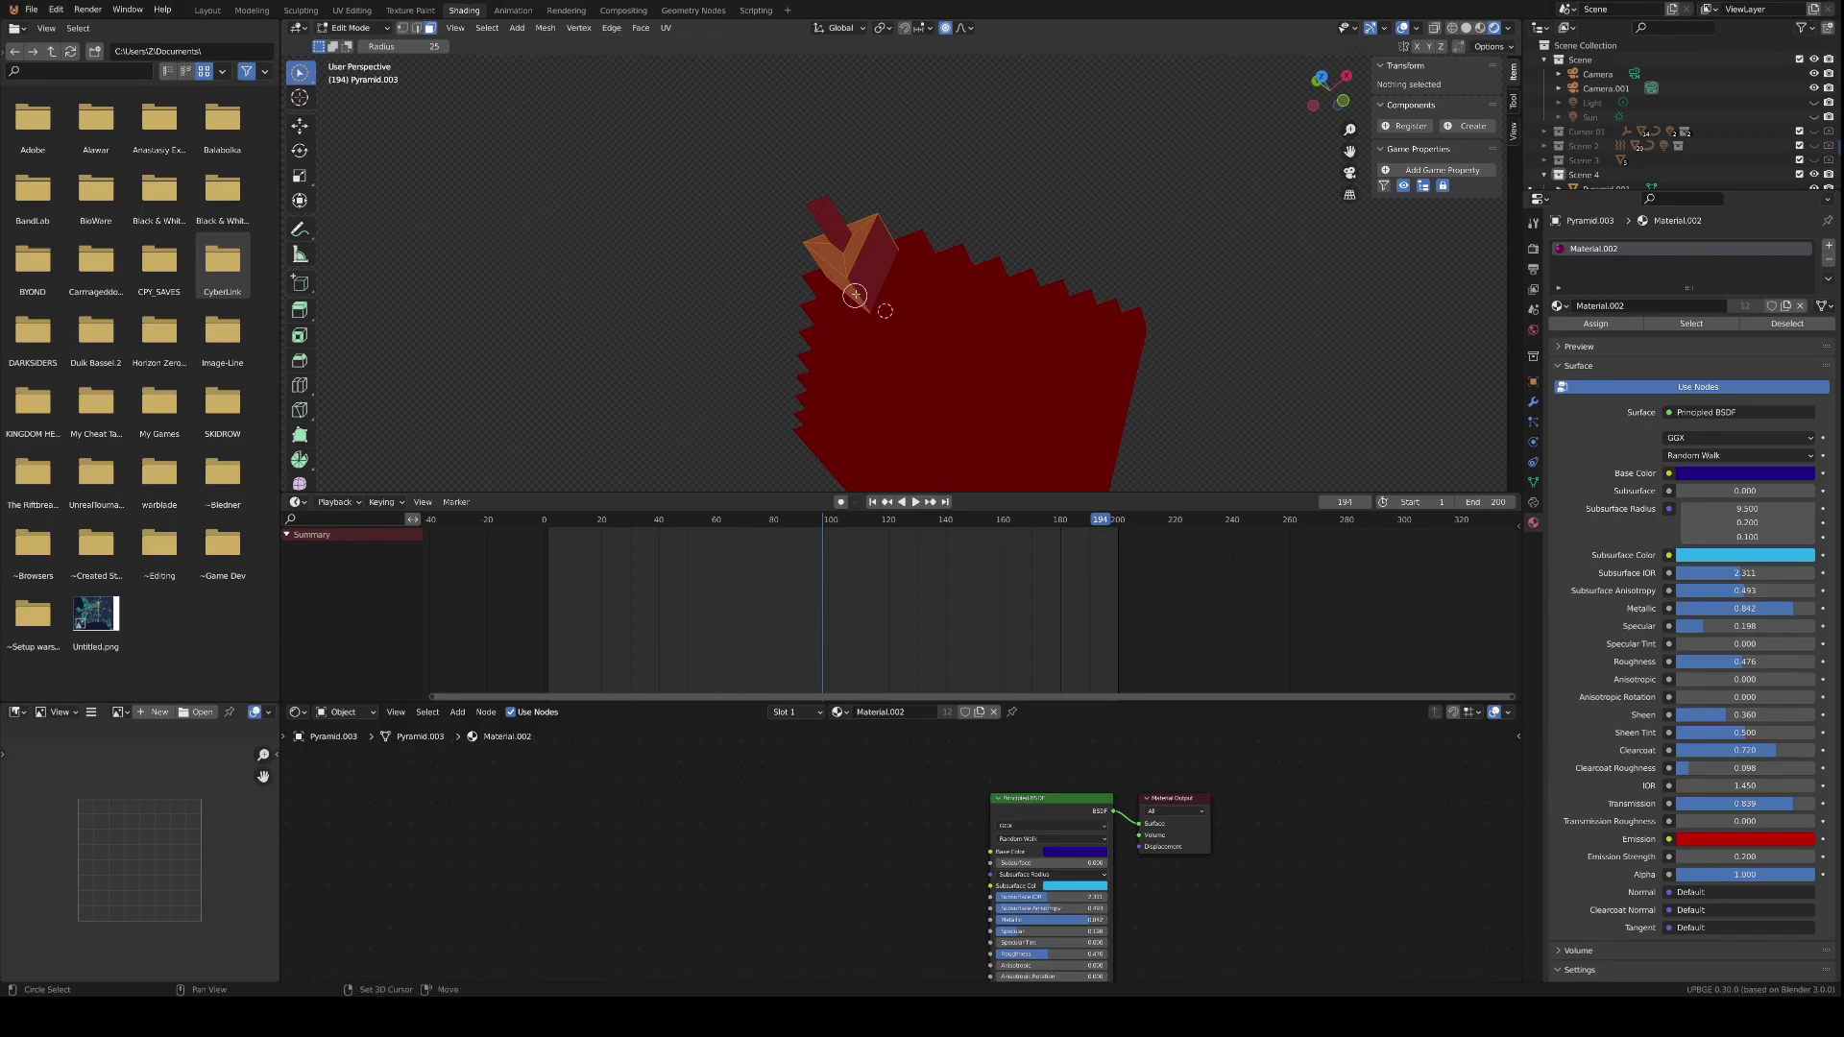
click(865, 283)
key(p)
click(864, 283)
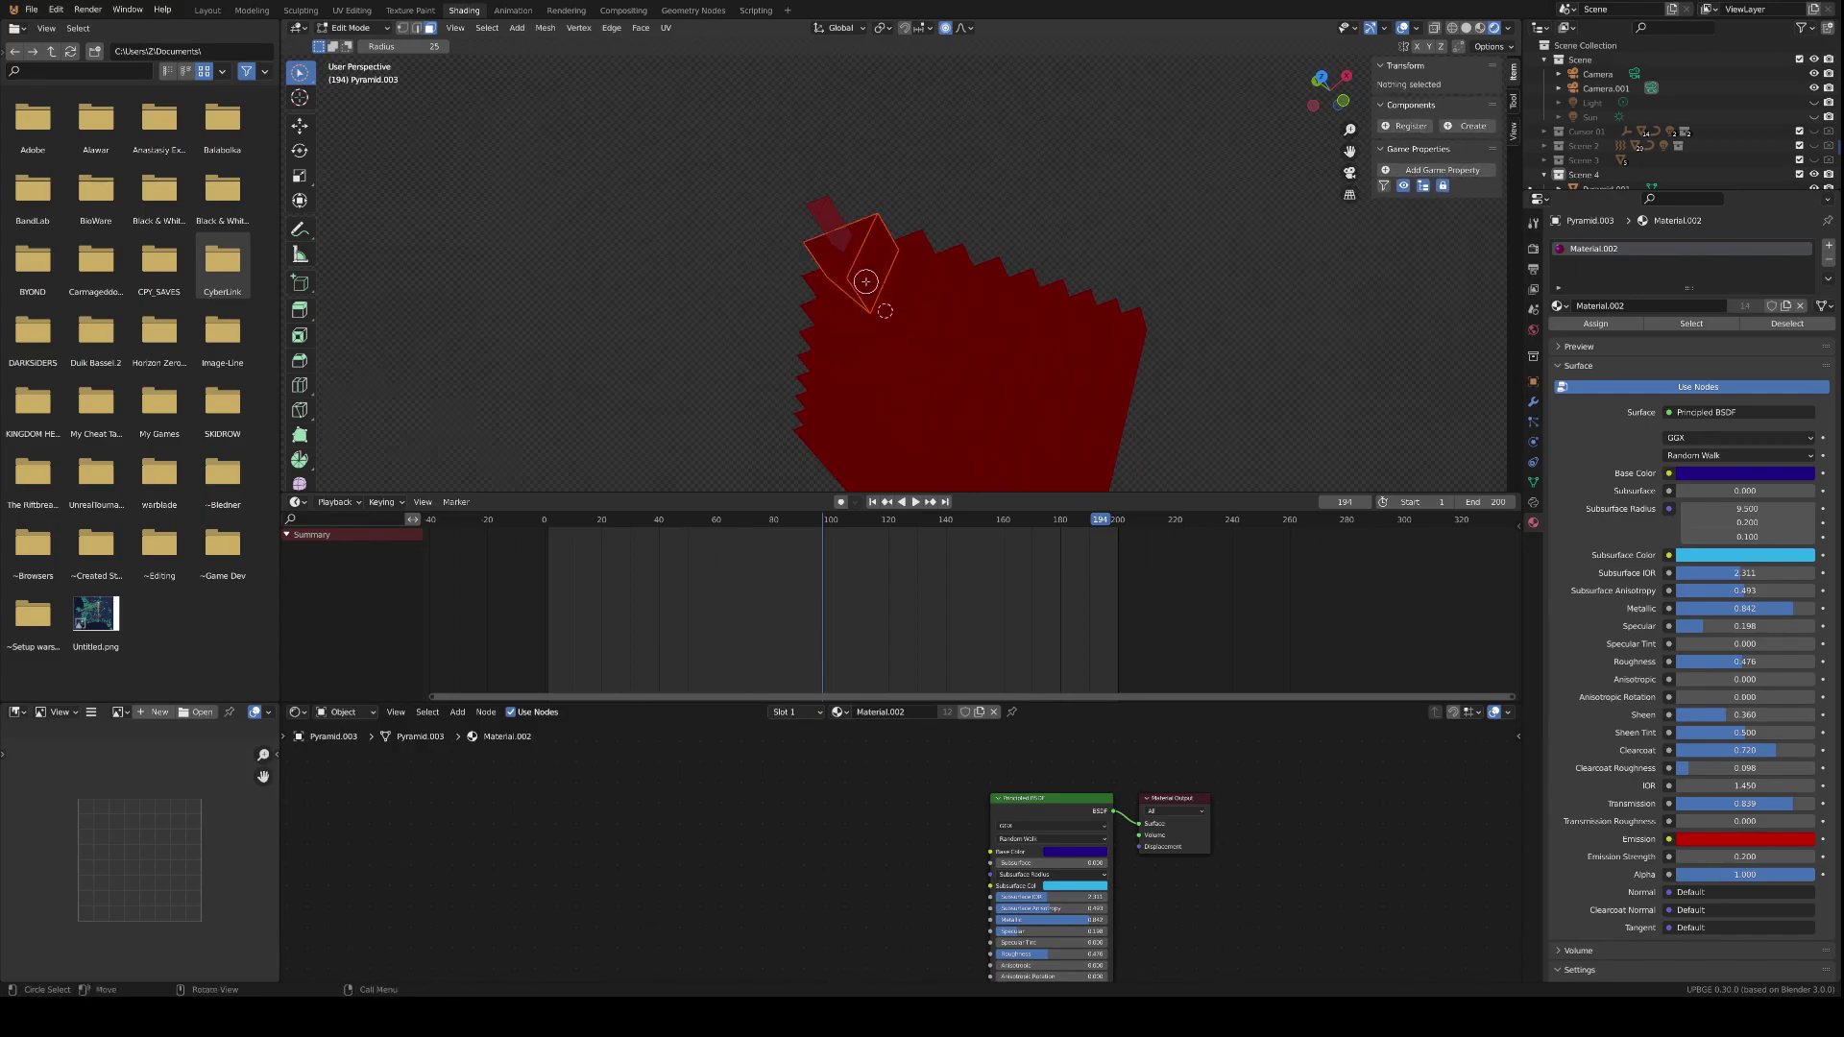
key(Tab)
- Inspect the separated pieces Pyramid.012 and .011, then undo the extra separations on Pyramid.003
click(838, 234)
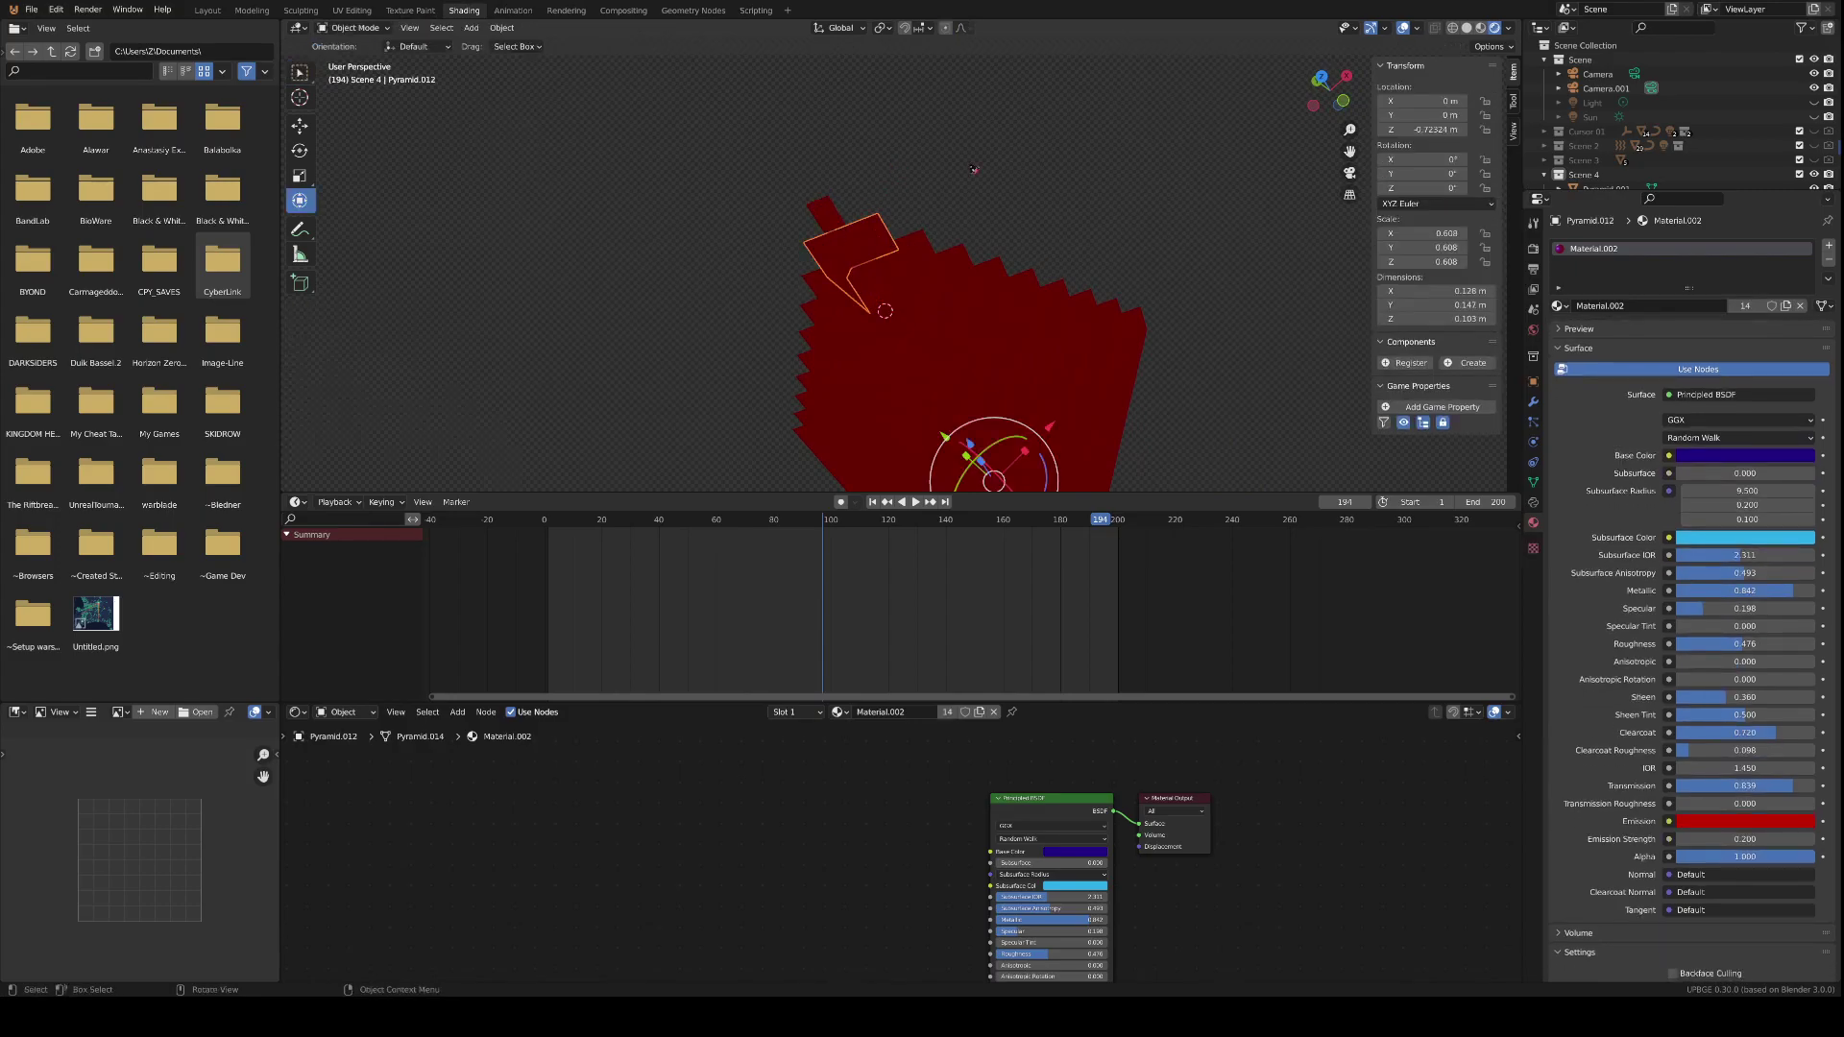
middle_drag(942, 197, 1016, 178)
click(1010, 180)
click(944, 242)
mouse_move(1105, 216)
middle_down()
mouse_move(1052, 243)
mouse_move(1120, 234)
middle_up()
click(847, 336)
click(847, 336)
key(Tab)
middle_drag(930, 265, 768, 245)
key(ctrl+z)
key(ctrl+z)
key(ctrl+z)
key(ctrl+z)
key(ctrl+z)
key(ctrl+z)
key(ctrl+z)
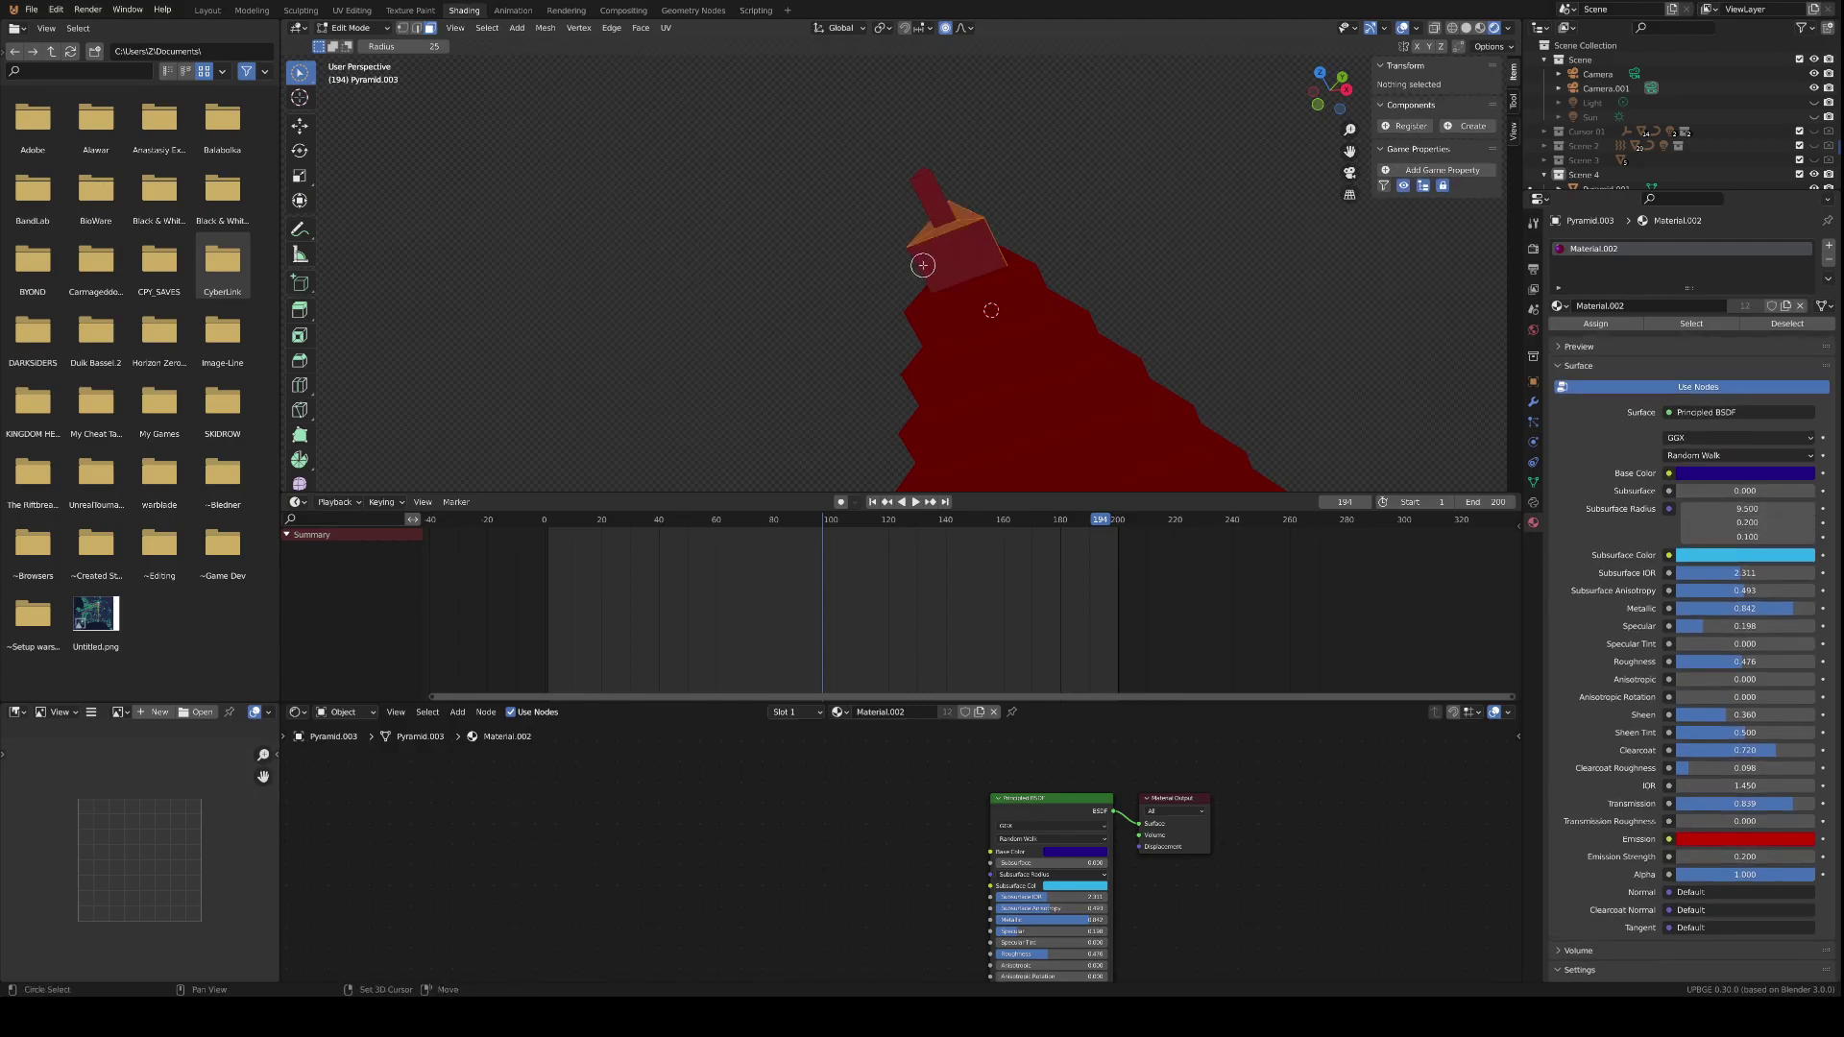
- Separate the small top cube's faces into their own object
shift+click(980, 263)
middle_drag(959, 275, 1227, 222)
click(860, 362)
middle_drag(715, 374, 1007, 291)
key(p)
click(981, 277)
- Select only the thin top rod in Object Mode
click(897, 191)
key(Tab)
click(857, 179)
click(893, 182)
middle_drag(893, 182, 639, 188)
- Fill a new face between the rod's top and left edges
key(Tab)
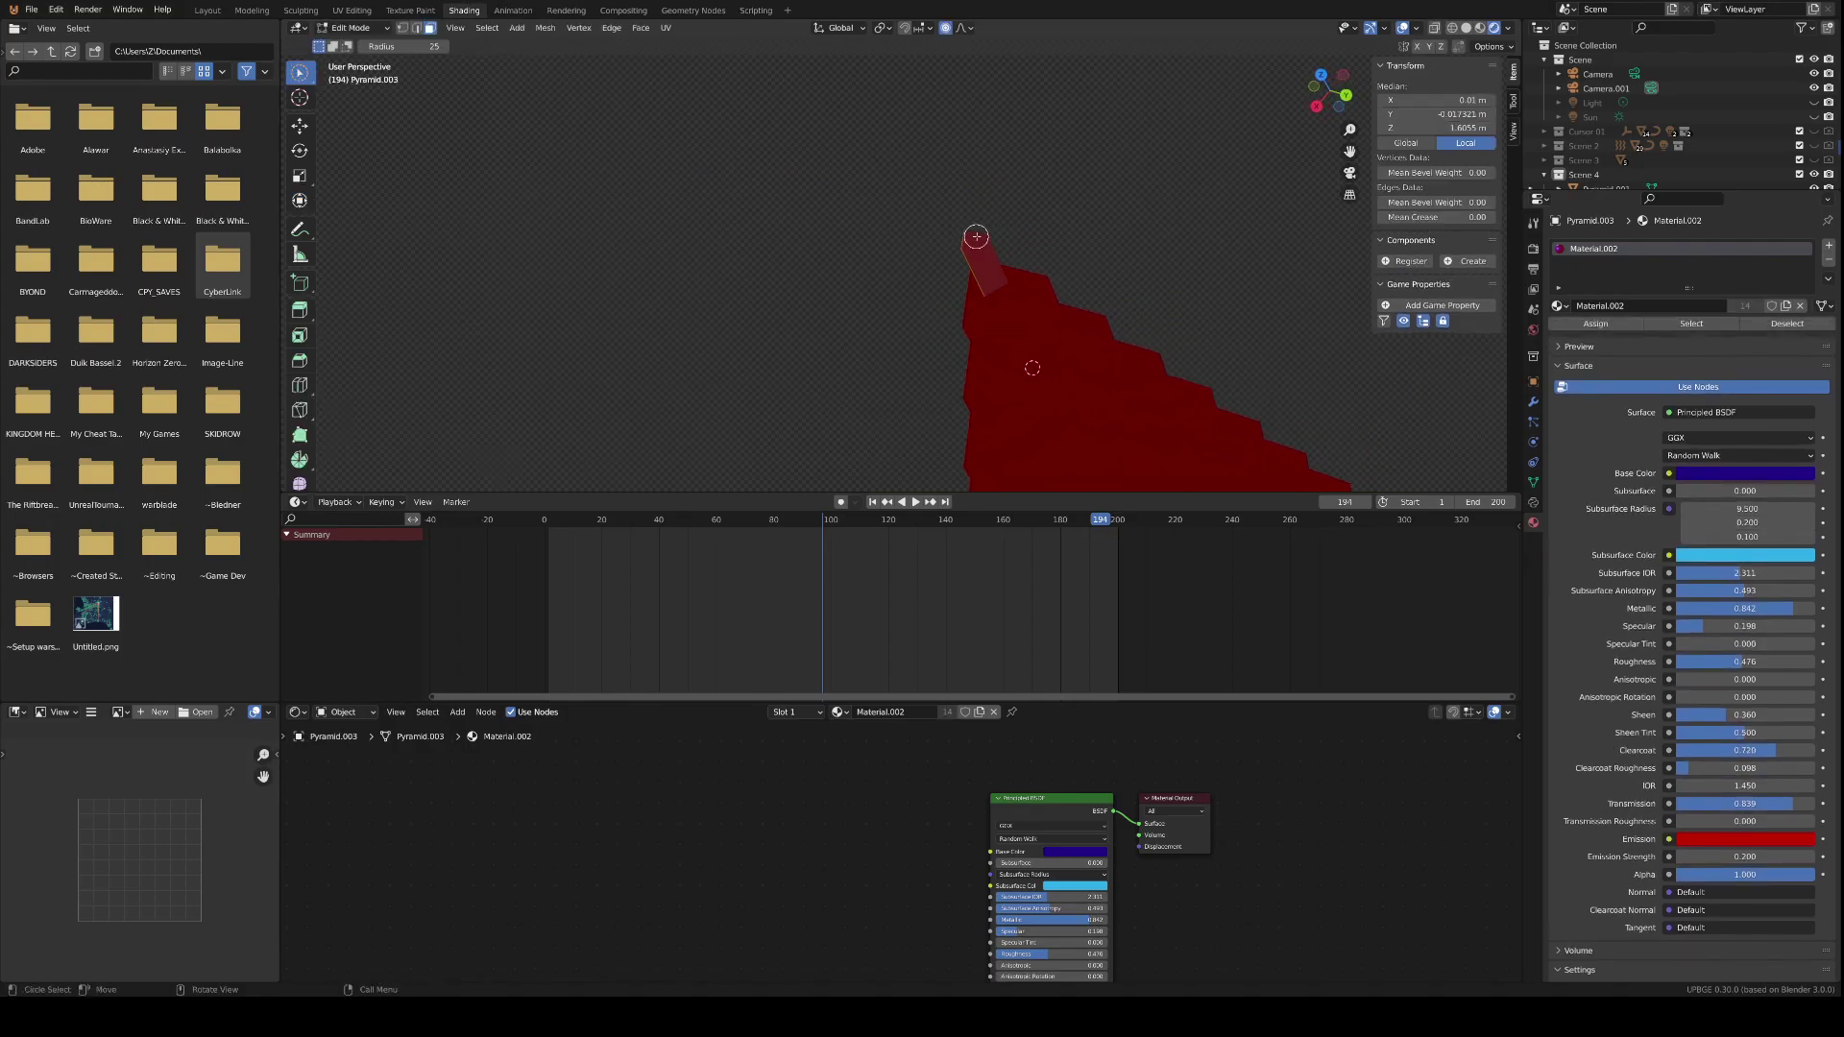
scroll(976, 239, up, 6)
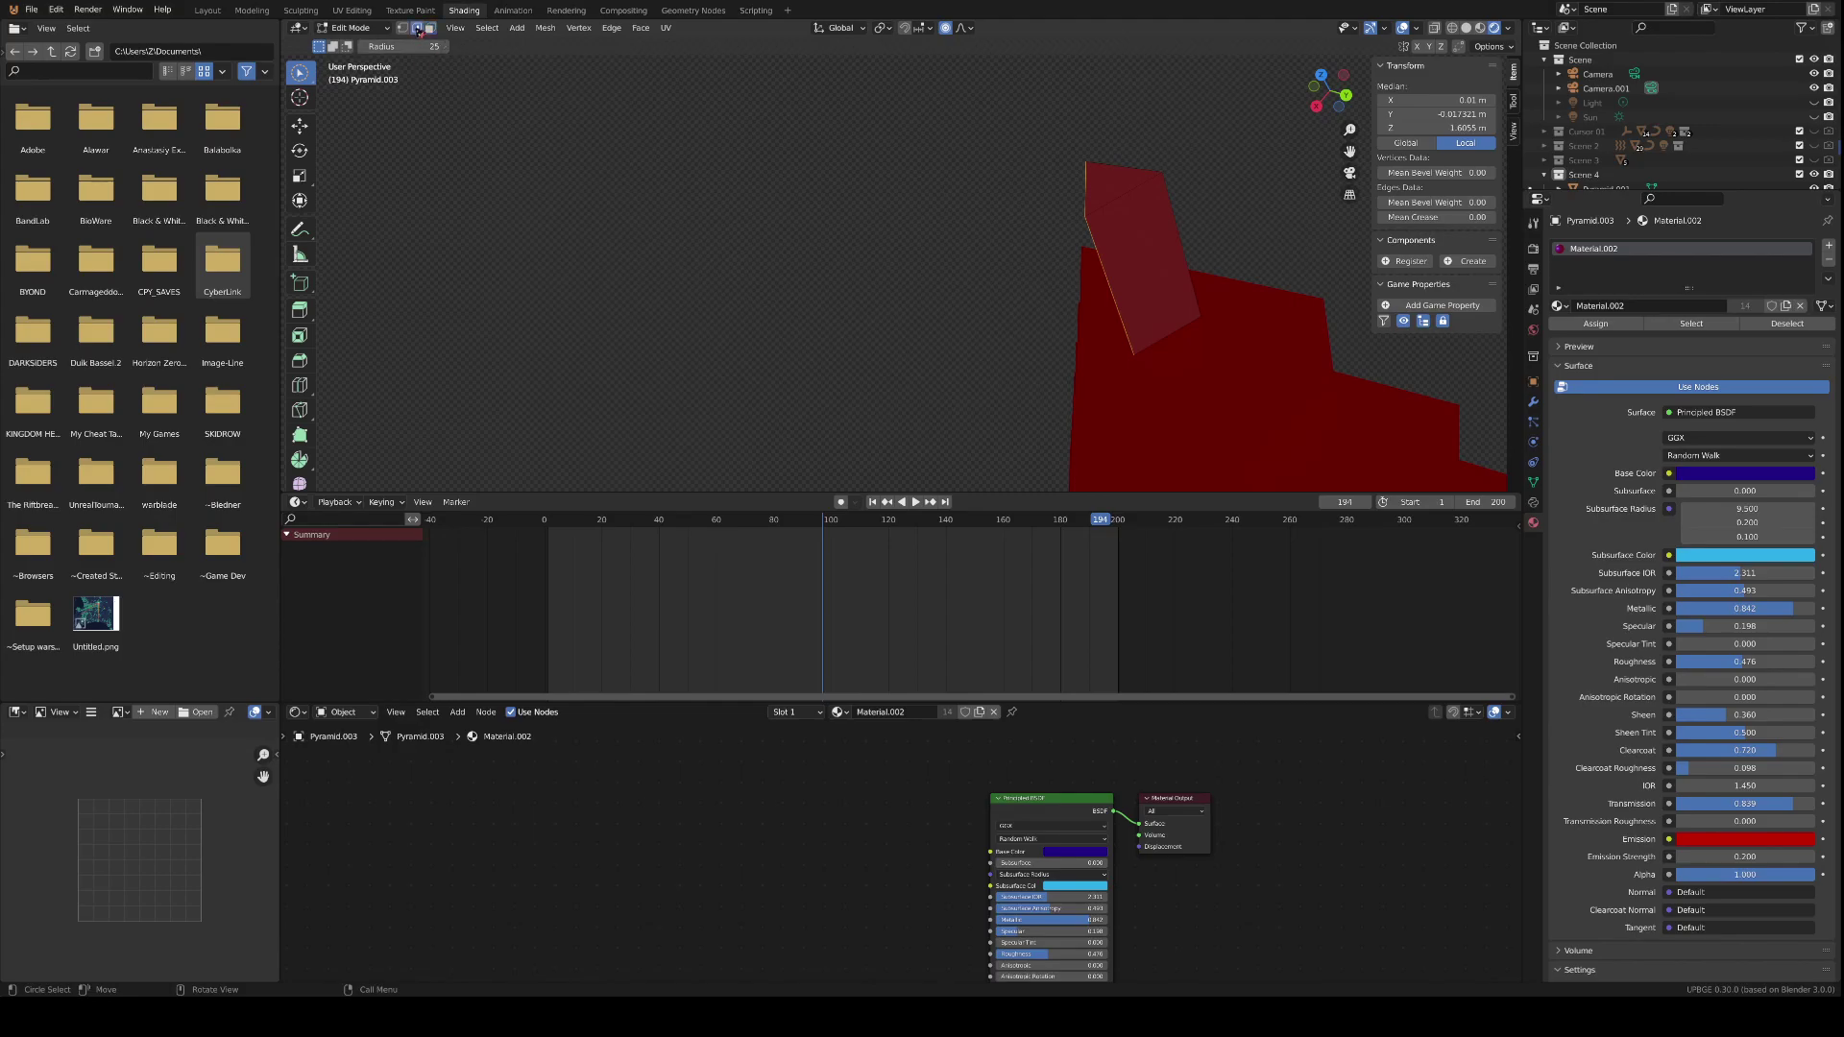
click(1104, 173)
shift+click(1093, 176)
key(f)
mouse_move(1092, 190)
middle_down()
mouse_move(1282, 155)
mouse_move(1118, 196)
middle_up()
middle_drag(1211, 453, 1186, 447)
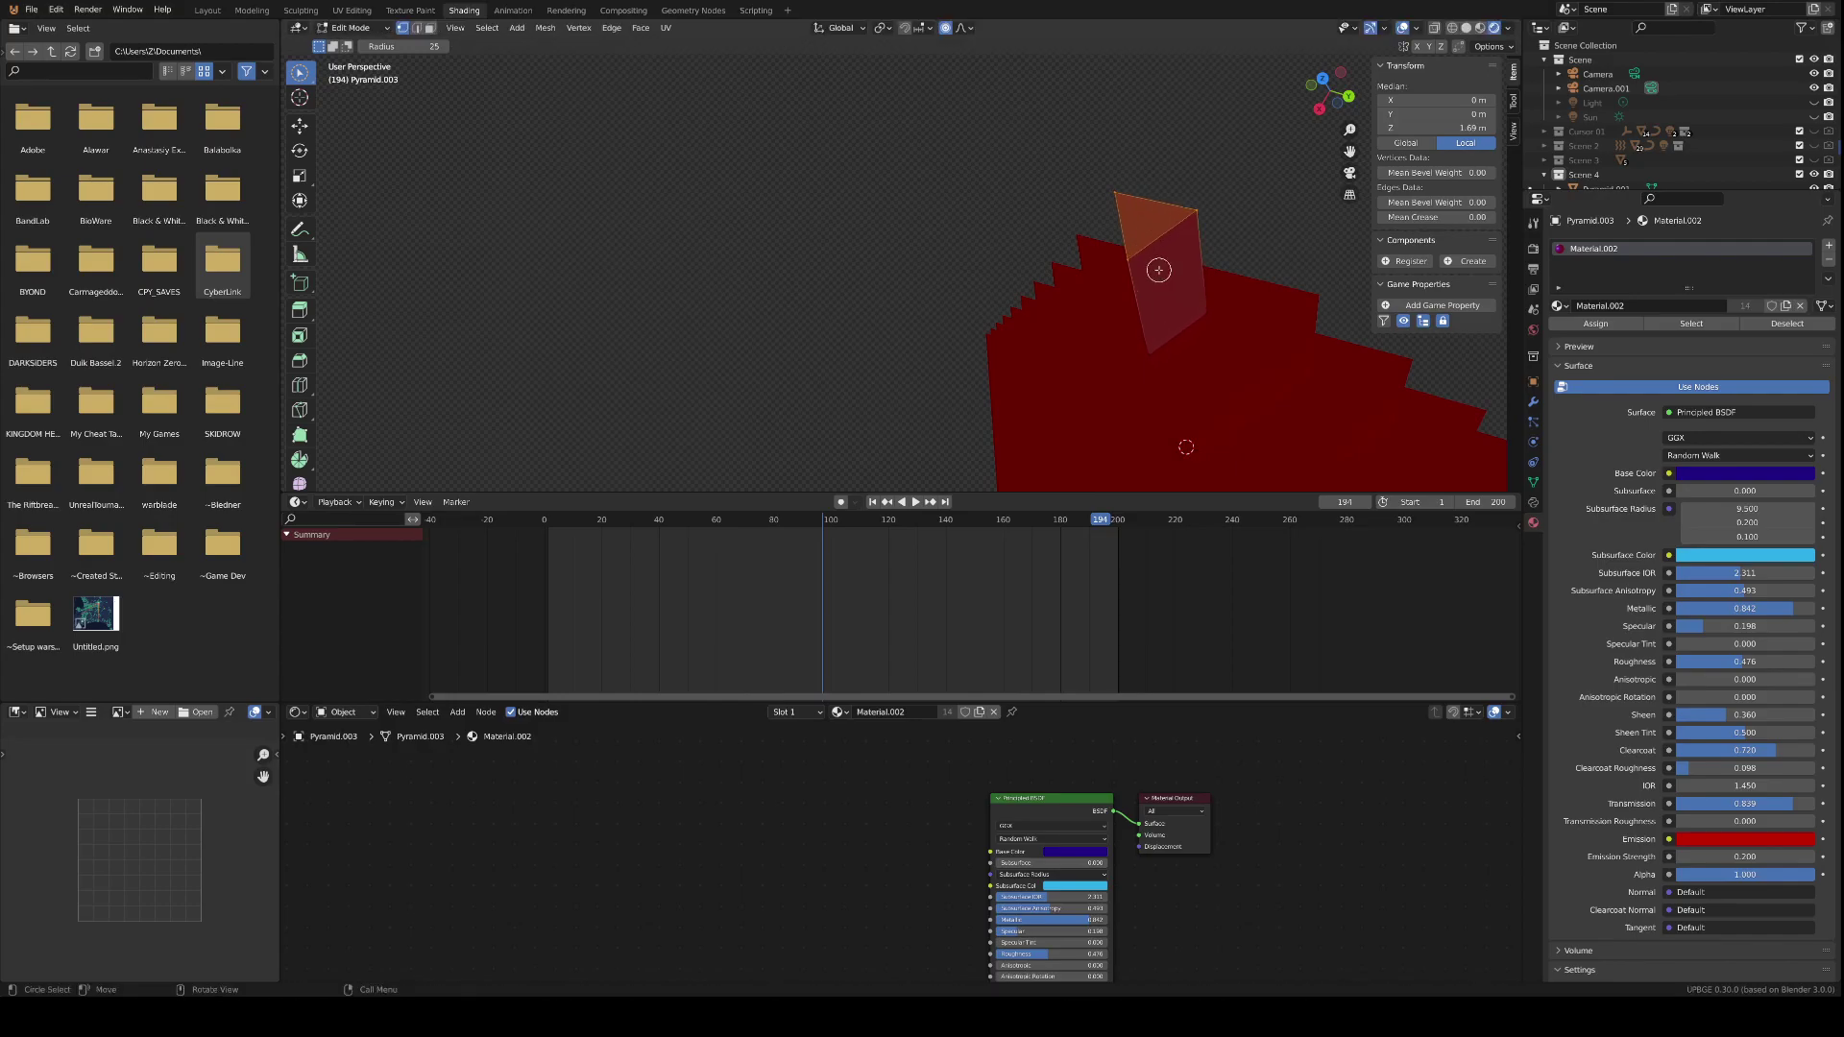
- Try moving the top face along Z, undo it, then scale the top face down
key(g)
key(z)
key(z)
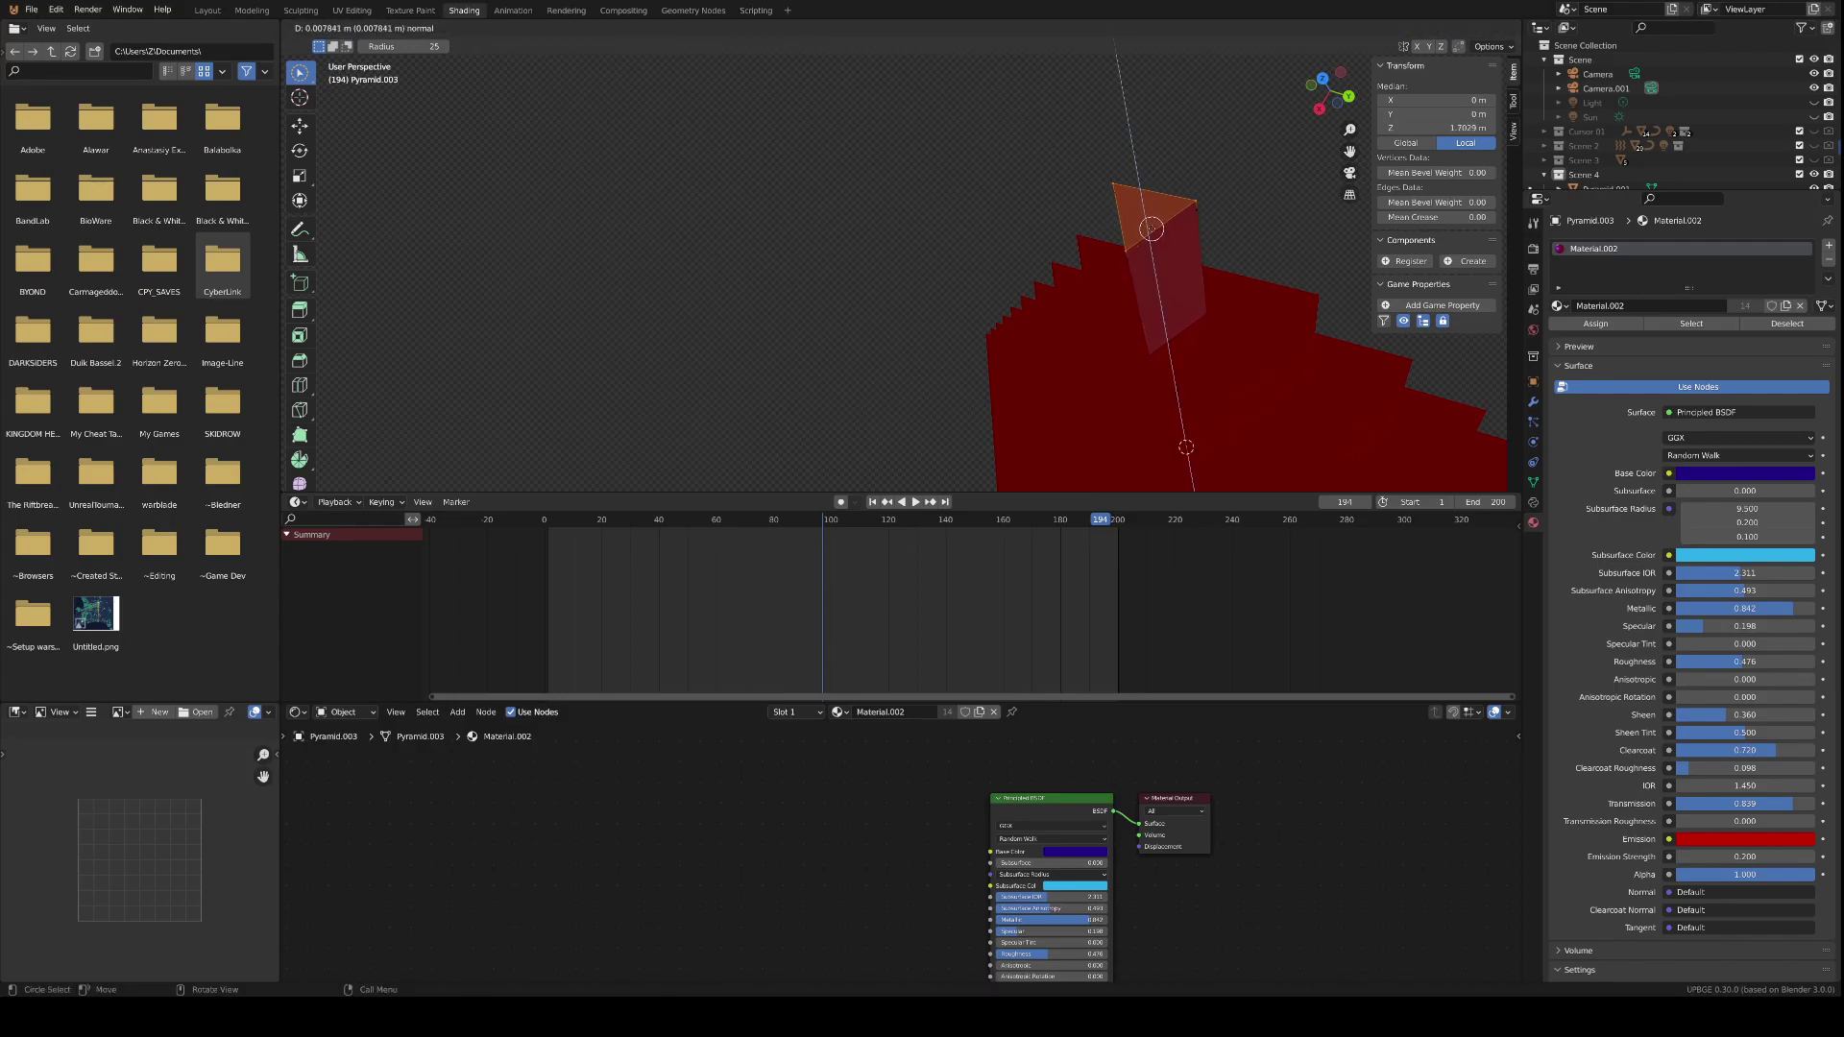
click(1186, 447)
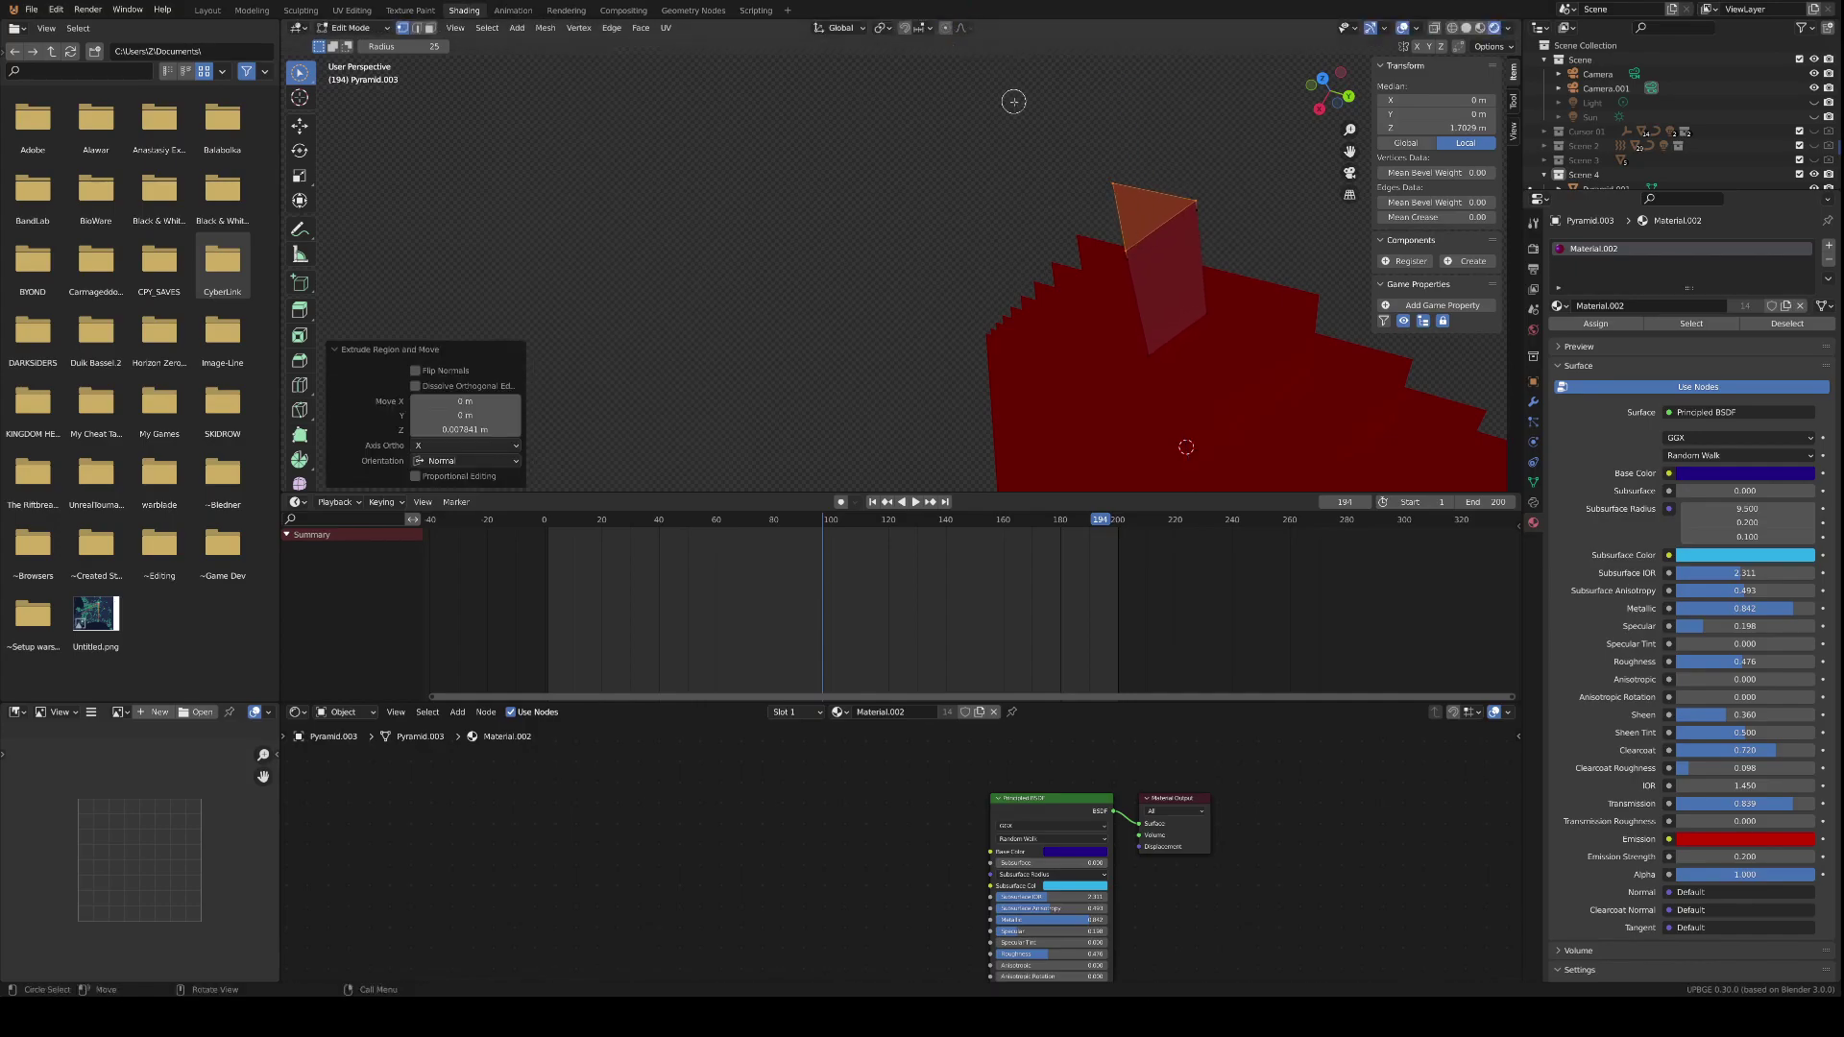
key(ctrl+z)
key(ctrl+z)
key(ctrl+shift+z)
key(s)
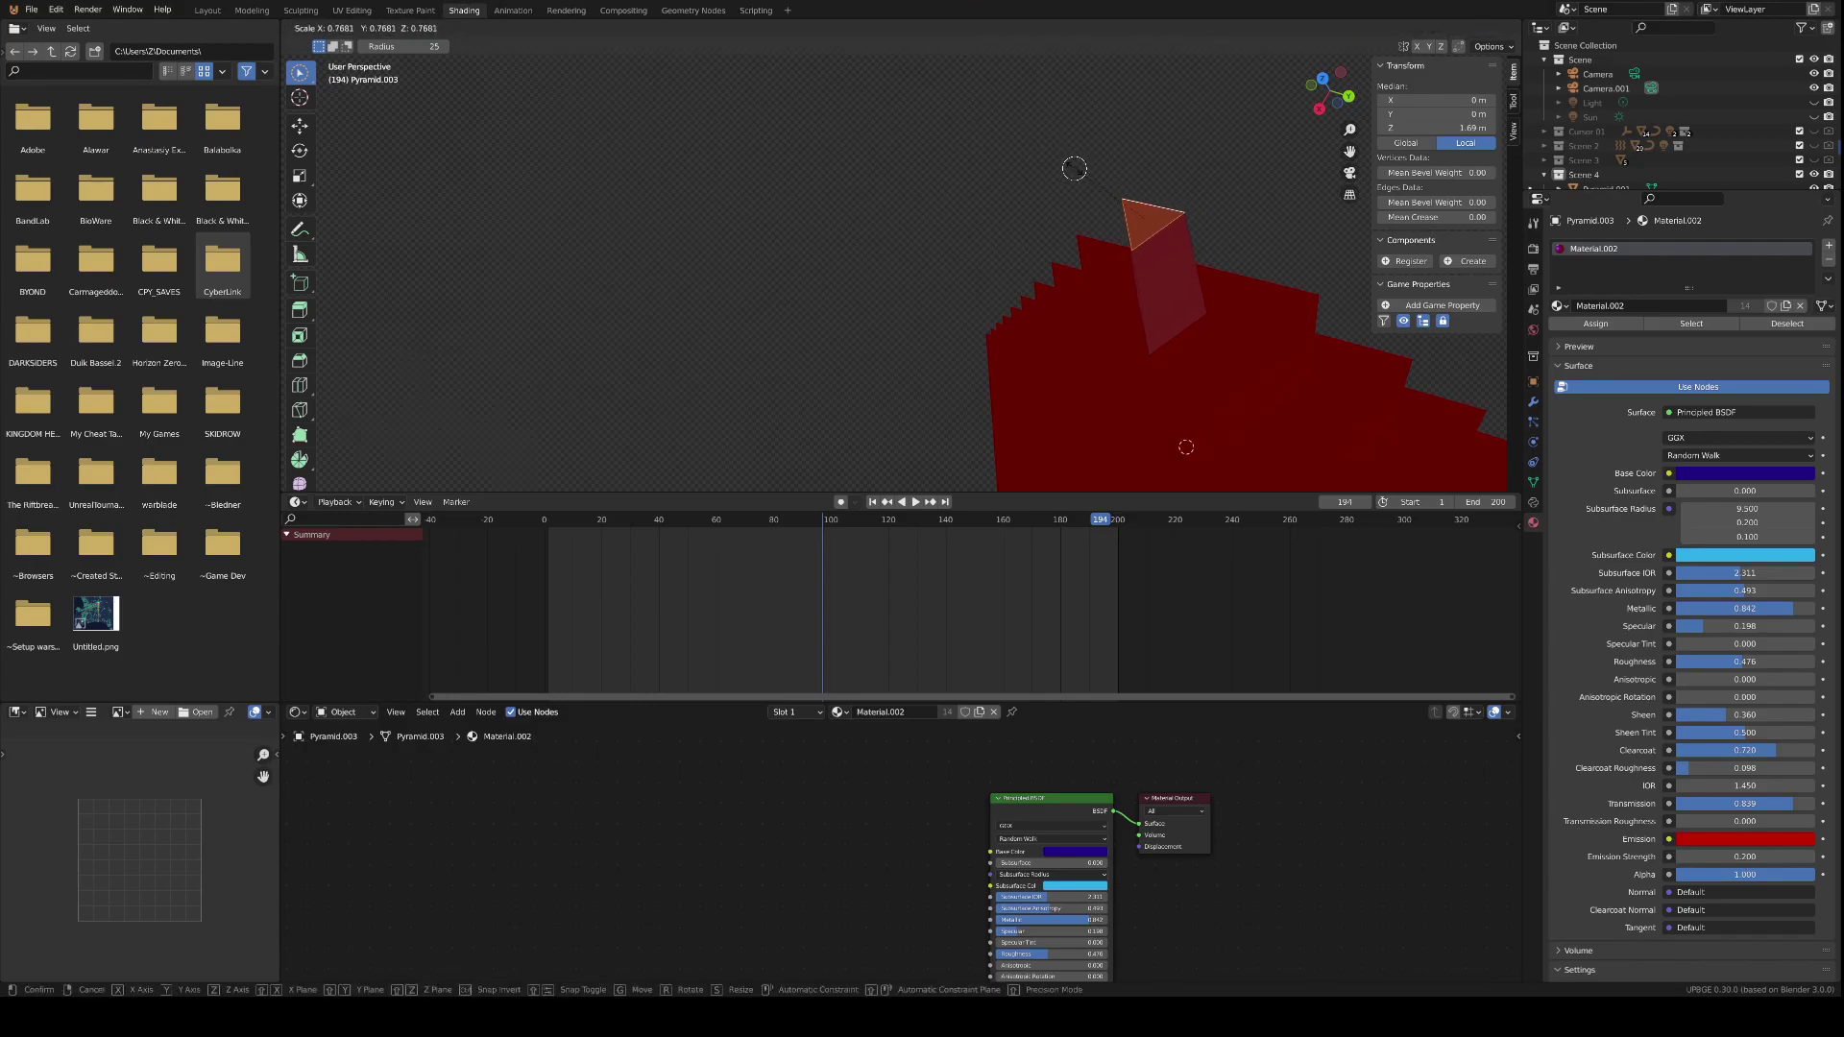
click(1136, 219)
- Select the block's two bottom edges and scale them up by 1.621
middle_drag(1143, 240, 1178, 255)
middle_drag(1120, 333, 1054, 151)
click(1048, 133)
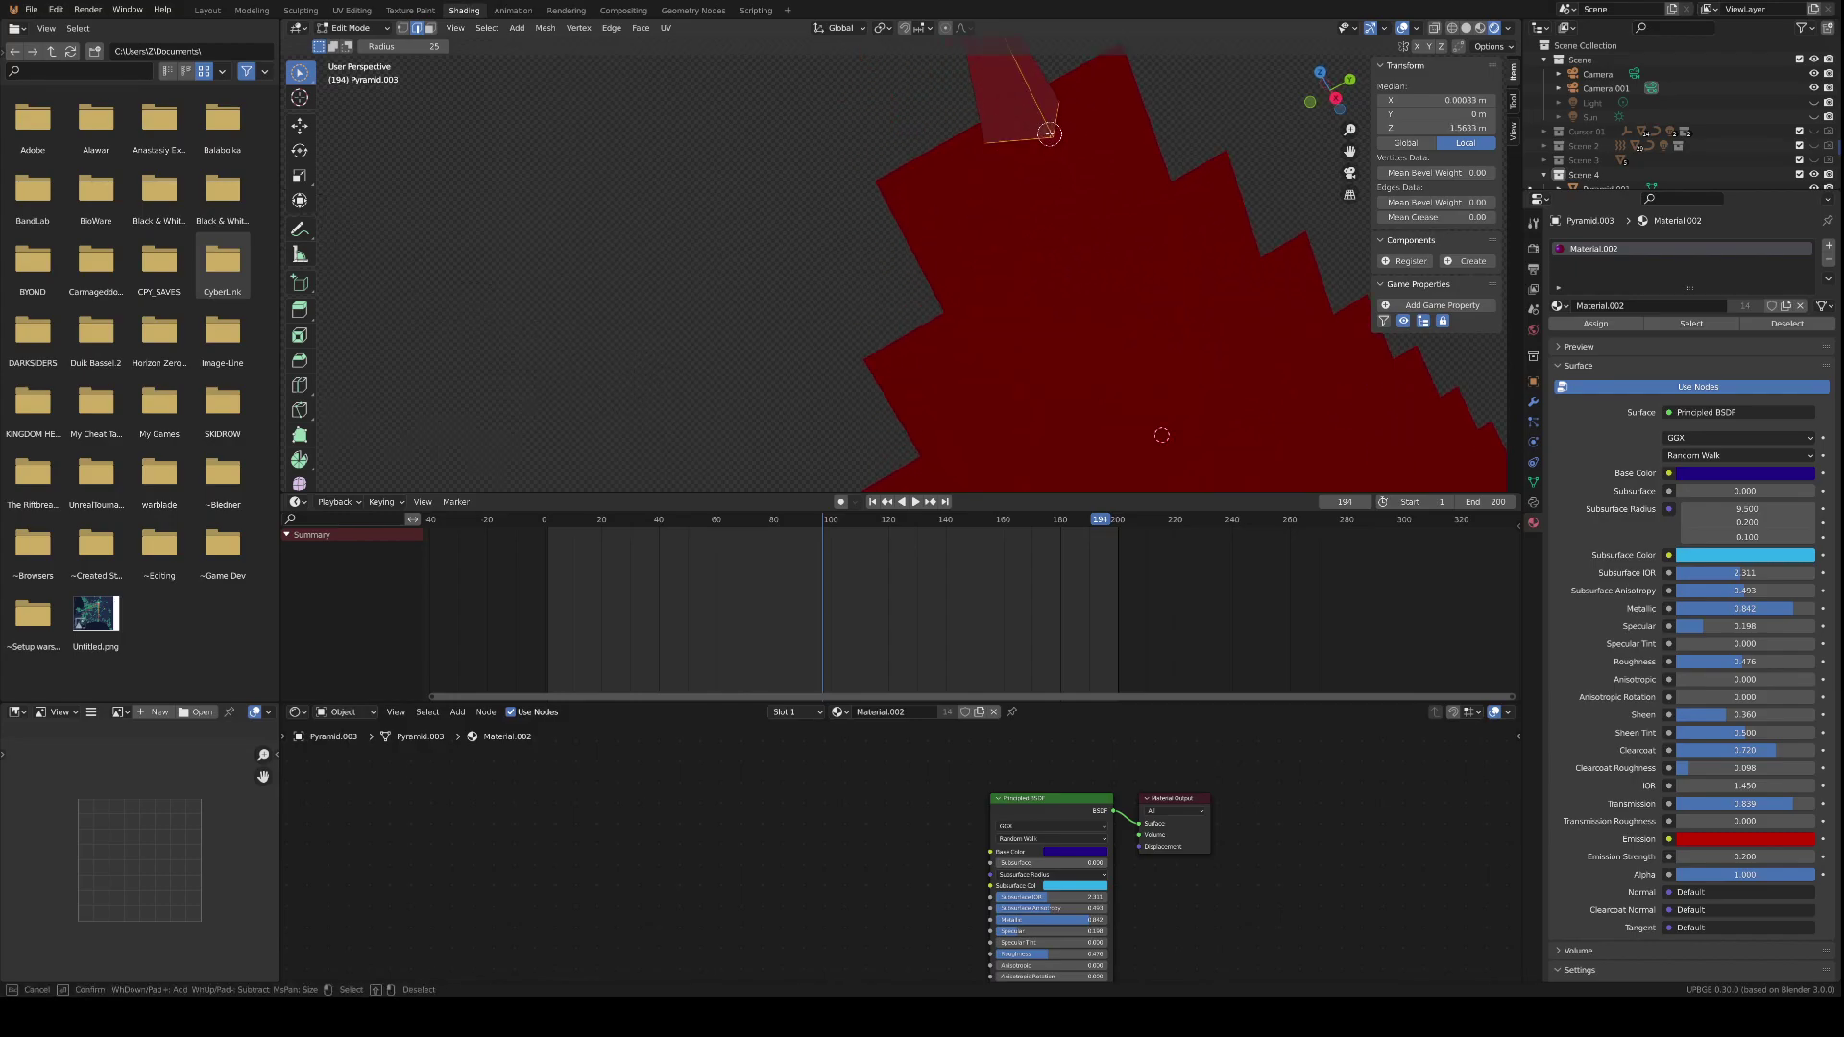
click(1025, 137)
shift+click(1062, 119)
middle_drag(1016, 123, 856, 74)
key(s)
click(1062, 189)
- Check the camera view, return to Object Mode, and save as '3d cursor 01.blend'
scroll(938, 267, down, 5)
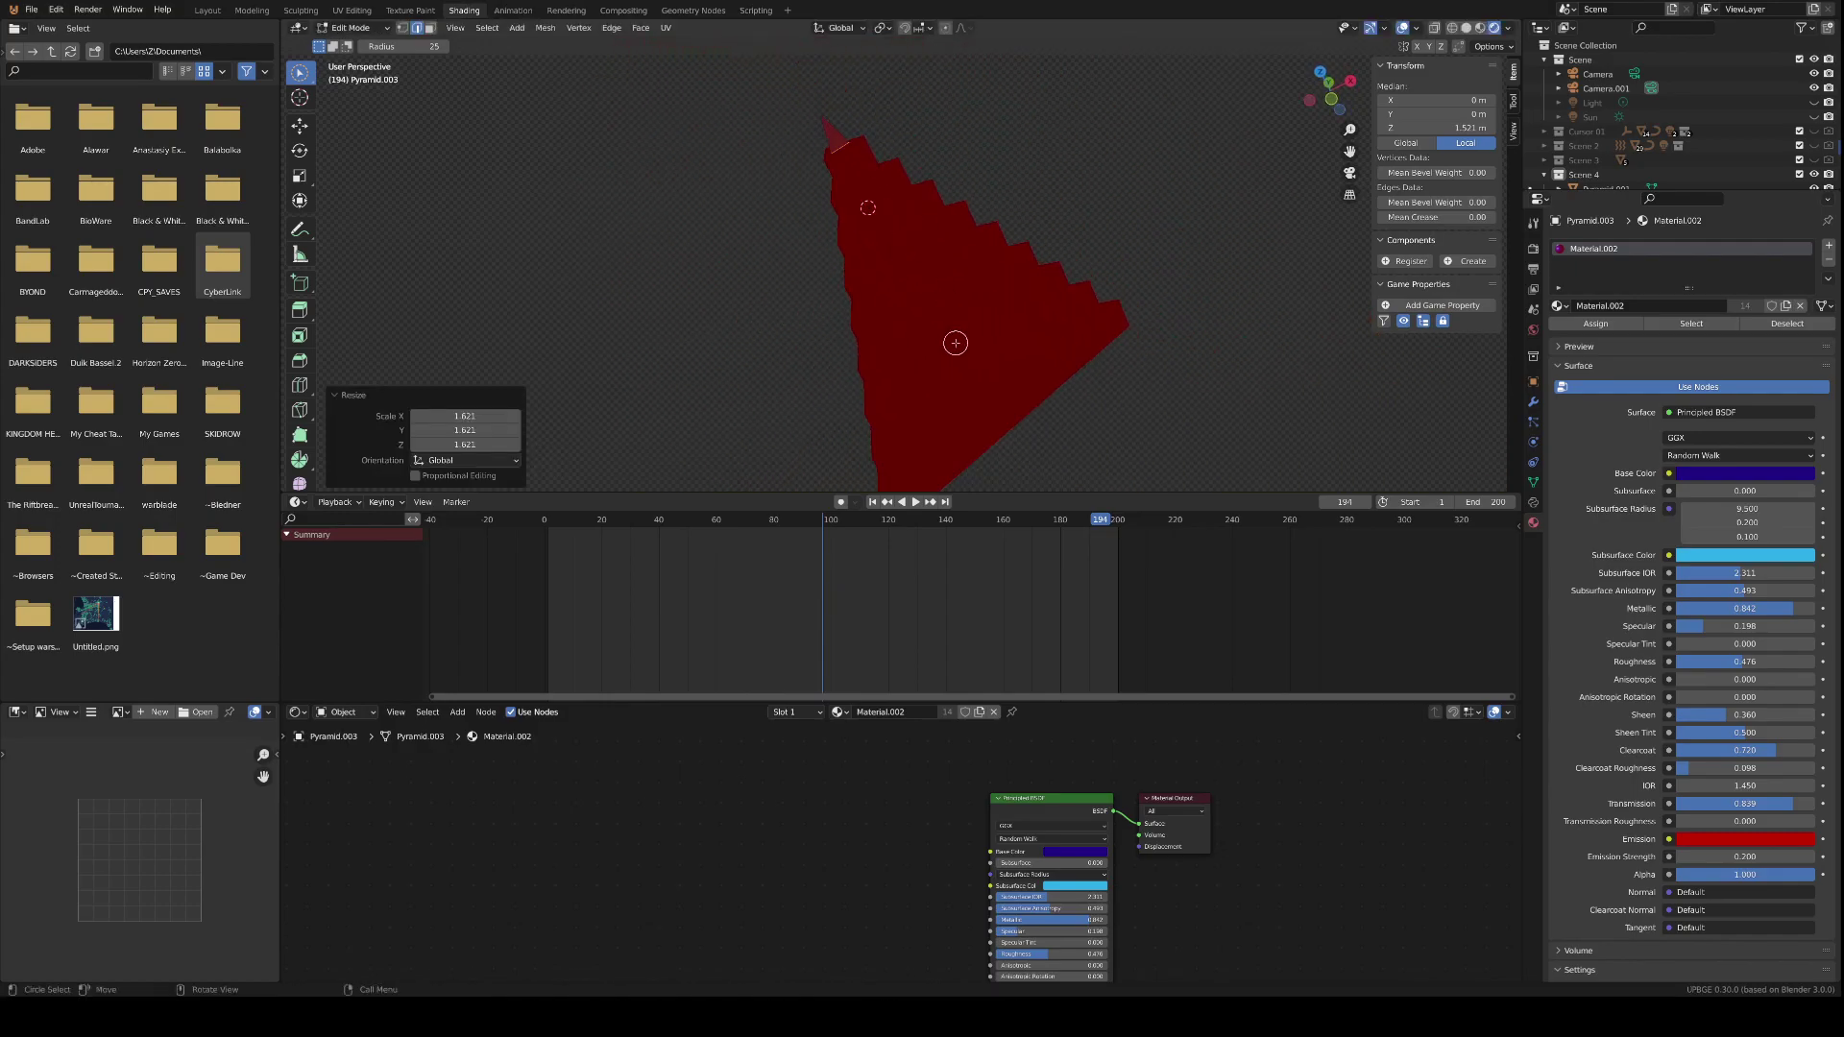
key(KP_0)
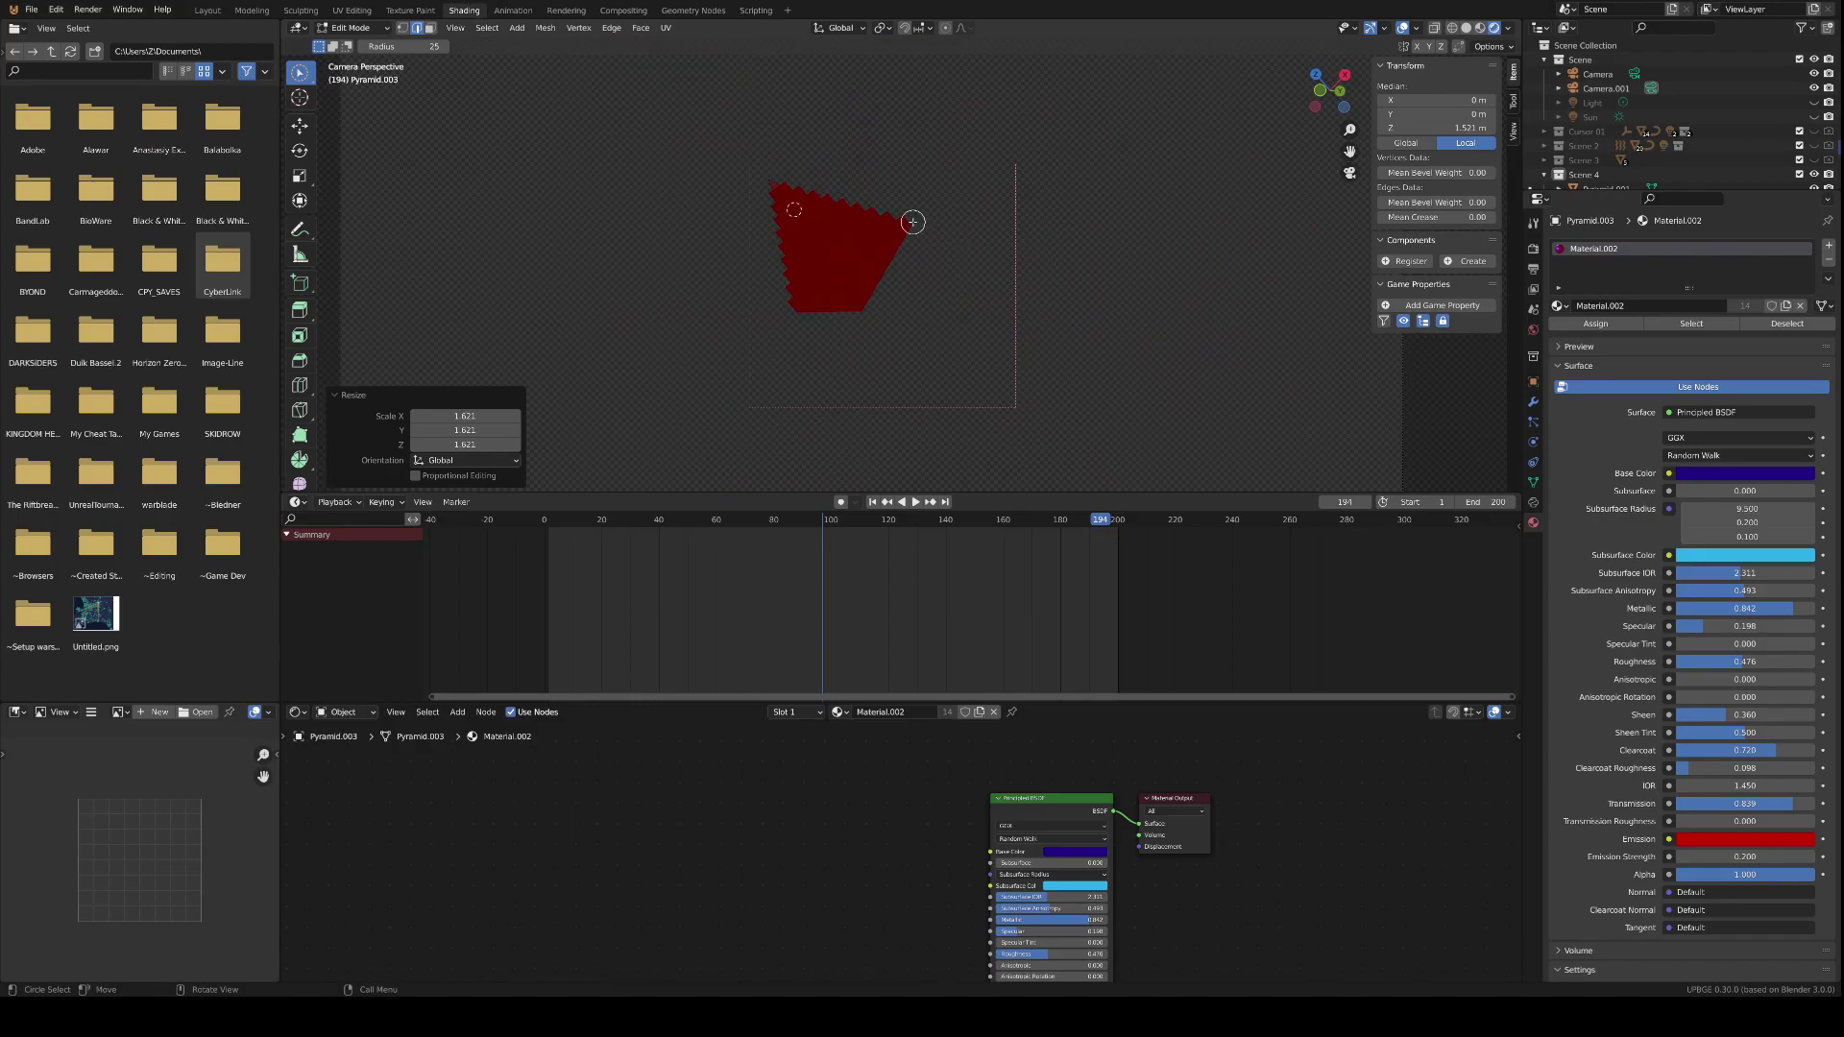
scroll(862, 232, up, 2)
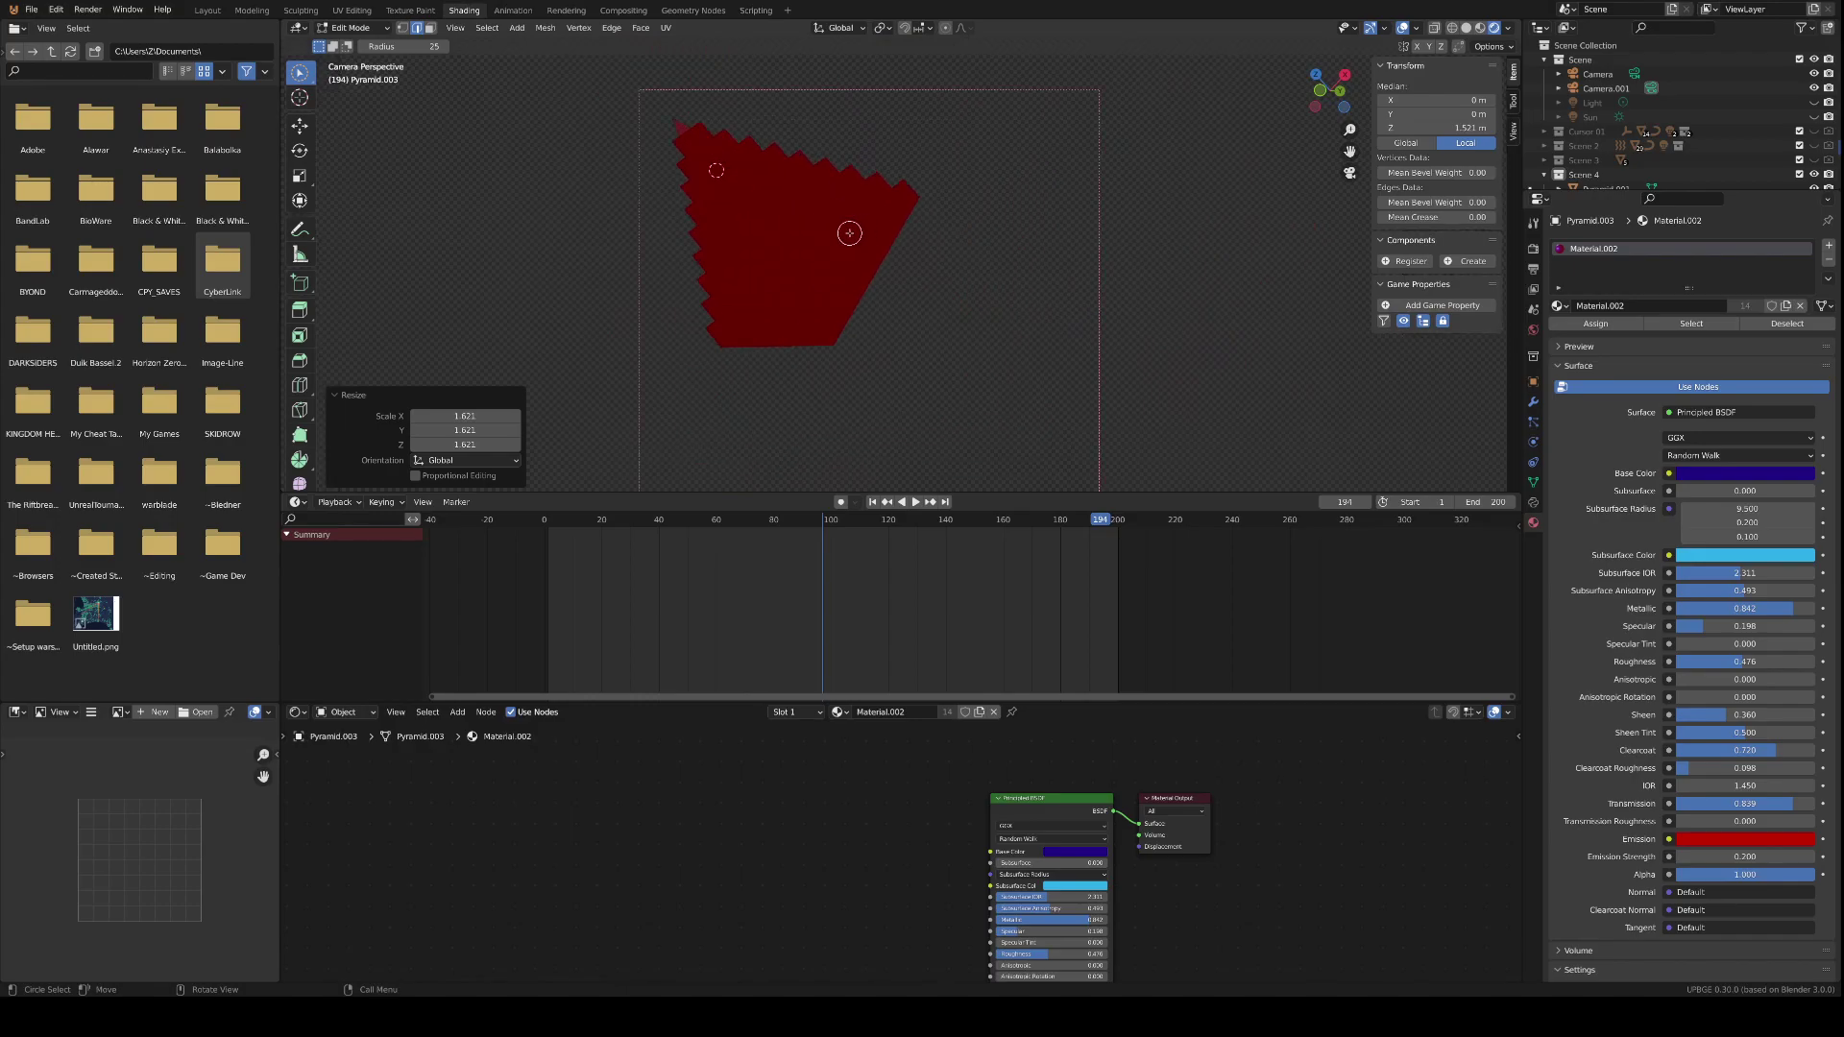
key(Tab)
key(ctrl+s)
click(869, 310)
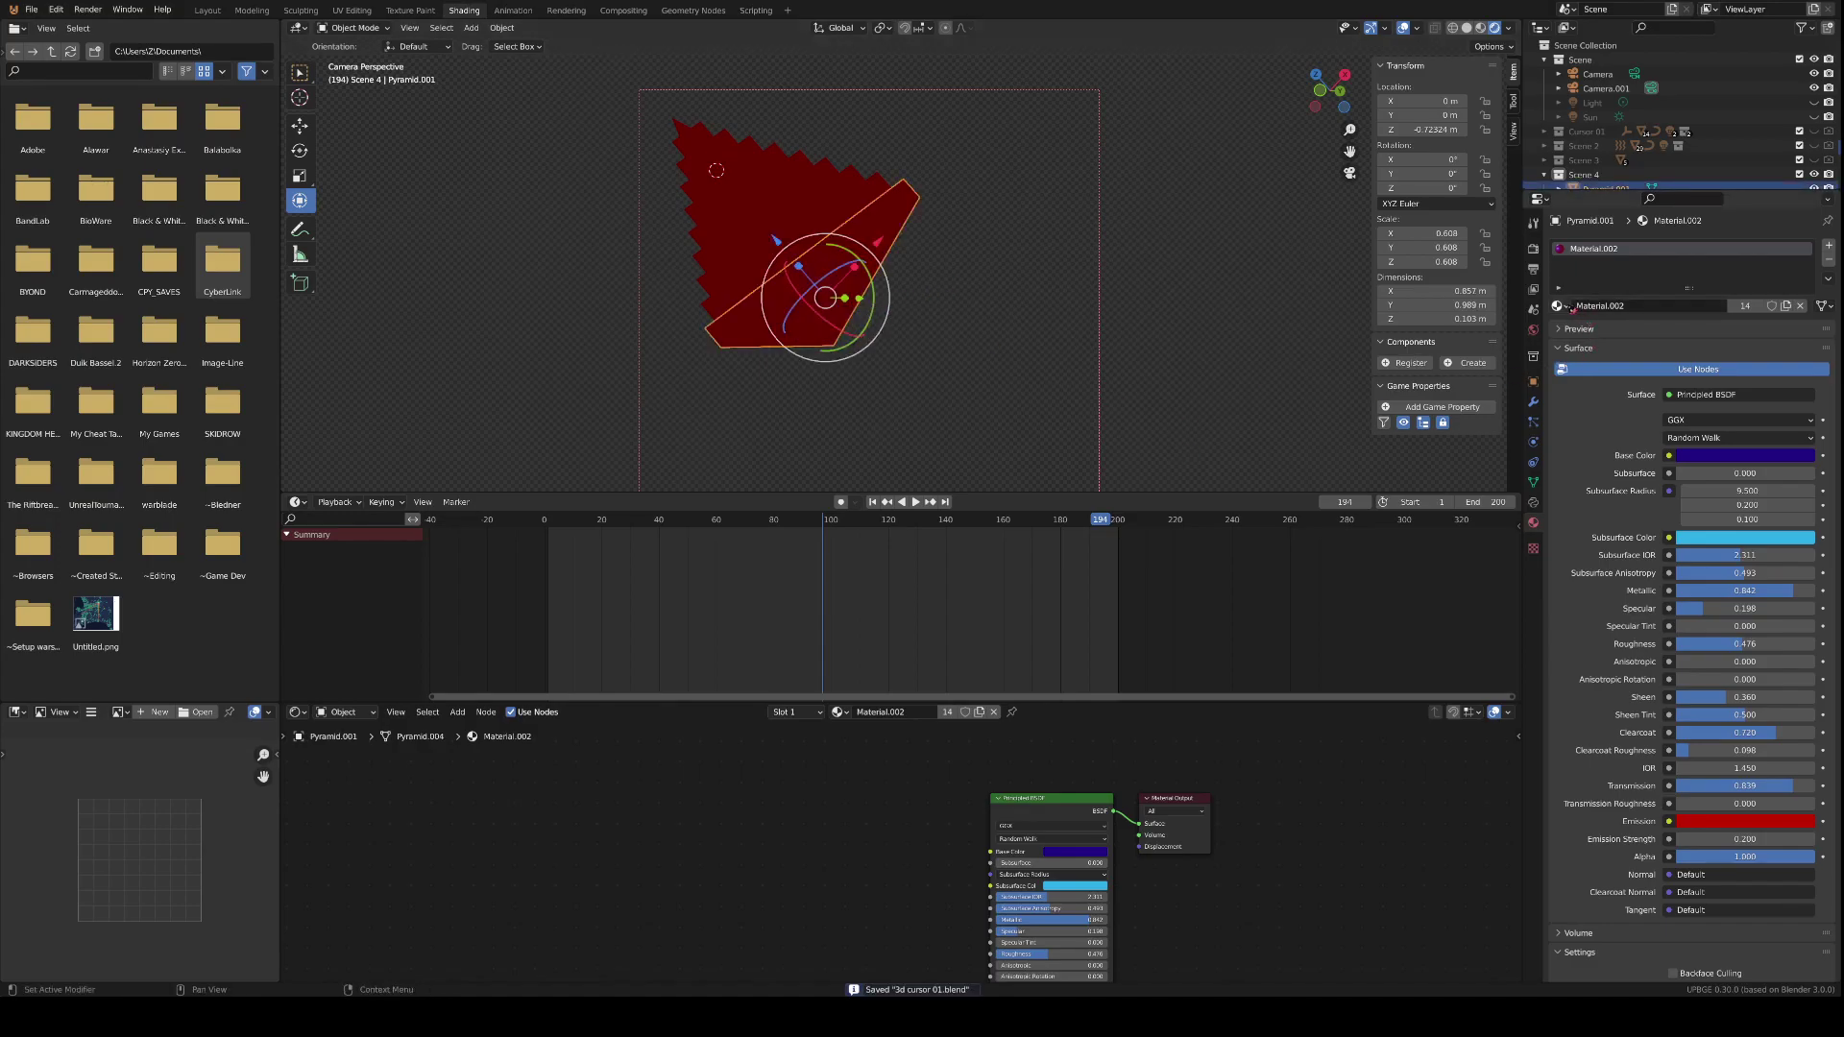
- Replace Material.002 on the Pyramid.001 strip with the plain Material
click(1829, 260)
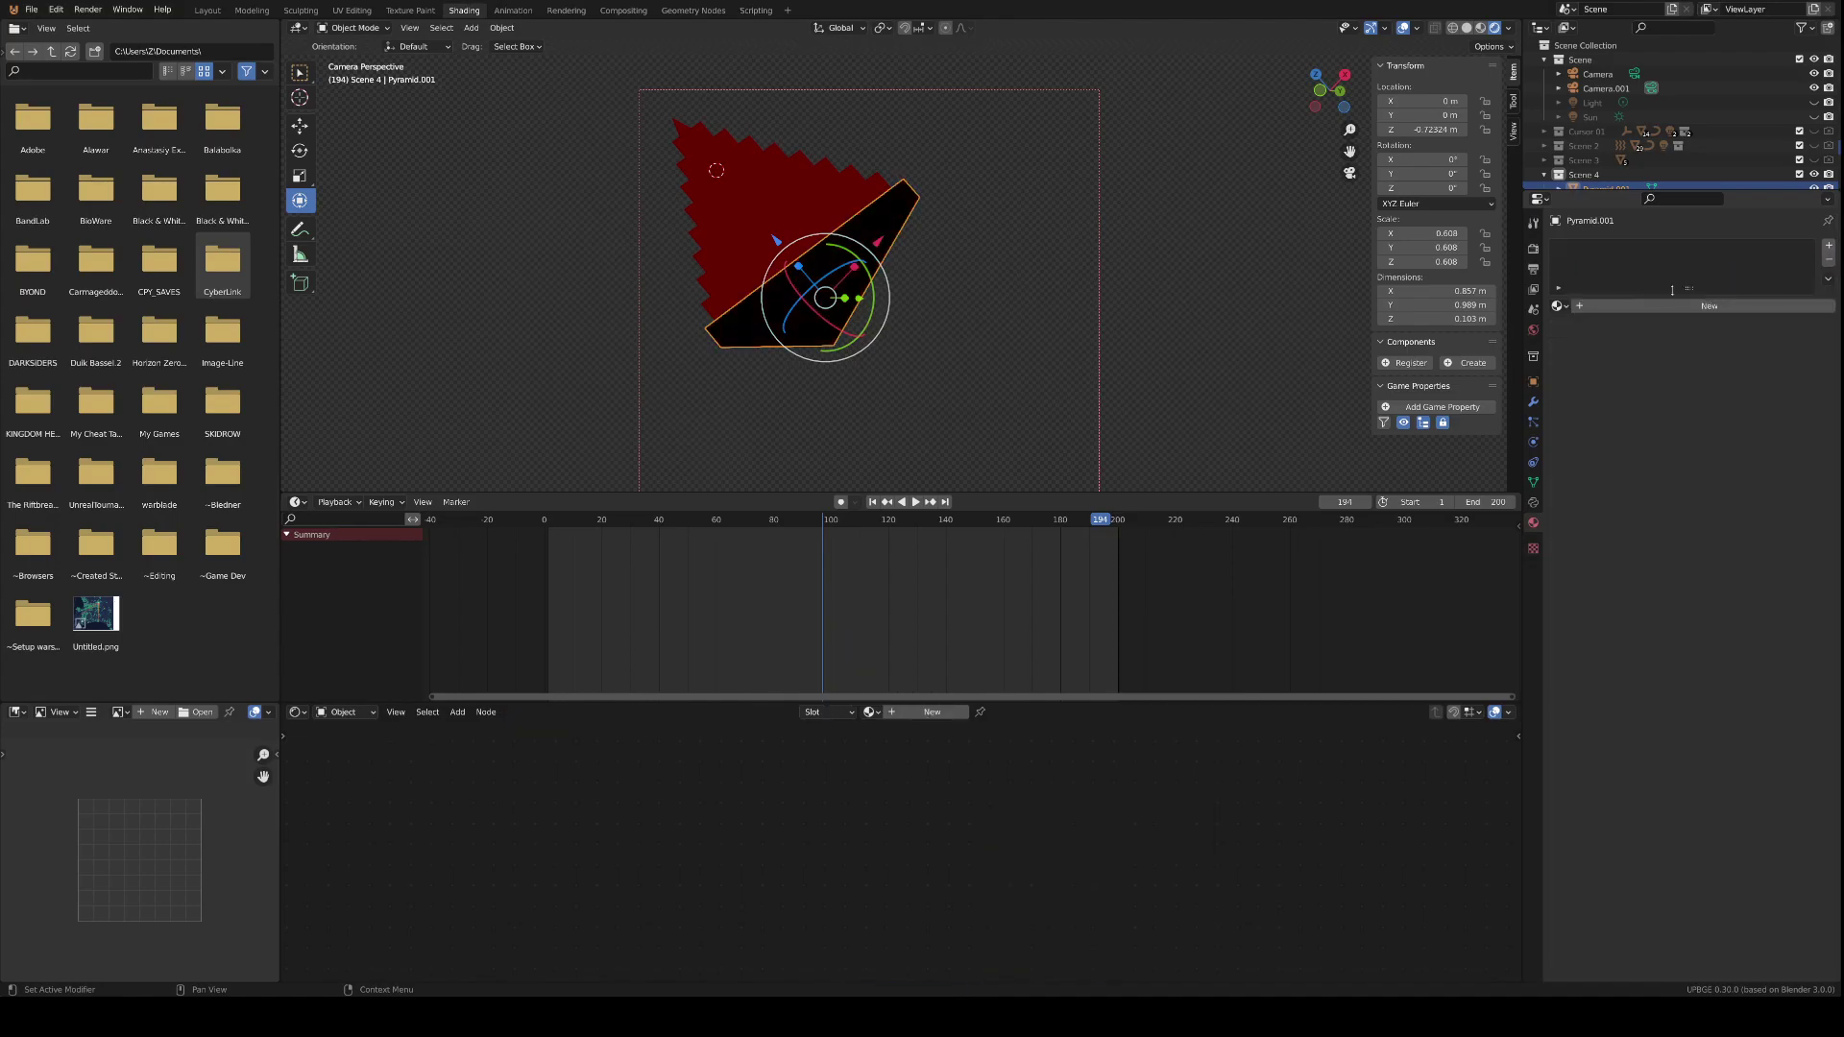
click(1555, 305)
click(1586, 338)
click(1557, 306)
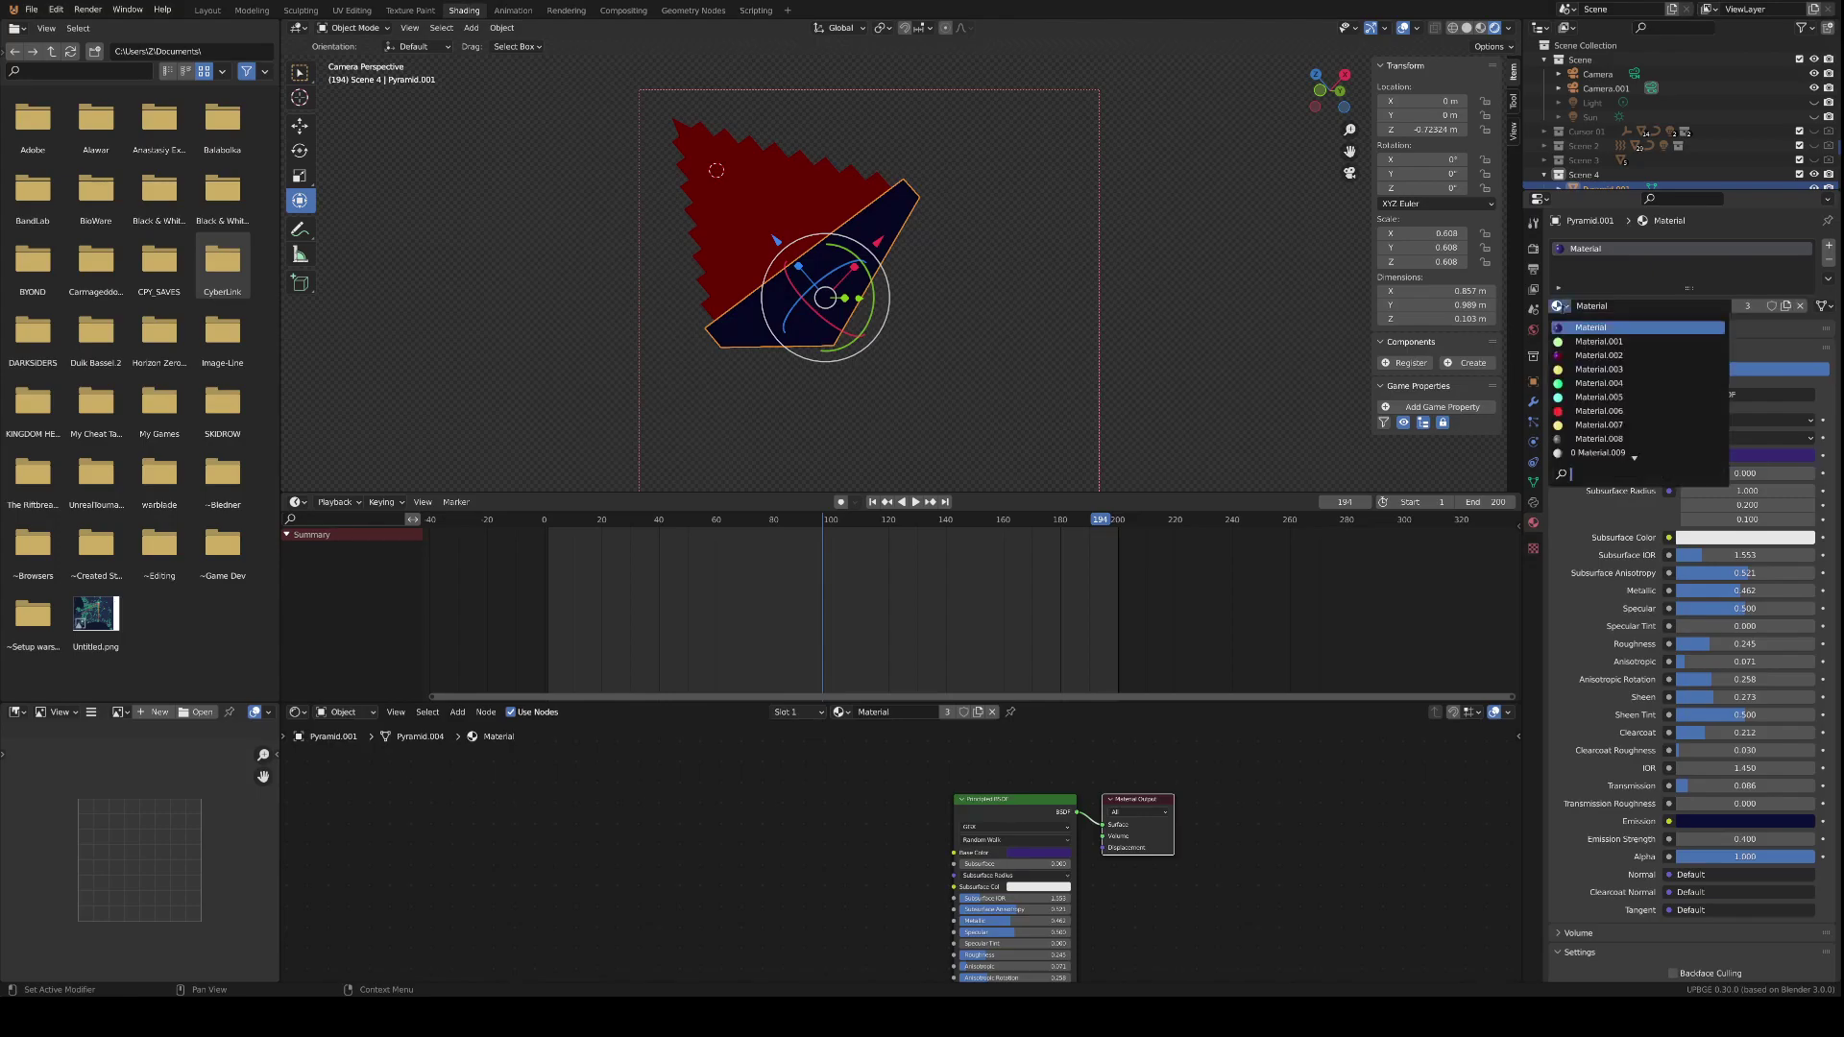
click(1588, 327)
- Give the upper strip Pyramid.002 the glowing green Material.001
middle_drag(826, 298, 864, 317)
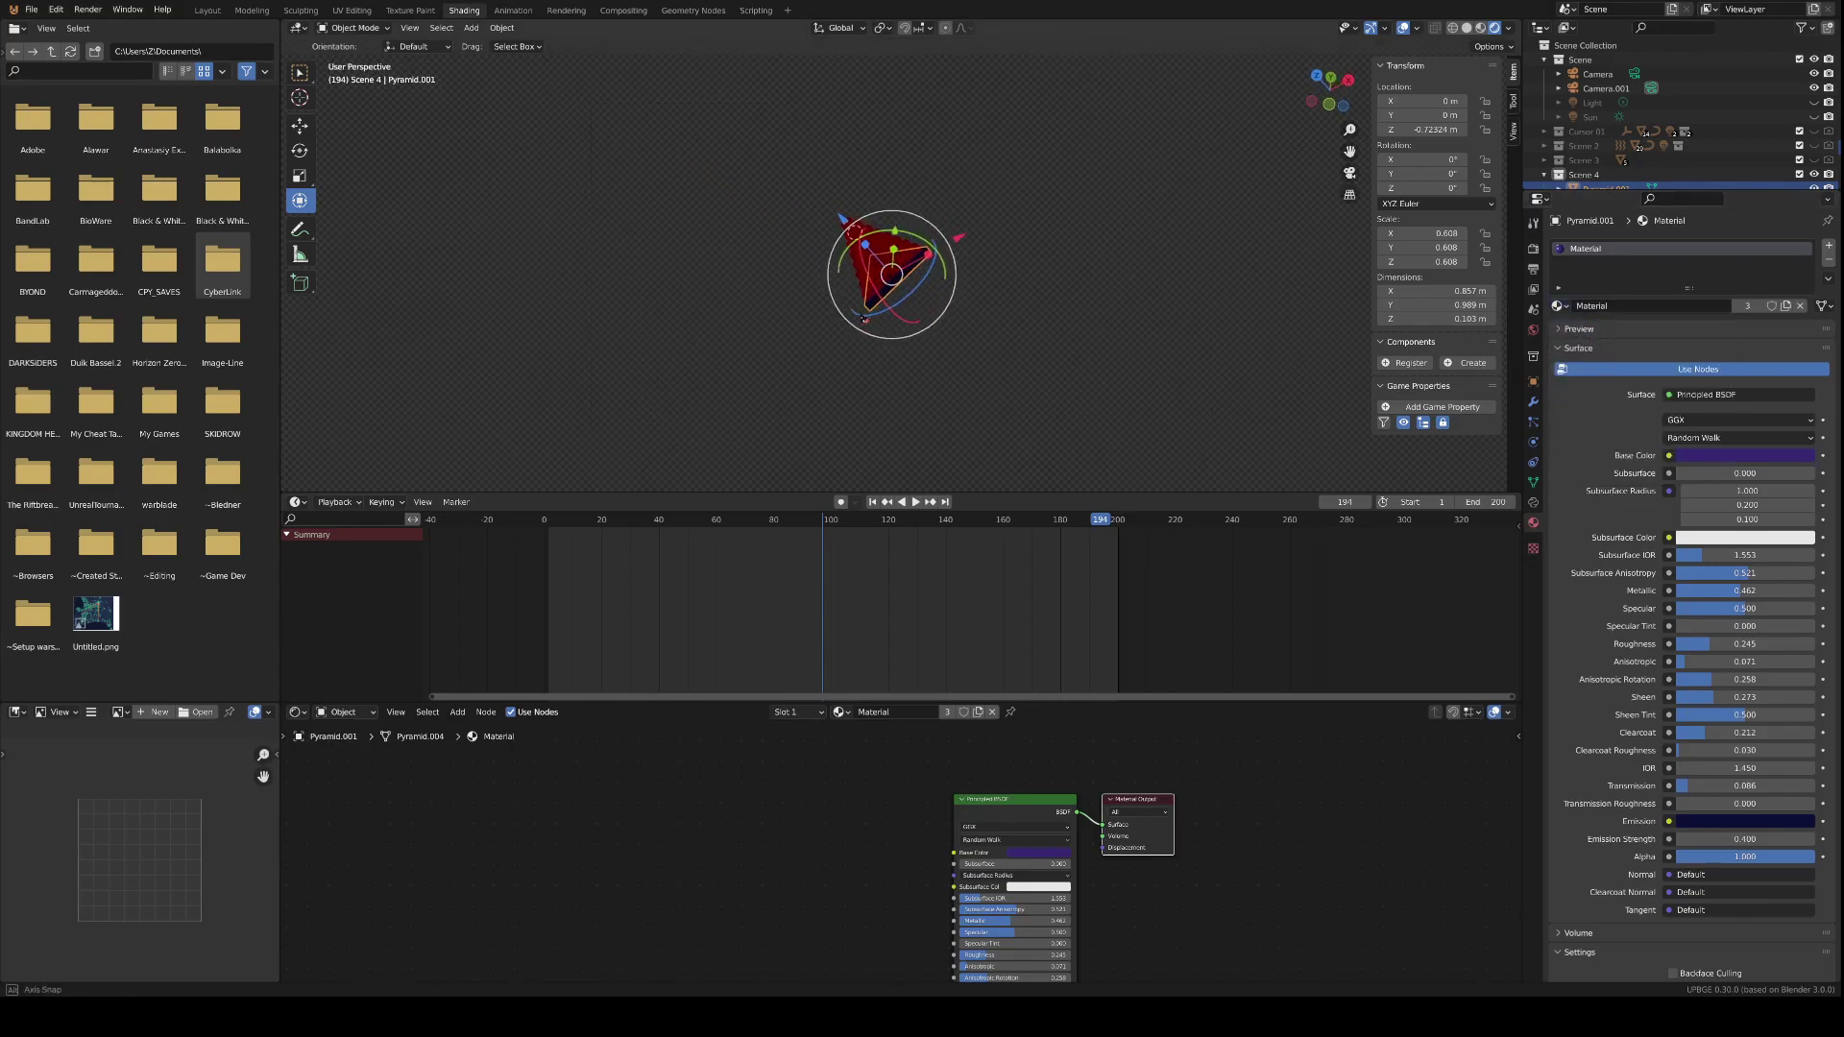
scroll(864, 318, up, 8)
mouse_move(993, 275)
middle_down()
mouse_move(1008, 279)
mouse_move(960, 235)
mouse_move(988, 241)
middle_up()
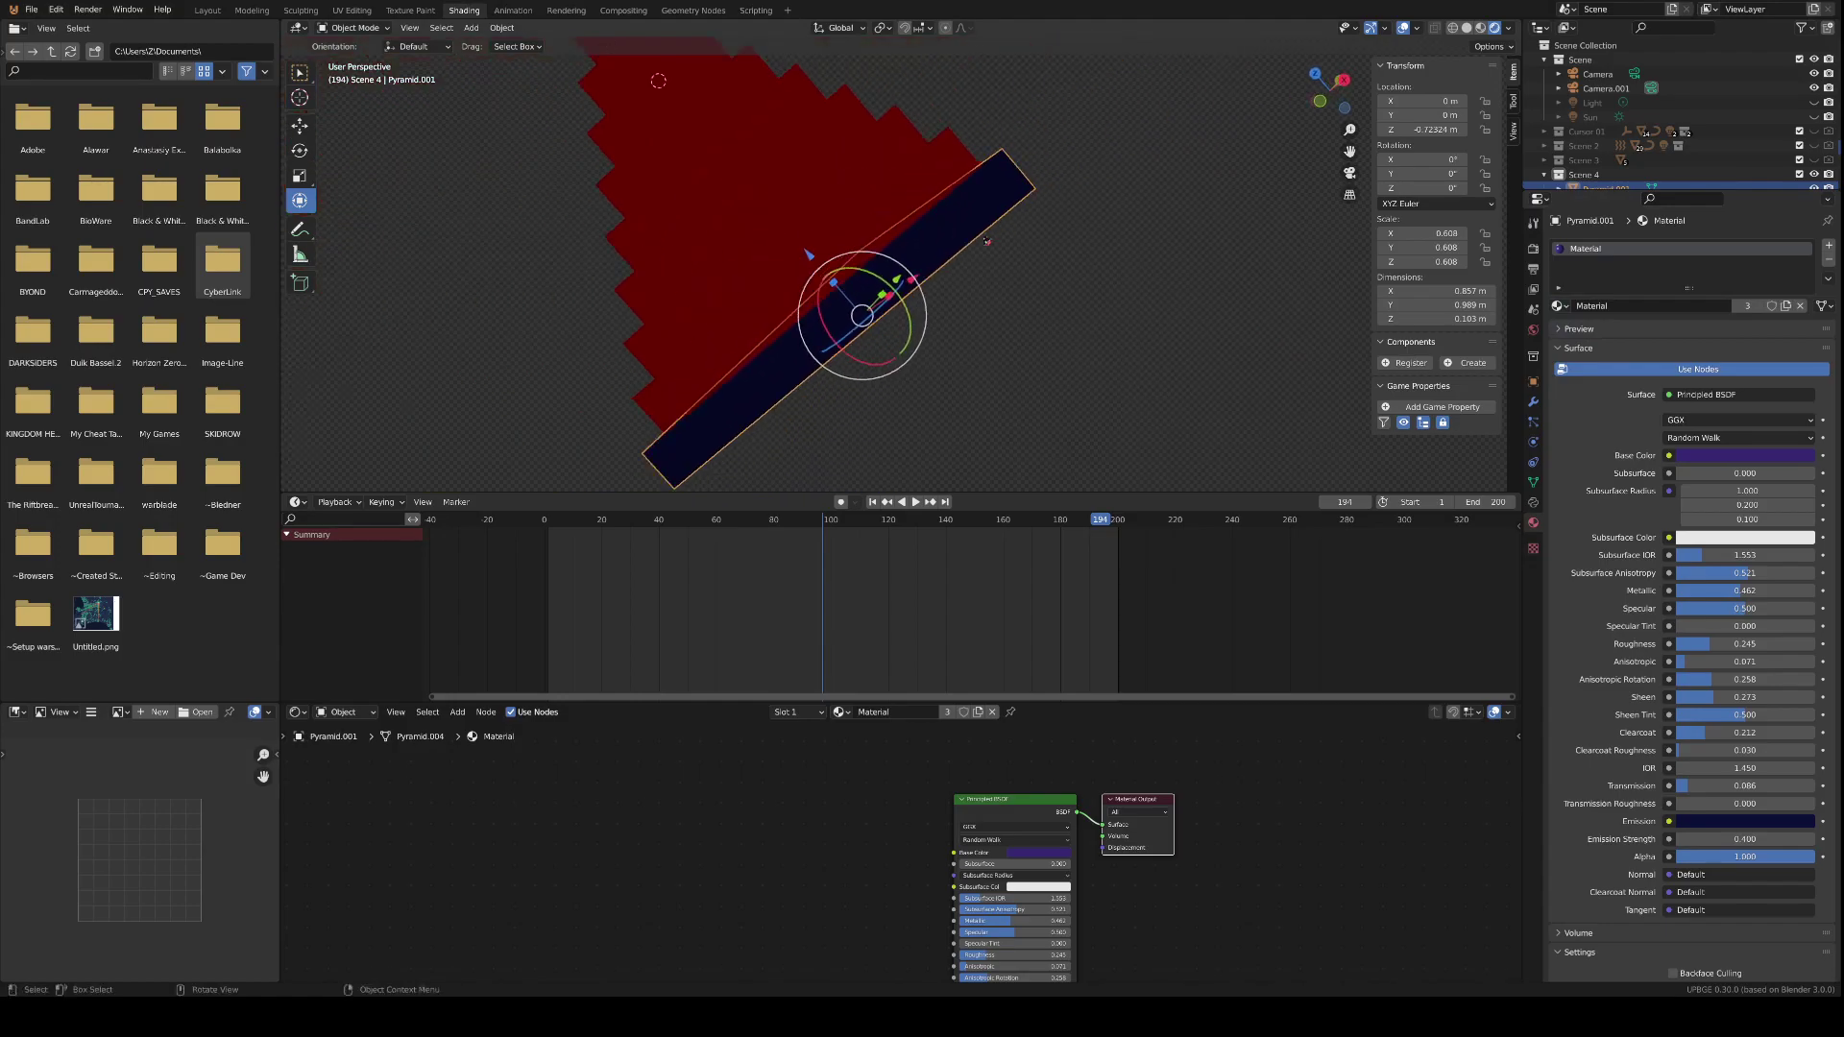
click(951, 183)
click(1558, 306)
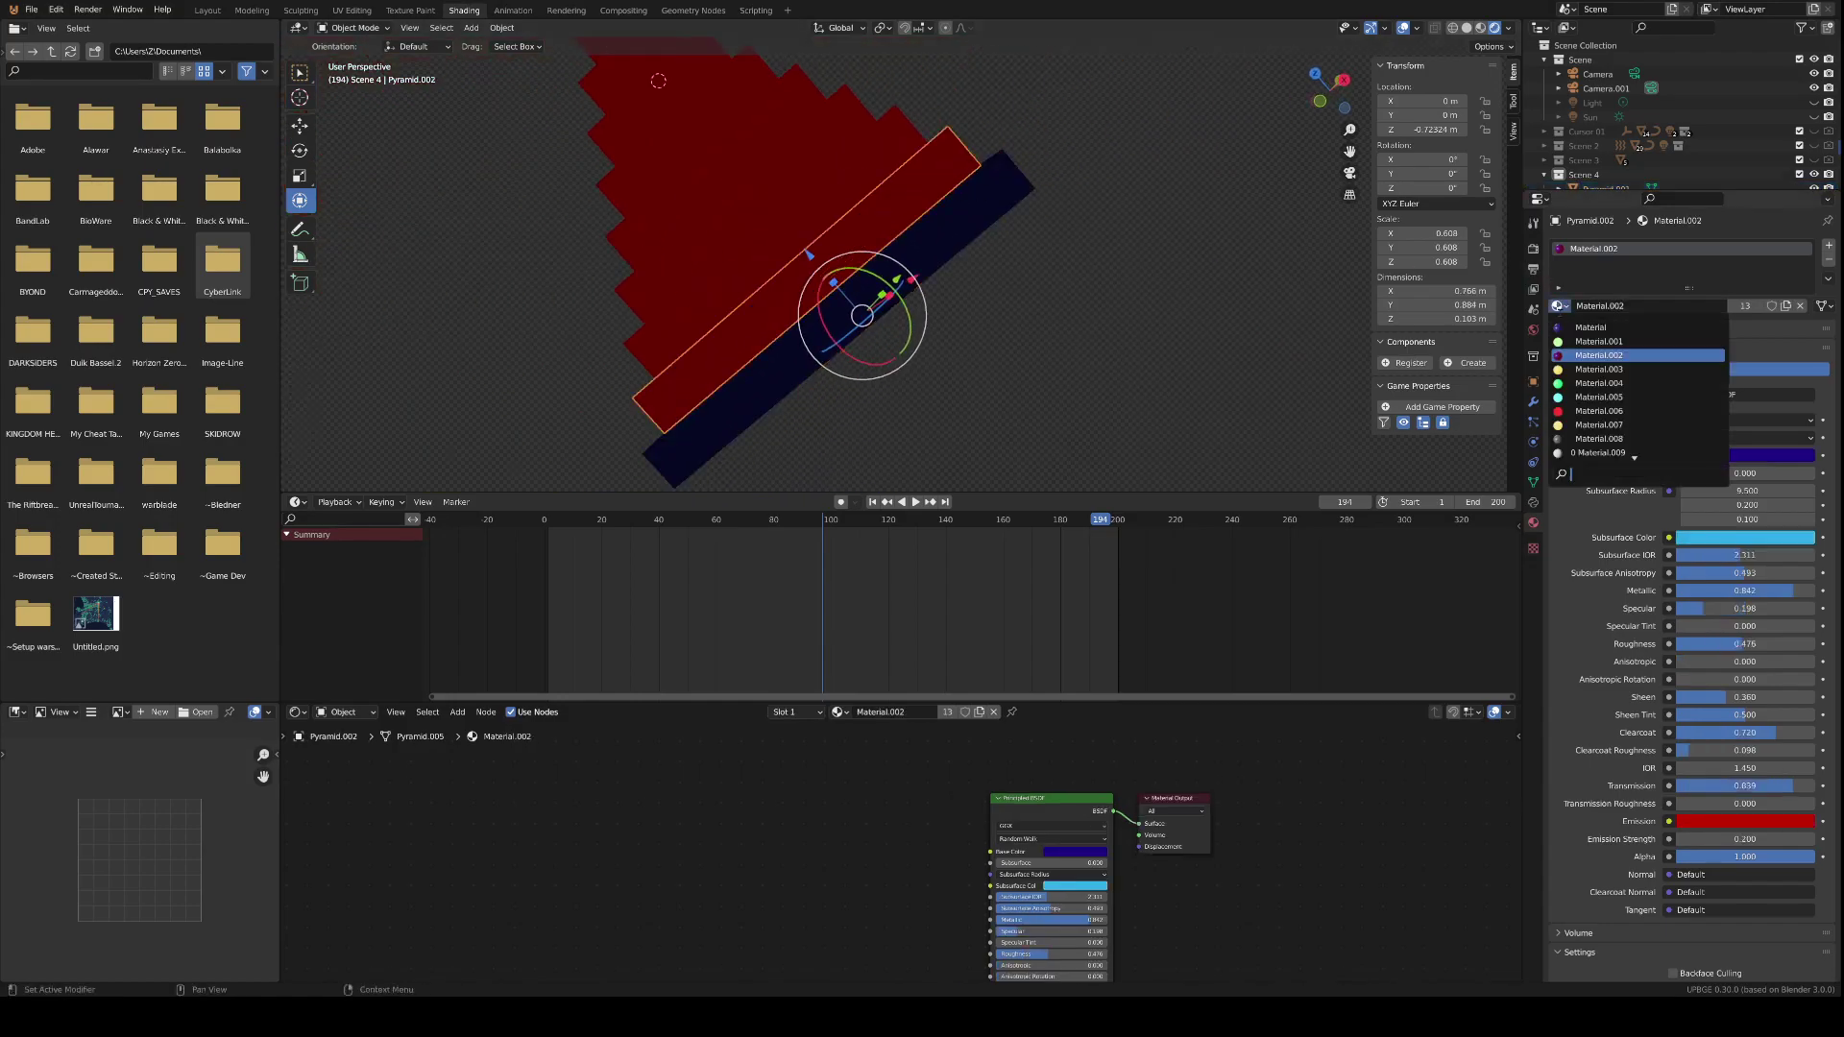
click(1577, 342)
- Give Pyramid.004 yellow Material.003, leaving Pyramid.005 on Material.002
click(919, 145)
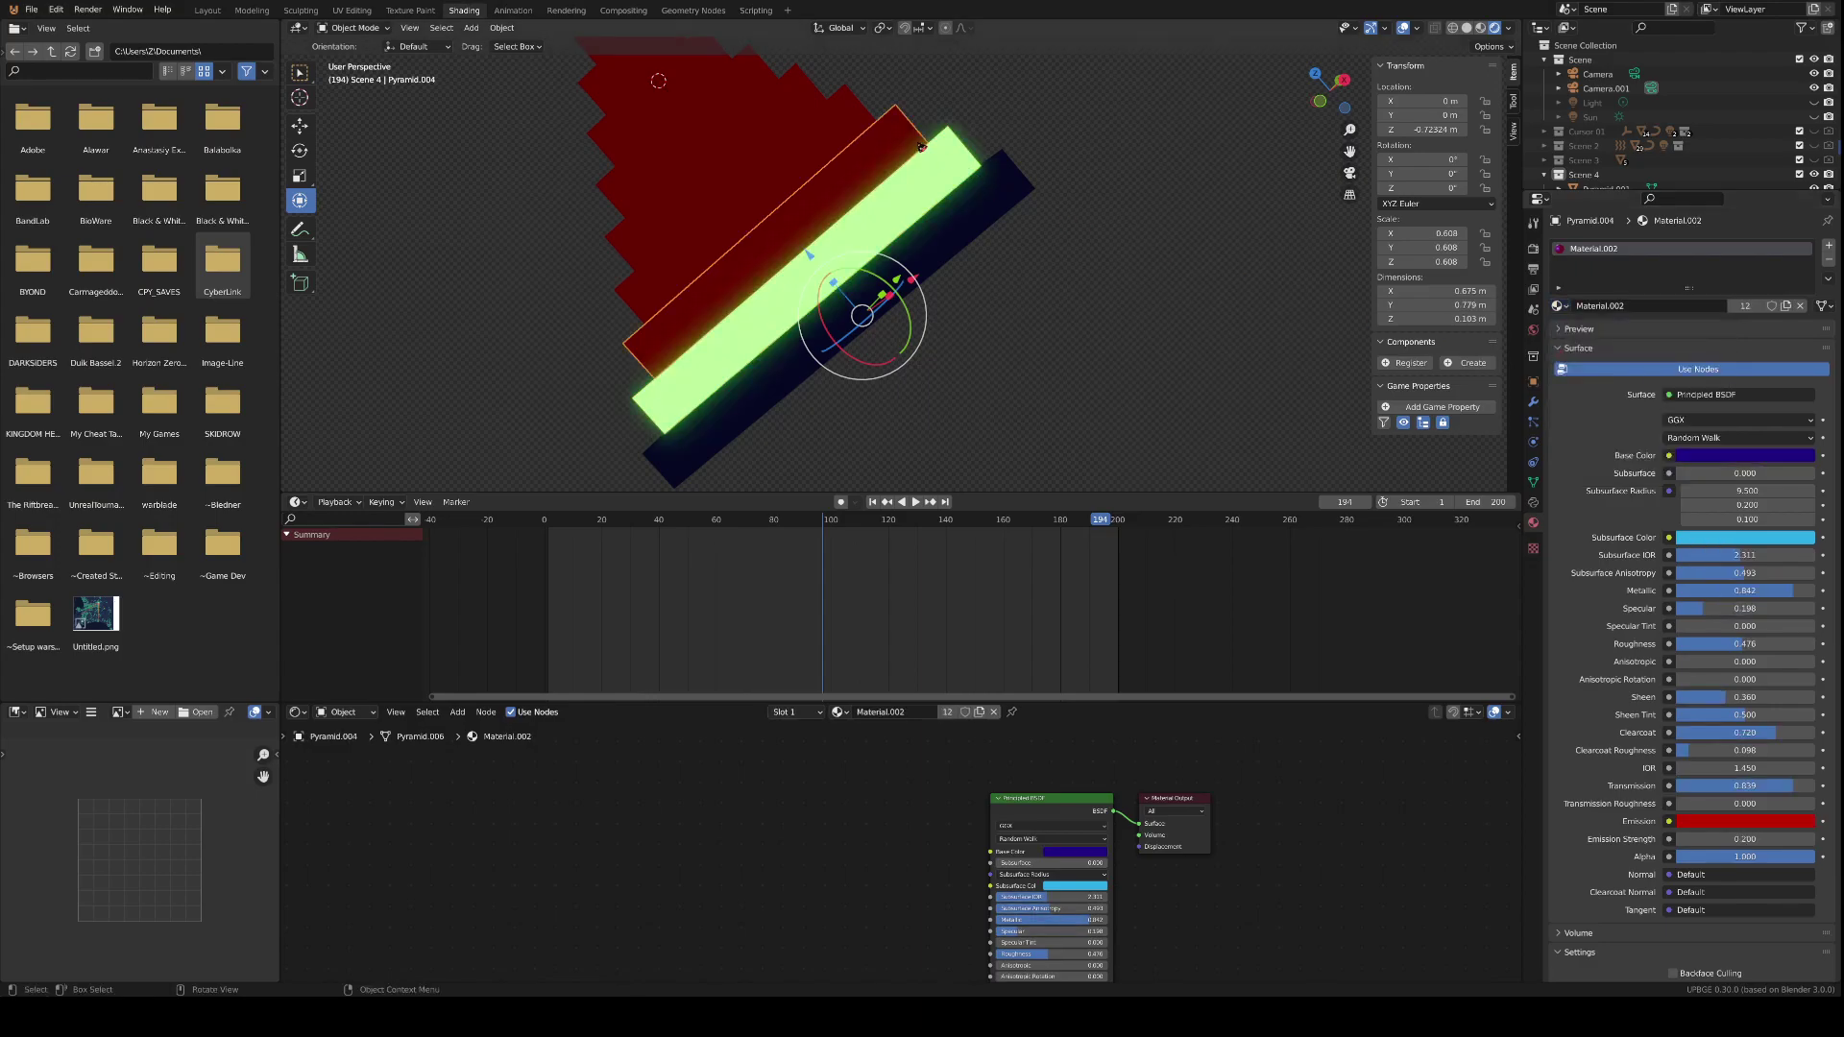
click(1557, 305)
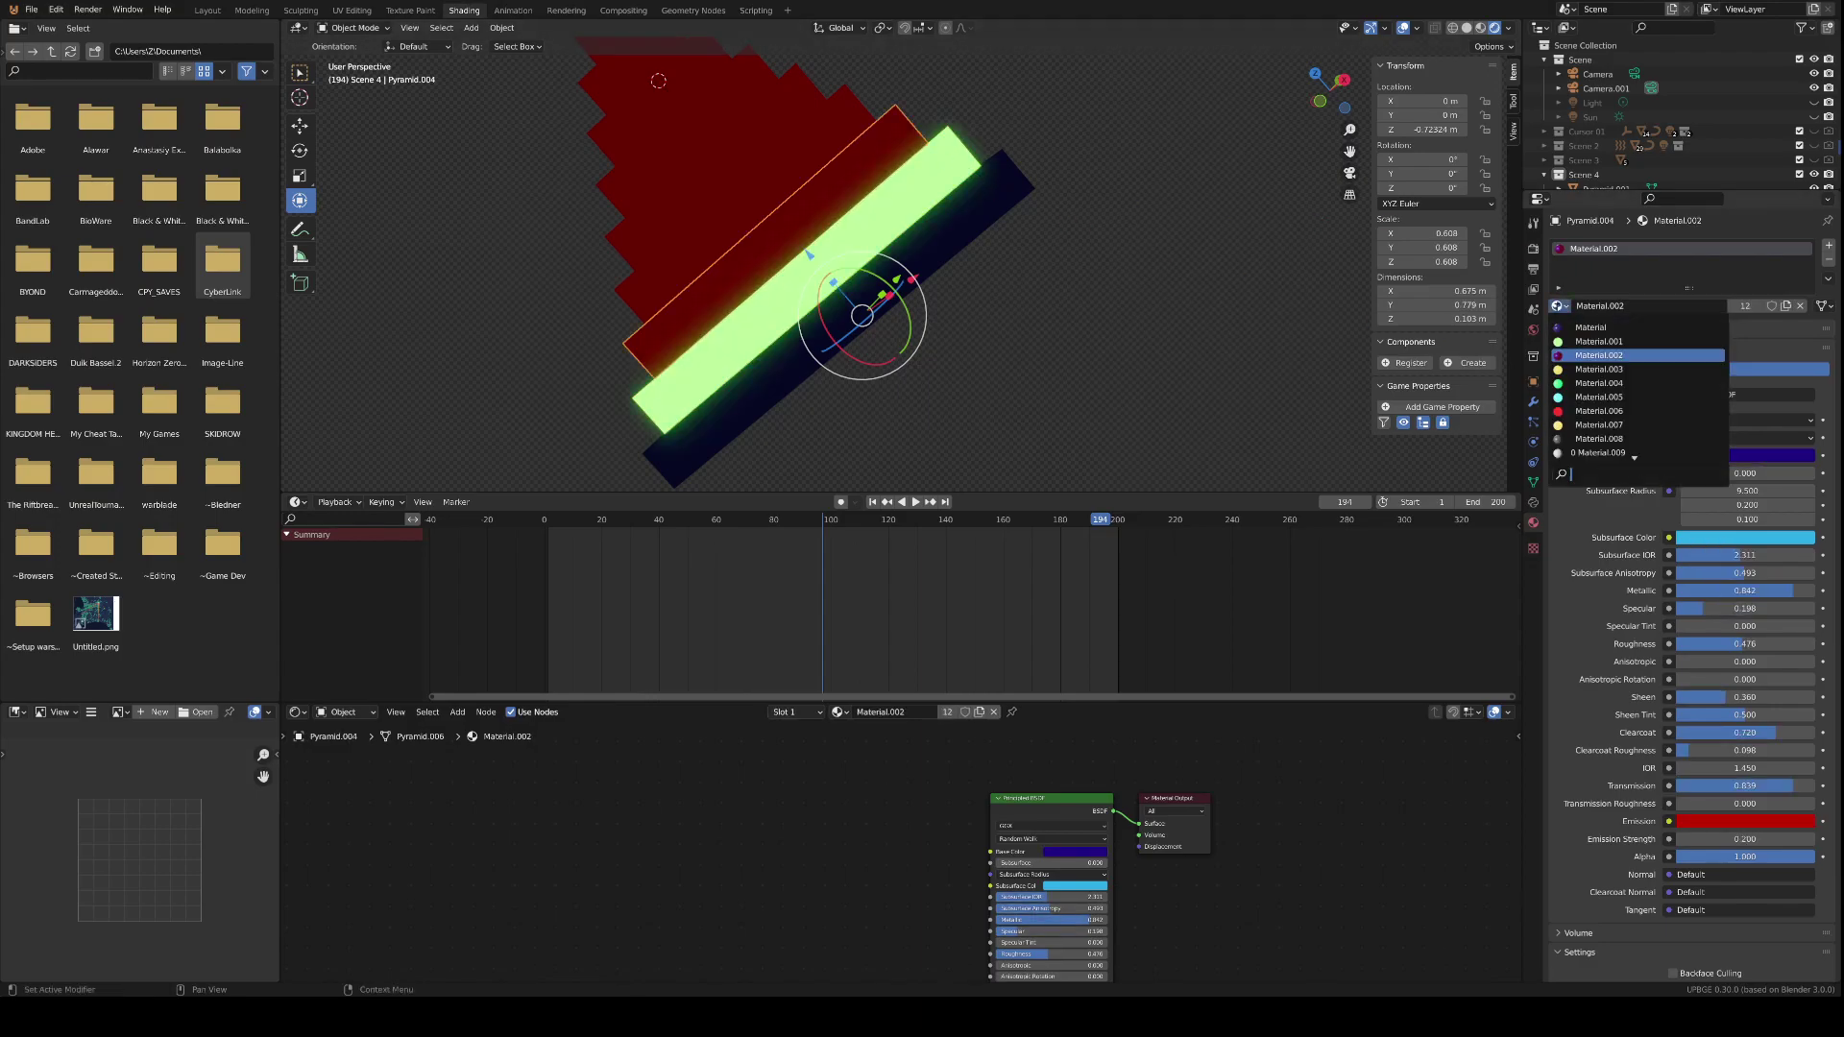
click(1613, 363)
click(824, 130)
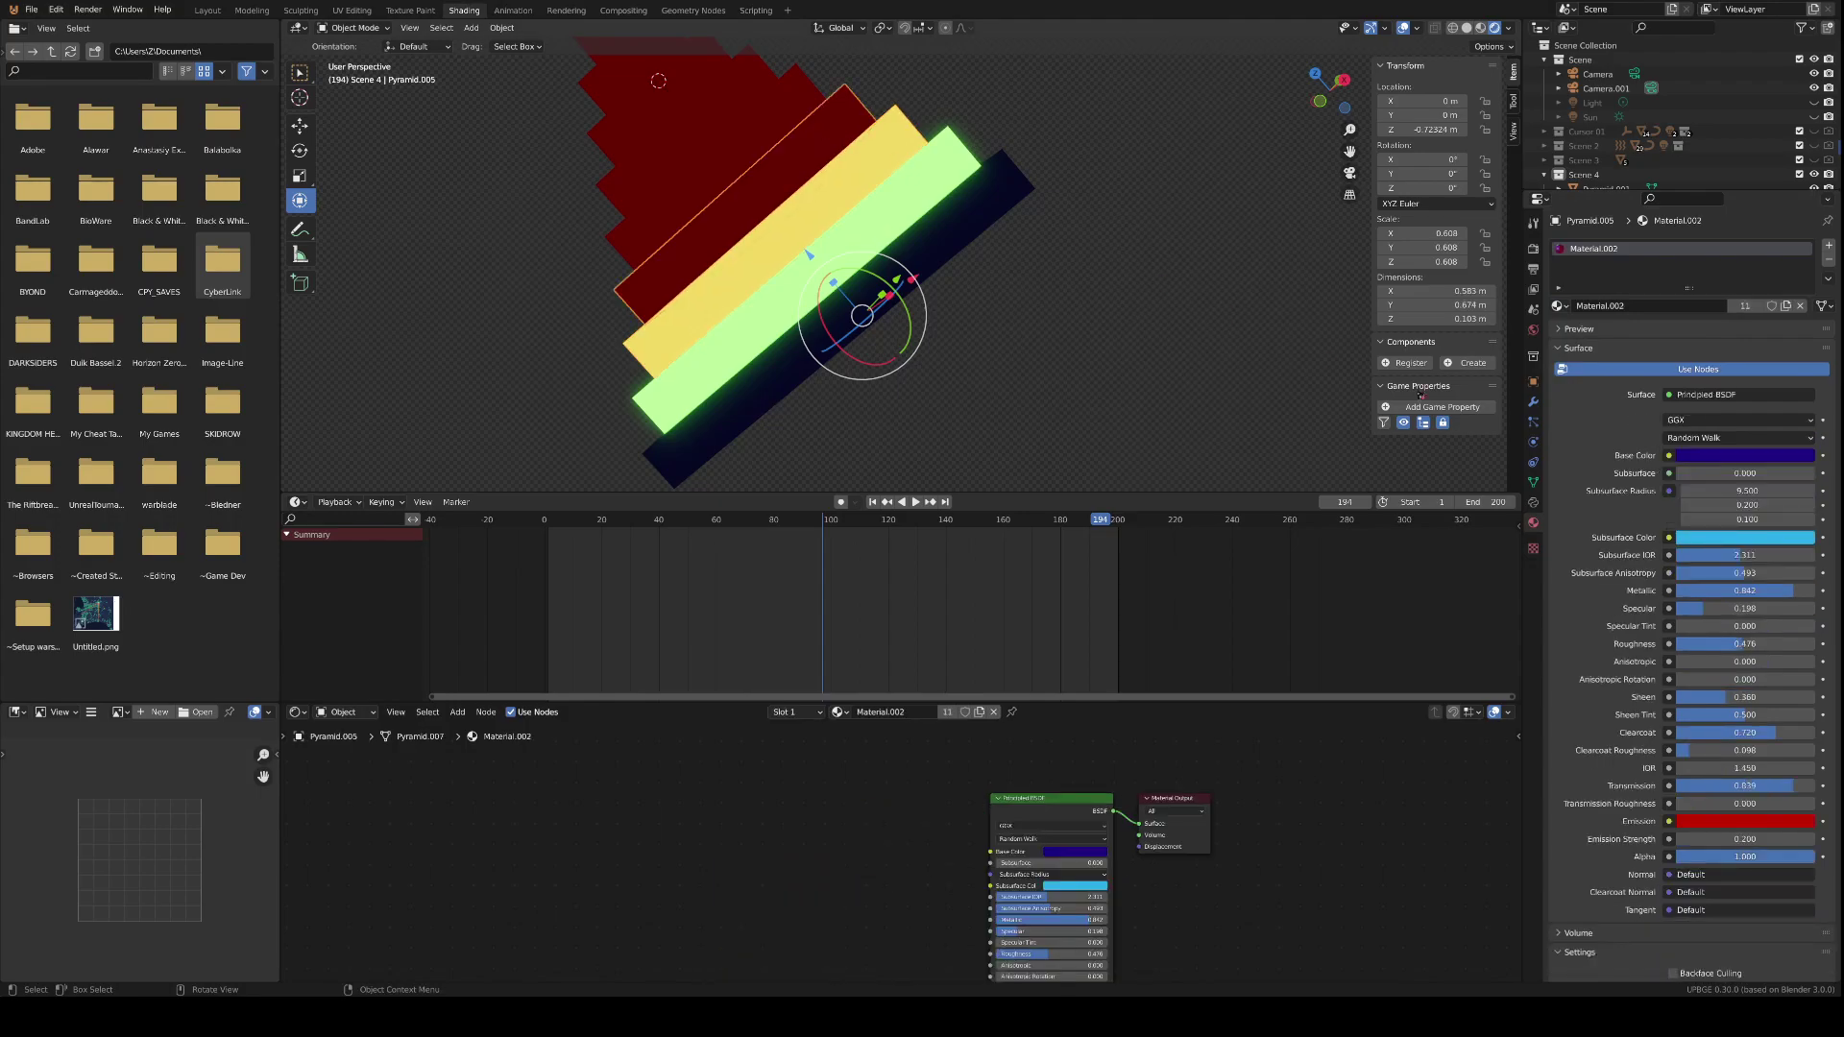
click(1558, 305)
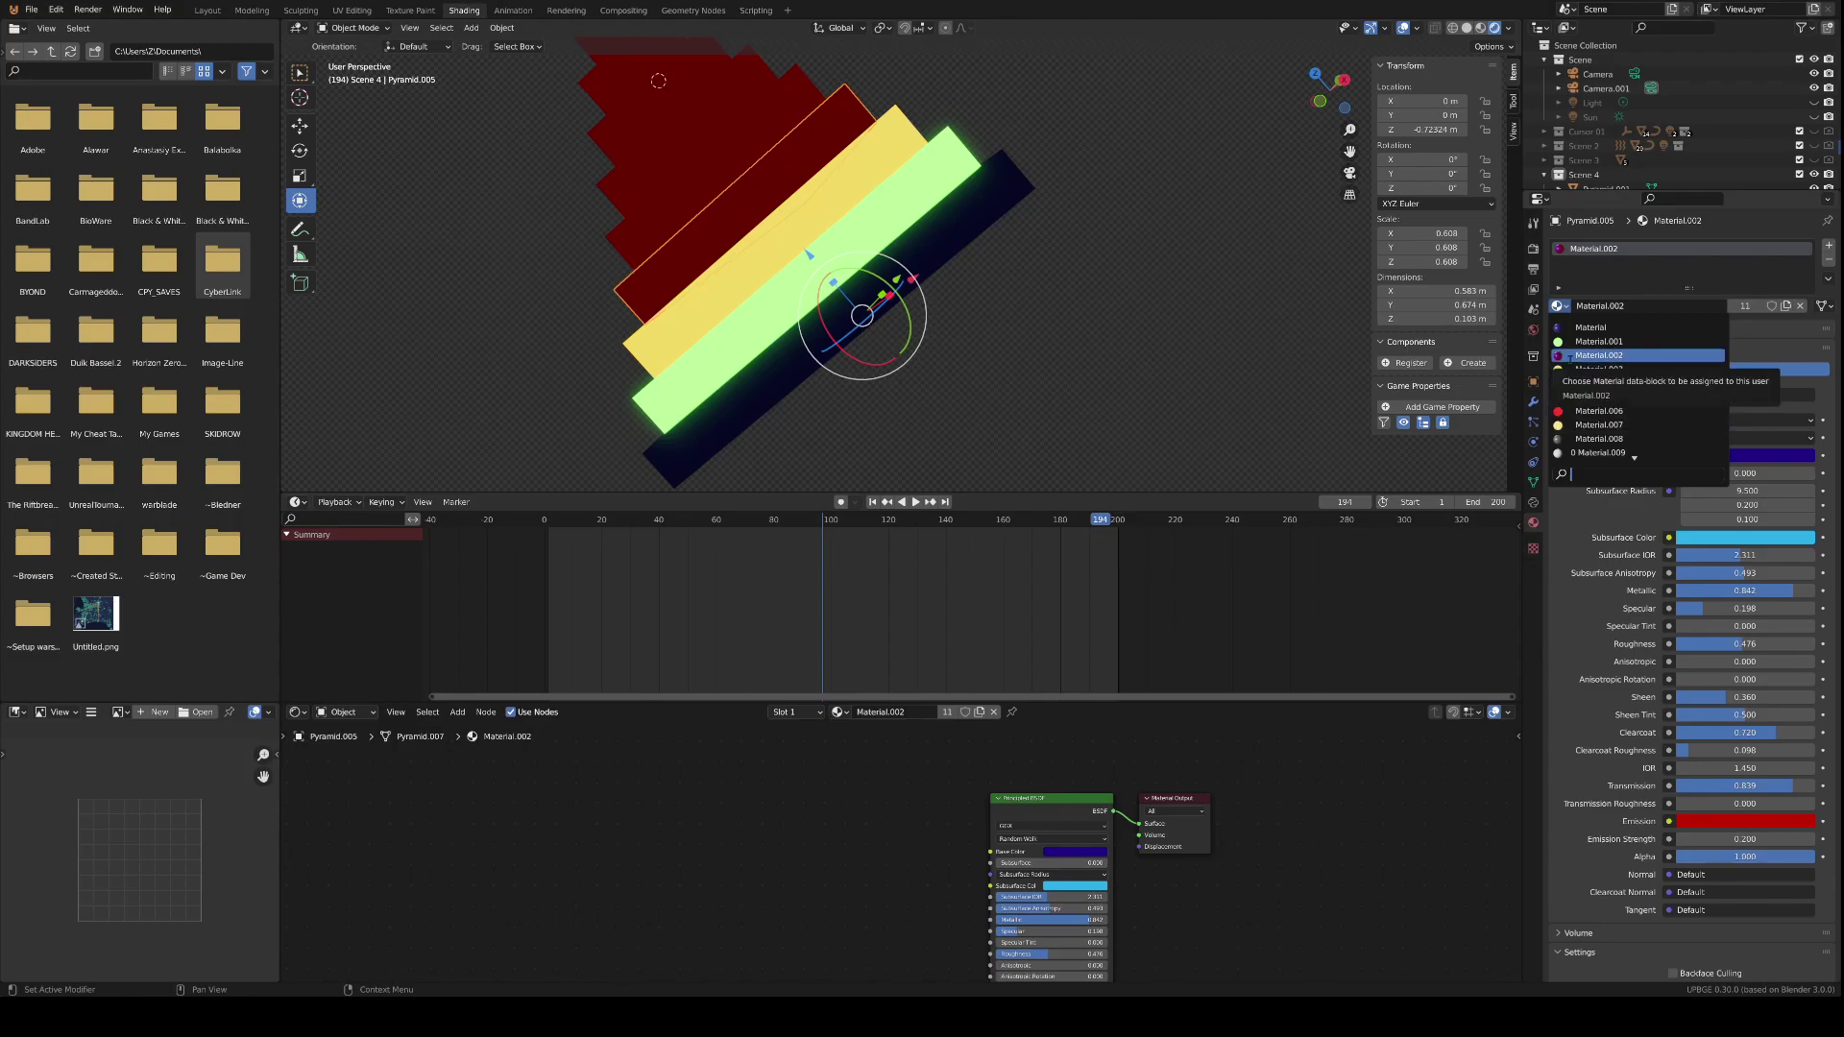
click(1571, 356)
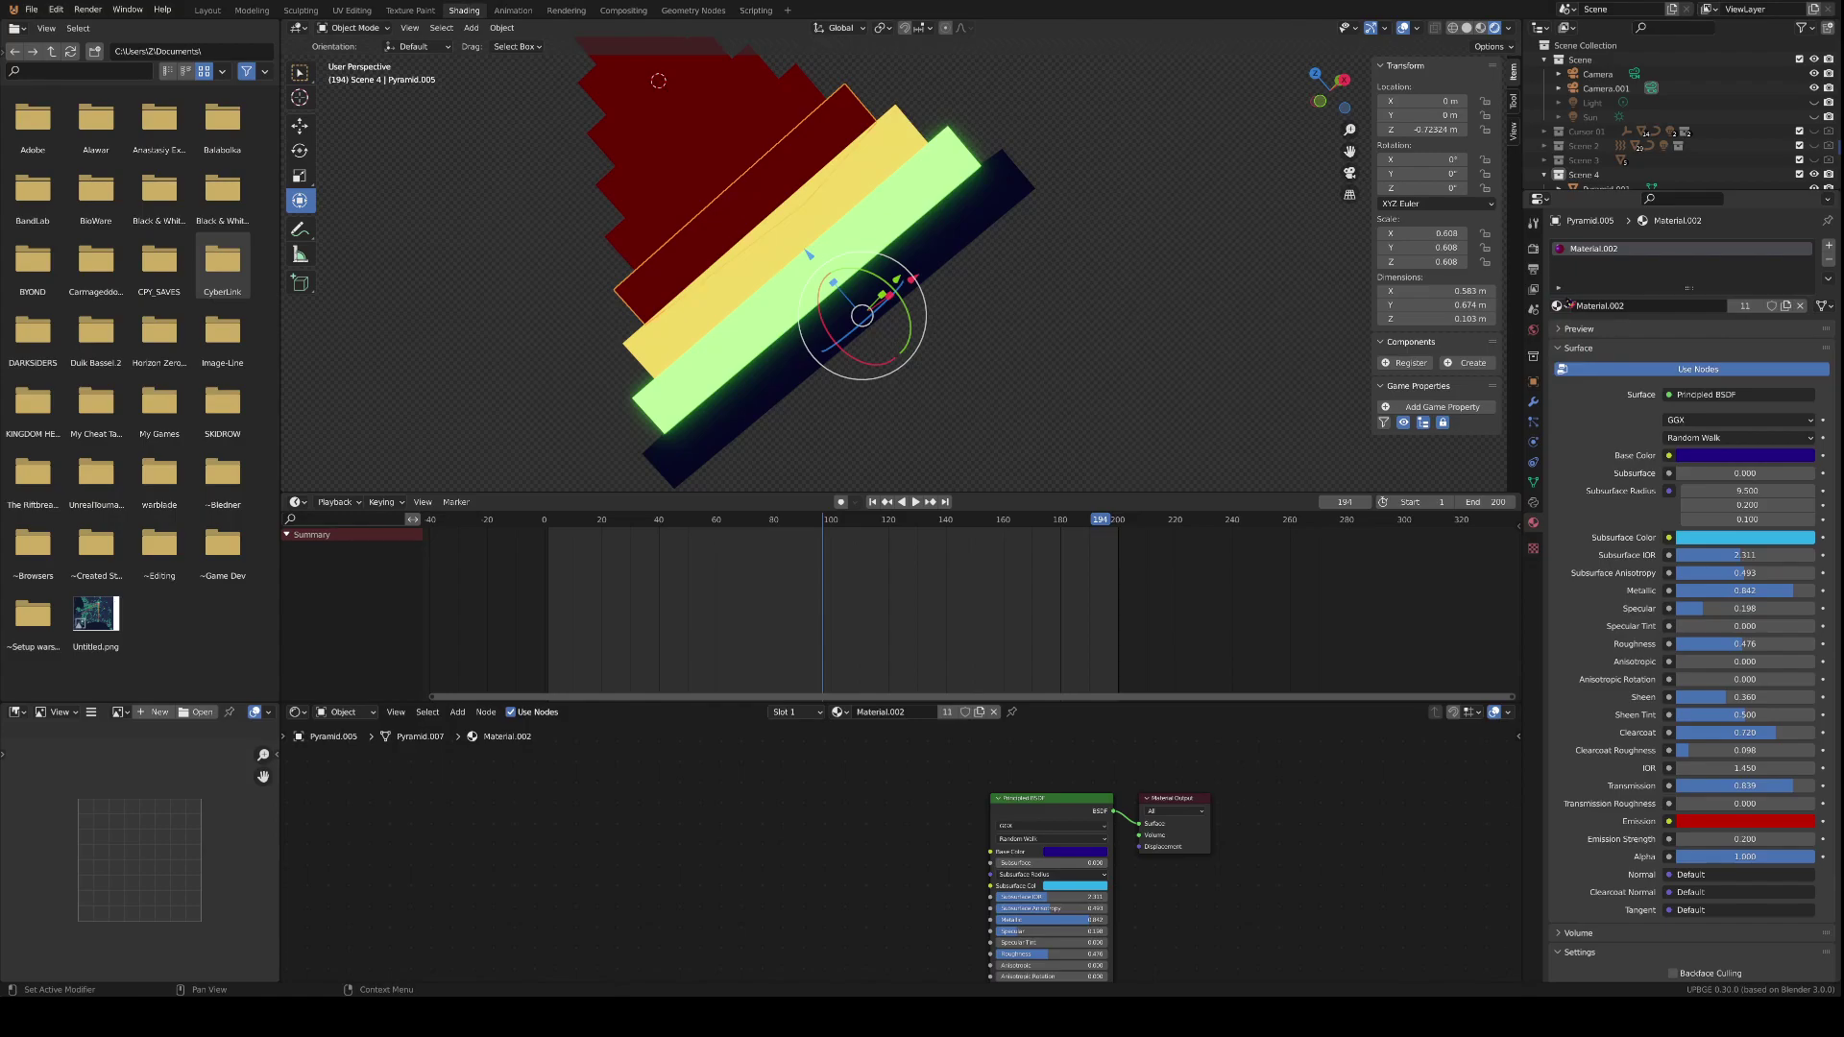
- Assign green Material.004 to Pyramid.006 and cyan Material.005 to Pyramid.007
click(774, 127)
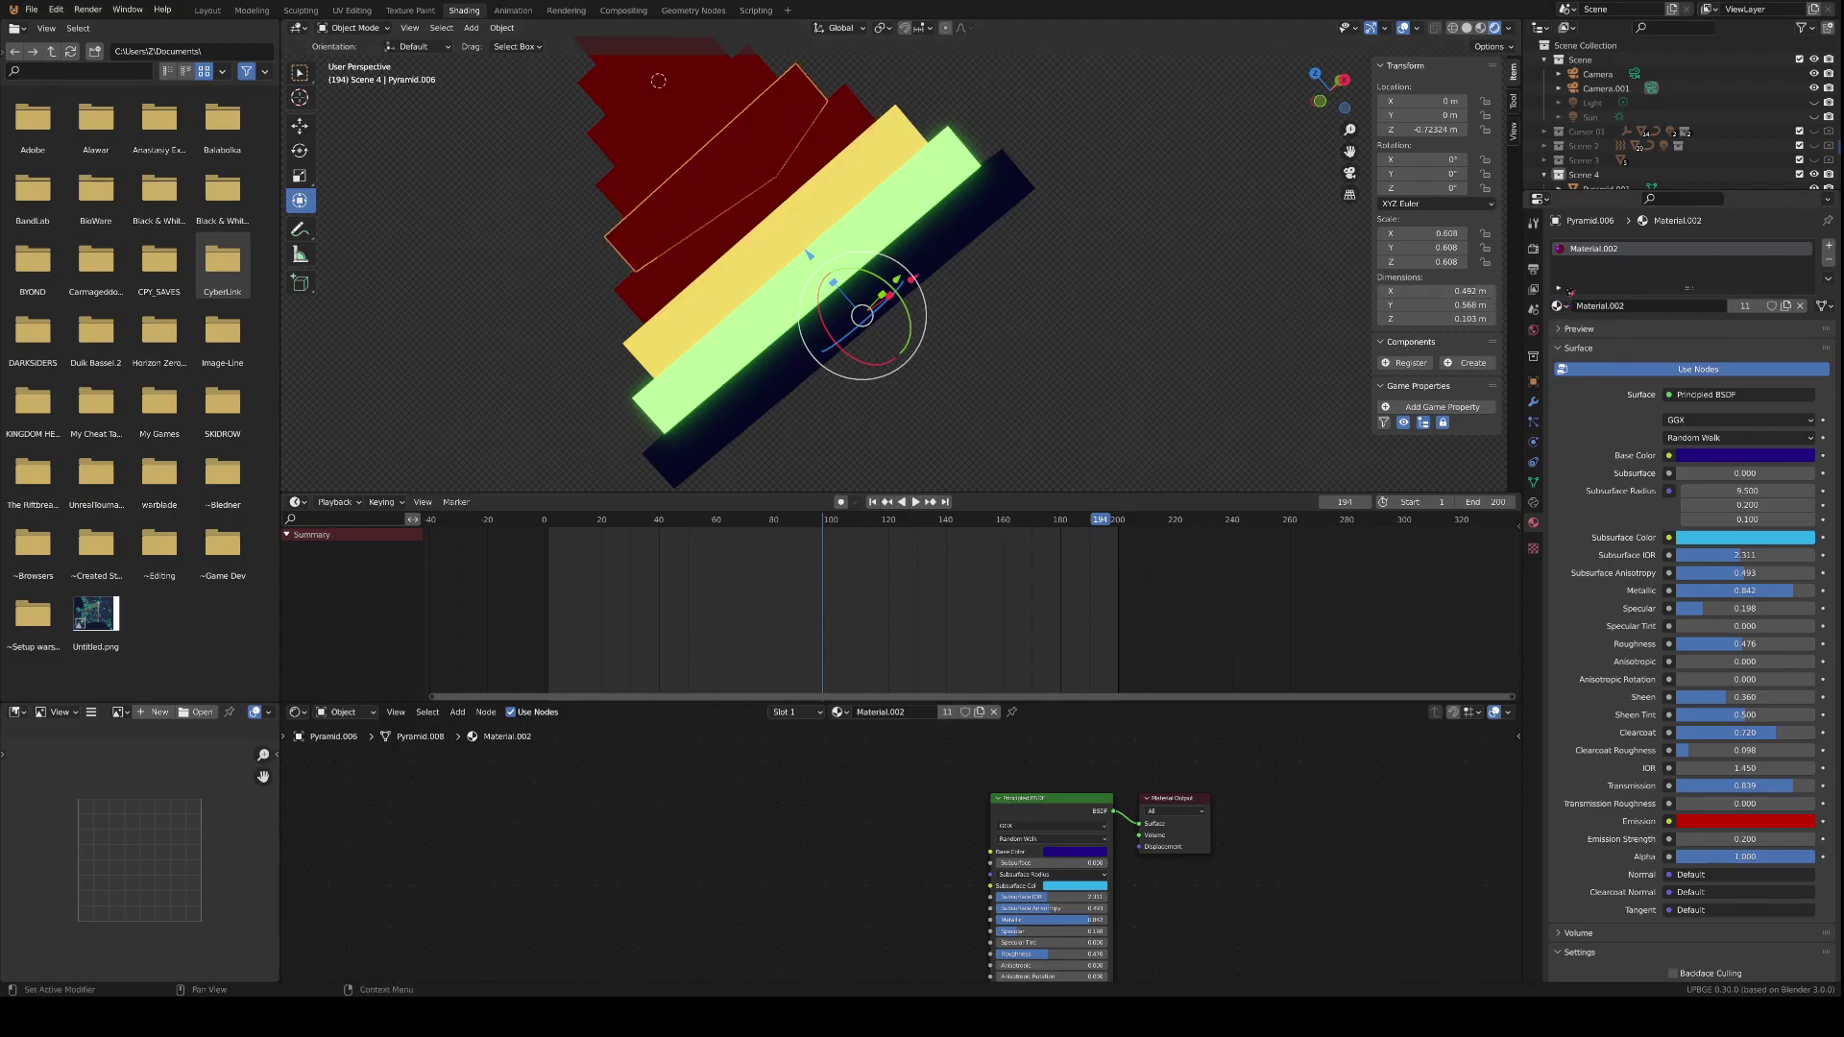
click(1557, 305)
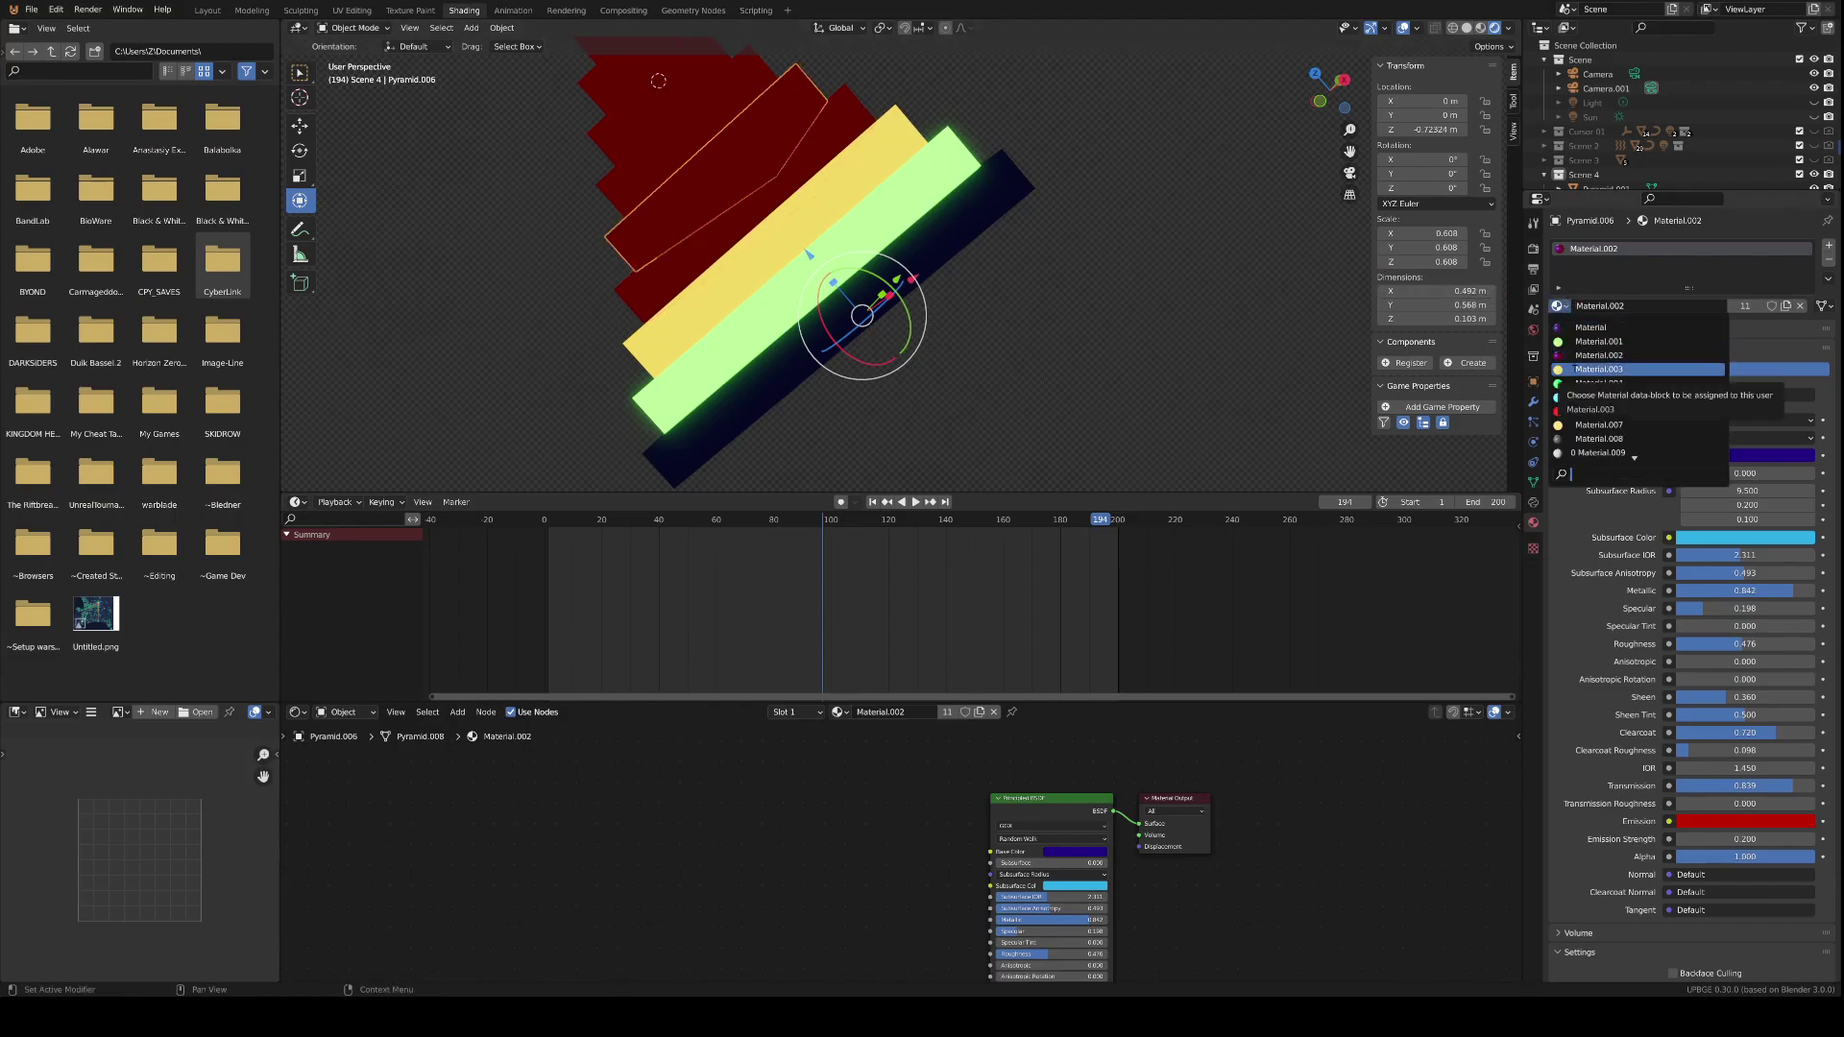
click(1583, 385)
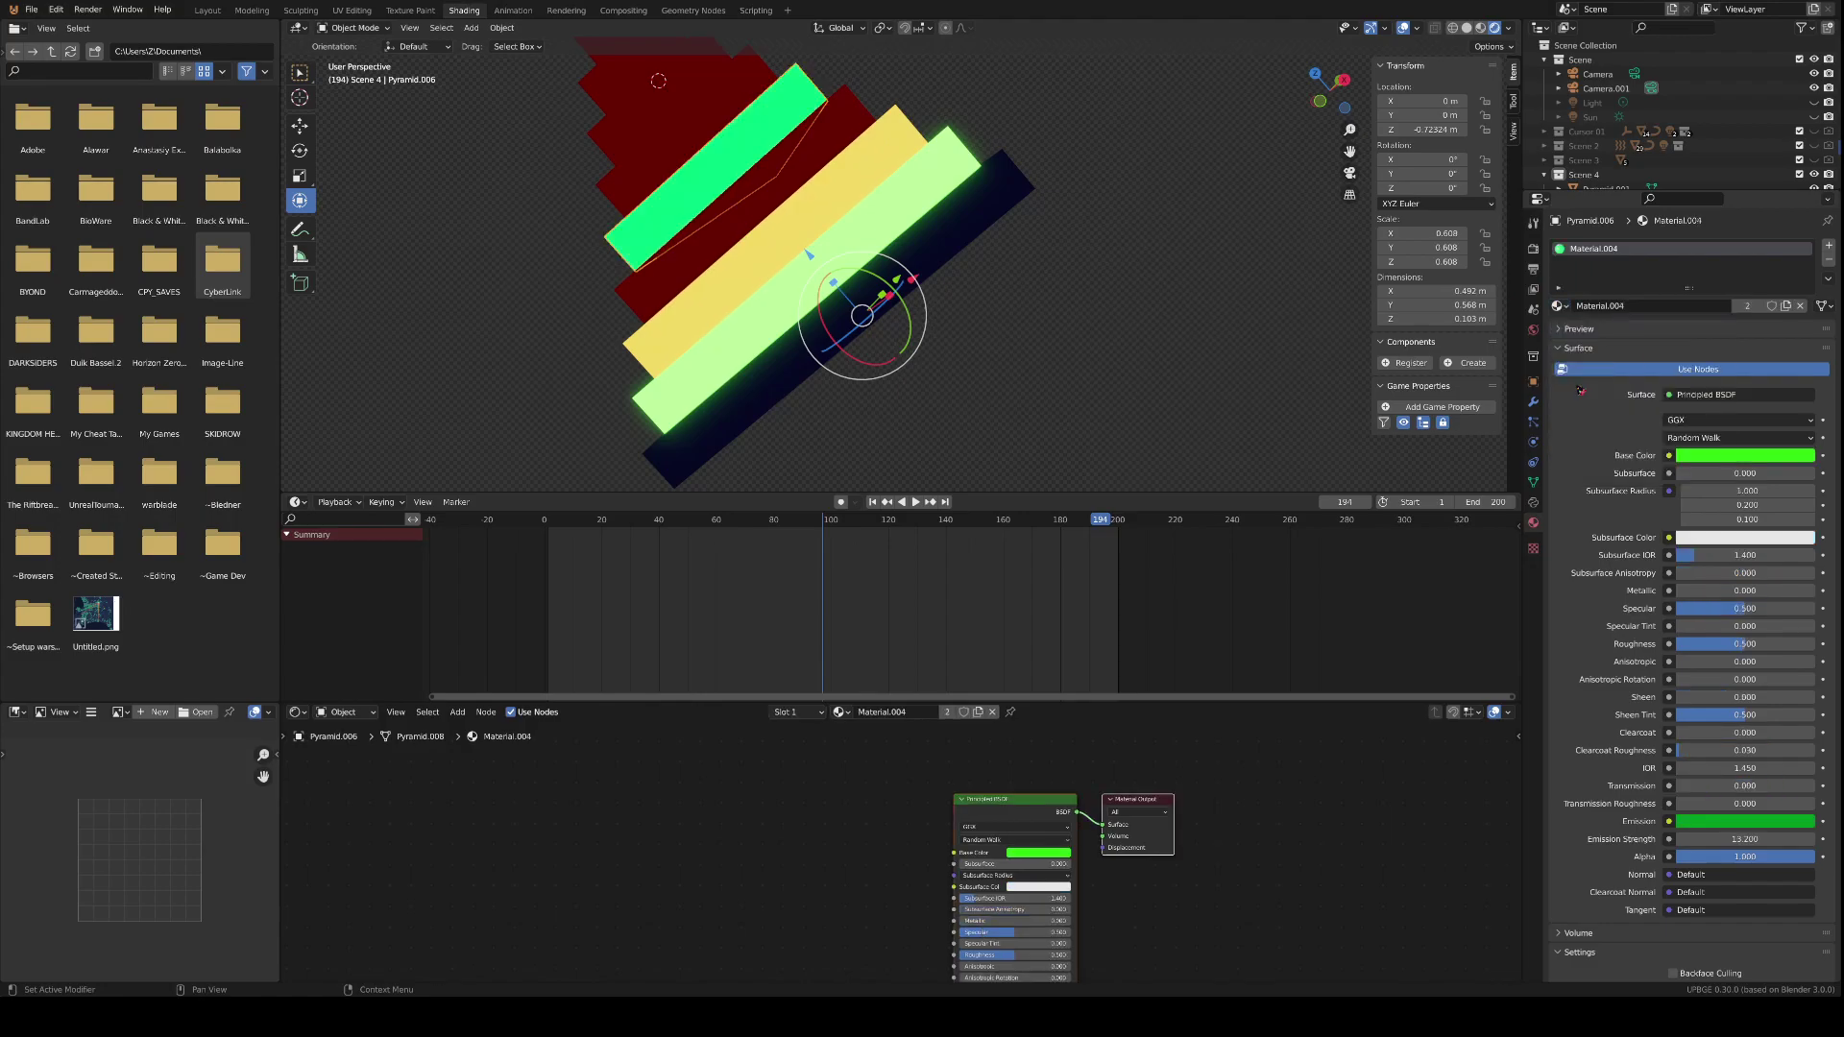
click(737, 136)
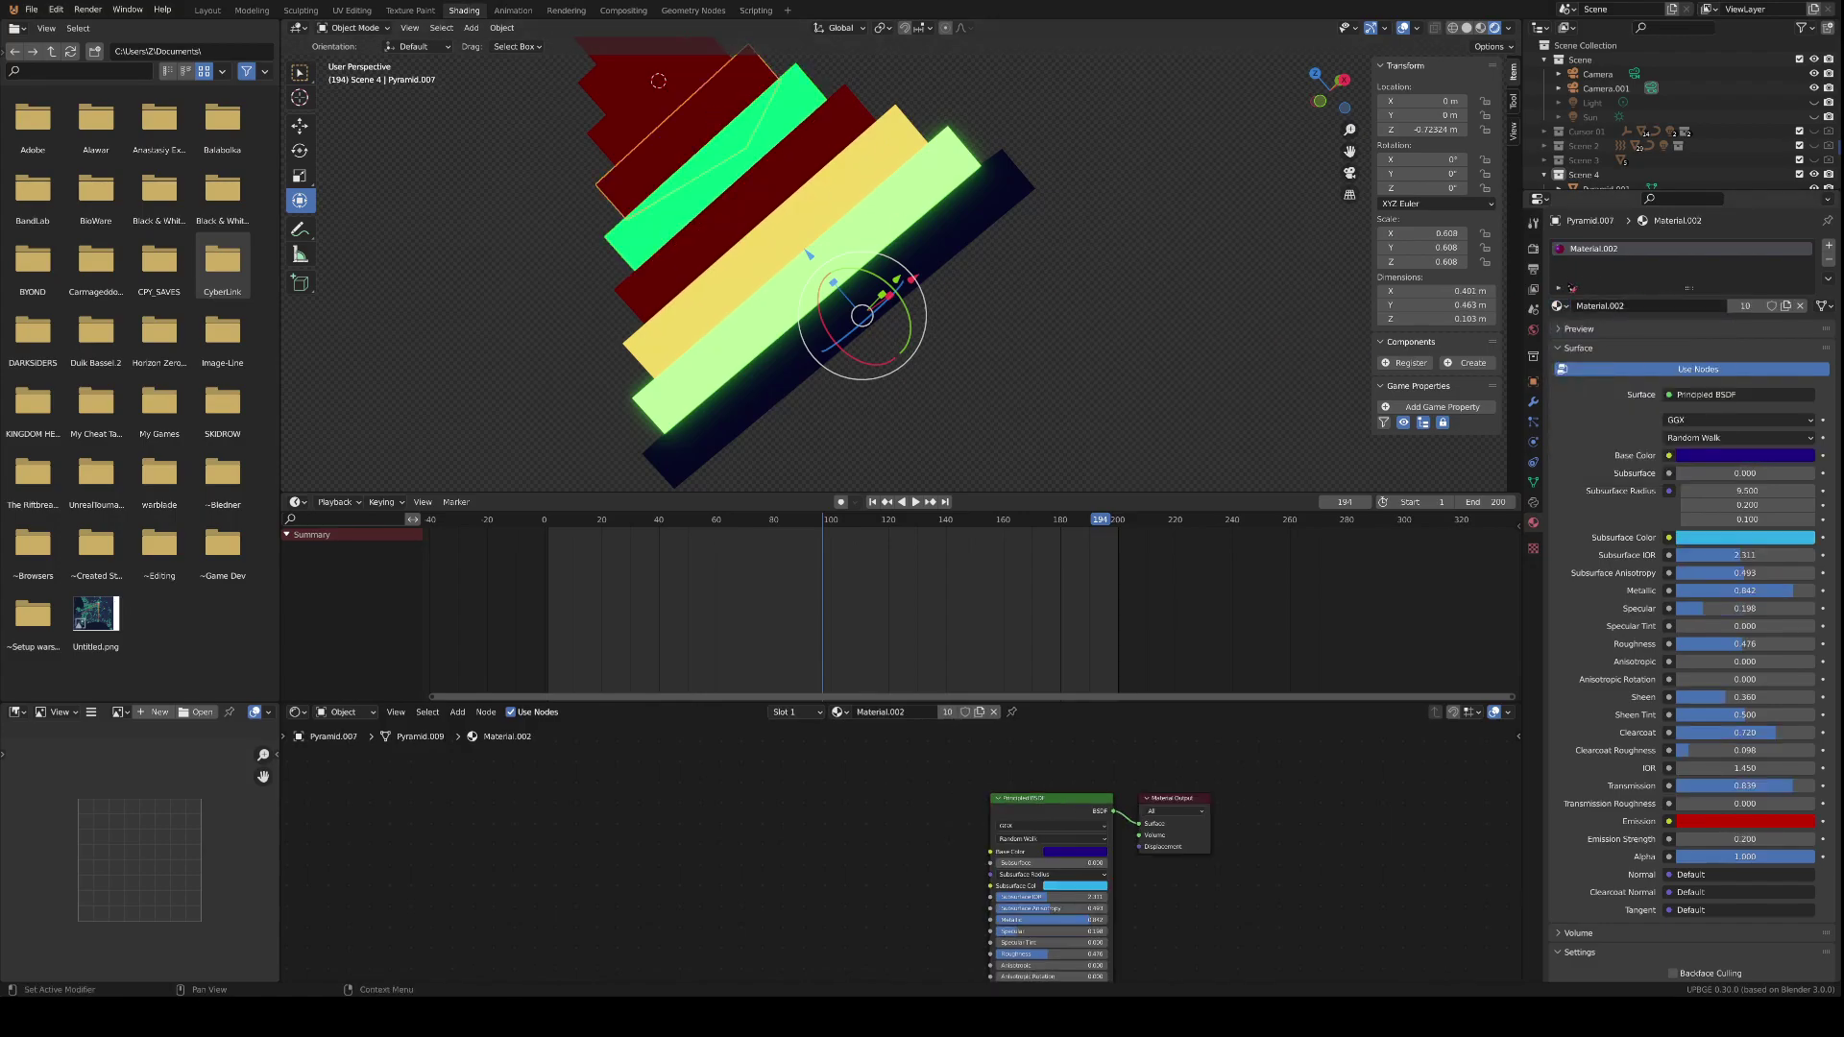
click(1571, 306)
click(1594, 399)
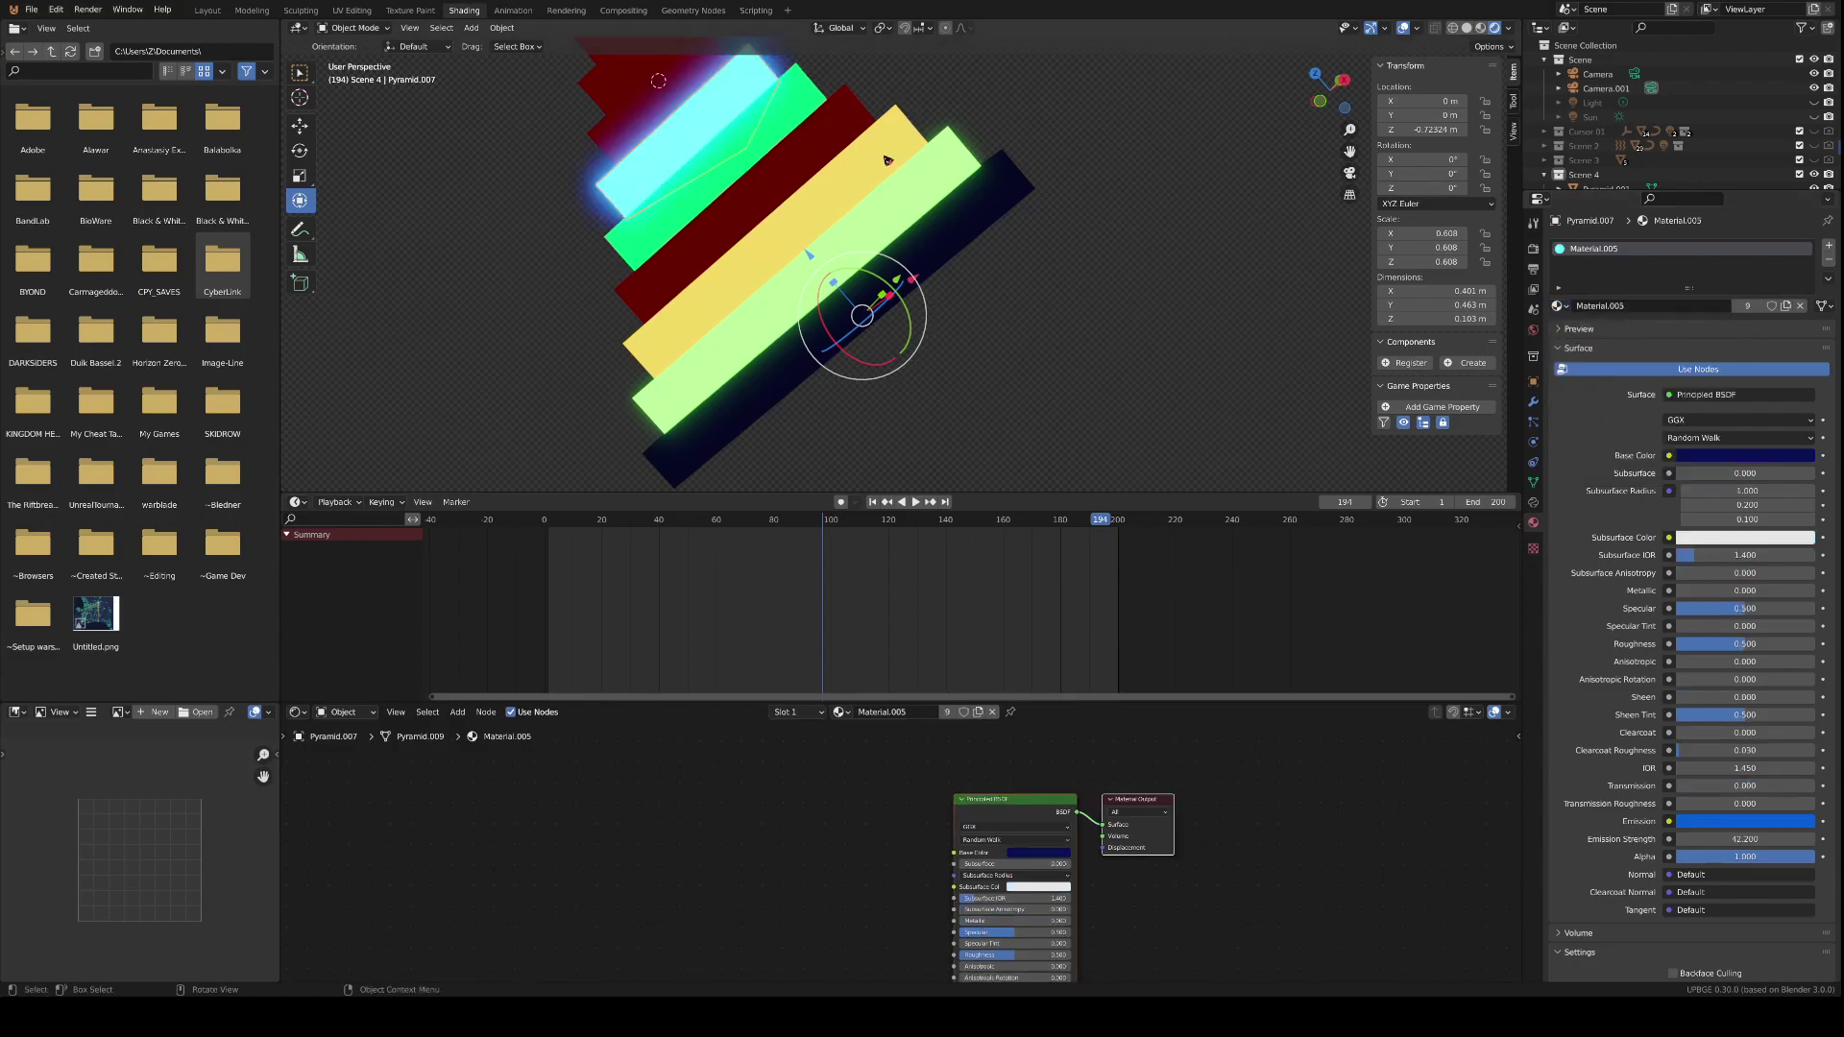
- Give the Pyramid.008 strip the red Material.006
shift+middle_drag(888, 160, 946, 261)
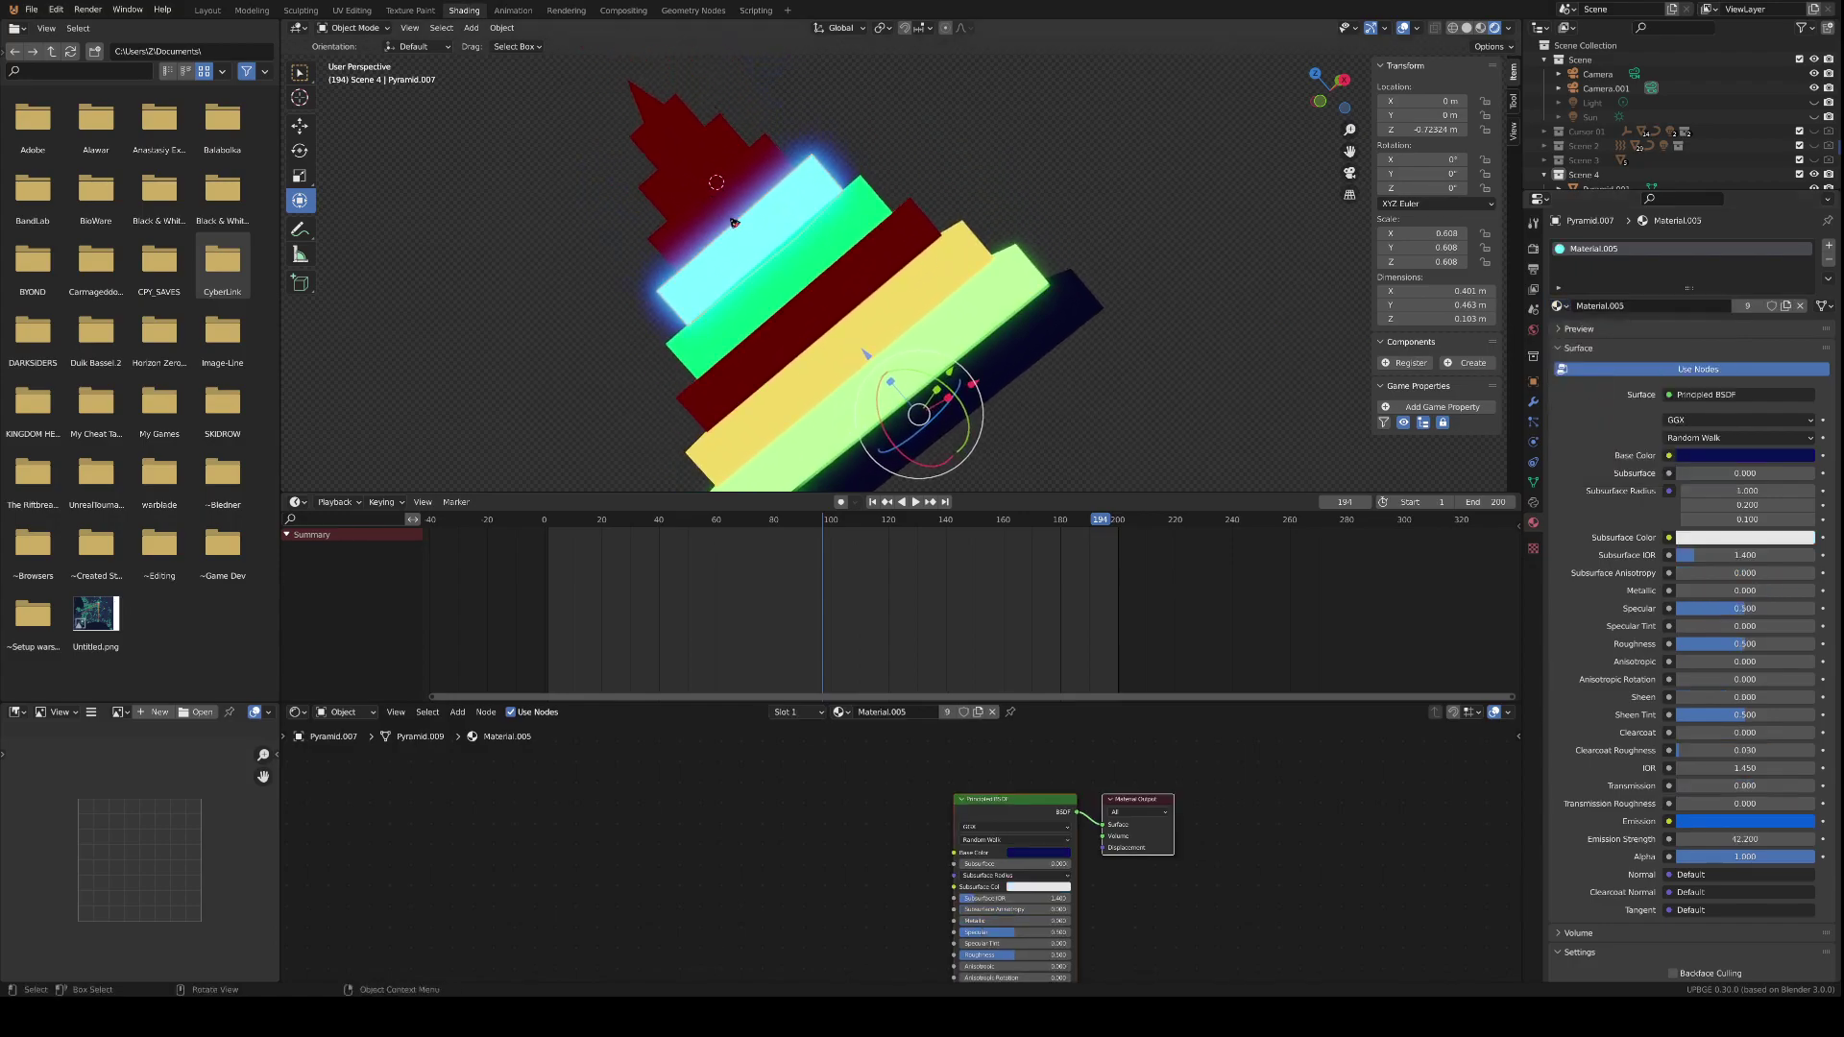
click(654, 225)
click(682, 174)
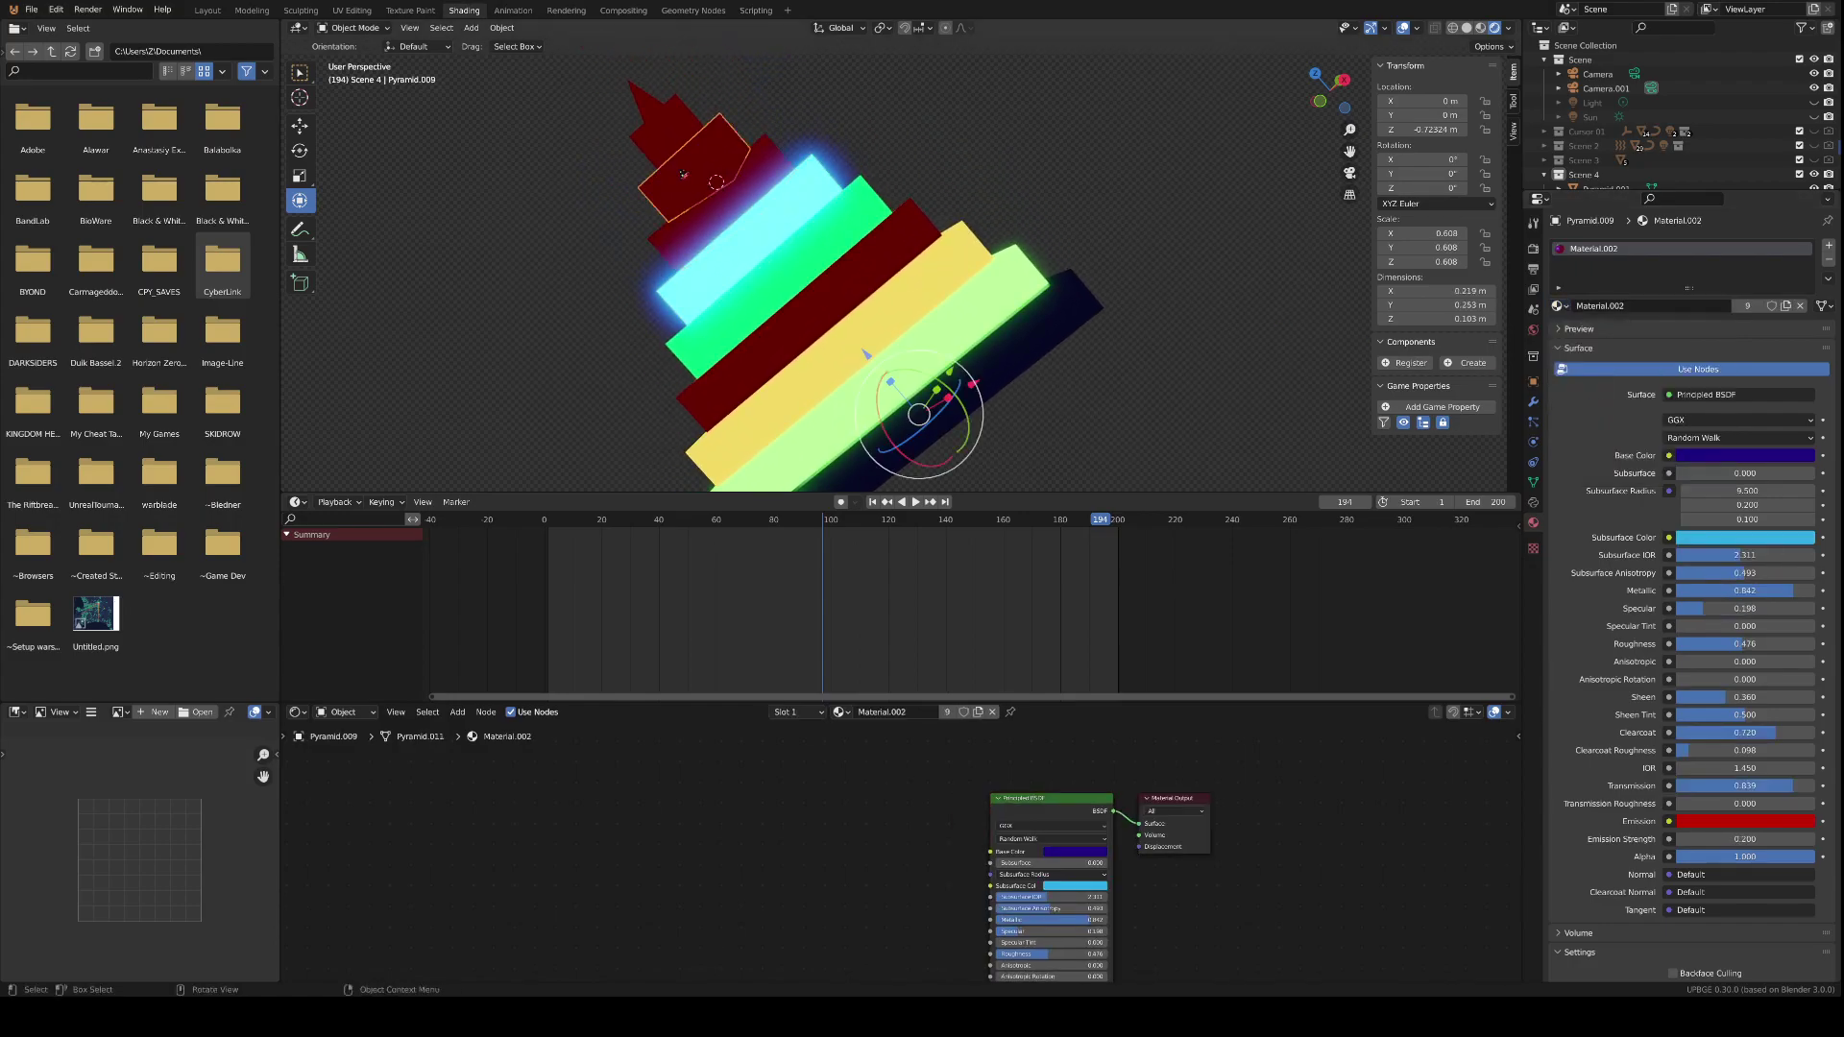
click(697, 228)
click(1558, 305)
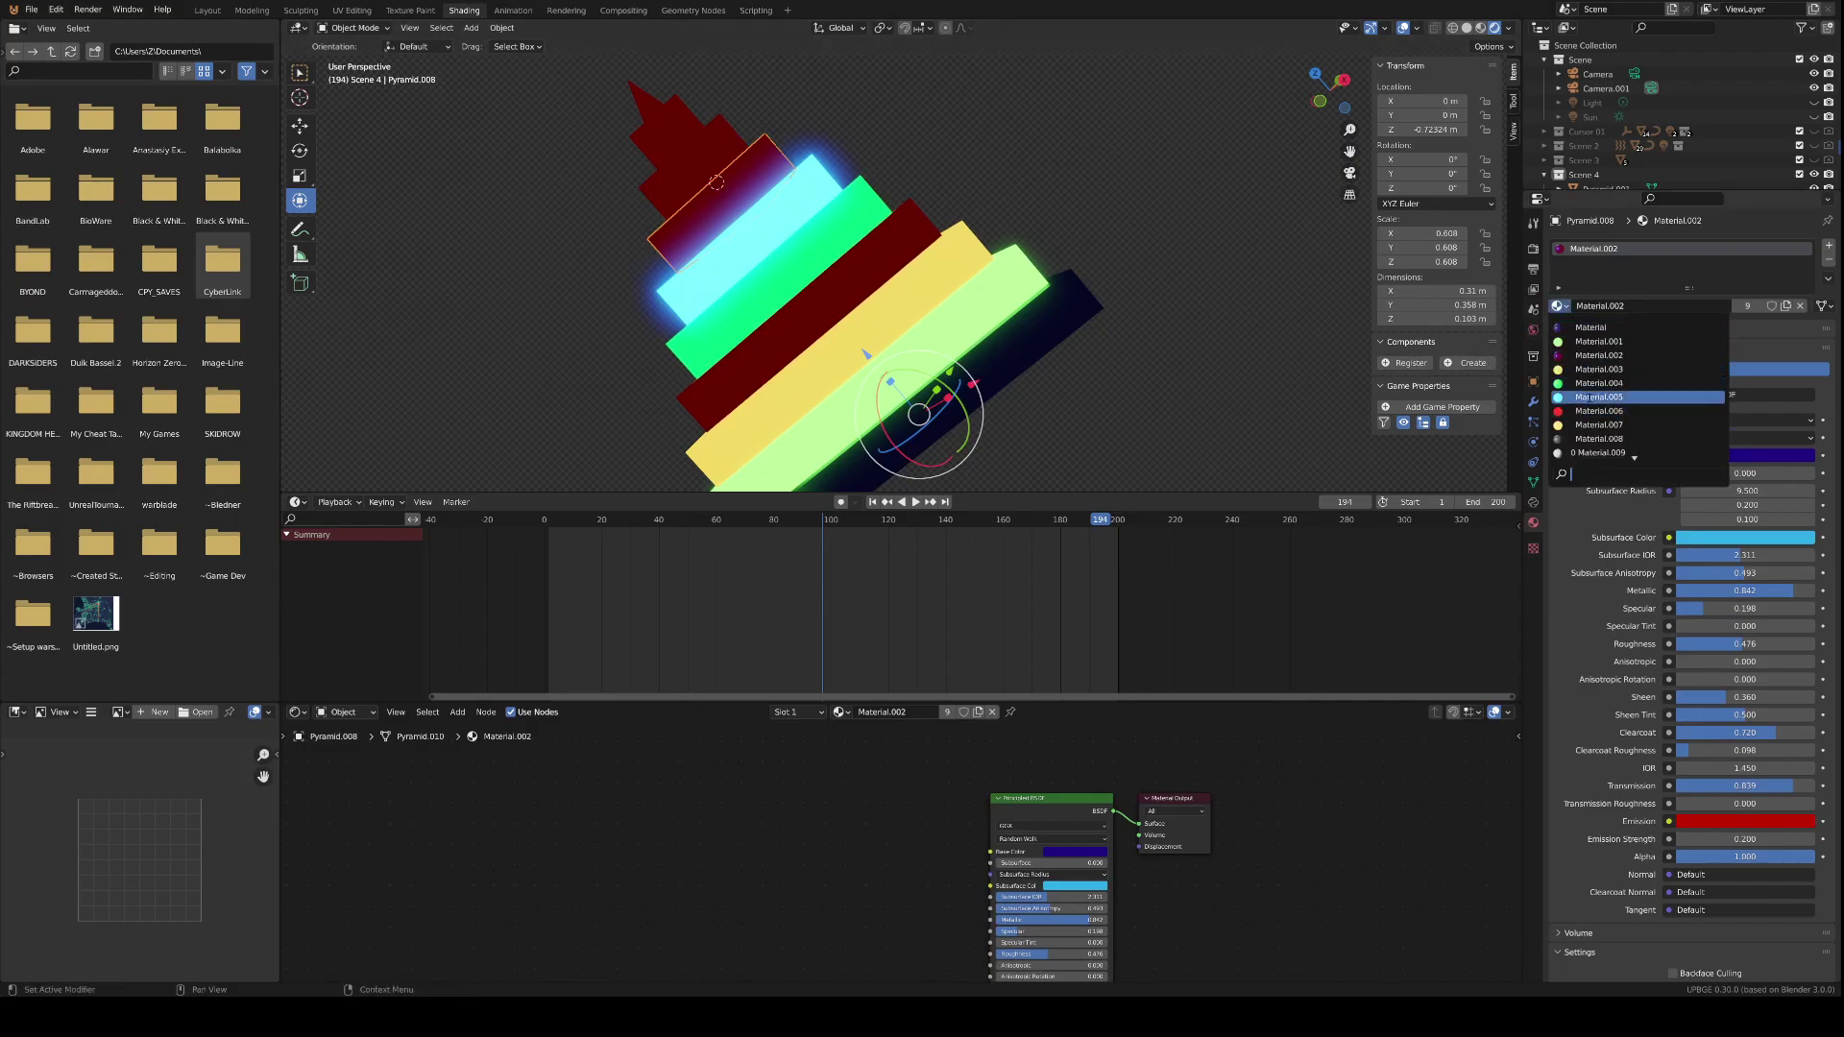
click(1599, 410)
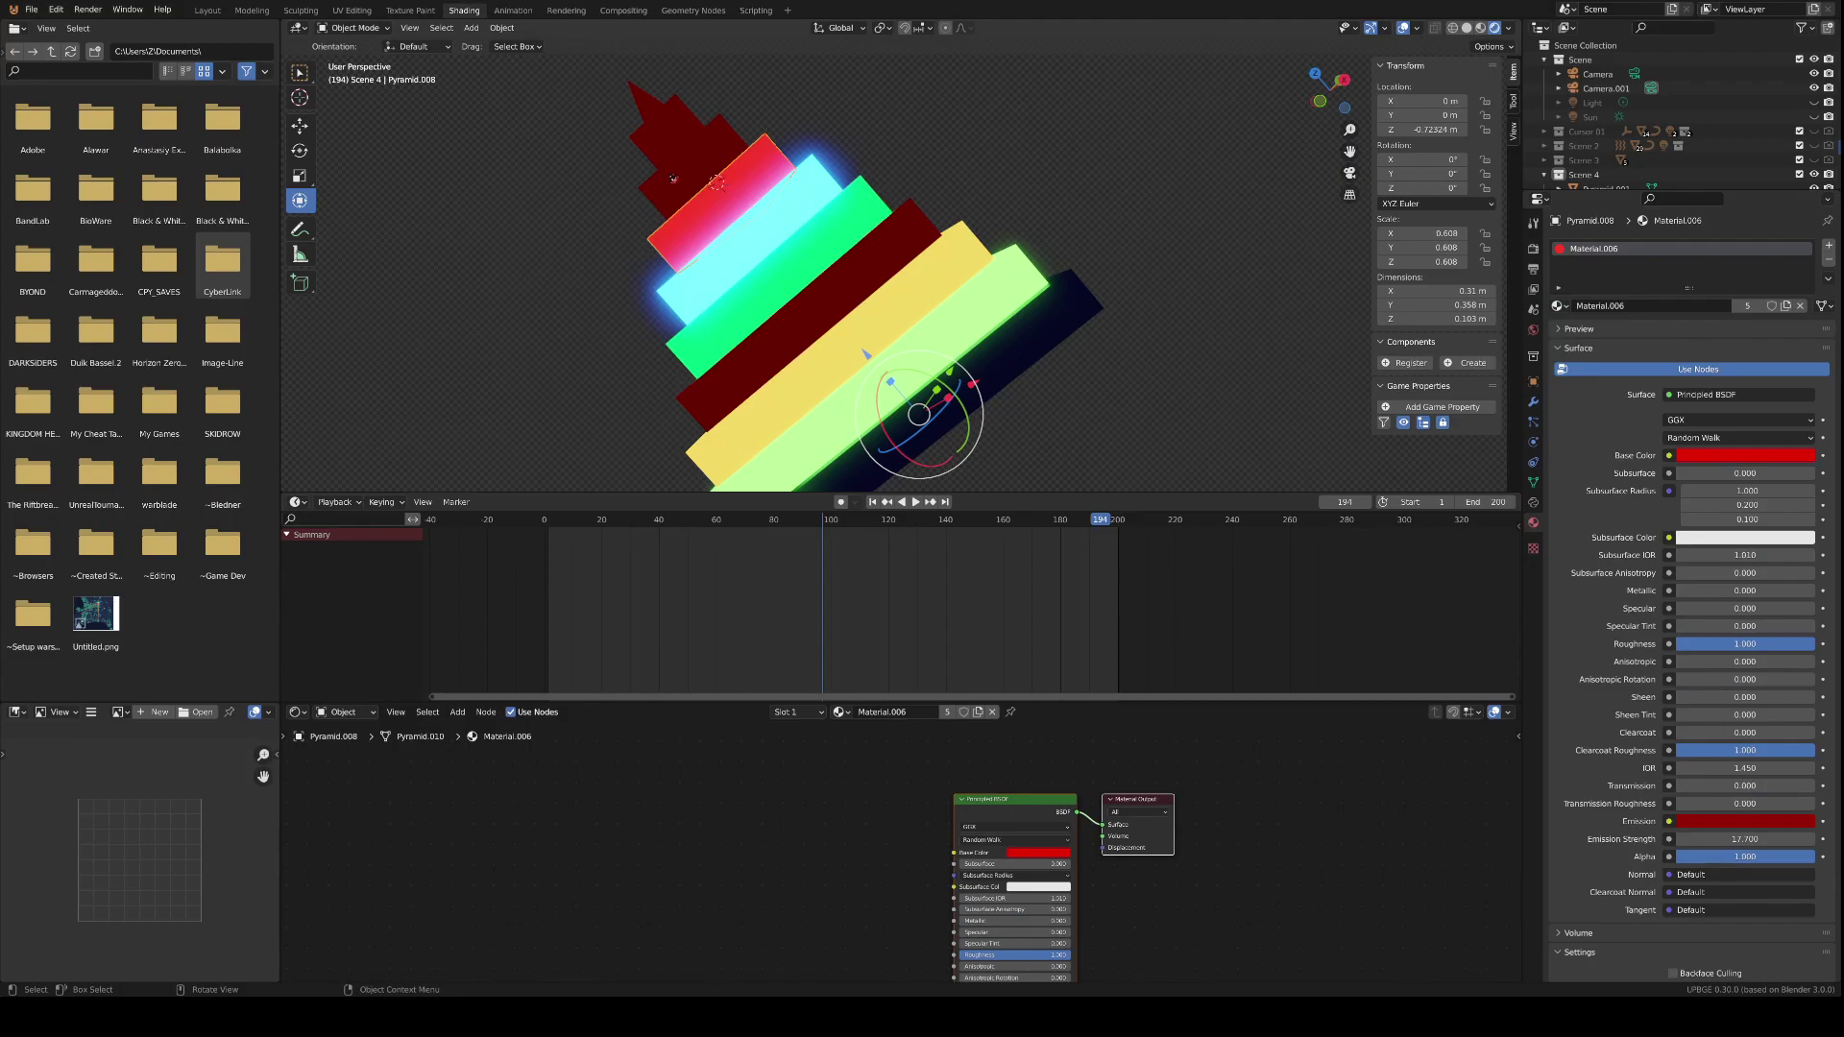
- Give Pyramid.009 yellow Material.007 and the top cap Pyramid.011 Material.008
click(675, 181)
click(1563, 307)
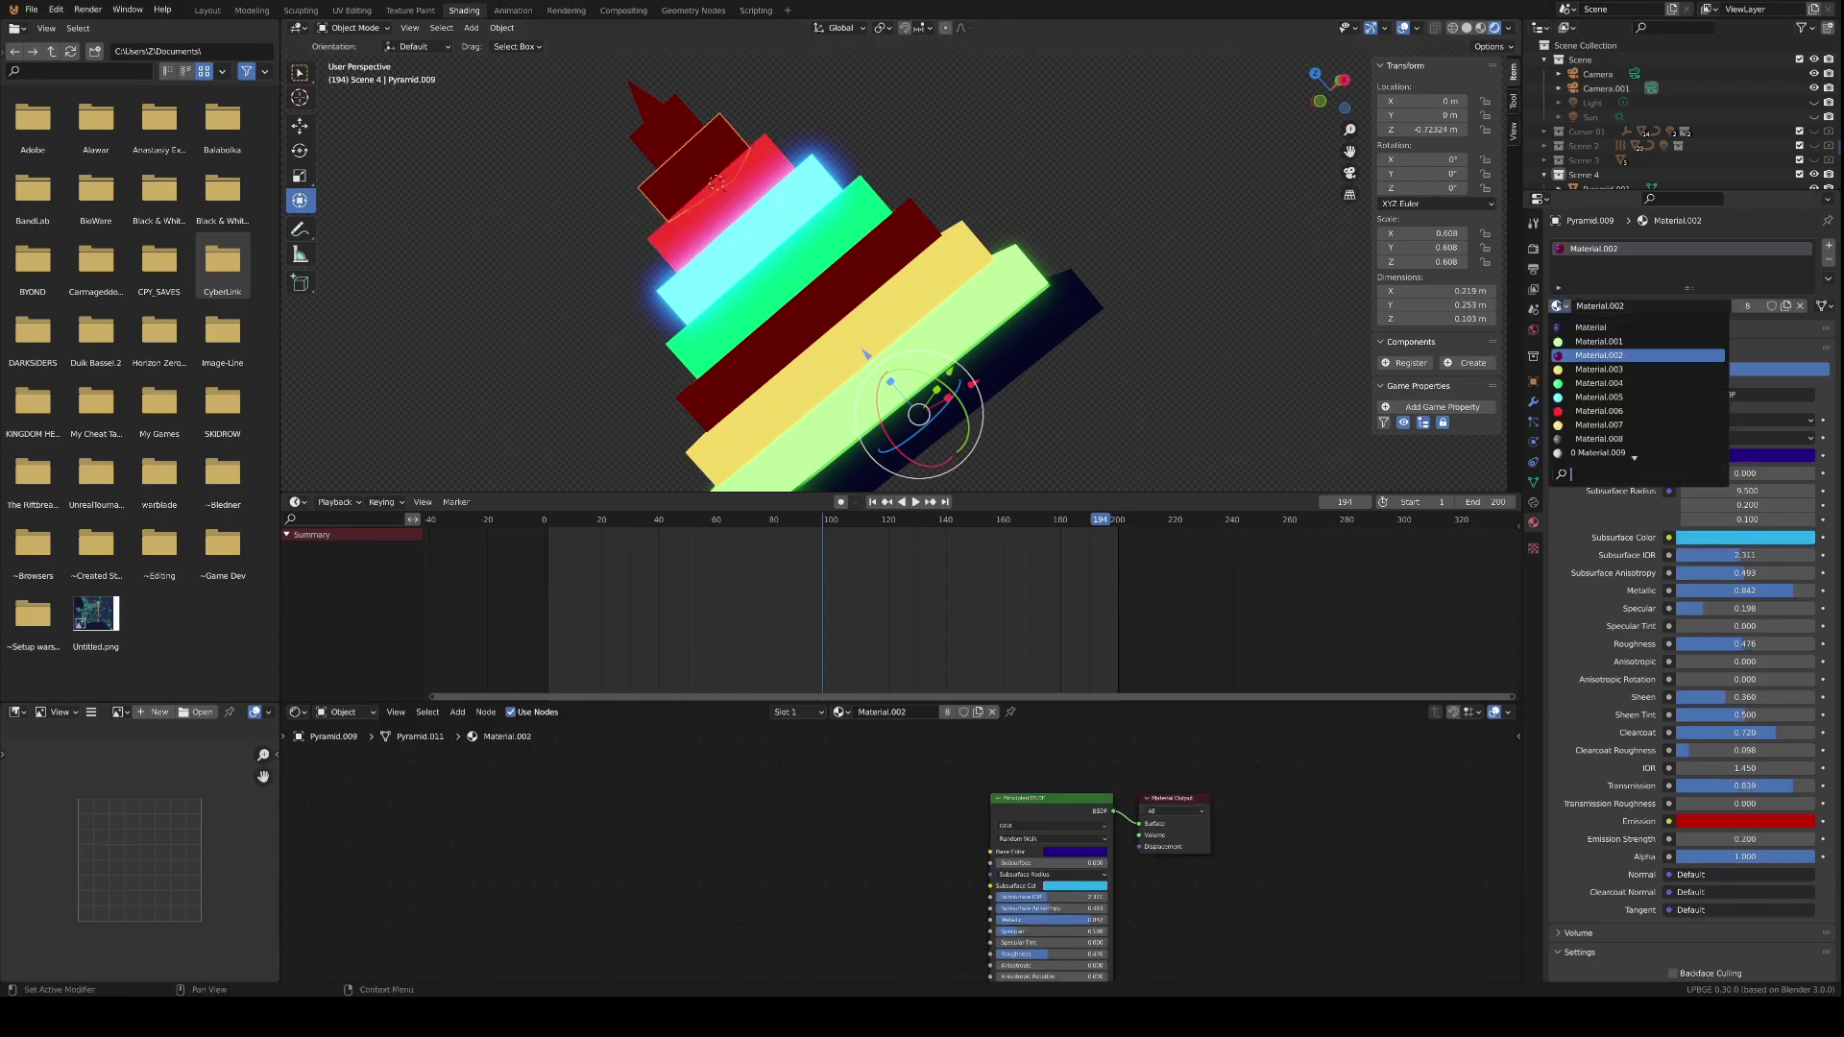
click(1599, 425)
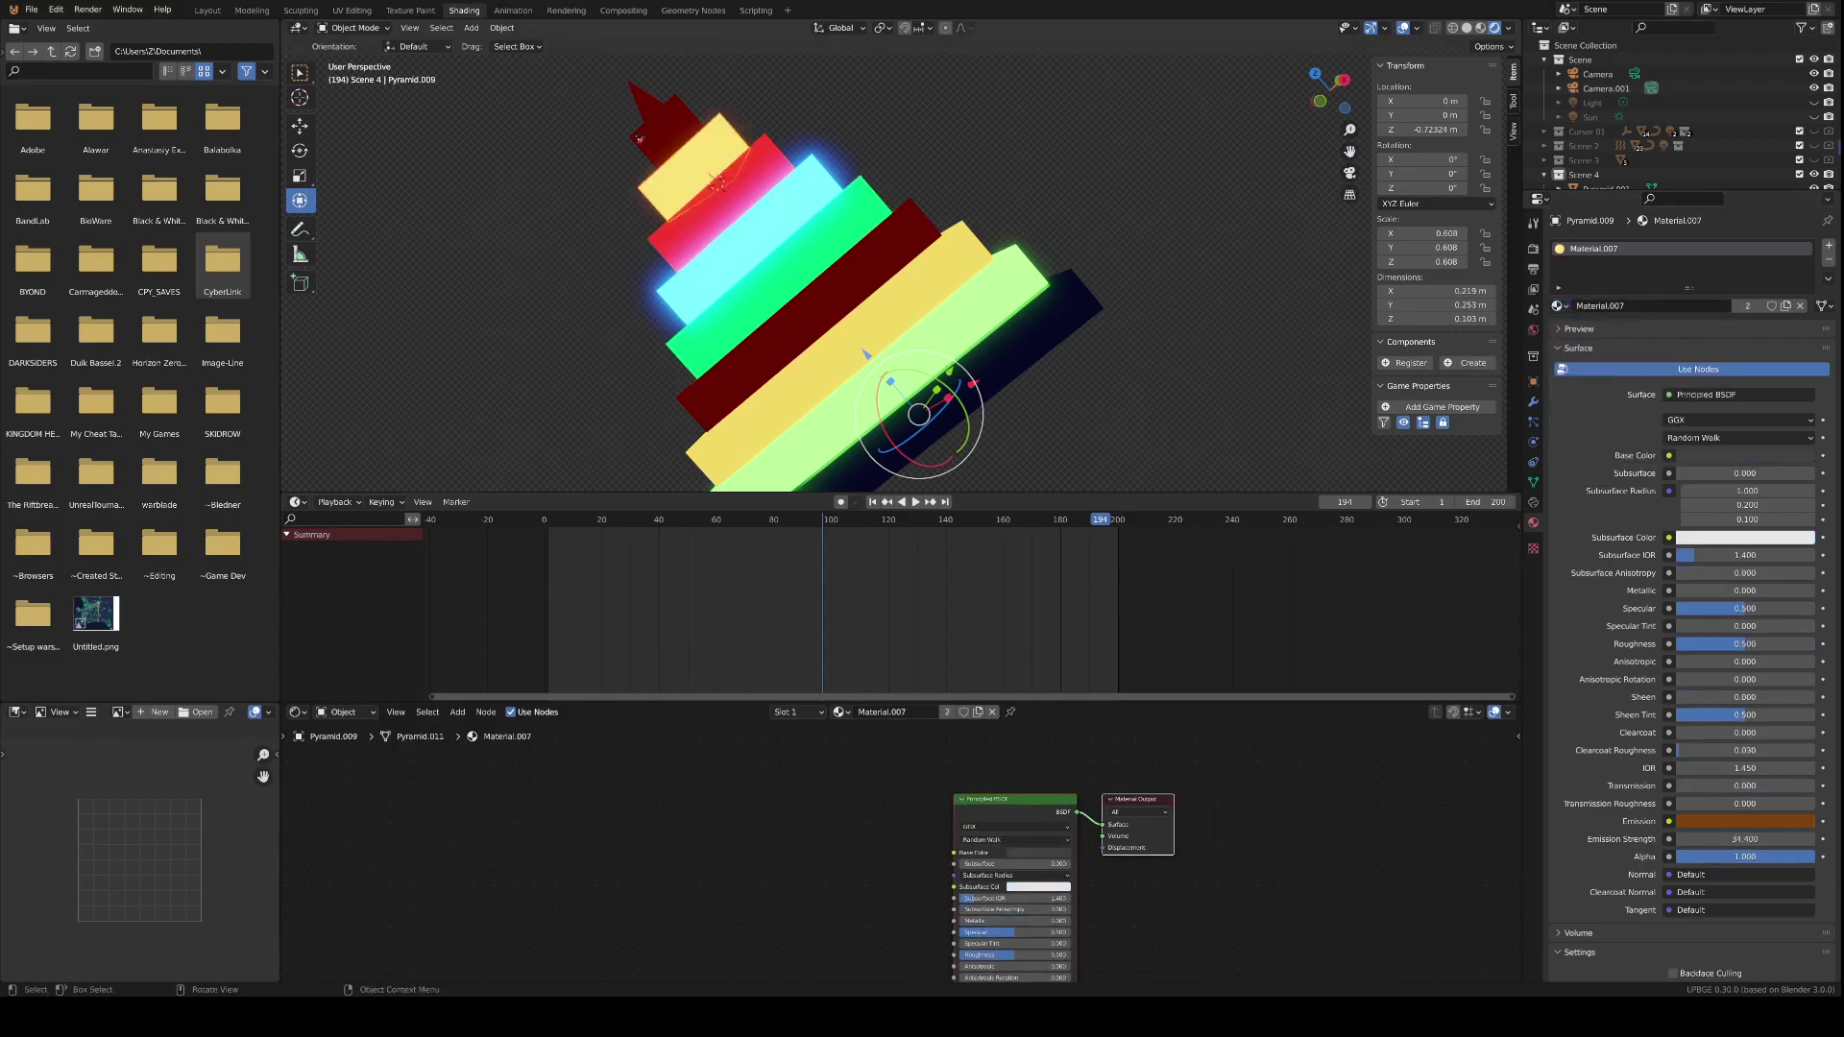
click(674, 146)
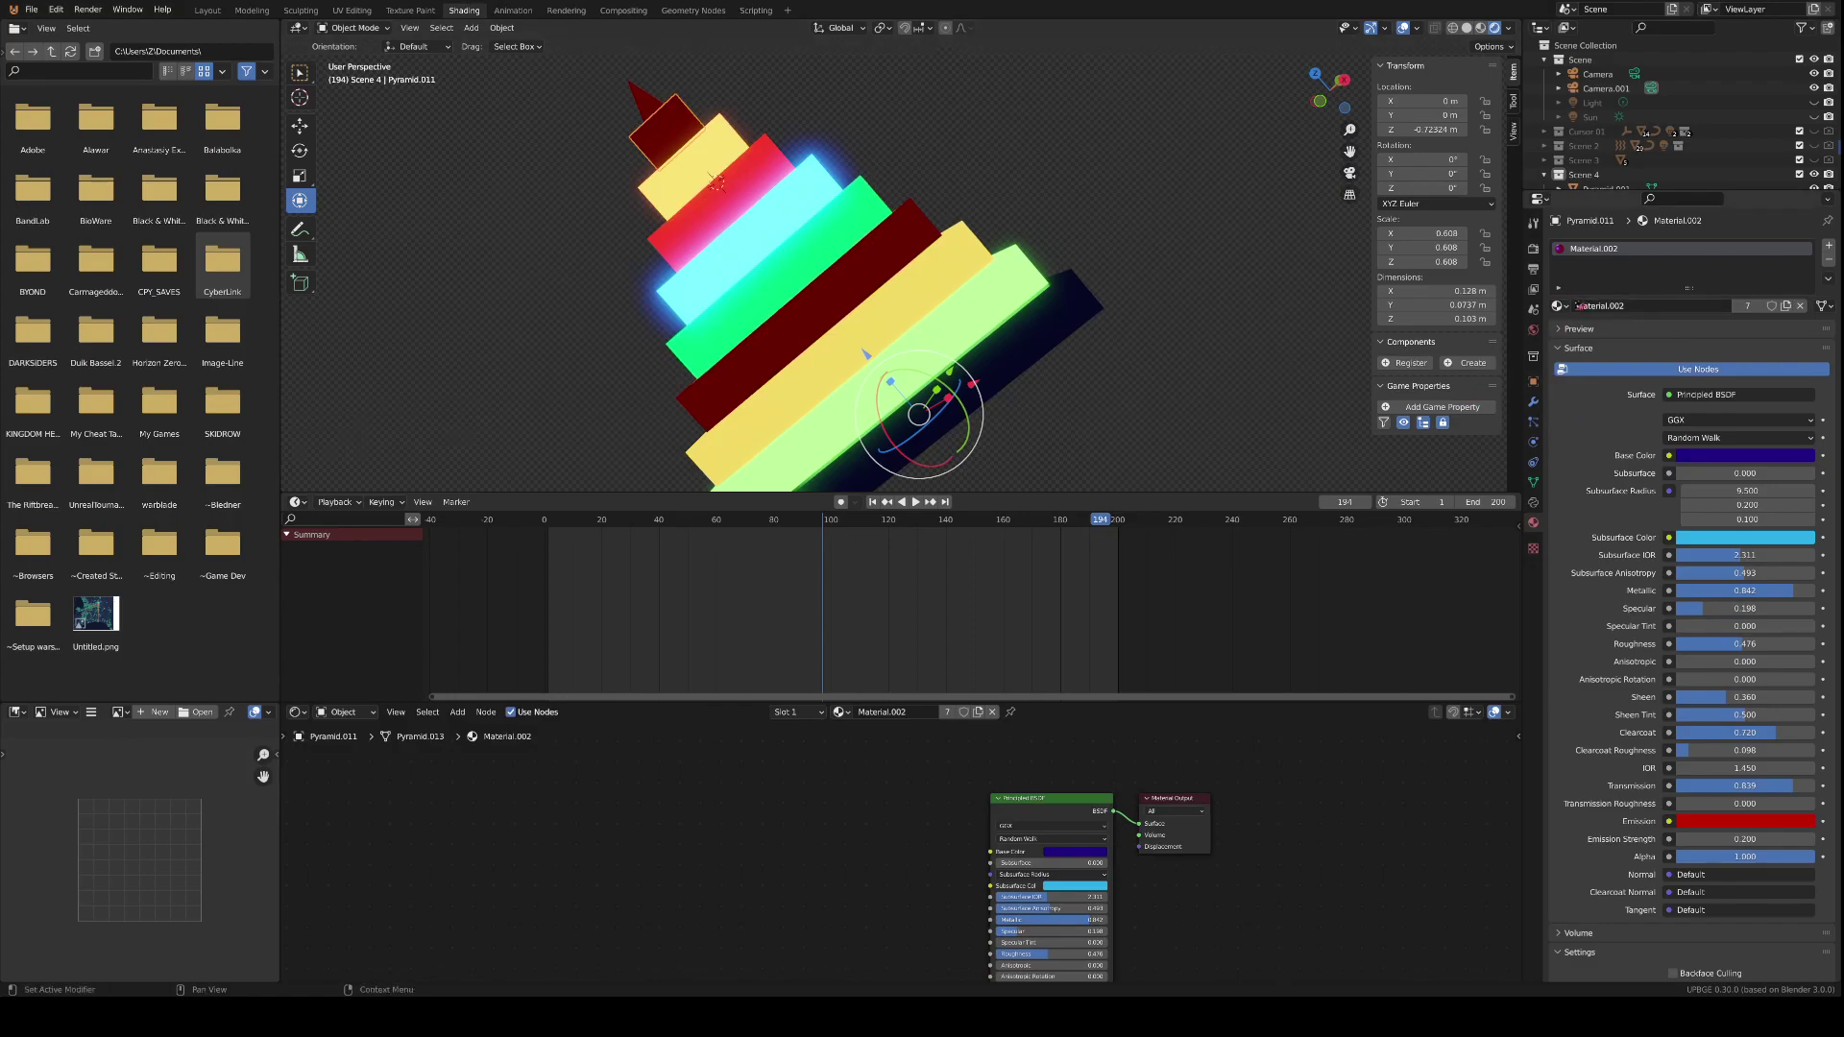
click(1560, 306)
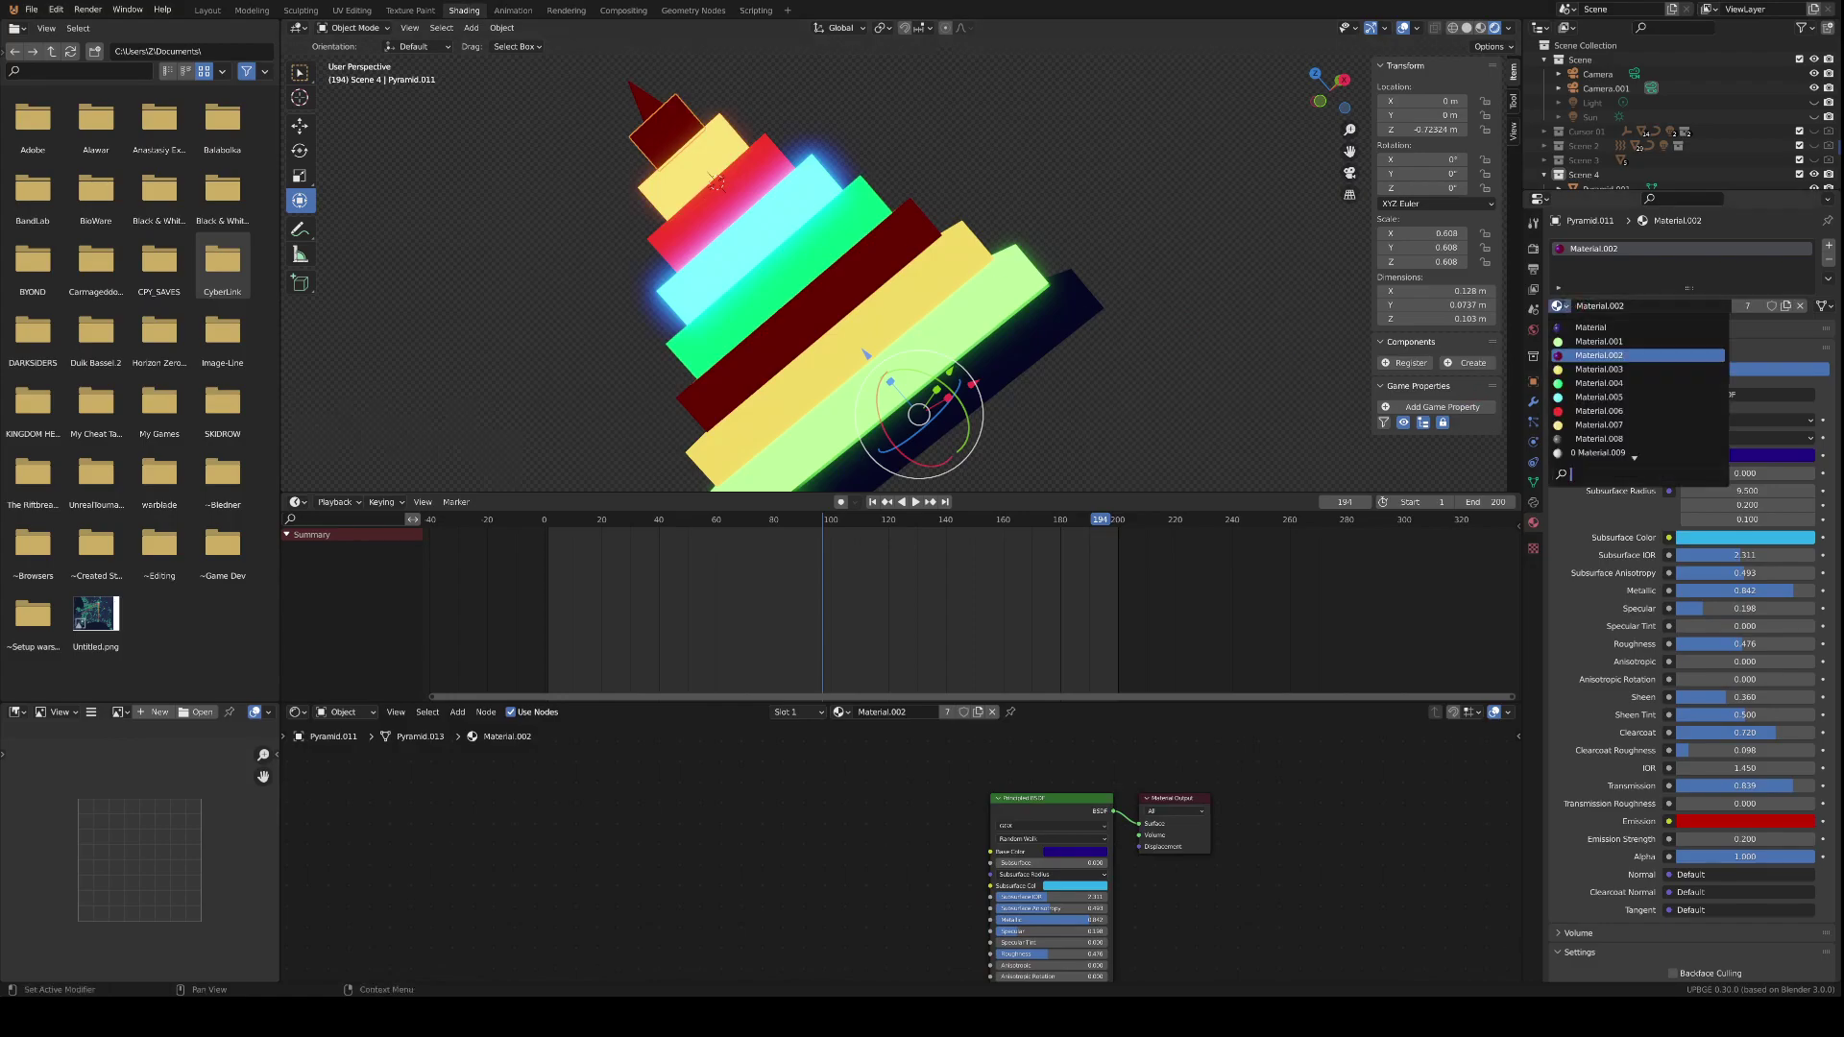
click(1599, 438)
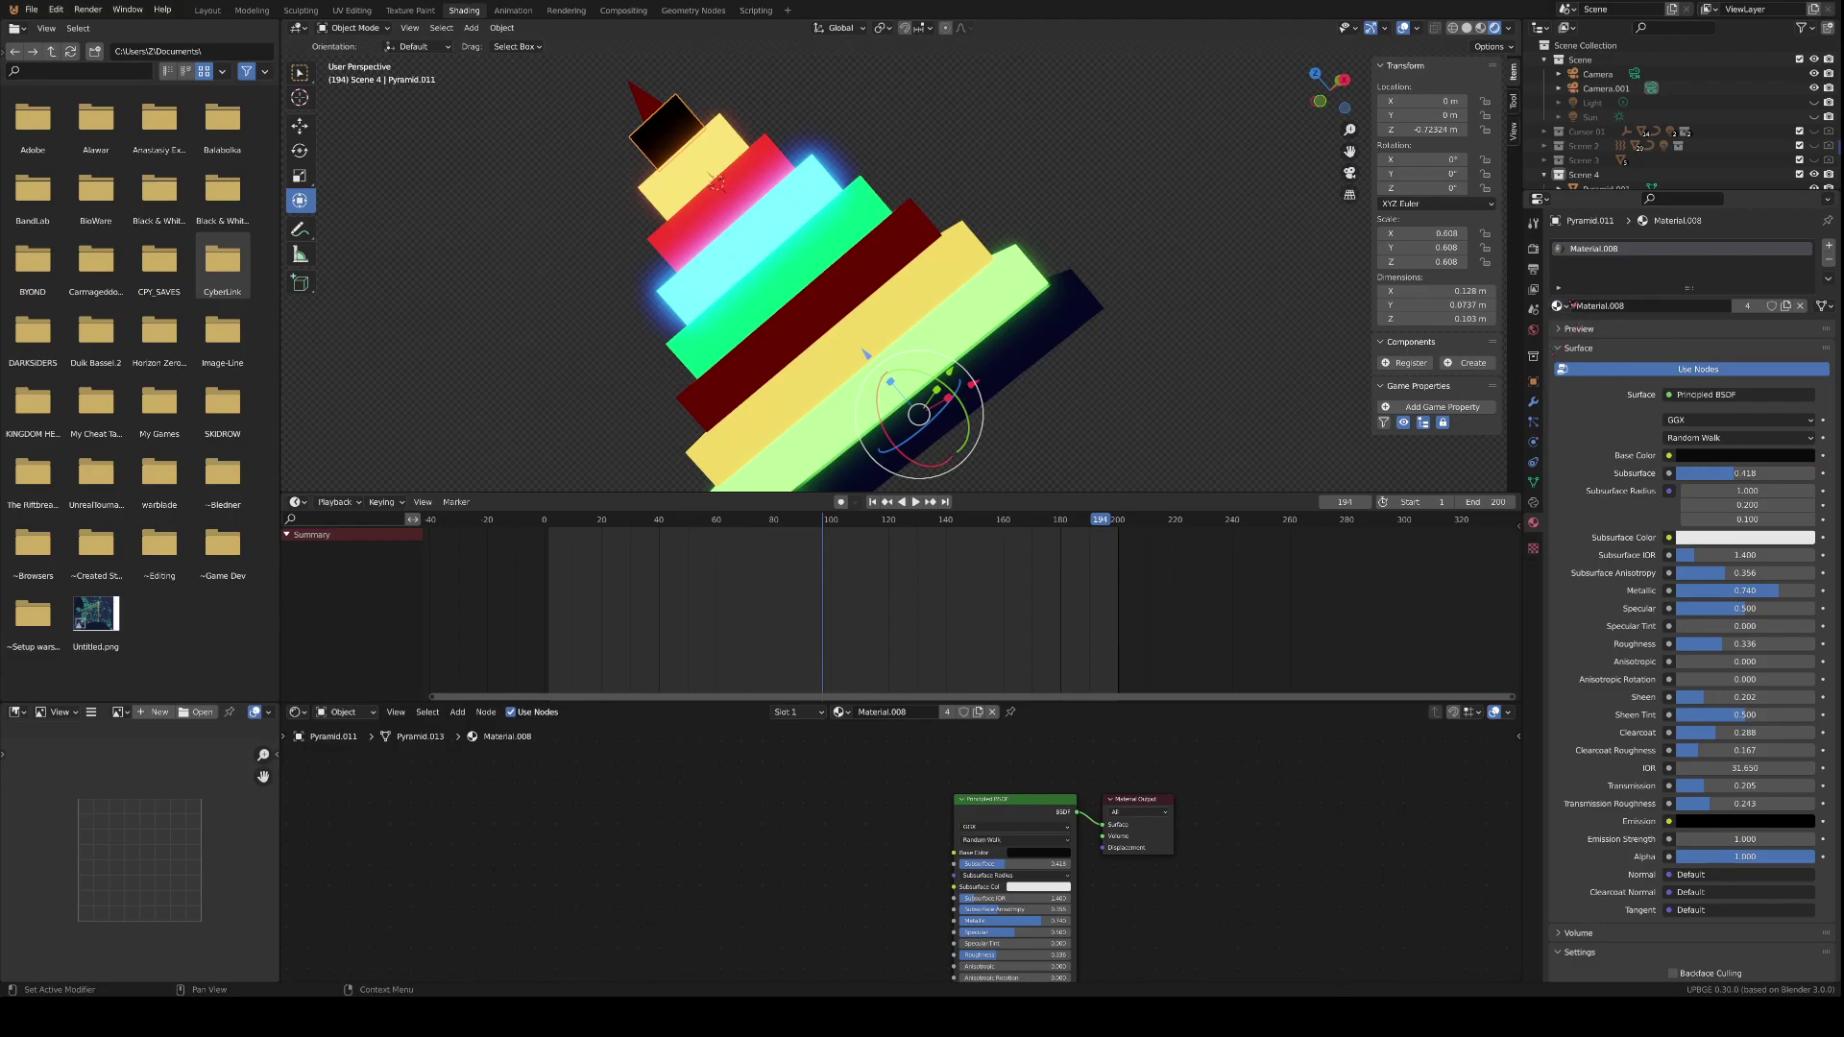
- Try Material.009, .022 and .016 on the top strip, settling on pink Material.010
click(1561, 306)
click(1586, 458)
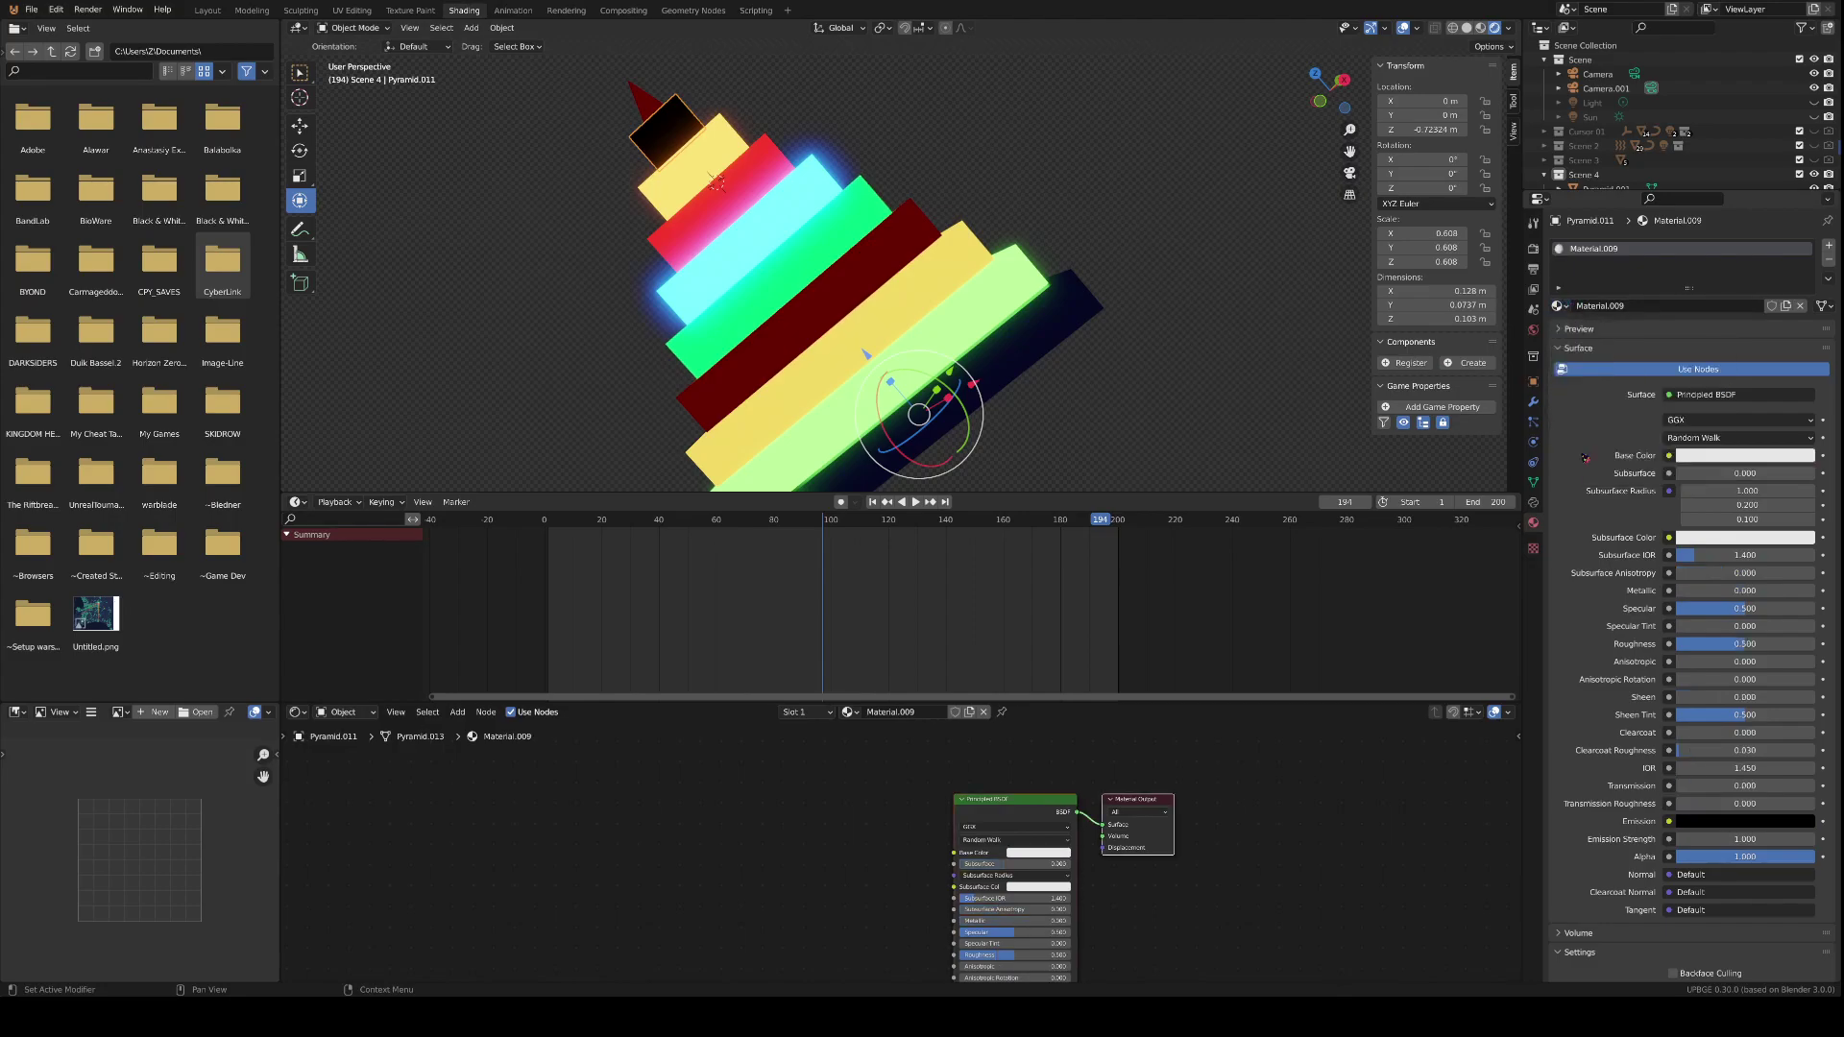
click(1561, 306)
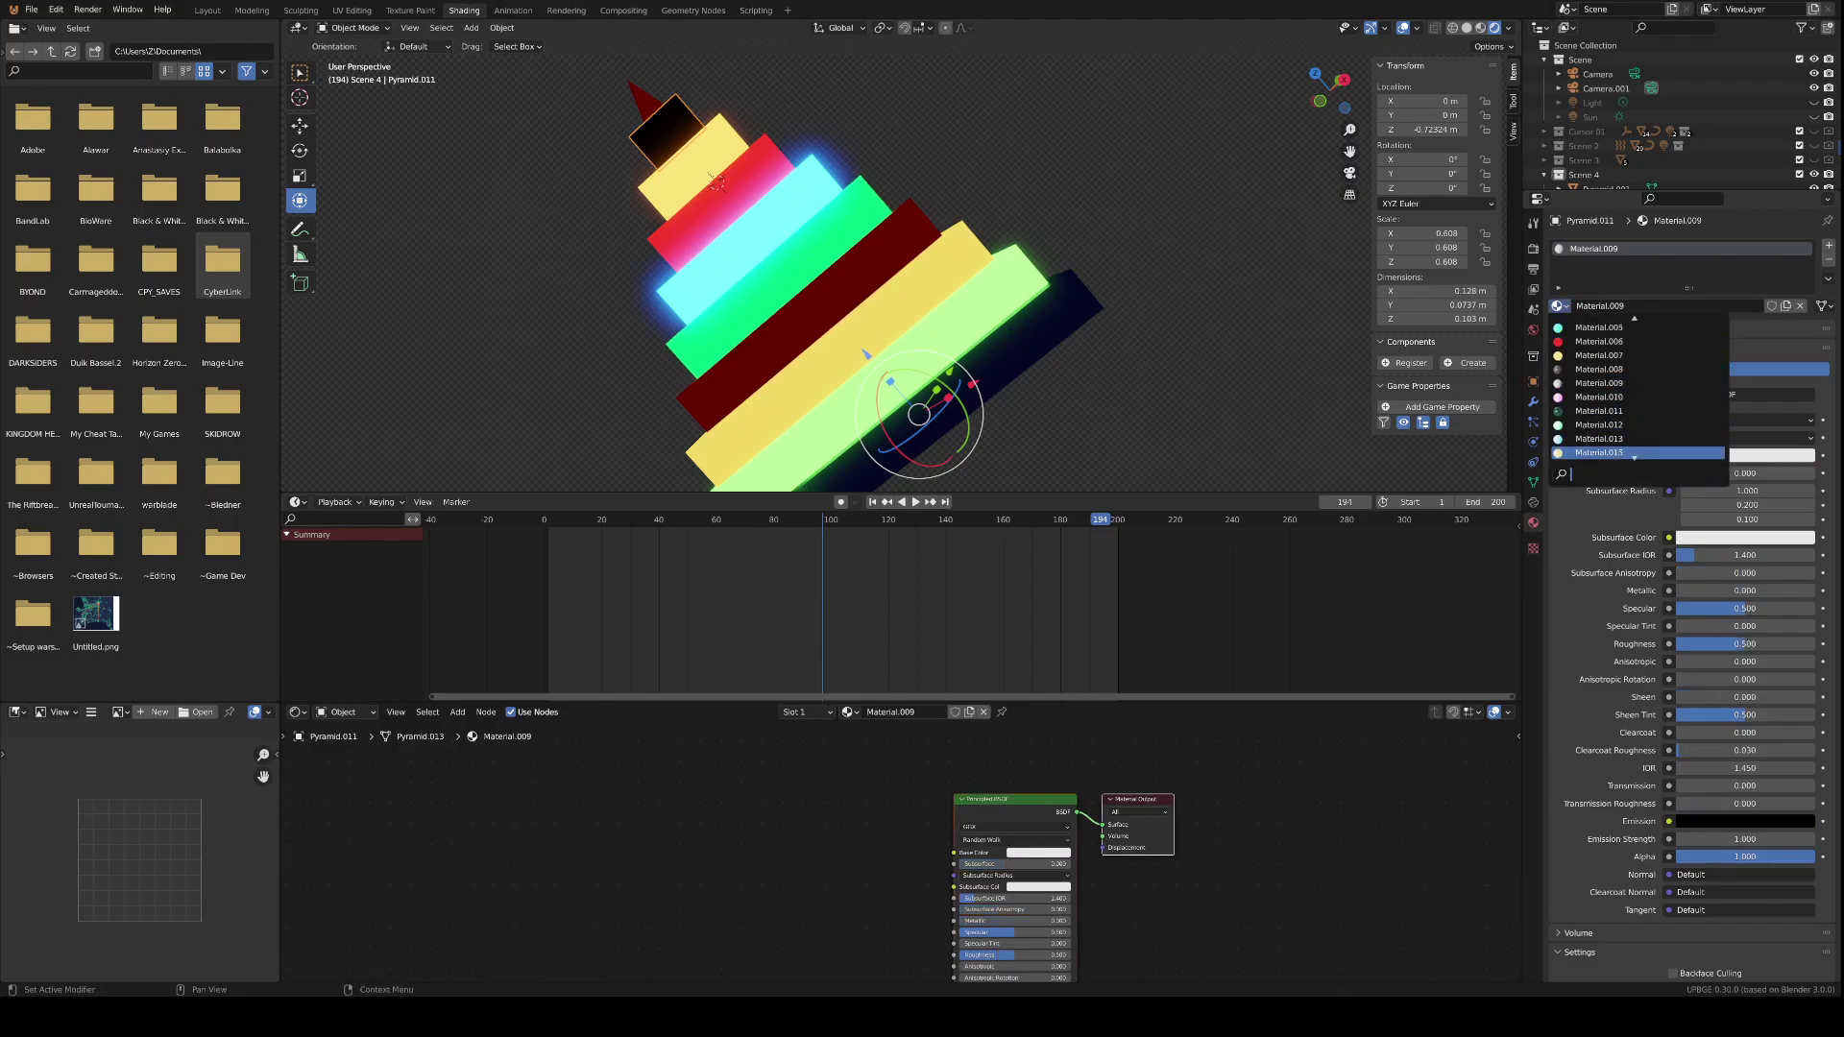
scroll(1577, 439, down, 6)
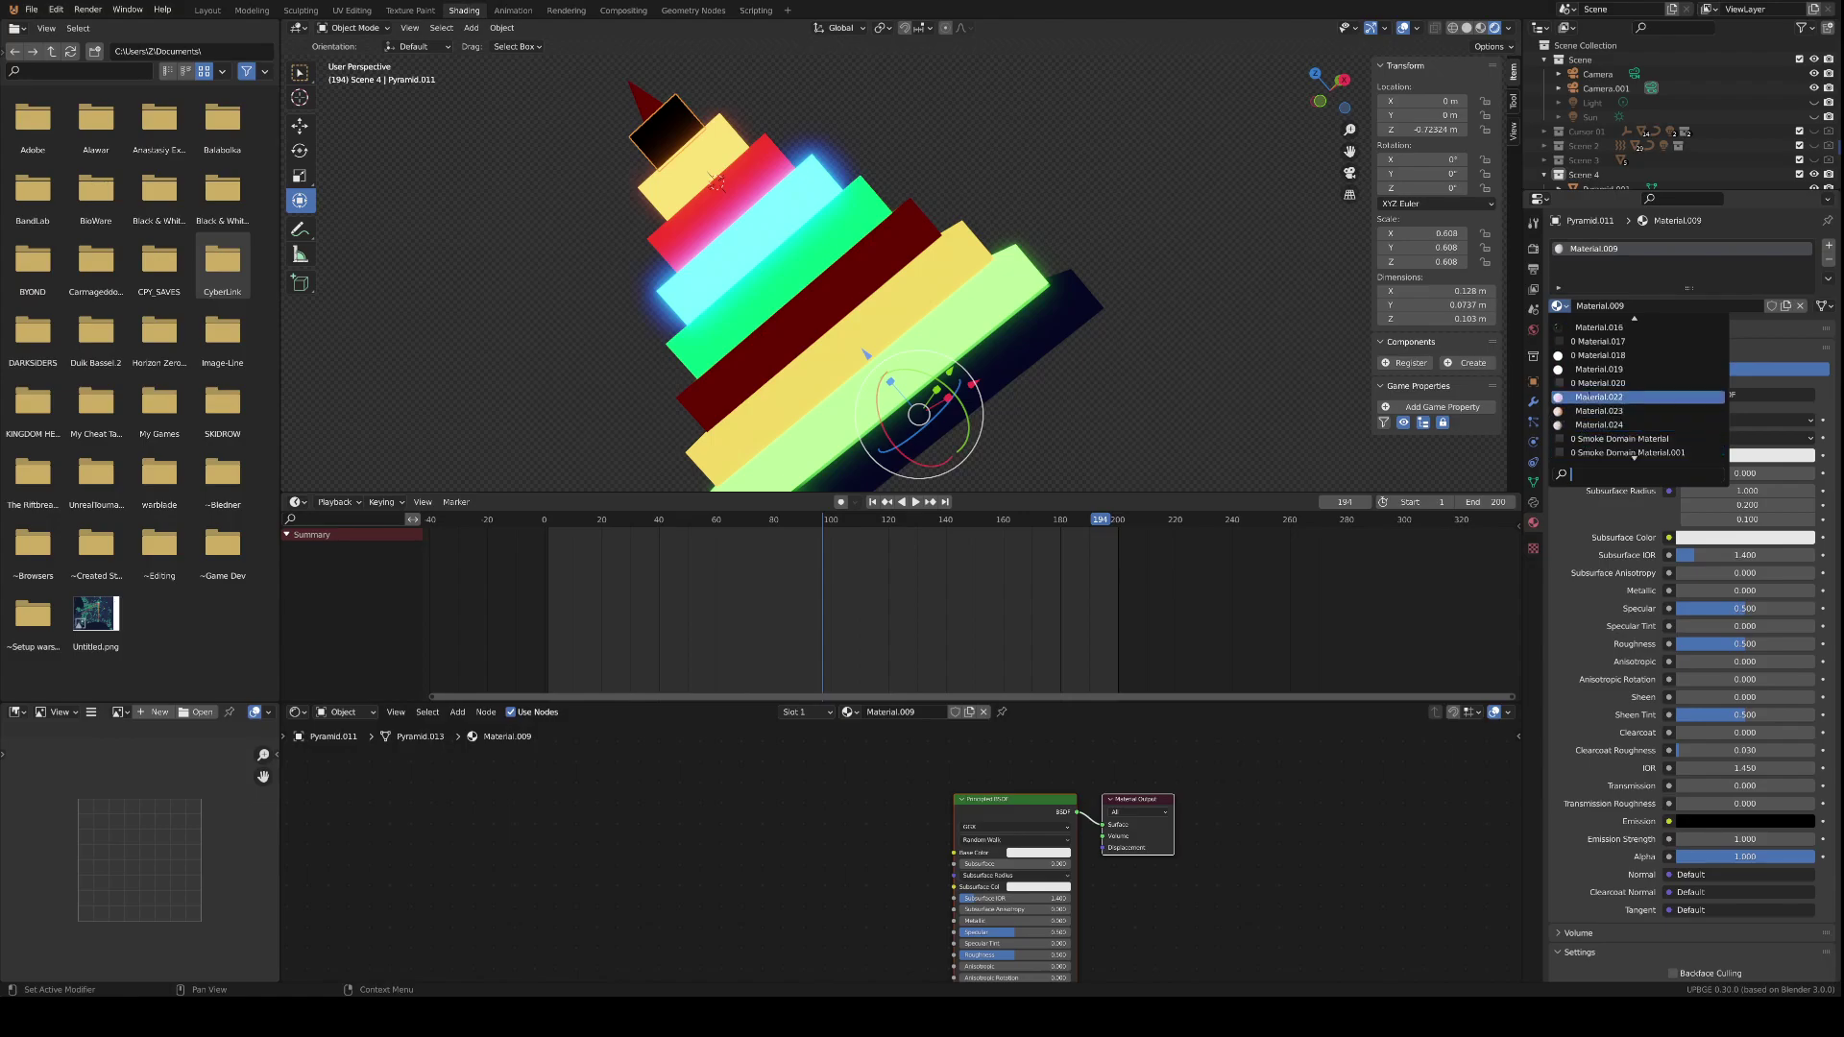
click(1592, 396)
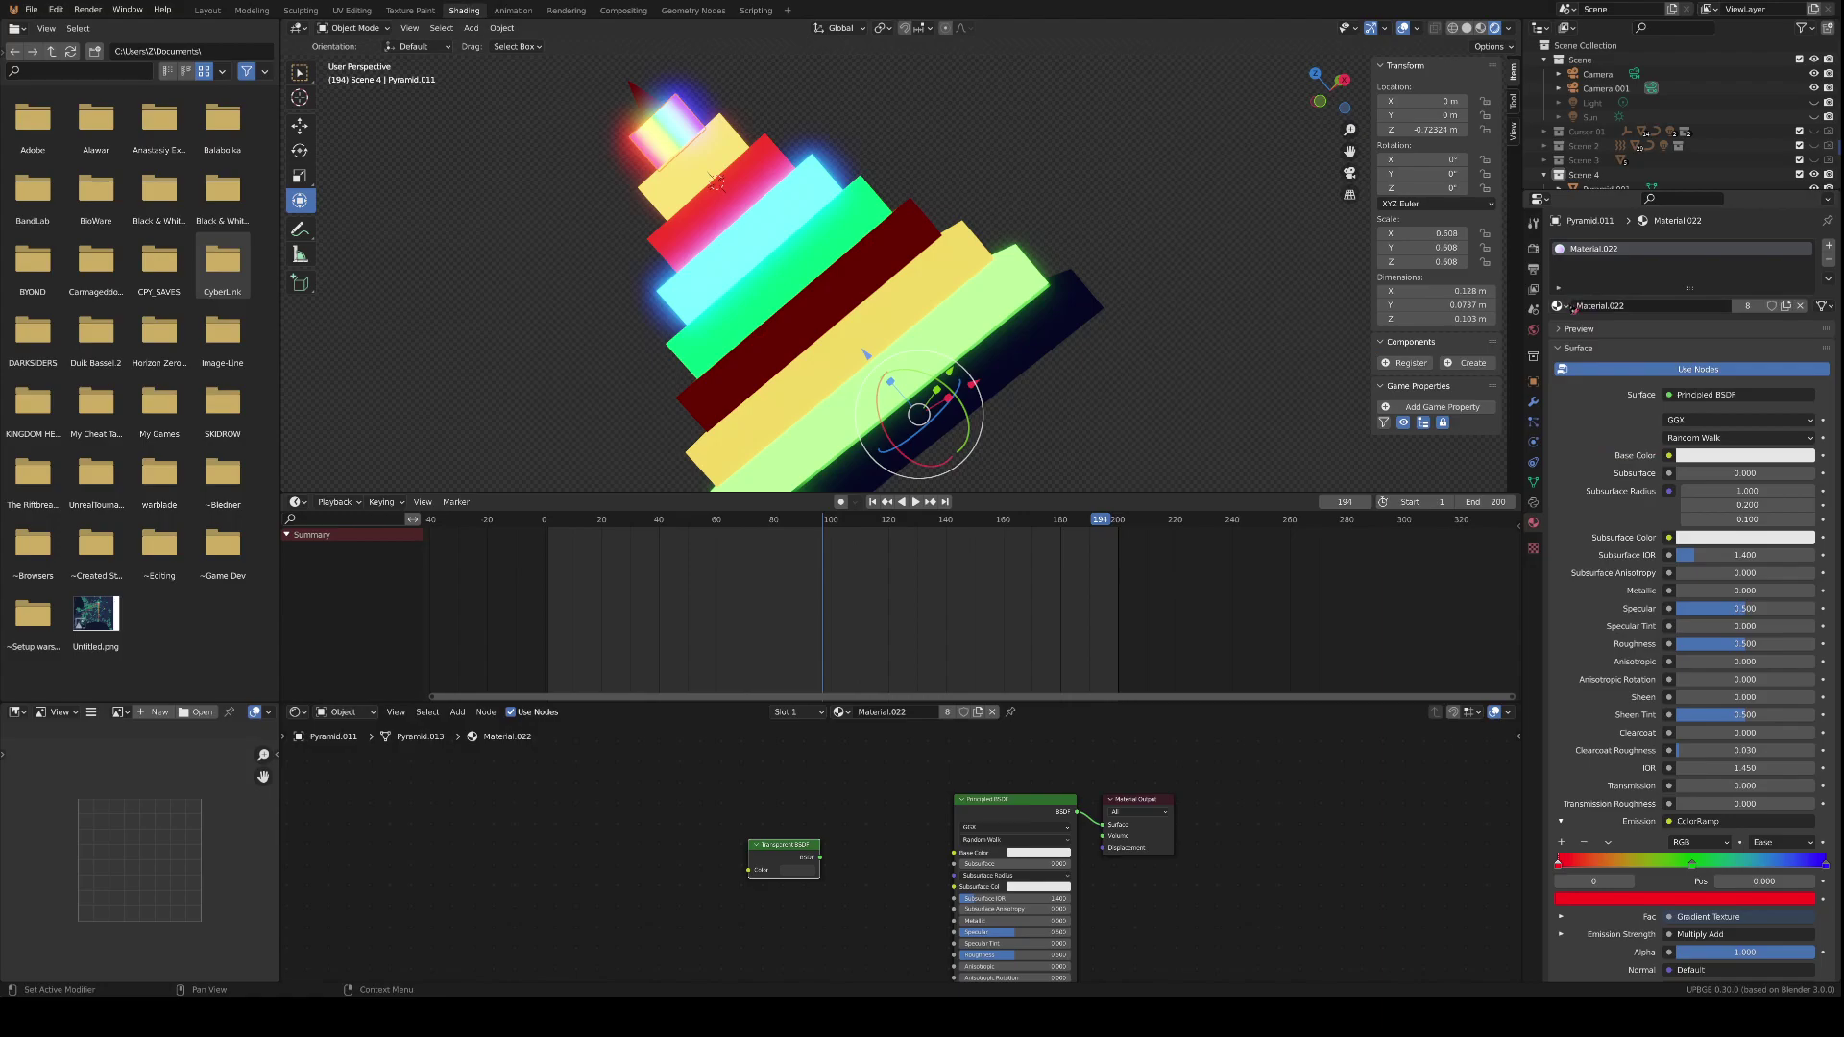
click(1561, 306)
click(1591, 359)
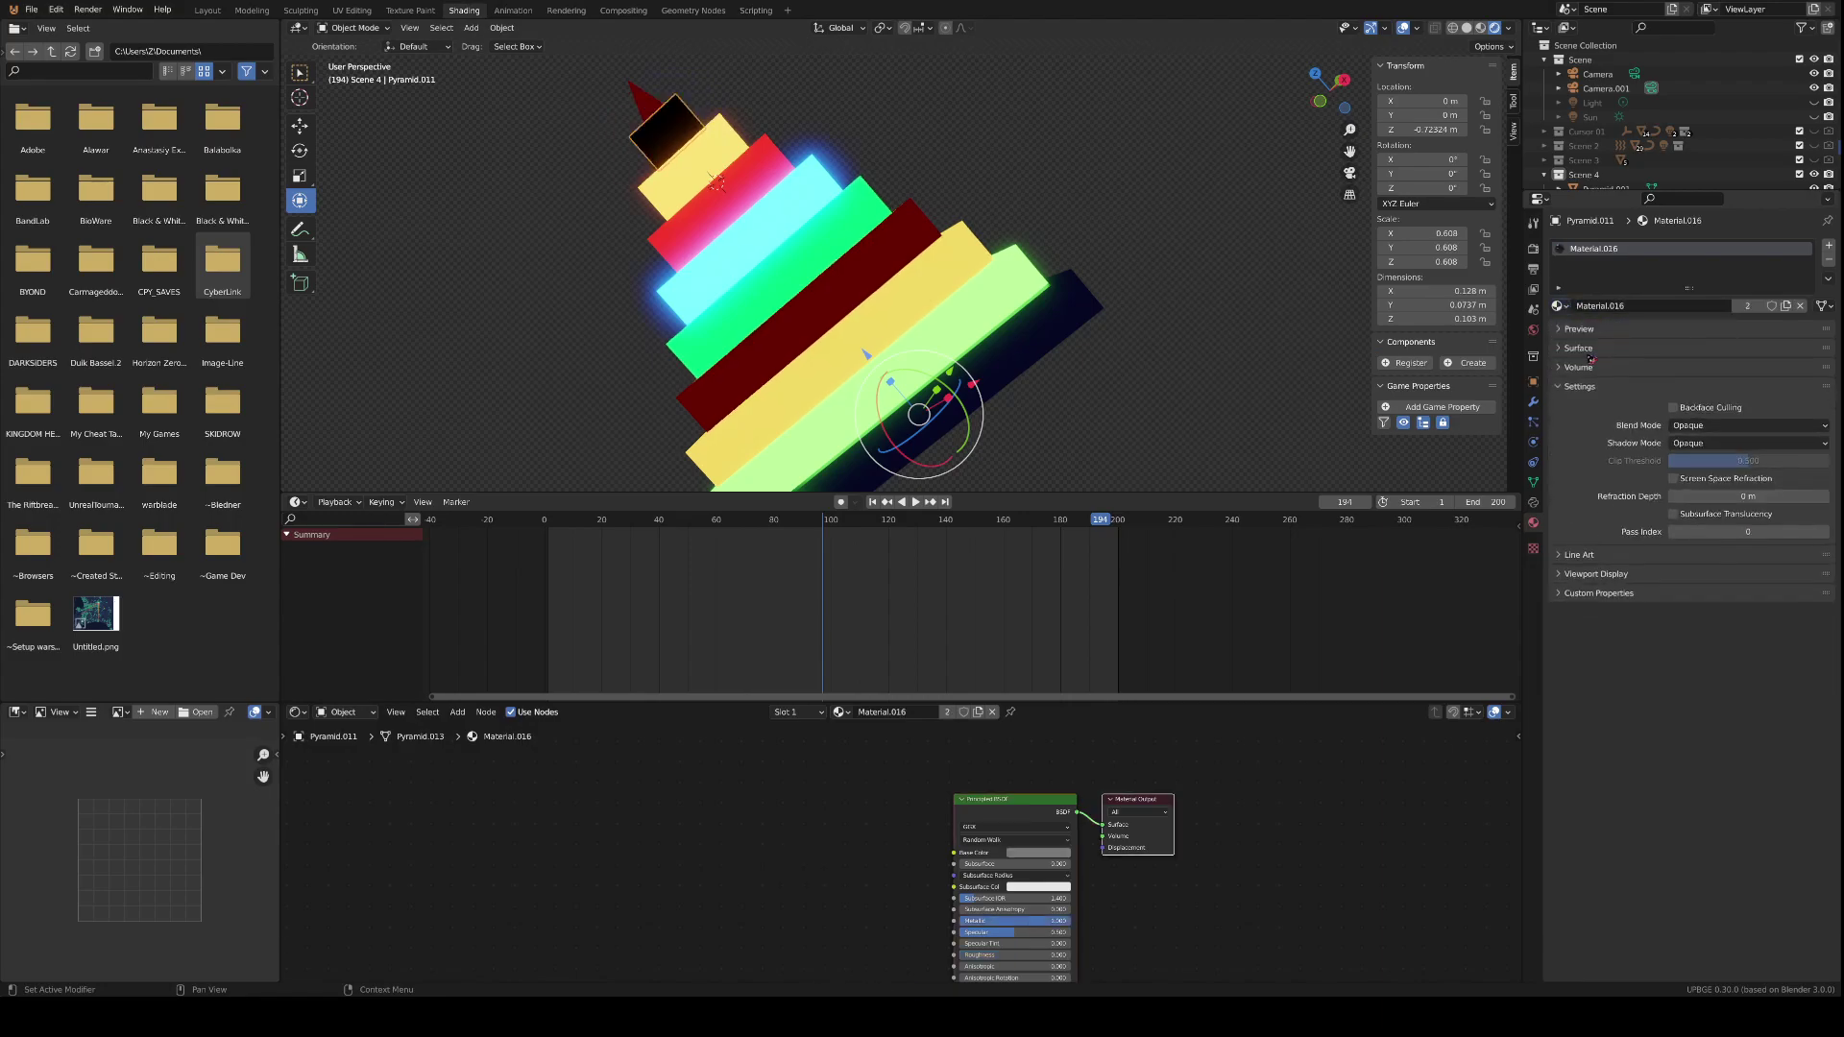
click(1560, 307)
click(1591, 341)
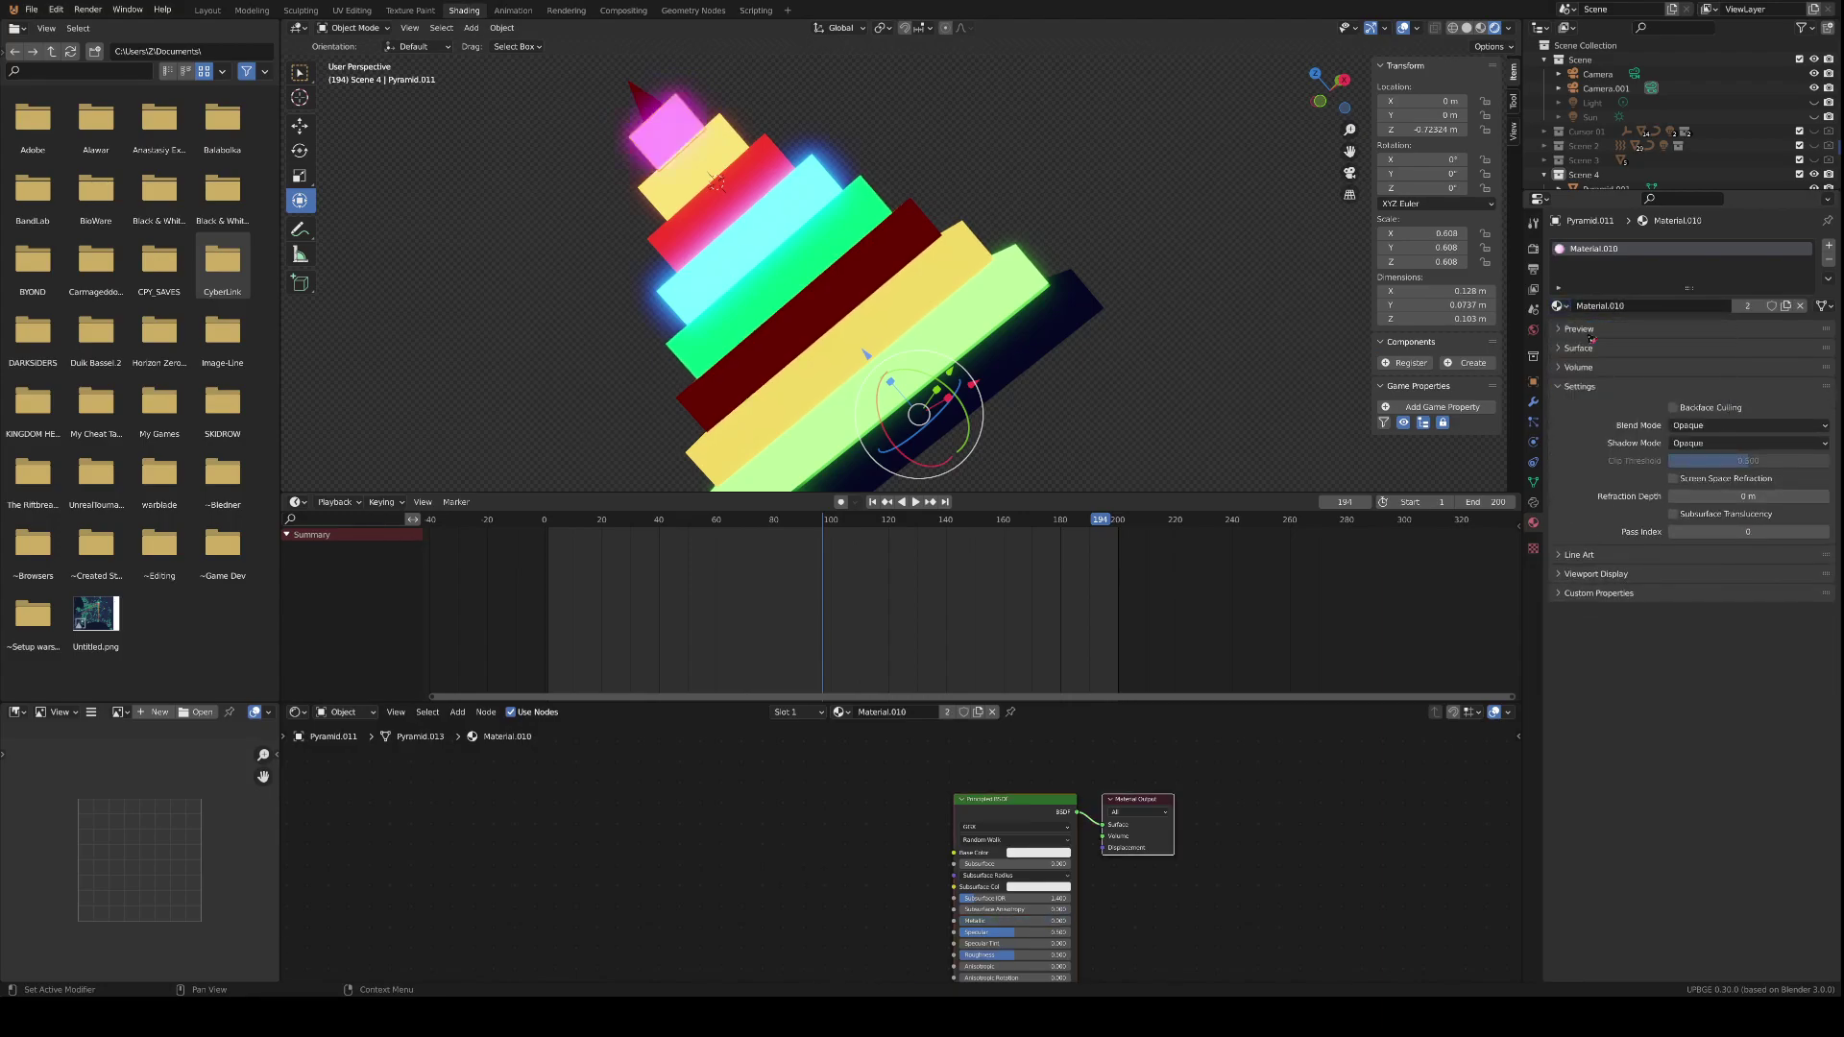
- Assign the rainbow Material.022 to the cone tip Pyramid.003
click(645, 106)
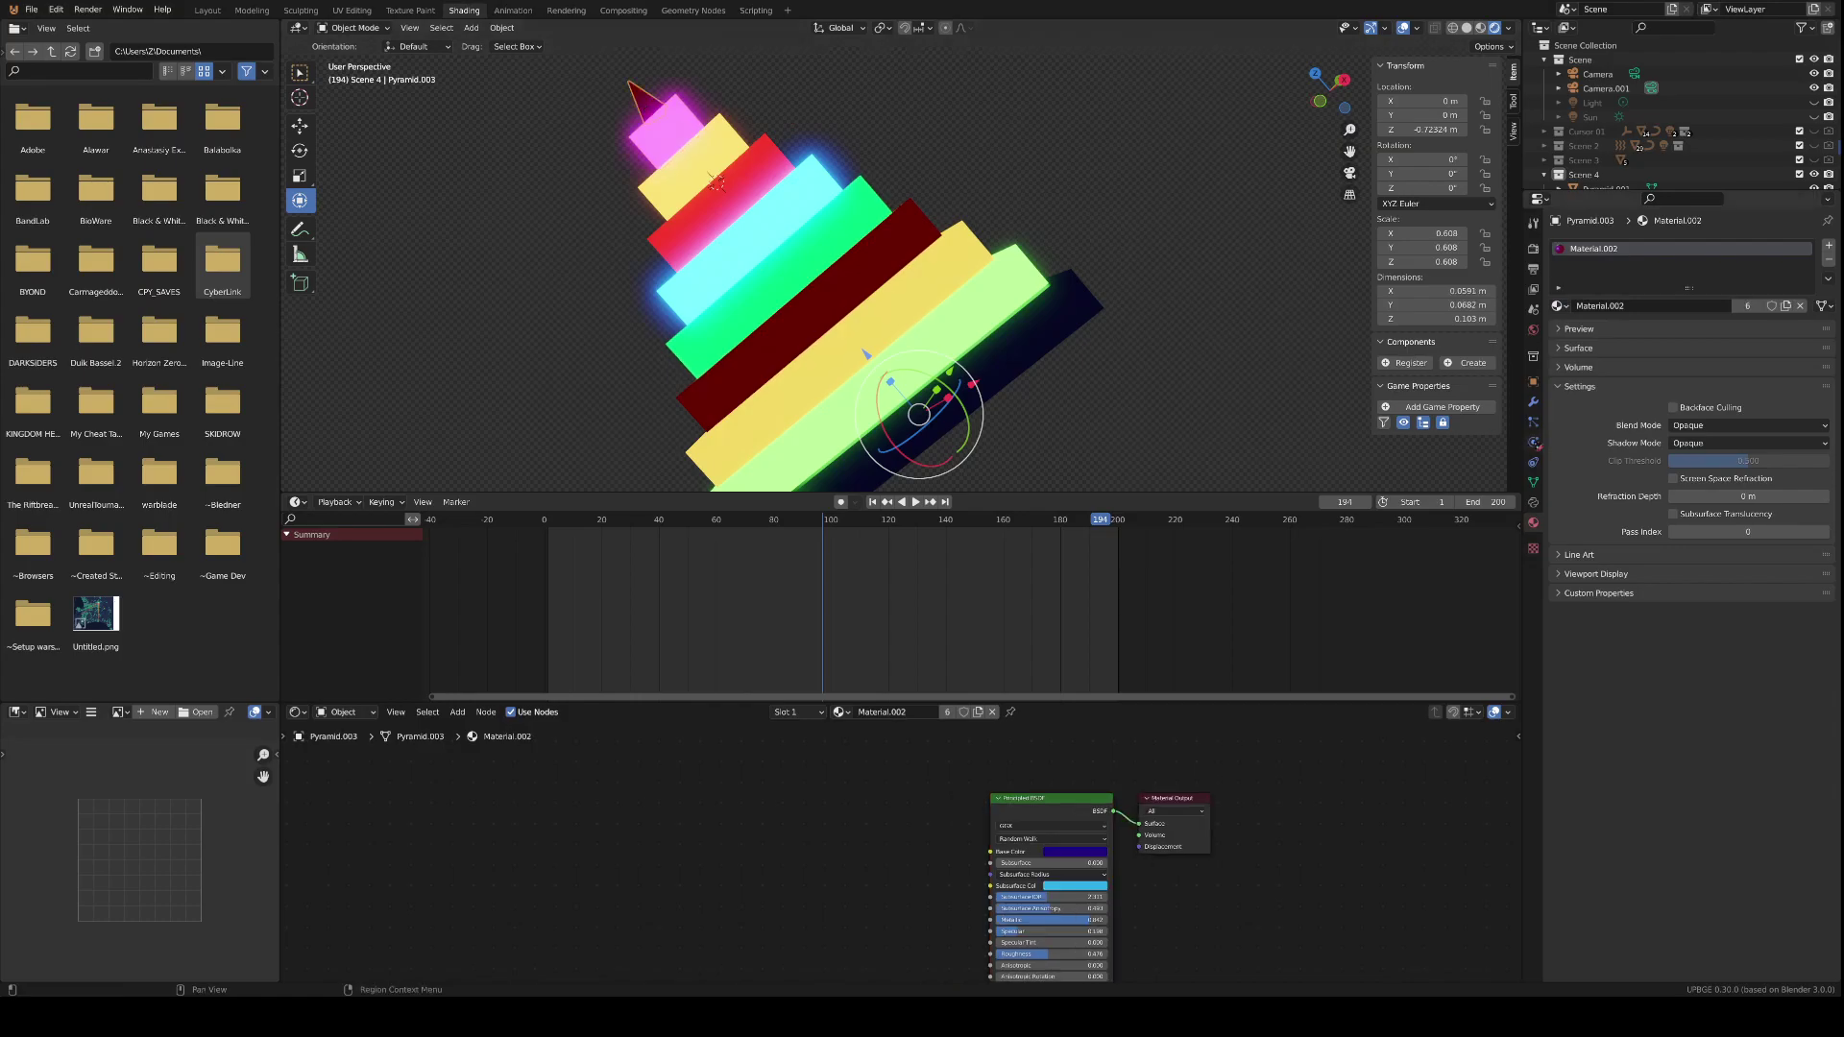
click(1560, 306)
scroll(1579, 396, down, 15)
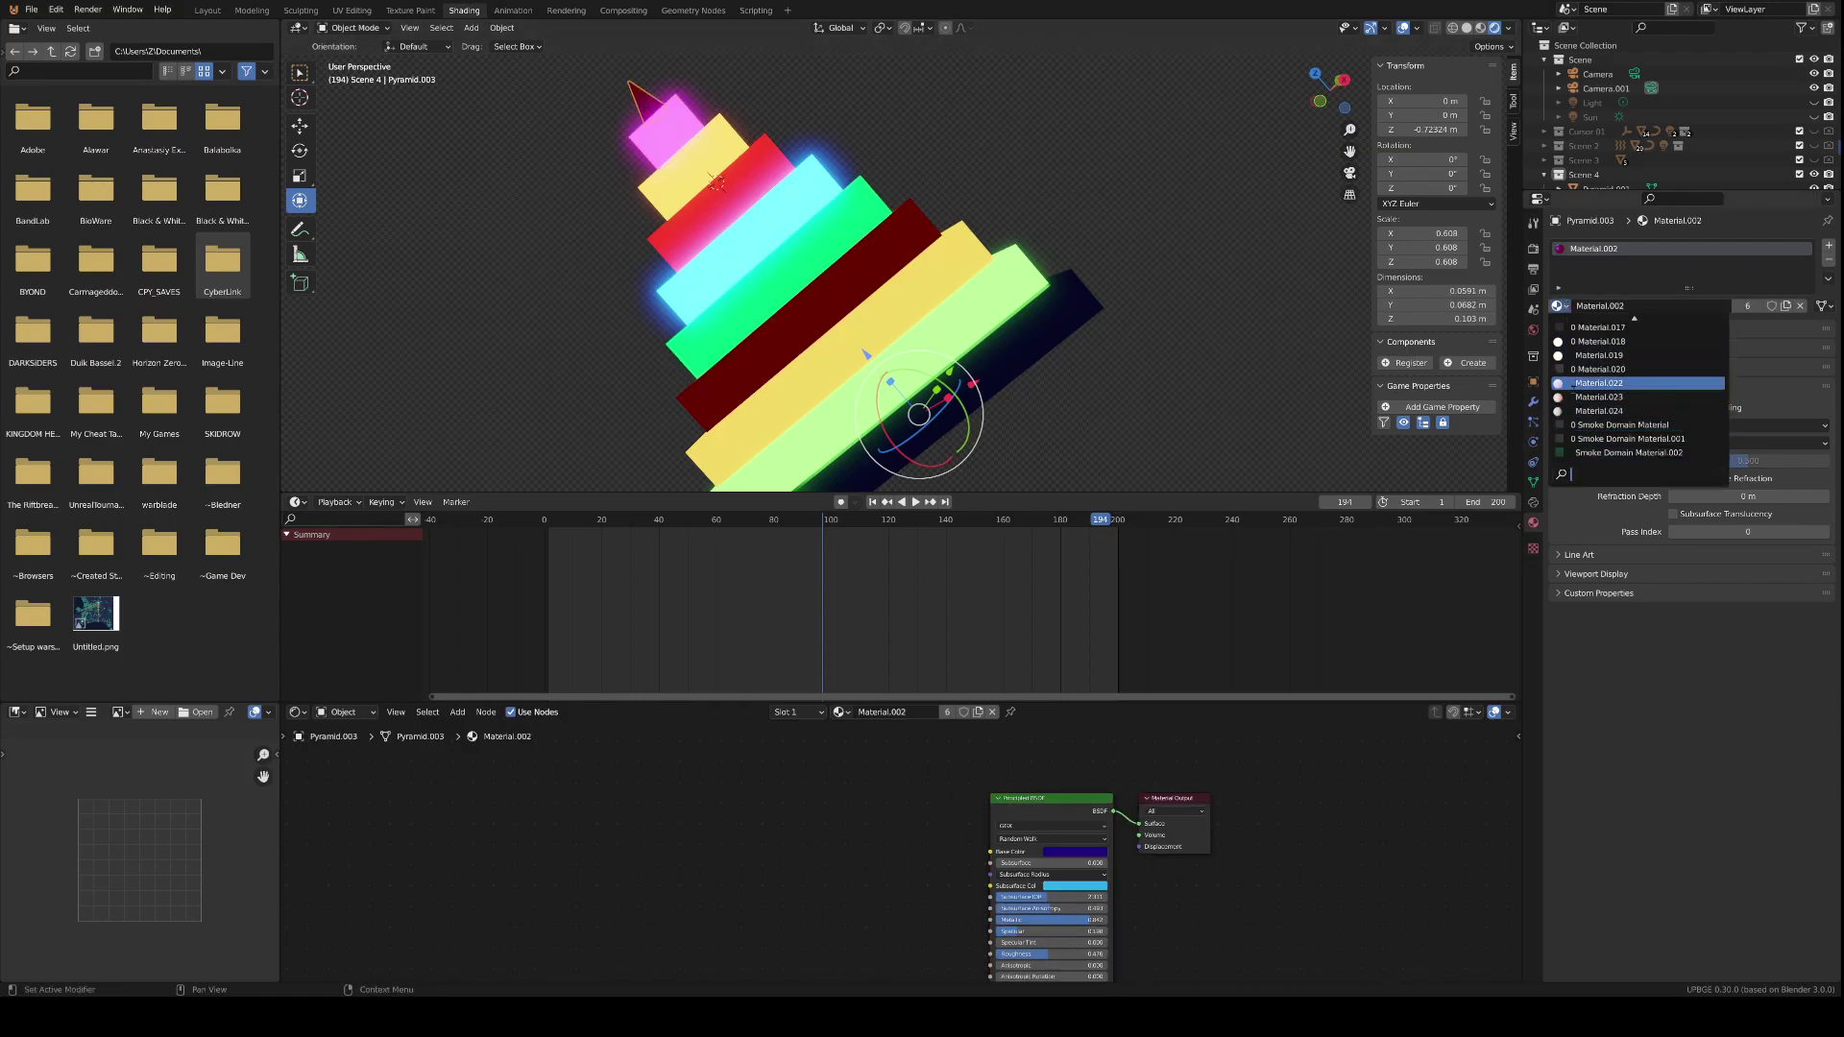
click(1599, 383)
scroll(982, 164, down, 3)
- Swap the Pyramid.005 strip's Material.002 for the rainbow Material.022
scroll(989, 182, down, 3)
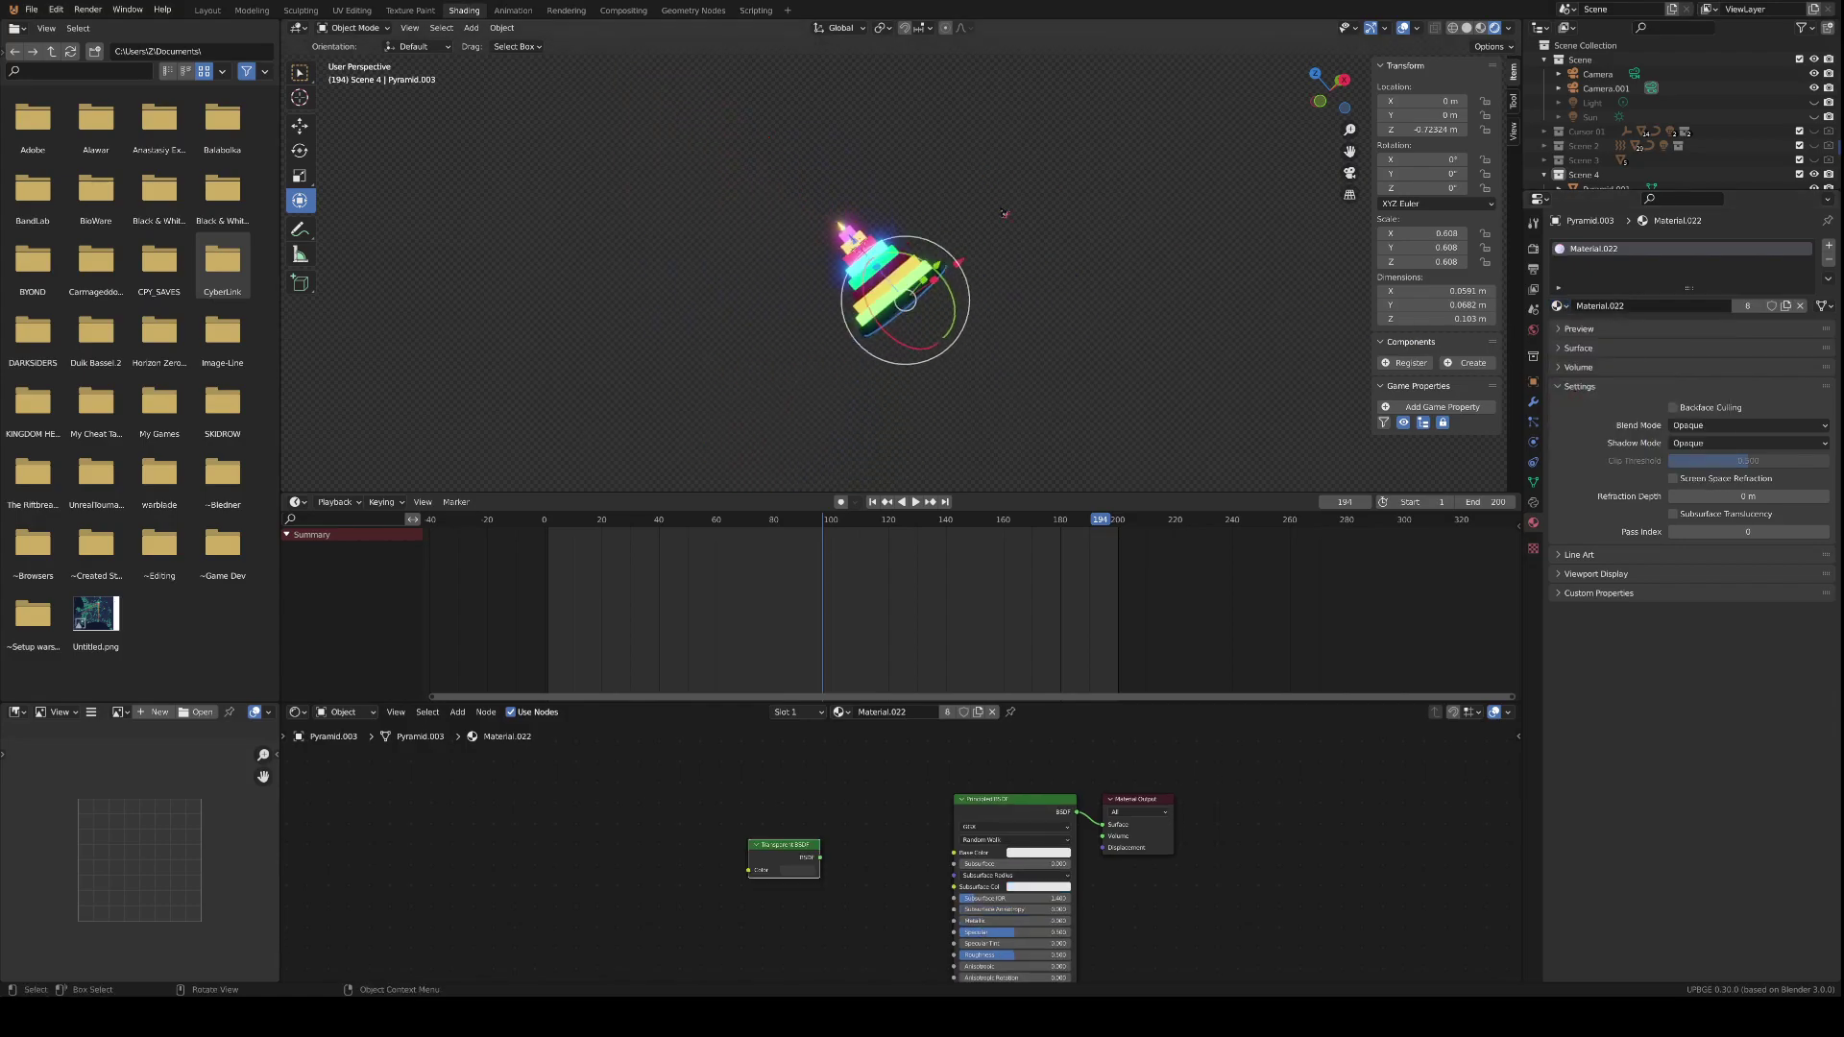
click(1008, 260)
scroll(971, 261, up, 10)
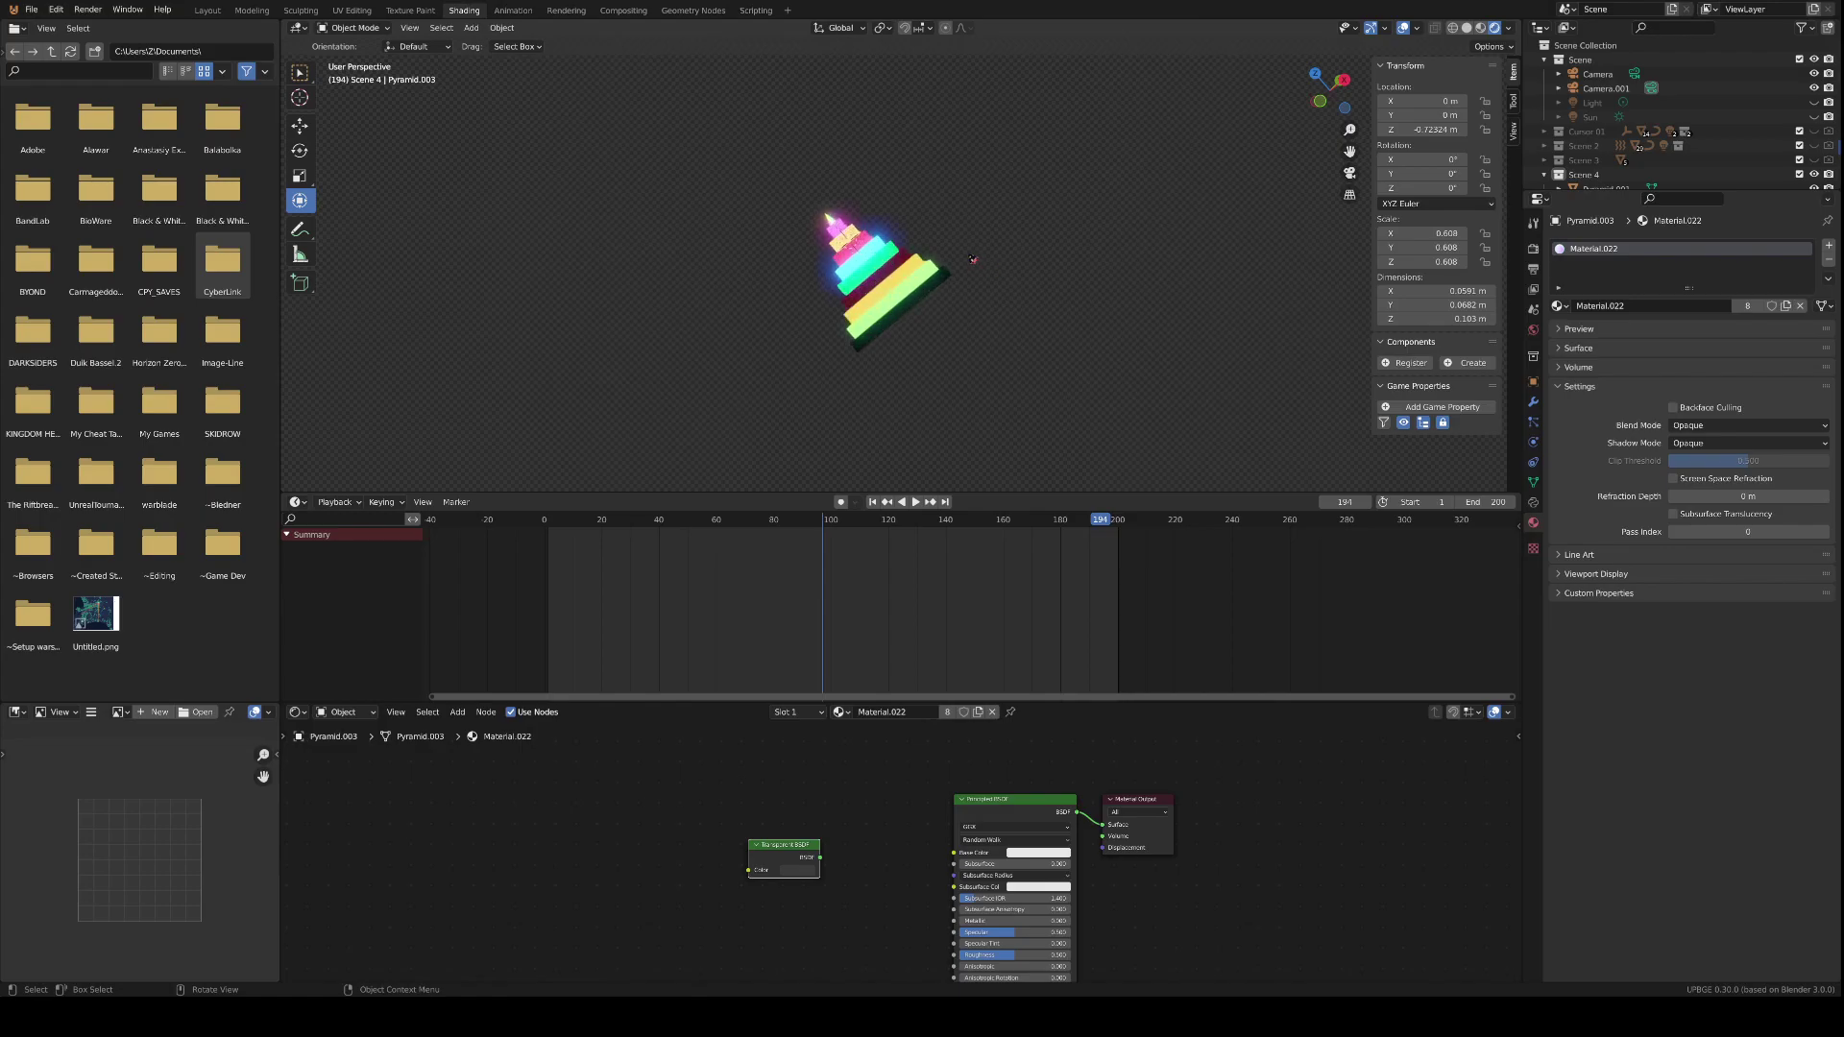
click(877, 267)
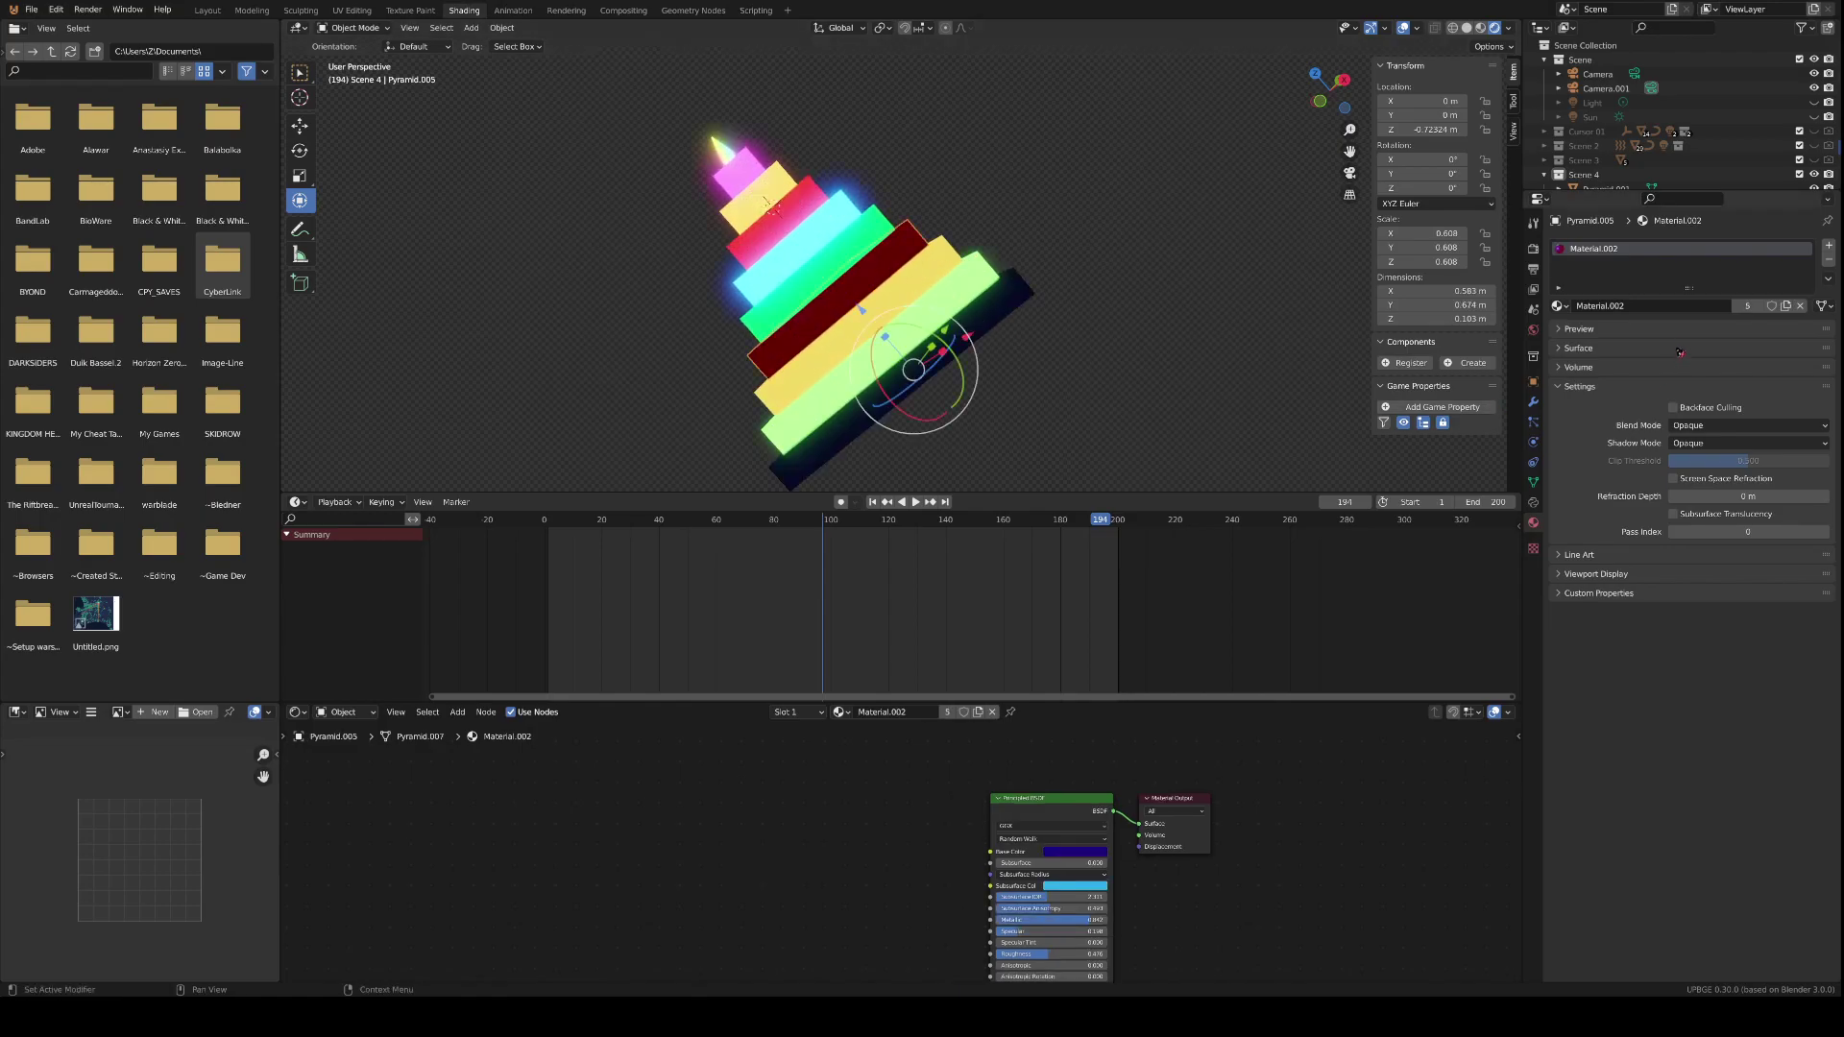
click(1557, 306)
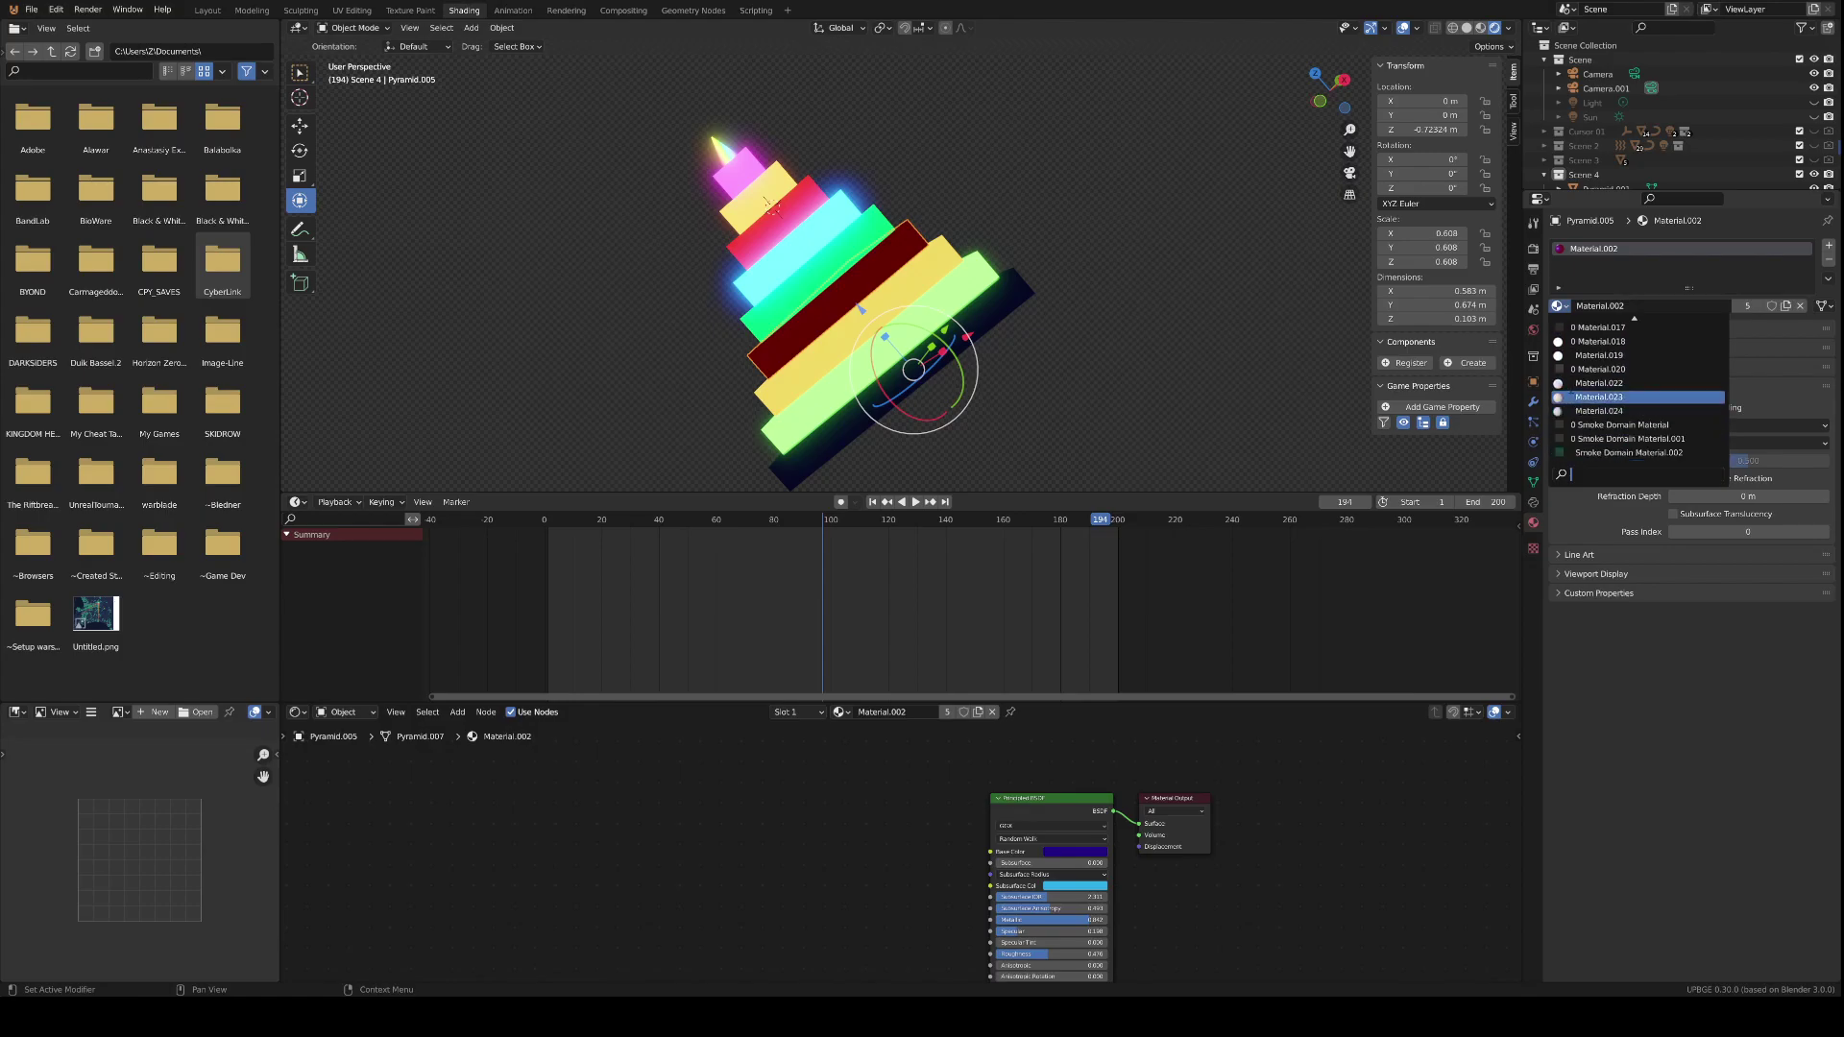
click(1575, 389)
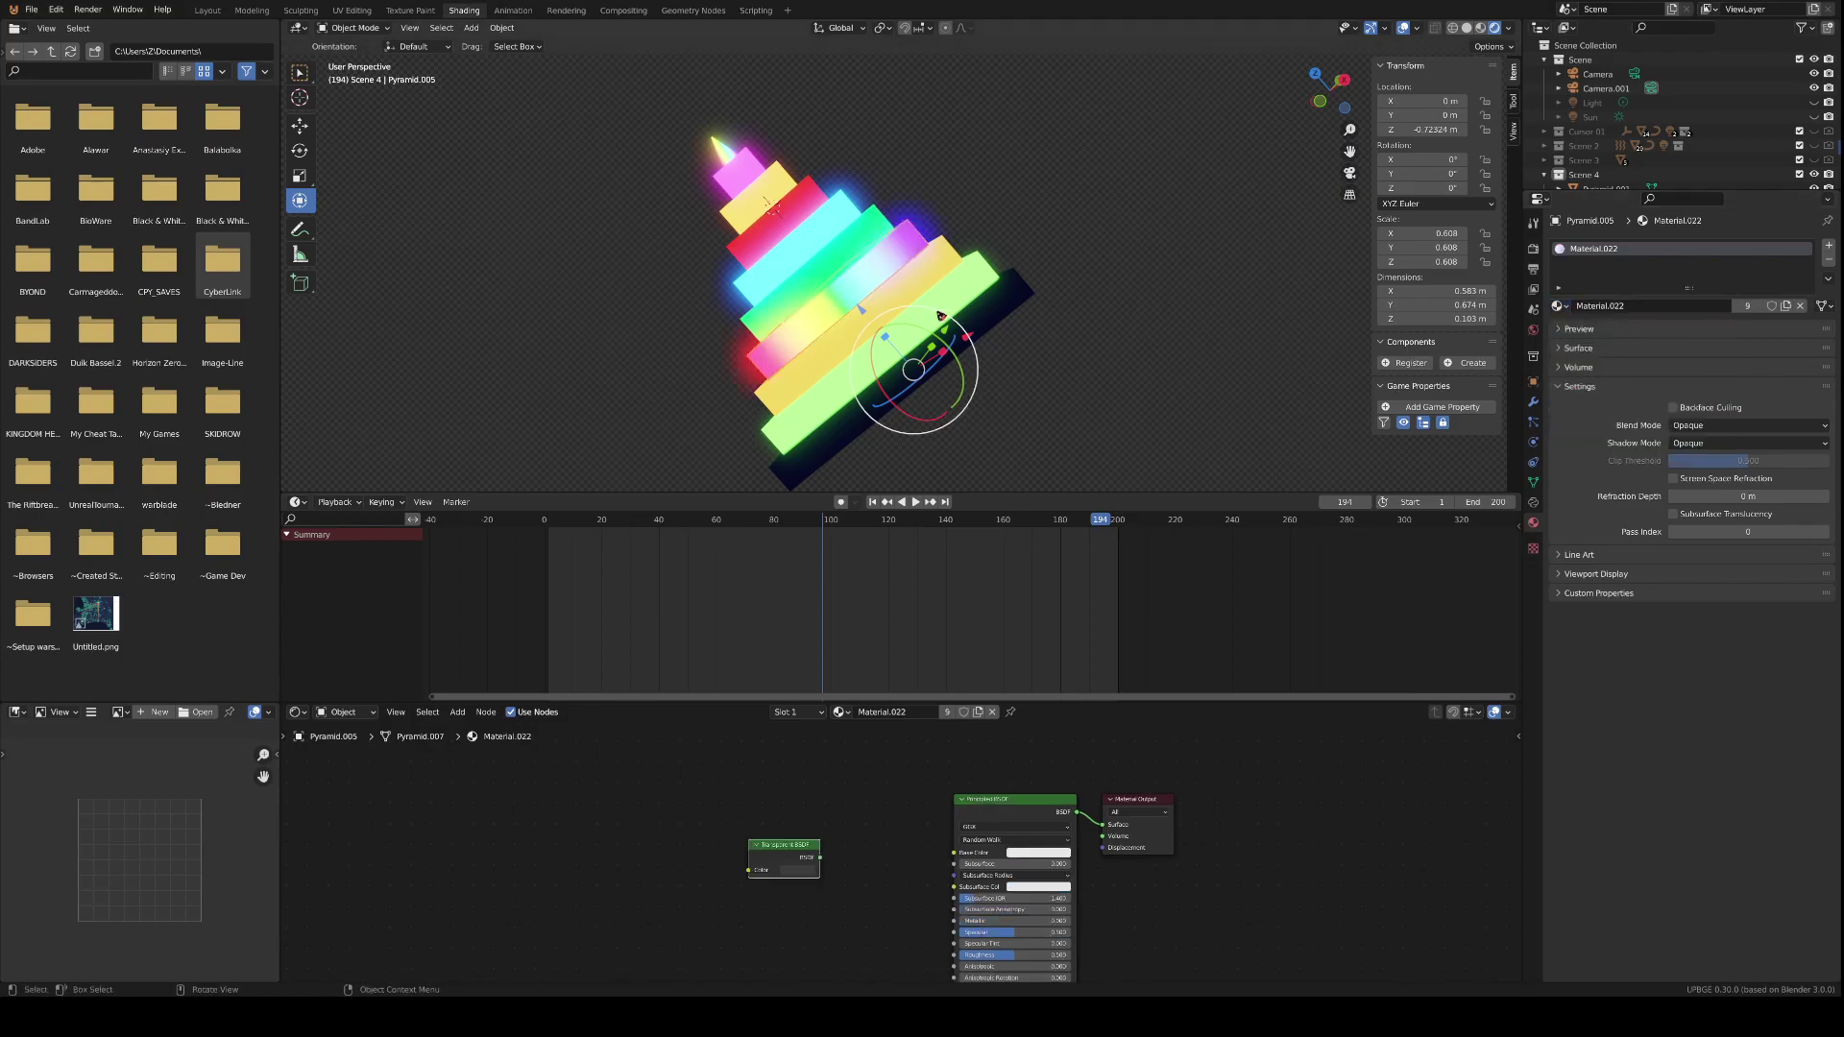
click(1014, 307)
- Try Material.020 and the Smoke Domain materials on the base slab, ending on Smoke Domain Material.002
click(1557, 305)
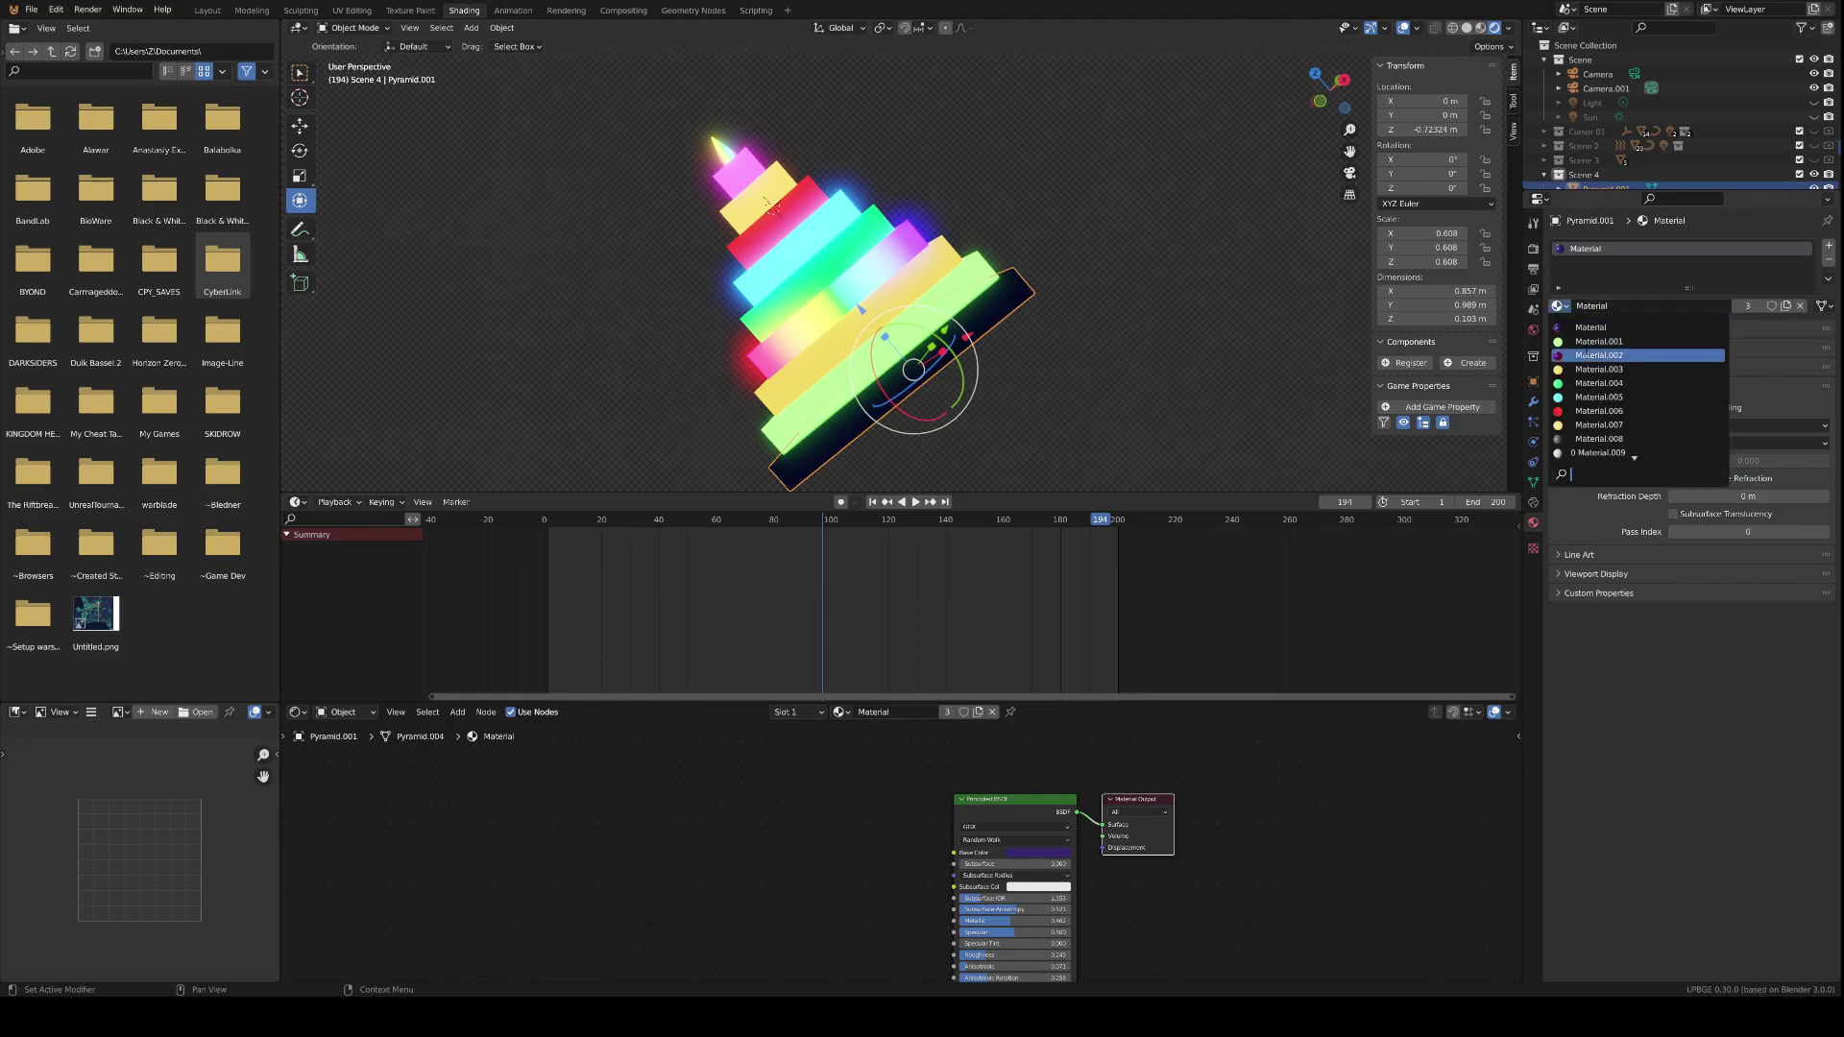
scroll(1610, 389, down, 13)
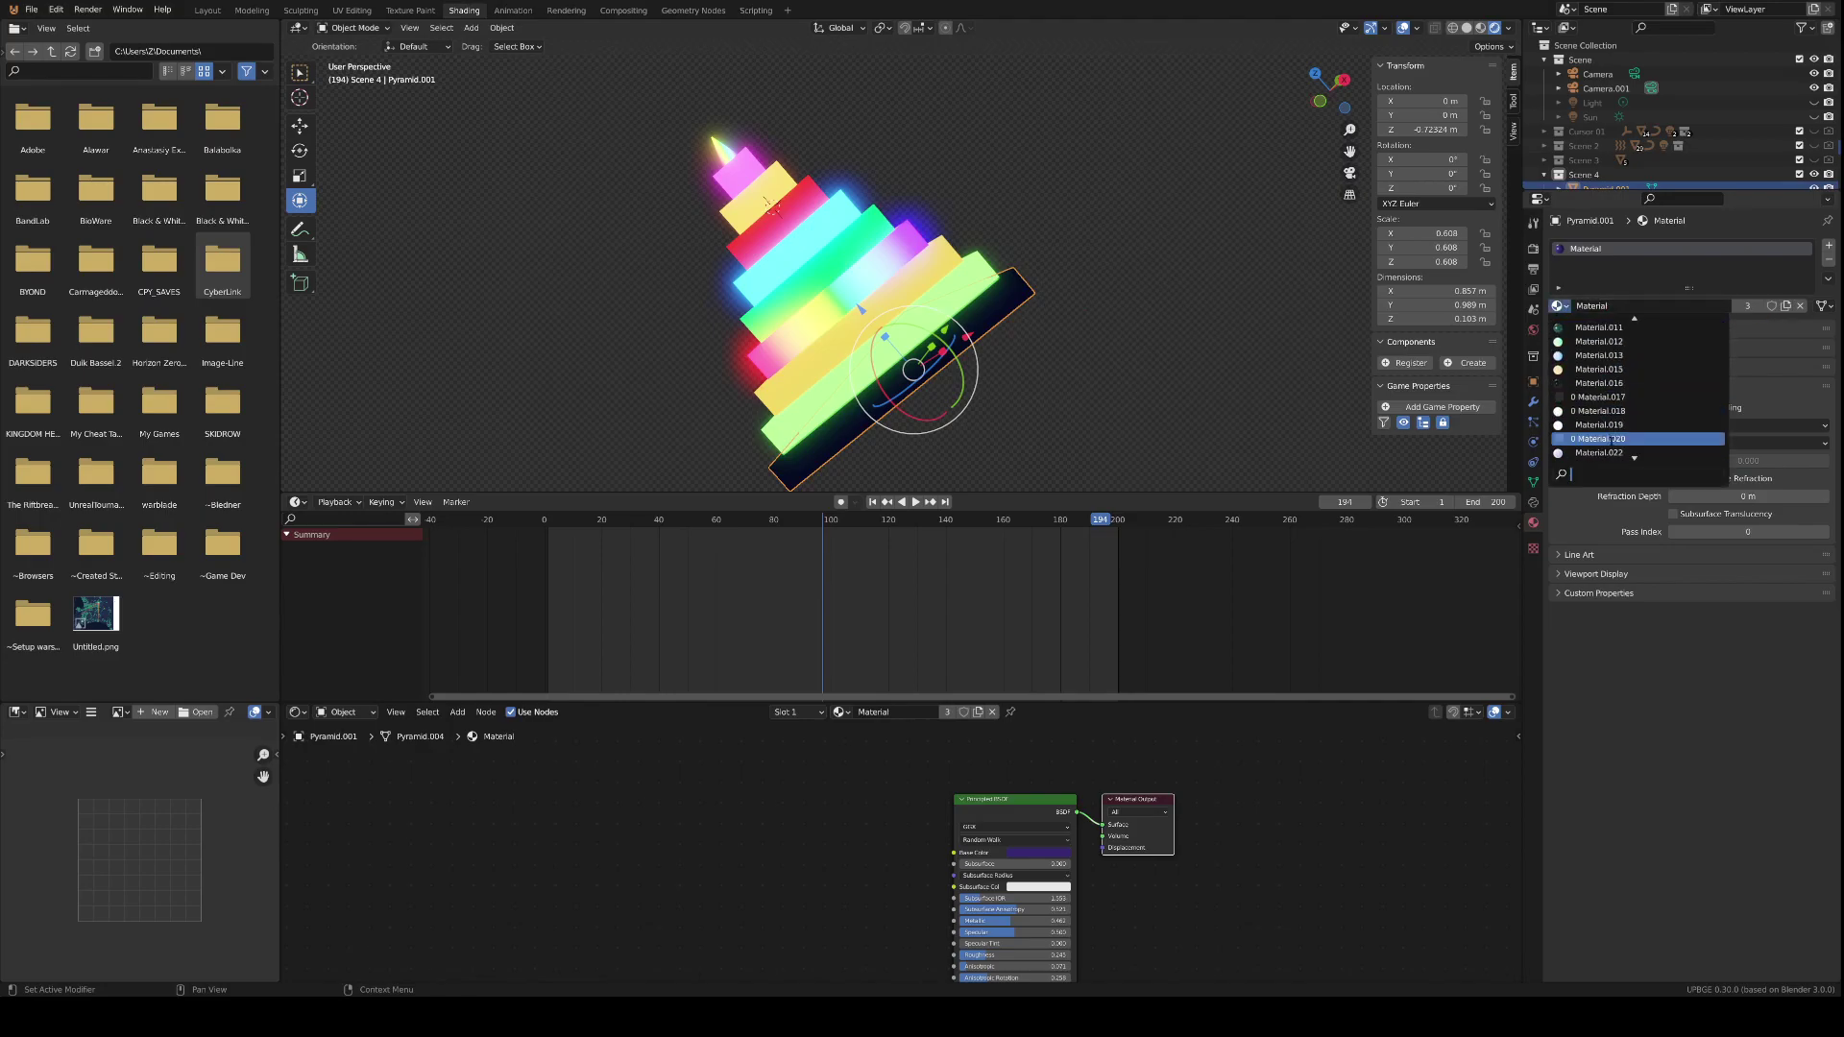
click(1609, 439)
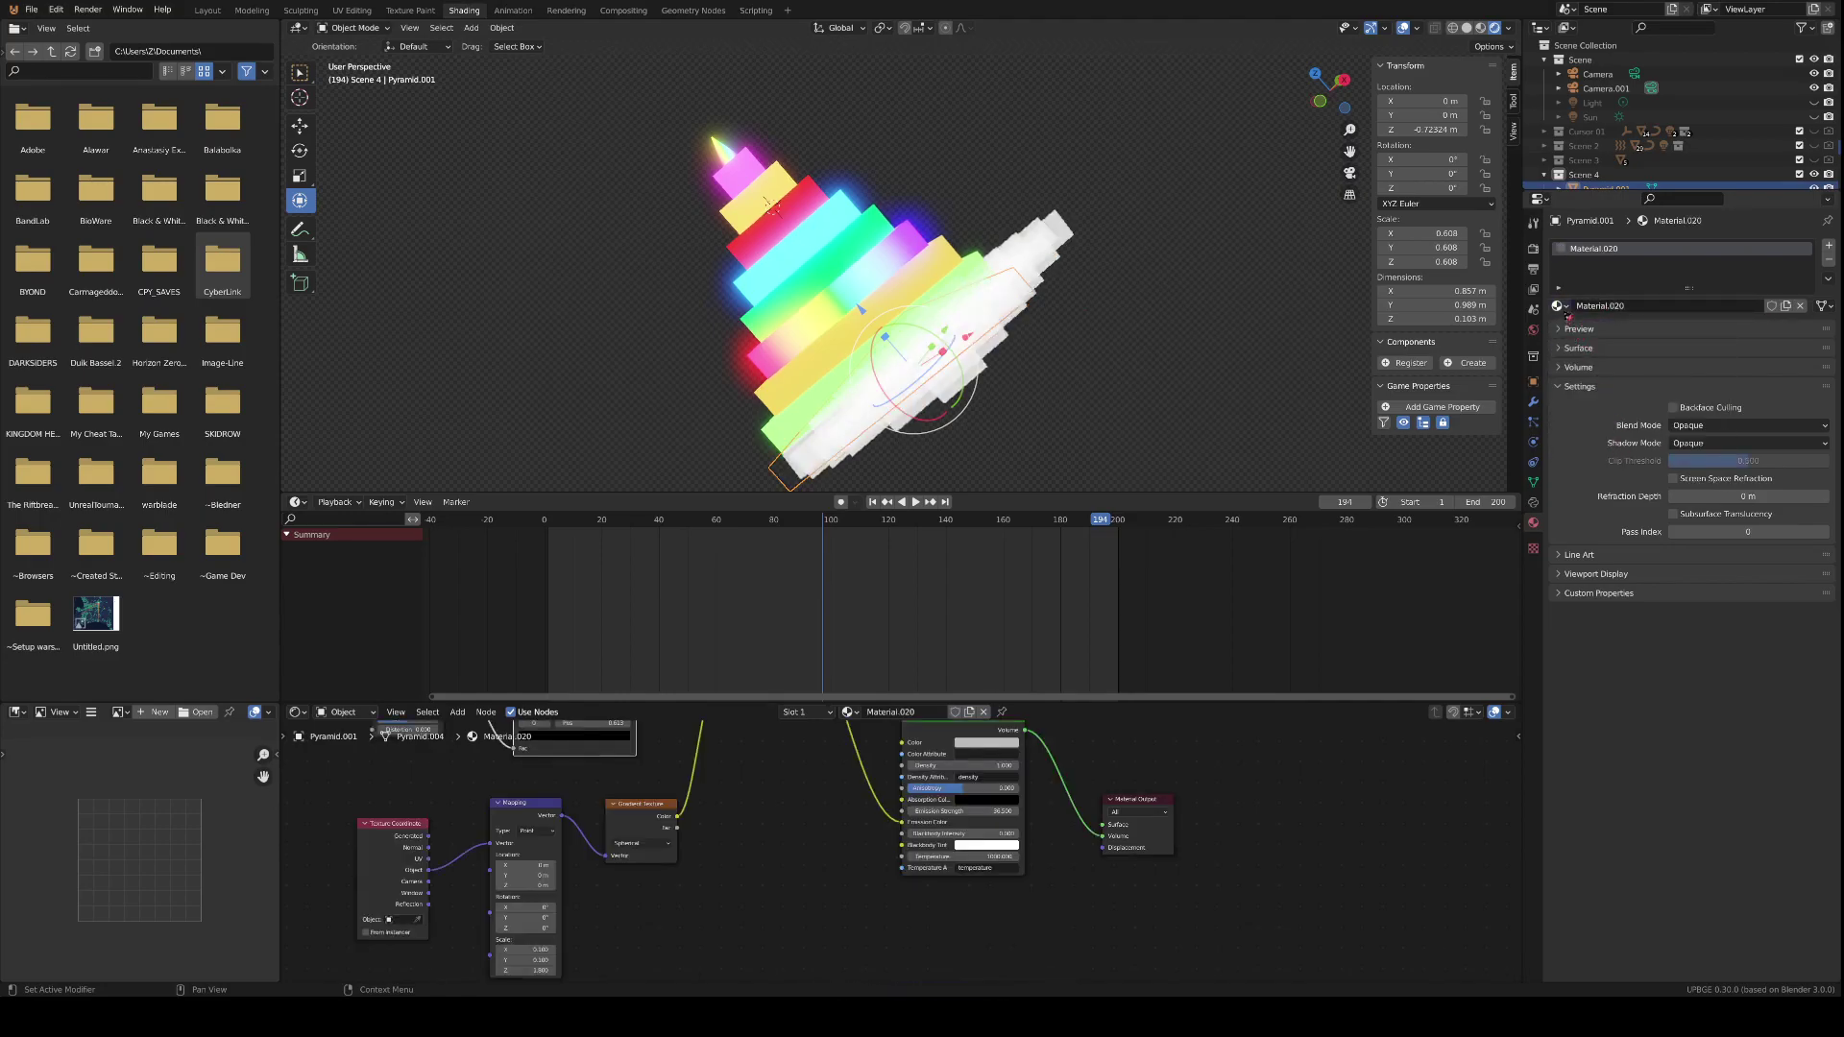
click(1557, 305)
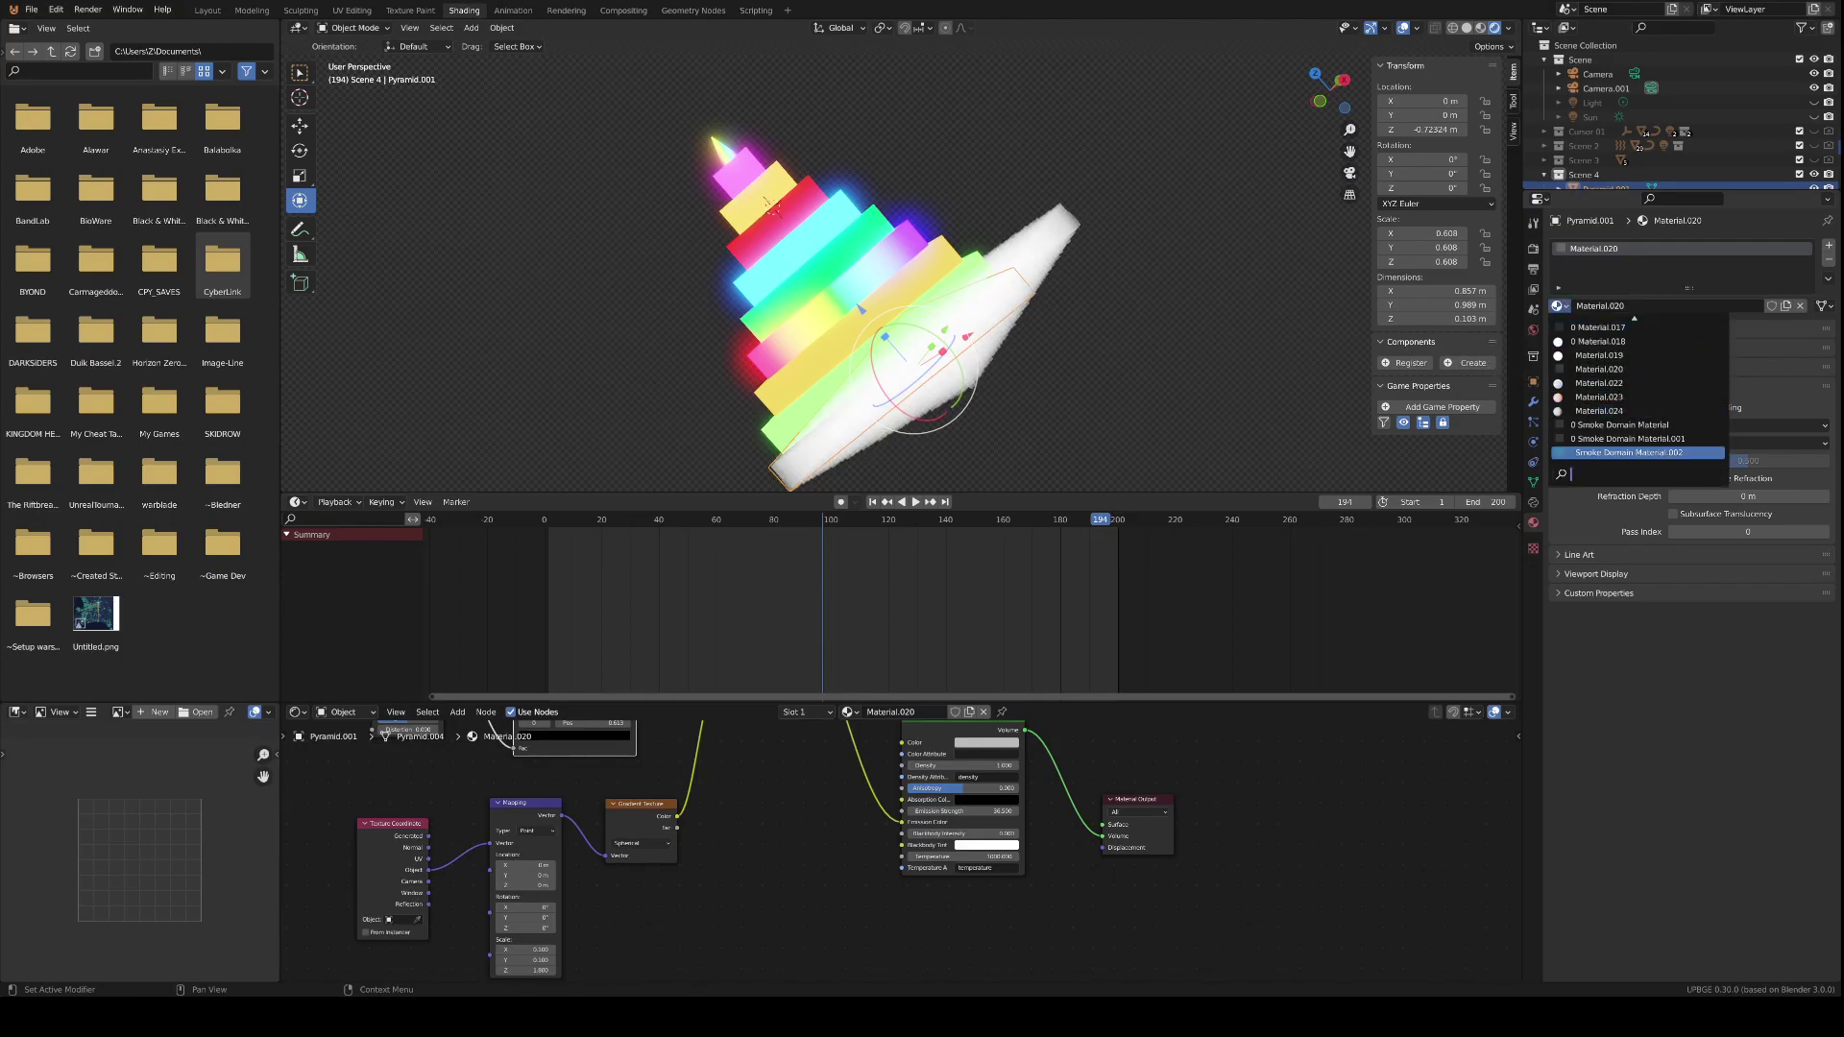
click(1619, 439)
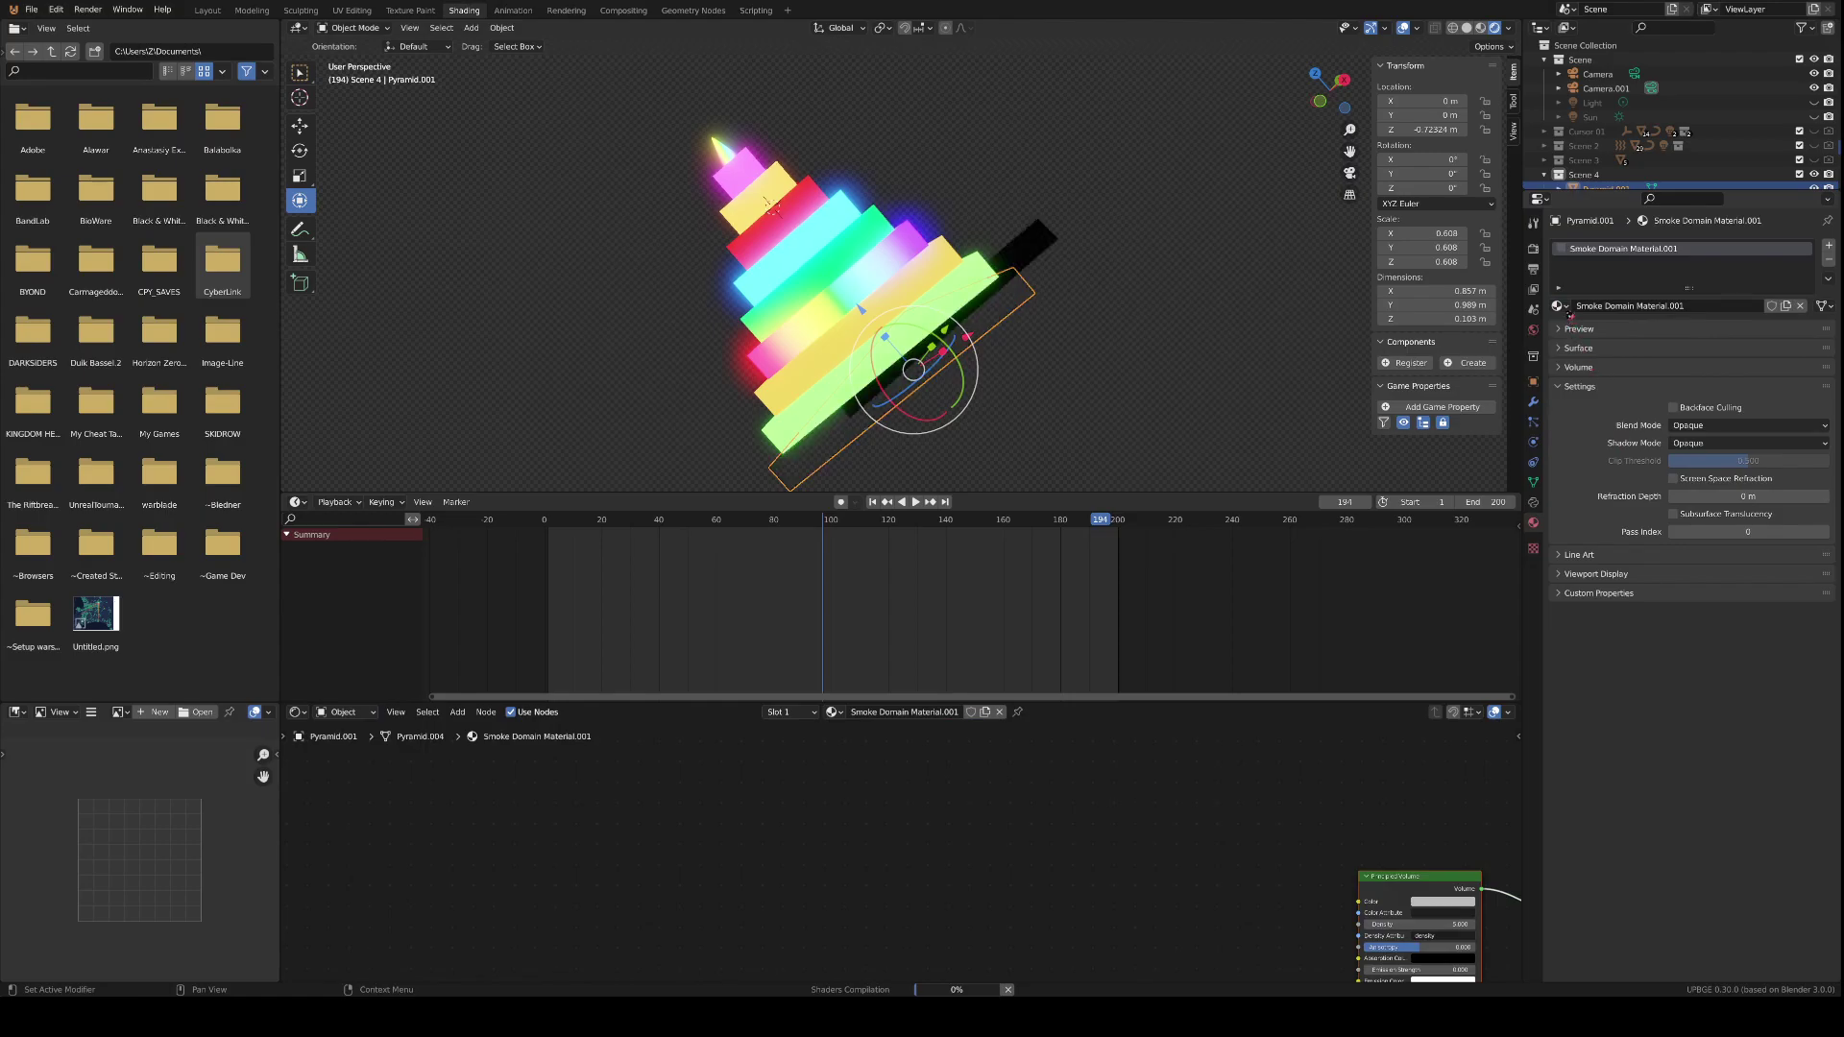
click(1560, 307)
click(1613, 427)
click(1557, 305)
click(1580, 457)
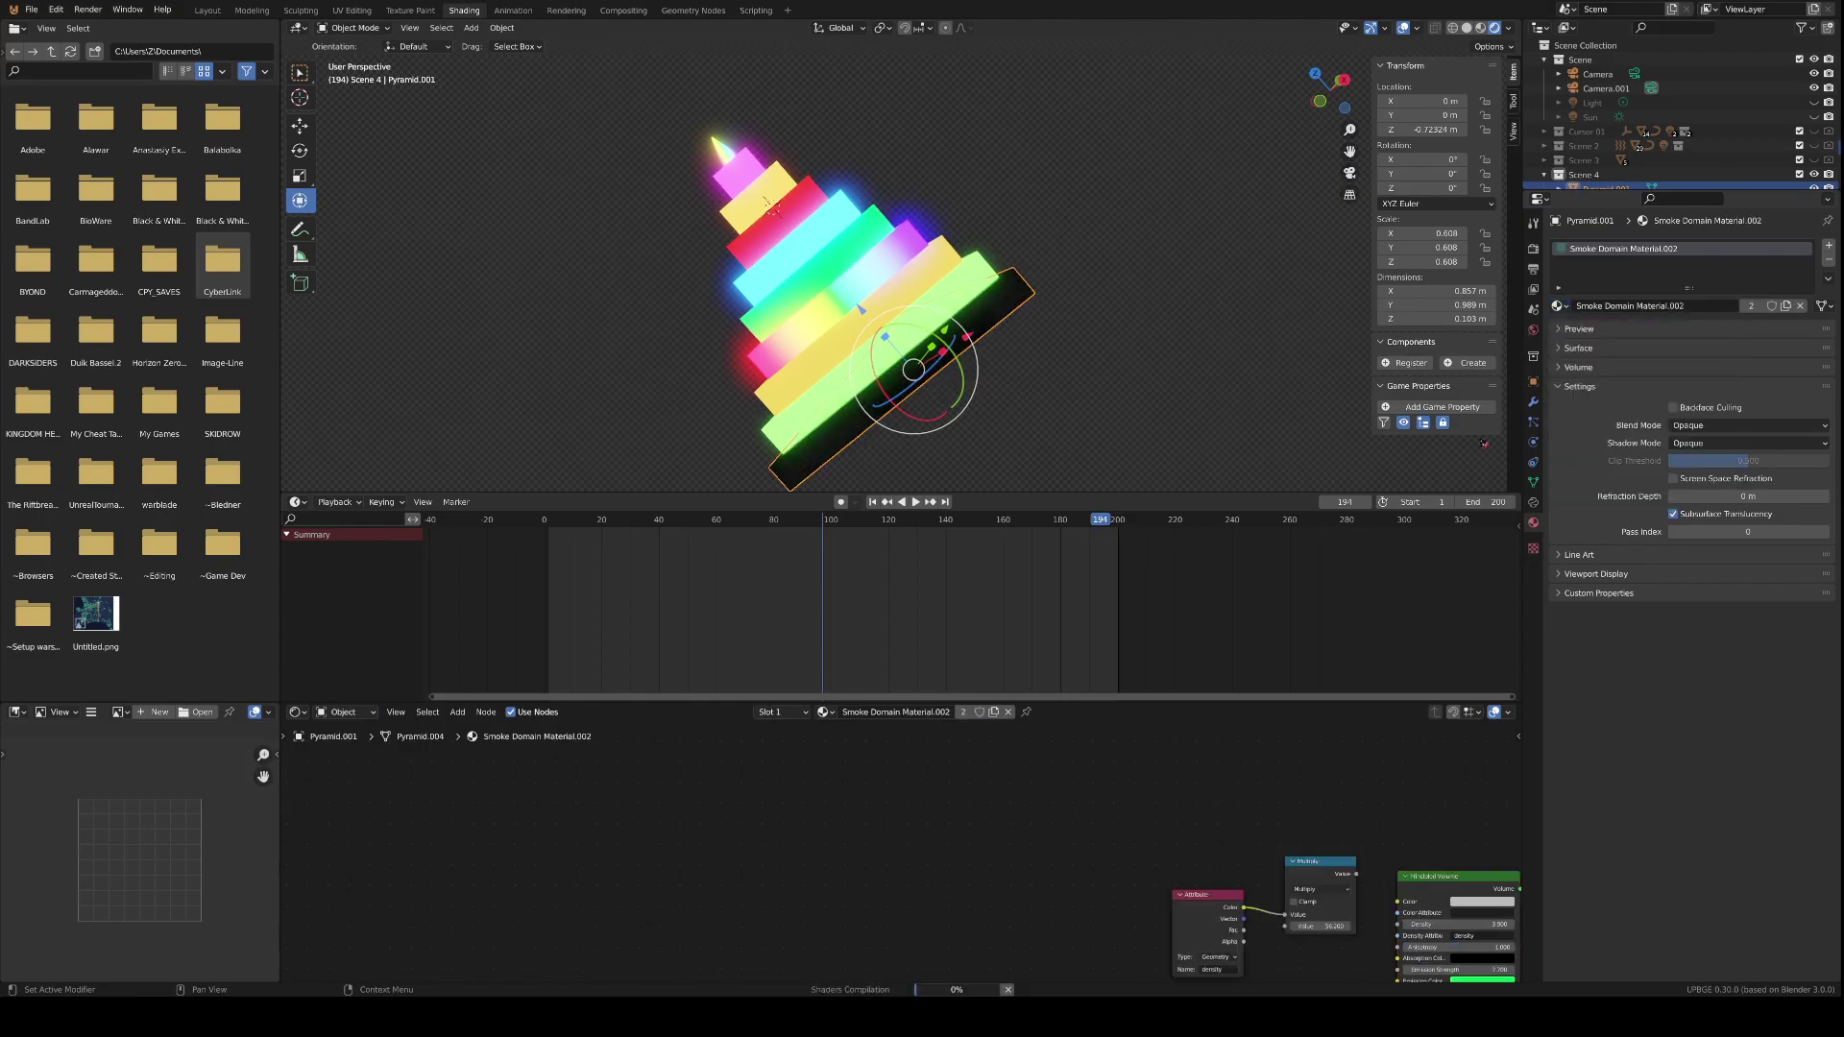
scroll(1159, 321, down, 3)
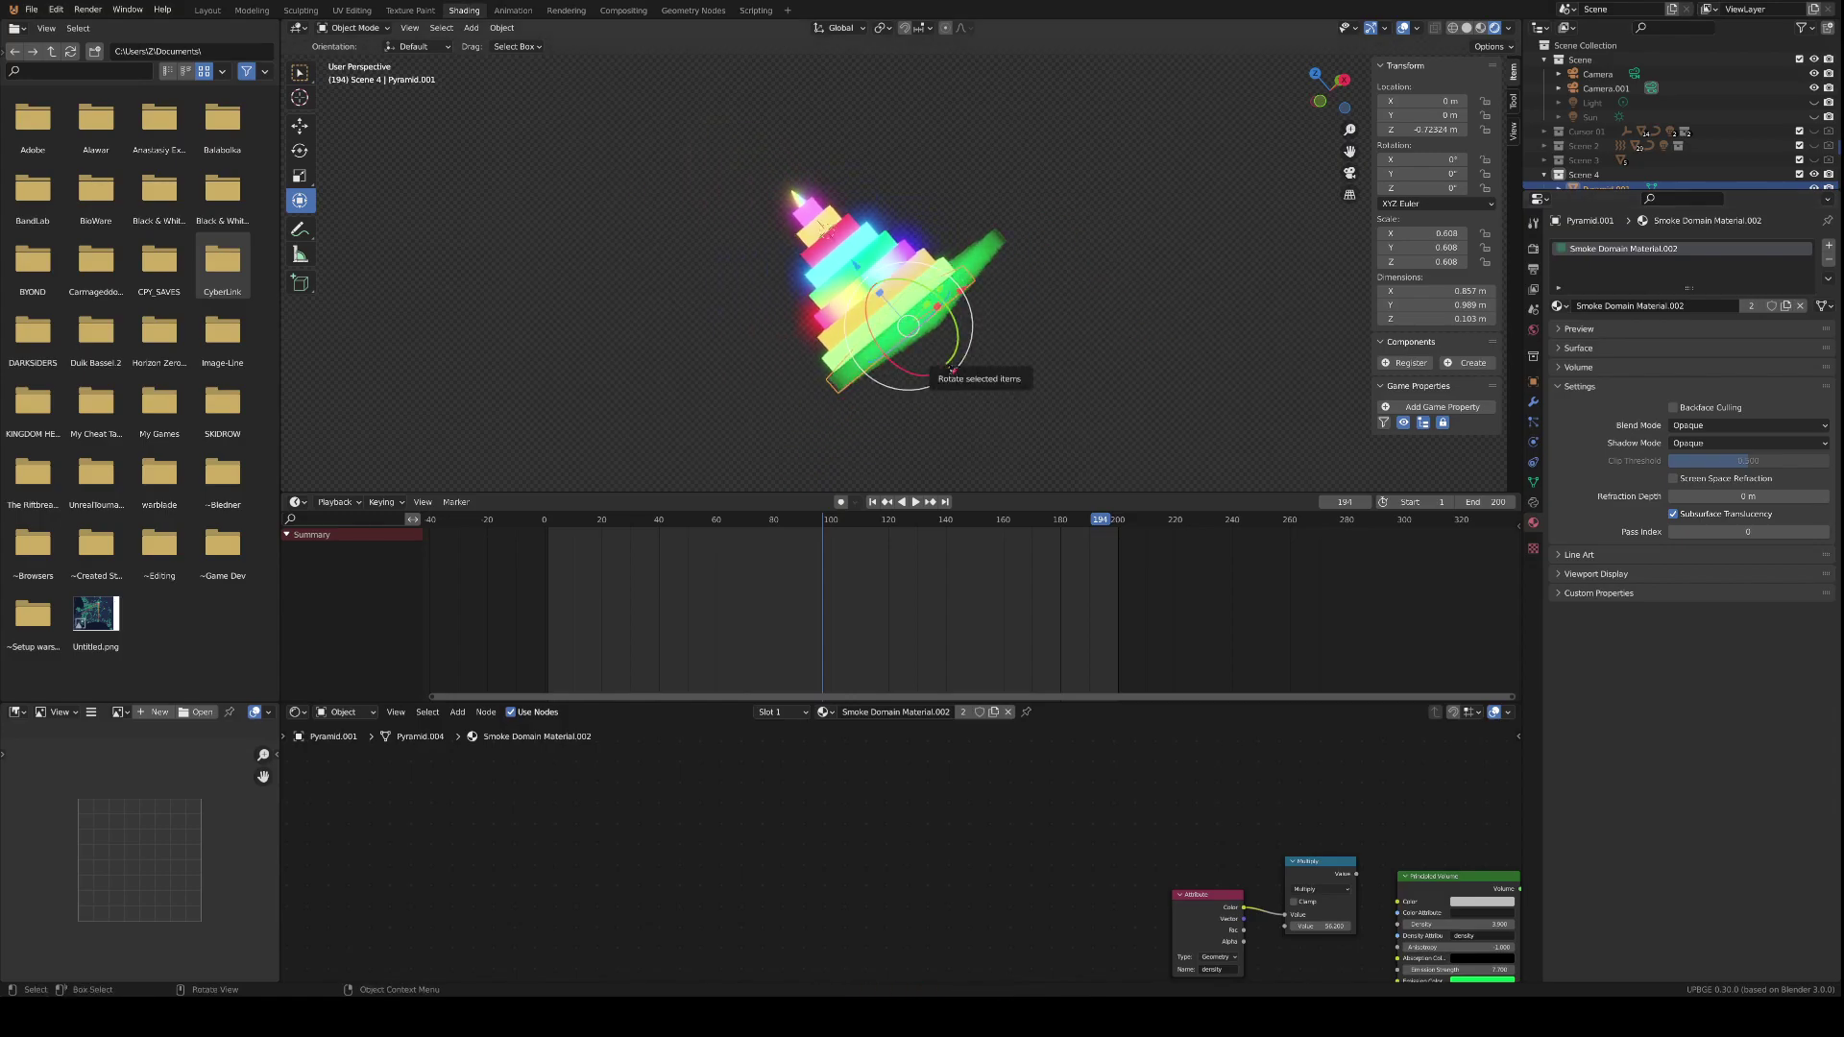
- Preview the animation, stop at frame 93, and look at particle, physics and modifier settings
key(space)
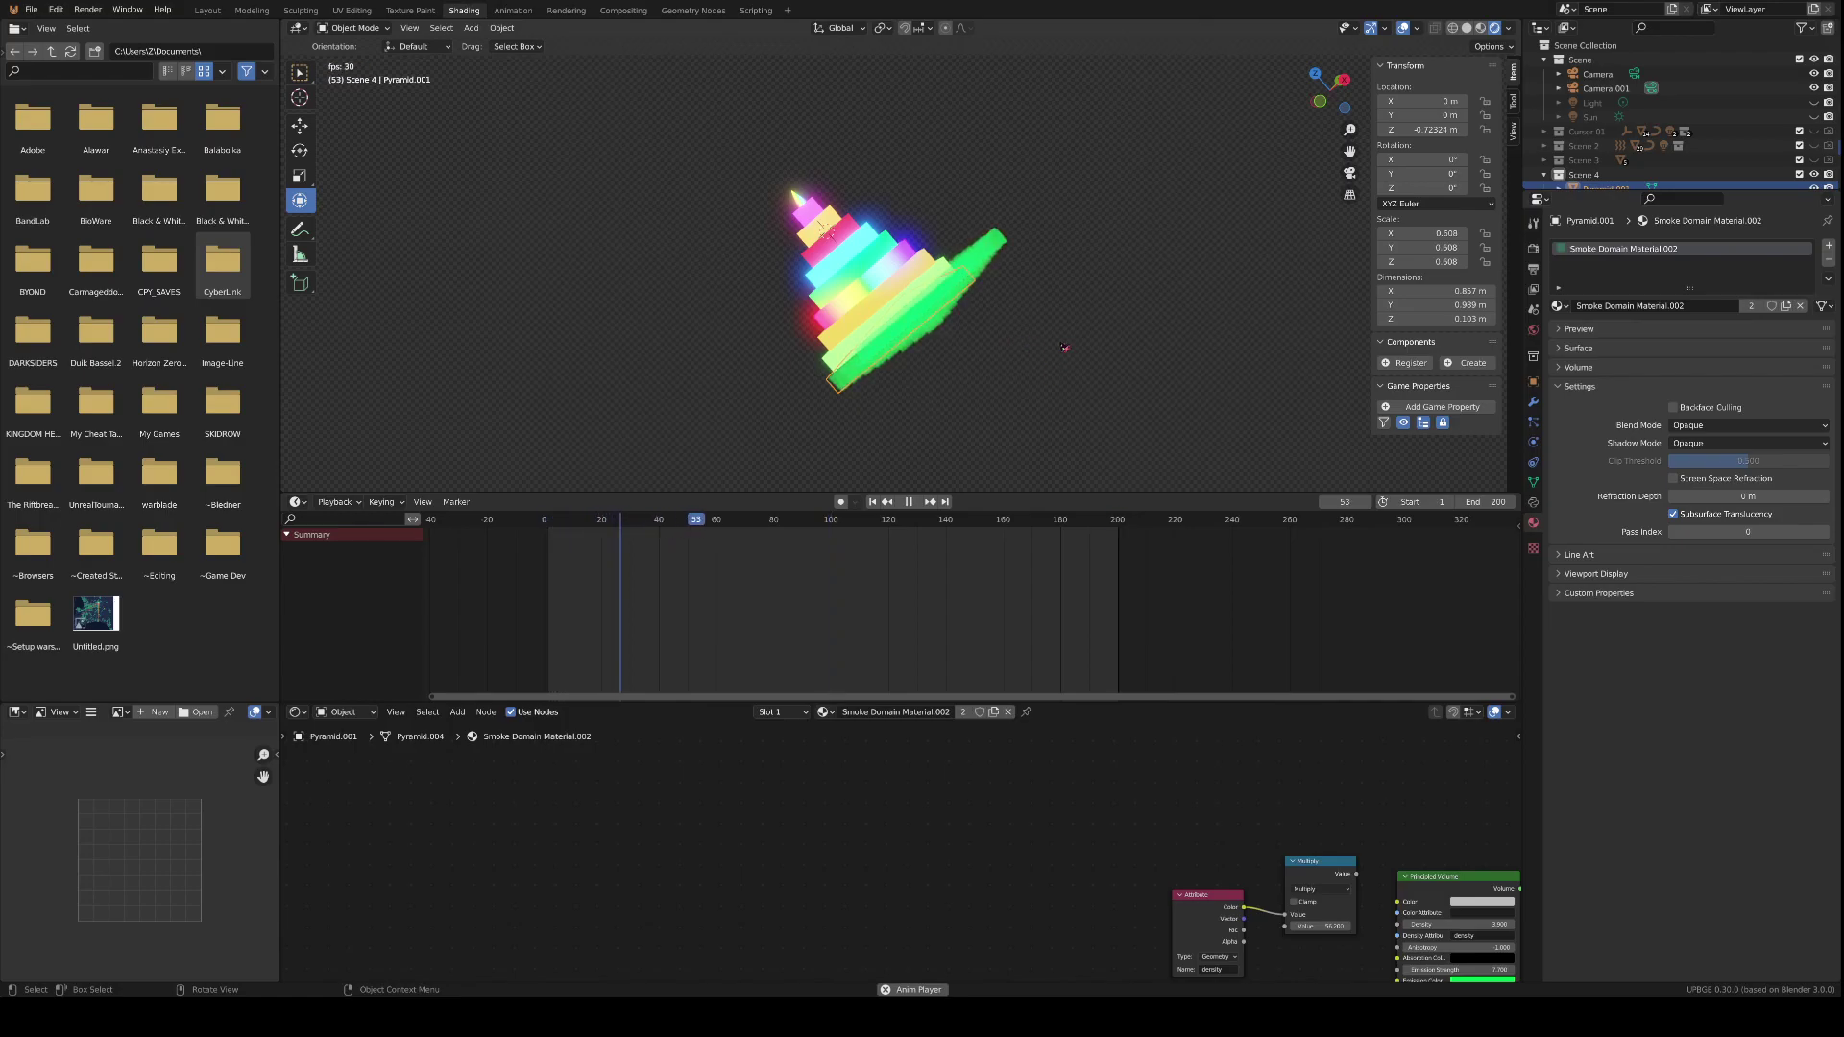
key(space)
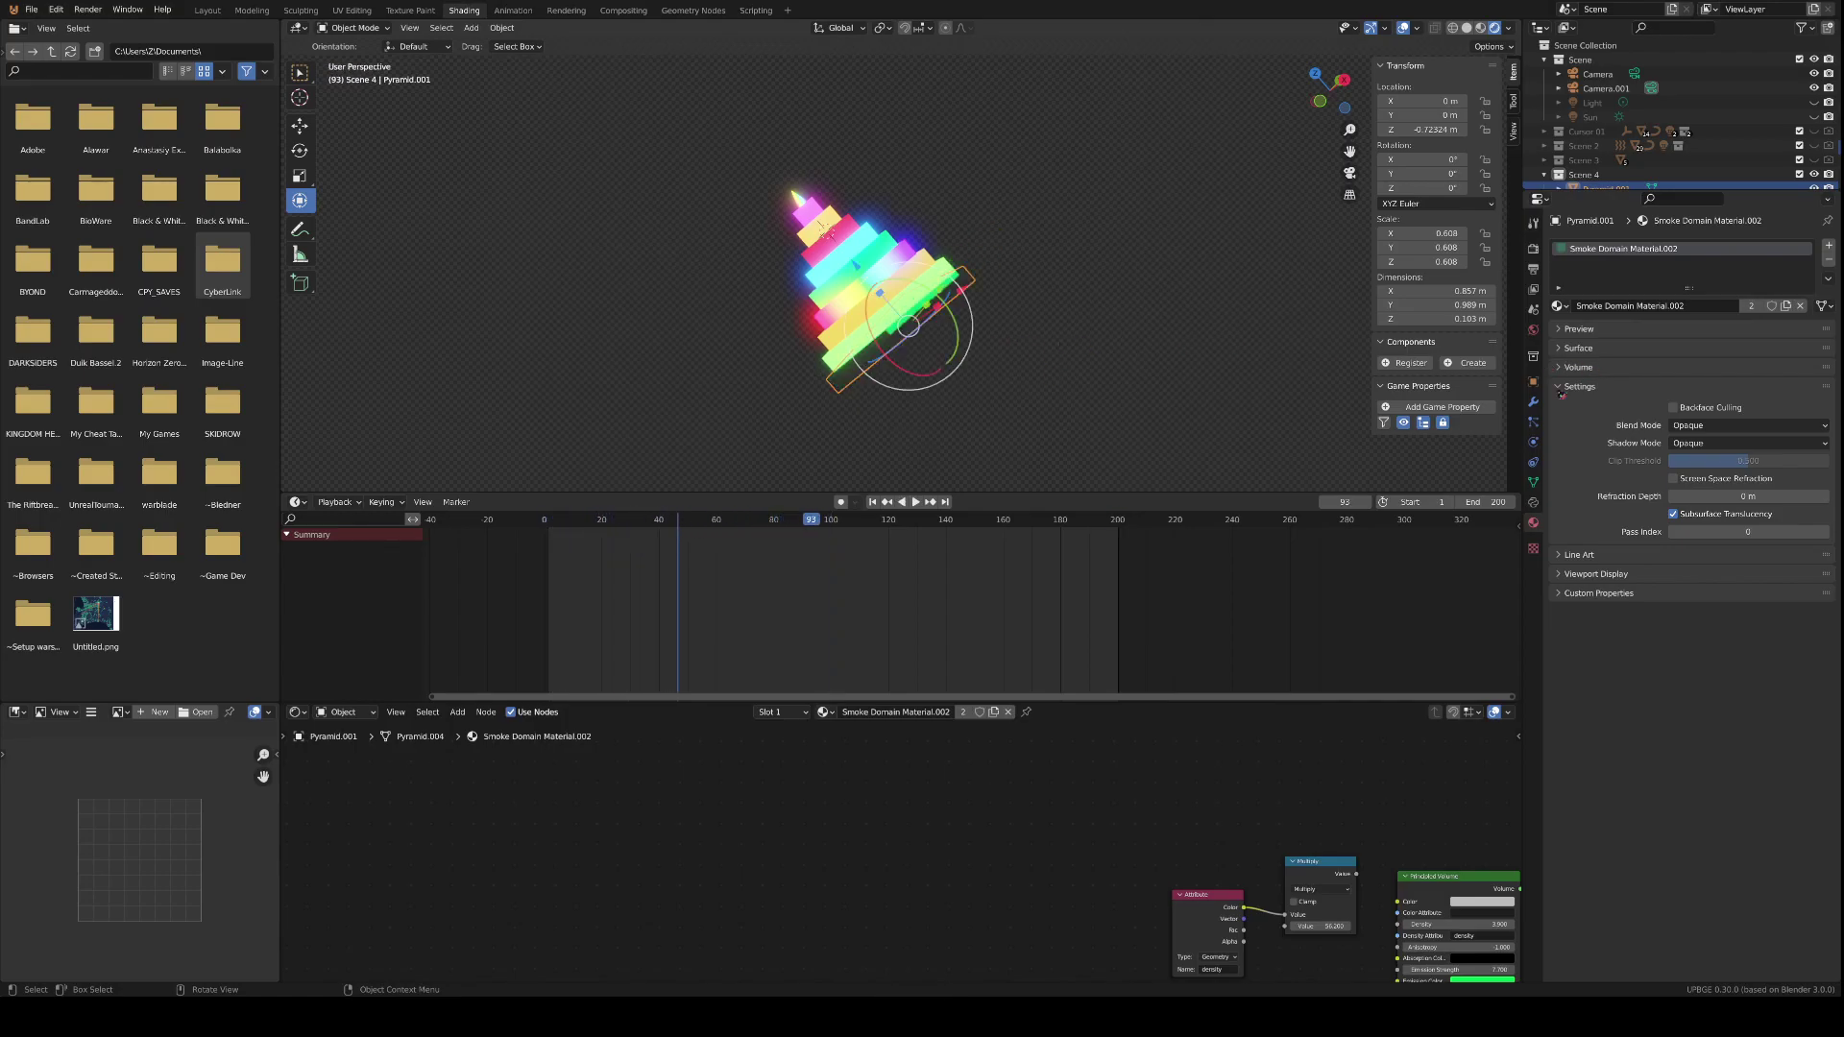
click(1532, 423)
click(1534, 442)
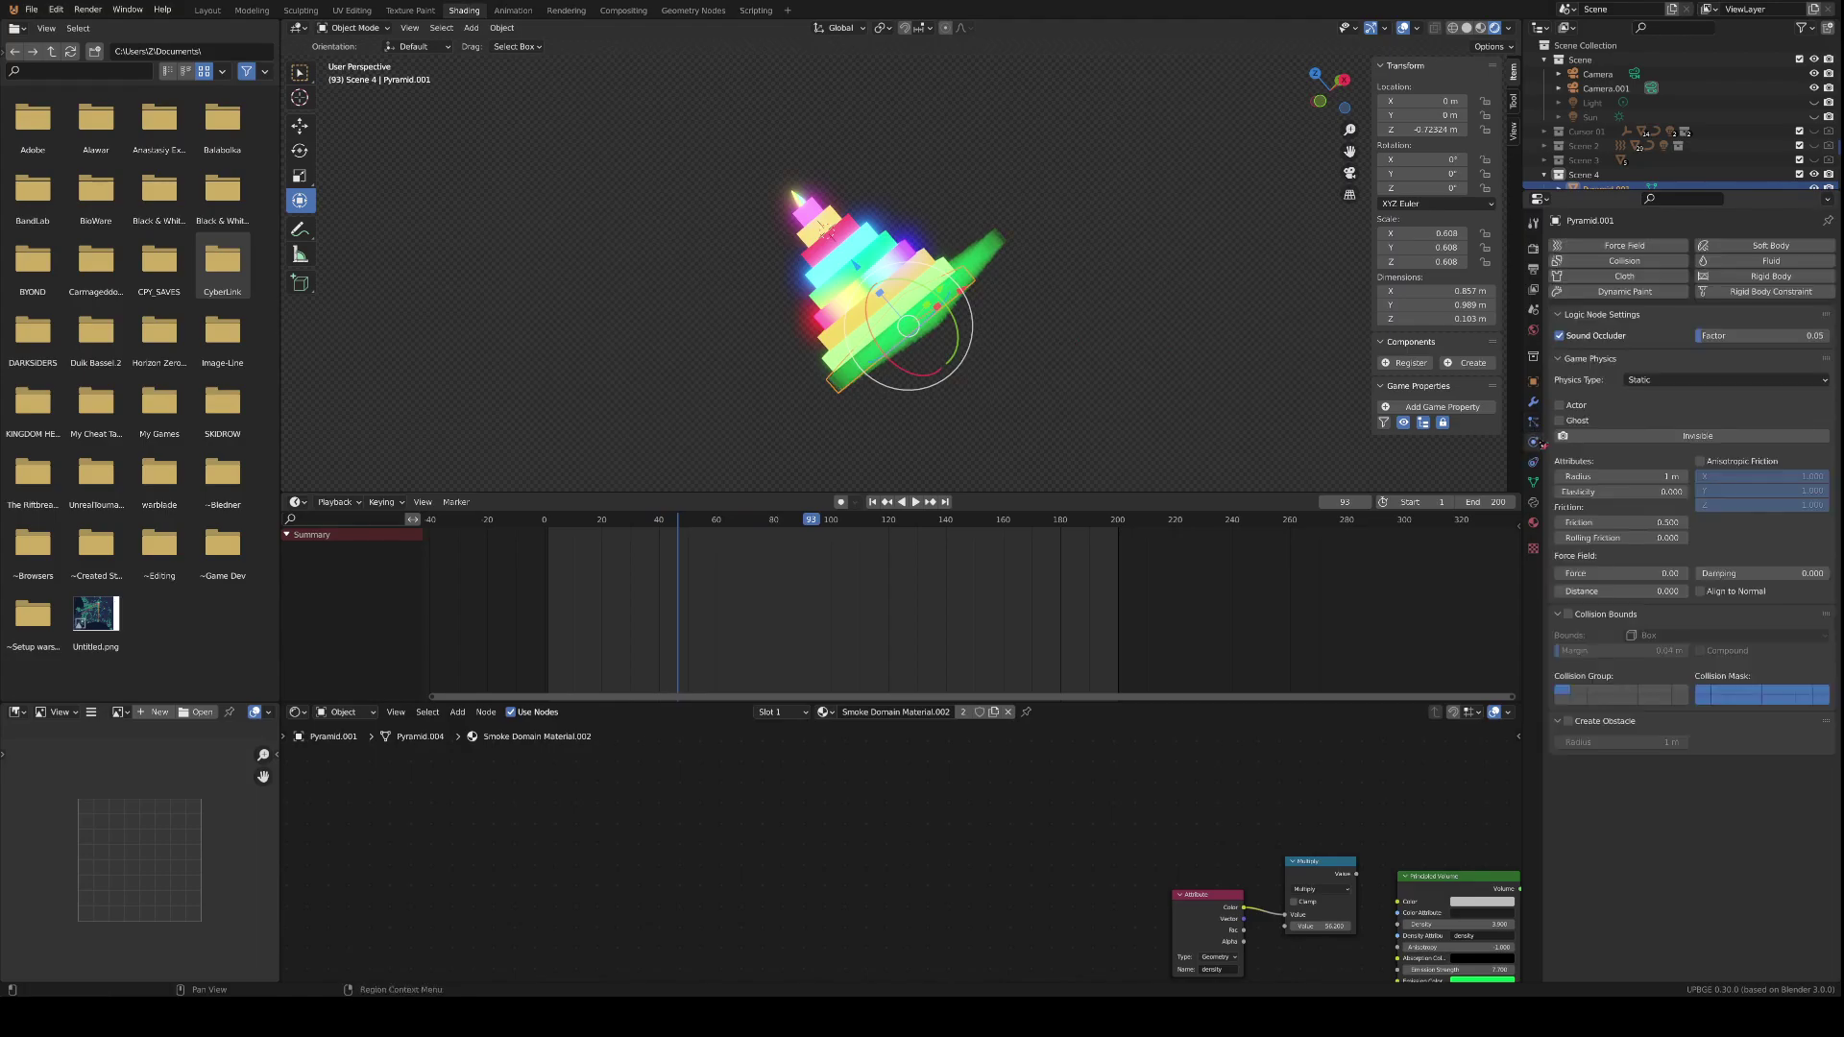
click(1533, 403)
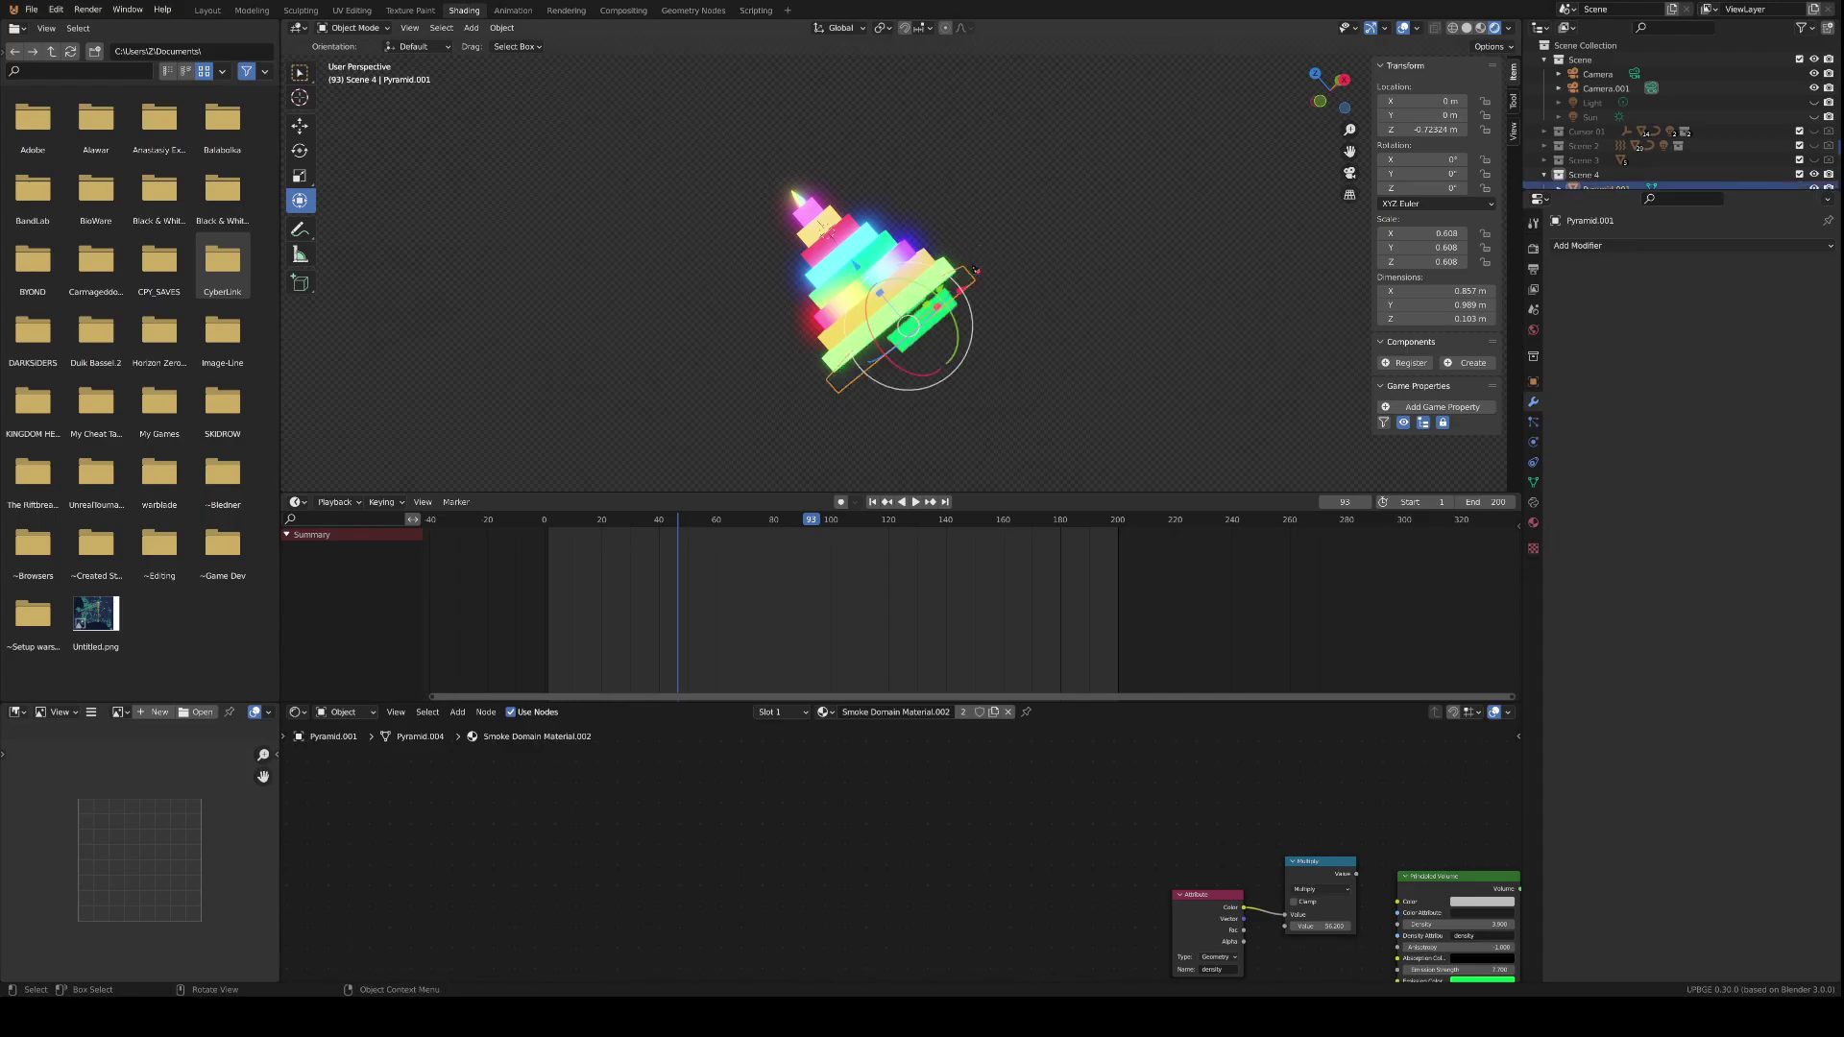
- Browse the particle, physics, constraint, data and texture tabs, returning to Material
click(1534, 423)
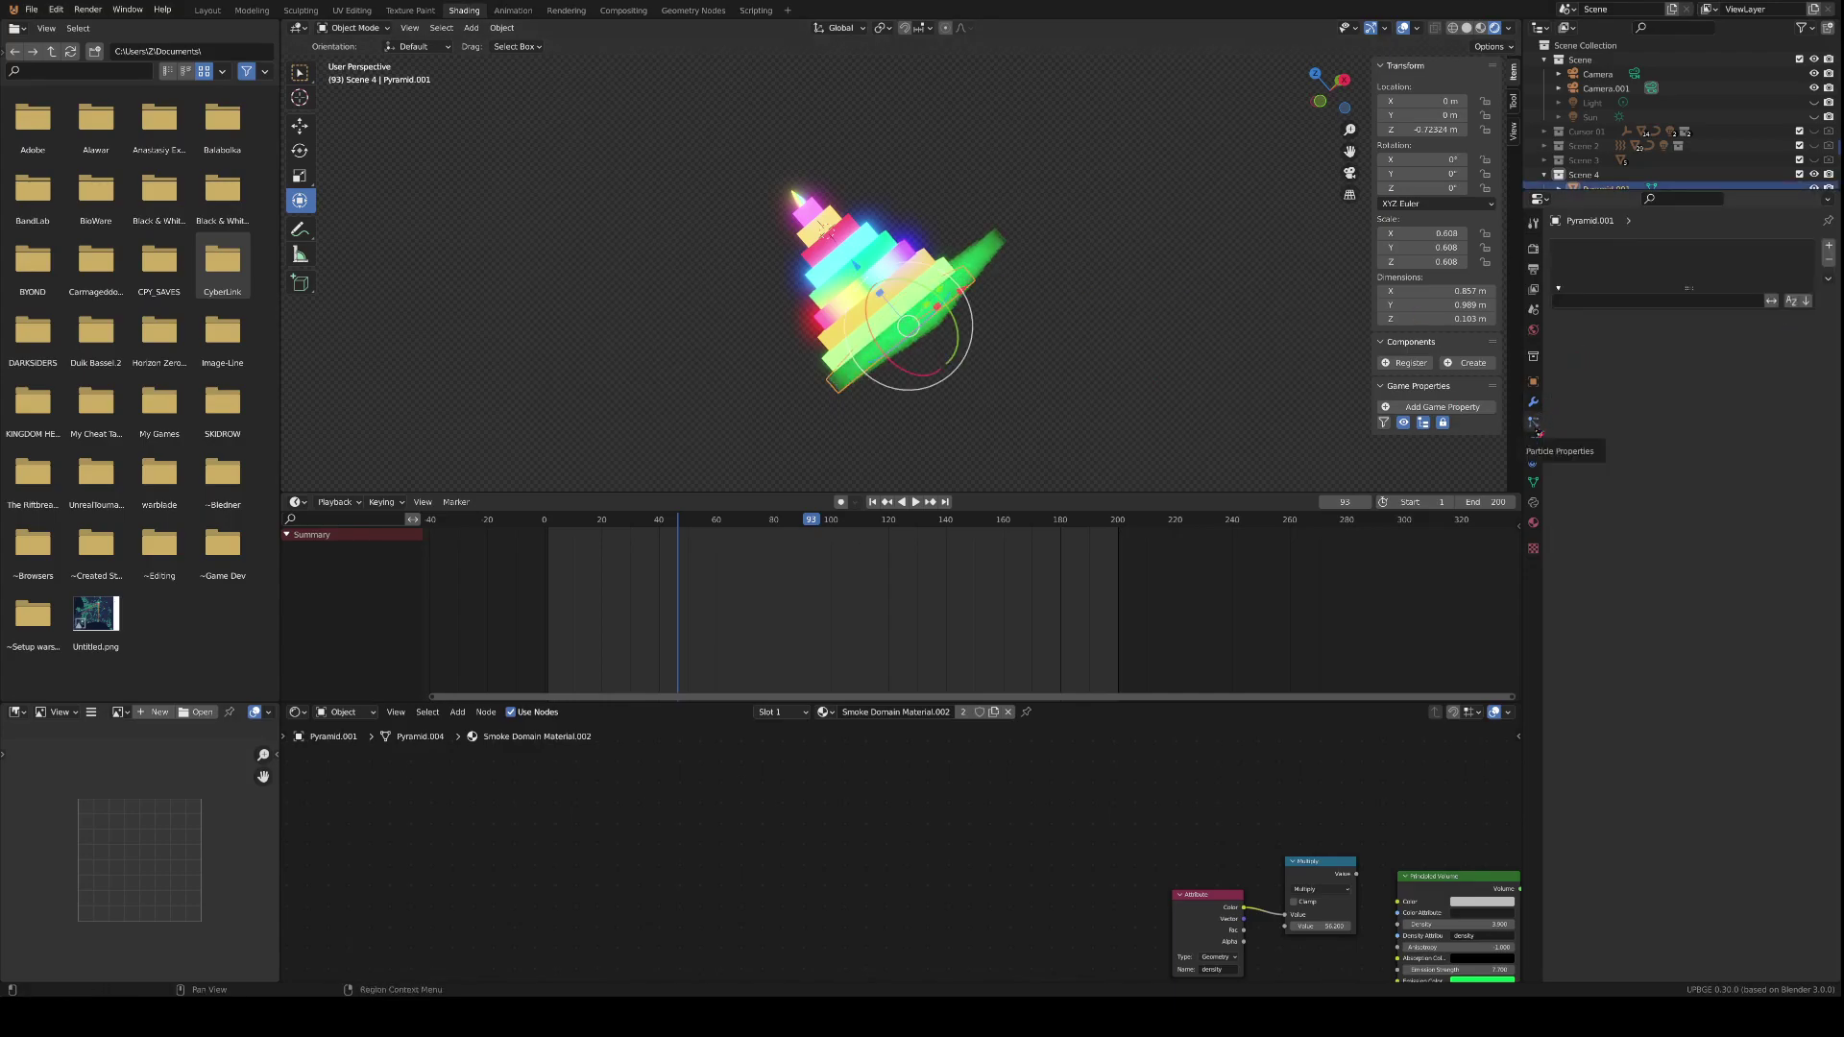
click(1534, 442)
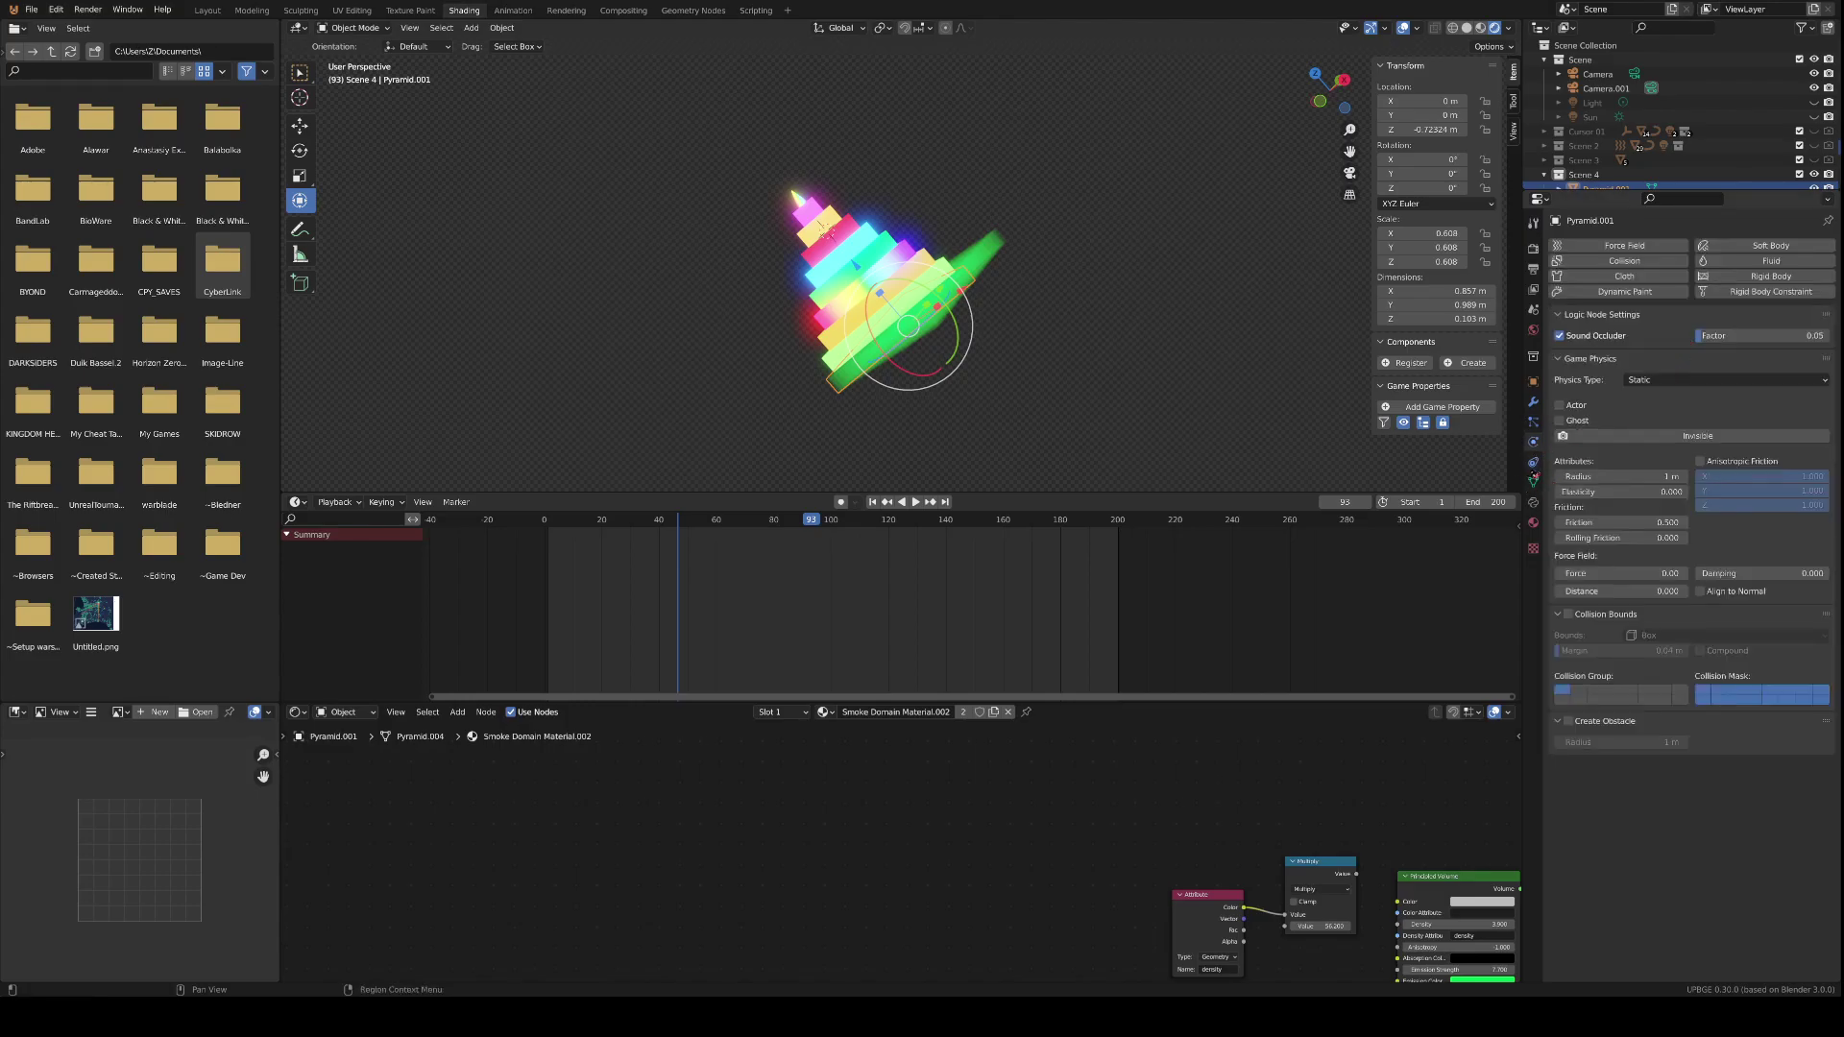
click(1534, 462)
click(1534, 482)
click(1533, 502)
click(1533, 522)
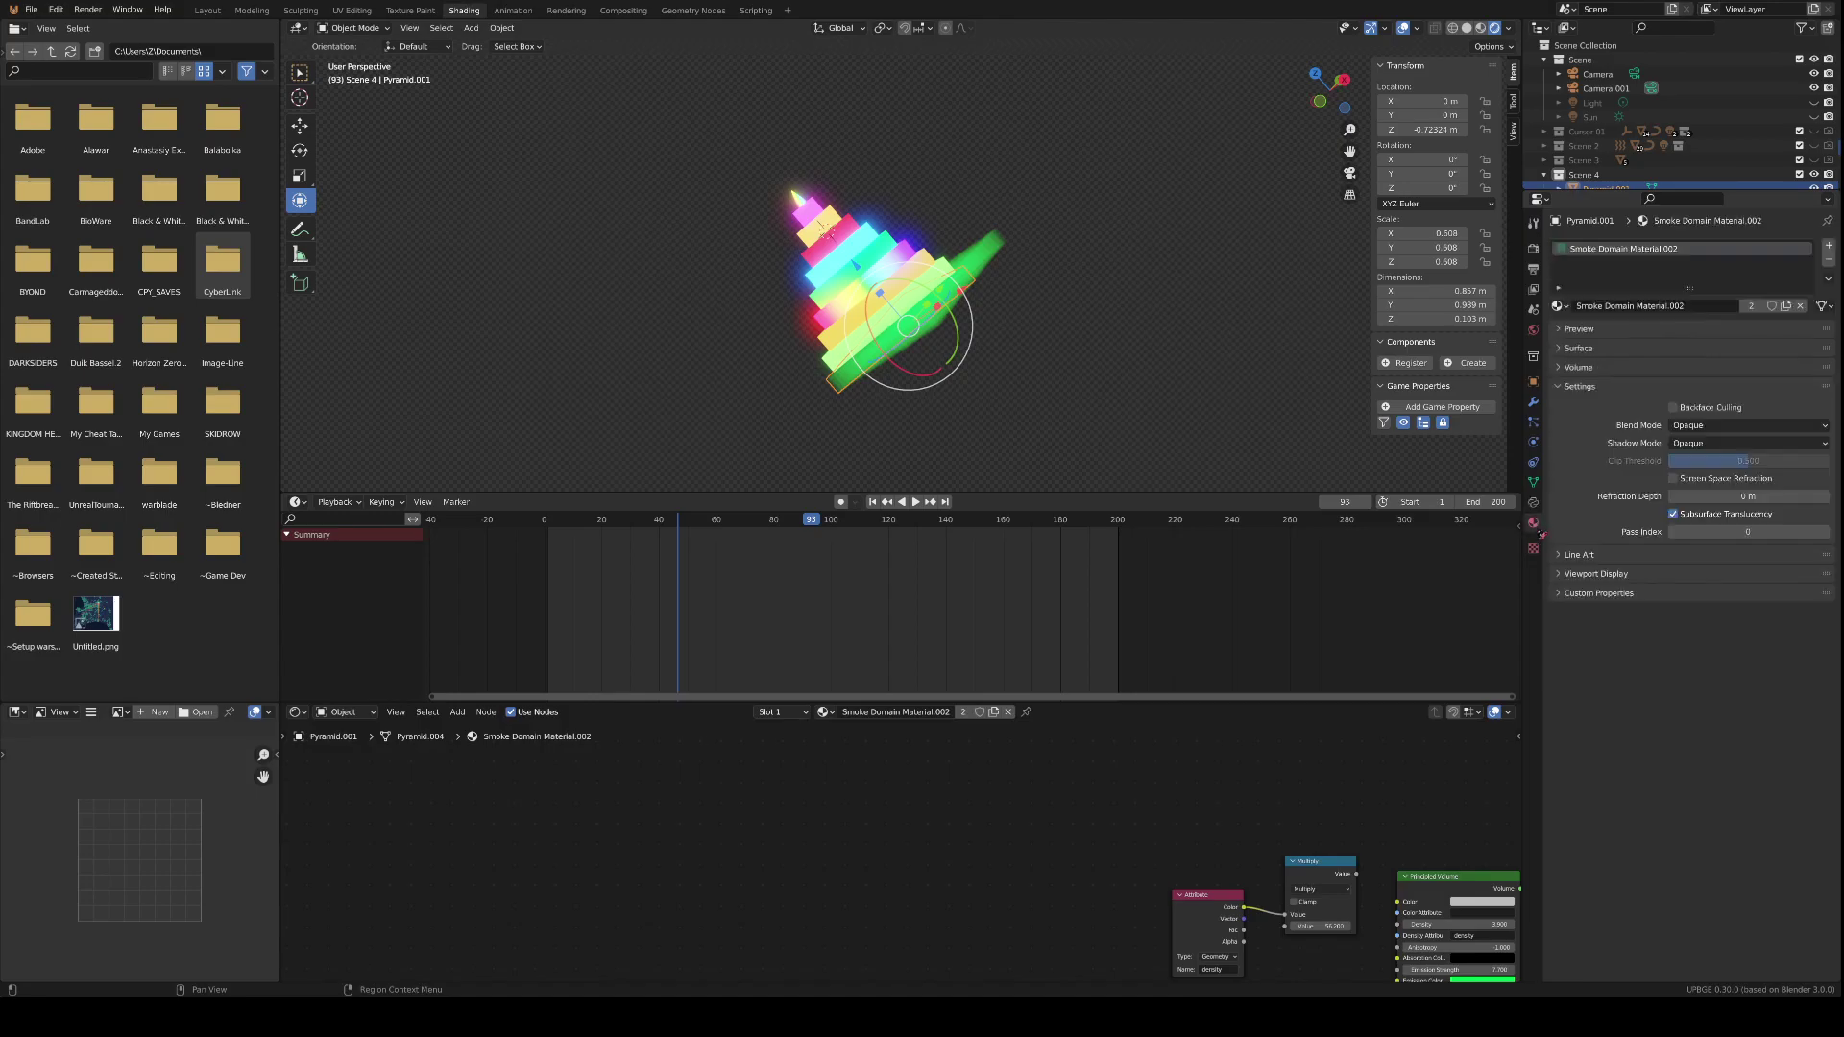
click(1535, 551)
click(1534, 523)
- Replay the animation, glance at the Render menu, and stop at frame 155
key(space)
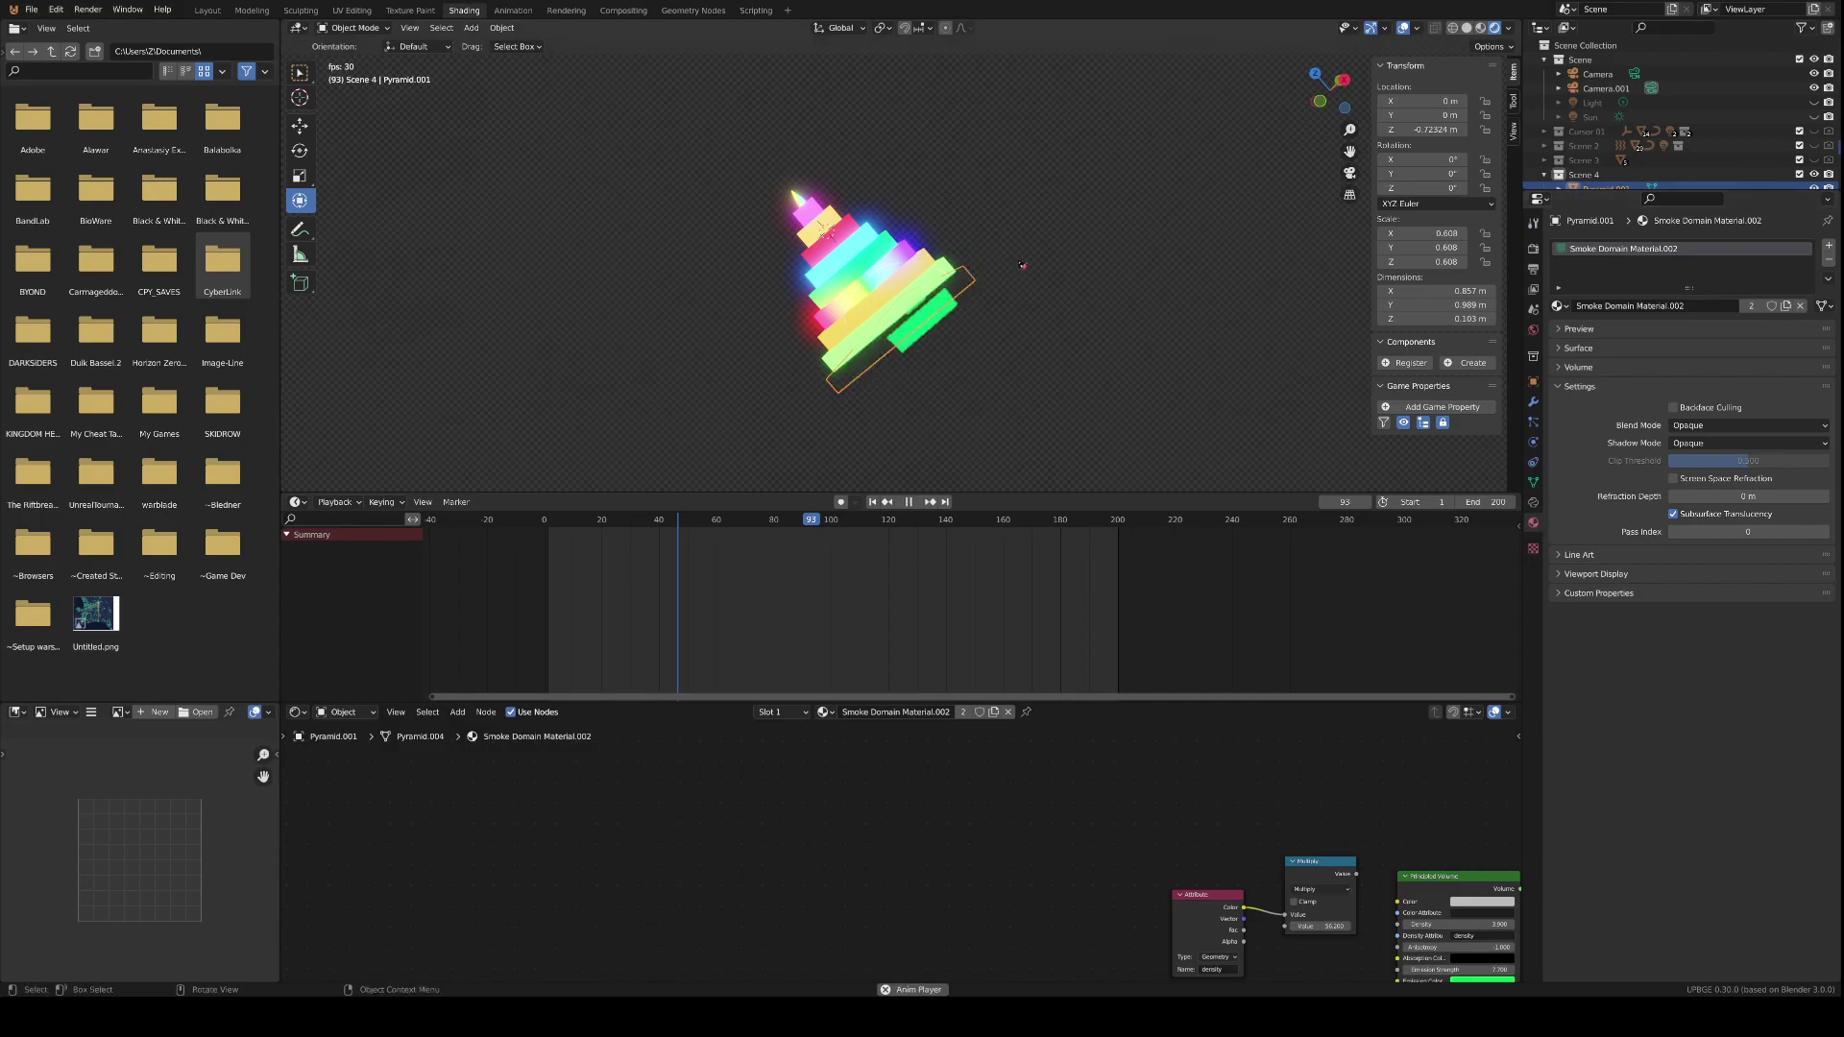
click(87, 9)
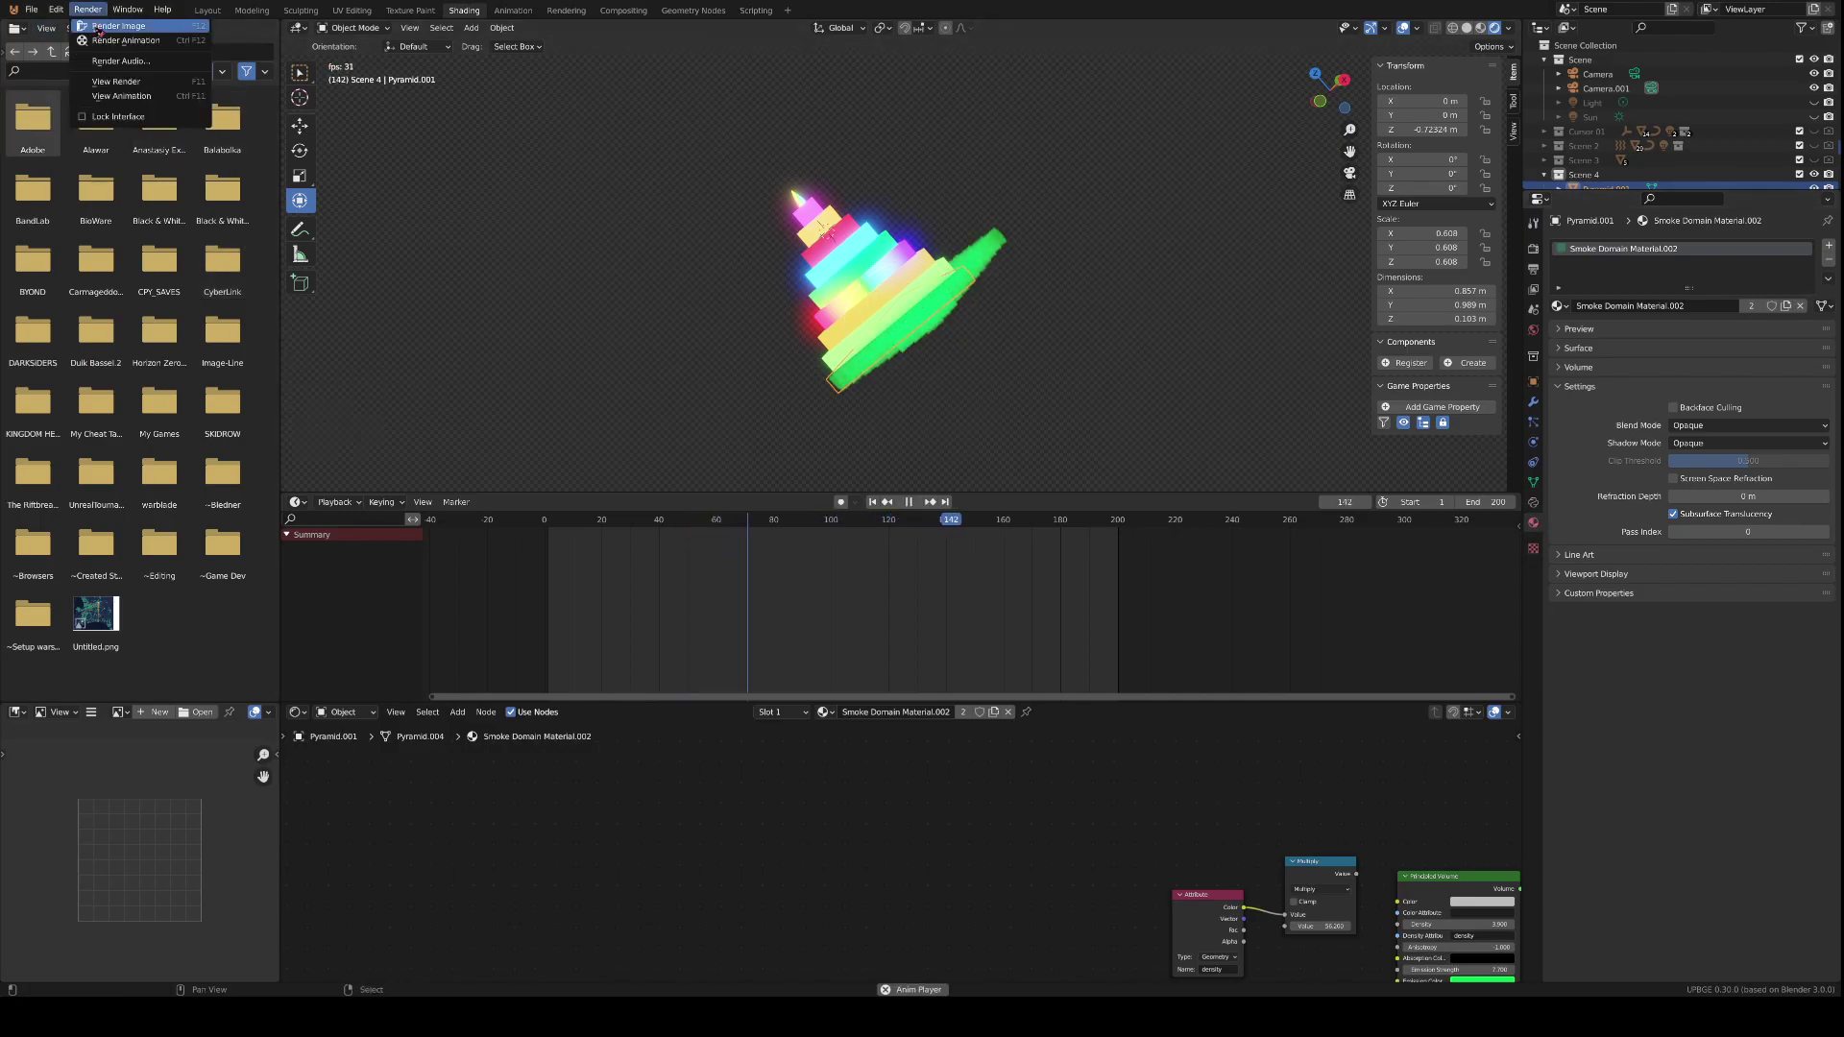
key(Escape)
key(space)
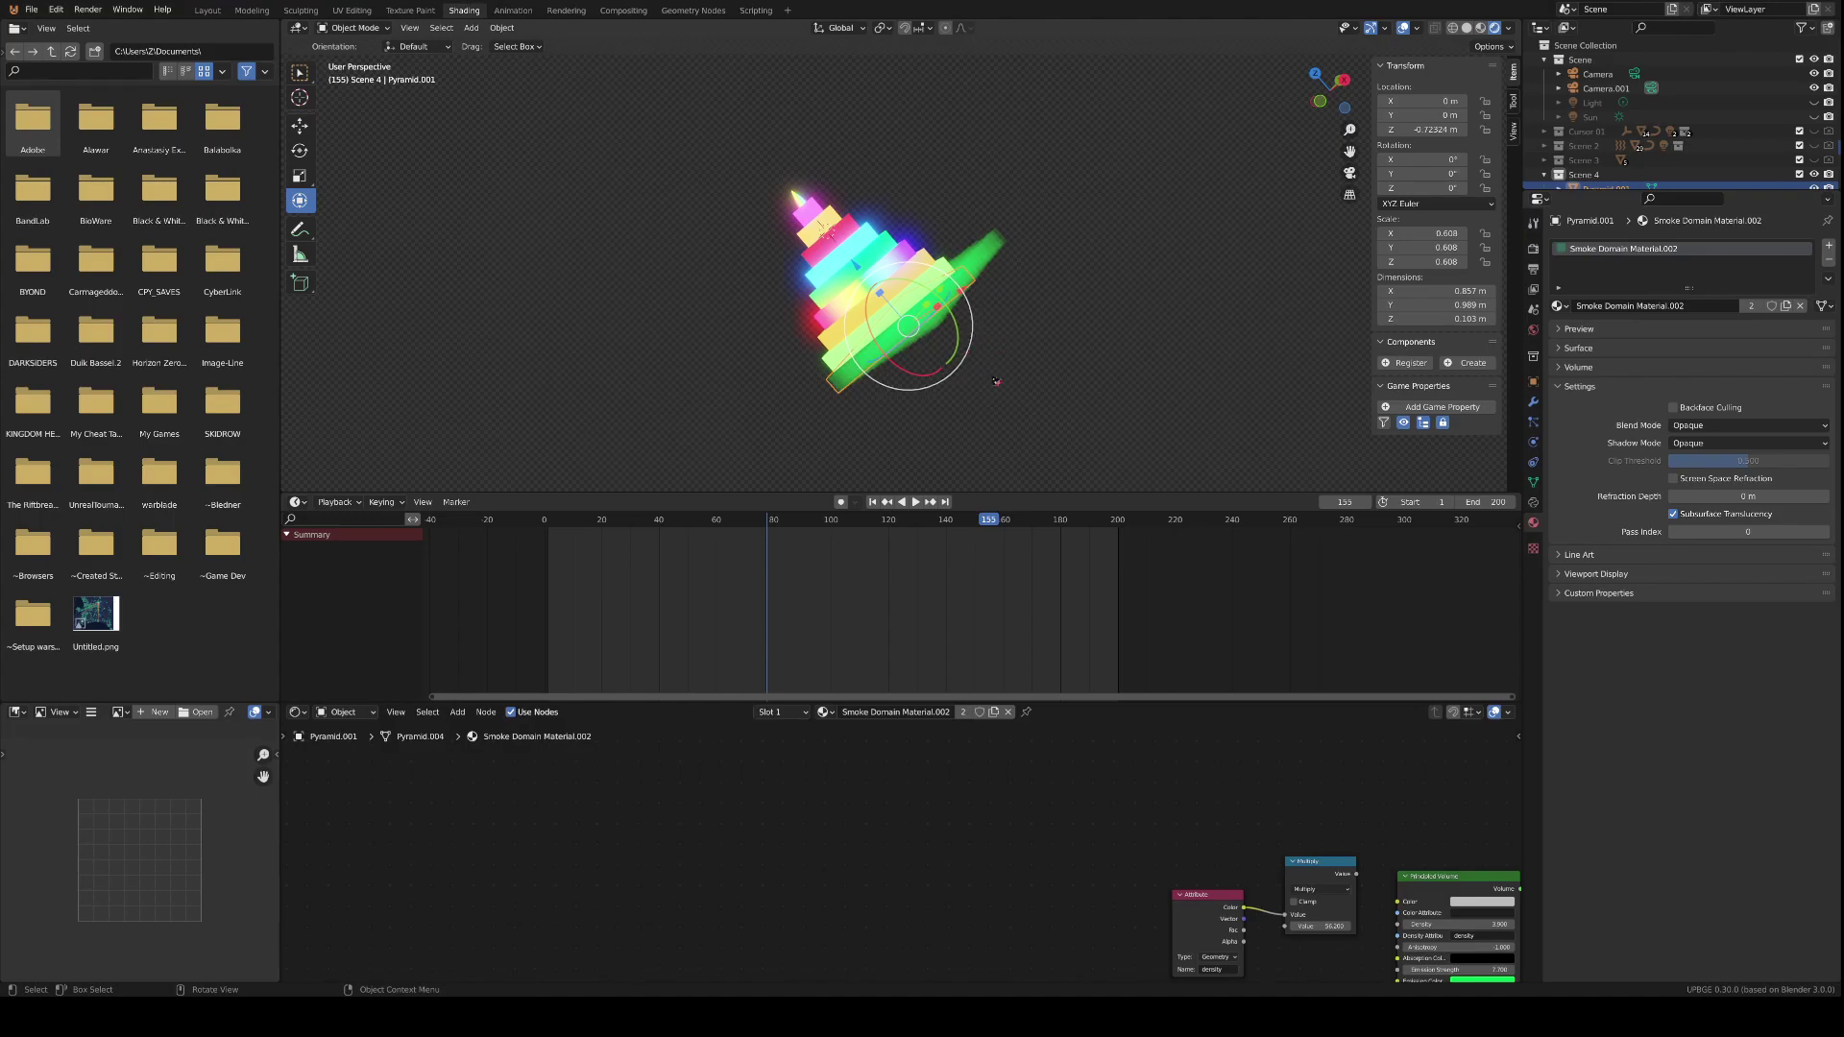
- Browse the modifier, collection, scene, view layer and render settings tabs
click(1533, 404)
click(1534, 358)
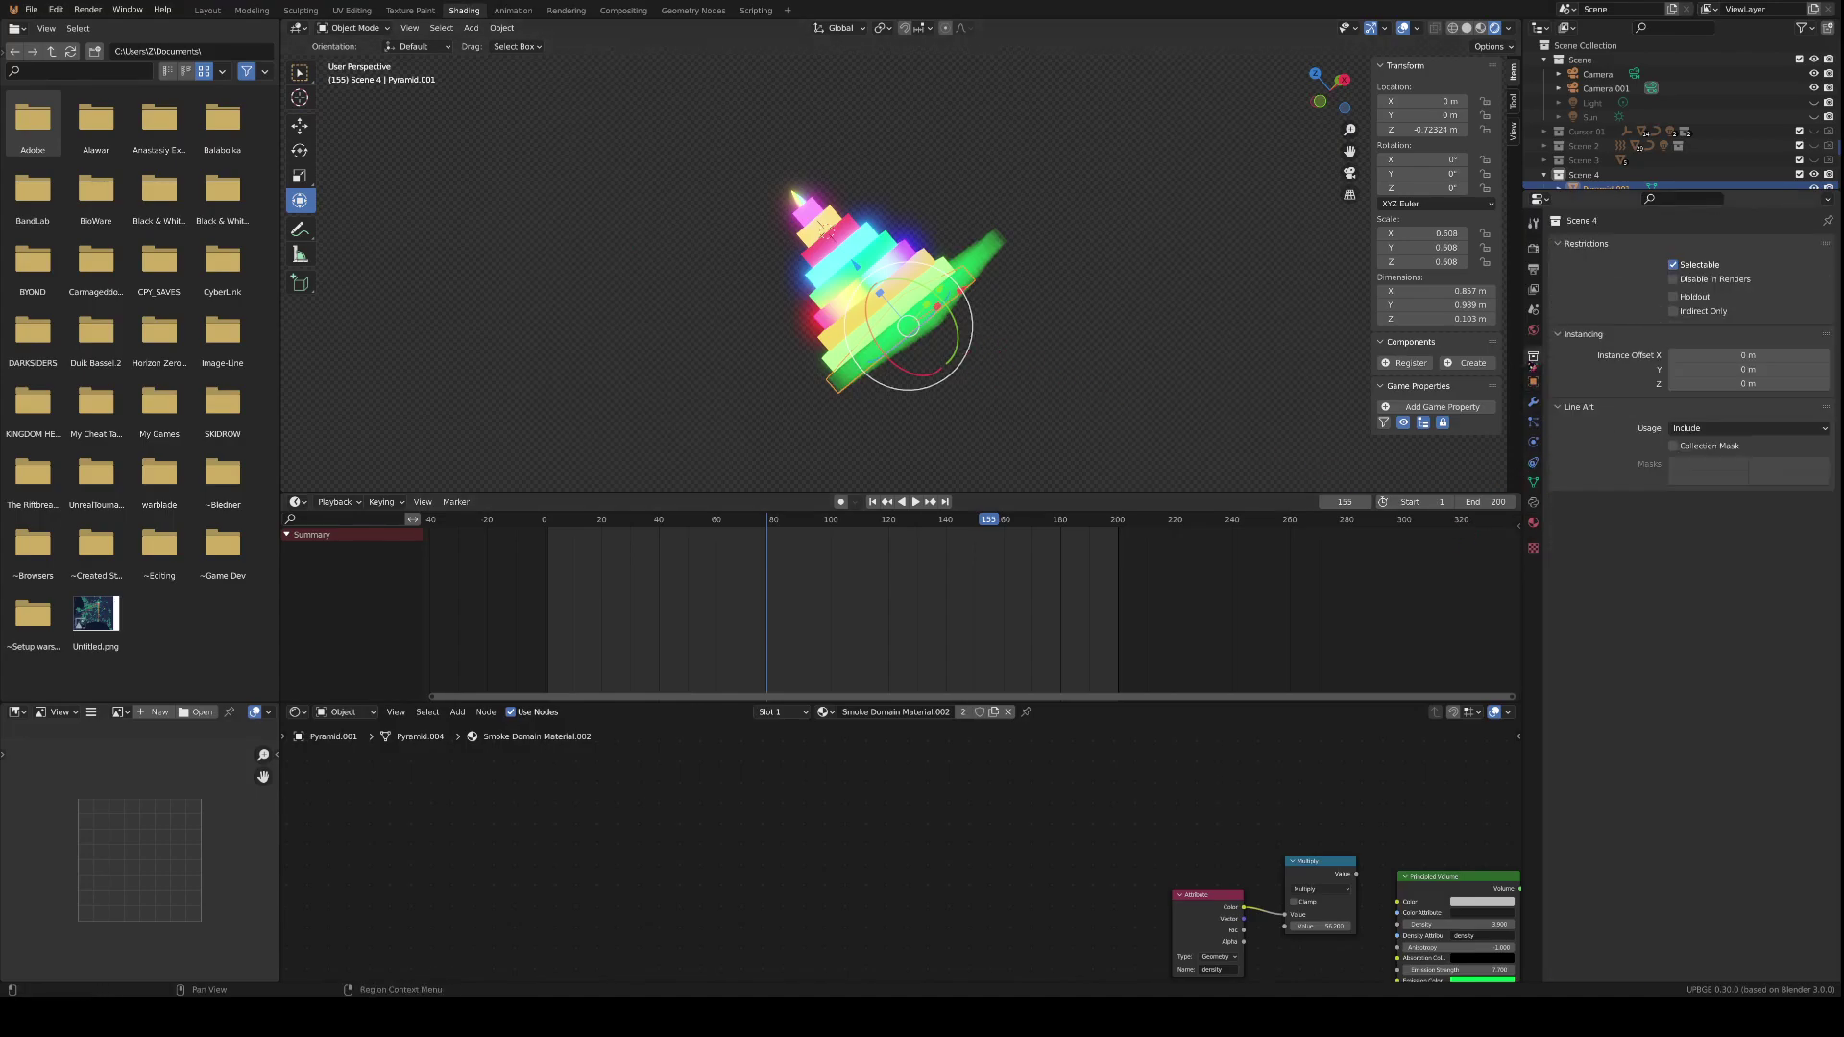
click(1533, 310)
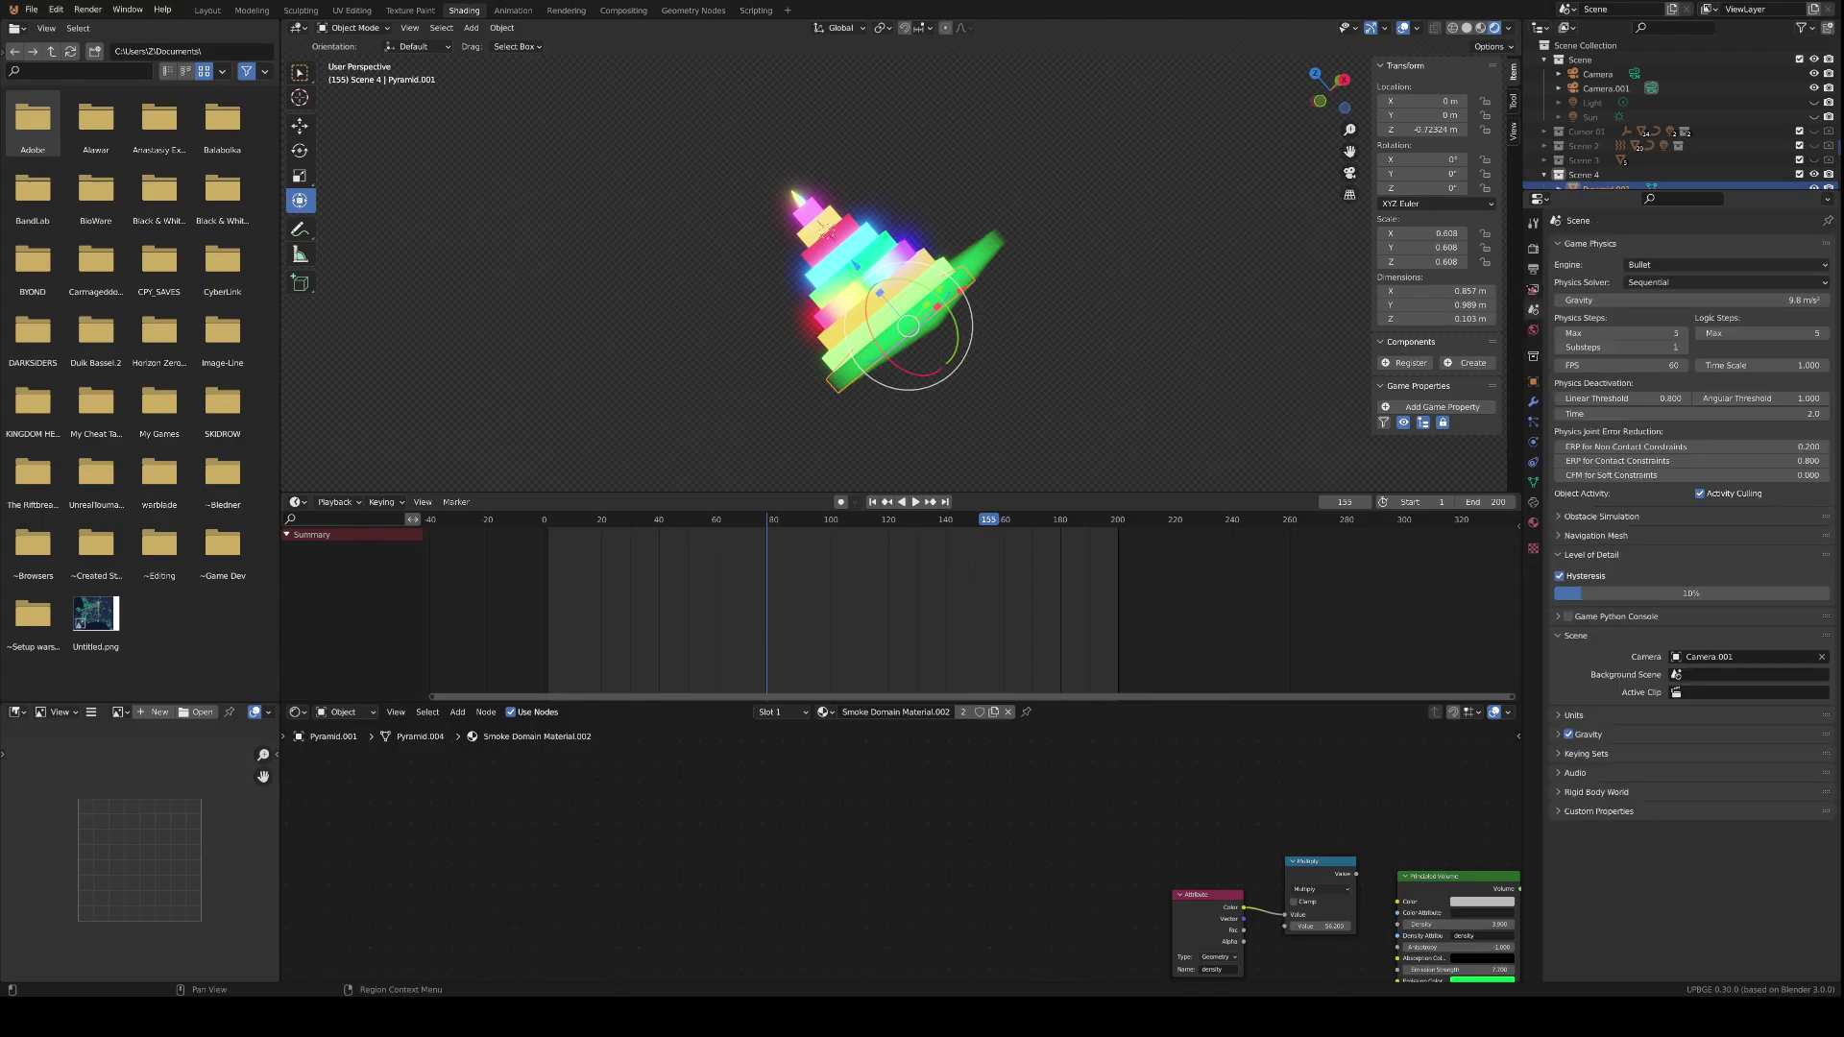
click(1534, 288)
click(1534, 248)
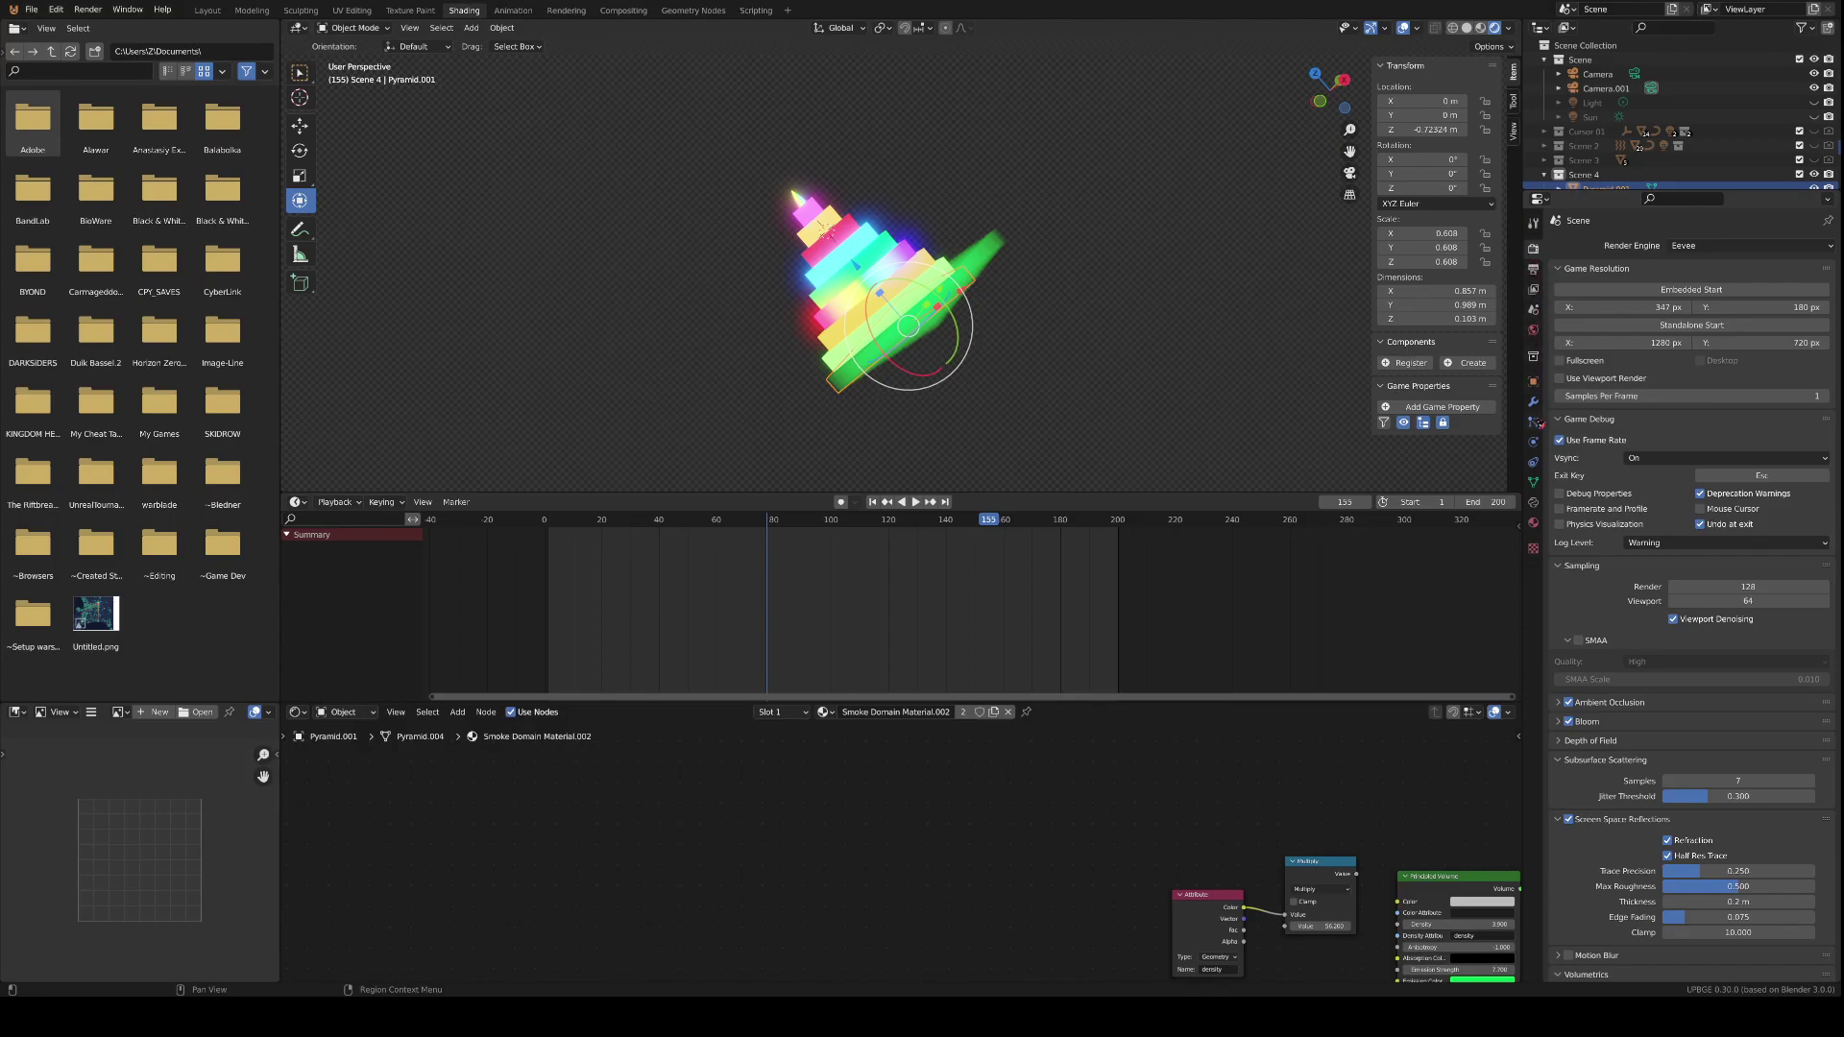
- Review Pyramid.001's particle, object, physics and modifier tabs, then expand its material's Surface panel
click(1533, 423)
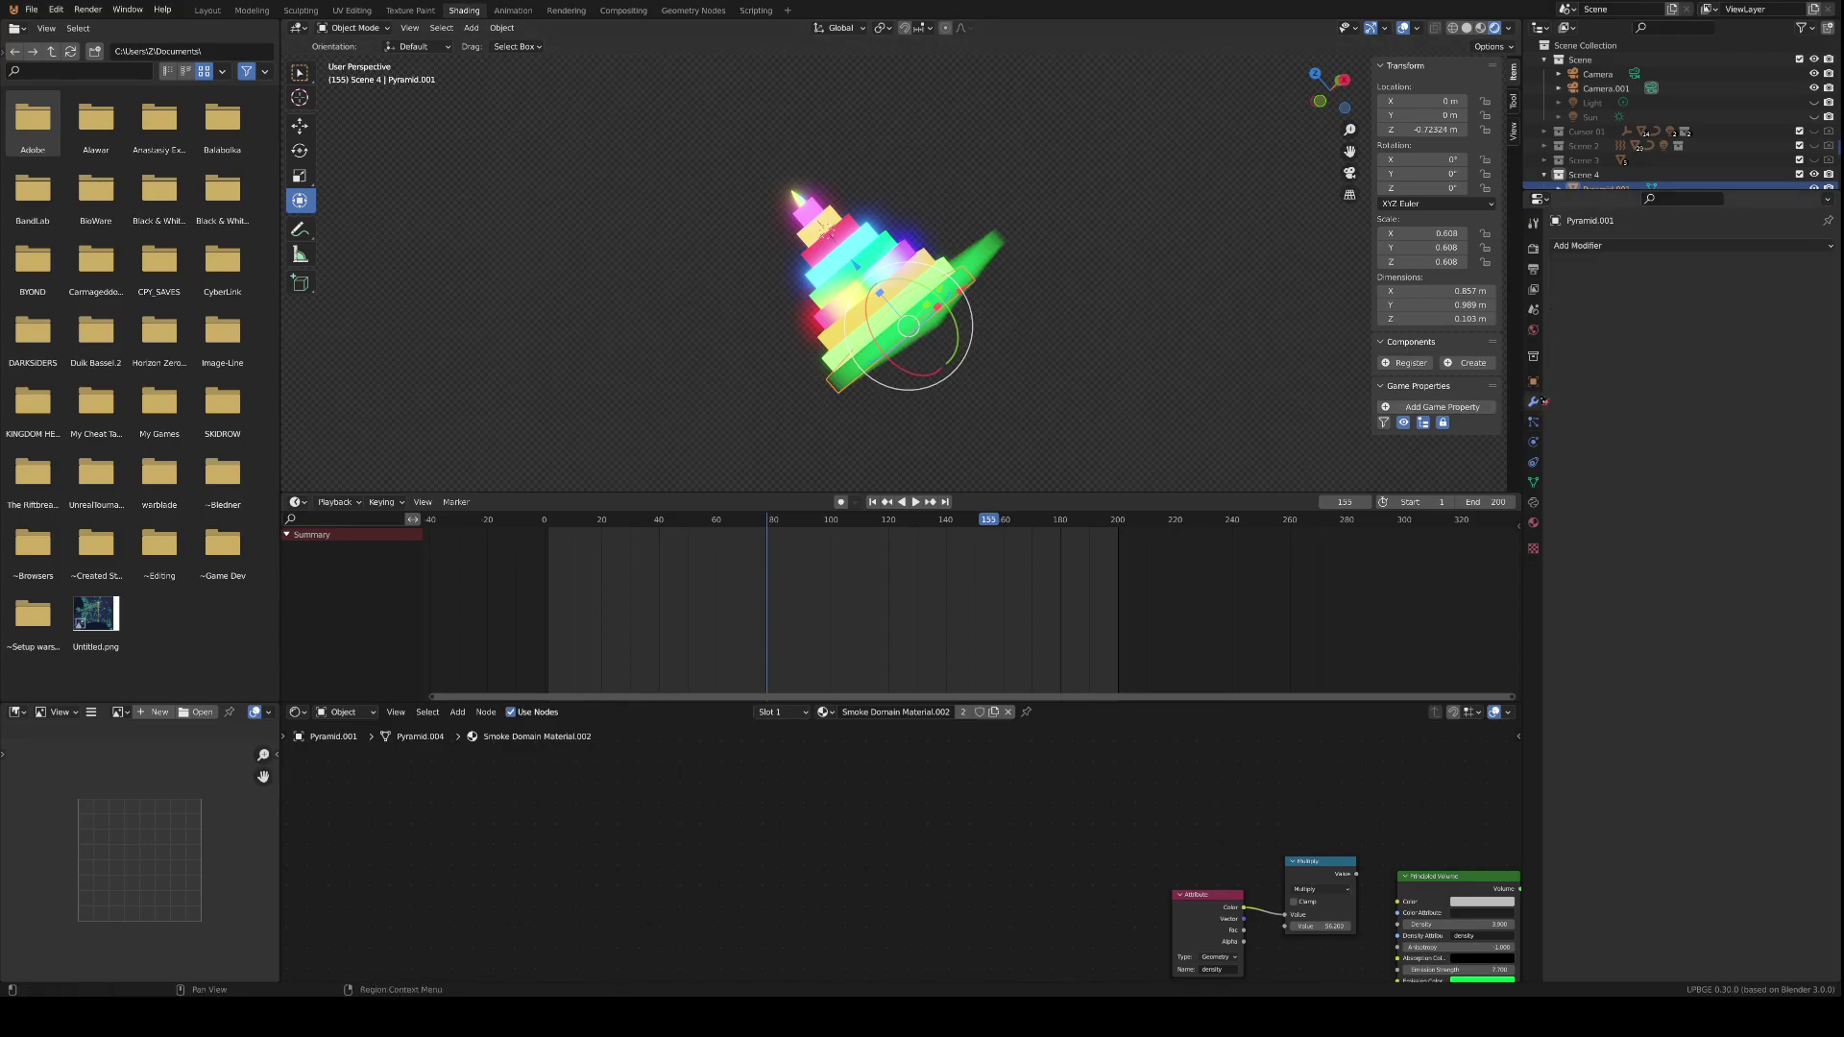
click(1534, 382)
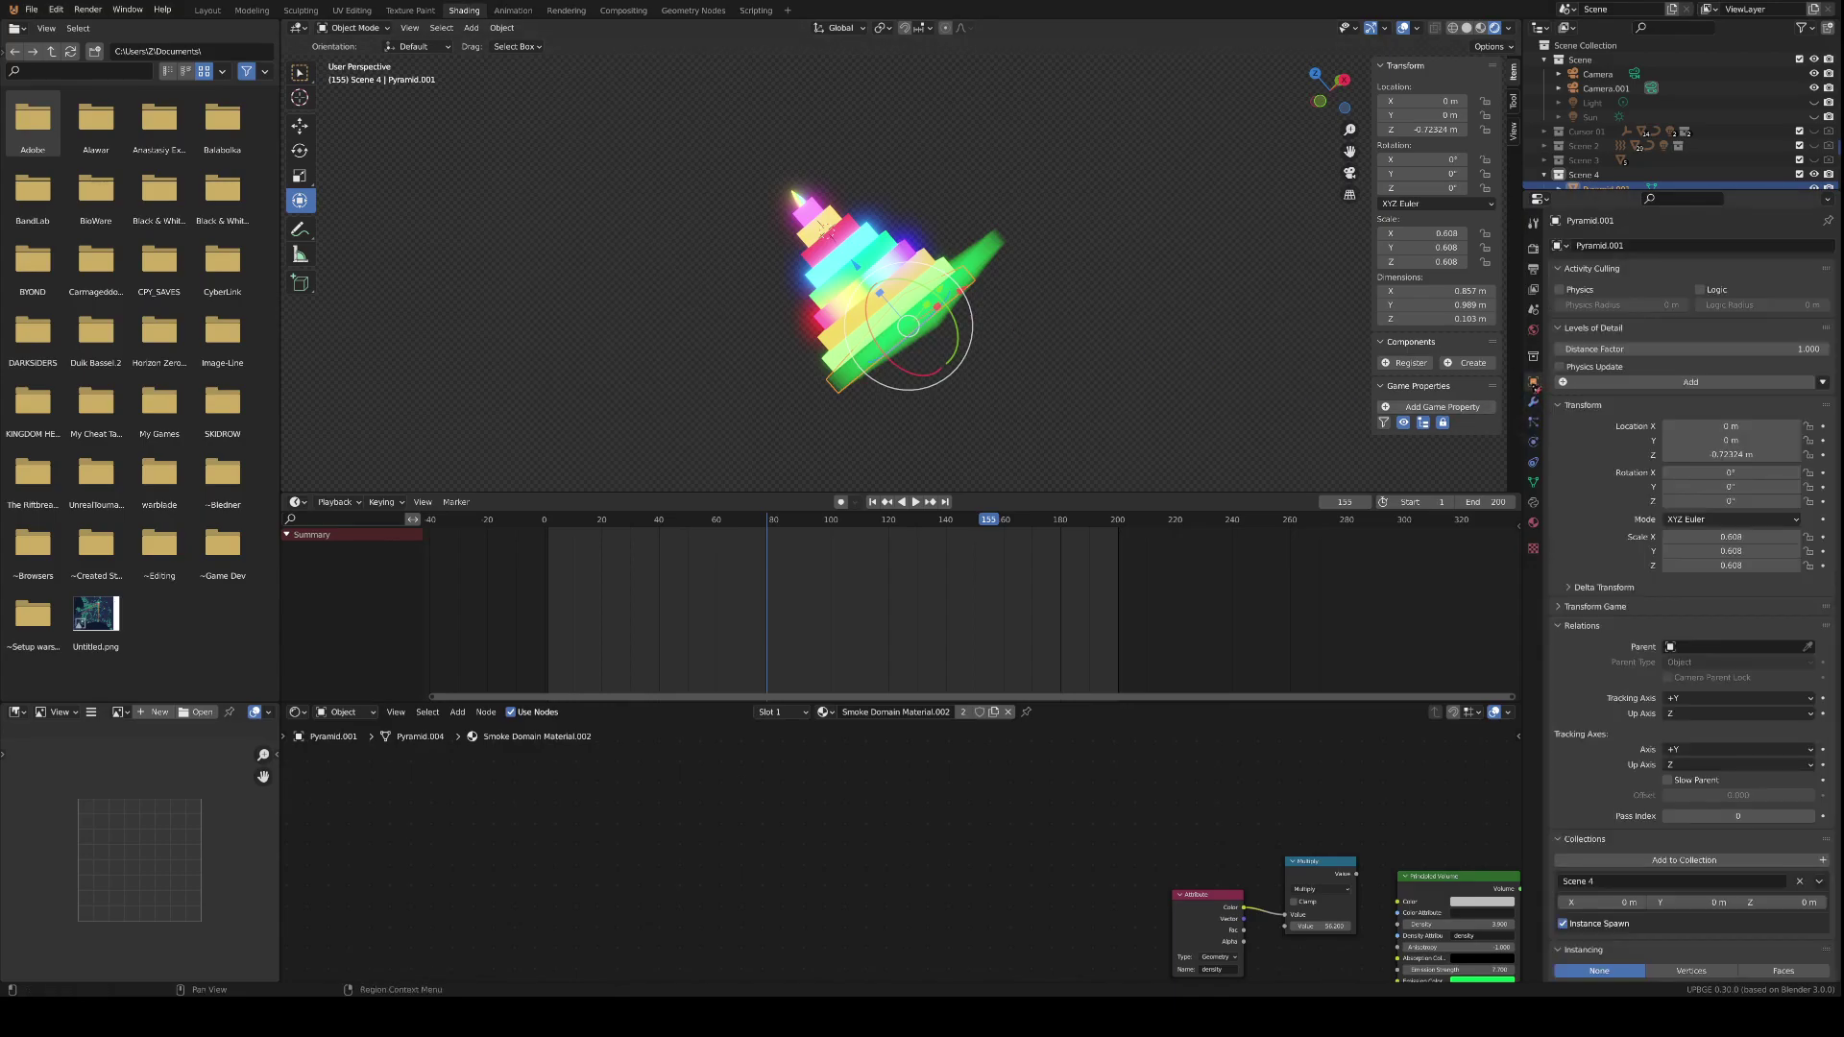
click(1534, 422)
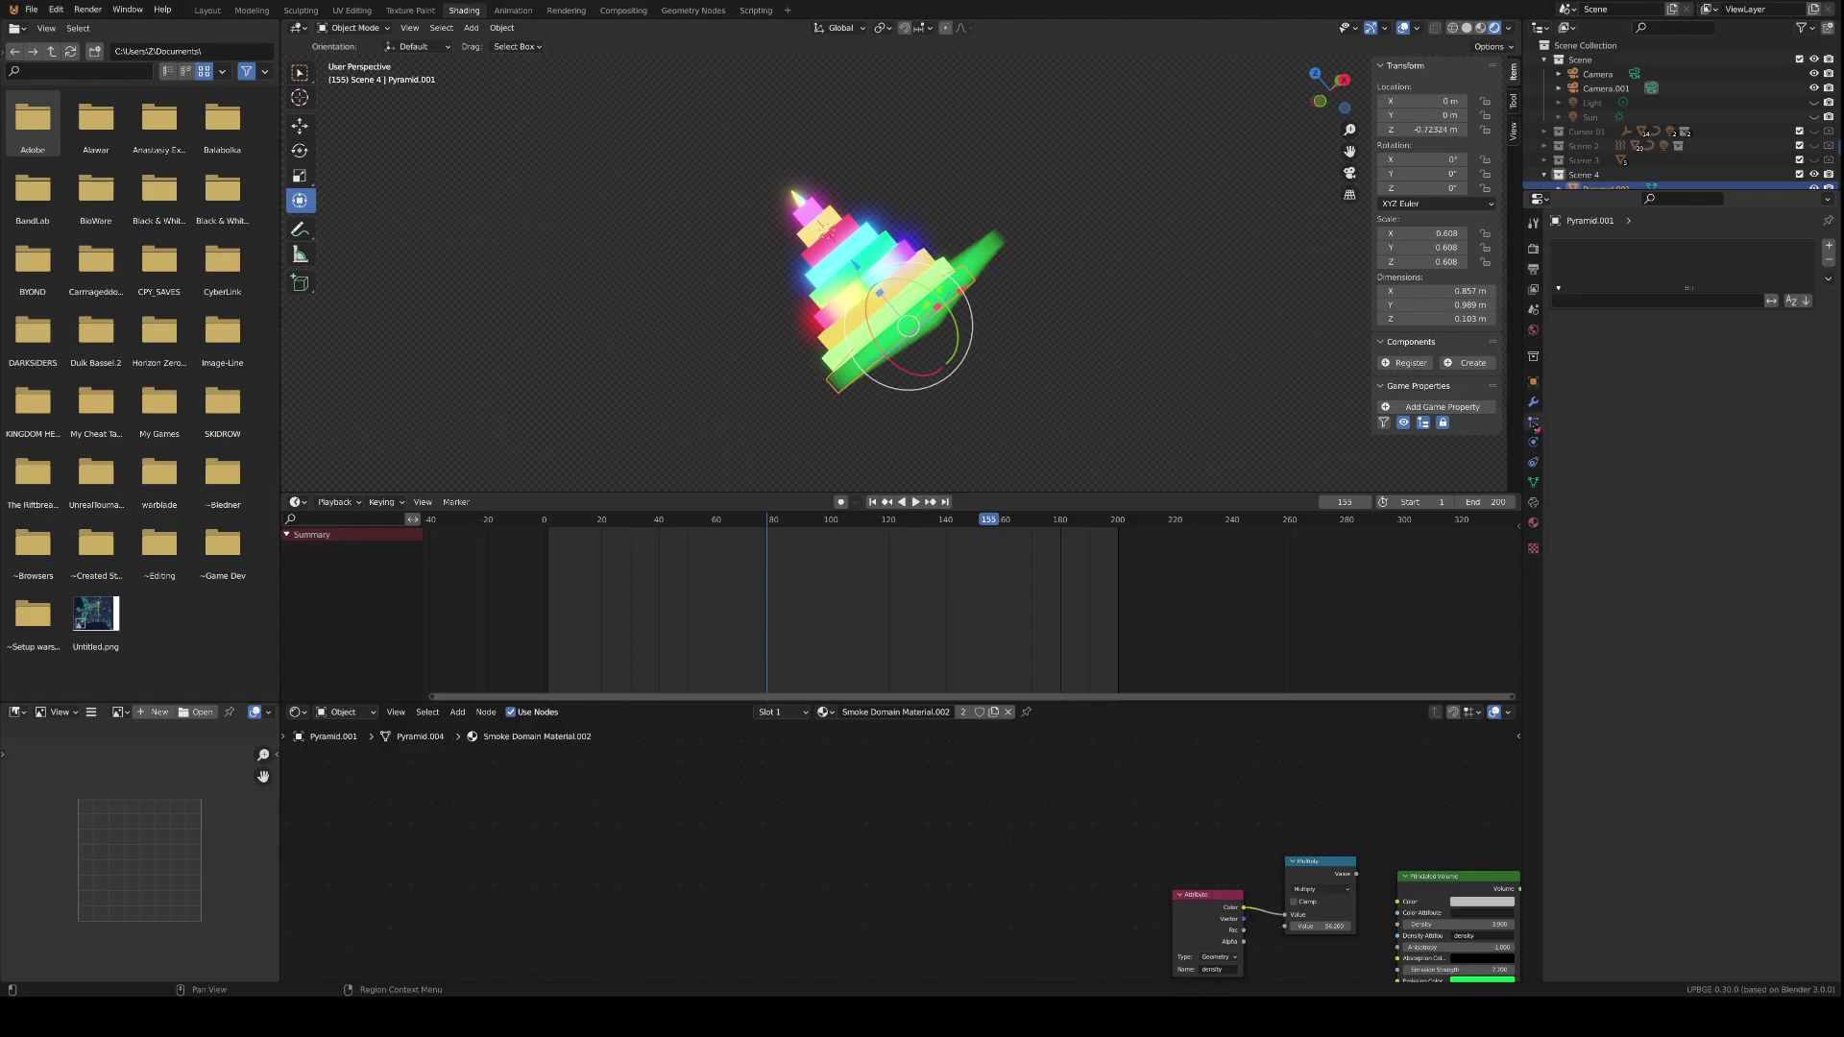
click(1534, 382)
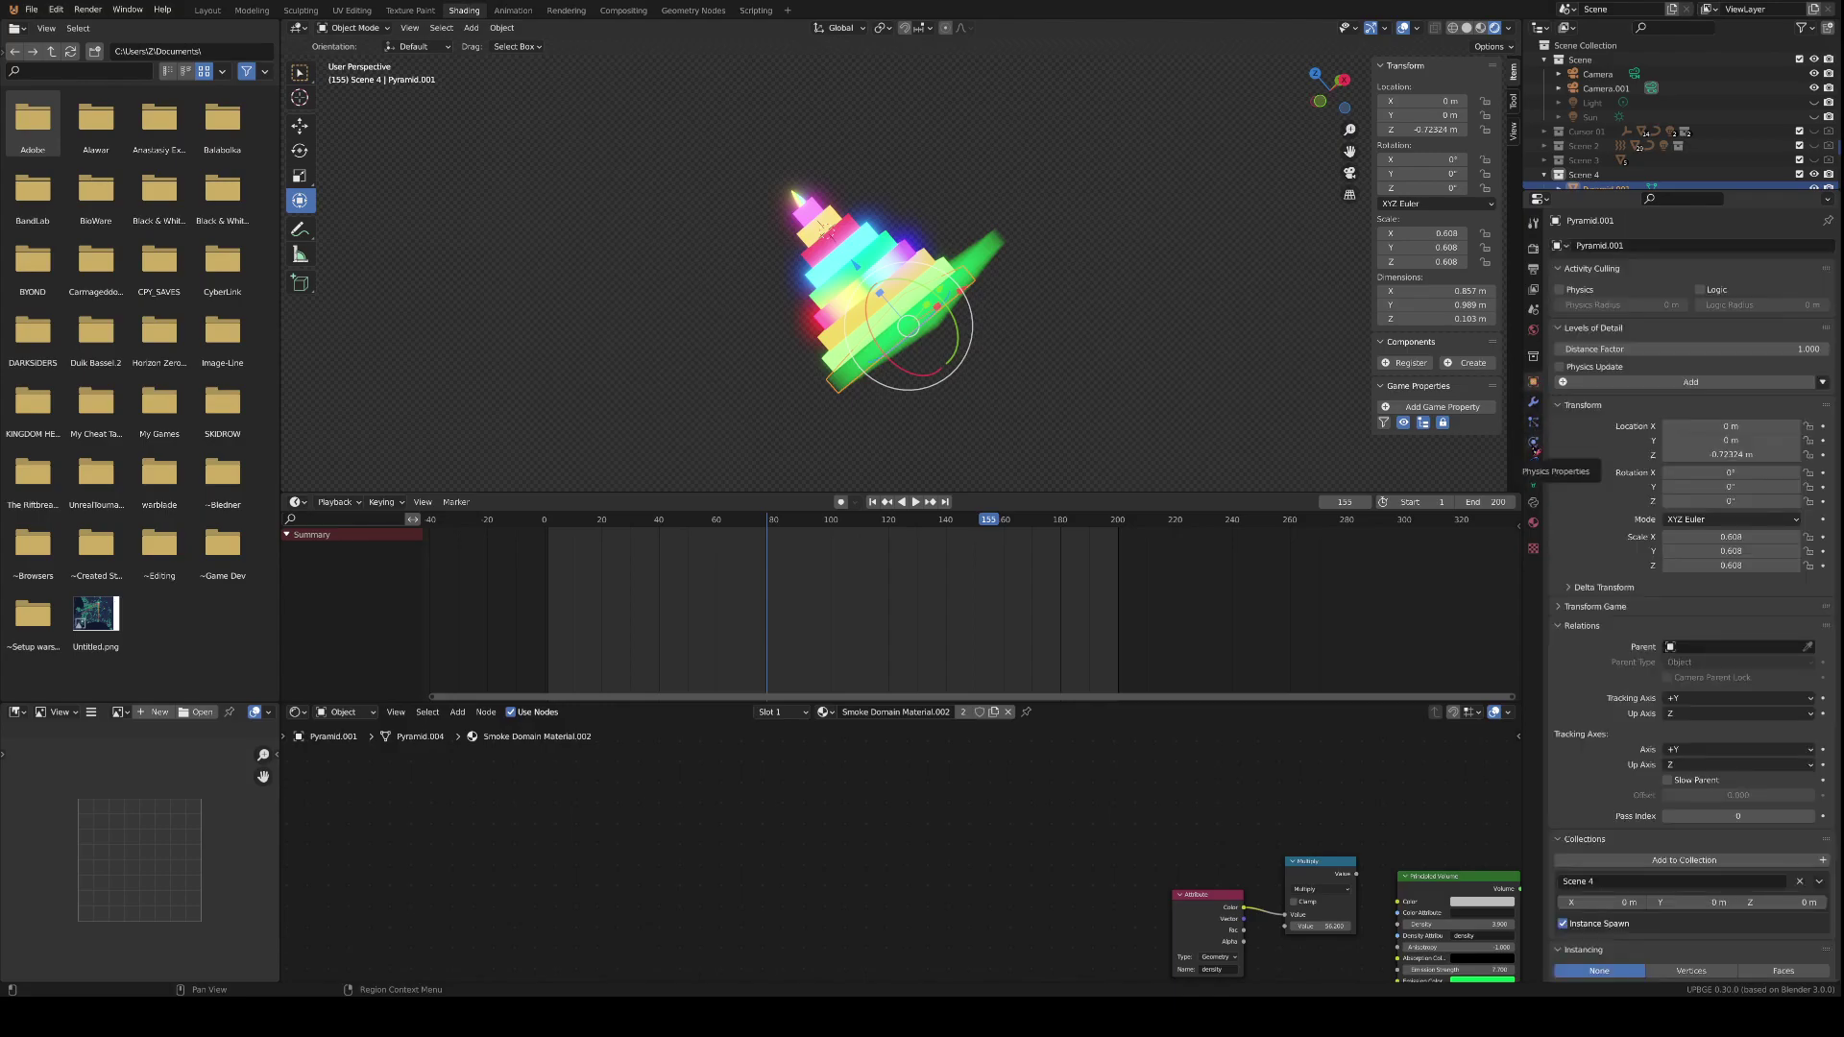
click(1533, 443)
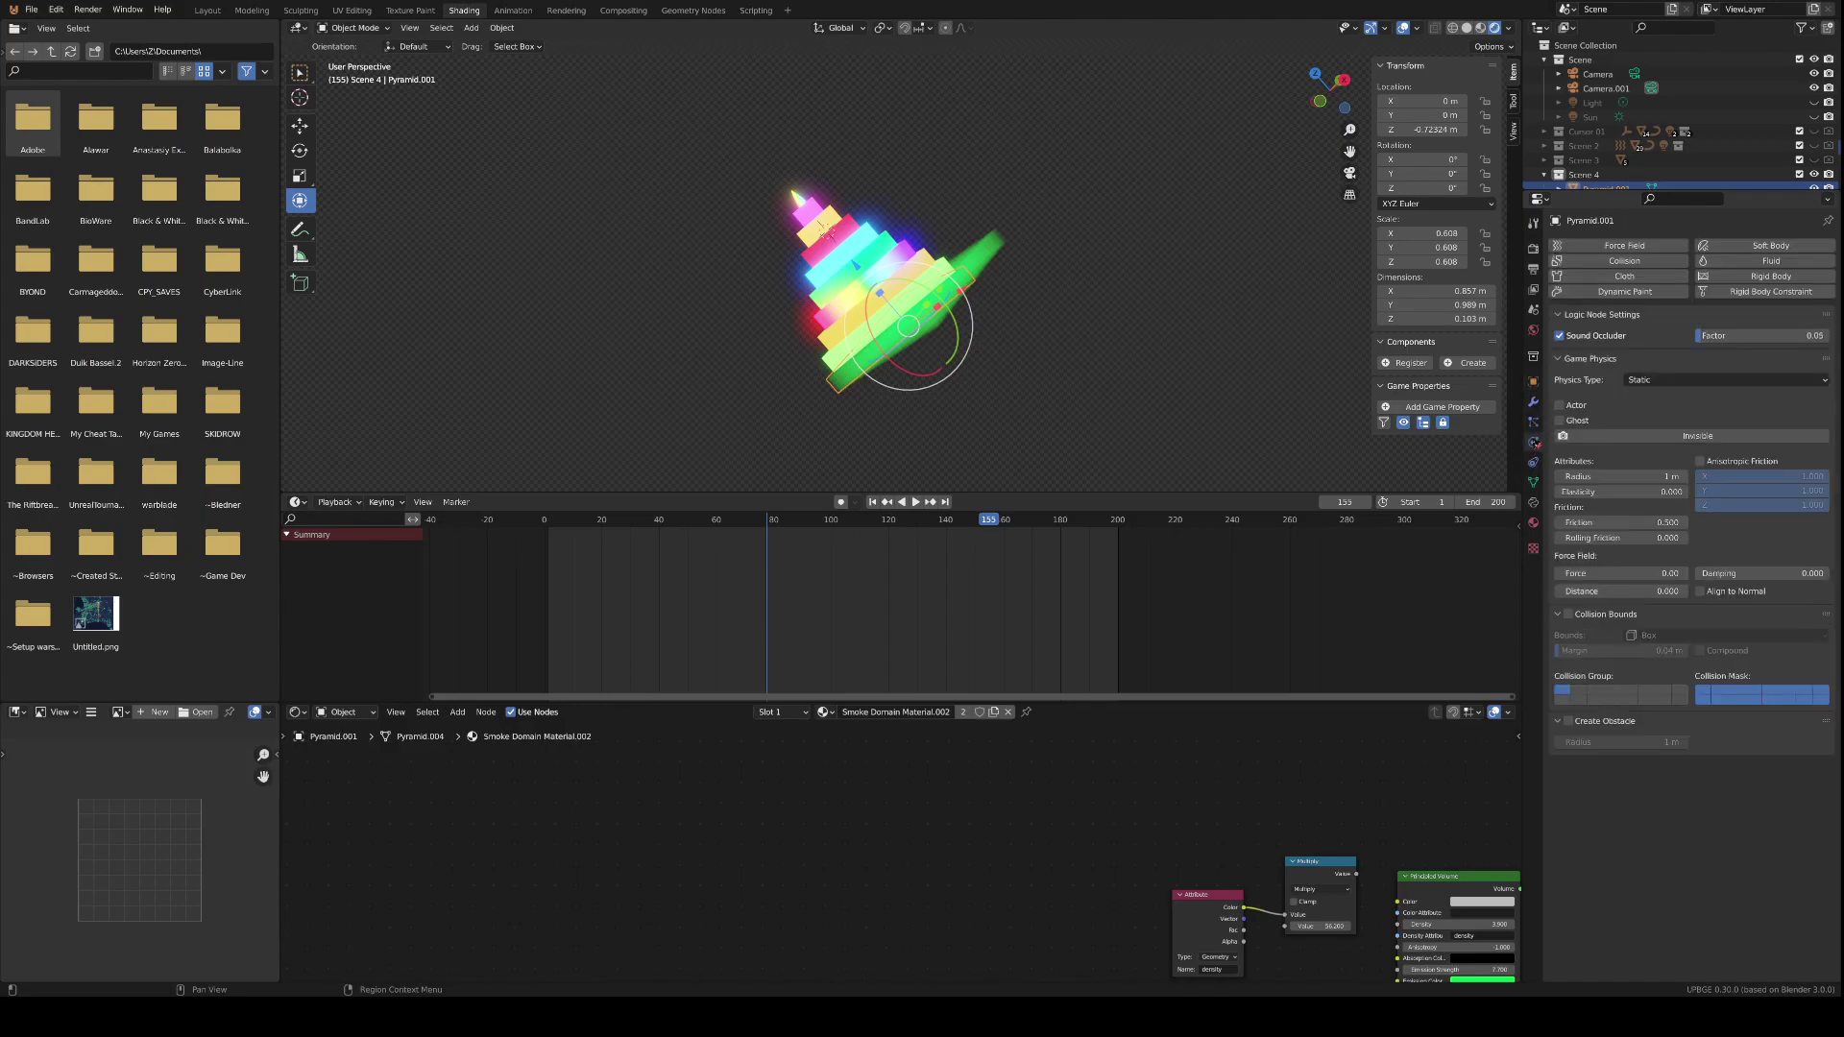
click(1534, 423)
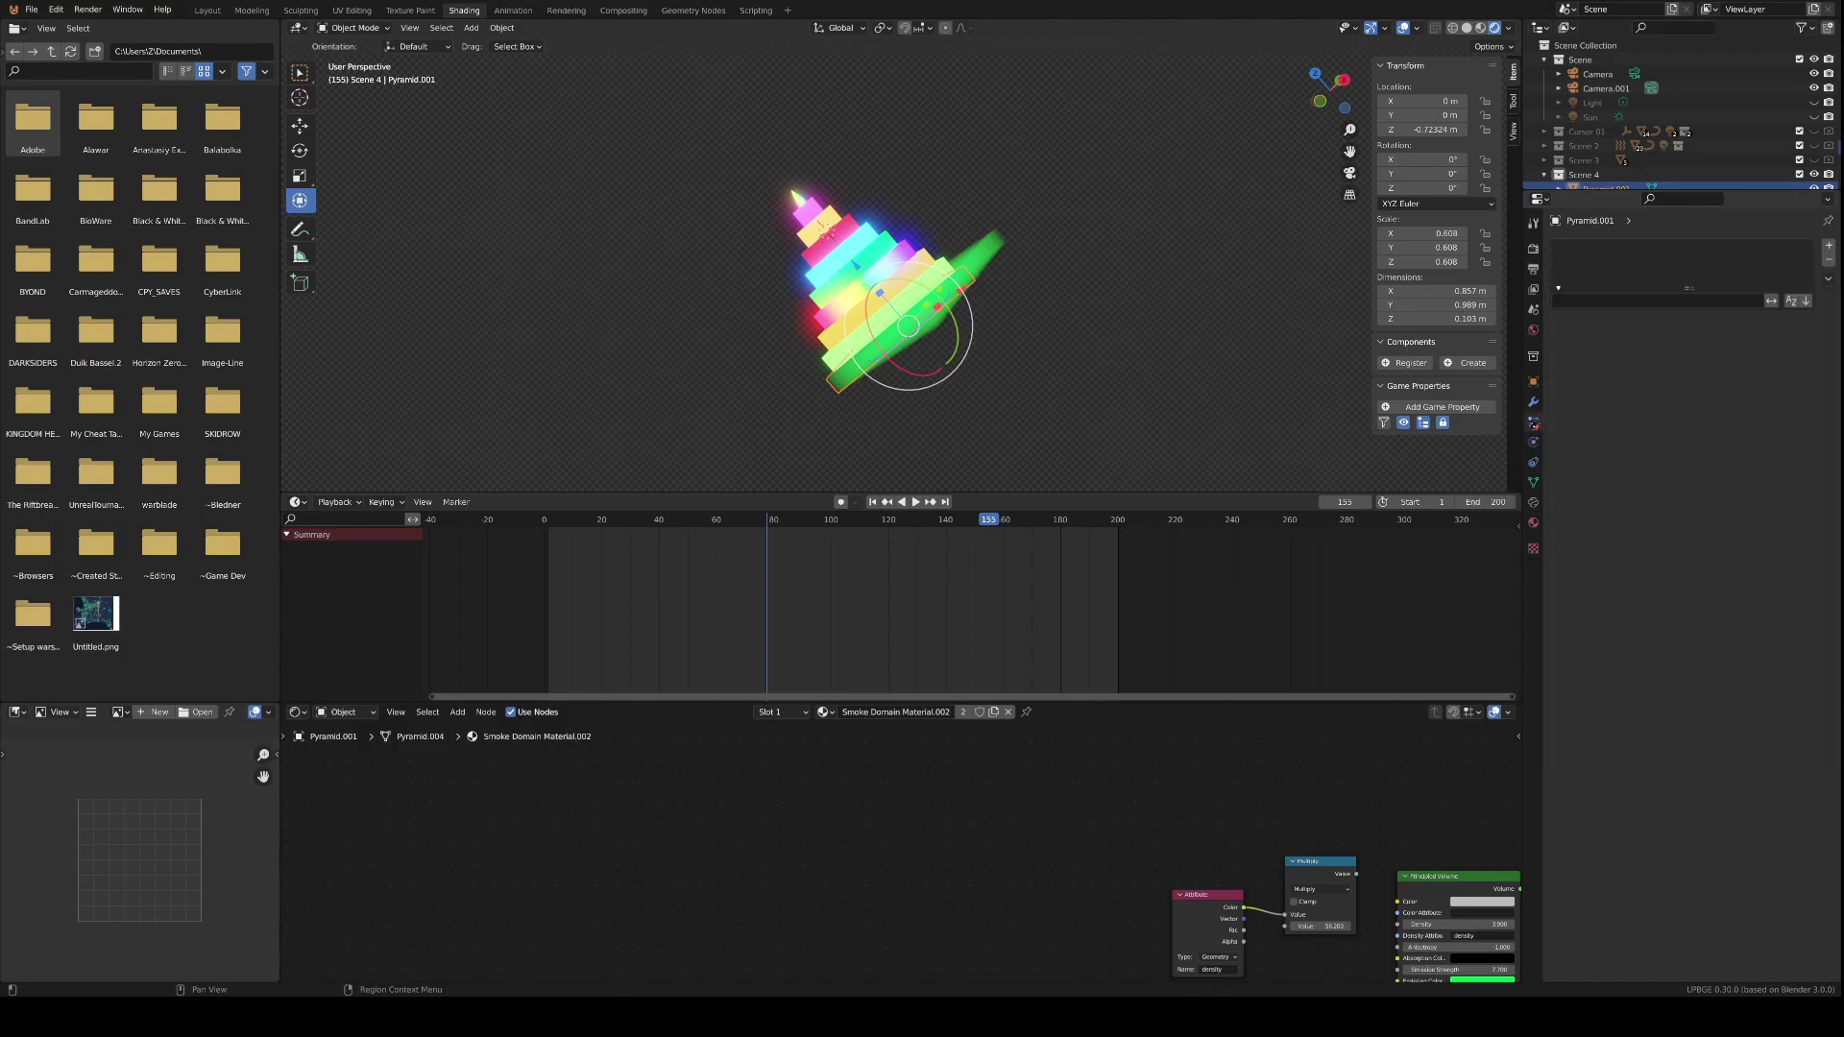
click(1534, 402)
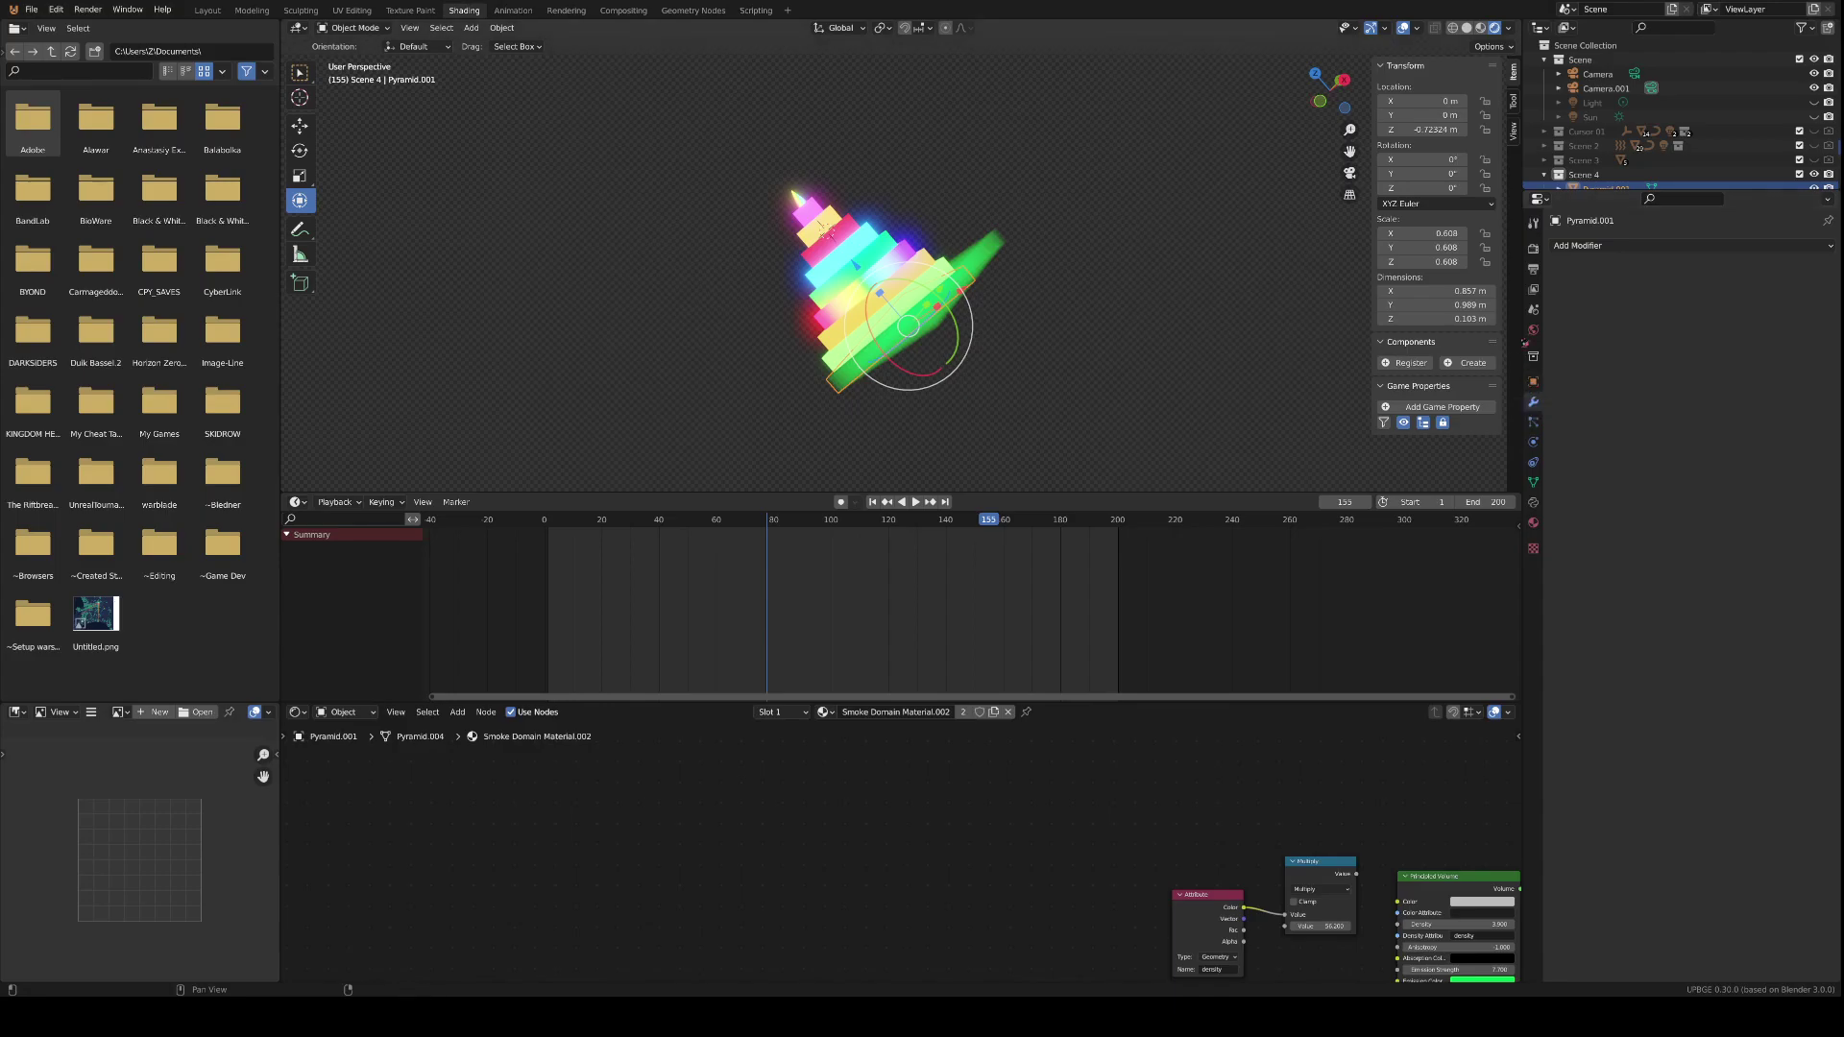
click(1534, 522)
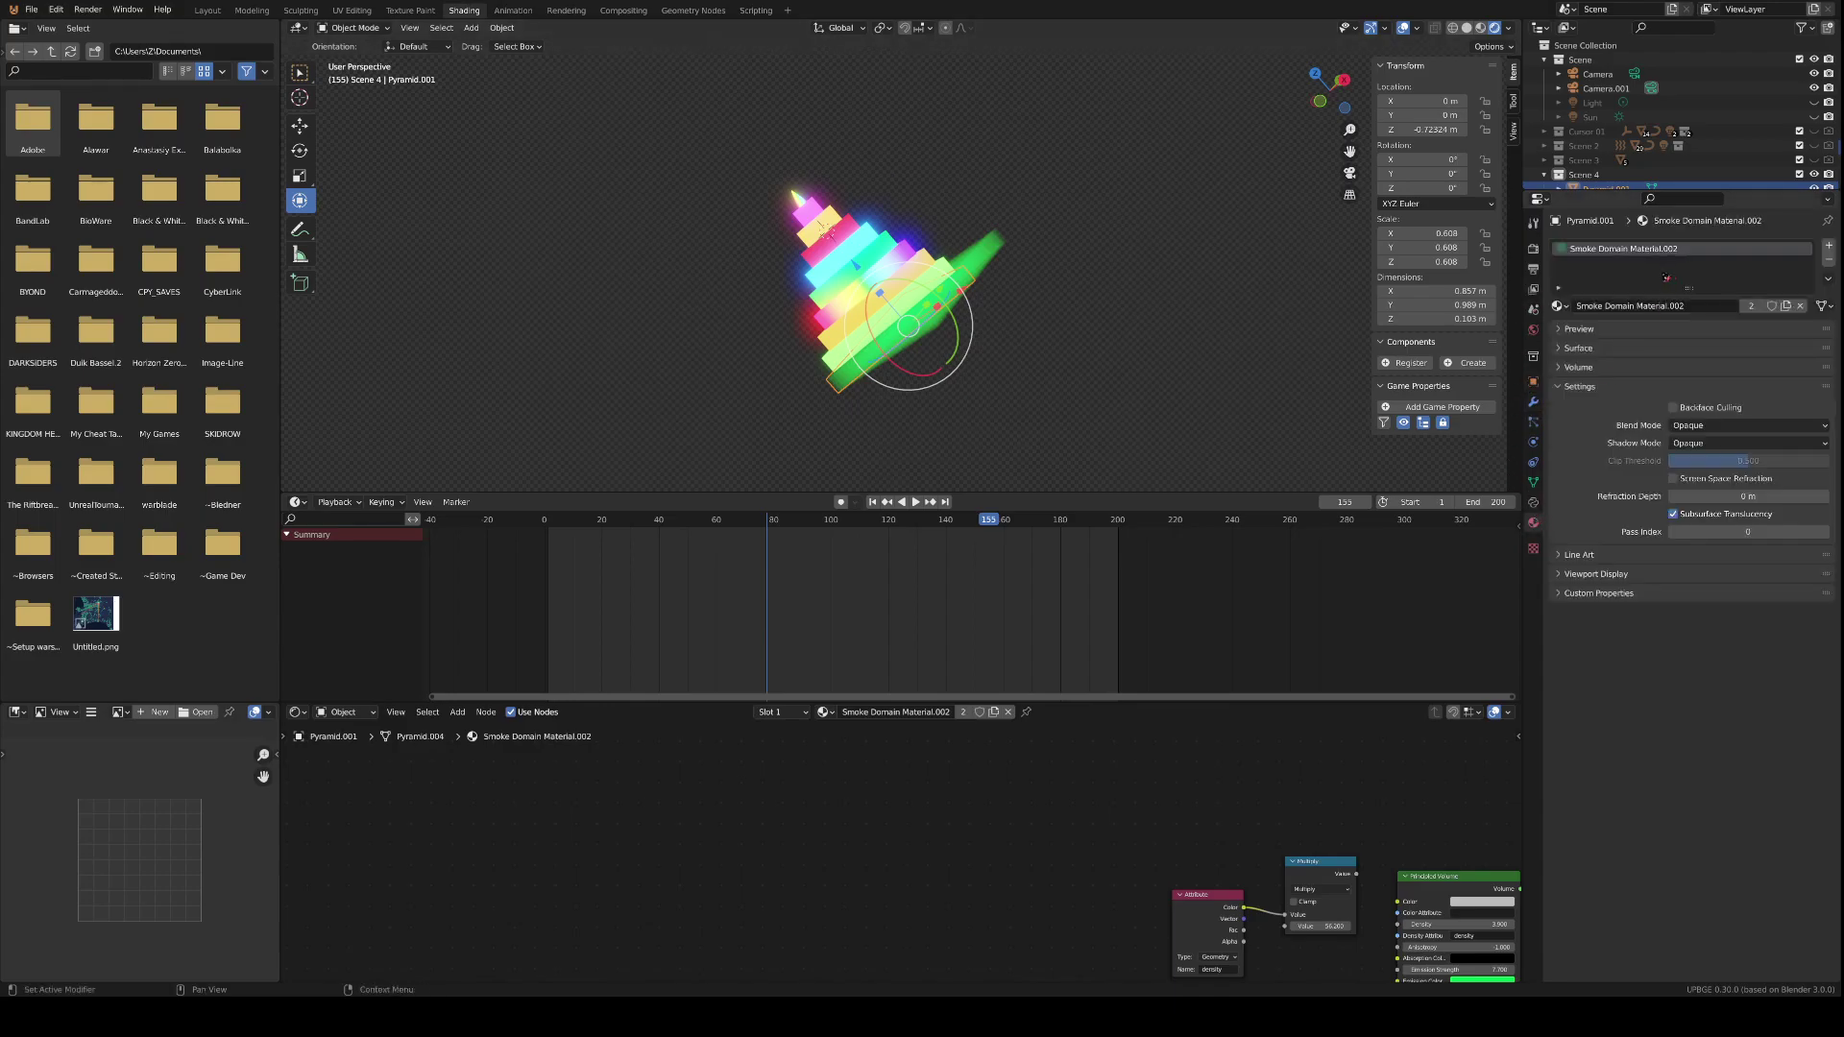
click(1562, 350)
- Expand the material's Volume panel and toggle its Settings section
click(1572, 419)
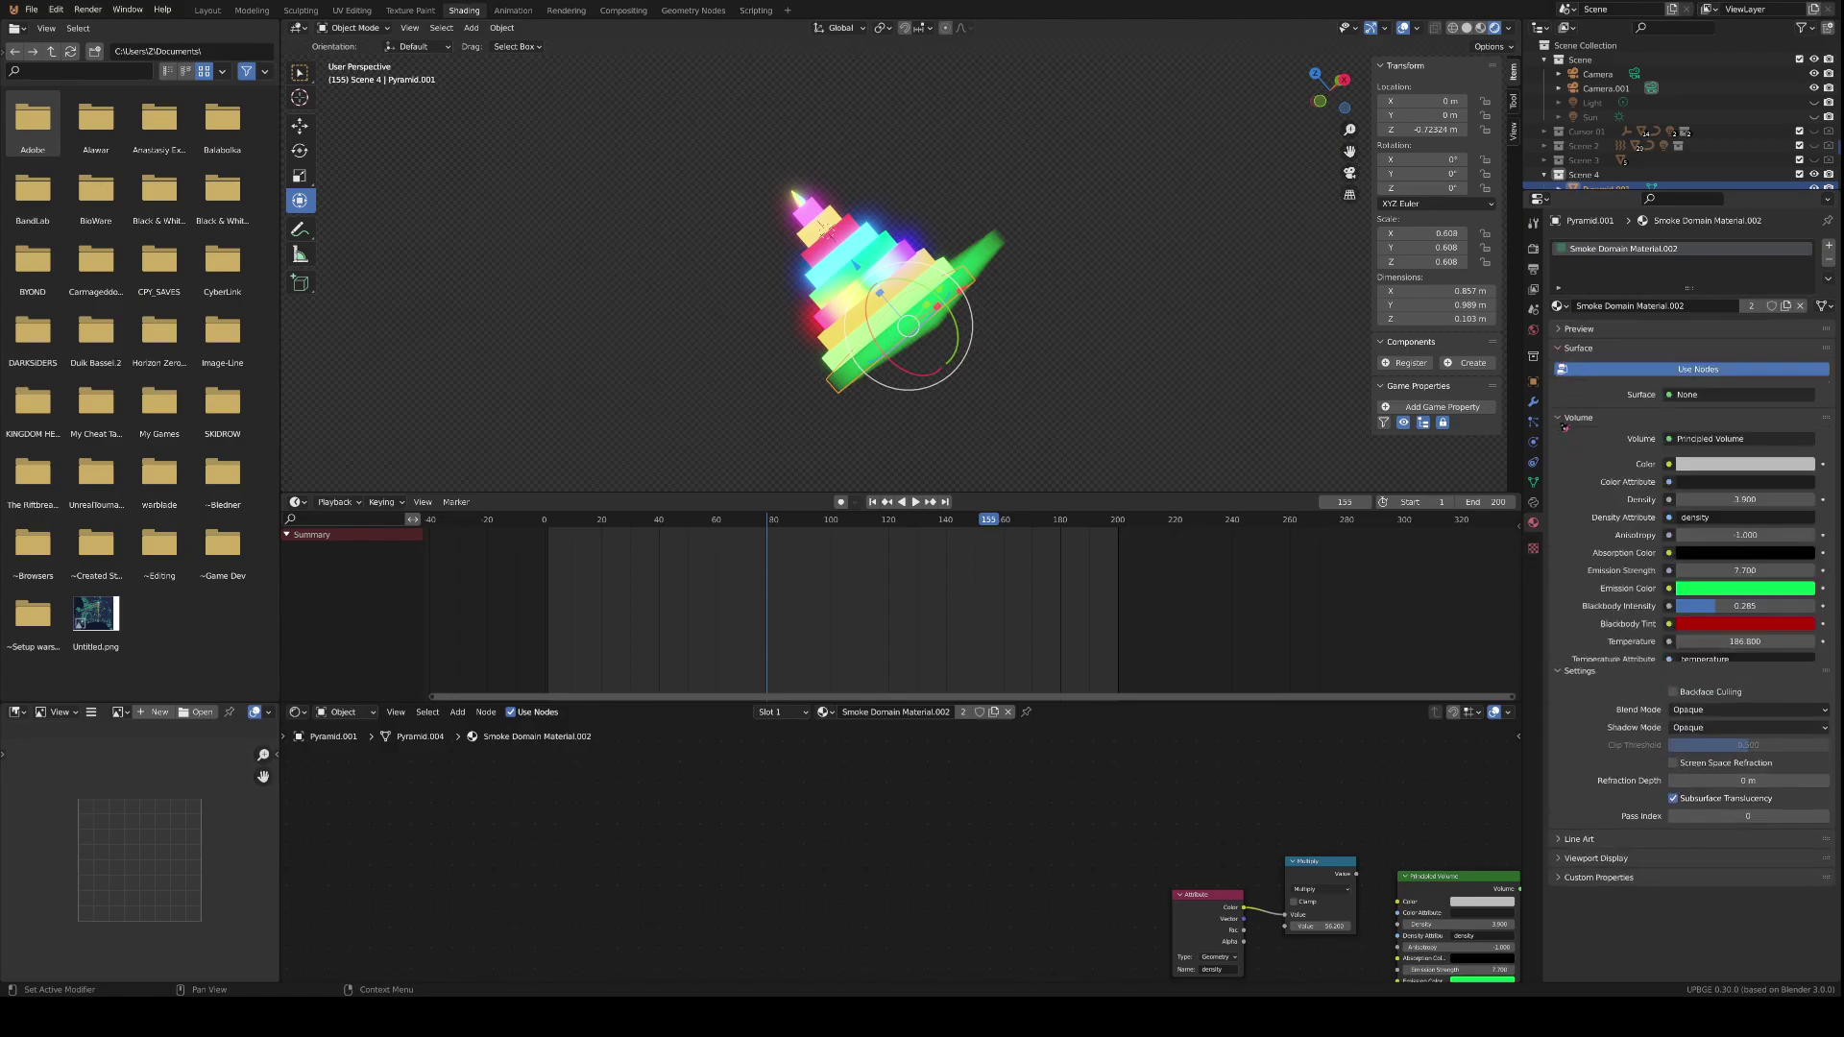
click(1563, 684)
click(1563, 684)
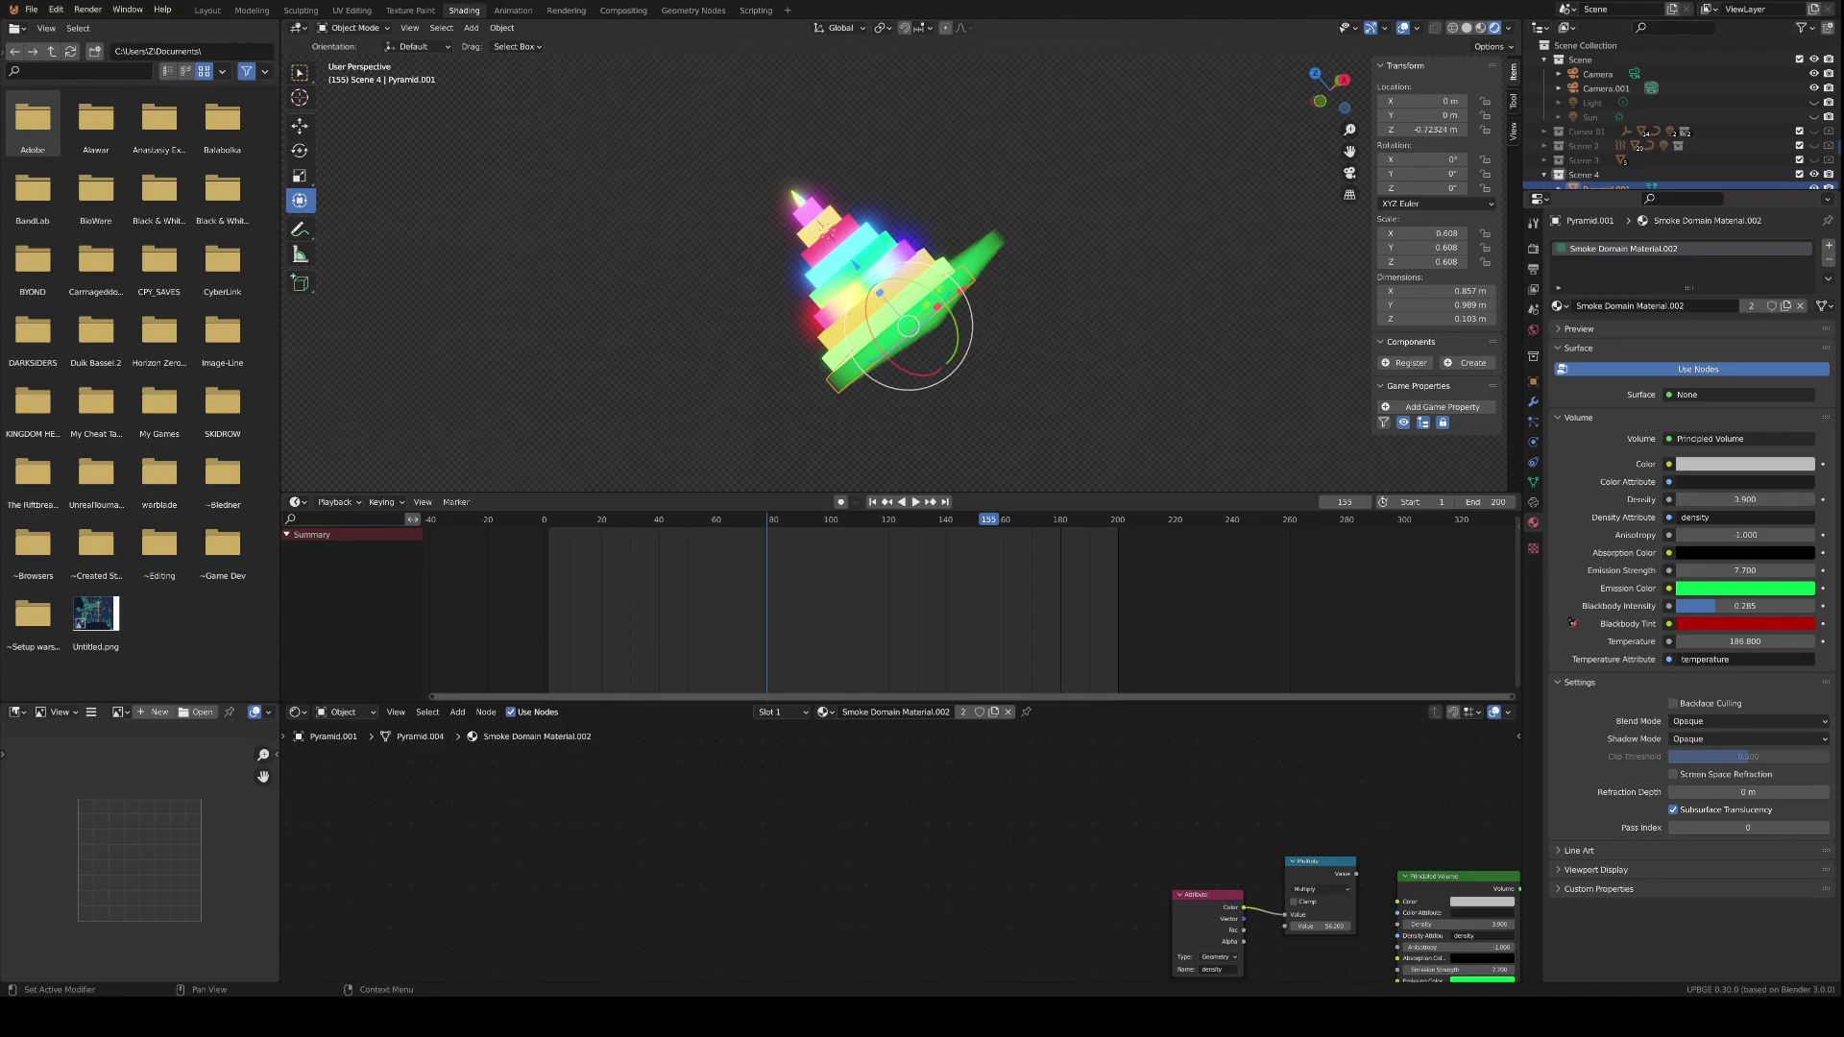
- Stretch the green volume Pyramid.001 along Z to a scale of -6.724
key(s)
right_click(940, 364)
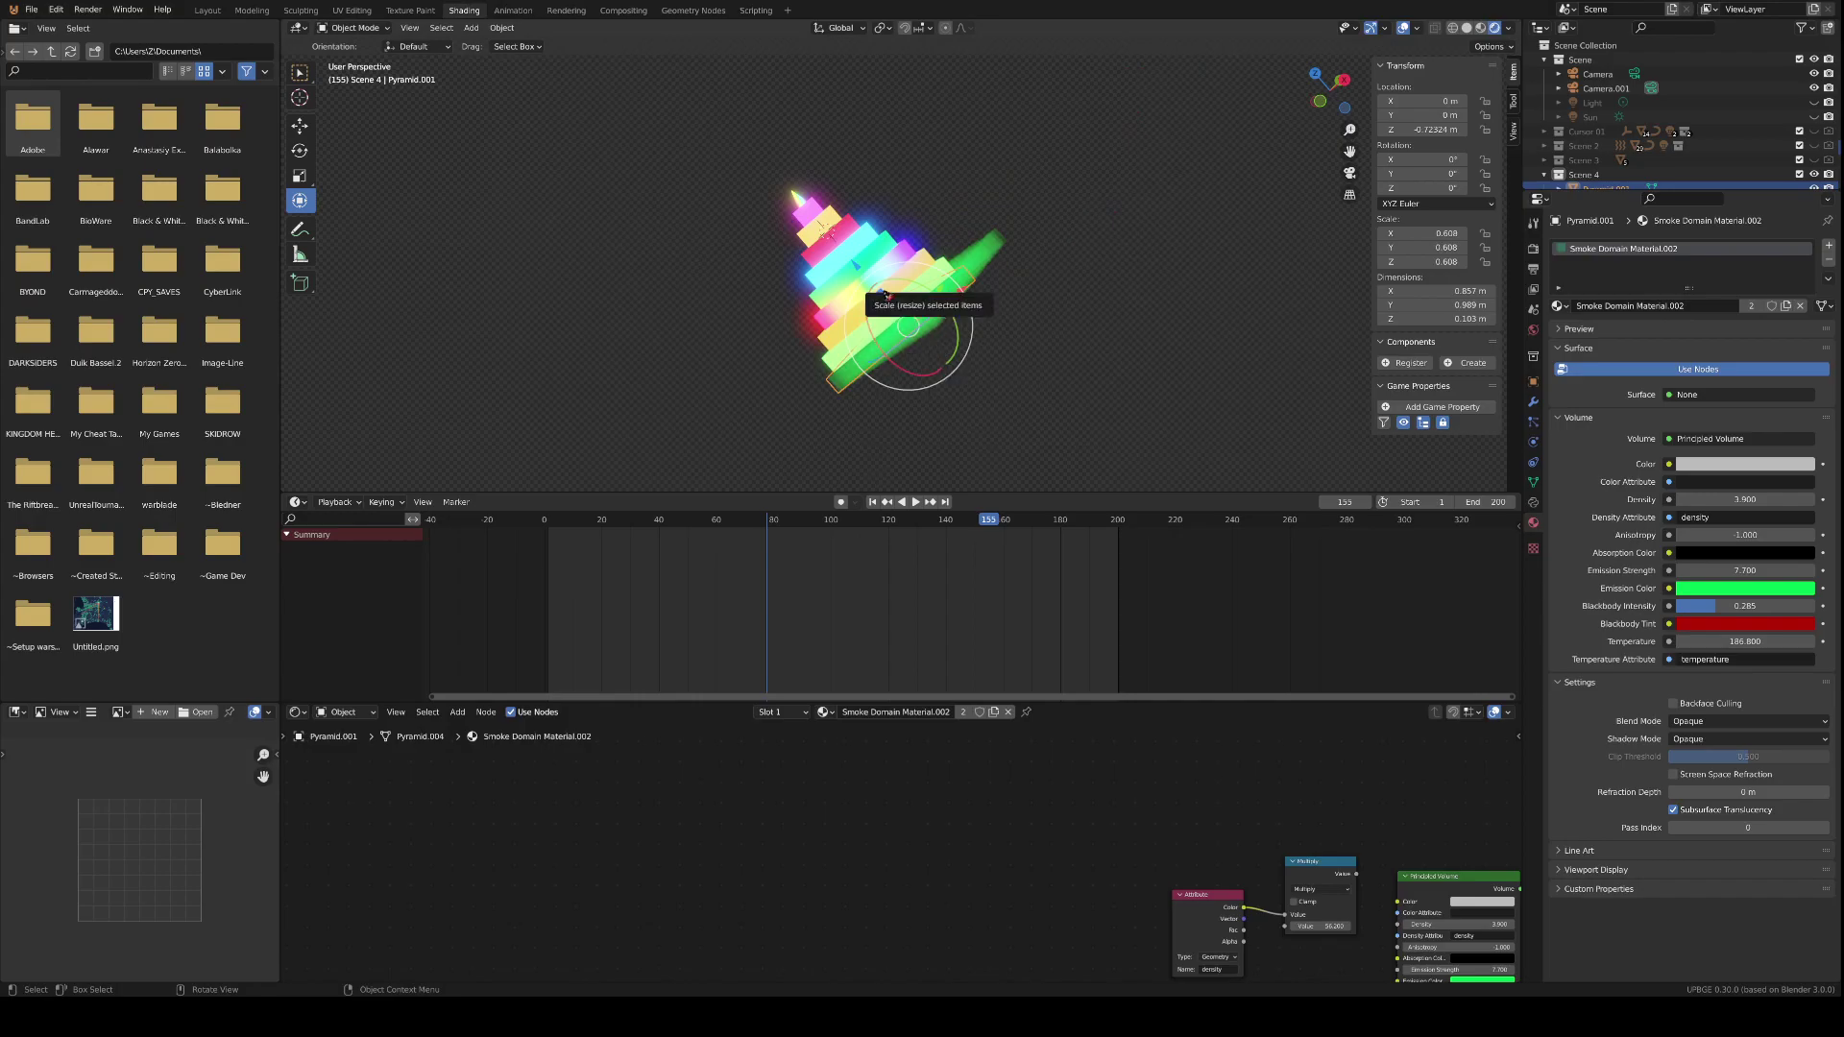
key(s)
key(z)
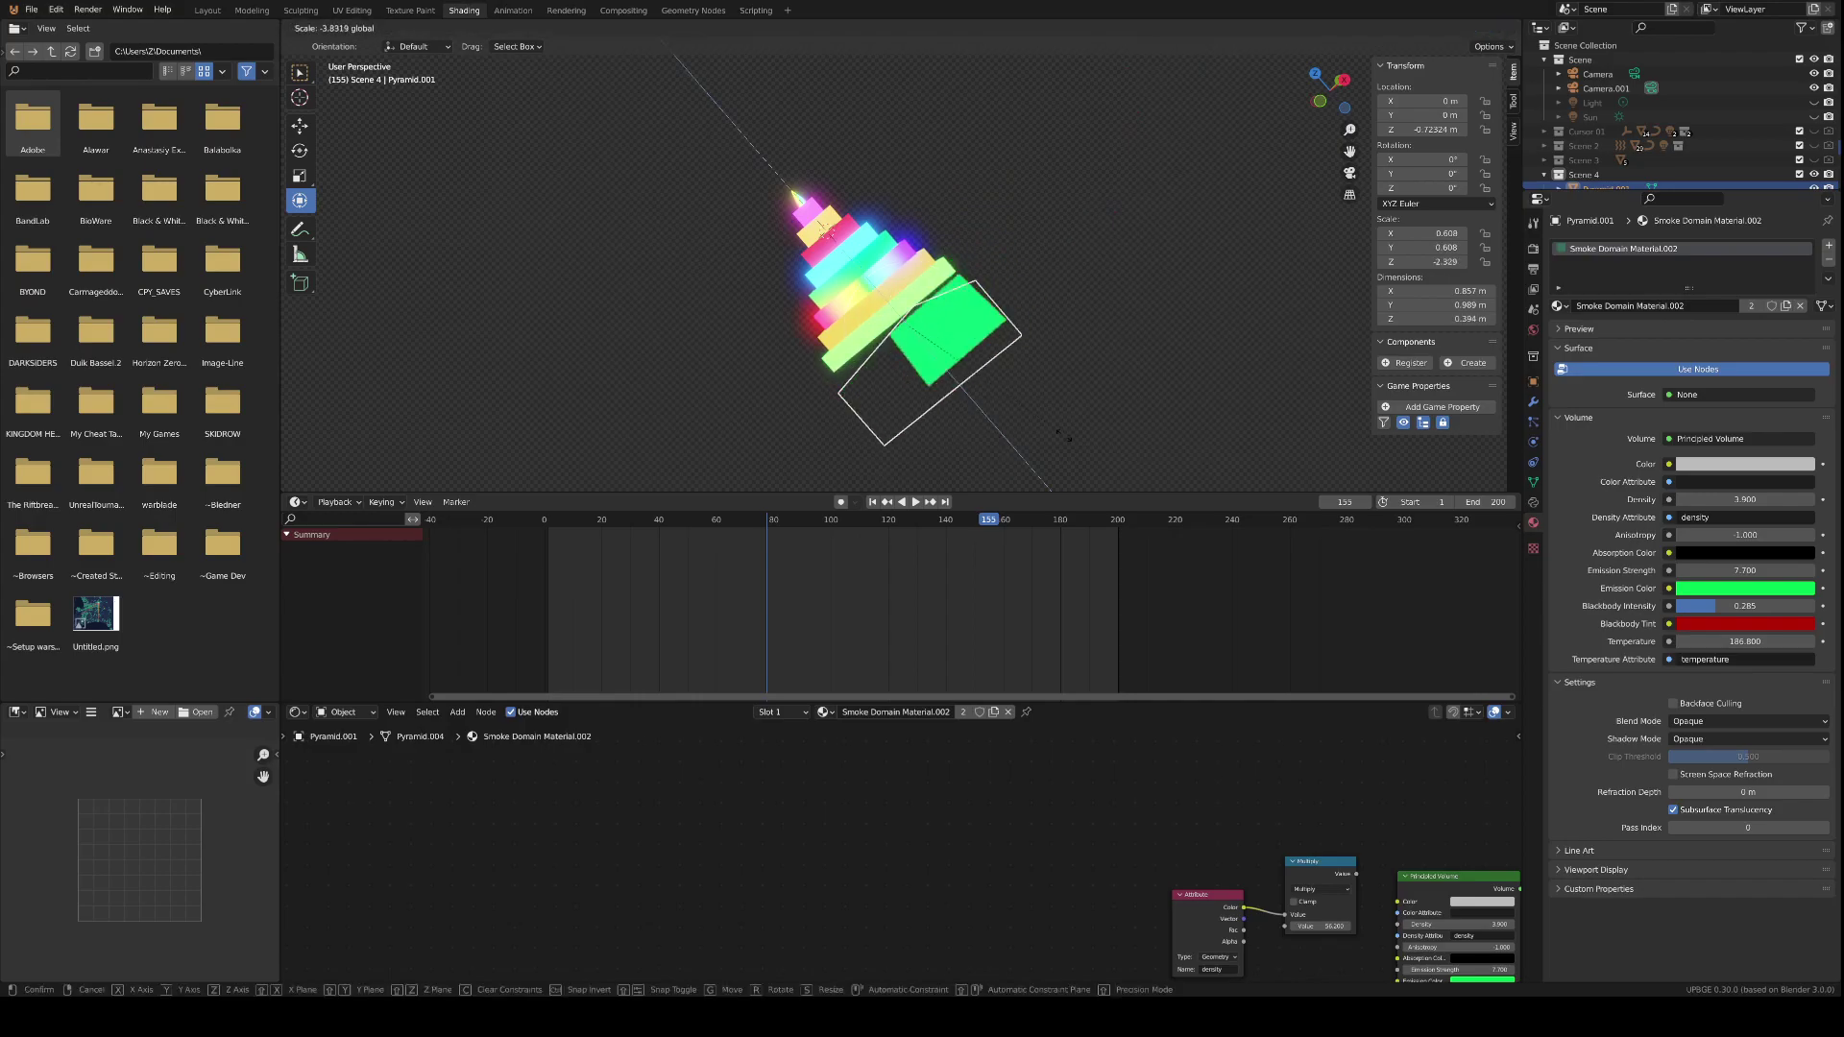
click(908, 326)
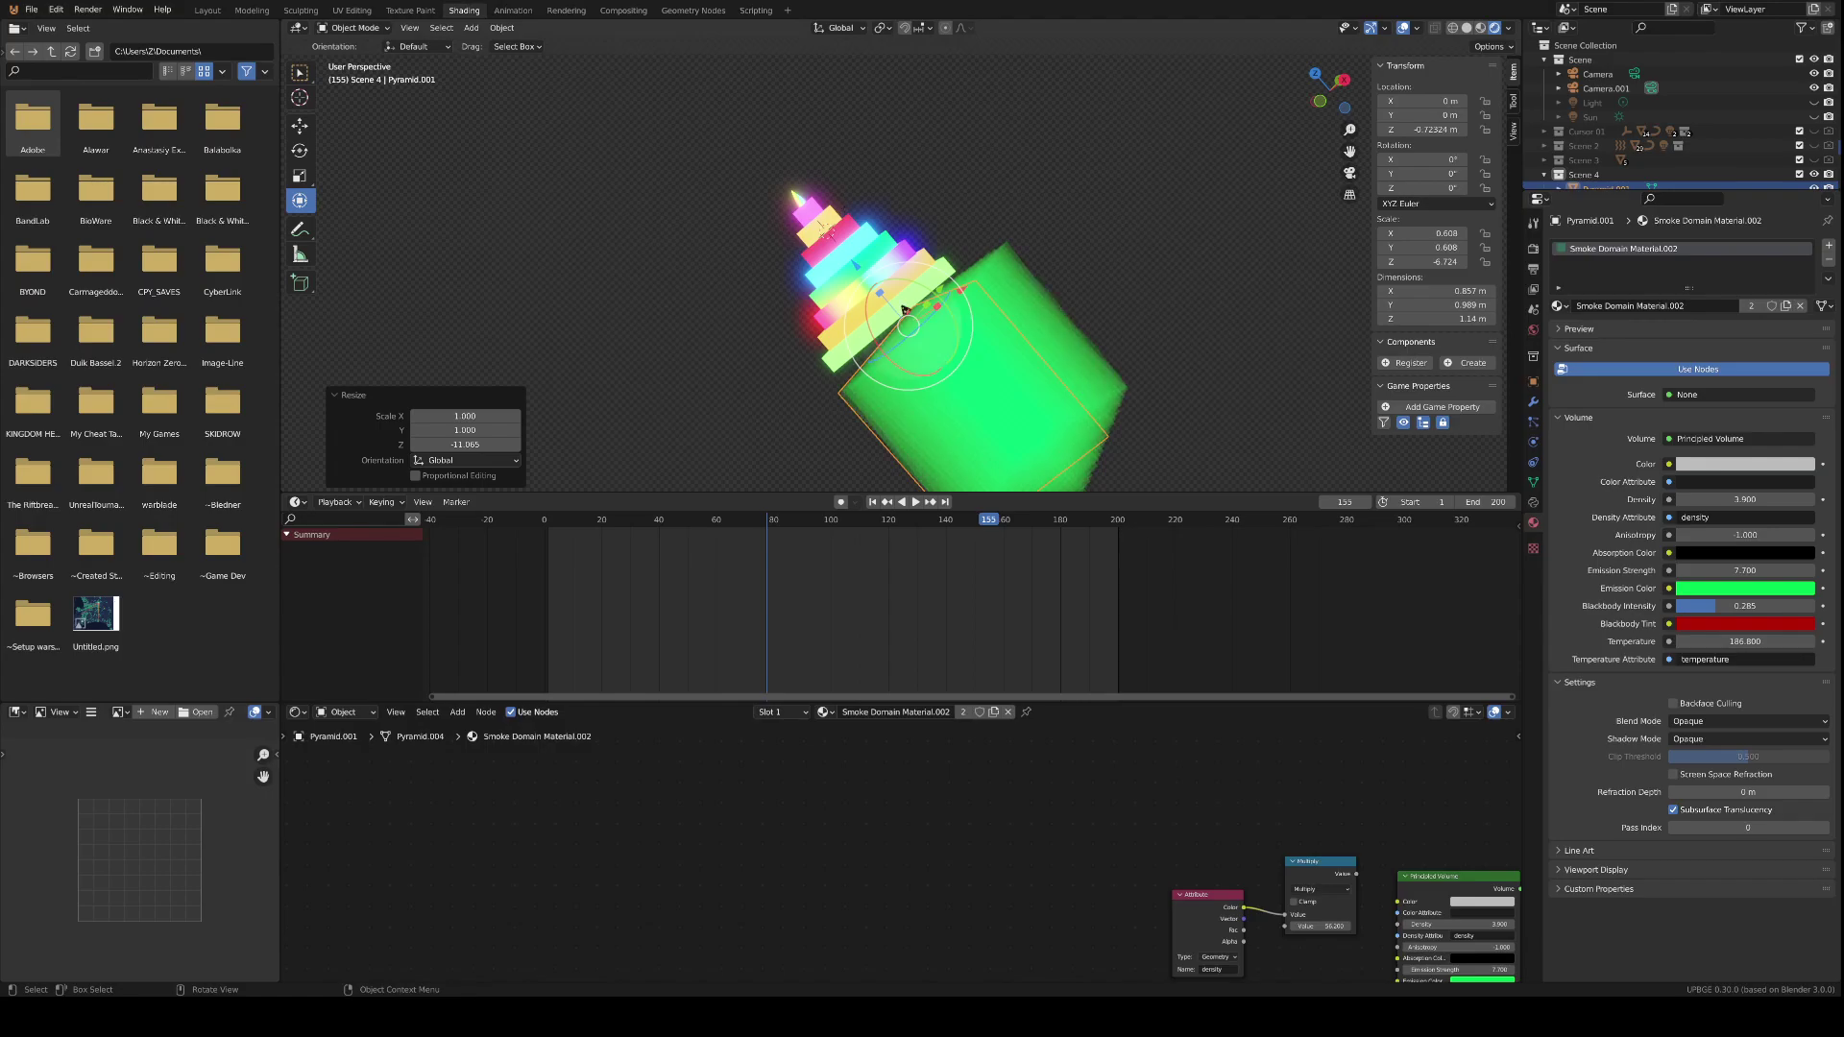
- Raise the green volume along Z to -0.59696 m
key(g)
key(z)
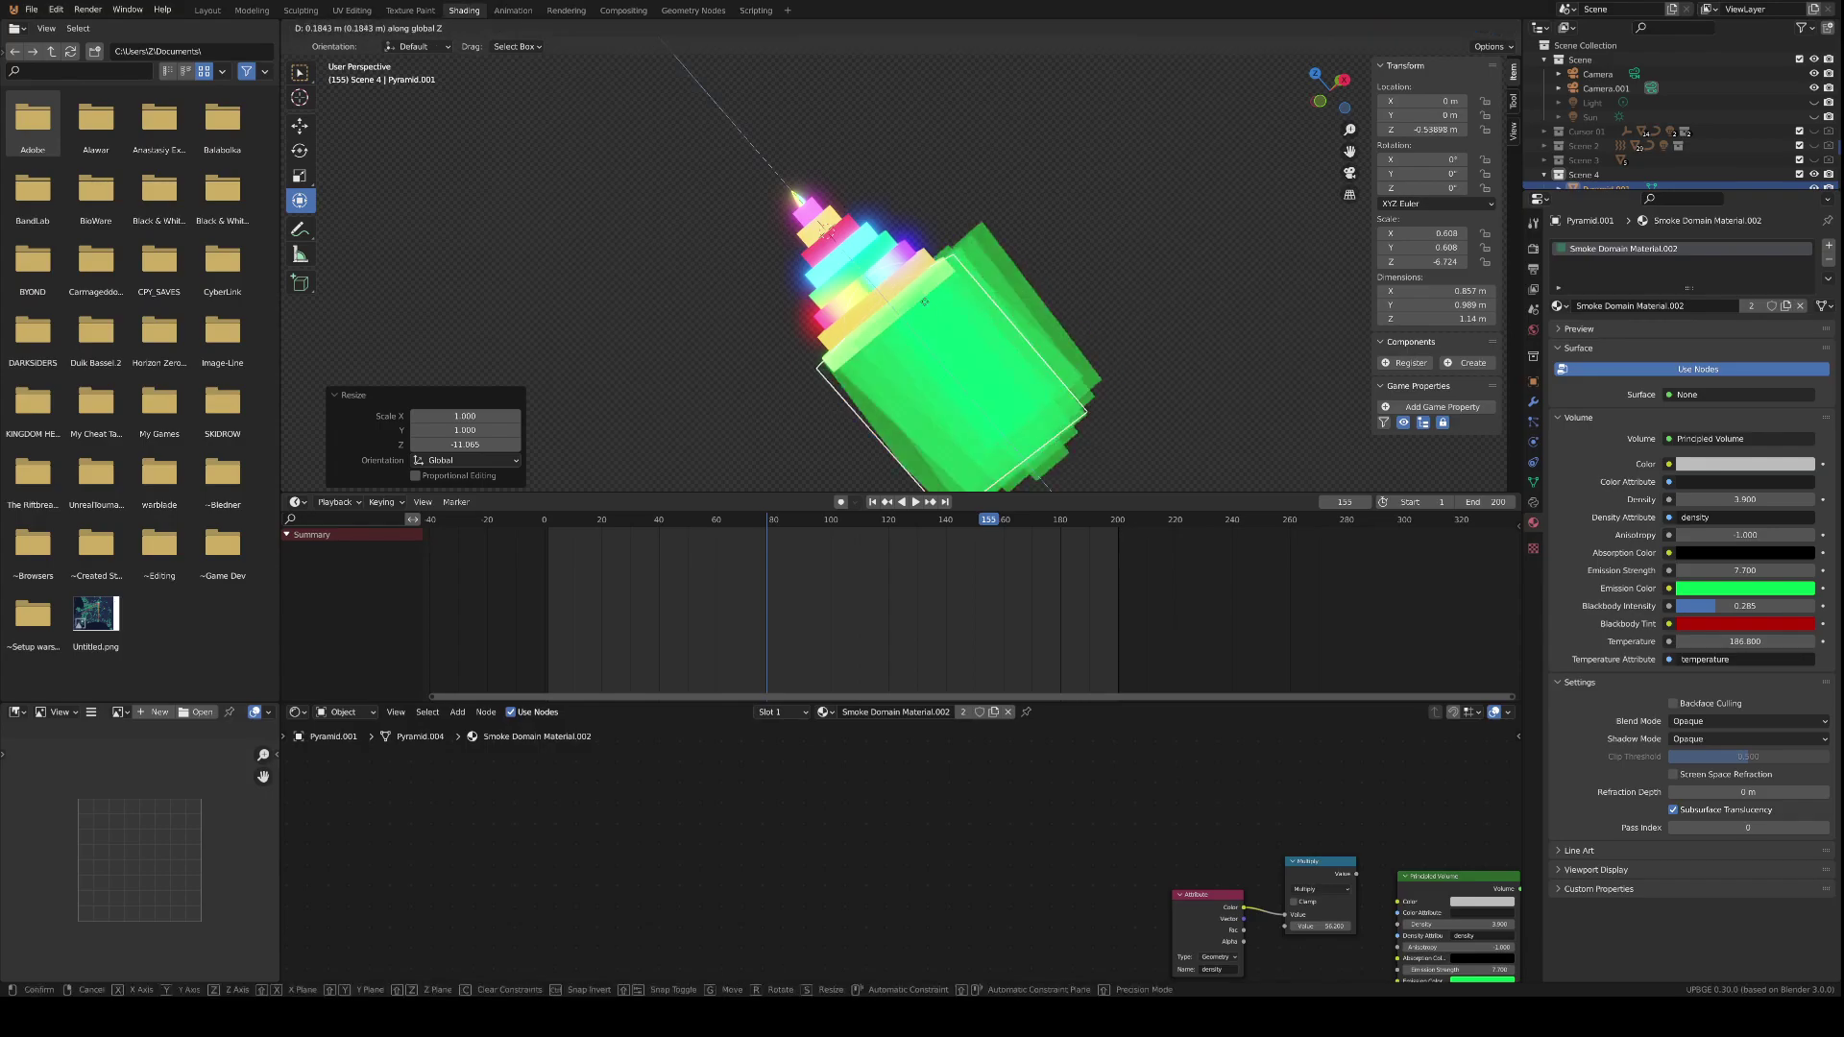
right_click(941, 371)
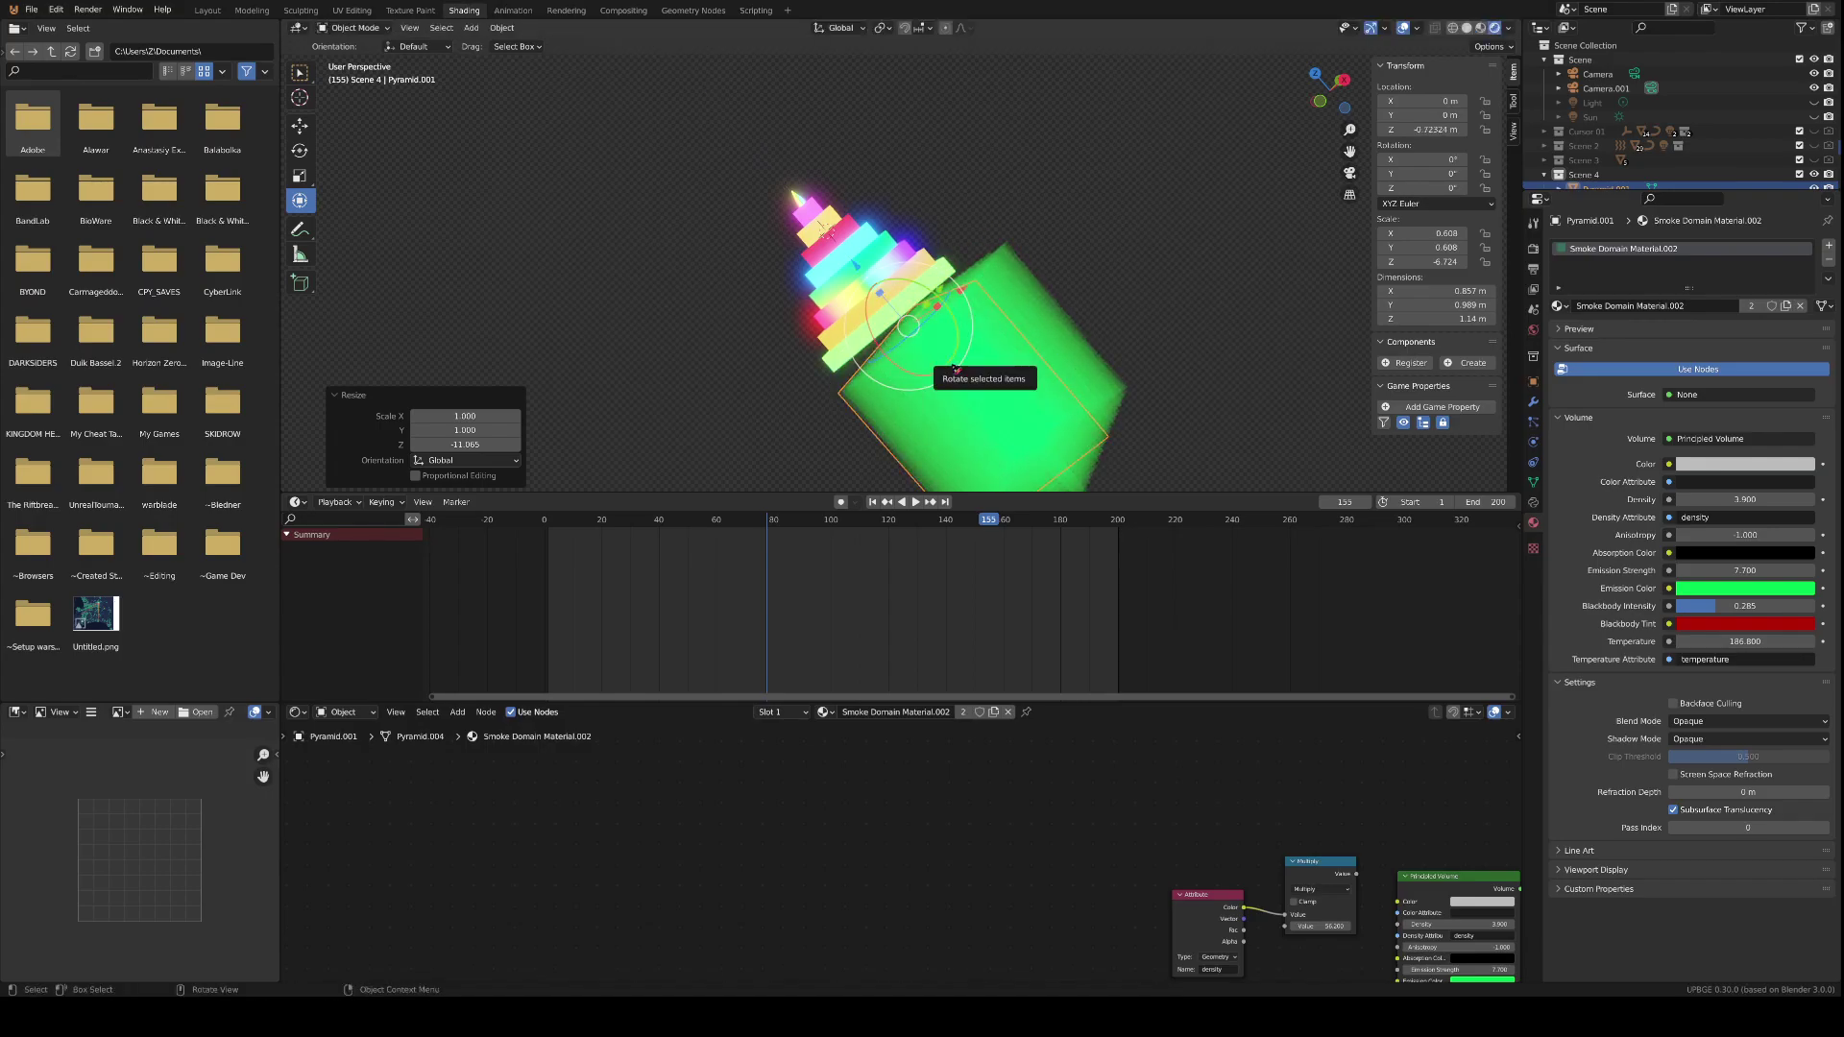
key(g)
key(z)
click(940, 355)
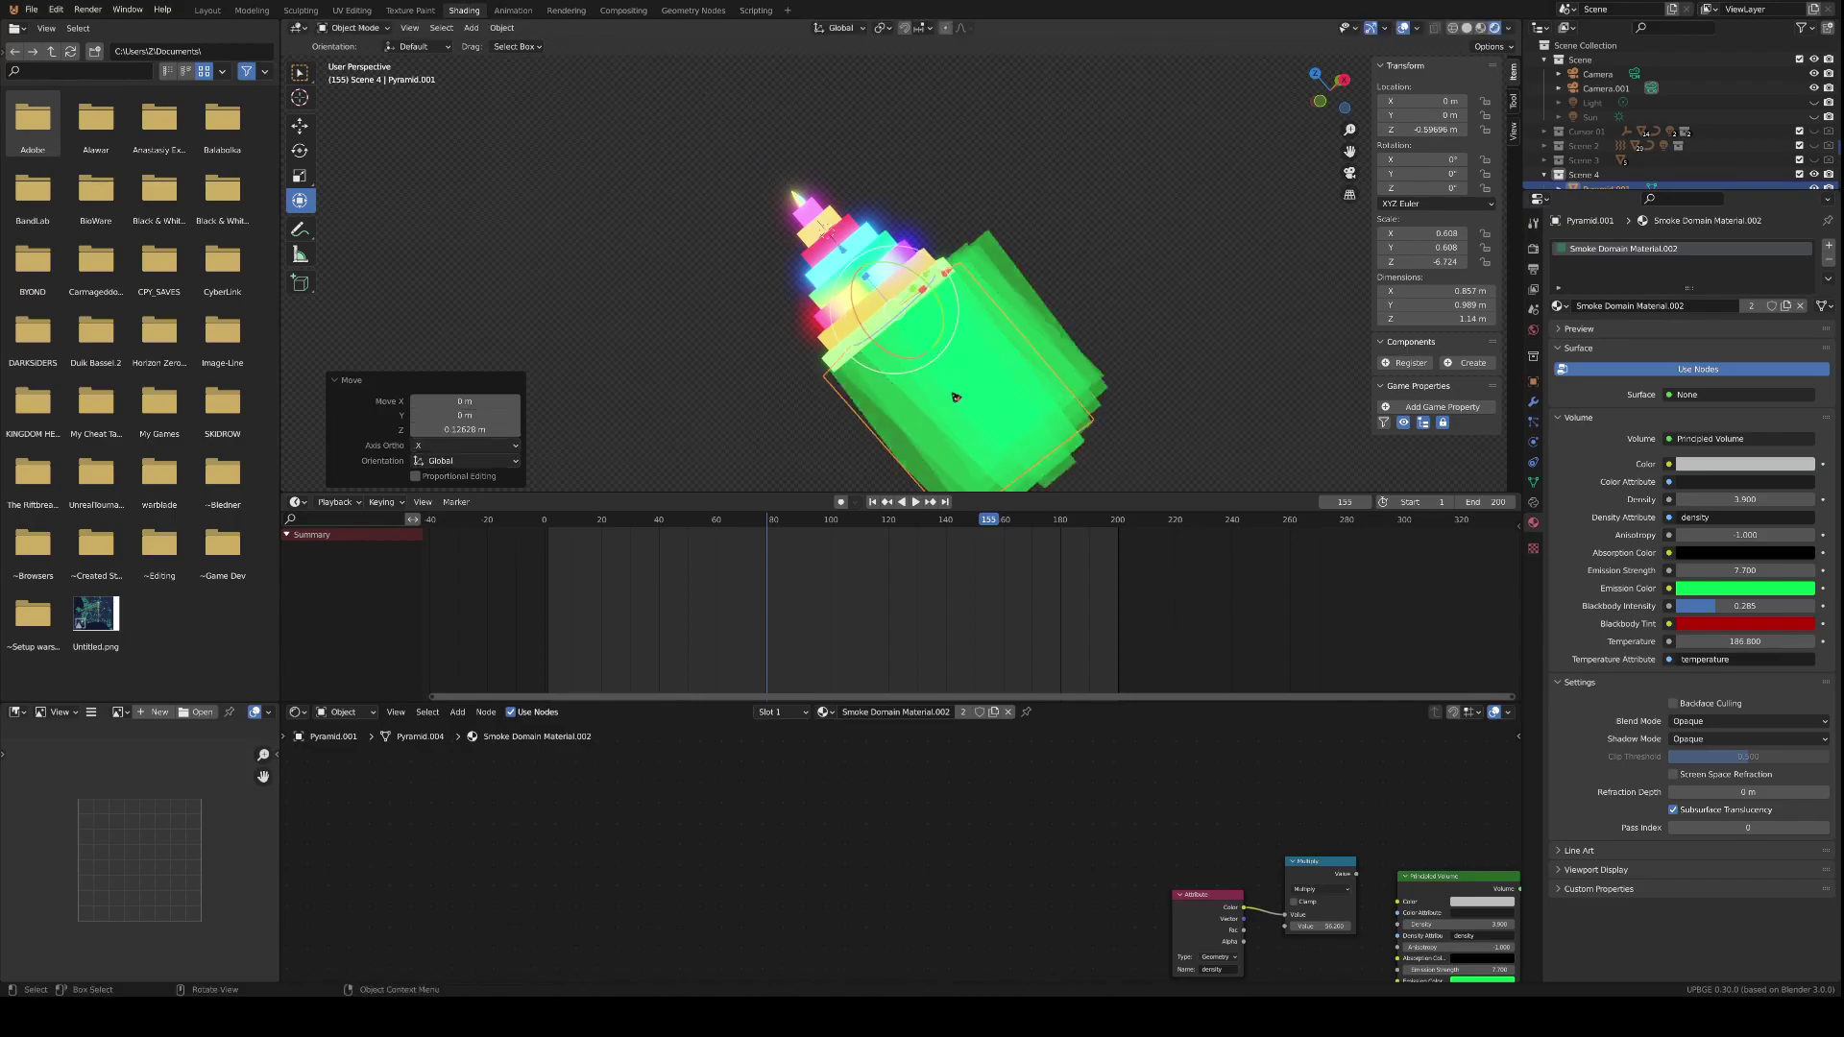
- Open and dismiss the Render menu, then undo and redo the stretch and raise
click(87, 9)
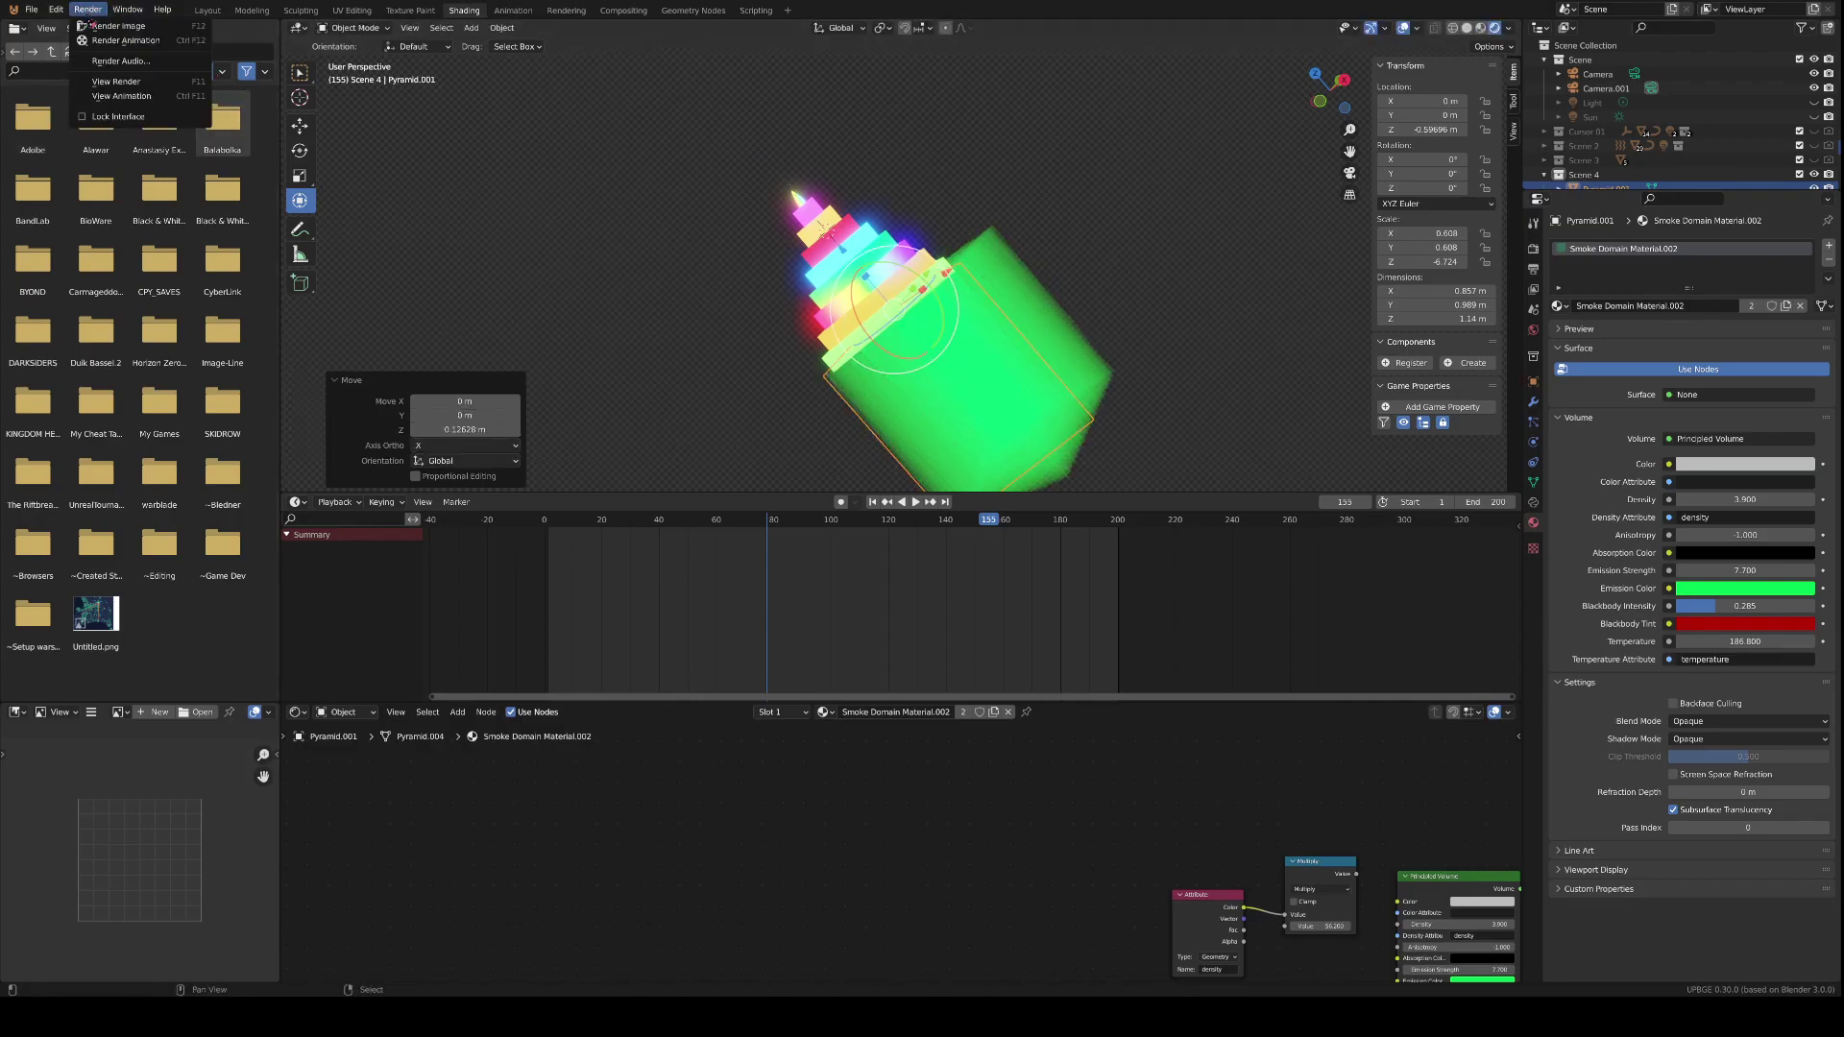
key(Escape)
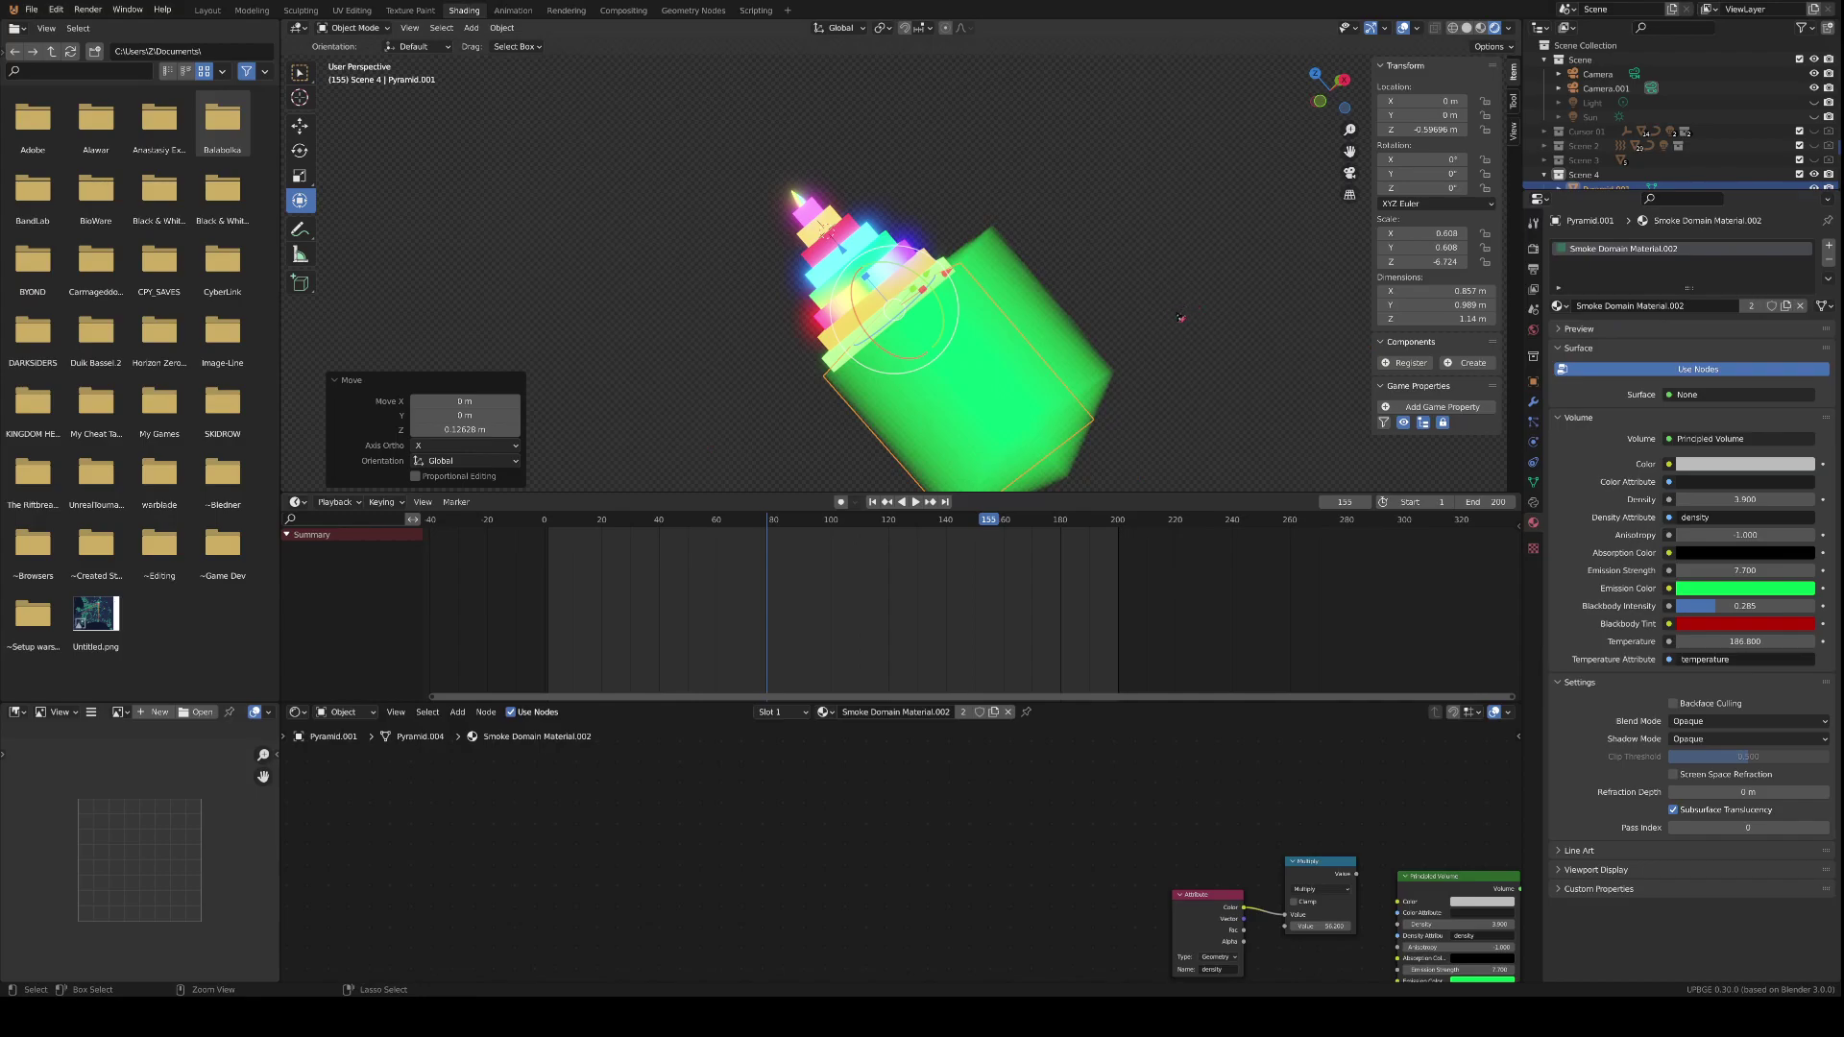
key(ctrl+z)
key(ctrl+z)
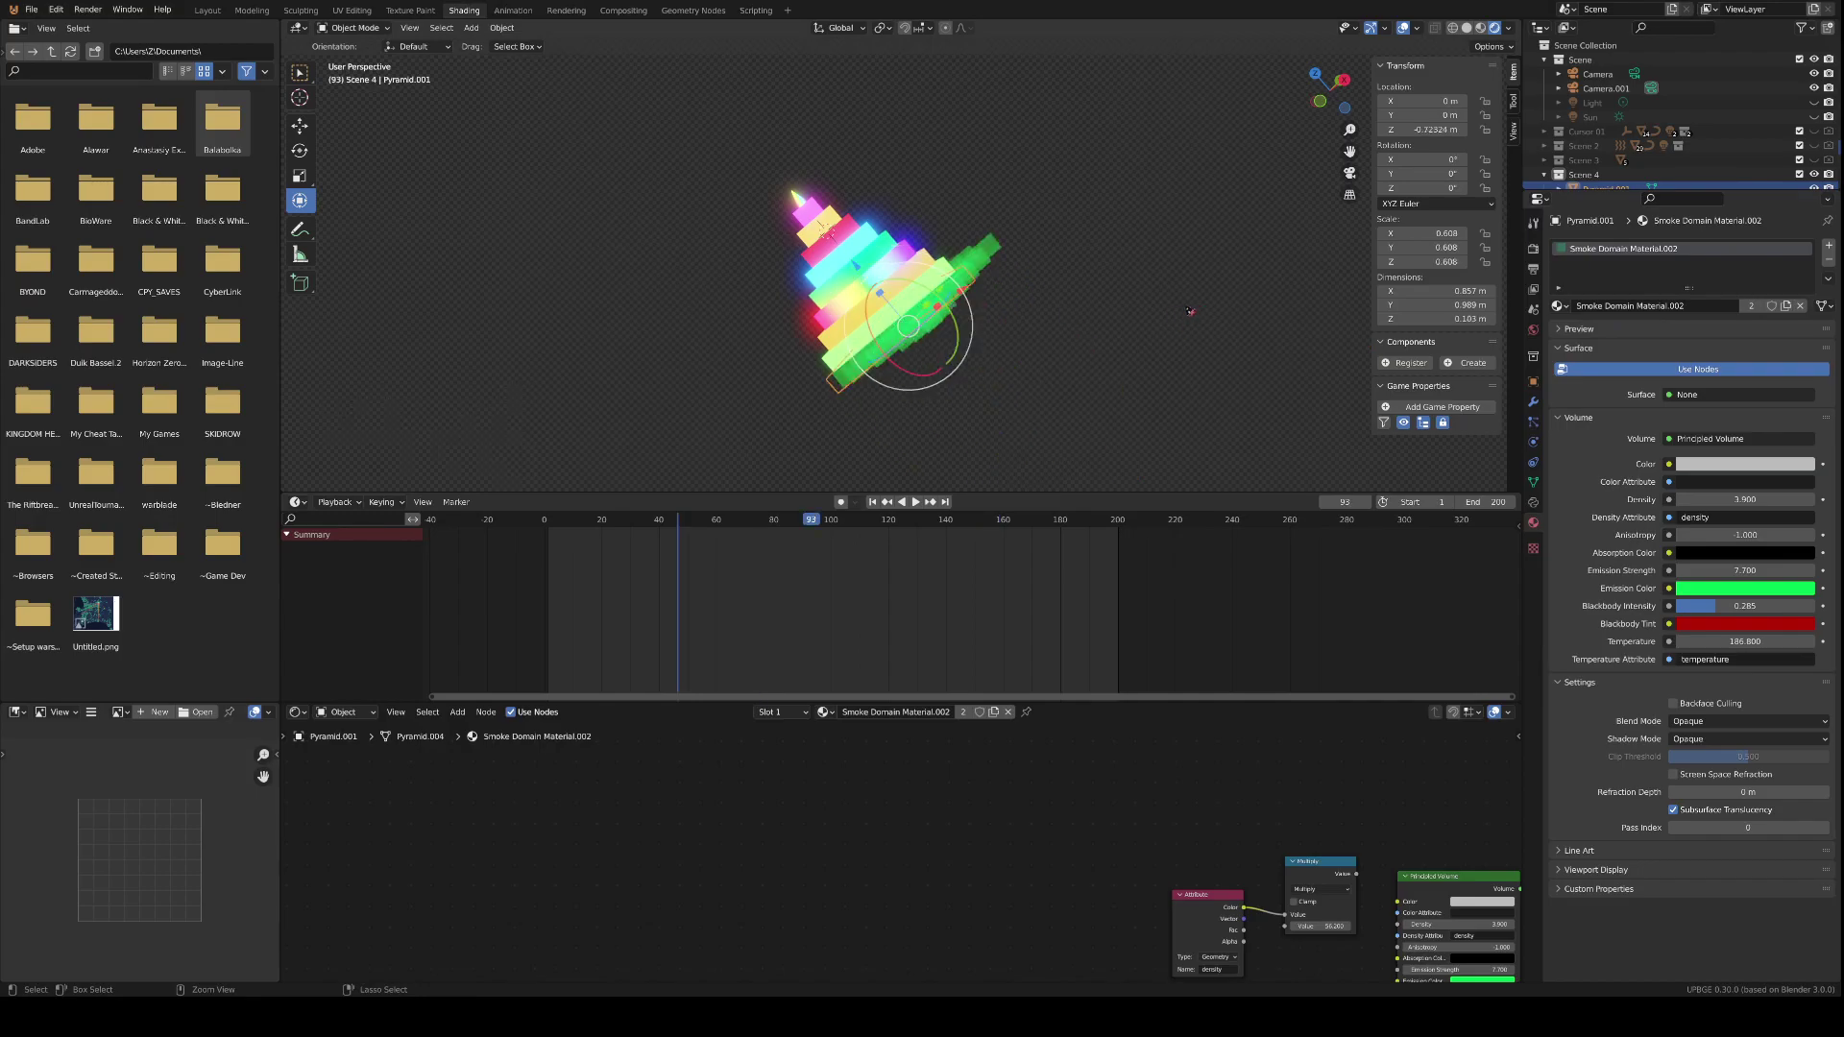
key(space)
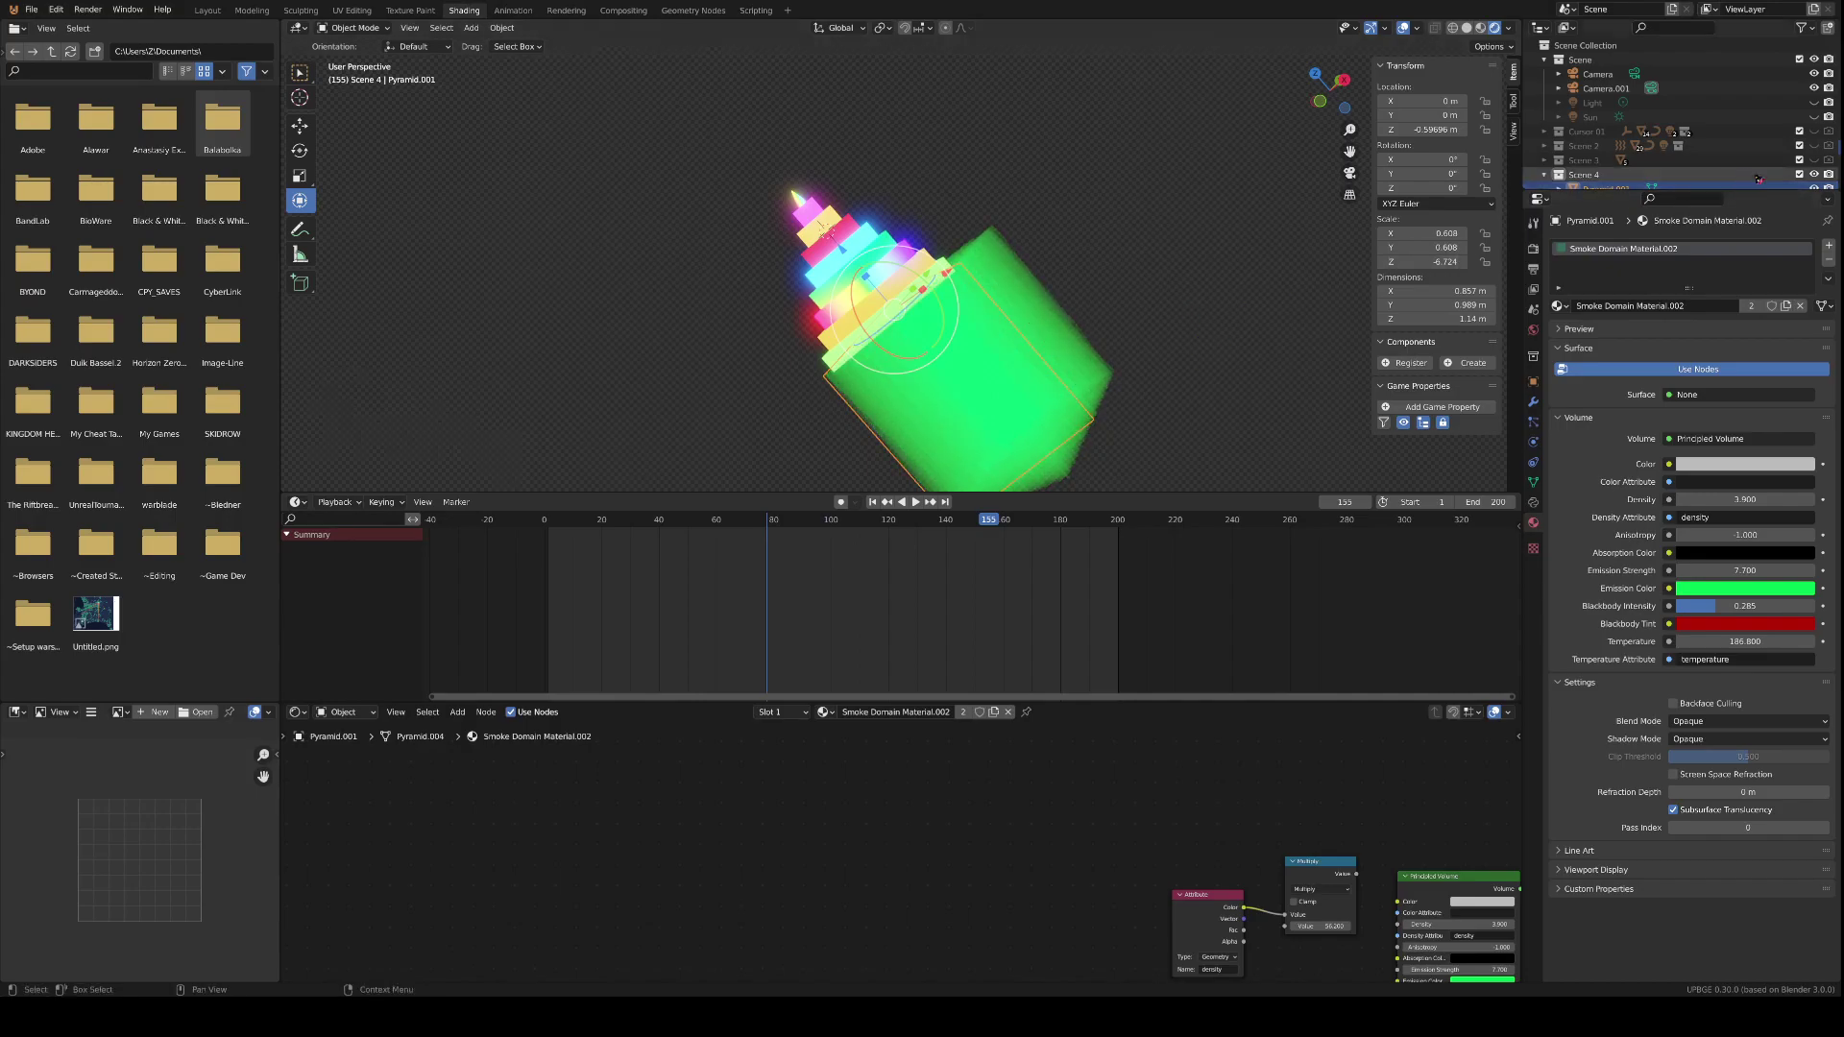
scroll(1776, 125, down, 3)
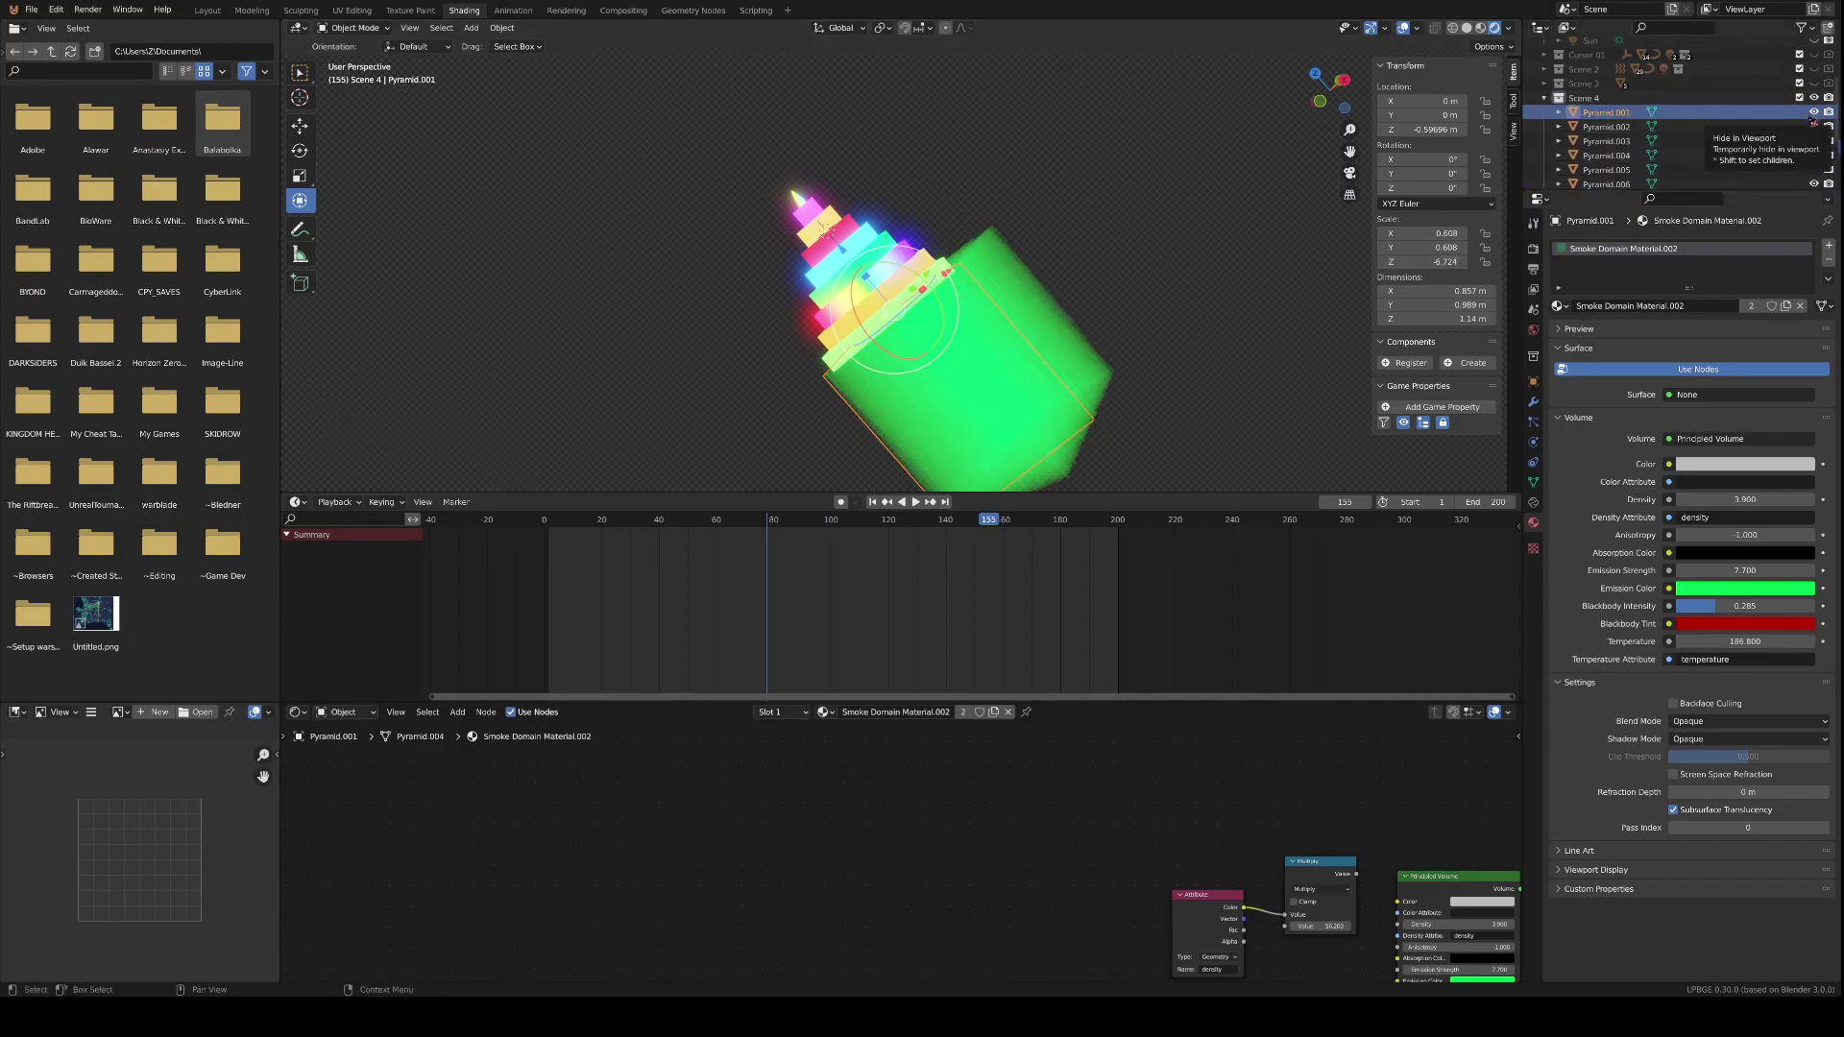
- Hide the smoke volume and keyframe all pyramid strips' transforms at frame 0
click(1813, 112)
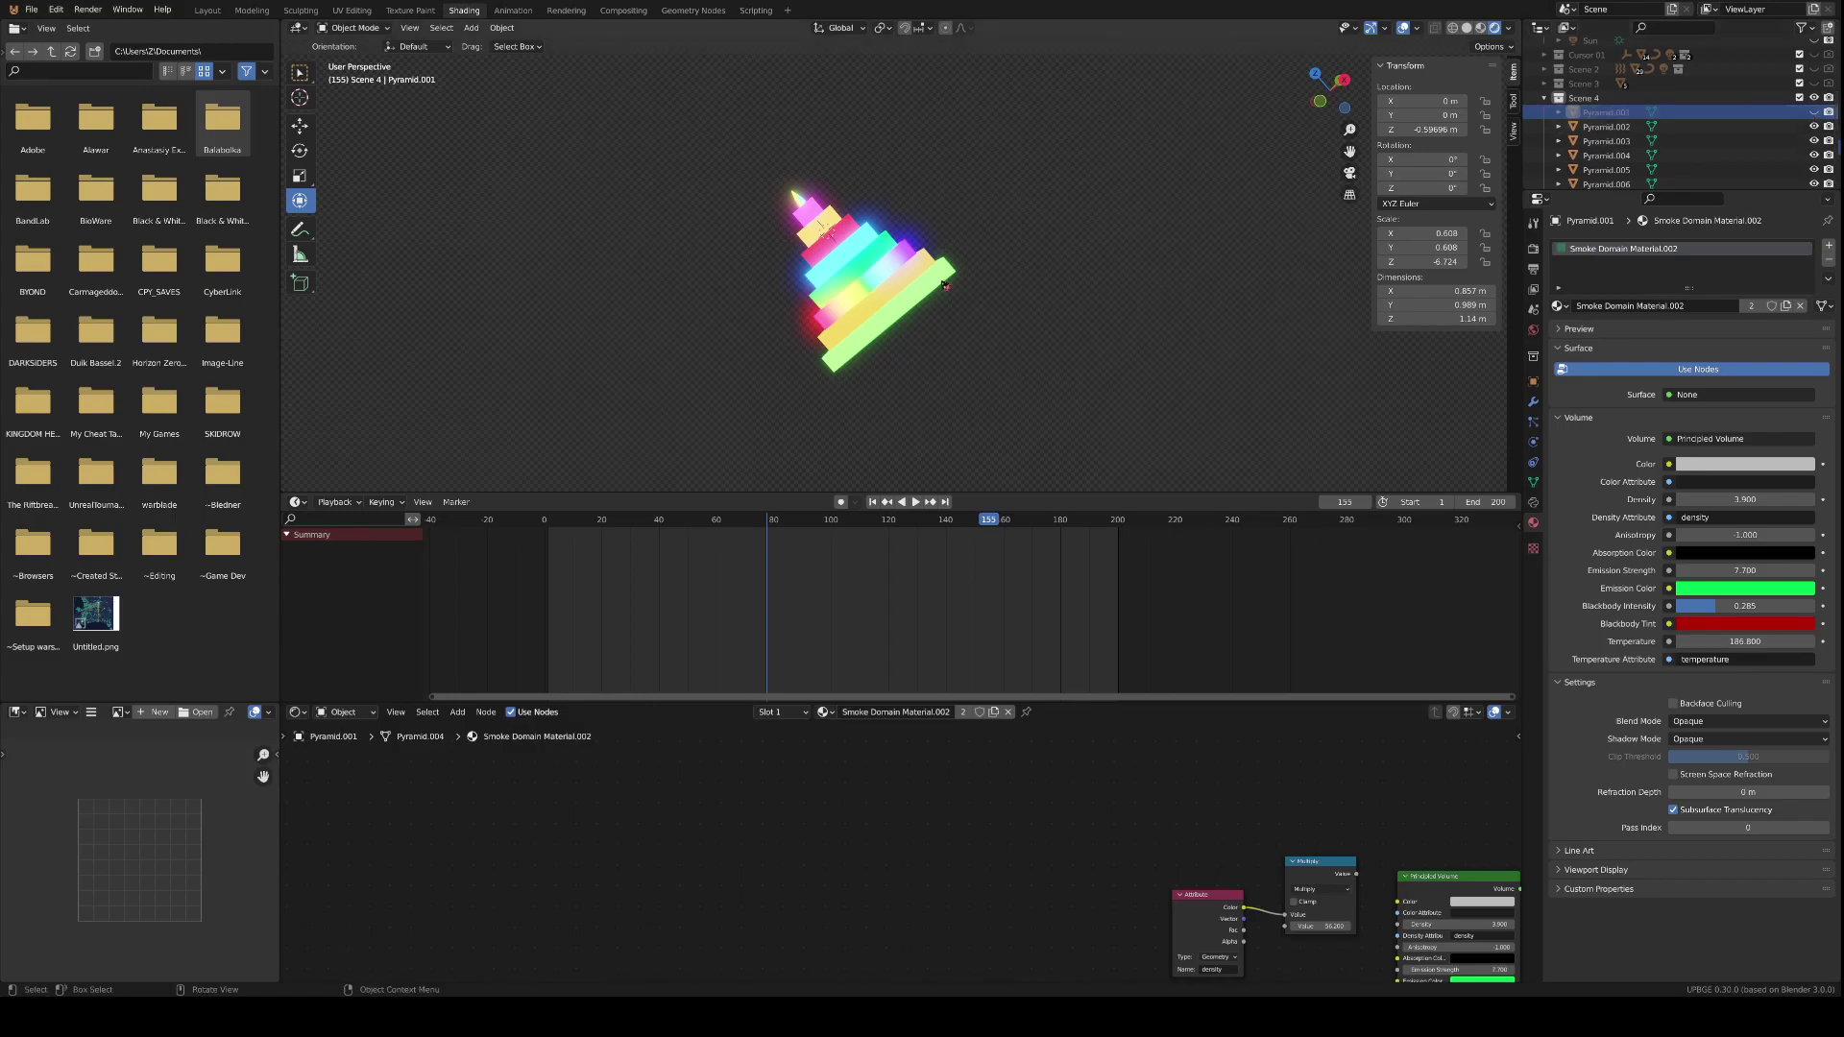
click(1728, 127)
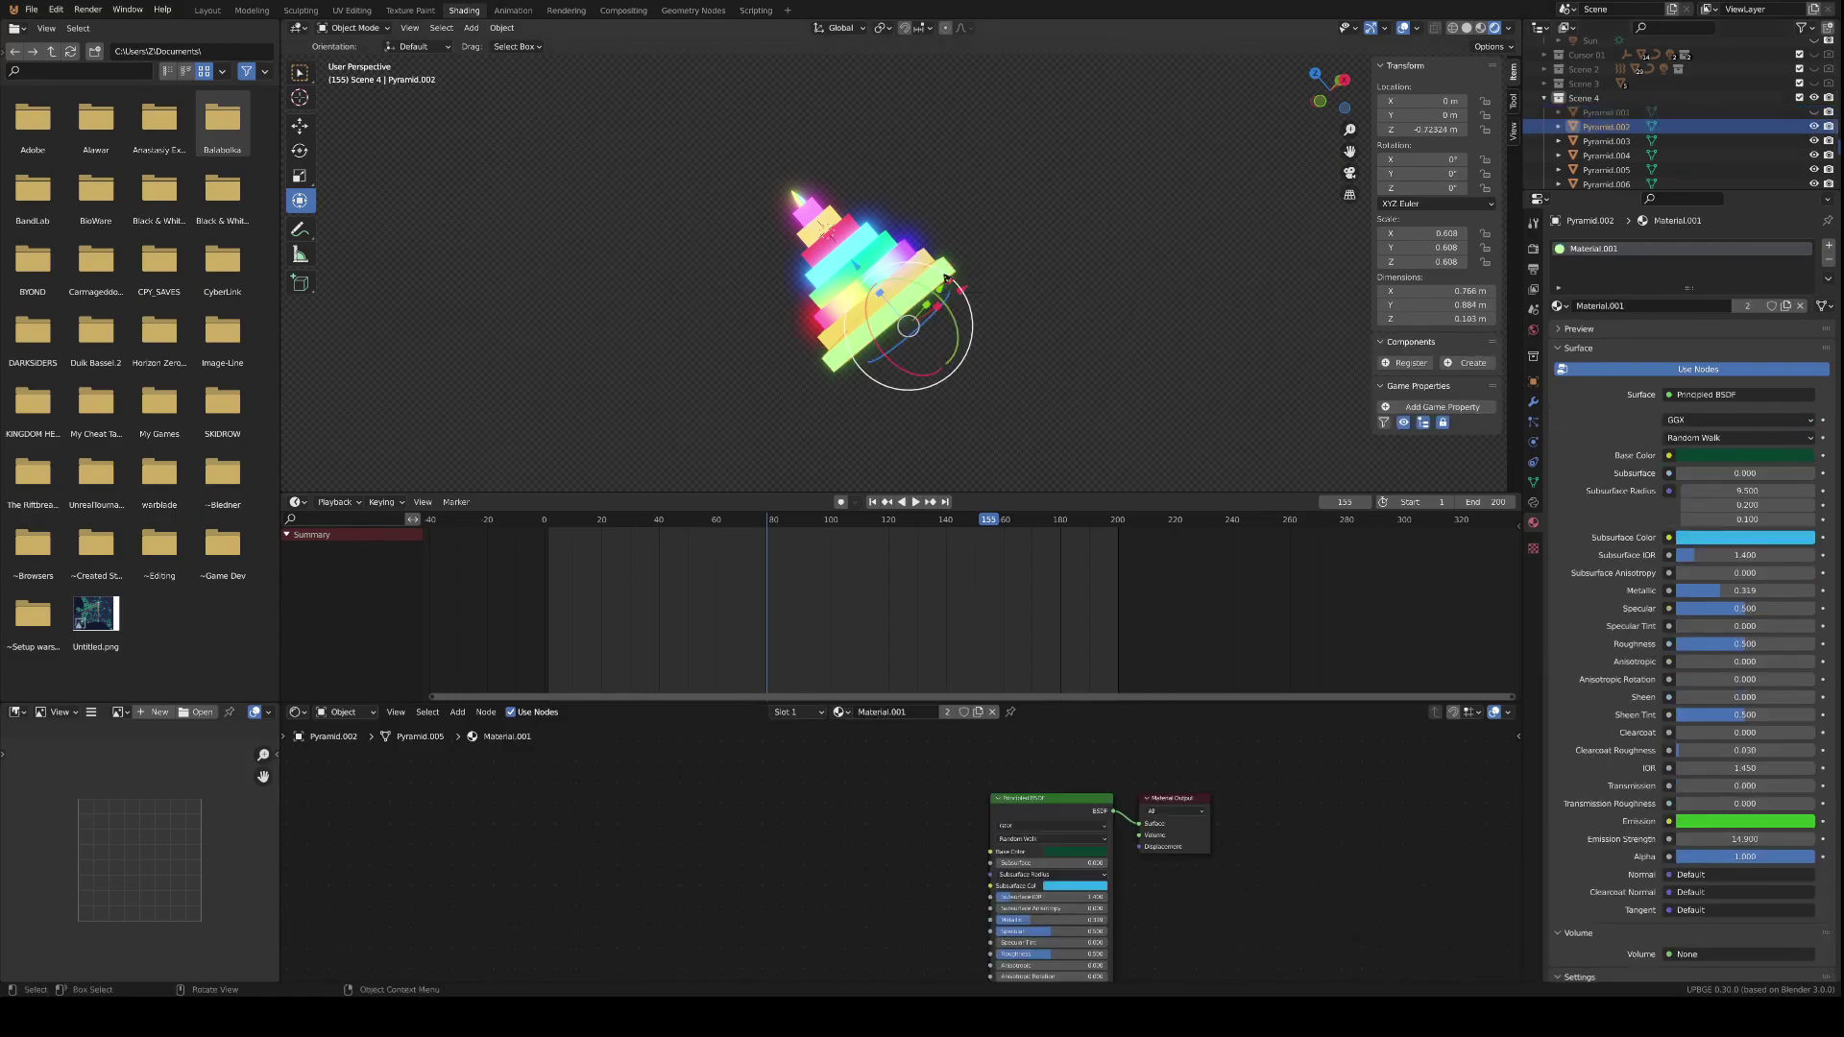
drag(996, 520, 544, 519)
drag(1080, 414, 680, 134)
key(i)
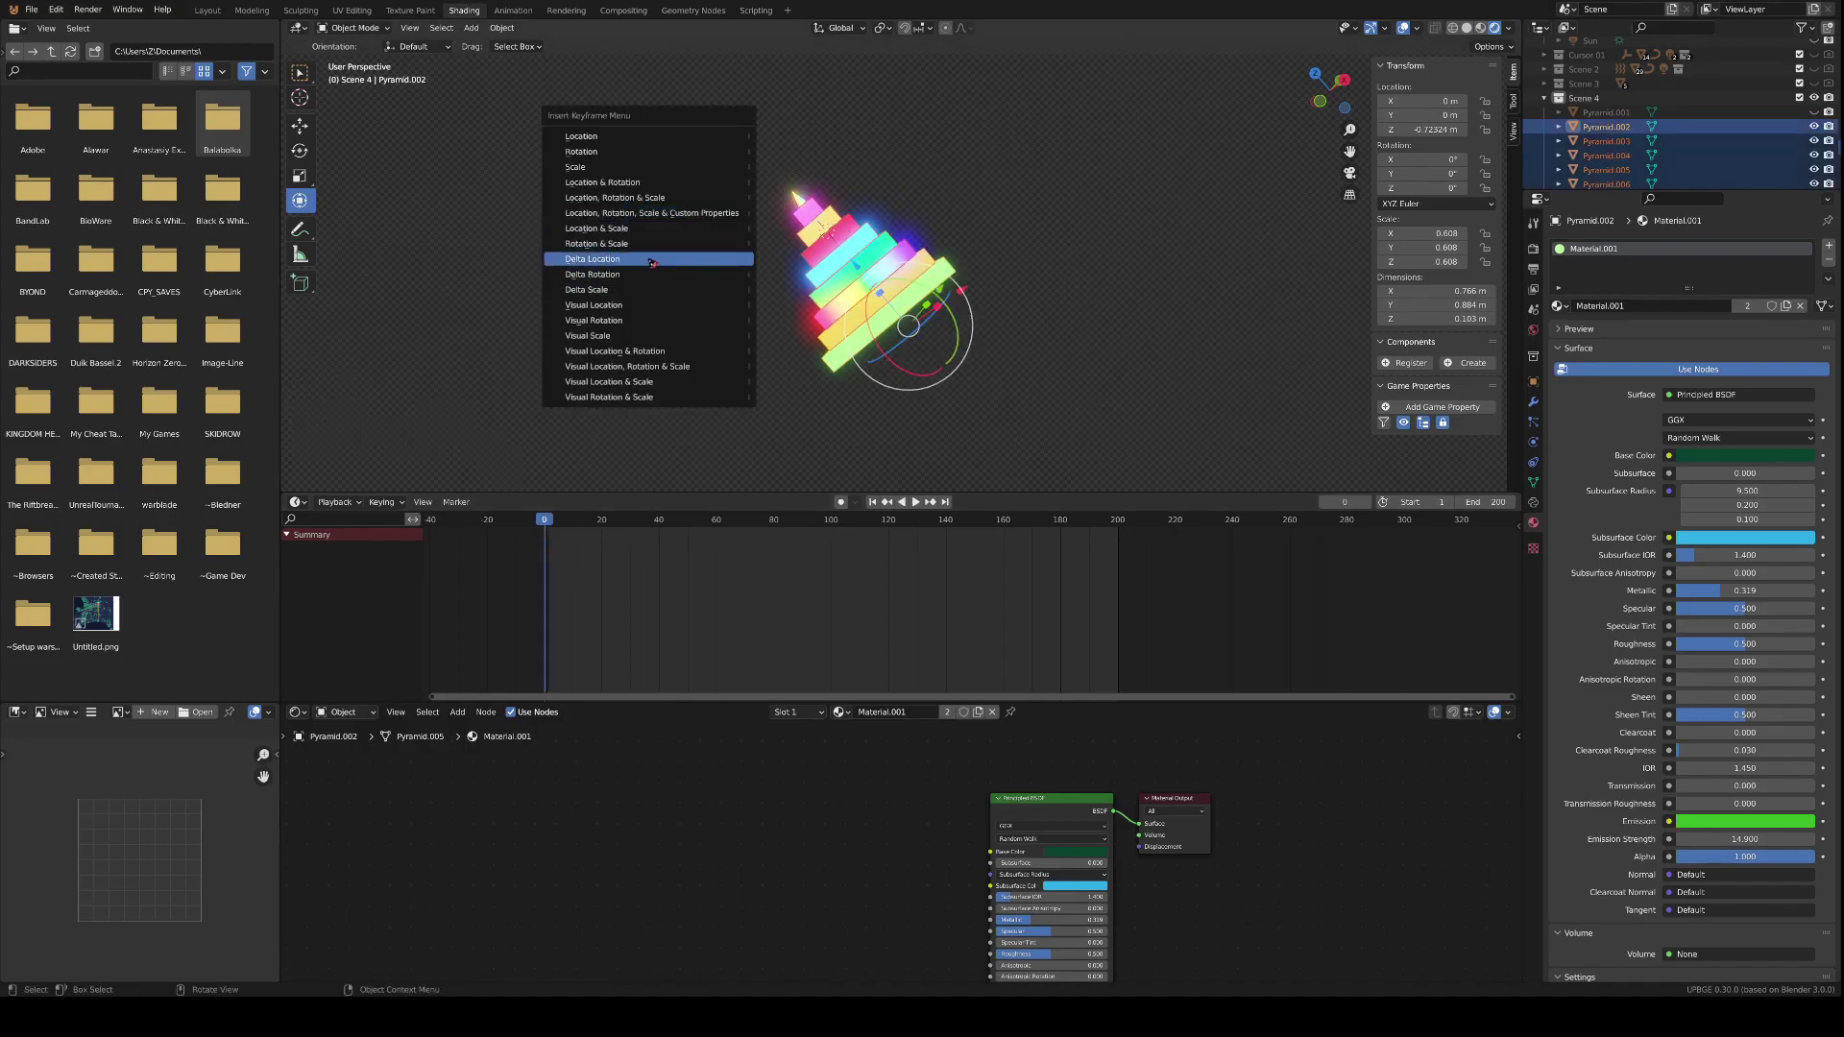
click(643, 209)
click(647, 384)
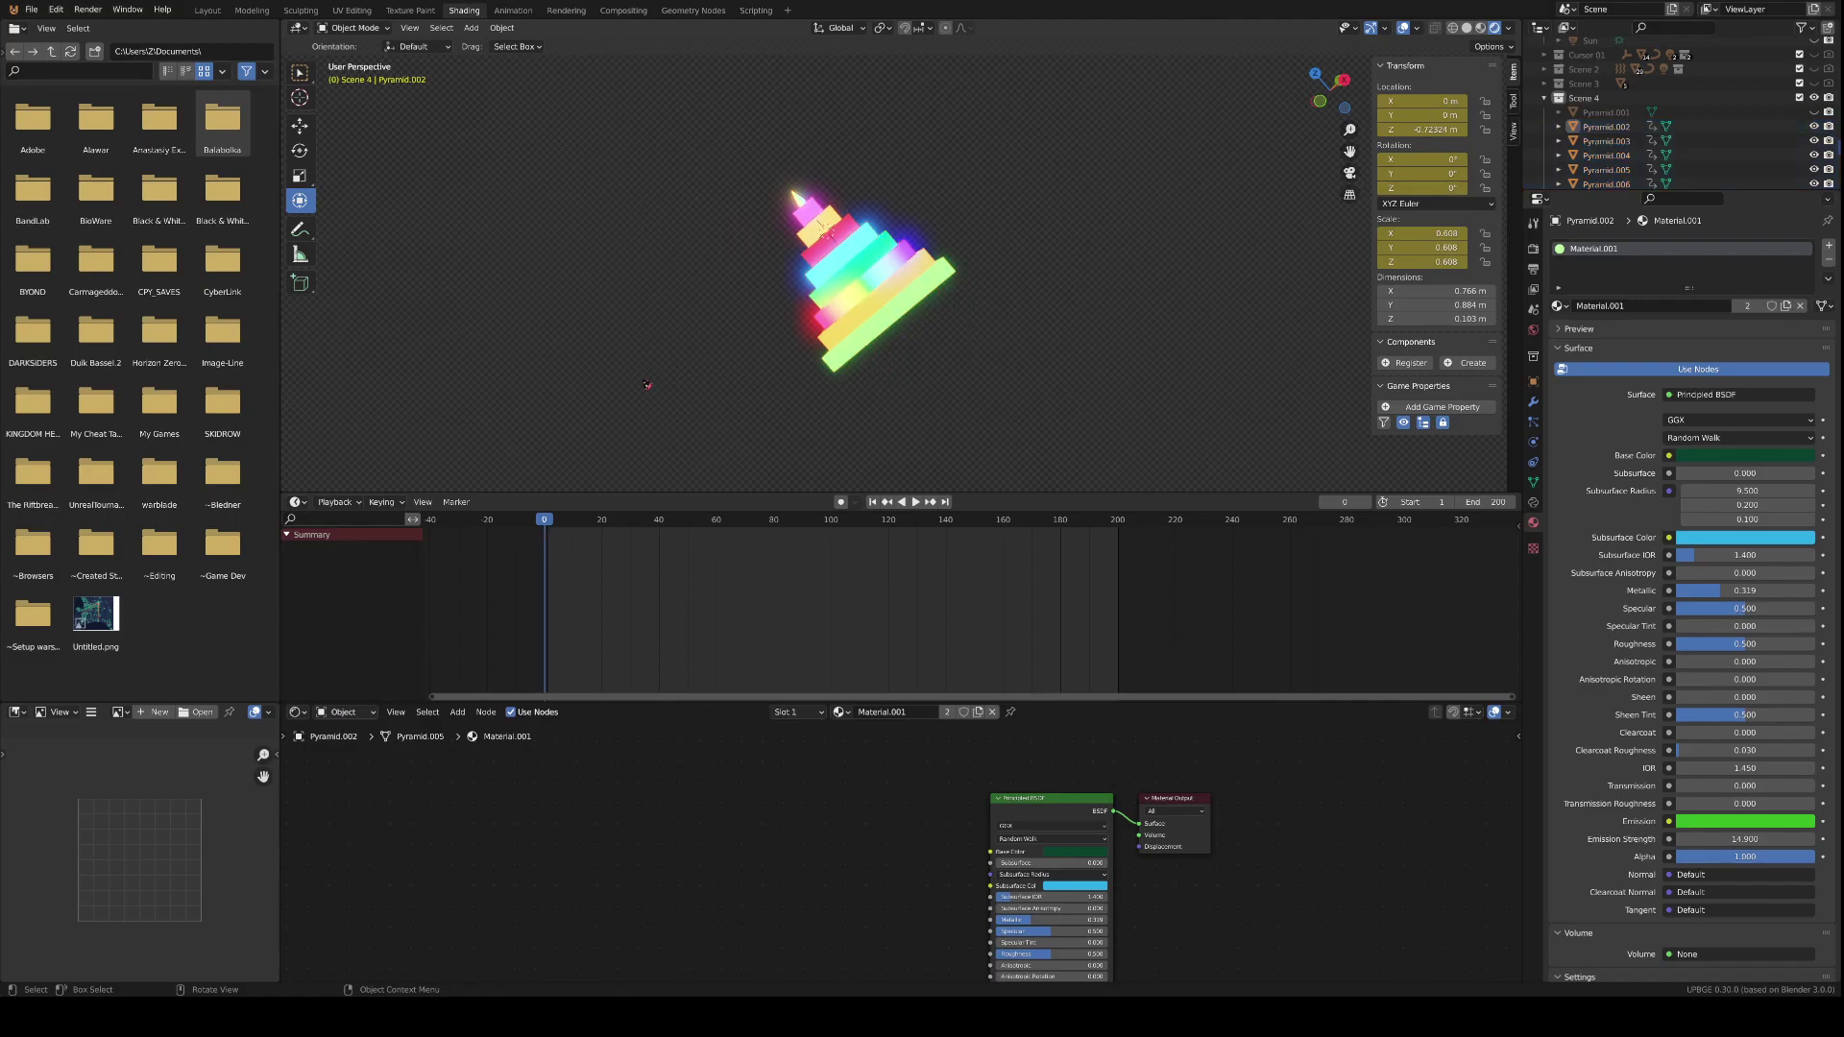
click(843, 351)
- Rotate Pyramid.002 around Z to about -120° during playback, orbiting to check it
key(space)
key(space)
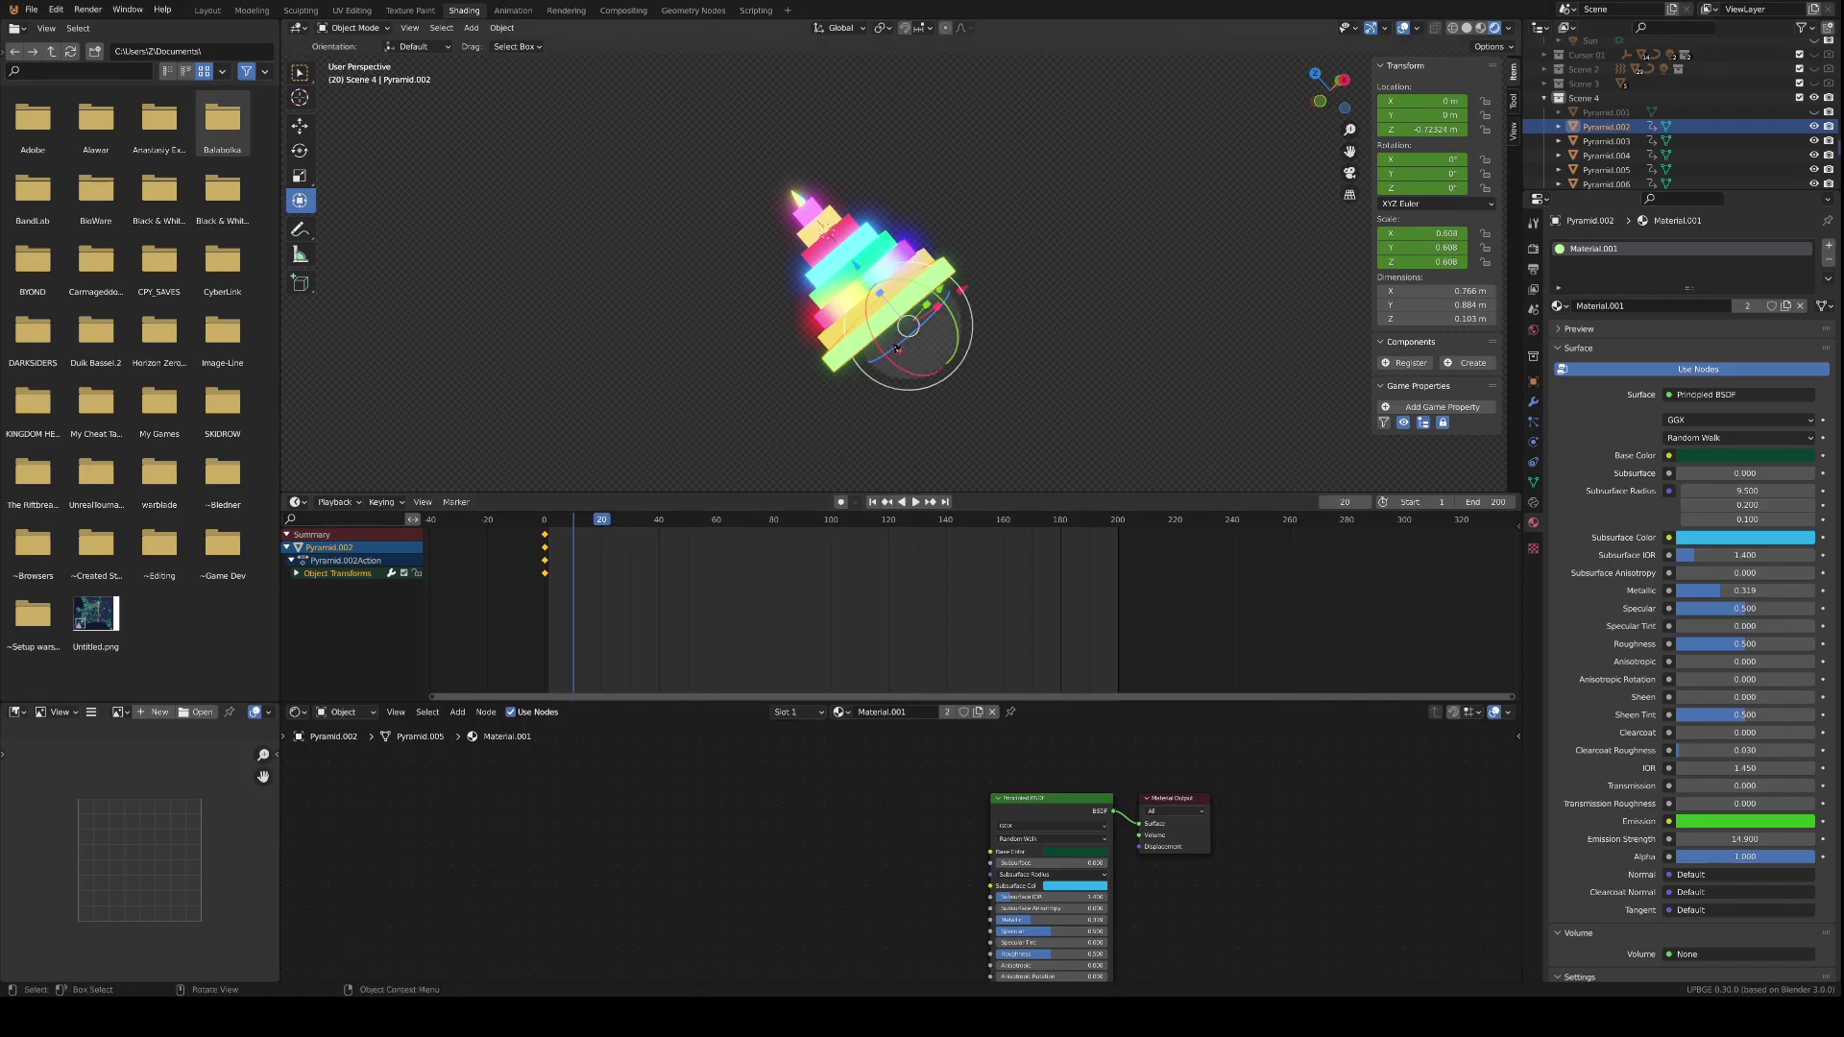
drag(896, 351, 885, 291)
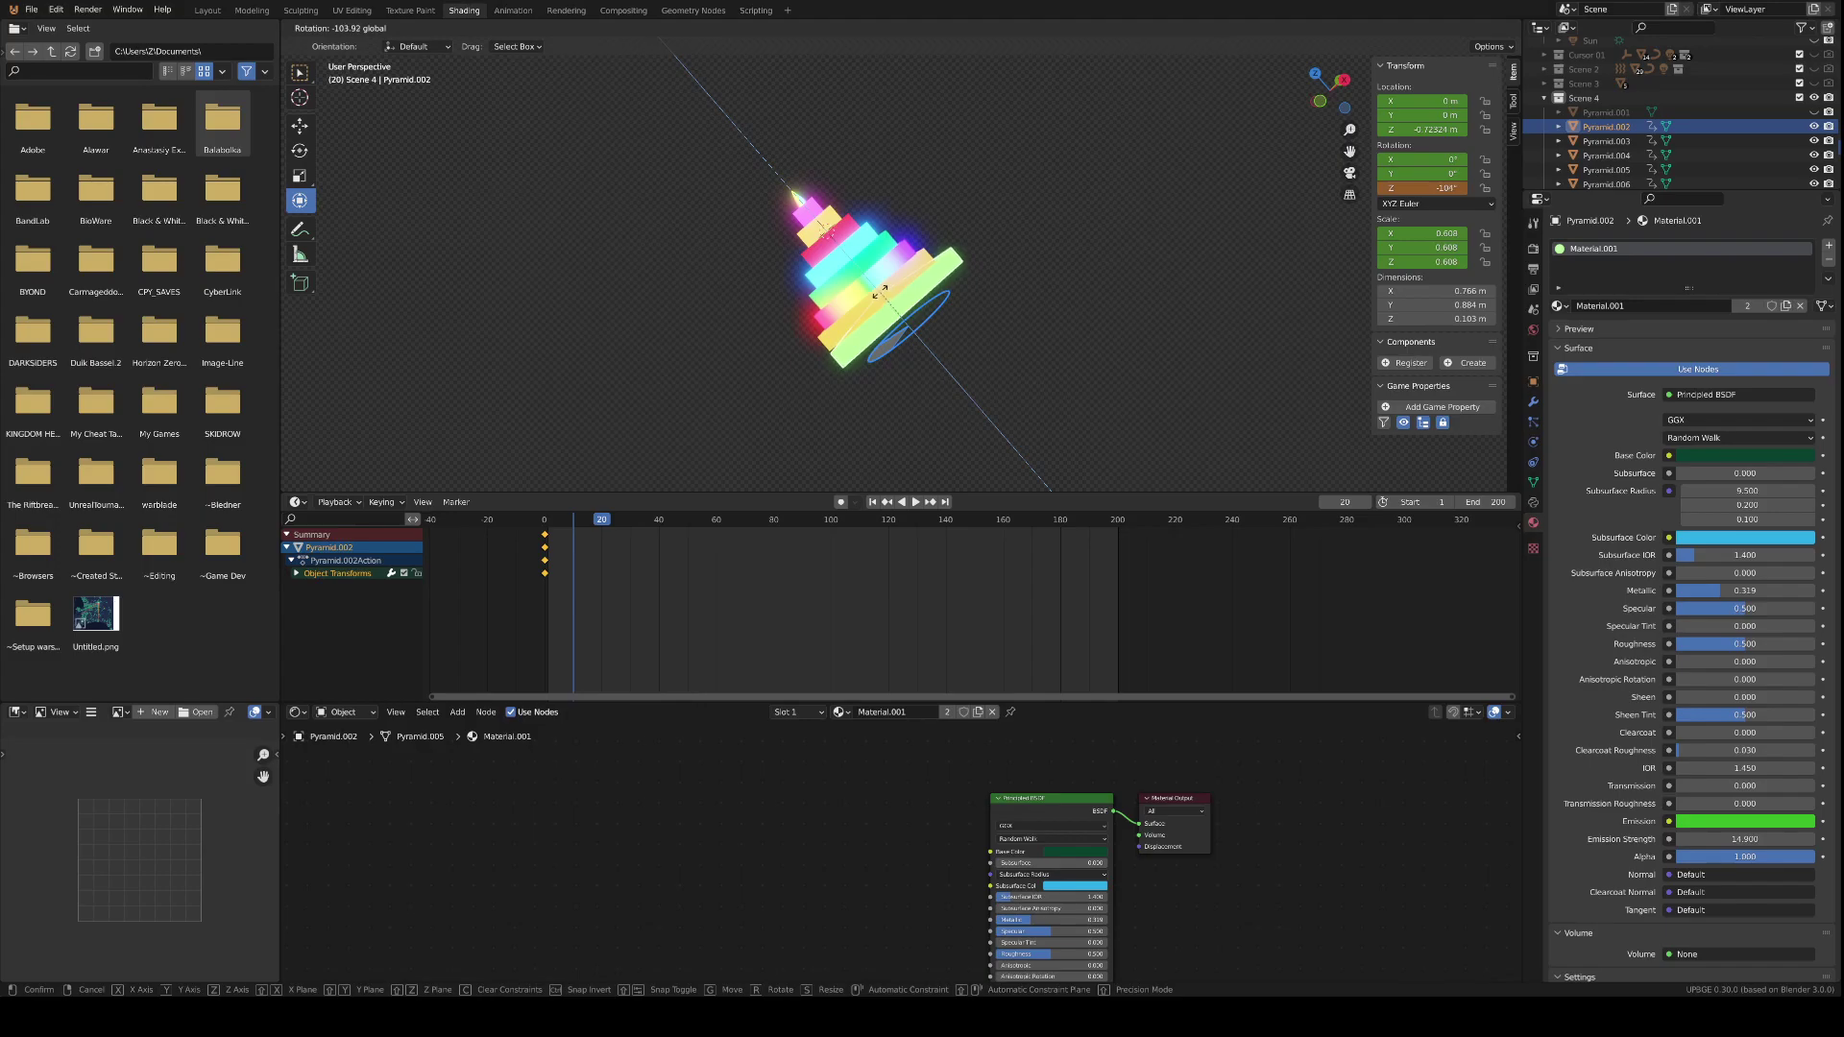
drag(878, 291, 888, 291)
drag(889, 290, 889, 290)
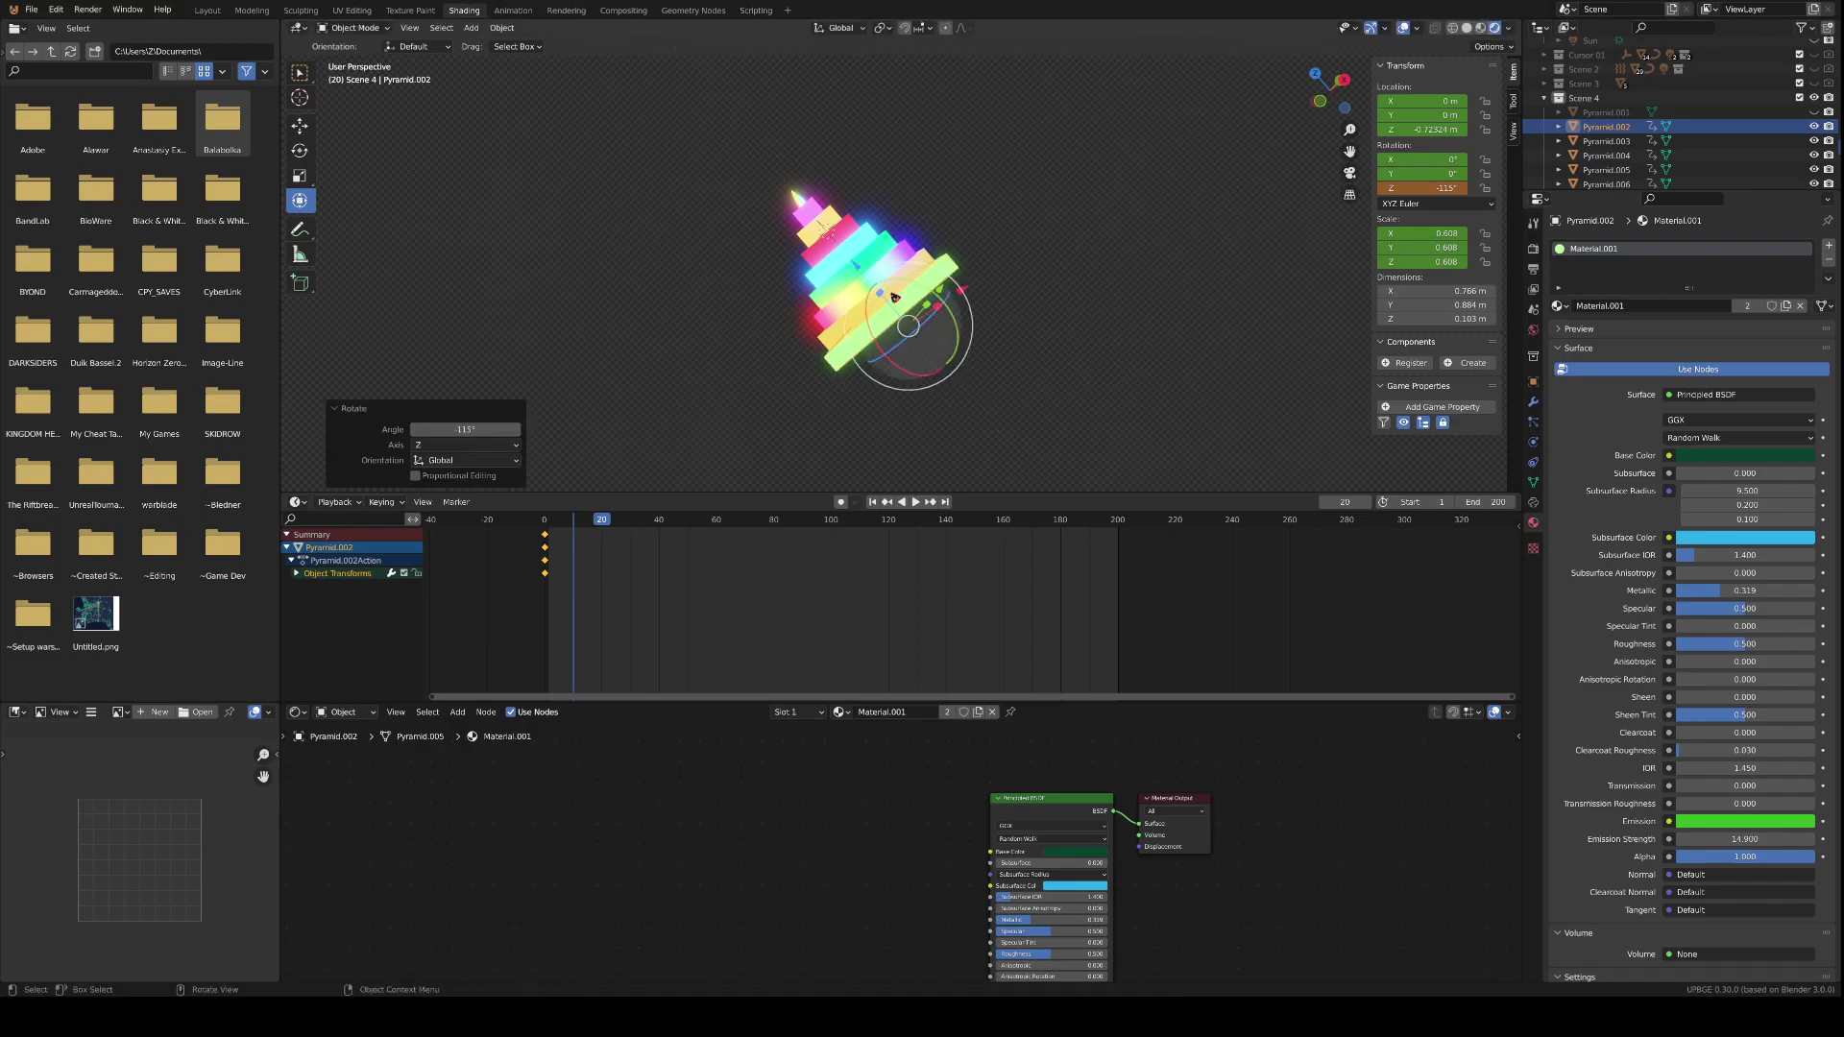
scroll(983, 283, up, 1)
middle_drag(982, 283, 920, 342)
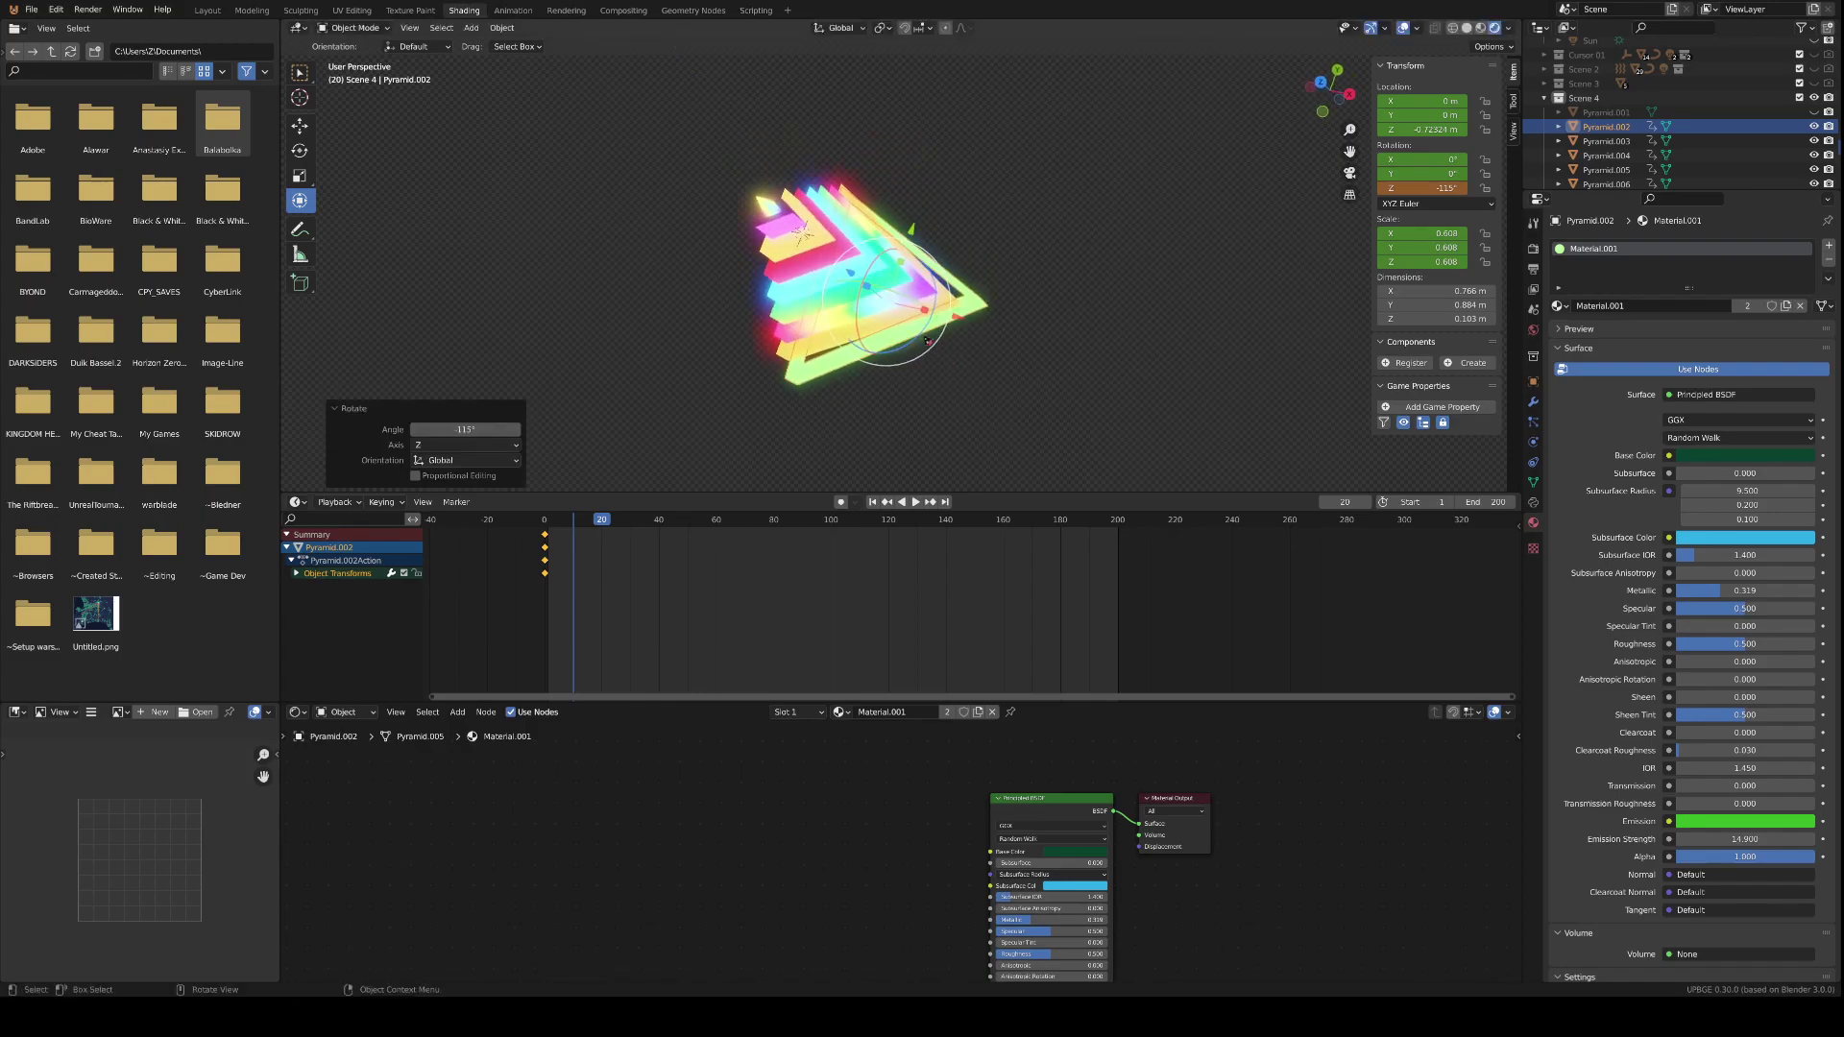
drag(920, 341, 909, 338)
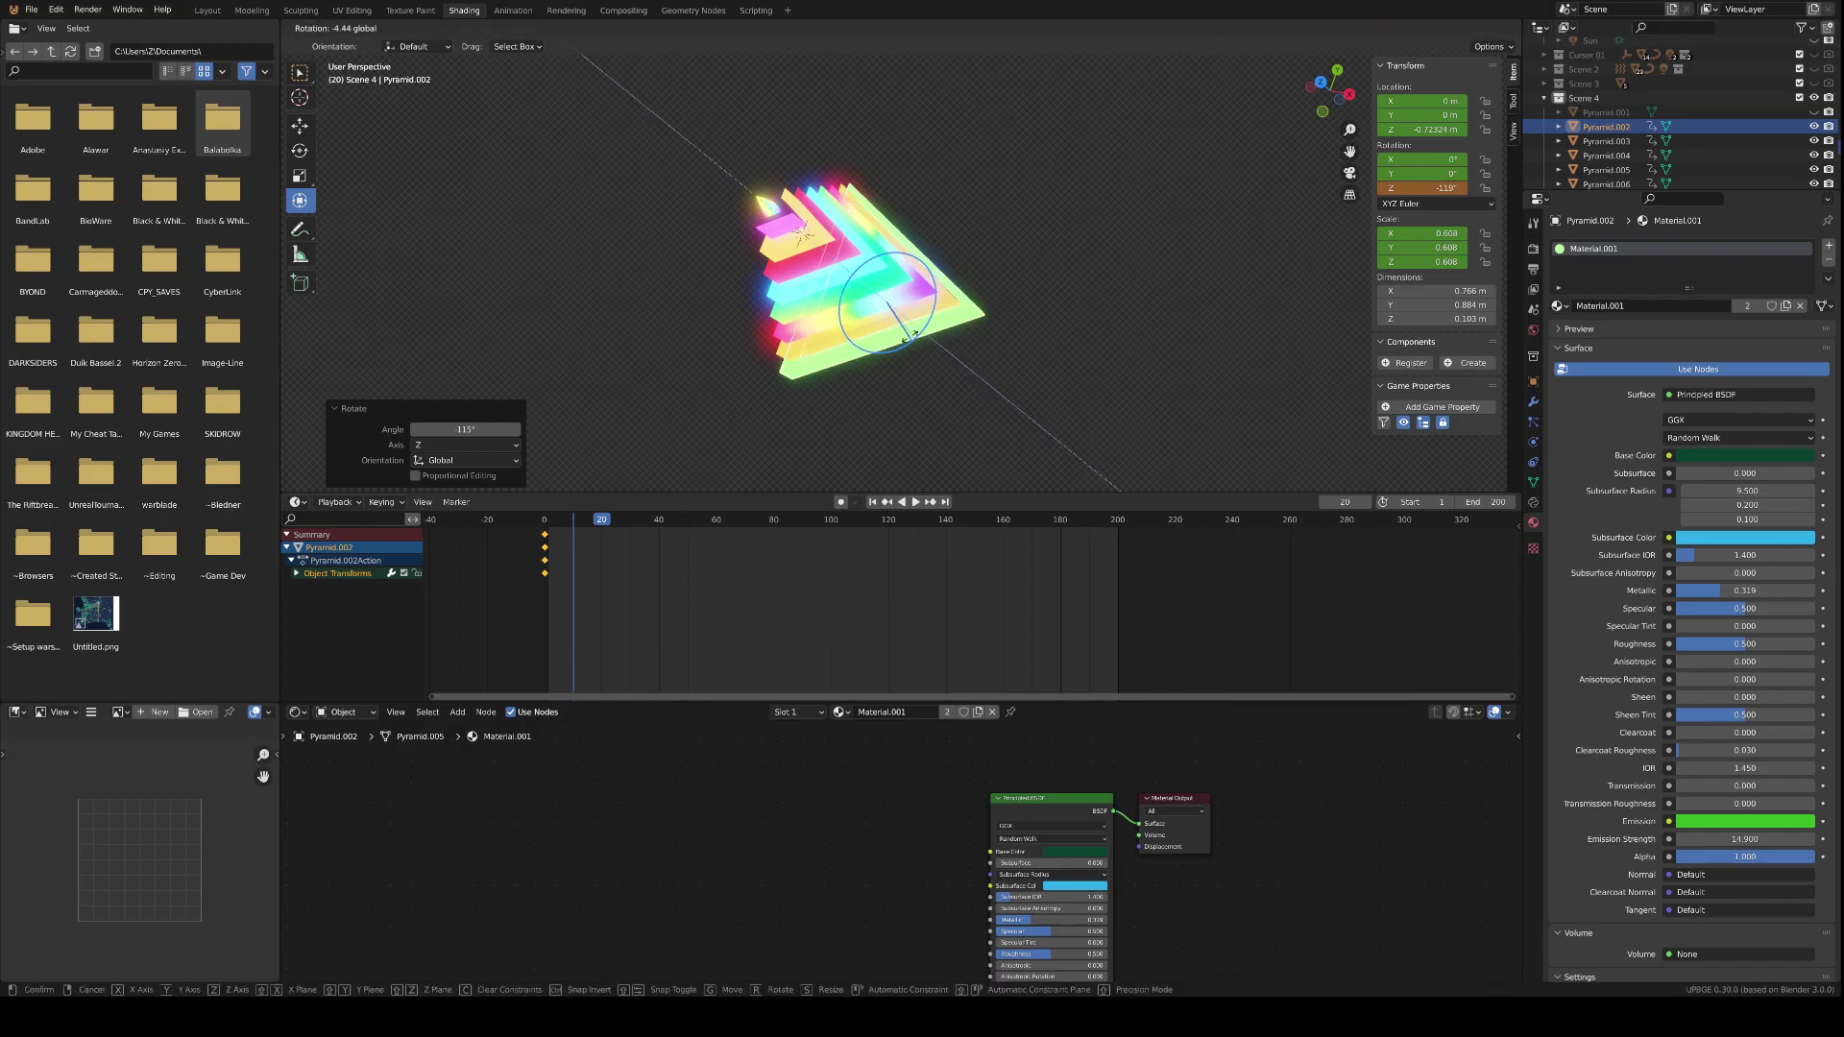
drag(909, 338, 909, 350)
middle_drag(910, 374, 1146, 307)
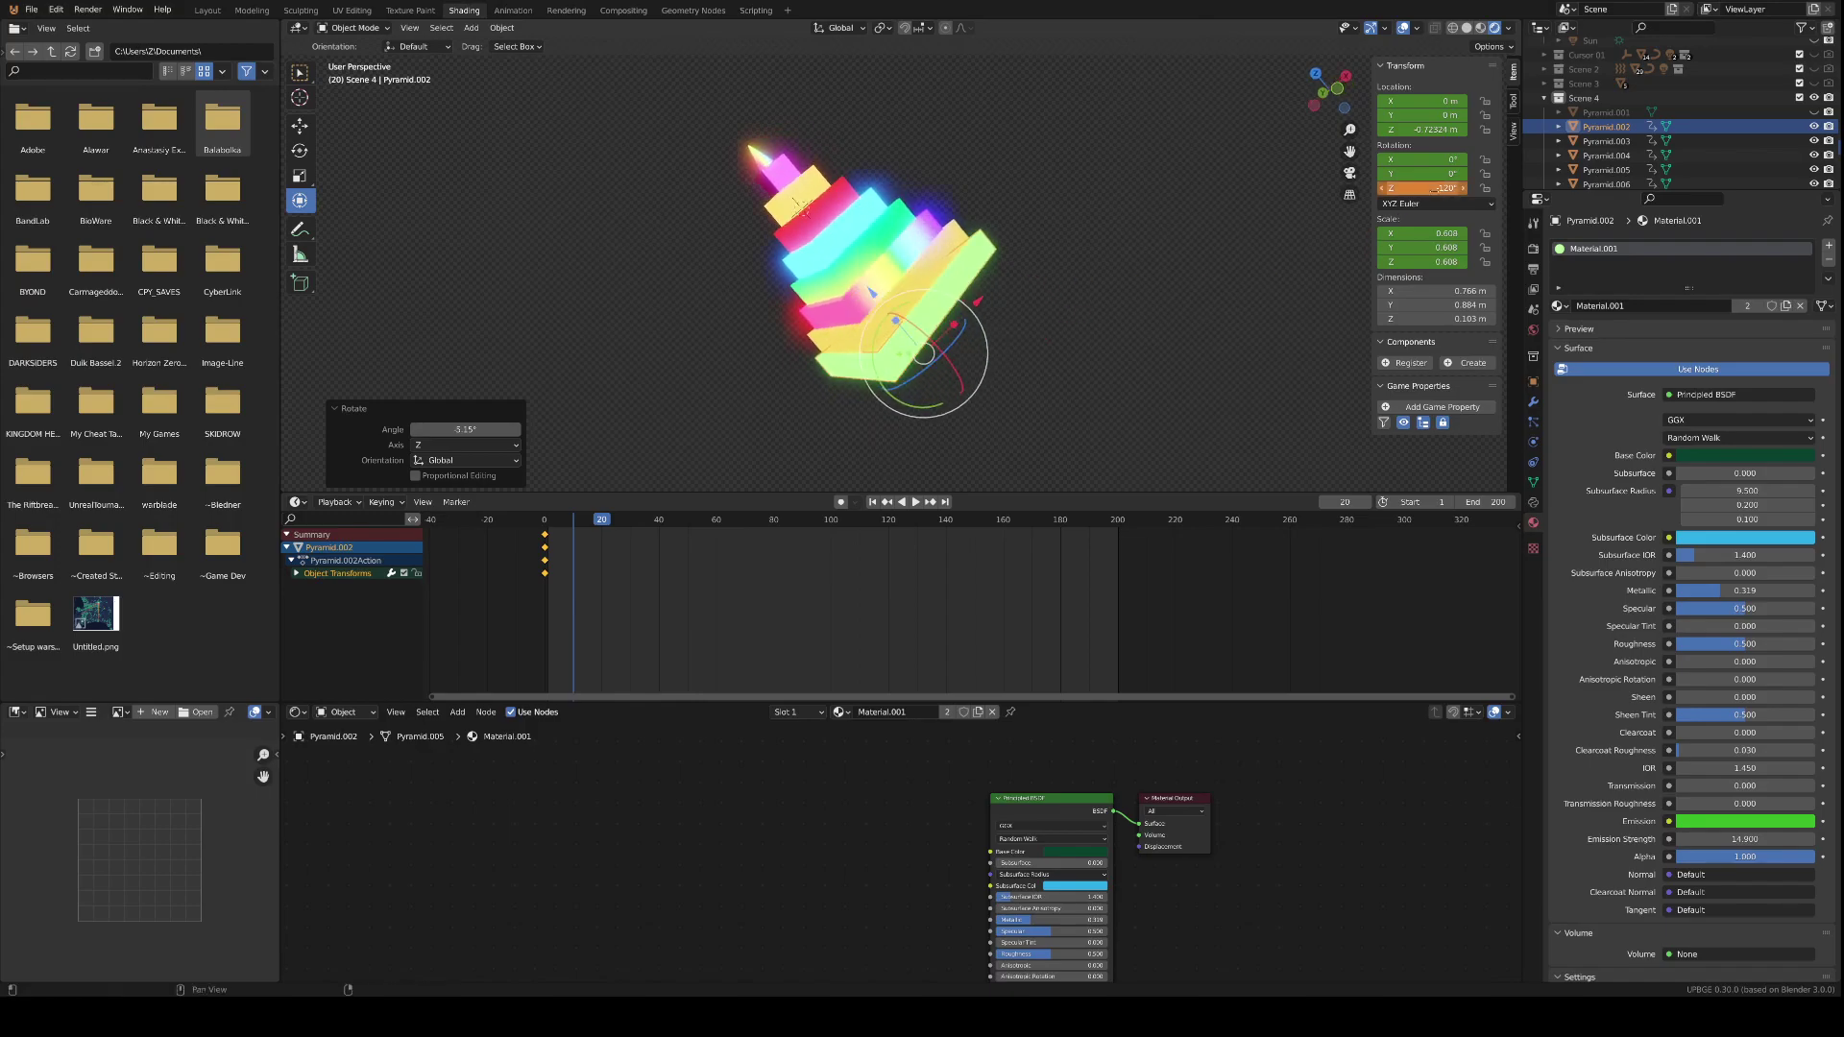
- Set the strip's Z rotation to -120° and key LocRotScale at frame 20
click(1434, 188)
text(-120)
key(Return)
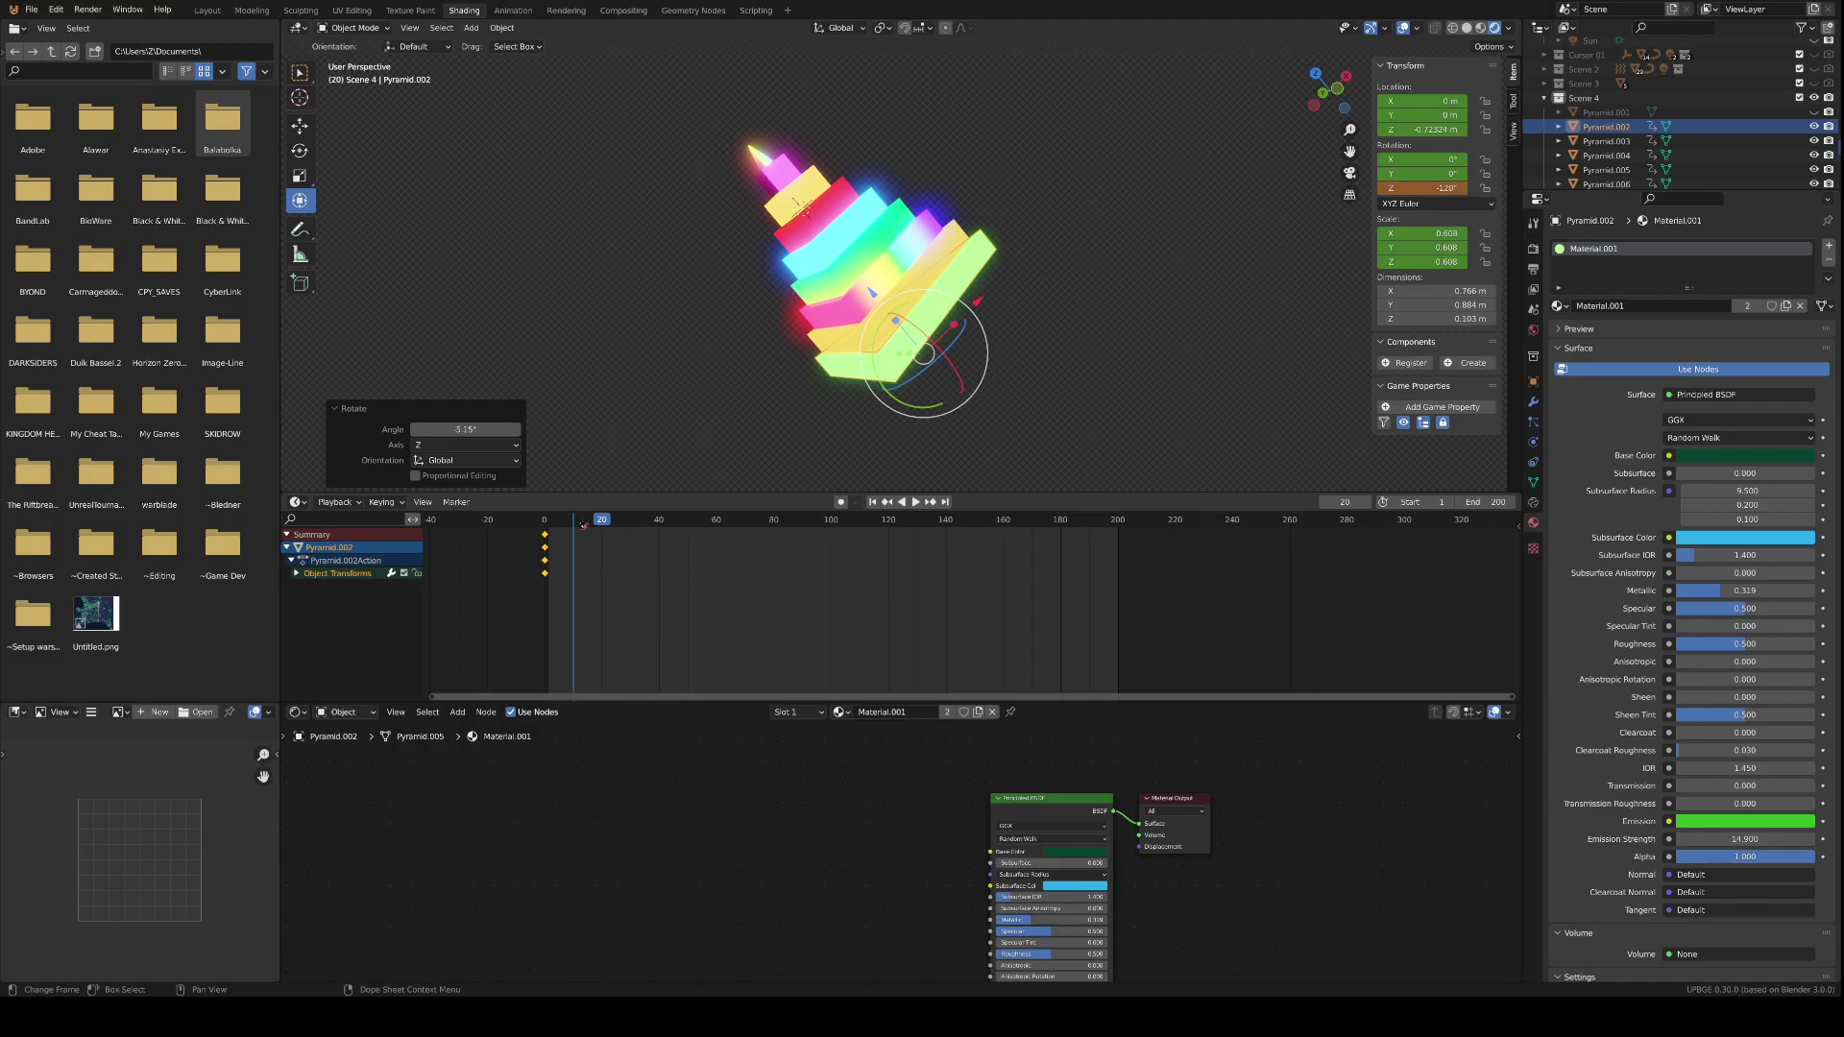
key(i)
click(730, 426)
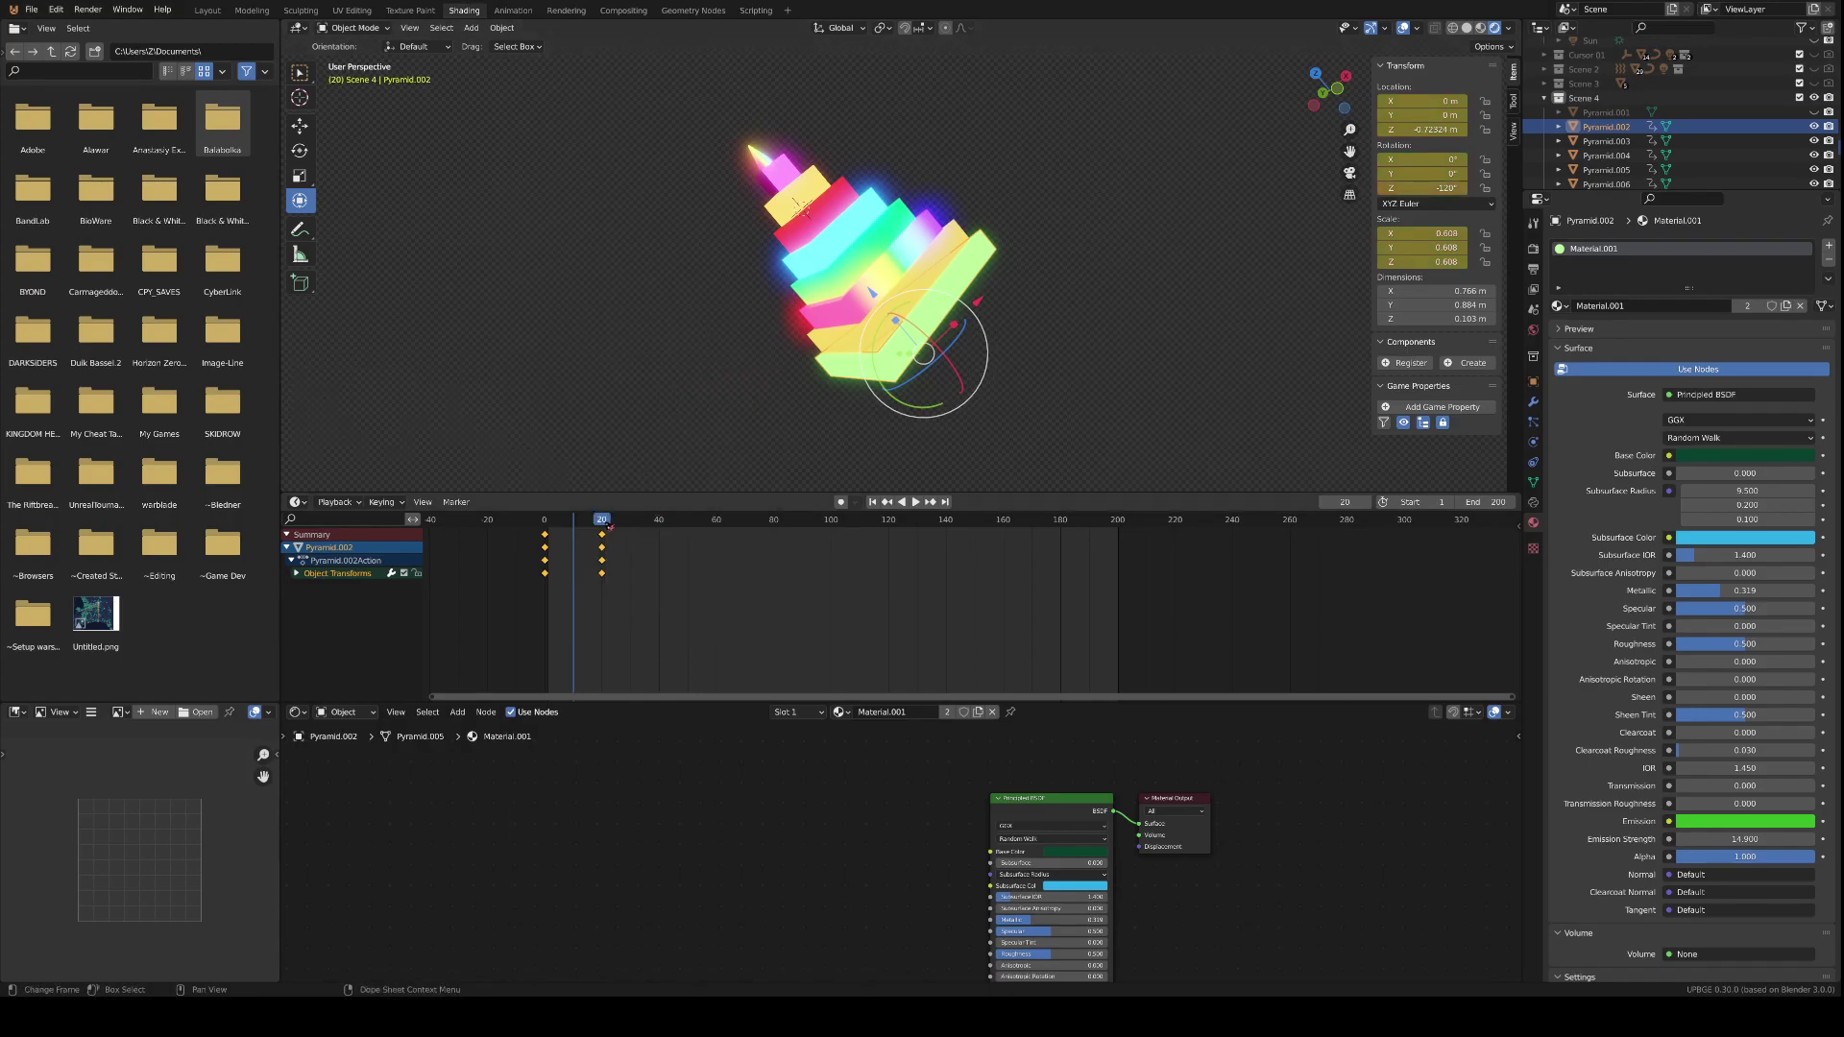
- At frame 40, set Z rotation to -240° and insert a transform keyframe
key(Right)
key(space)
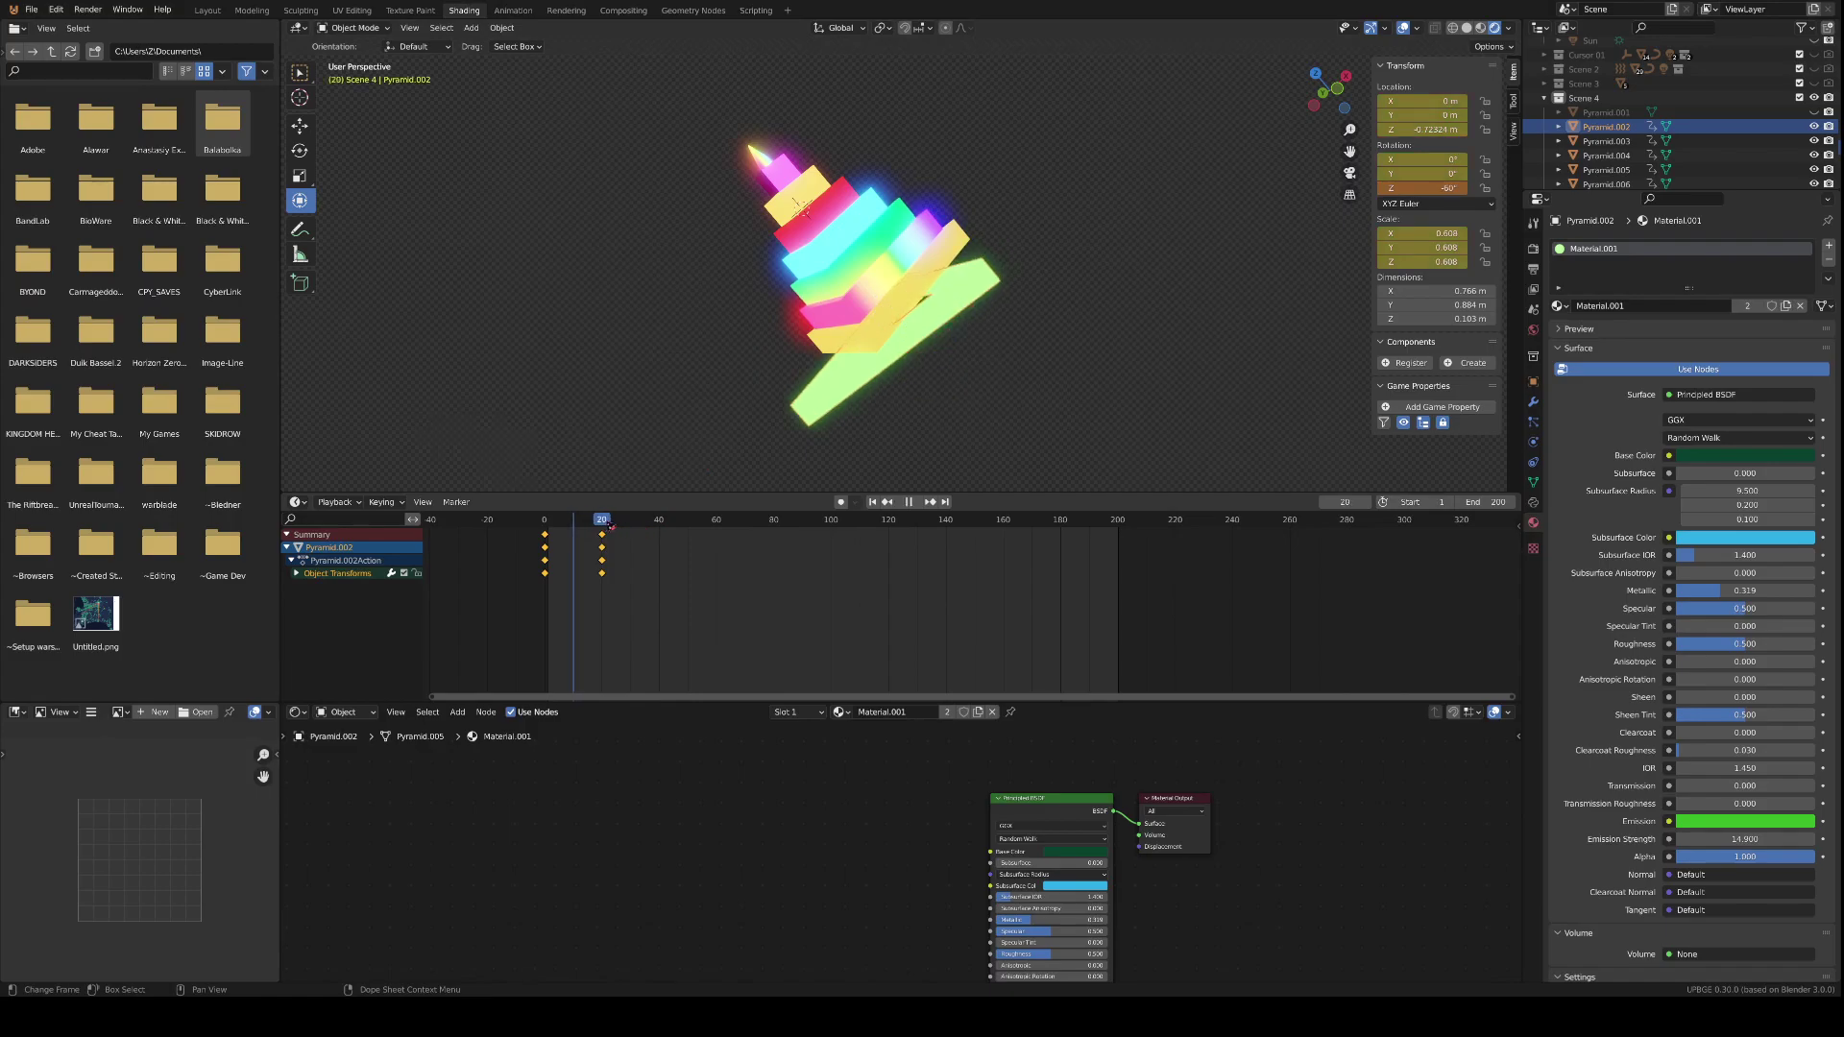
key(space)
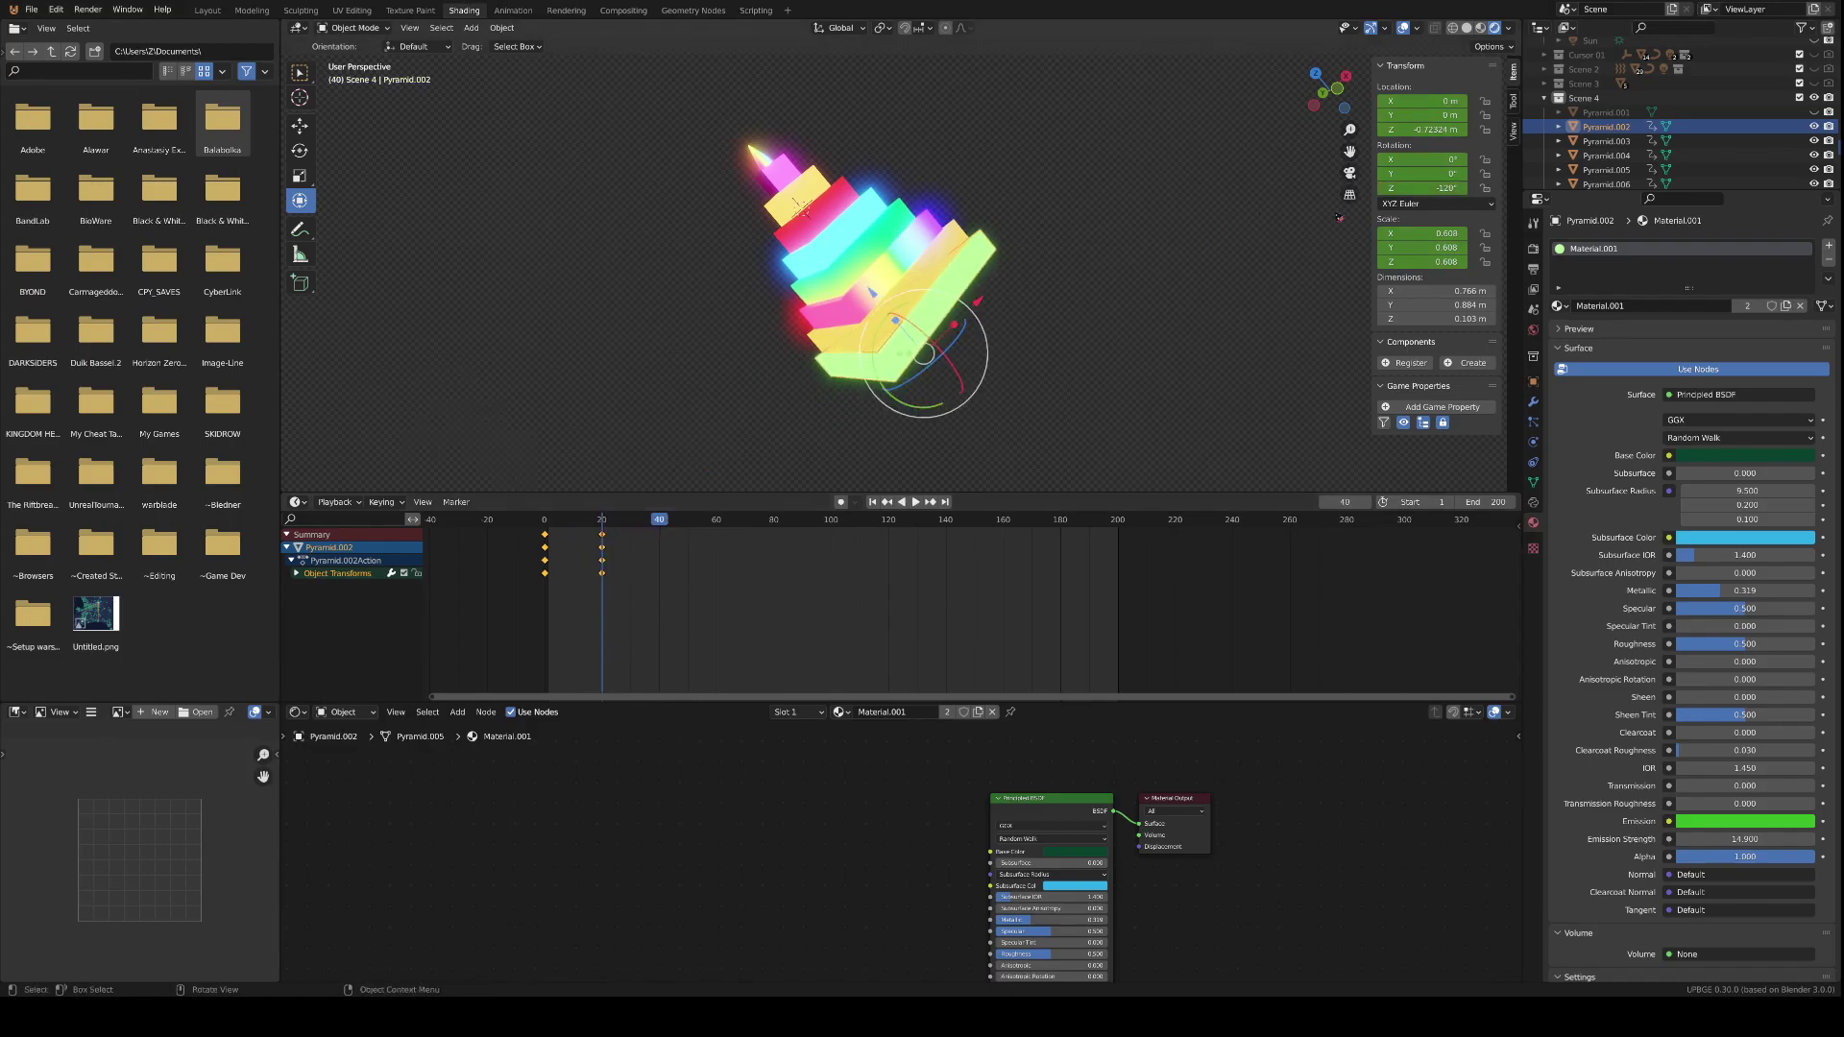
click(1435, 188)
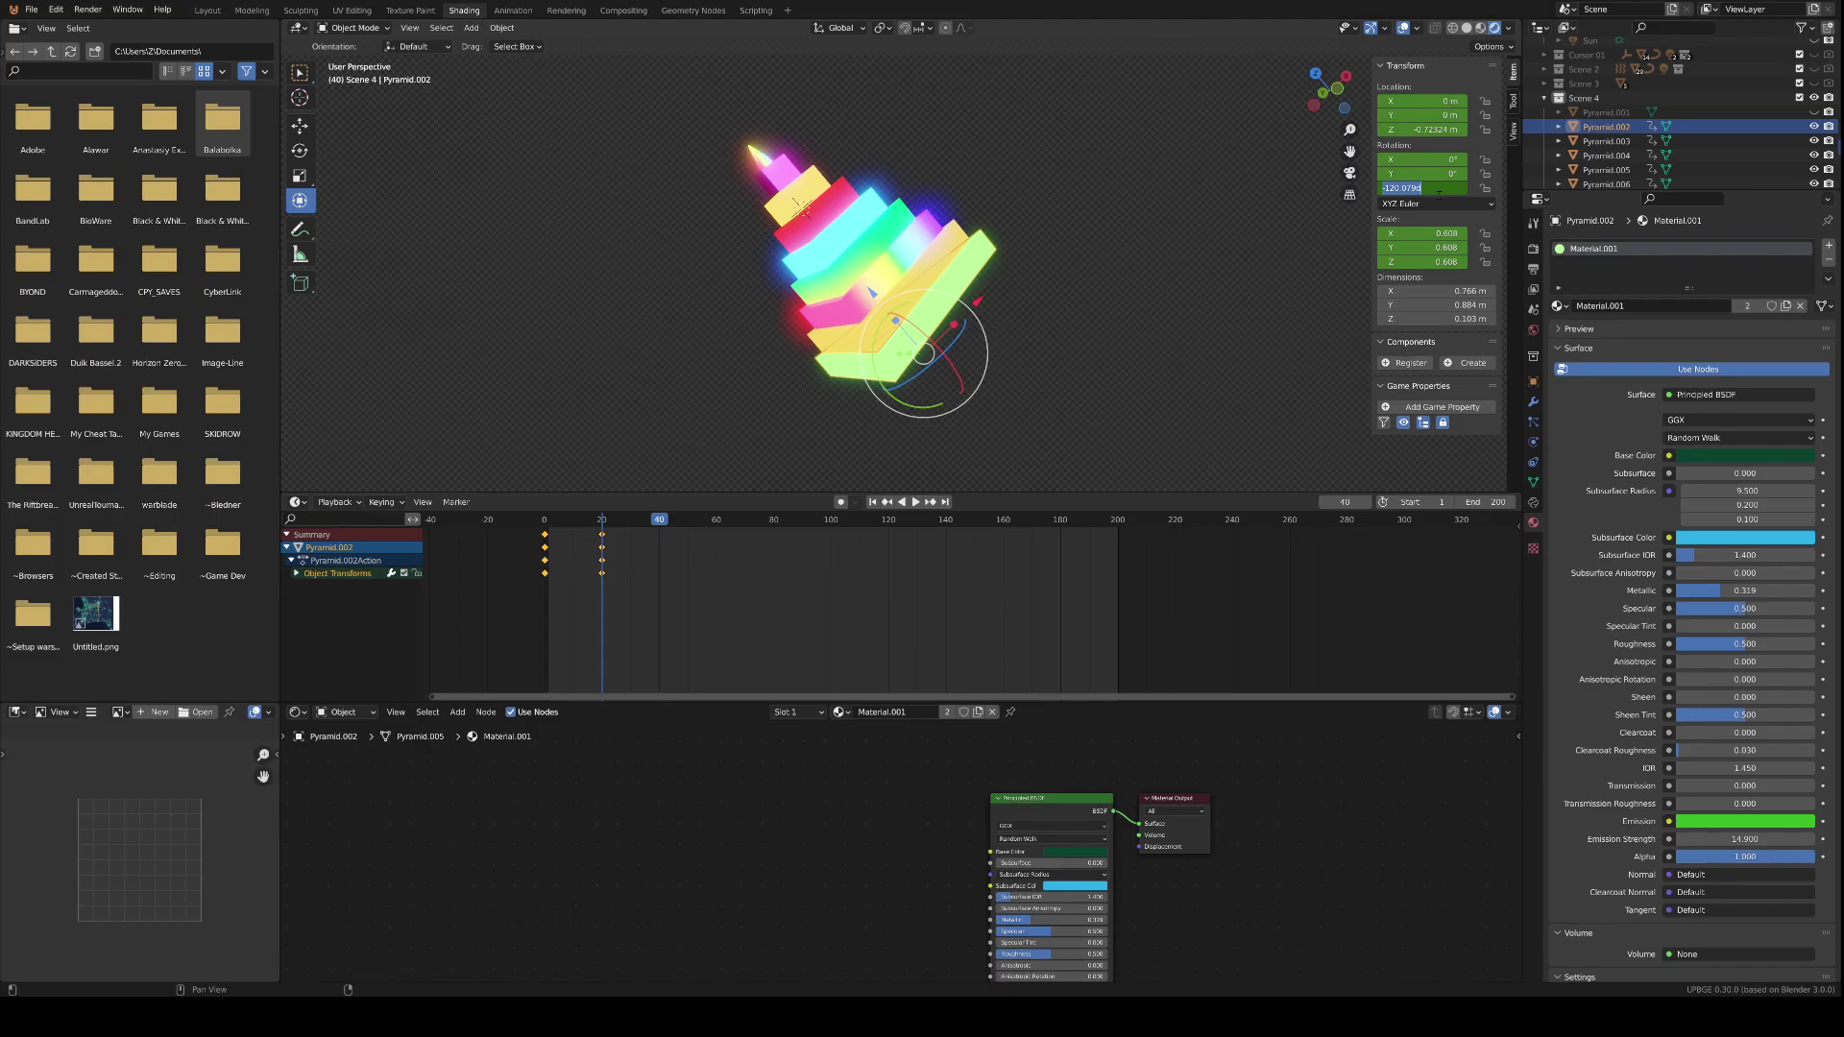
click(1438, 196)
click(1446, 191)
click(1446, 190)
text(-120)
key(Return)
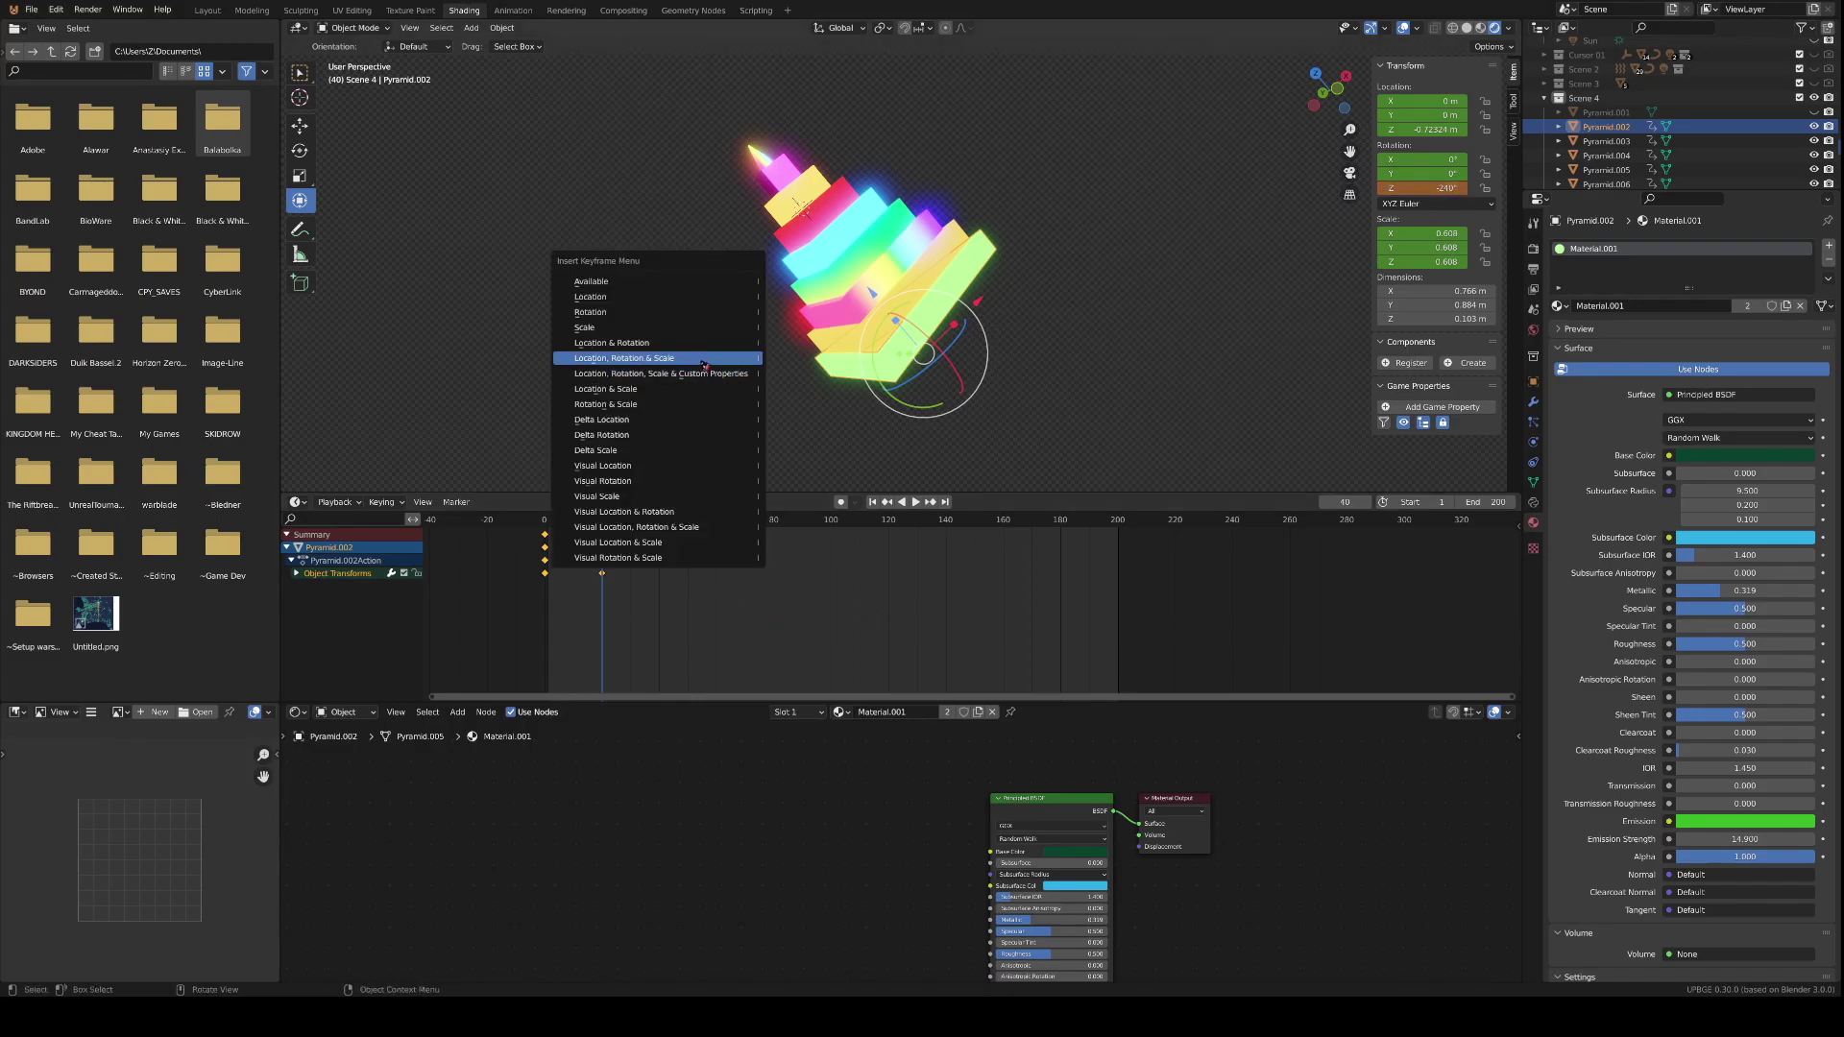
click(661, 374)
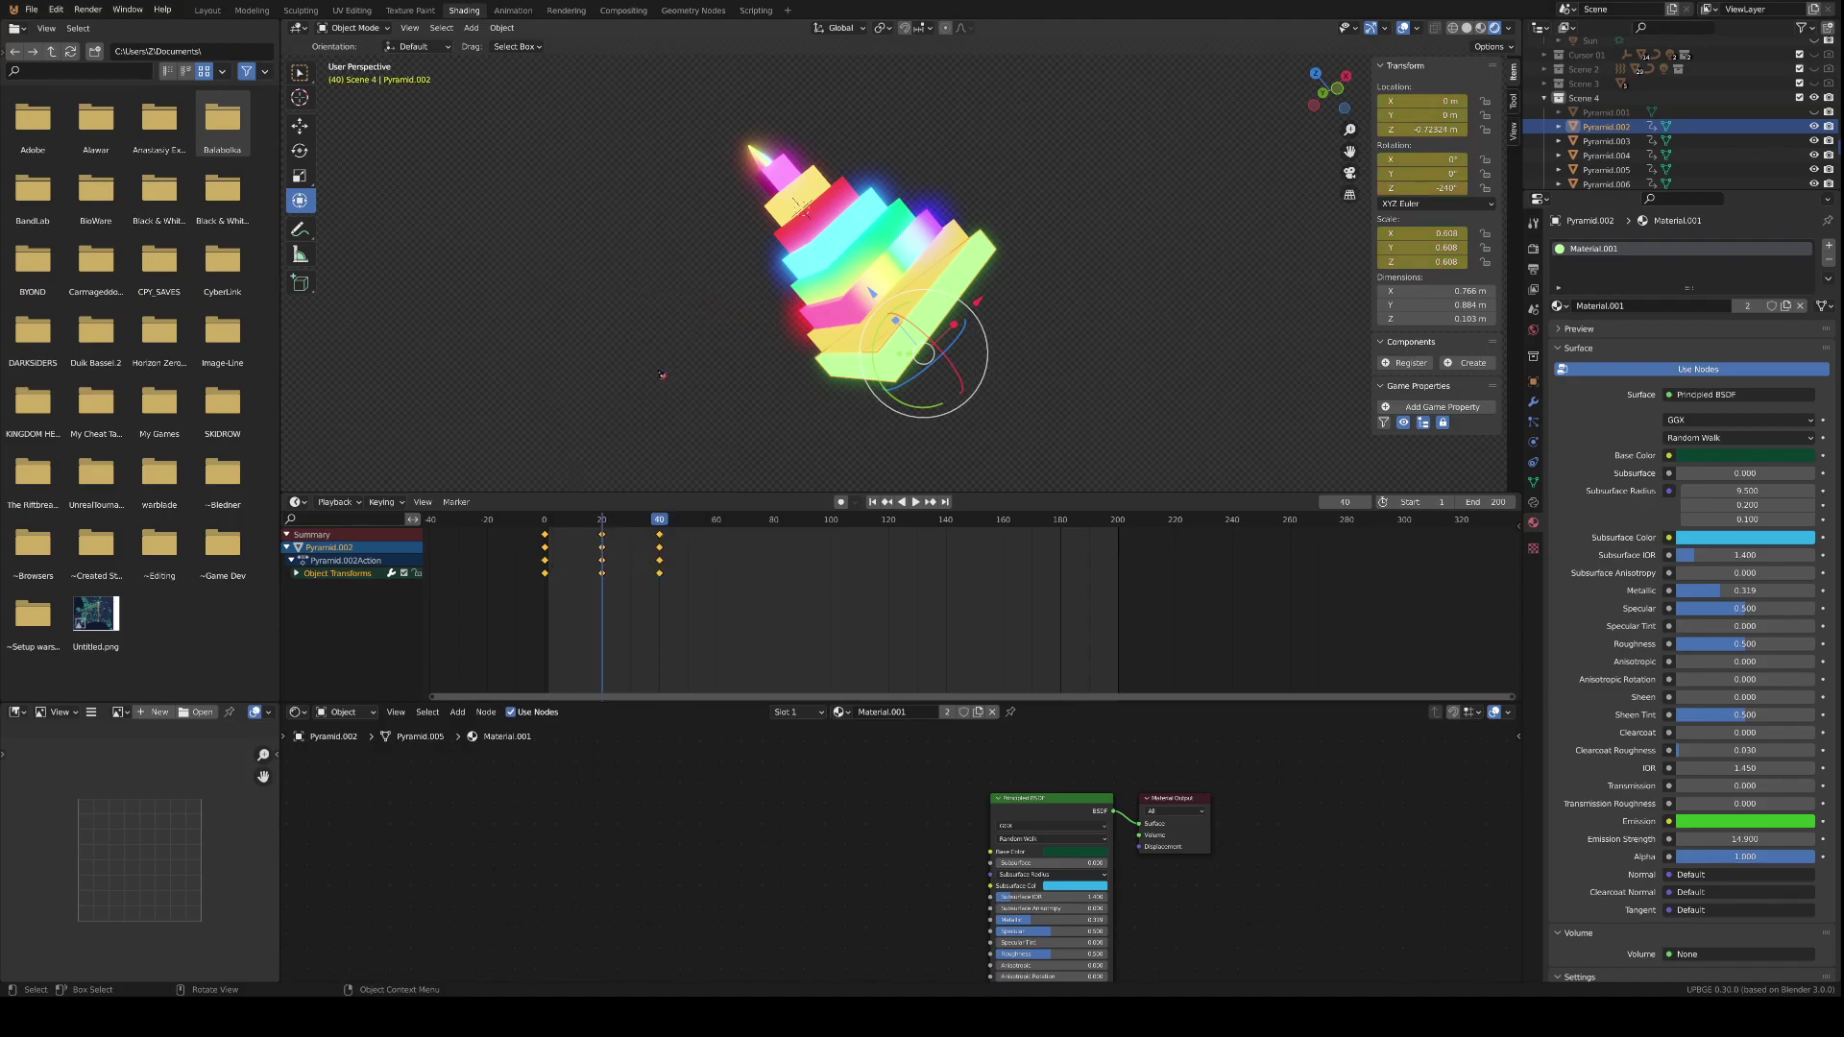
- Play the animation from frame 0 to preview the spin
key(space)
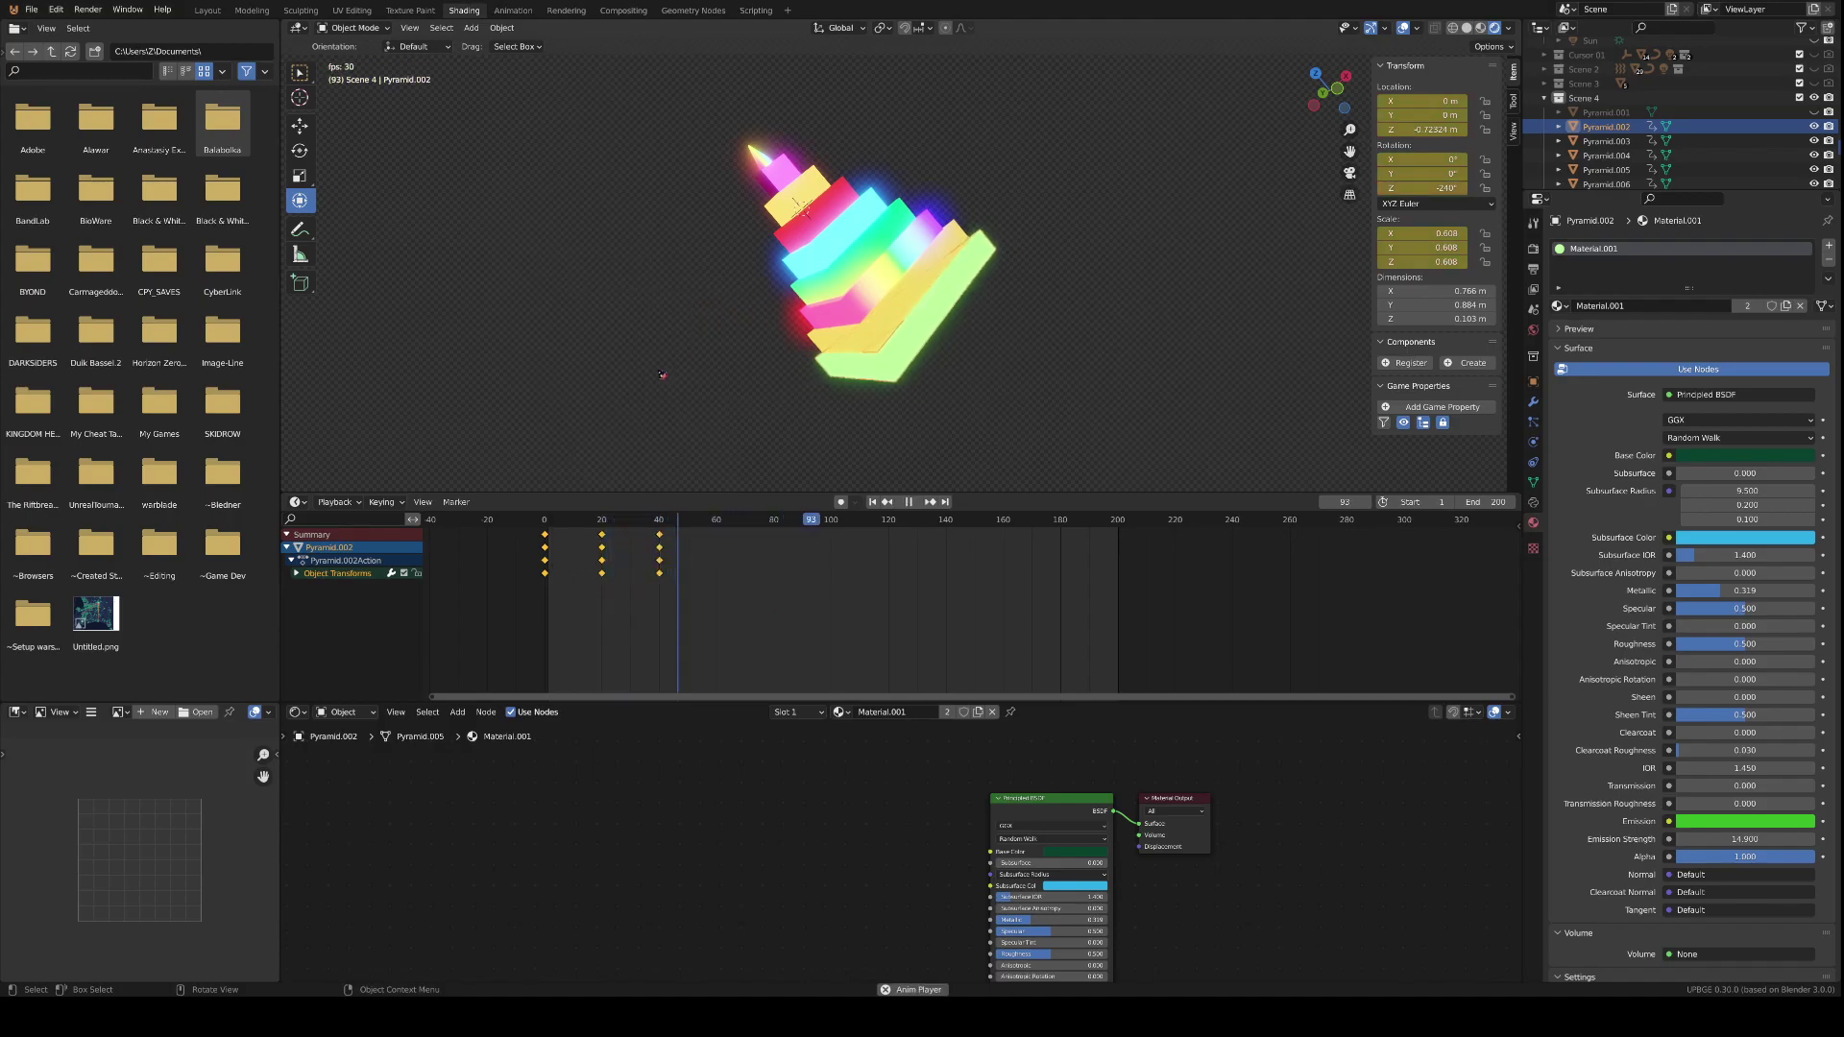
key(space)
click(546, 522)
key(space)
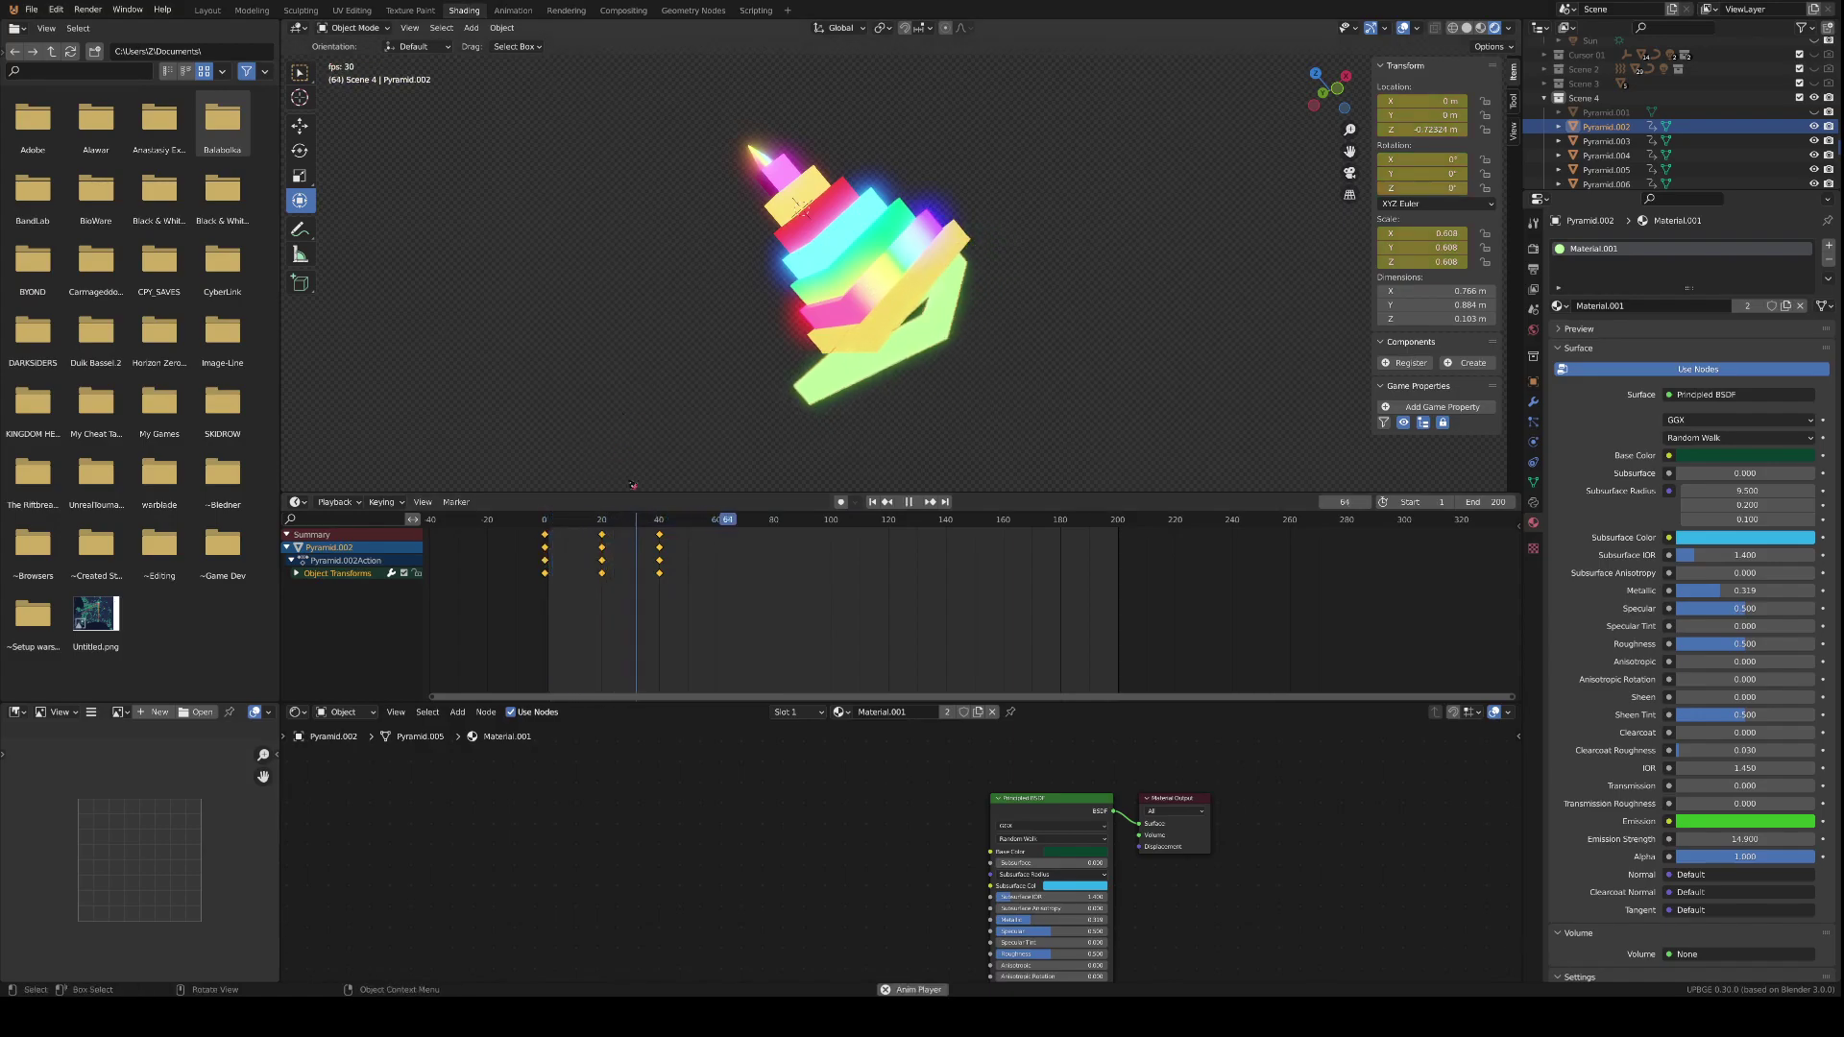
key(space)
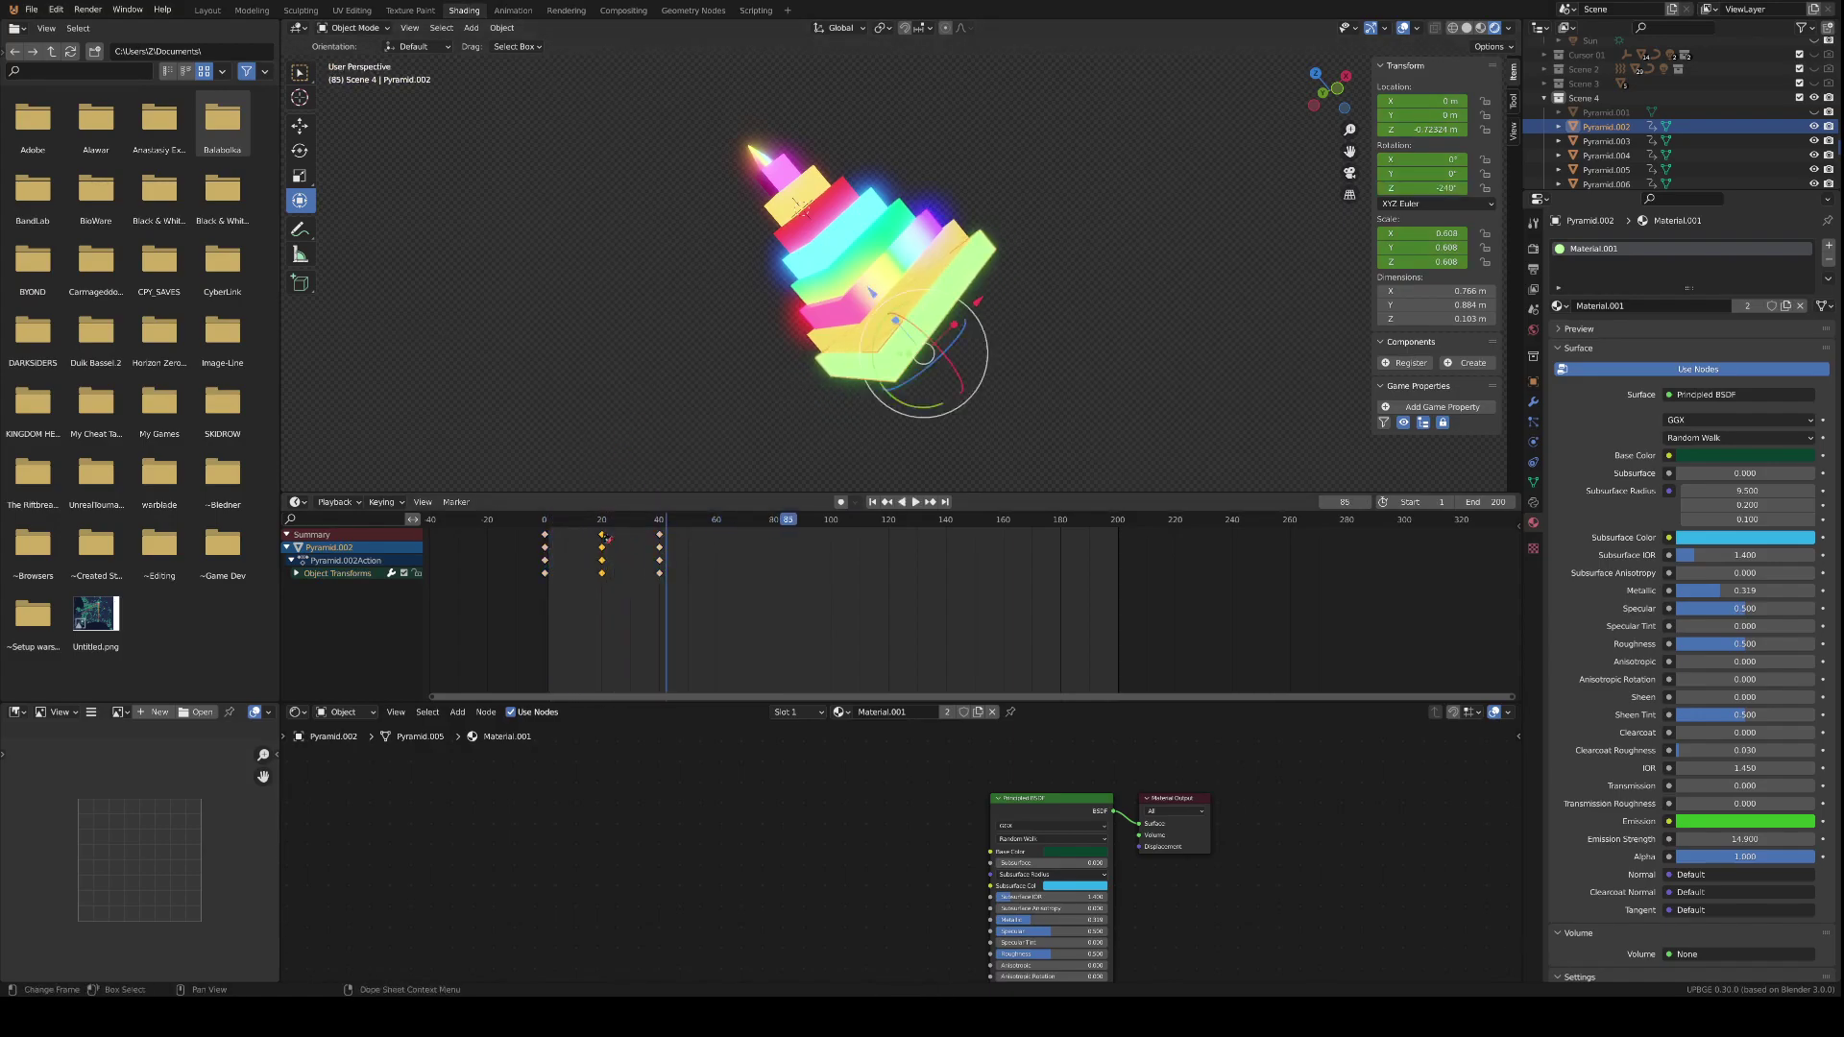
- Duplicate the frame 20 keys in the Dope Sheet and shift the frame 40 keys later
key(shift+d)
drag(638, 528, 641, 529)
drag(665, 535, 543, 519)
- Replay the animation and move the selected keys later in the Dope Sheet
key(space)
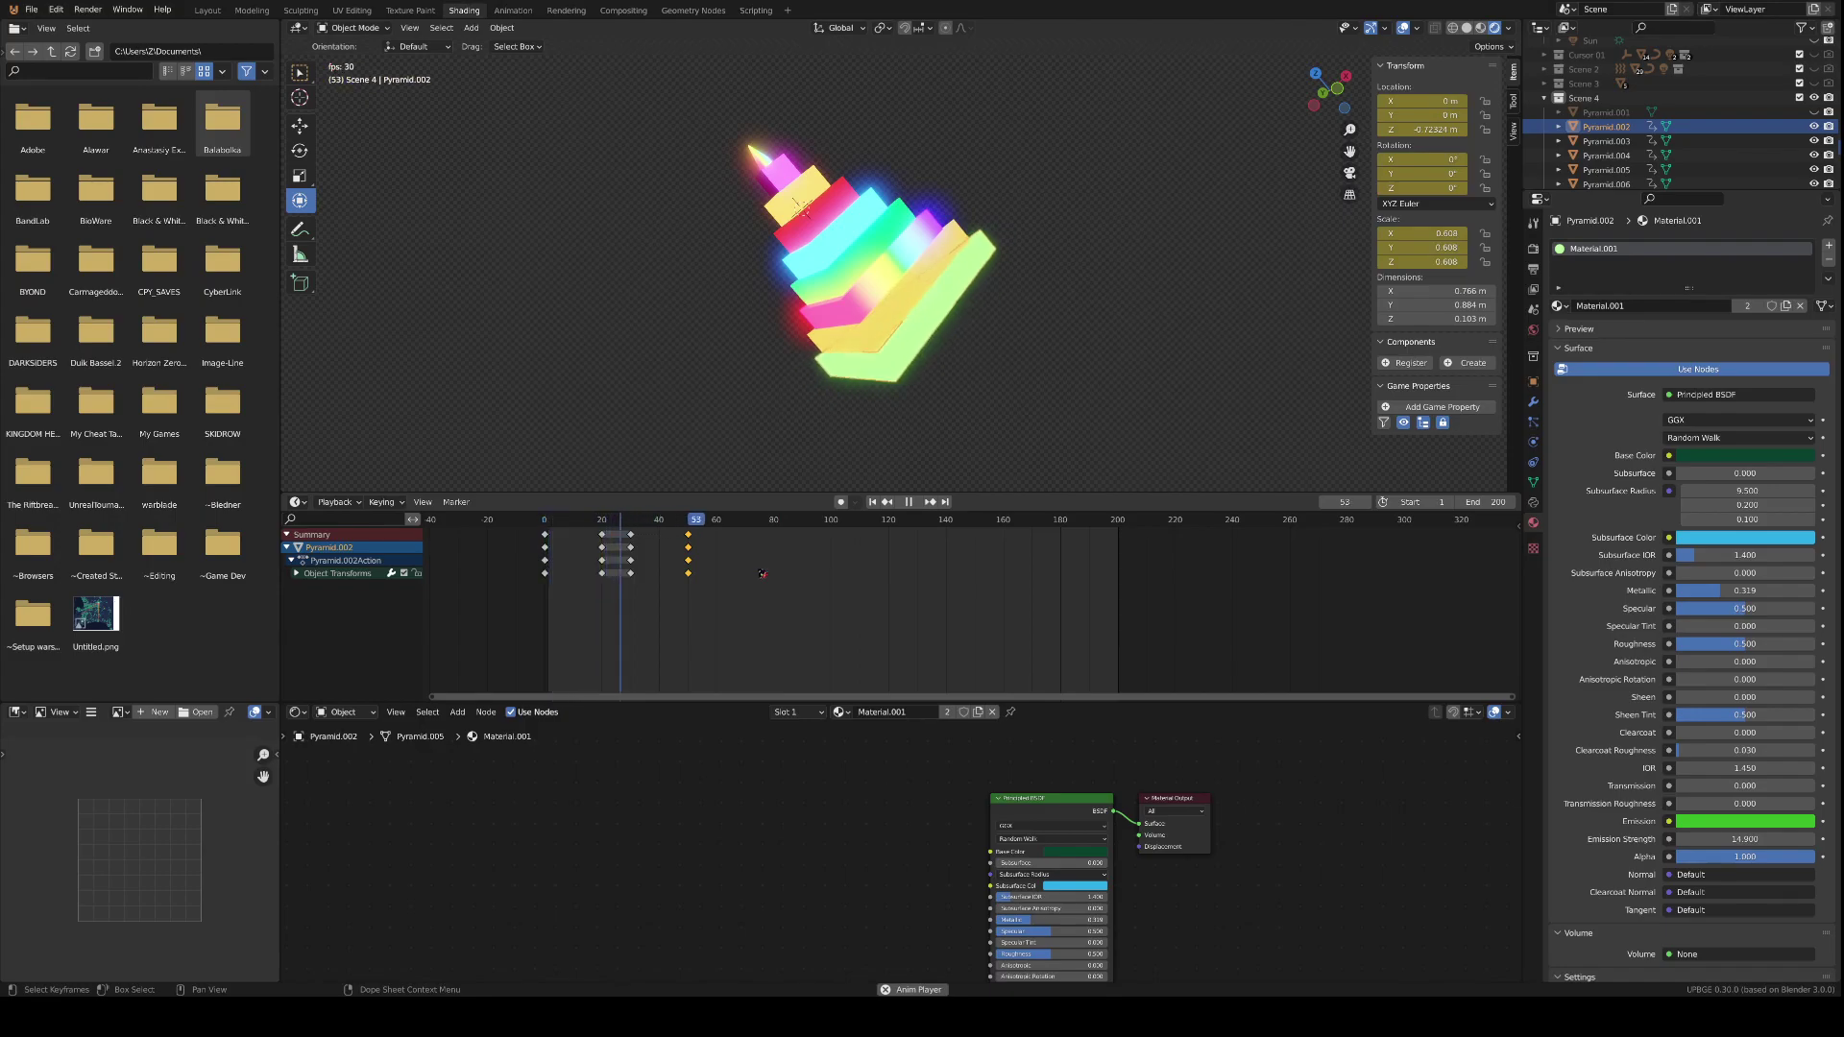
key(space)
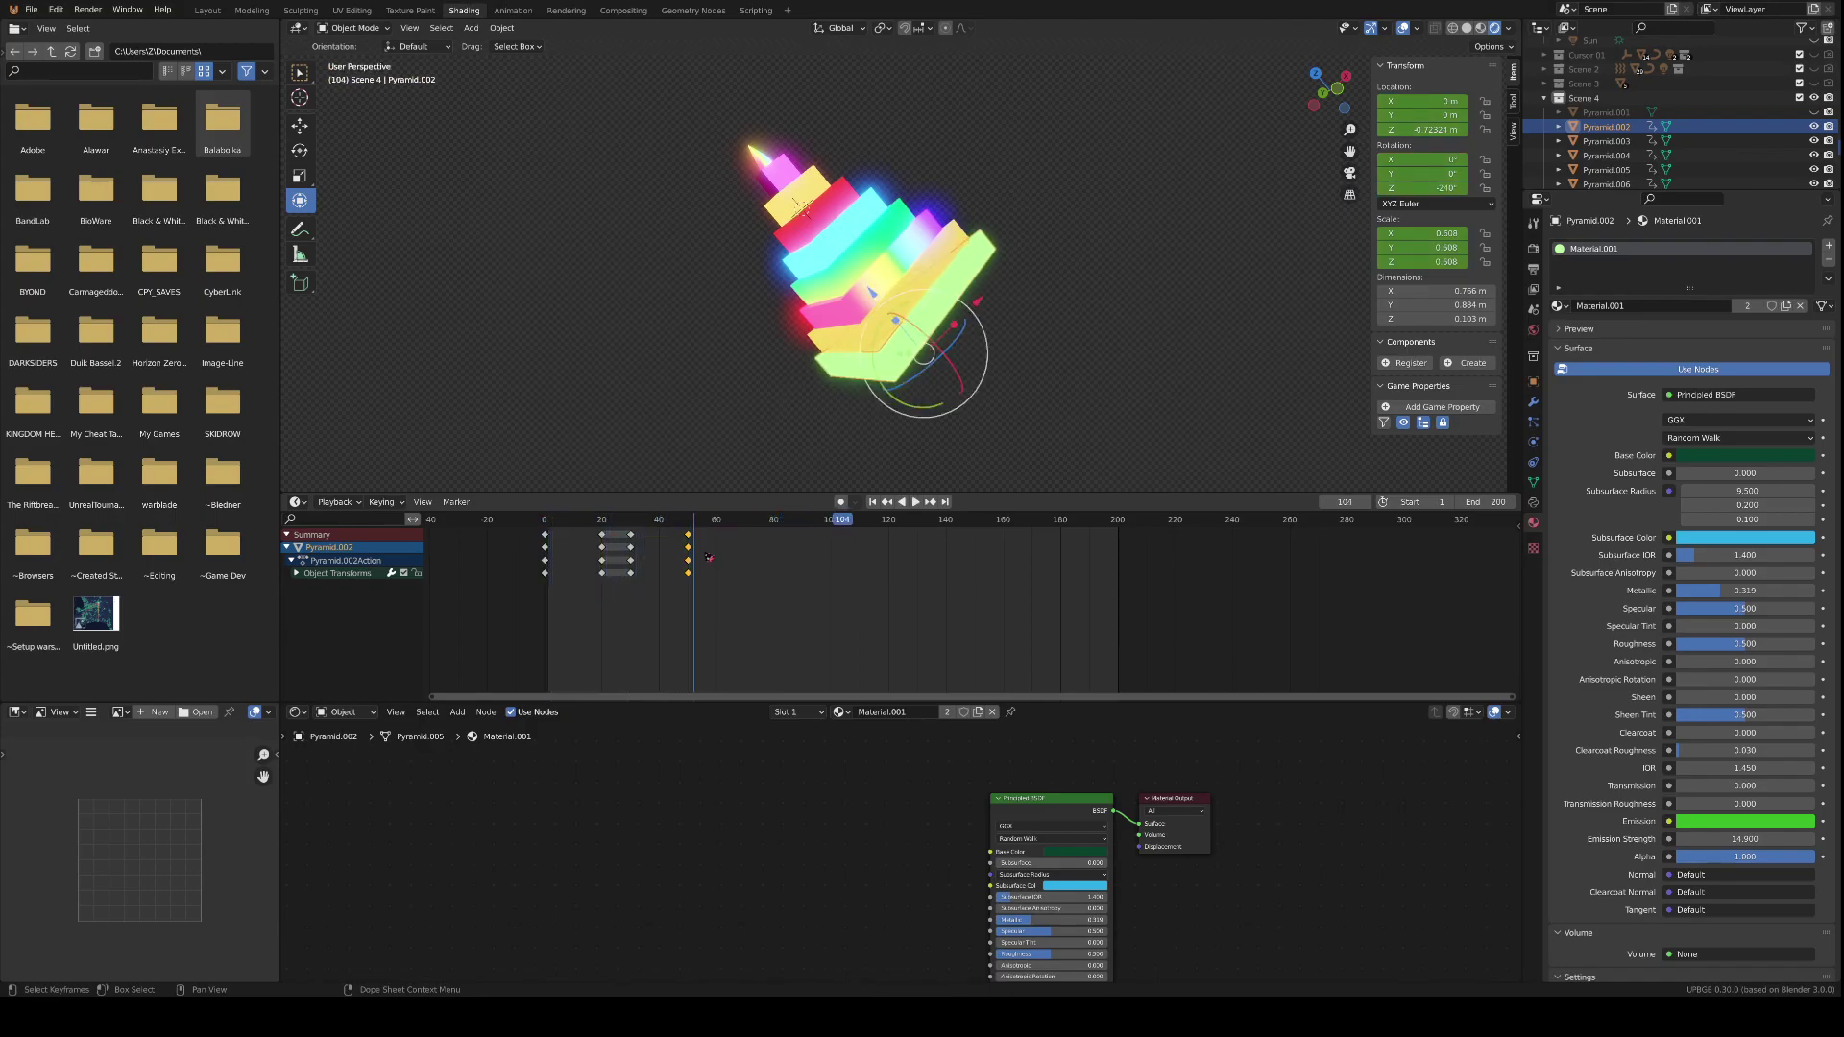
key(g)
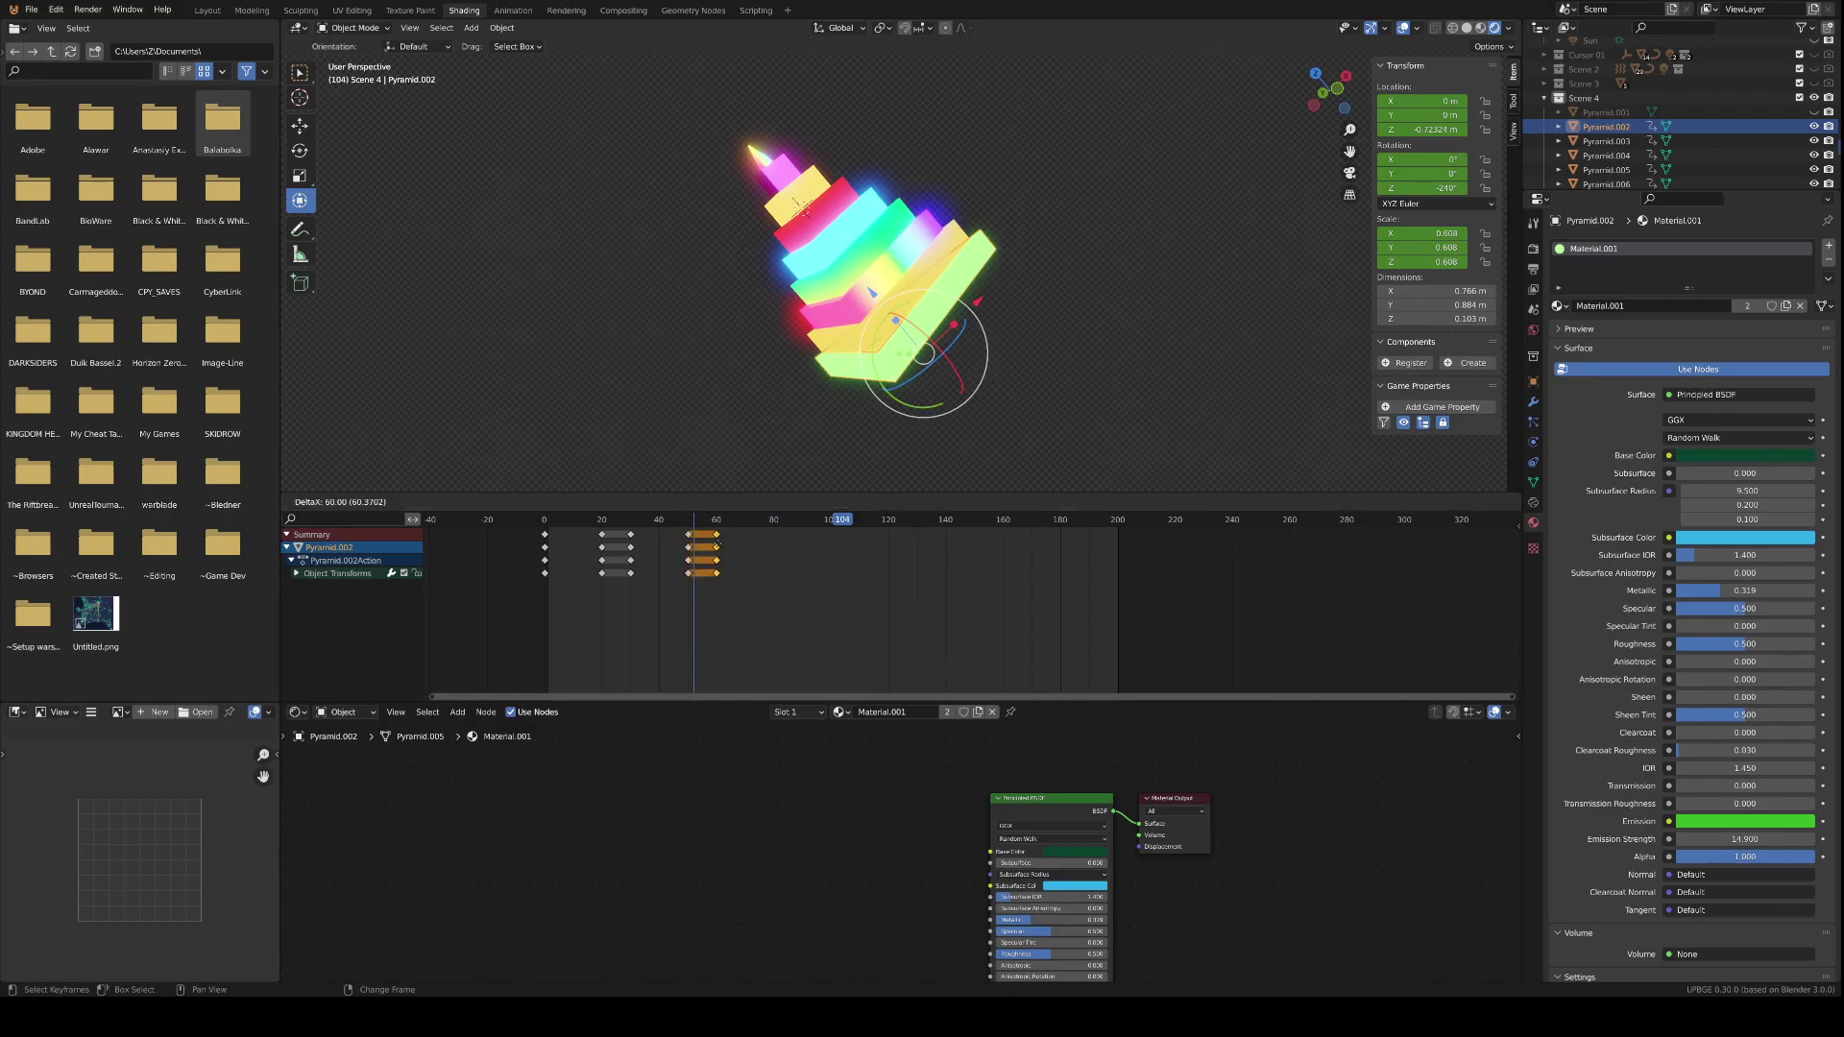
click(717, 548)
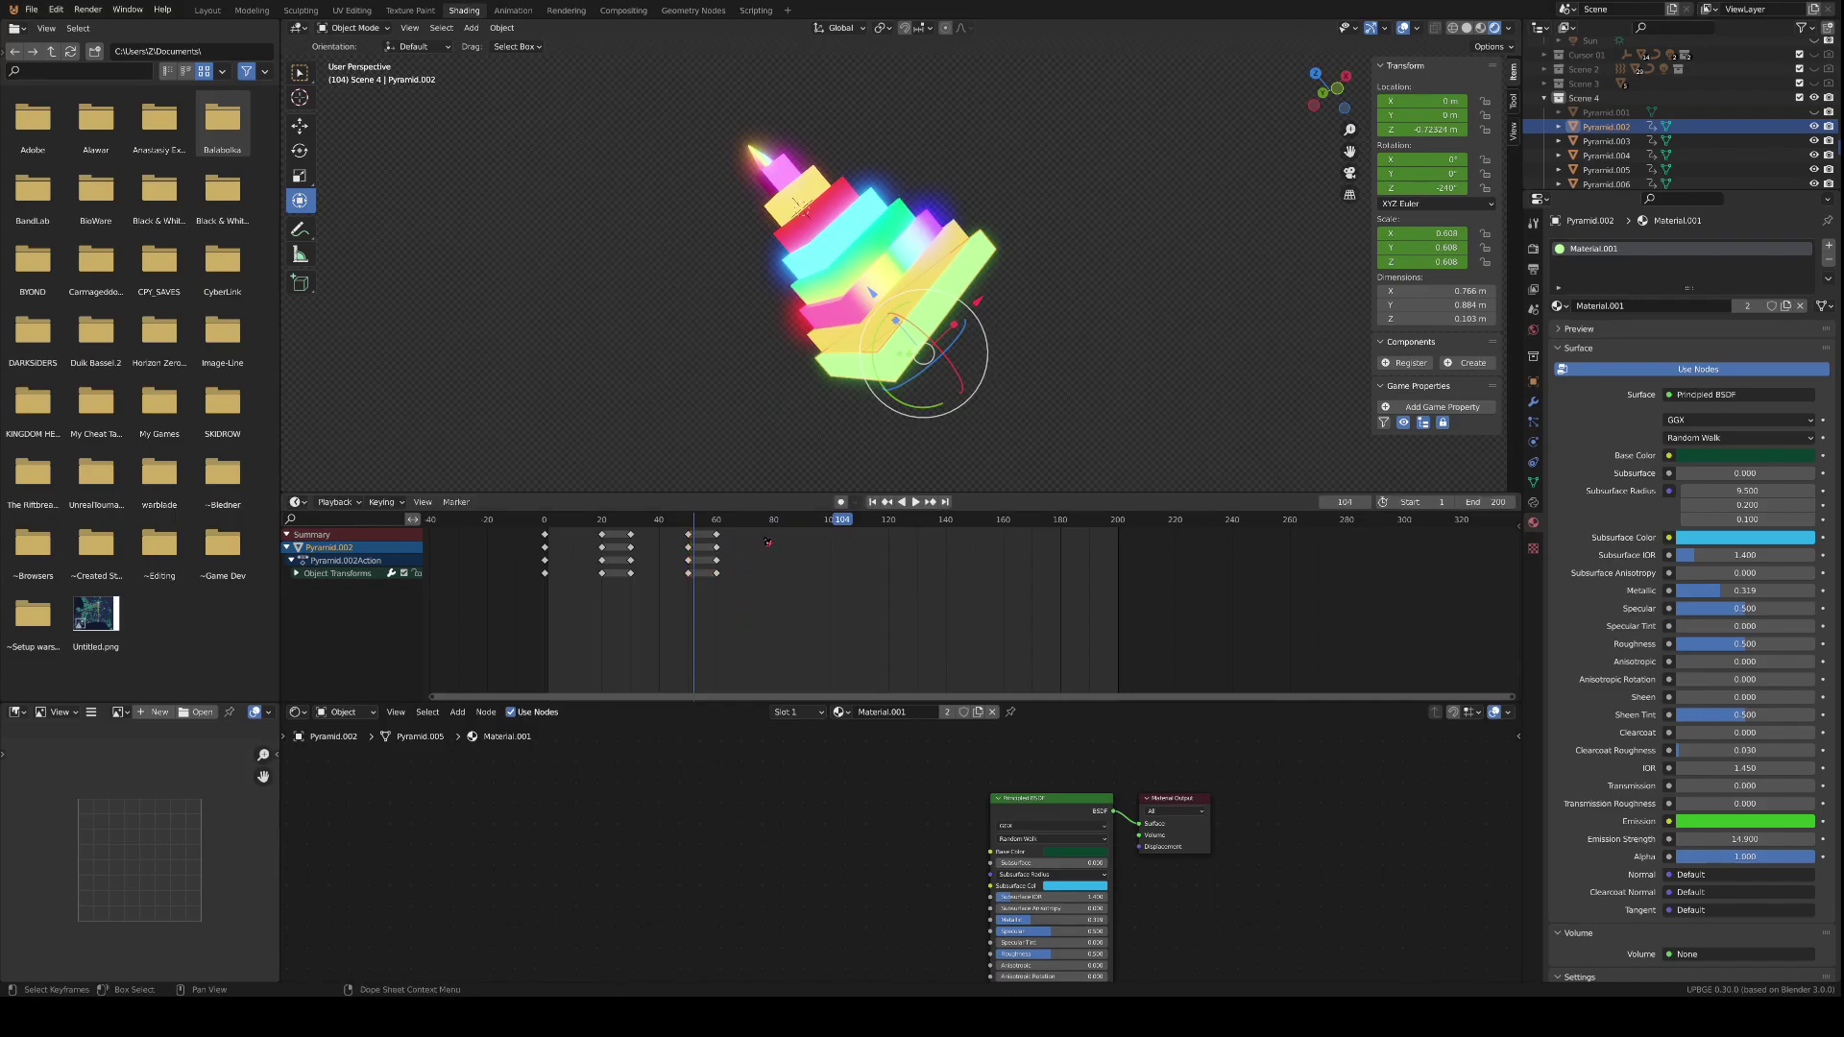
- Key the -360° Z rotation at frame 160, then move those keys to around frame 85
drag(842, 523, 833, 523)
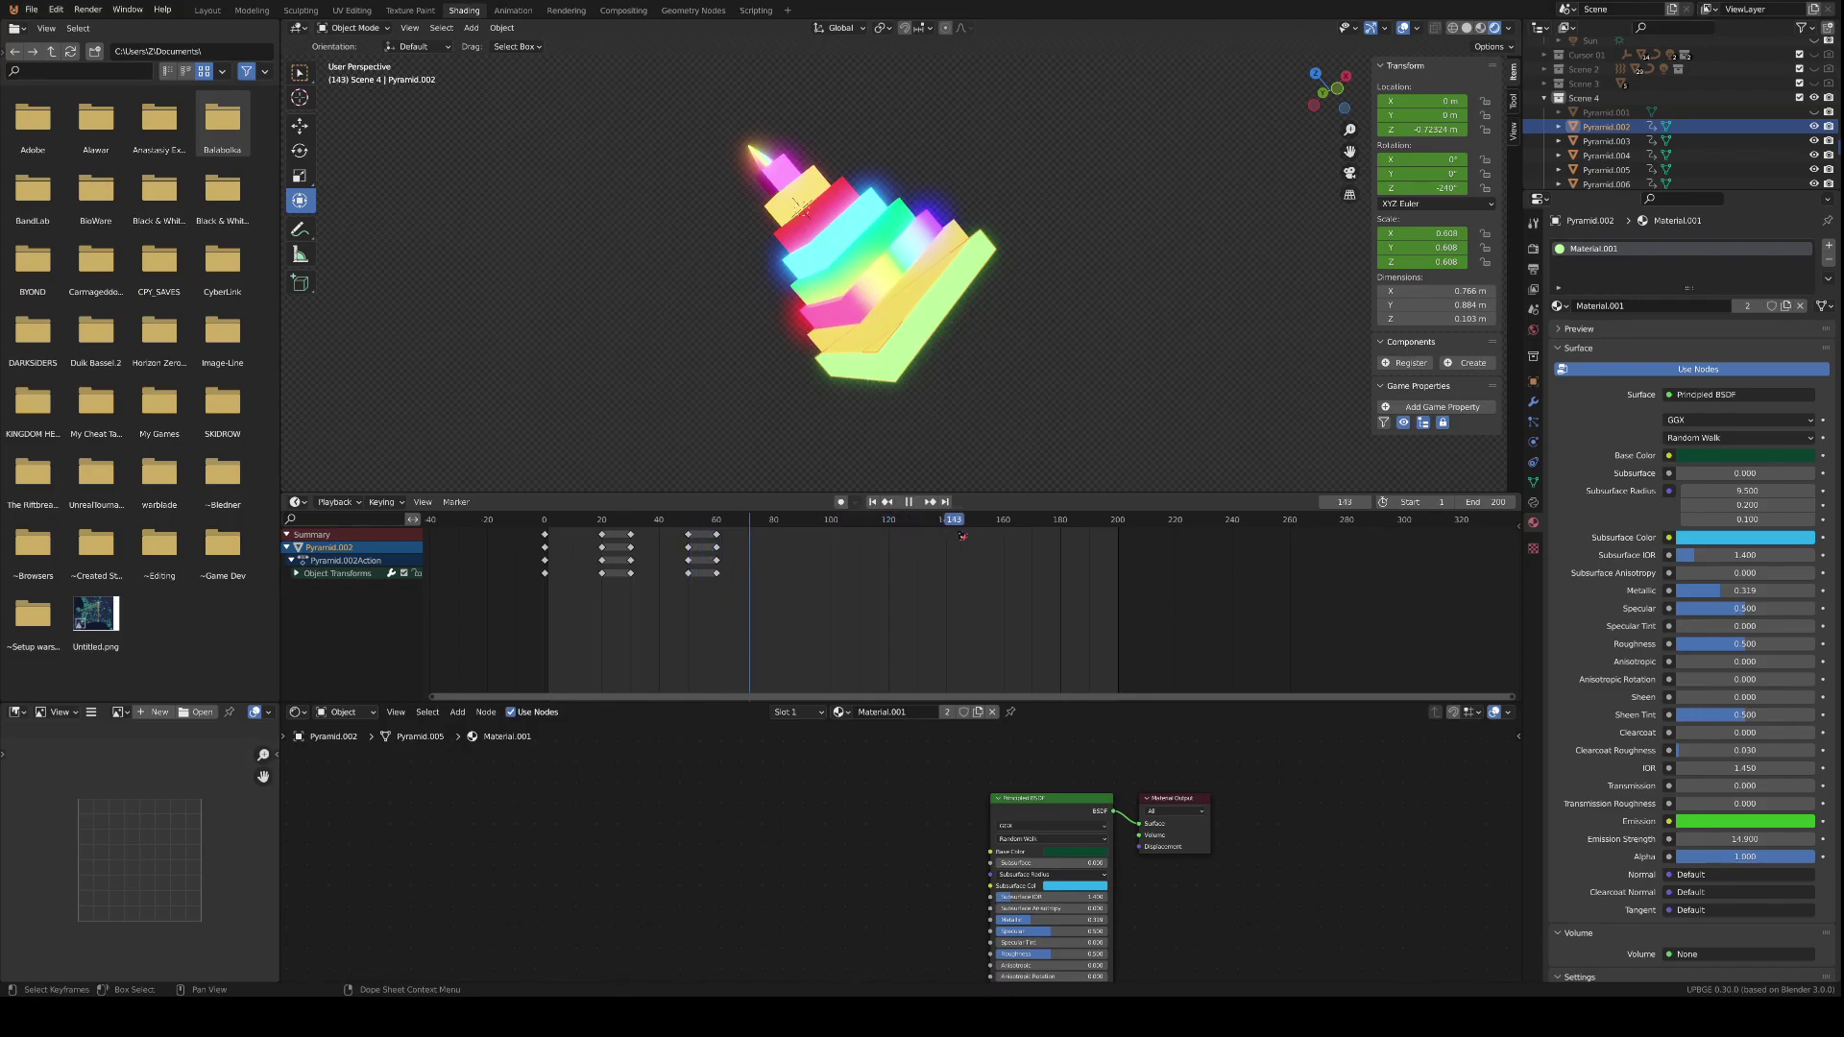
key(space)
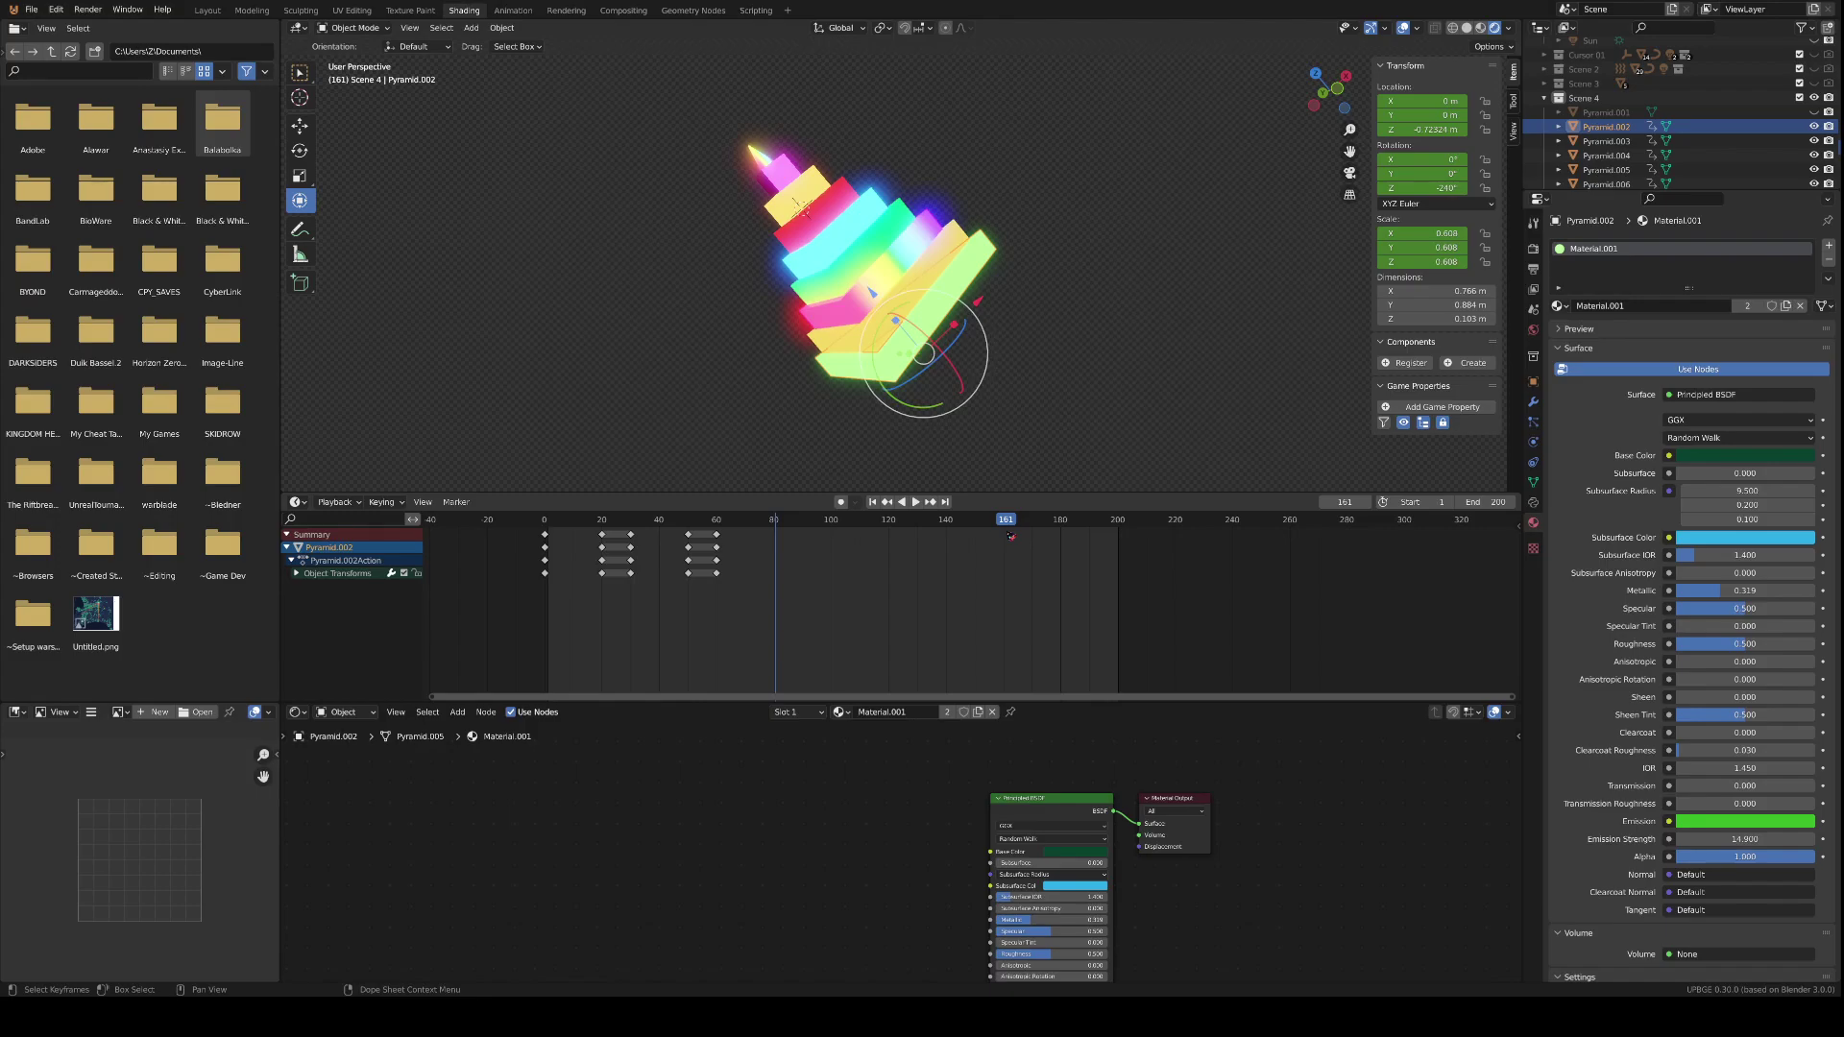
click(1013, 527)
key(space)
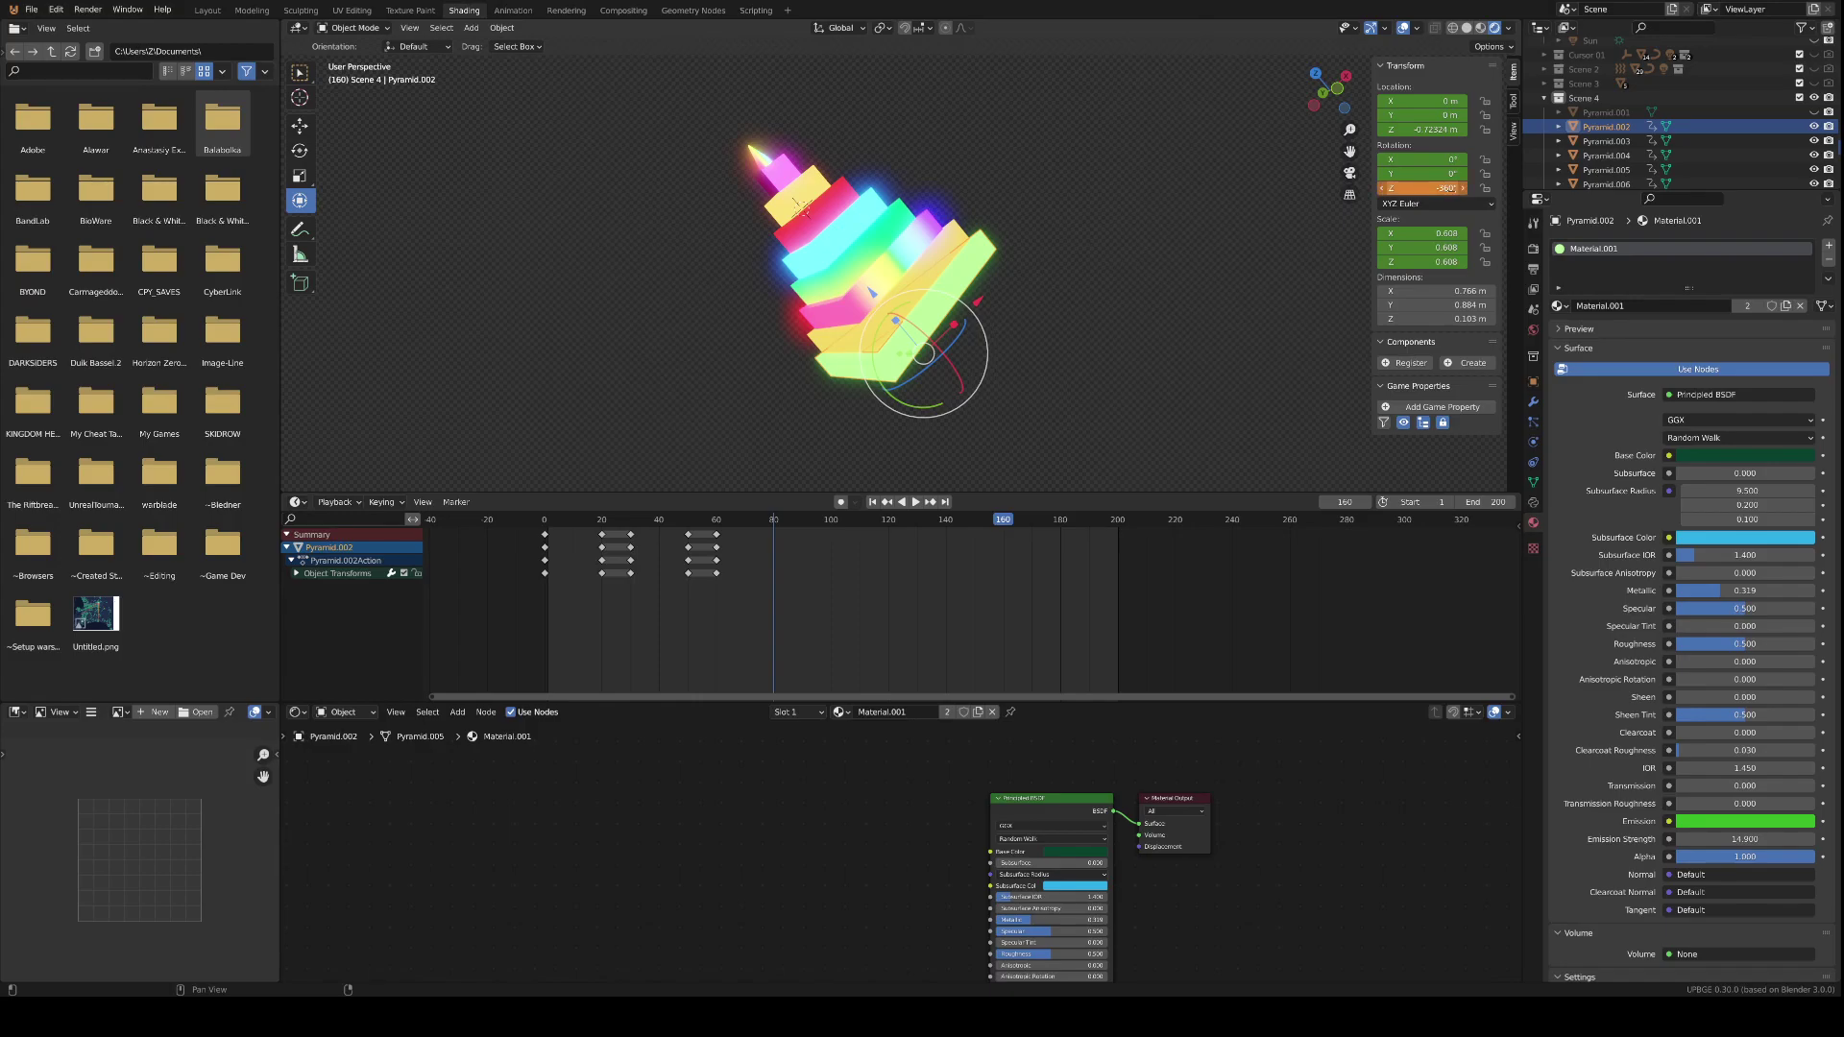
key(i)
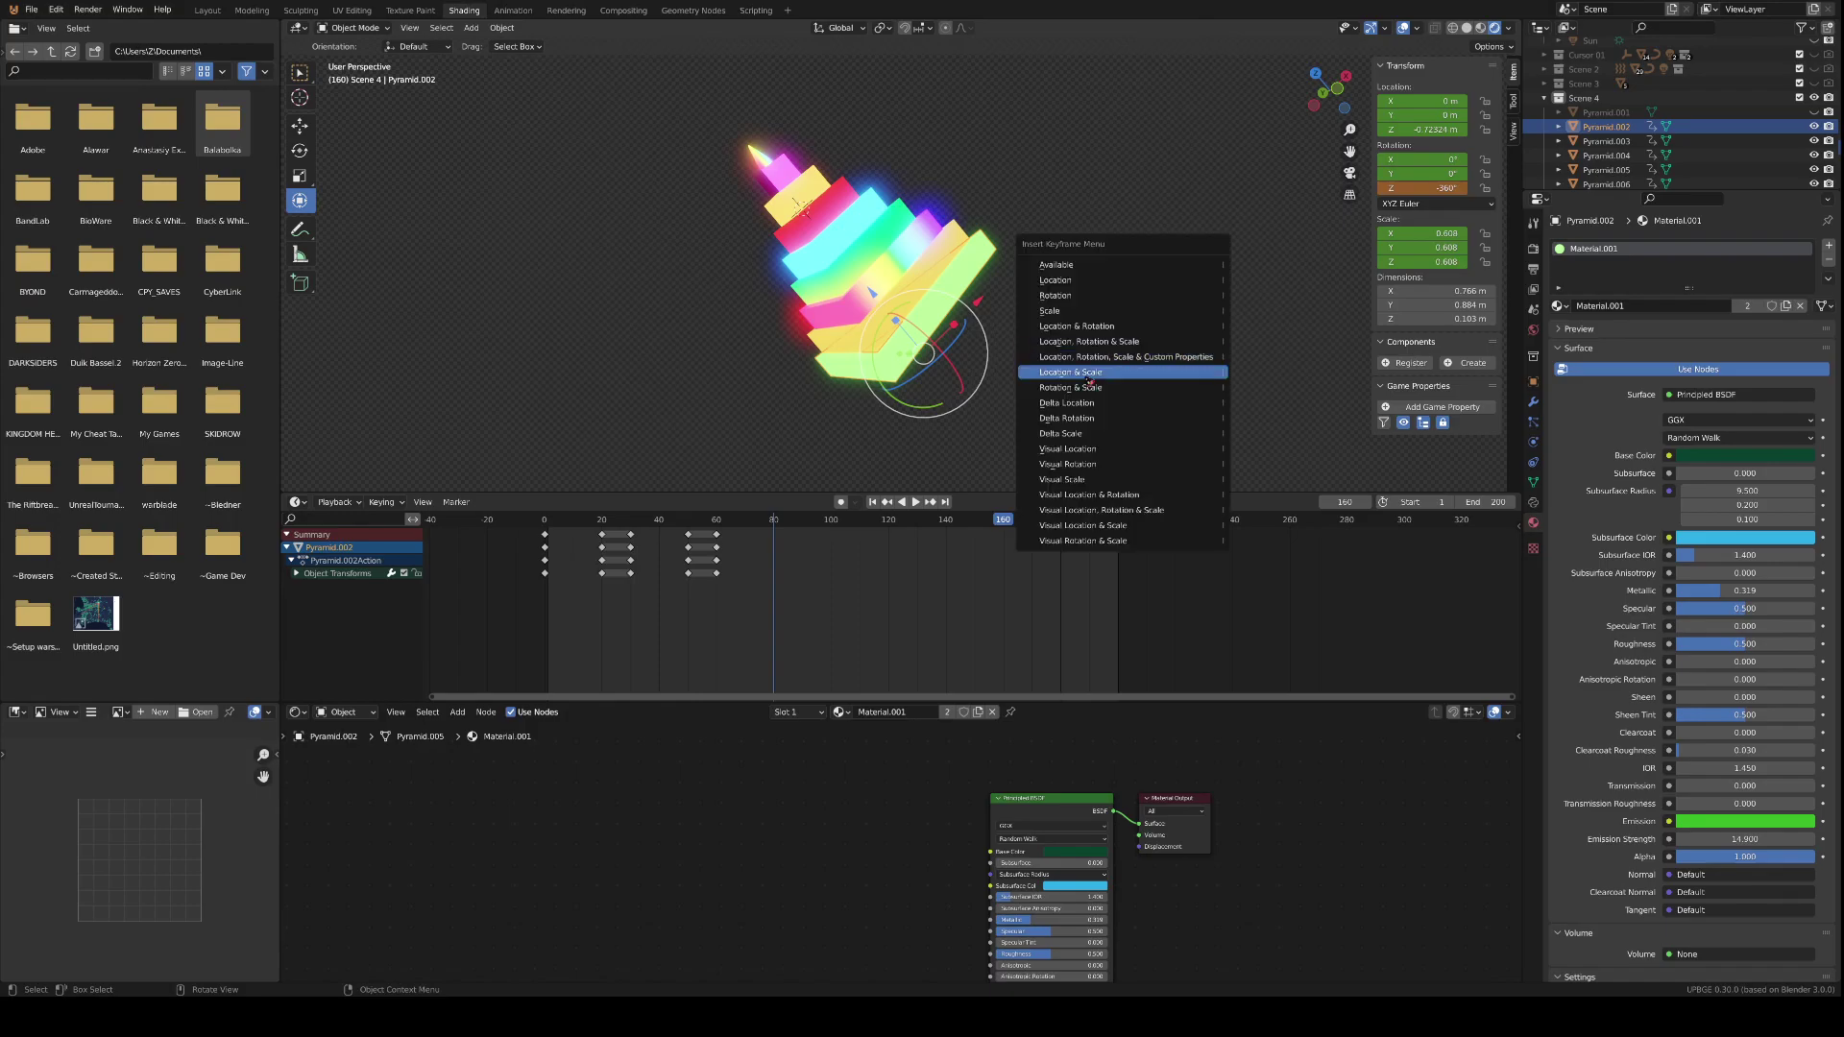
click(1090, 358)
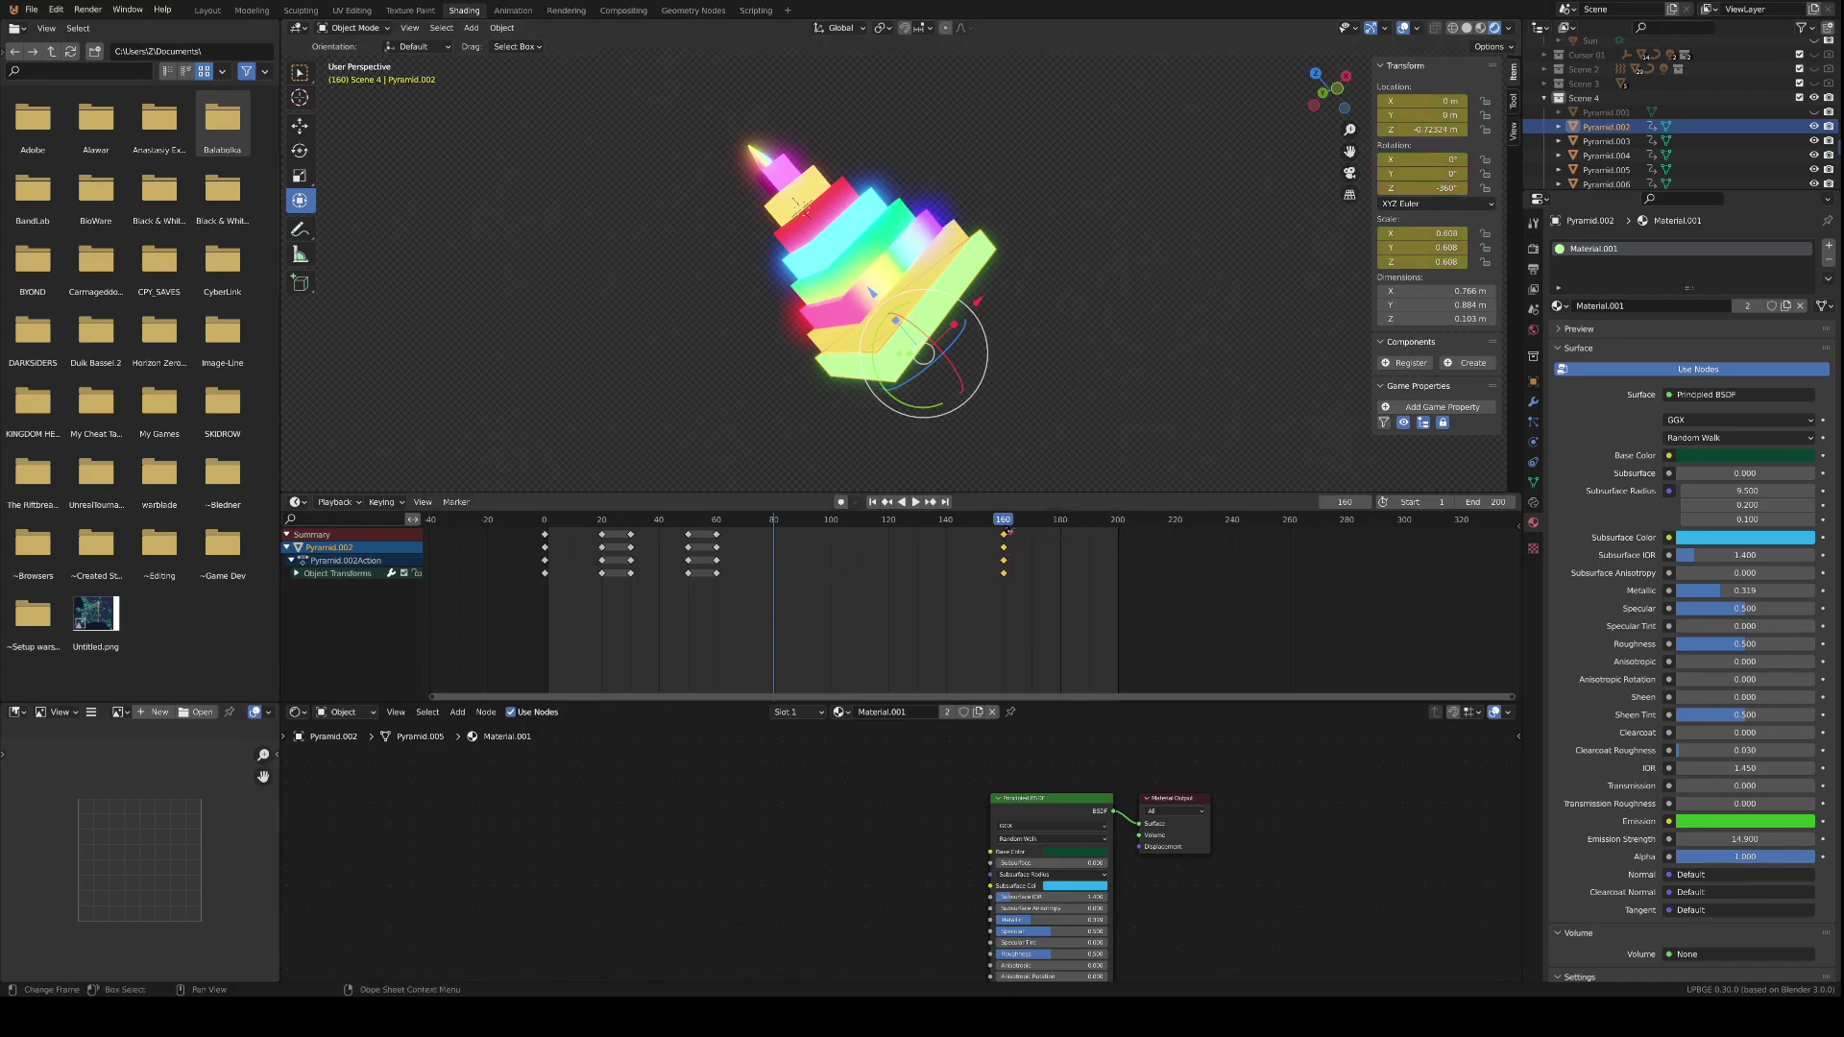
drag(1007, 538, 815, 519)
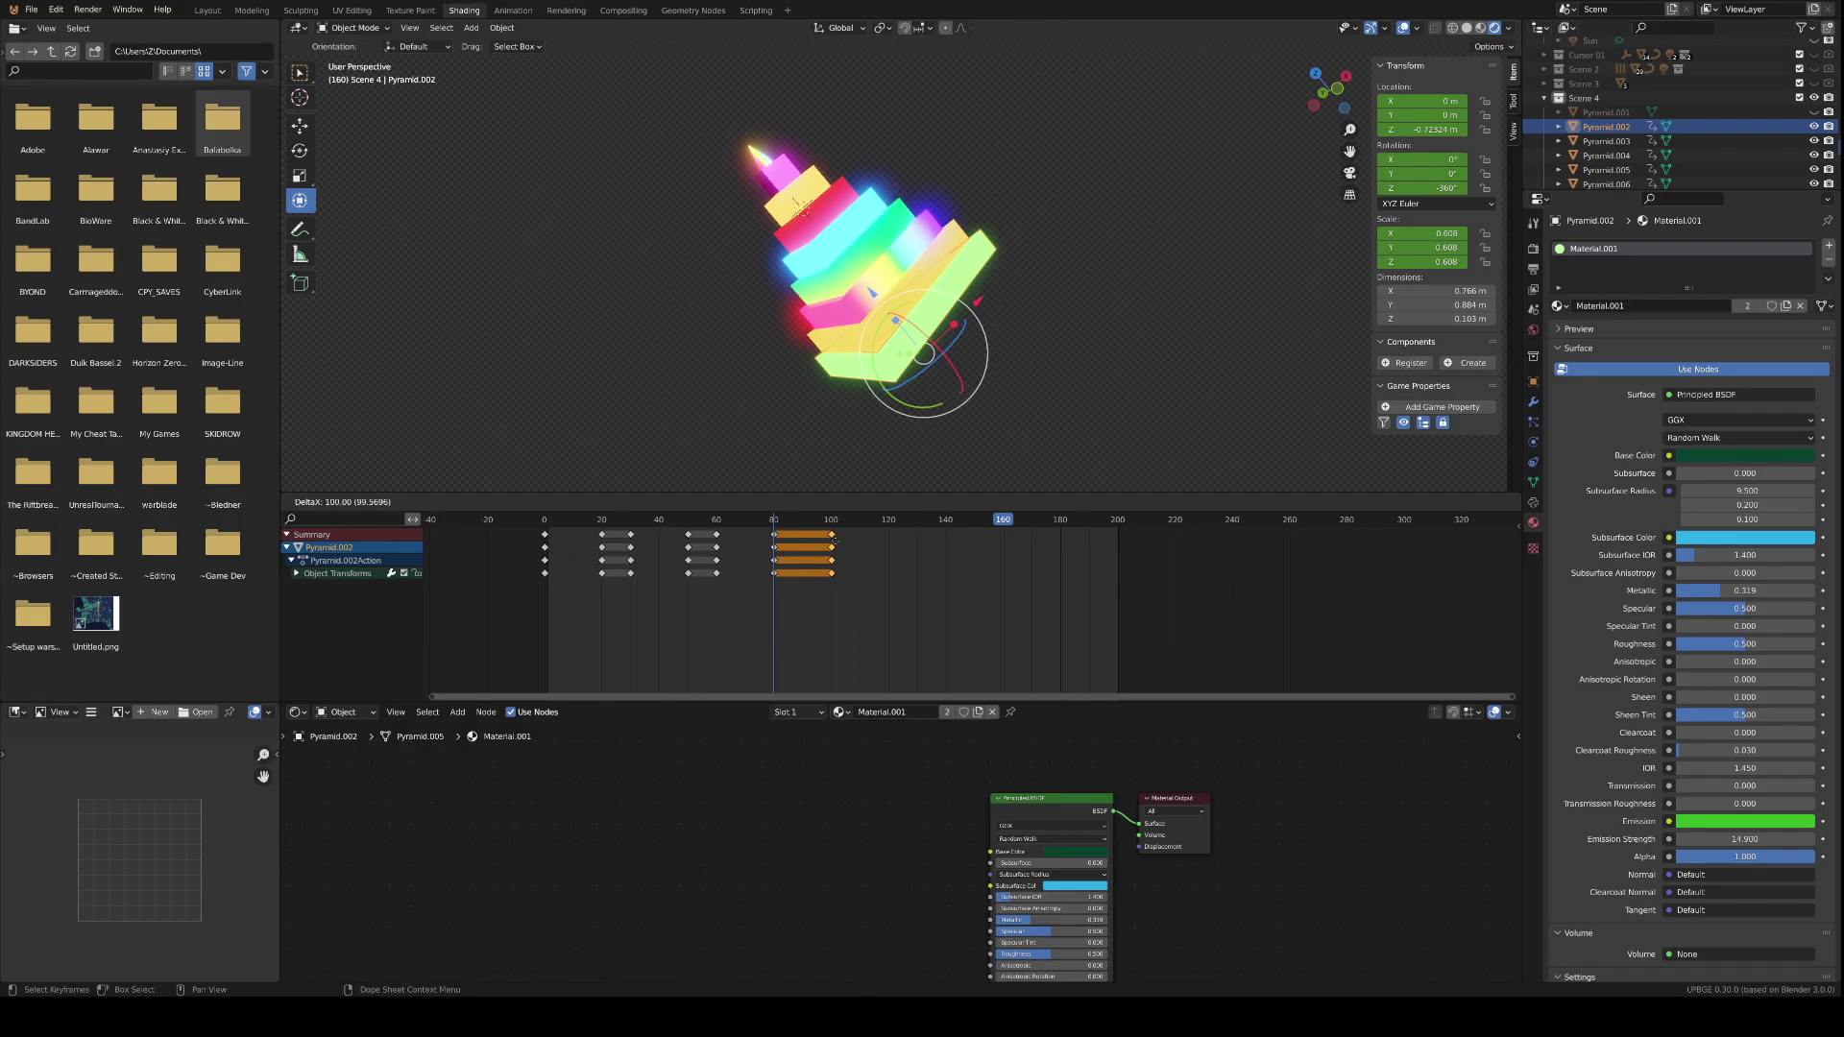
click(835, 539)
key(space)
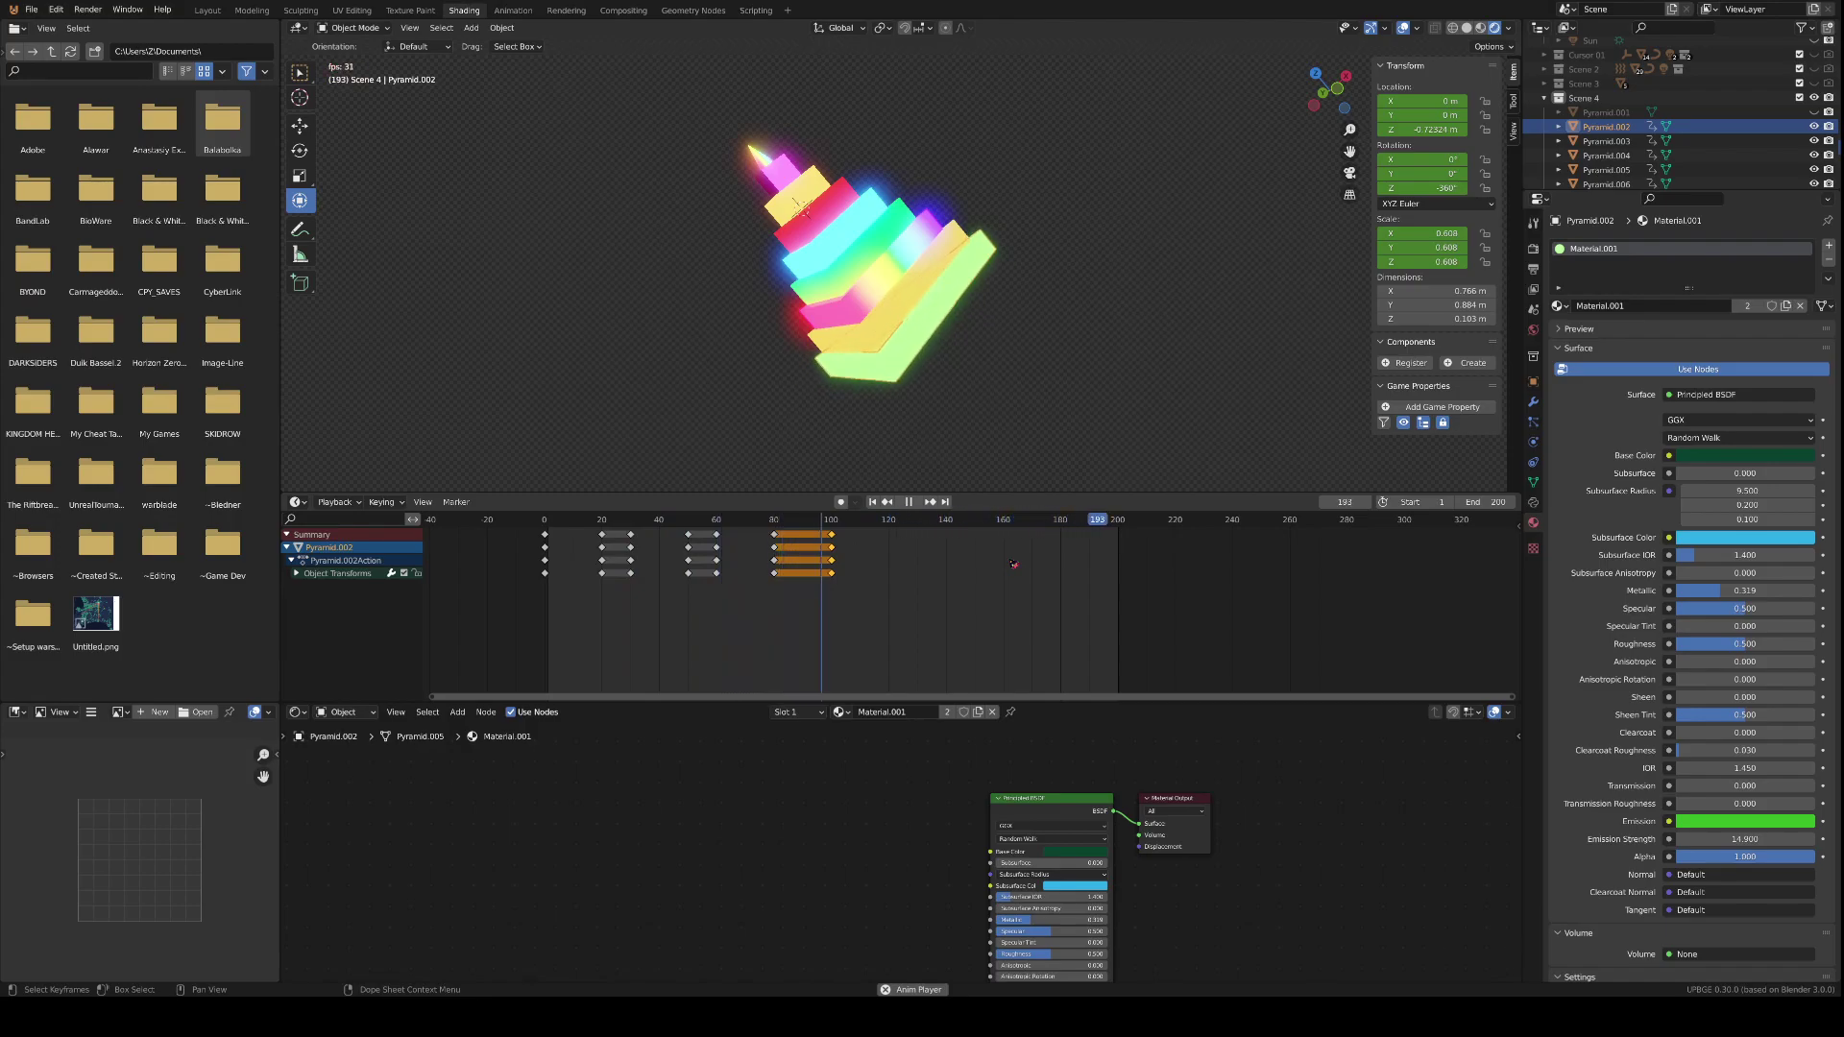
- Replay Pyramid.002's spin with all its keys selected, then select the orange Pyramid.004 tier
key(space)
key(a)
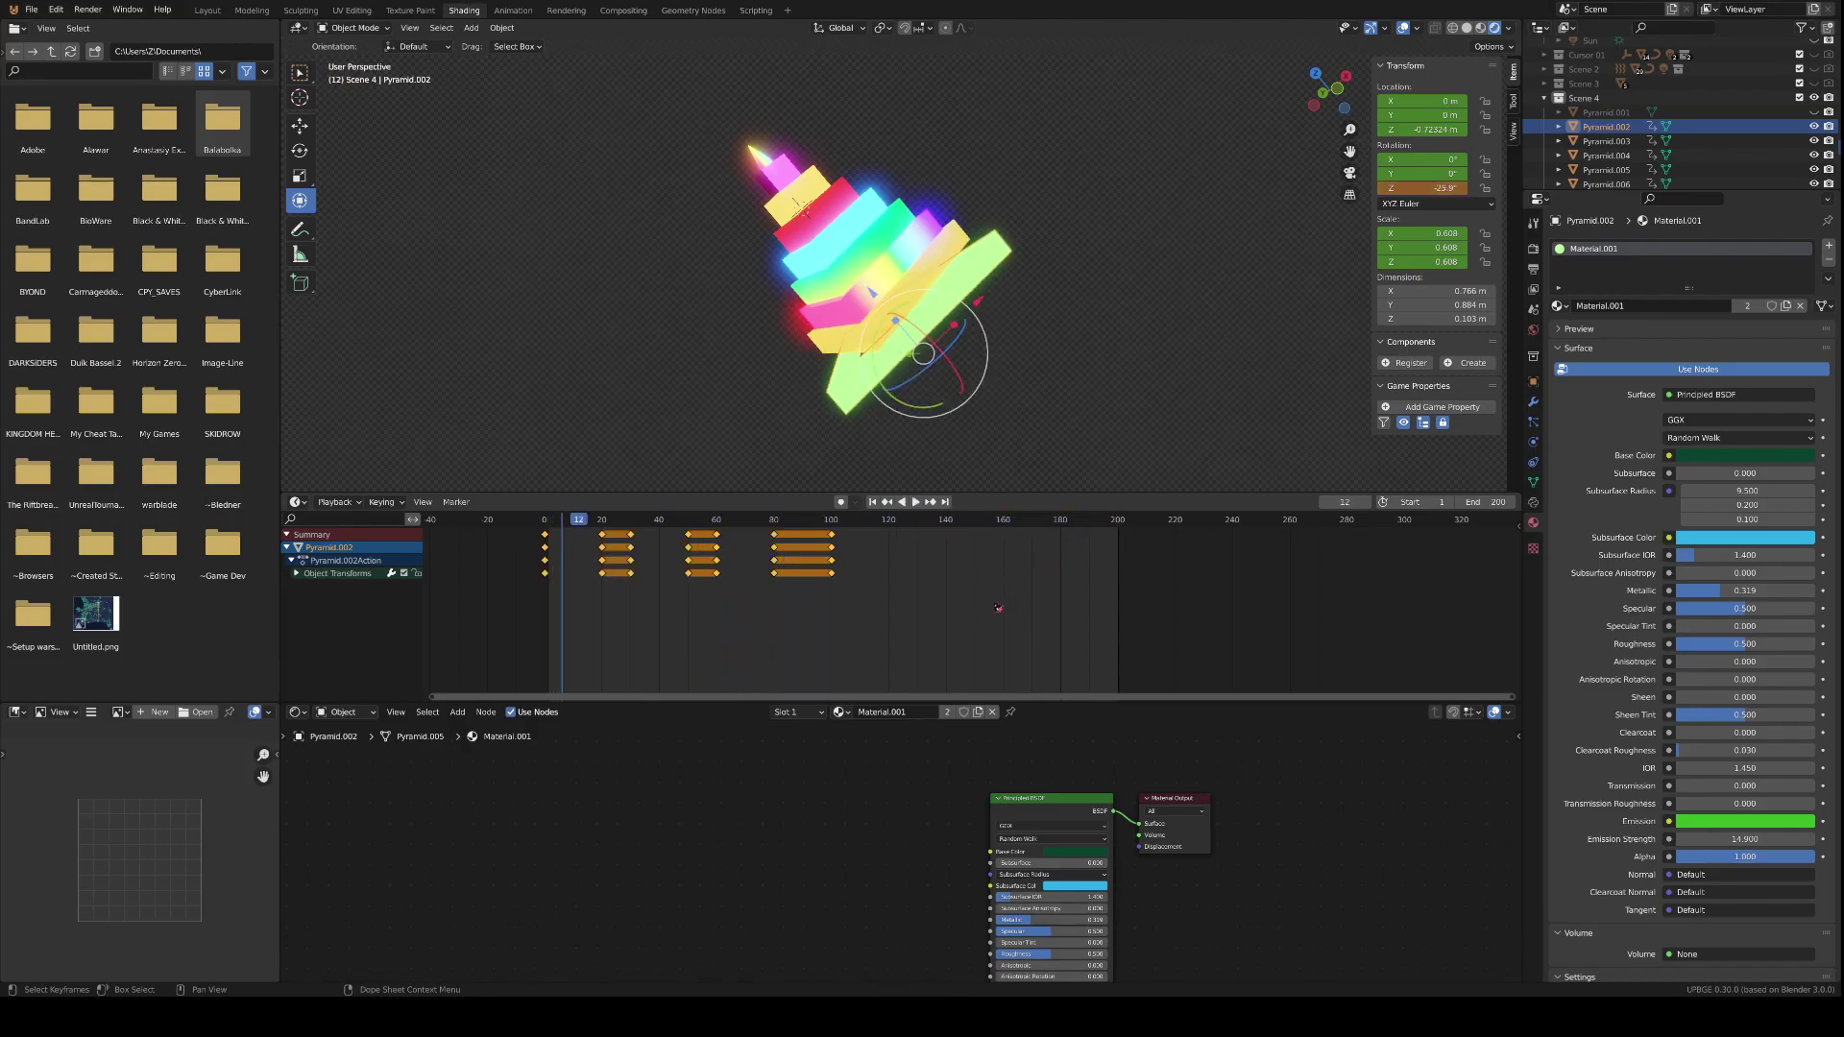
key(space)
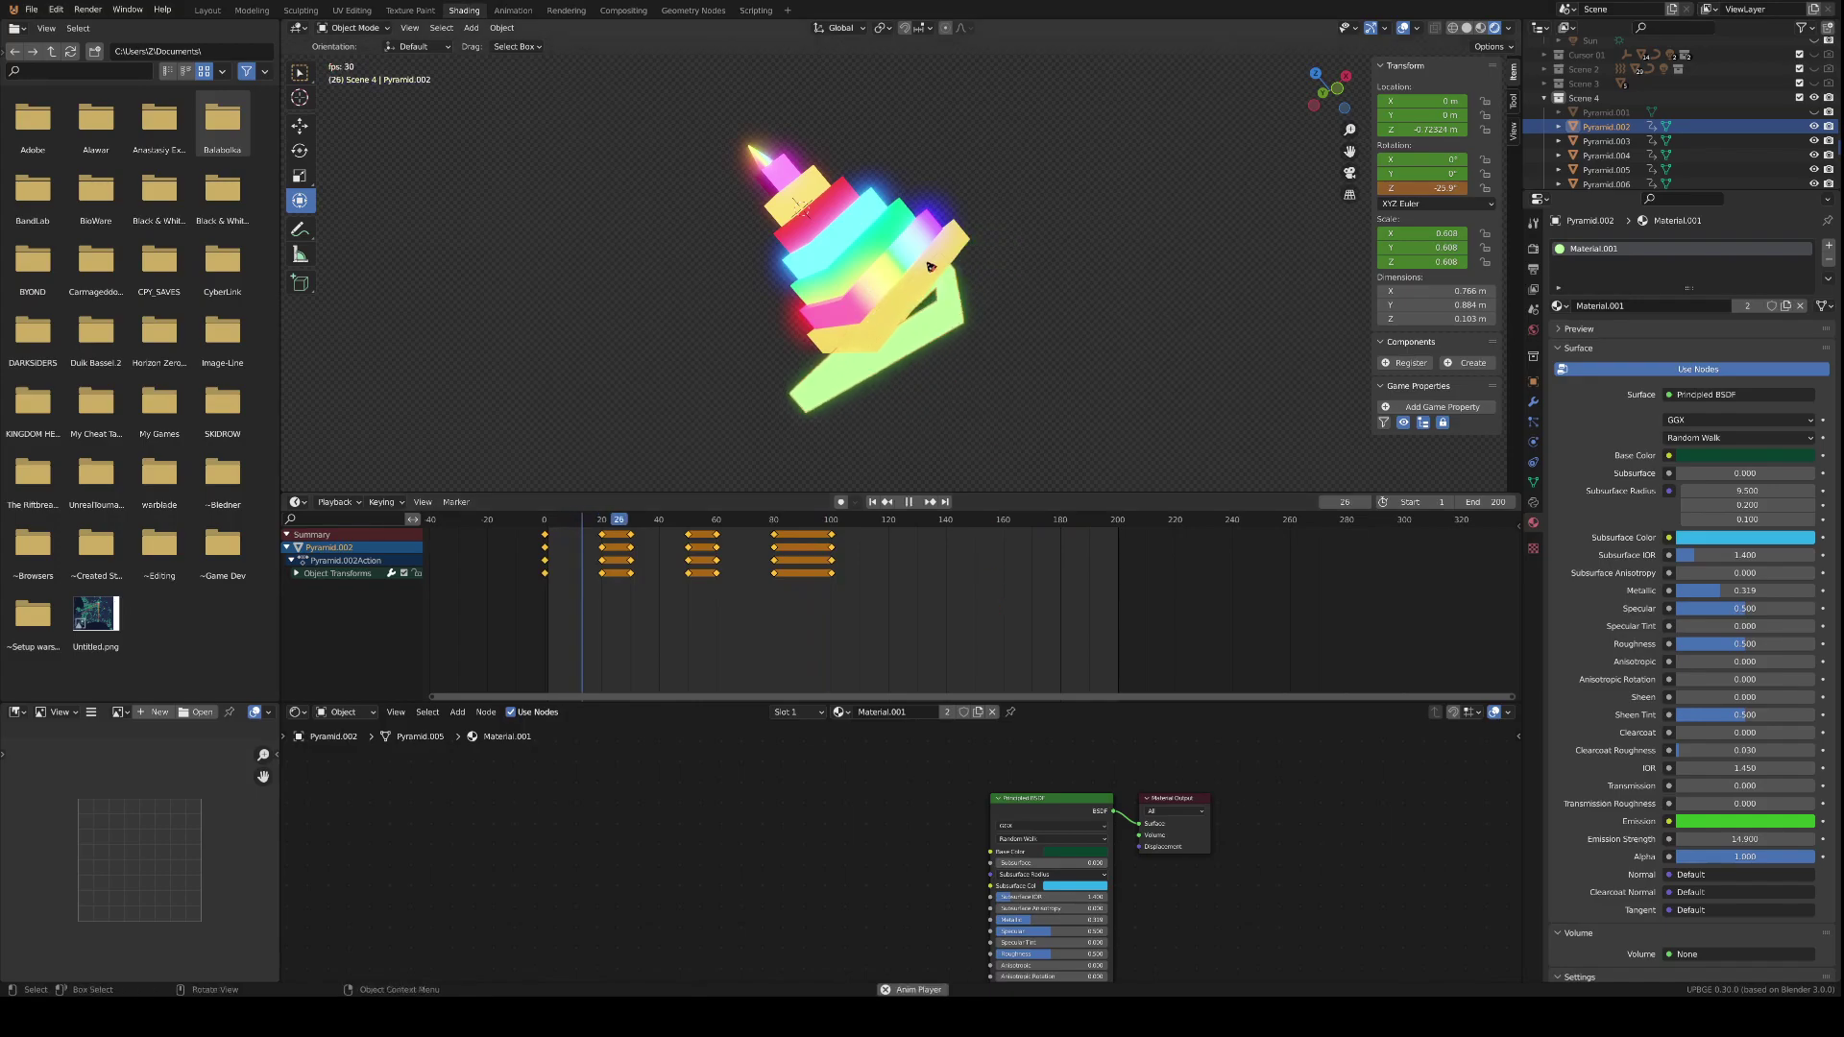
click(935, 268)
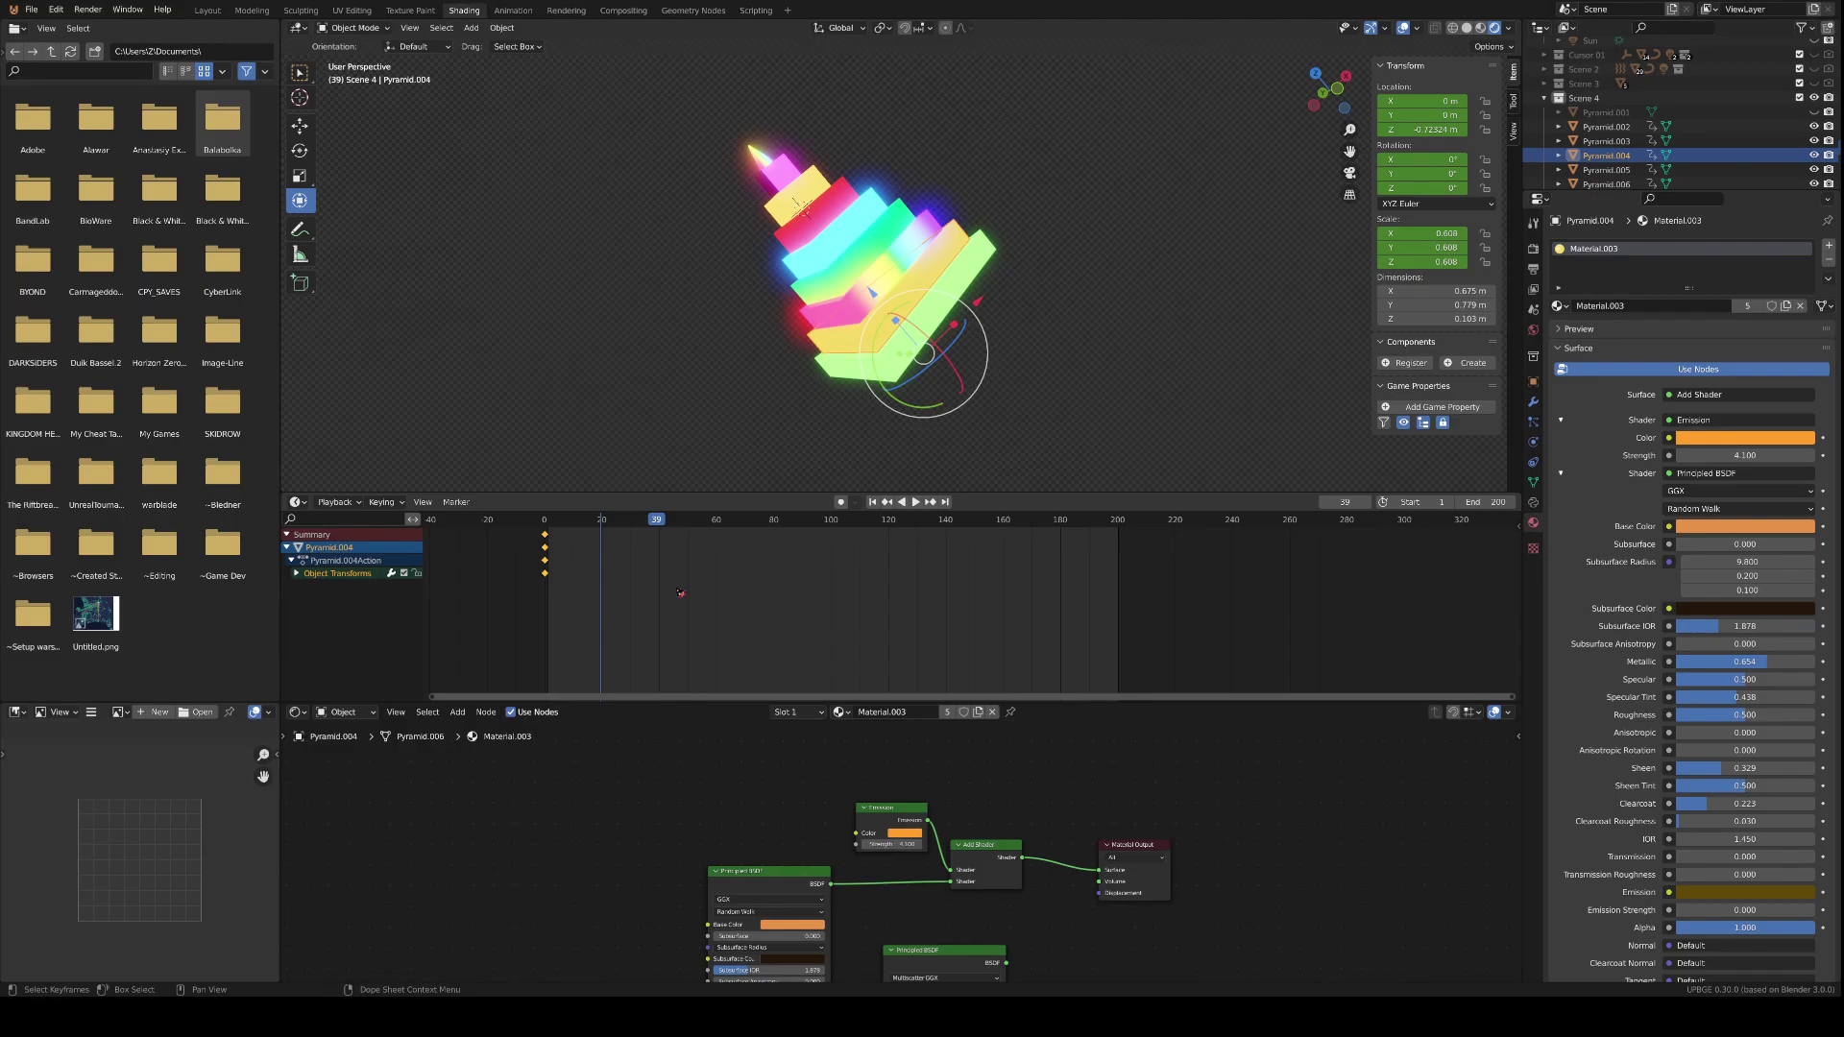
- Paste the copied spin keys onto Pyramid.004, preview it, and select Pyramid.005
key(ctrl+v)
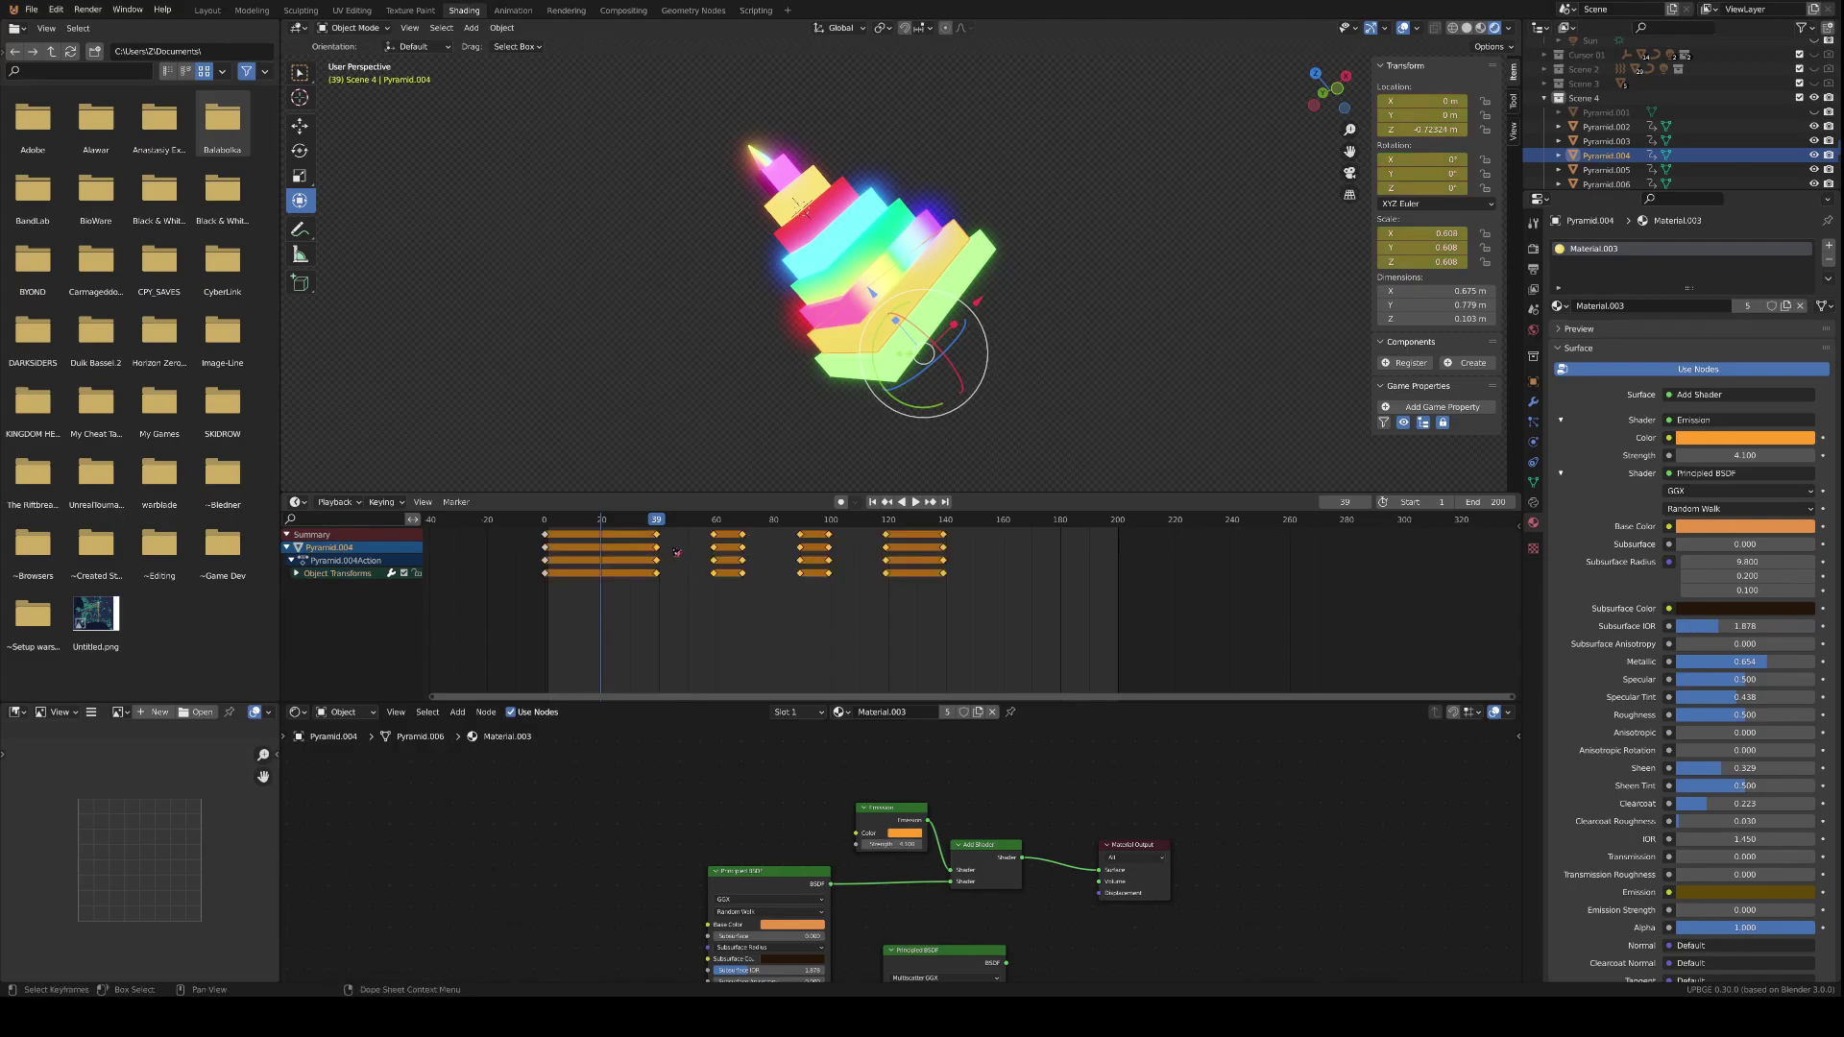
key(space)
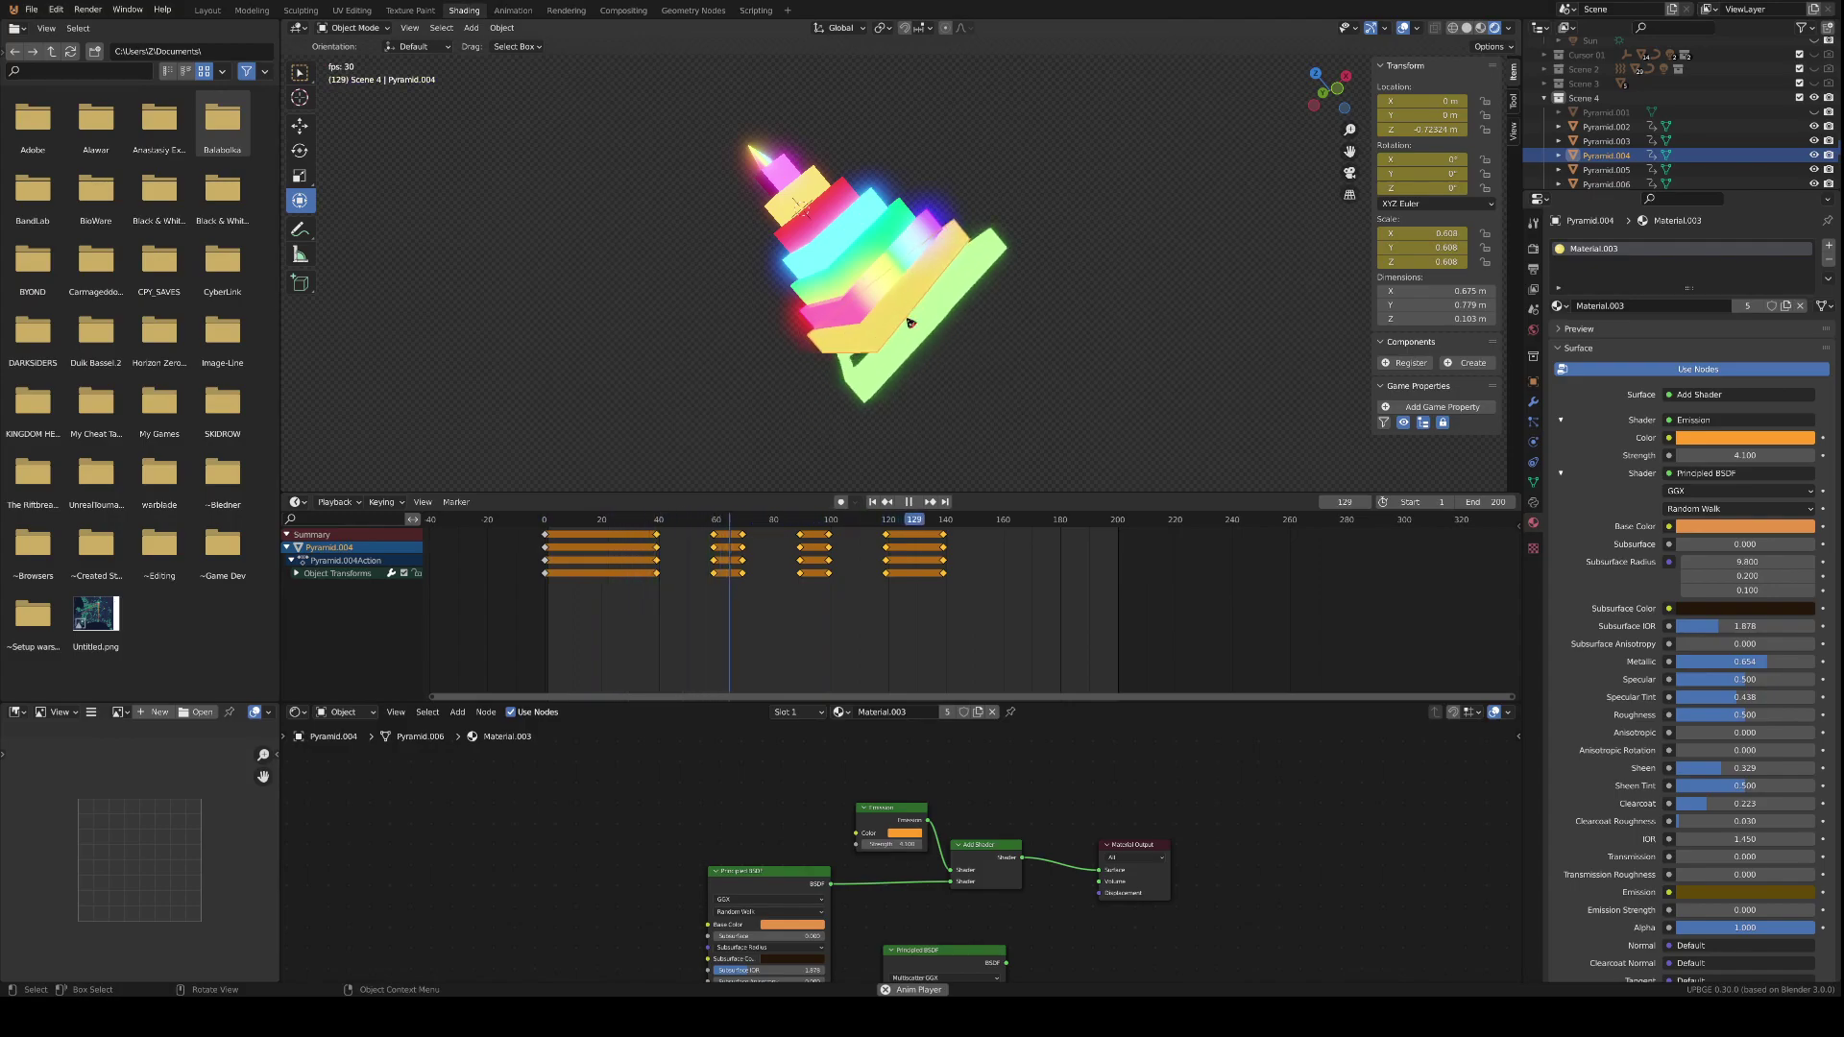
click(859, 295)
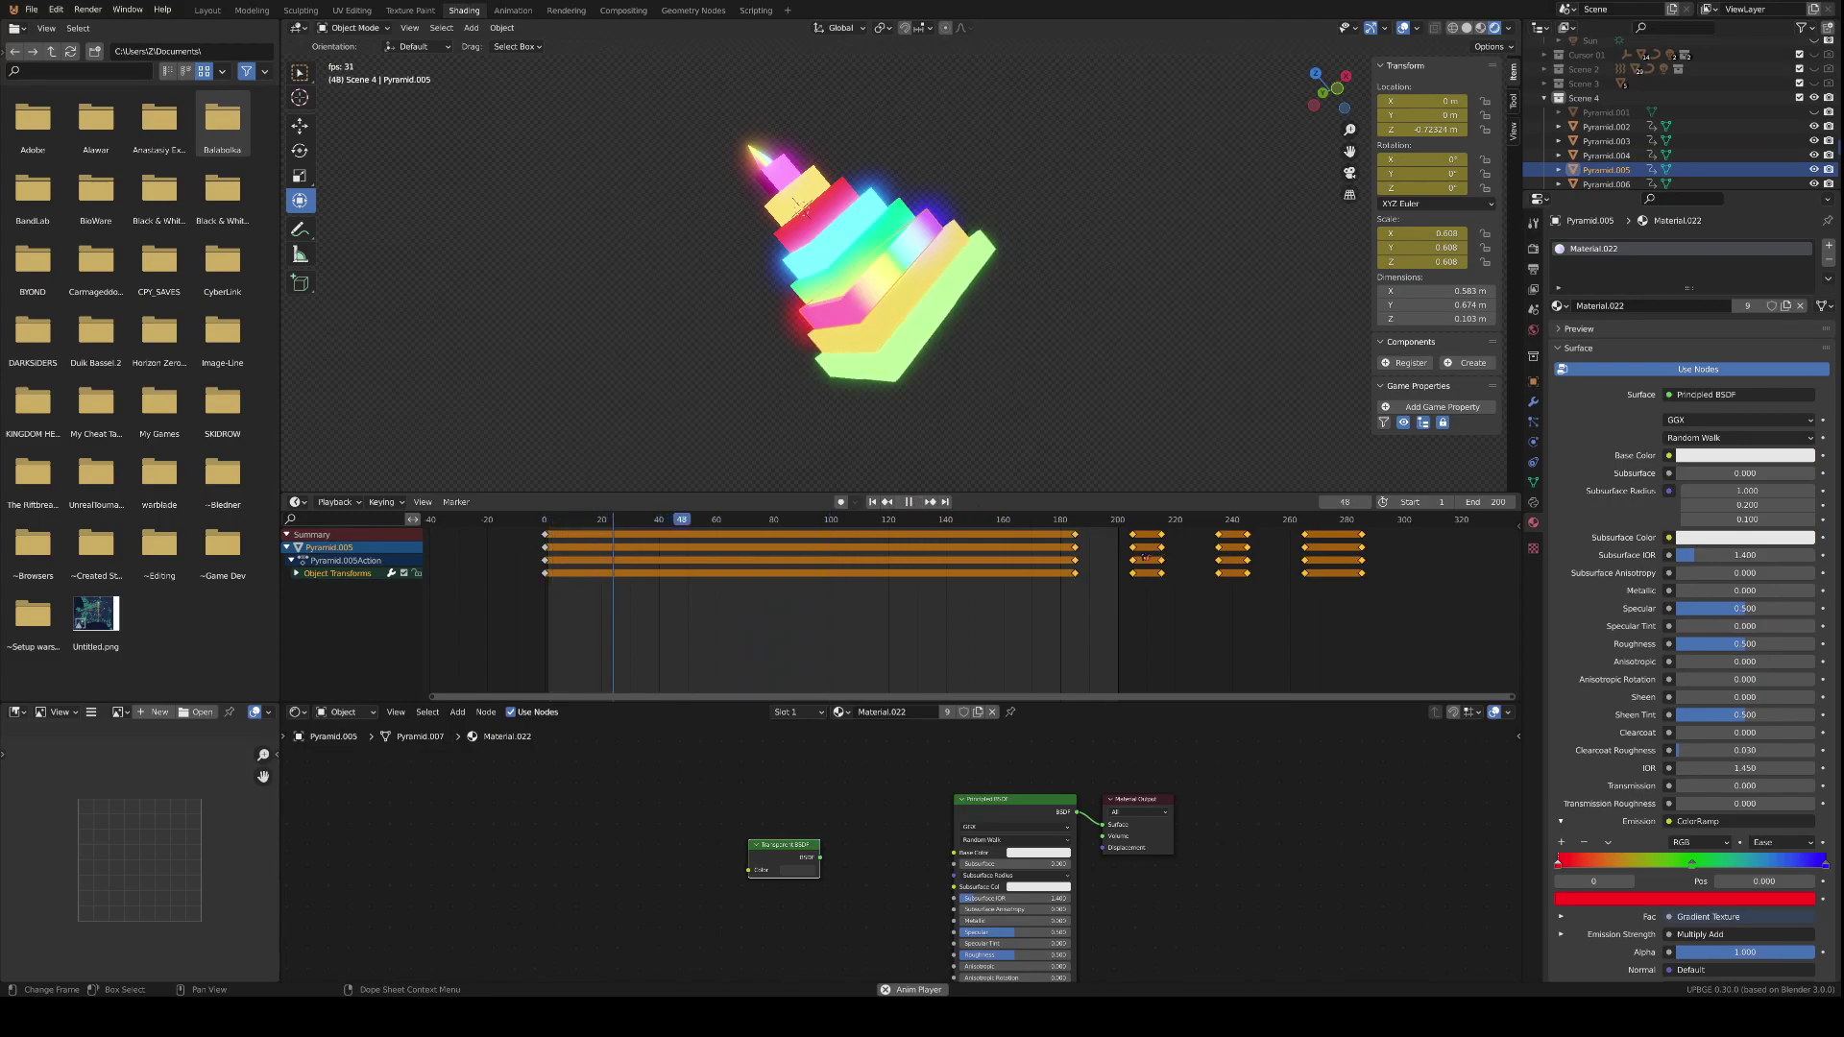
- Scale Pyramid.005's keyframes to 0.46 and slide them earlier in the timeline
key(s)
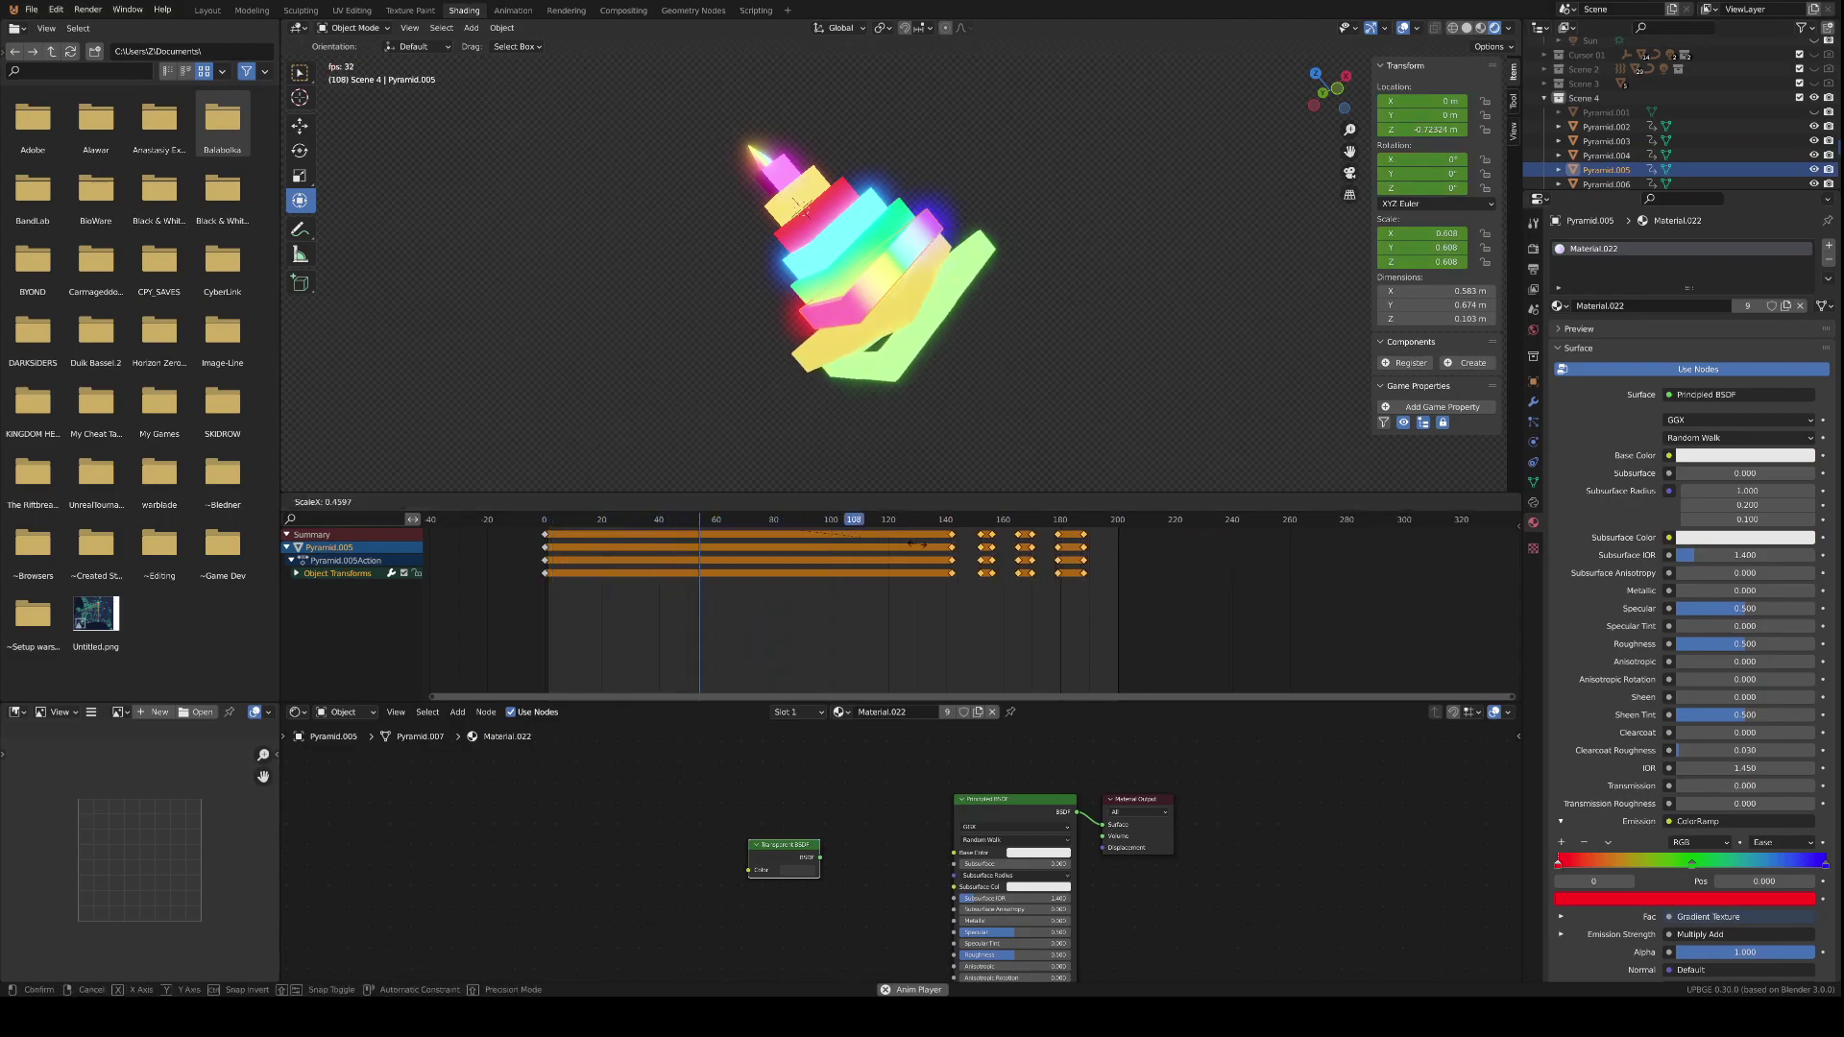
click(922, 547)
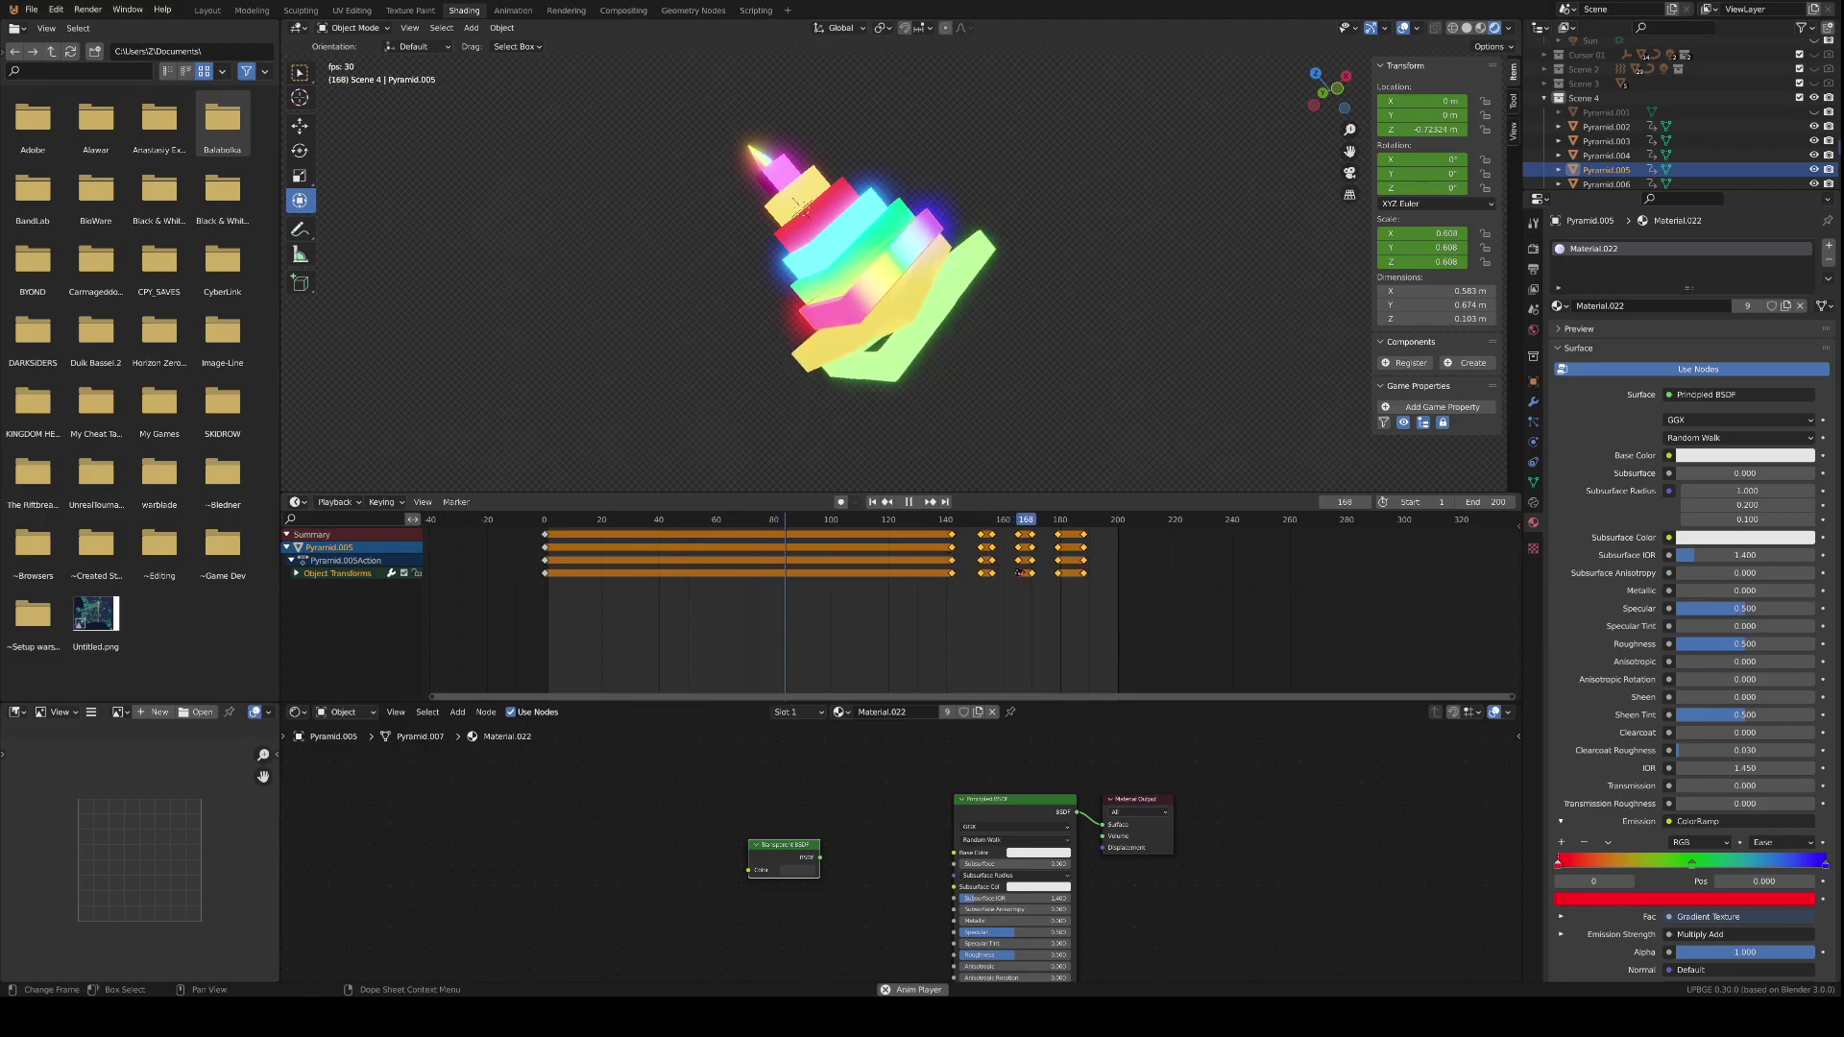
drag(952, 537, 641, 540)
click(640, 540)
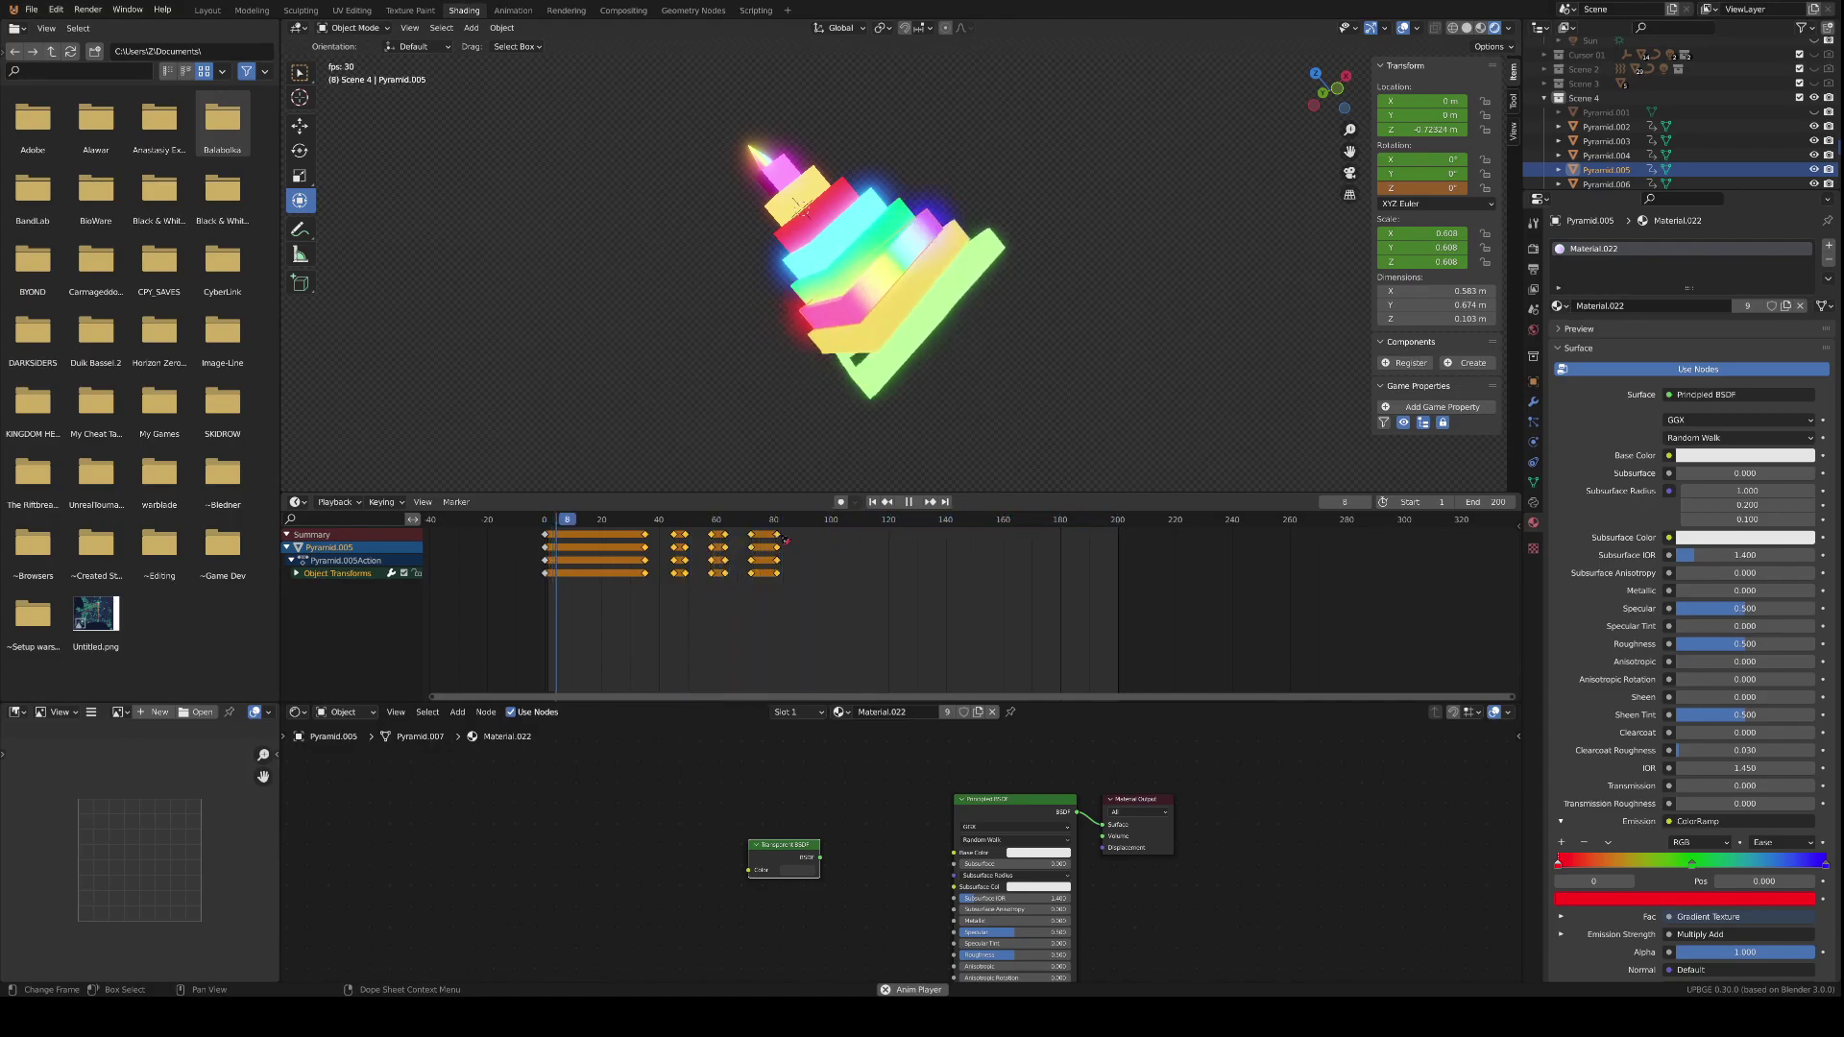
- Move Pyramid.005's frame-35 key column to frame 20 and resume playback
click(656, 536)
click(646, 535)
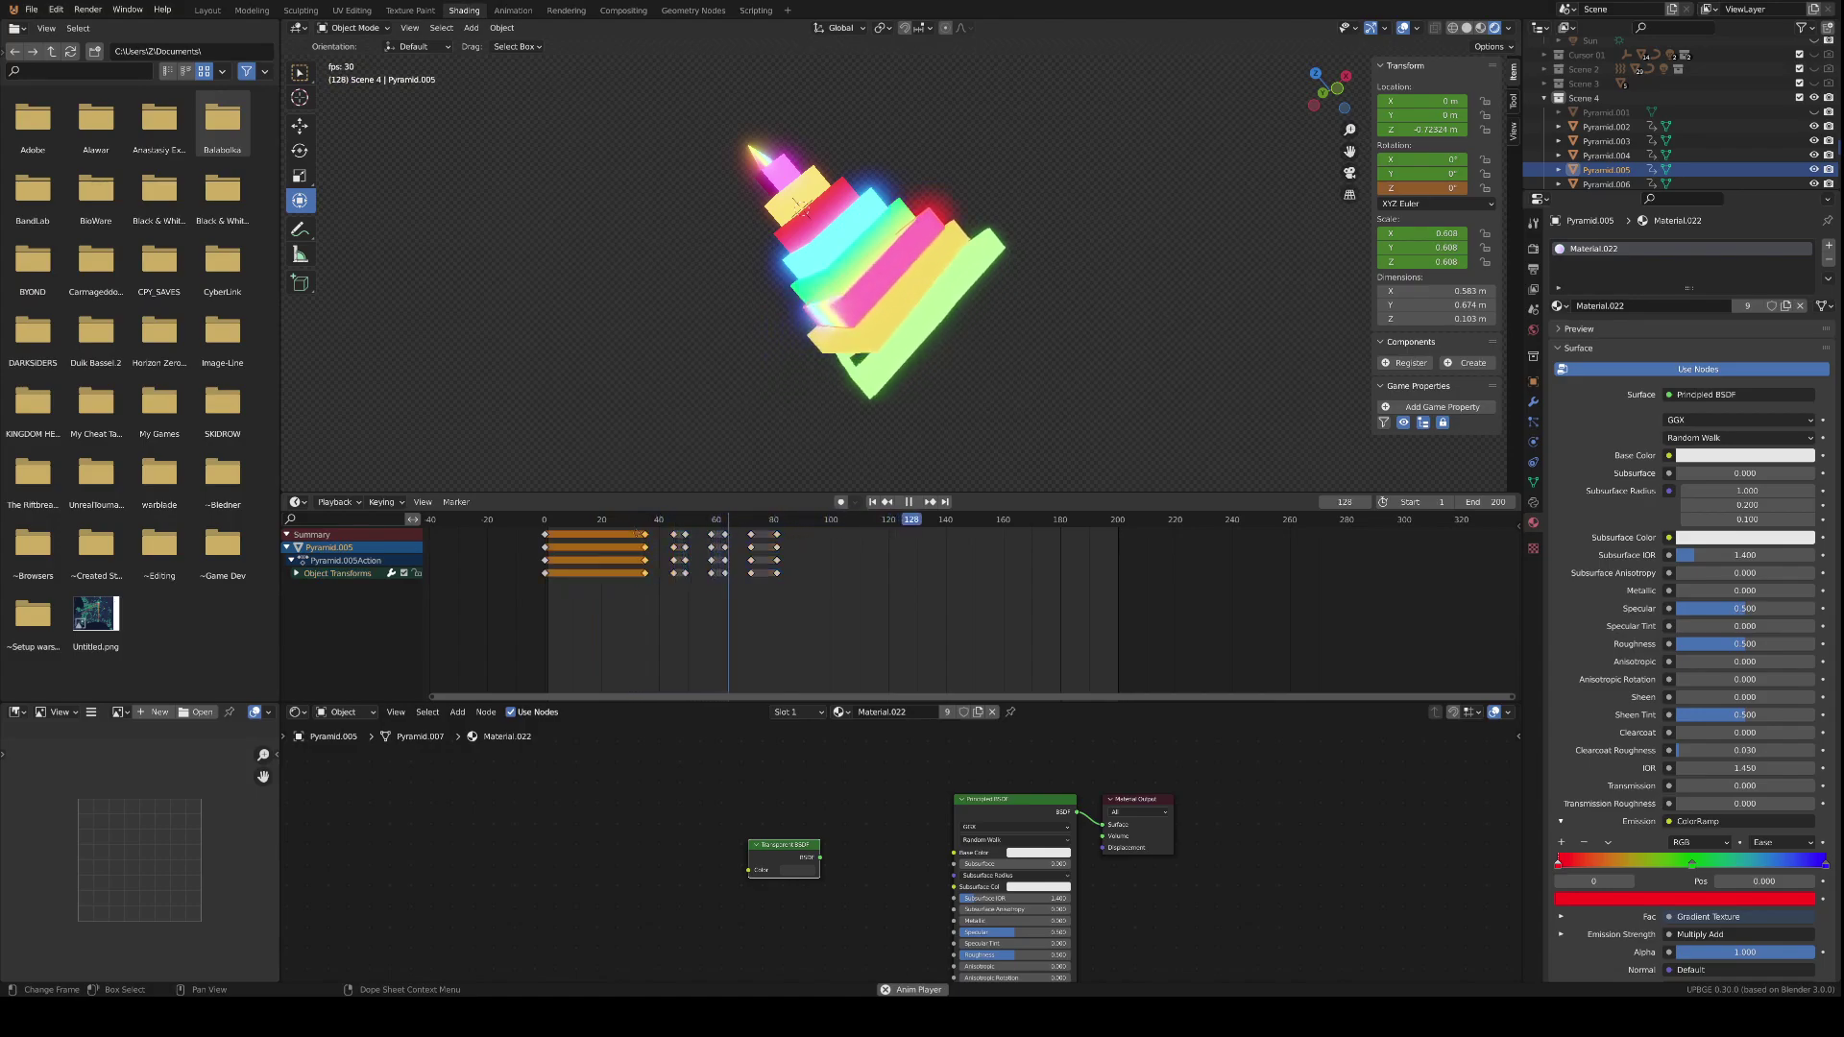
key(g)
click(597, 538)
key(space)
key(space)
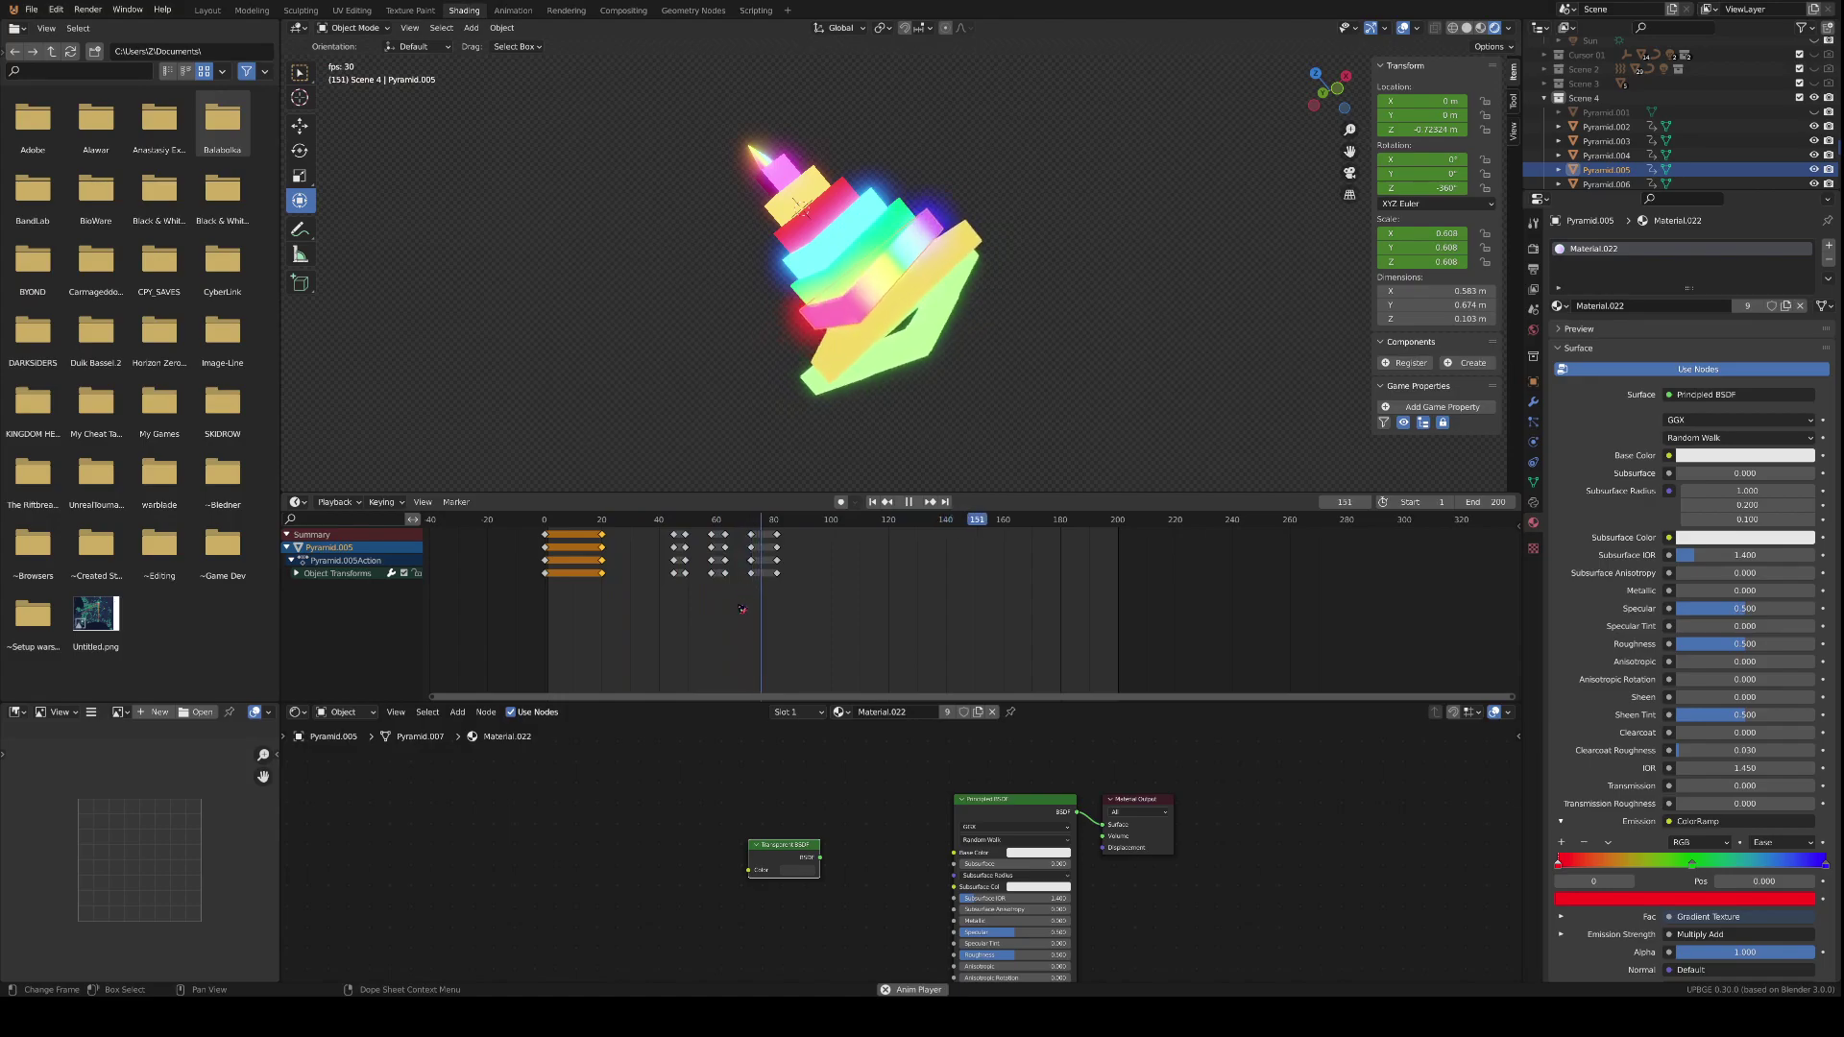
- Shift Pyramid.006's keys about 35 frames earlier and put its last key at frame 100
click(858, 268)
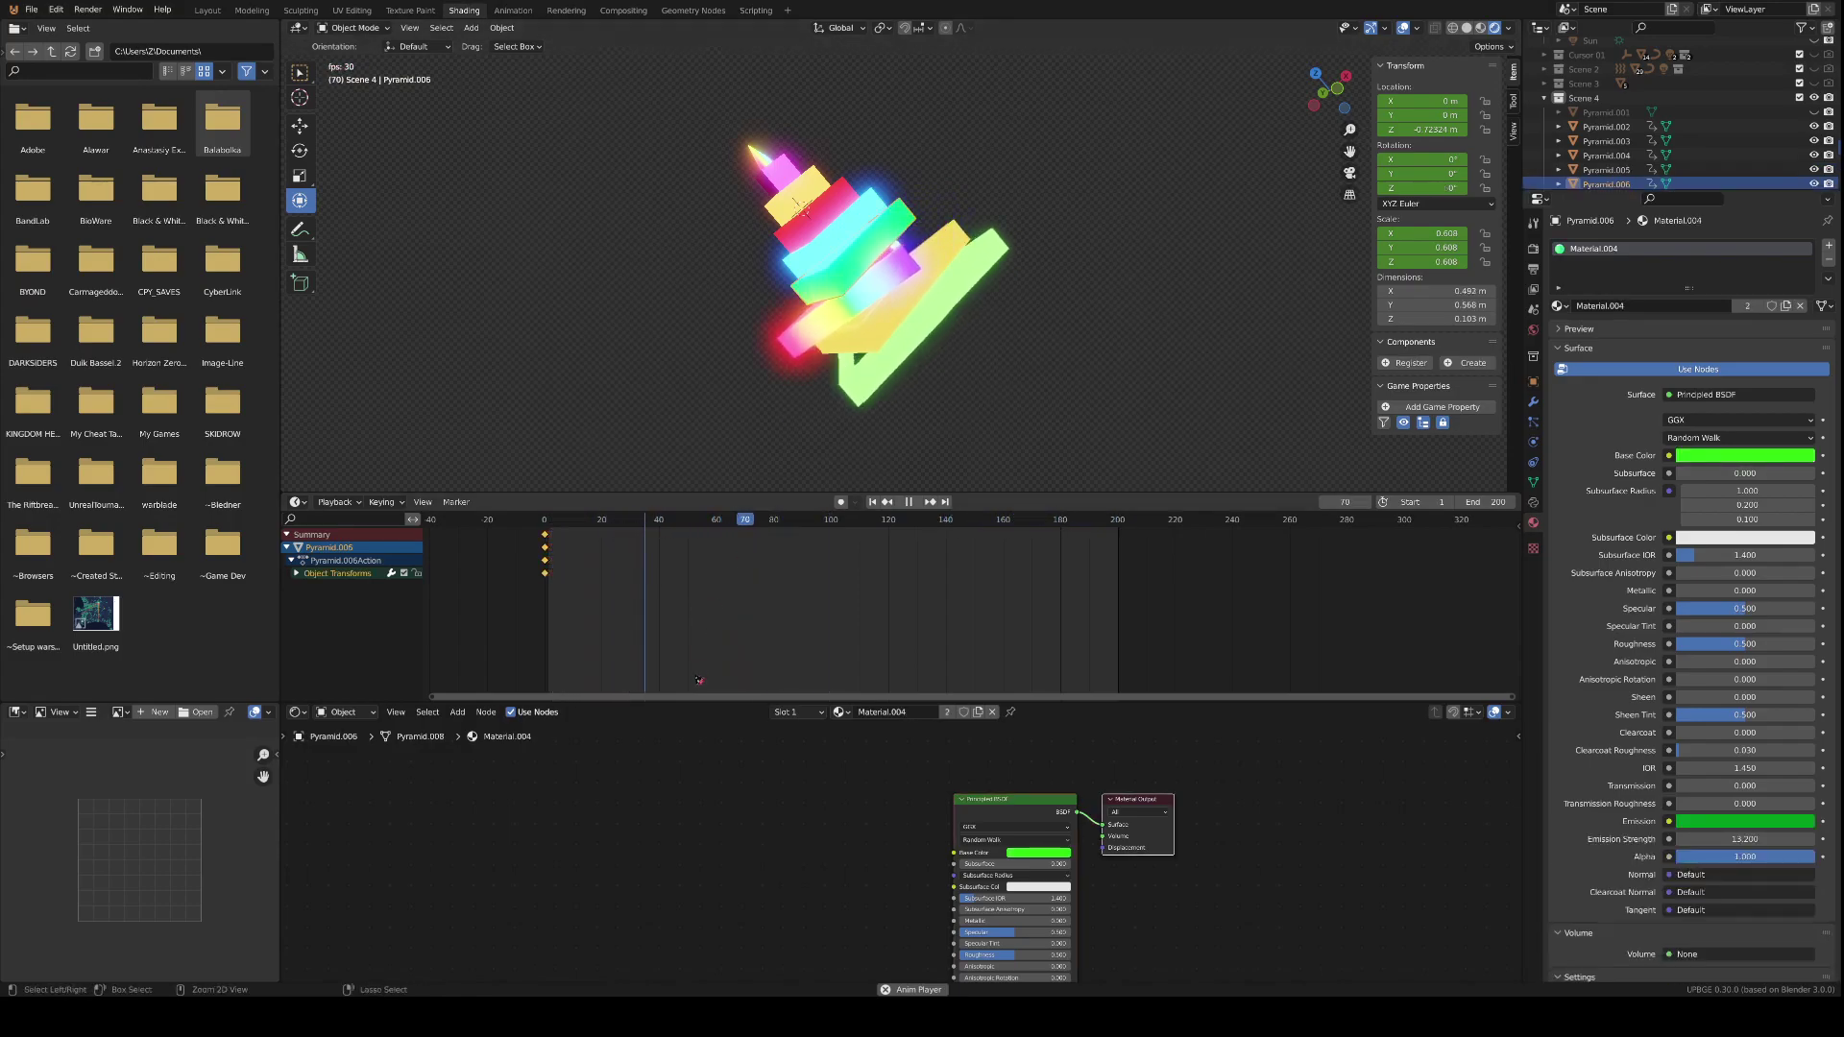
drag(761, 540, 567, 534)
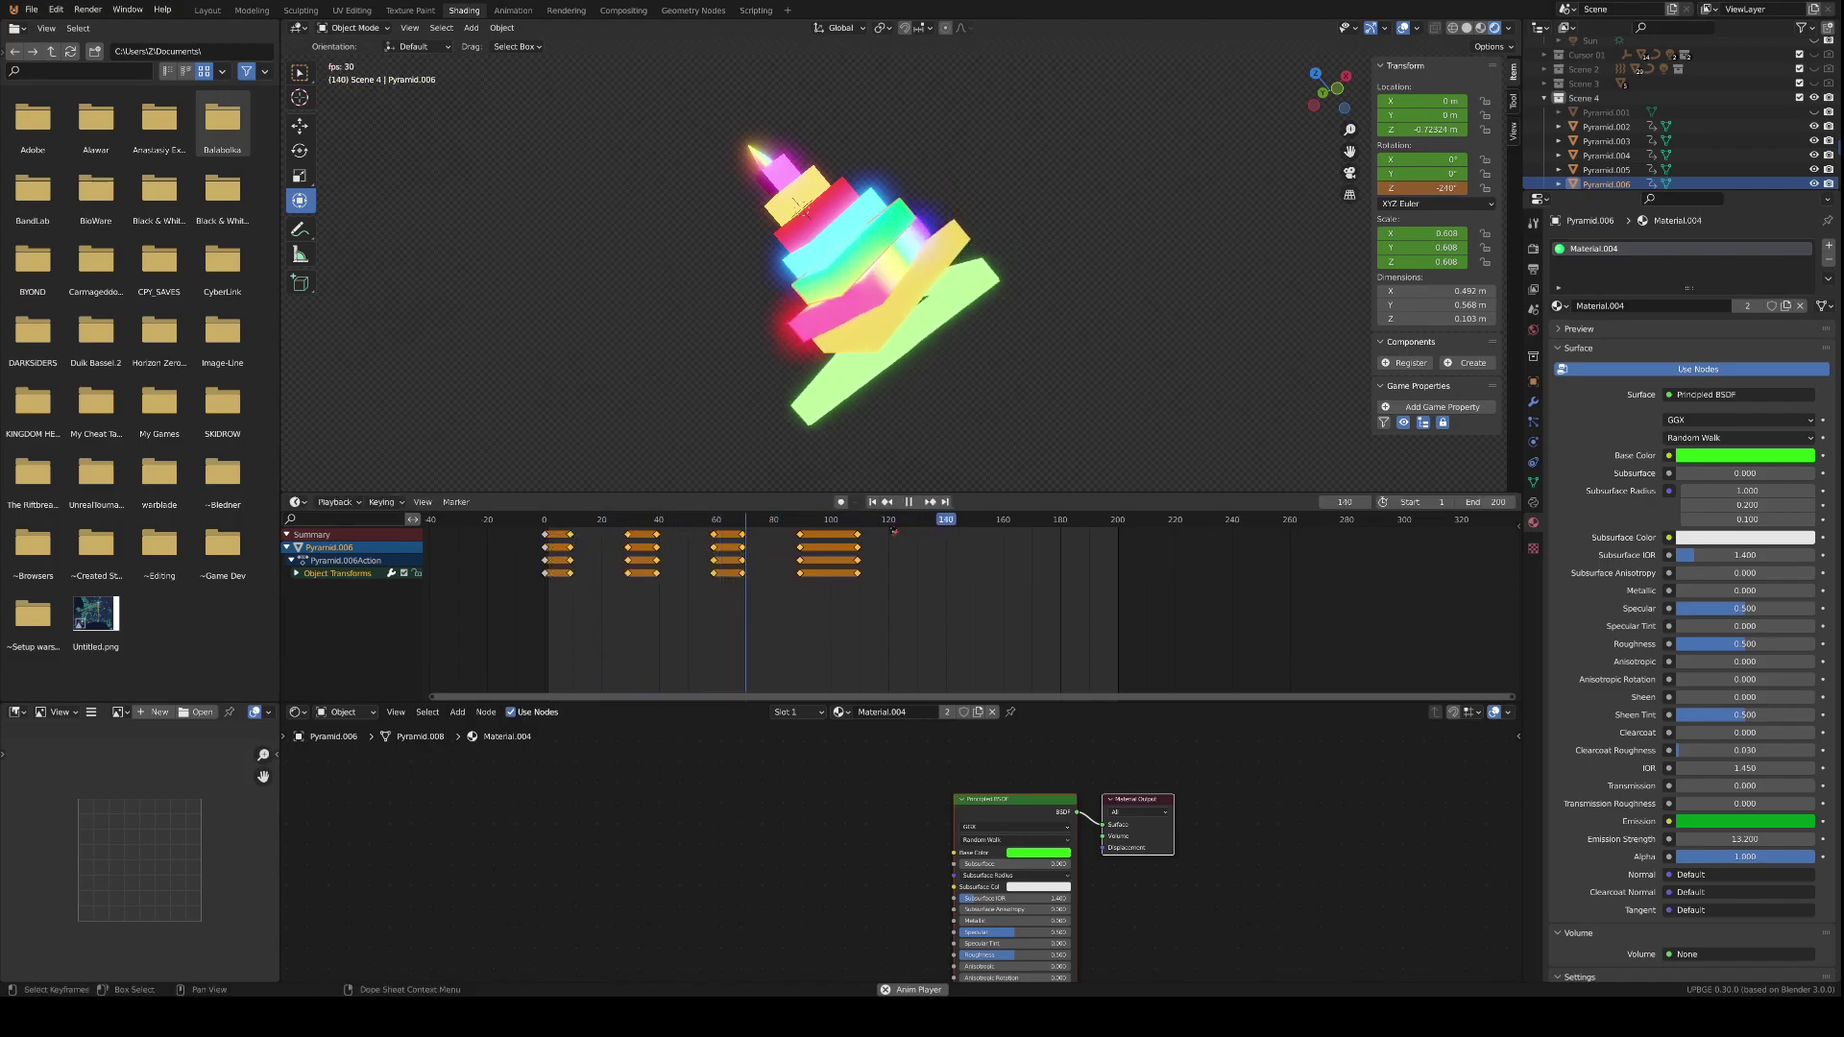
click(776, 601)
drag(858, 535, 830, 535)
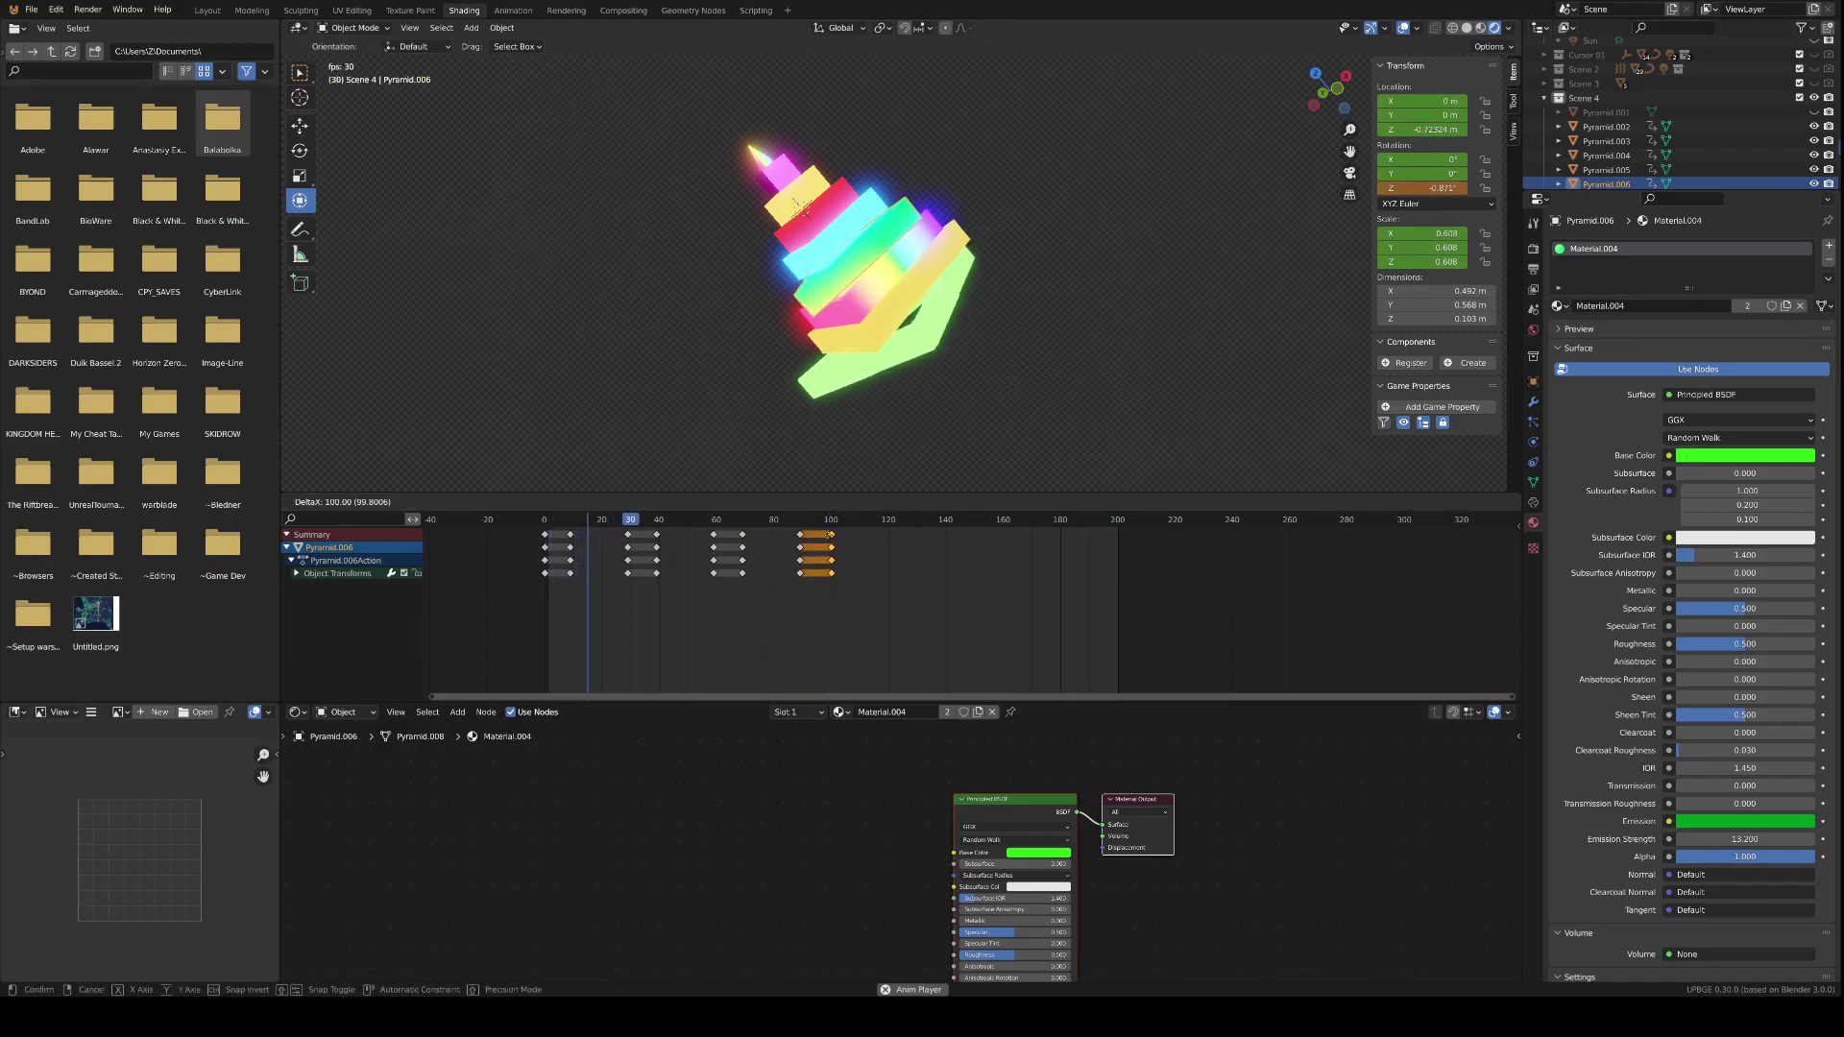
click(828, 534)
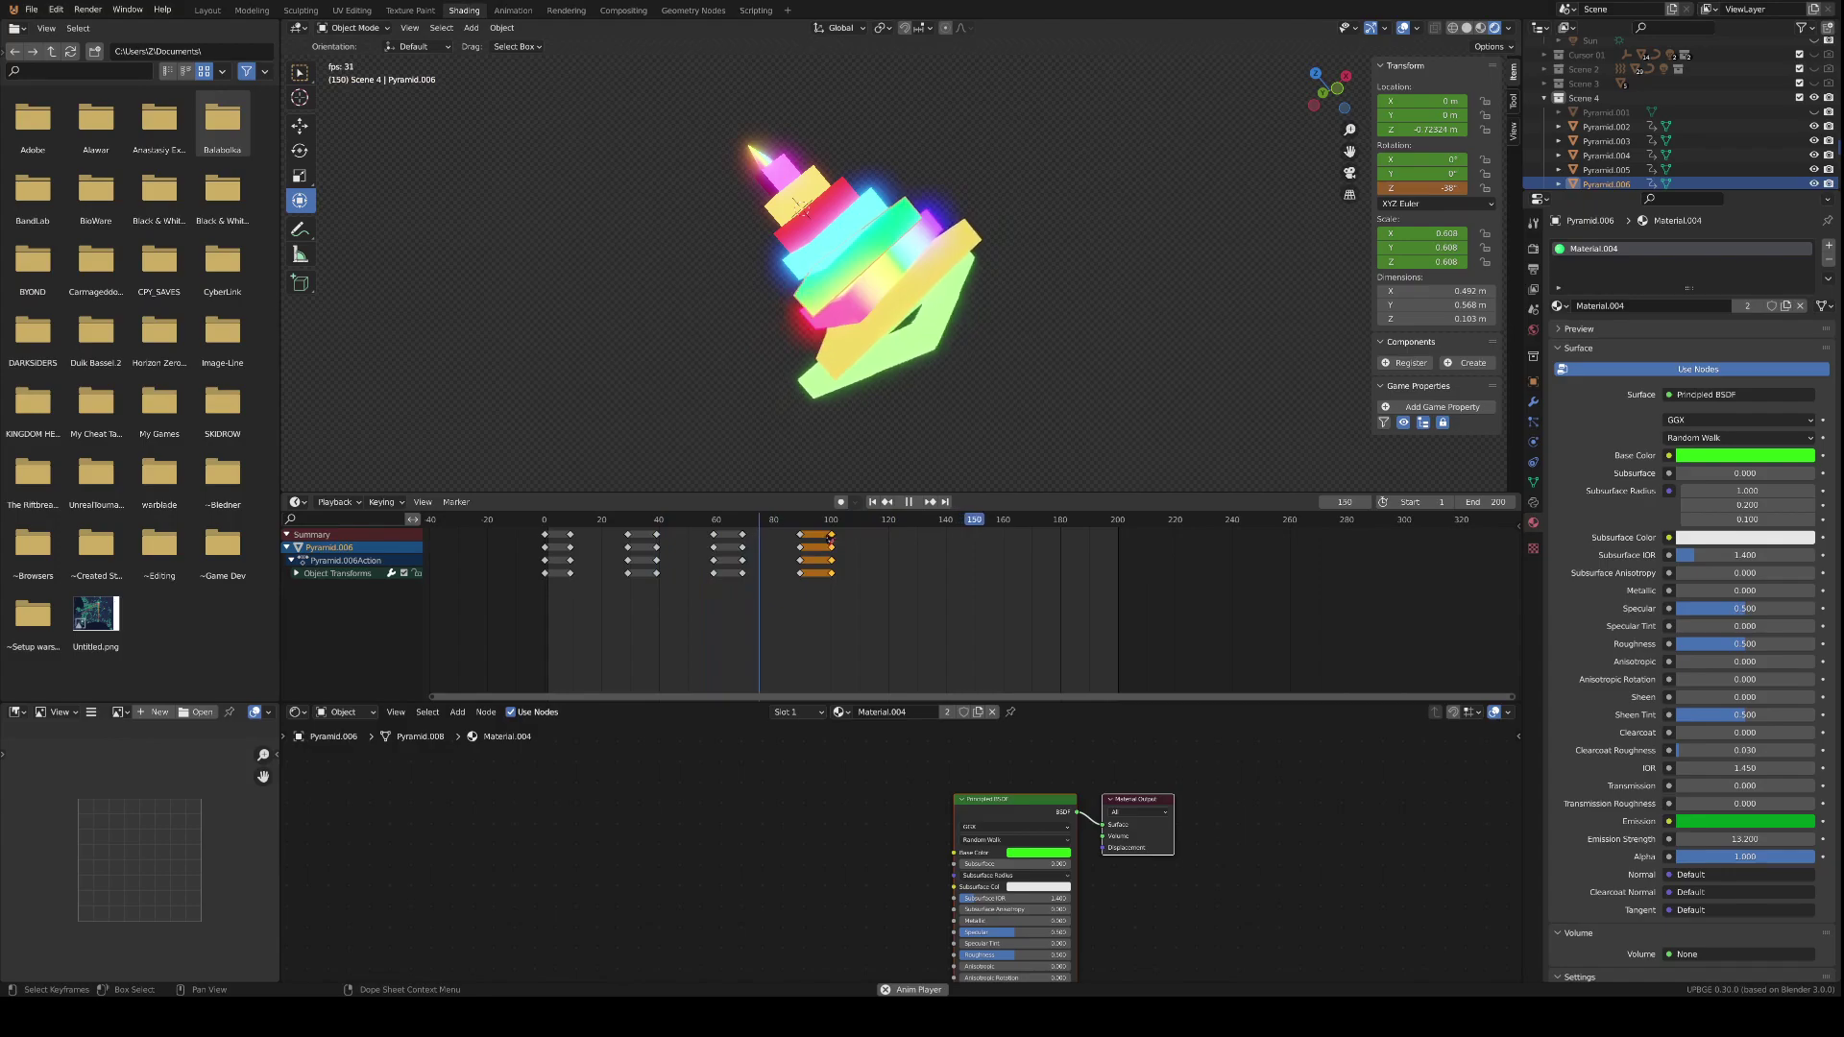
- Paste the spin keyframes onto Pyramid.007 and shift them in time
click(835, 237)
key(ctrl+v)
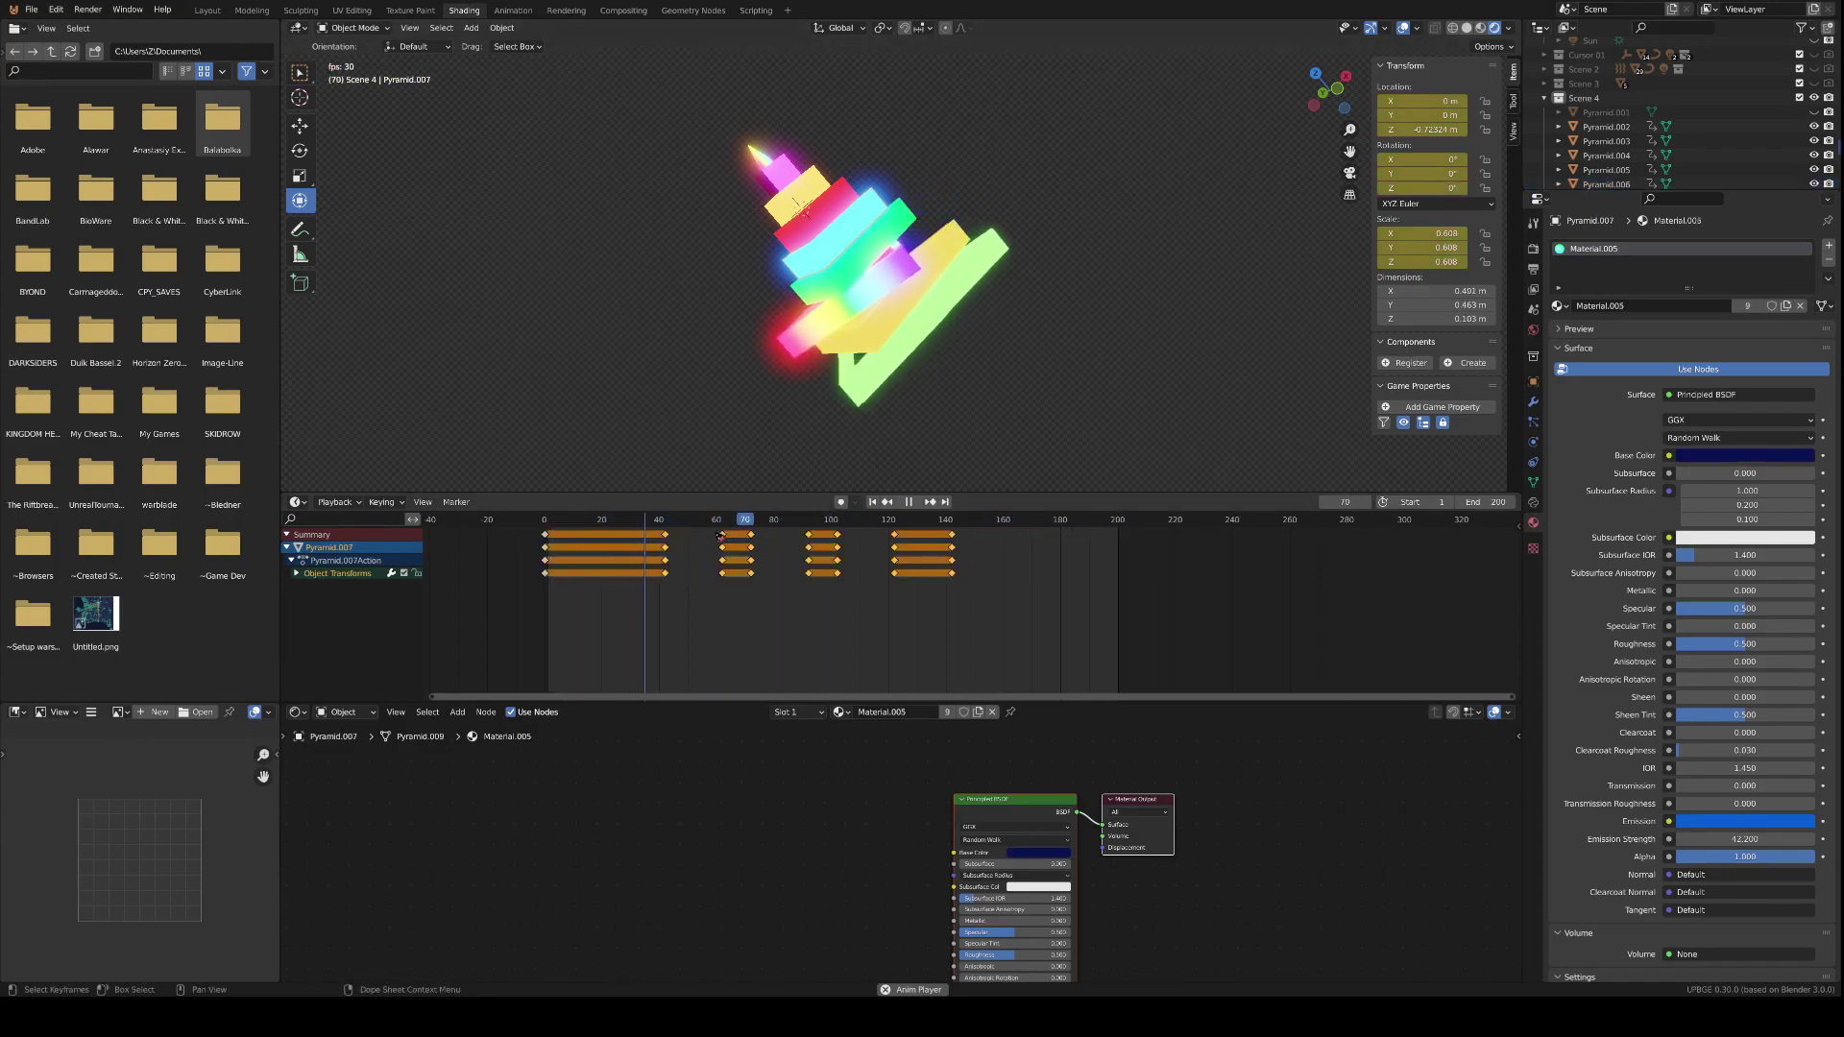
key(g)
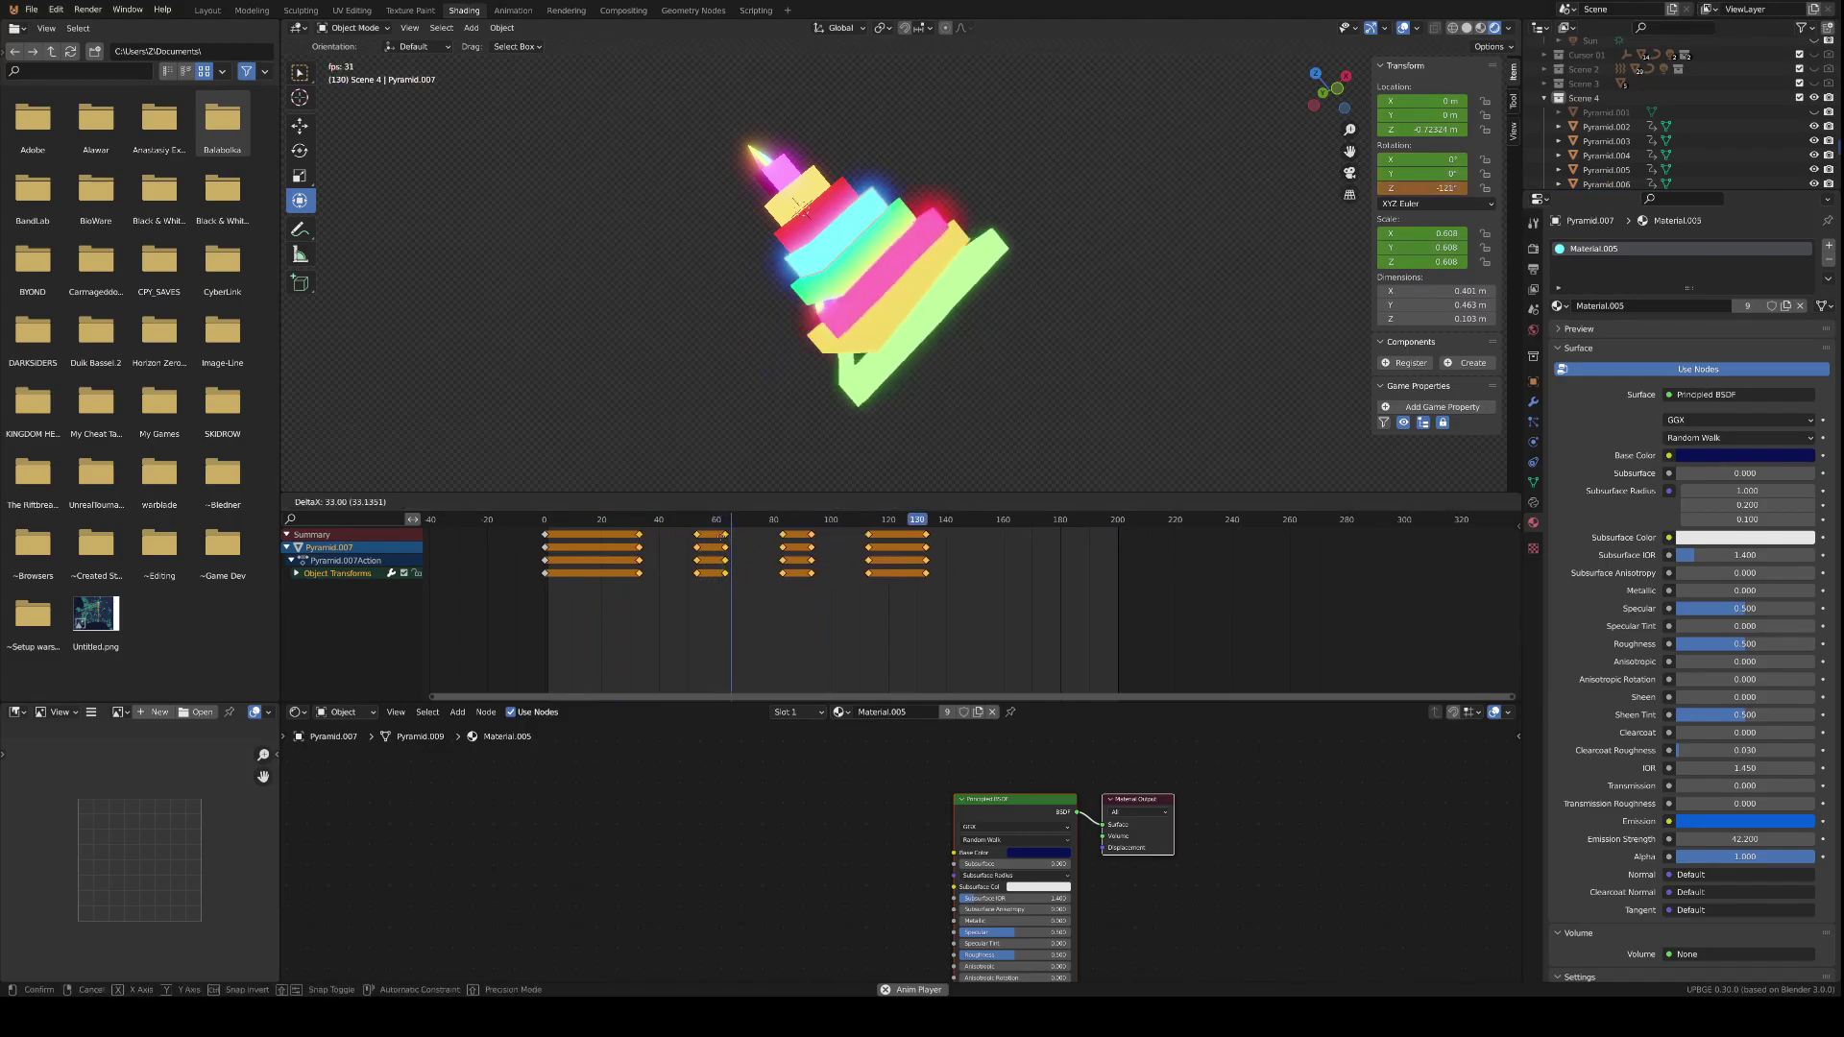
click(713, 534)
- Move Pyramid.007's keys between frames 50 and 130 about 17 frames earlier
click(905, 634)
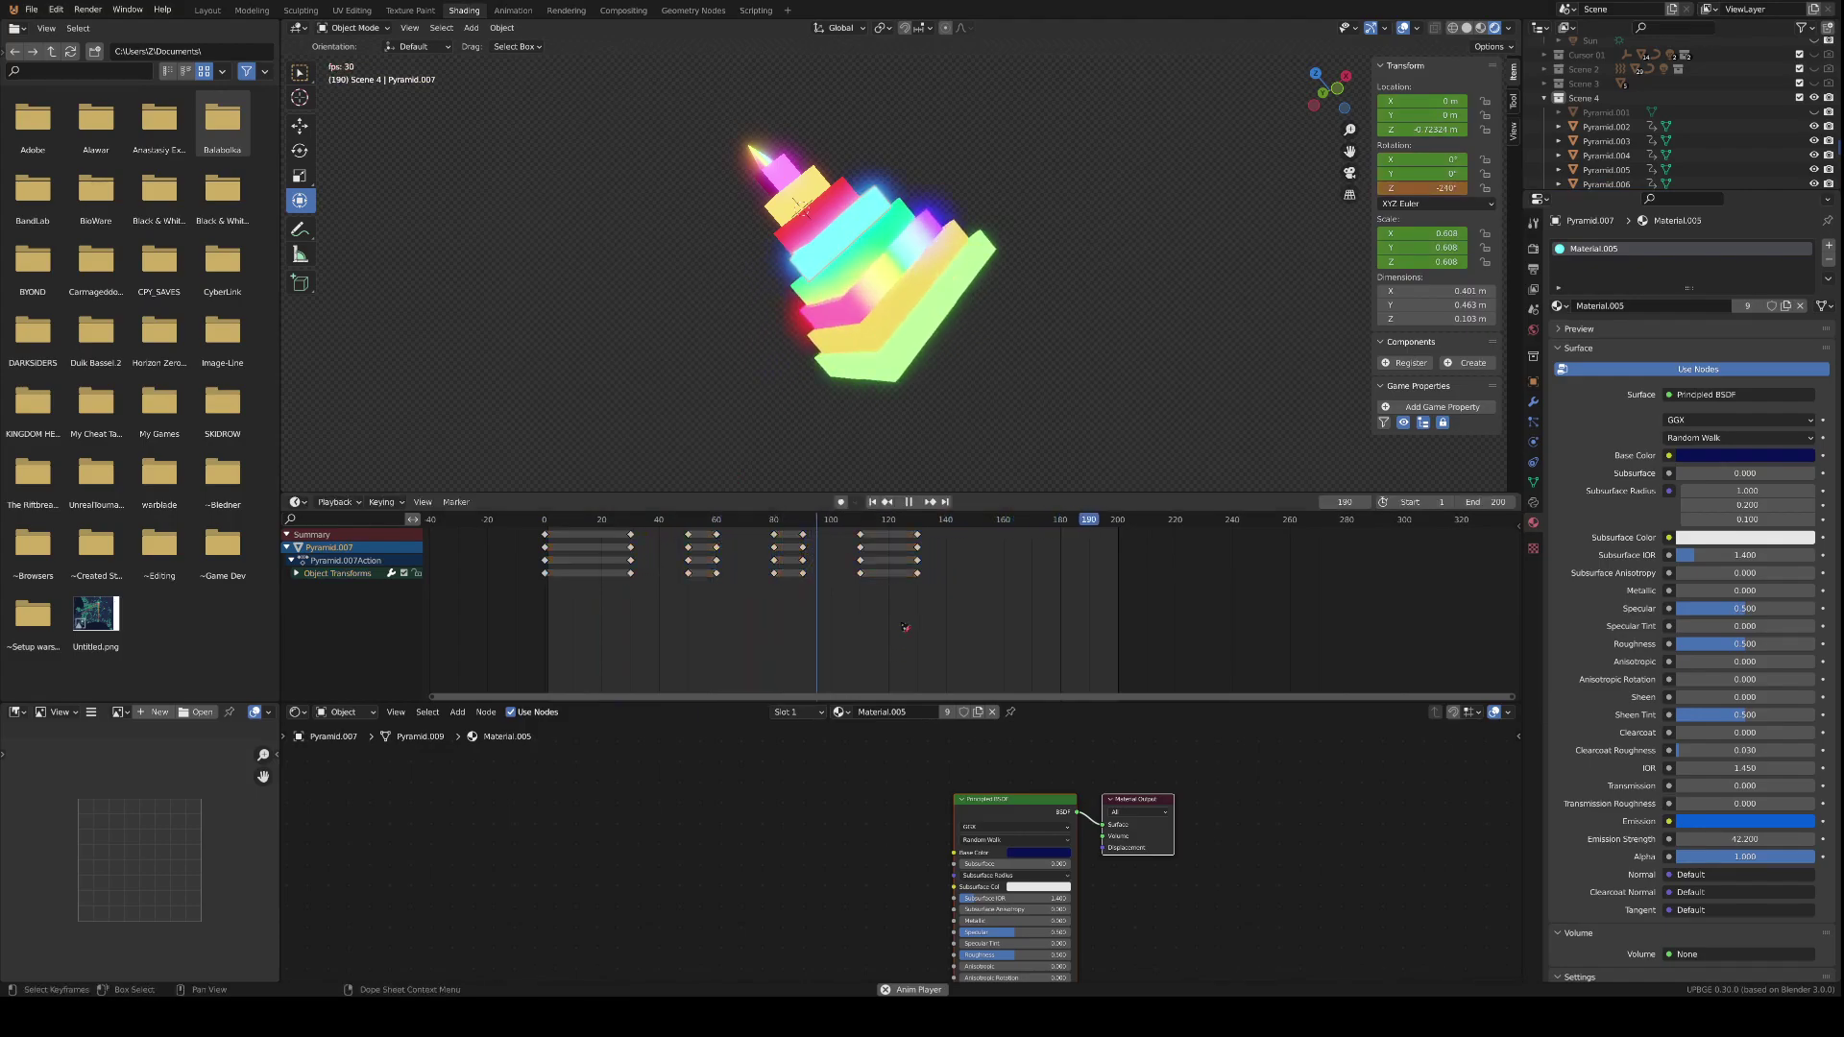
drag(847, 530, 936, 604)
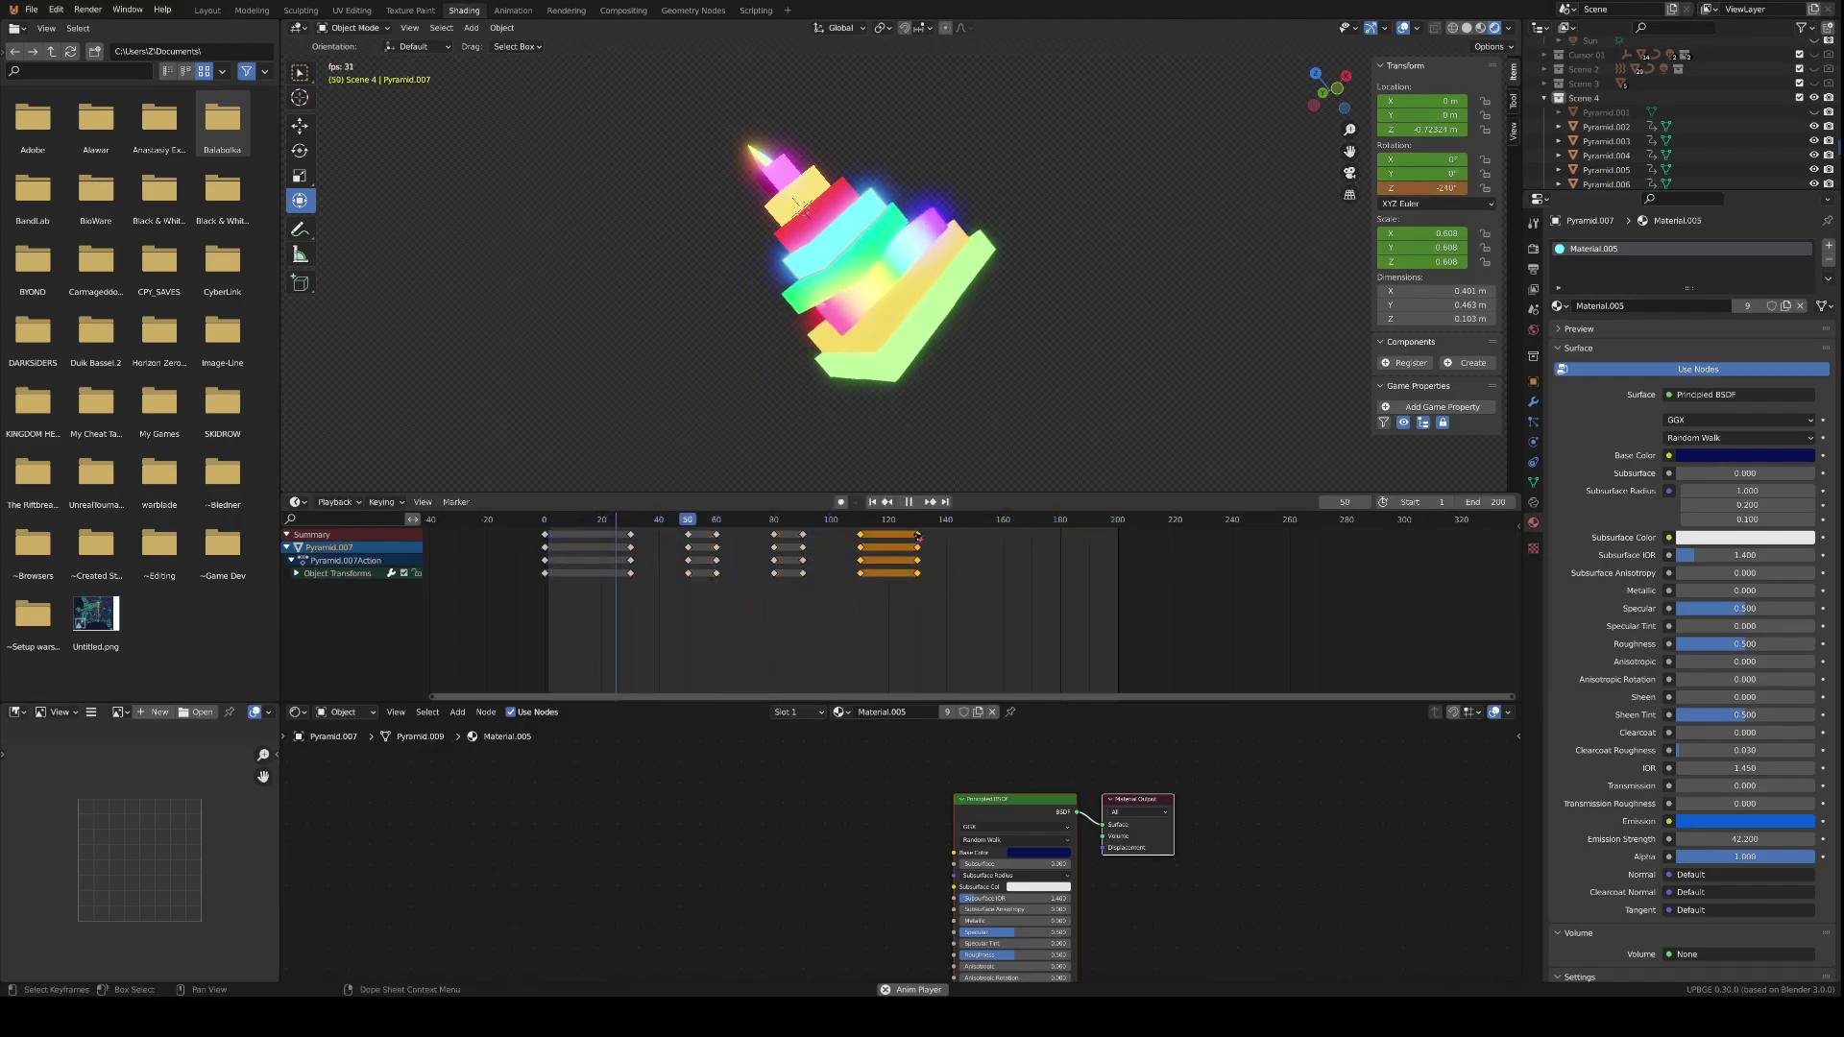
drag(683, 597, 927, 541)
key(g)
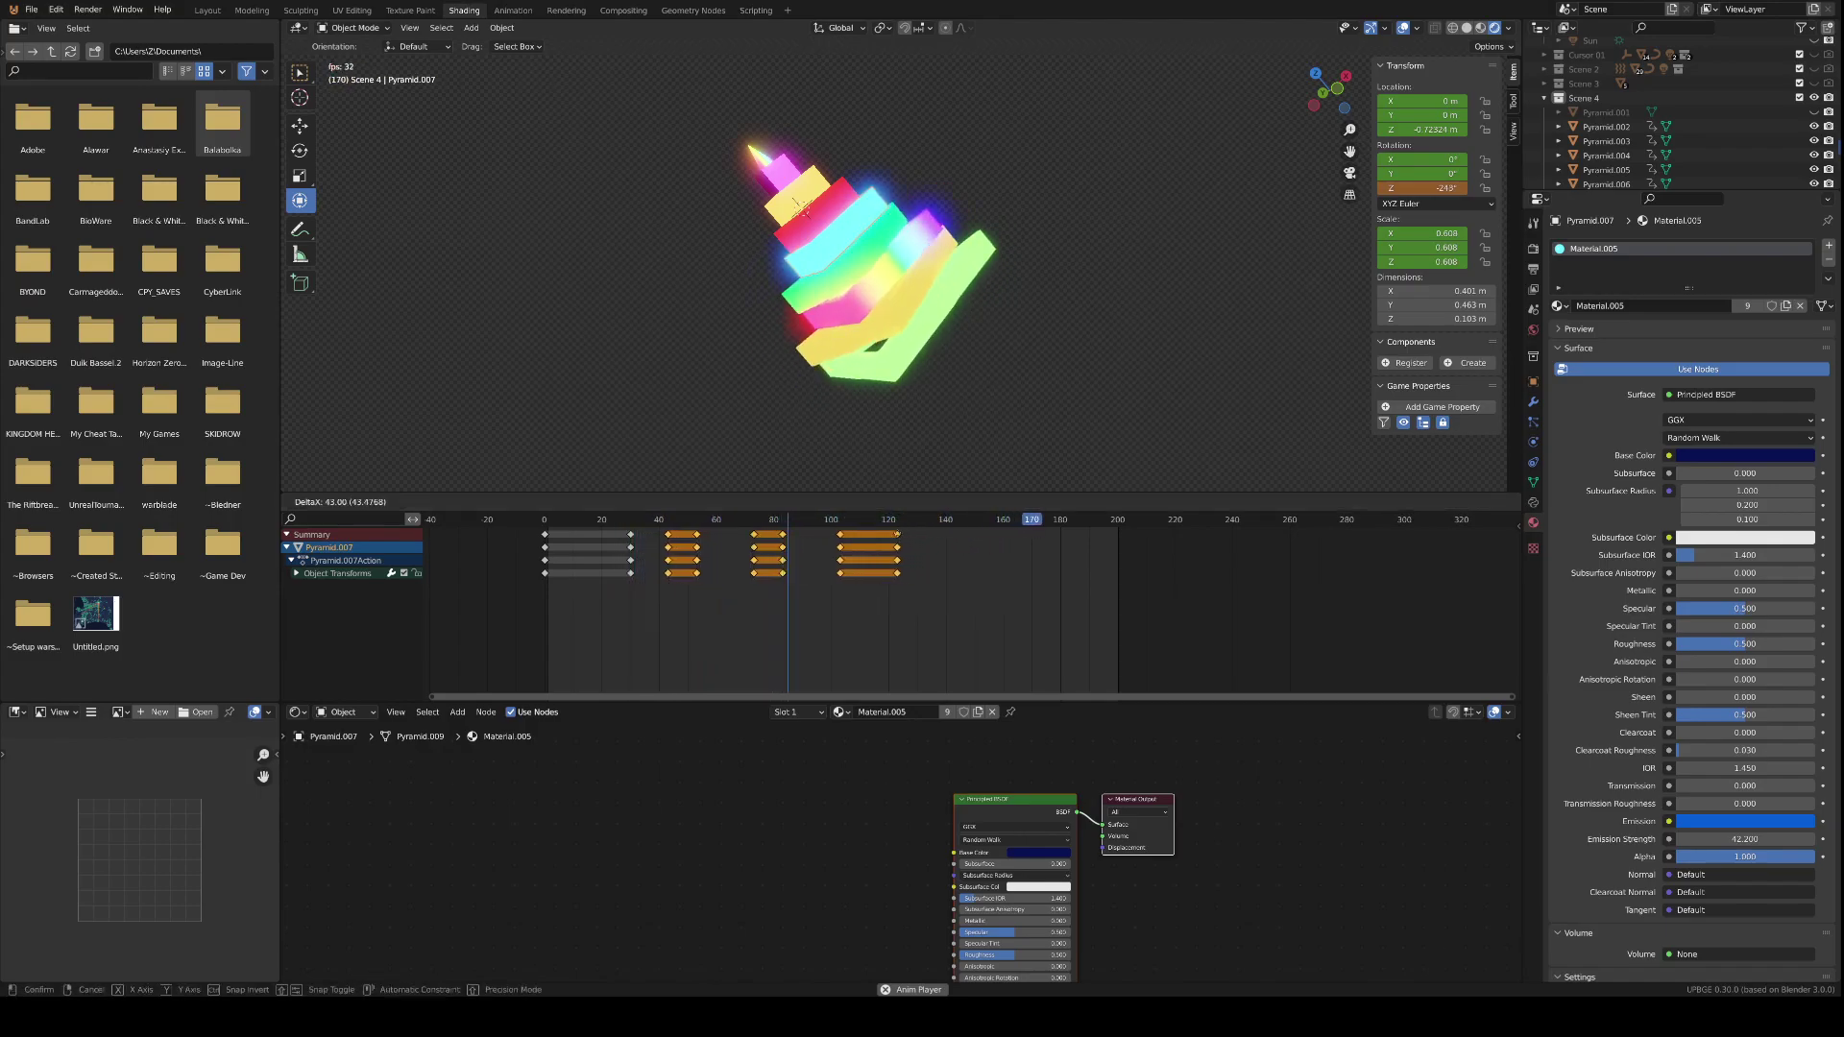
click(879, 613)
- Shift the keys around frames 95–115 about 7 frames earlier and squeeze them closer
drag(814, 607, 929, 514)
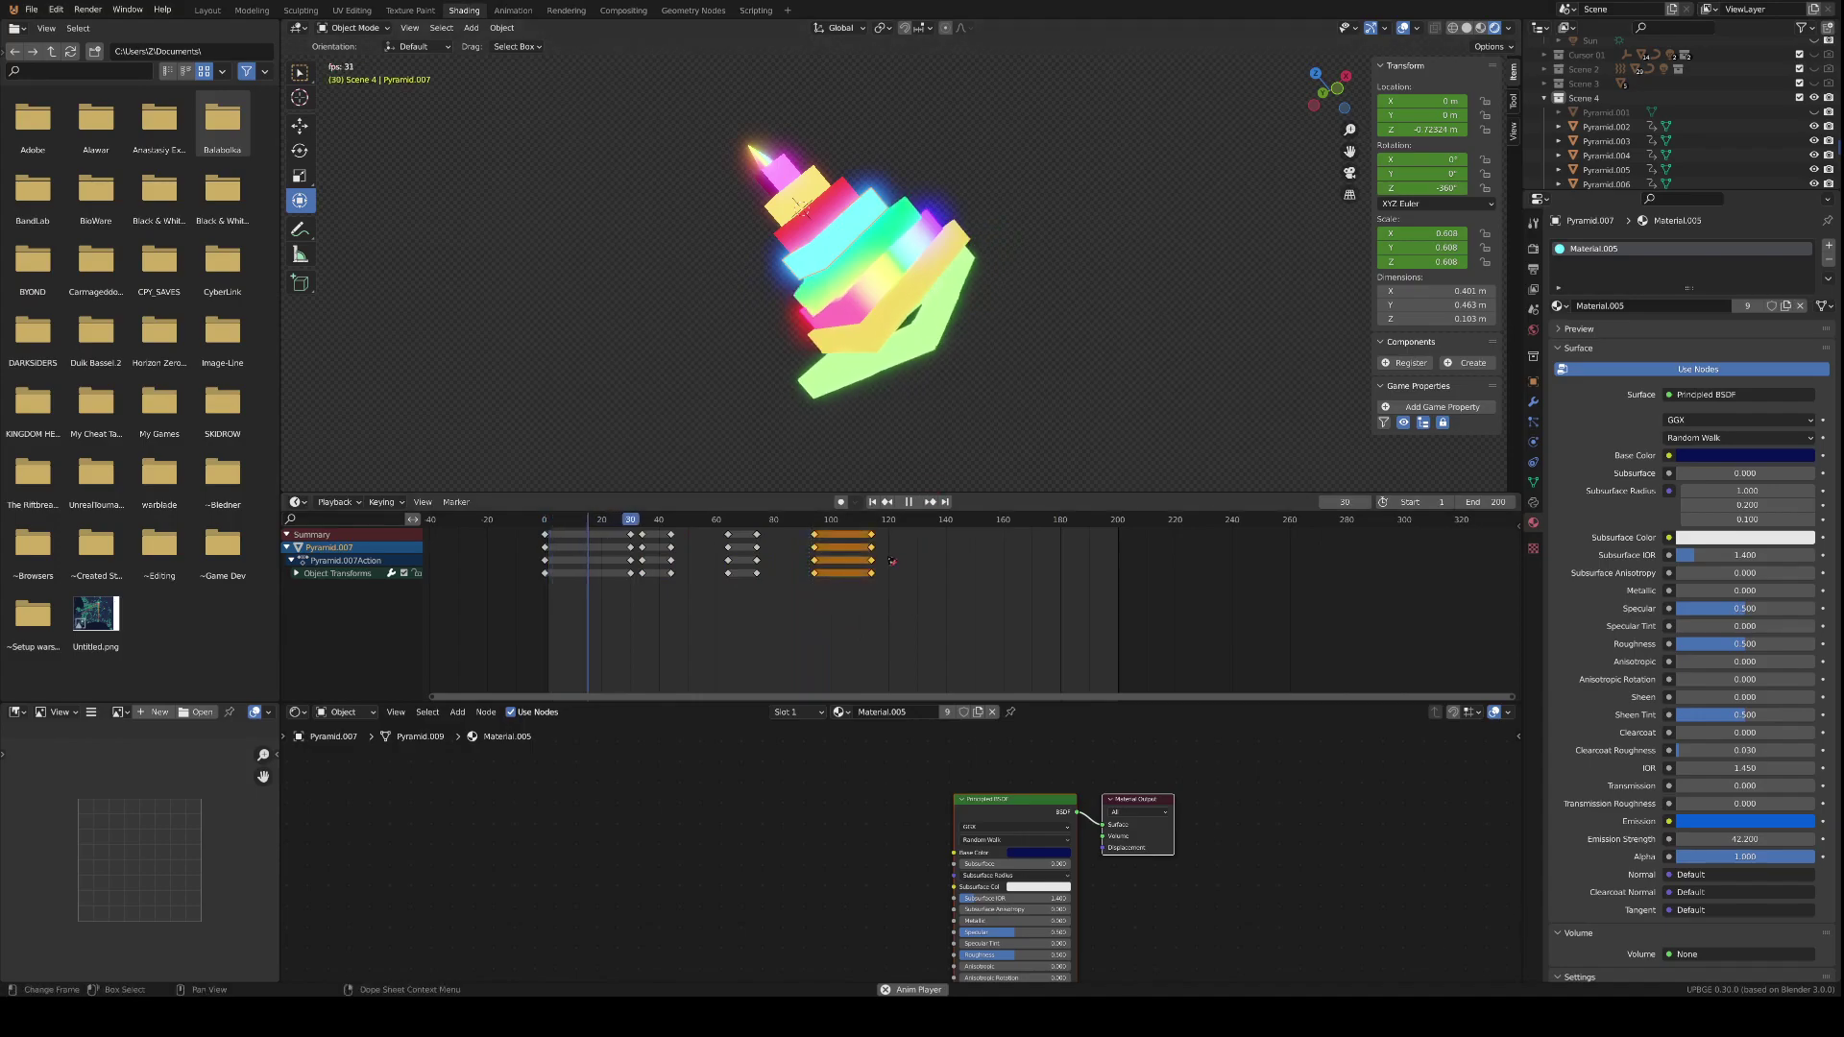
key(g)
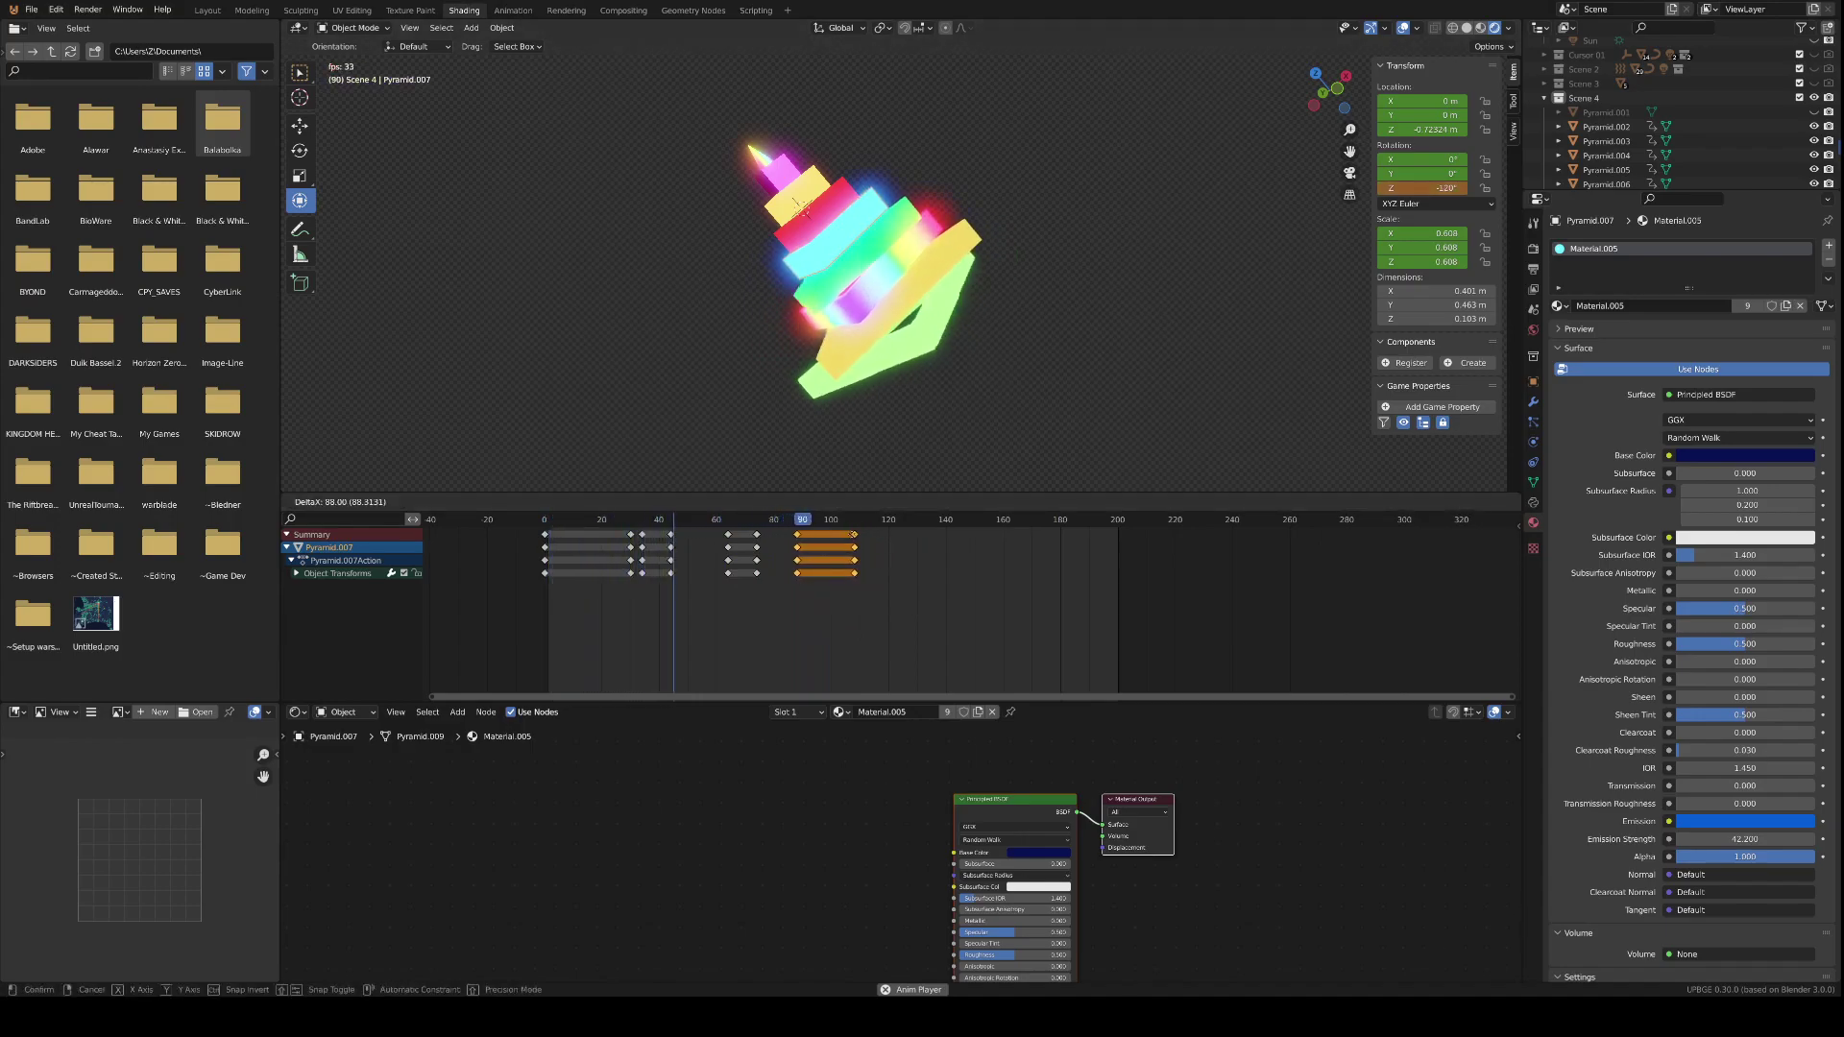
click(864, 550)
key(s)
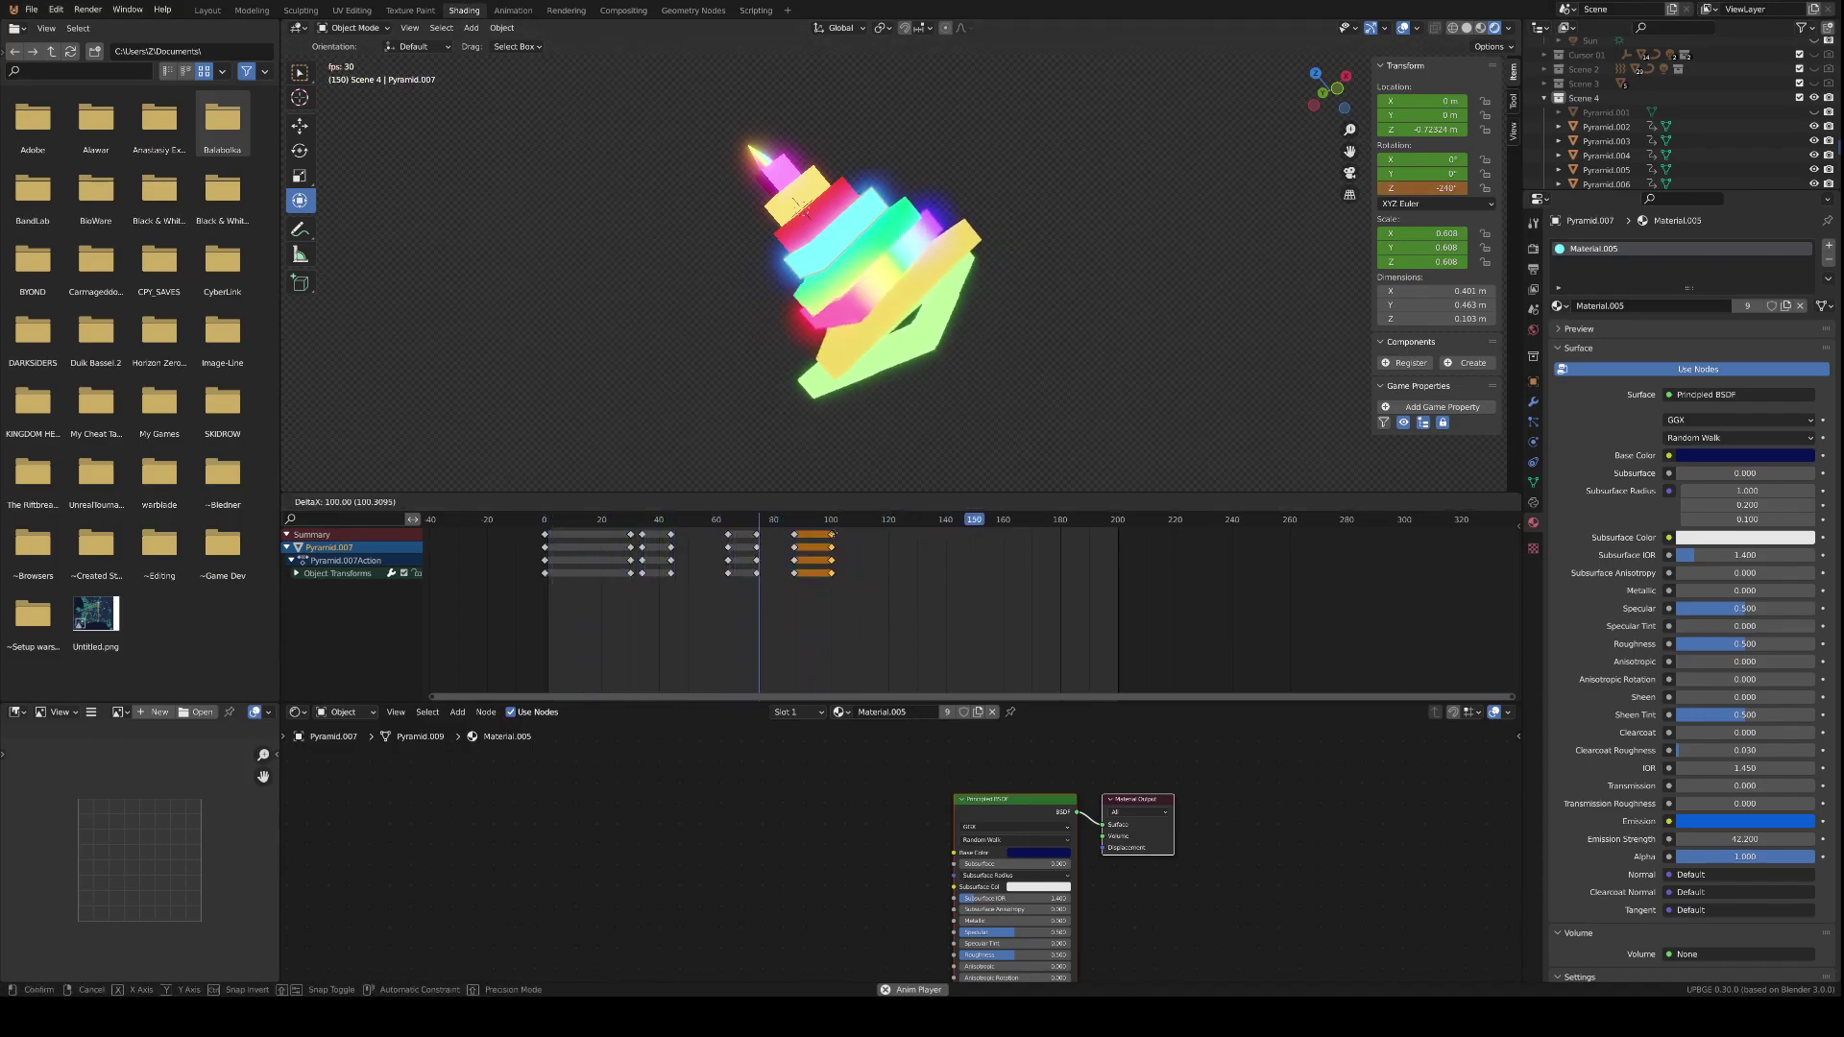
click(898, 570)
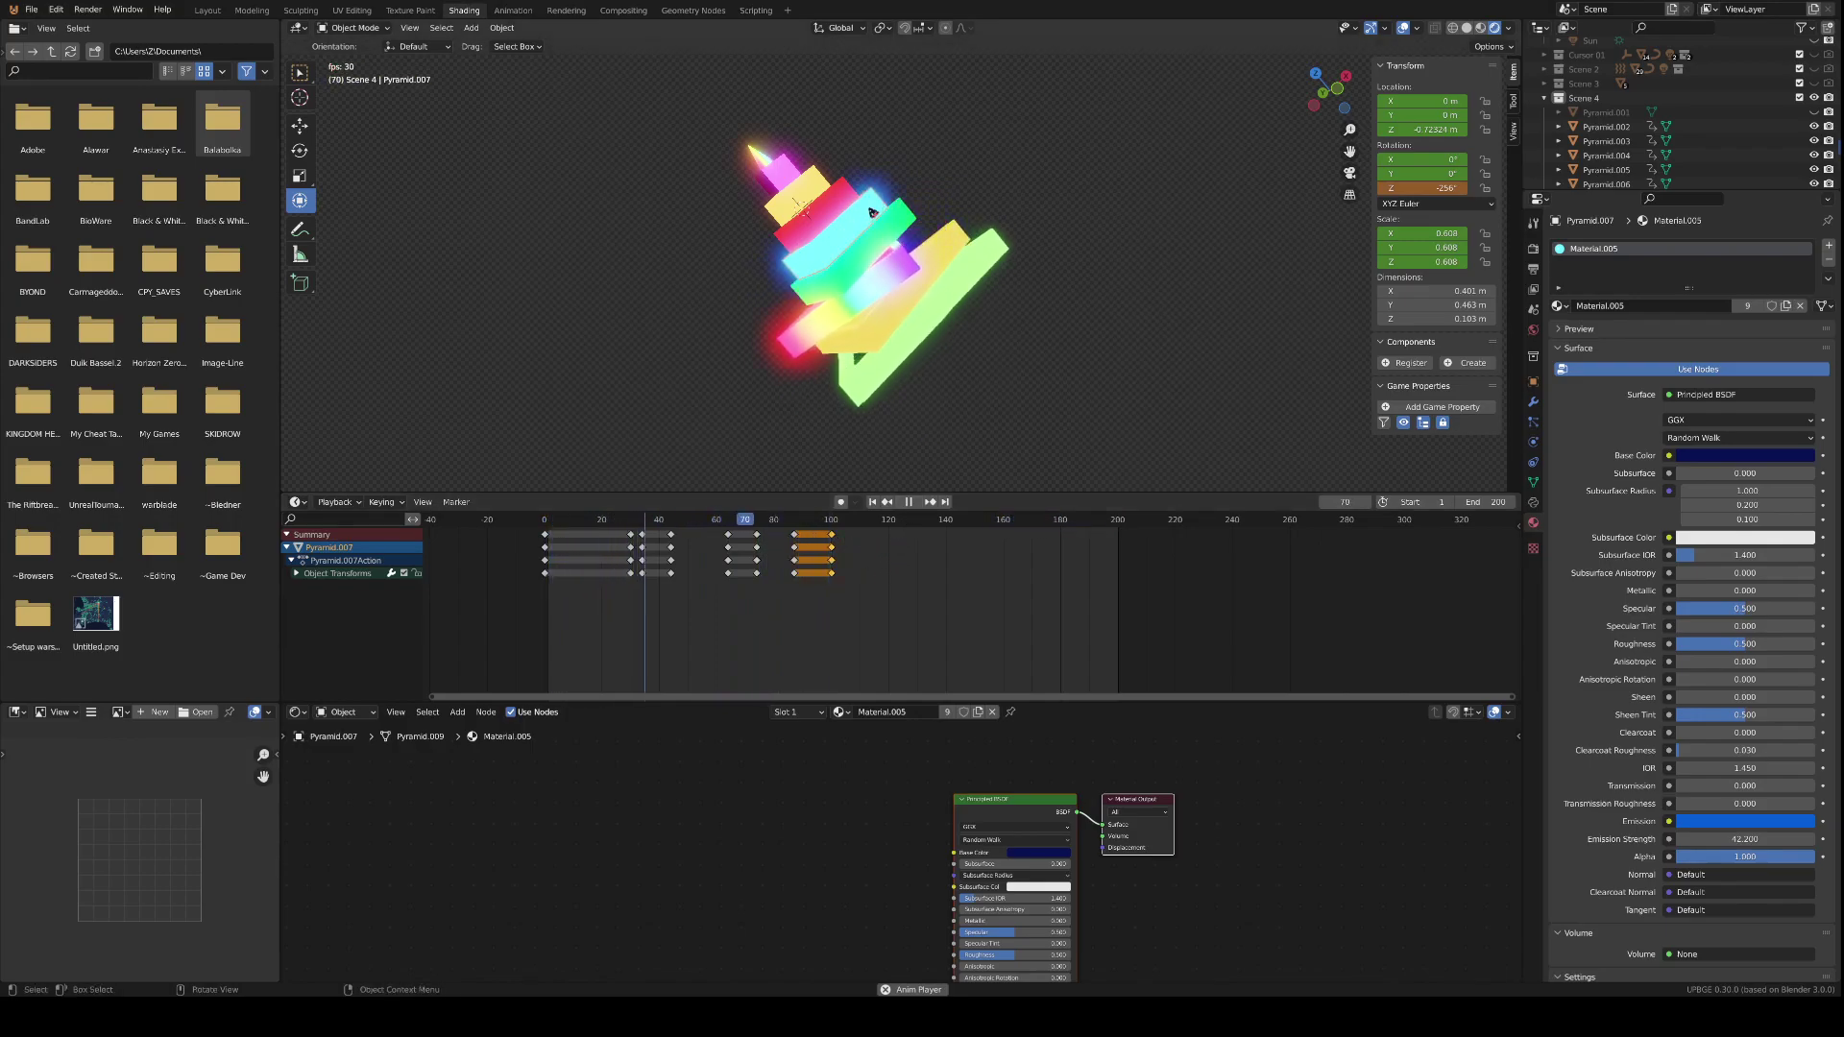
- Shift Pyramid.007's frame-30 key column 20 frames, then select the red Pyramid.008 tier
click(632, 540)
key(g)
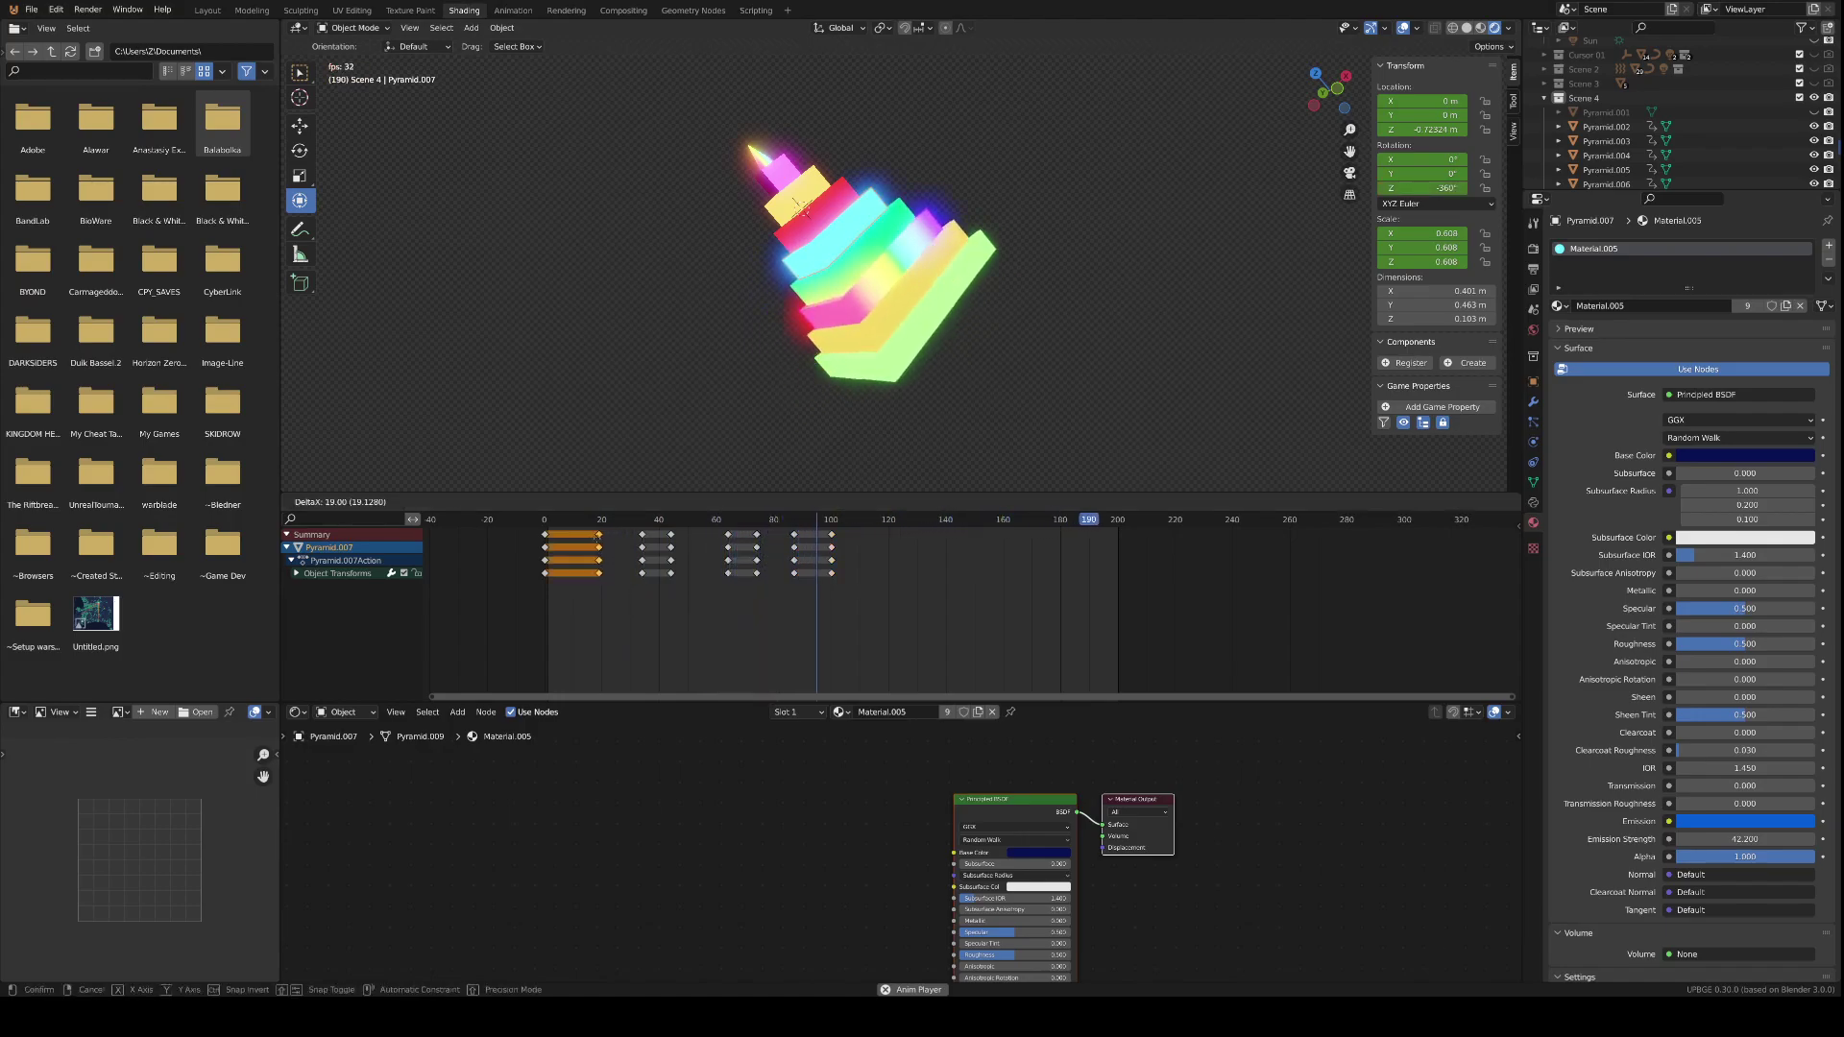
click(599, 538)
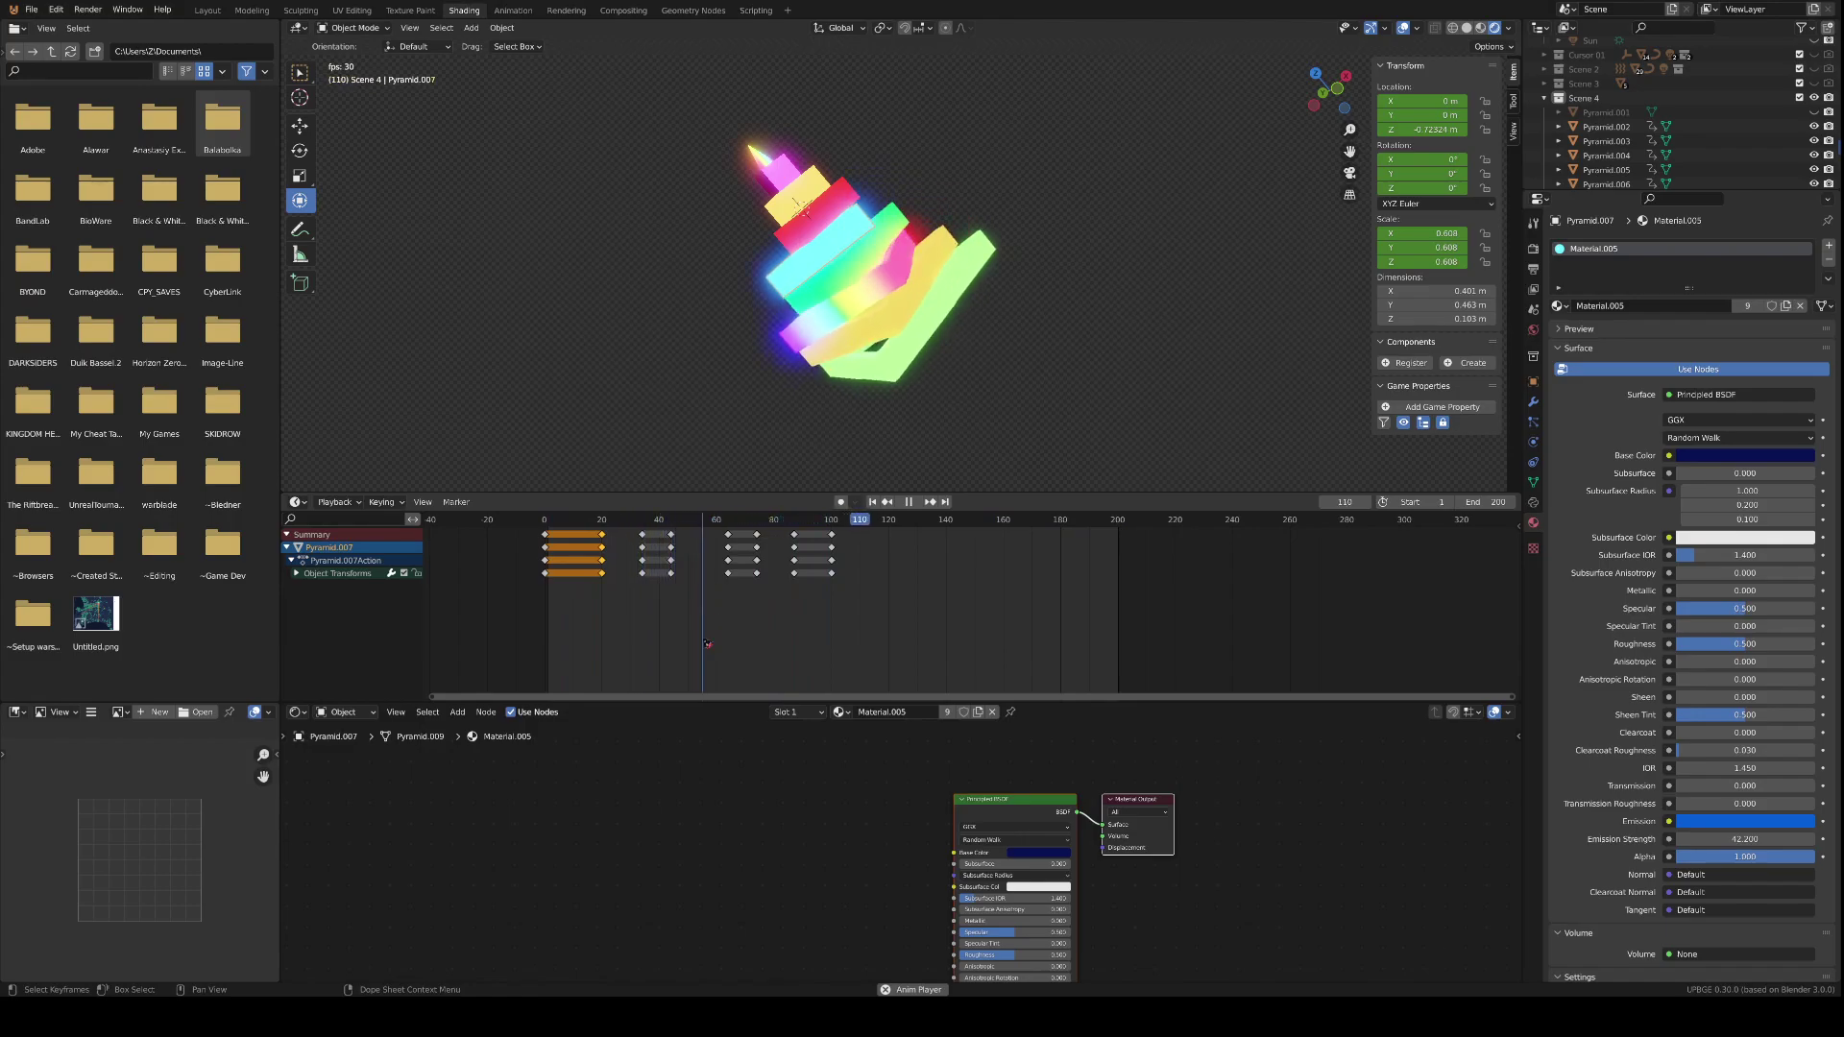
click(829, 204)
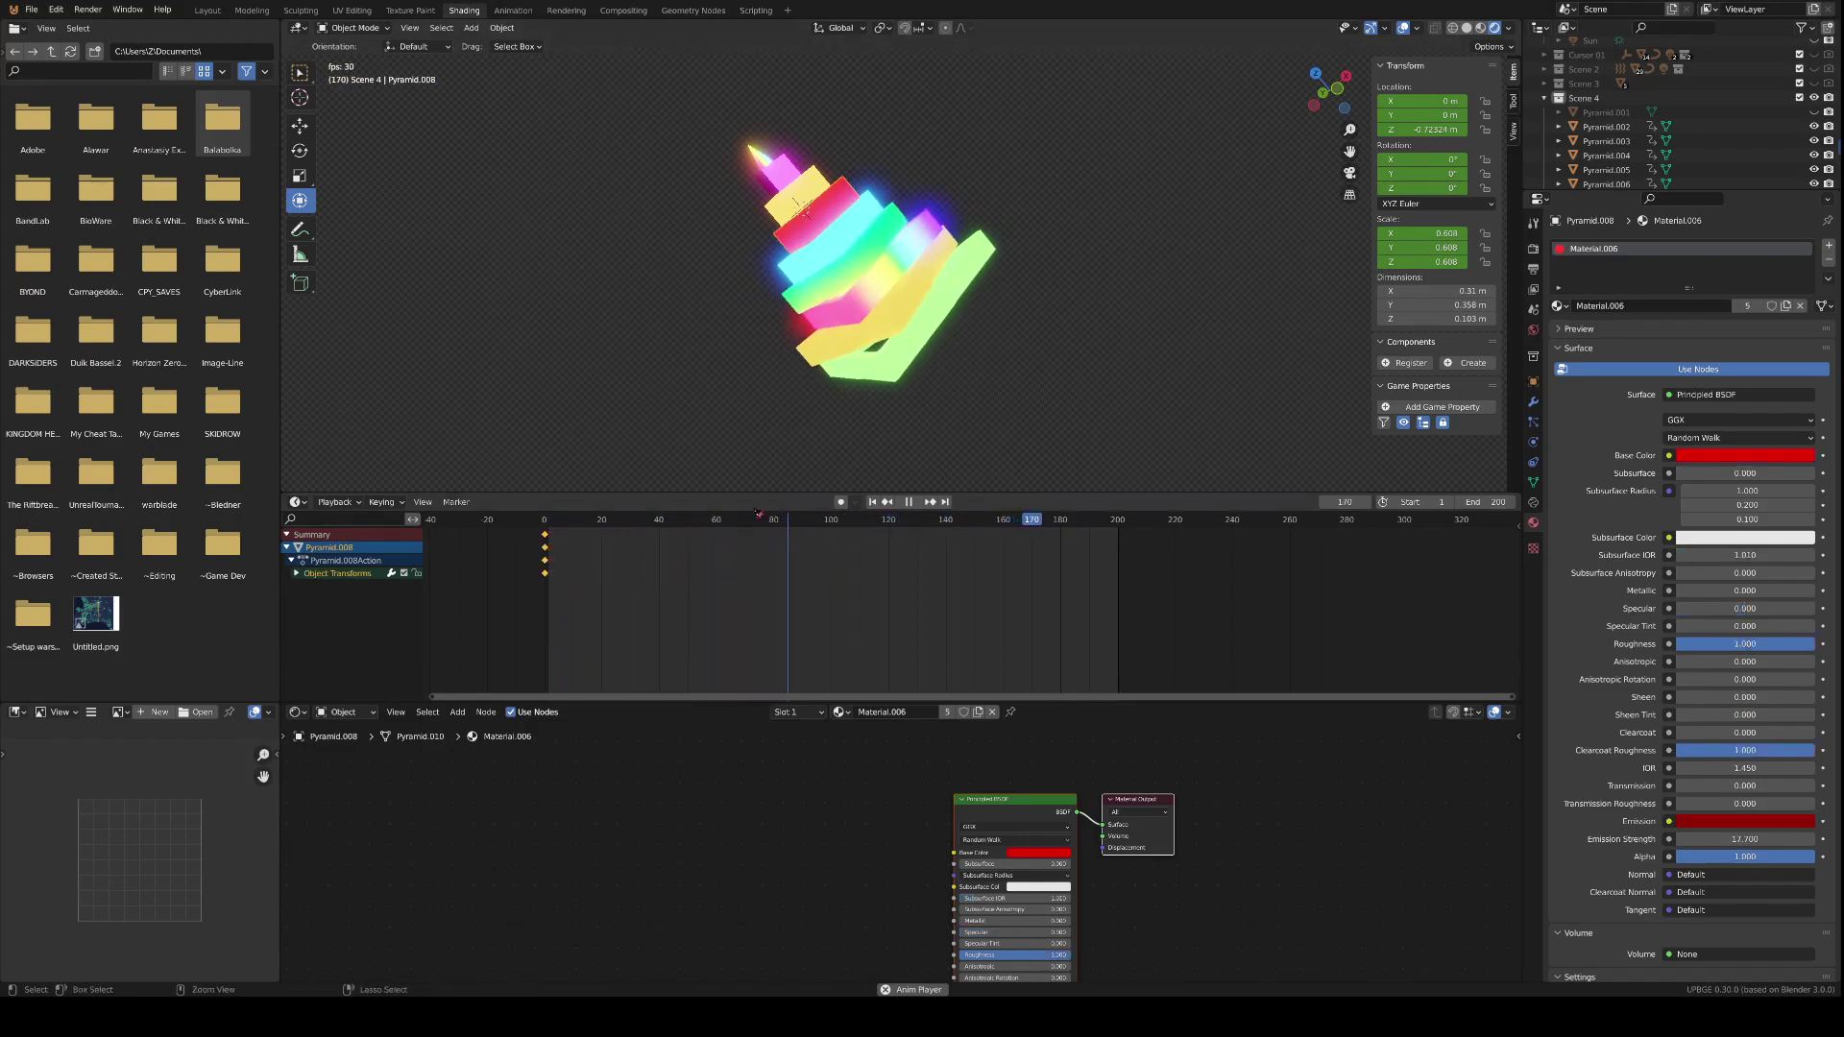
- Paste the spin keys onto Pyramid.008, compress them, and move the frame-154 column toward frame 5
key(ctrl+v)
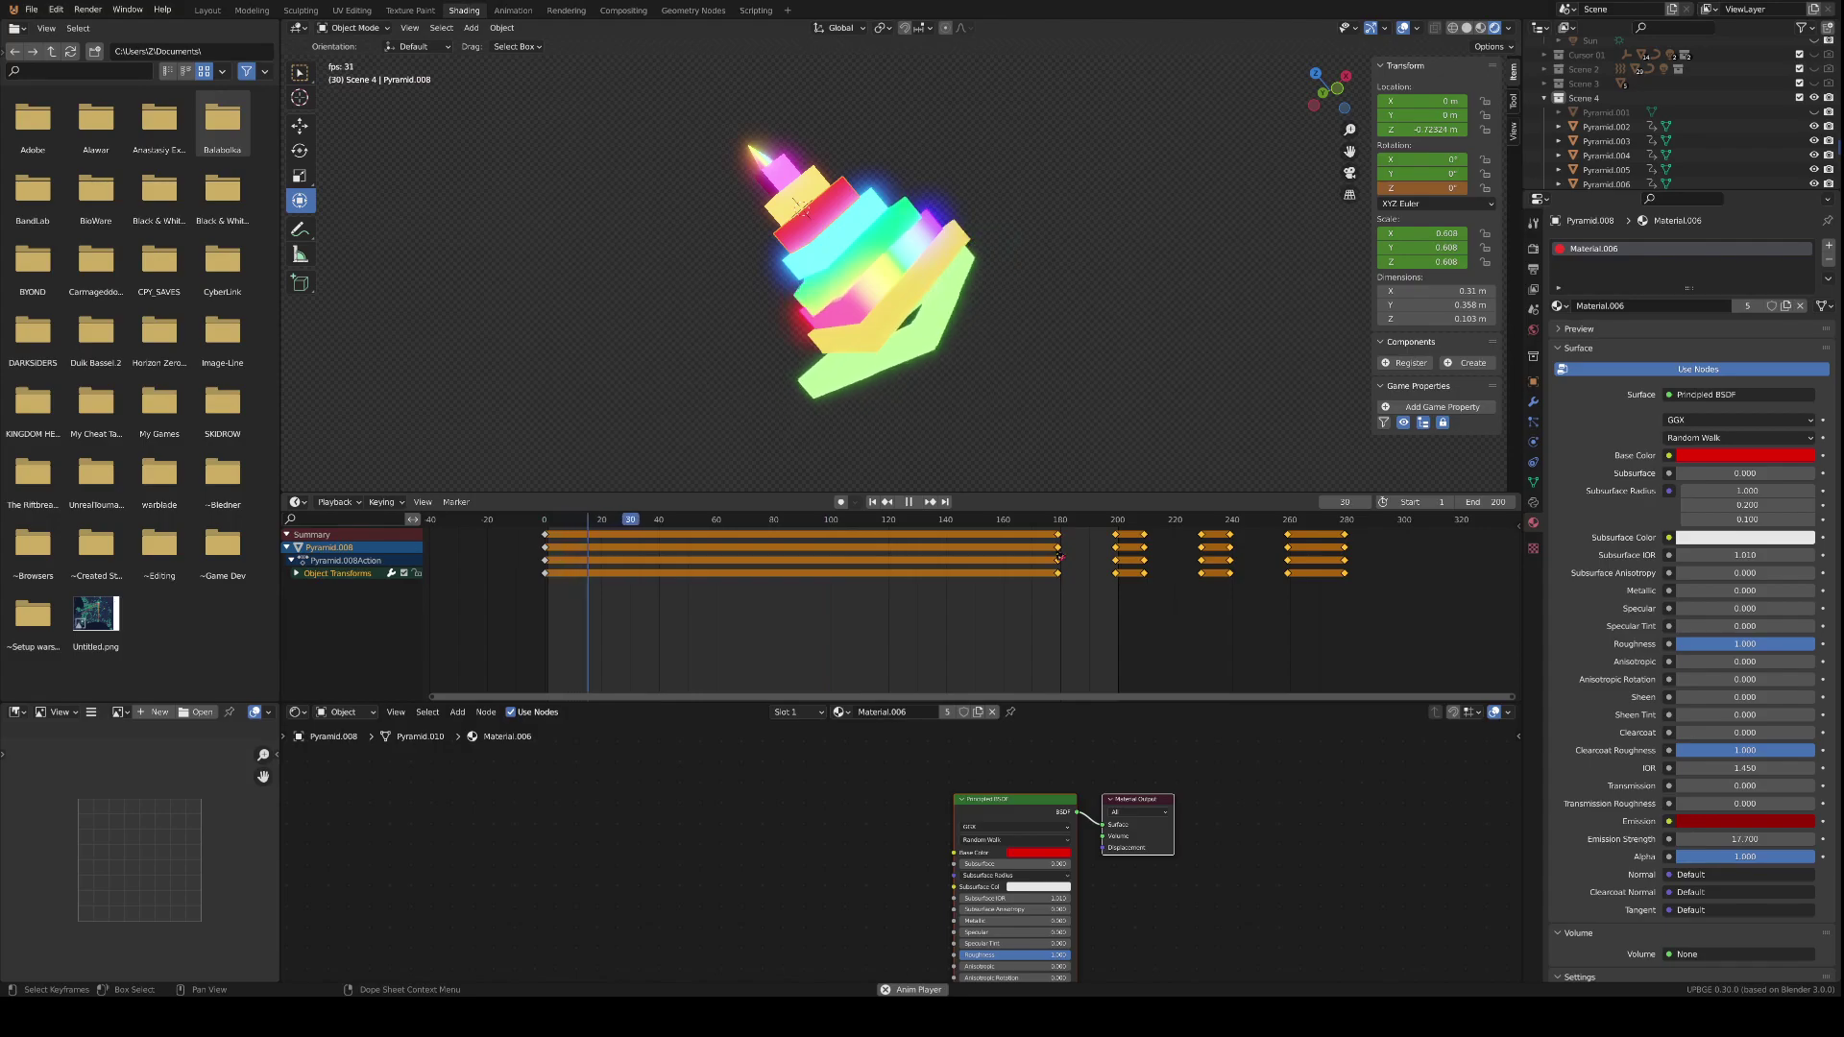
key(s)
click(987, 539)
click(985, 616)
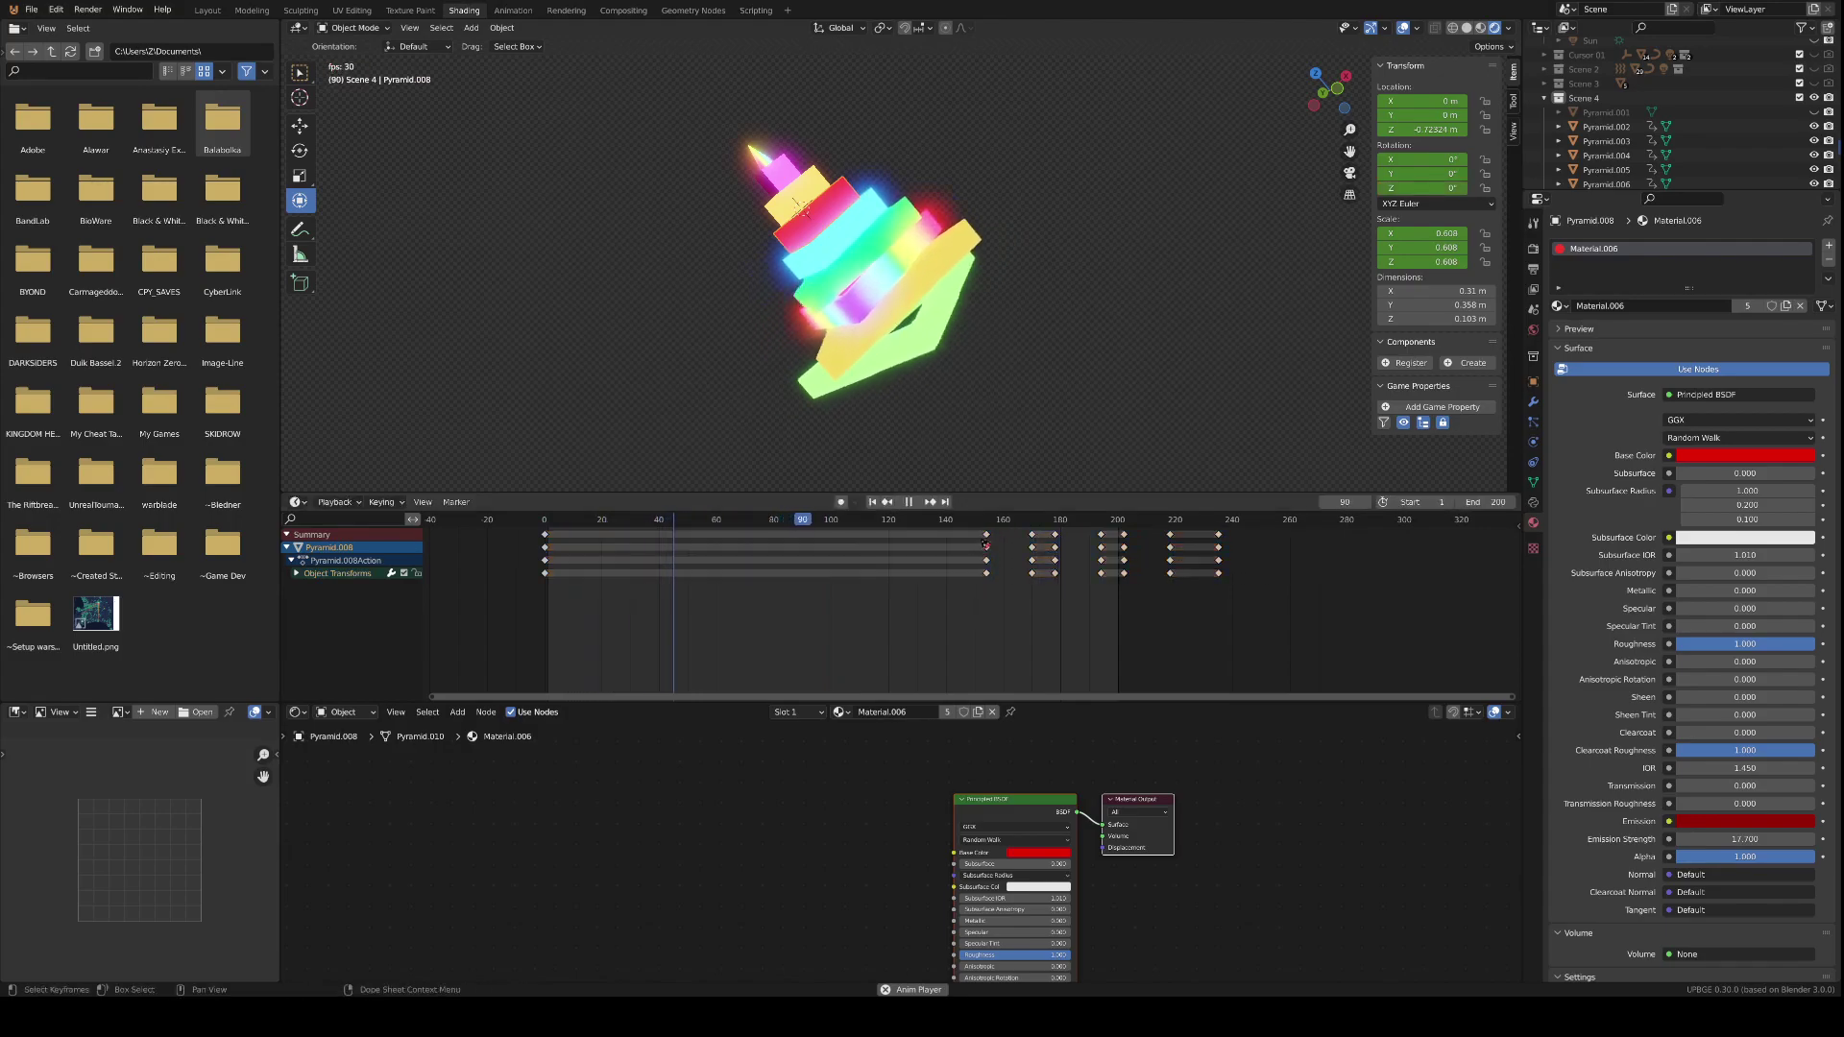
drag(986, 535, 559, 534)
drag(976, 630, 1226, 524)
- Move Pyramid.008's keys from frames 170–235 to 22–87, then the last keys to about 99
key(g)
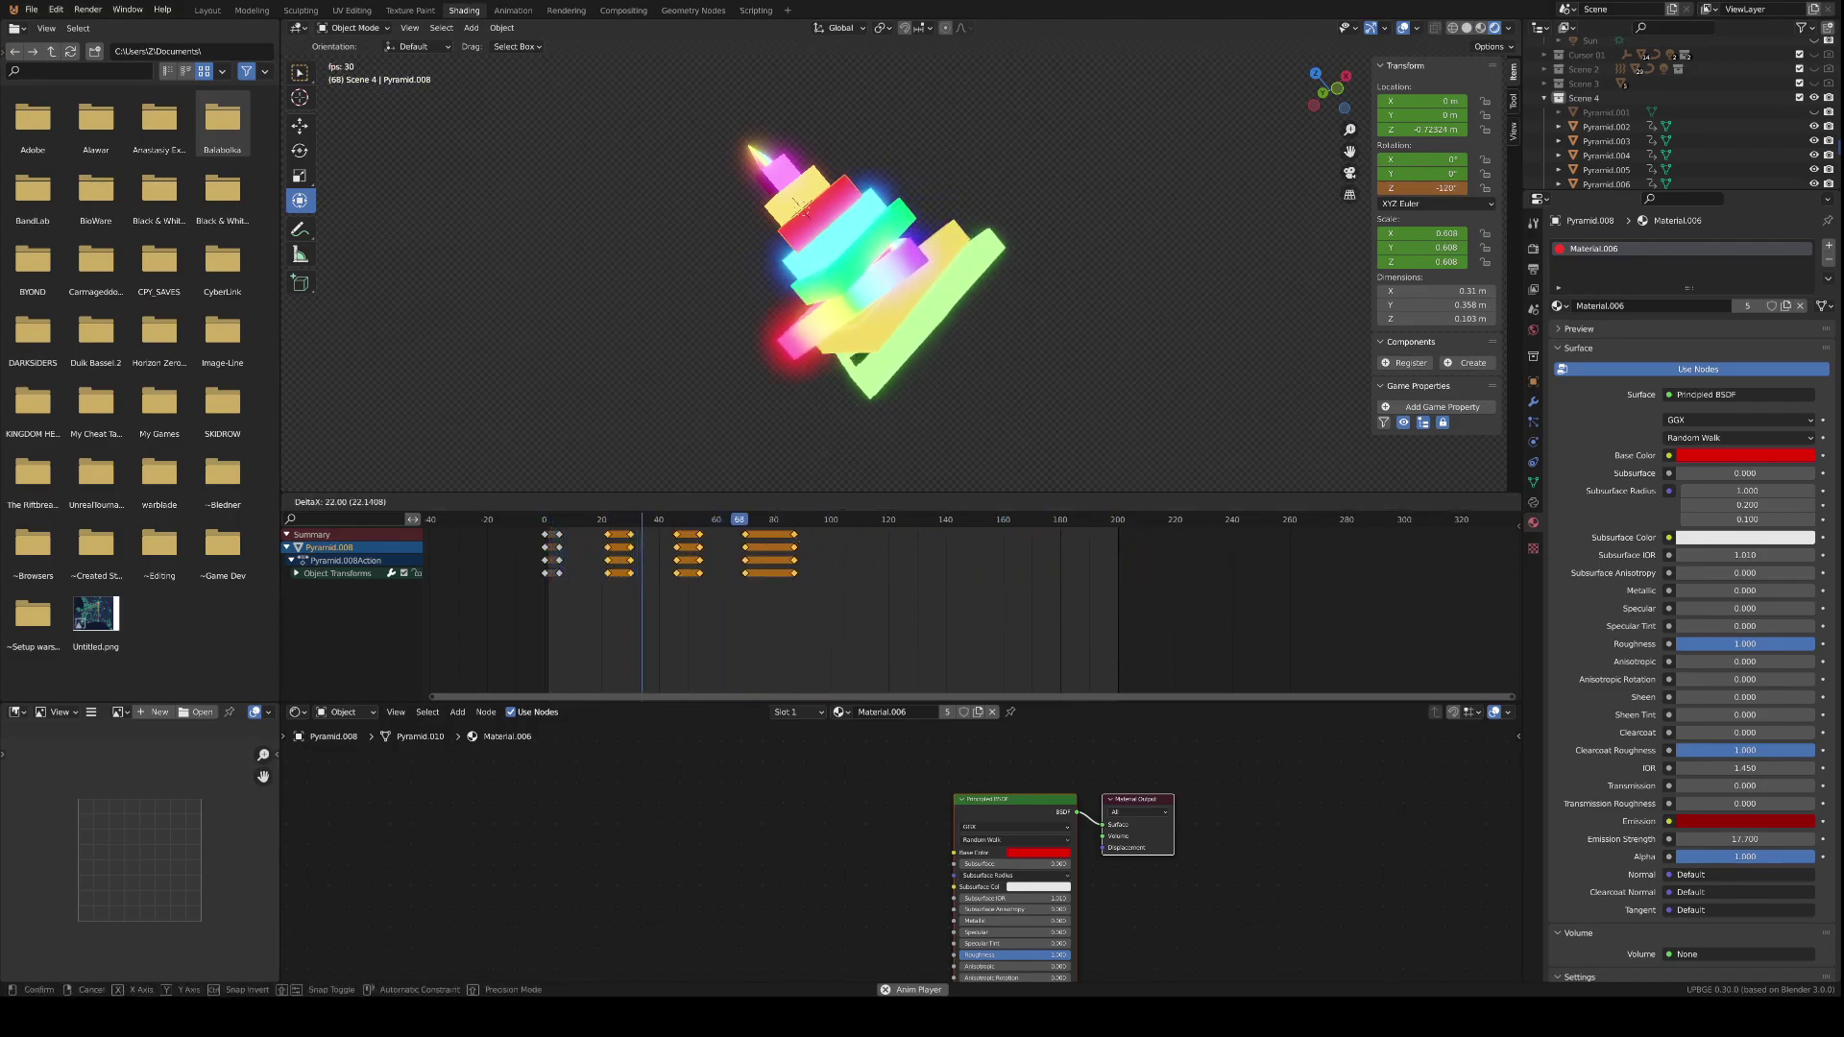
click(796, 539)
click(797, 538)
drag(797, 538, 831, 540)
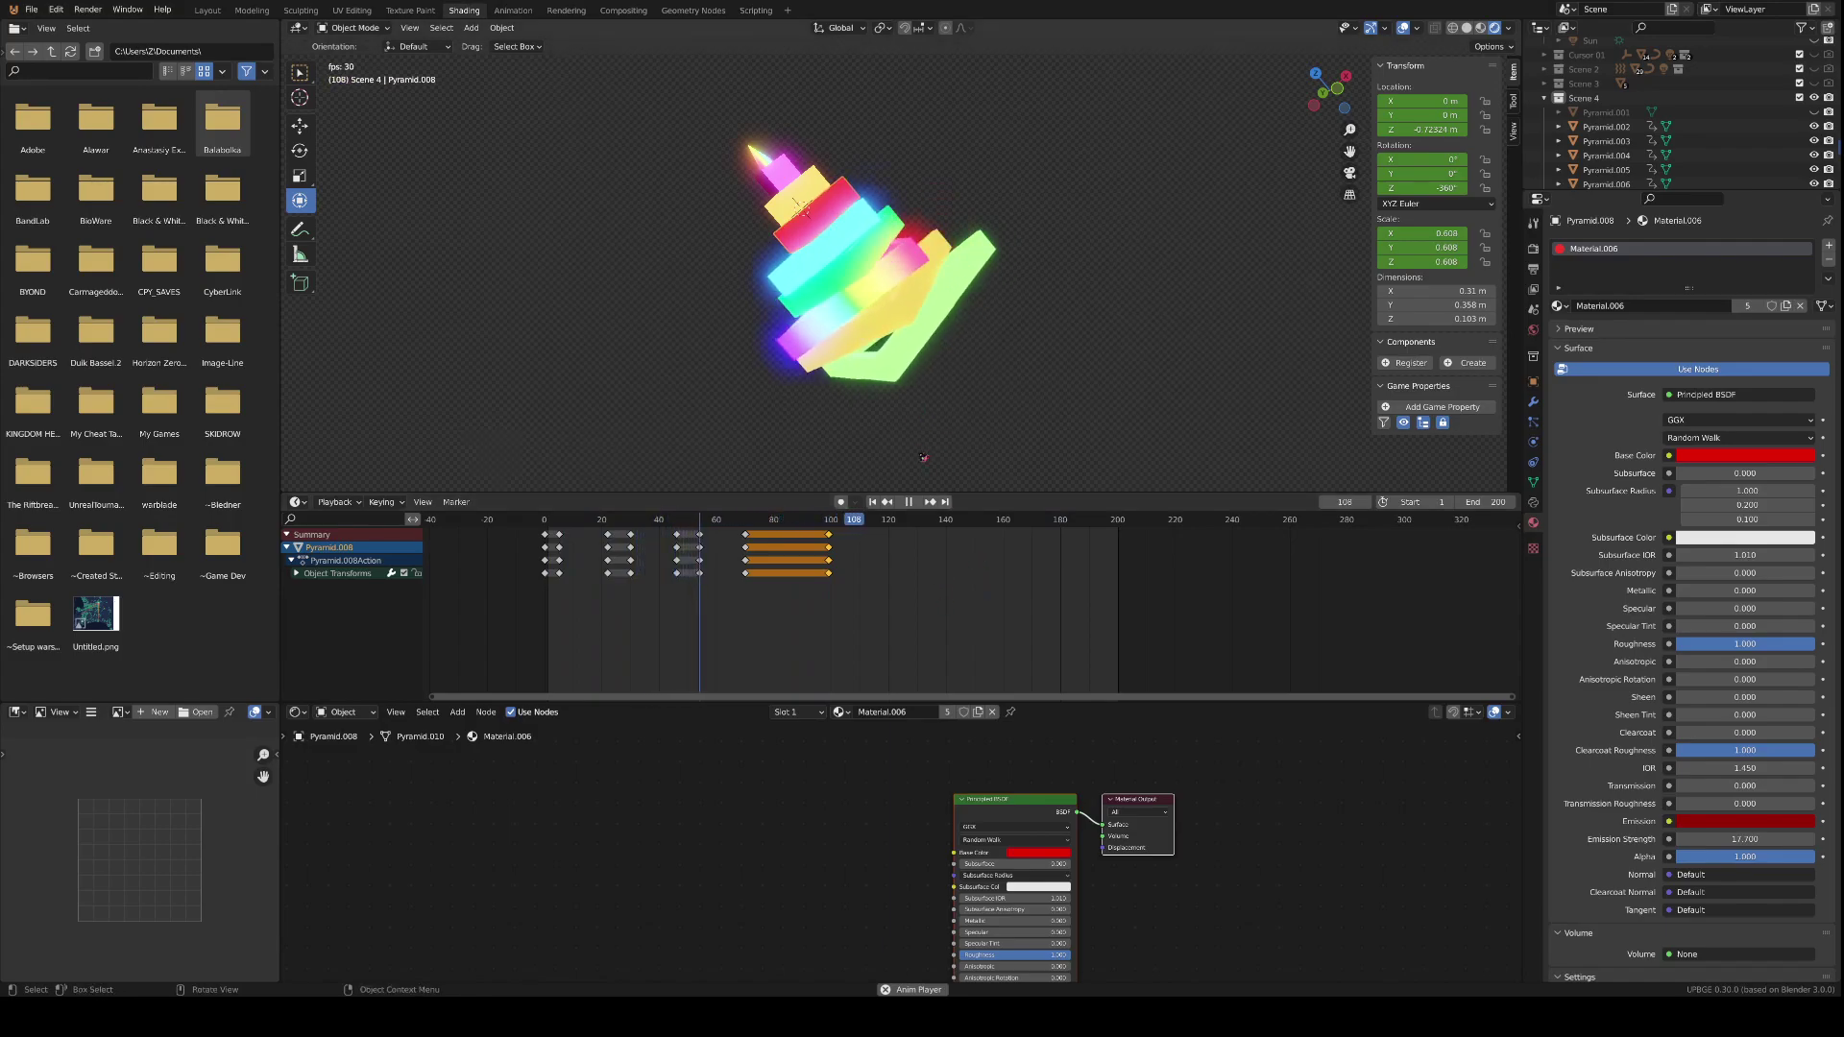
- Stretch Pyramid.009's keys and pull its frame-112 group earlier, then select Pyramid.011
click(821, 192)
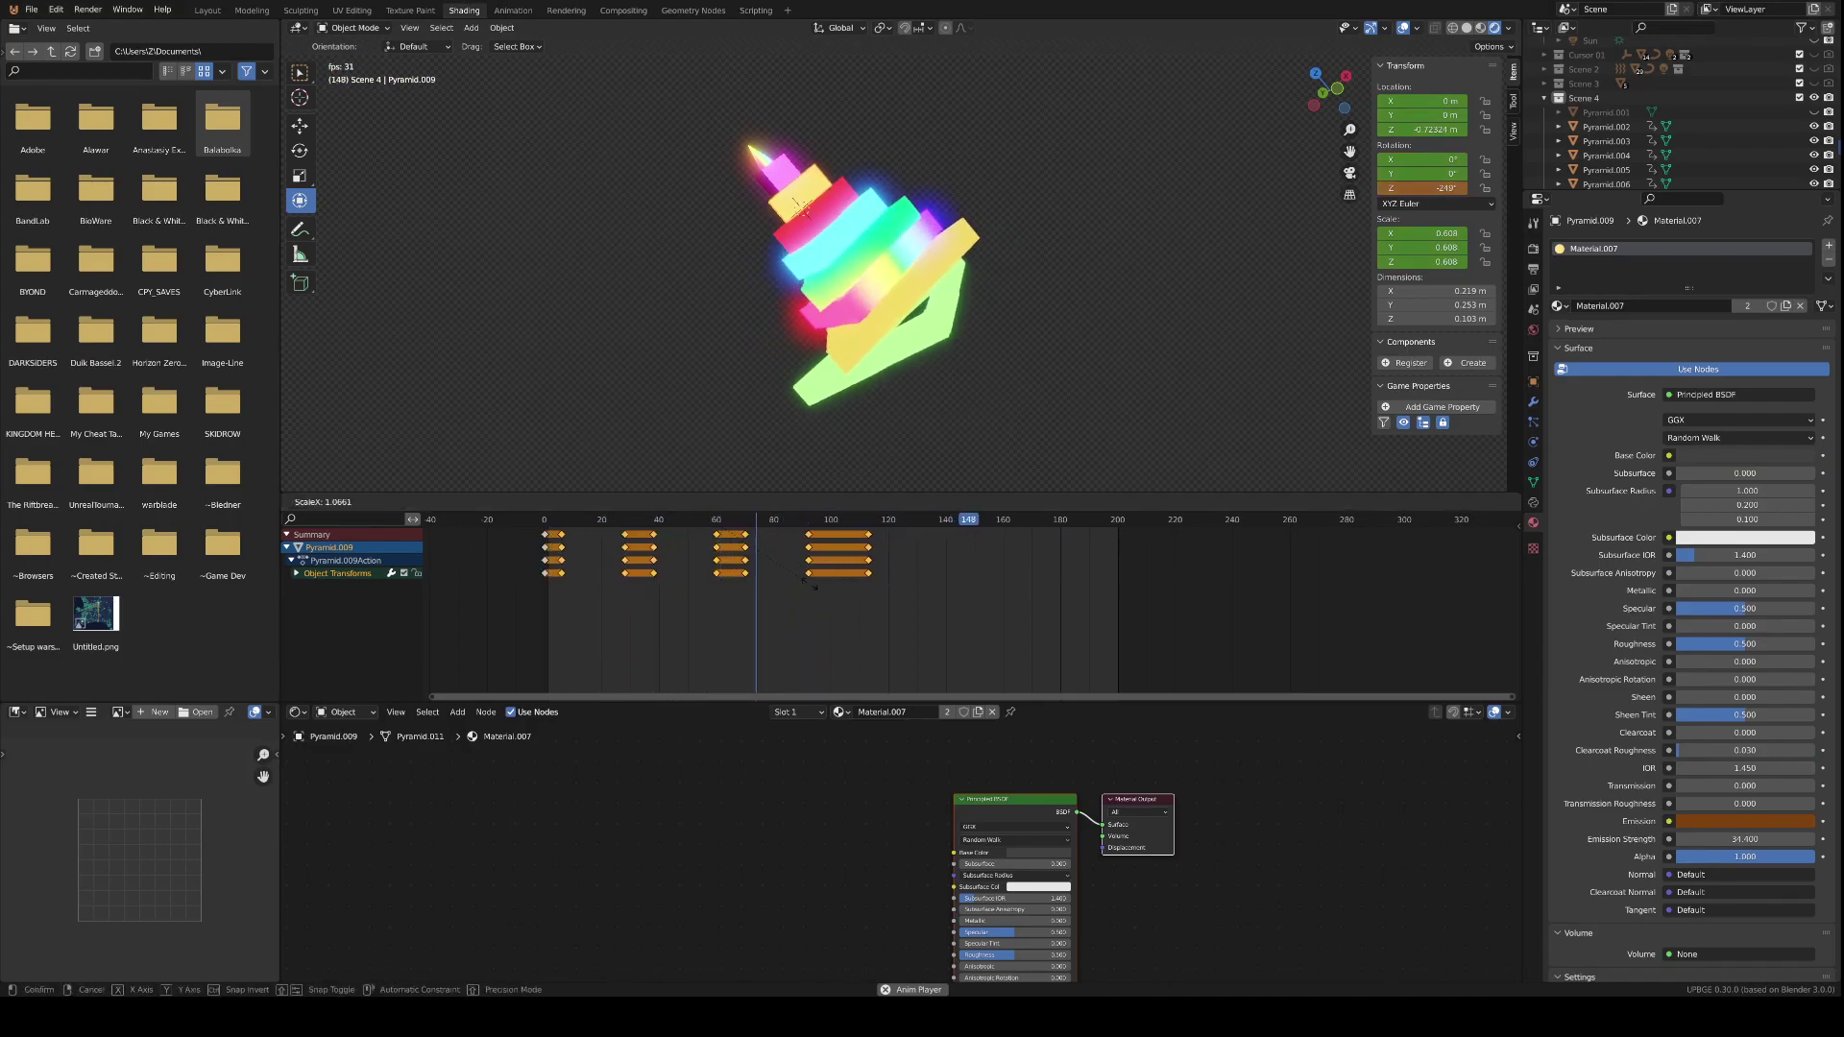
click(816, 589)
click(848, 603)
drag(775, 603, 894, 536)
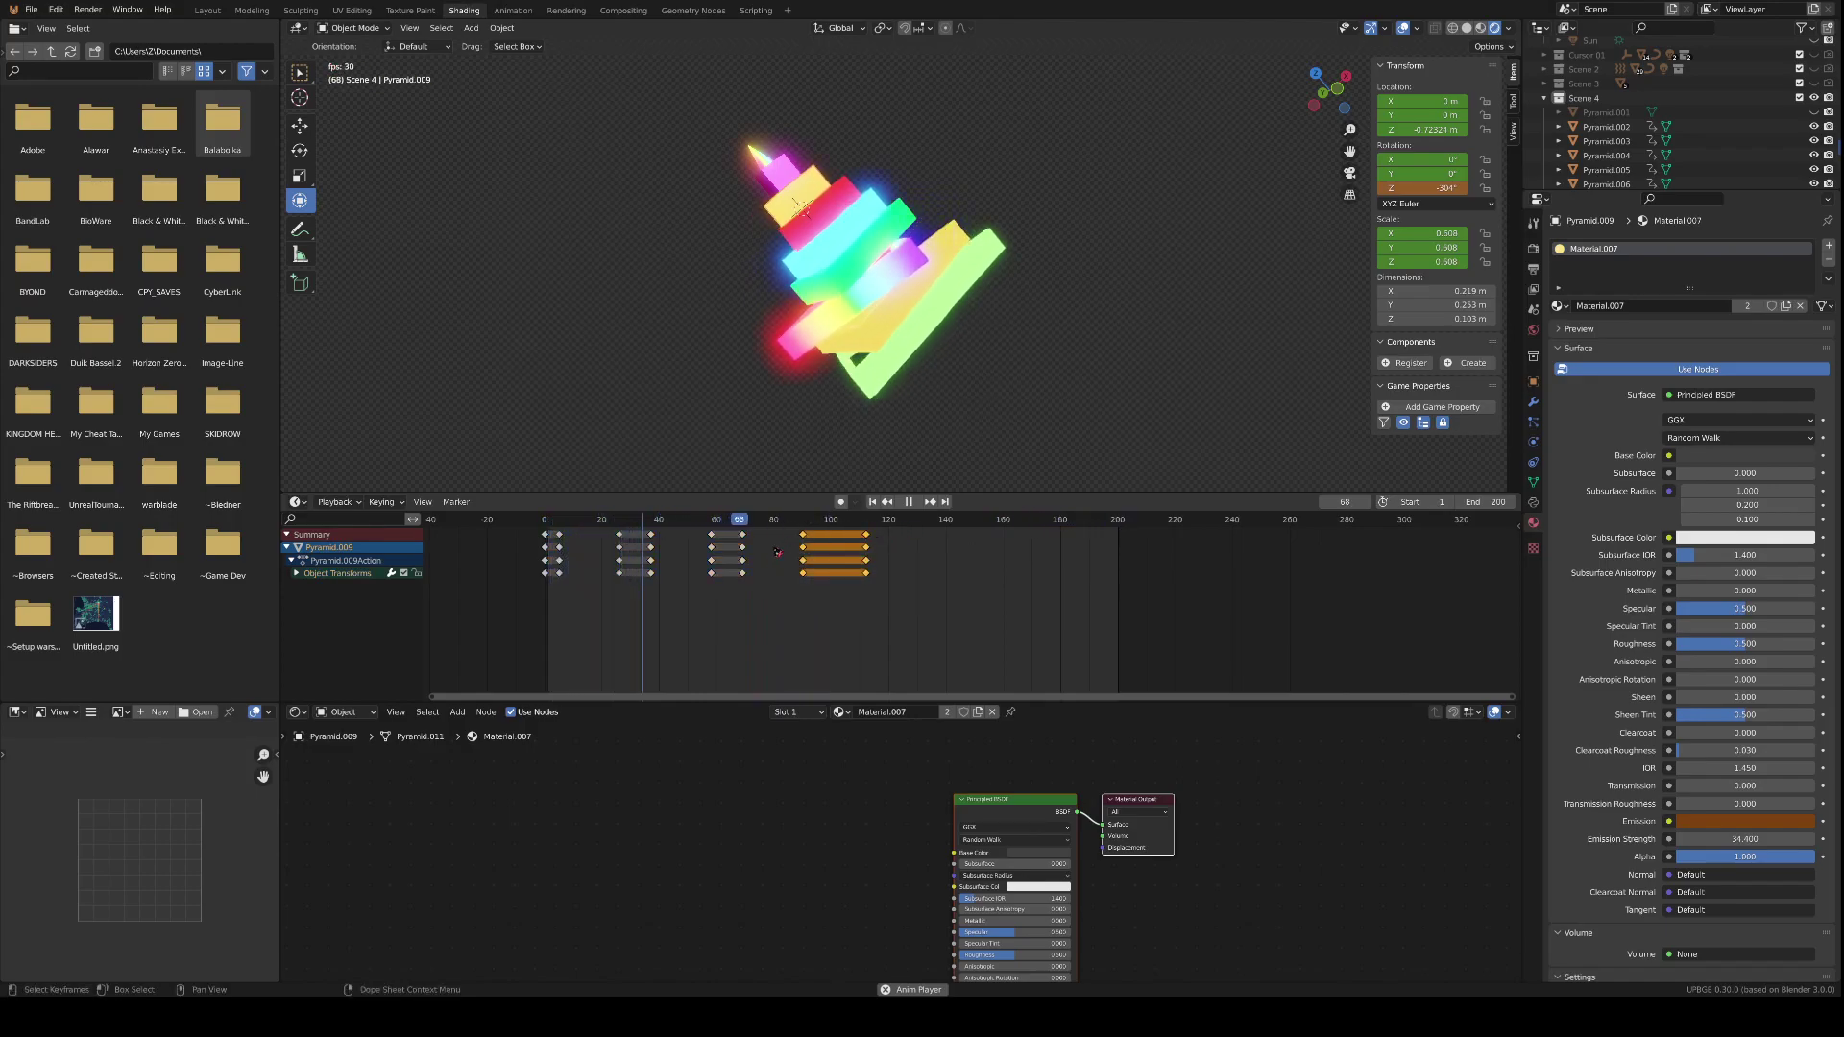
click(866, 542)
click(866, 538)
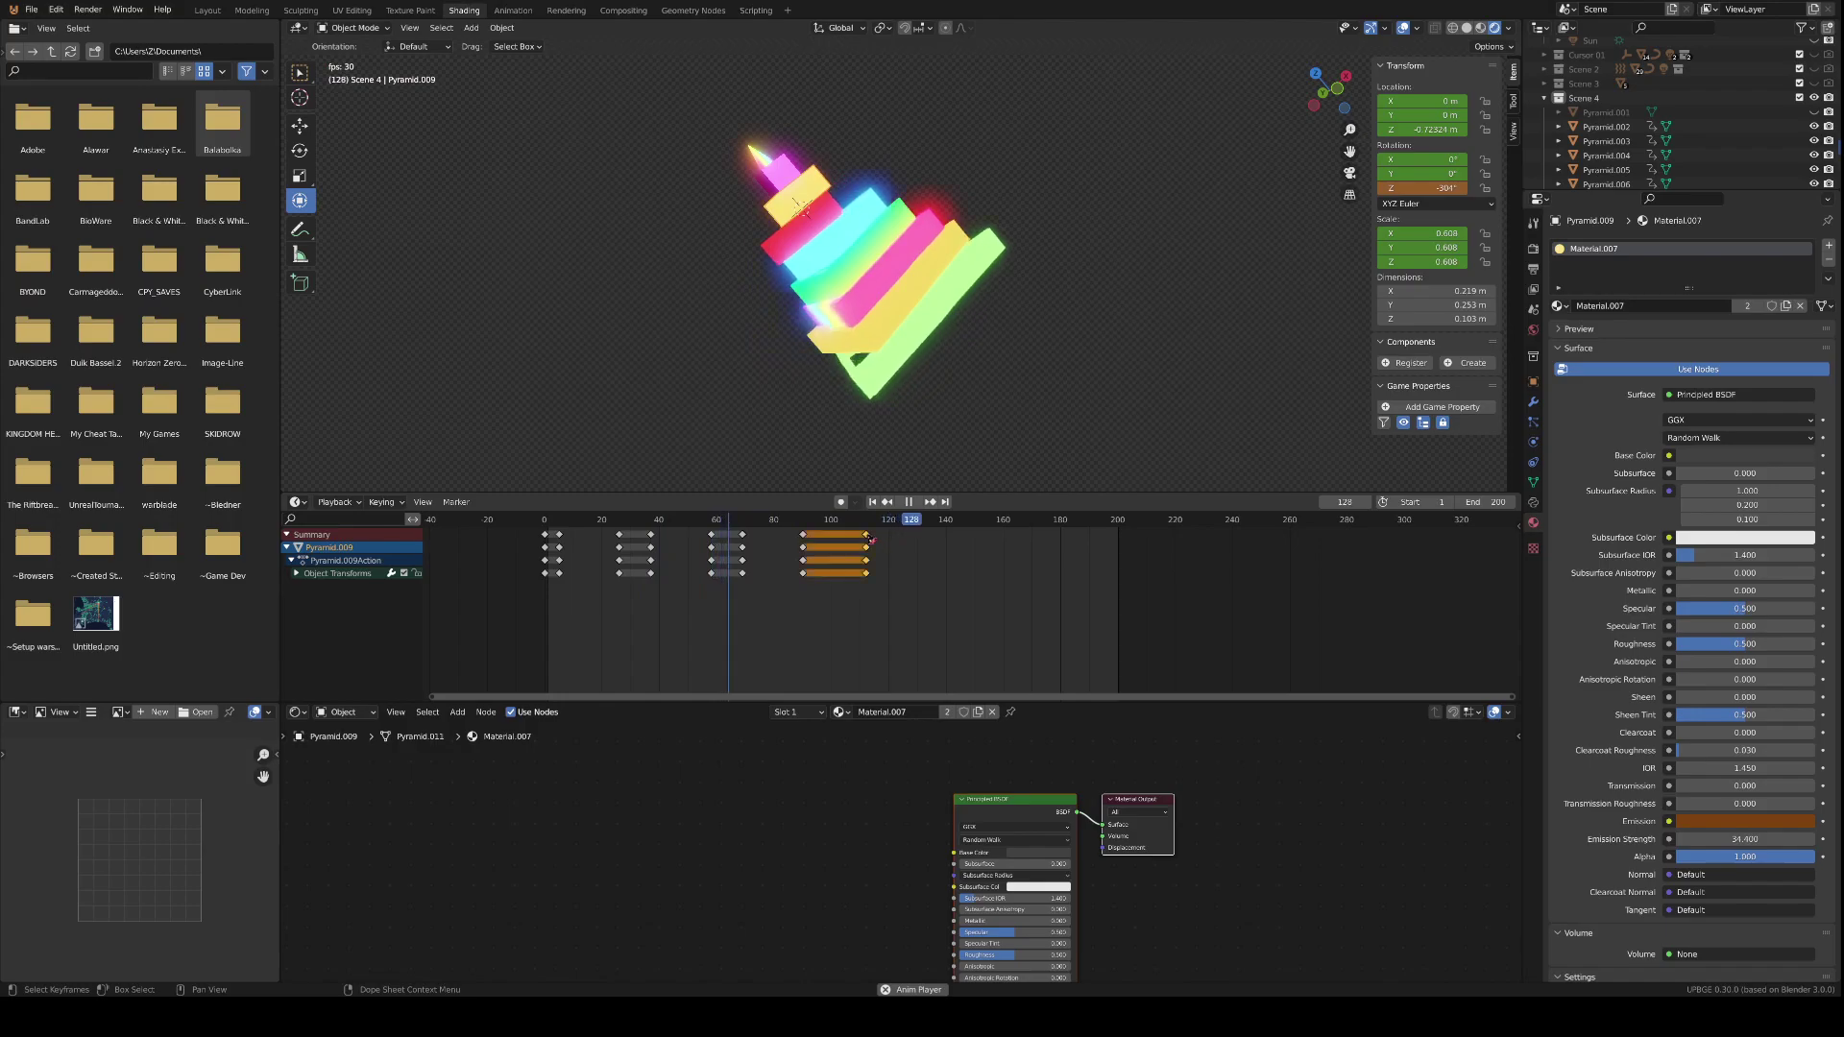
key(g)
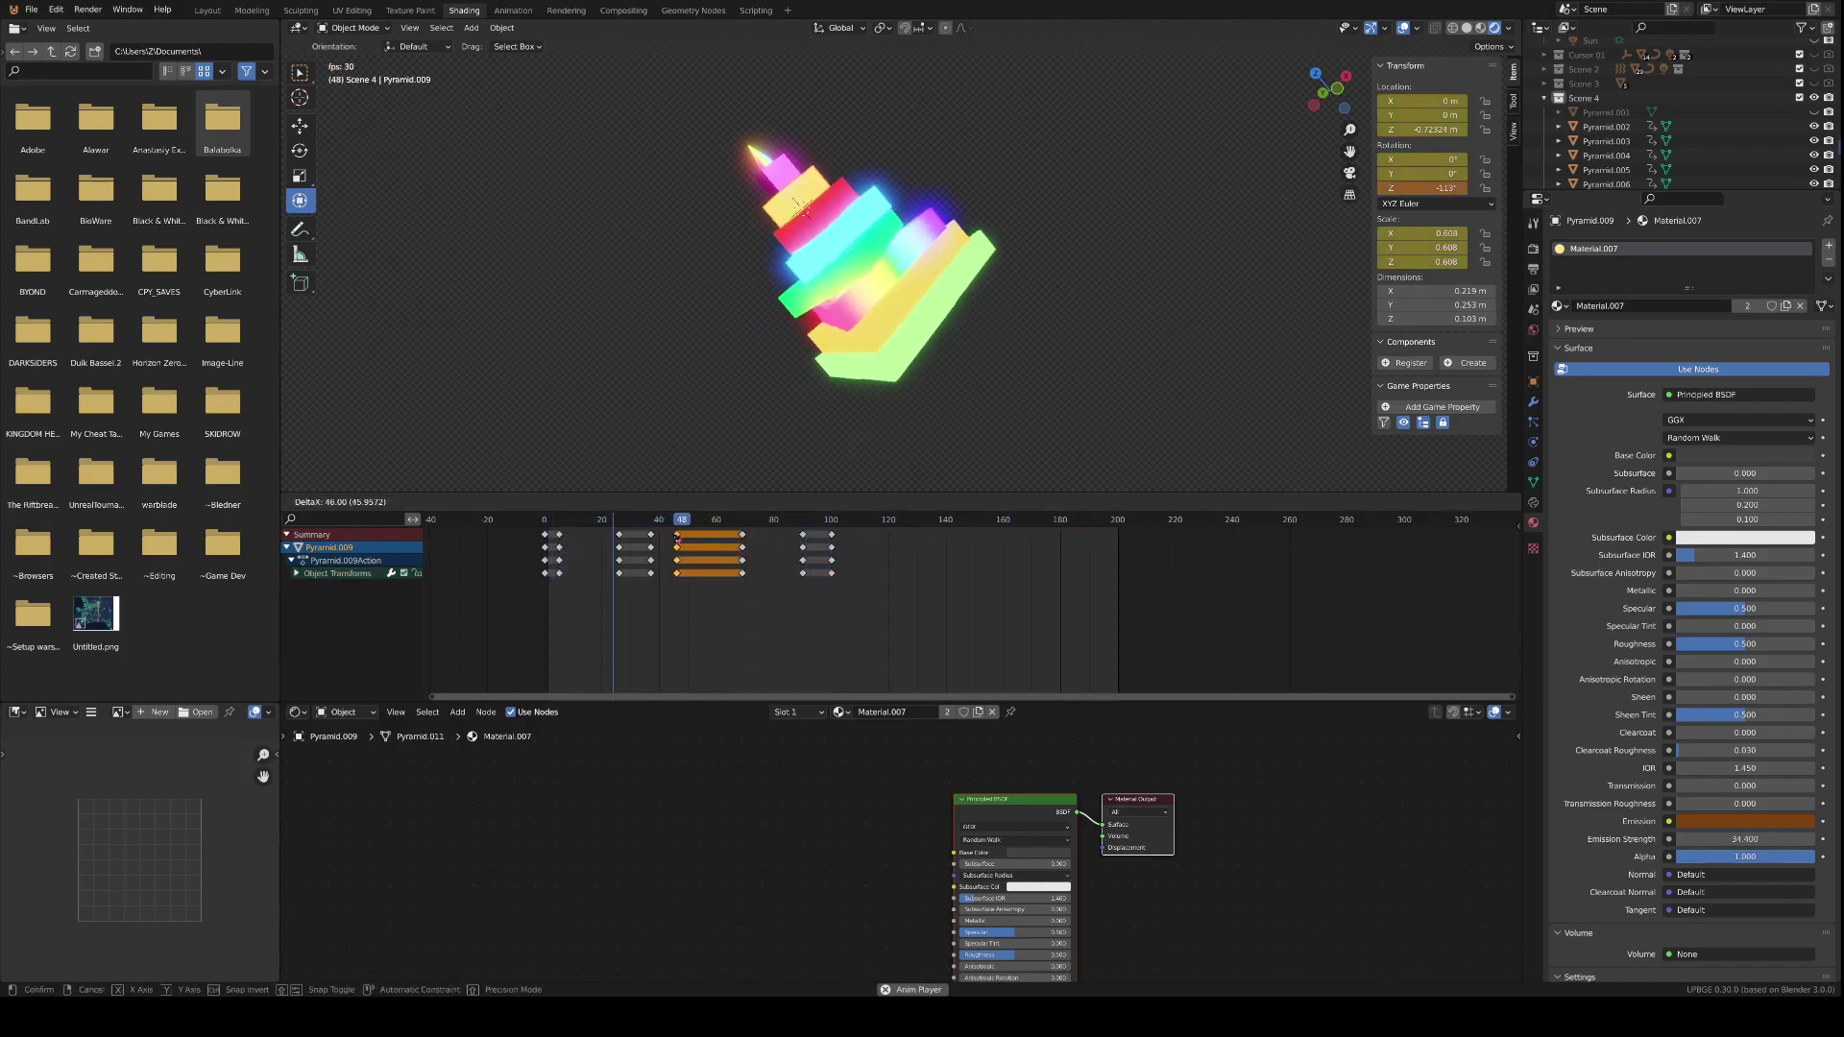
click(820, 612)
click(820, 611)
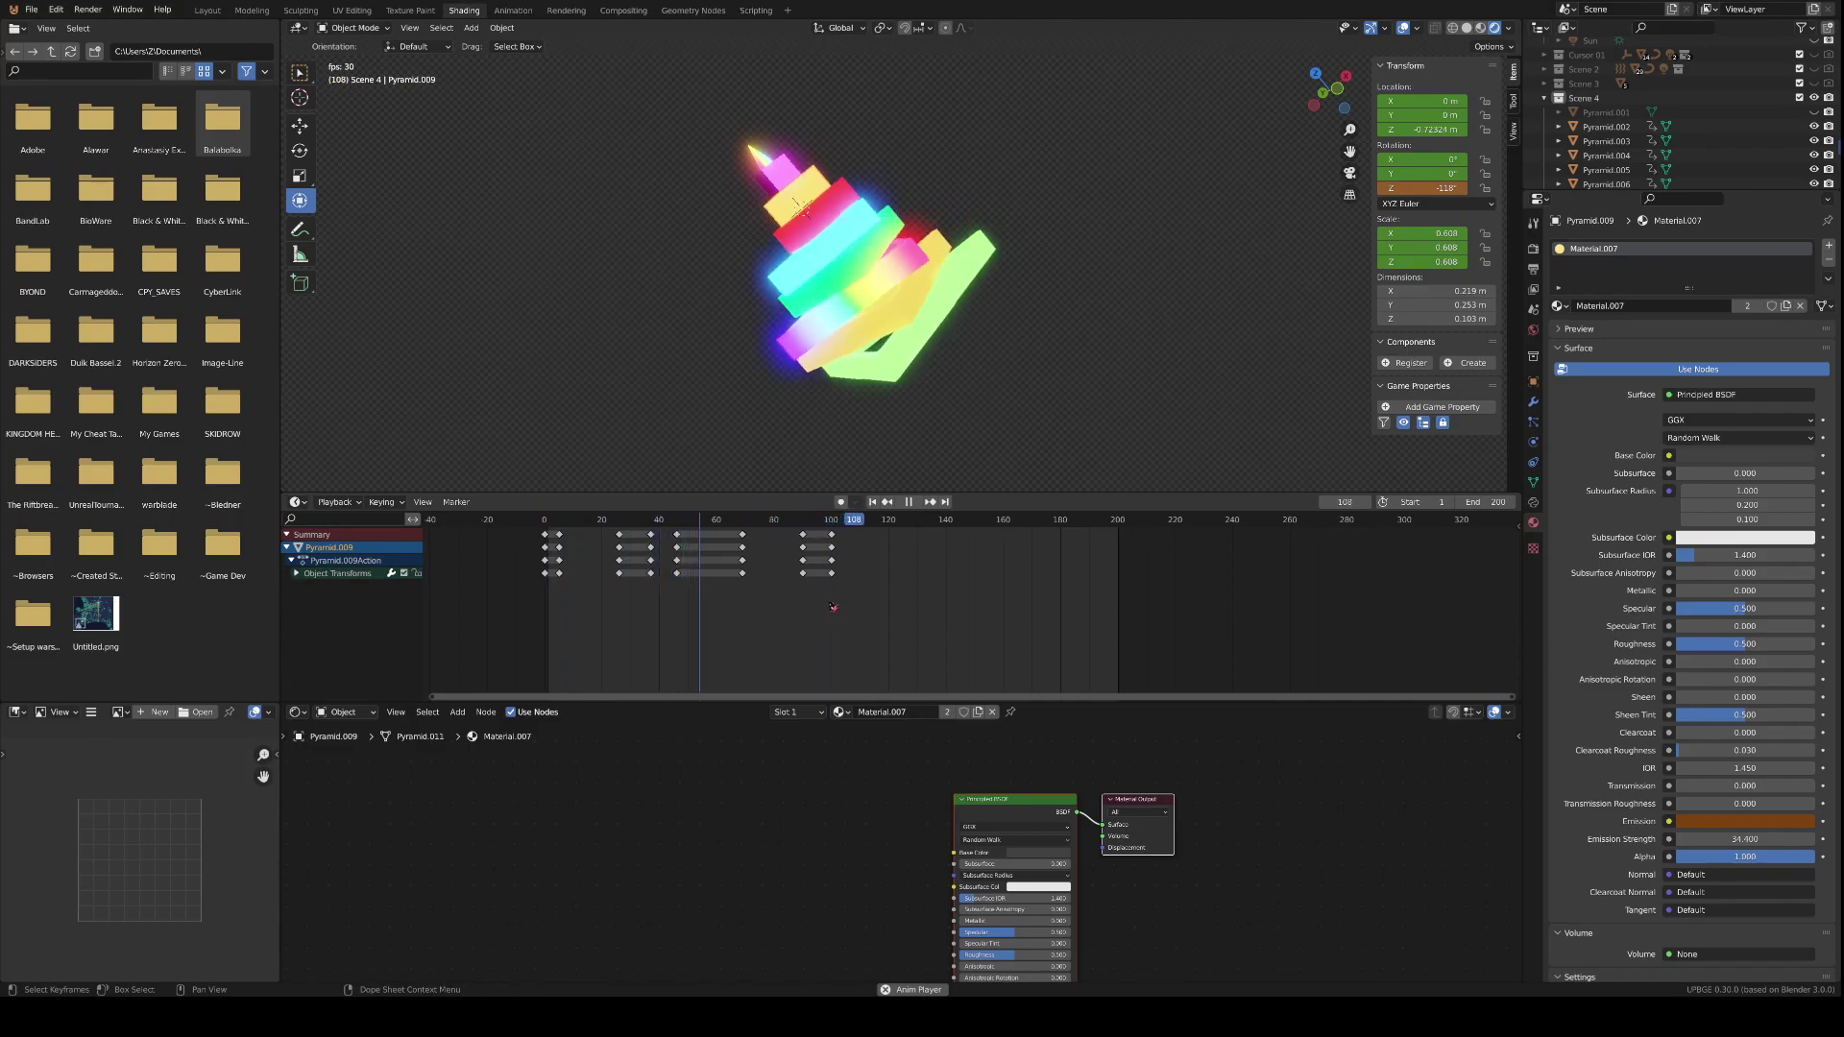
click(789, 180)
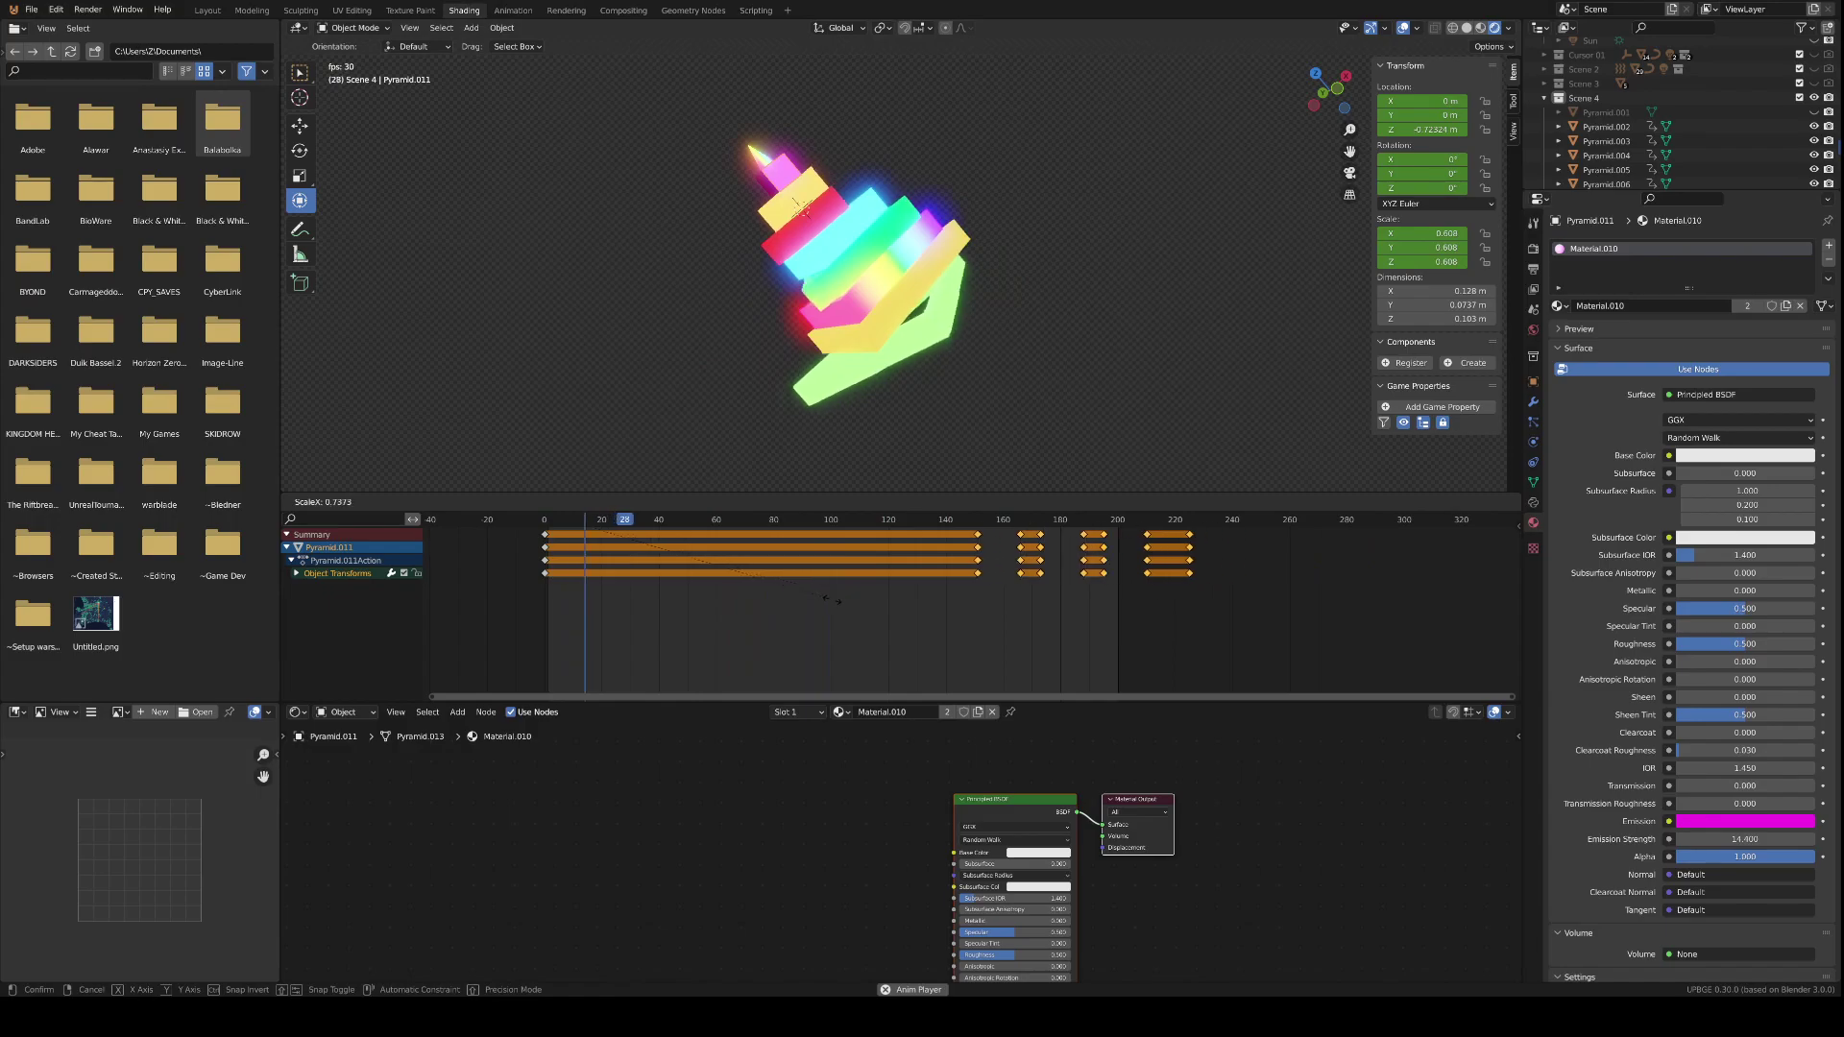
- Shift Pyramid.011's keys to start near frame 15 and spread a group out to frame 100
drag(918, 537, 588, 546)
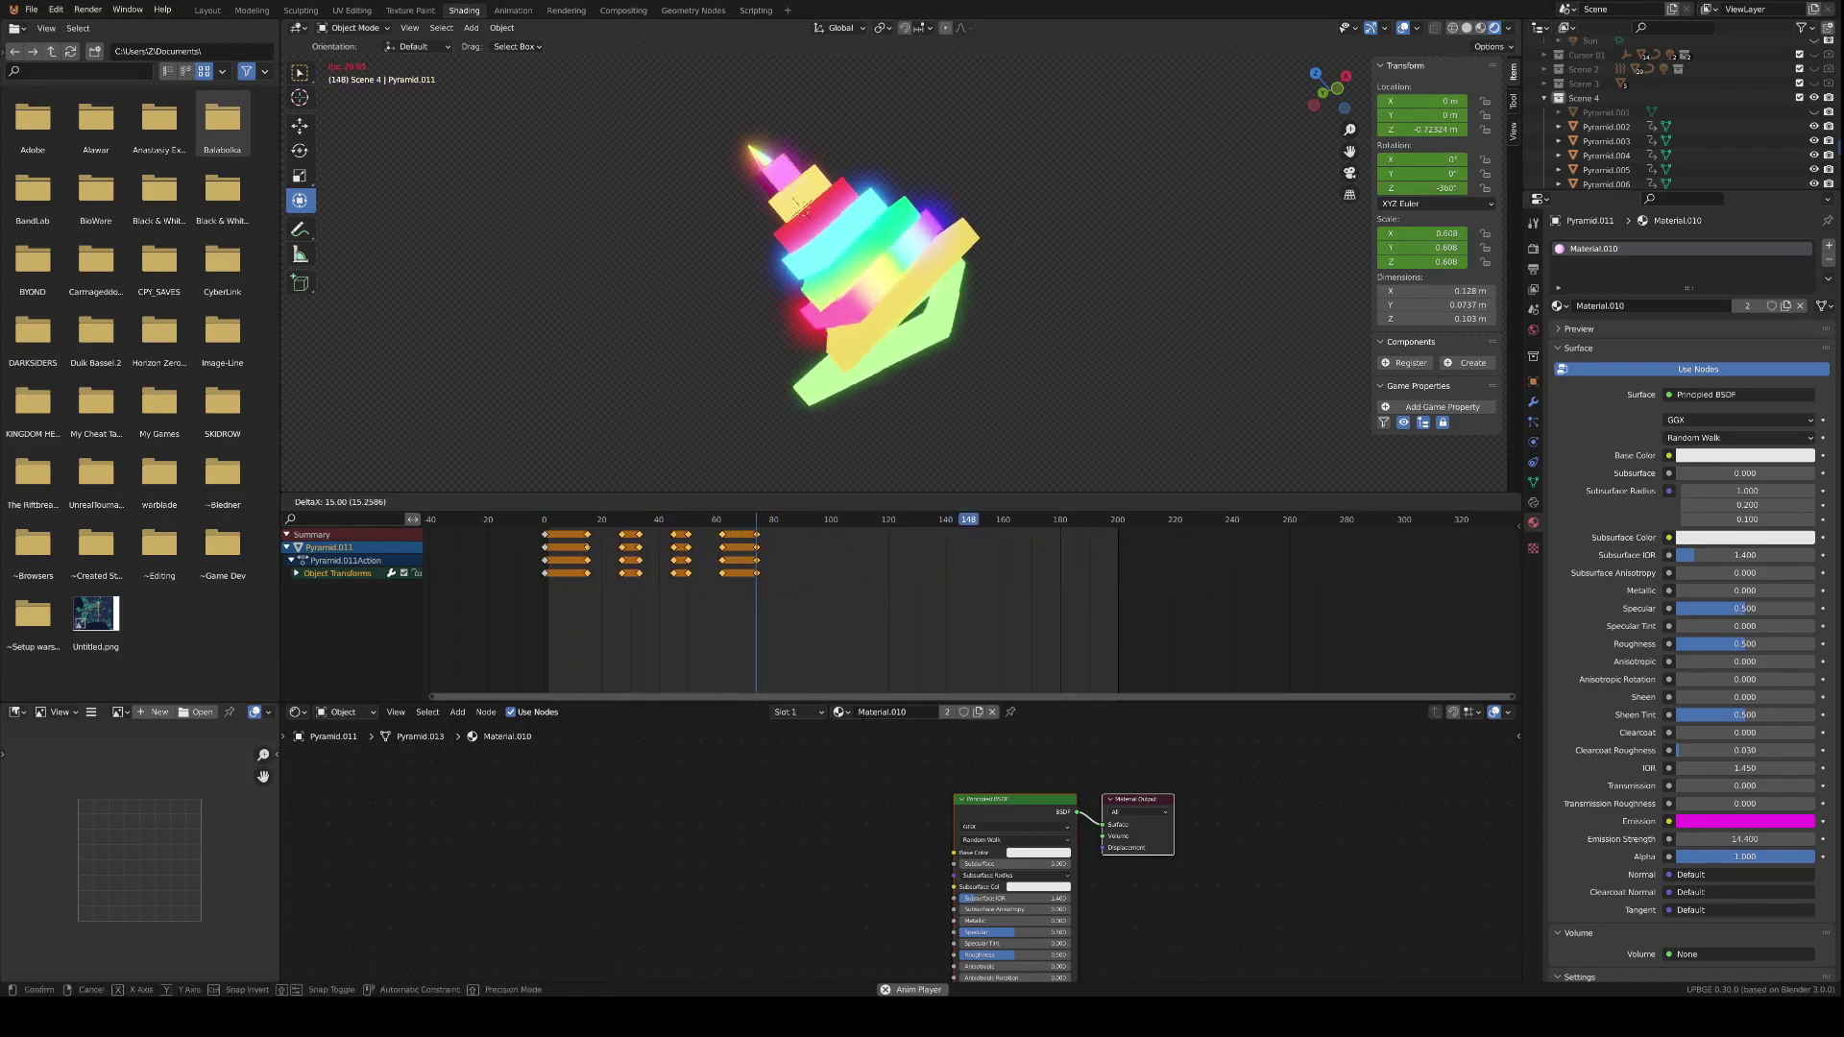
click(587, 549)
click(773, 603)
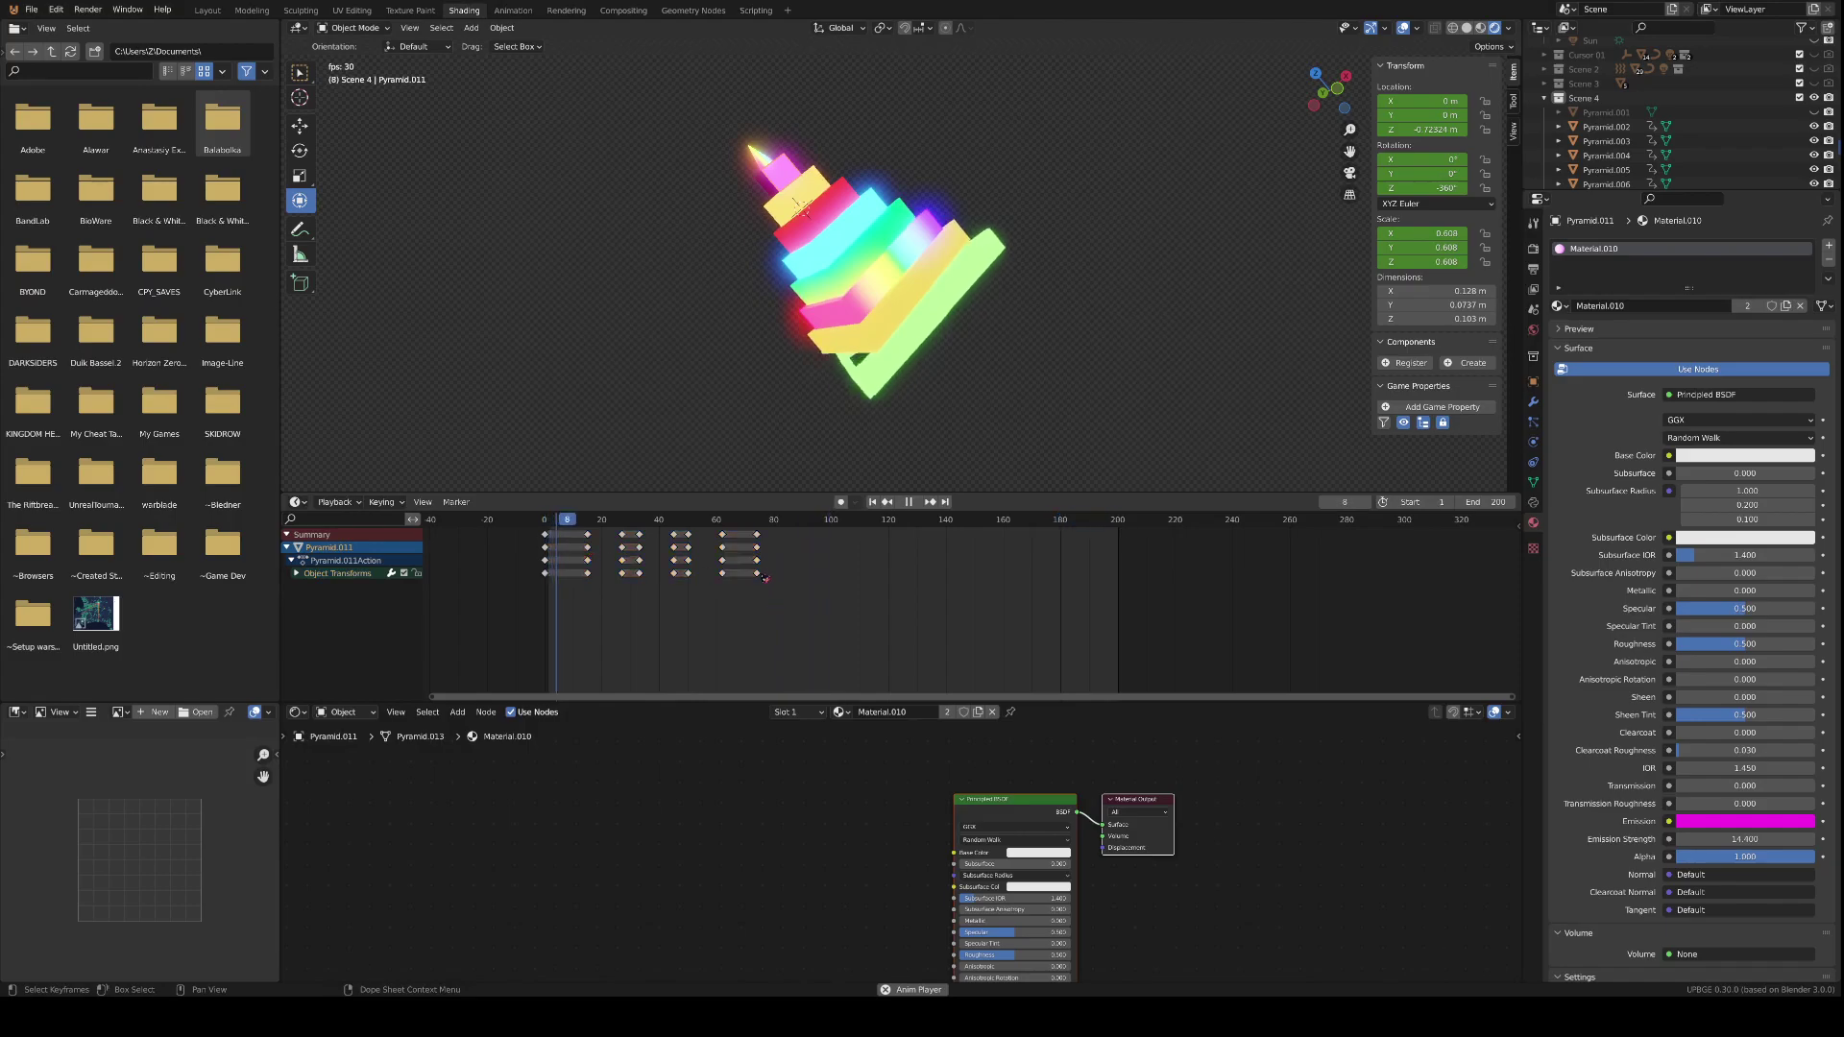
drag(639, 540, 827, 543)
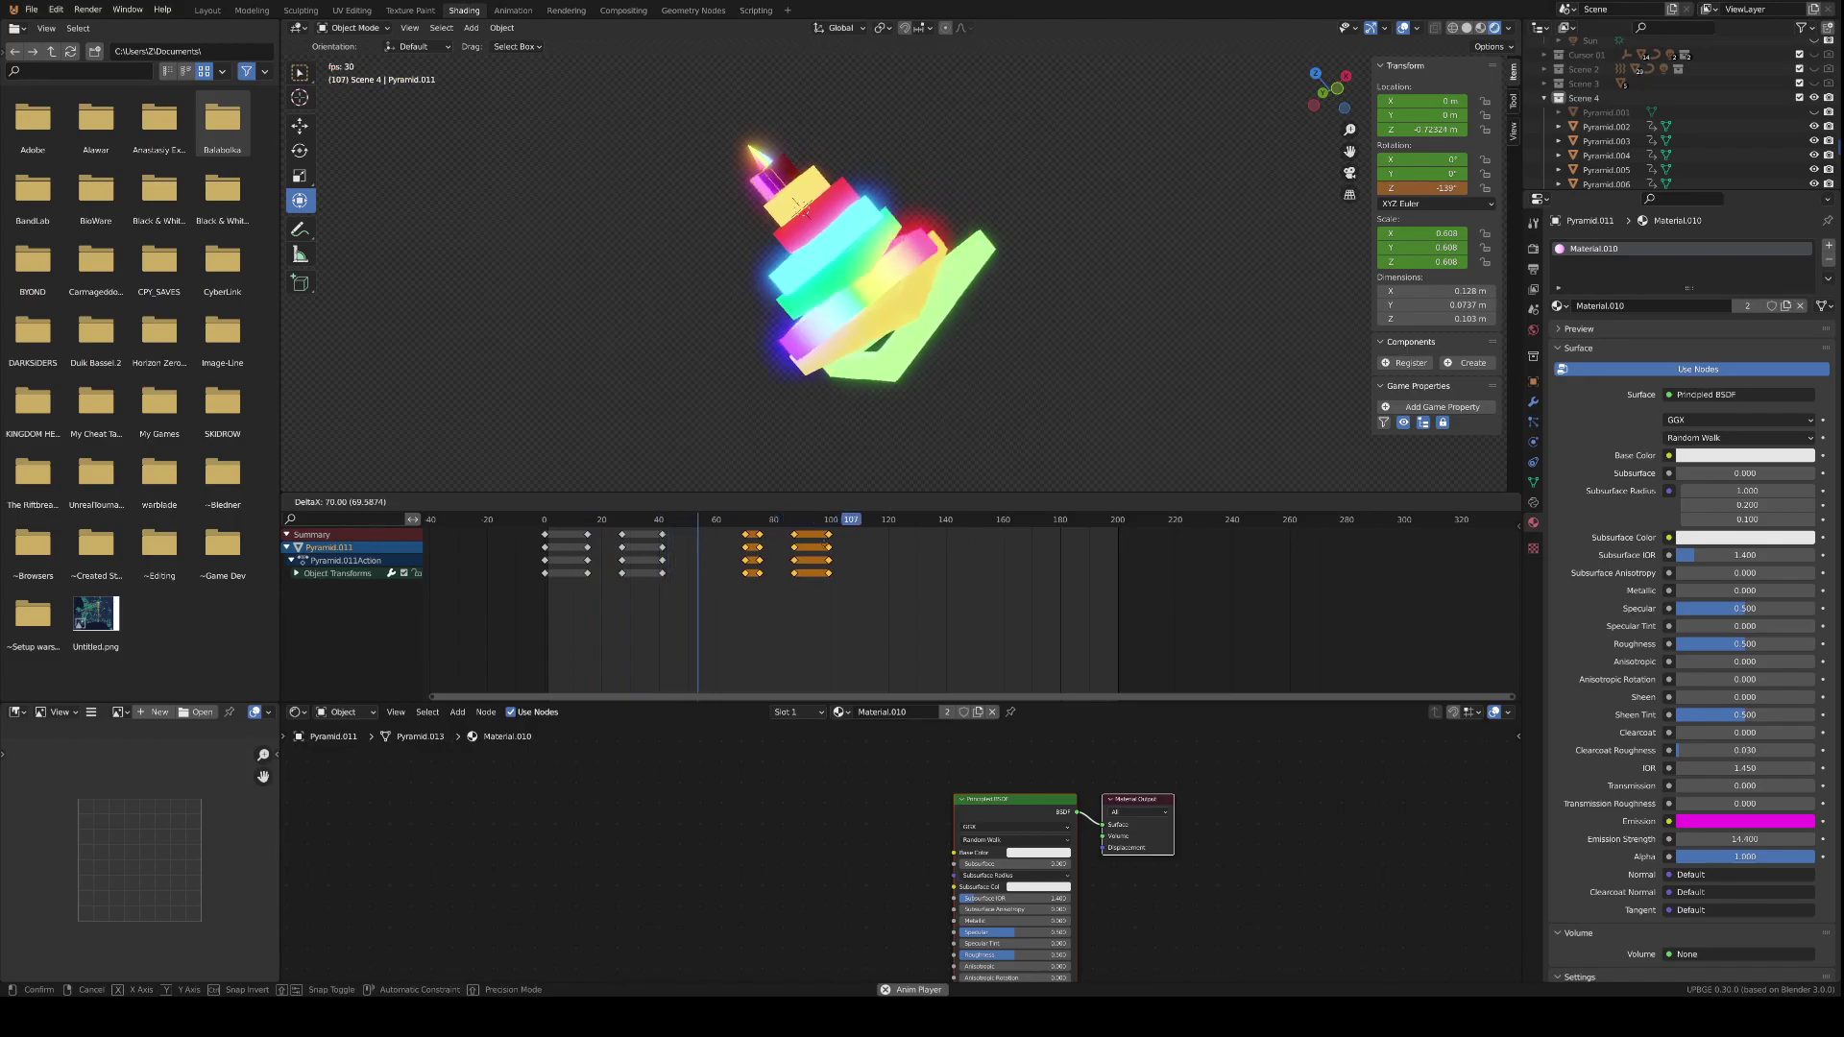
click(800, 618)
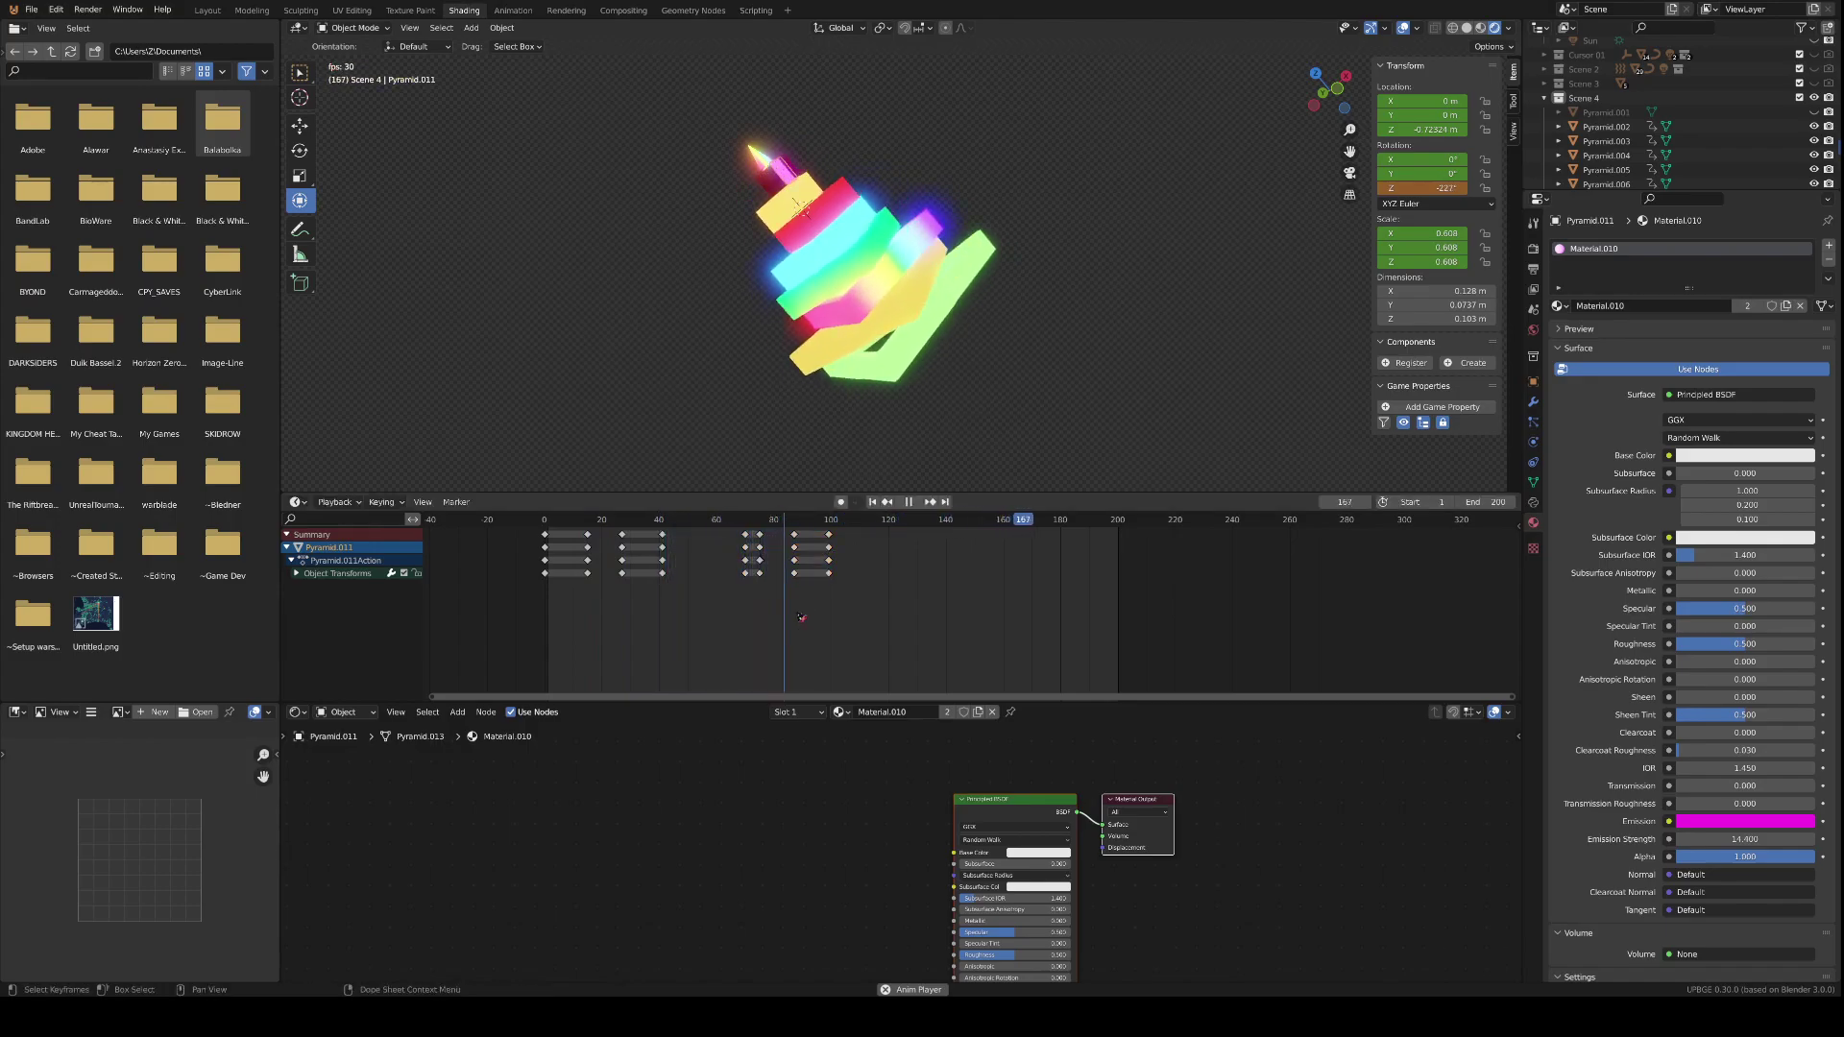
click(805, 601)
- Inspect the spinning stack, stop playback, and reselect Pyramid.011 at the pyramid's tip
middle_drag(715, 158, 751, 203)
middle_drag(877, 228, 924, 148)
key(space)
key(Tab)
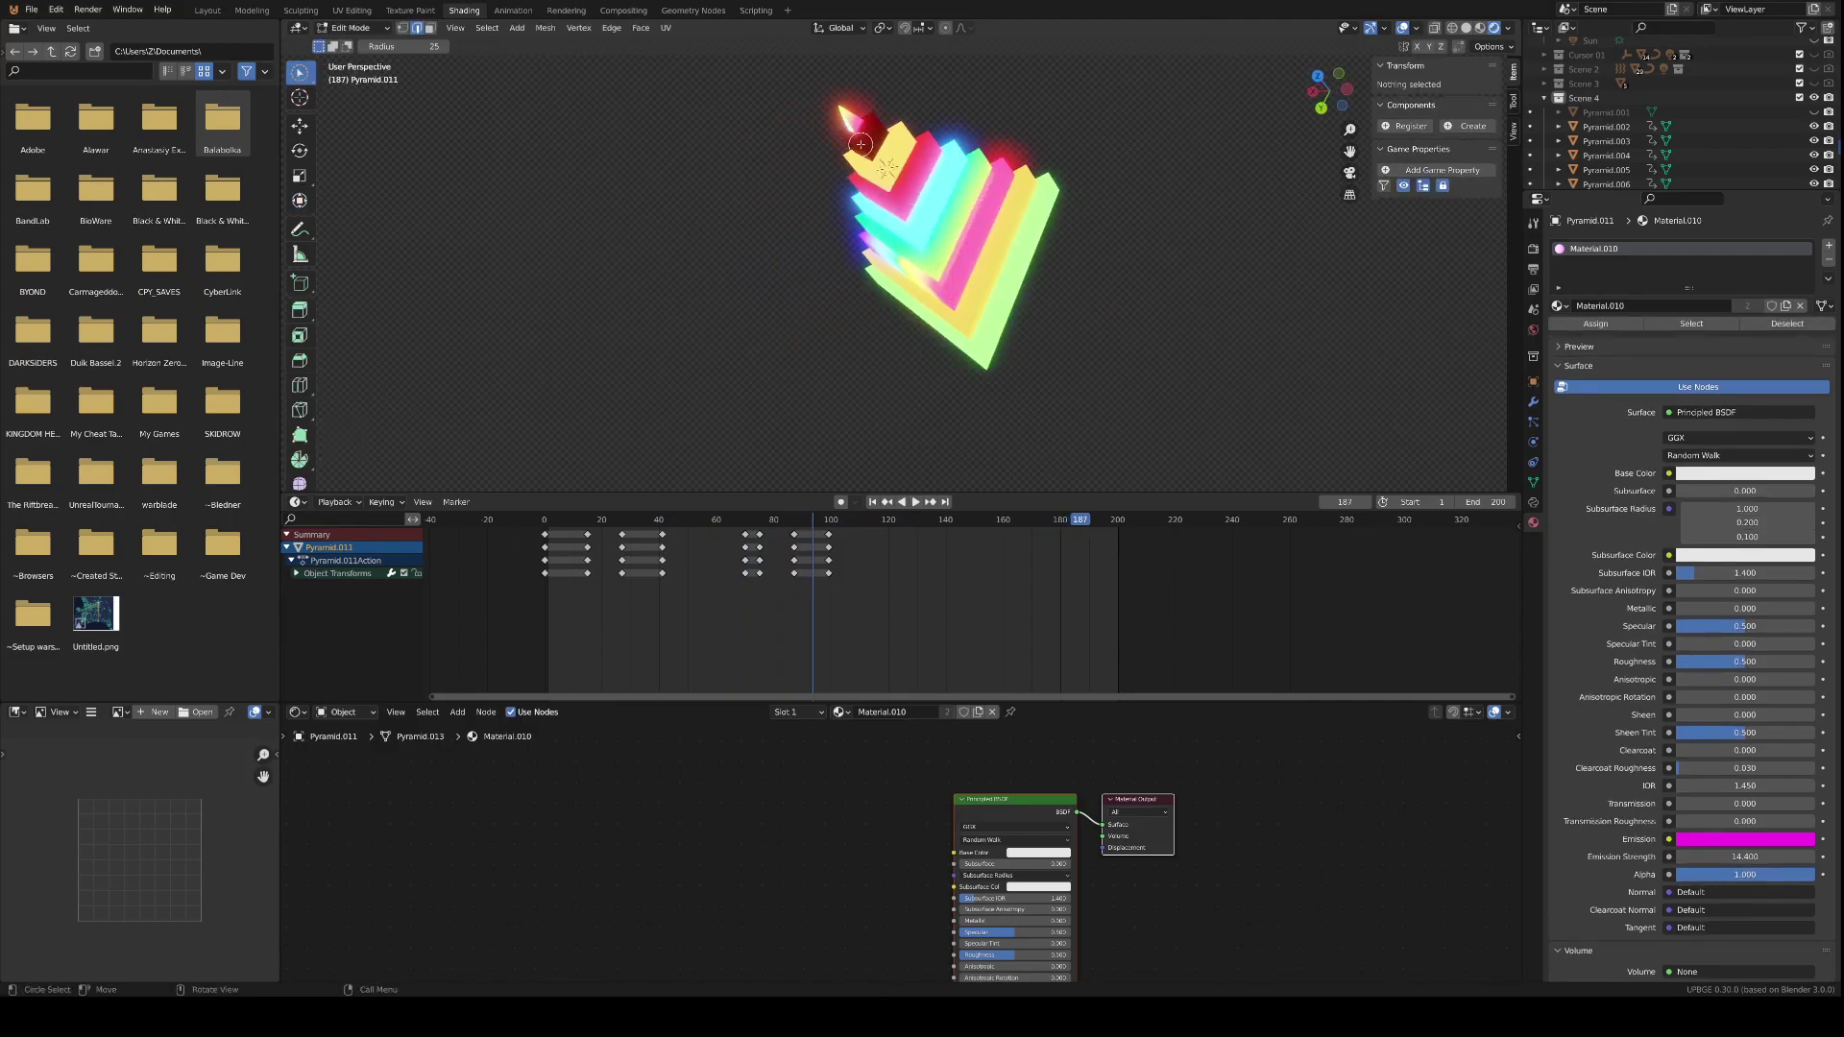
key(Tab)
click(870, 151)
middle_drag(871, 153, 1103, 154)
click(783, 168)
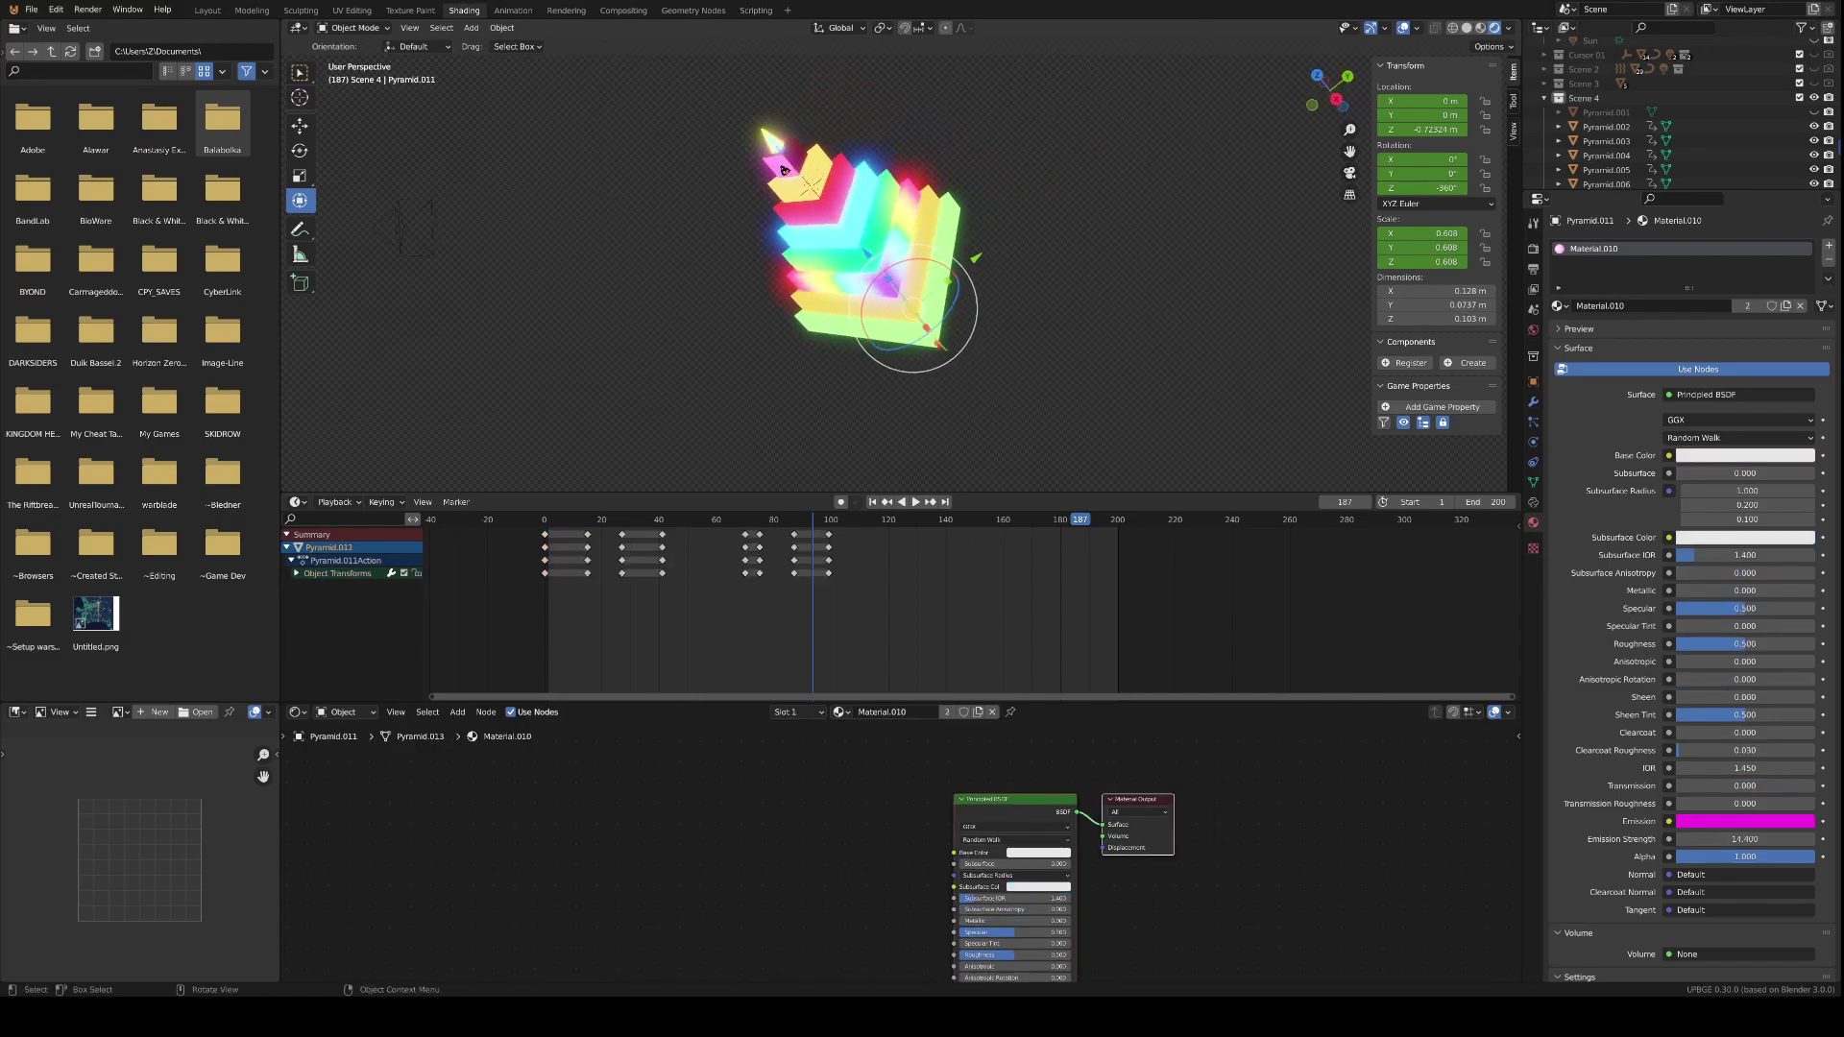
- Join Pyramid.011 into Pyramid.012 and remove the leftover Material.002 slot
shift+click(792, 161)
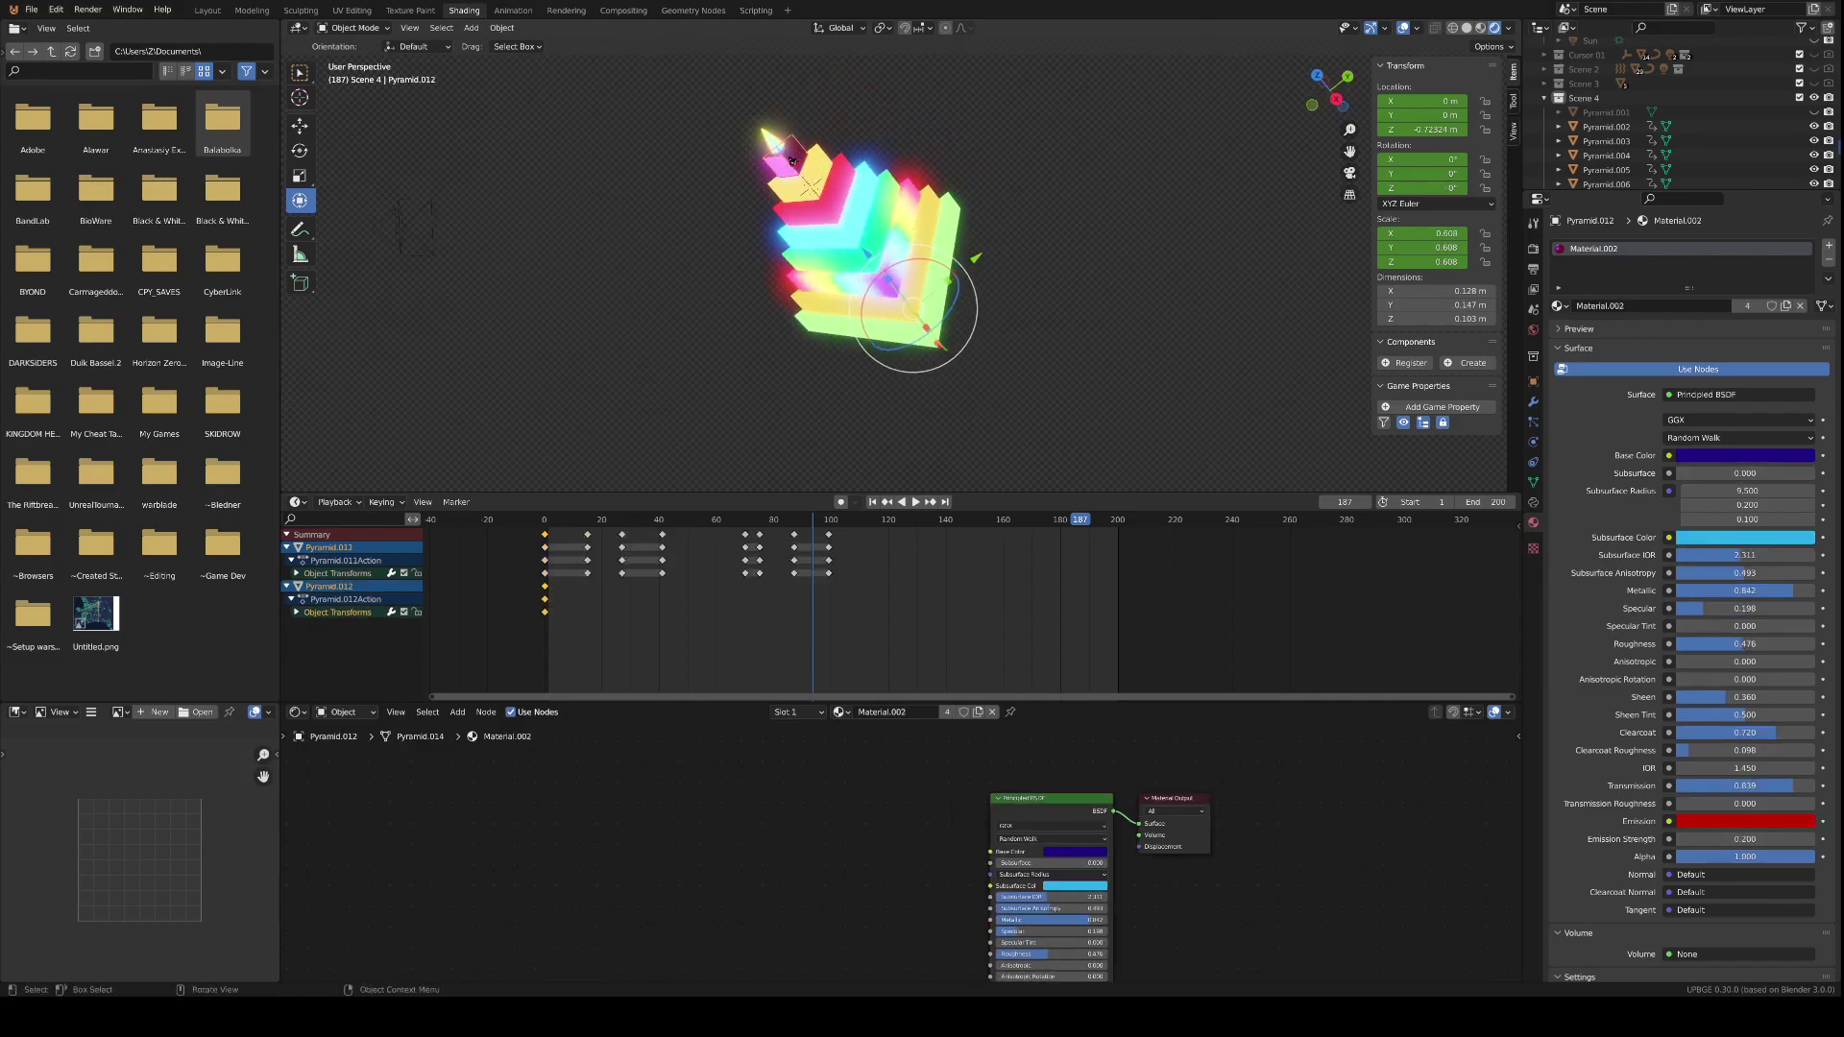
click(783, 170)
shift+click(802, 156)
right_click(802, 157)
click(797, 208)
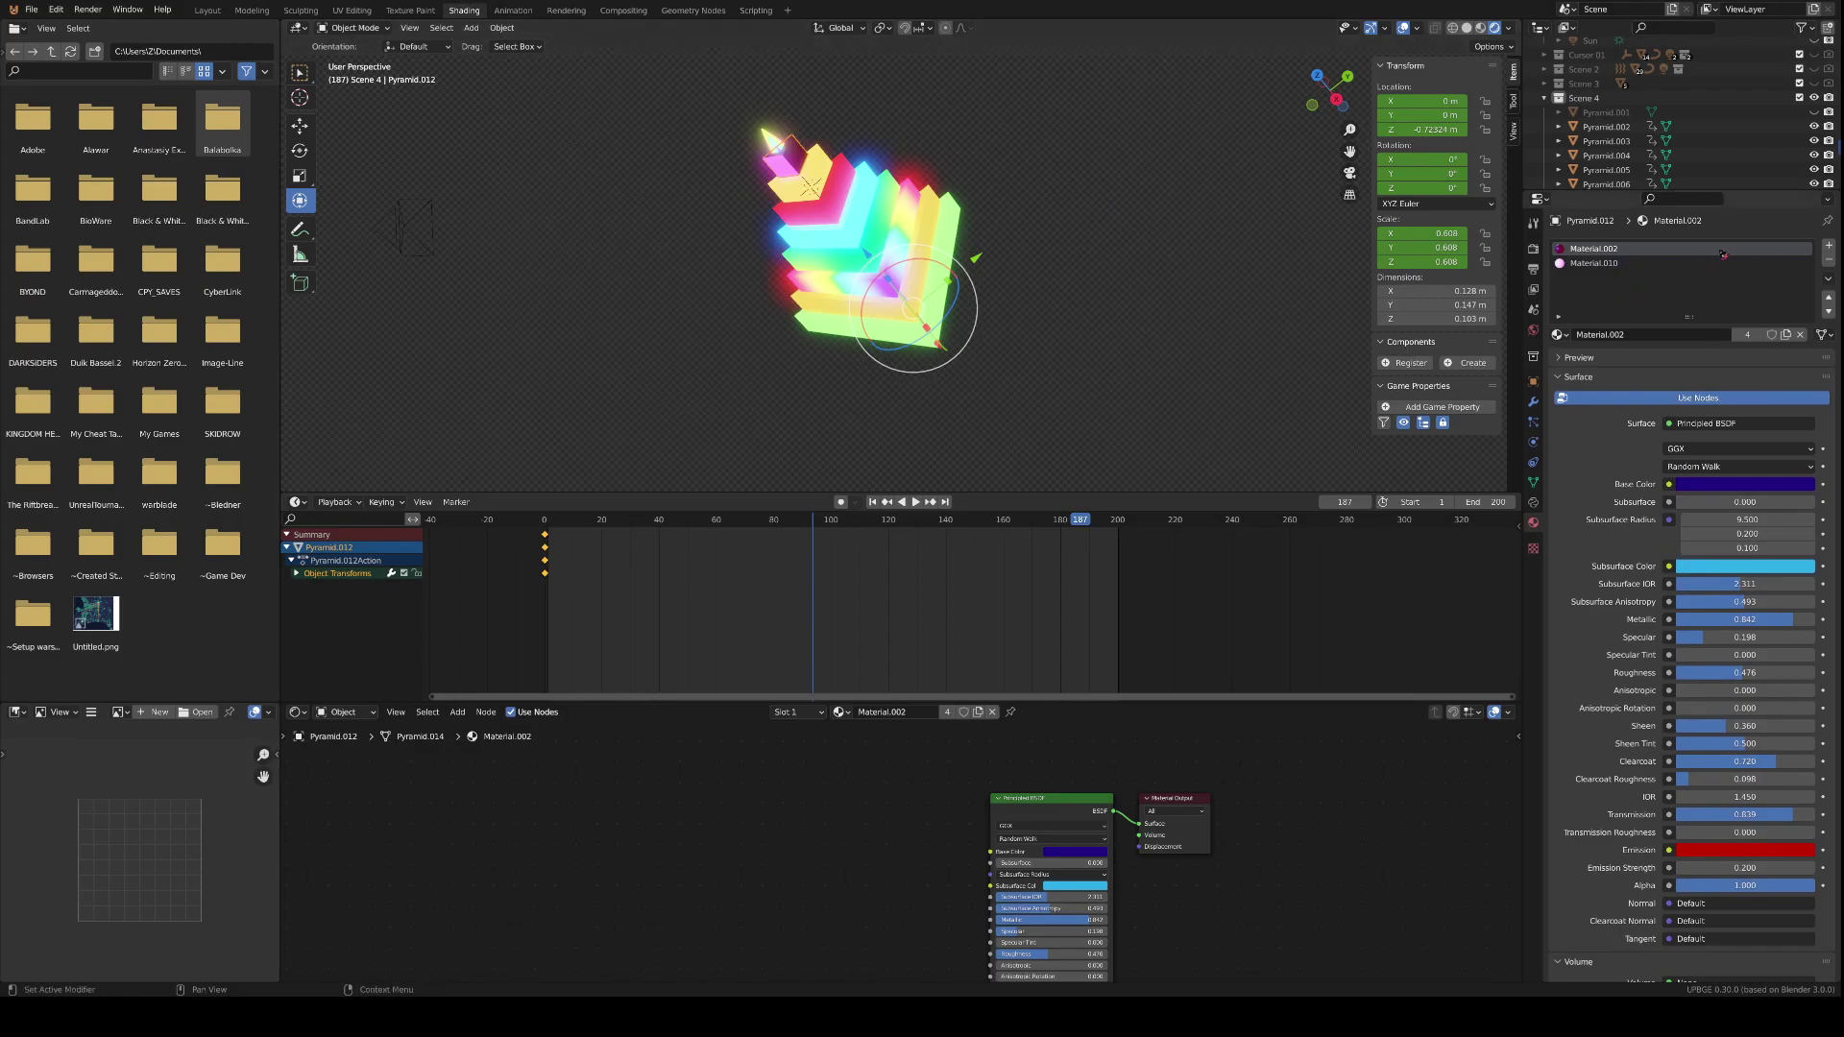
click(1828, 259)
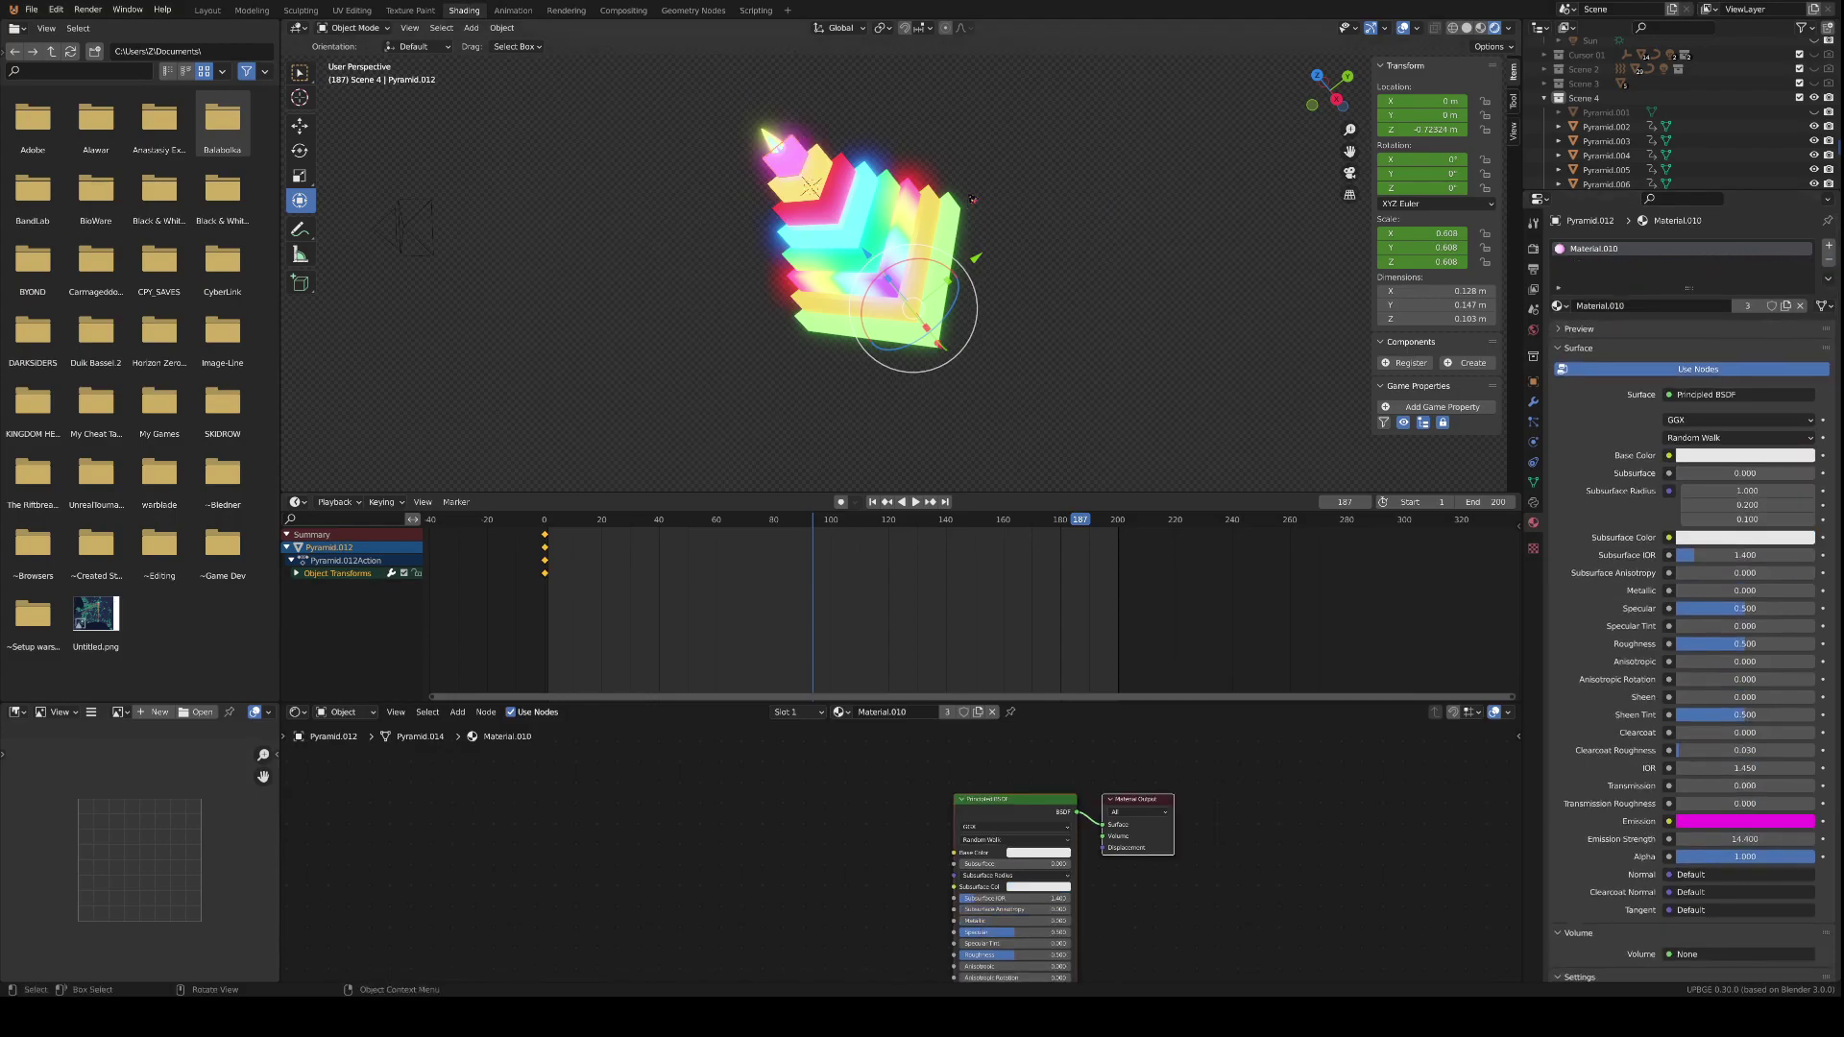
- Undo an accidental paste and check the keyframes of Pyramid.009 and Pyramid.008
key(ctrl+v)
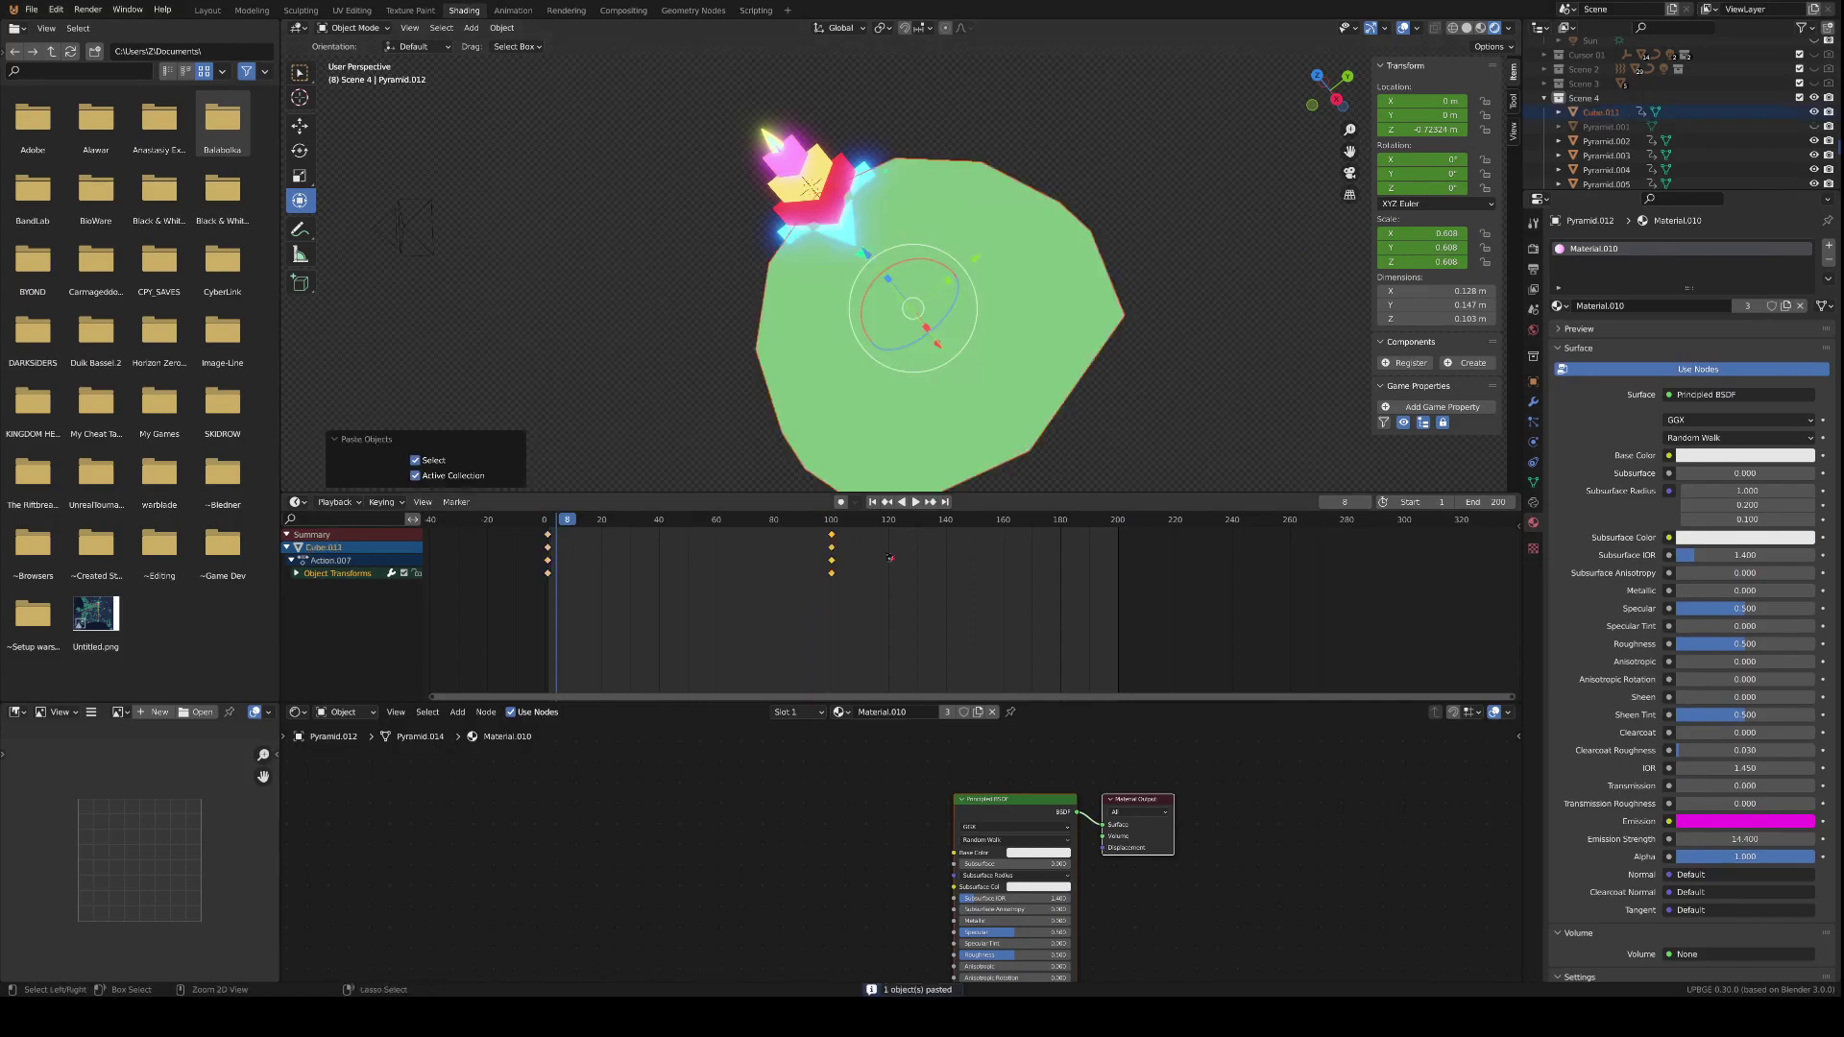
key(ctrl+z)
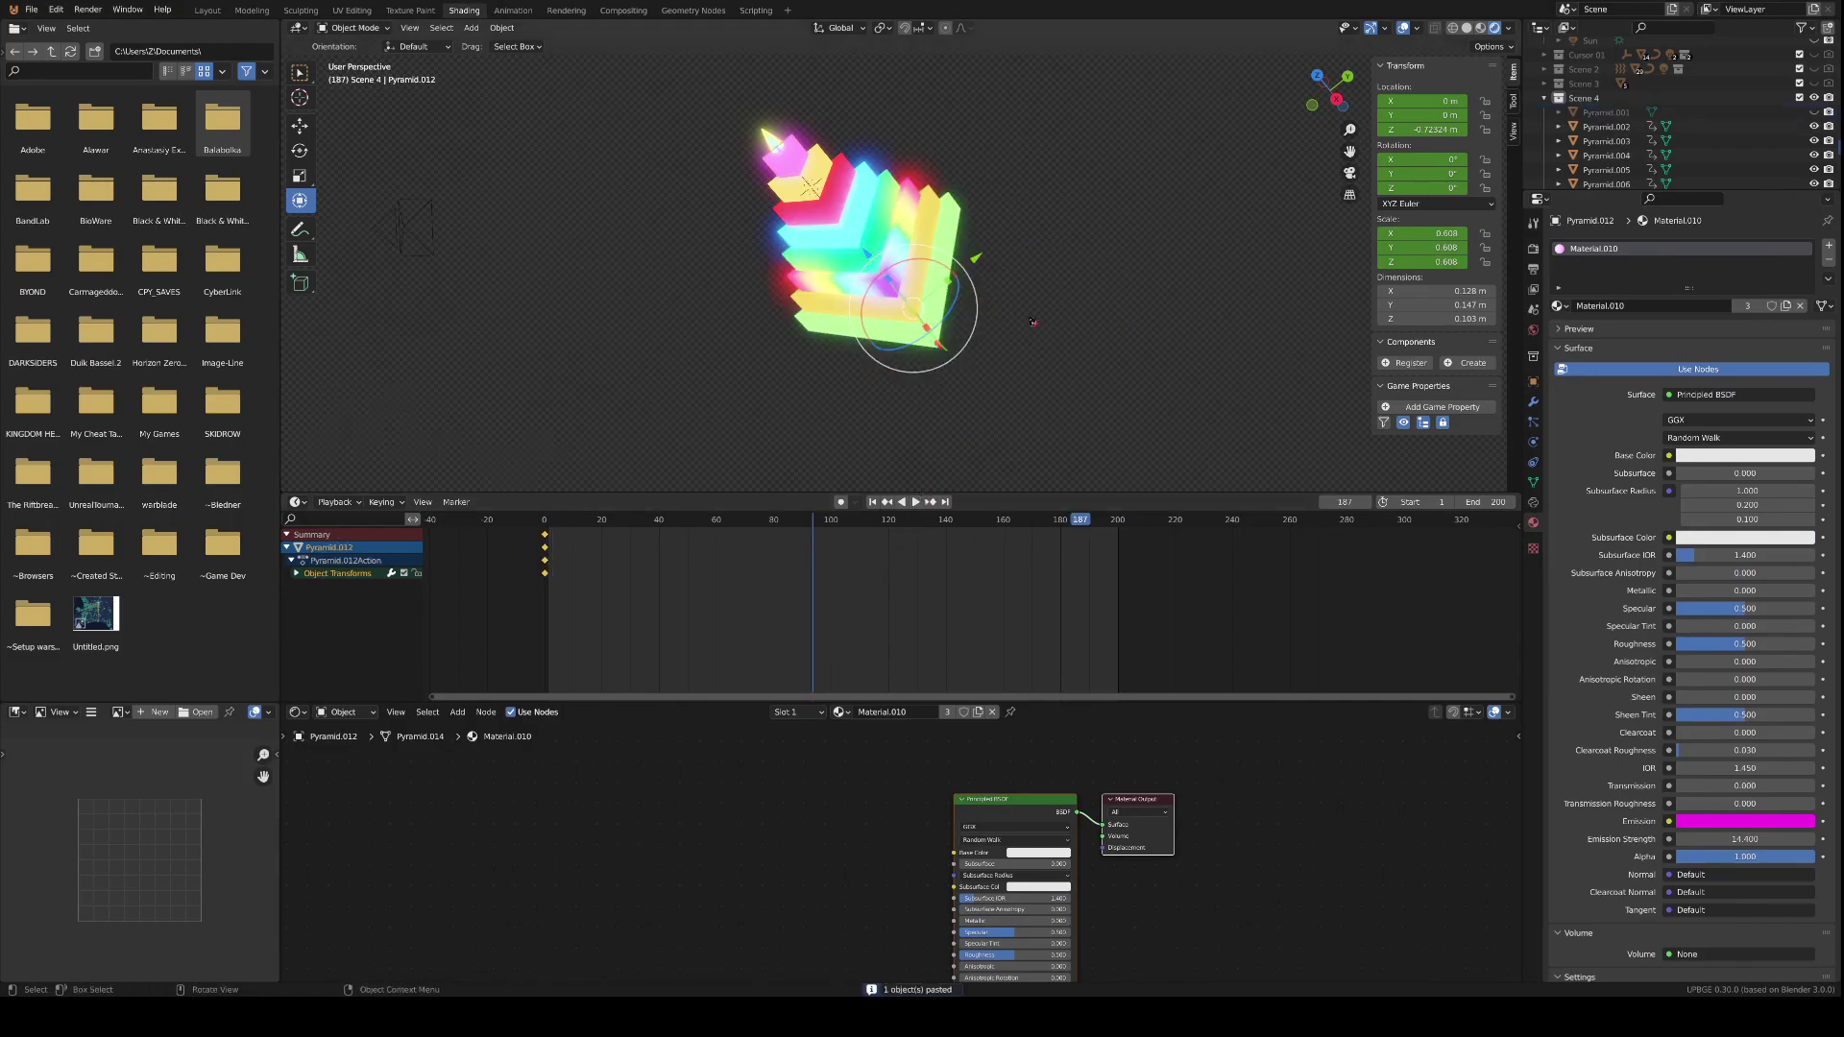
click(822, 189)
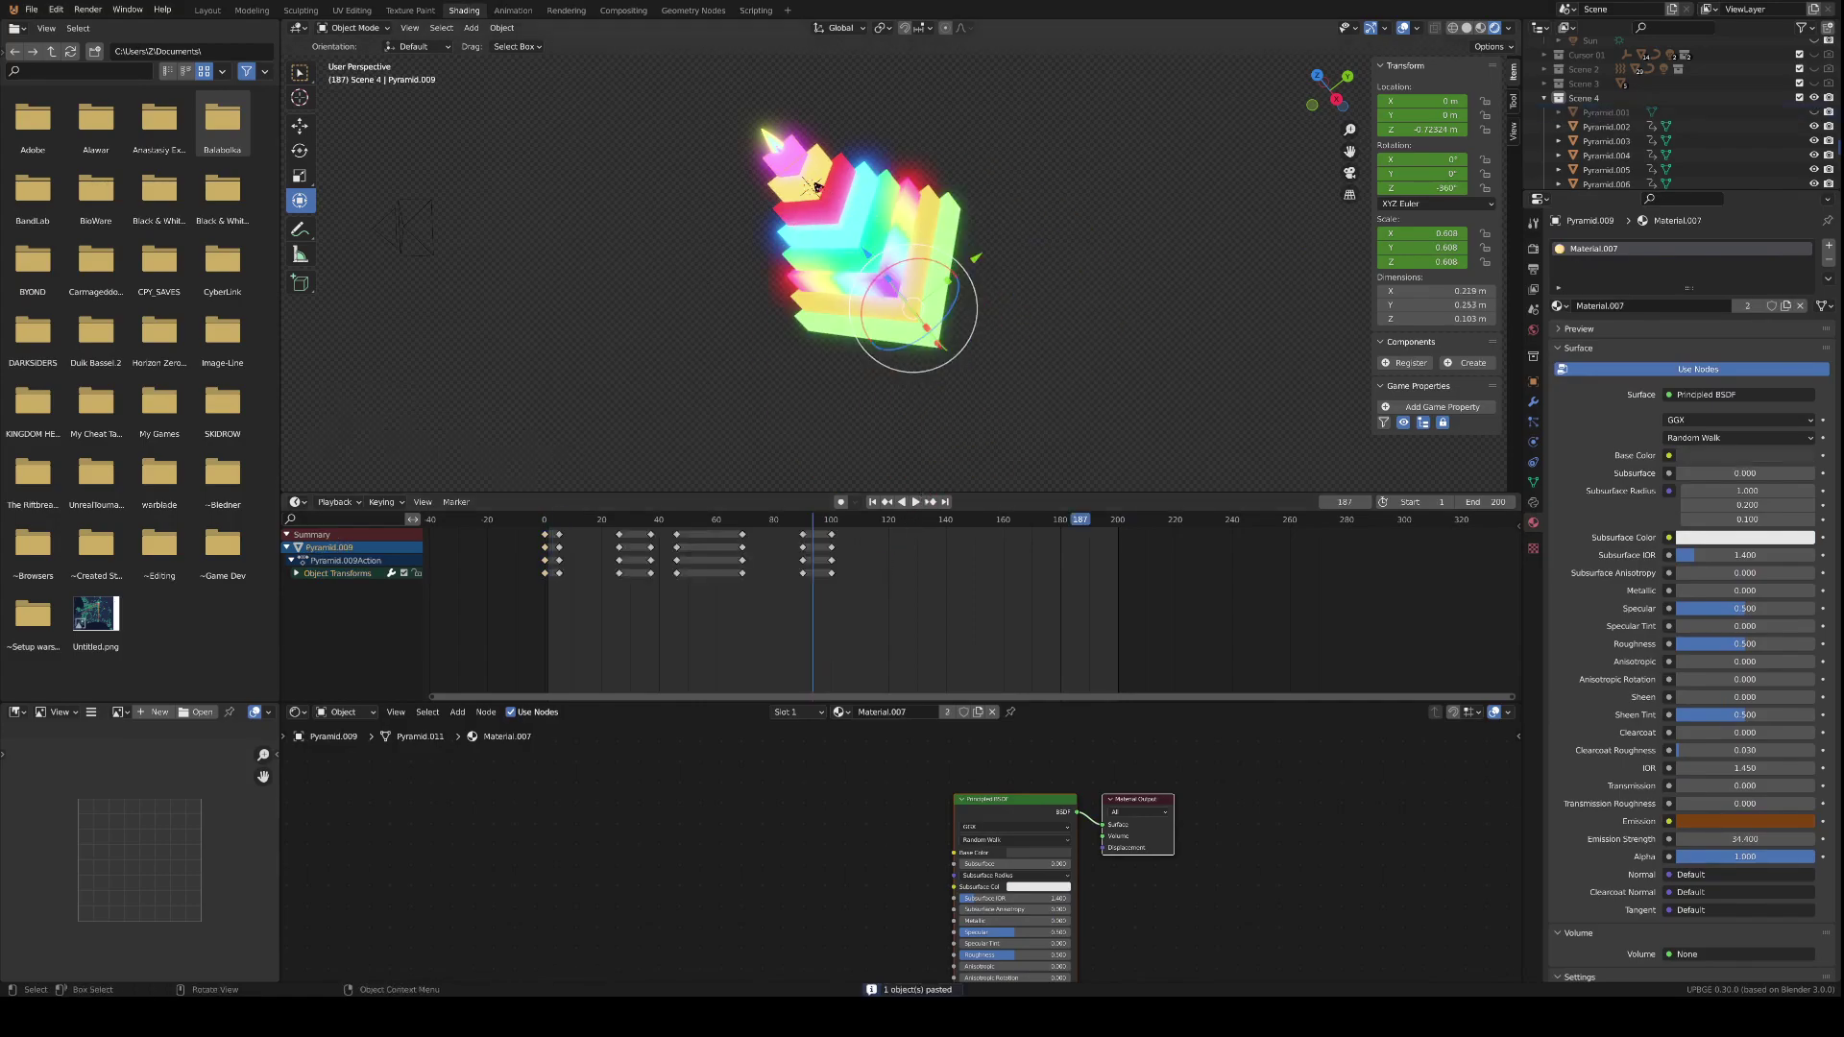
click(817, 183)
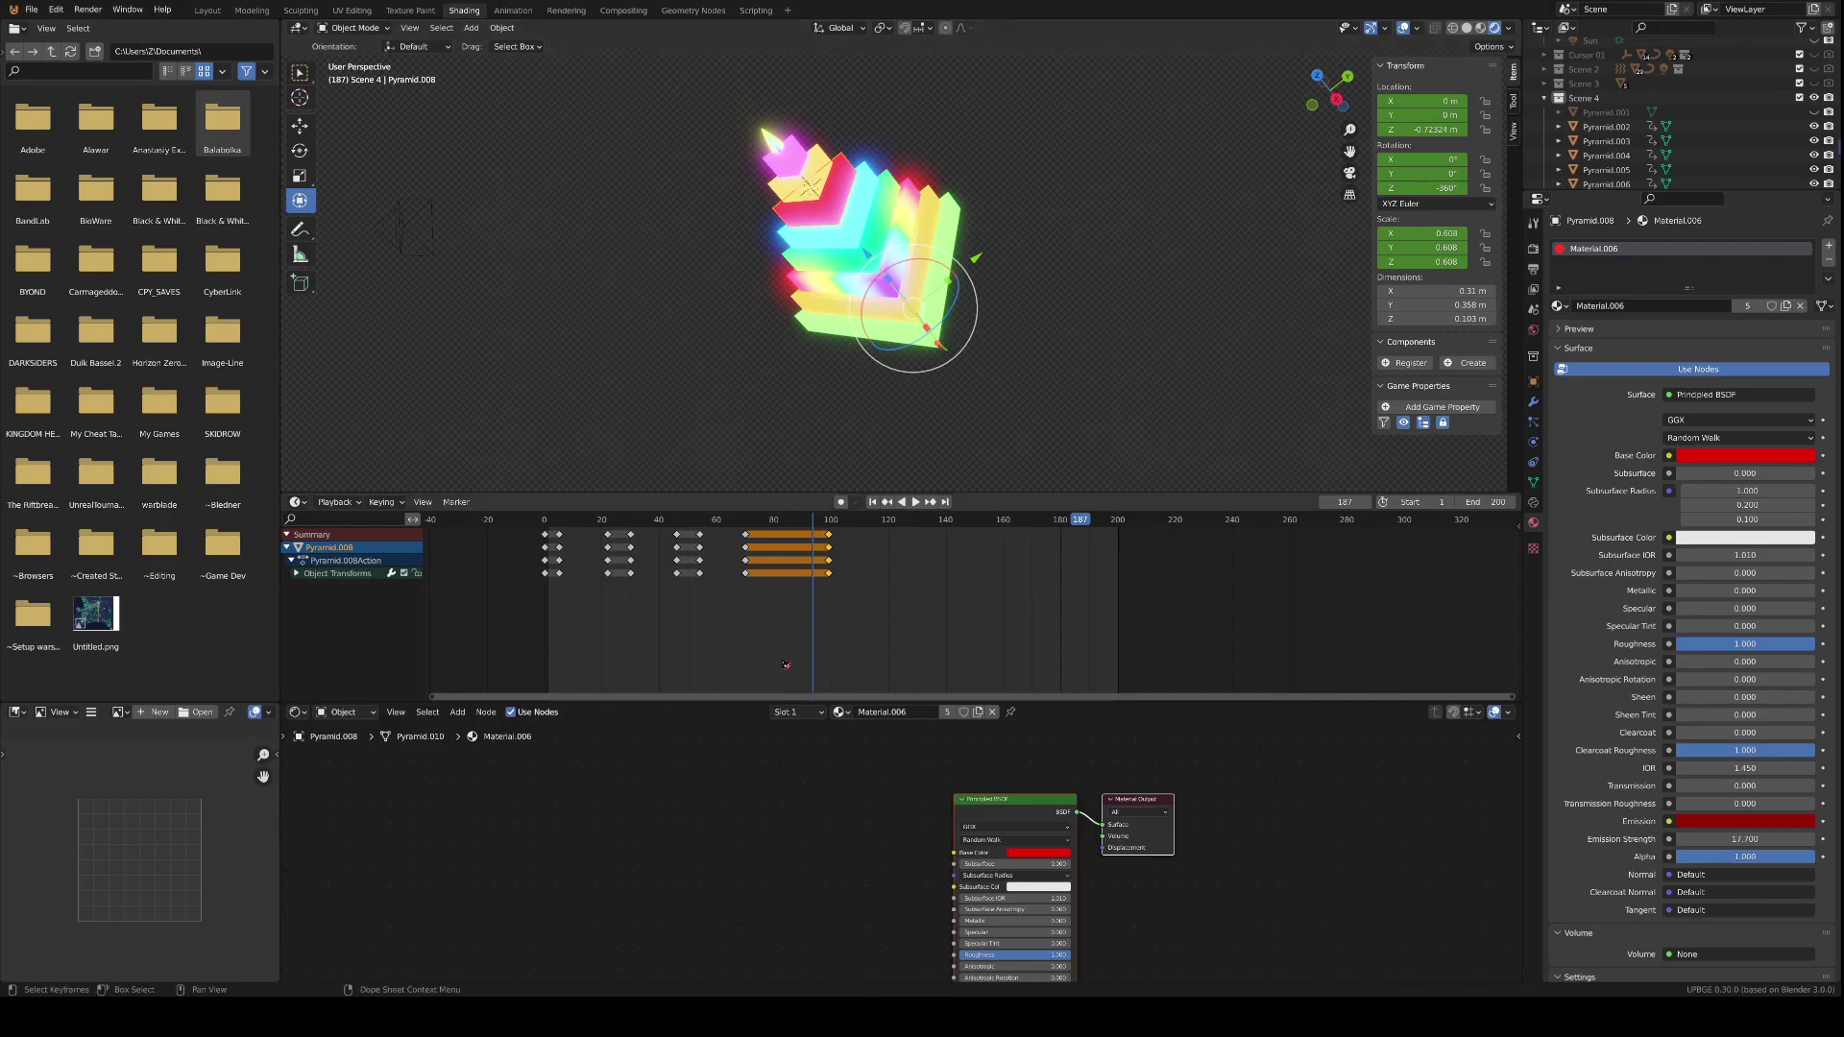
key(a)
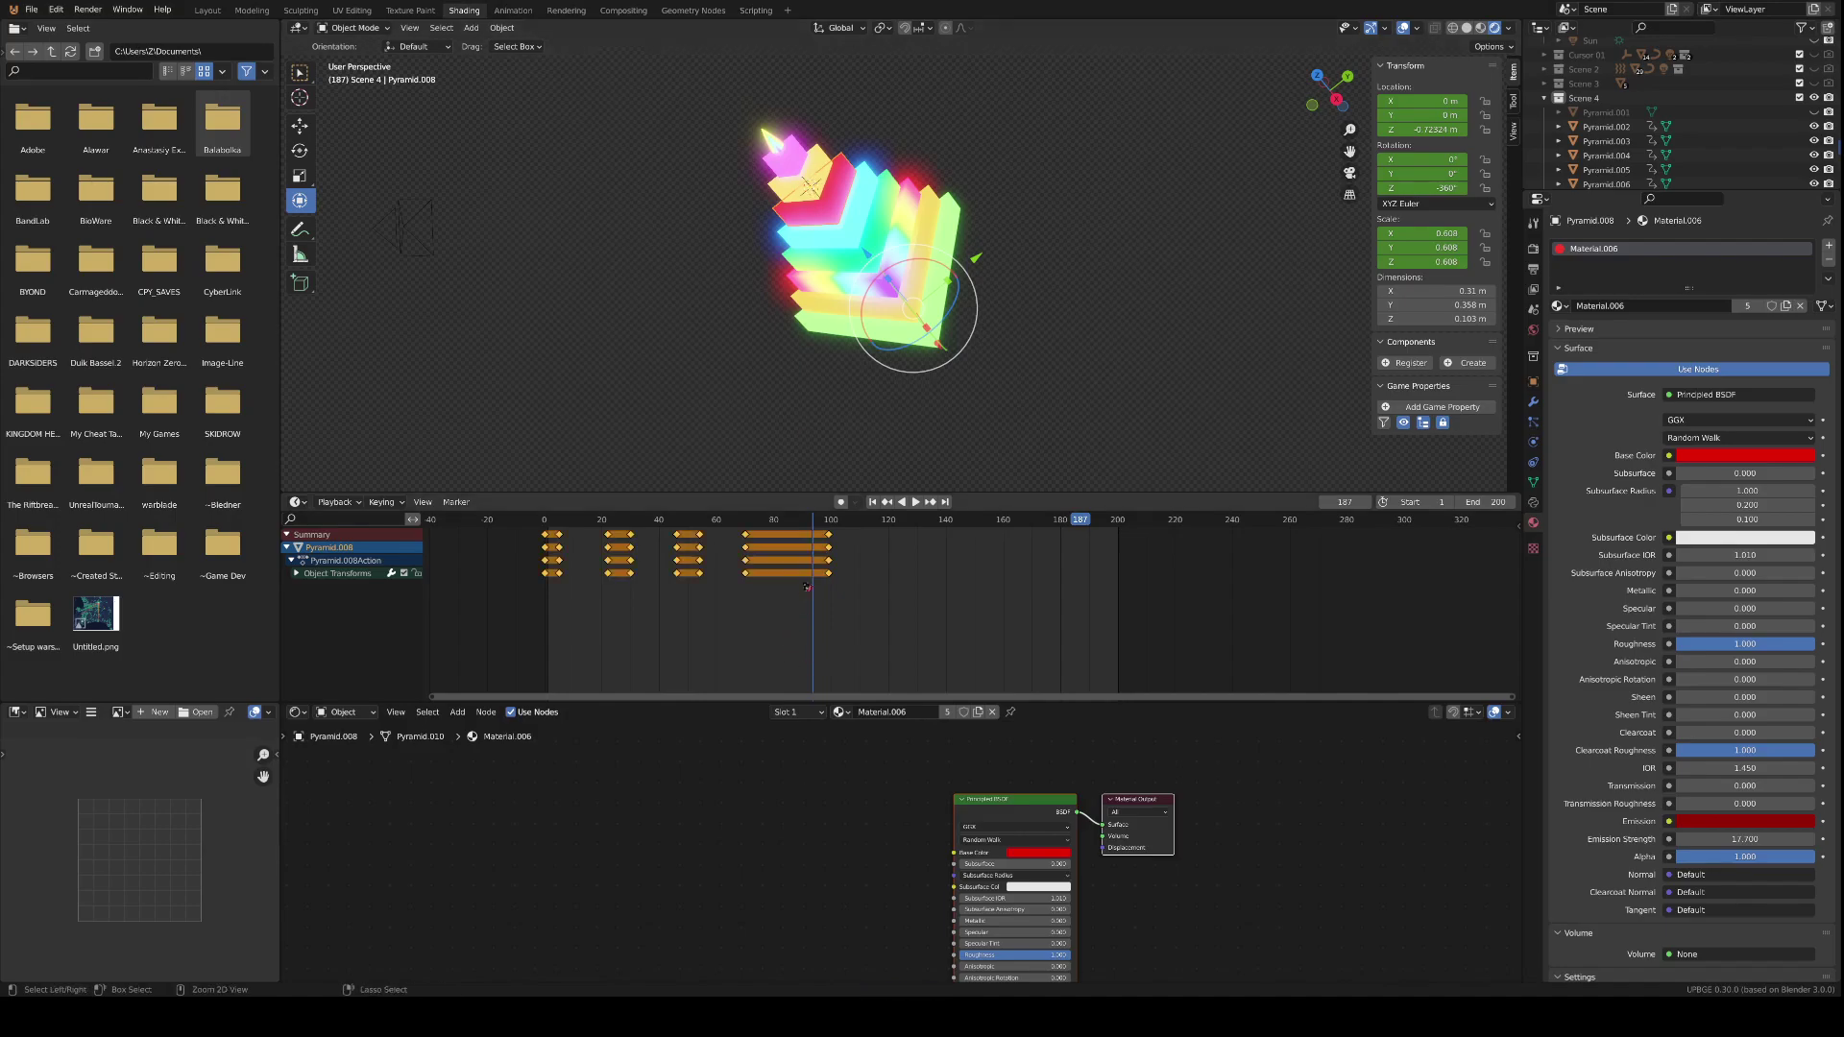
- Retime Pyramid.012's keyframes to run from frame 0 to 100, then deselect it
click(789, 170)
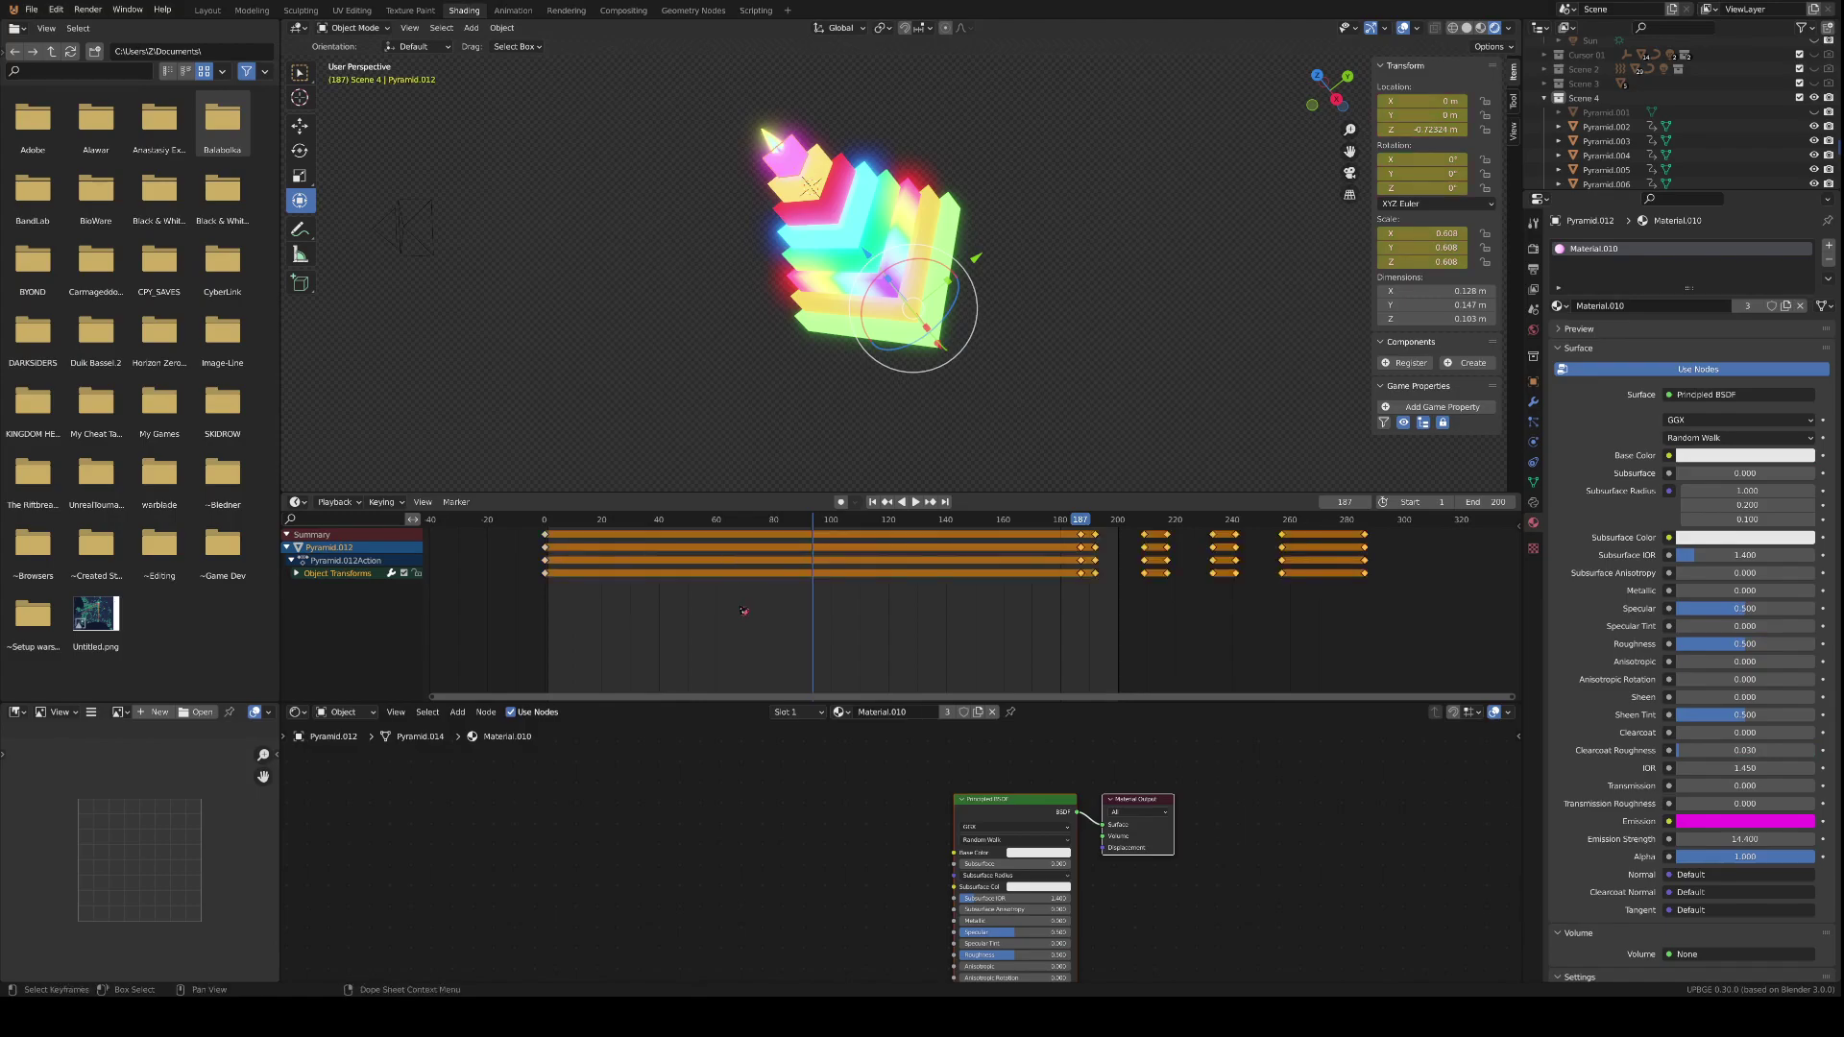
drag(1079, 547, 559, 549)
key(space)
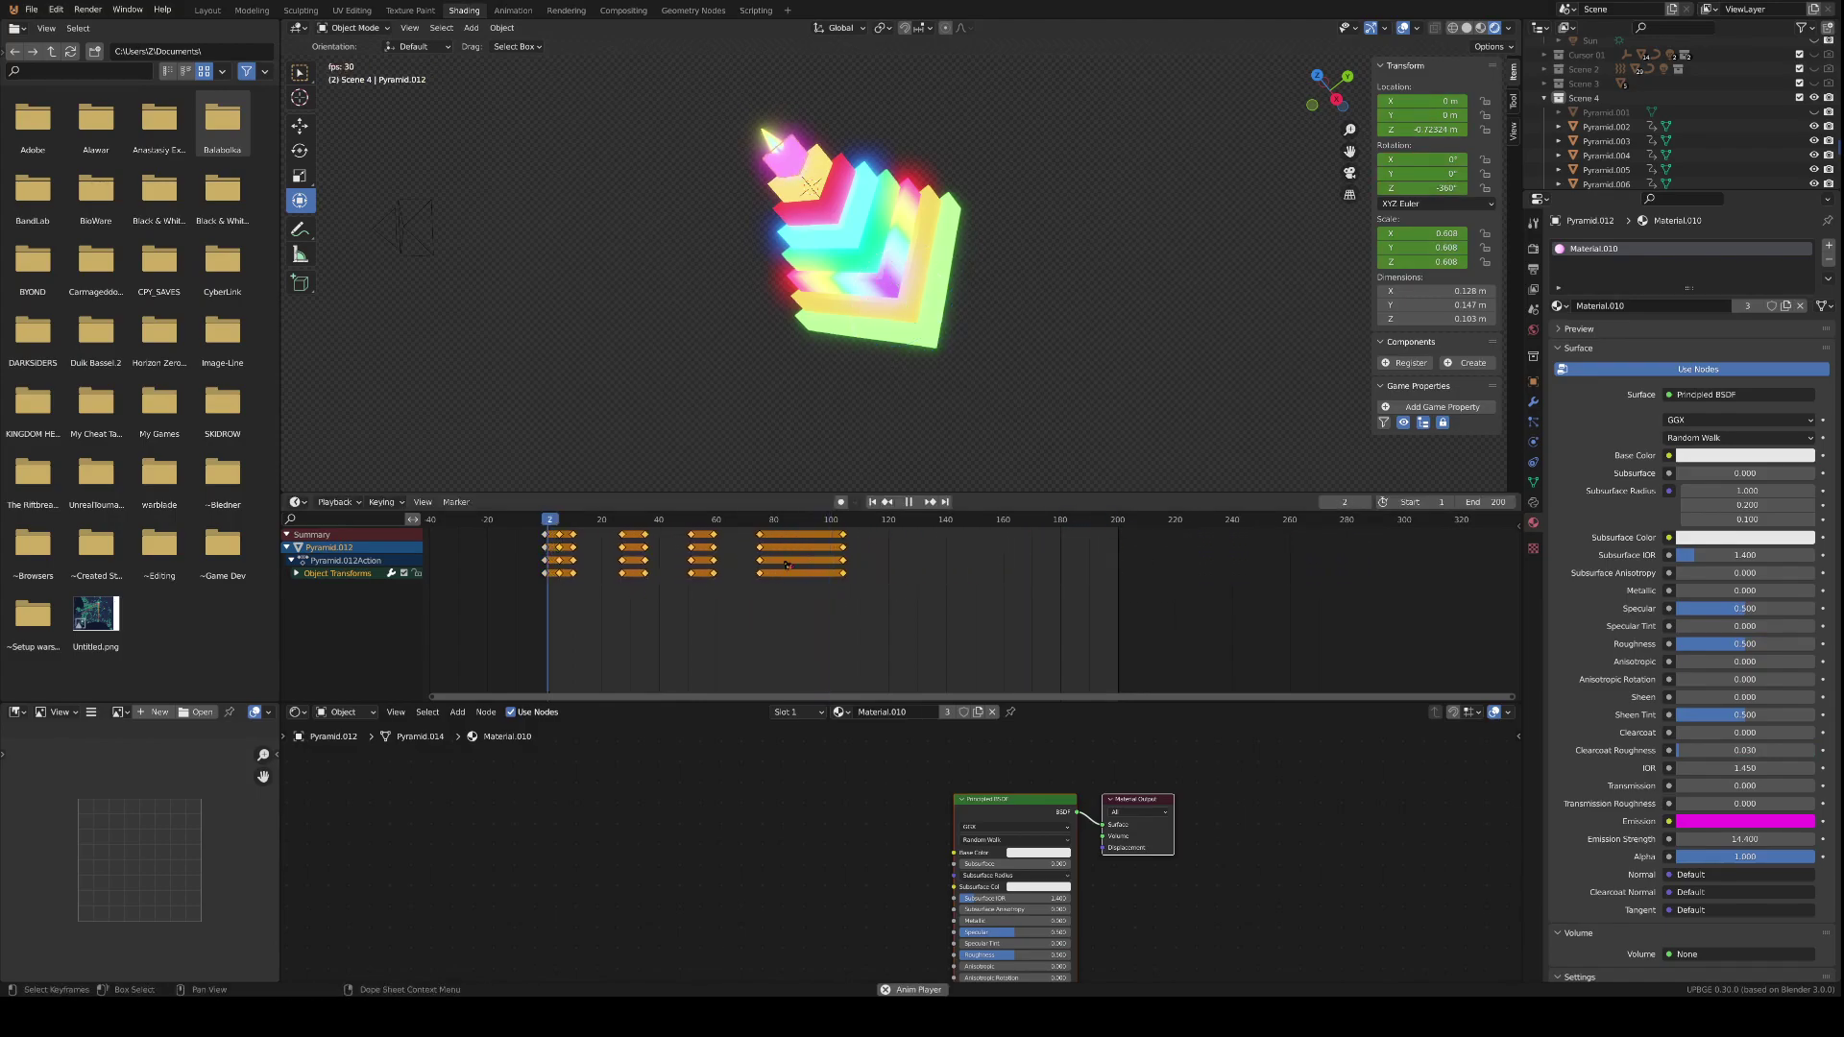
click(834, 607)
drag(845, 545, 805, 549)
drag(629, 609, 754, 543)
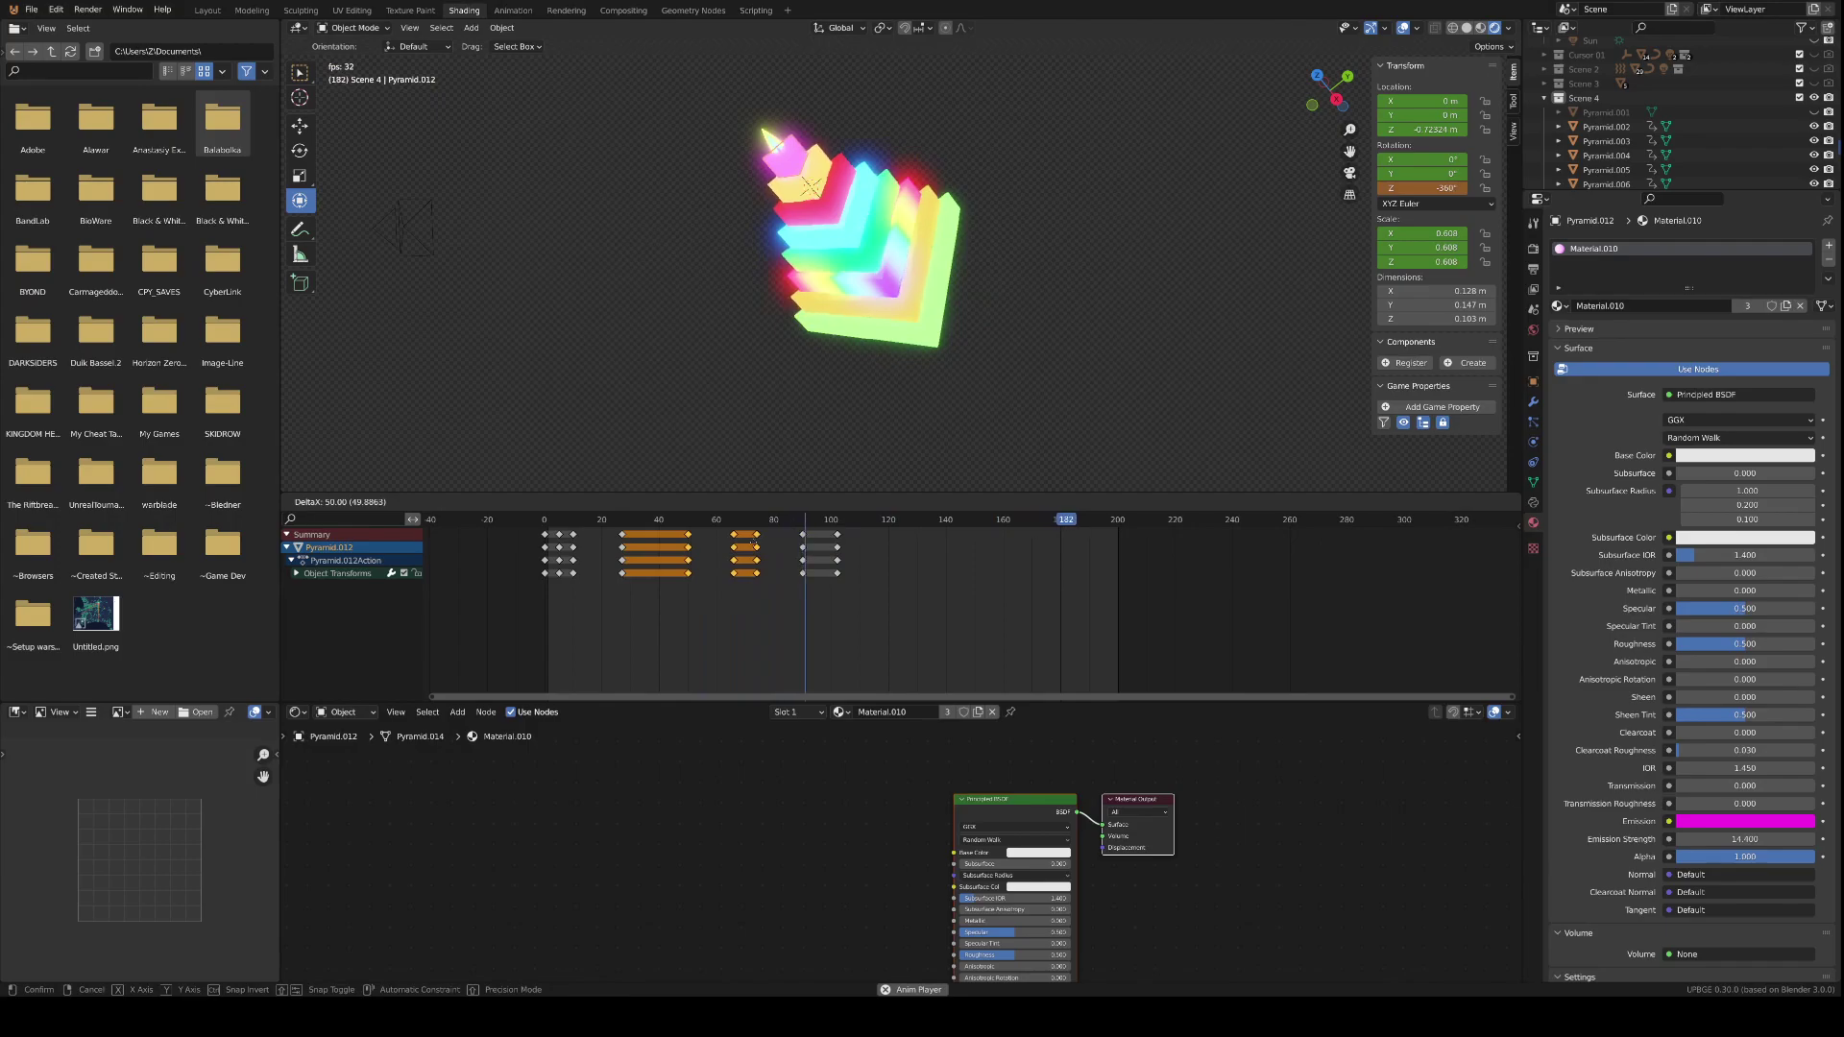
click(766, 544)
middle_drag(925, 251, 913, 226)
click(953, 187)
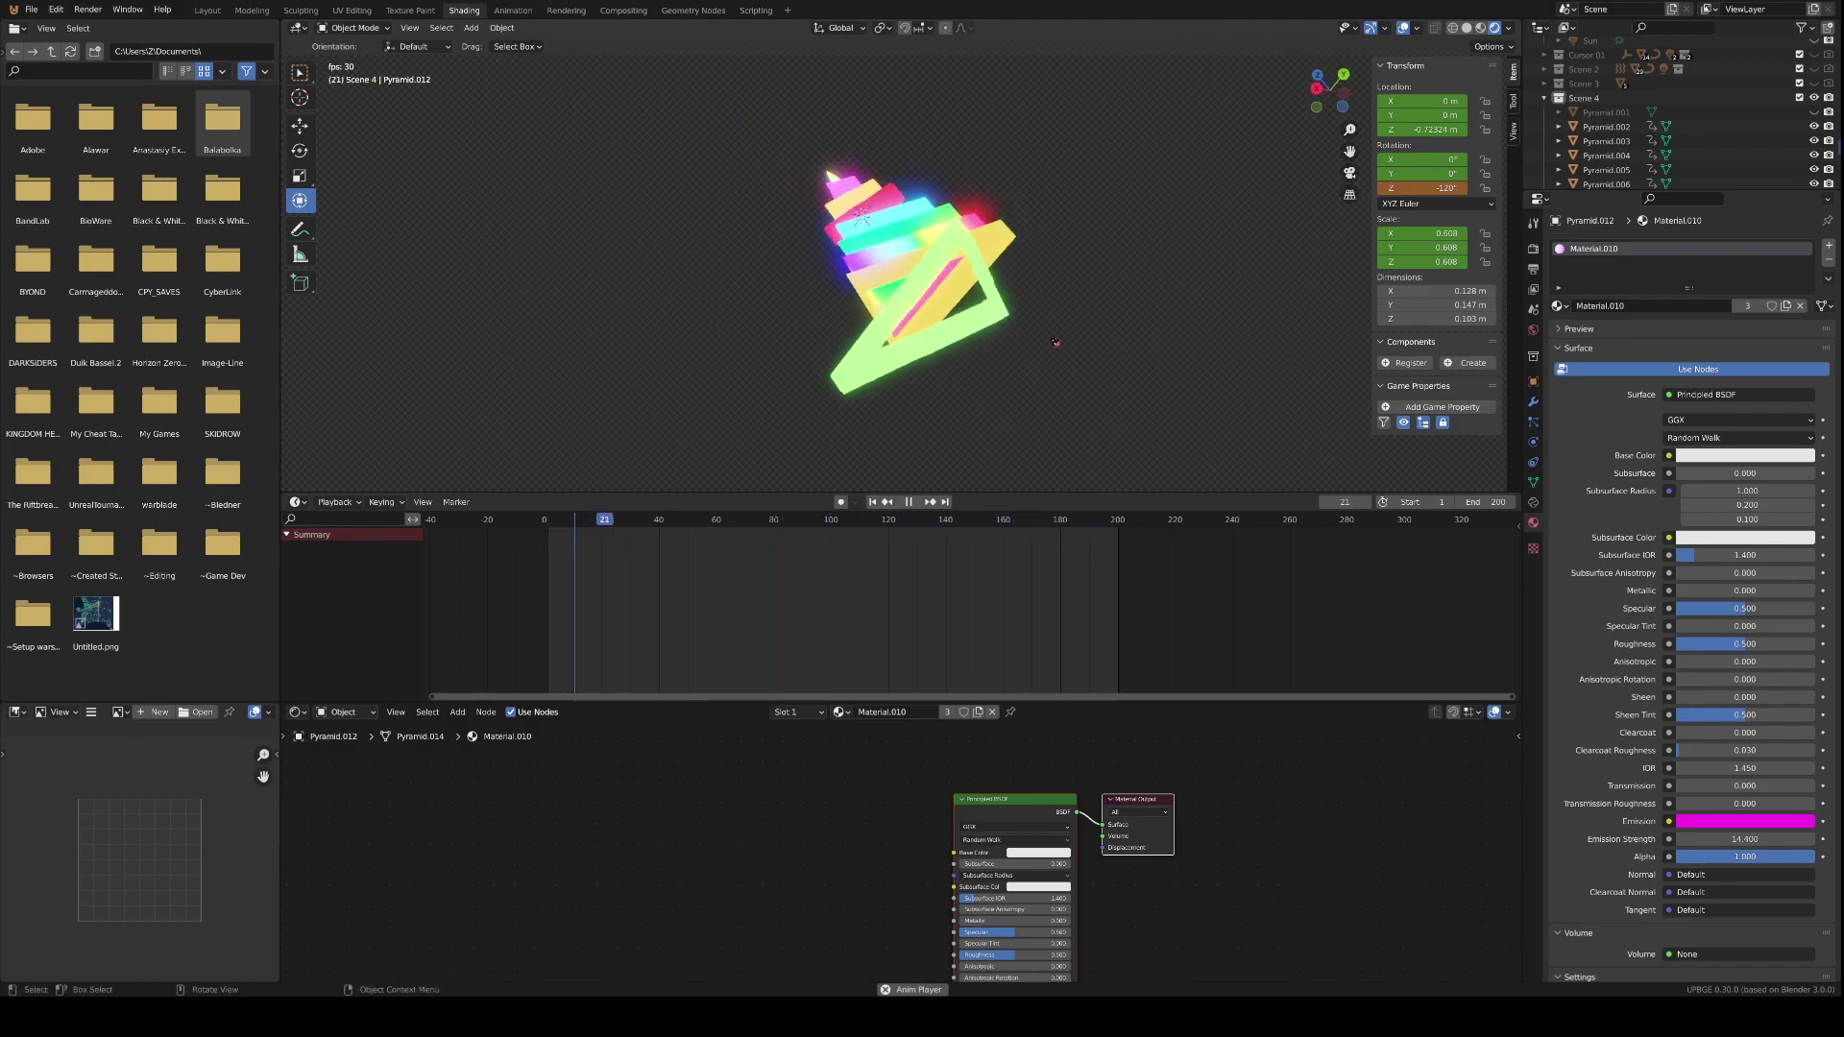
- Switch to camera view, enter Edit Mode, and unhide the Pyramid.001 smoke domain
key(KP_0)
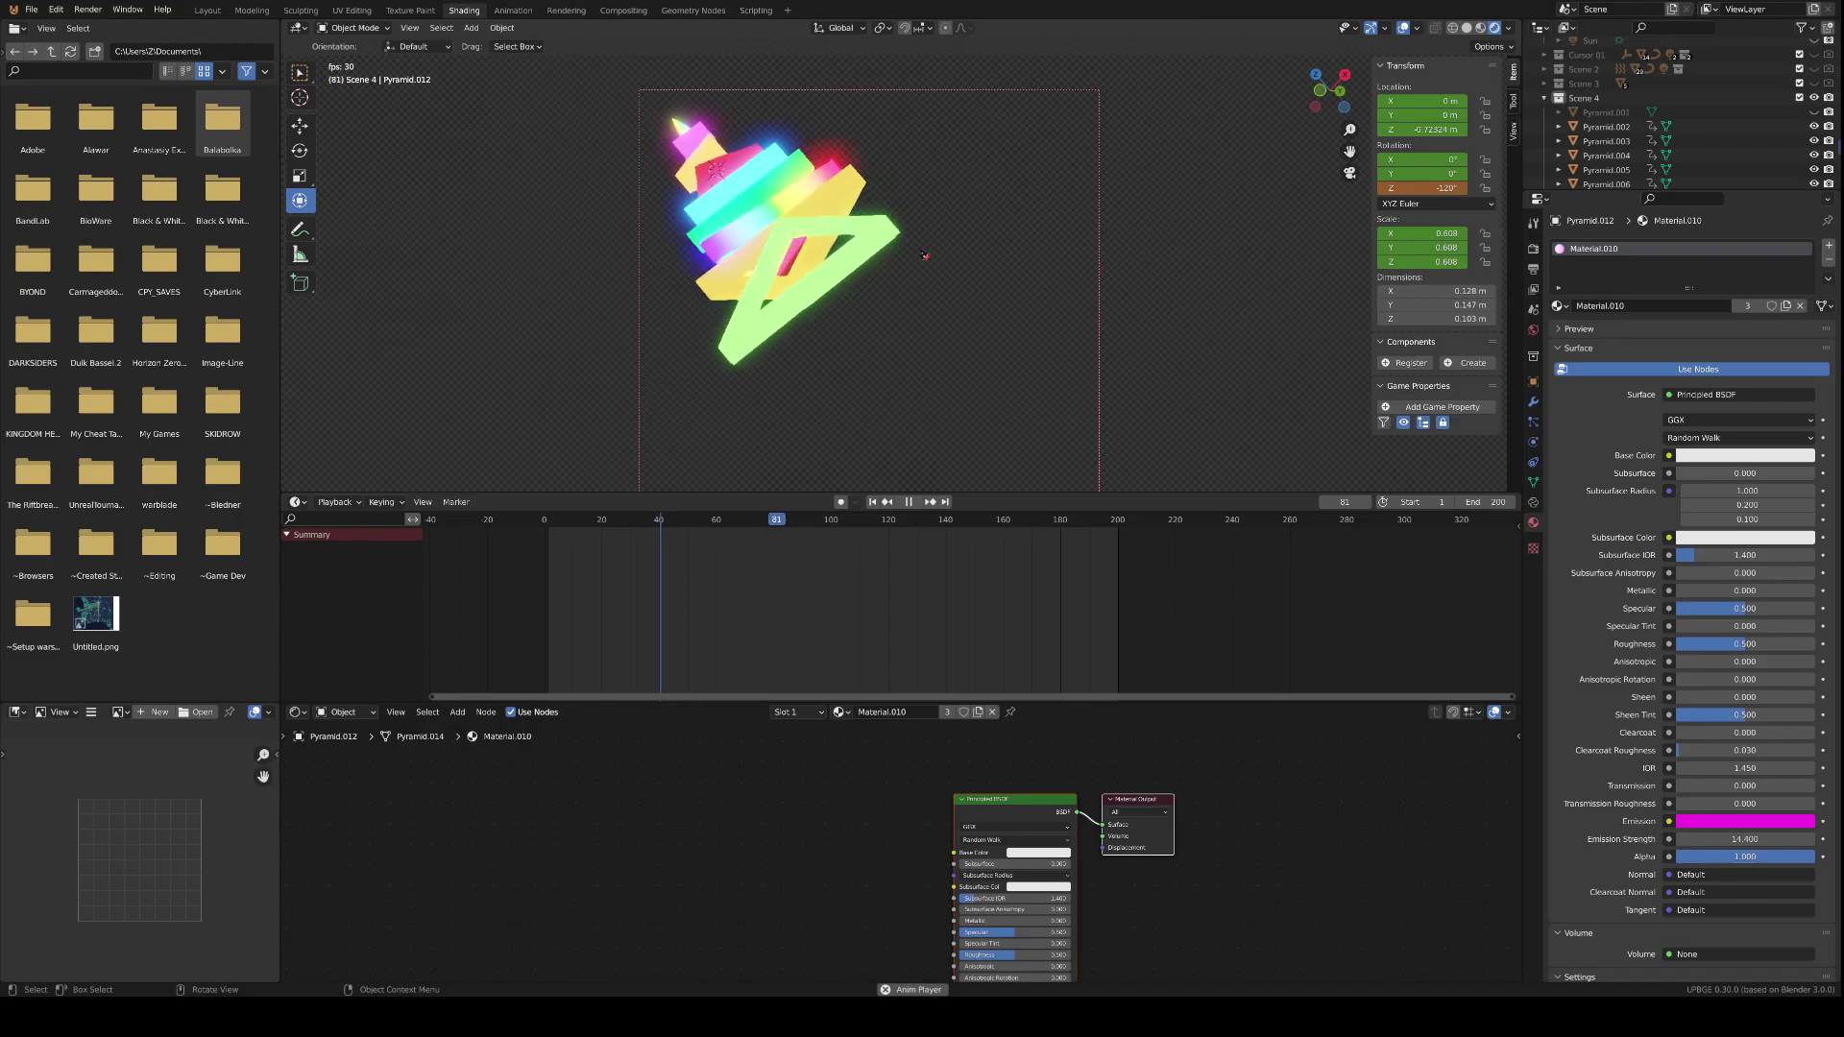
key(Tab)
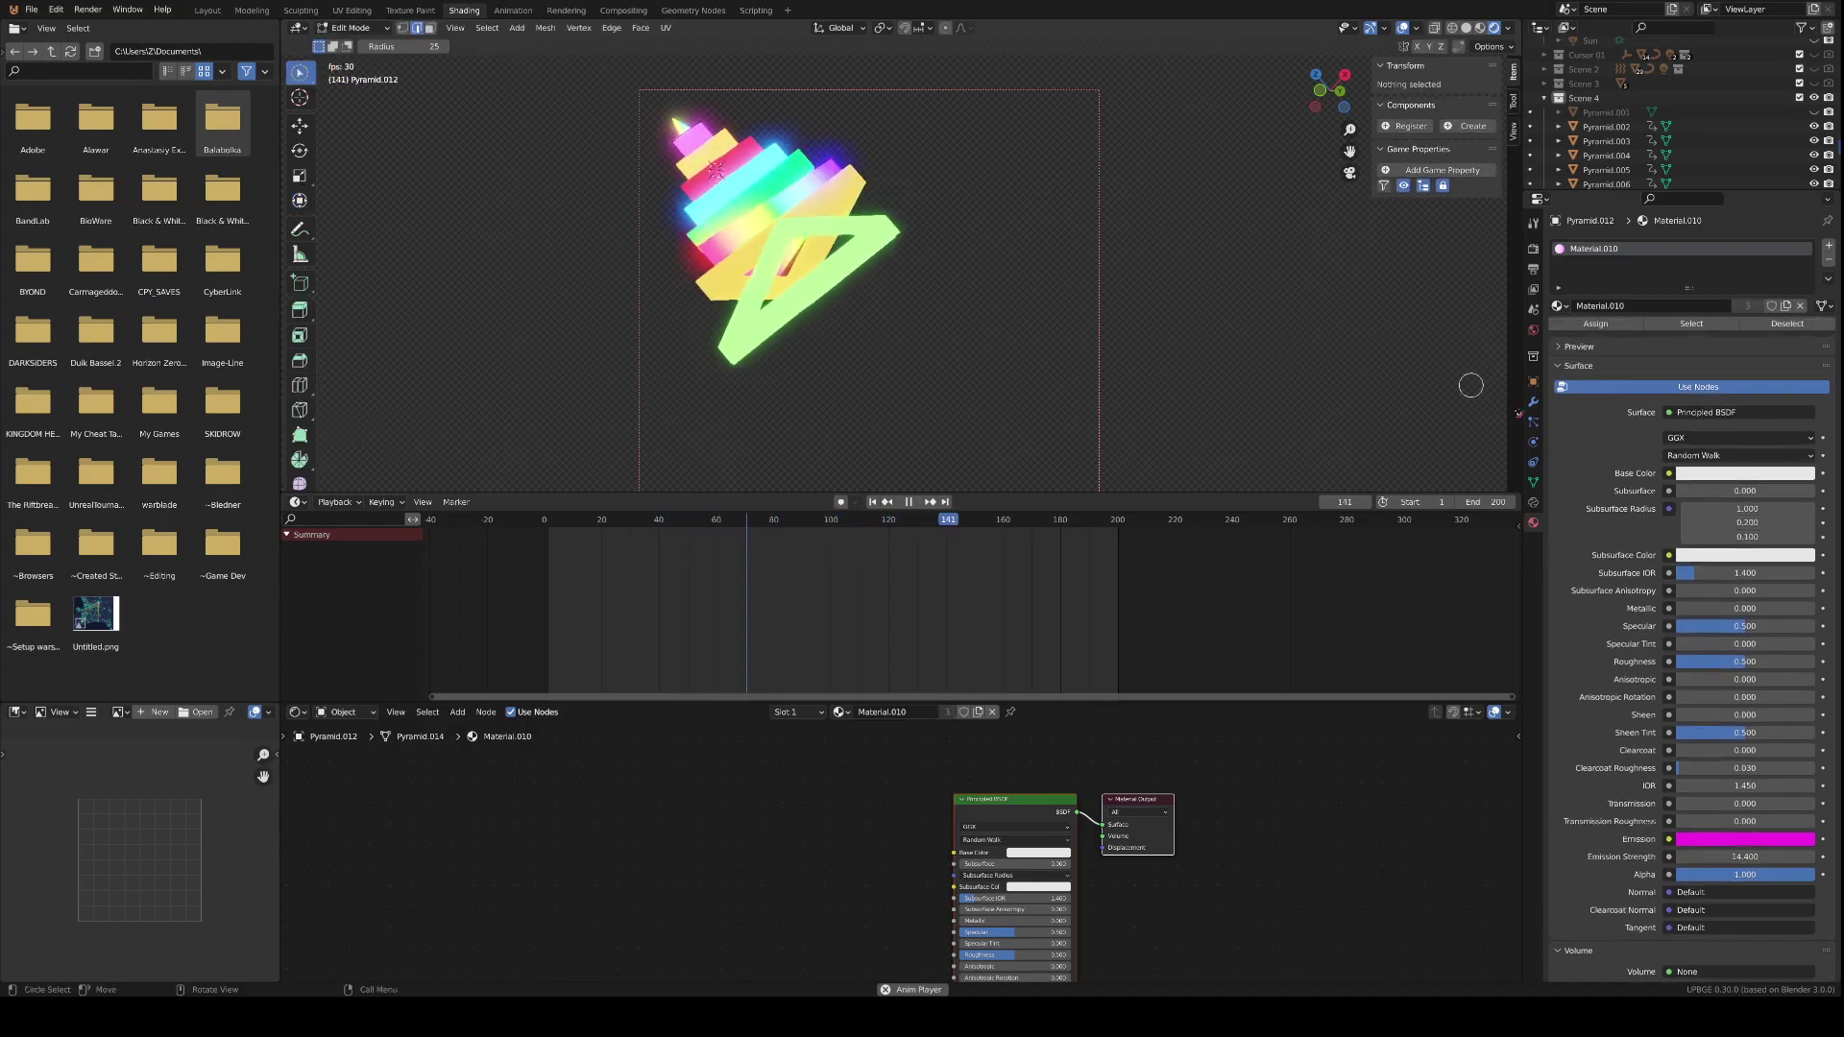
click(1814, 112)
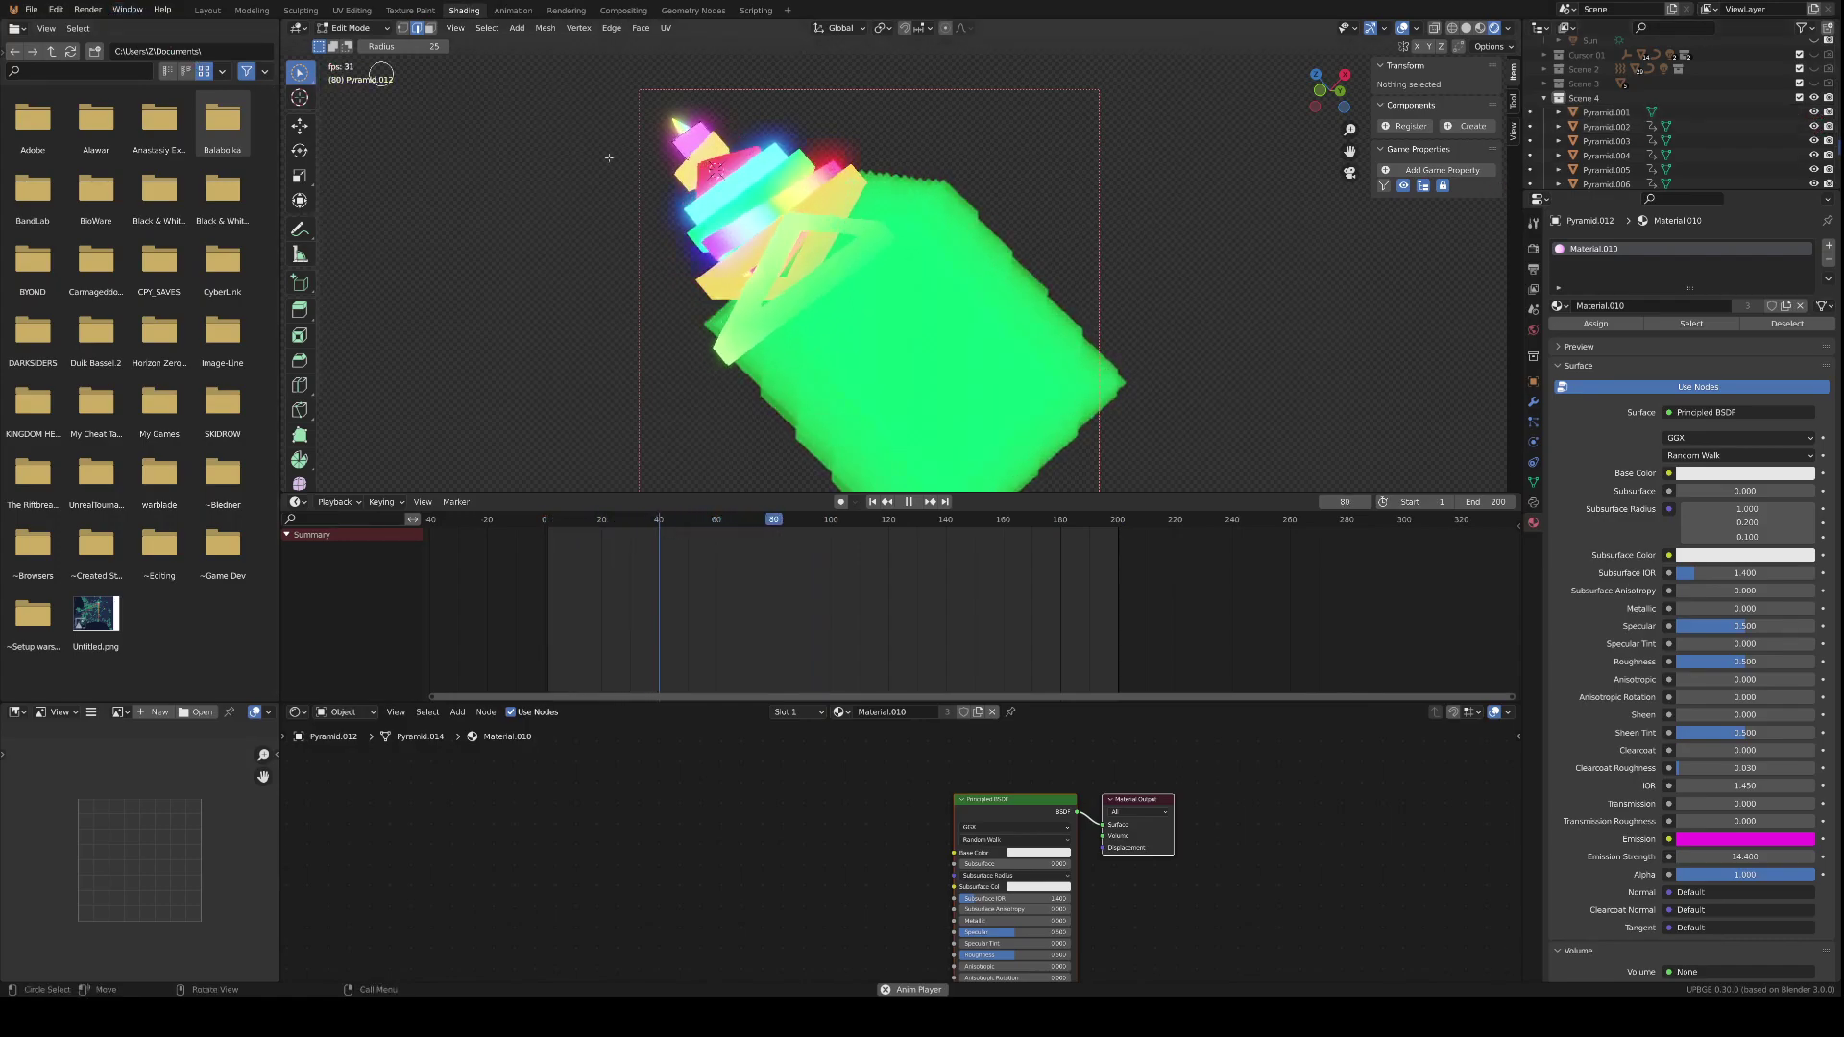
key(c)
key(Escape)
- Assign the red Material.006 to Pyramid.012's slot, leave Edit Mode, and select Pyramid.001
click(1564, 305)
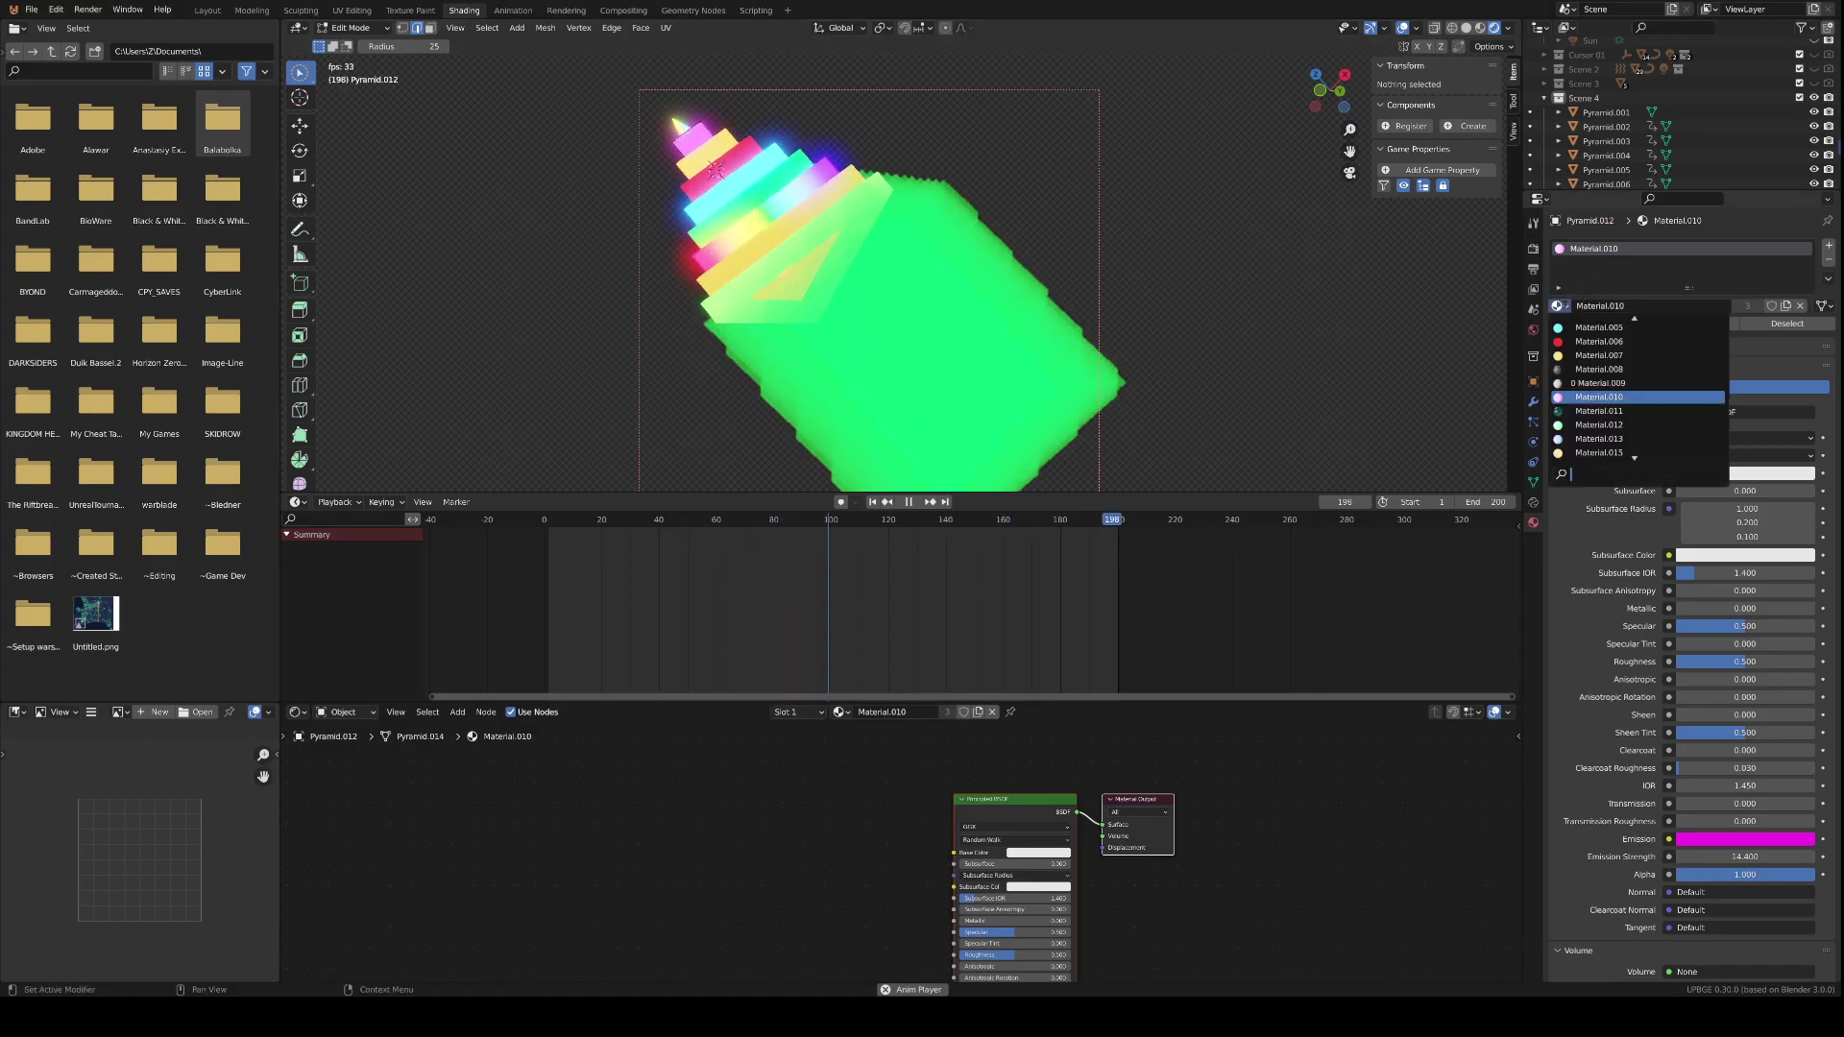
click(1563, 342)
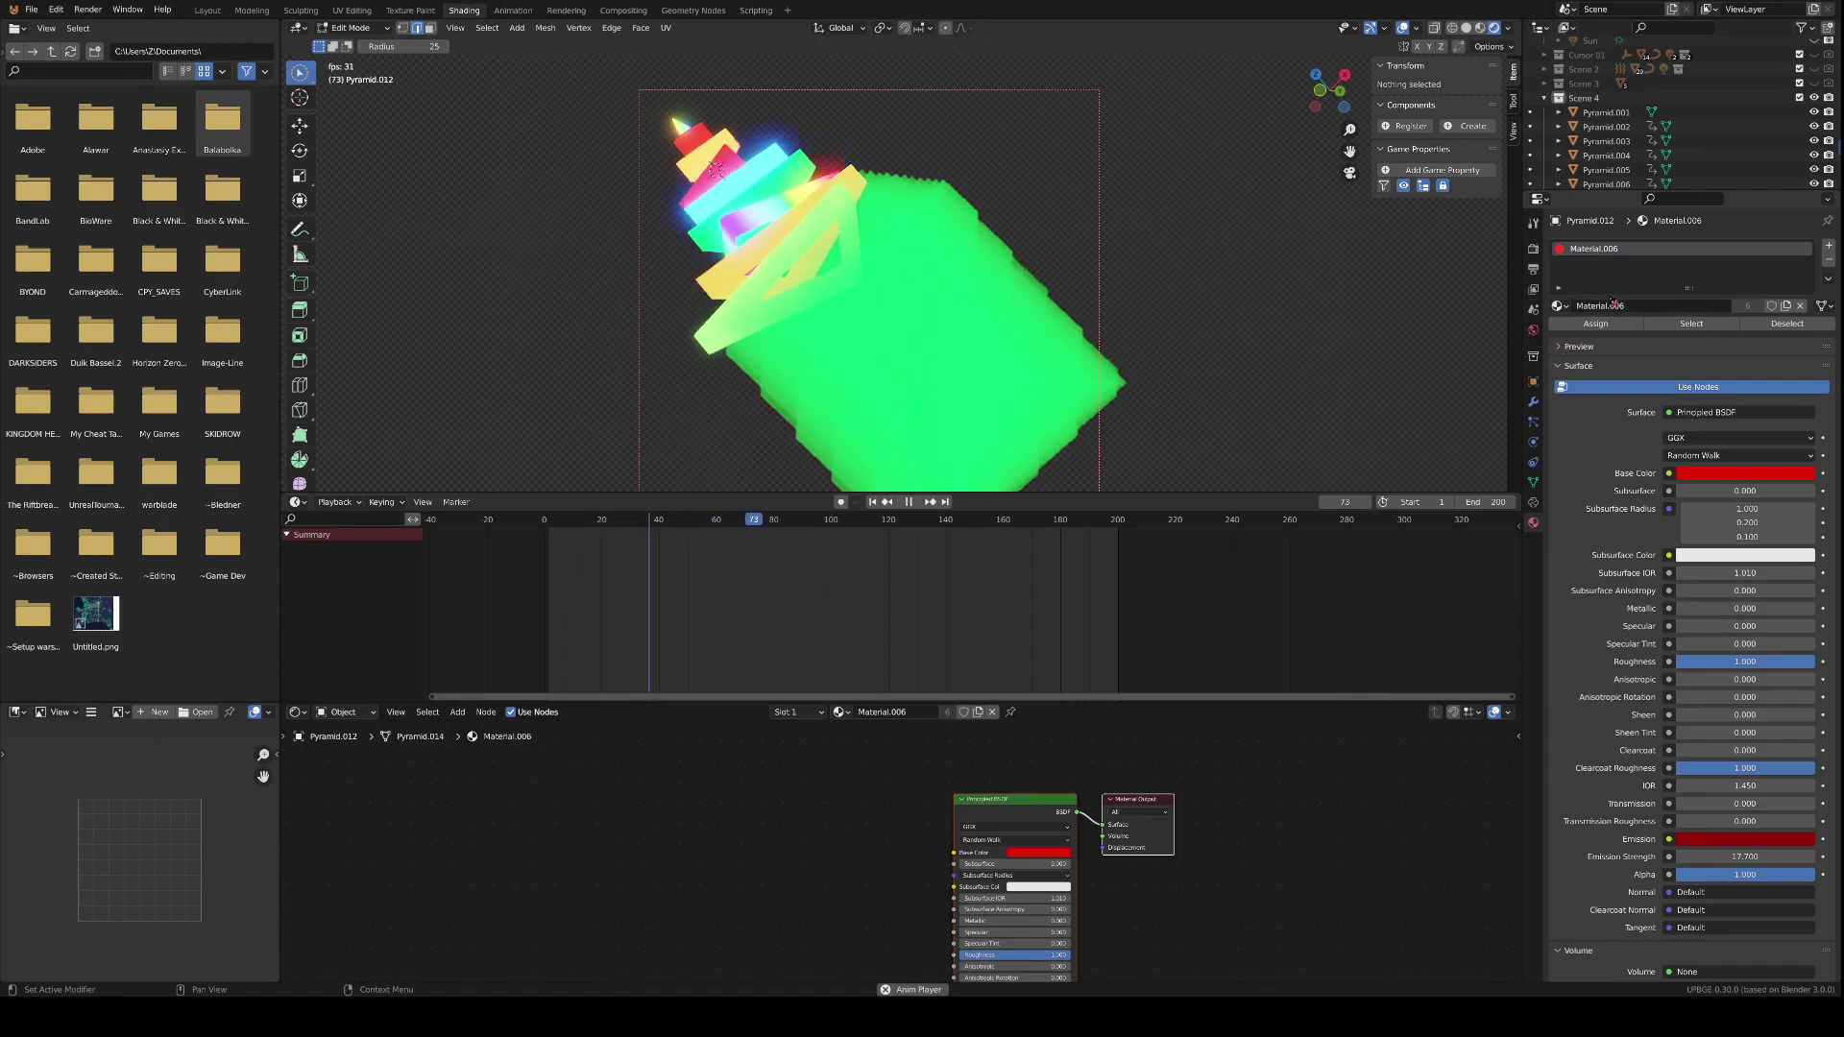
scroll(1681, 125, down, 3)
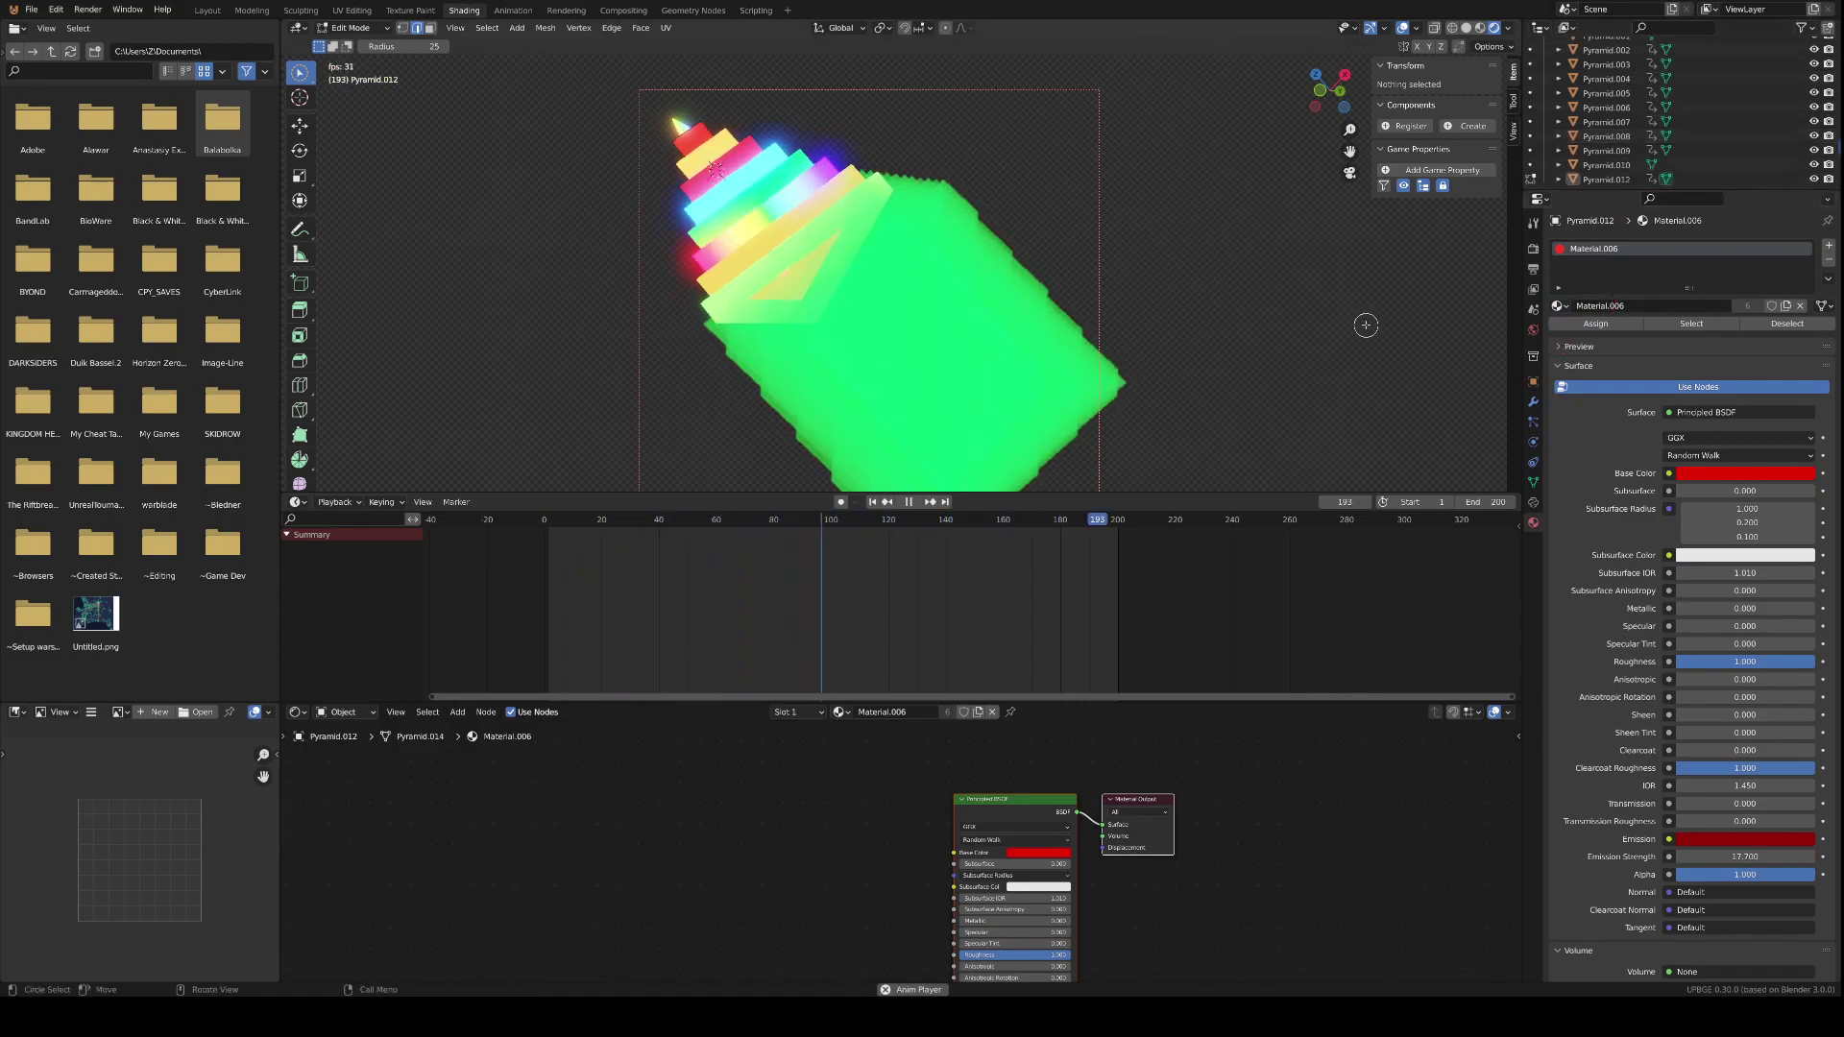
key(Tab)
scroll(1623, 125, up, 5)
click(1617, 129)
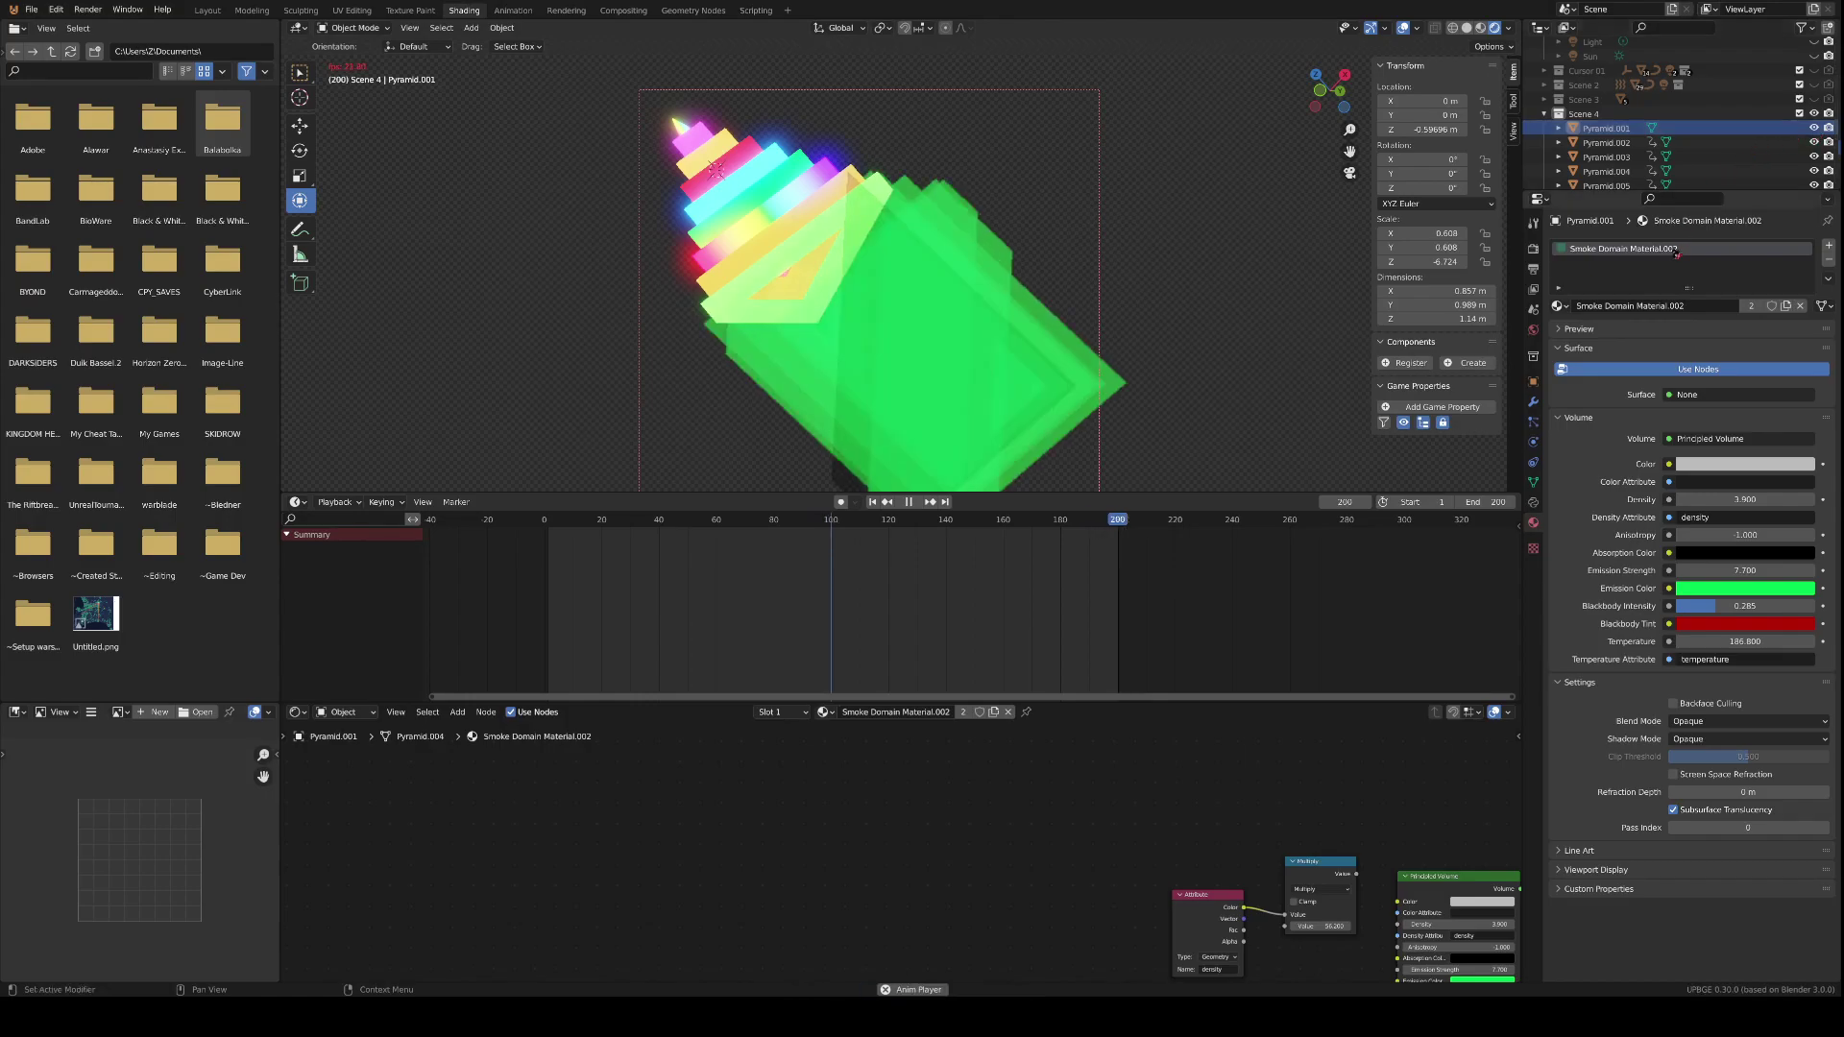
- Replace Pyramid.001's smoke material with Material.011 and view the resulting black block
click(1558, 306)
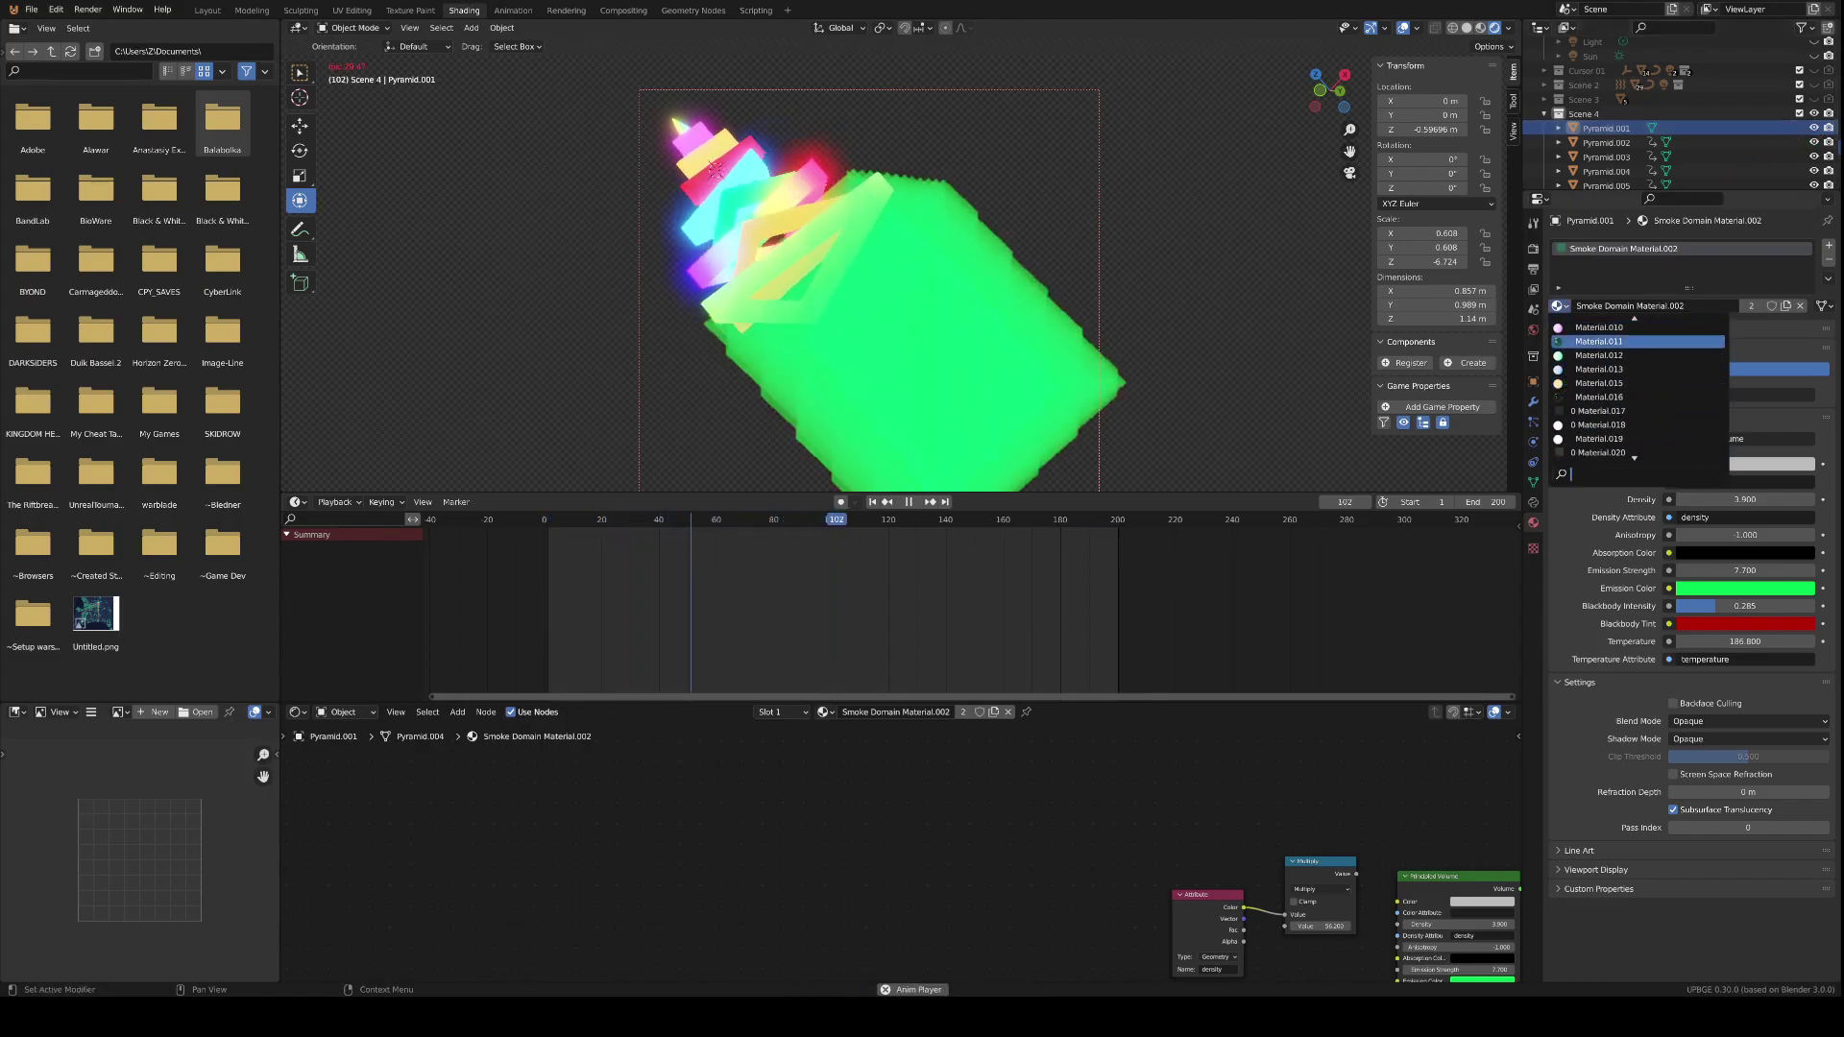
click(1599, 341)
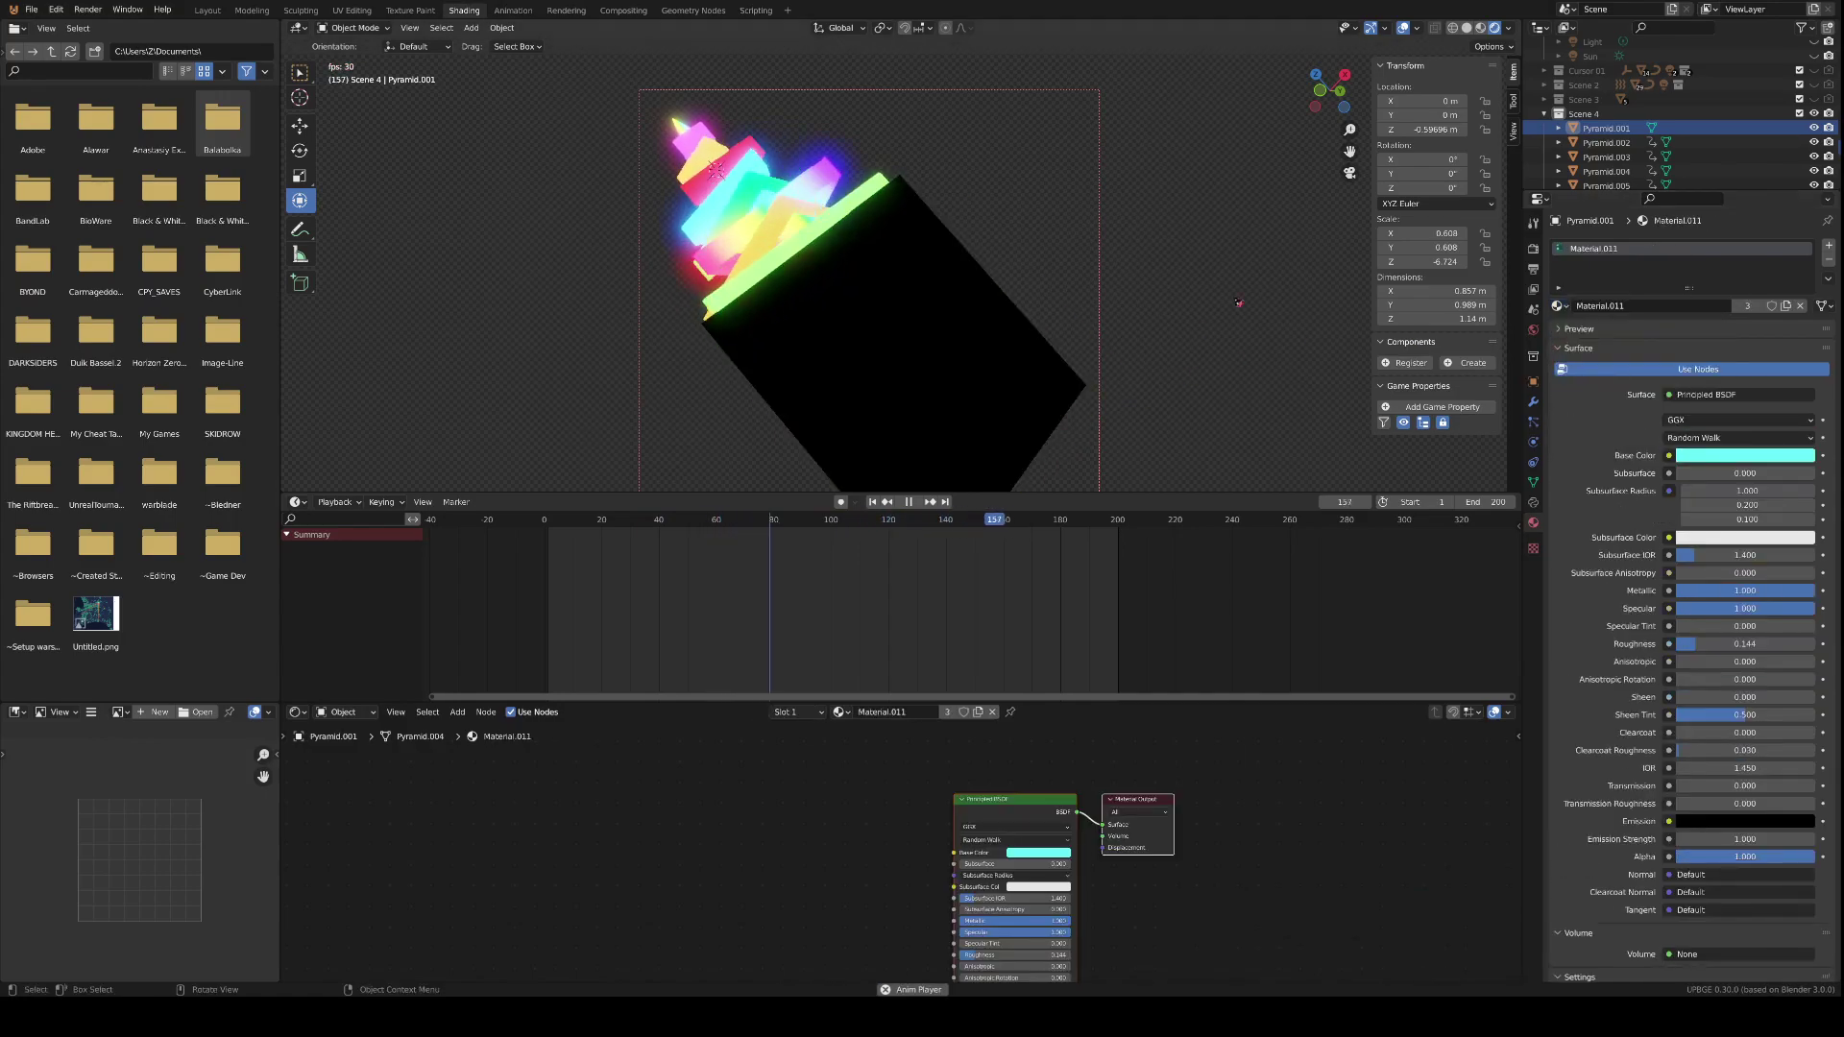
click(947, 335)
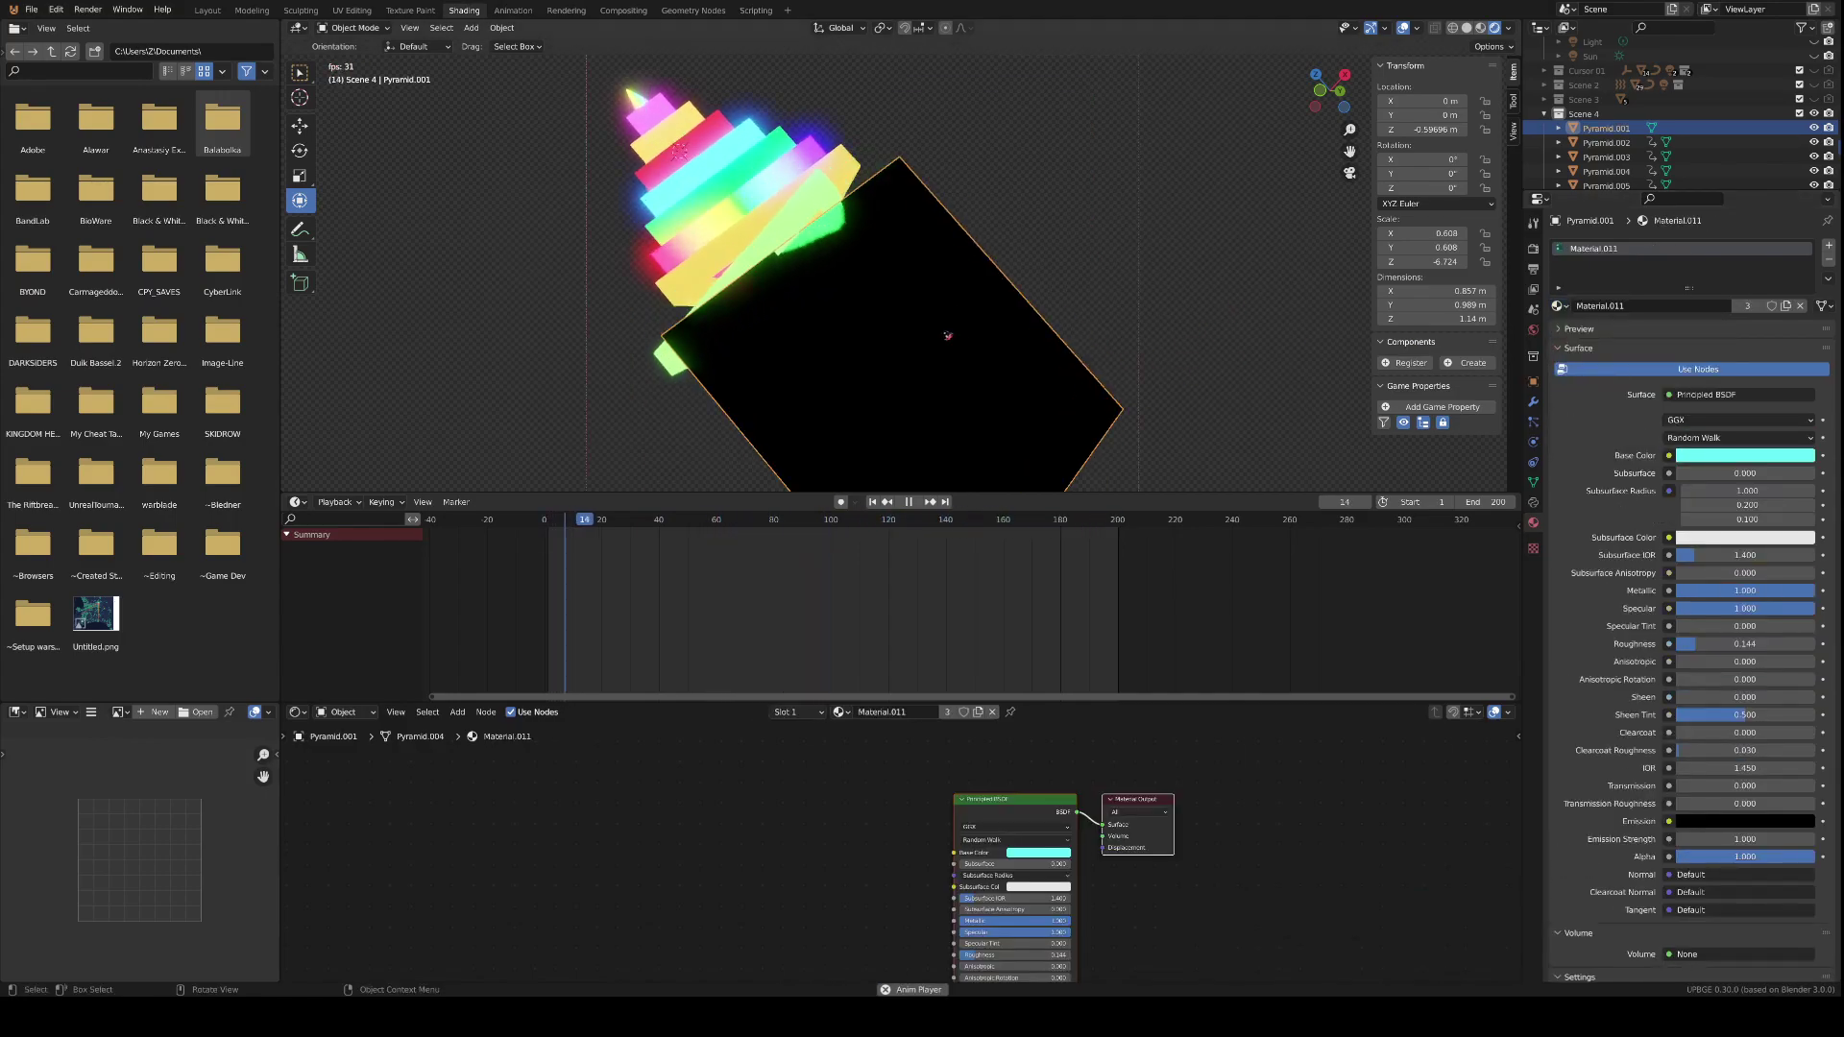
mouse_move(947, 335)
middle_down()
mouse_move(957, 382)
mouse_move(941, 304)
middle_up()
scroll(955, 344, up, 4)
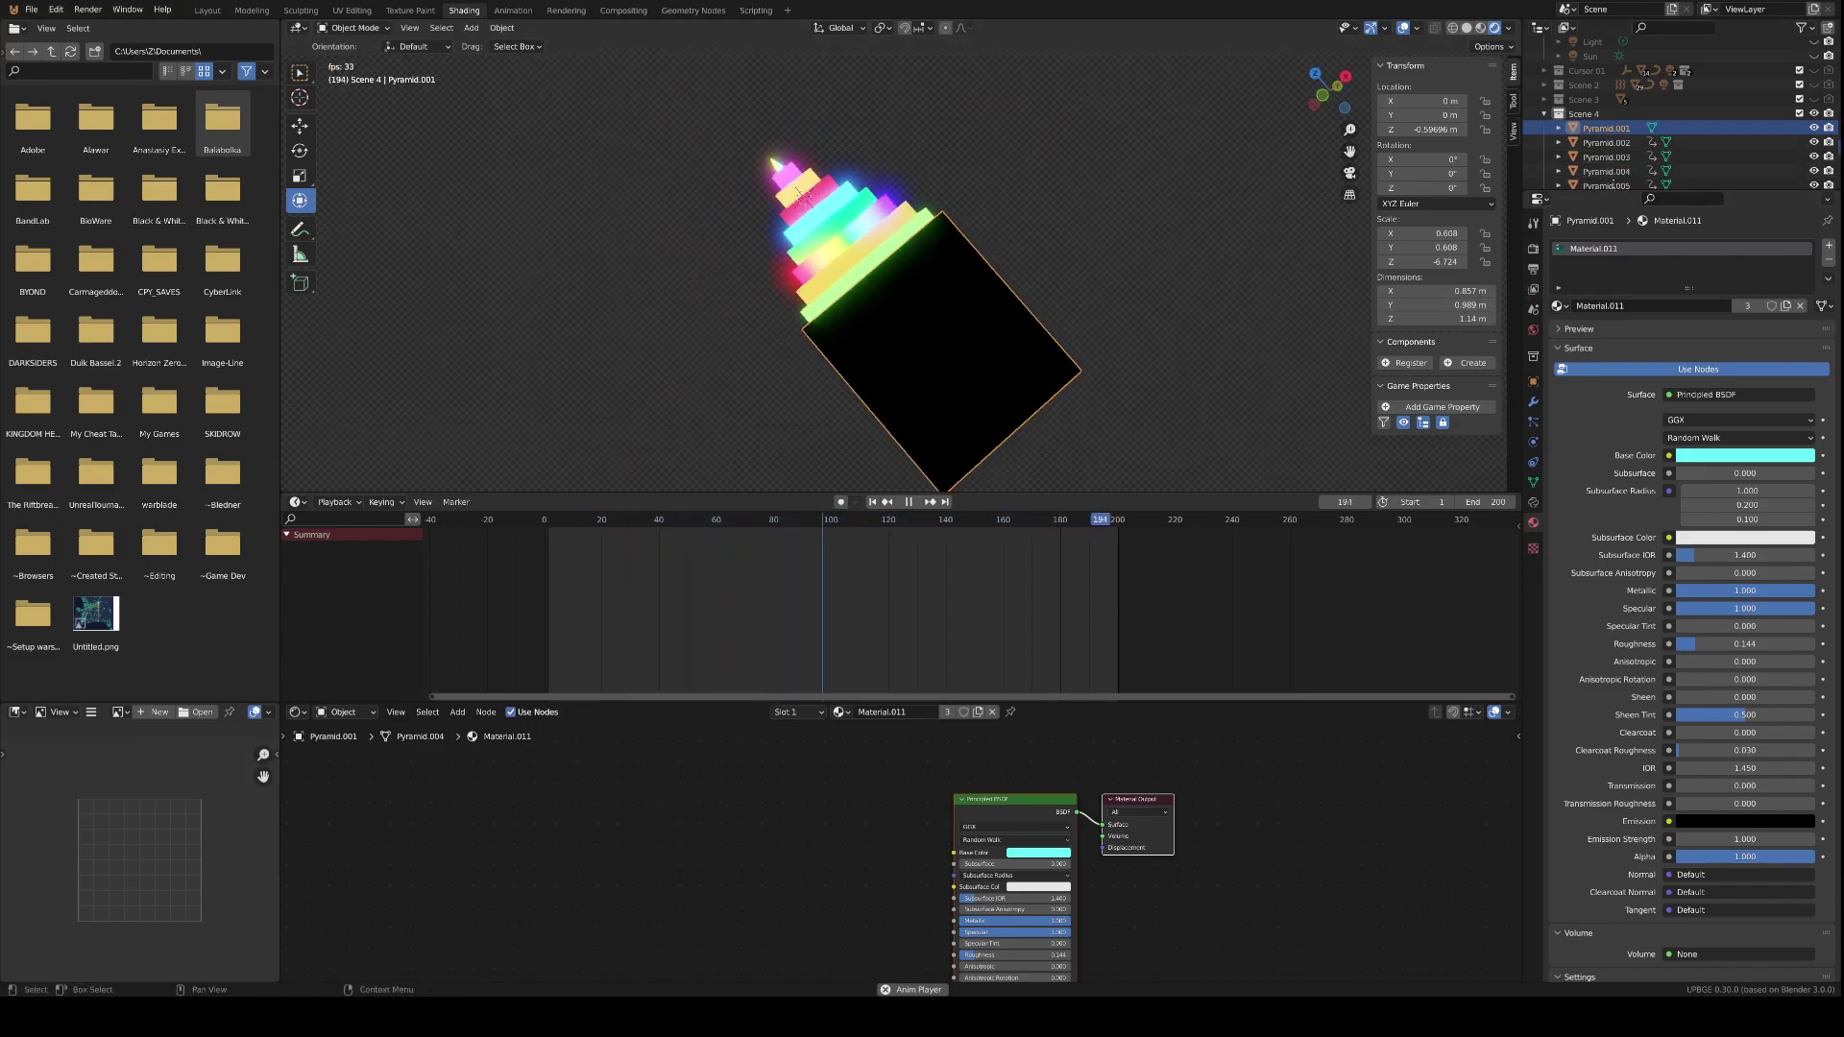
- Give the block the red Material.006
click(1550, 306)
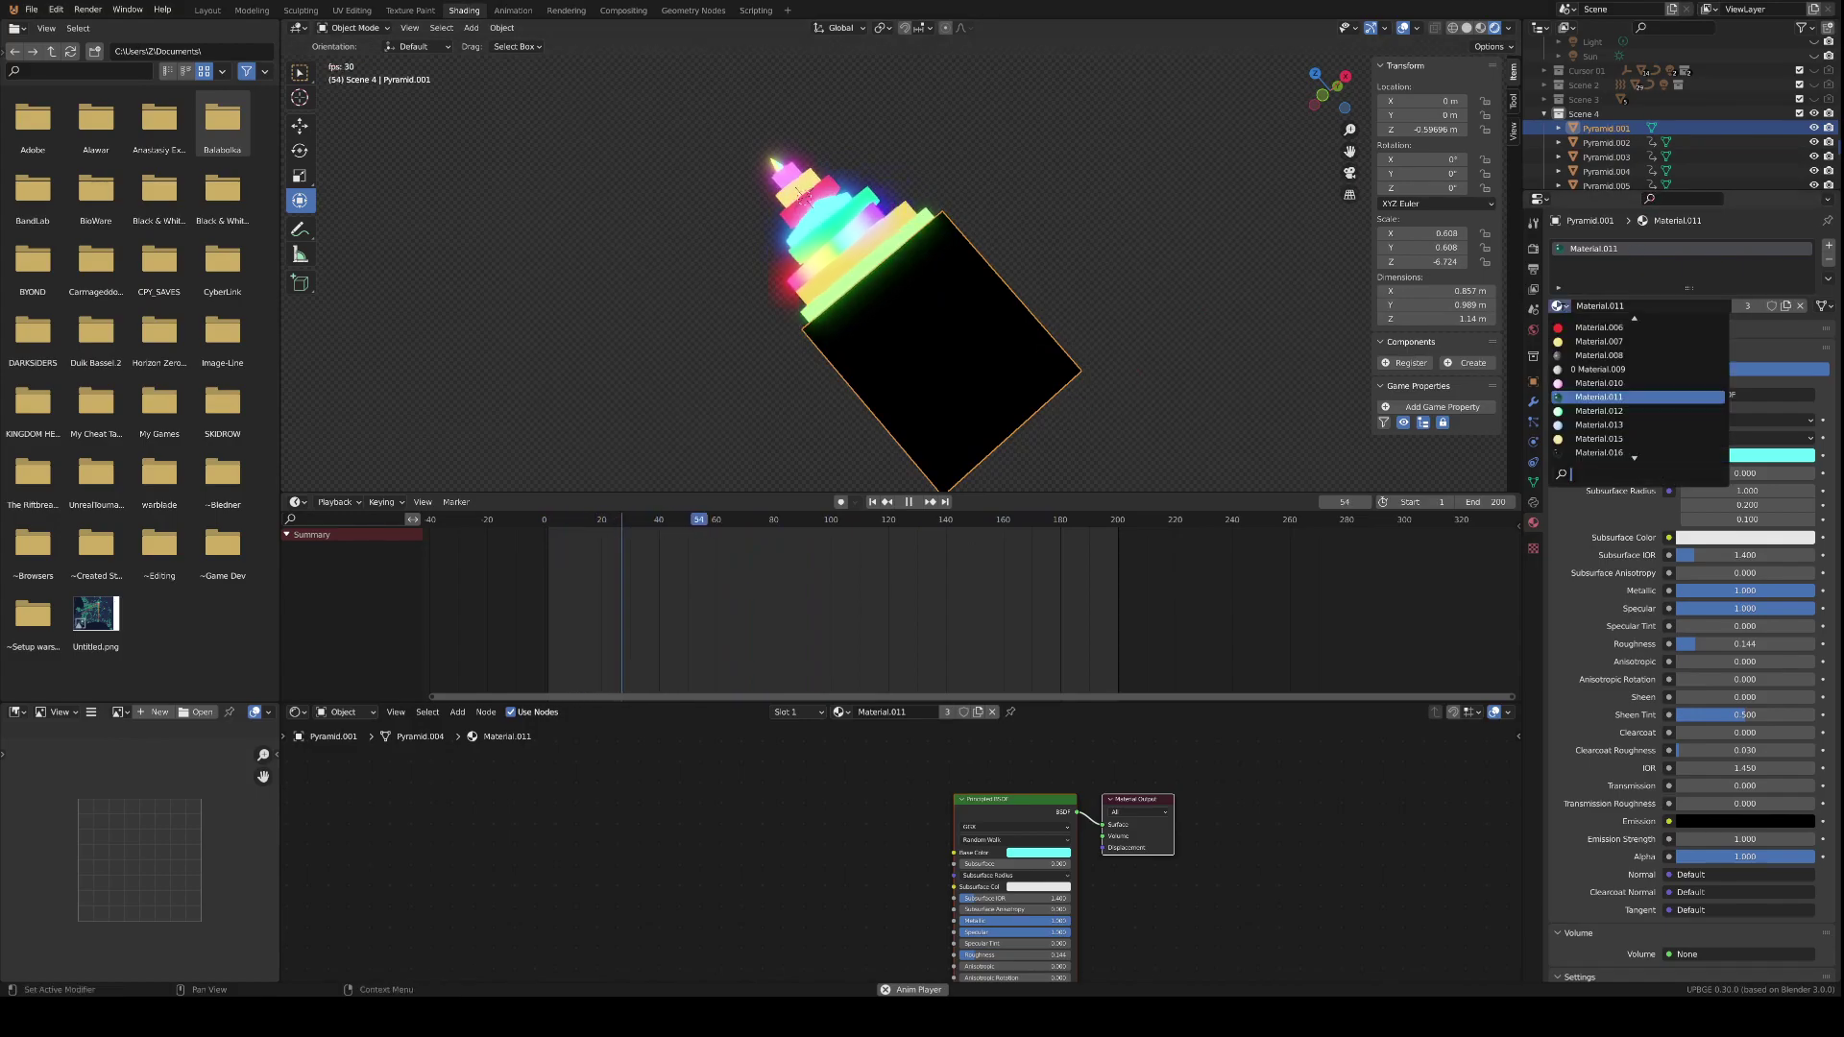
click(1613, 327)
middle_drag(1157, 313, 1112, 356)
key(s)
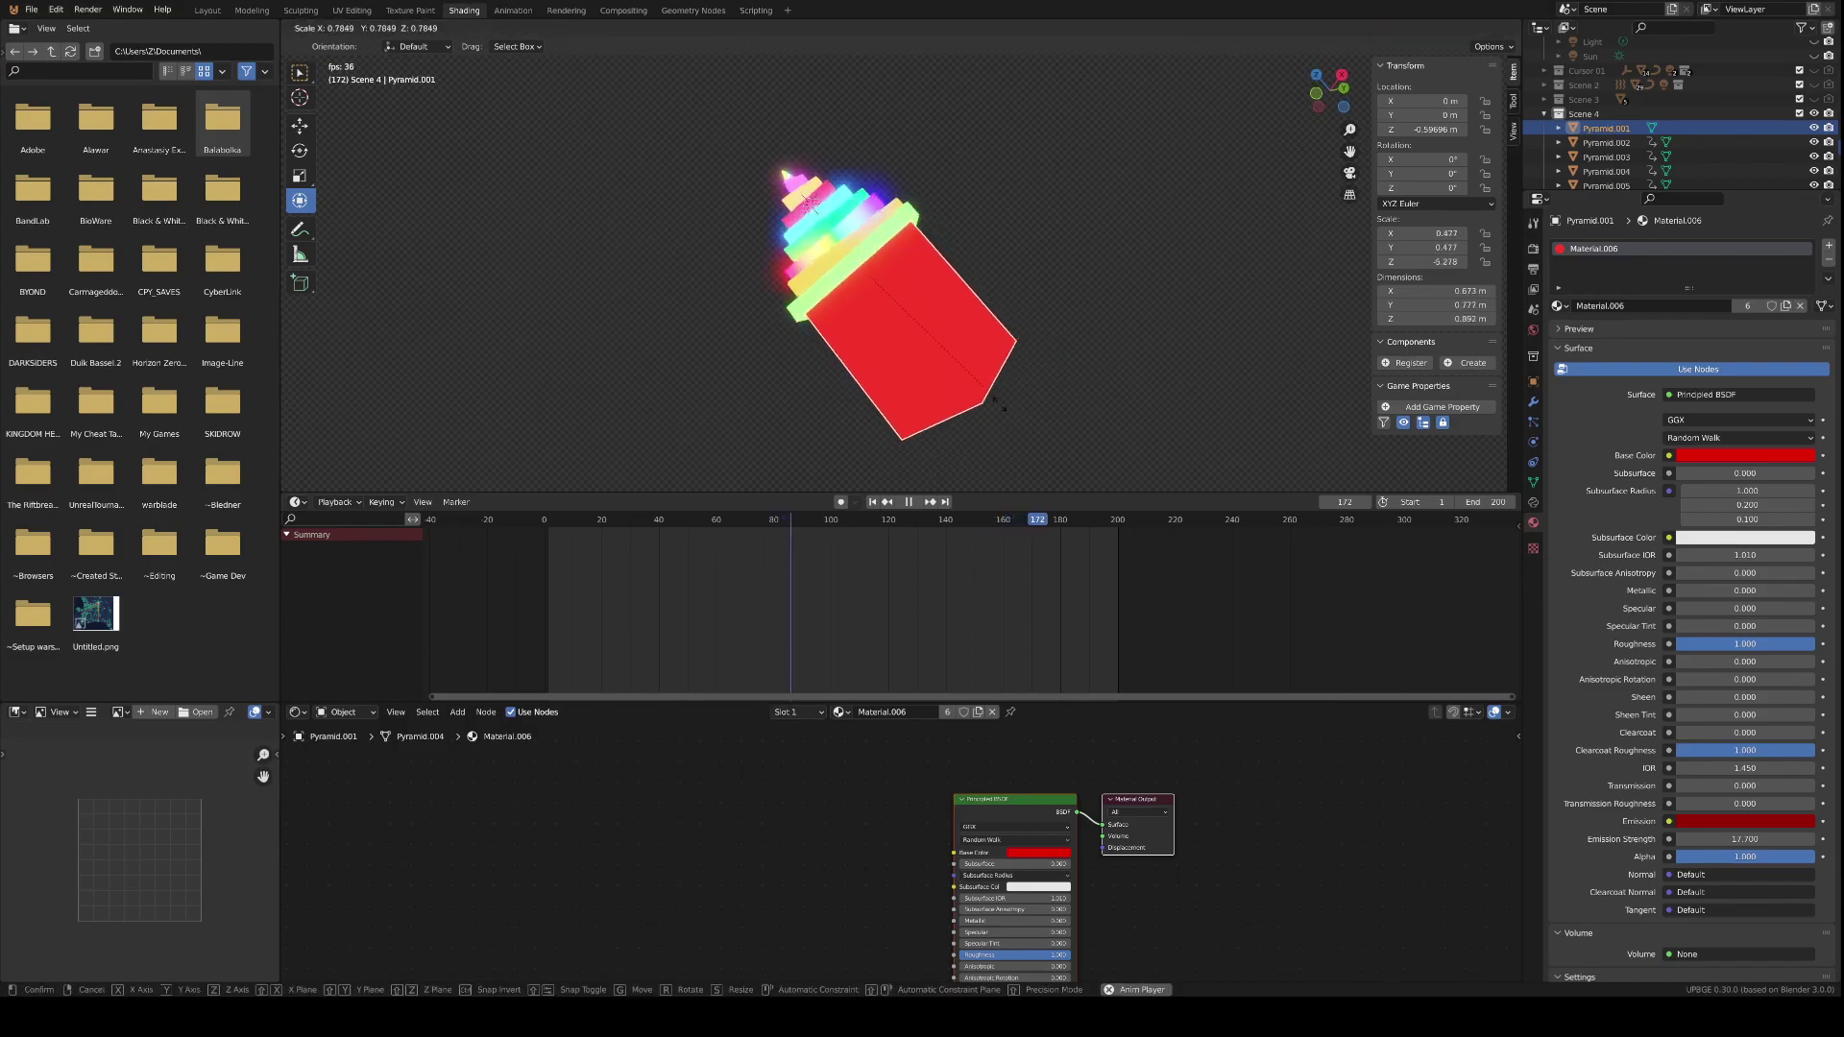
right_click(942, 312)
- Shrink the red block to 0.575, then further by 0.342
key(s)
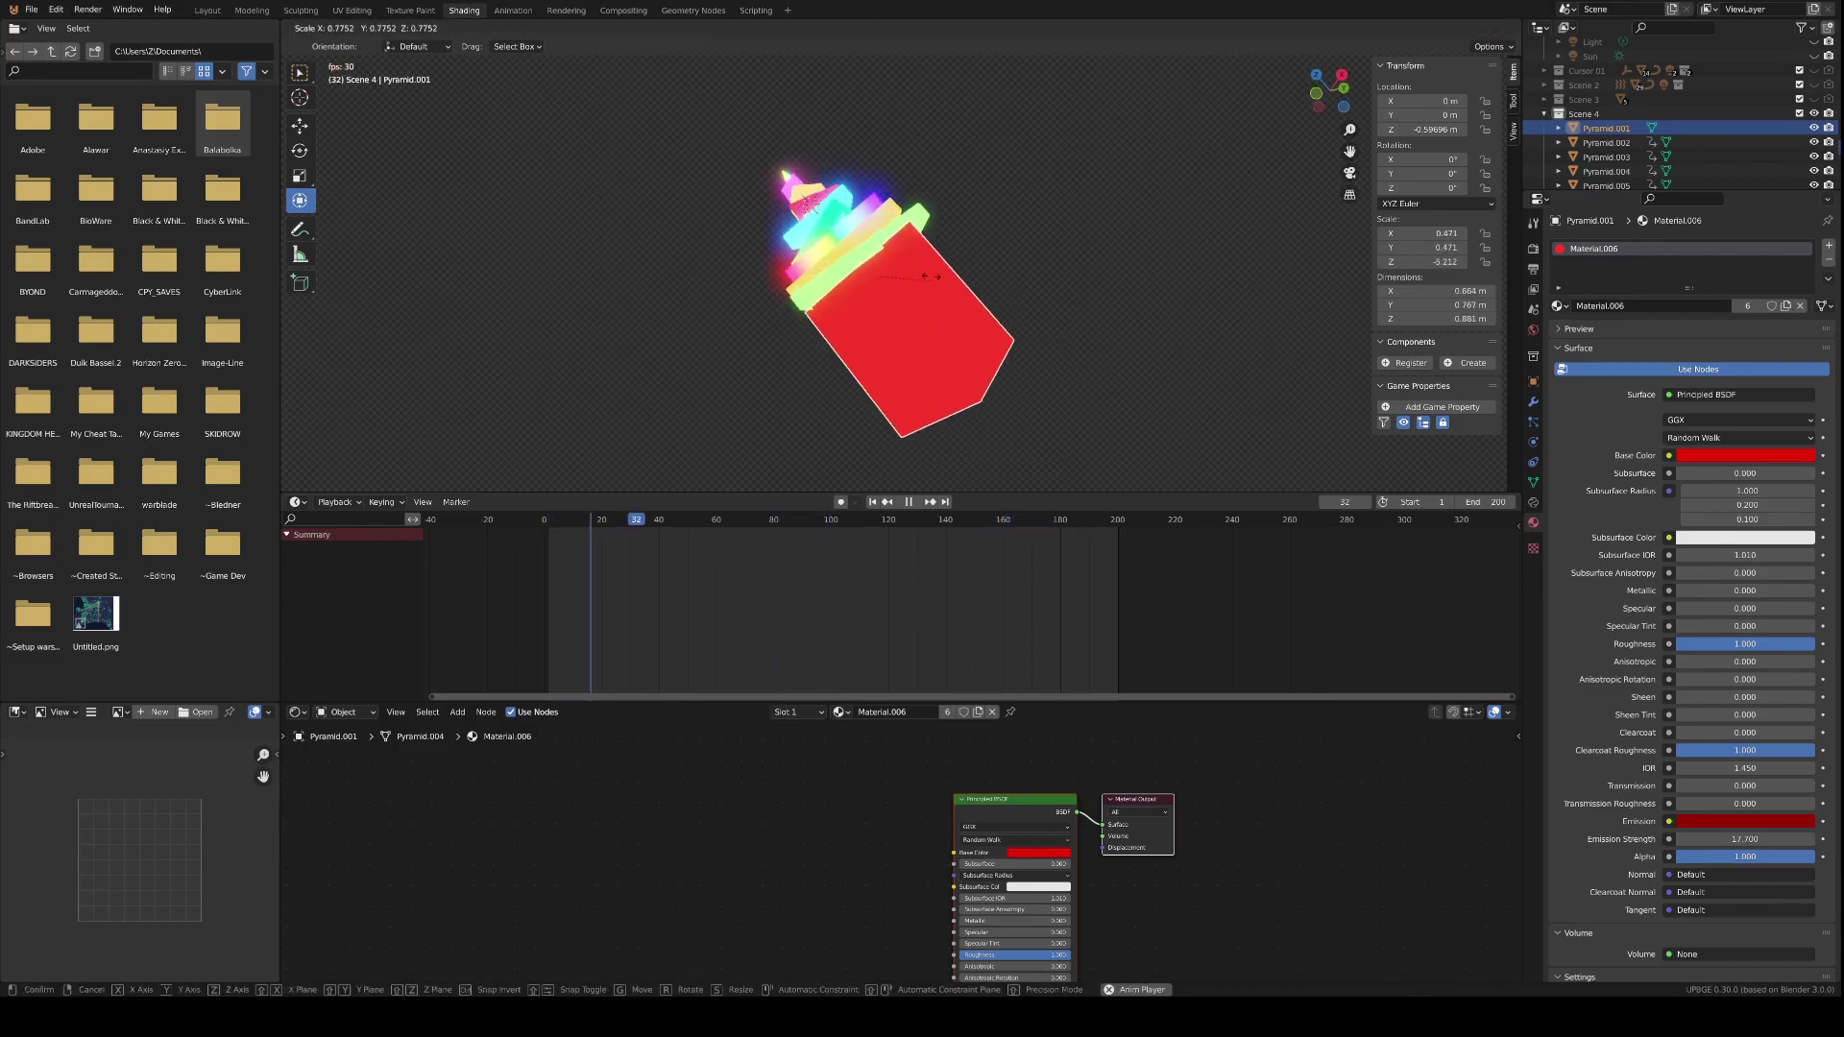
click(911, 282)
middle_drag(911, 283, 872, 239)
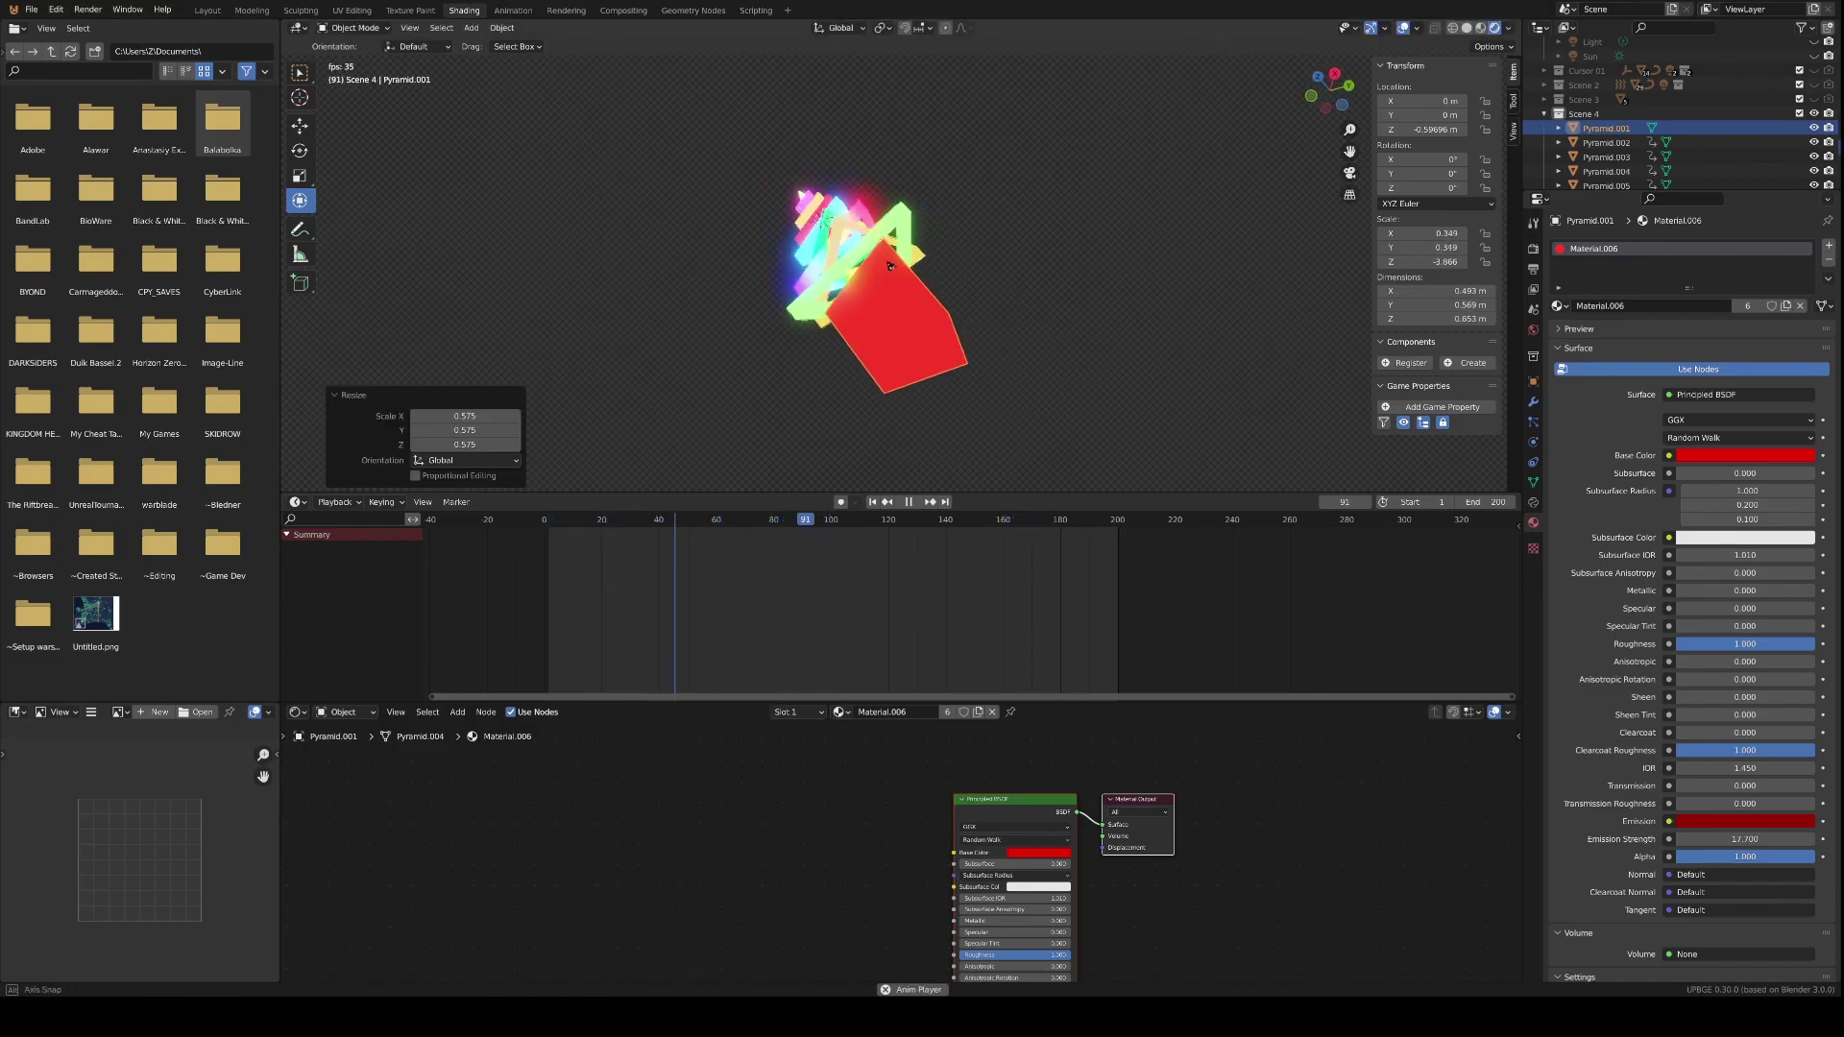
key(s)
click(882, 278)
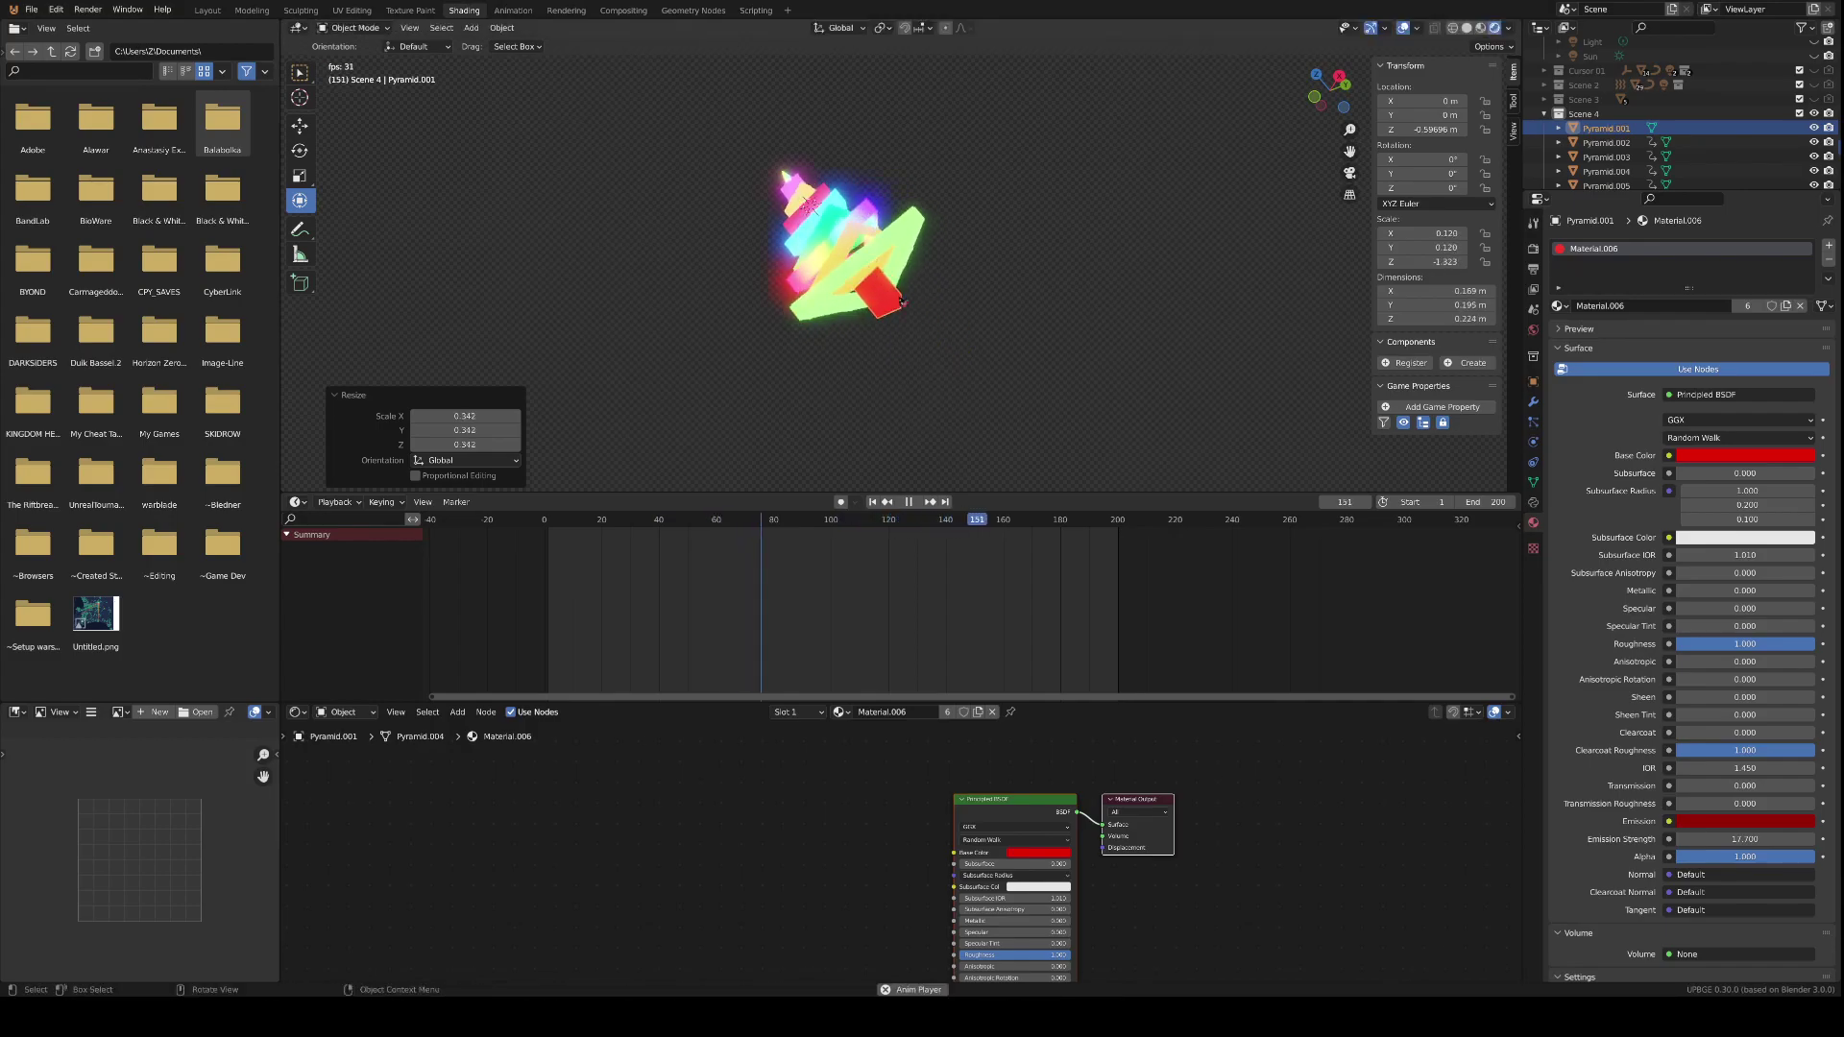
middle_drag(965, 350, 981, 364)
- Raise the block along Z to -0.356 m, stop playback, and rewind to the first frame
key(g)
key(z)
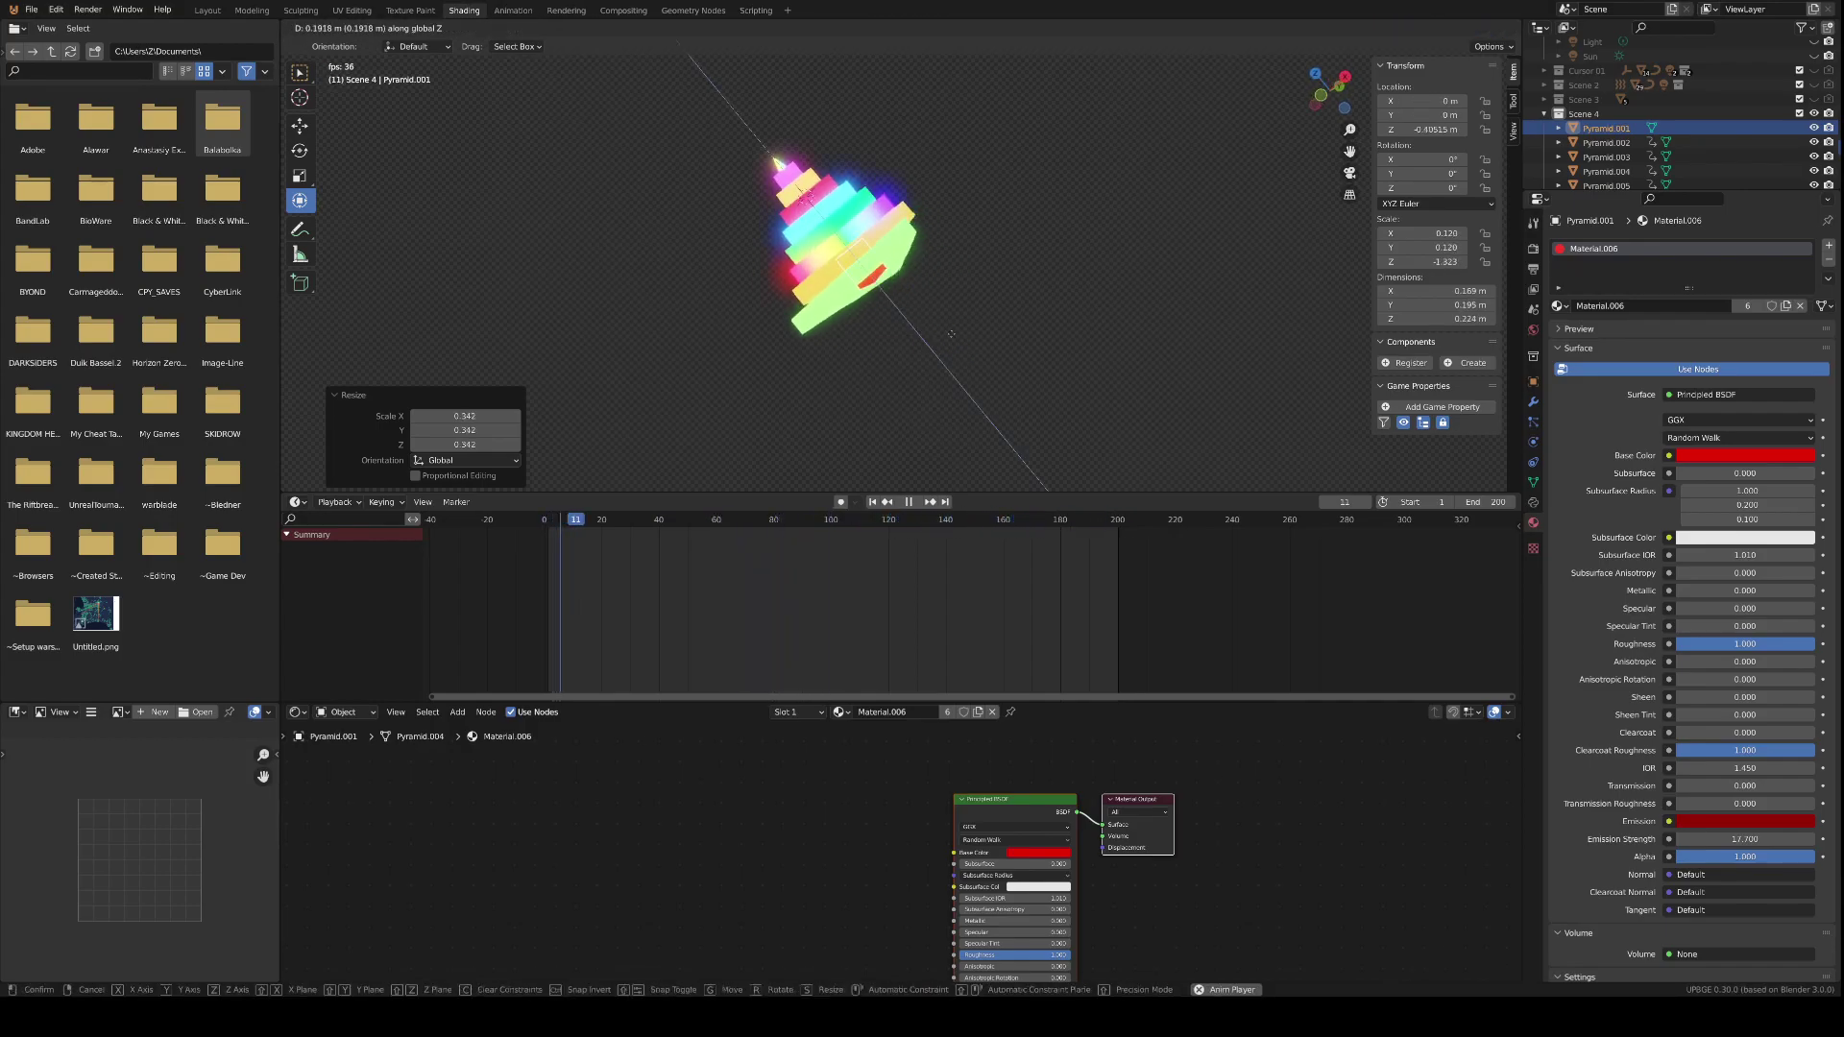
click(937, 290)
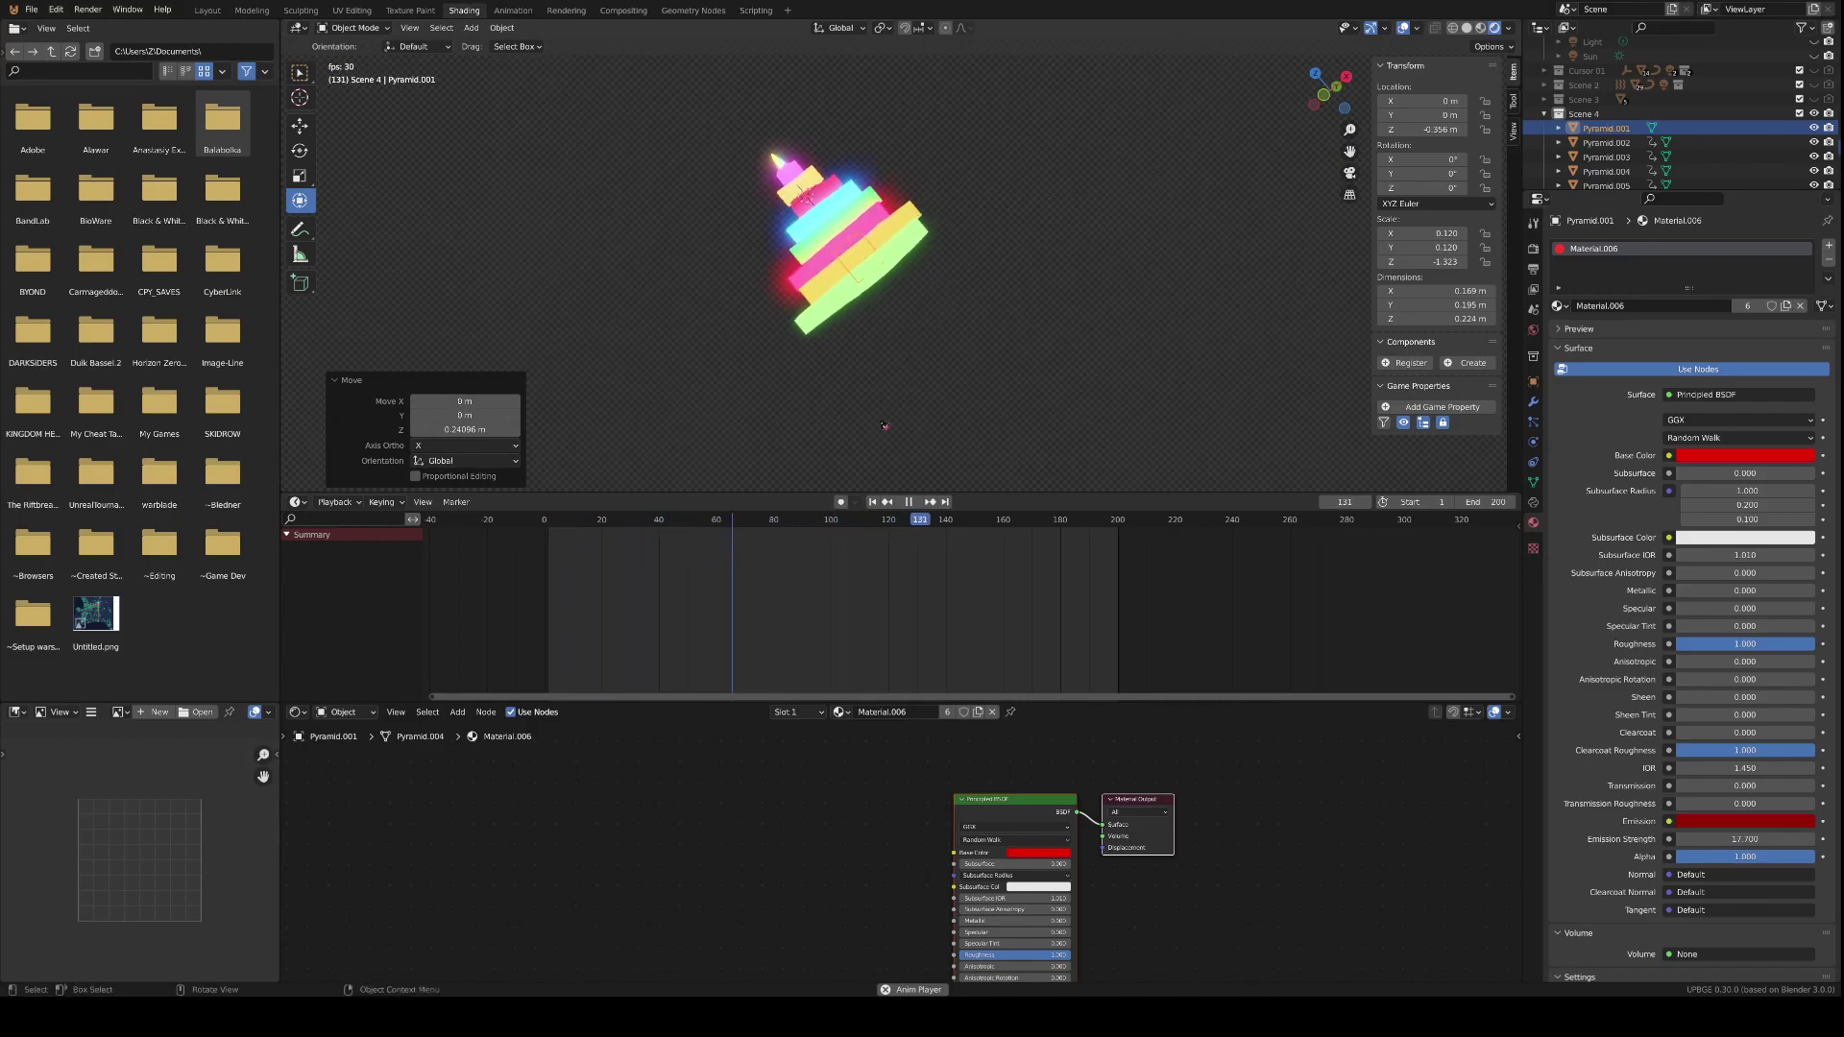
key(space)
drag(941, 523, 548, 552)
- Keyframe the red cube's location, rotation and scale at frame 0
key(space)
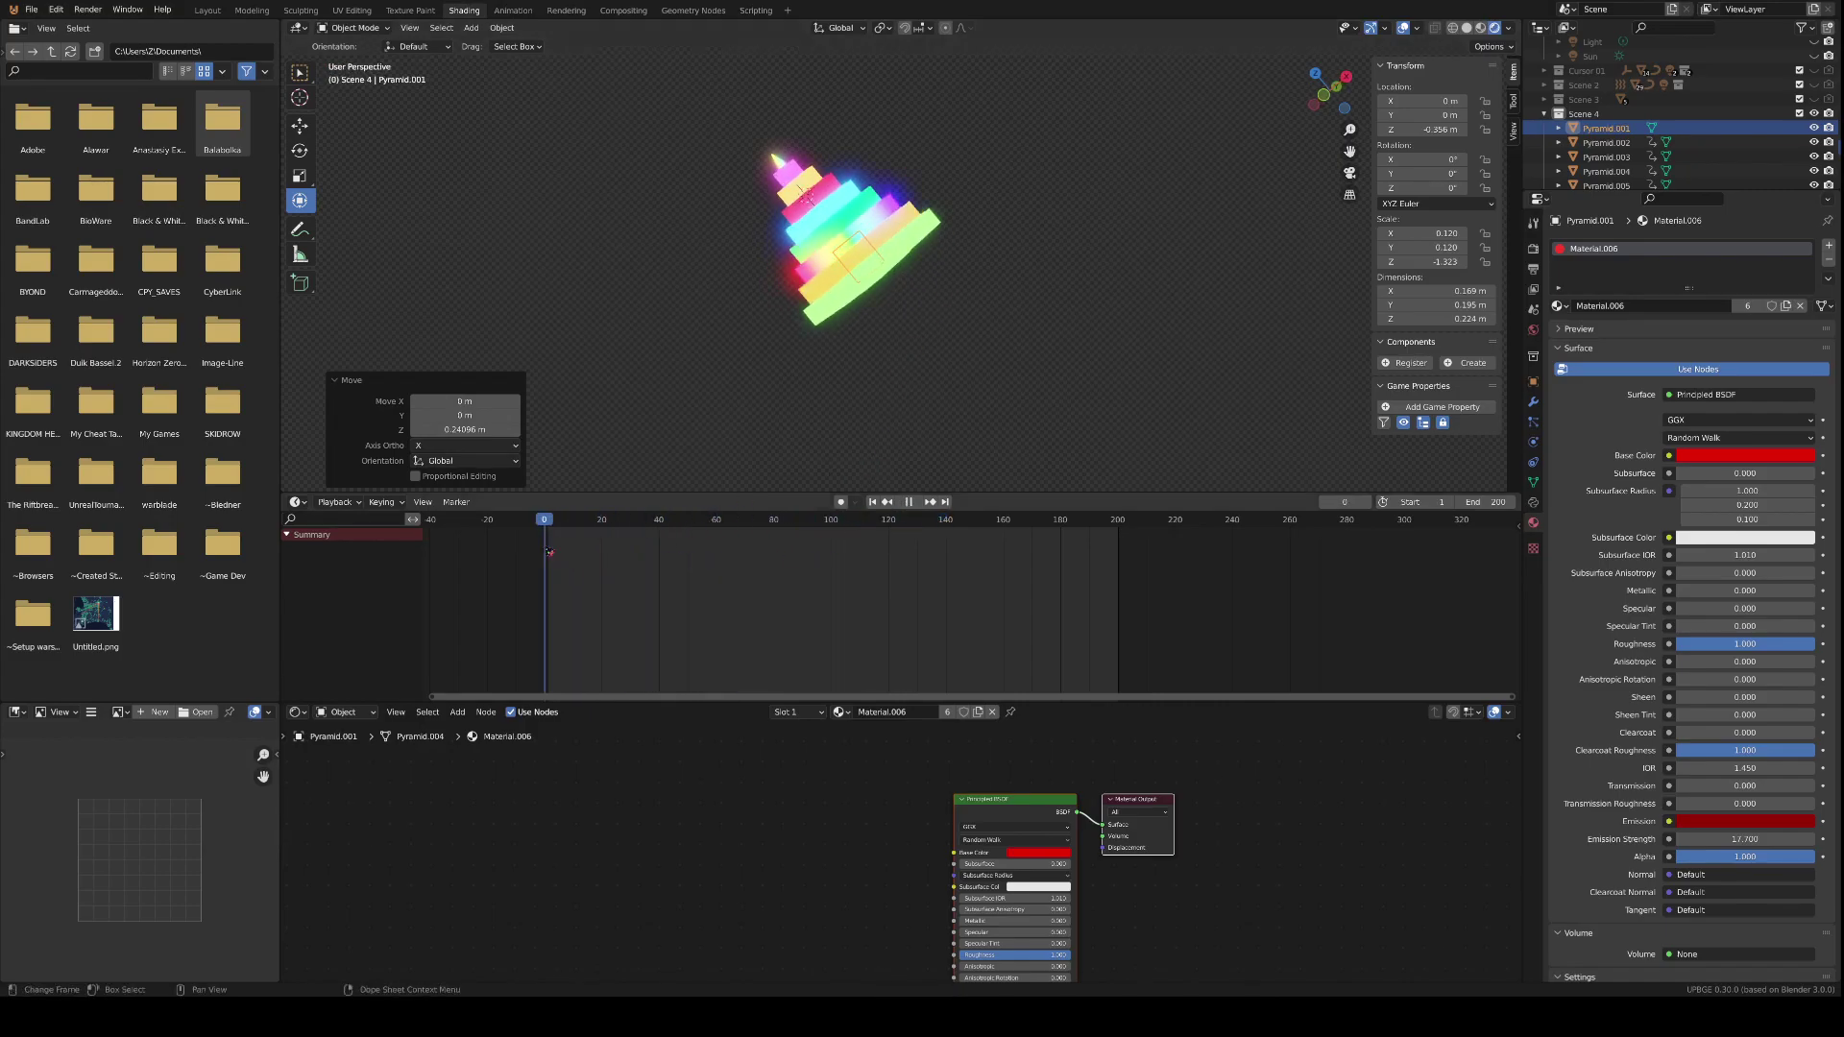
key(space)
key(i)
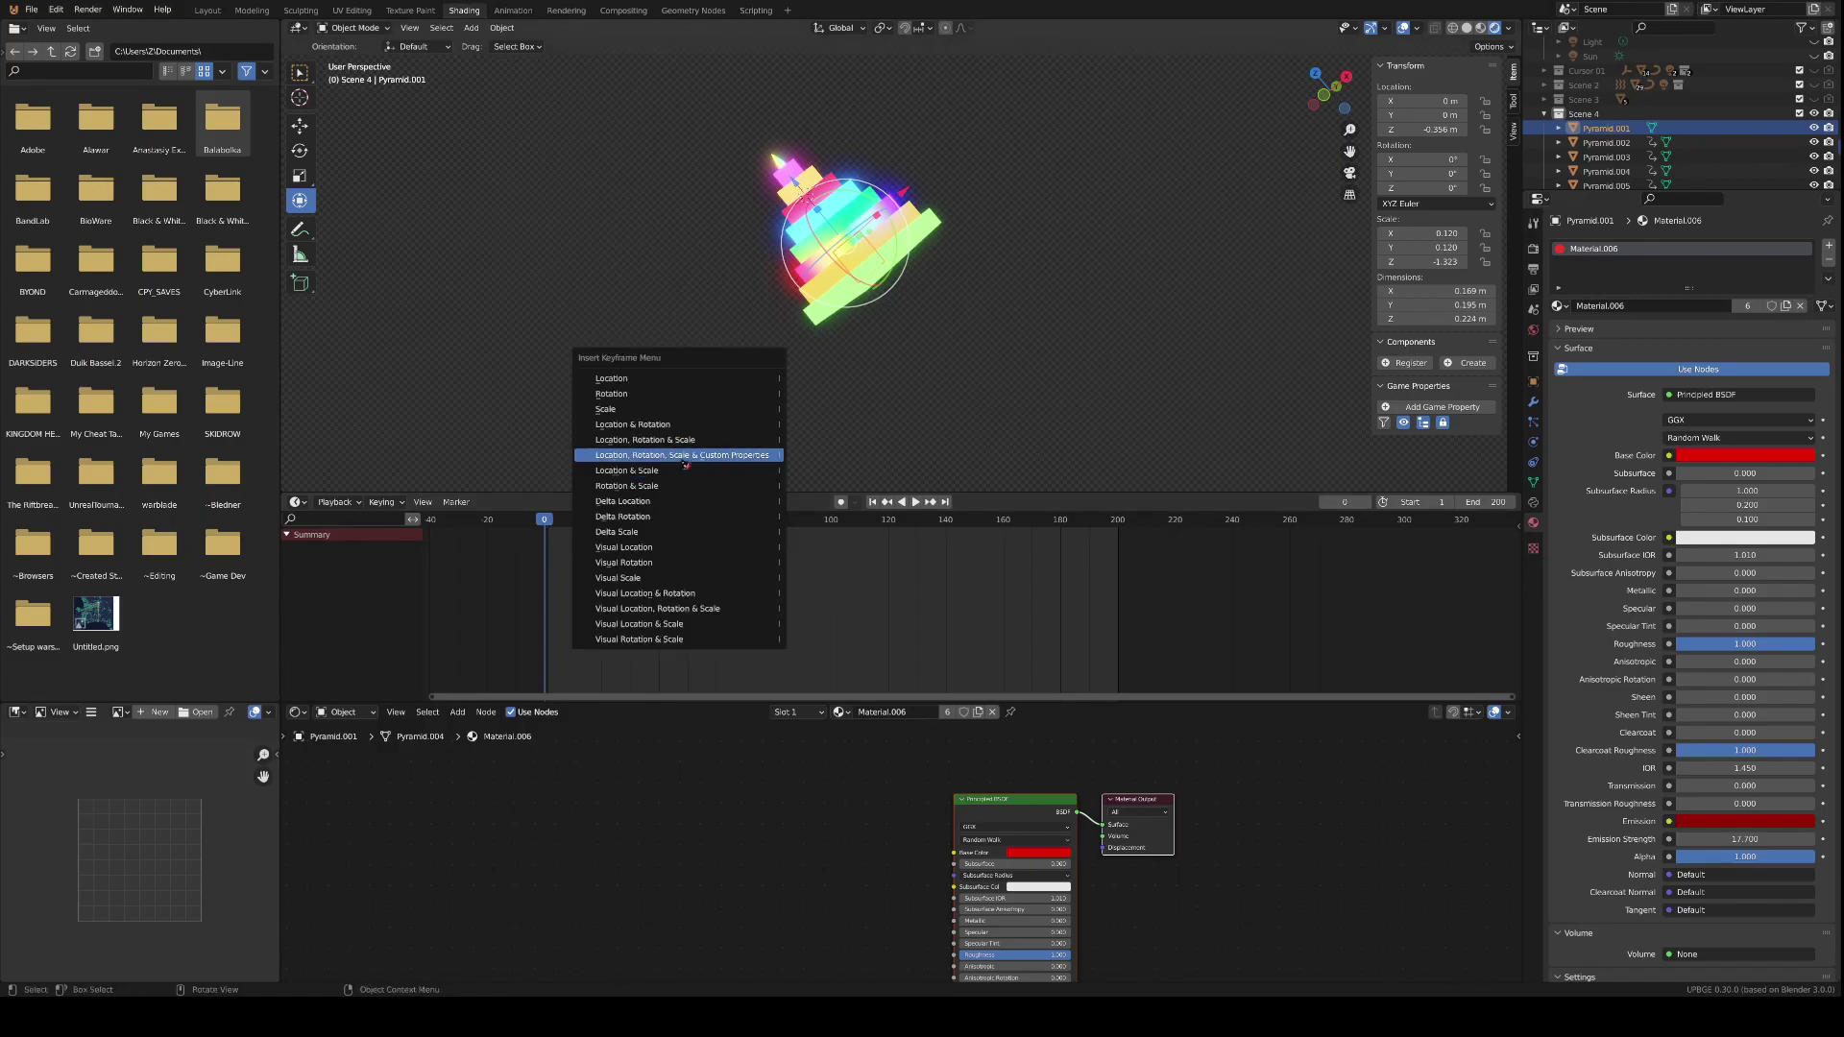
click(770, 450)
key(space)
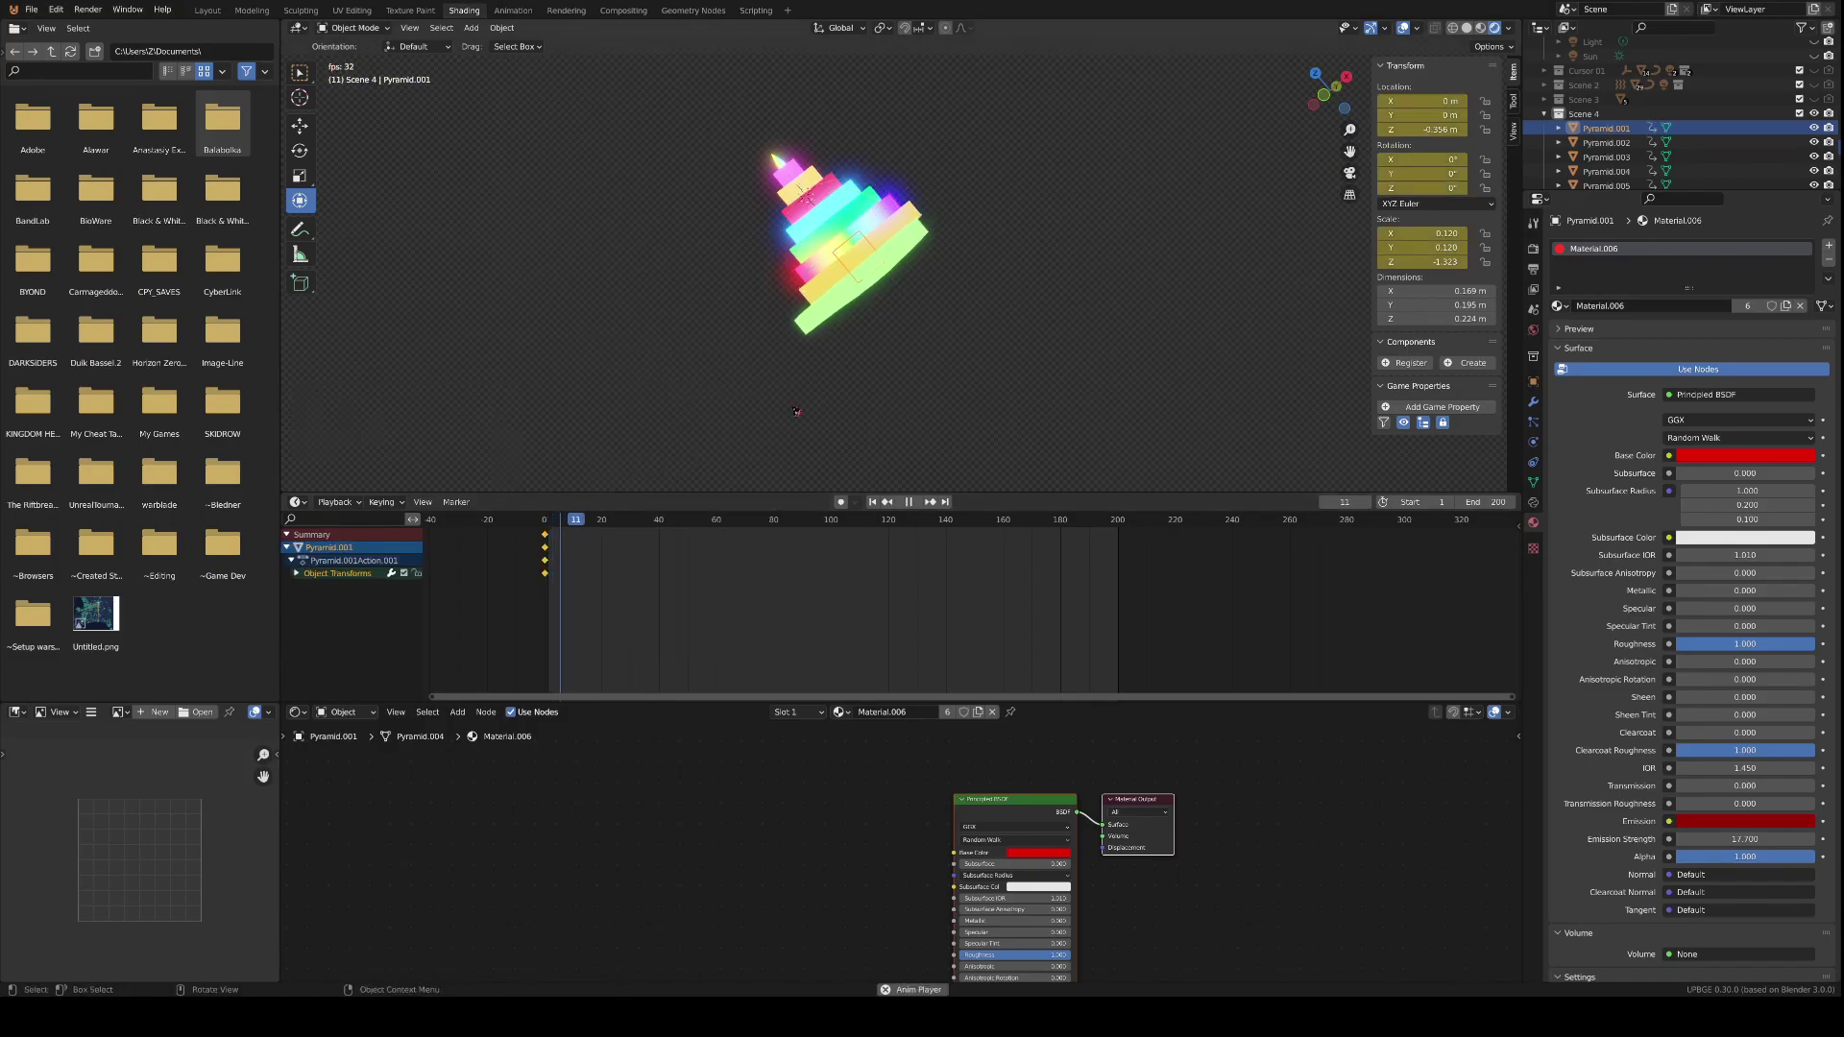
key(space)
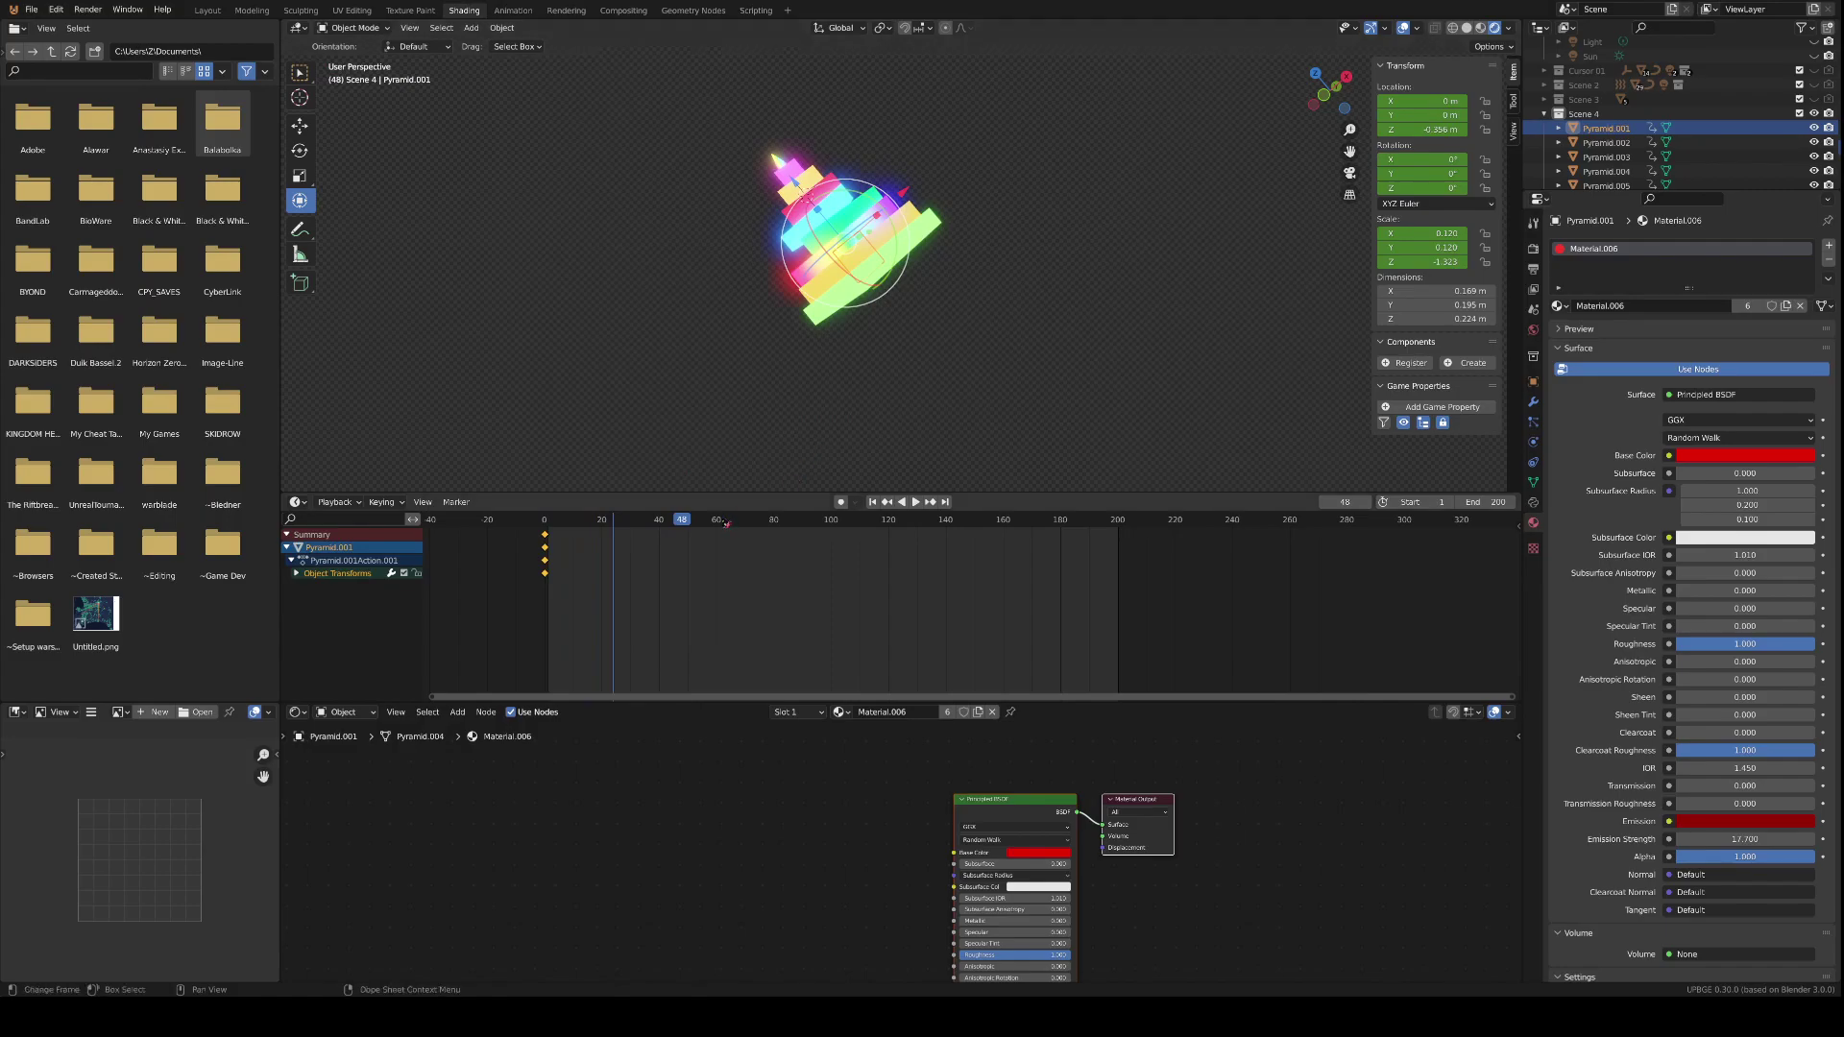
- At frame 41, lower the red cube along Z below the stack
drag(690, 525, 666, 520)
key(g)
key(z)
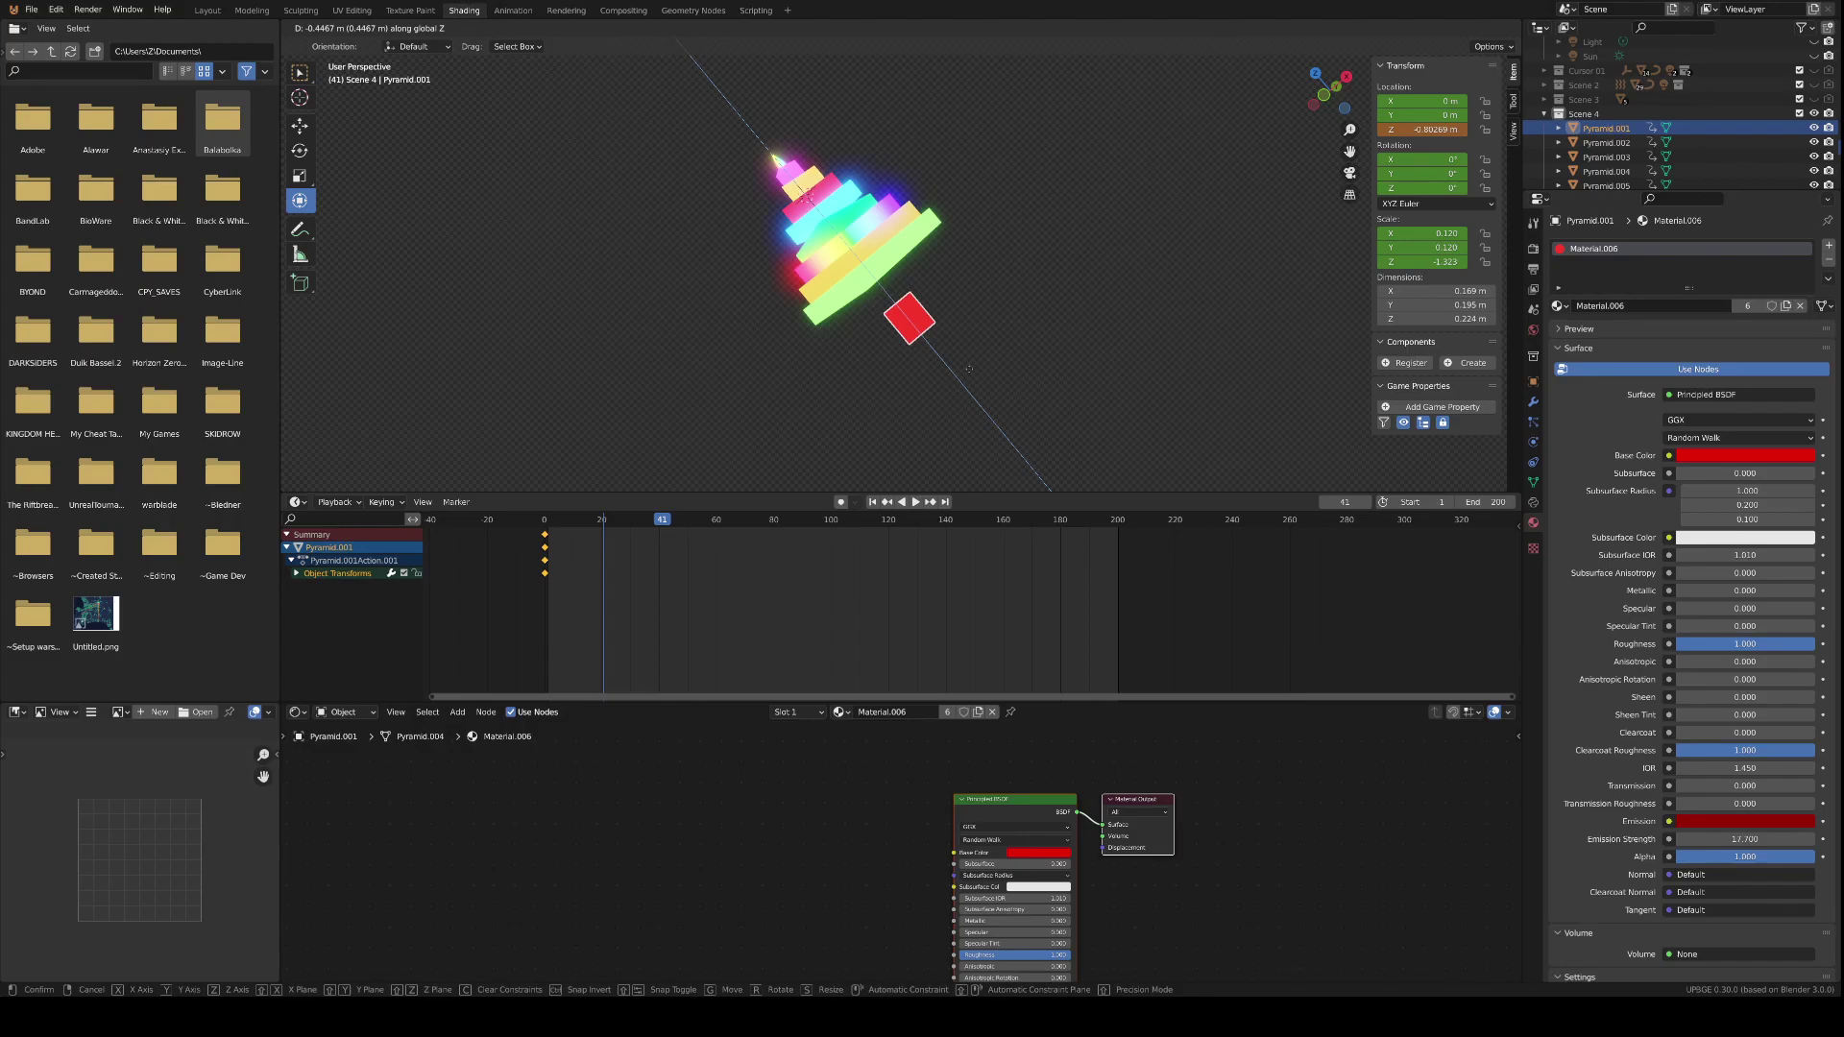
click(970, 369)
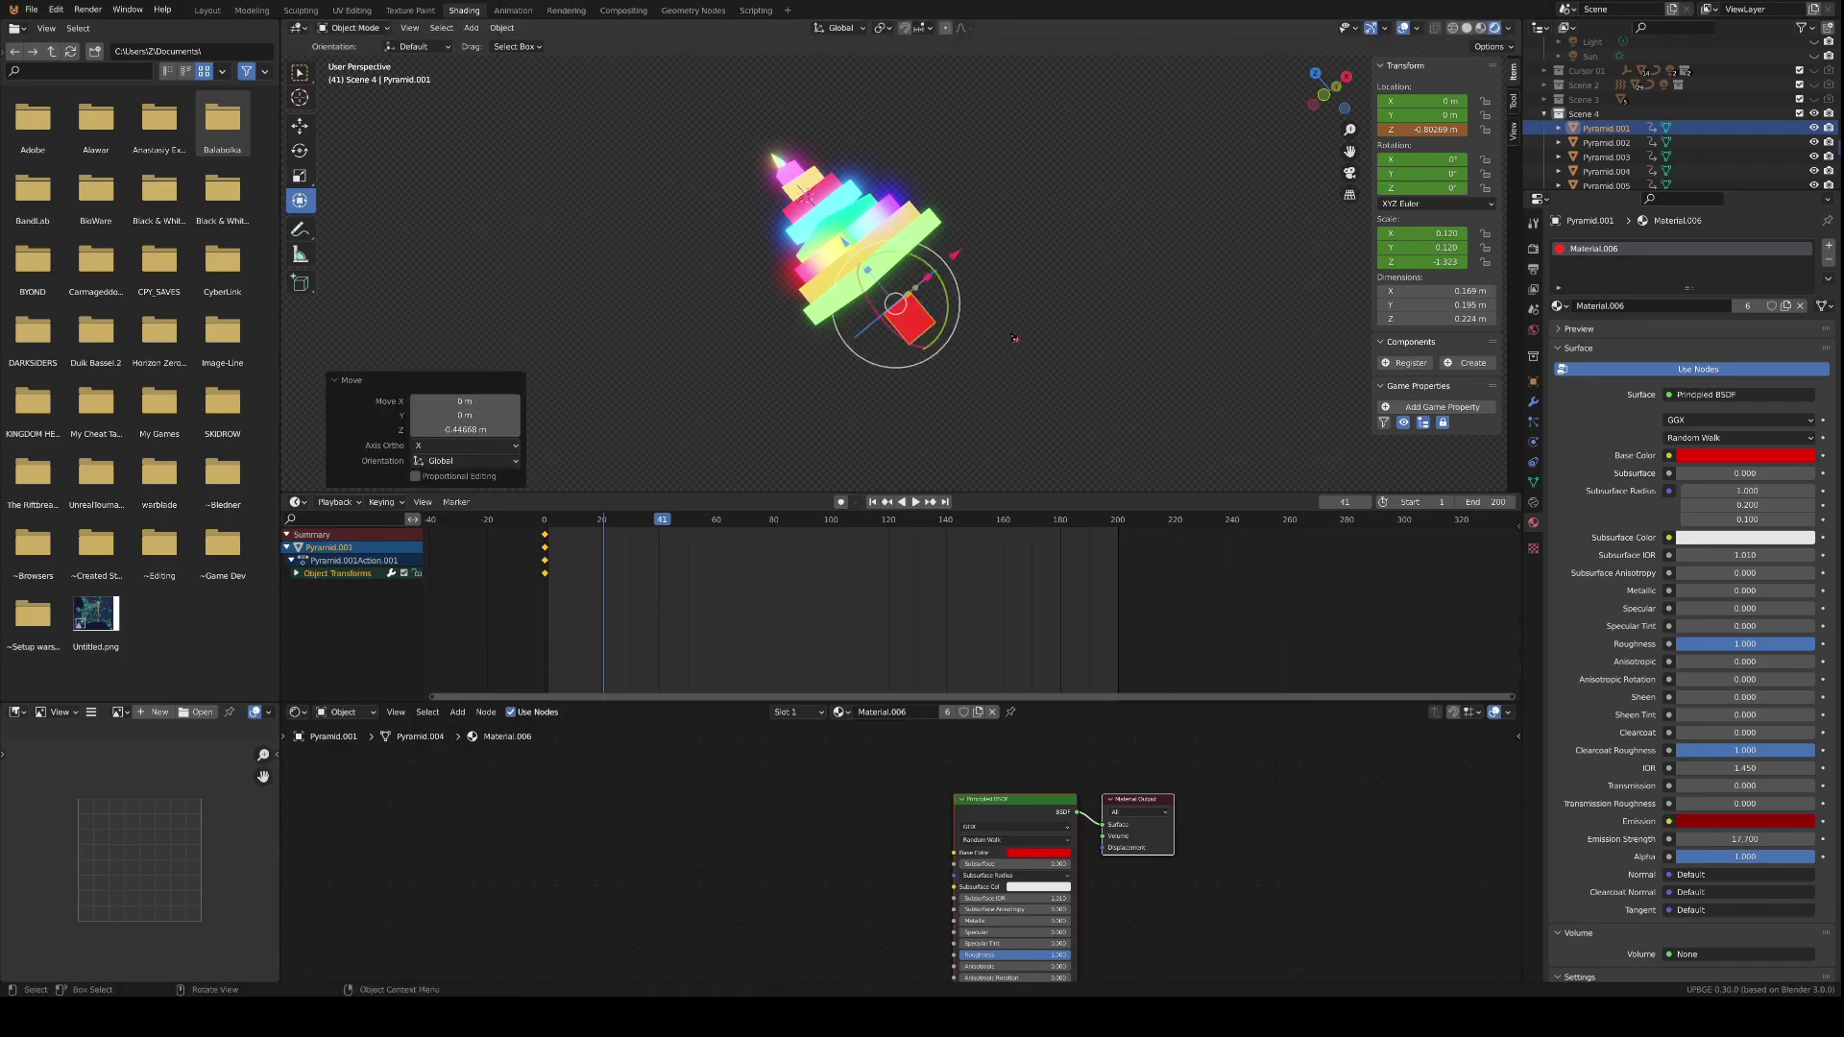
- Spin the cube 372° around Z and keyframe its transforms at frame 41
key(i)
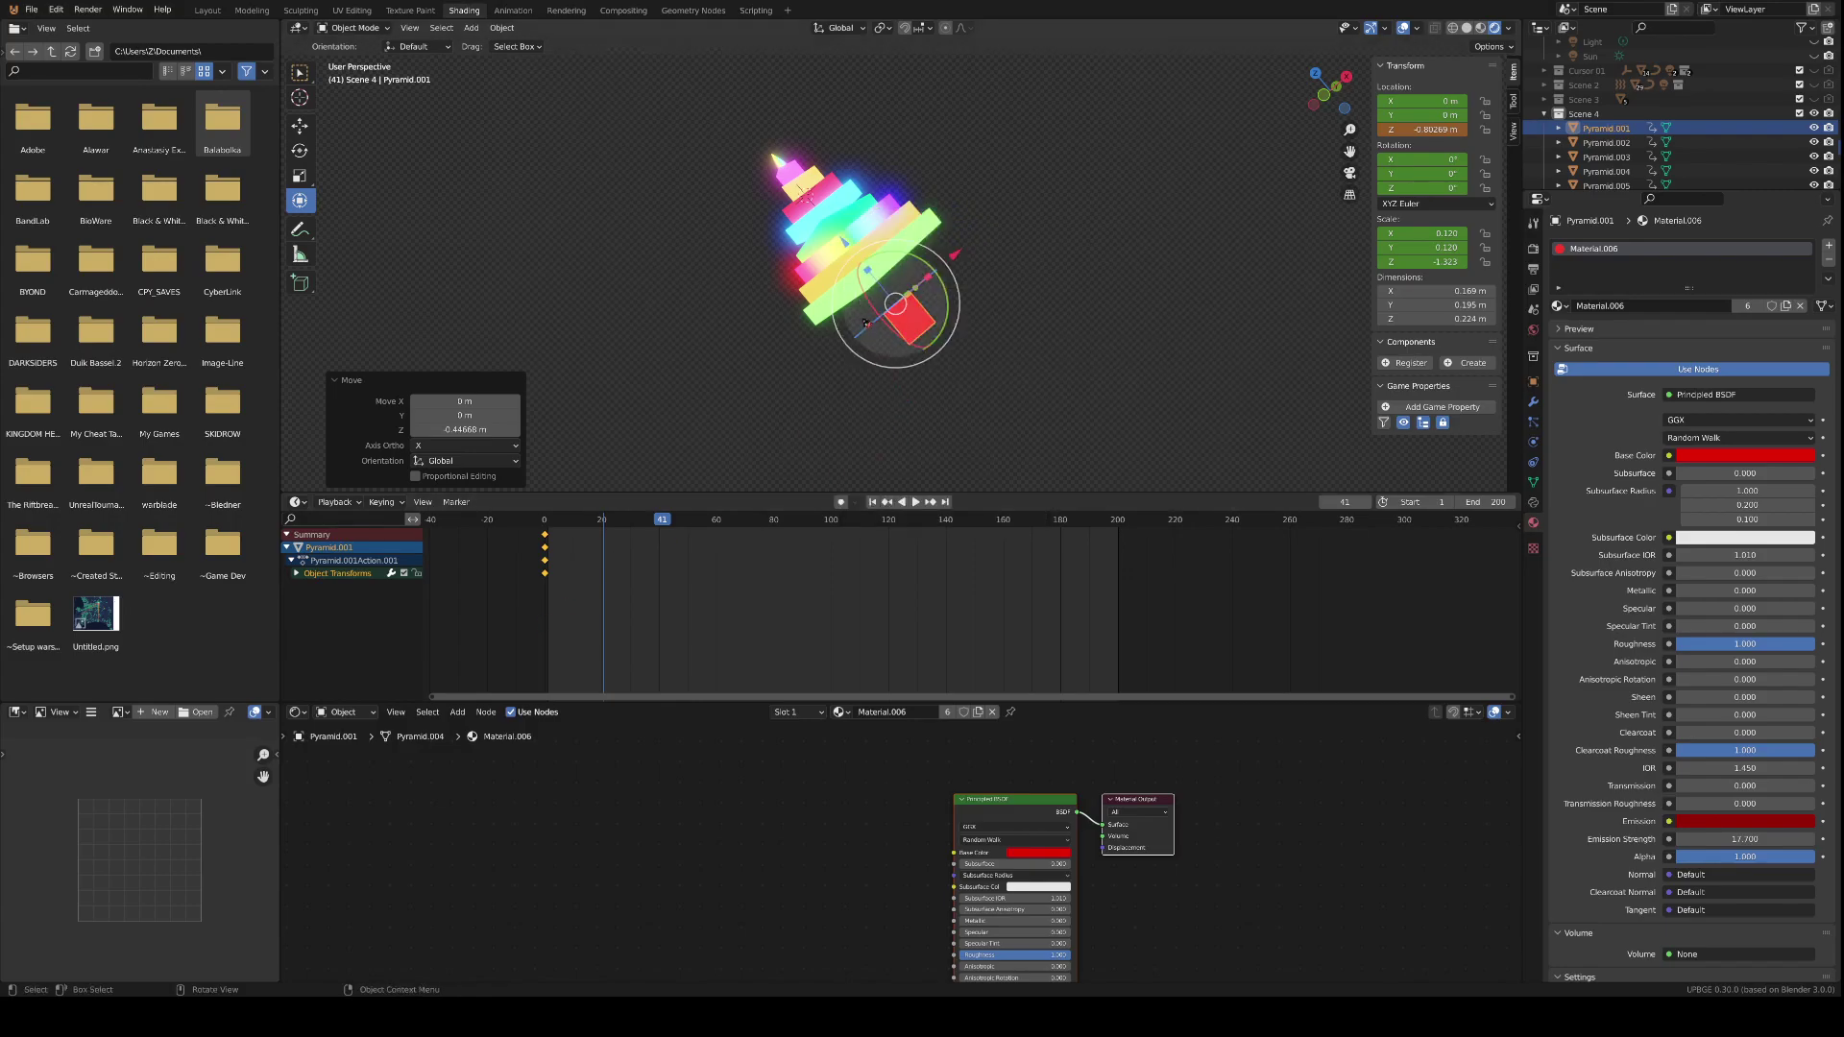
key(r)
key(z)
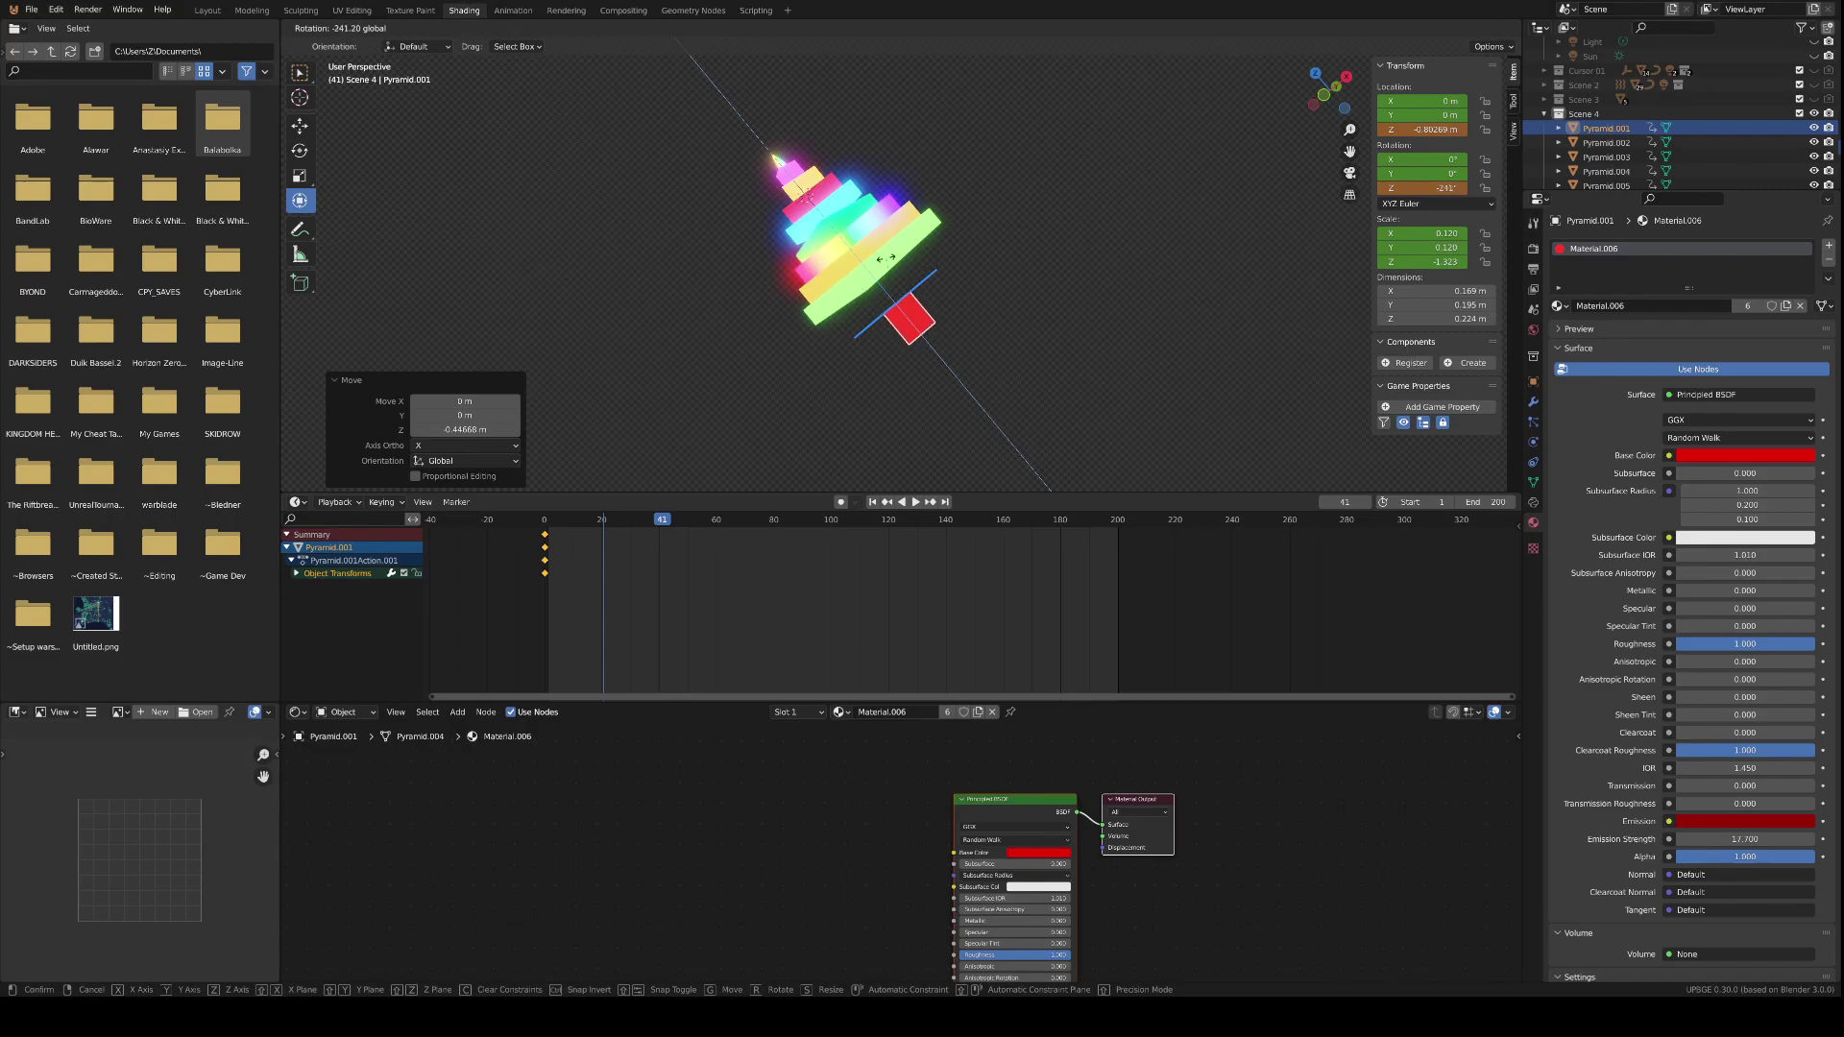
key(Escape)
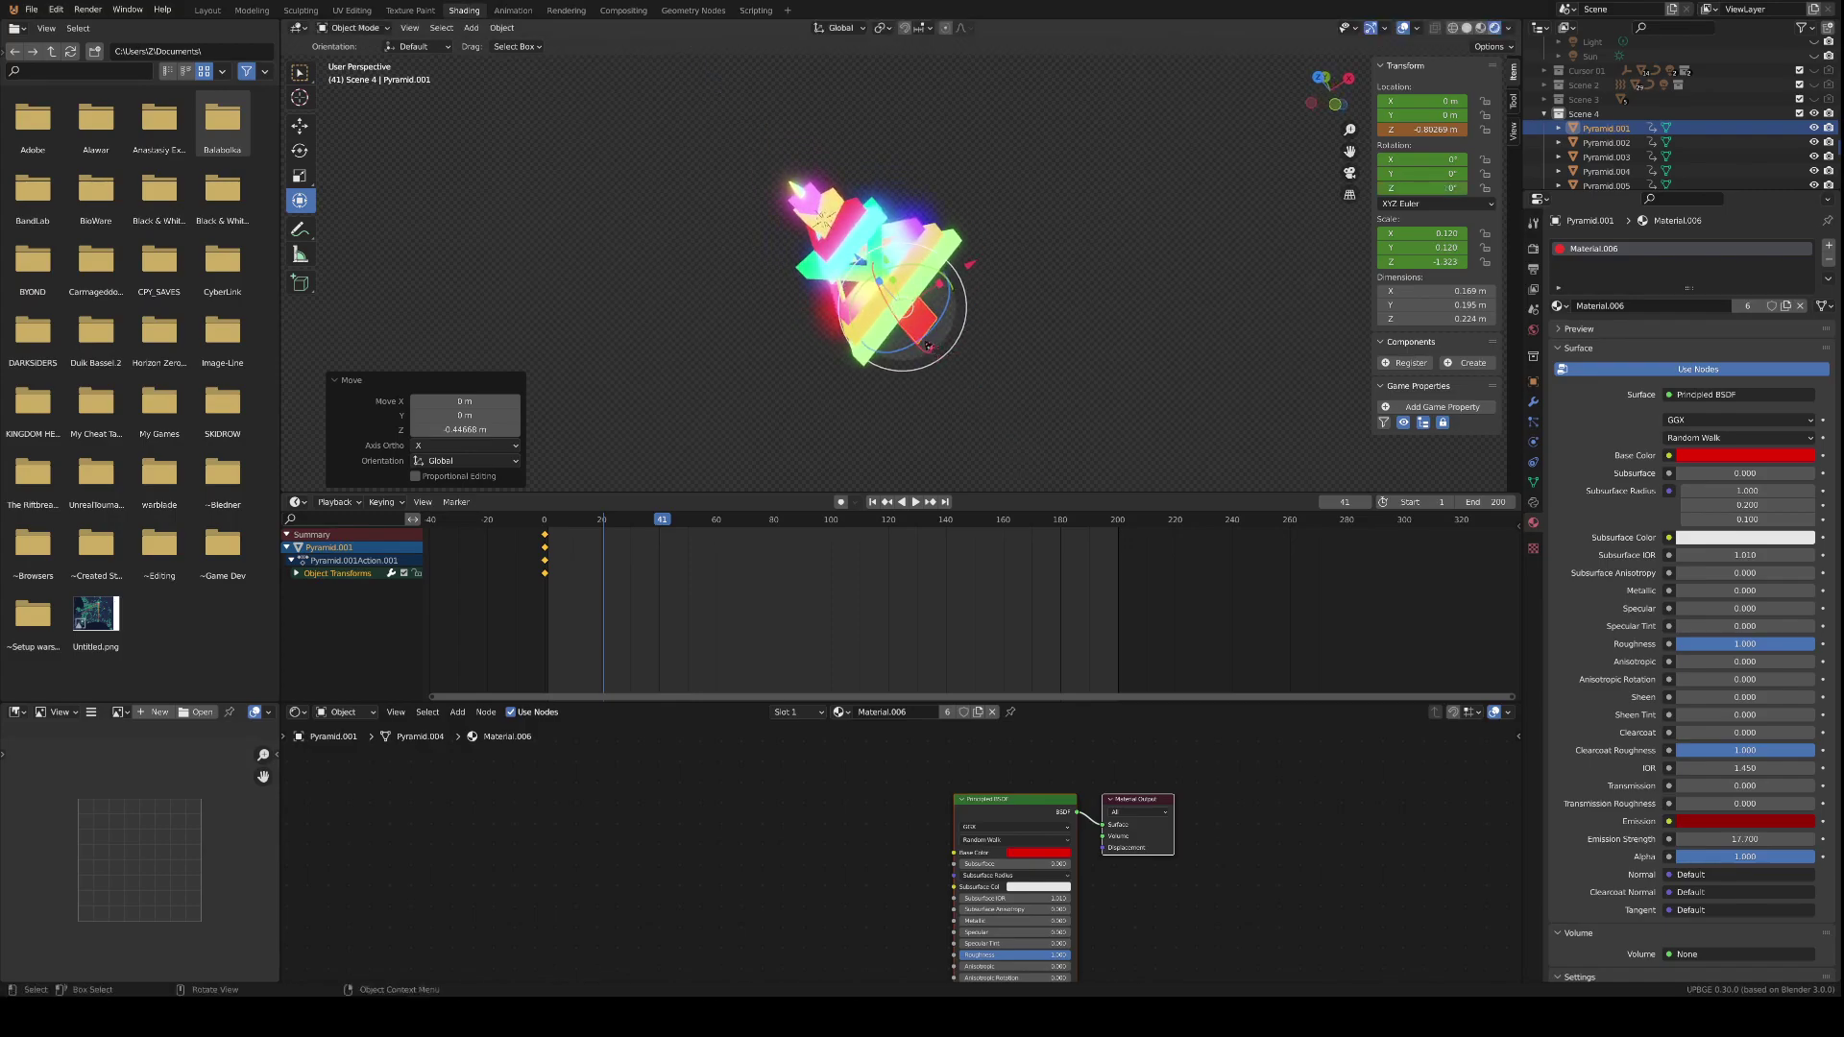
key(r)
key(z)
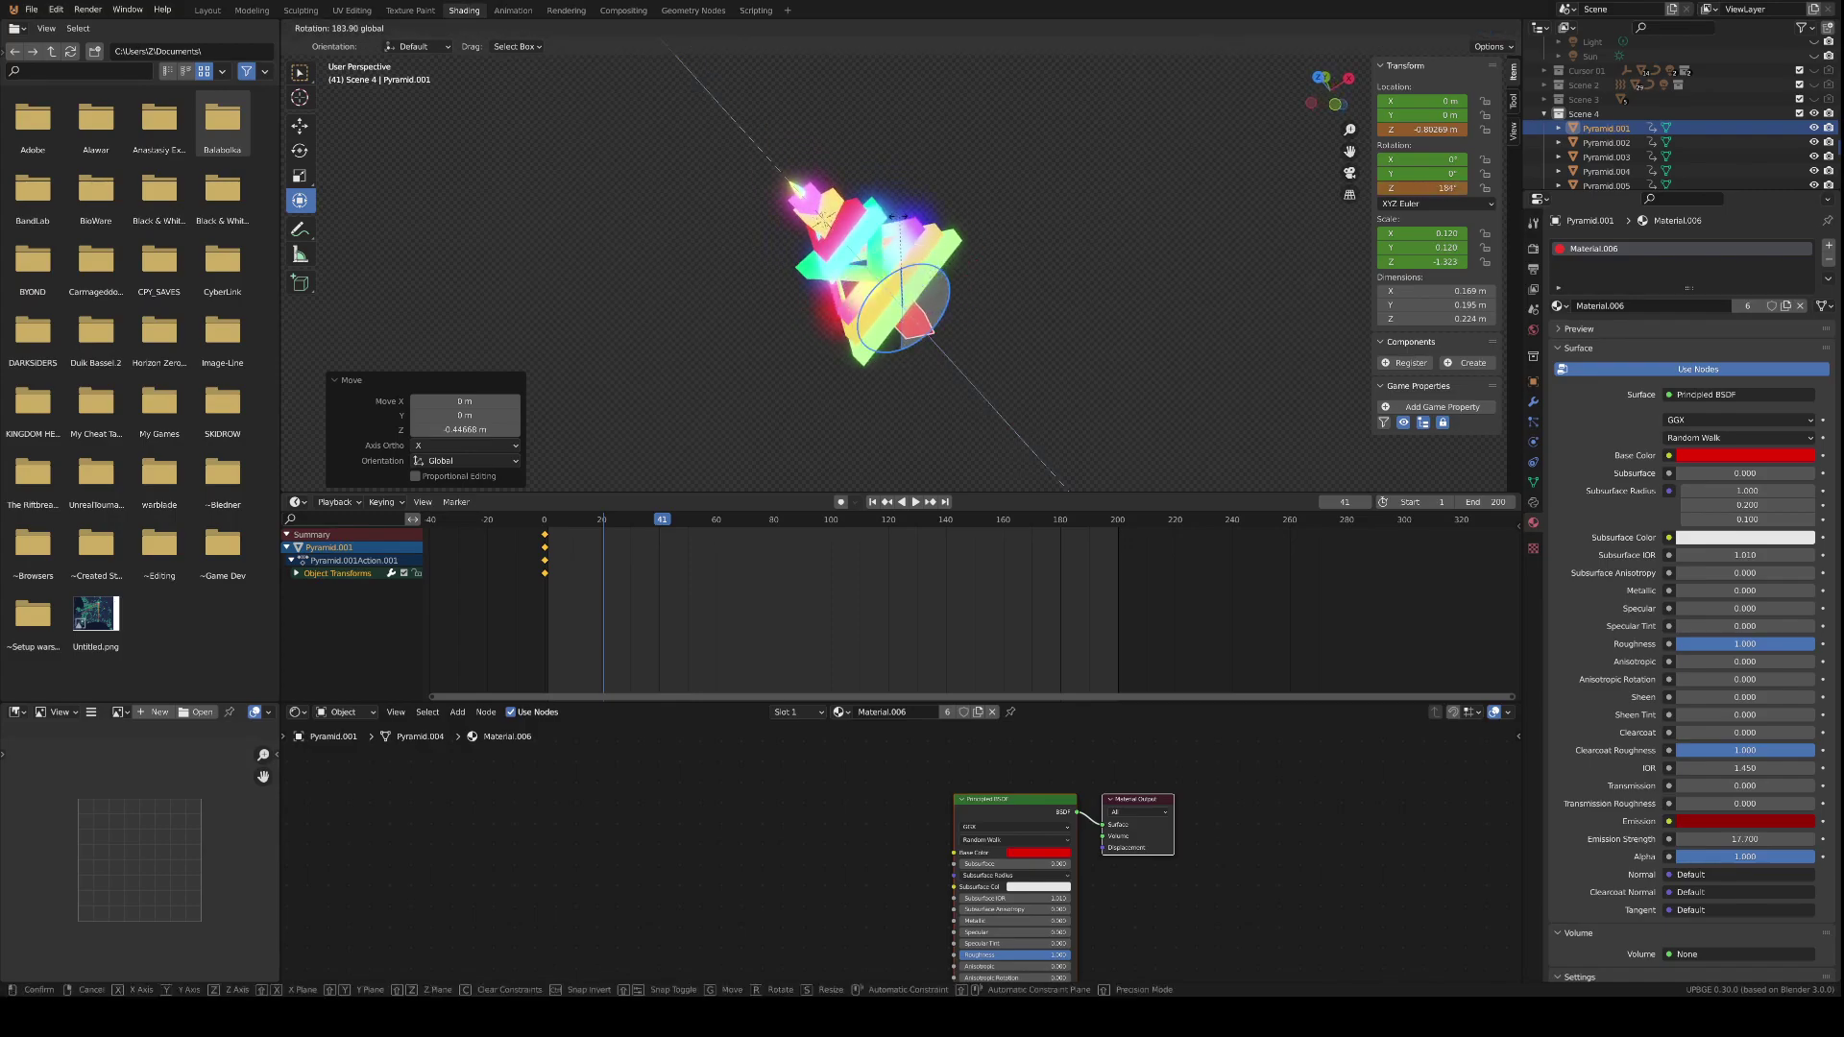
click(926, 420)
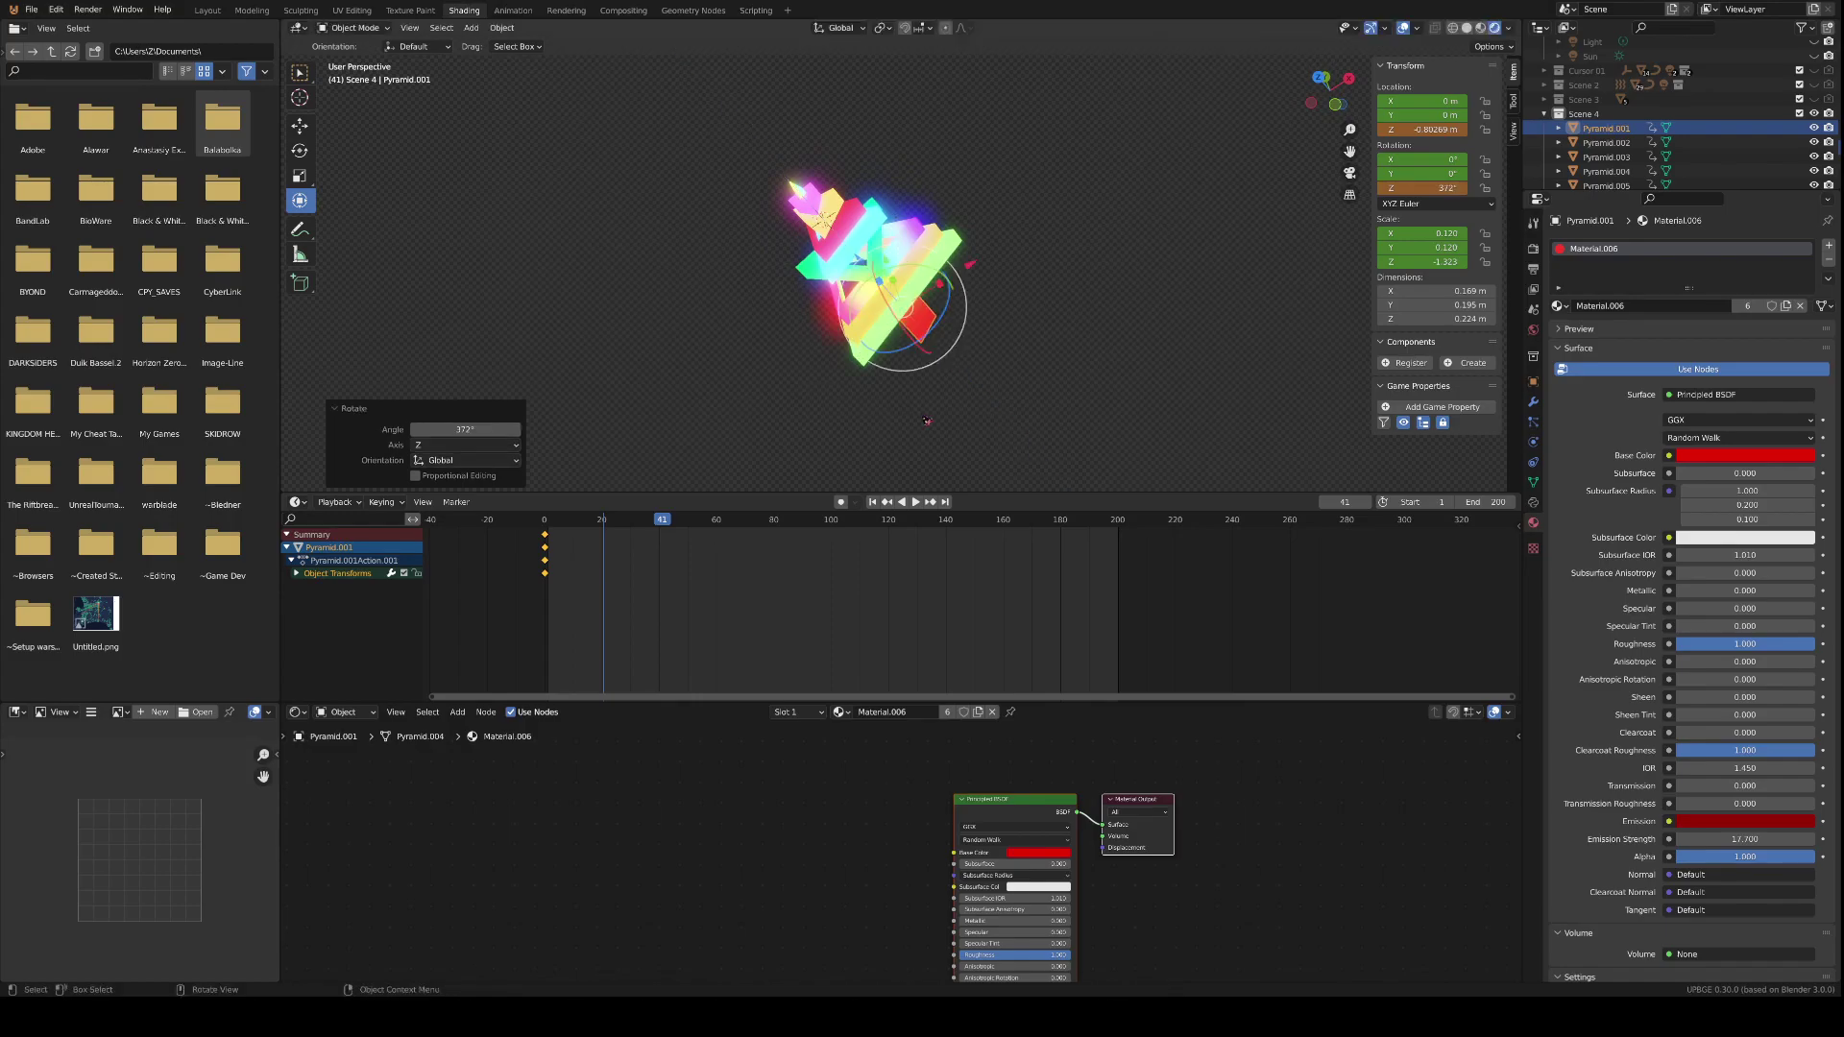
key(i)
click(926, 422)
- Play the animation from frame 0 to check the cube's drop and spin
middle_drag(925, 422, 961, 336)
key(space)
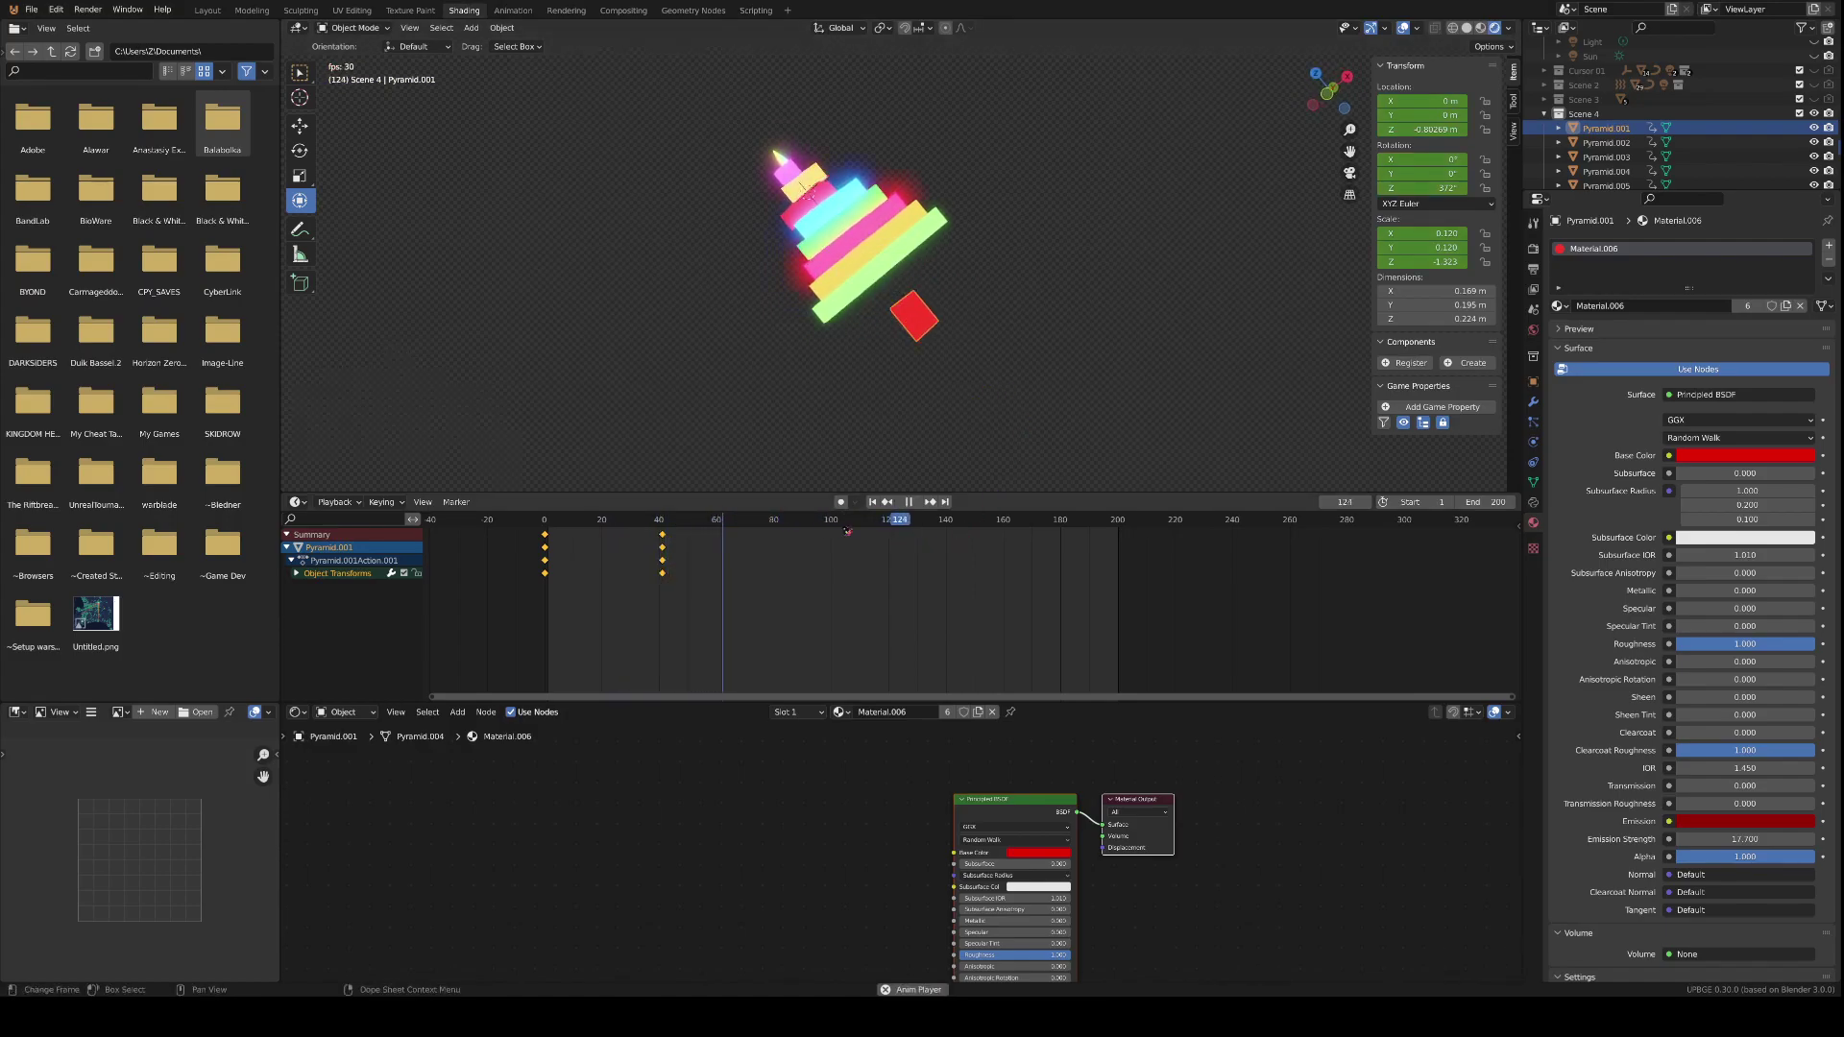
key(space)
drag(919, 523, 544, 526)
key(space)
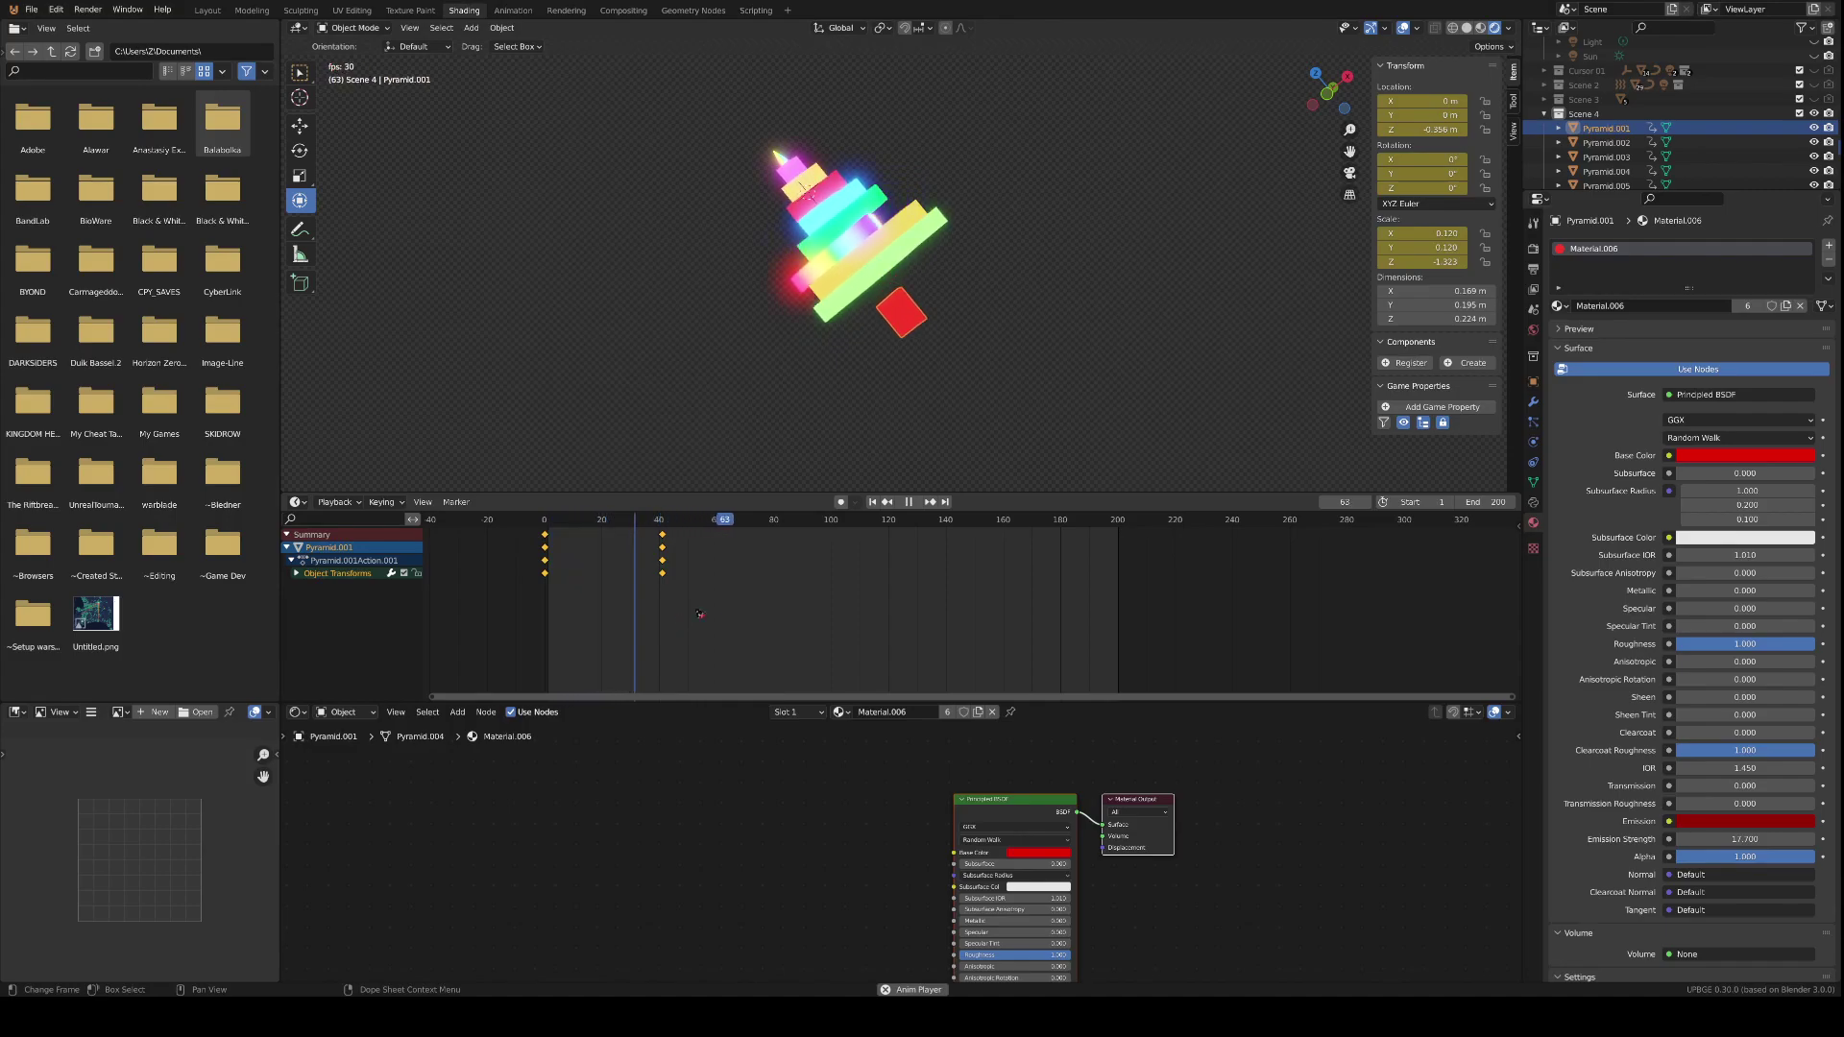
key(space)
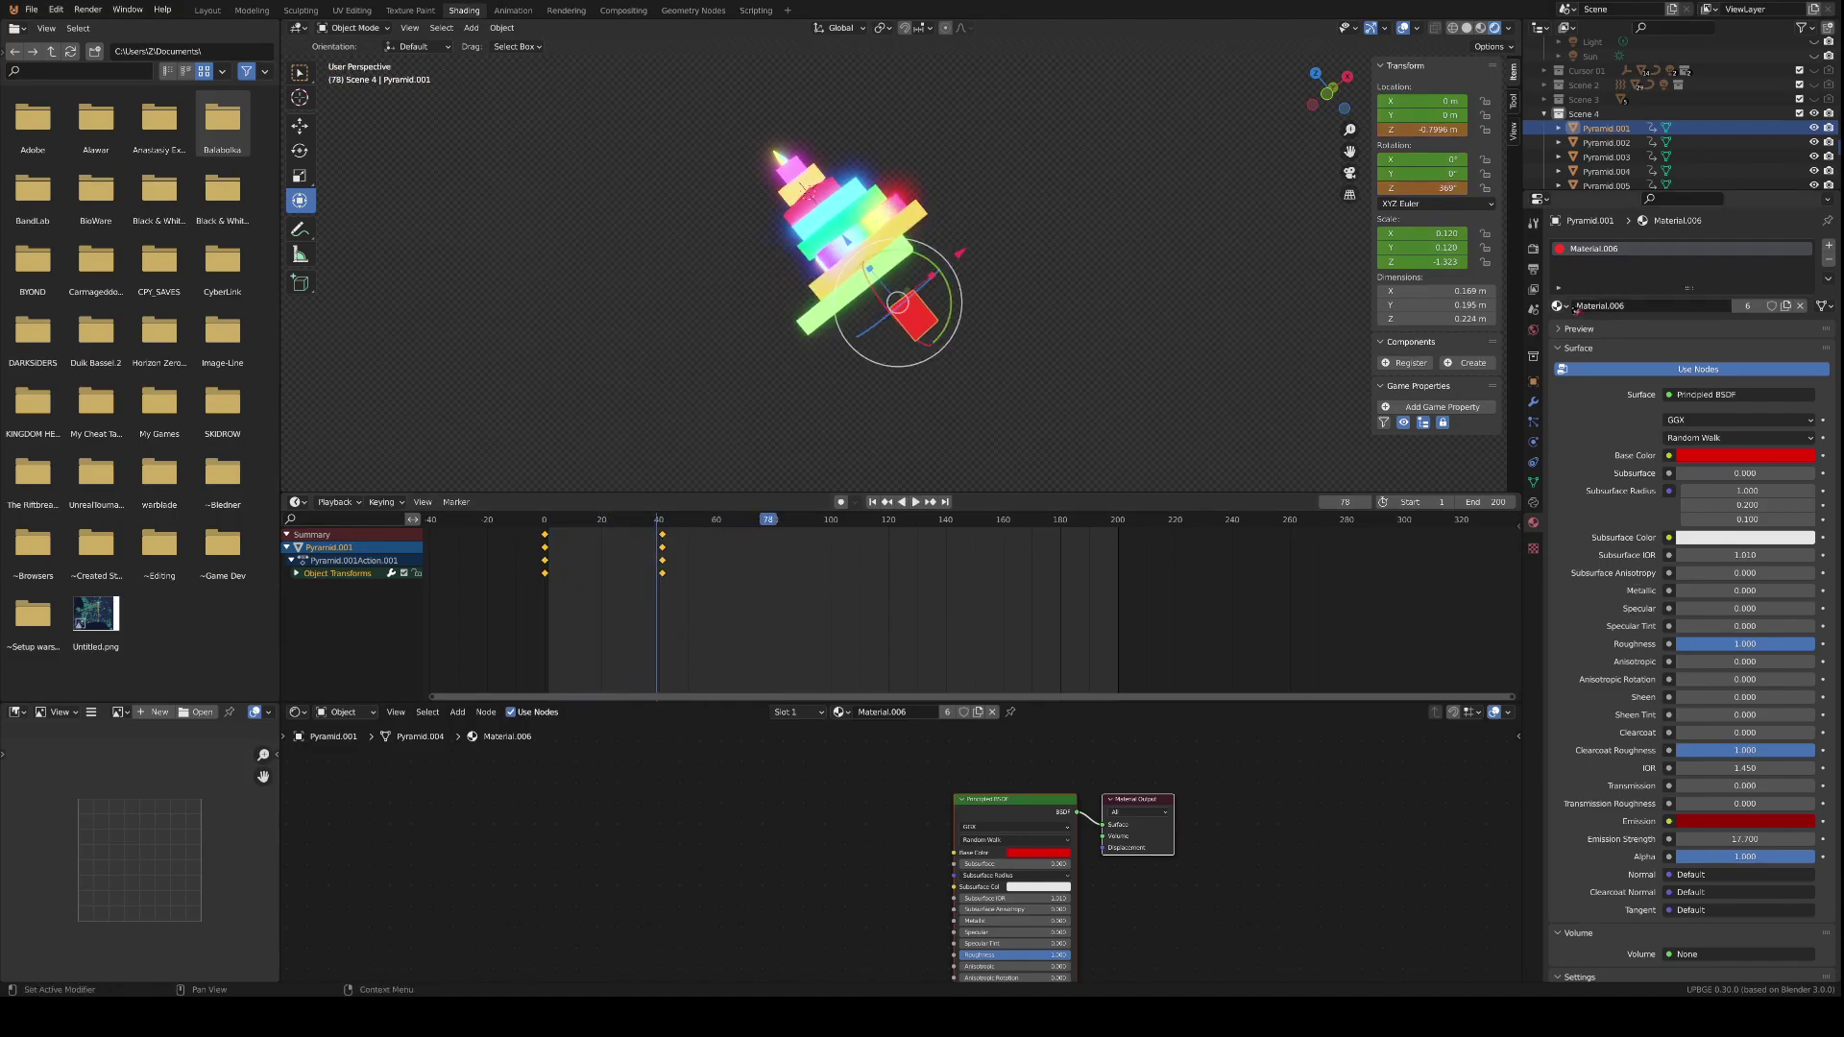
- Assign Material.015 to the red cube and preview the animation
click(1558, 305)
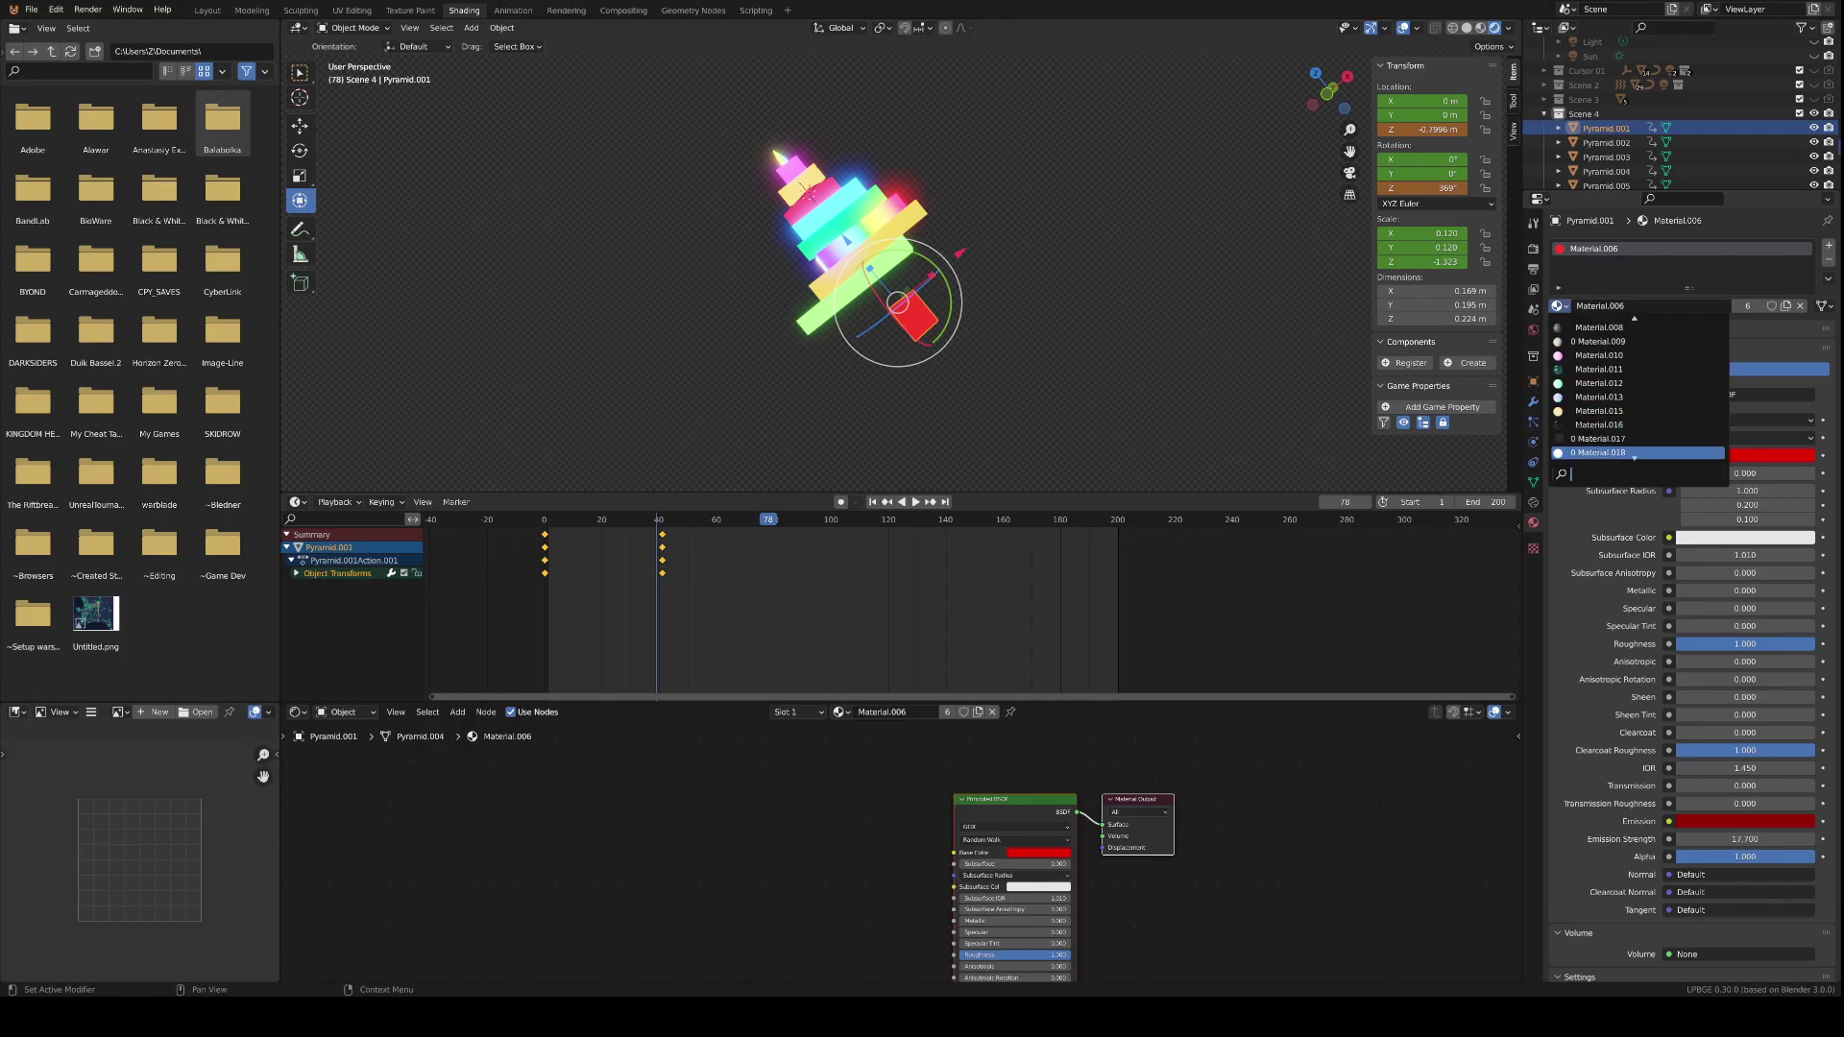
click(1590, 411)
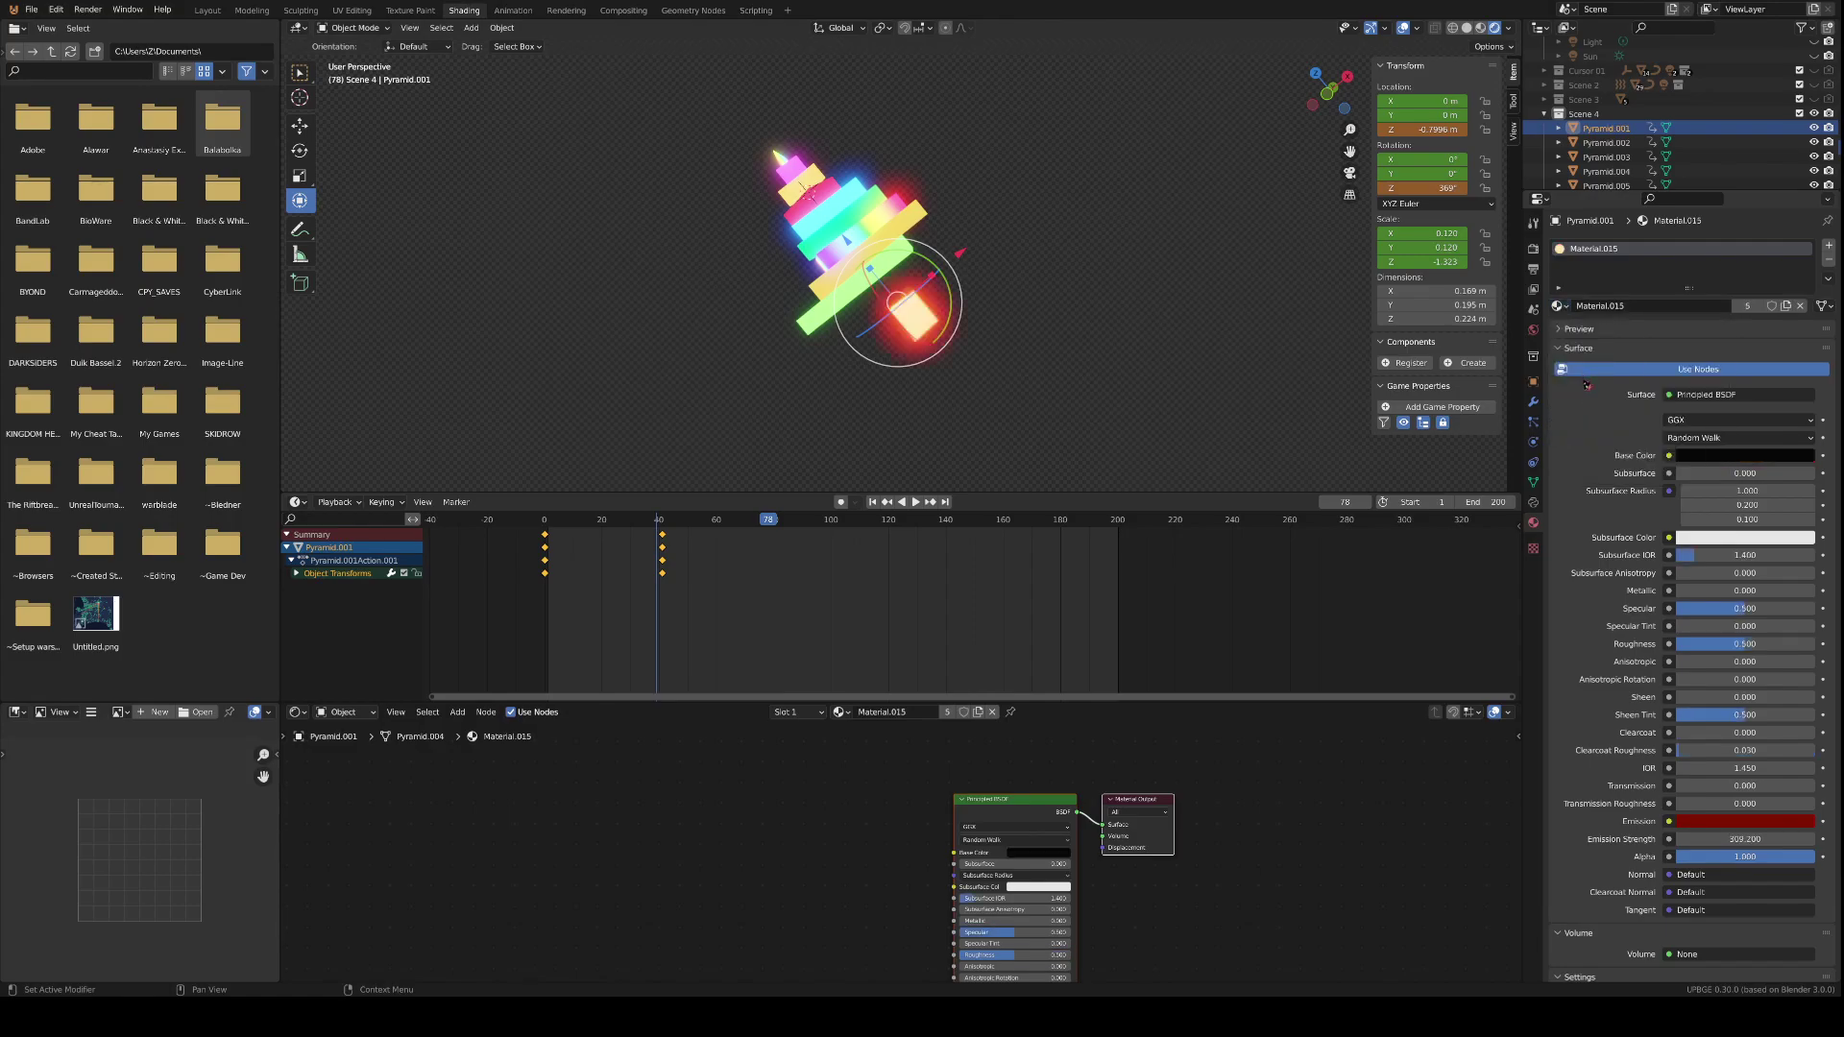
key(space)
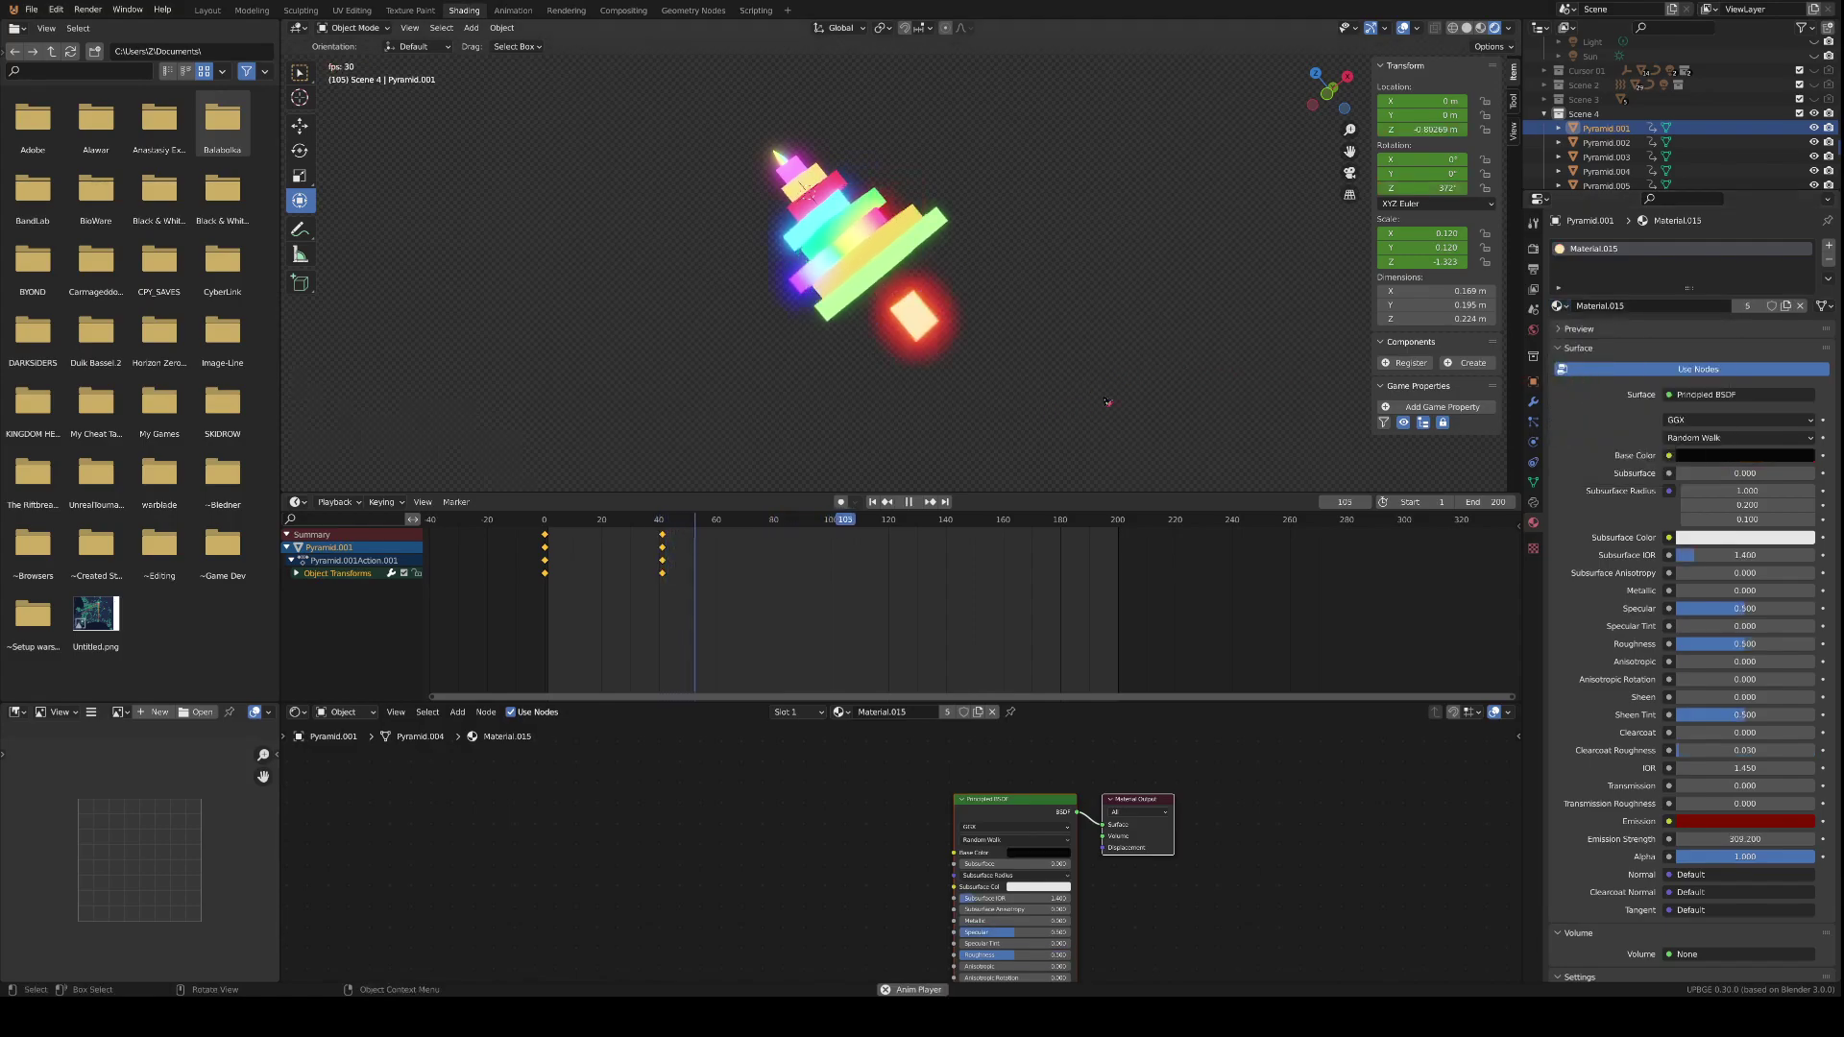
key(space)
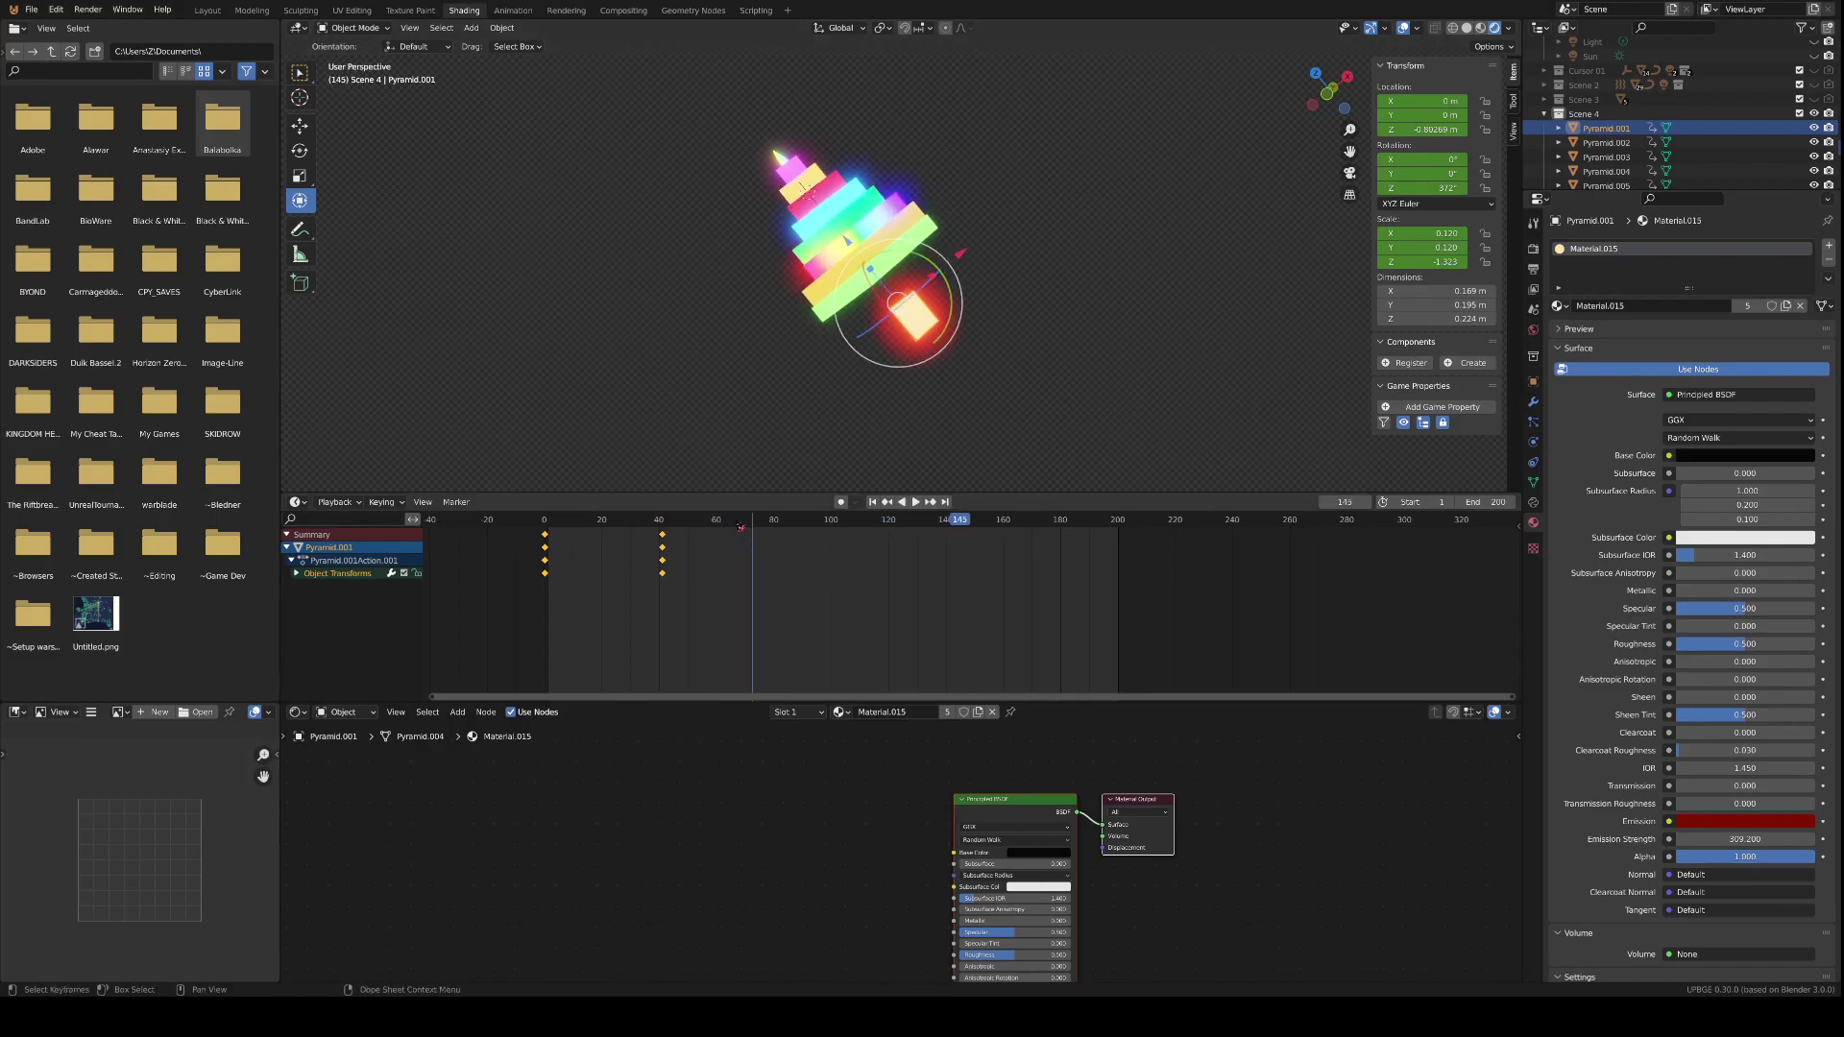
- Go back to frame 120 and spin the red cube nearly a full turn
key(space)
drag(1002, 519, 889, 520)
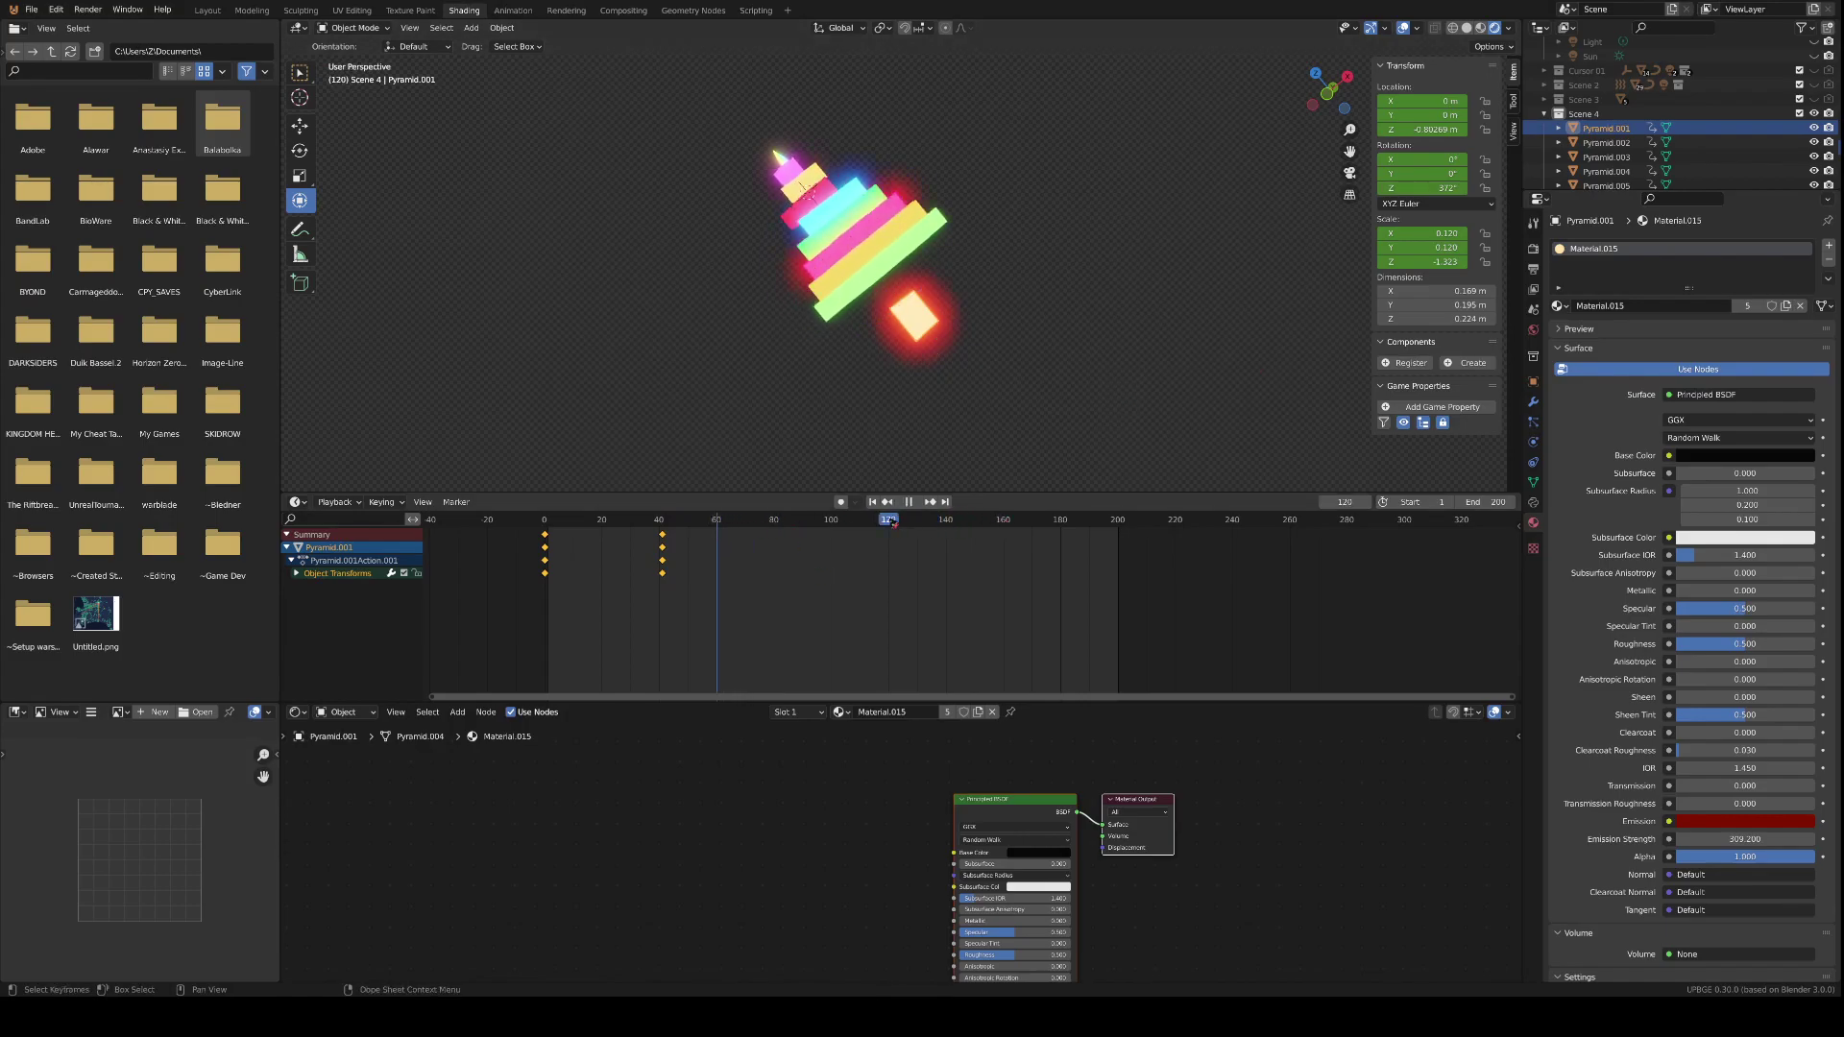
key(space)
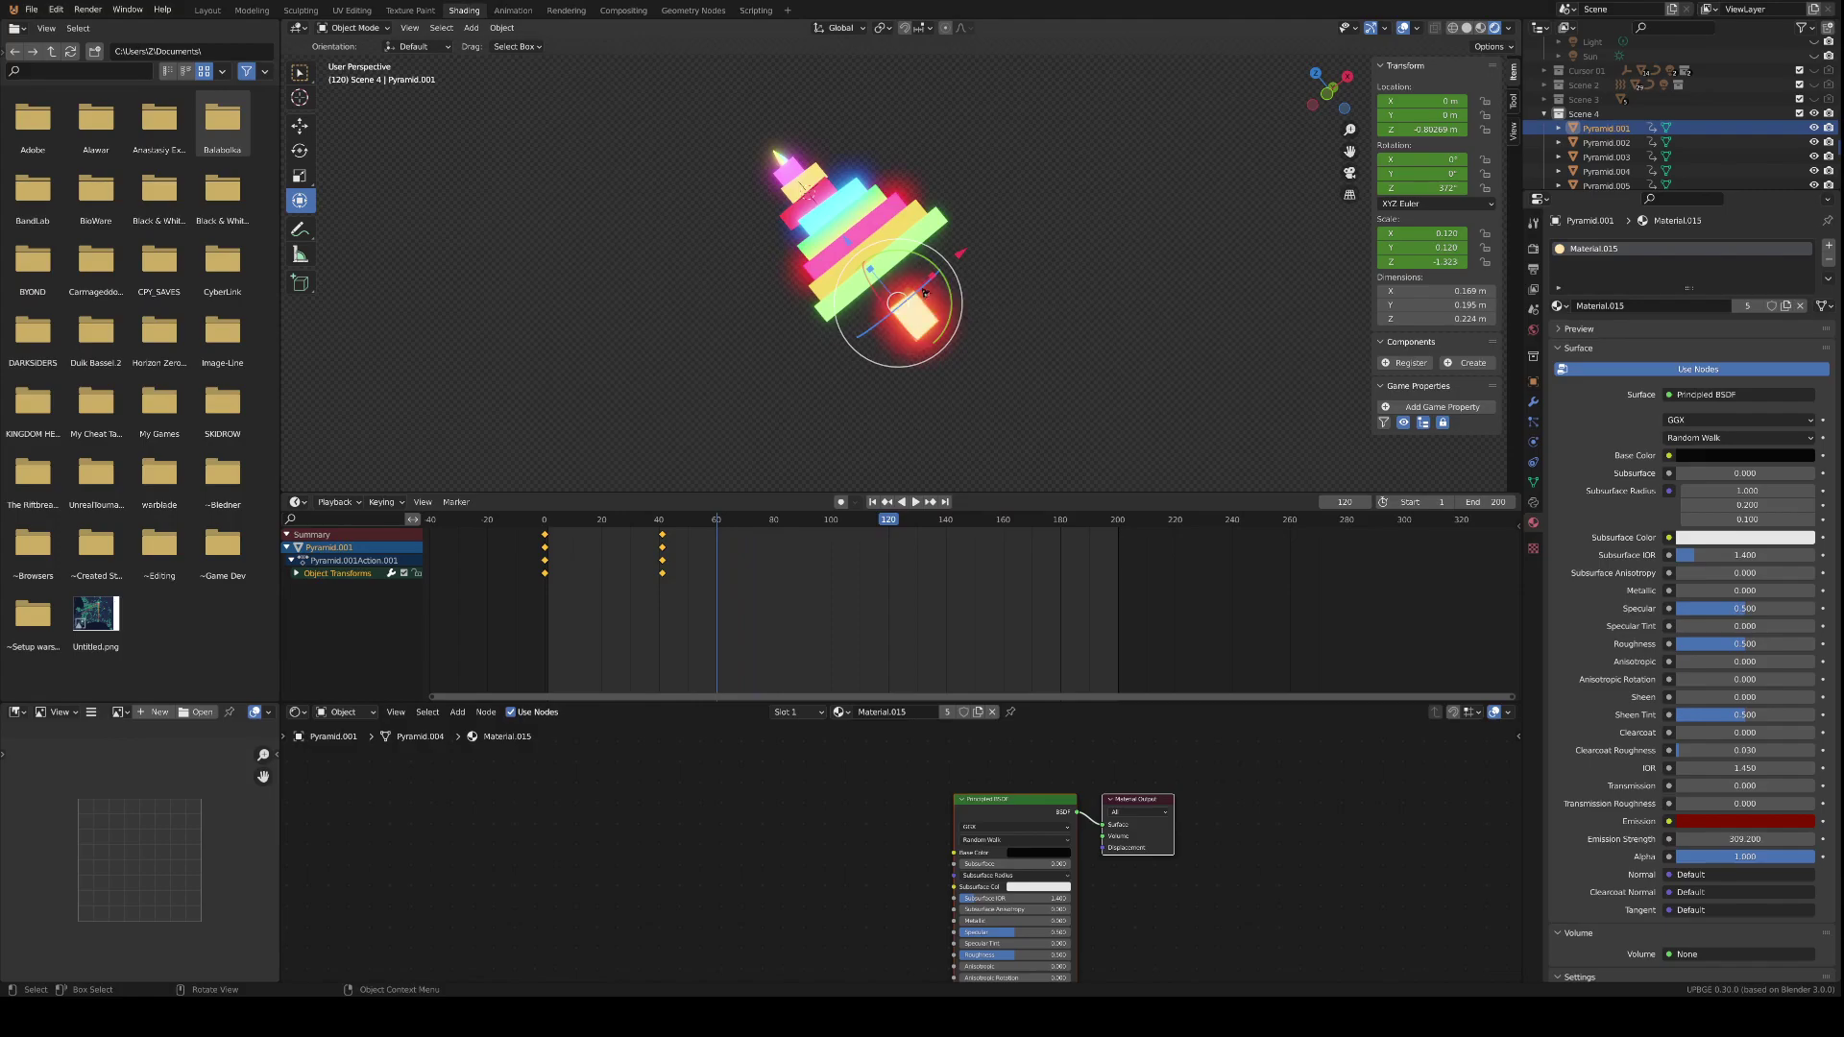
mouse_move(927, 289)
mouse_down()
mouse_move(962, 346)
mouse_move(896, 366)
mouse_move(907, 258)
mouse_move(928, 265)
mouse_up()
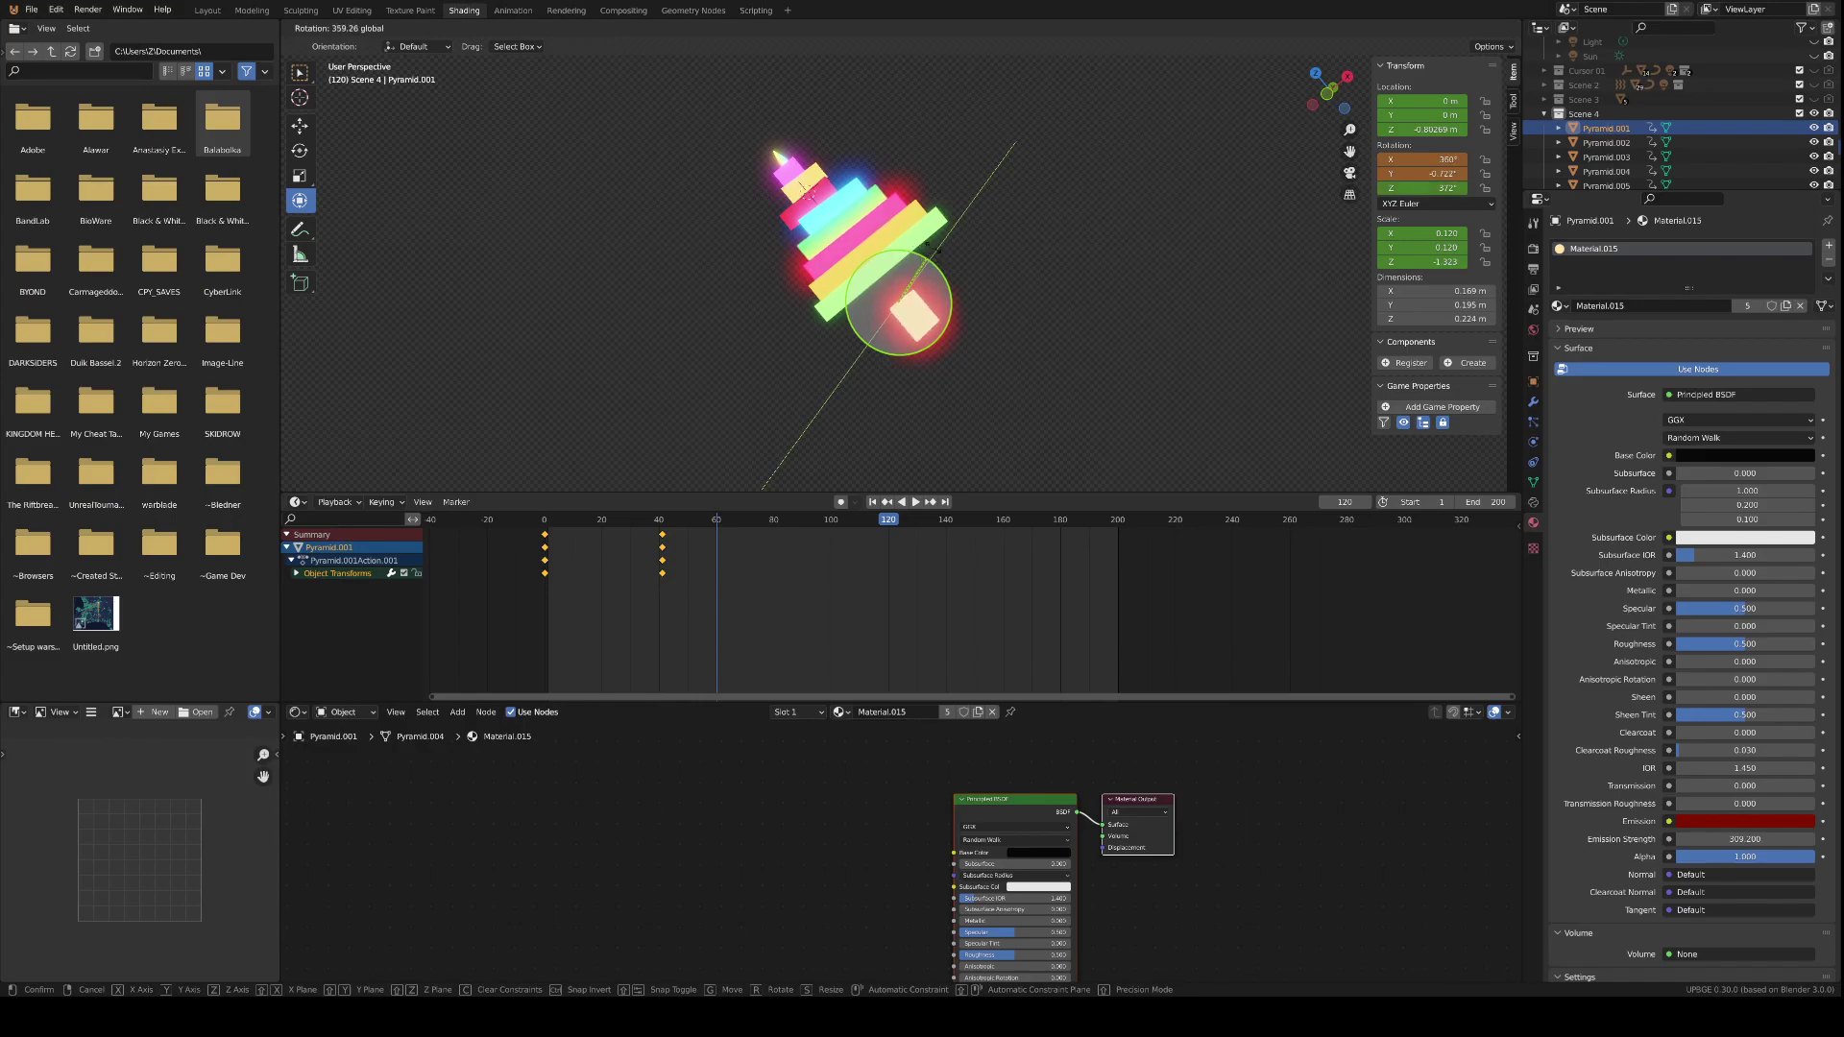
- Complete the cube's full turn, lower it along Z and keyframe its full transform at frame 120
drag(930, 248, 956, 266)
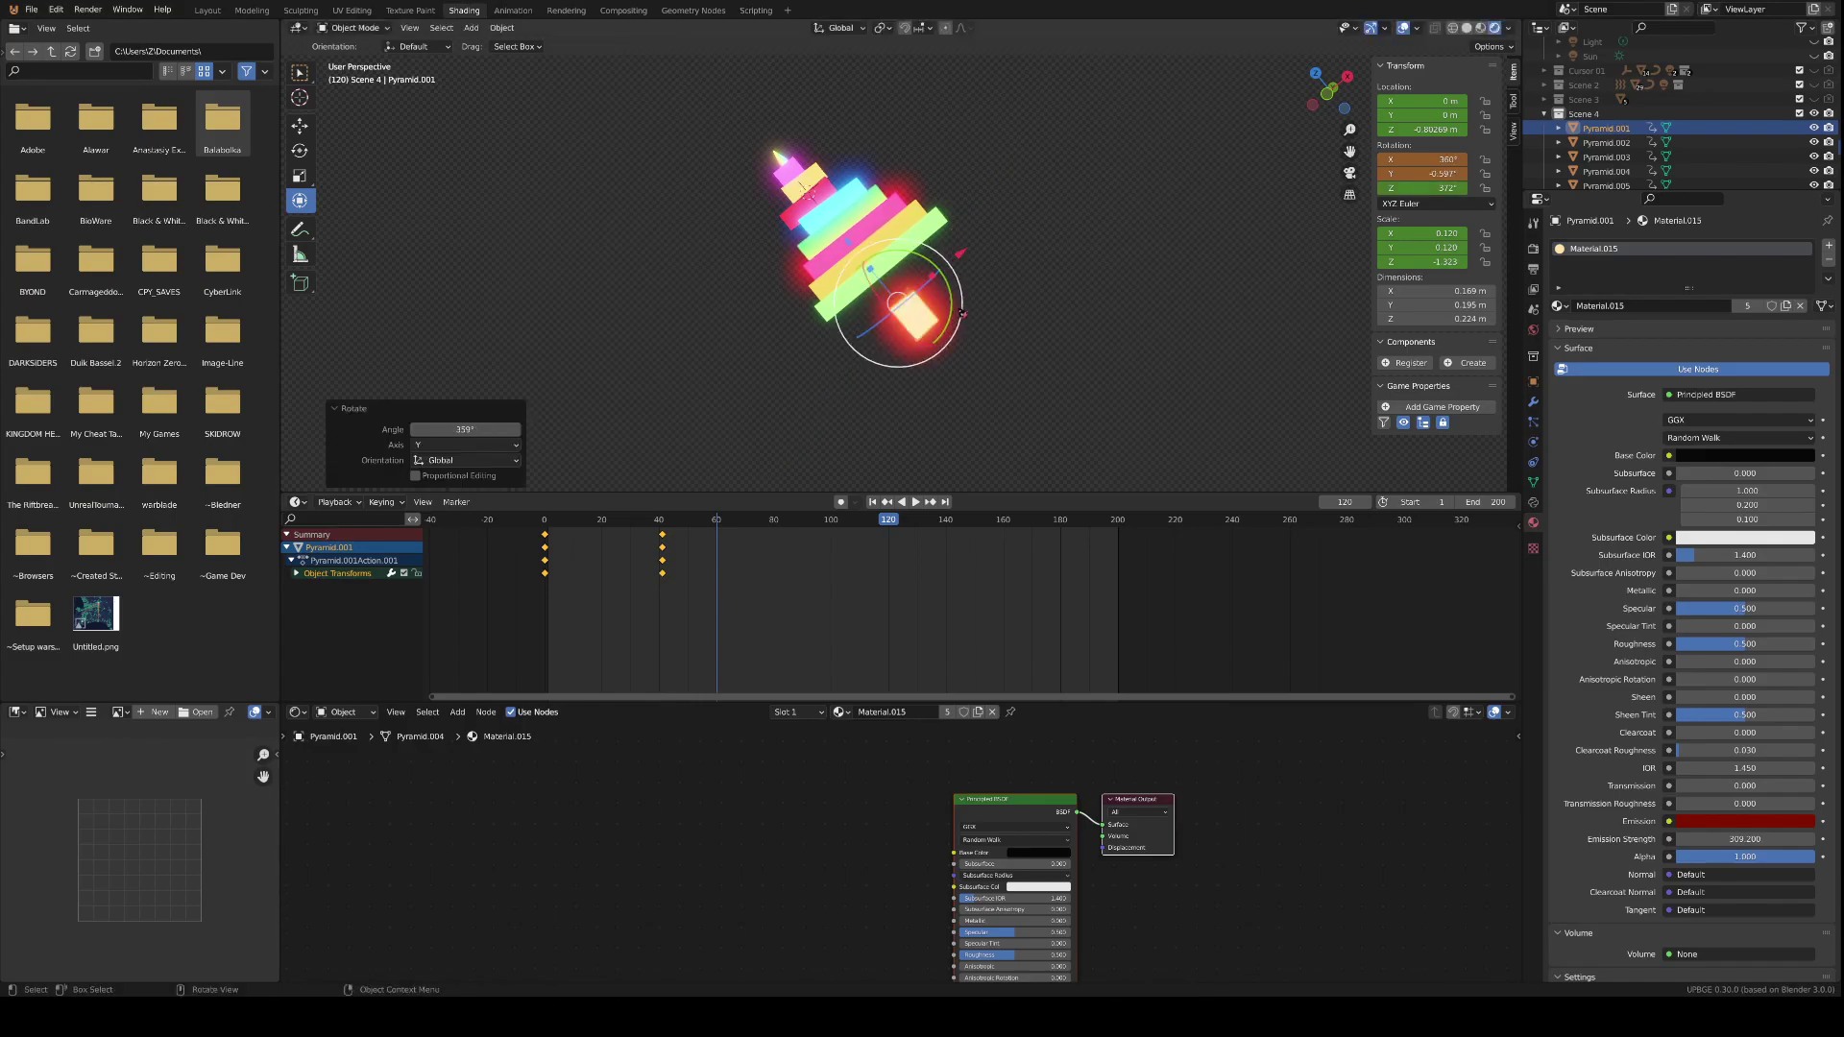
key(g)
key(z)
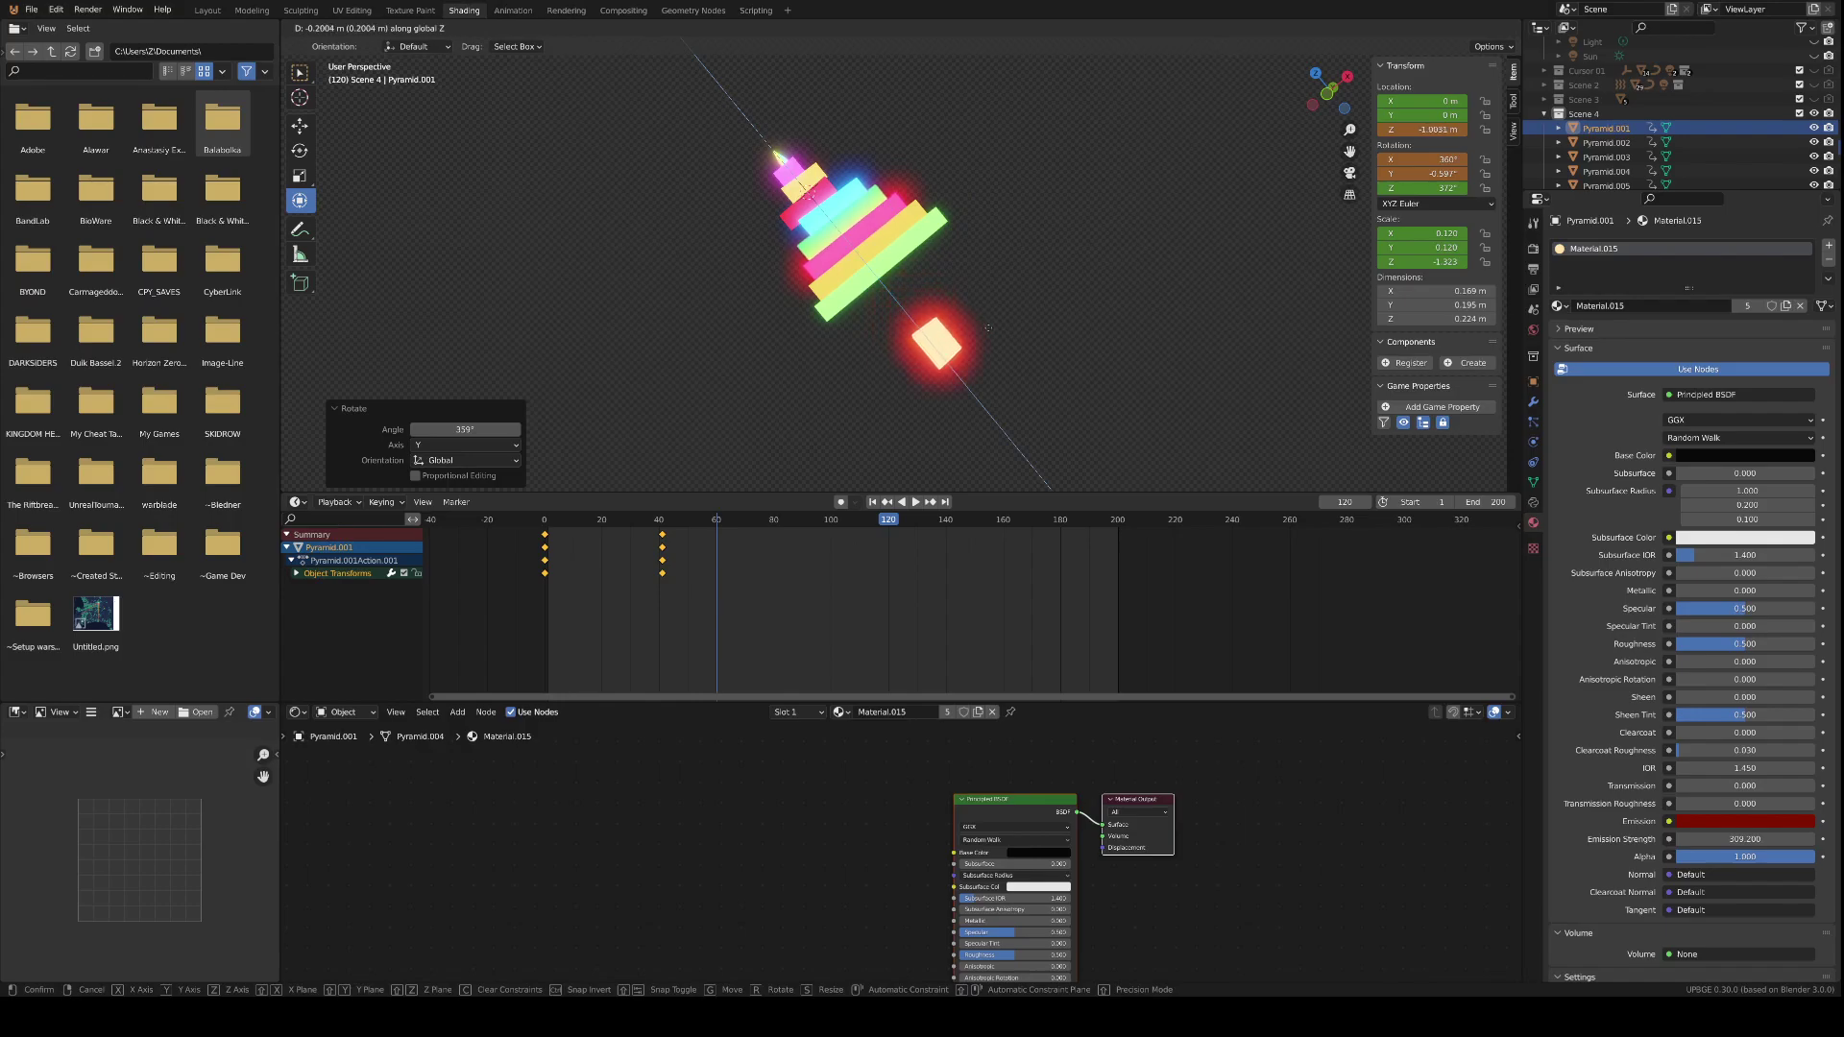
click(989, 327)
key(i)
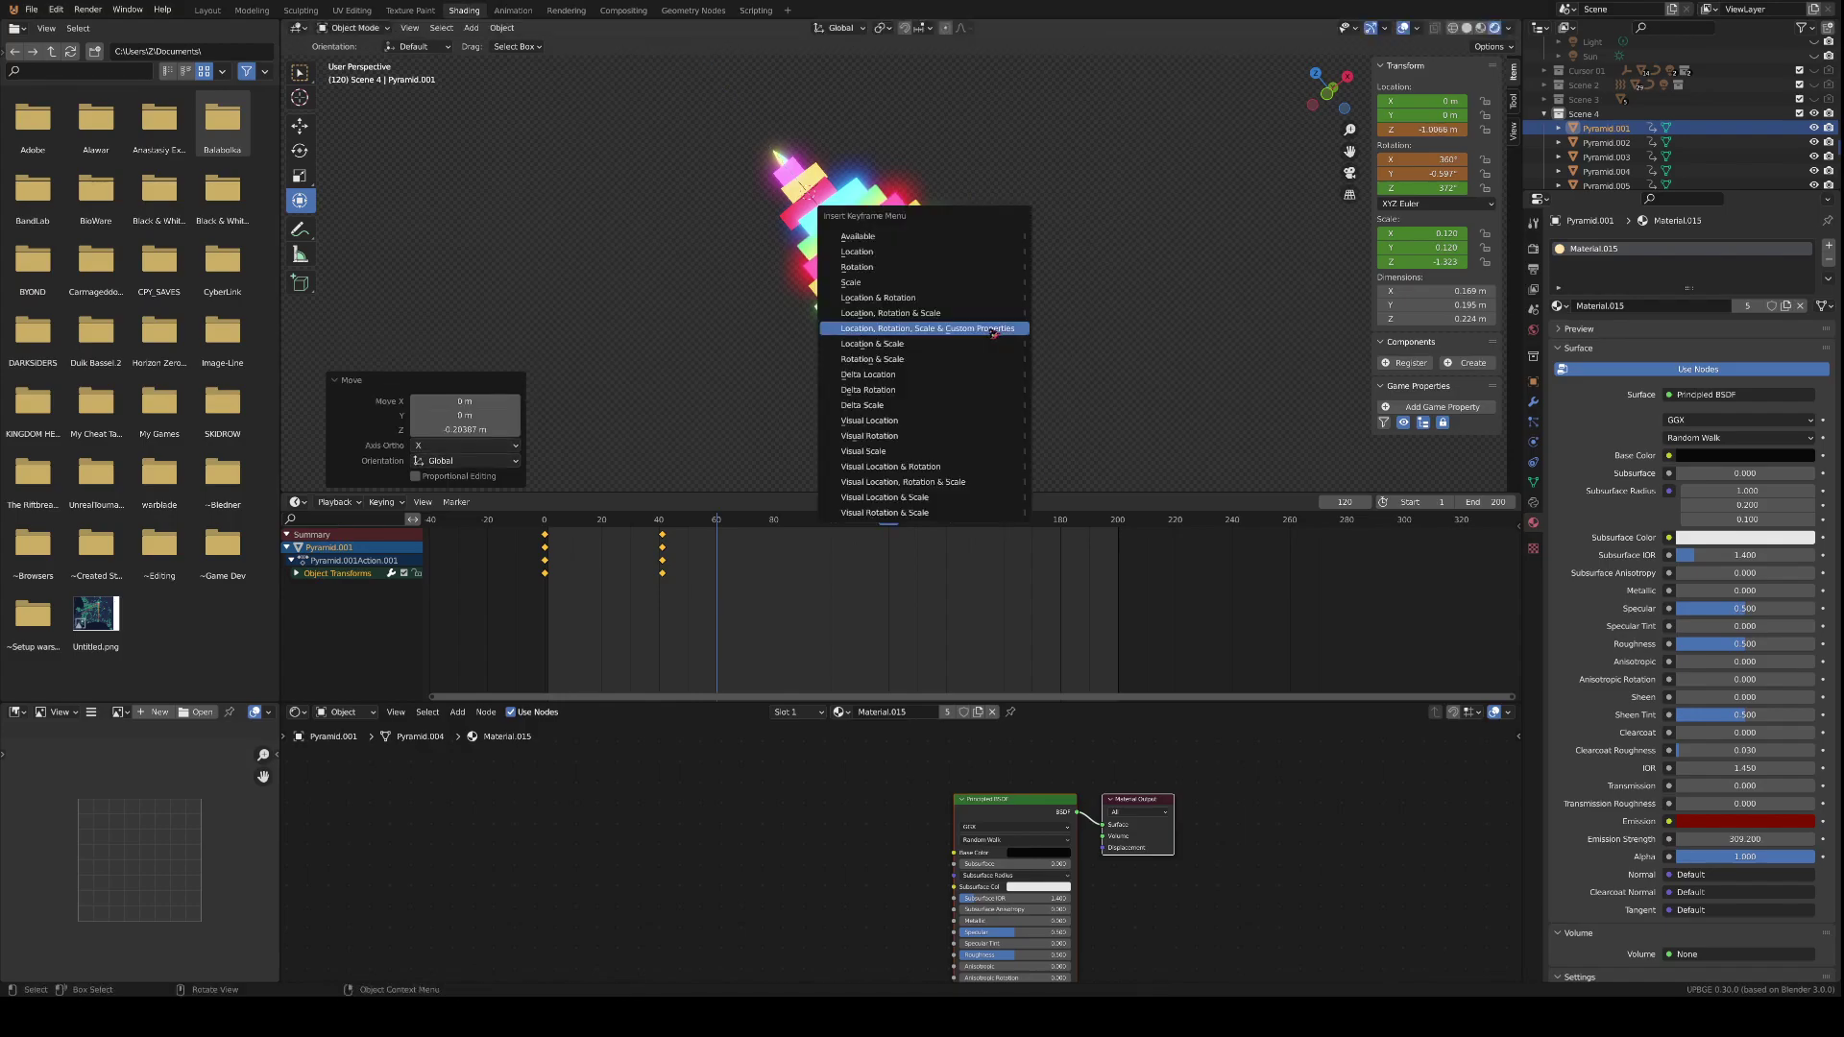
click(994, 333)
key(space)
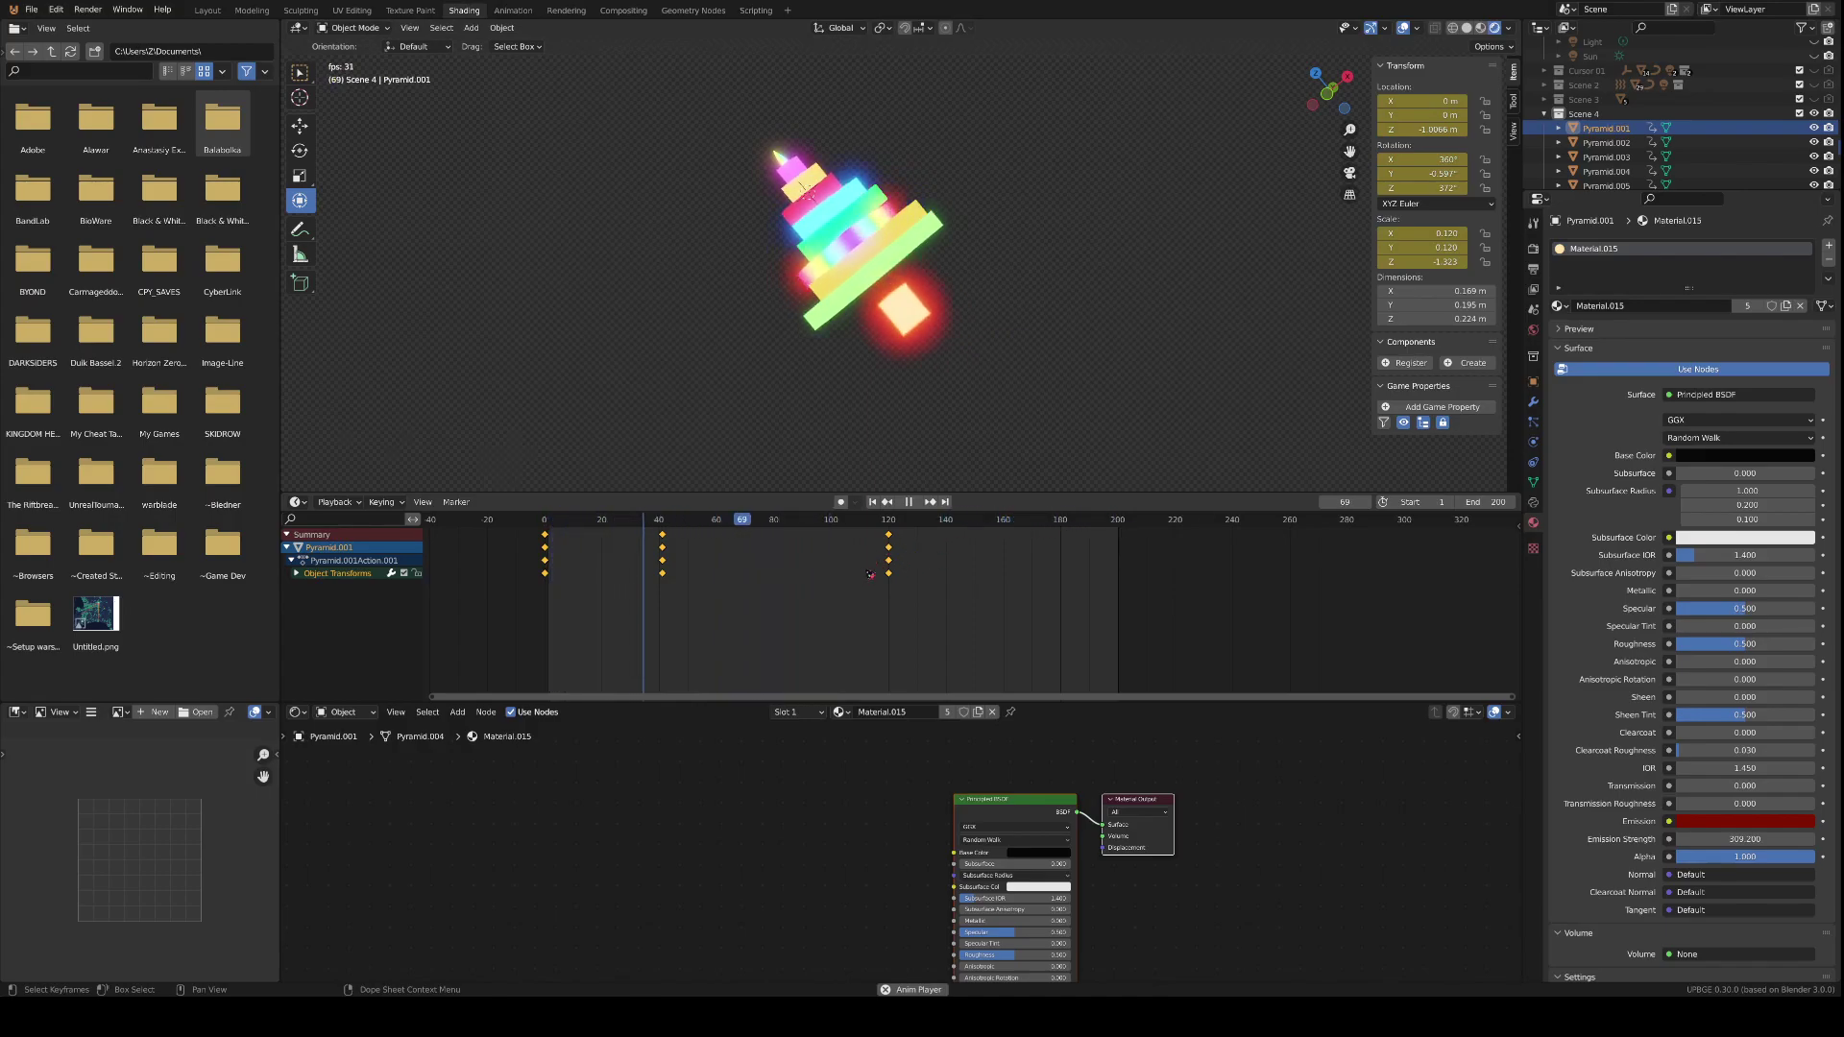
- Duplicate the frame-0 keyframes and place the copies at frame 100
click(544, 547)
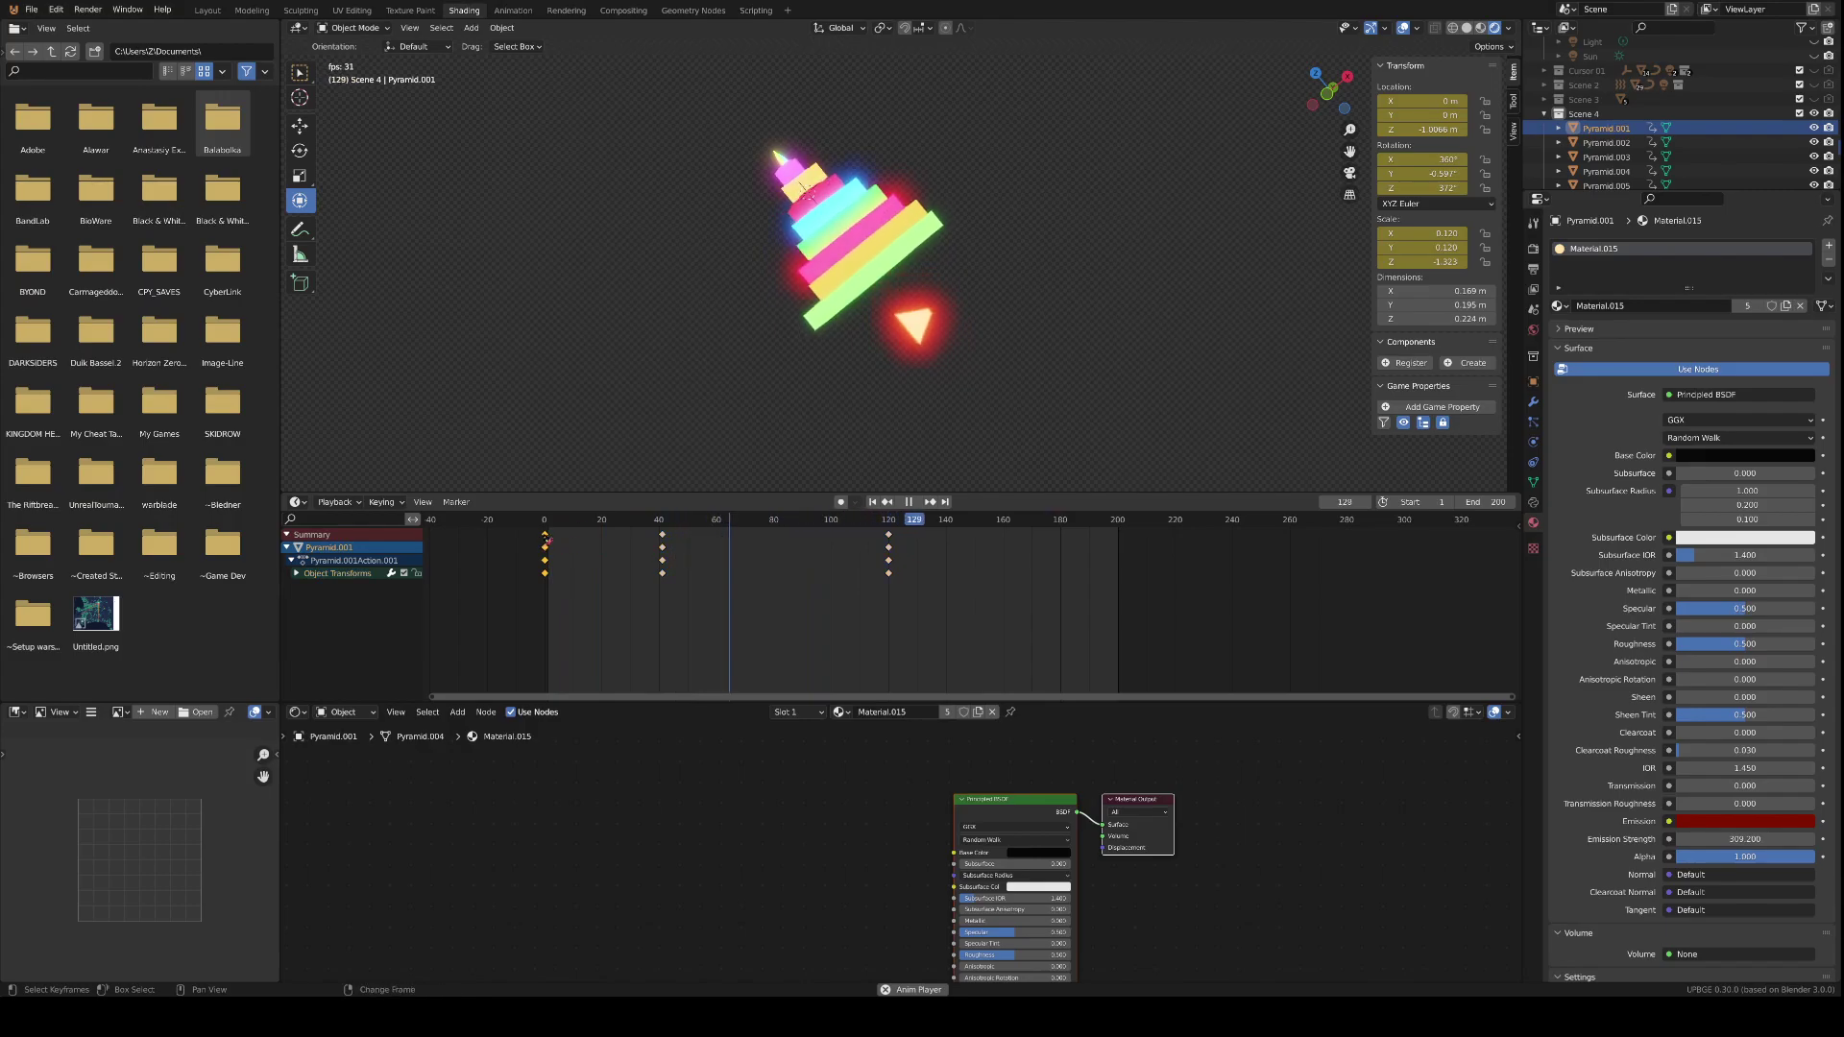
key(shift+d)
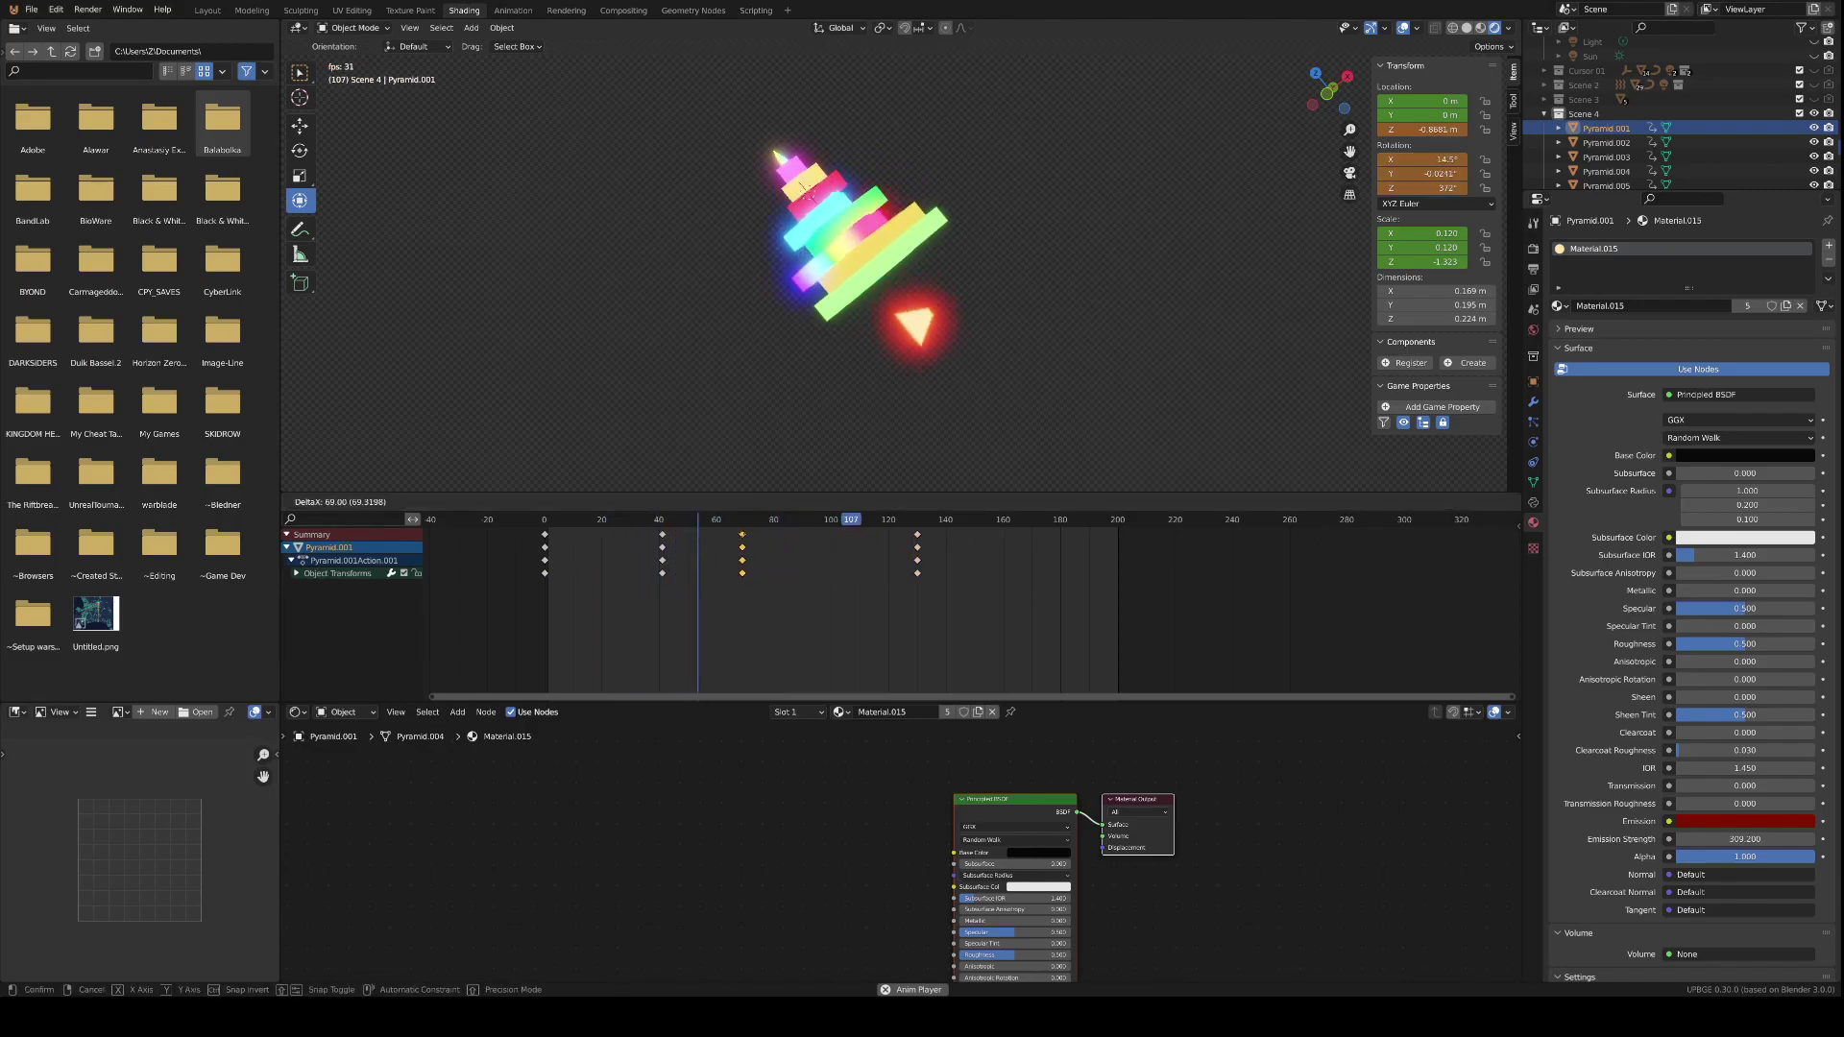
click(830, 538)
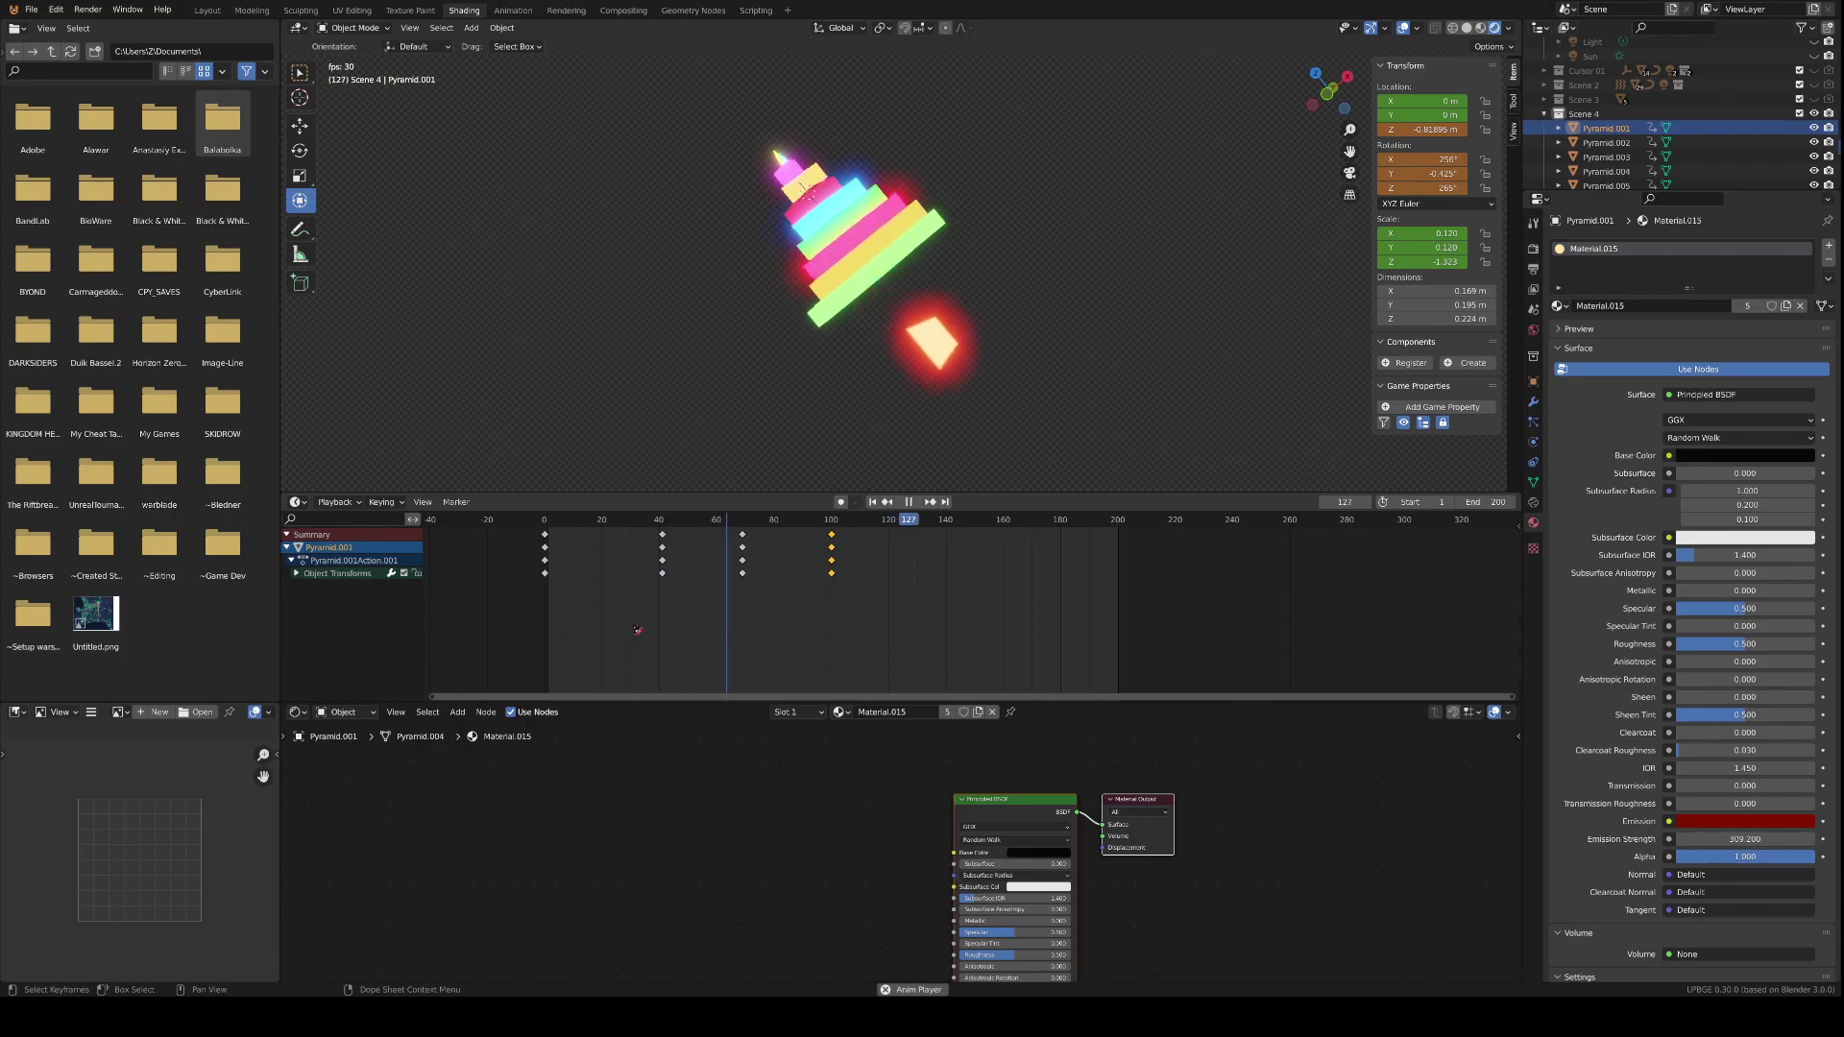
- Spin the cube a further -360° on Y and keyframe location and scale at frame 88
key(space)
click(740, 520)
key(space)
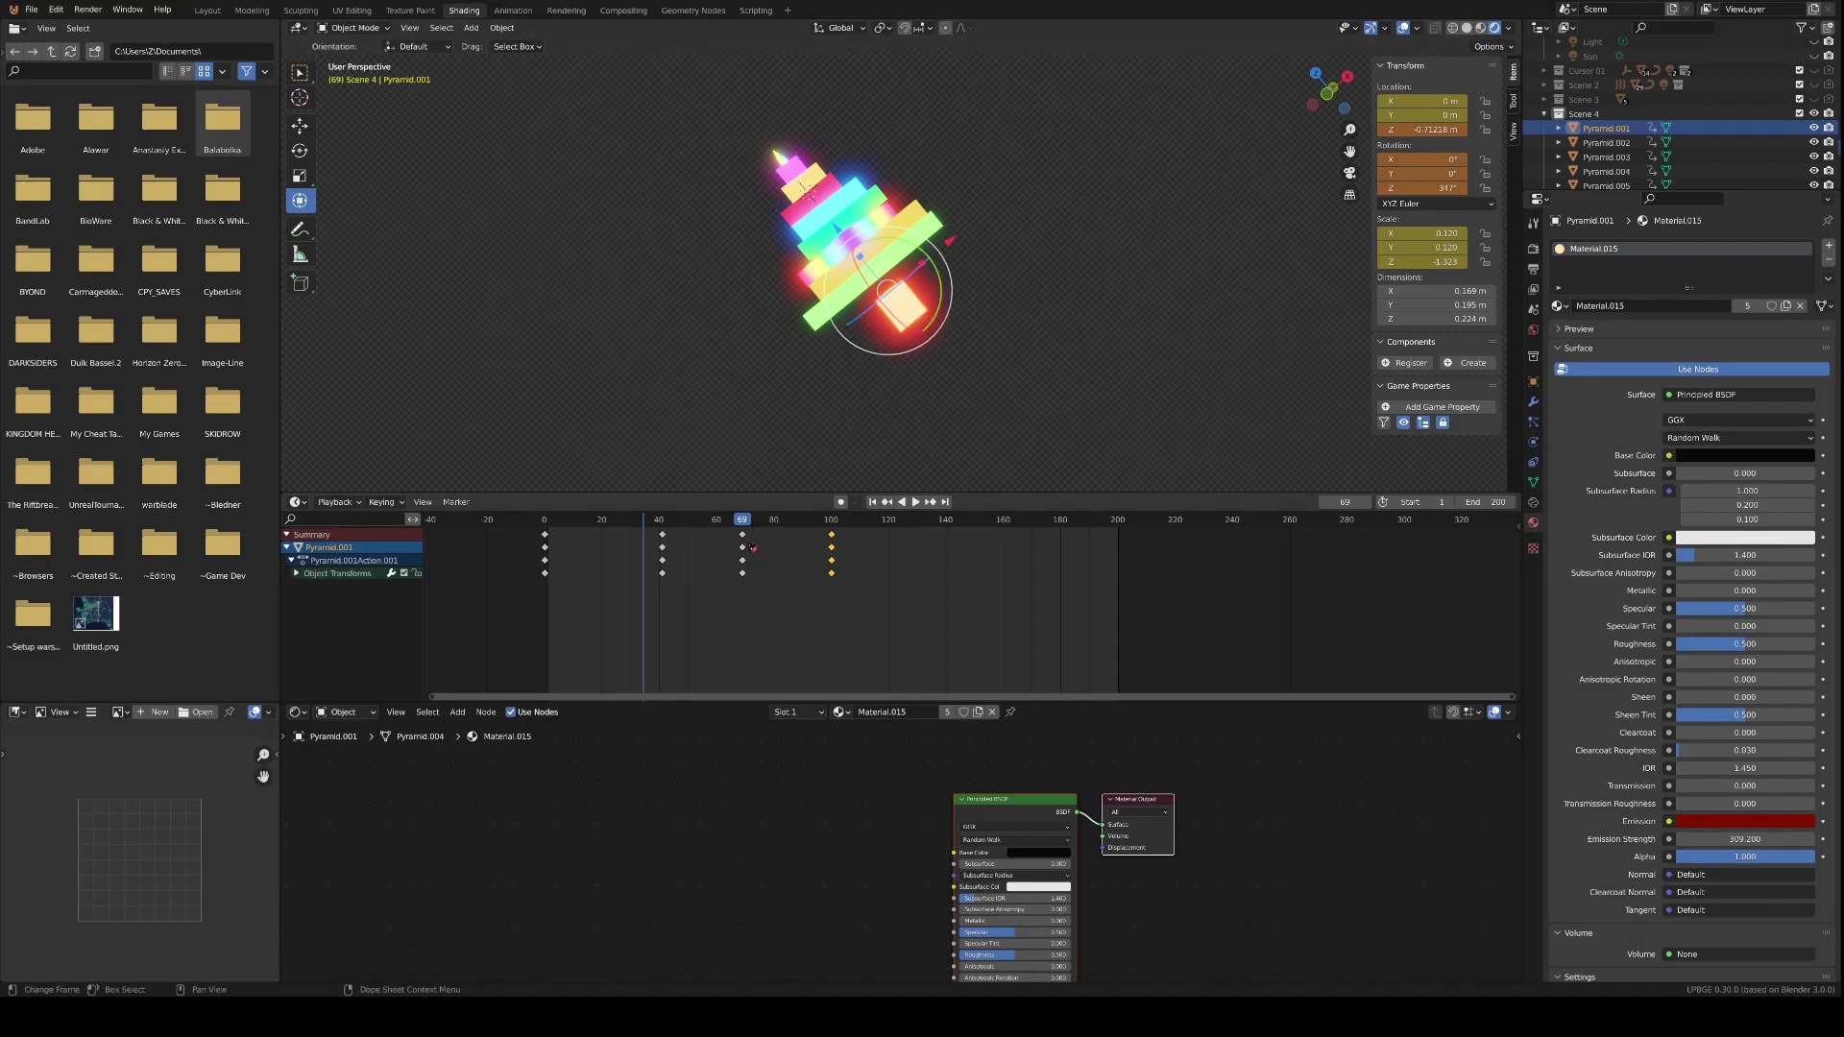
key(space)
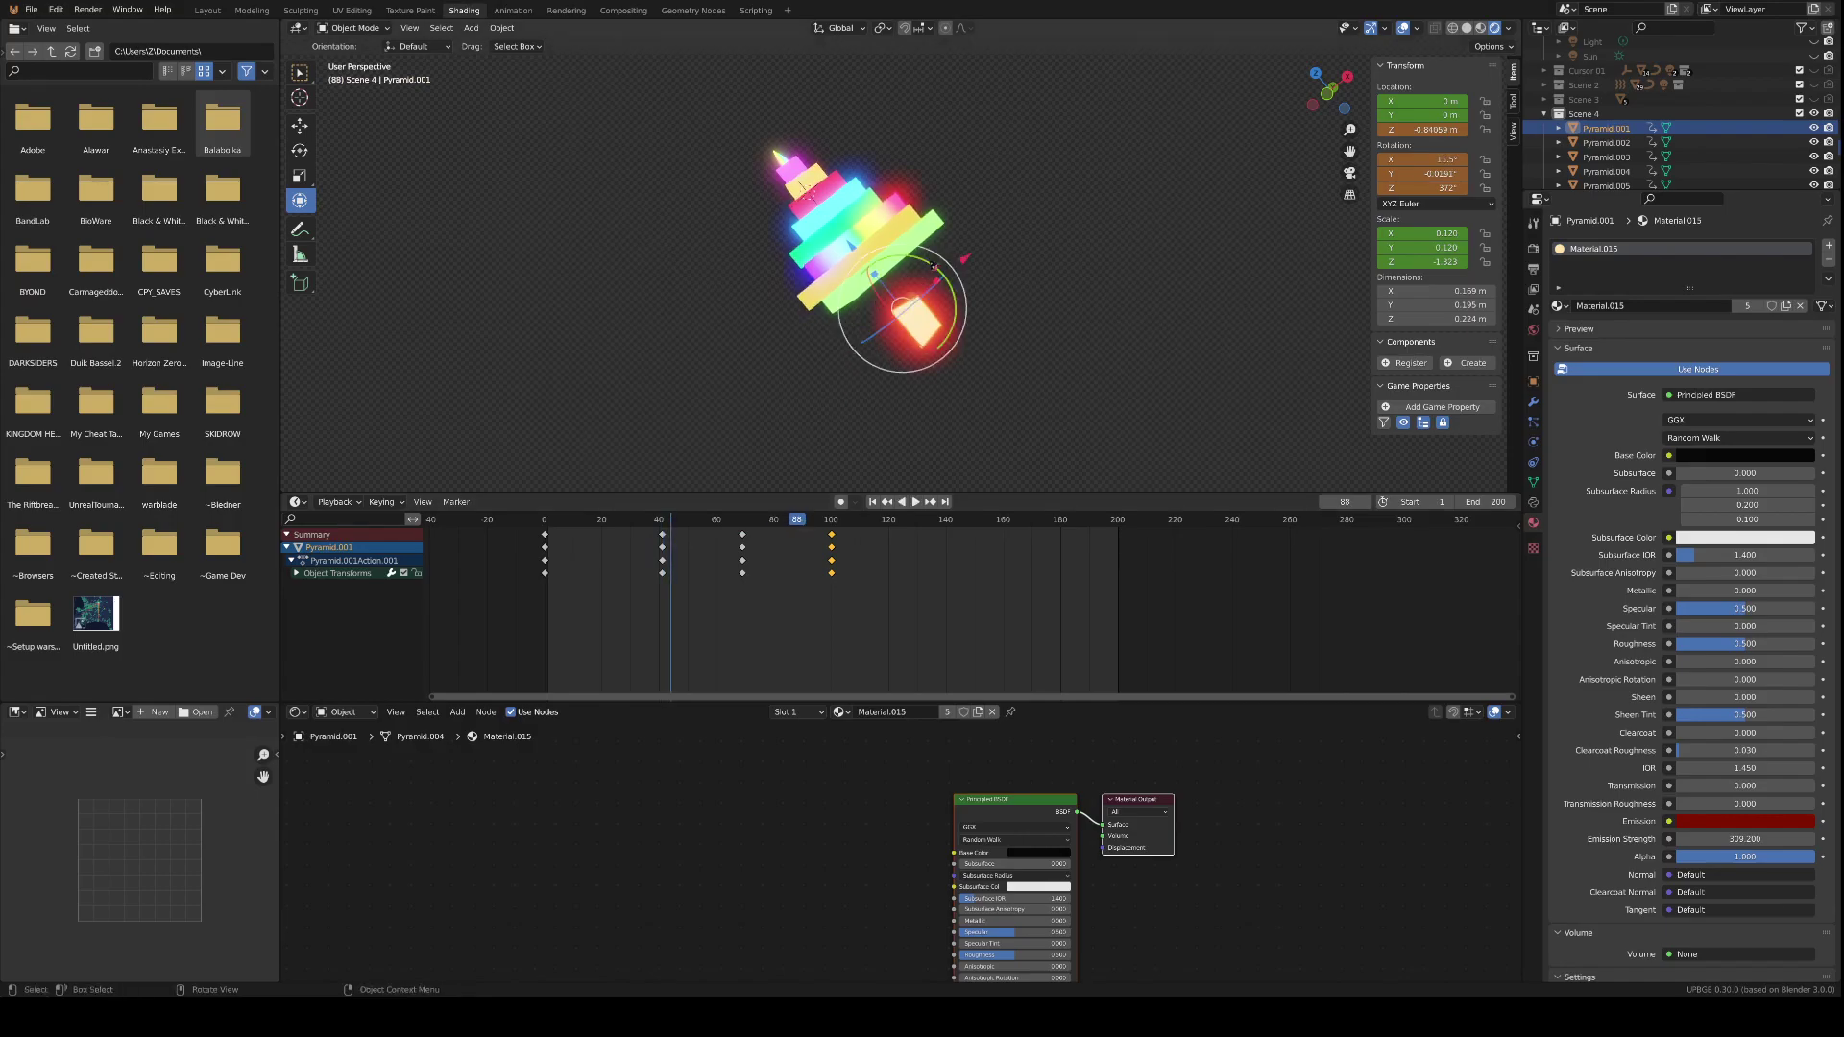
drag(933, 268, 976, 295)
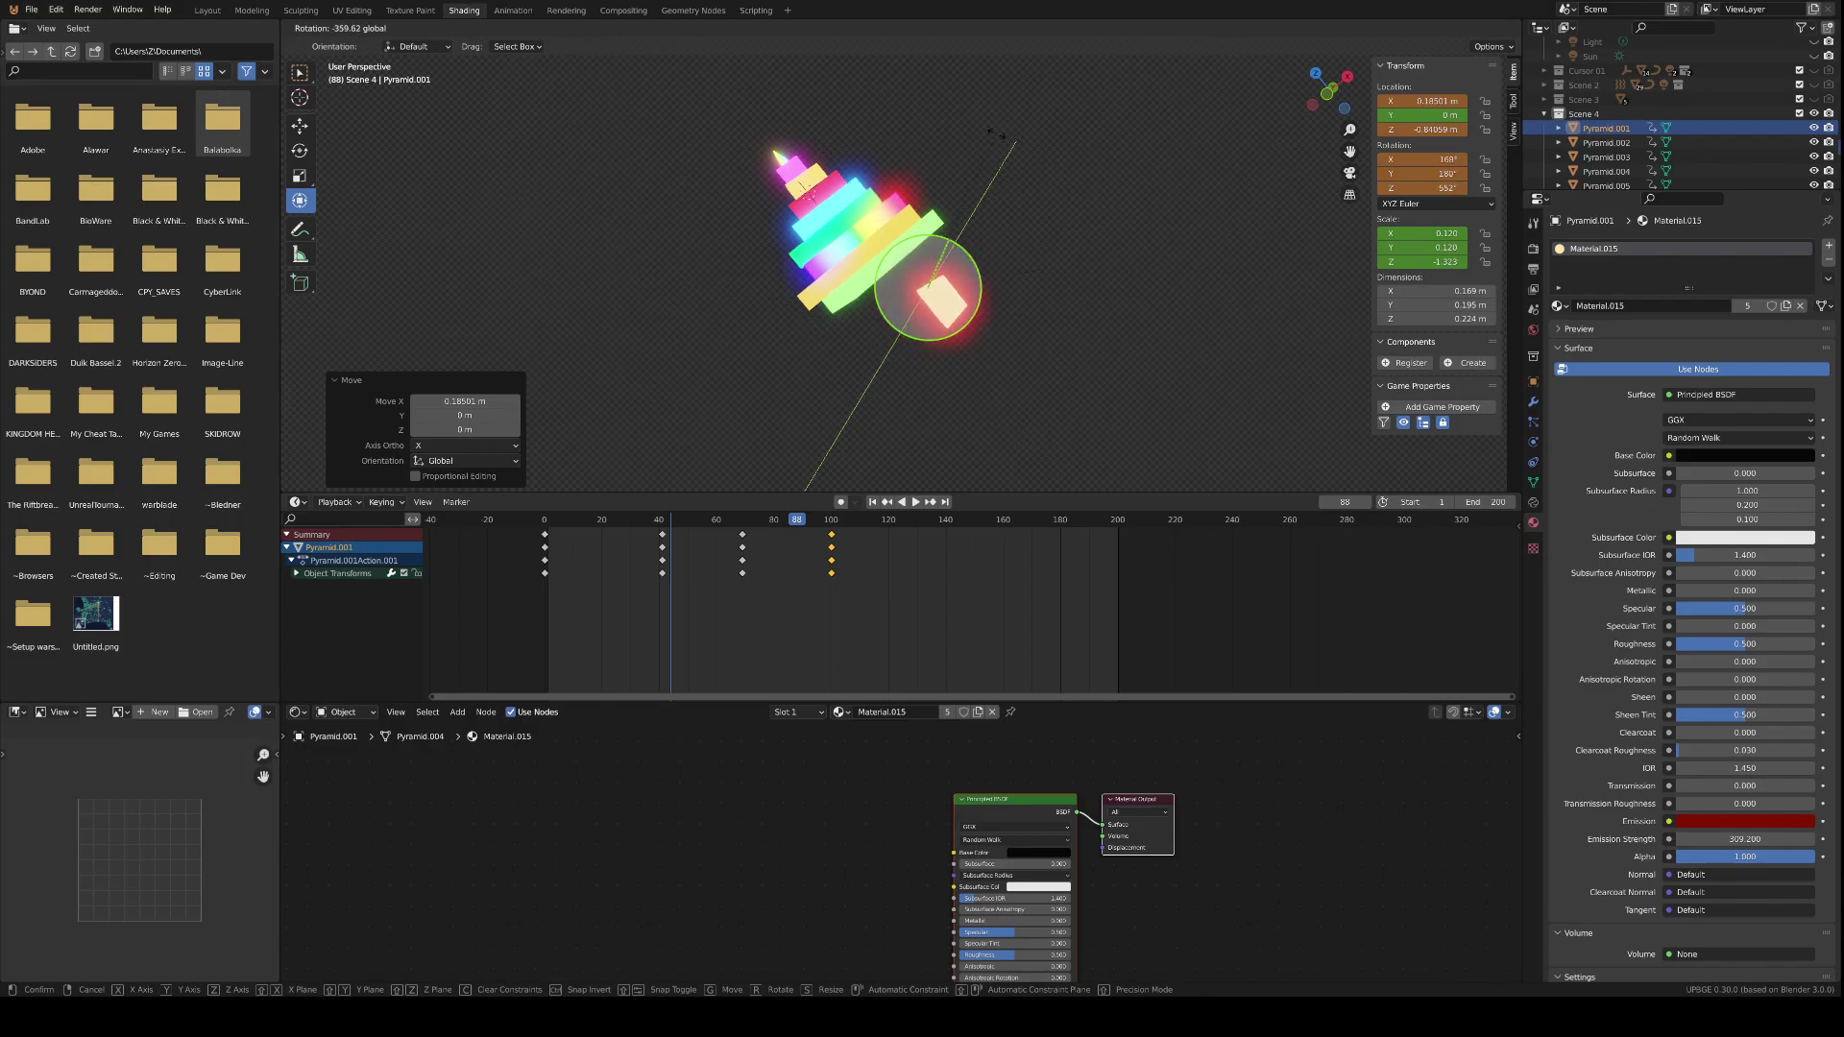
drag(995, 133, 1002, 142)
key(i)
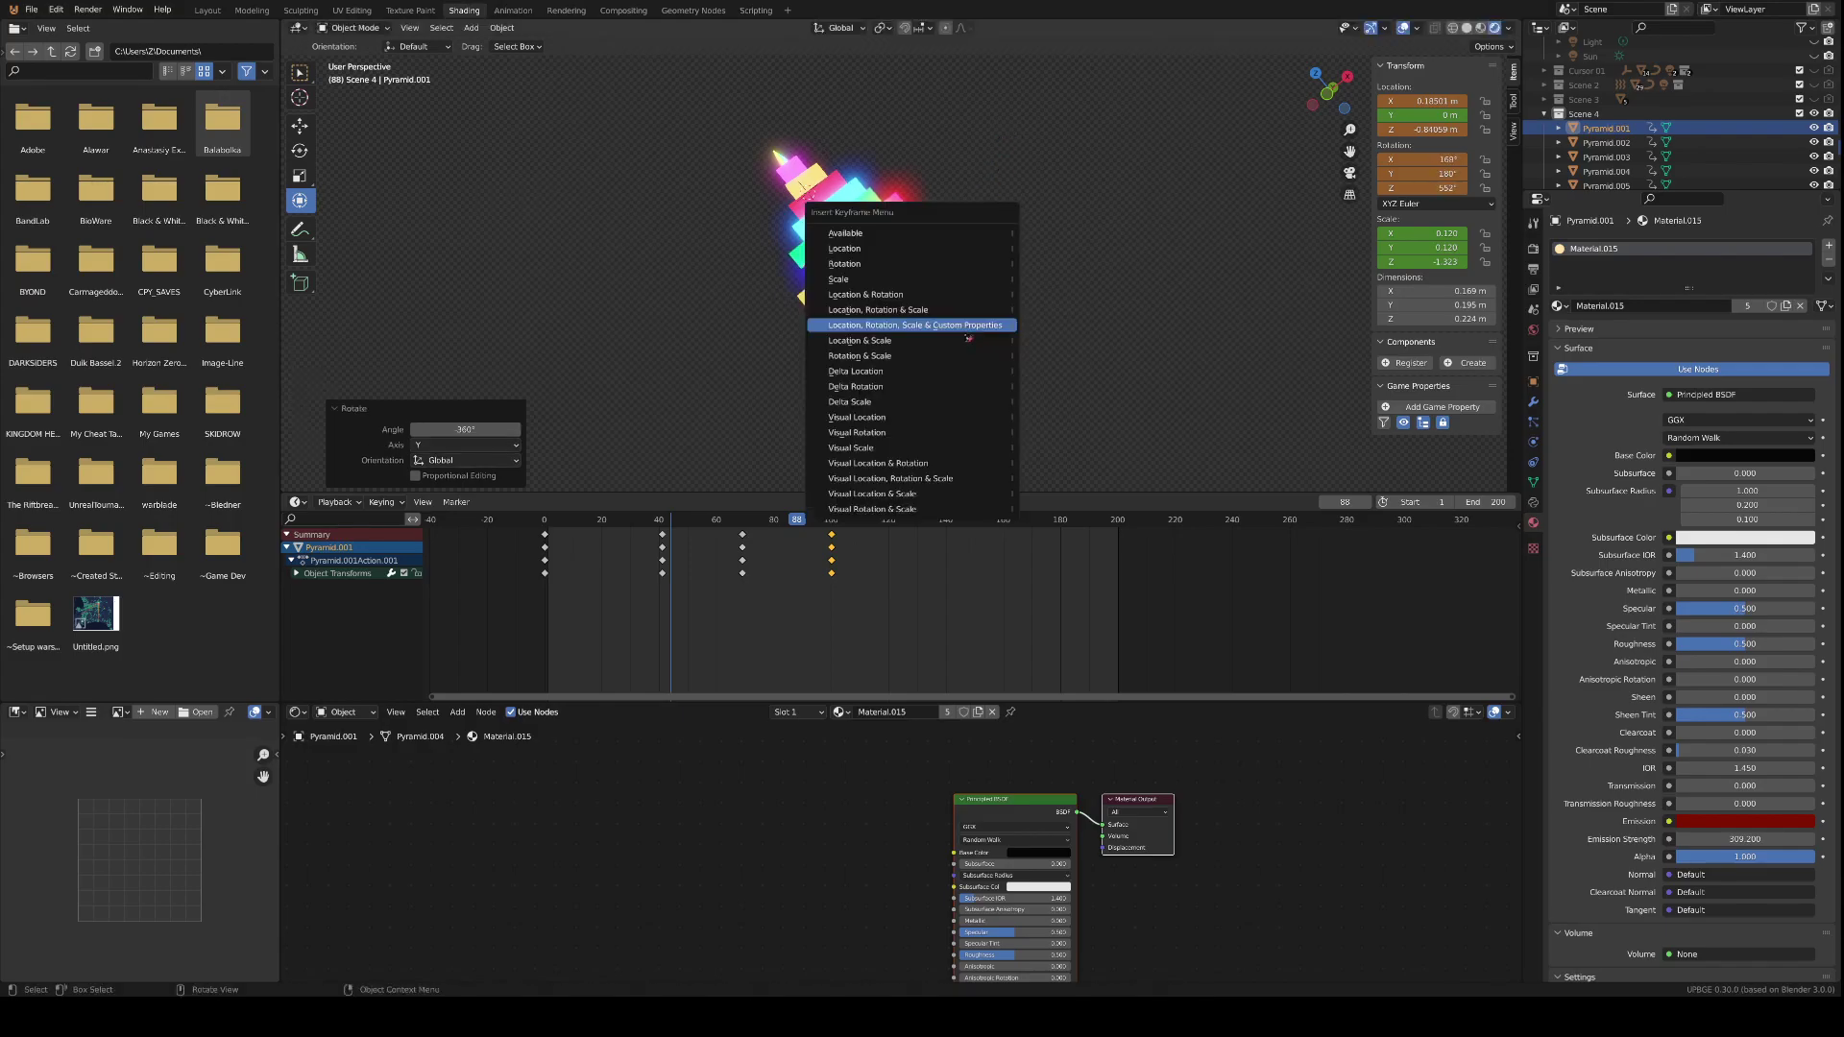
click(881, 340)
key(space)
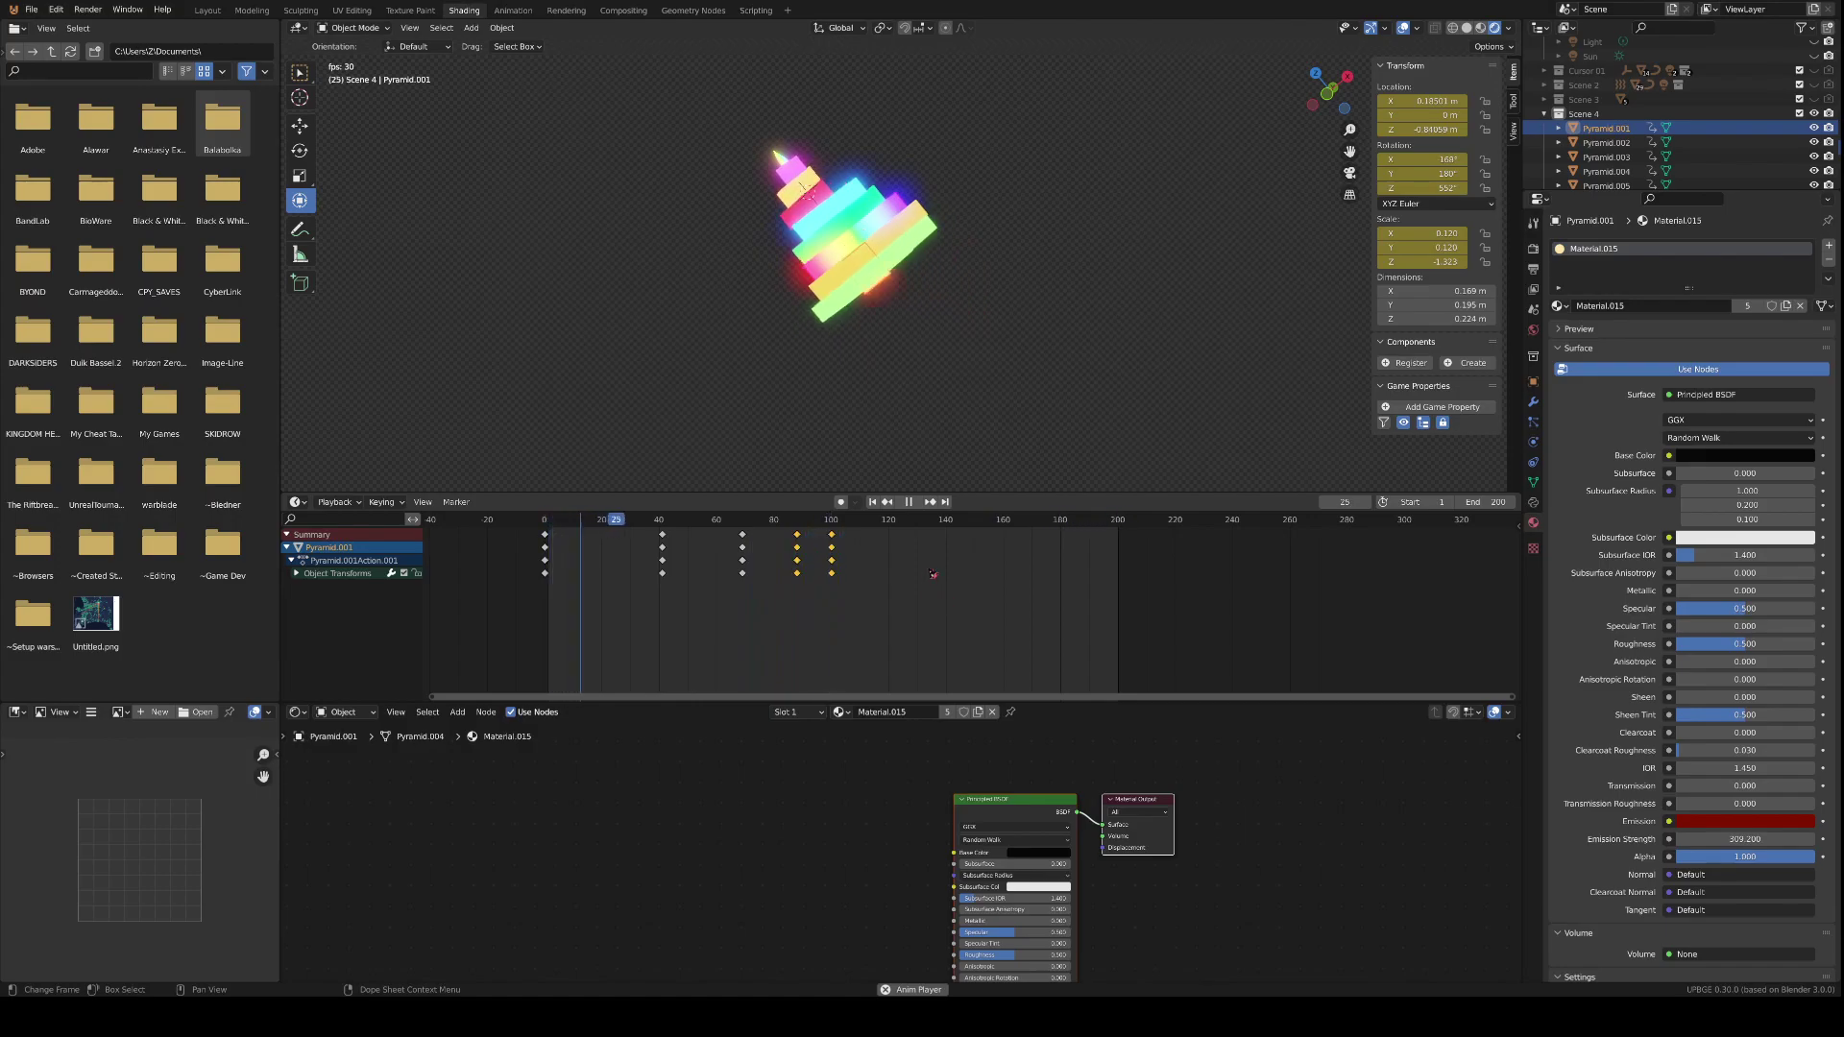
key(space)
- Retime the cube's keyframe columns to about frames 20, 50, 67 and 100
drag(663, 536, 602, 533)
key(space)
key(space)
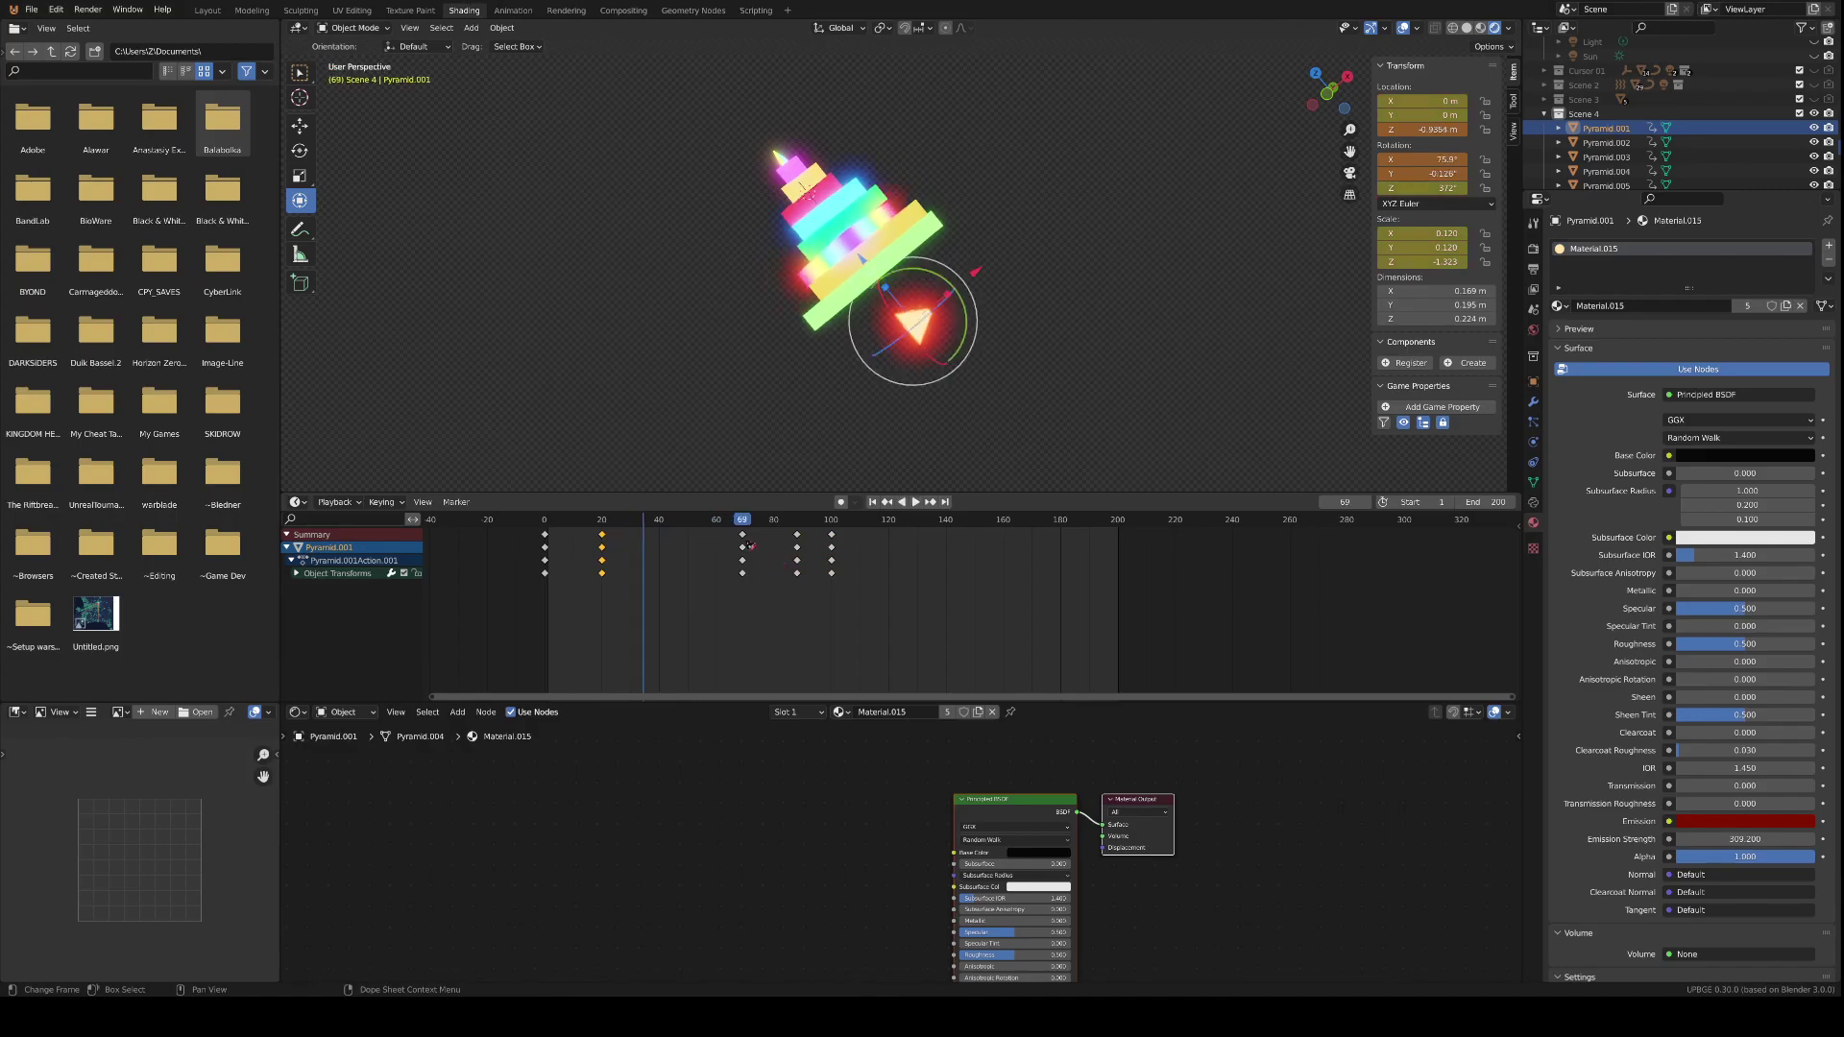
drag(745, 540, 690, 535)
click(687, 534)
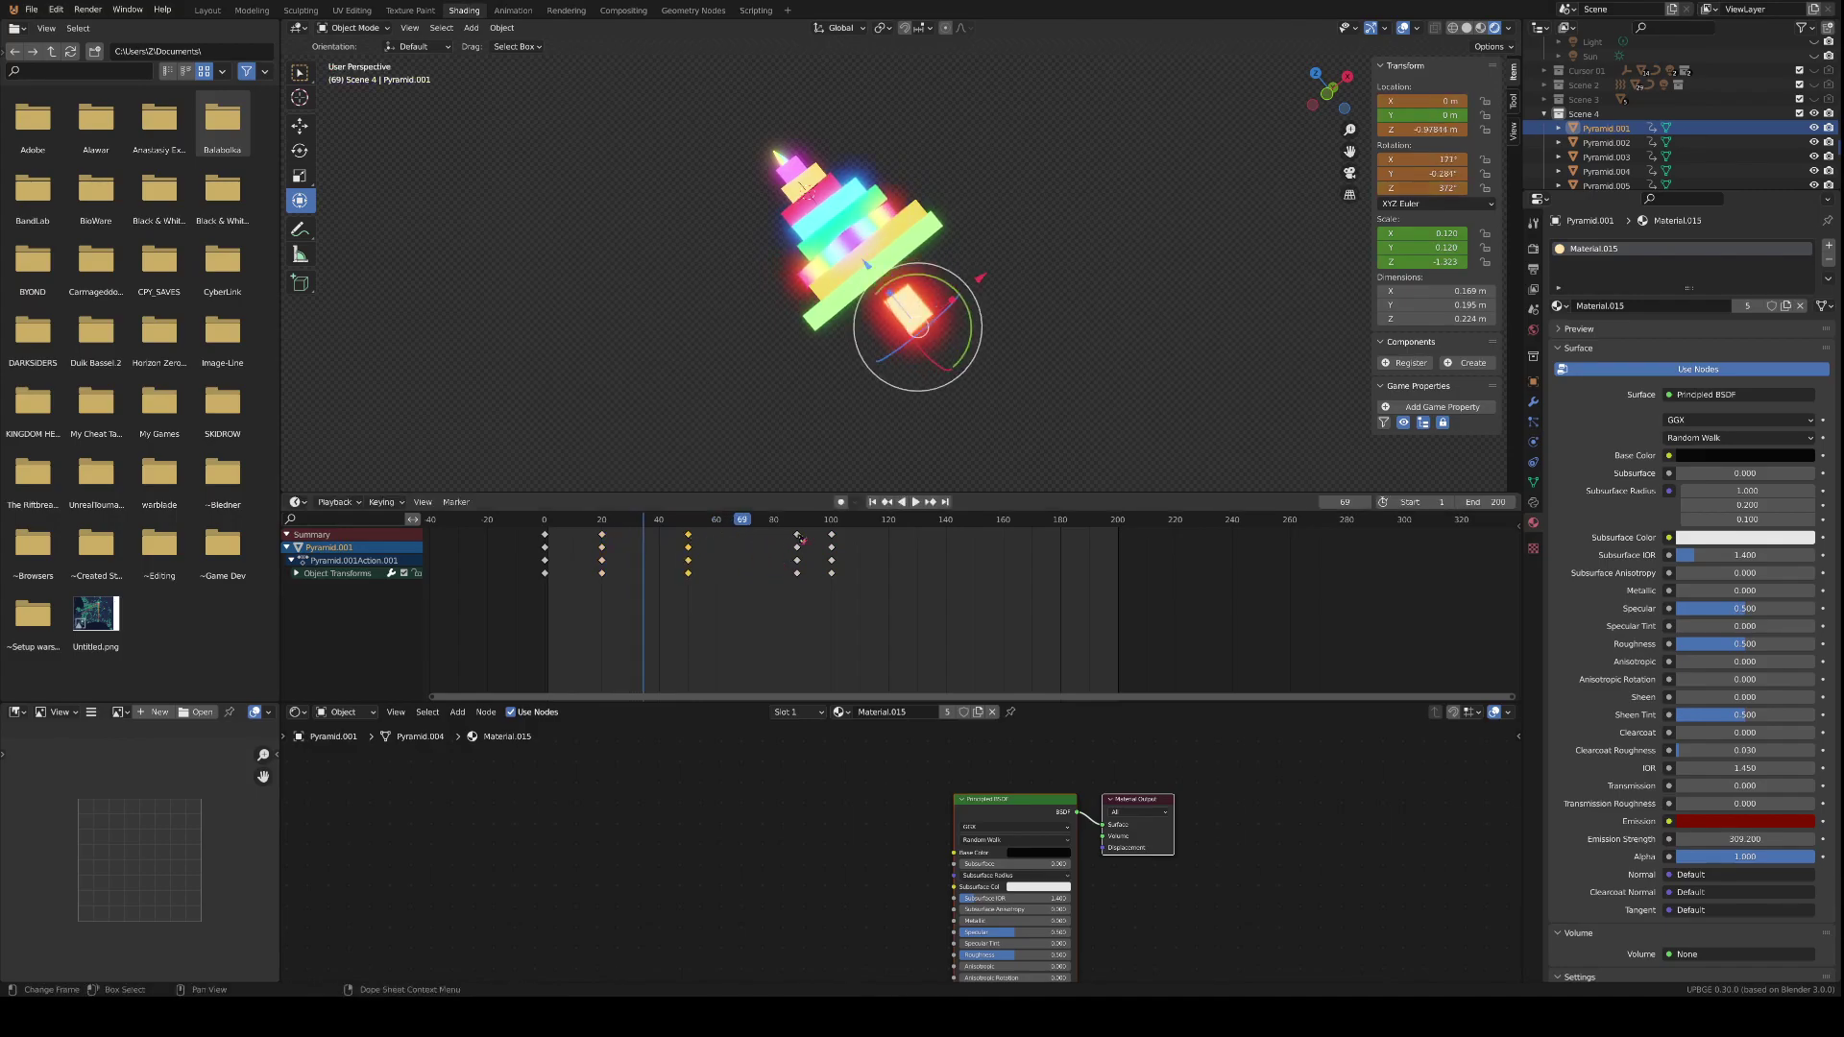
click(791, 539)
drag(796, 540, 780, 537)
click(780, 538)
key(space)
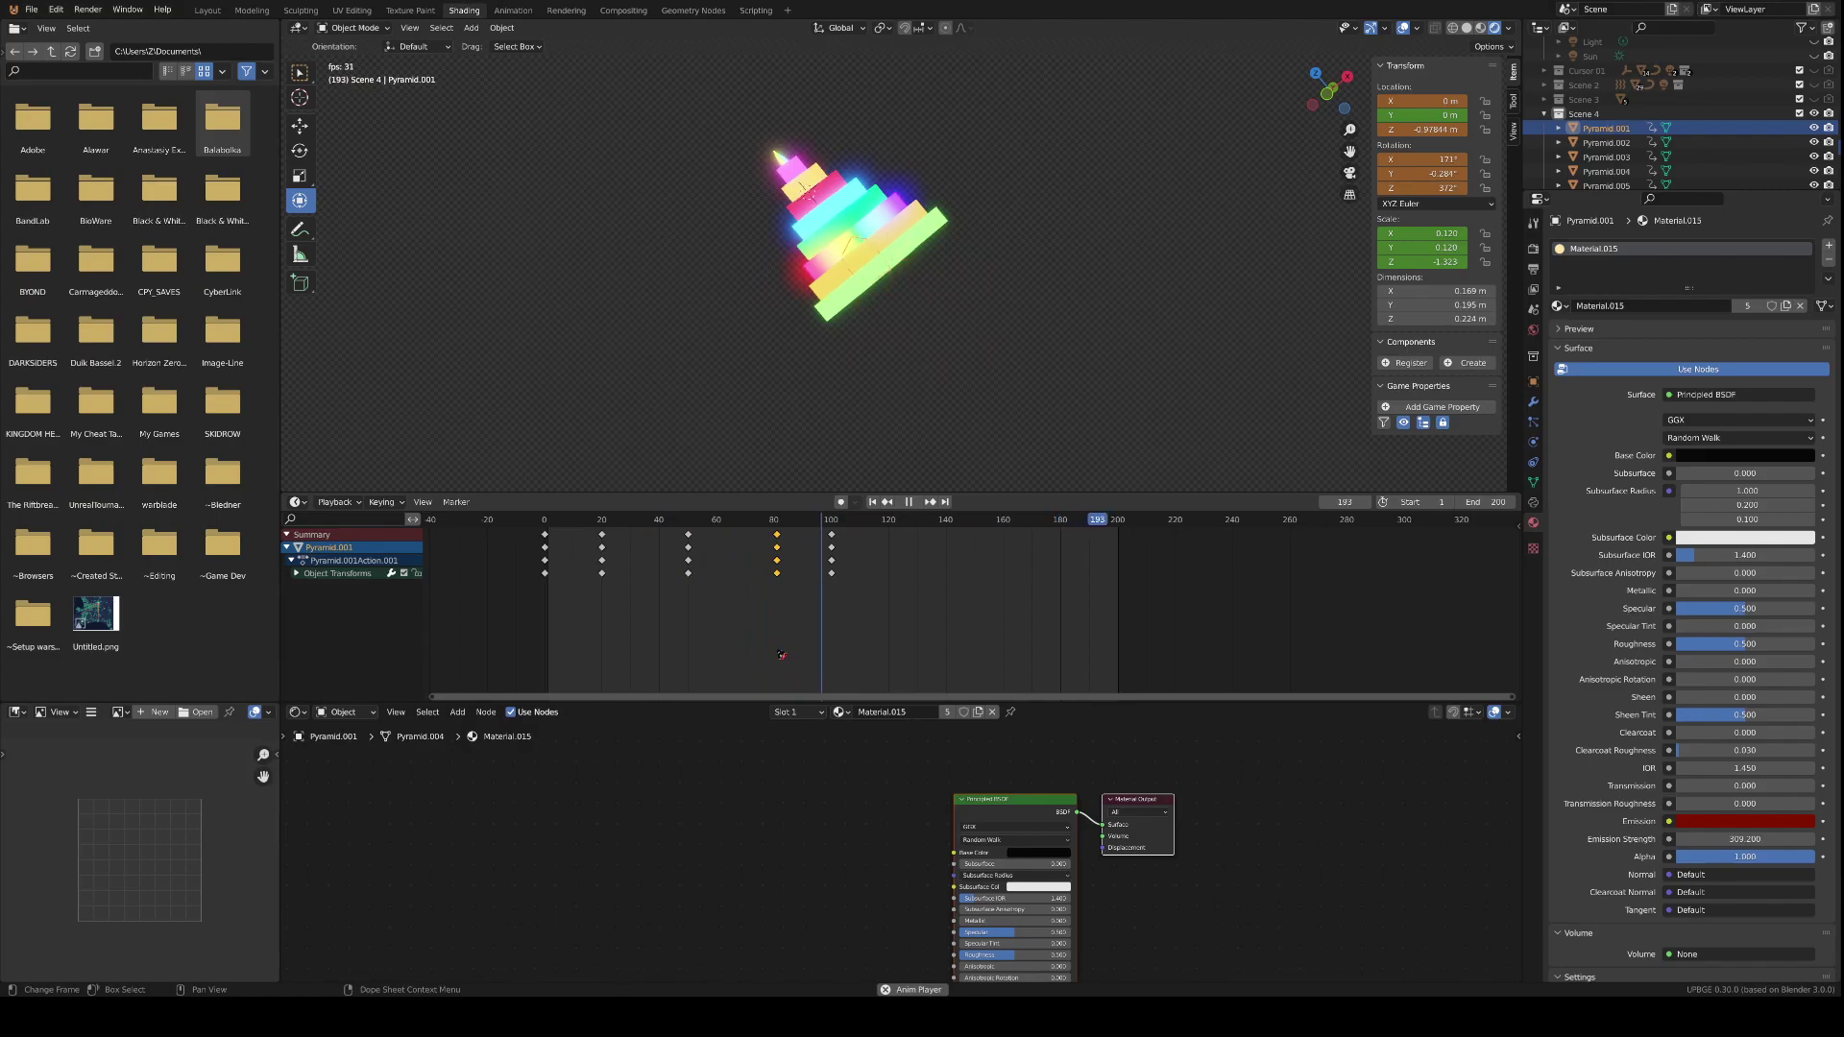
mouse_move(771, 539)
mouse_down()
mouse_move(740, 544)
mouse_move(804, 540)
mouse_up()
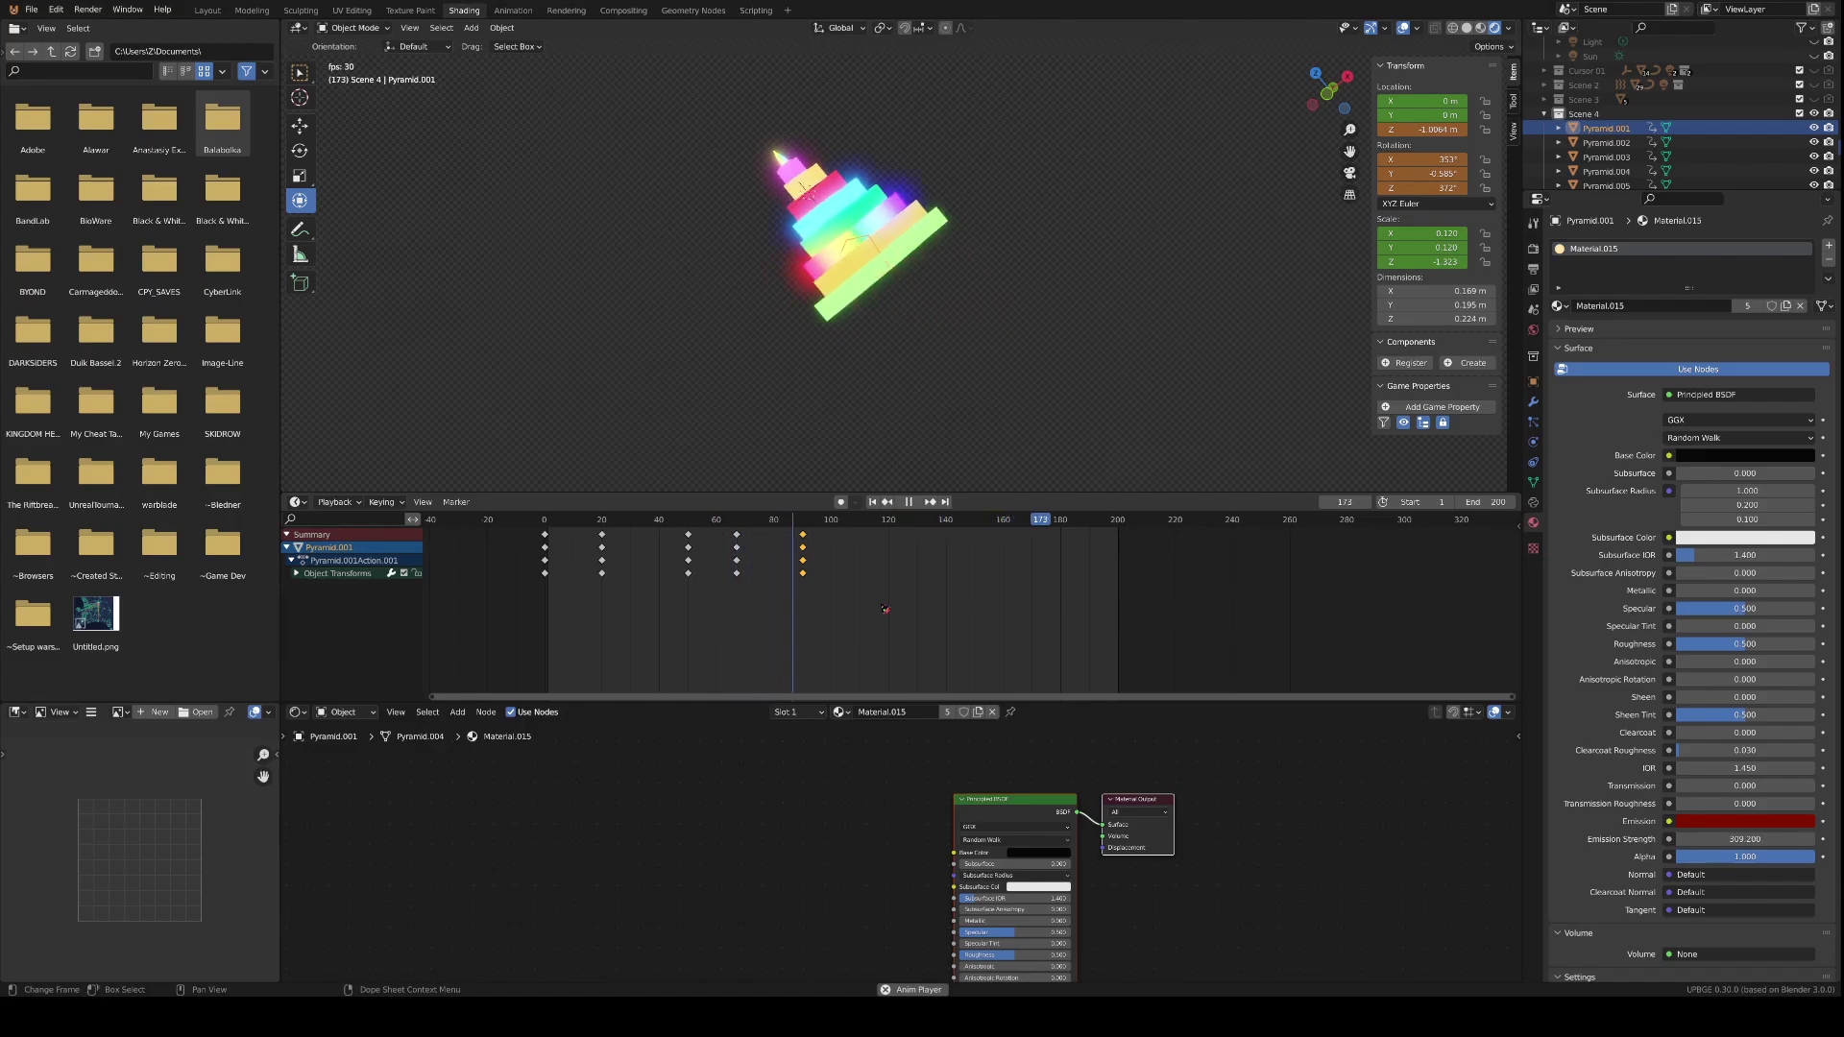
drag(804, 538, 834, 542)
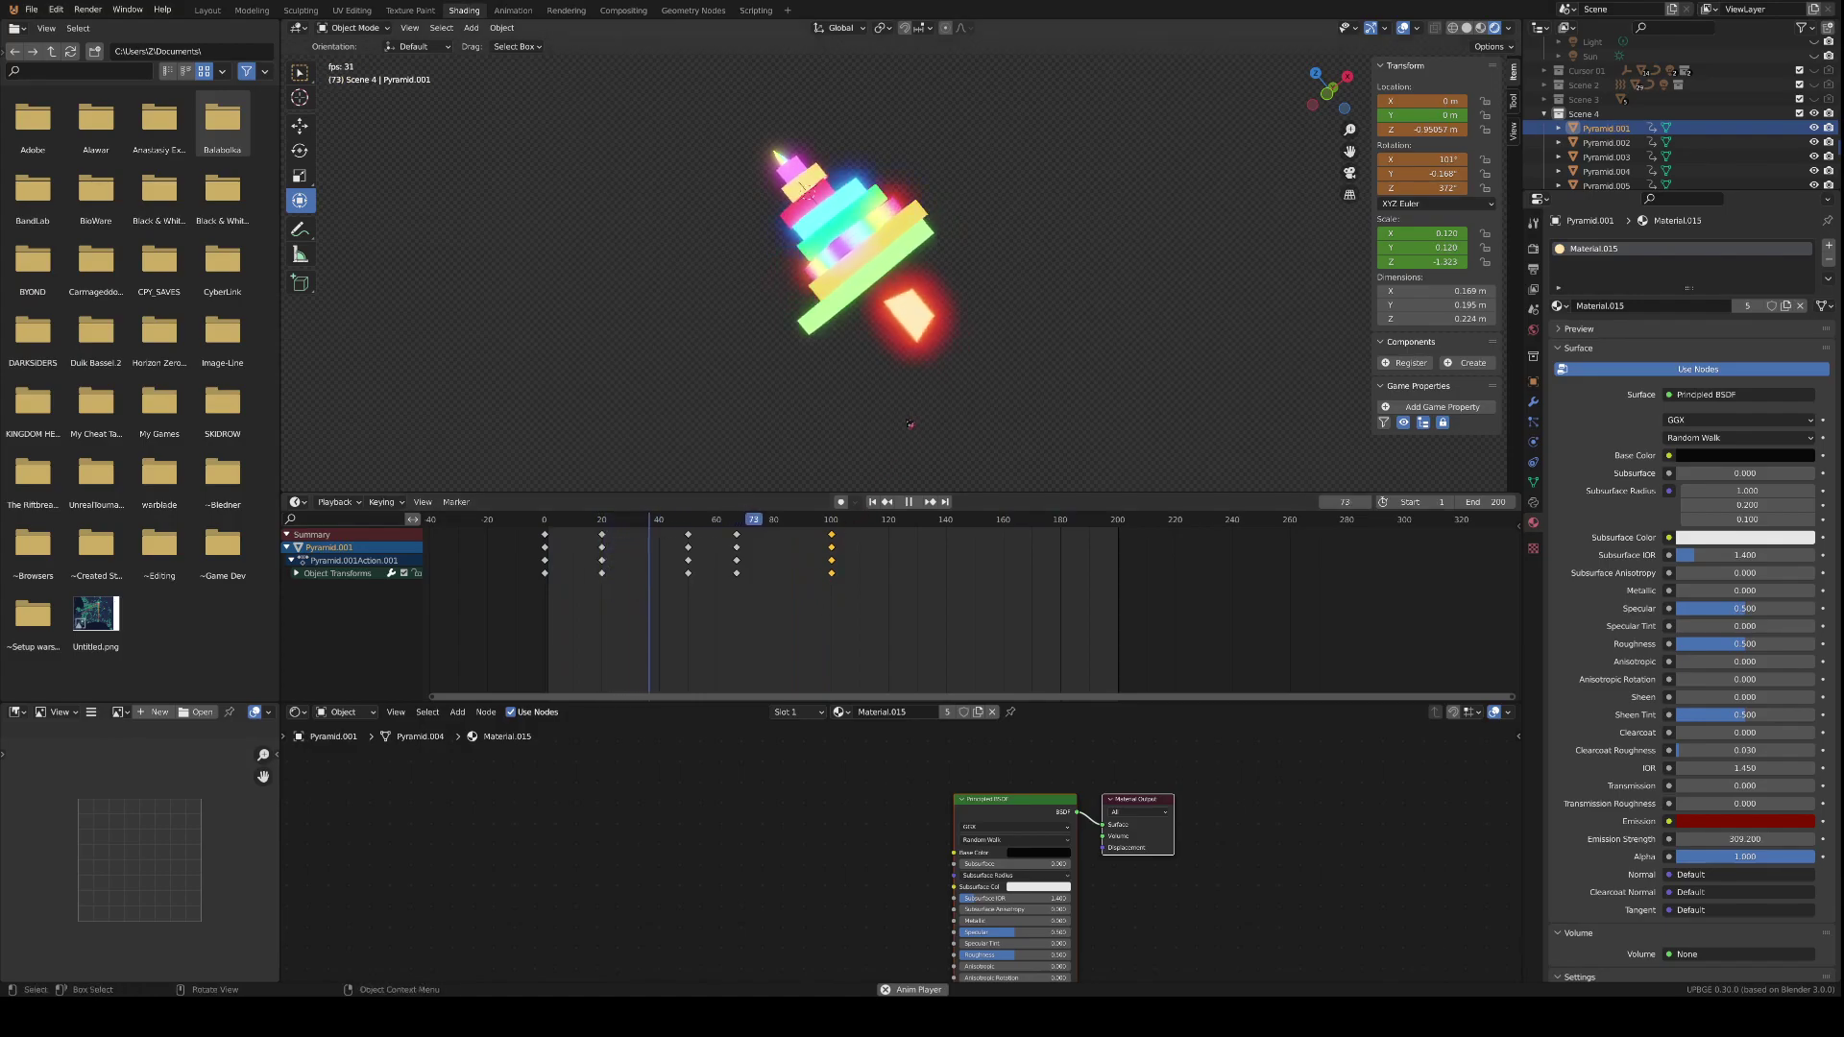
click(890, 269)
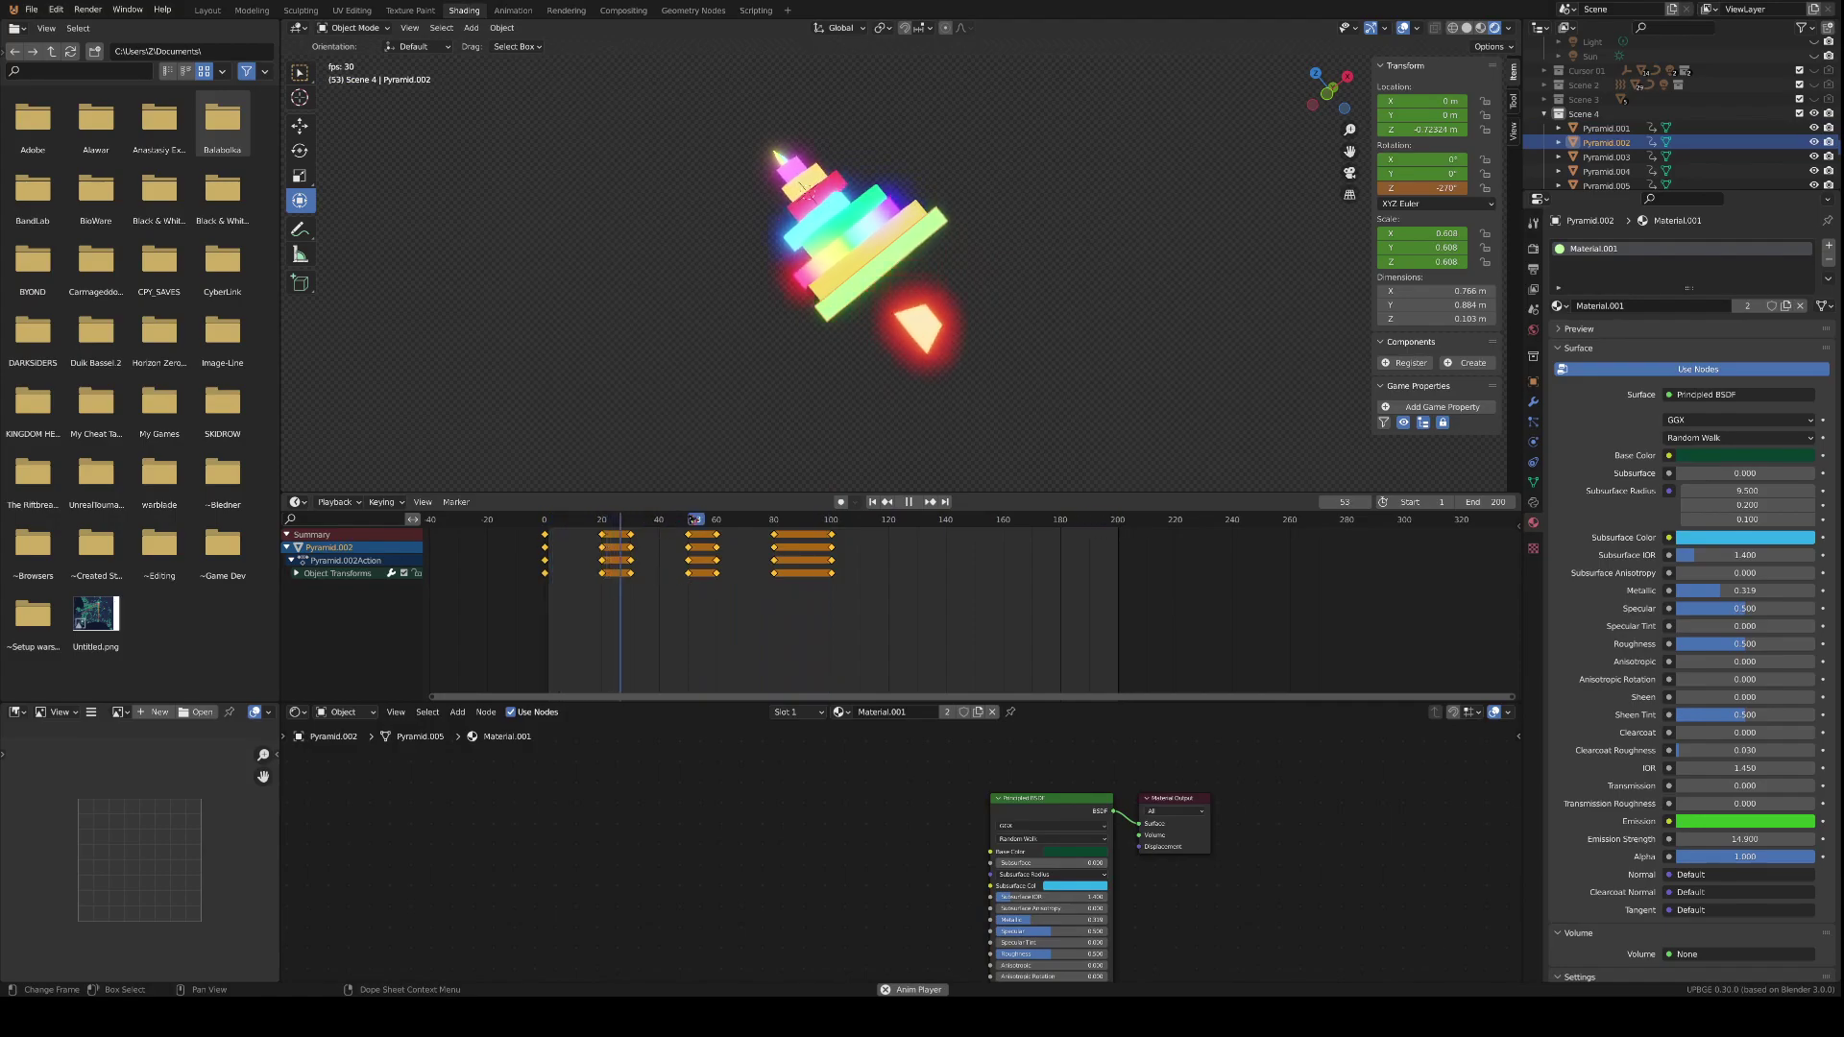
- Keyframe Pyramid.002's full transform at frame 50
key(space)
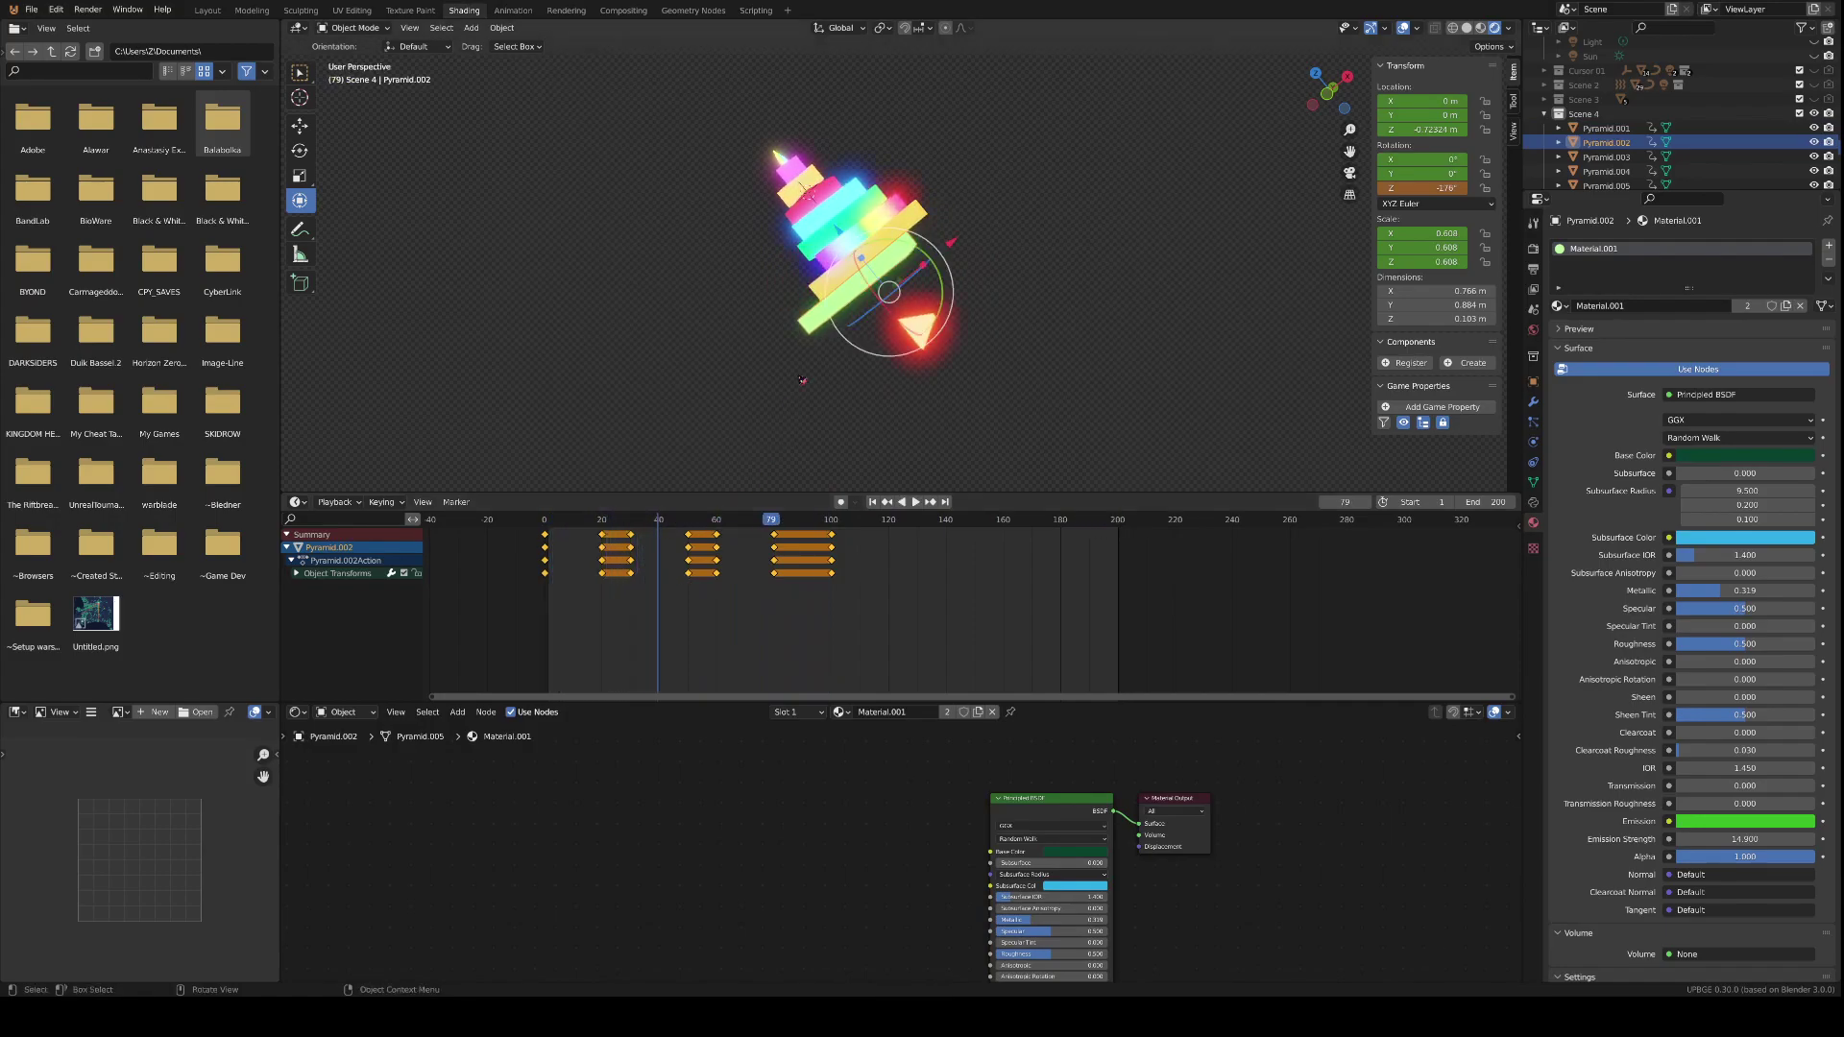
key(space)
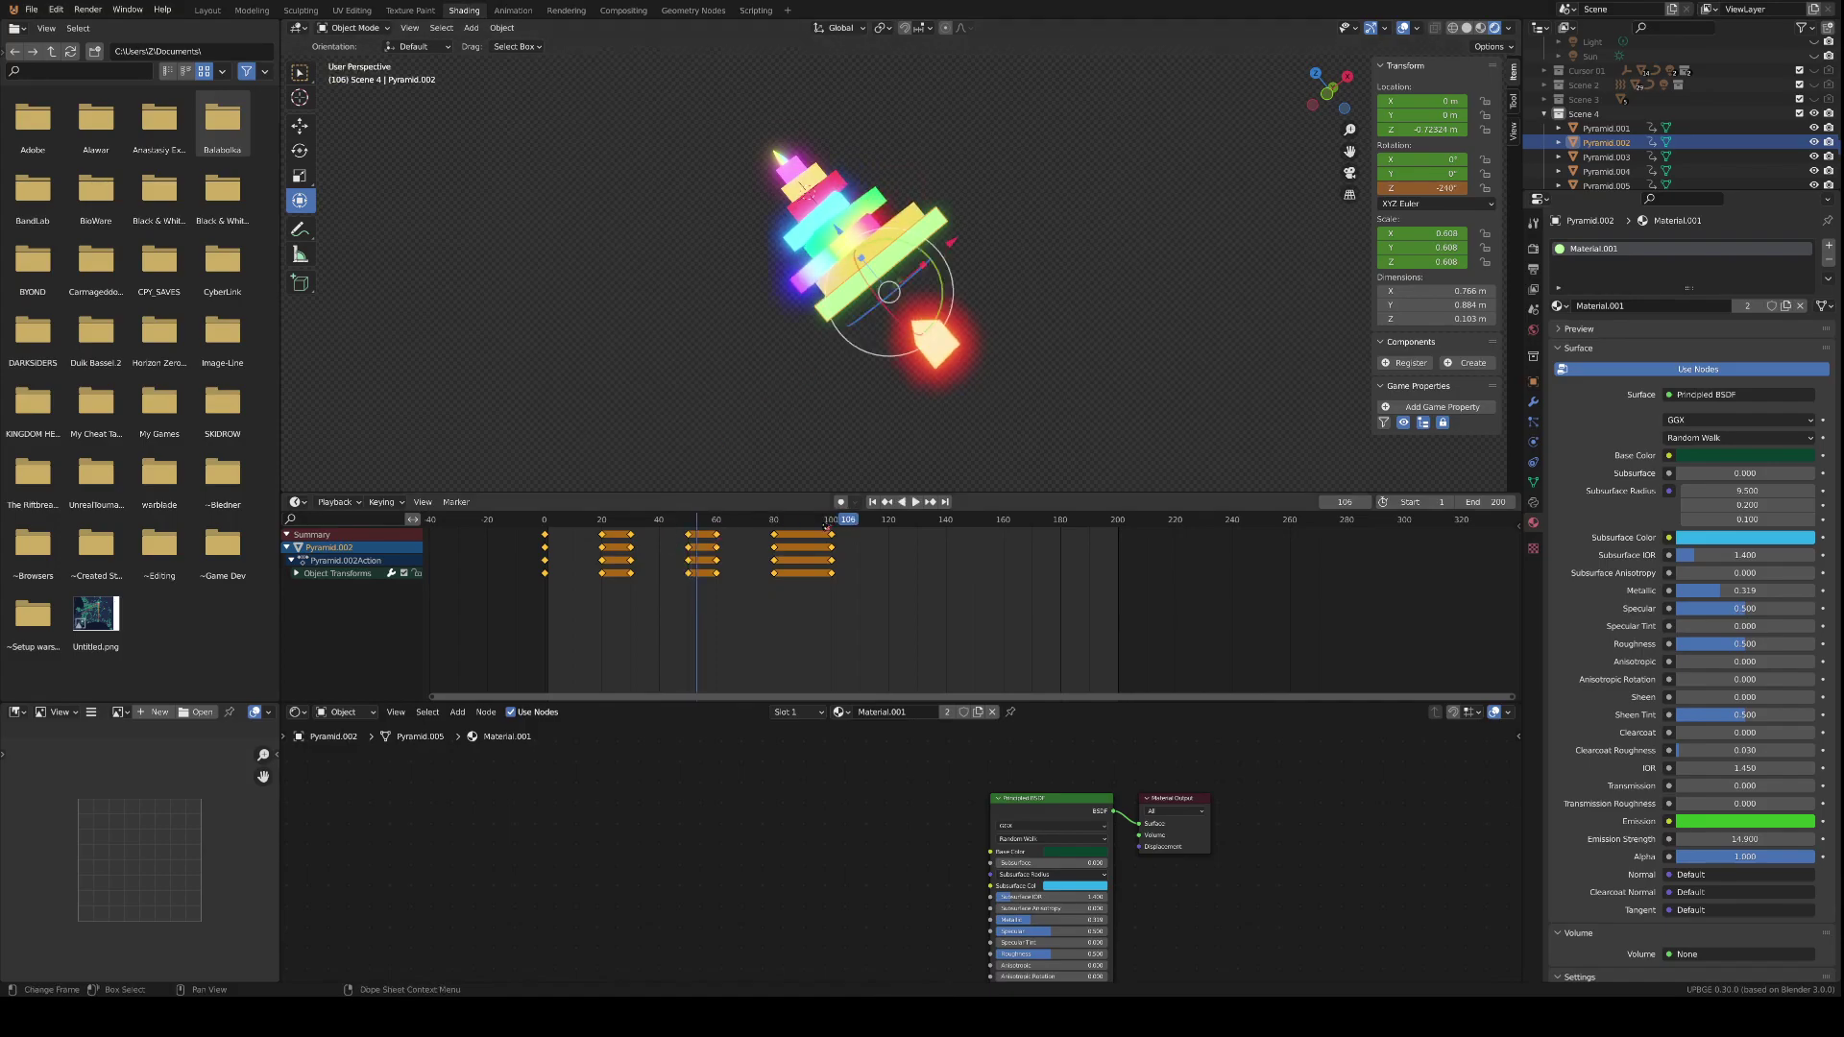
drag(848, 527, 837, 527)
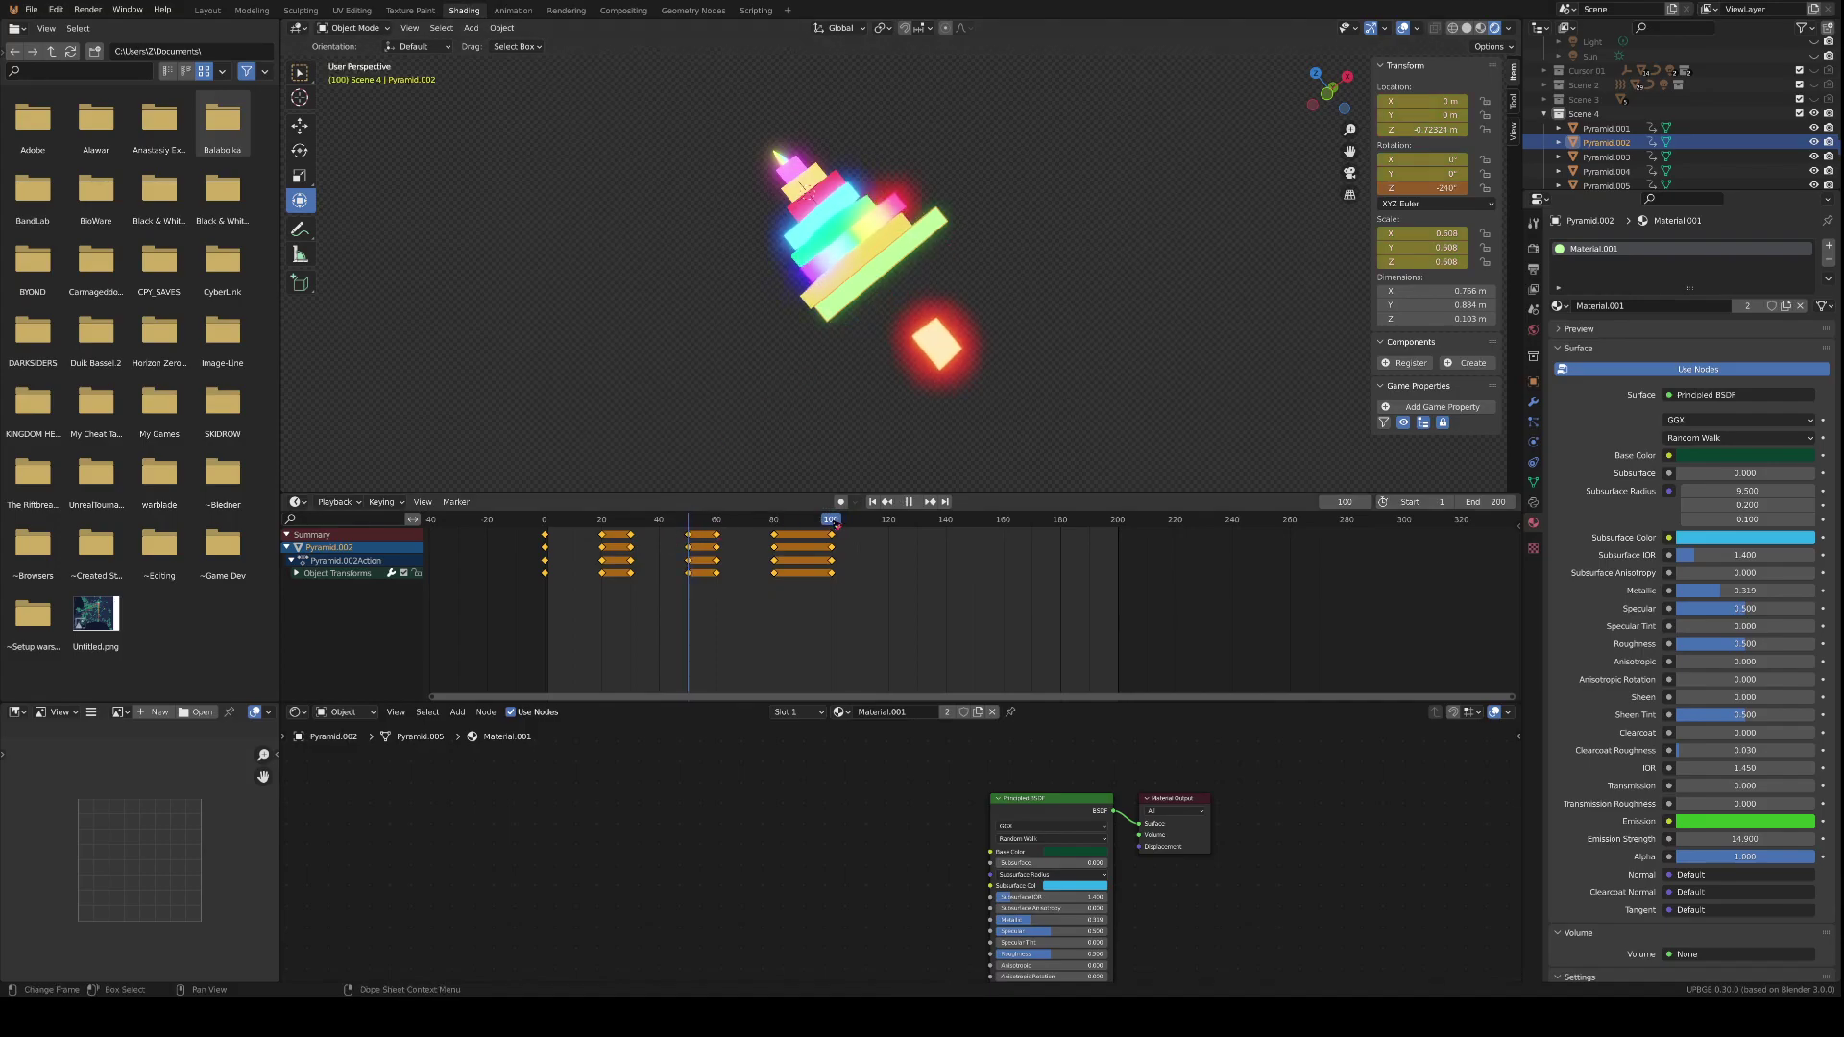
click(689, 526)
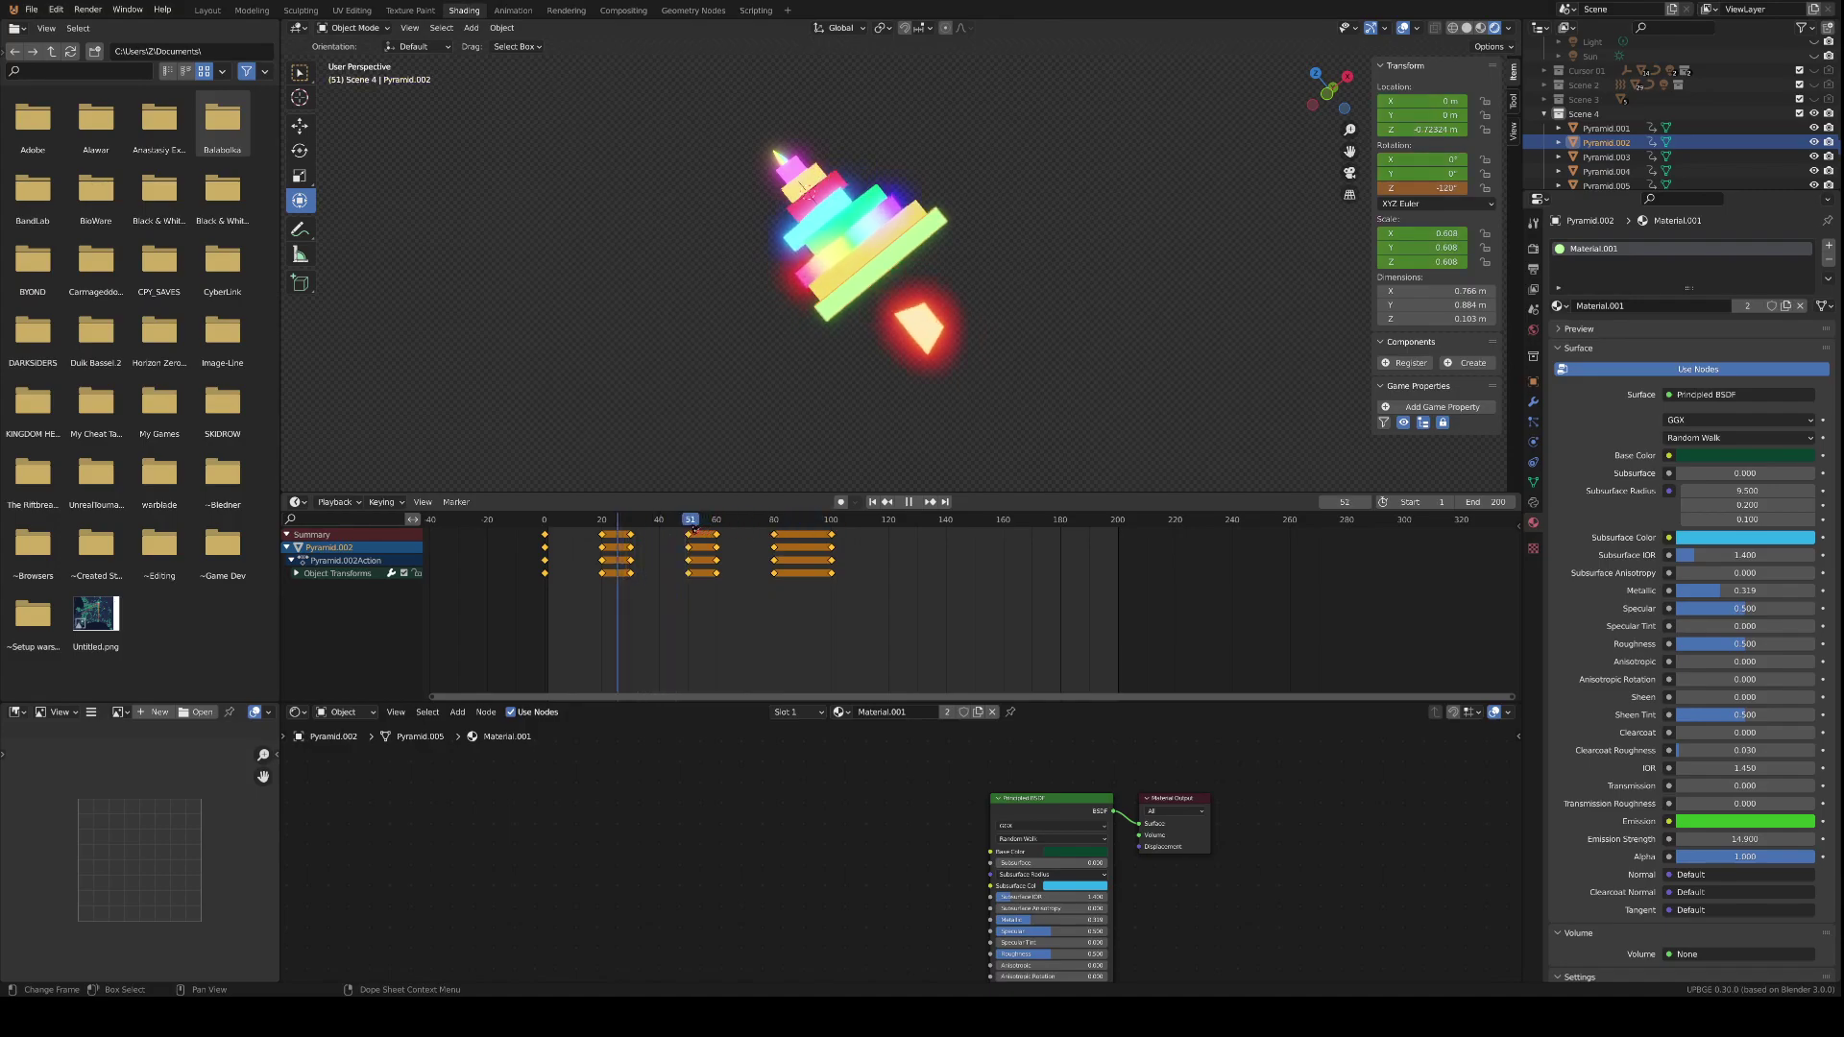
key(space)
key(i)
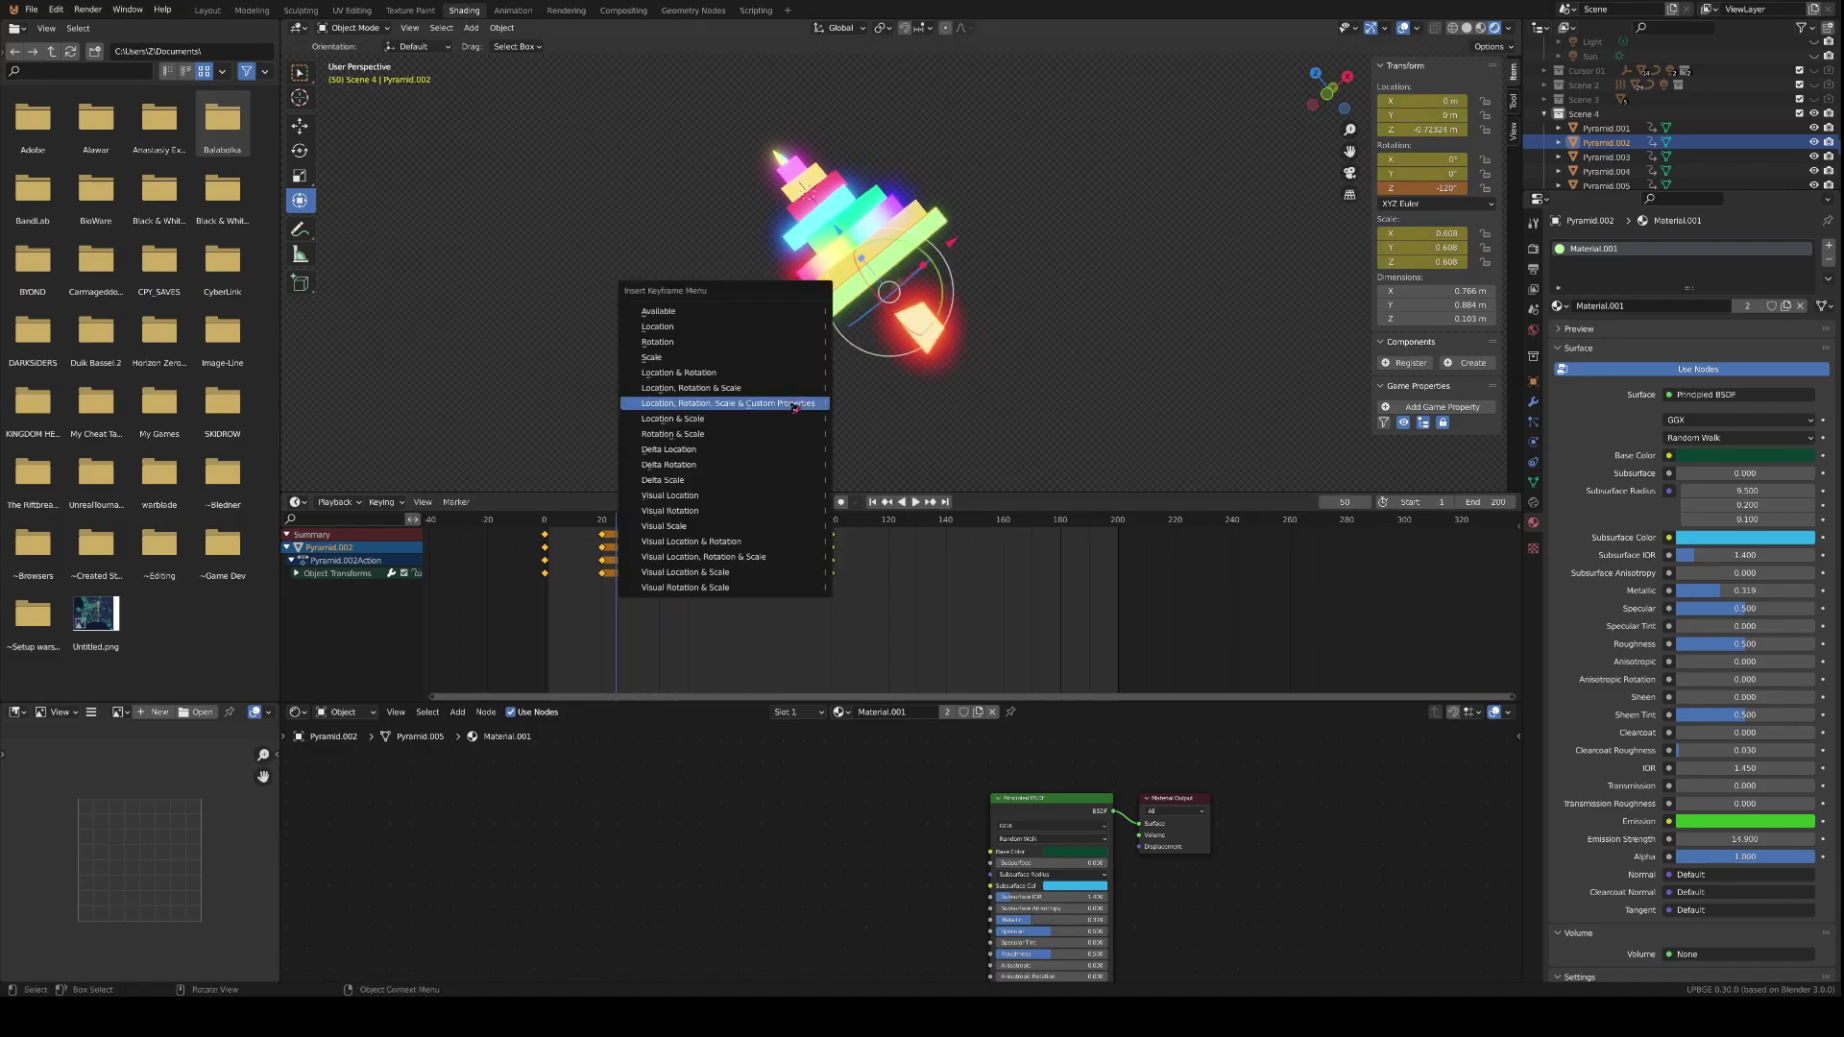
click(688, 407)
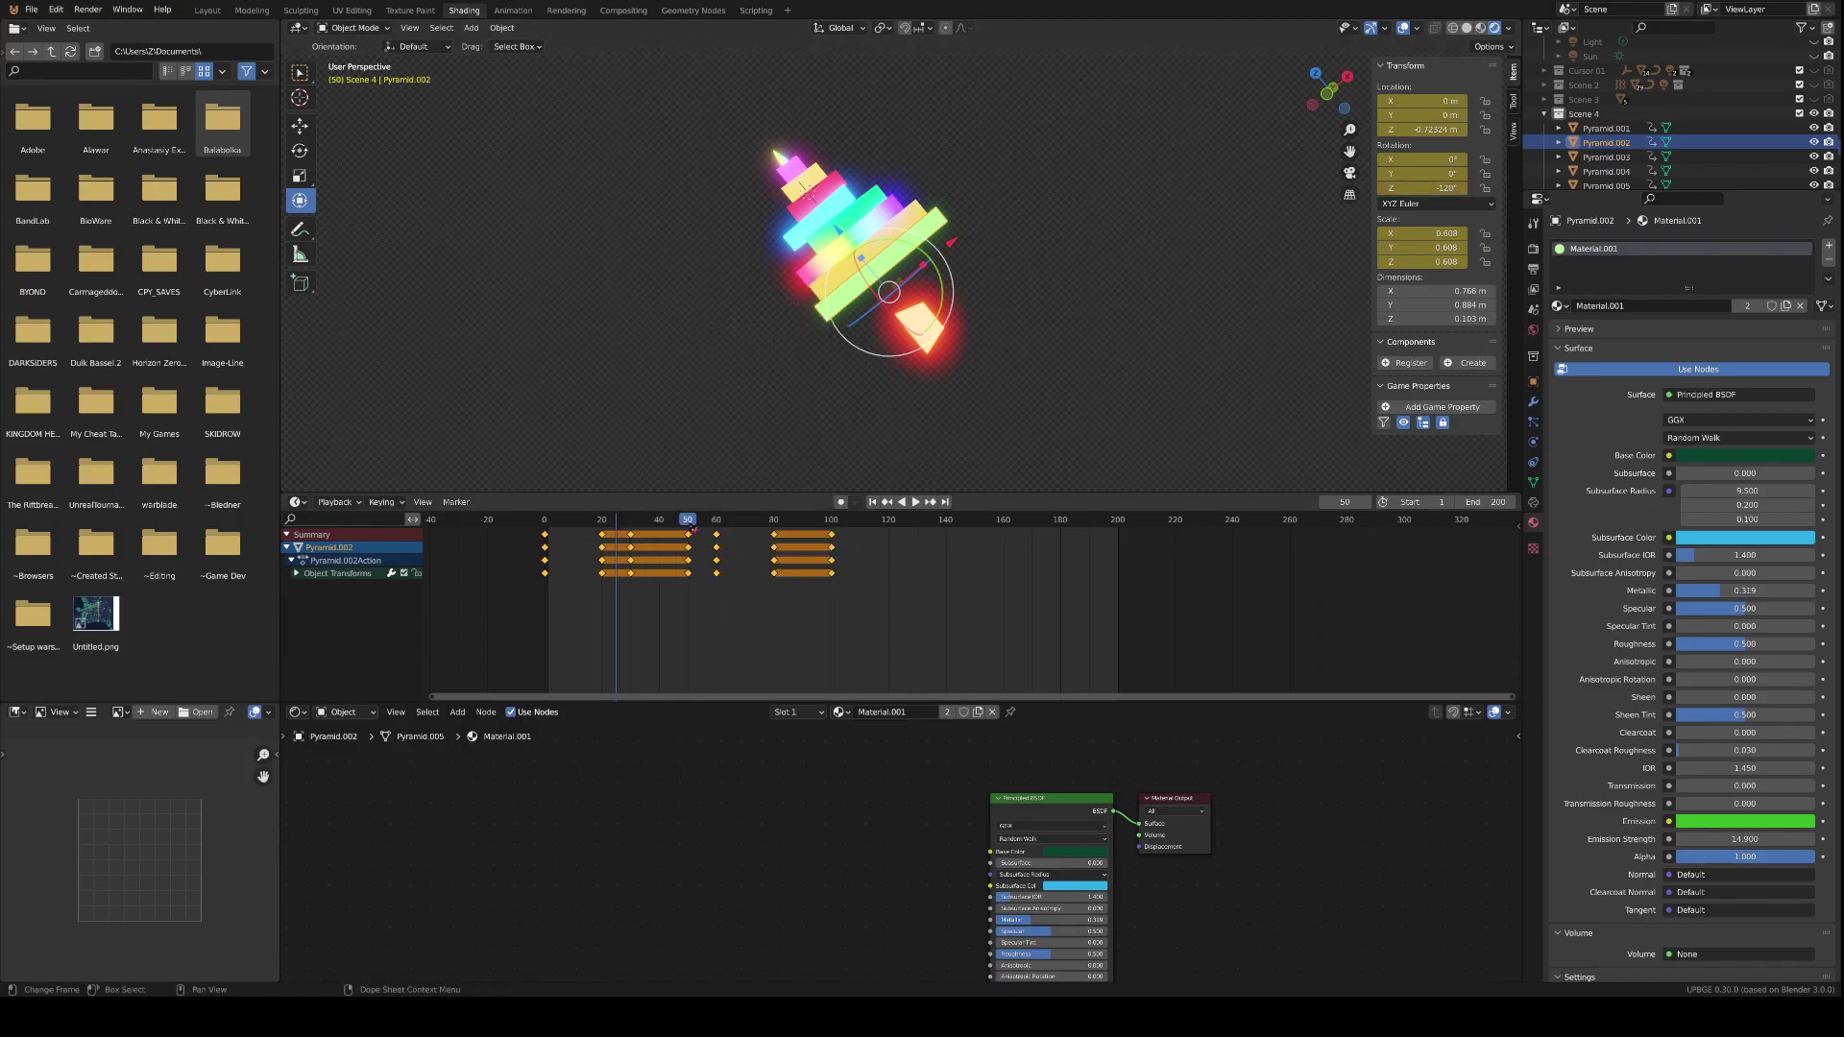
key(space)
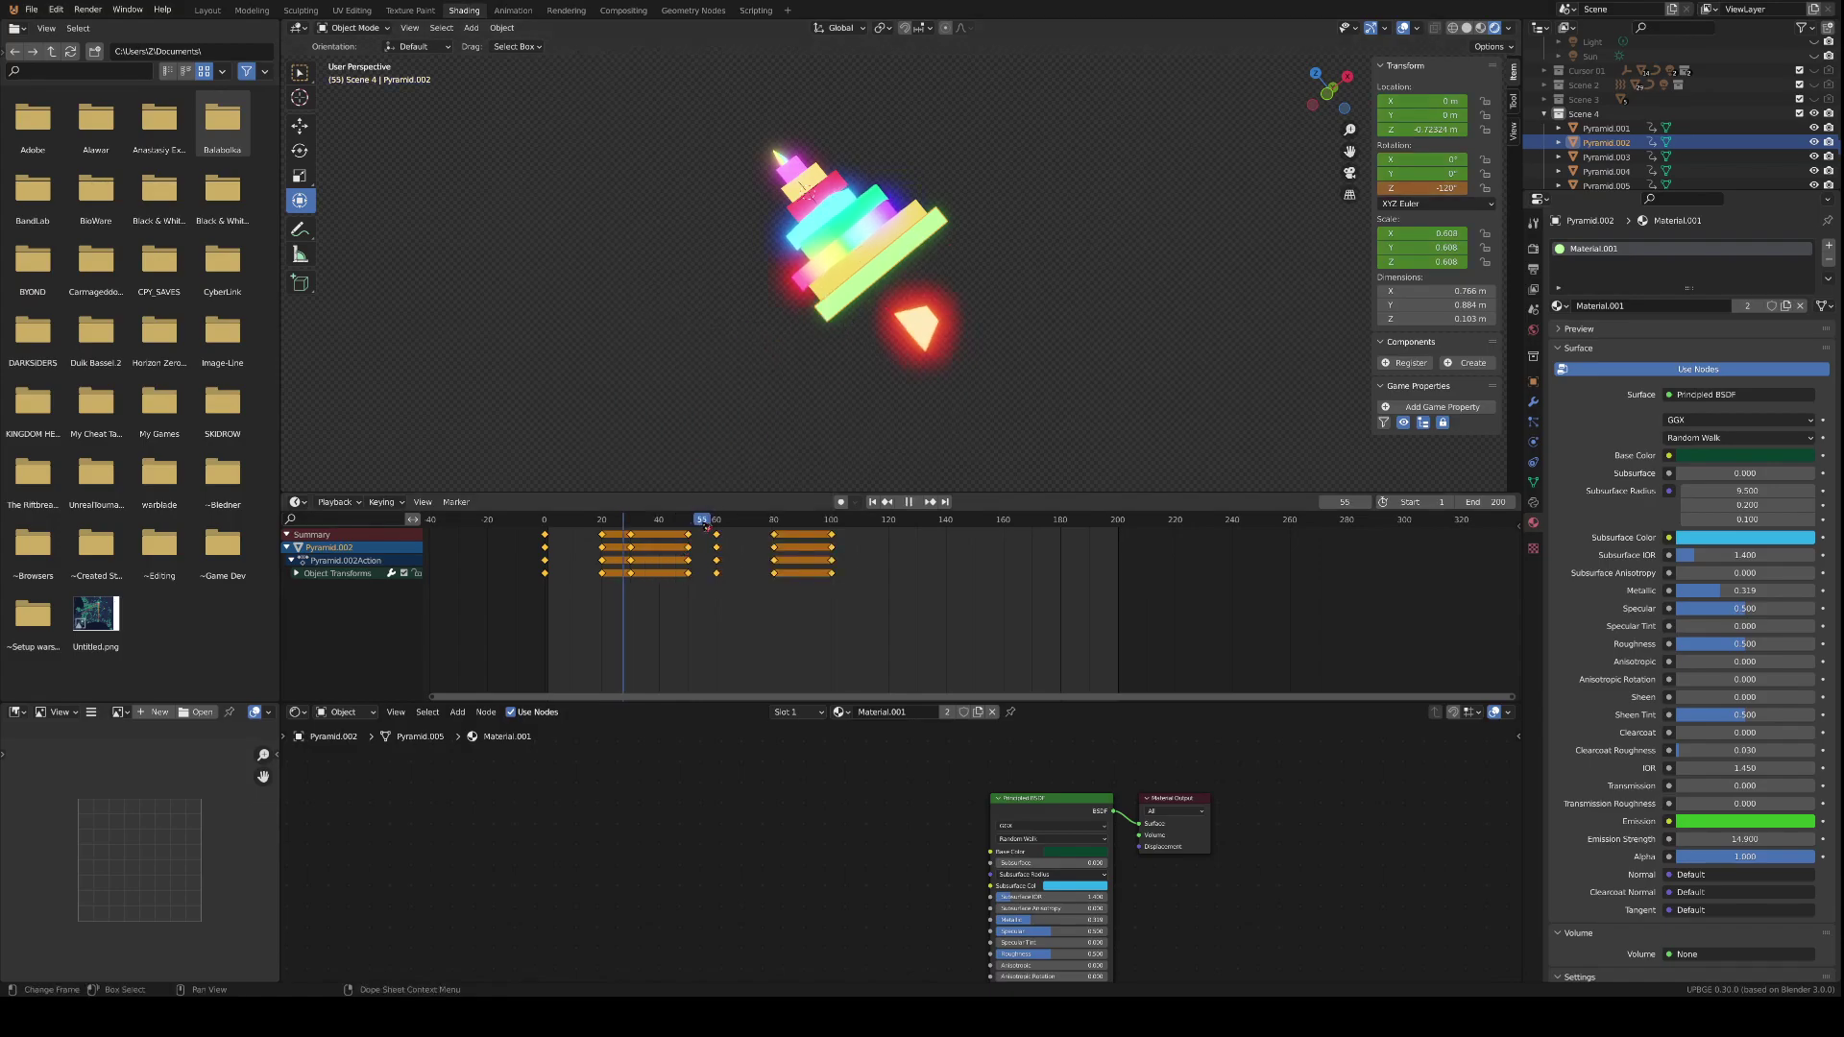
key(space)
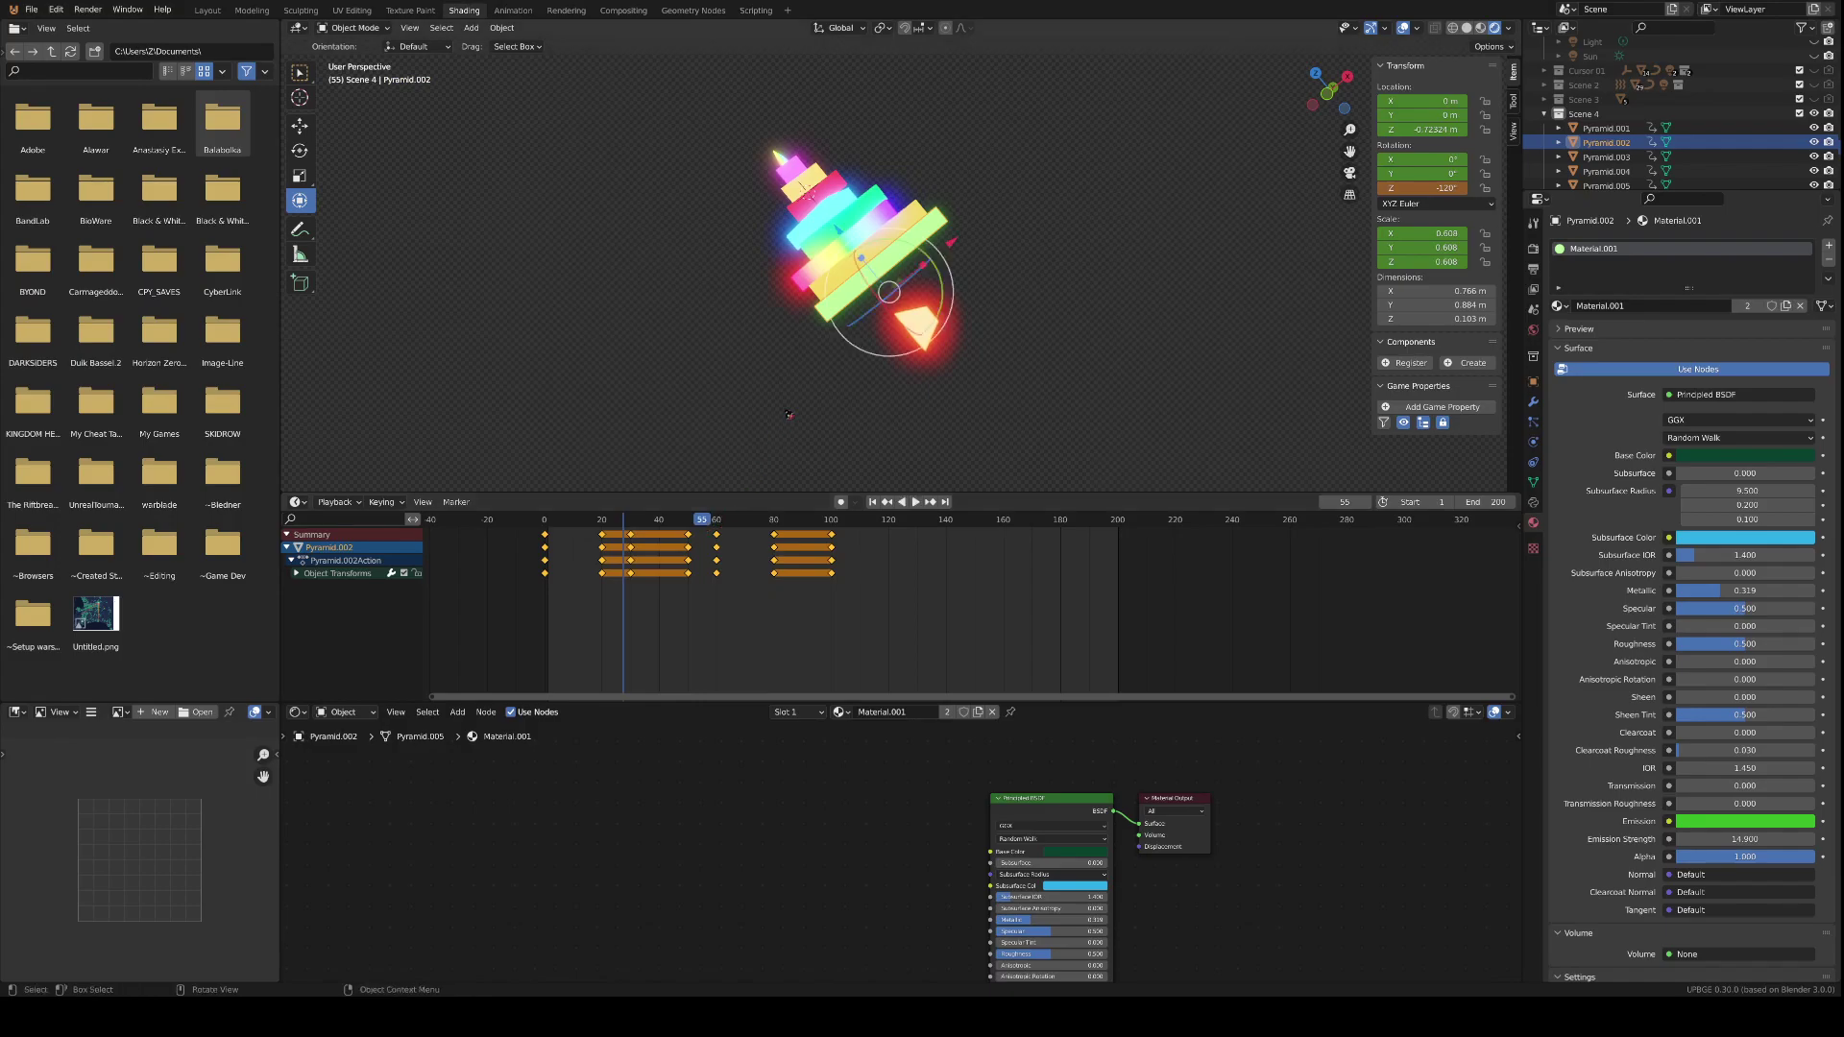
- Lower Pyramid.002 along Z, keyframe location and rotation at frame 55, and view through the camera
key(g)
key(z)
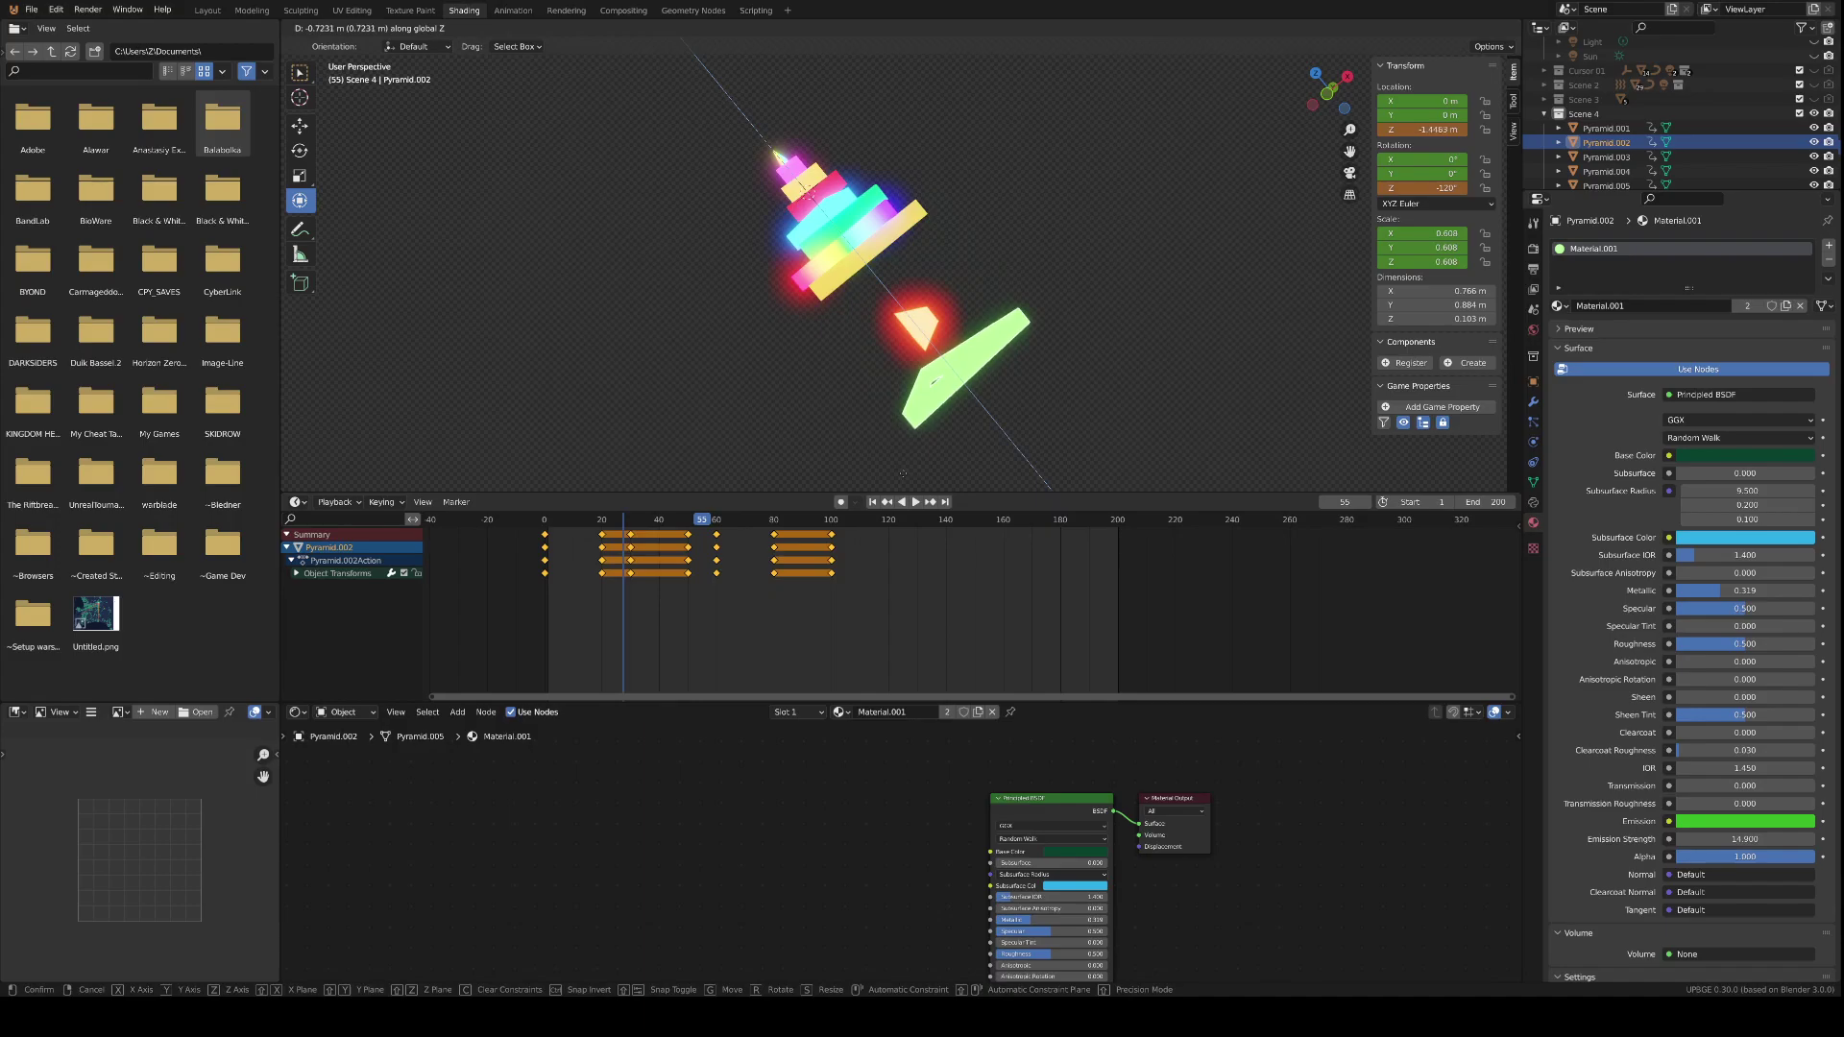
click(901, 464)
middle_drag(900, 464, 898, 382)
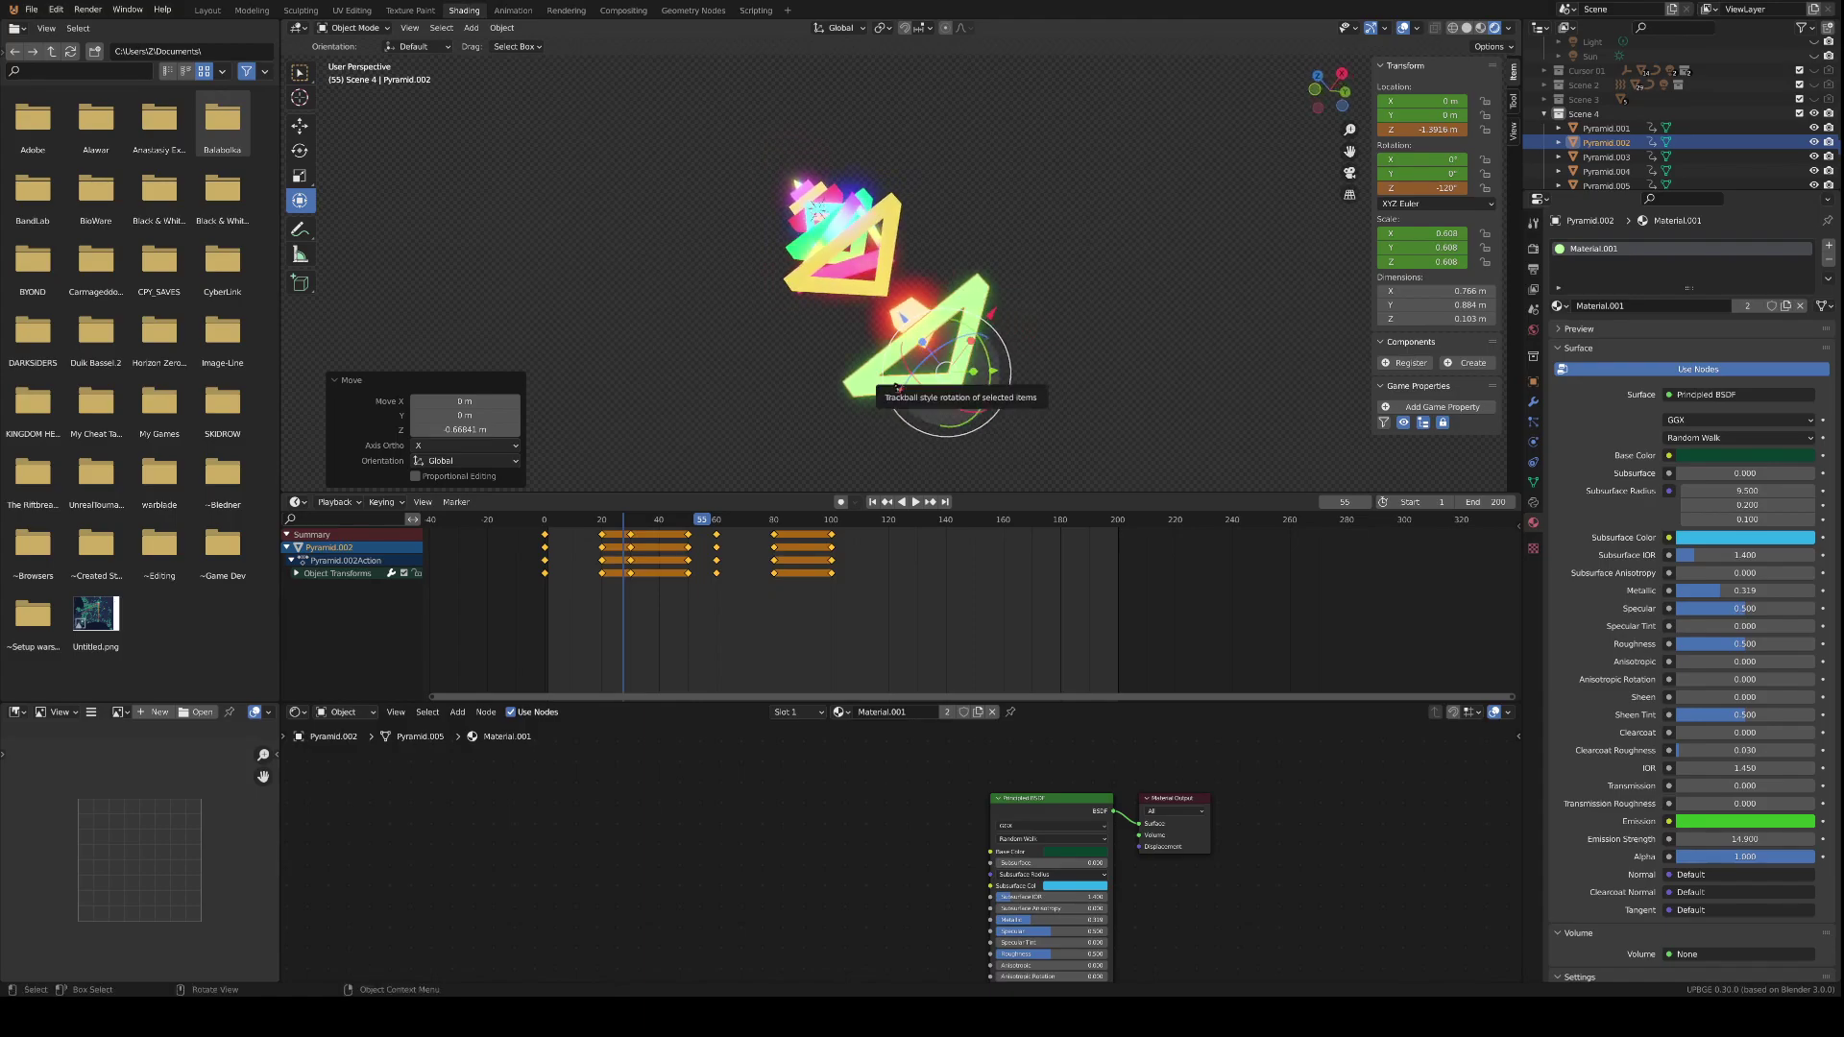
key(i)
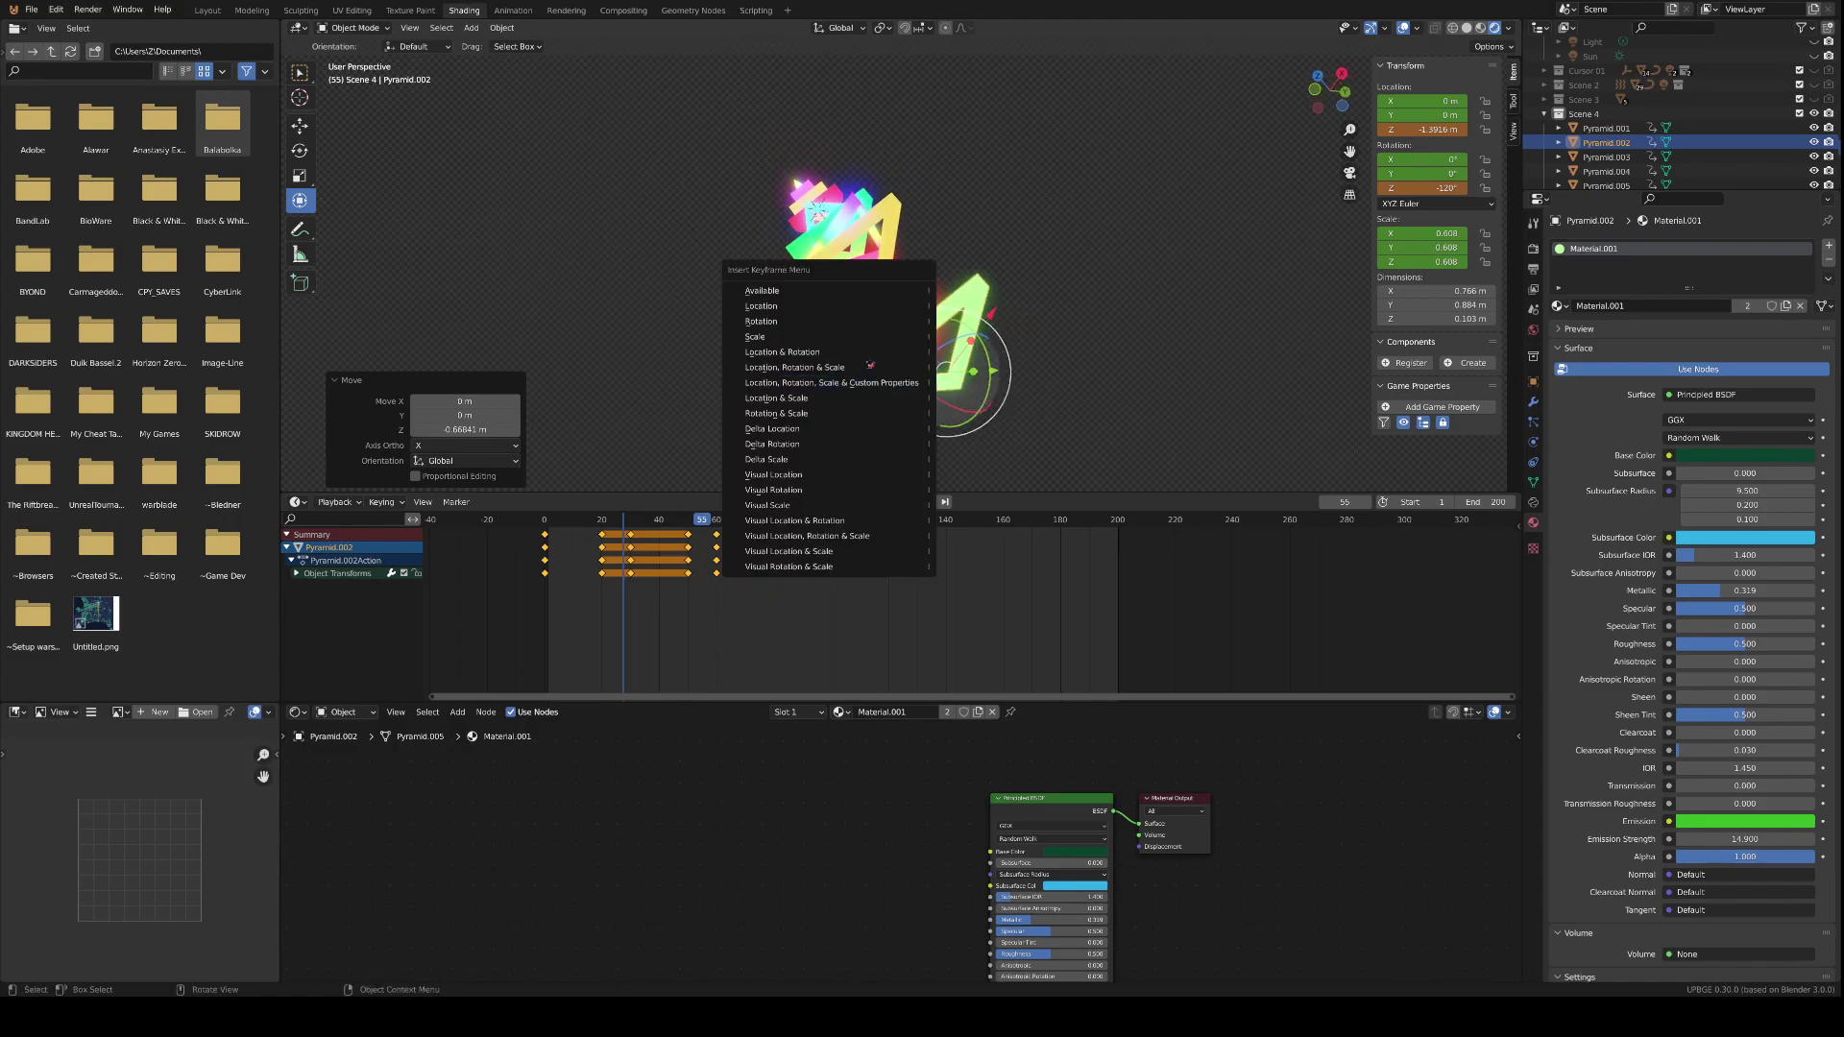
click(810, 352)
key(space)
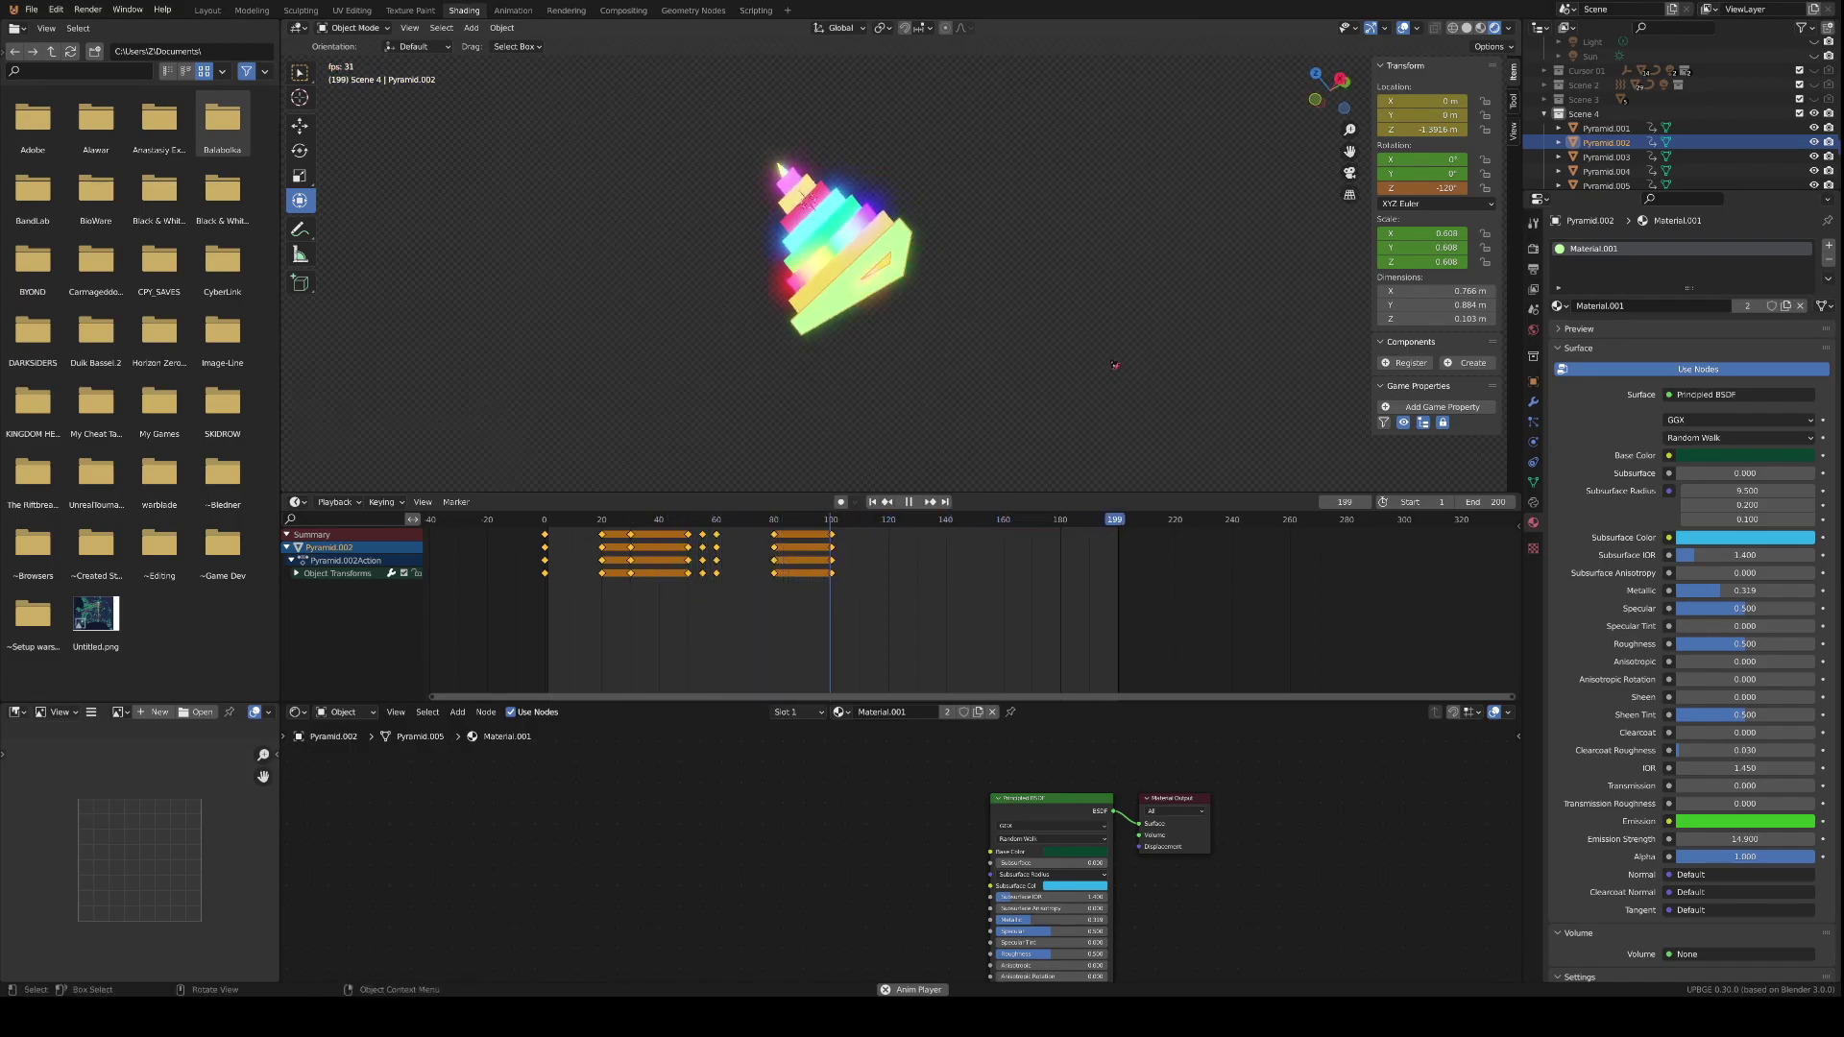
key(KP_0)
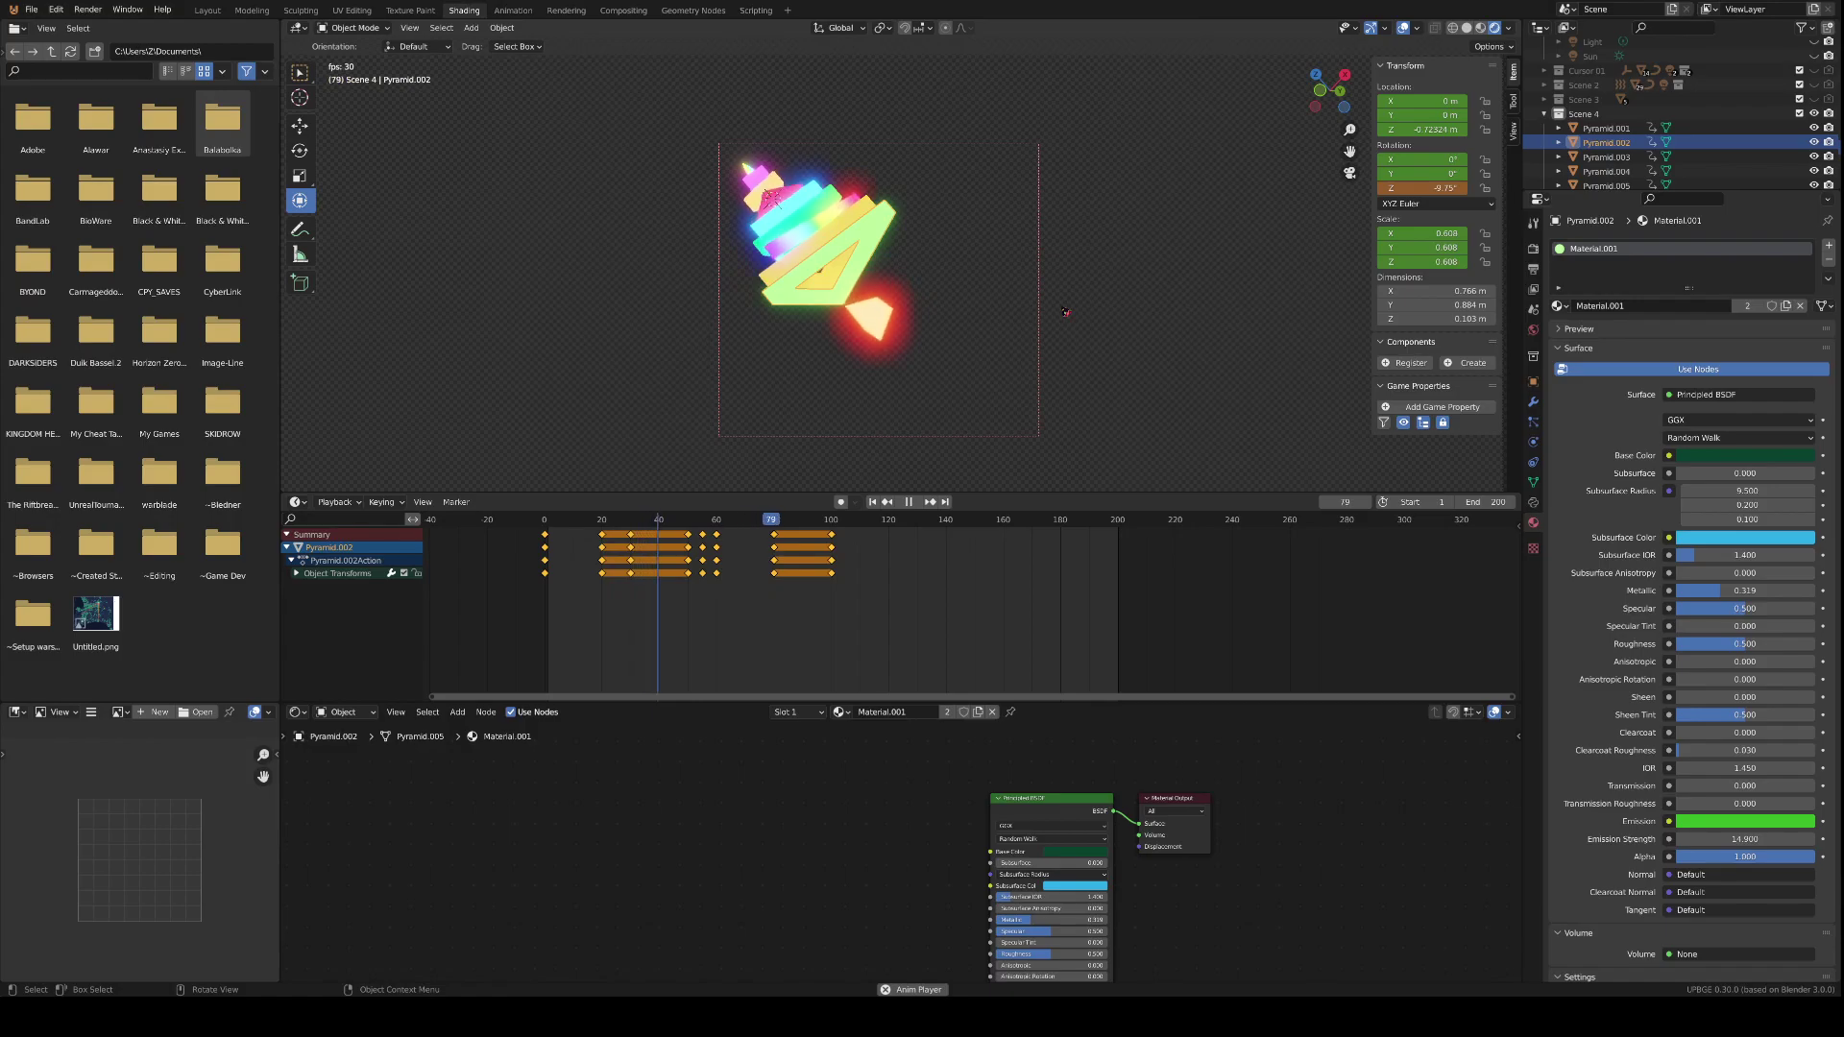
- Flatten Pyramid.001 along its height, preview the animation and rewind to frame 0
key(space)
click(900, 294)
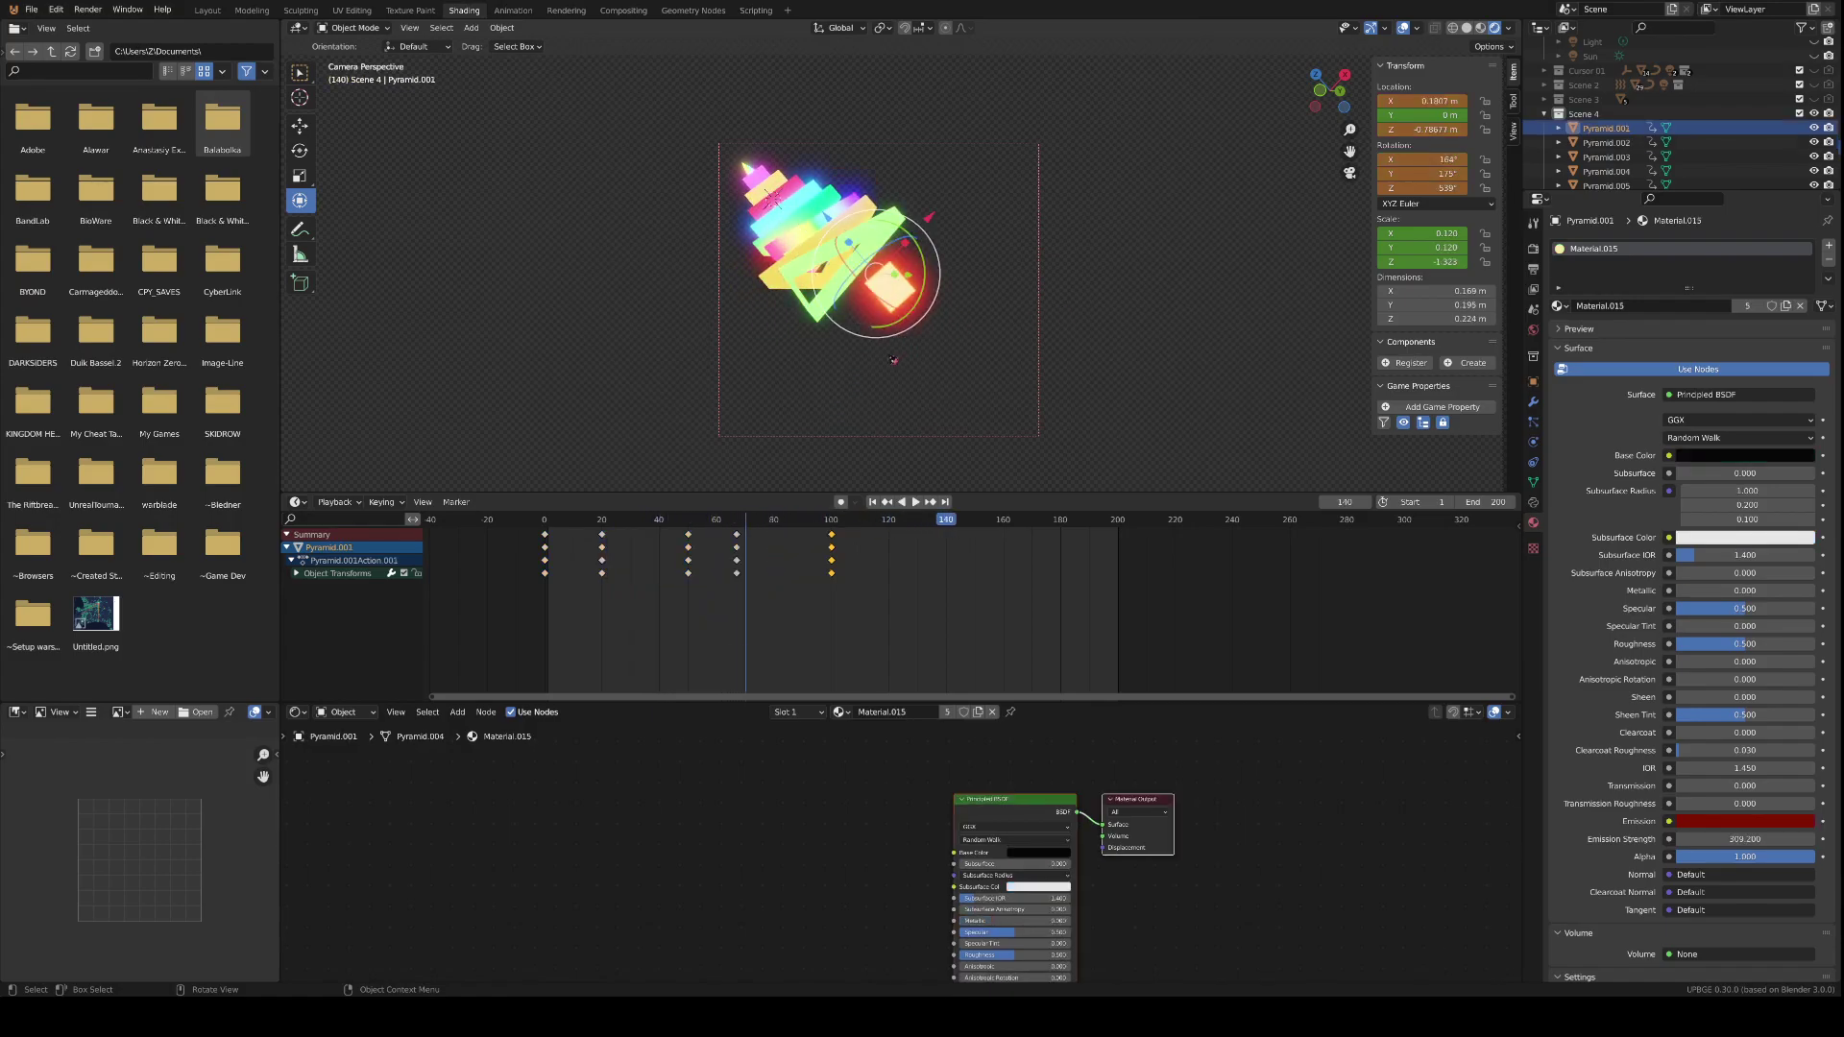
drag(853, 248, 912, 287)
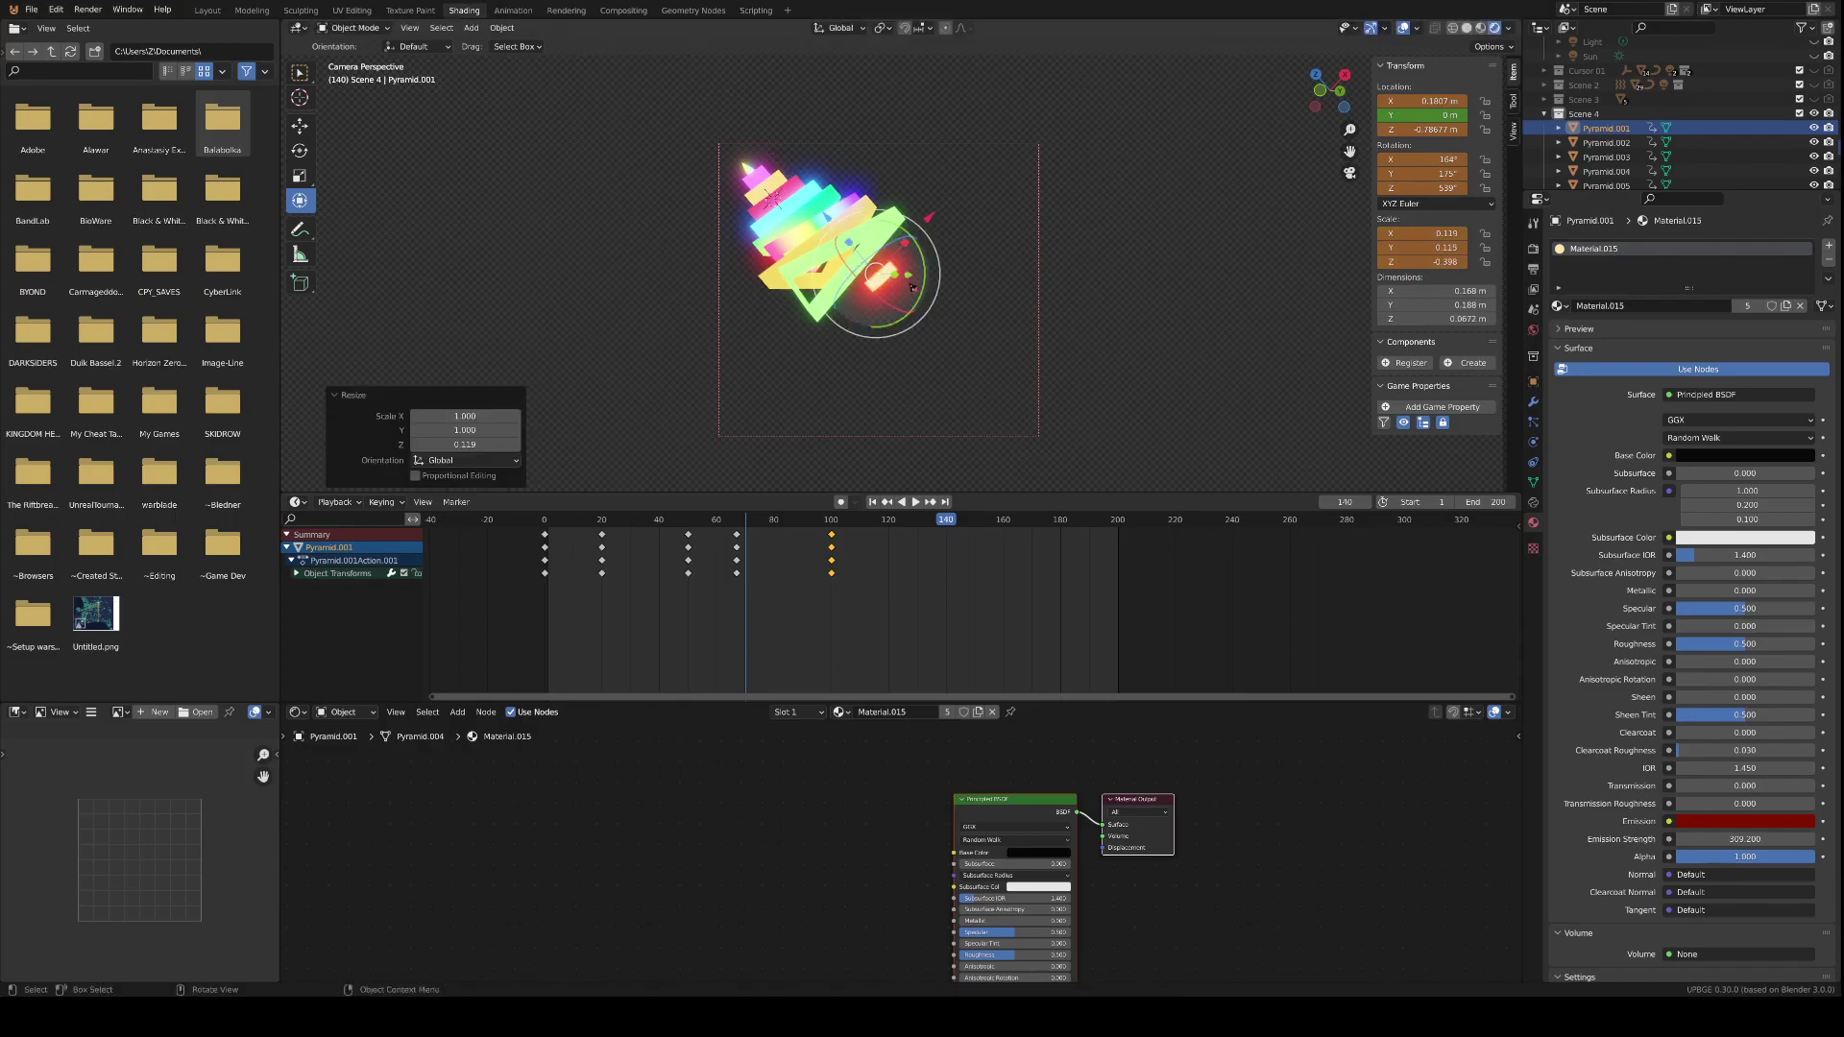
key(space)
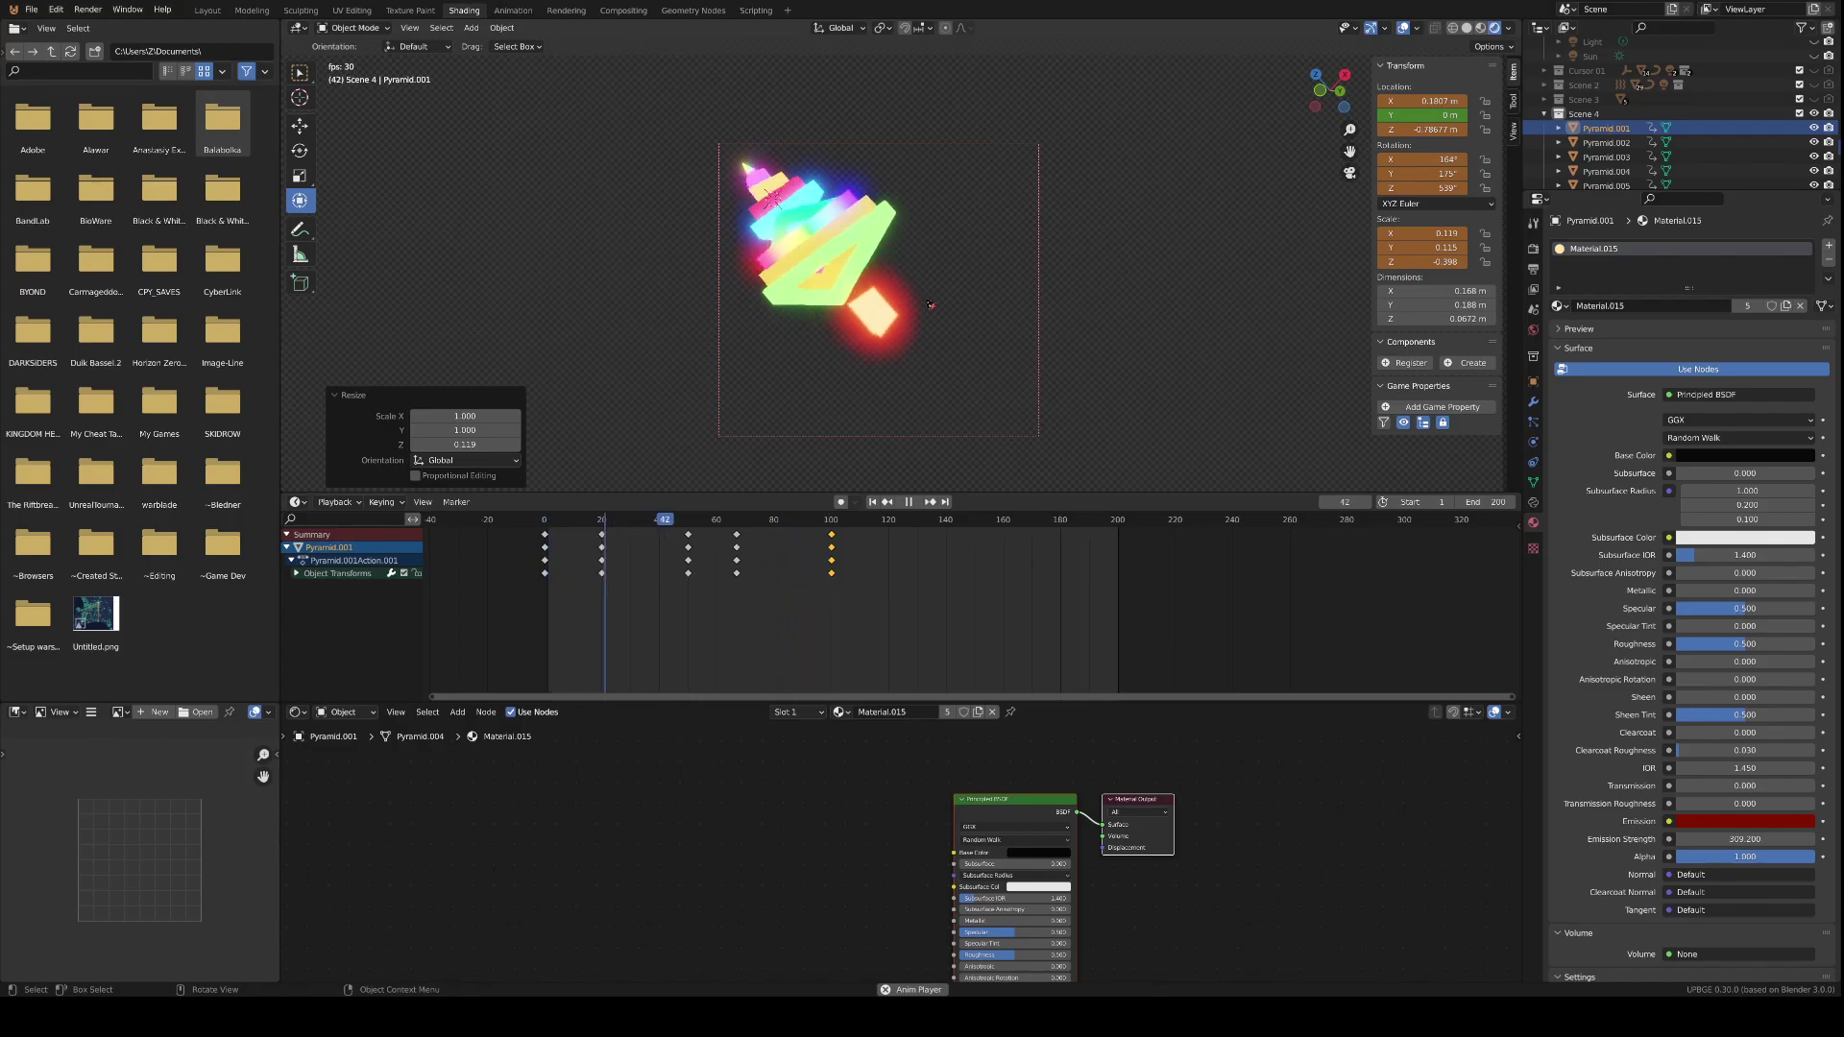
key(space)
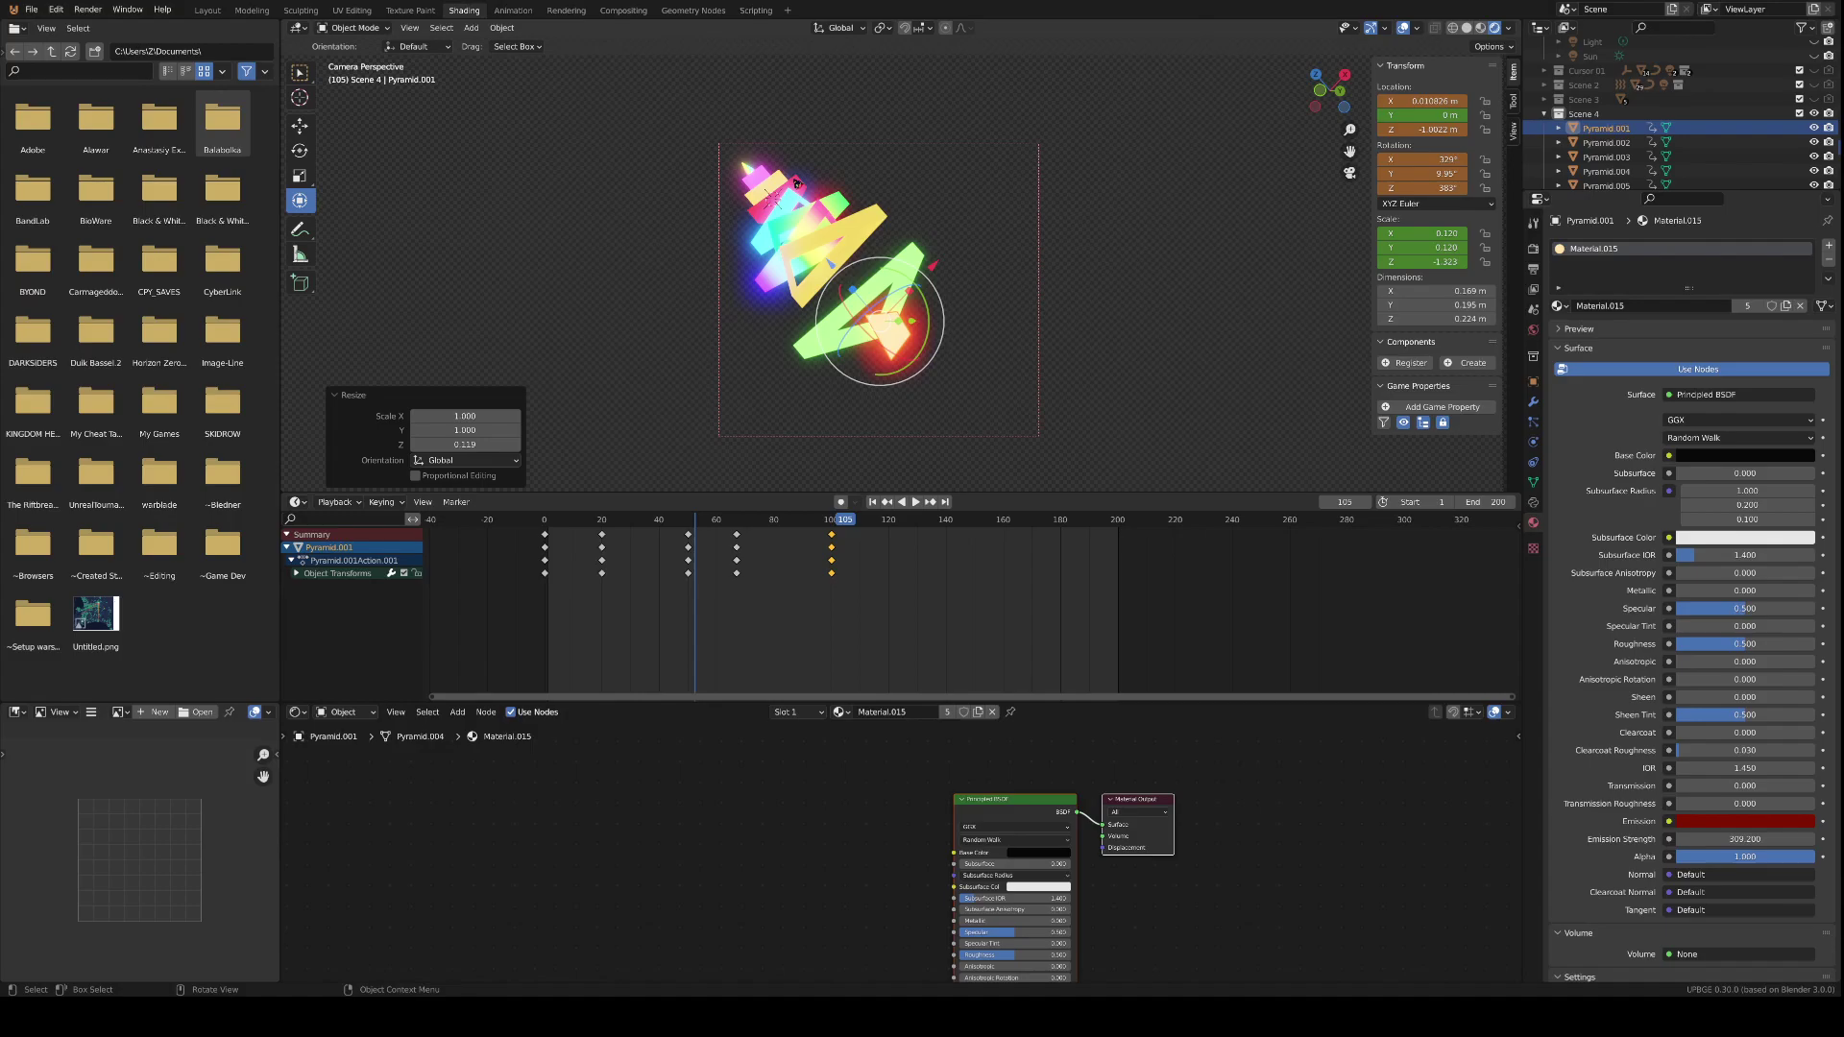
key(space)
key(space)
key(space)
key(space)
drag(1035, 521, 545, 520)
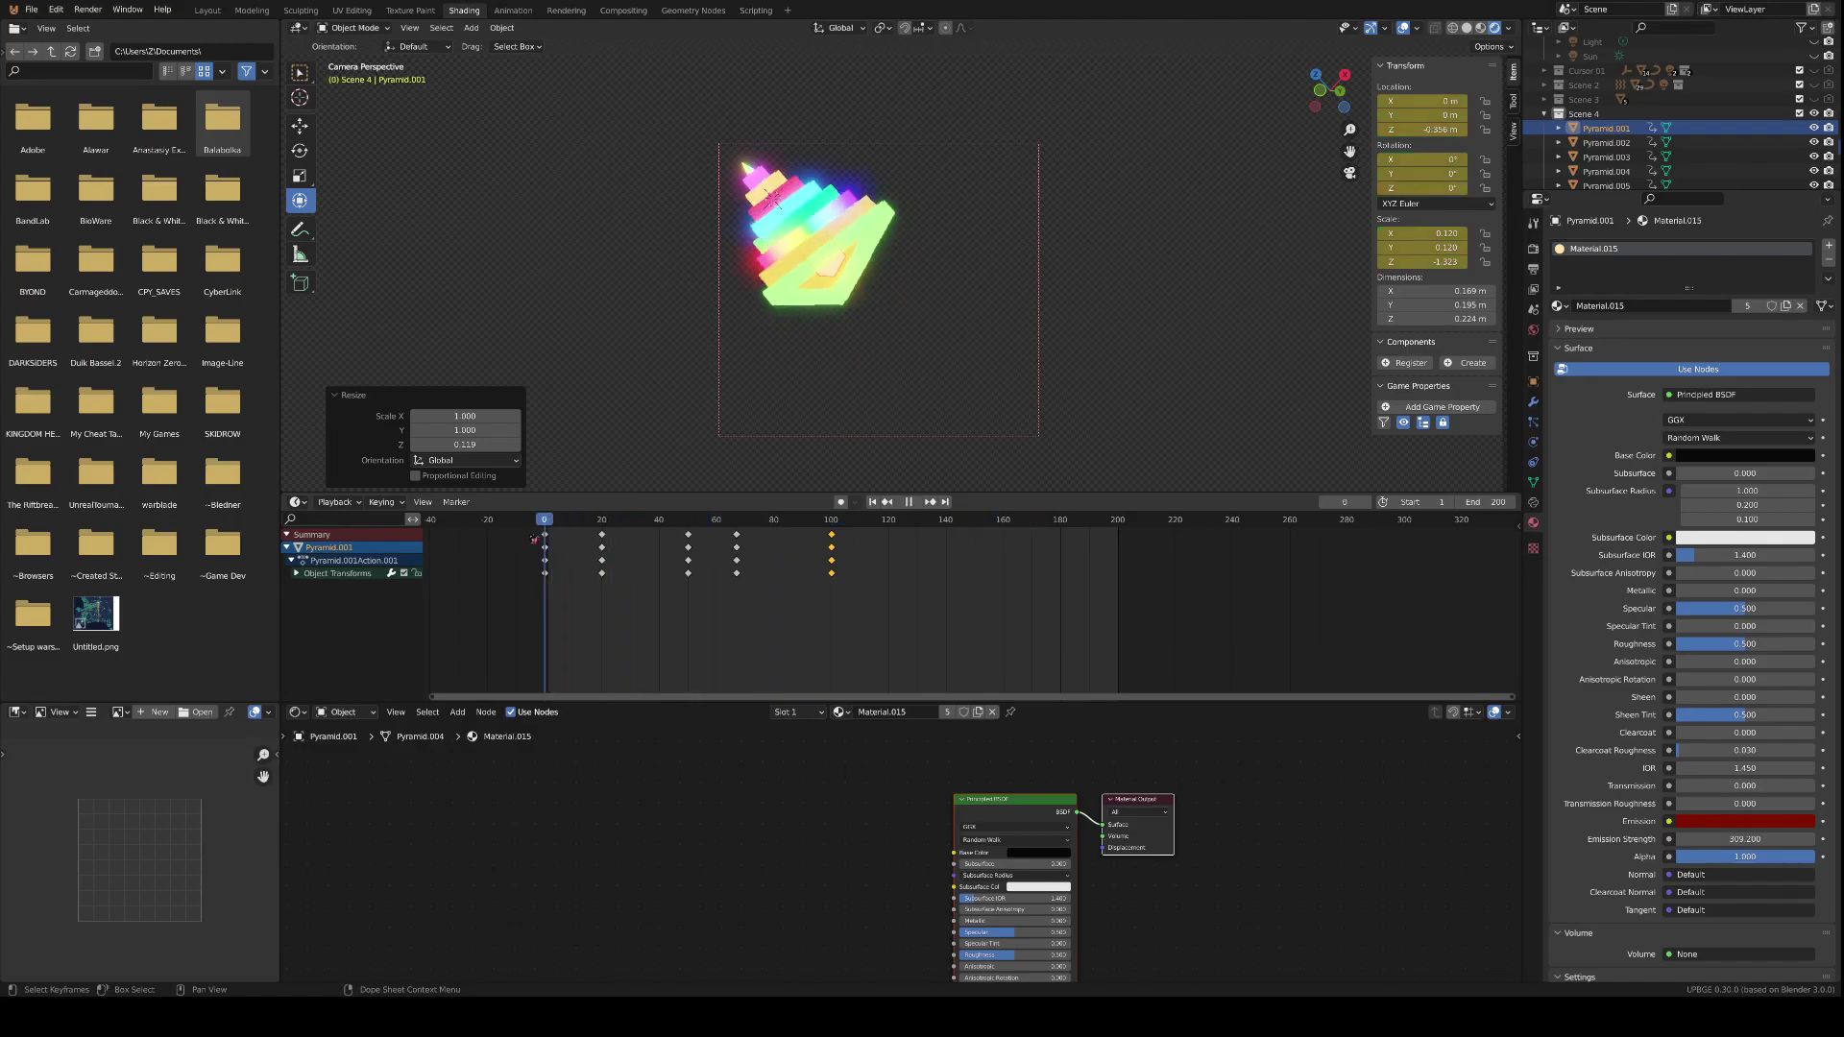
- Hide Pyramid.001 from the viewport
click(928, 269)
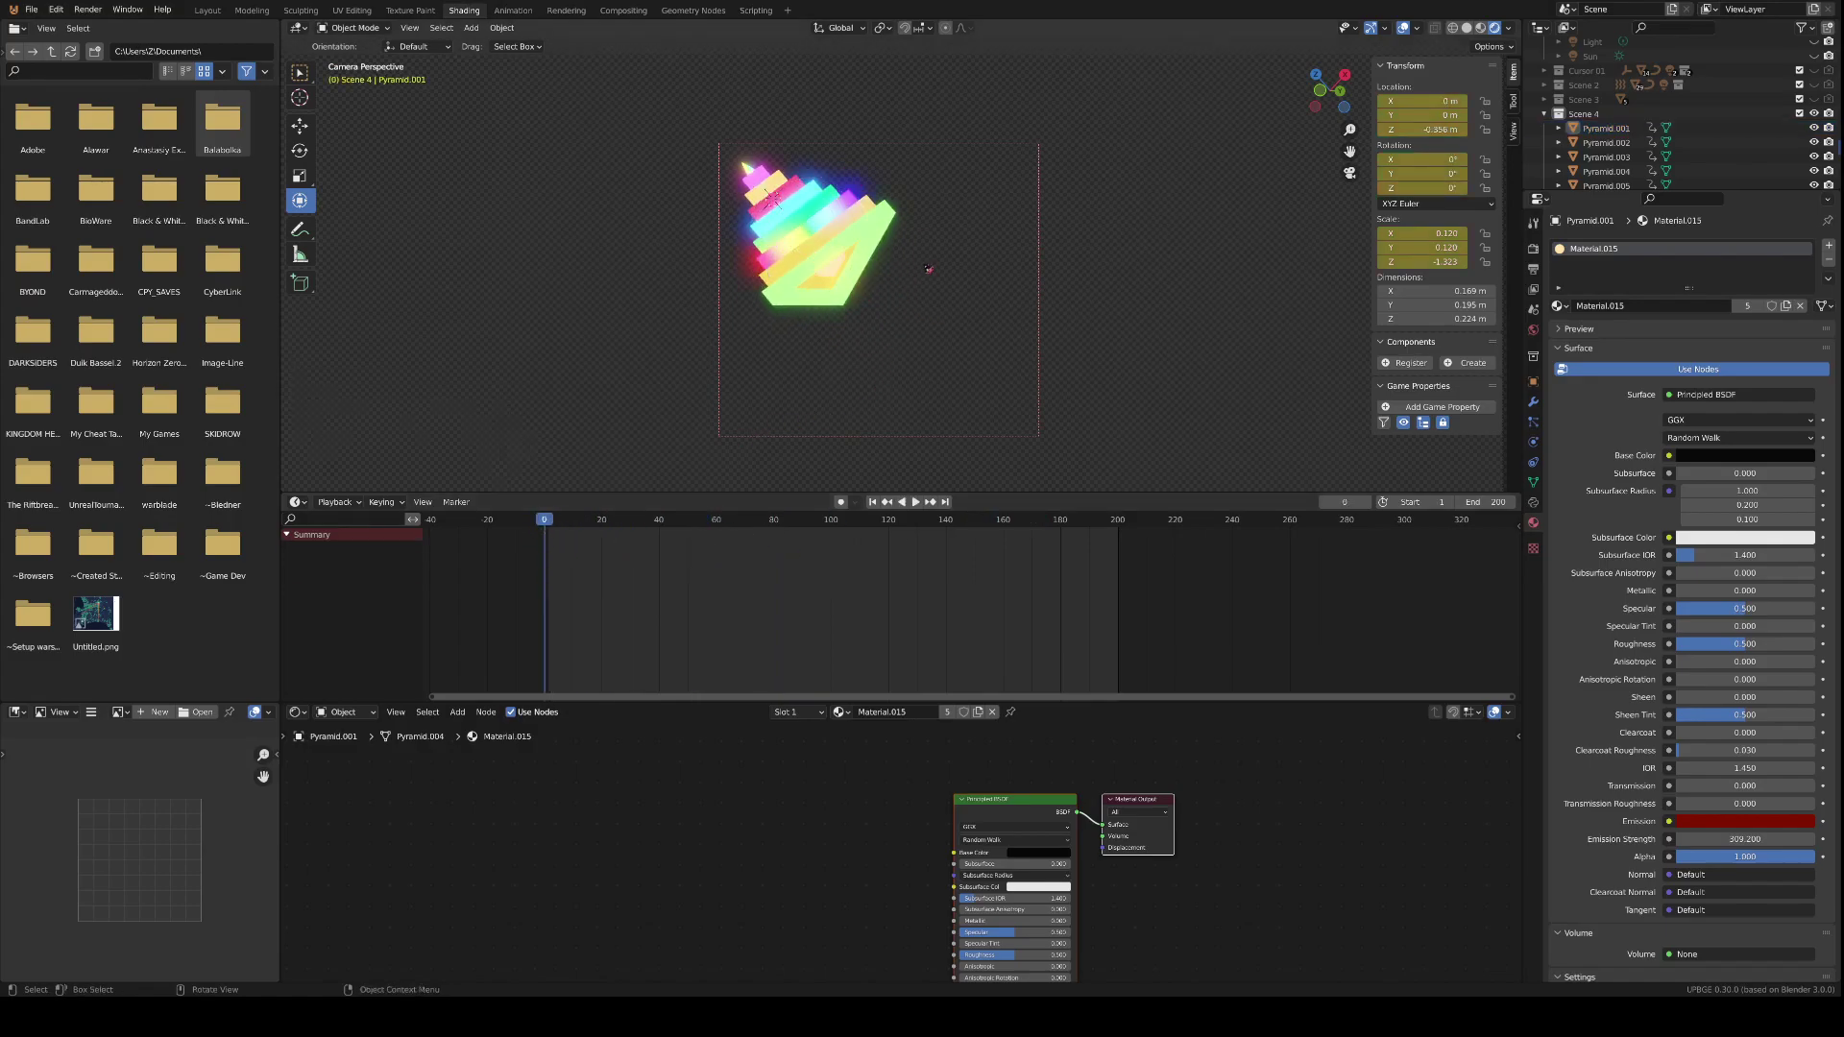
click(828, 276)
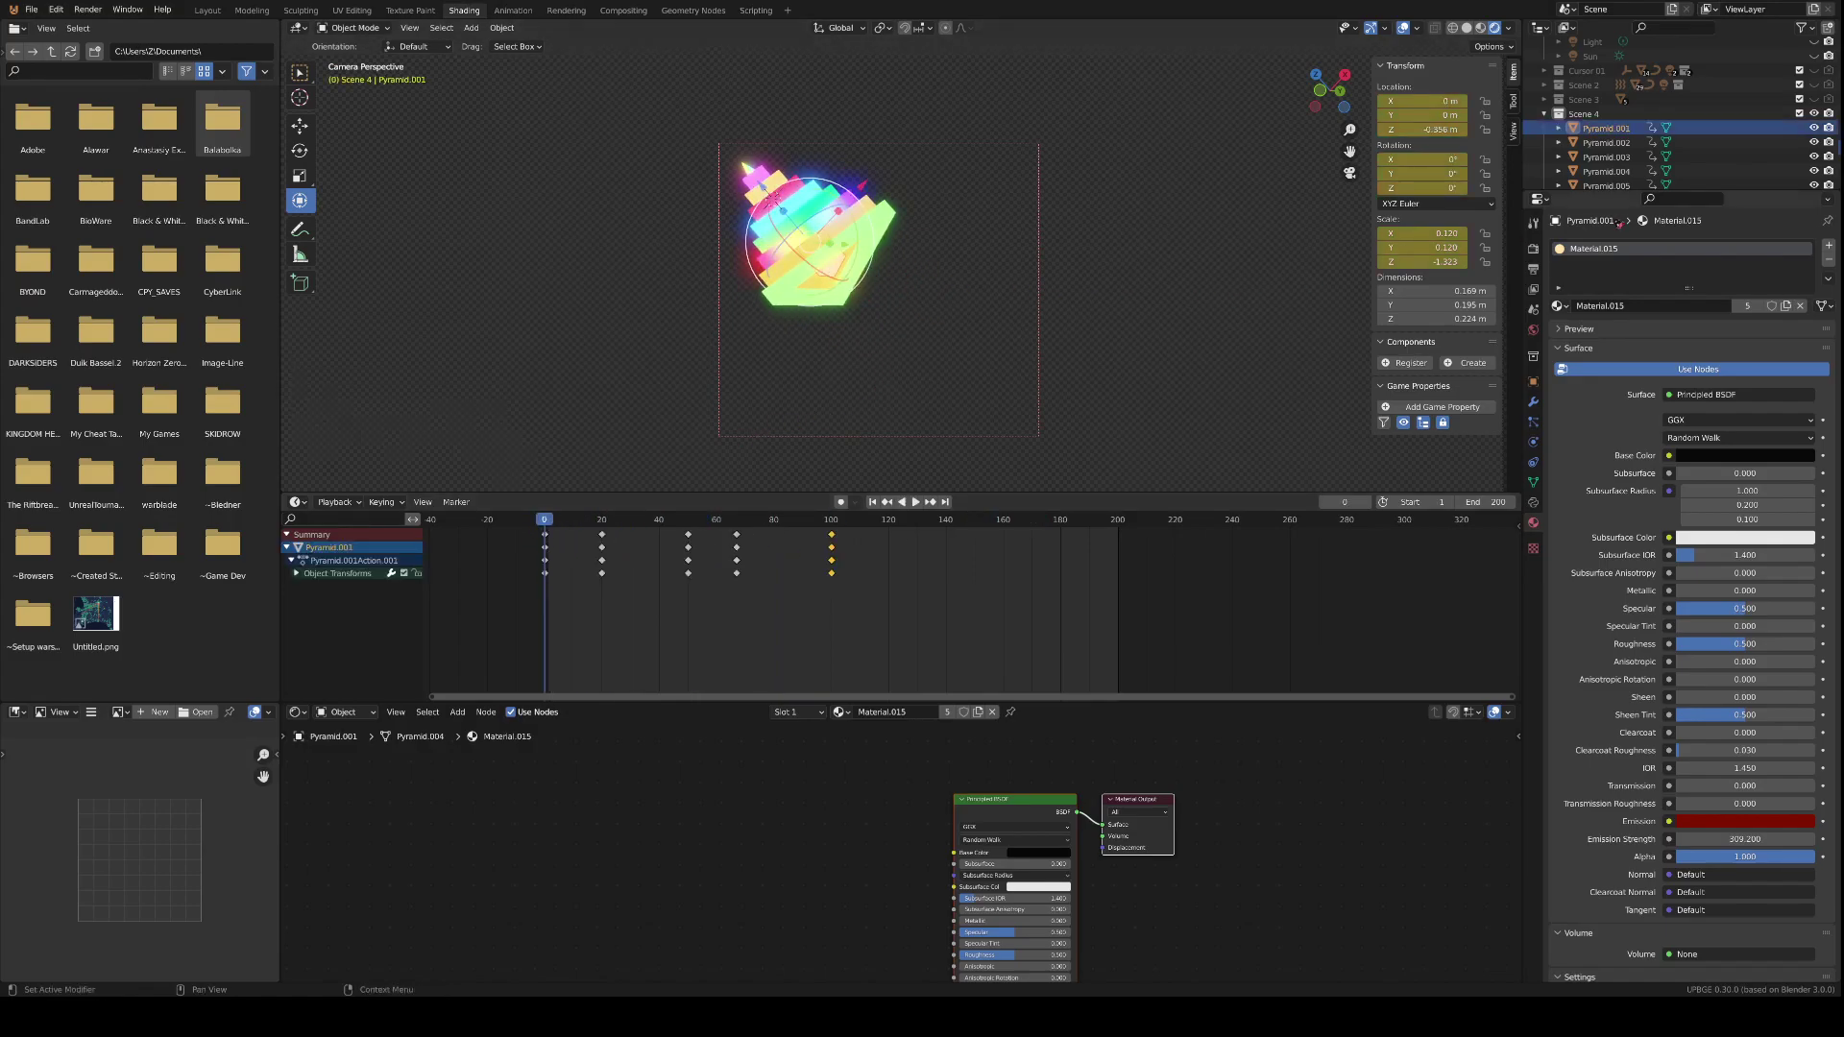
click(1814, 128)
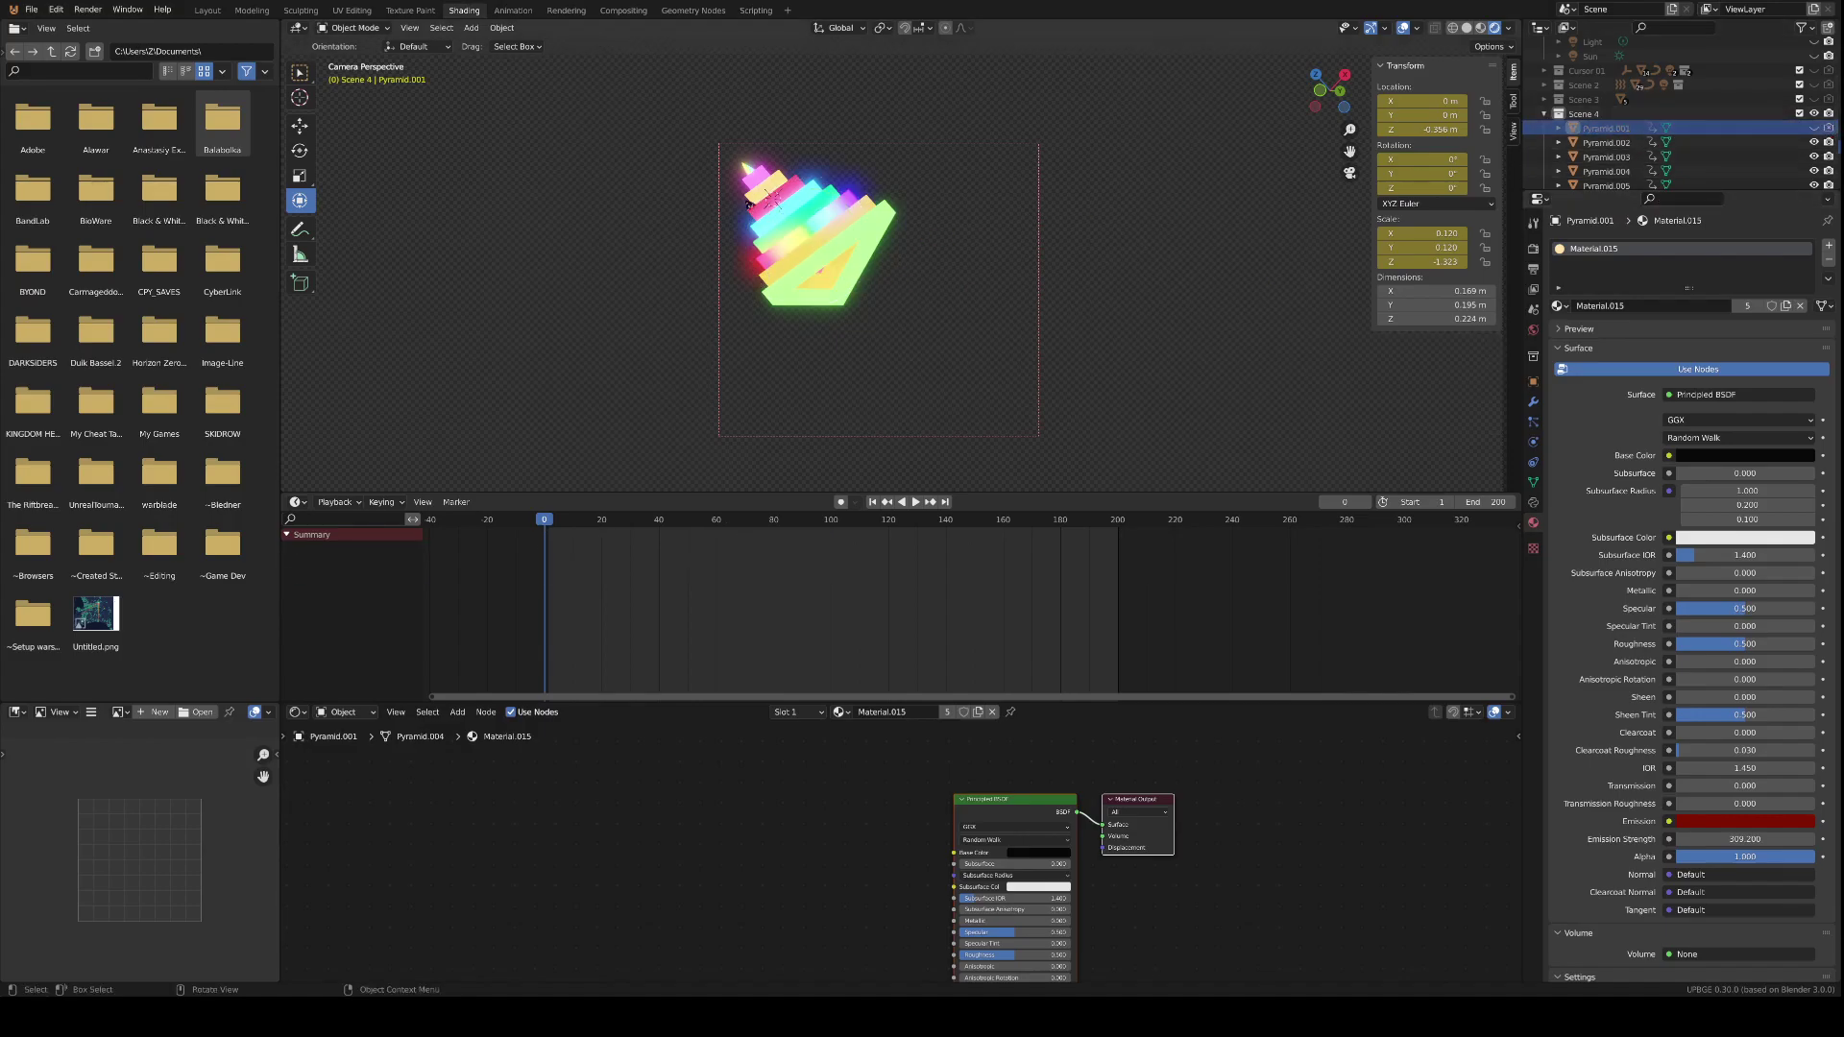
- Copy and paste Pyramid.002 through Pyramid.005 and move the copies
drag(734, 160, 908, 330)
key(ctrl+c)
key(ctrl+v)
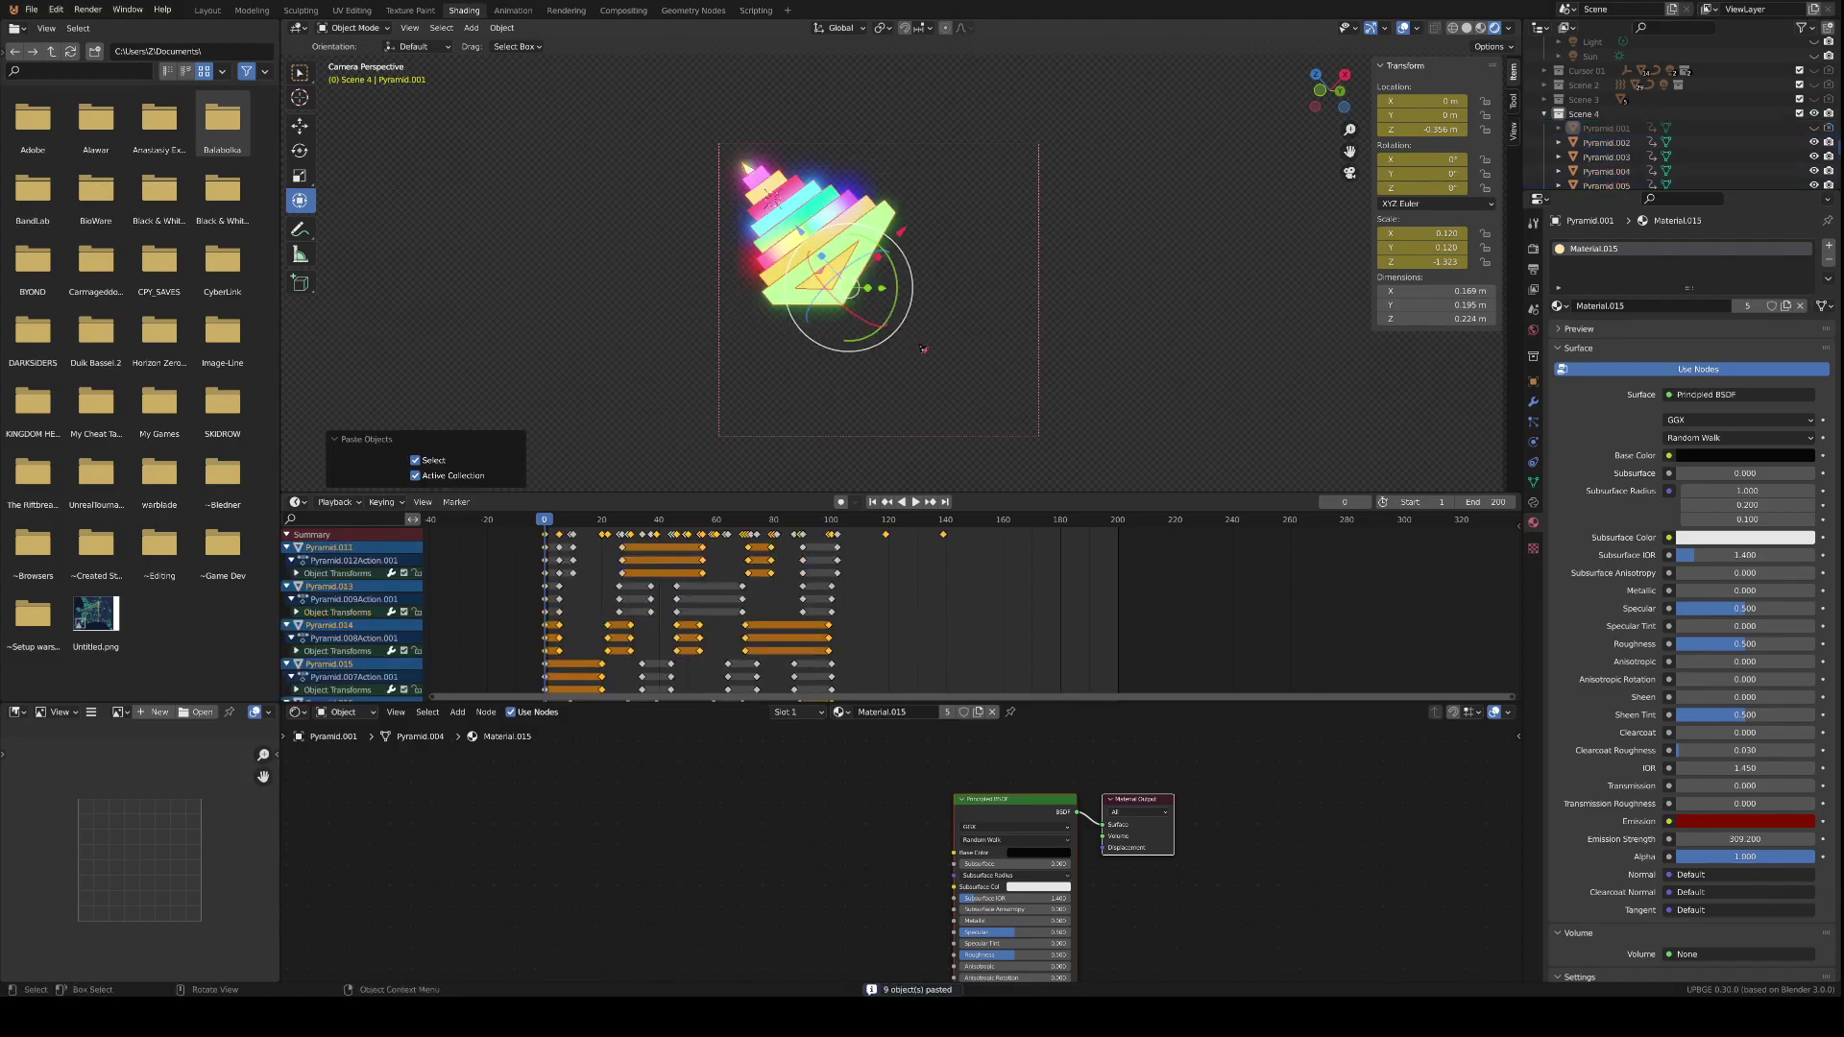
click(930, 360)
drag(734, 161, 908, 331)
key(g)
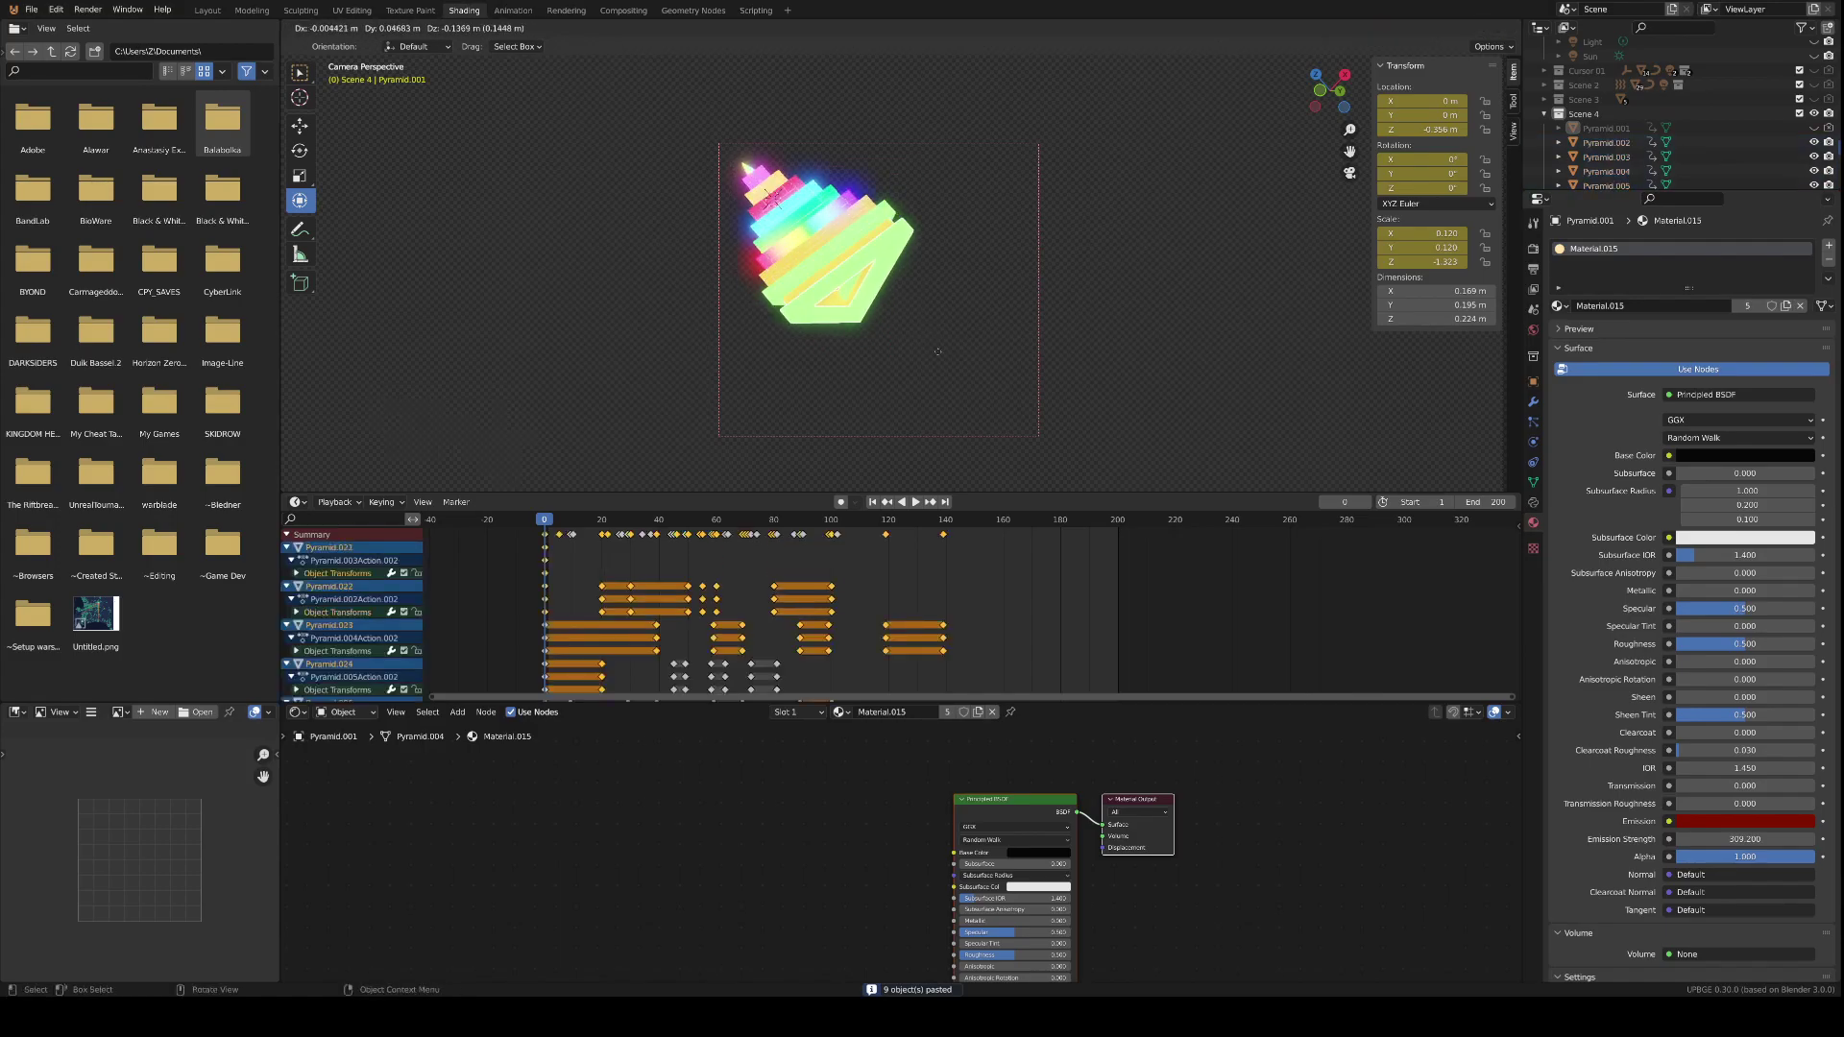
click(936, 352)
- Resize the copies (0.823, then 1.170) and raise them 0.25487 m along Z
key(s)
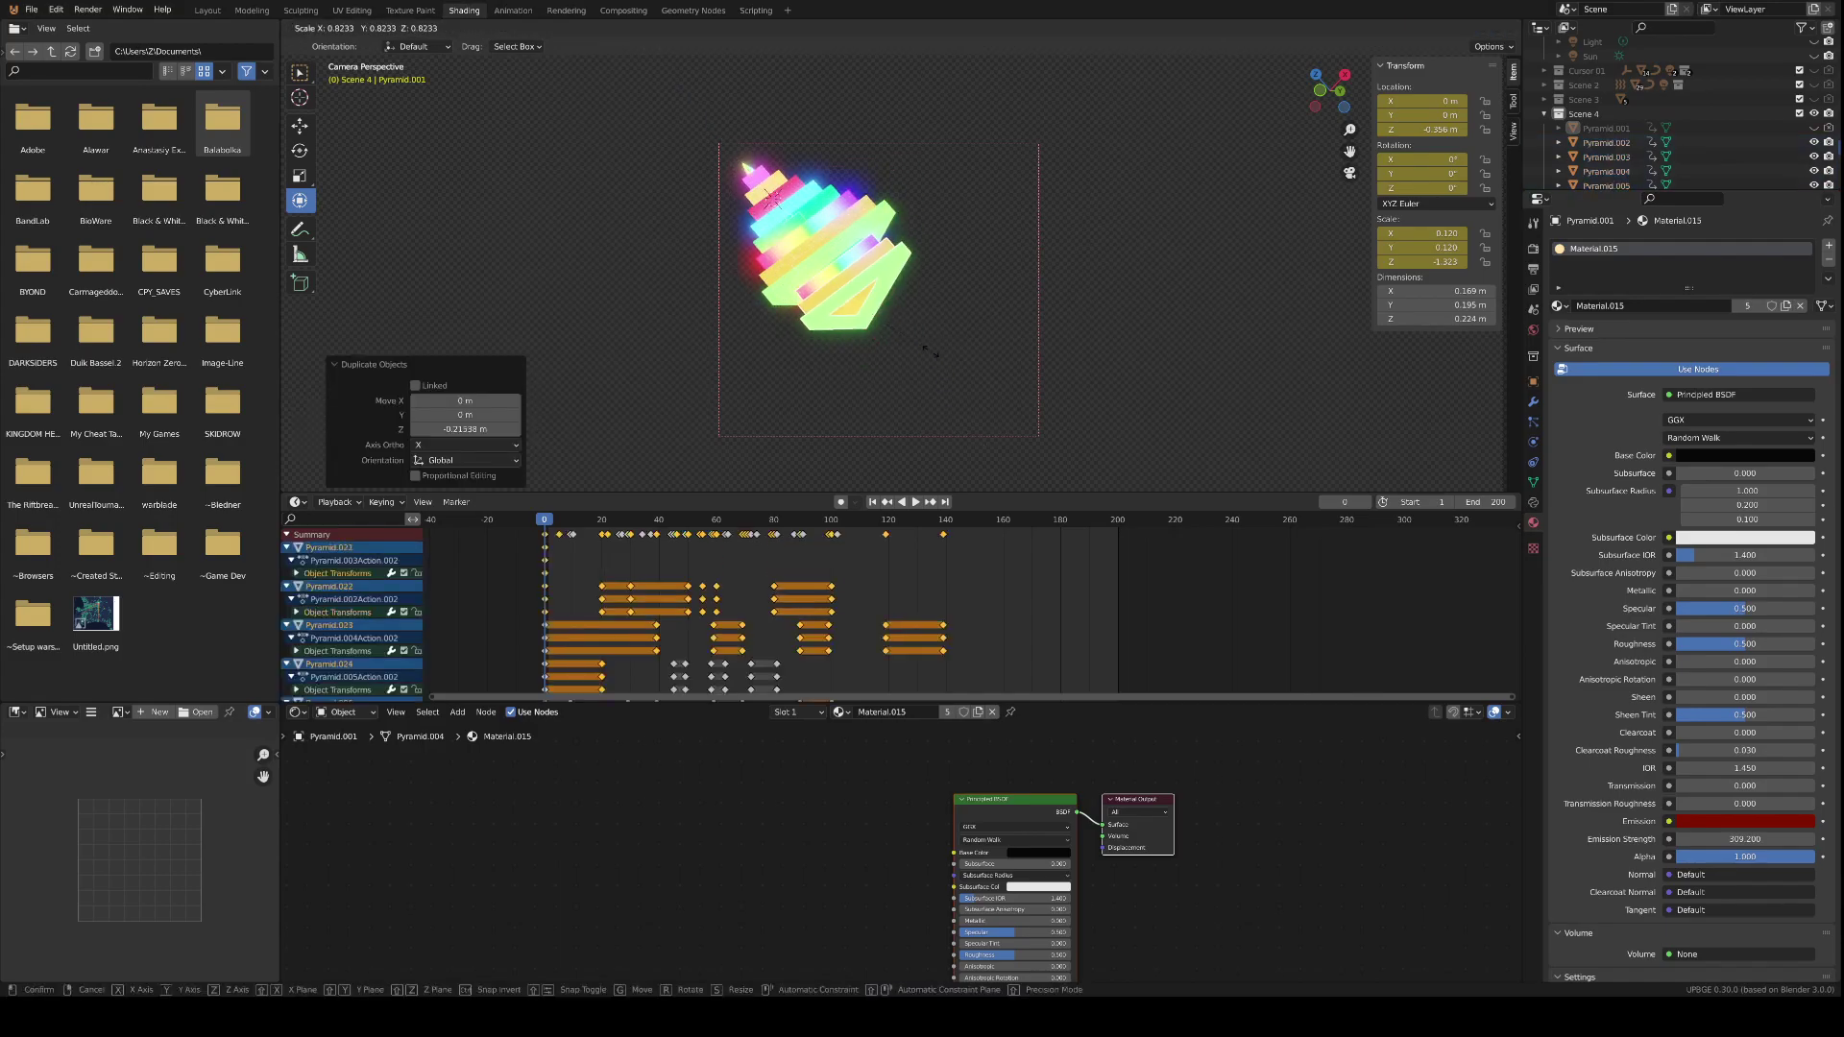
click(931, 353)
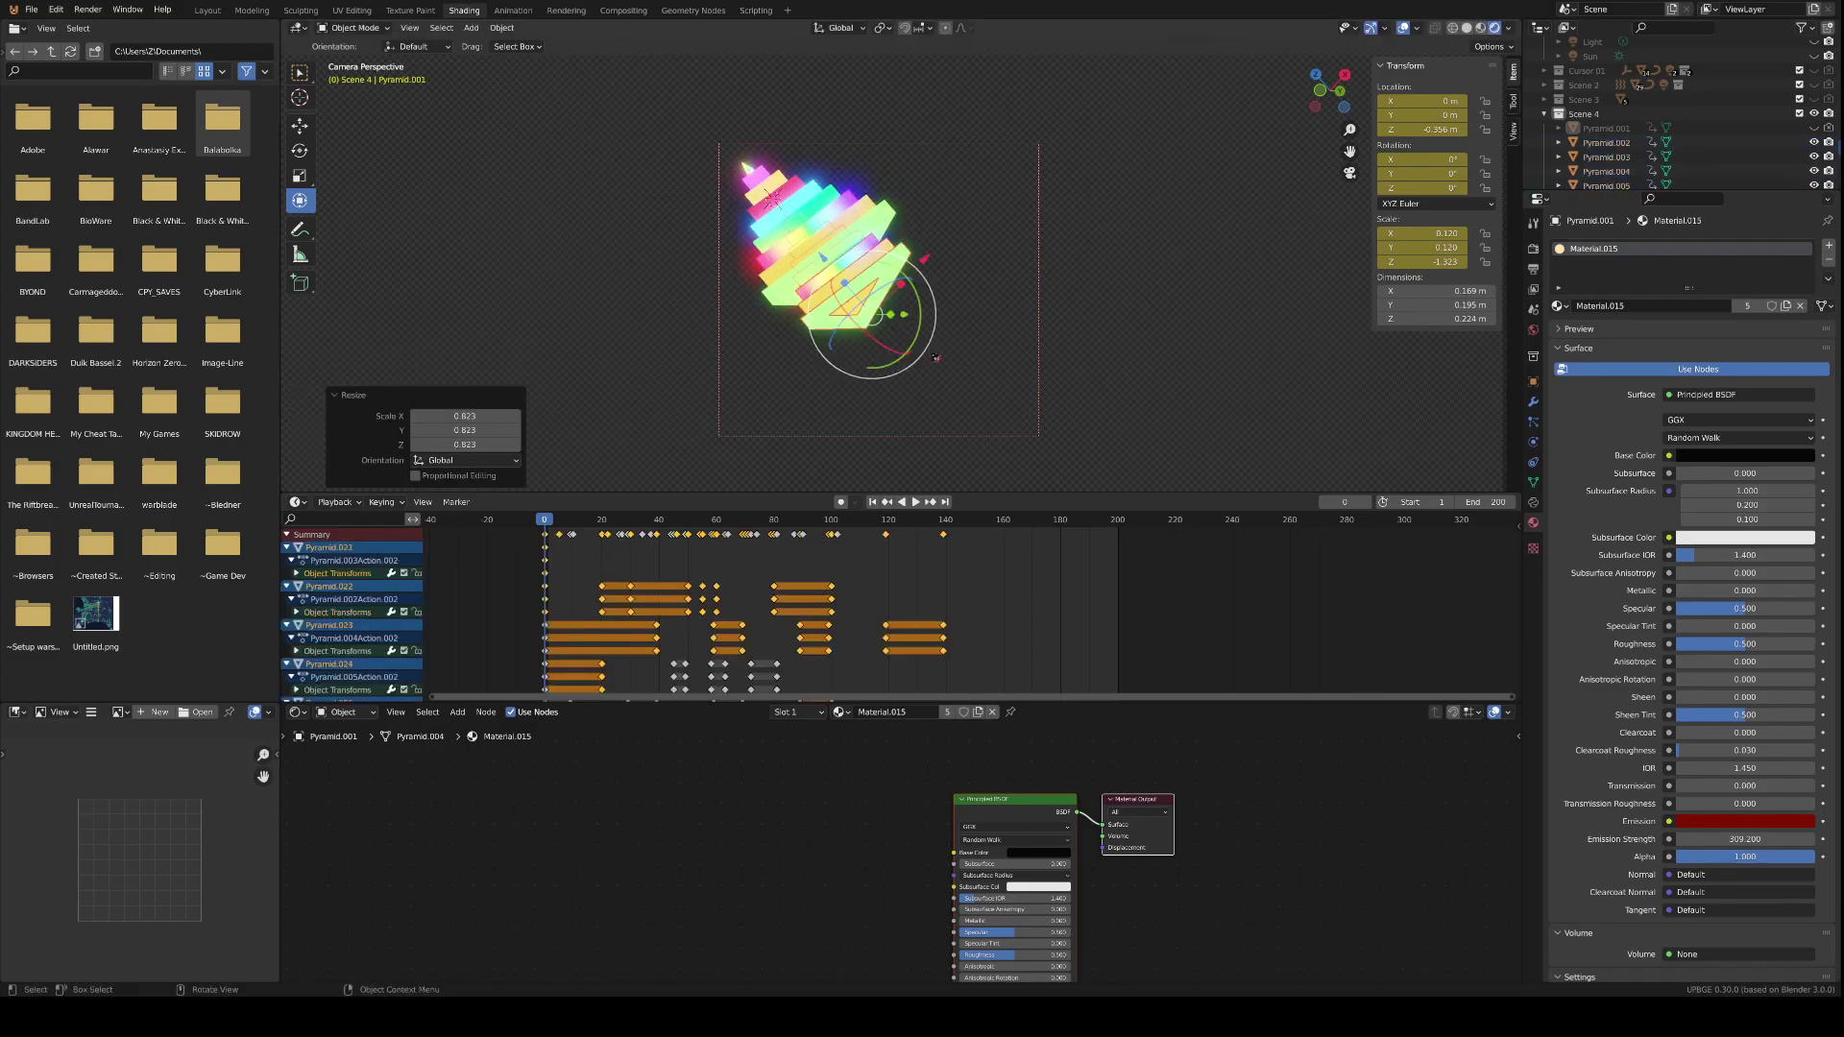
key(s)
click(892, 332)
key(g)
key(z)
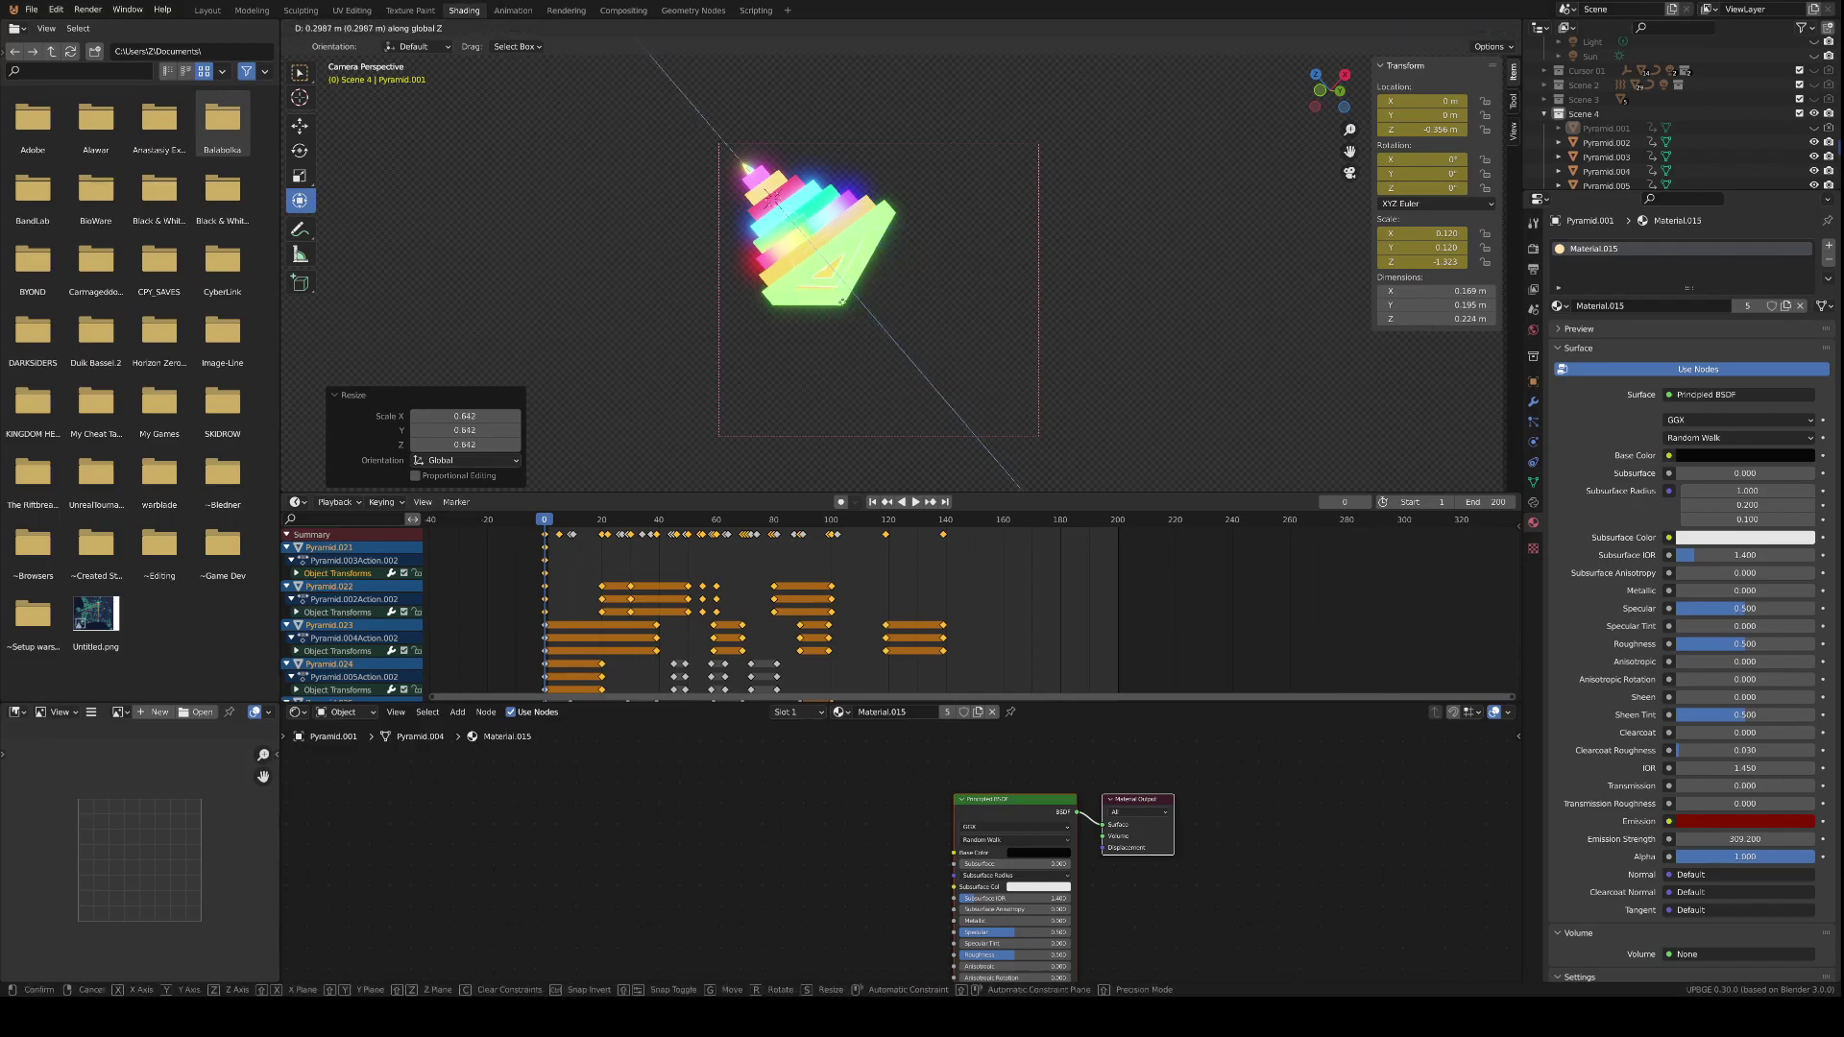
click(845, 307)
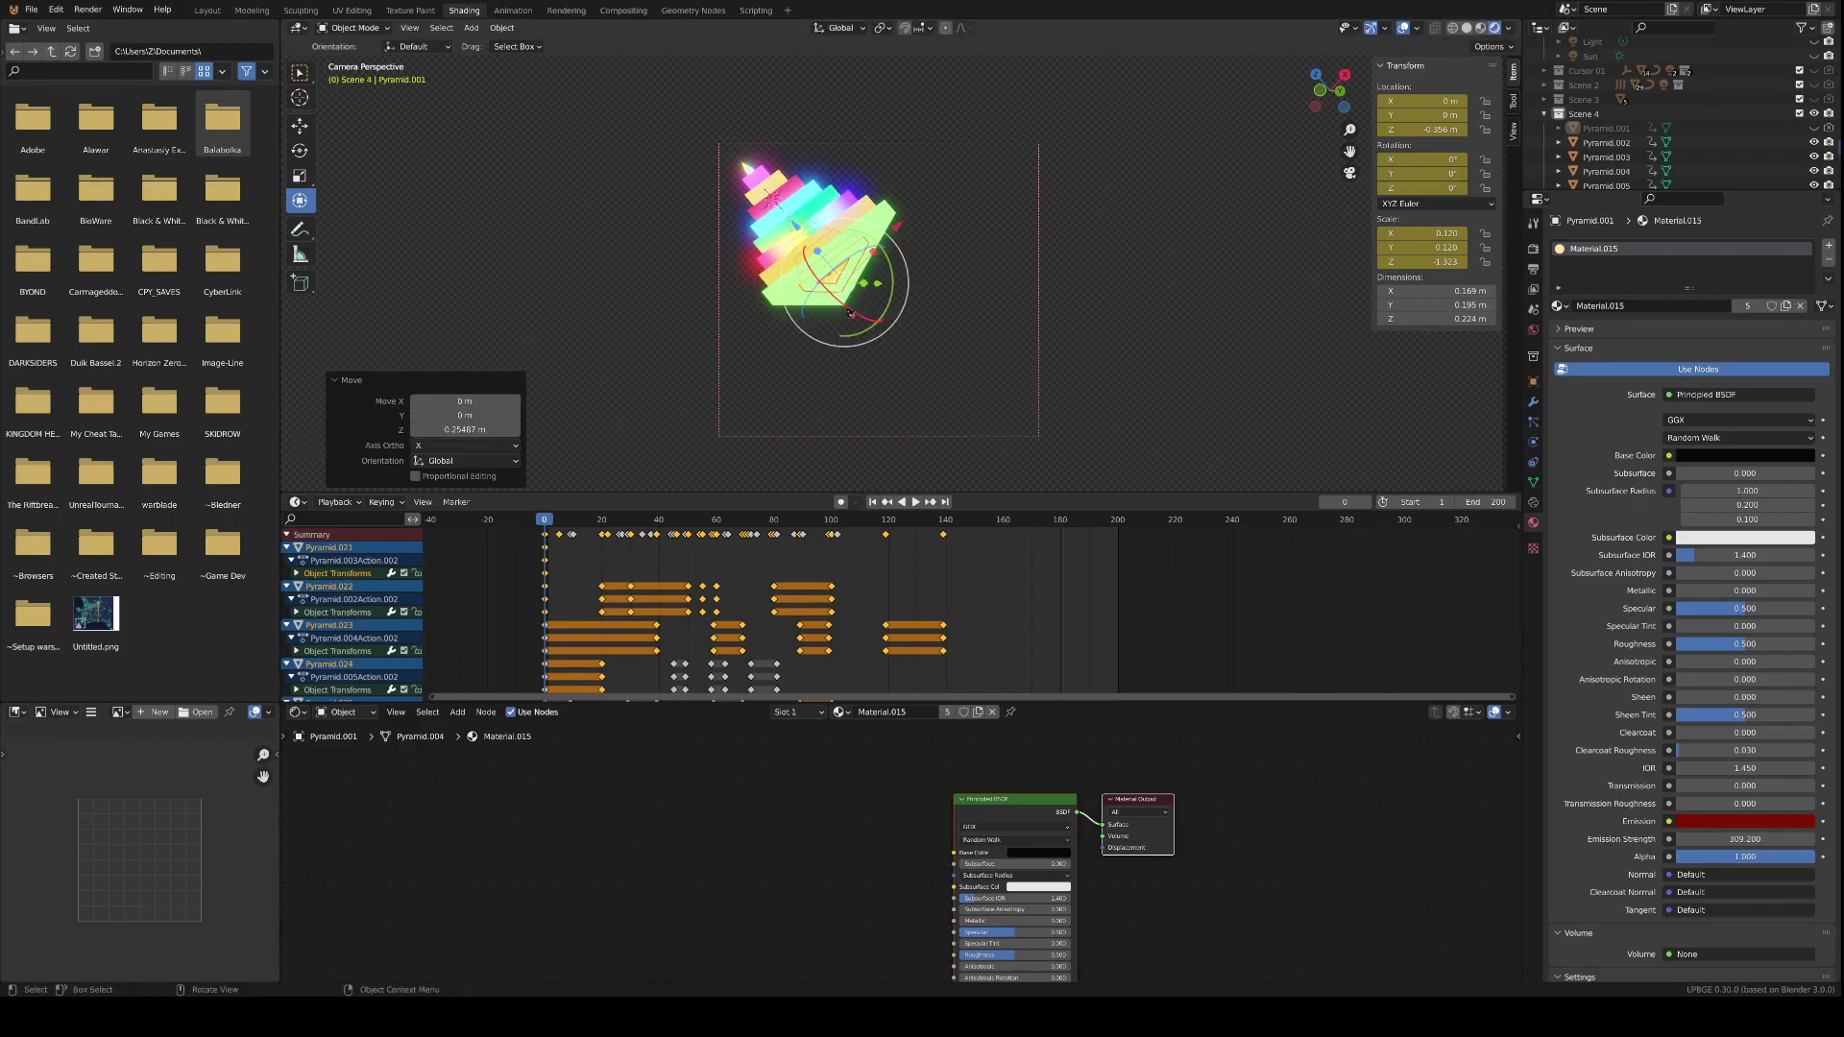
key(s)
click(858, 314)
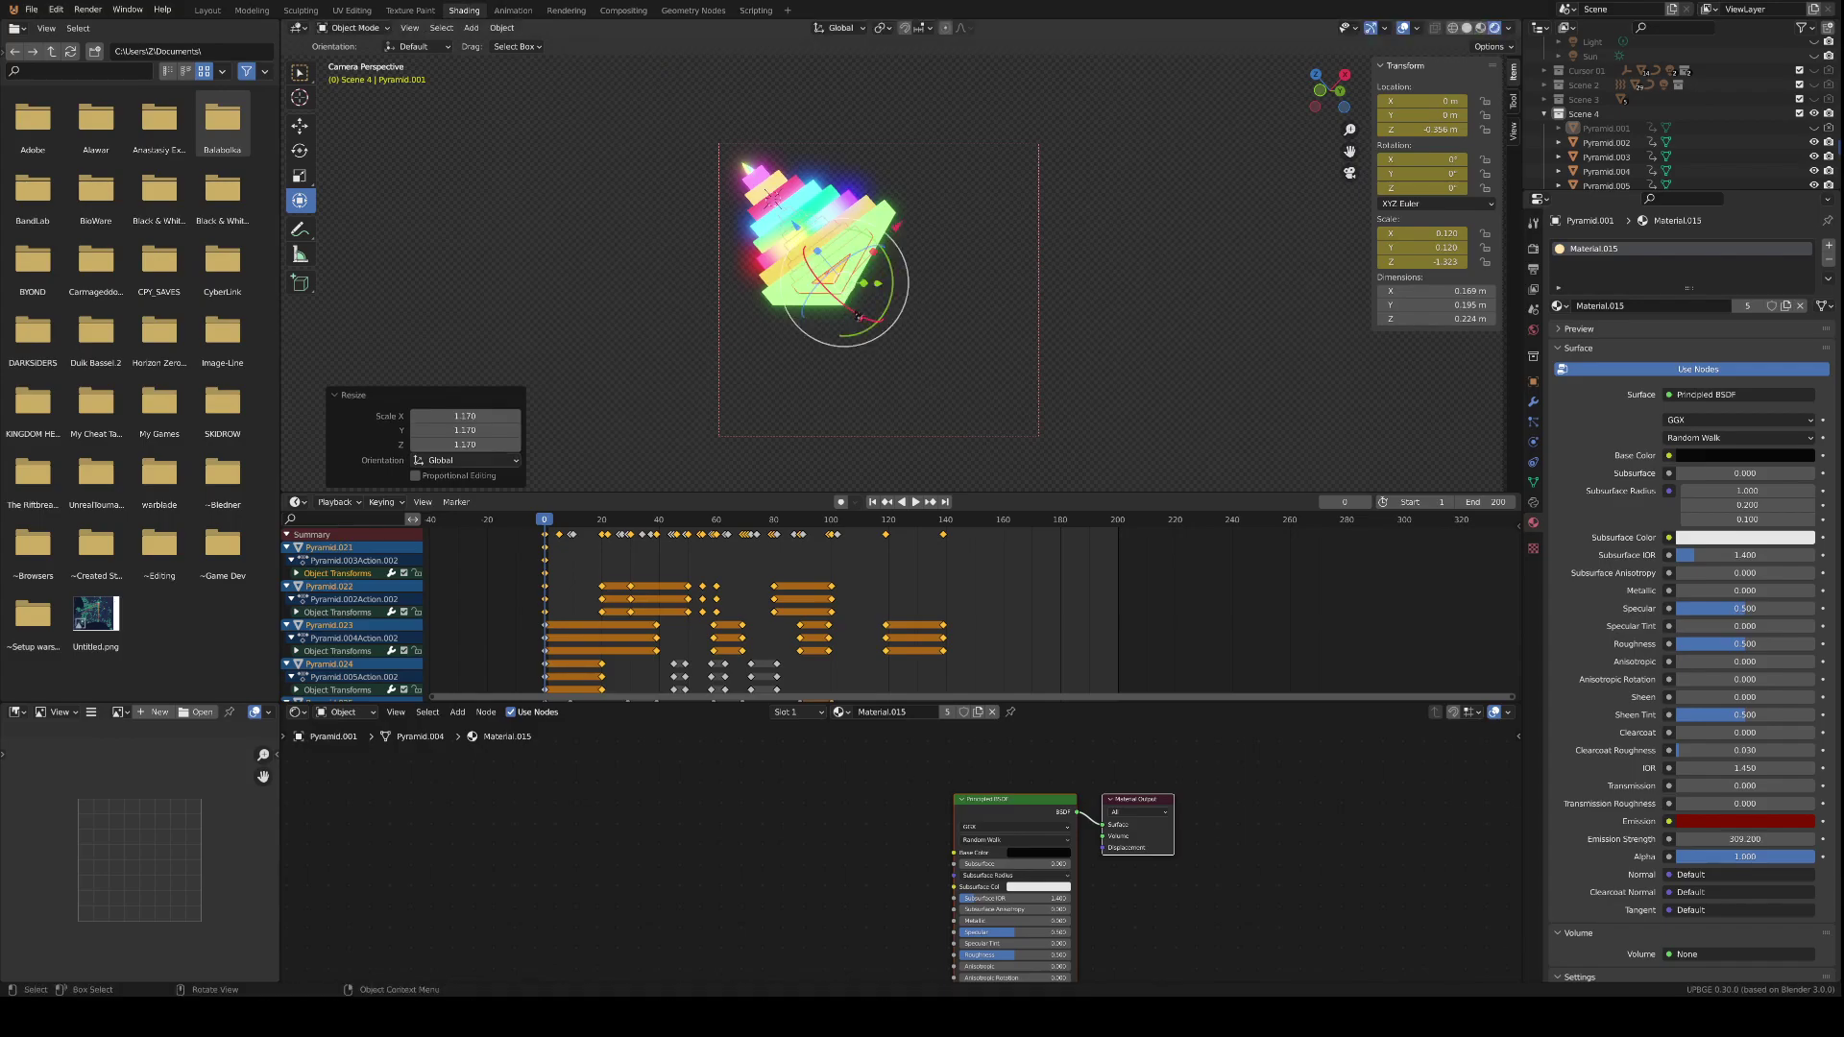
- Keyframe the copies' location, rotation, scale and custom properties at frame 0
key(Delete)
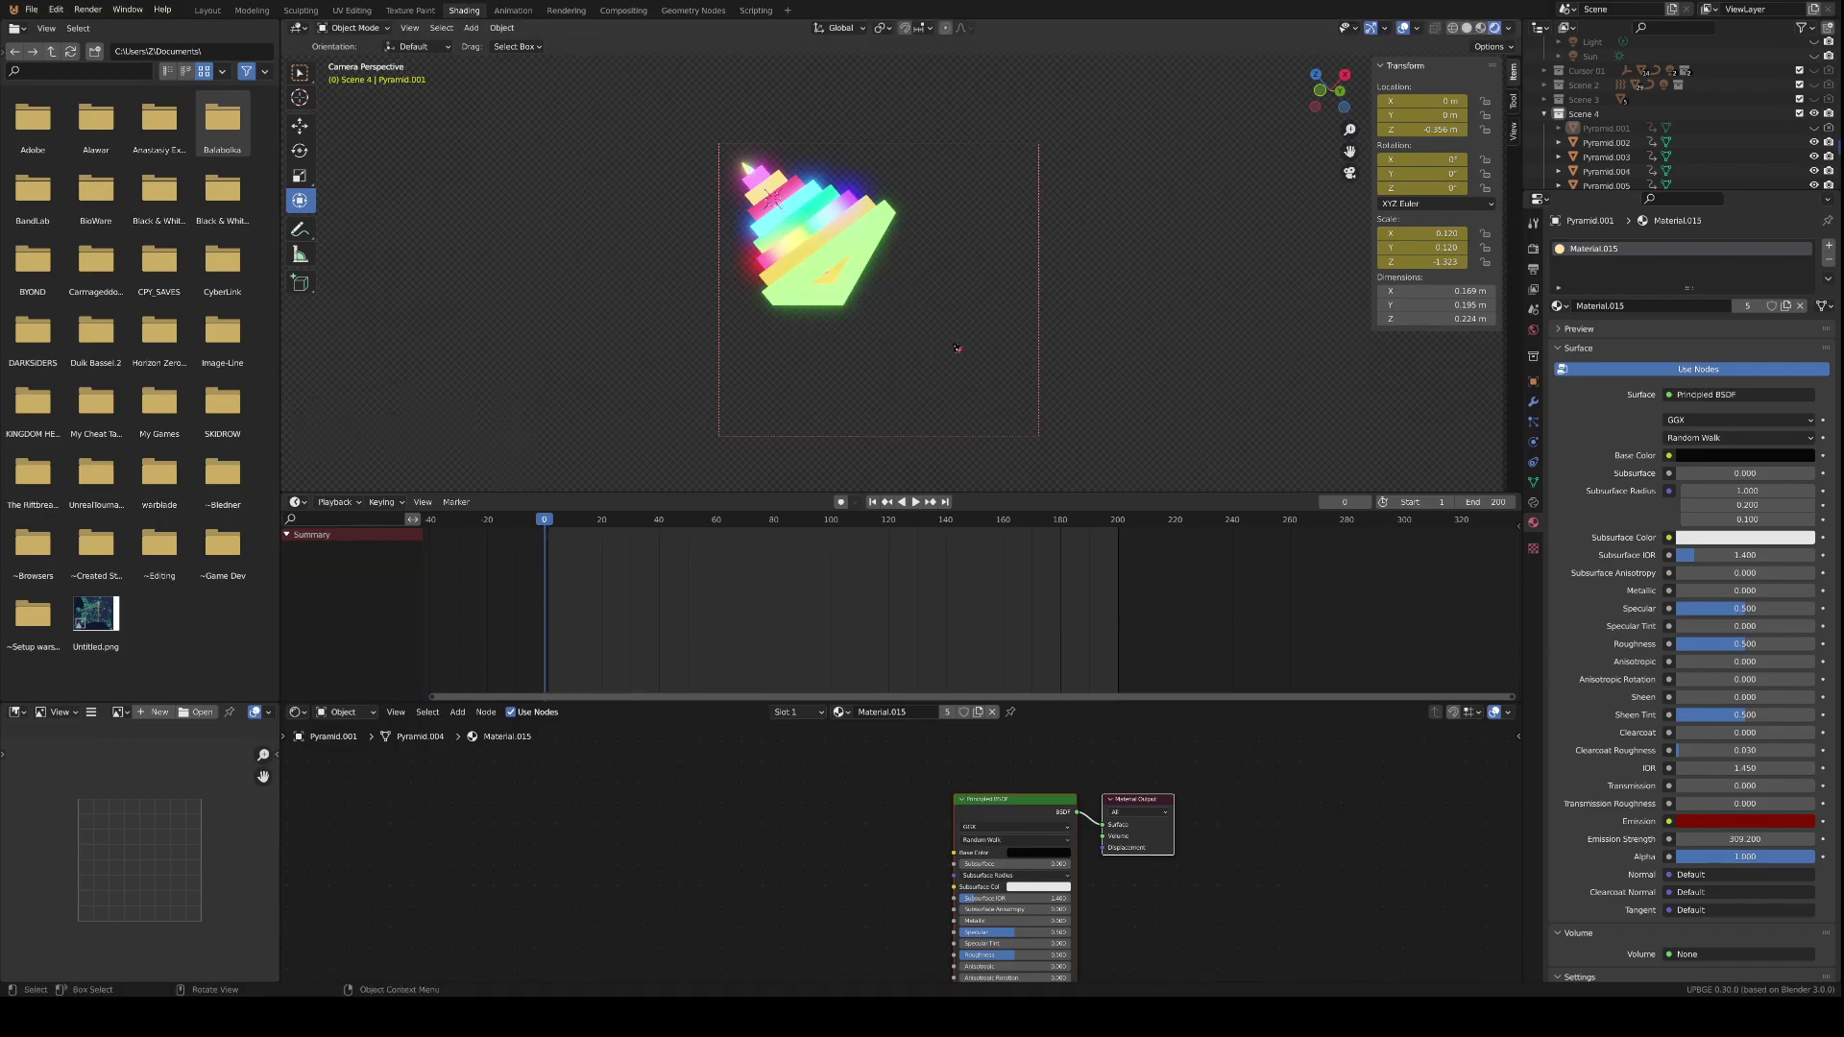
key(ctrl+z)
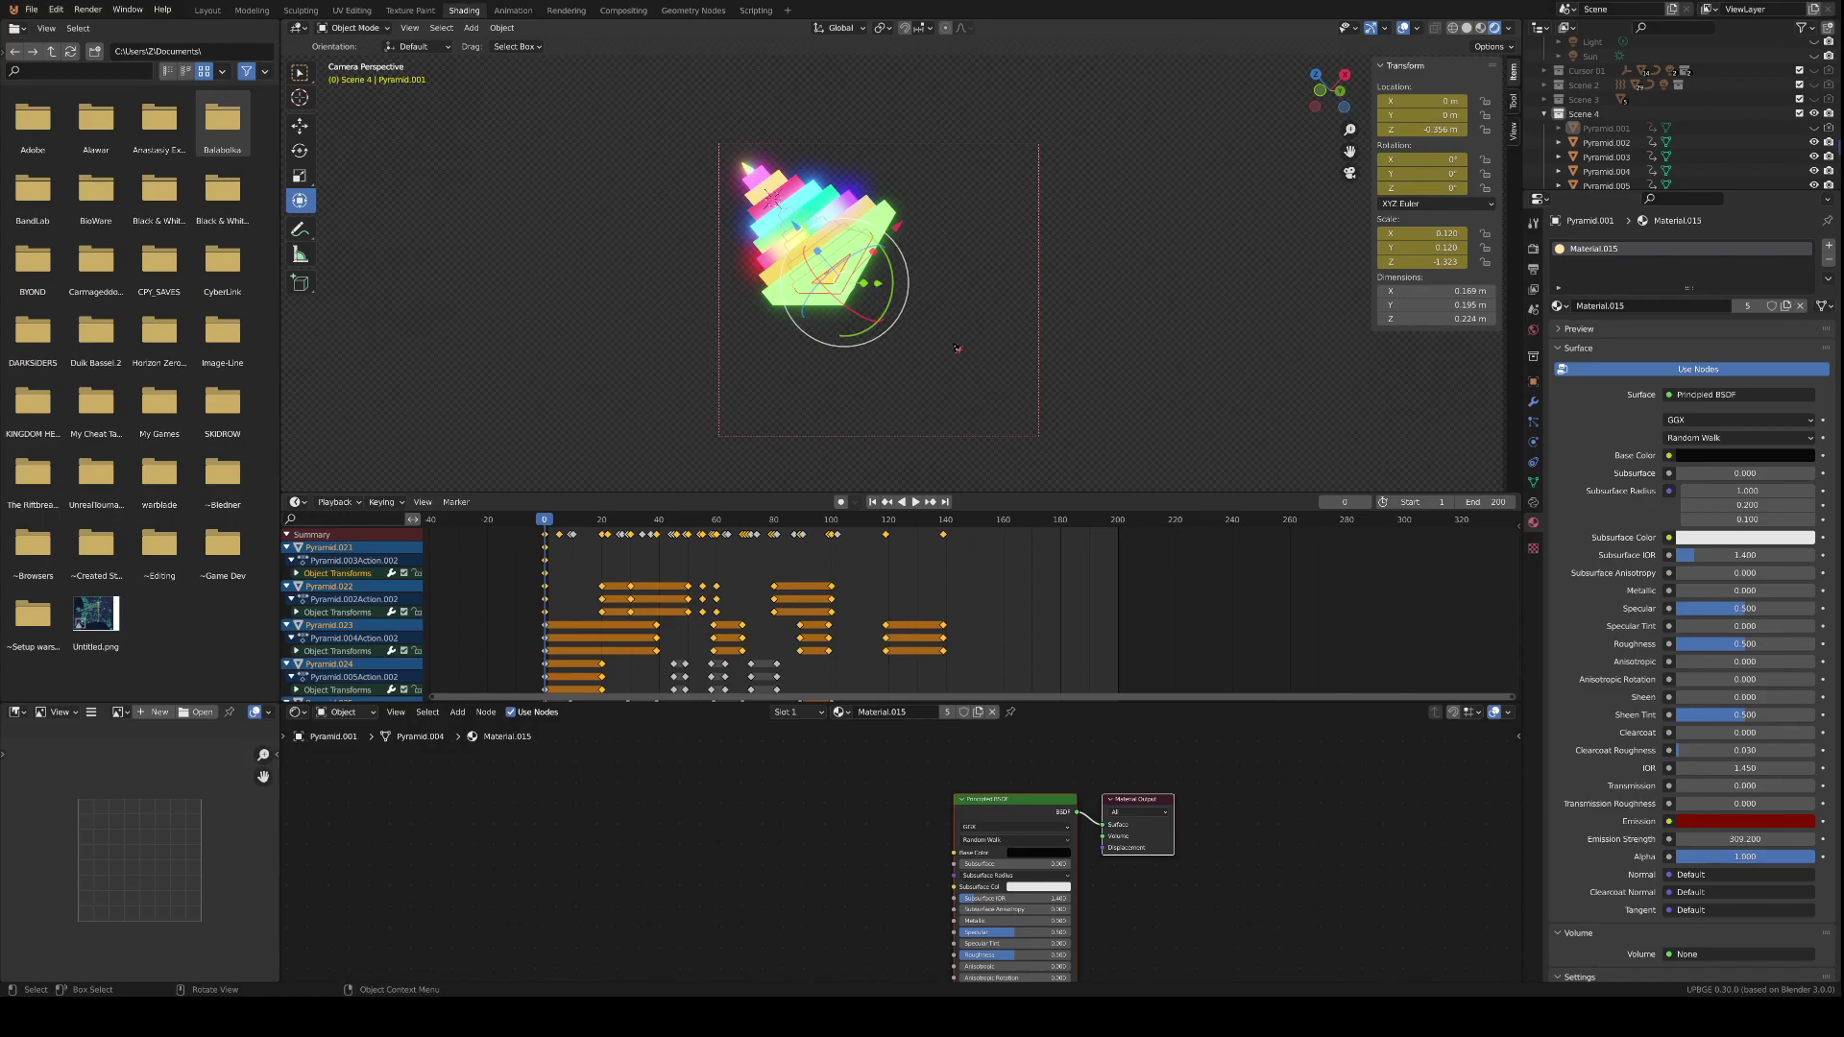
key(i)
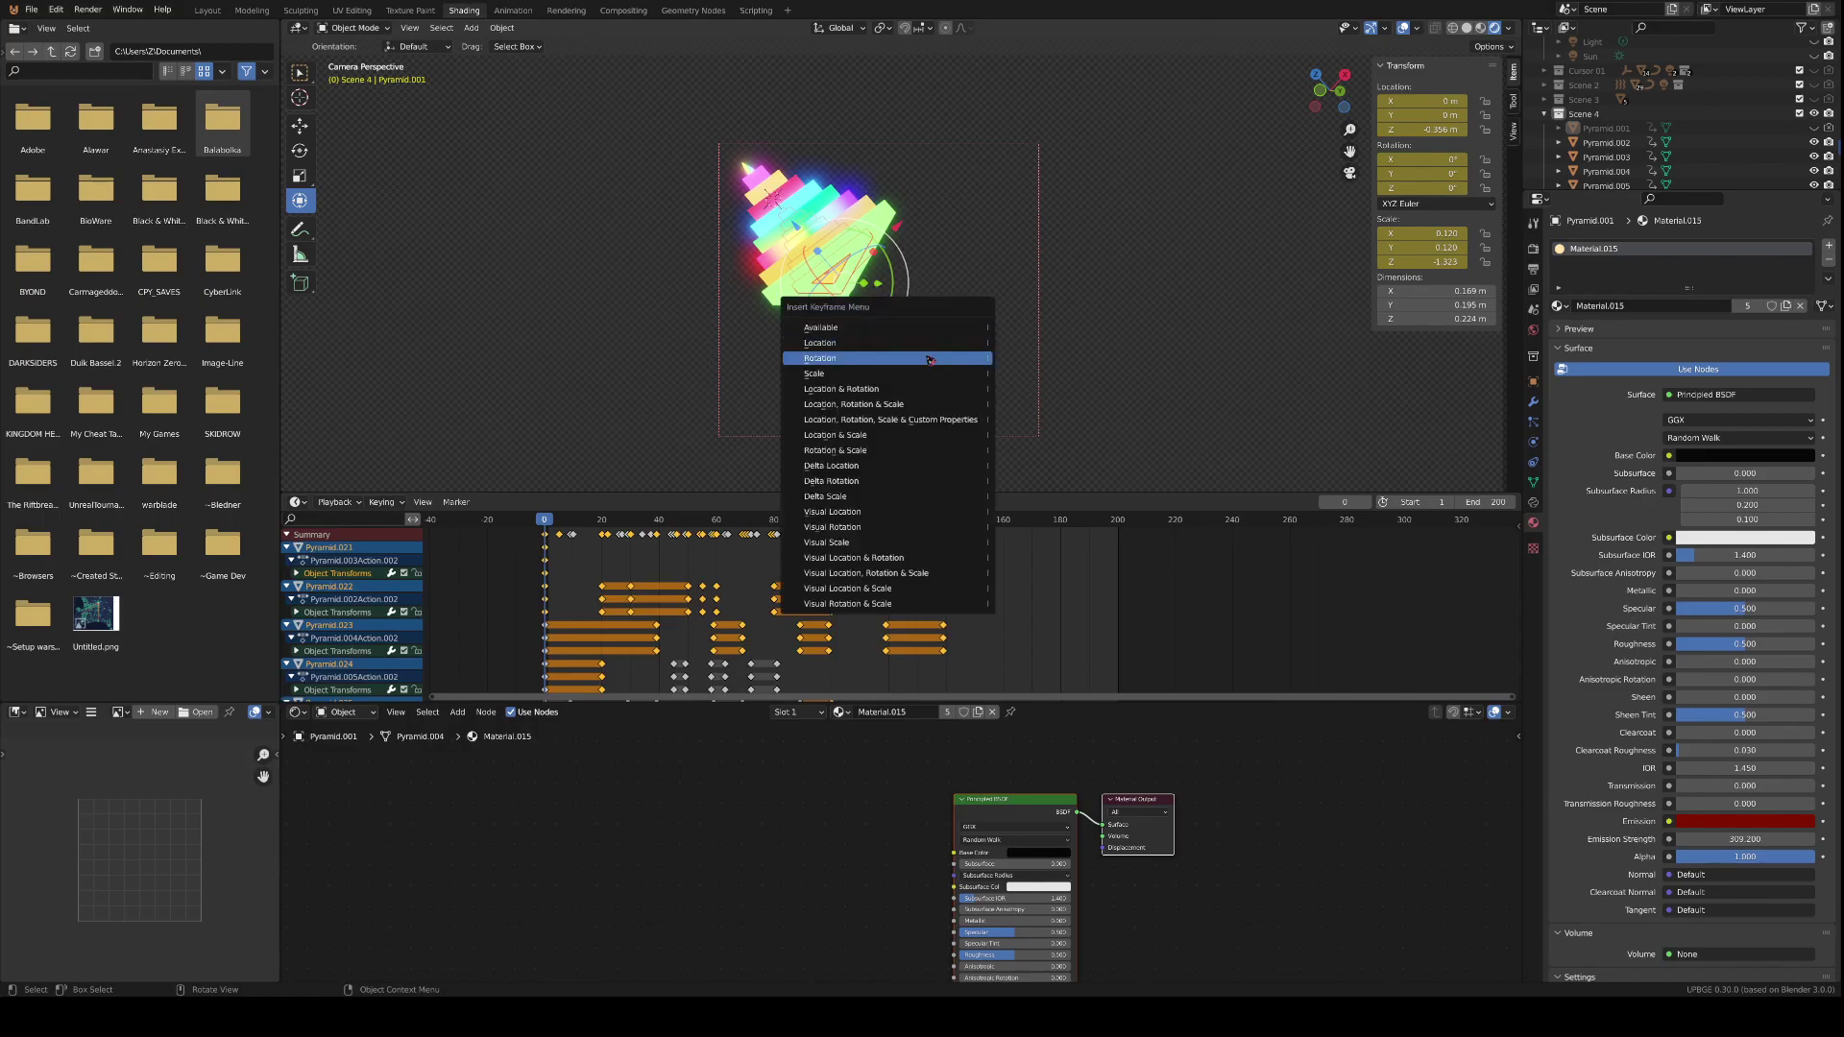
click(889, 422)
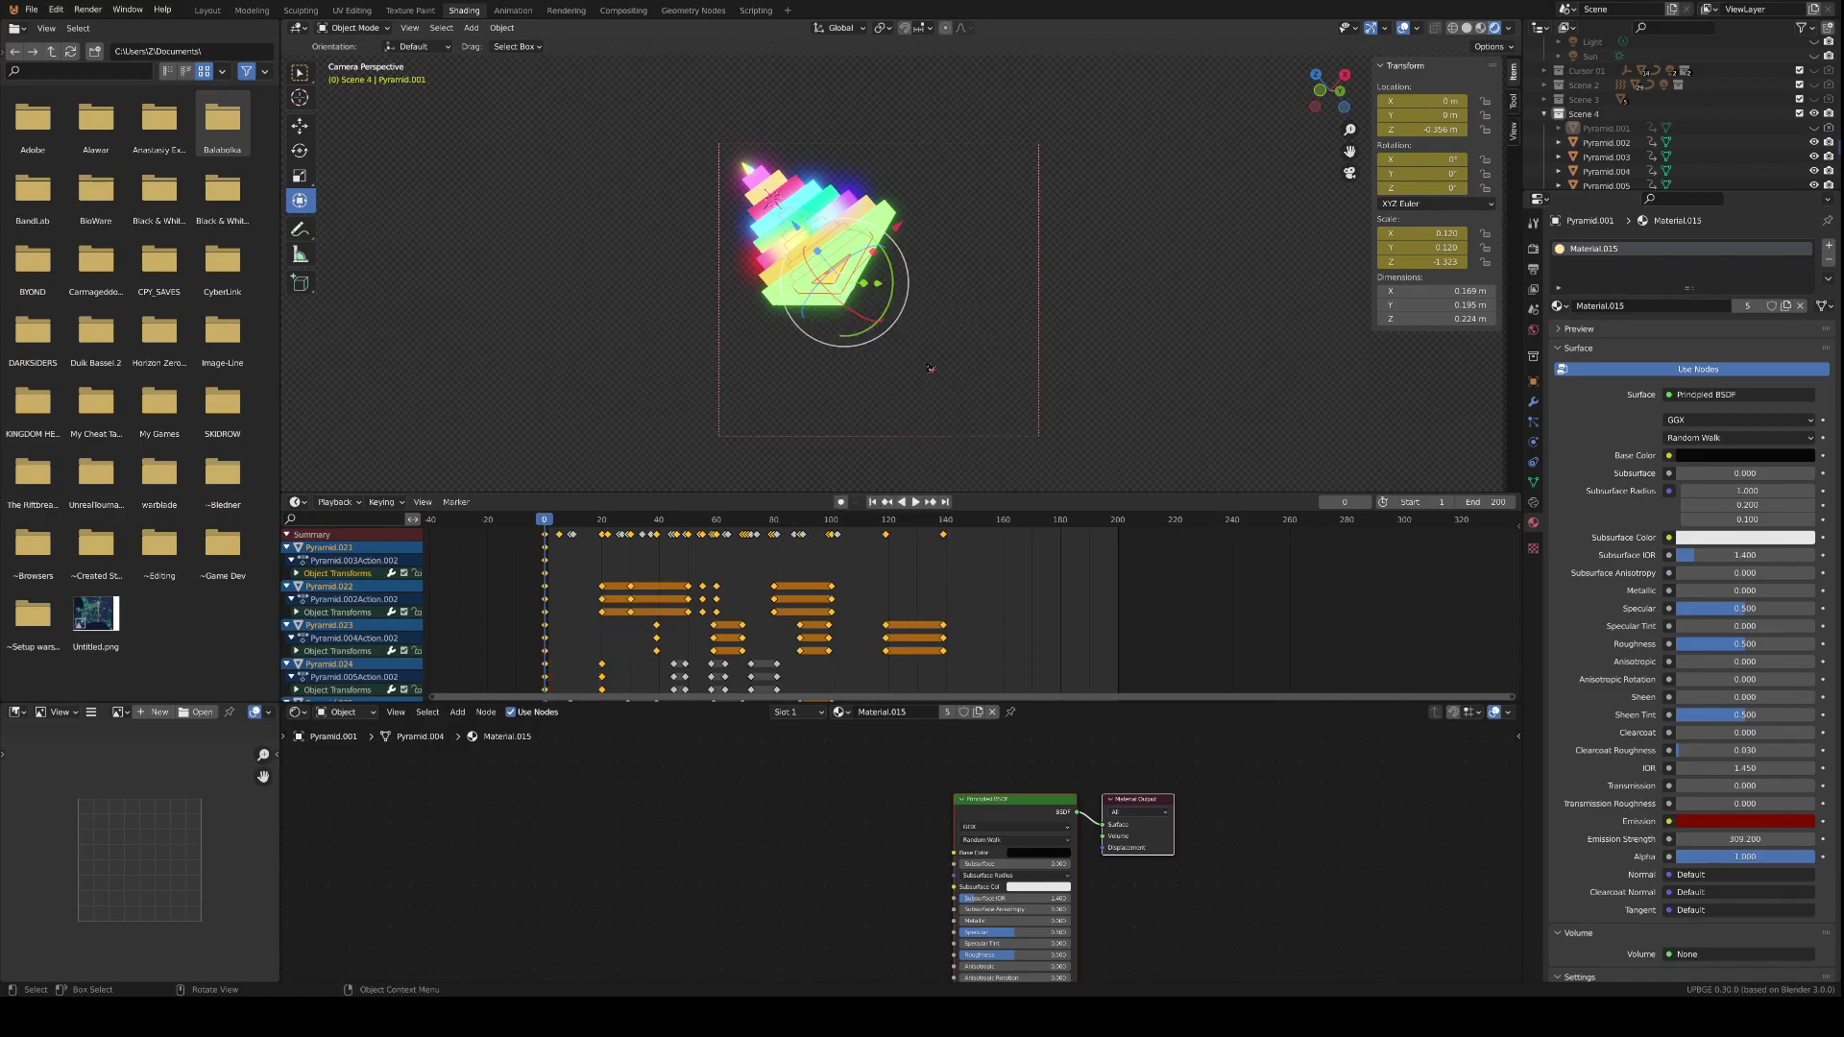
- Preview the copies' animation up to frame 158, select all keyframes and rewind to frame 0
key(space)
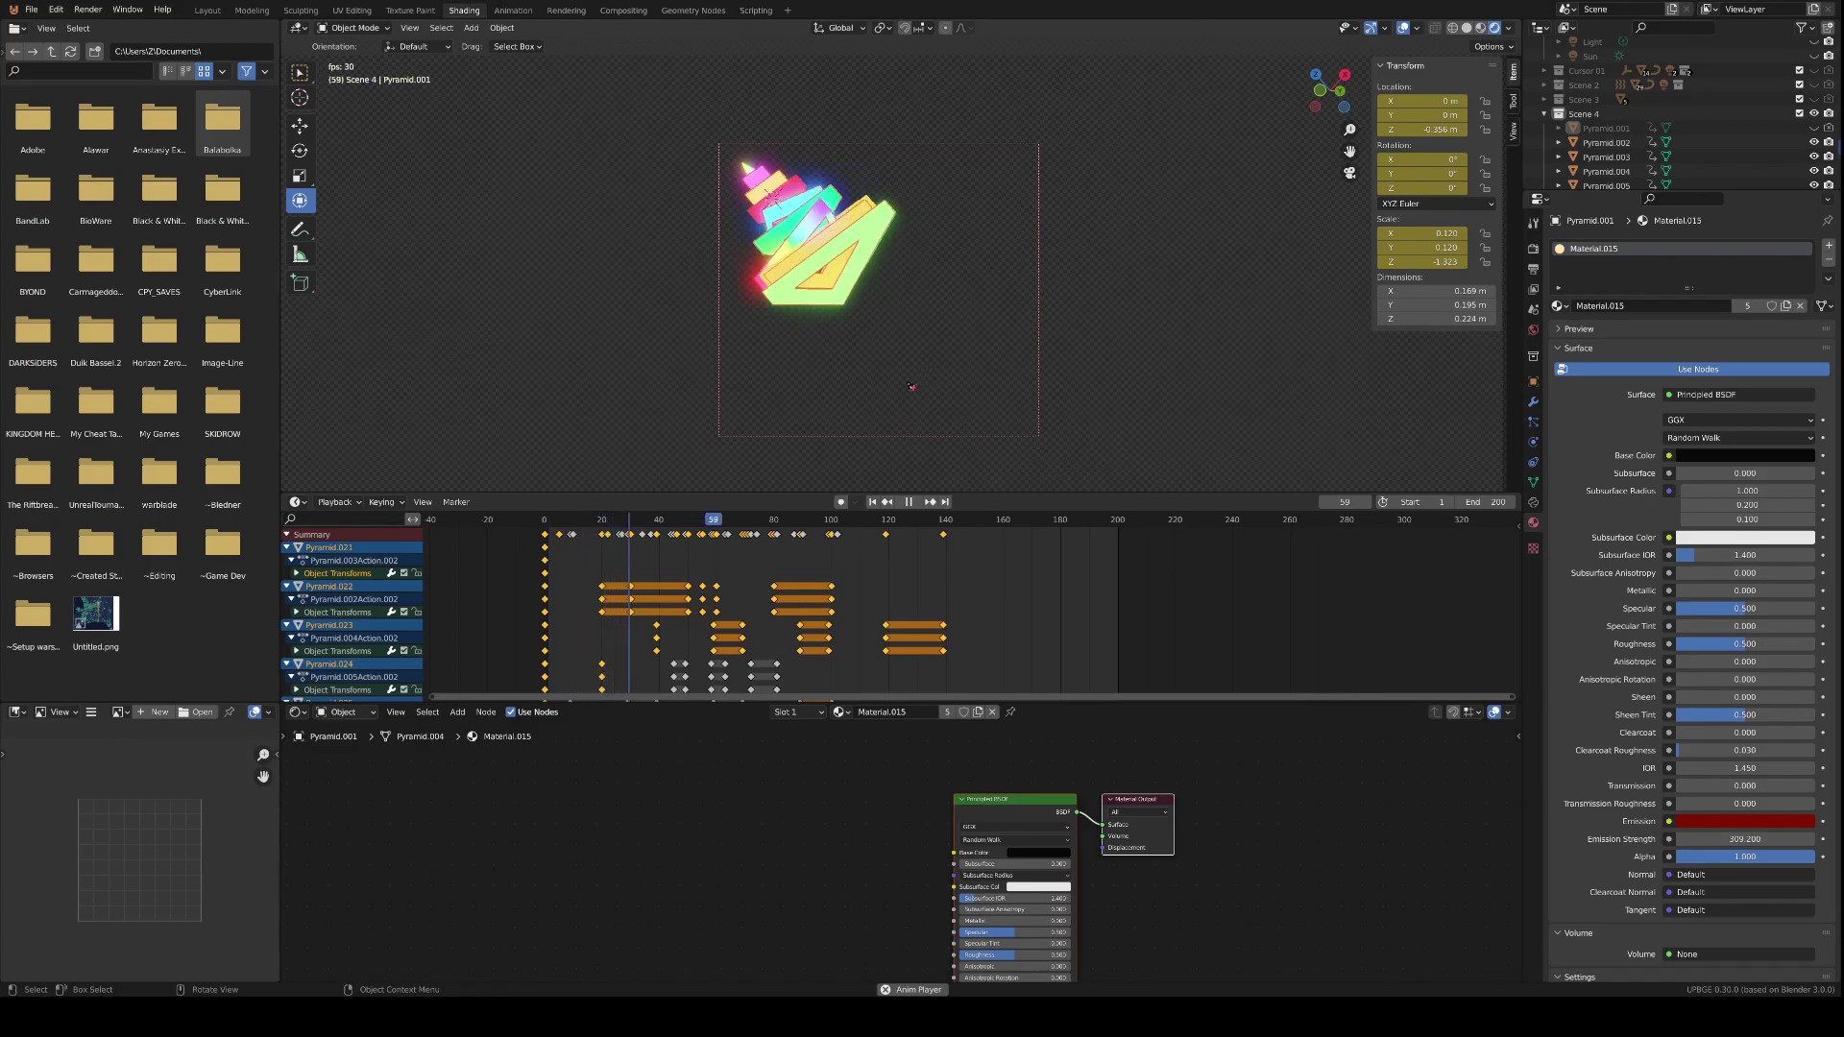
key(space)
key(space)
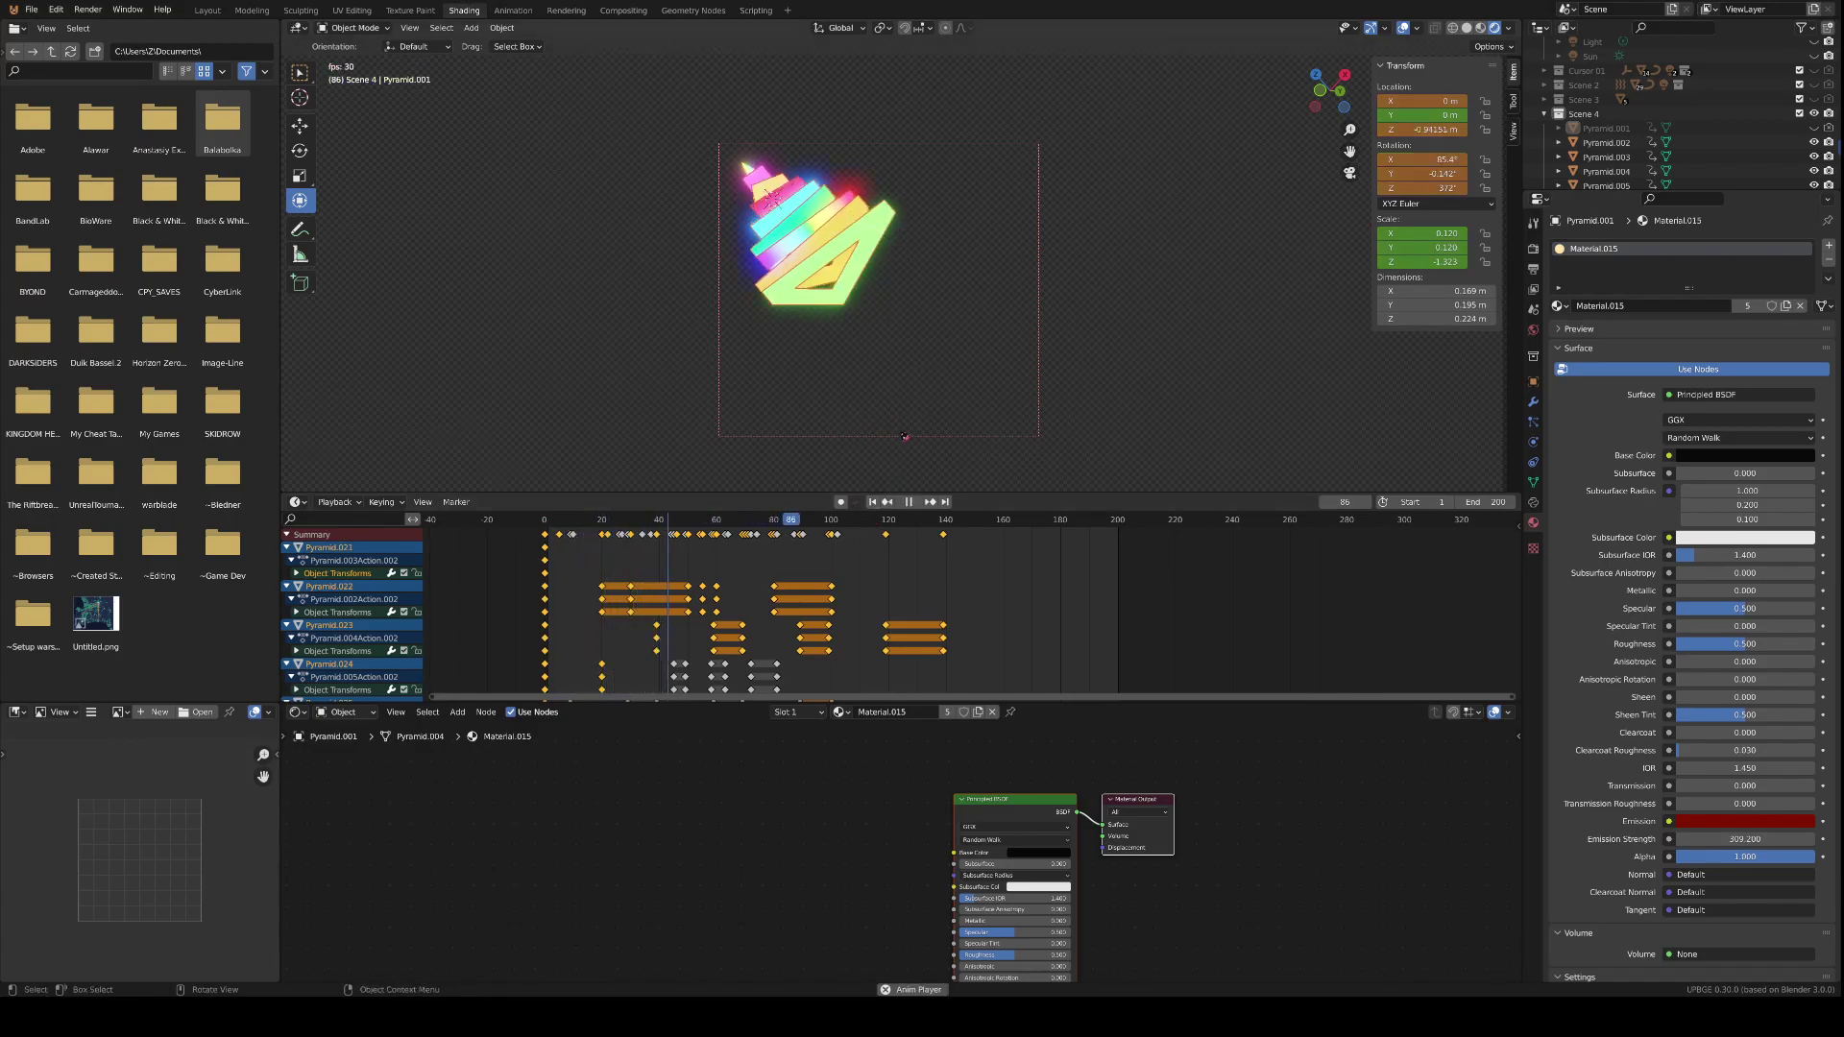
key(space)
key(space)
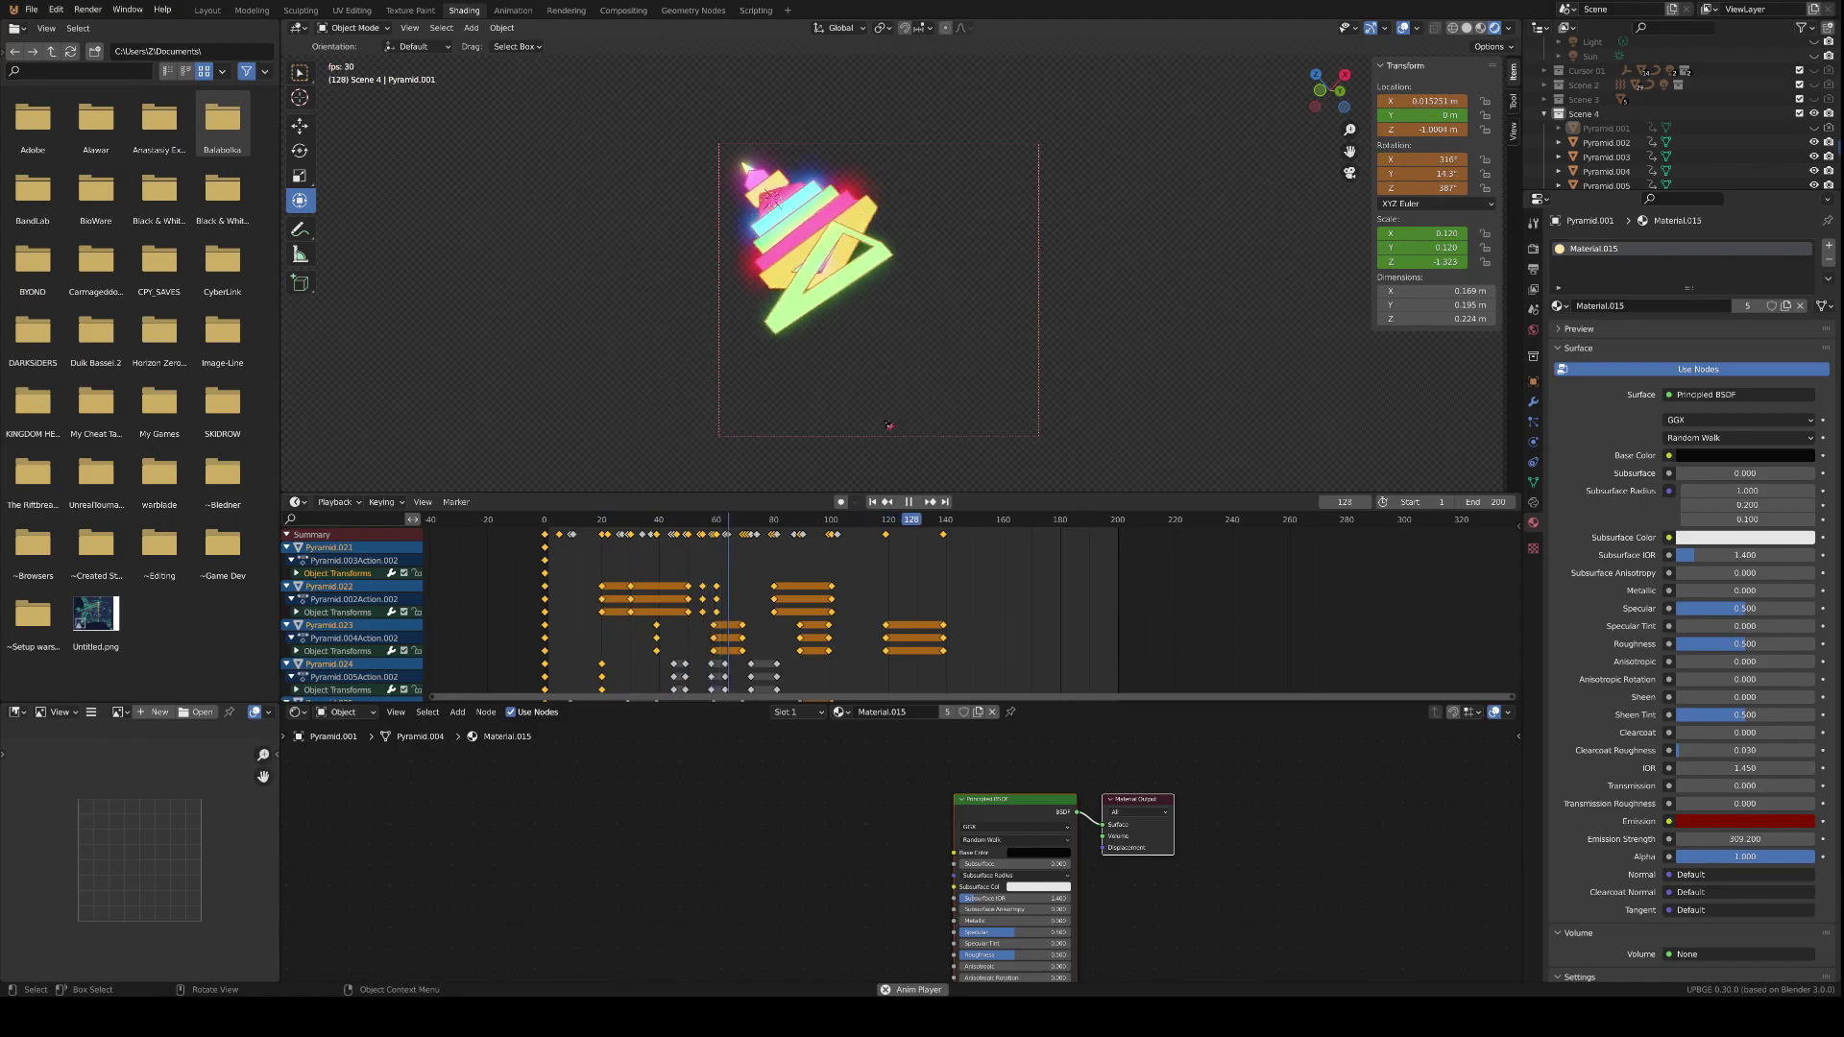
key(ctrl+z)
key(space)
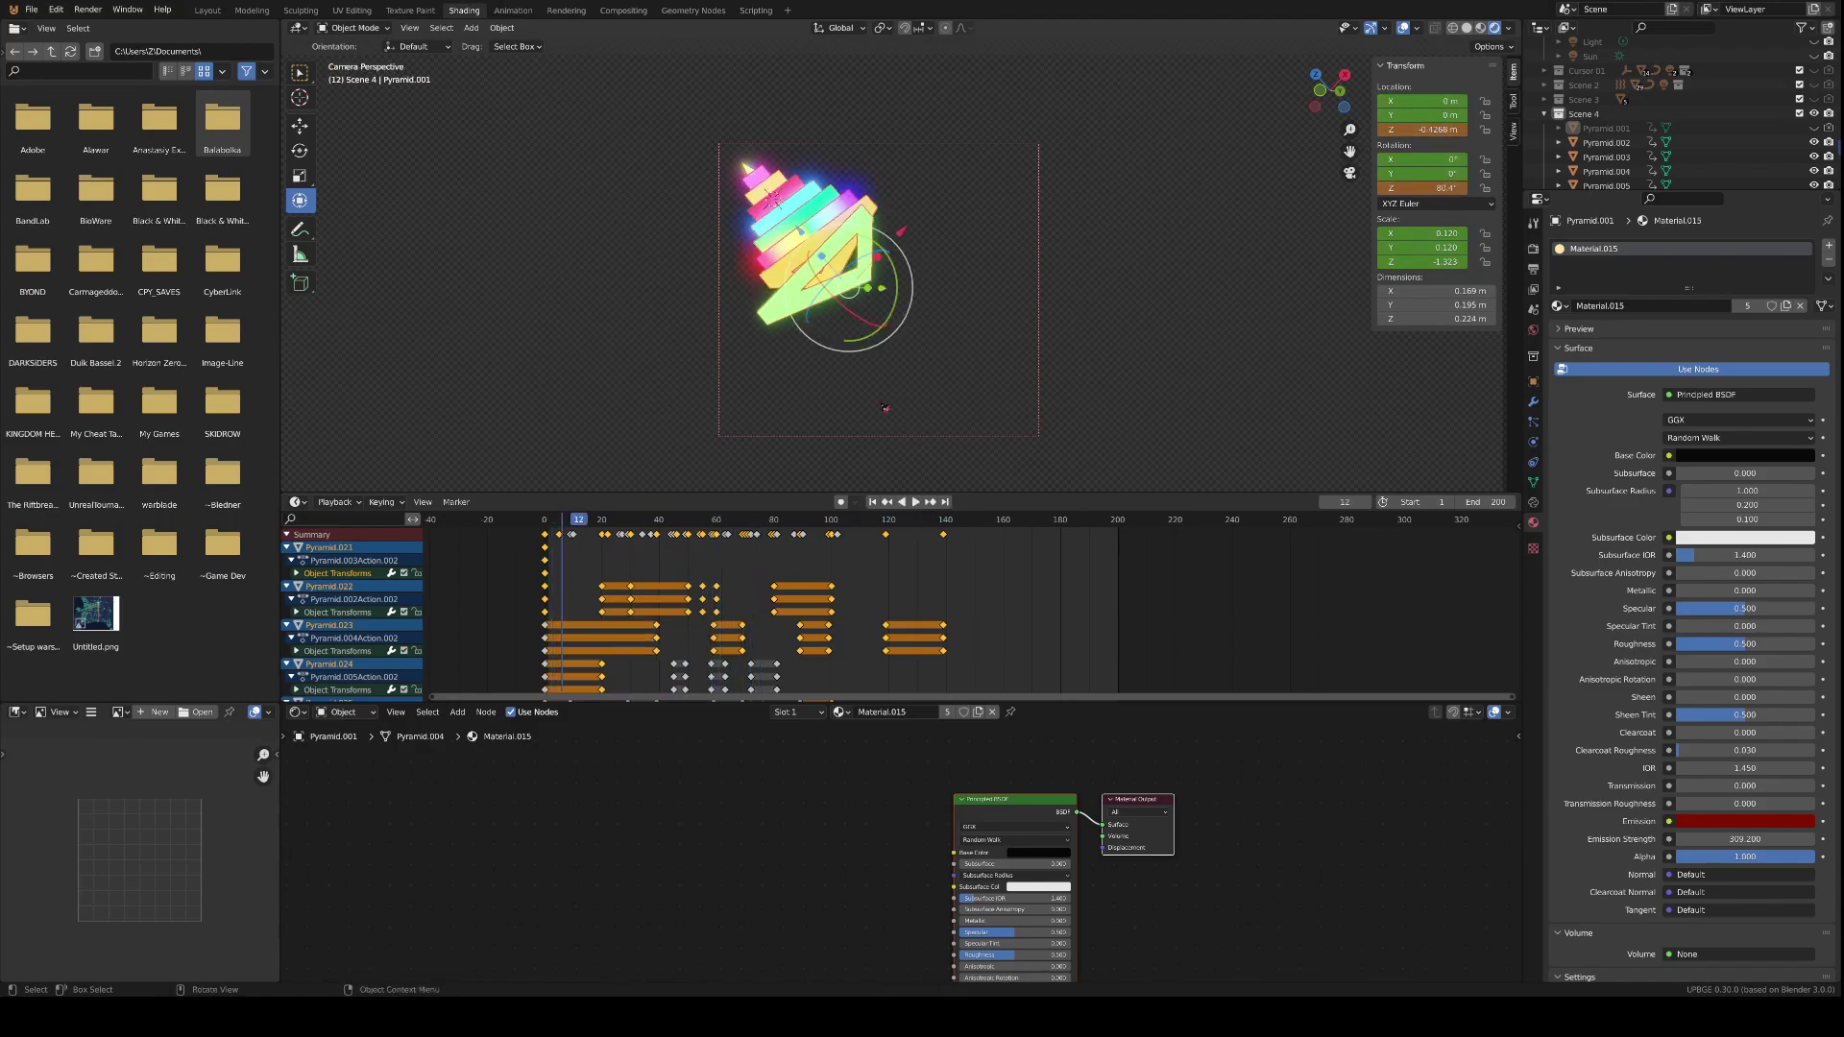
drag(578, 525, 545, 525)
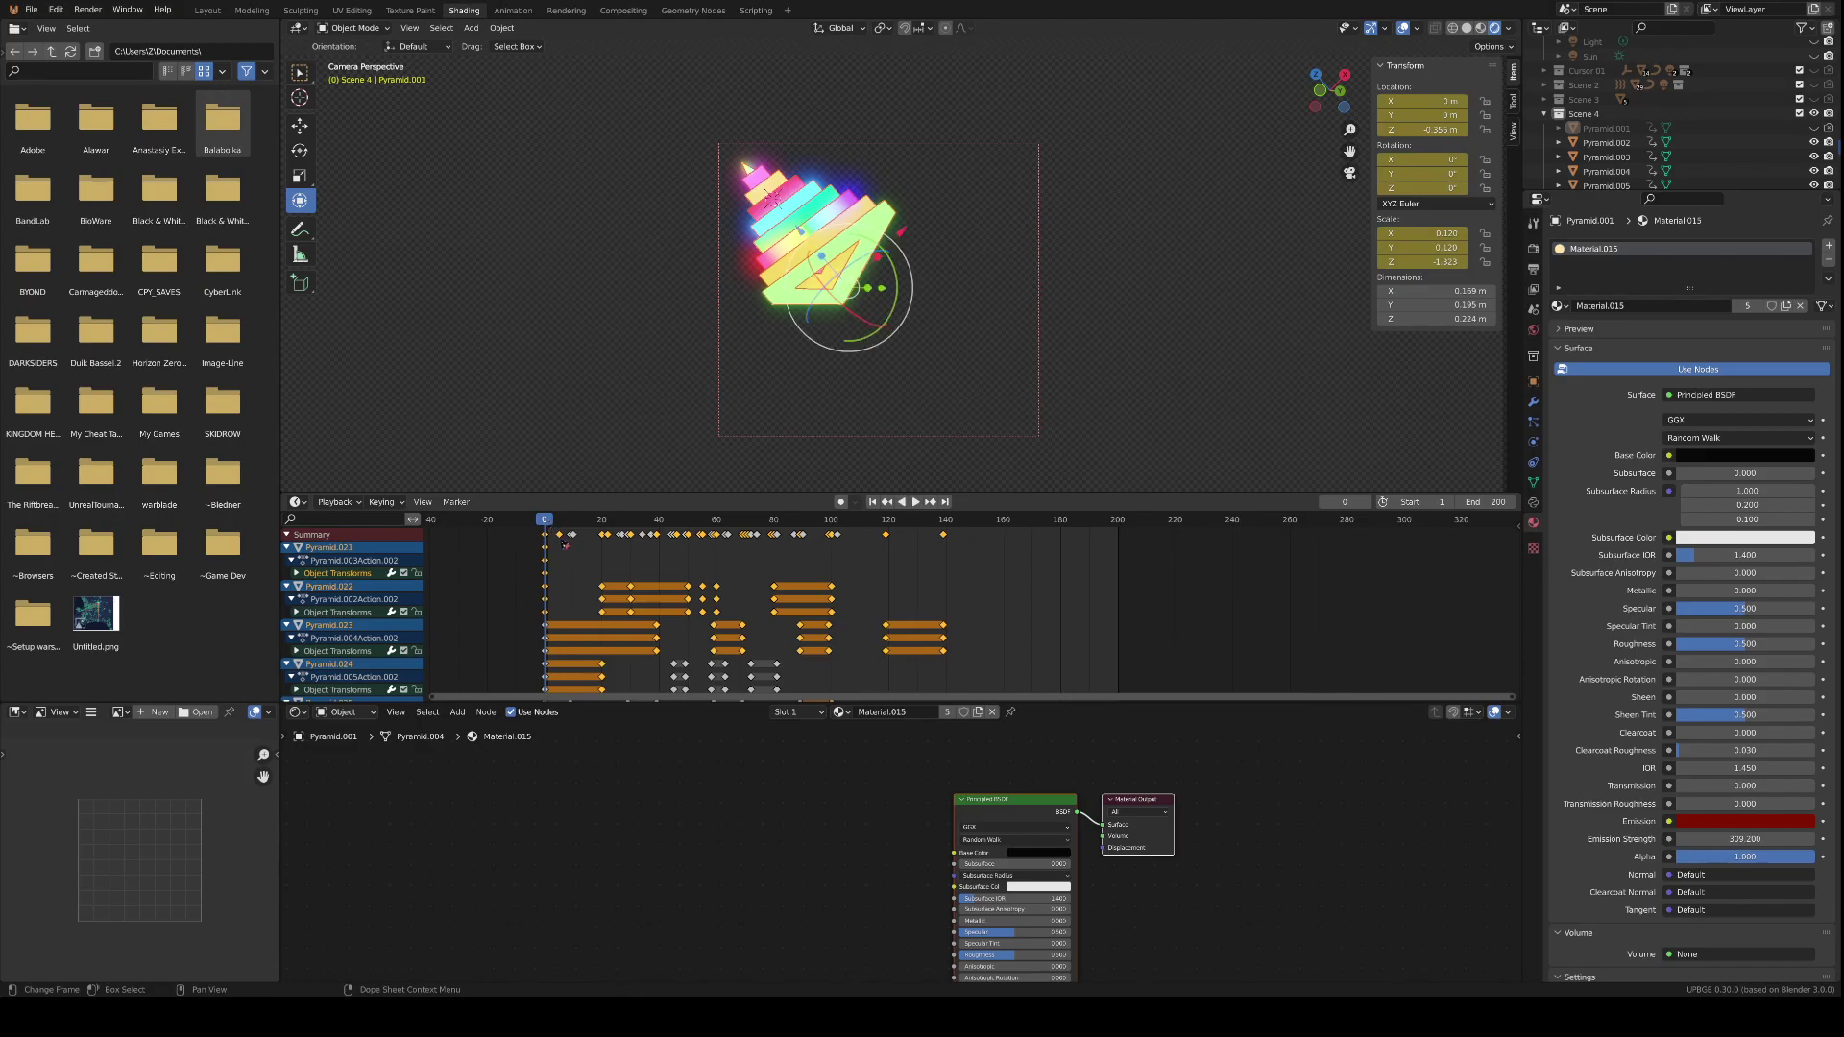
click(560, 540)
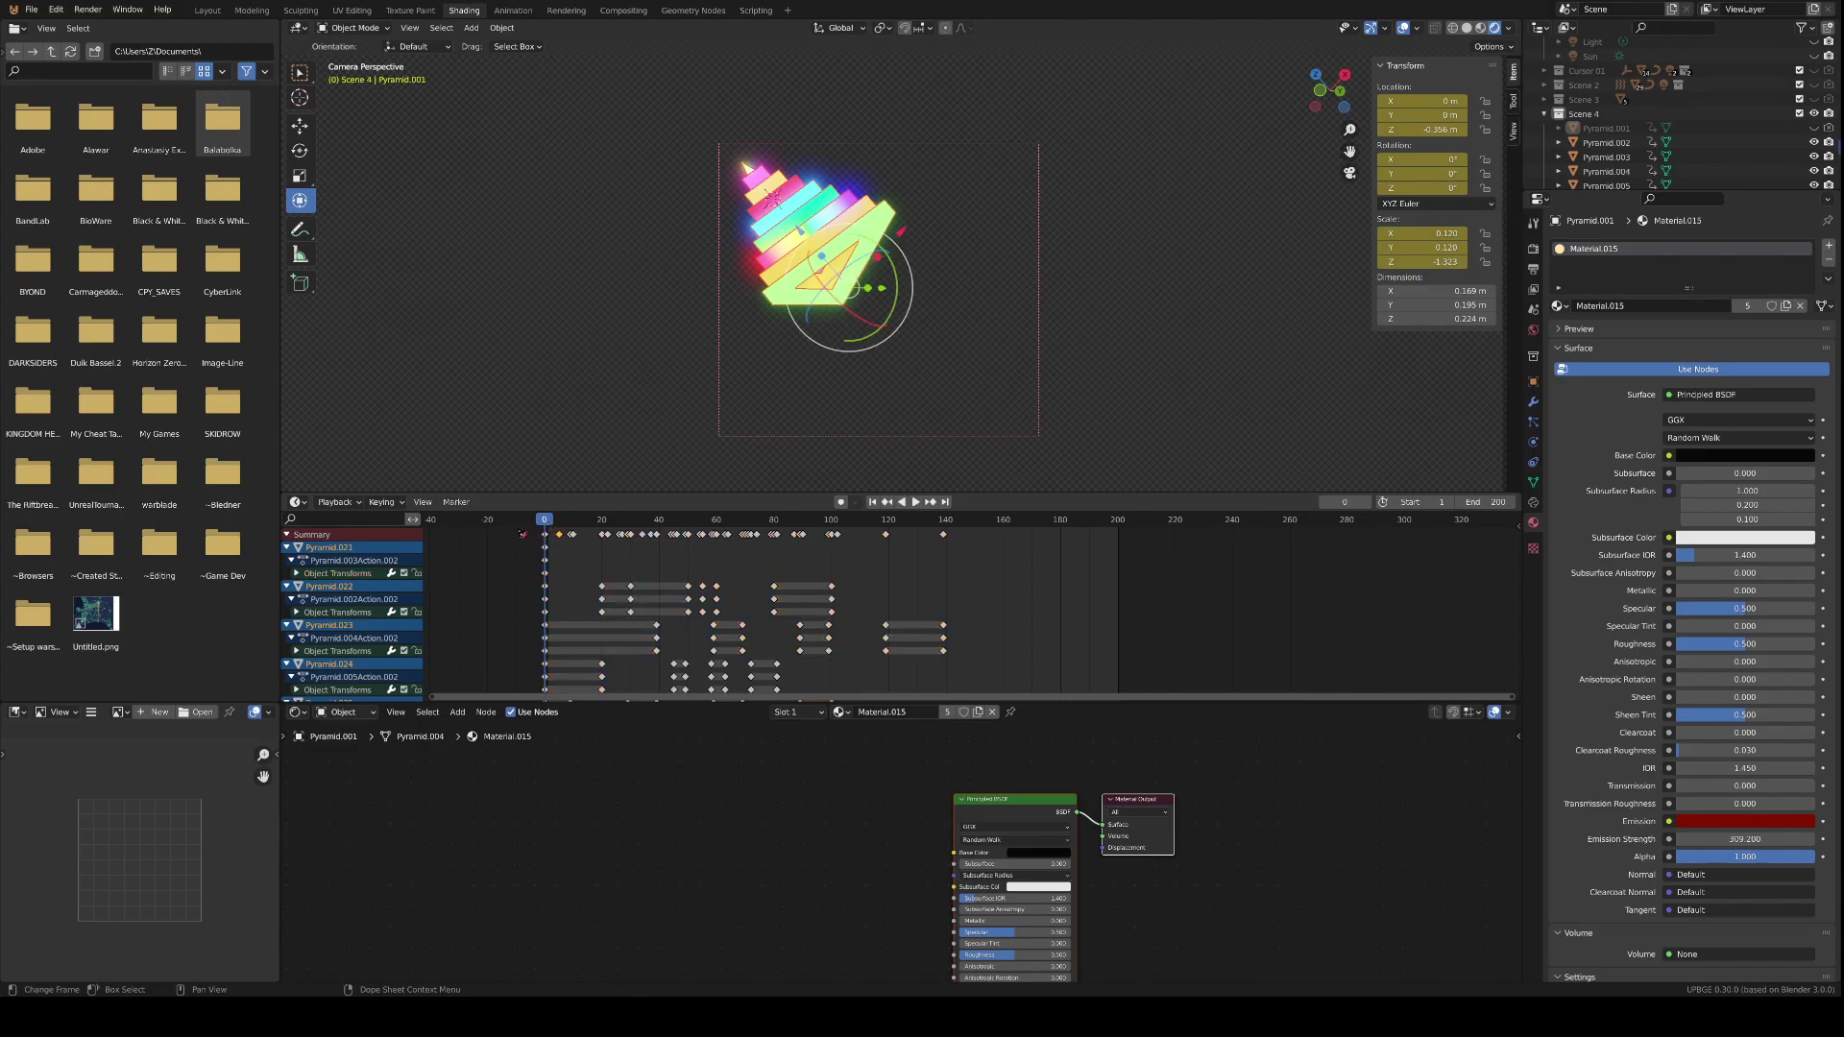
drag(572, 542, 995, 664)
key(a)
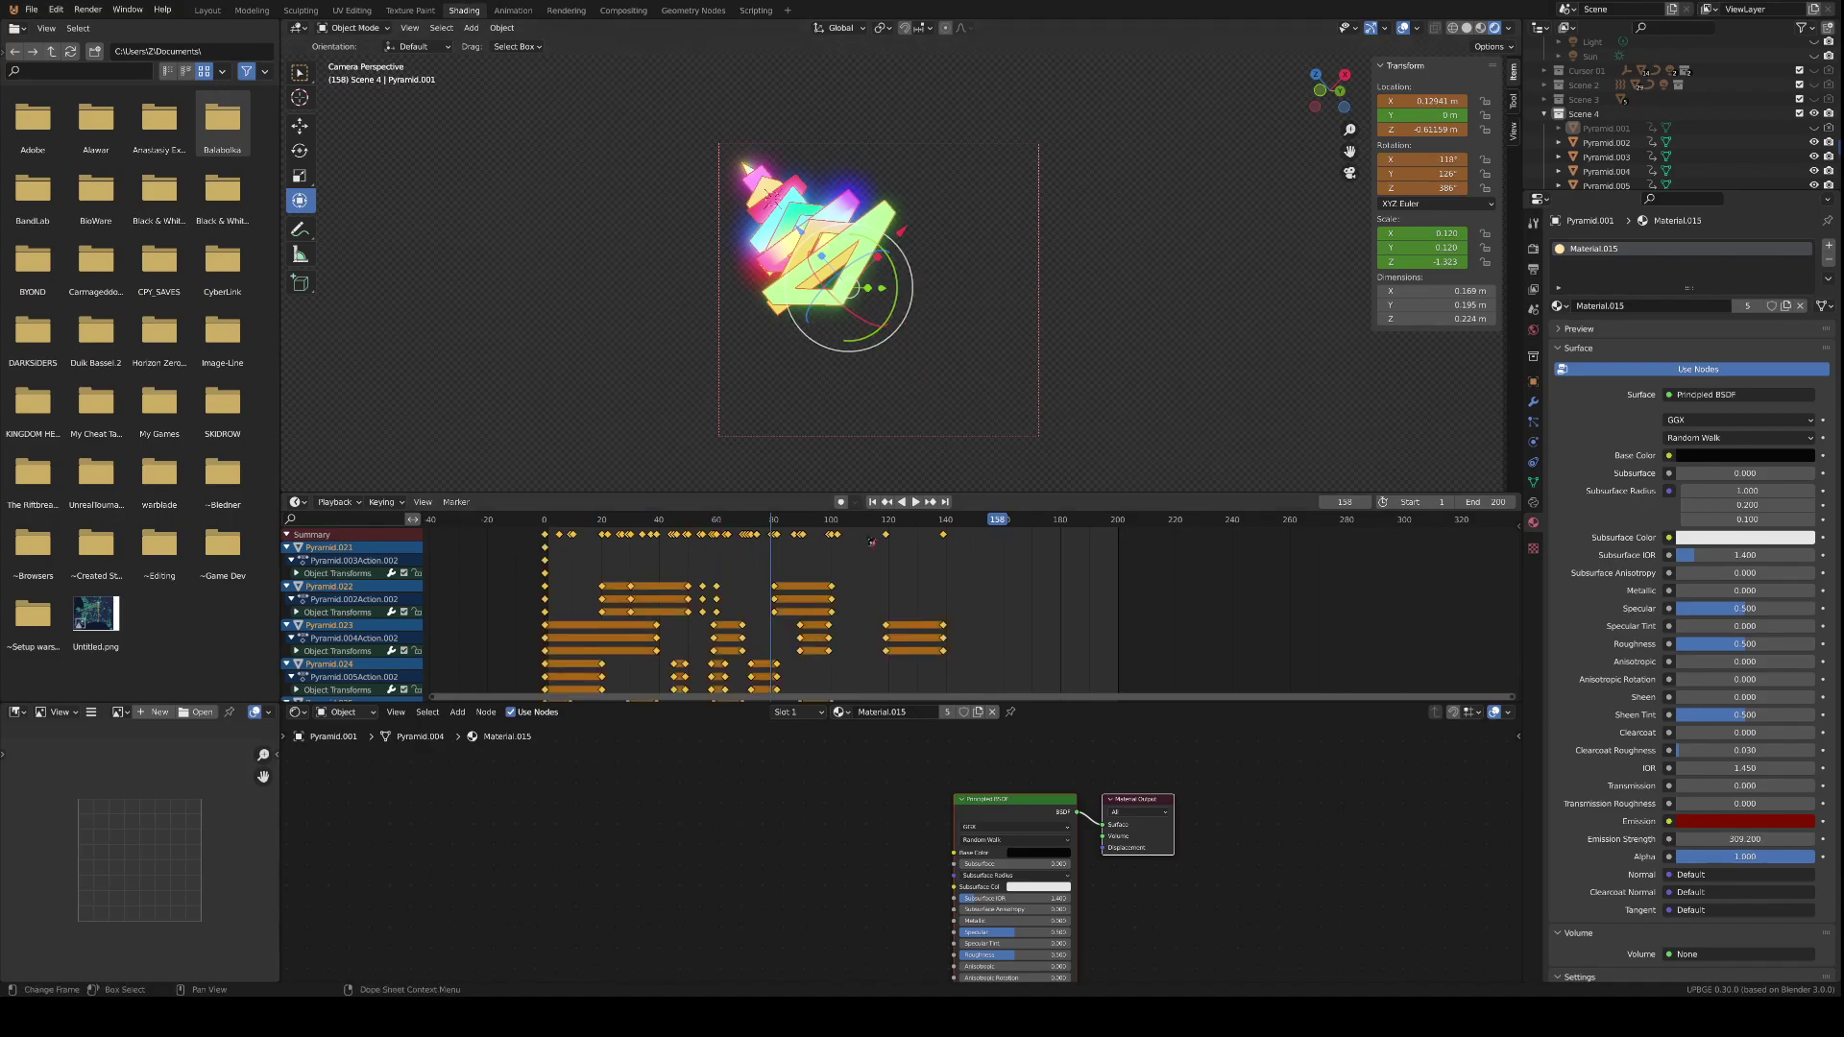
drag(1002, 525, 544, 524)
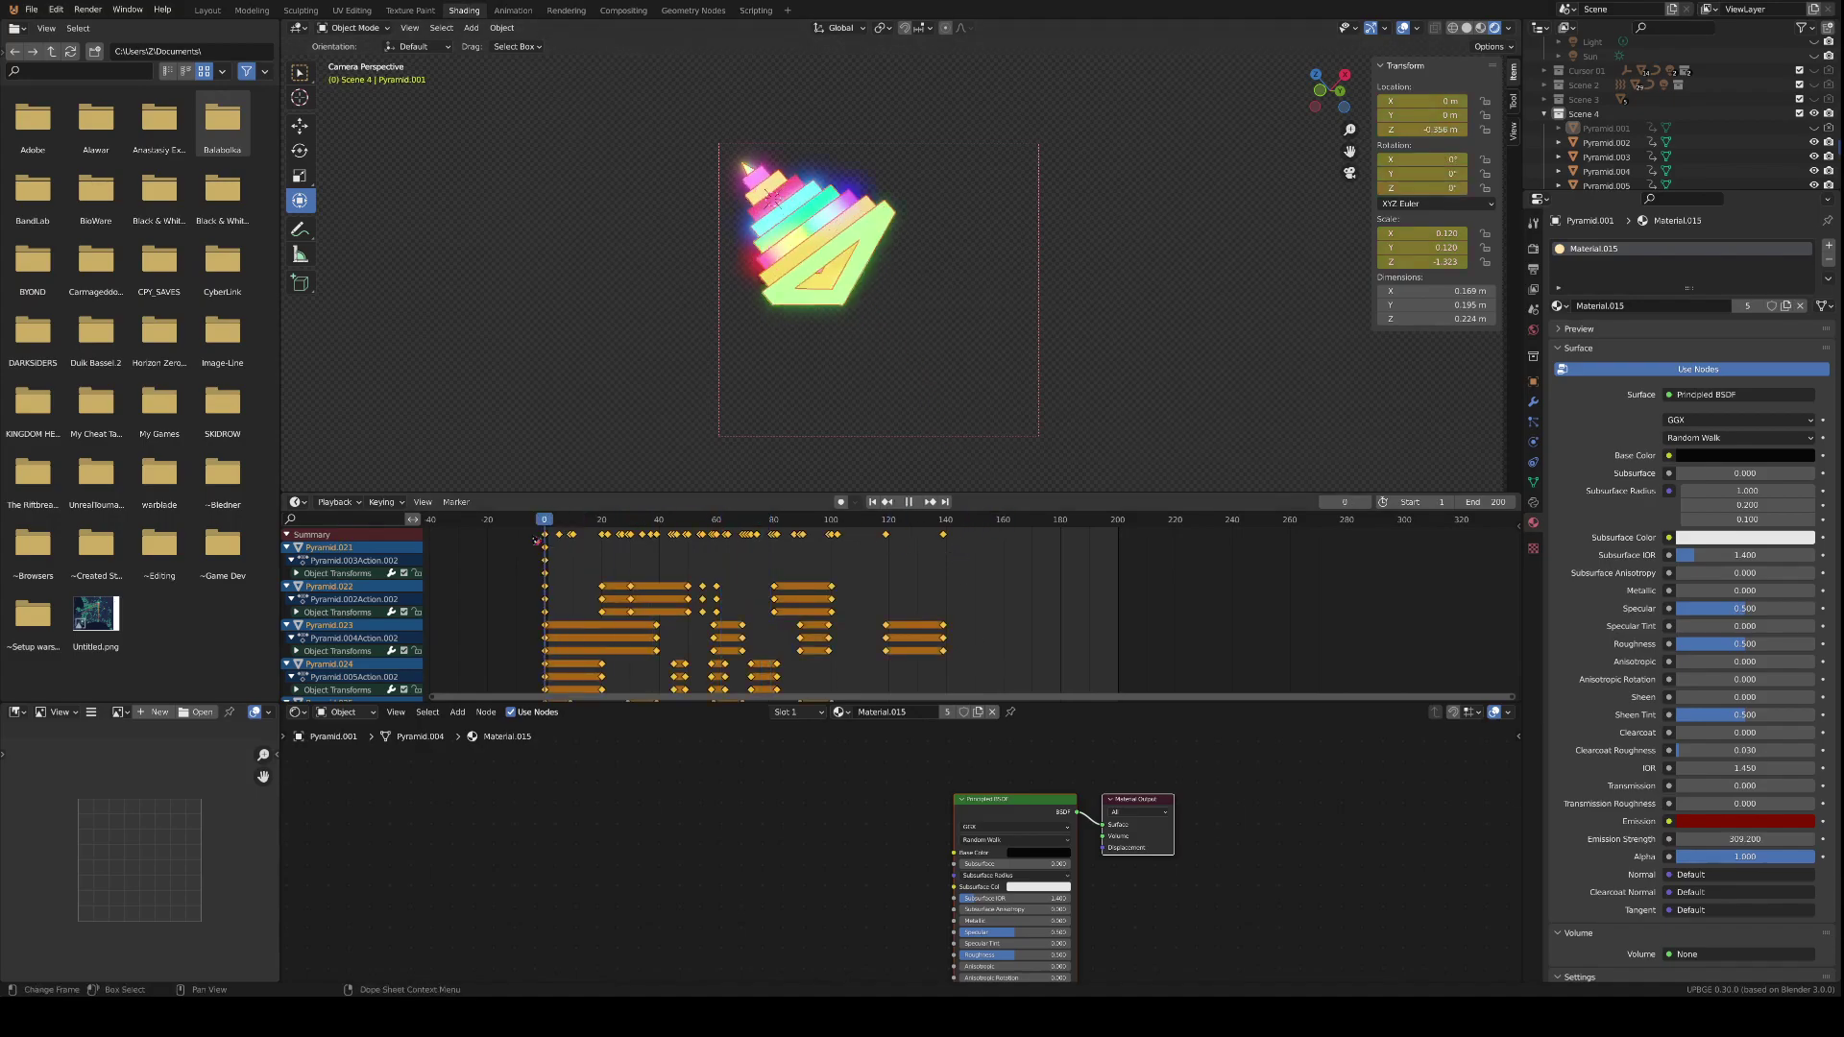
- Lower the pyramid stack 0.179 m, shrink it to 0.655, then shift it about 0.189 m along Z
key(g)
key(z)
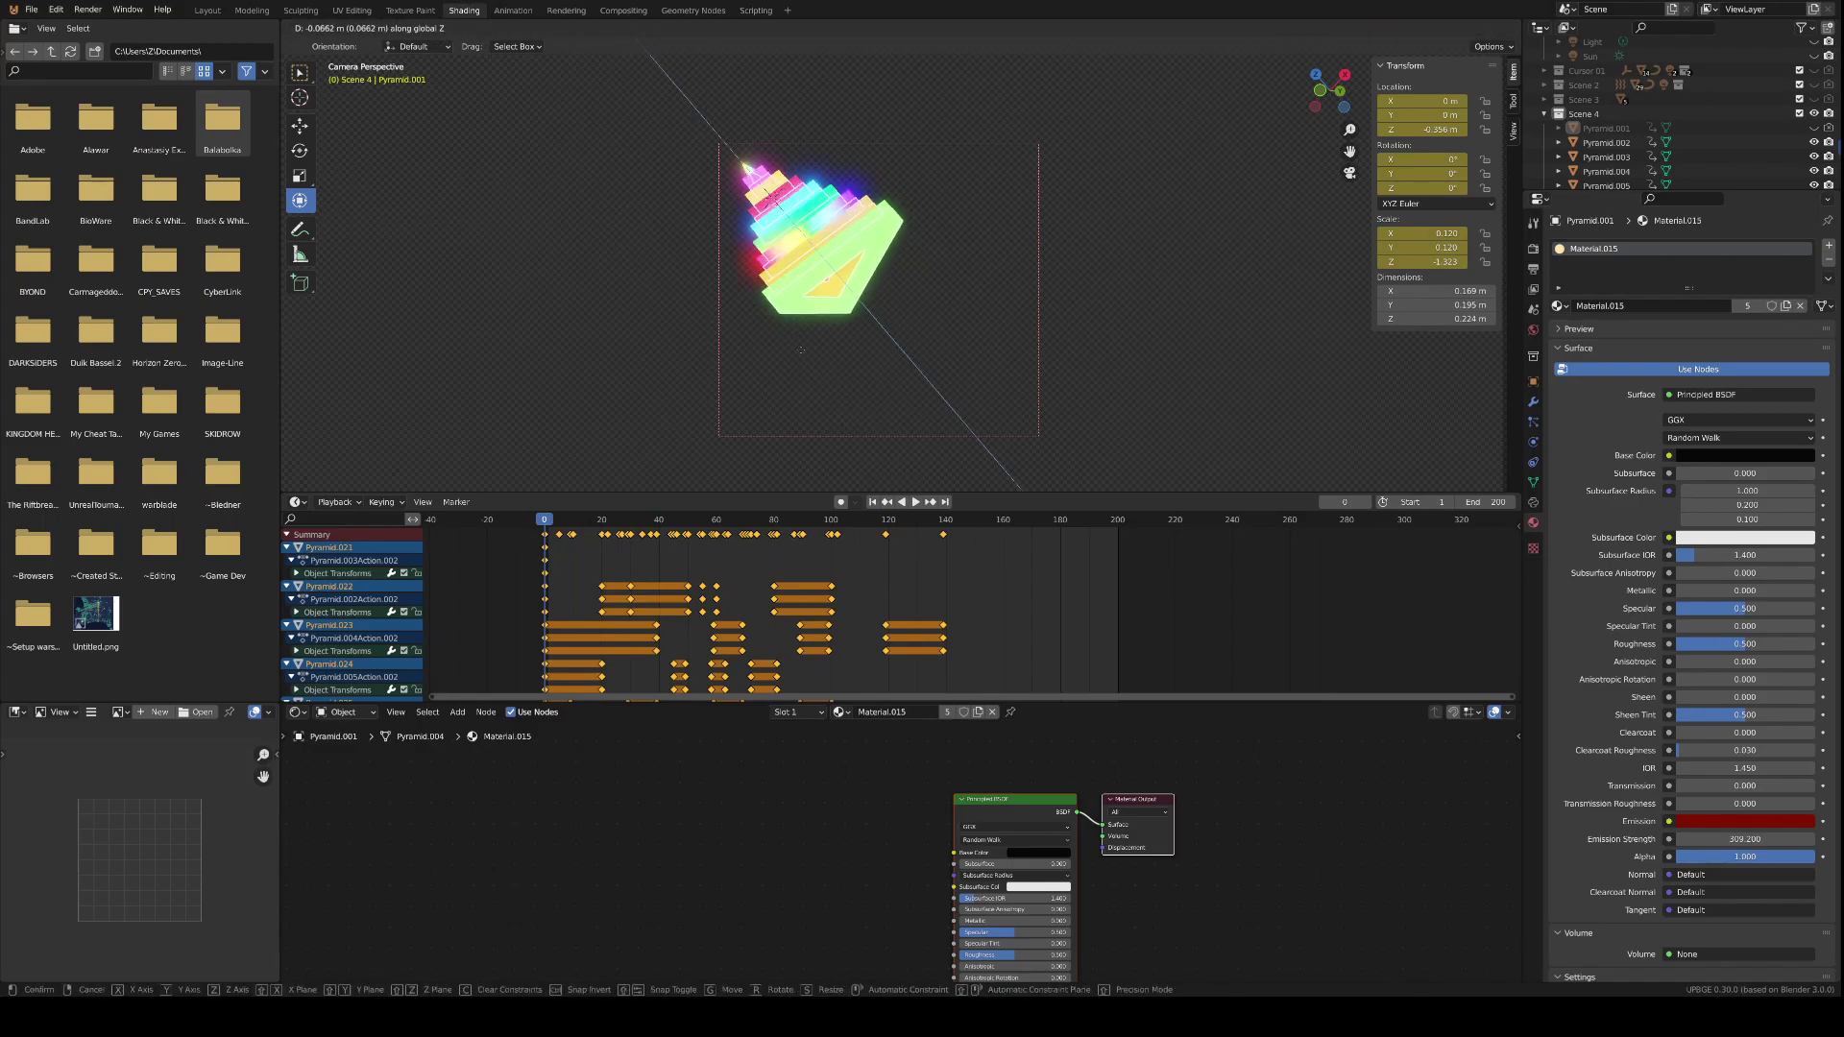
click(806, 357)
key(s)
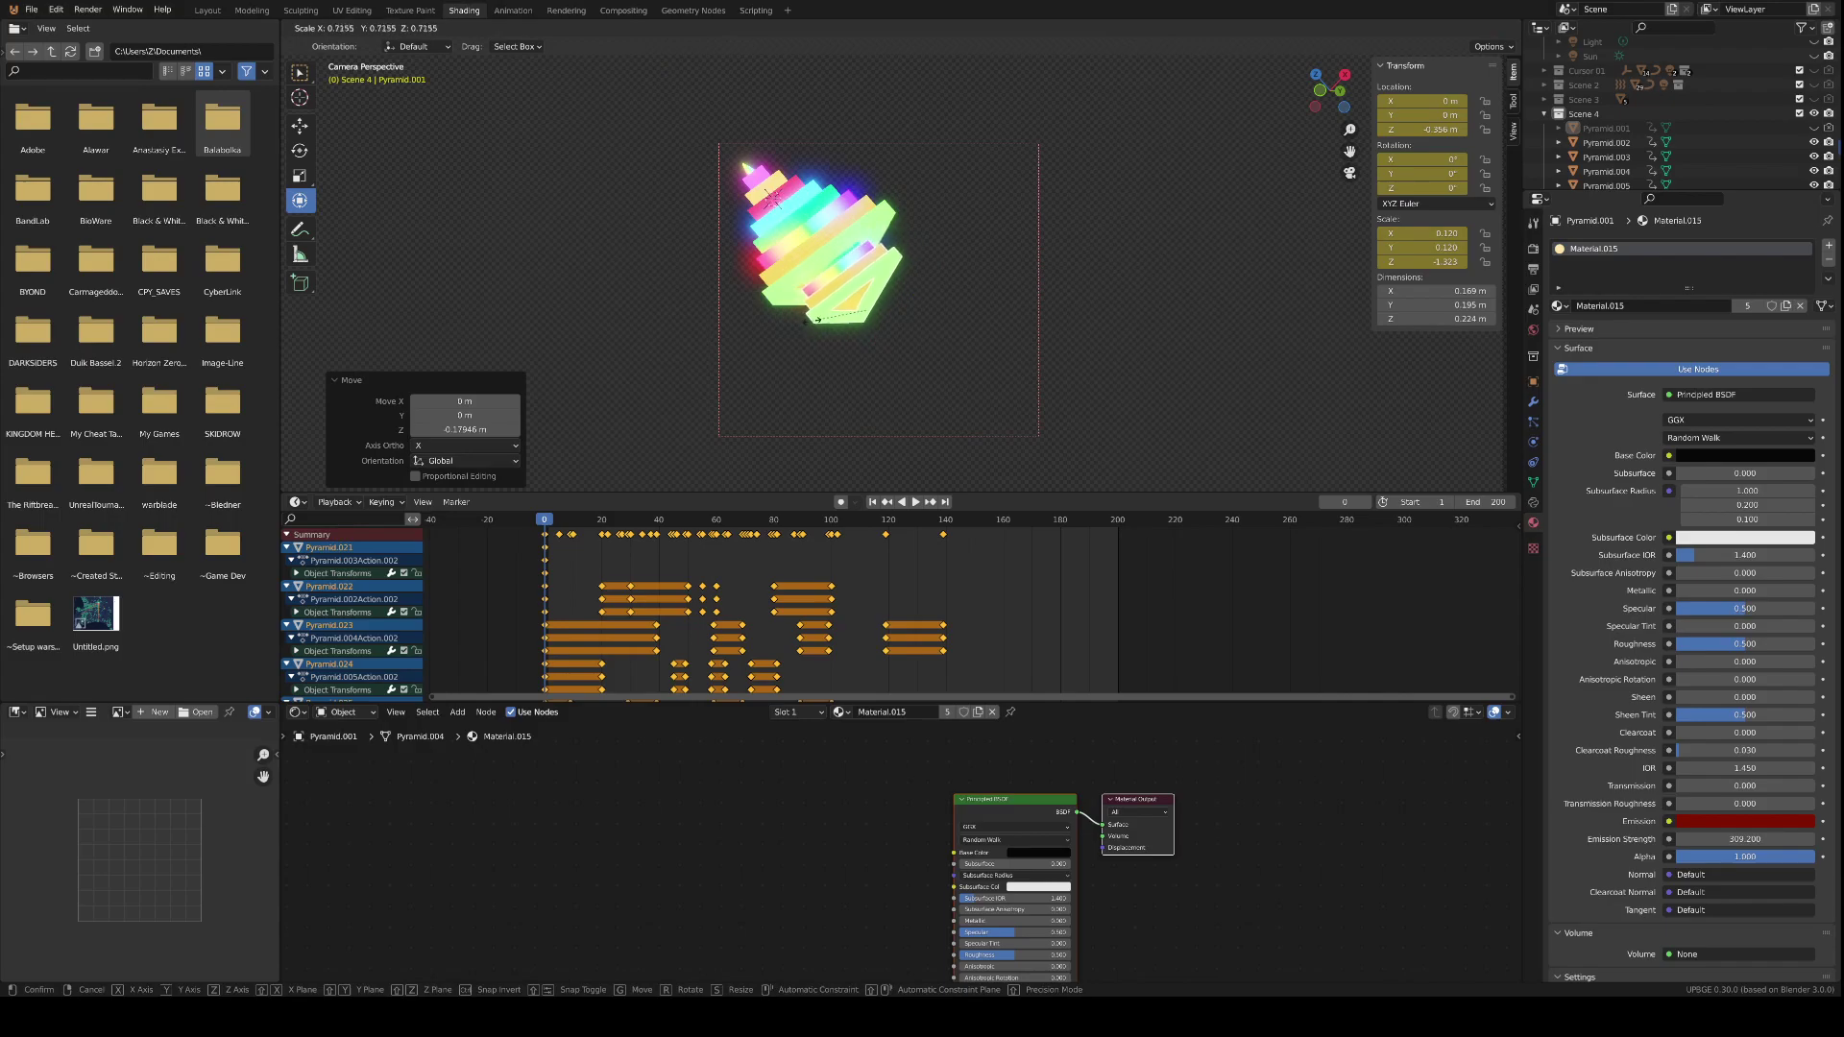
click(814, 322)
key(g)
key(z)
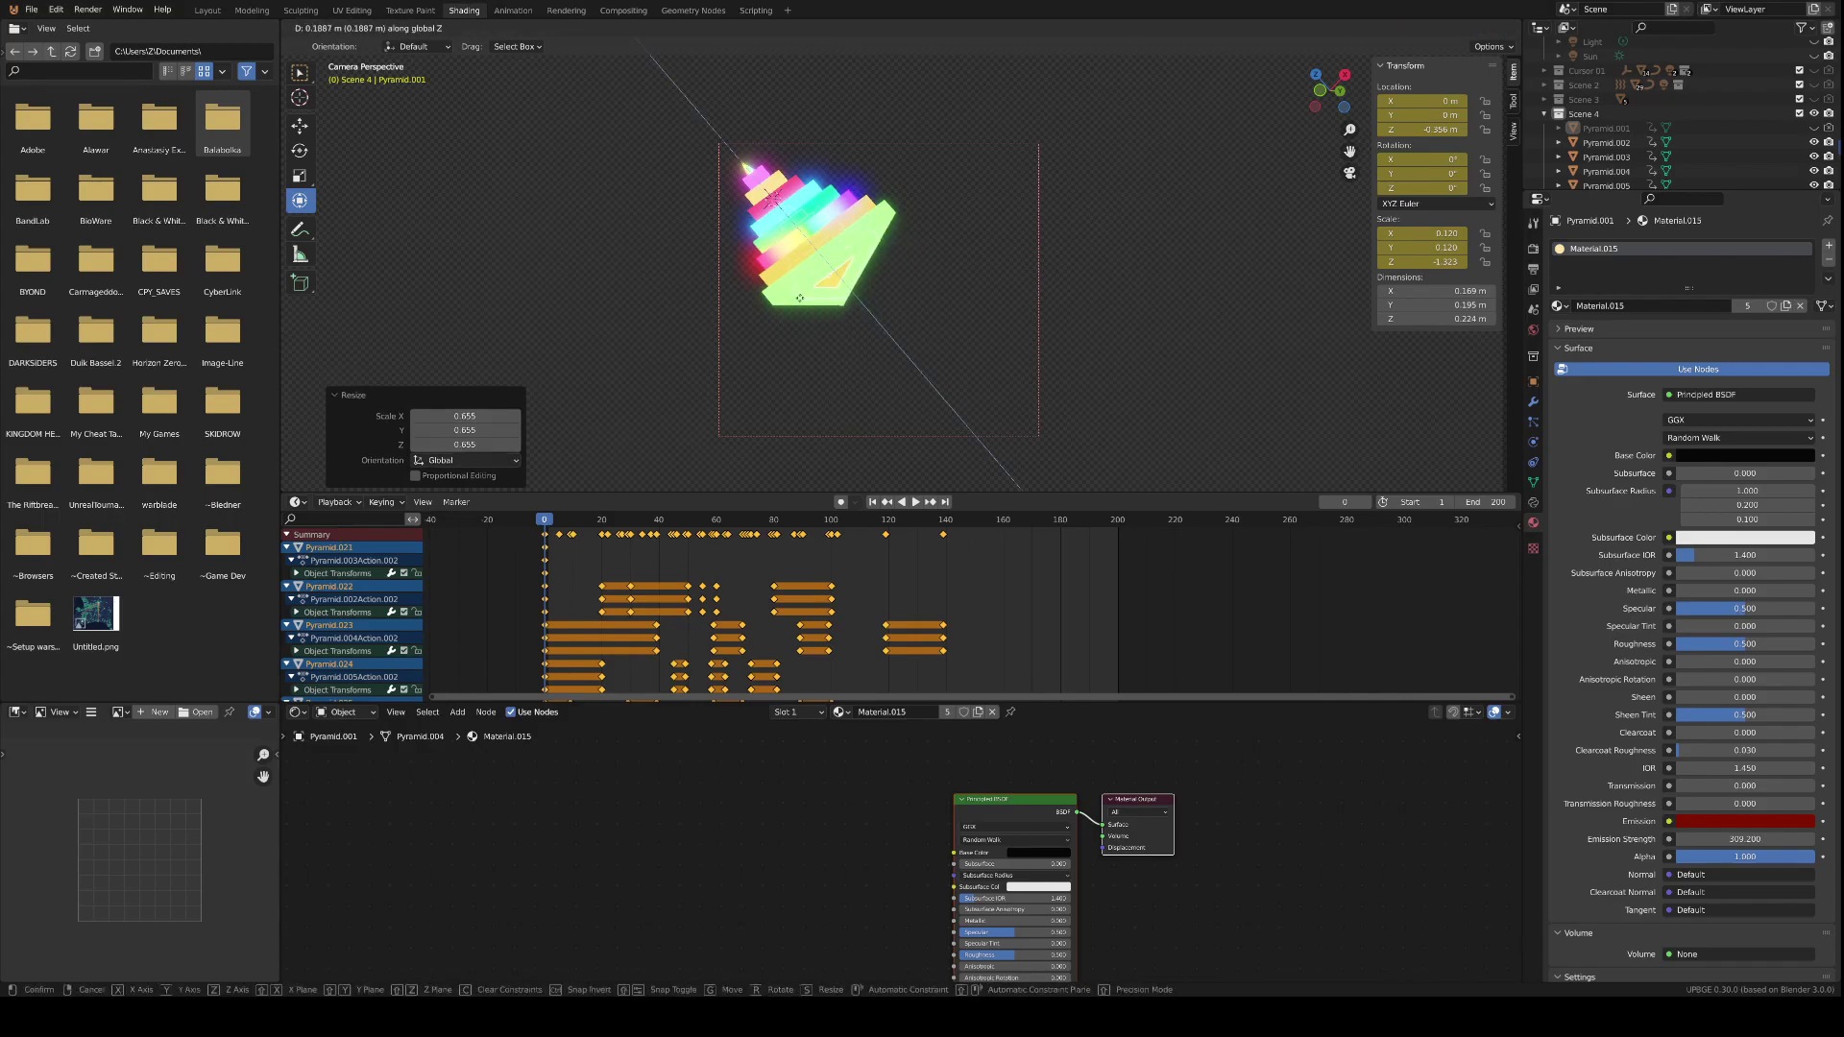
click(800, 298)
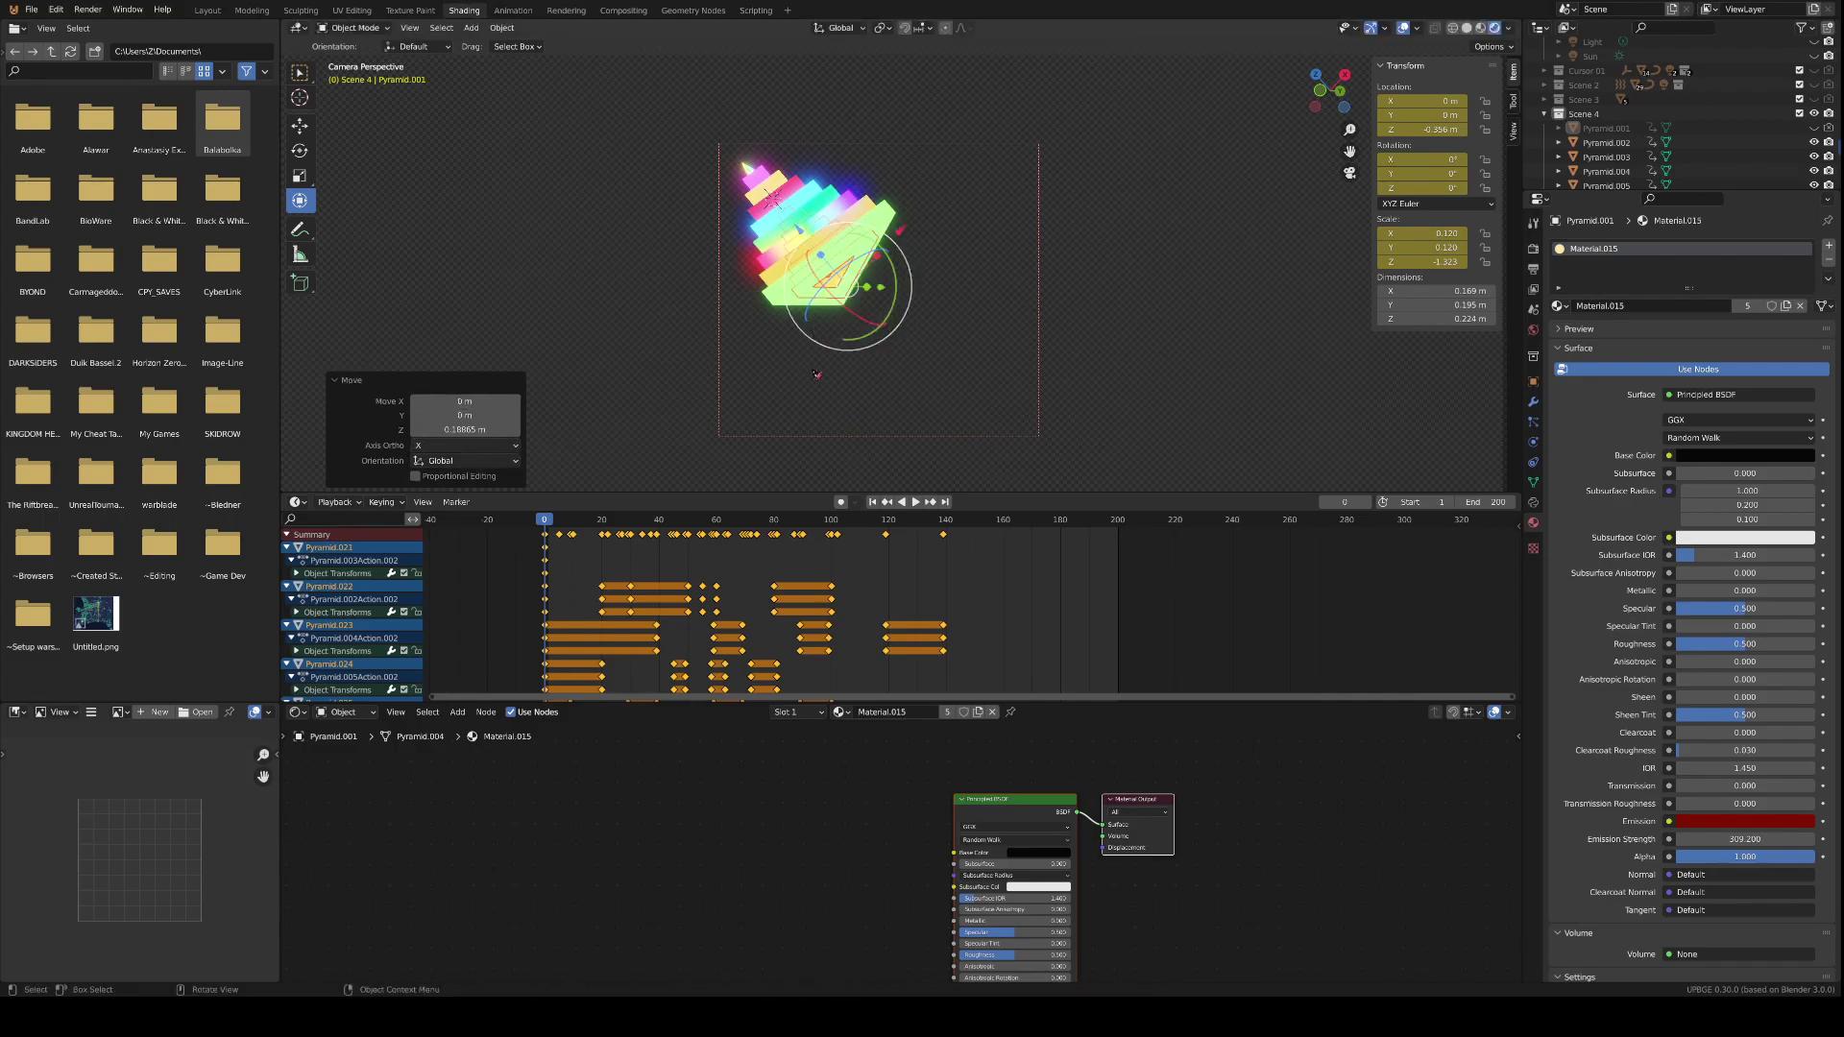
- Insert rotation and scale keyframes for the pyramid stack at frame 0
key(i)
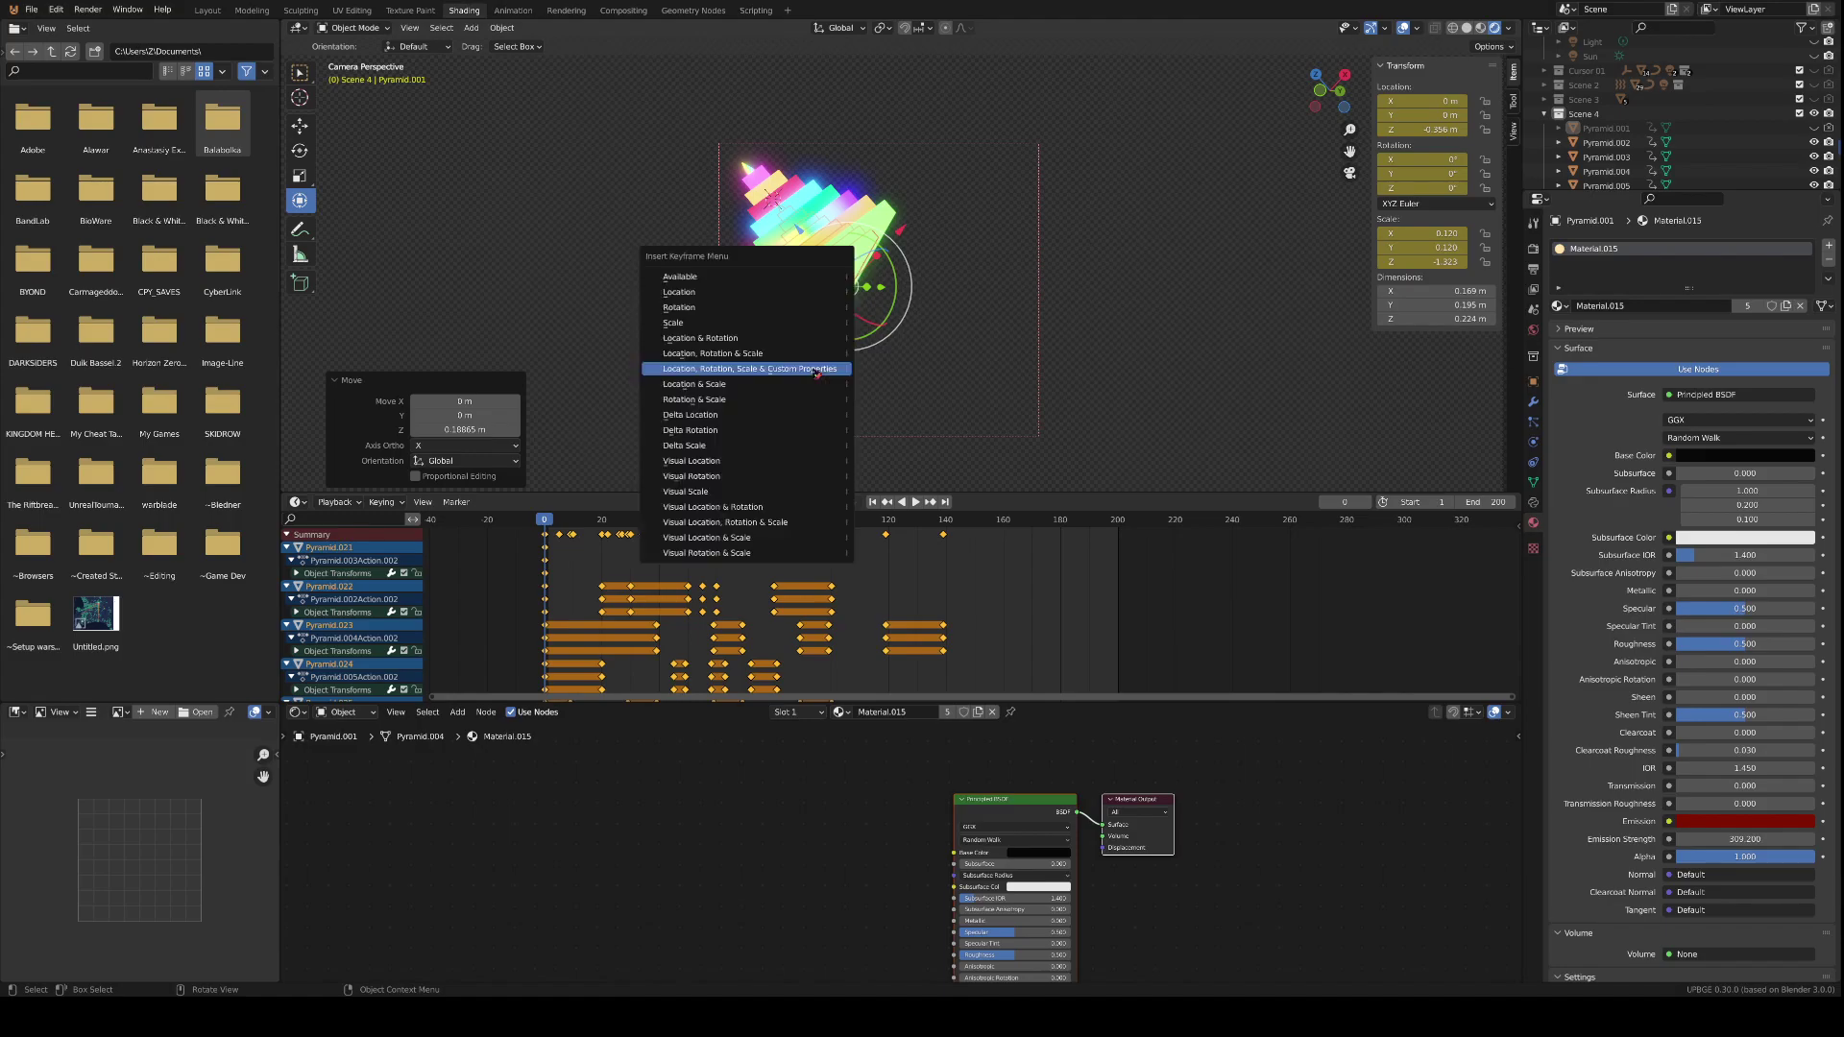
click(696, 307)
key(i)
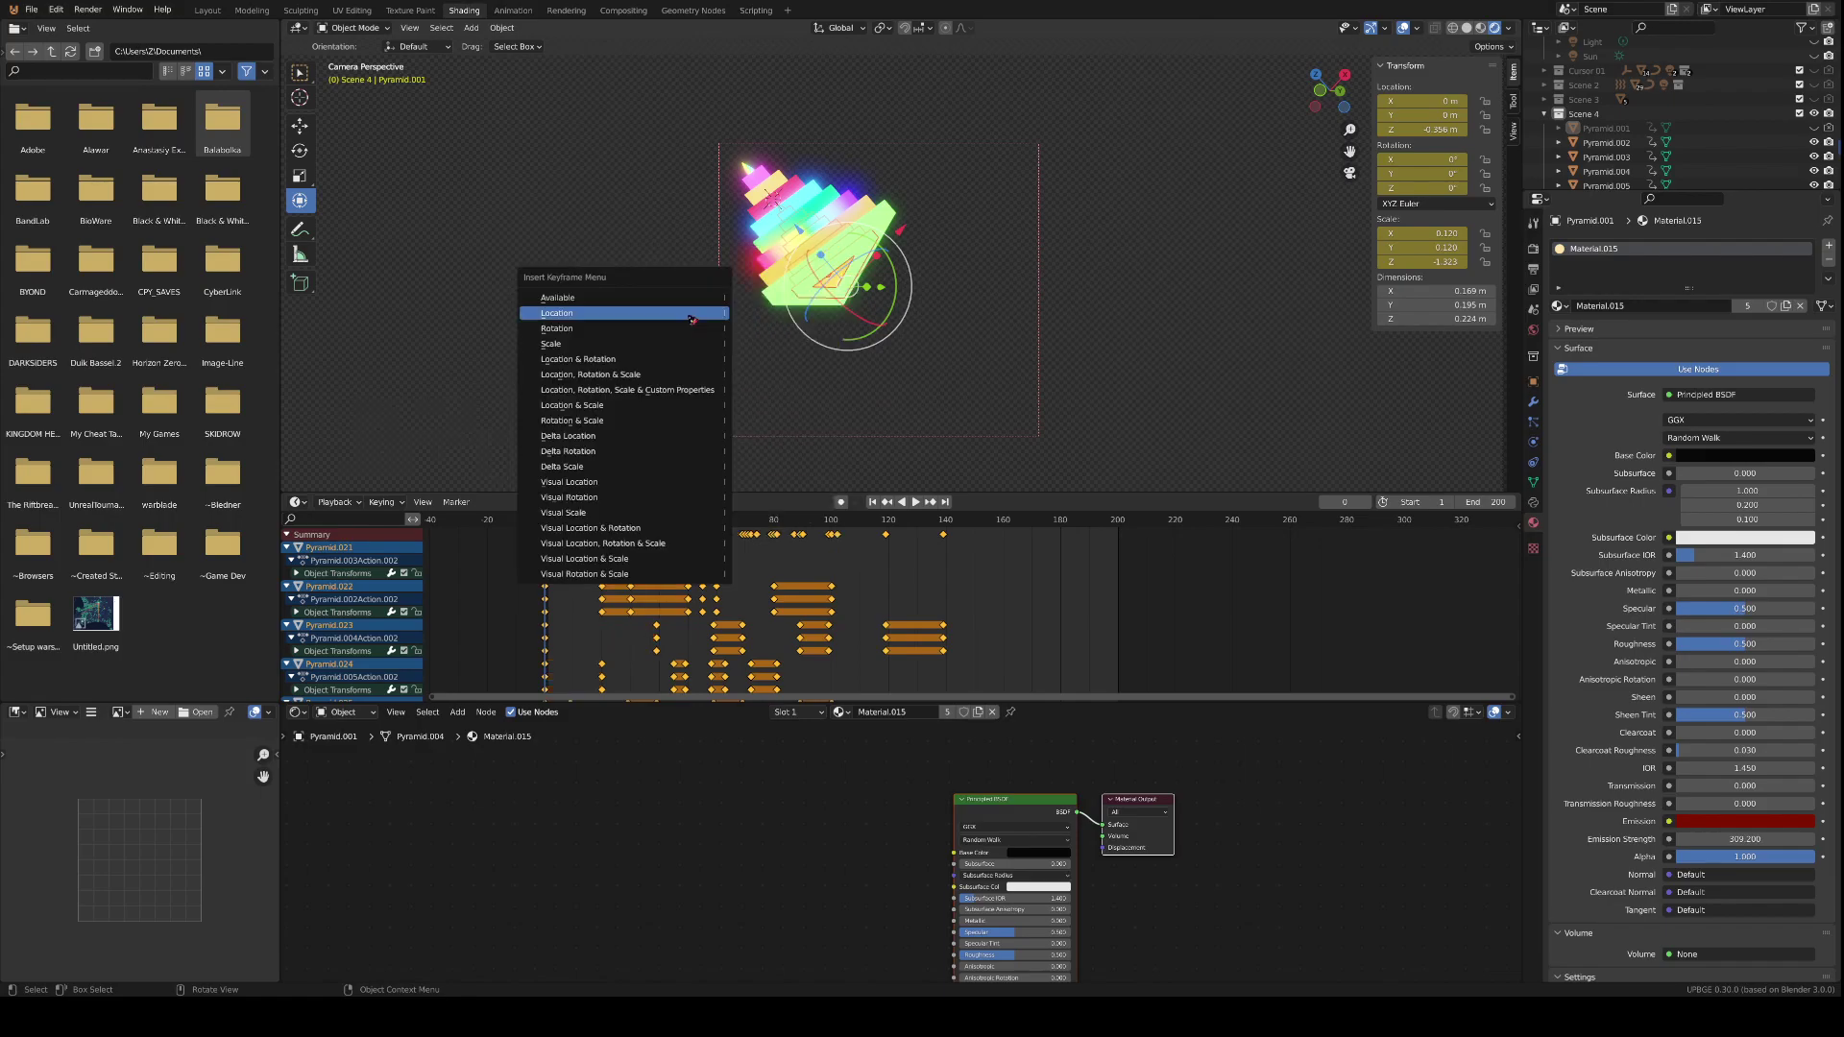
click(551, 346)
- Replay the animation to frame 99, then select and delete the later keyframes
key(space)
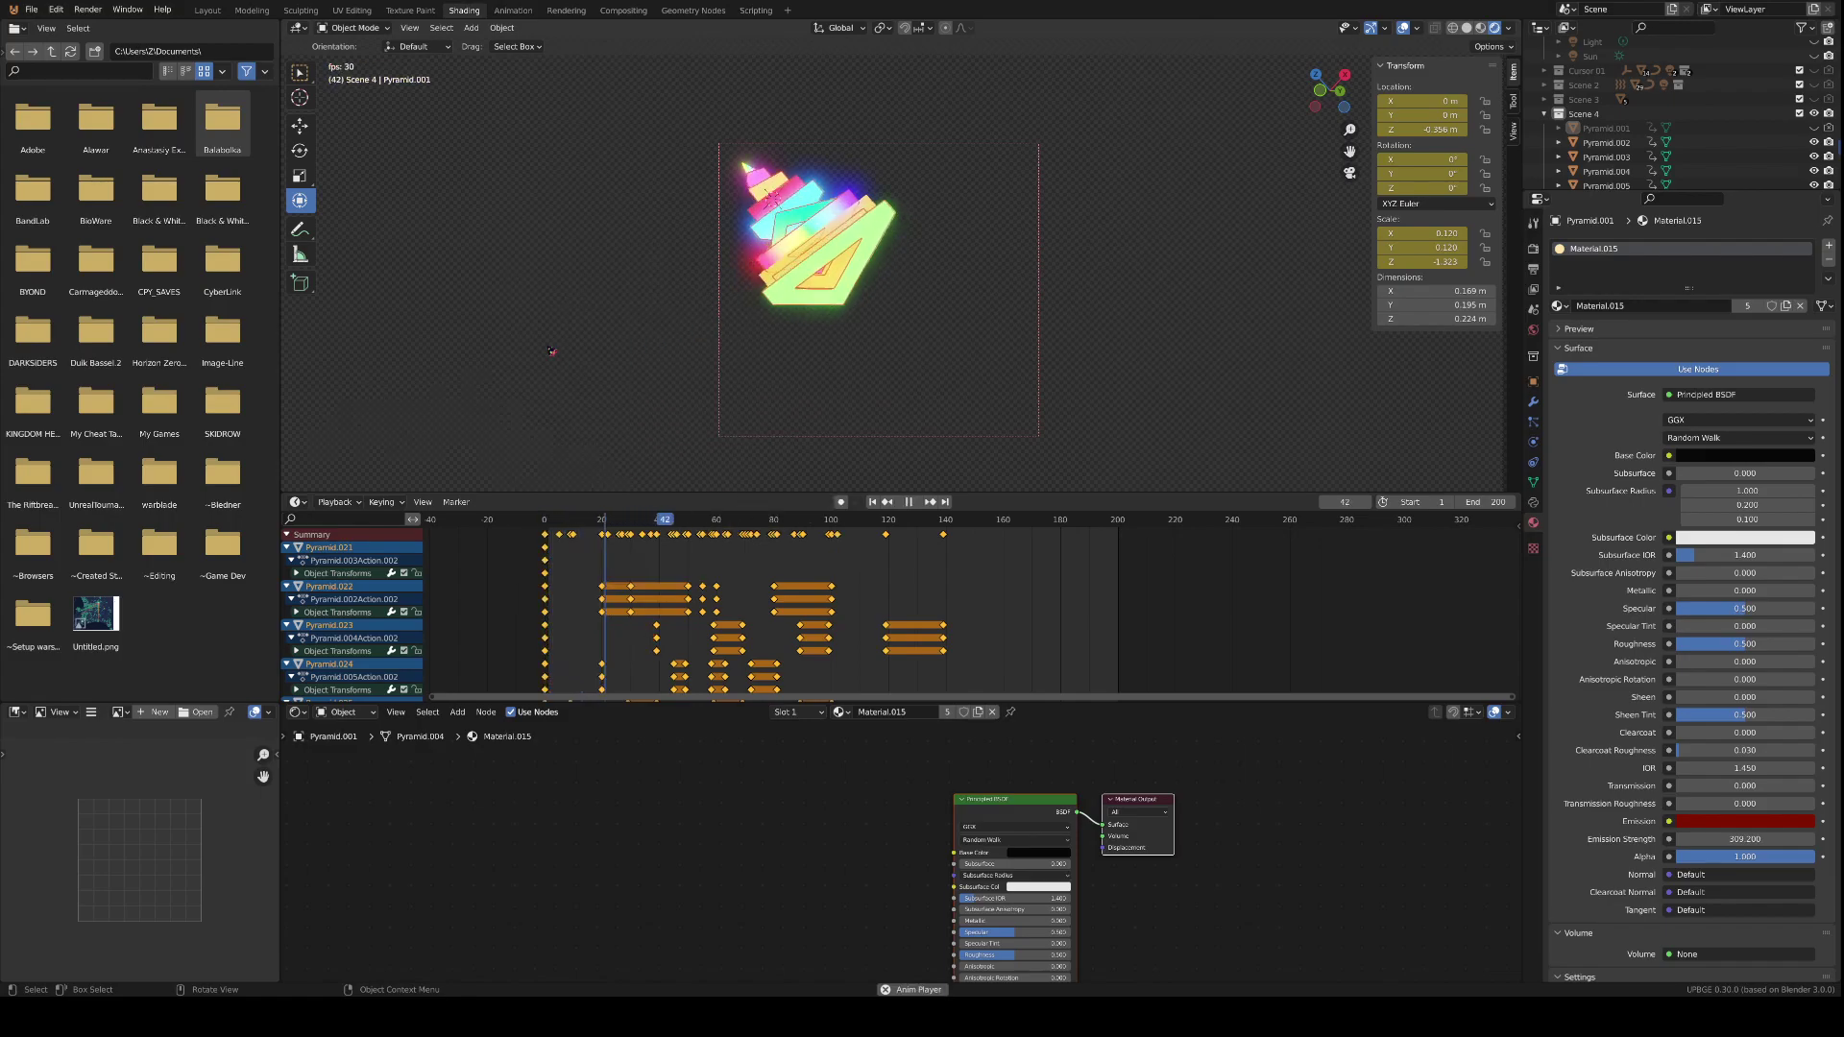
key(space)
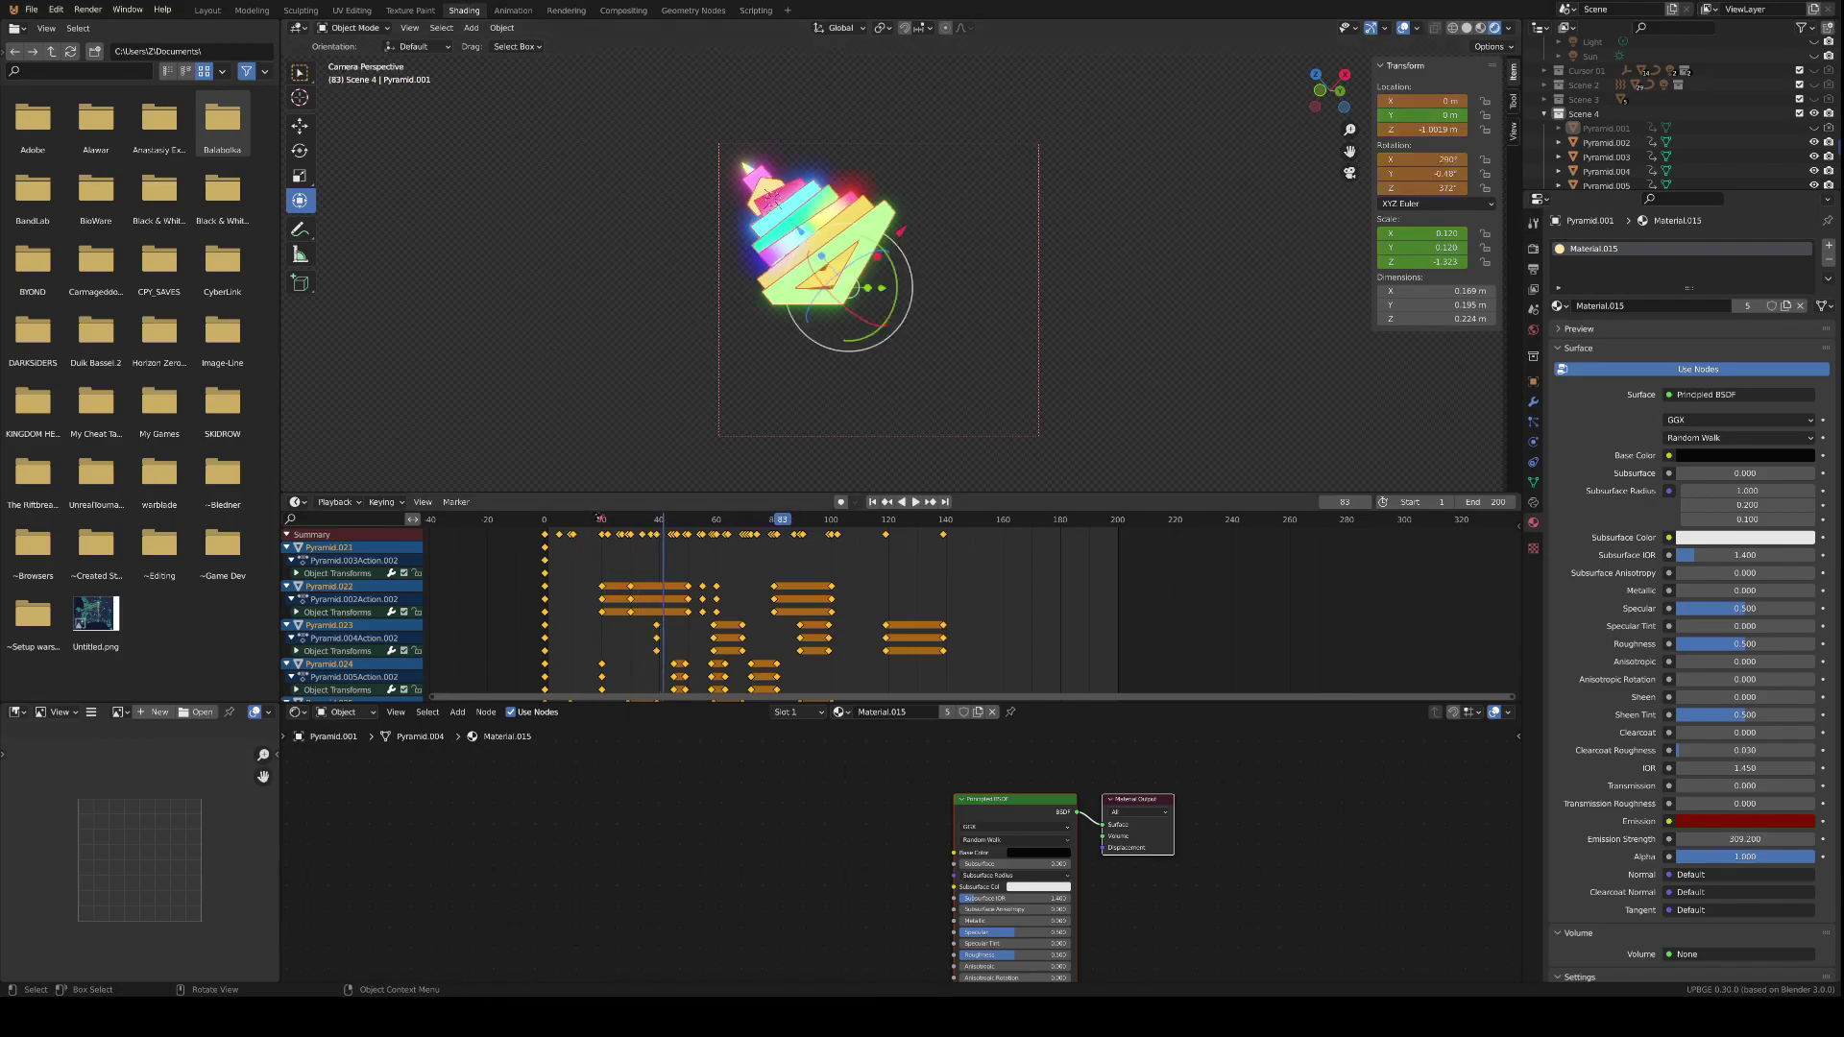
key(space)
key(space)
click(577, 571)
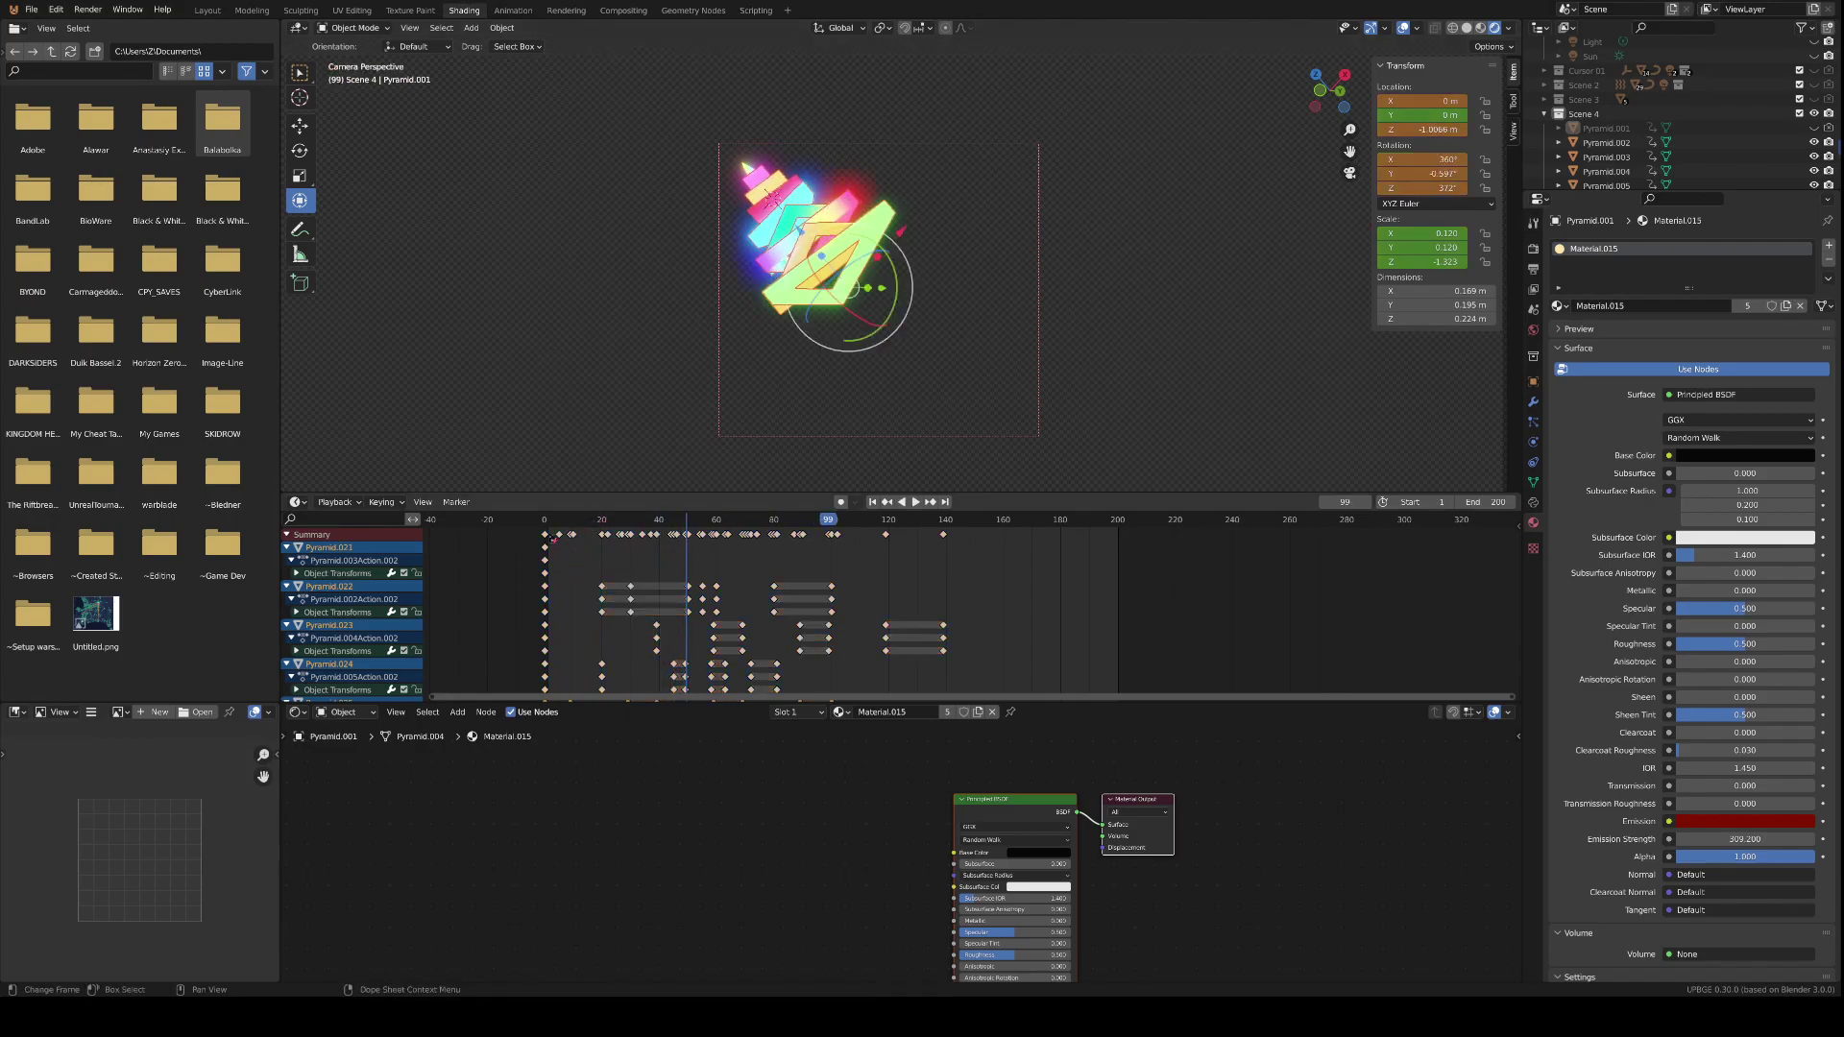
key(a)
scroll(972, 672, down, 2)
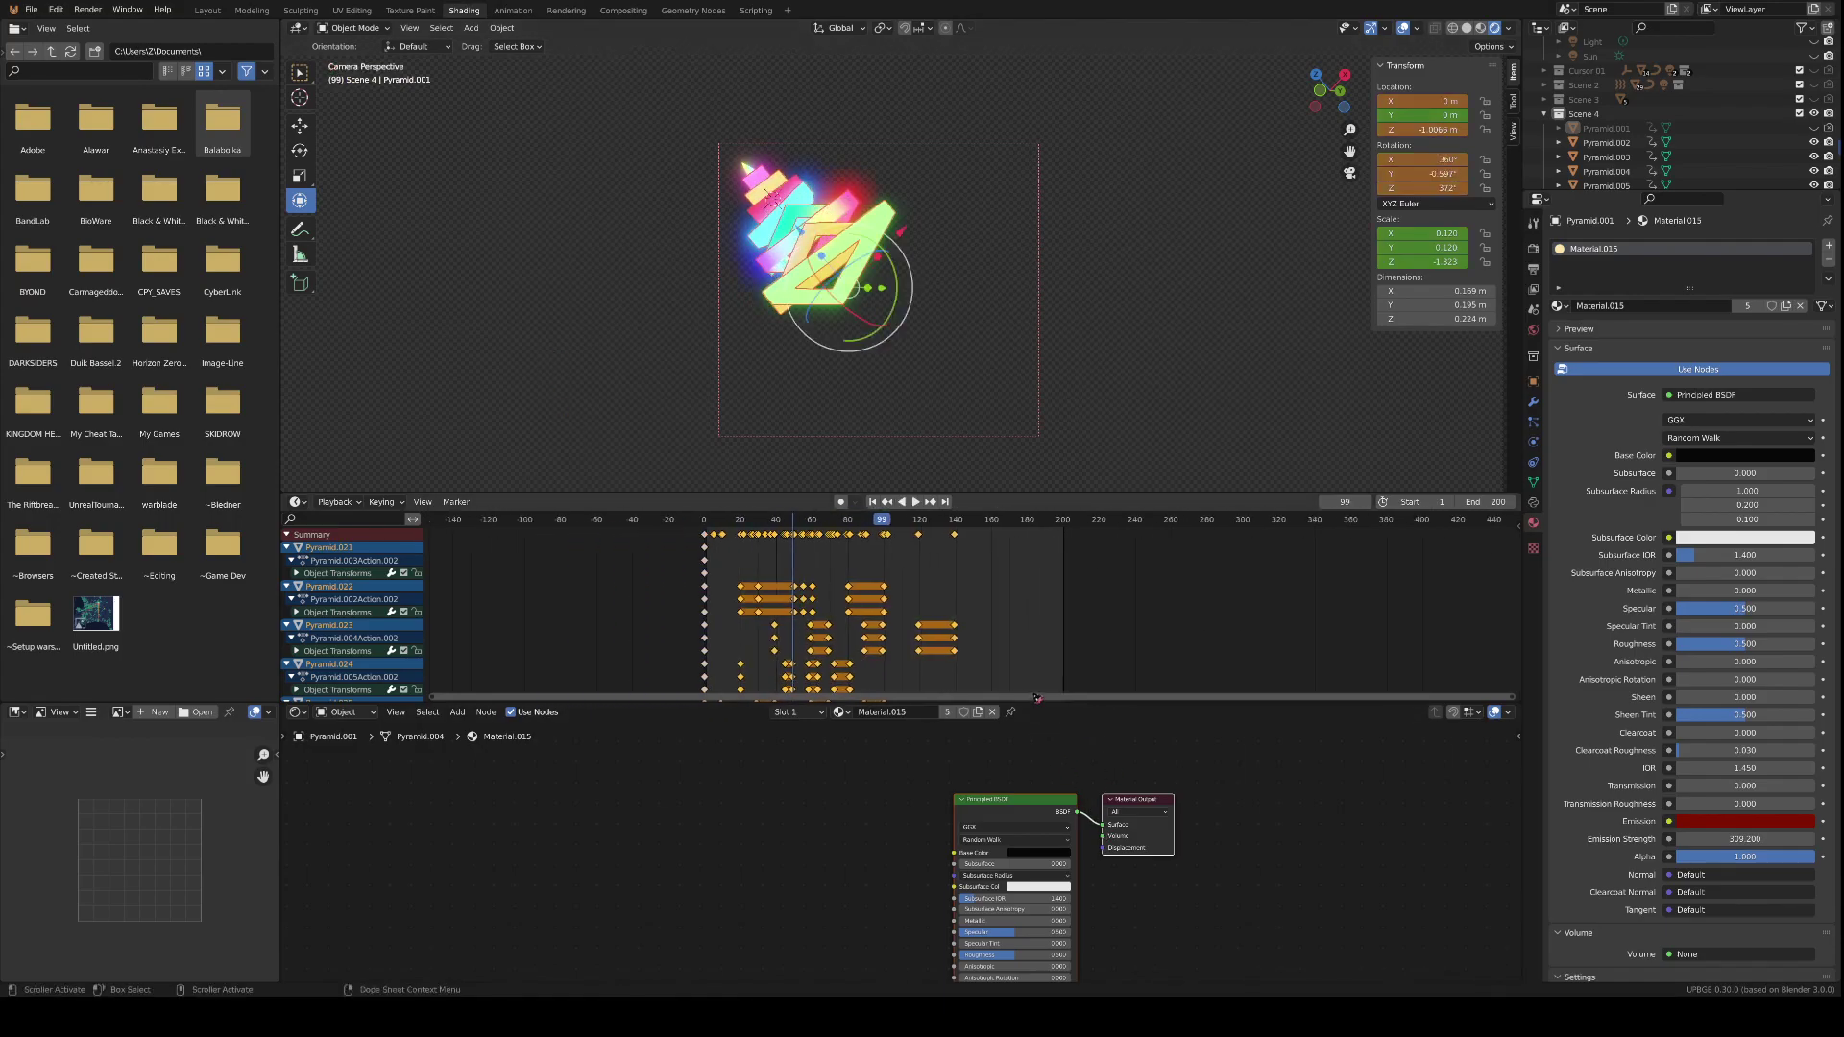
scroll(989, 626, down, 1)
shift+scroll(989, 627, down, 8)
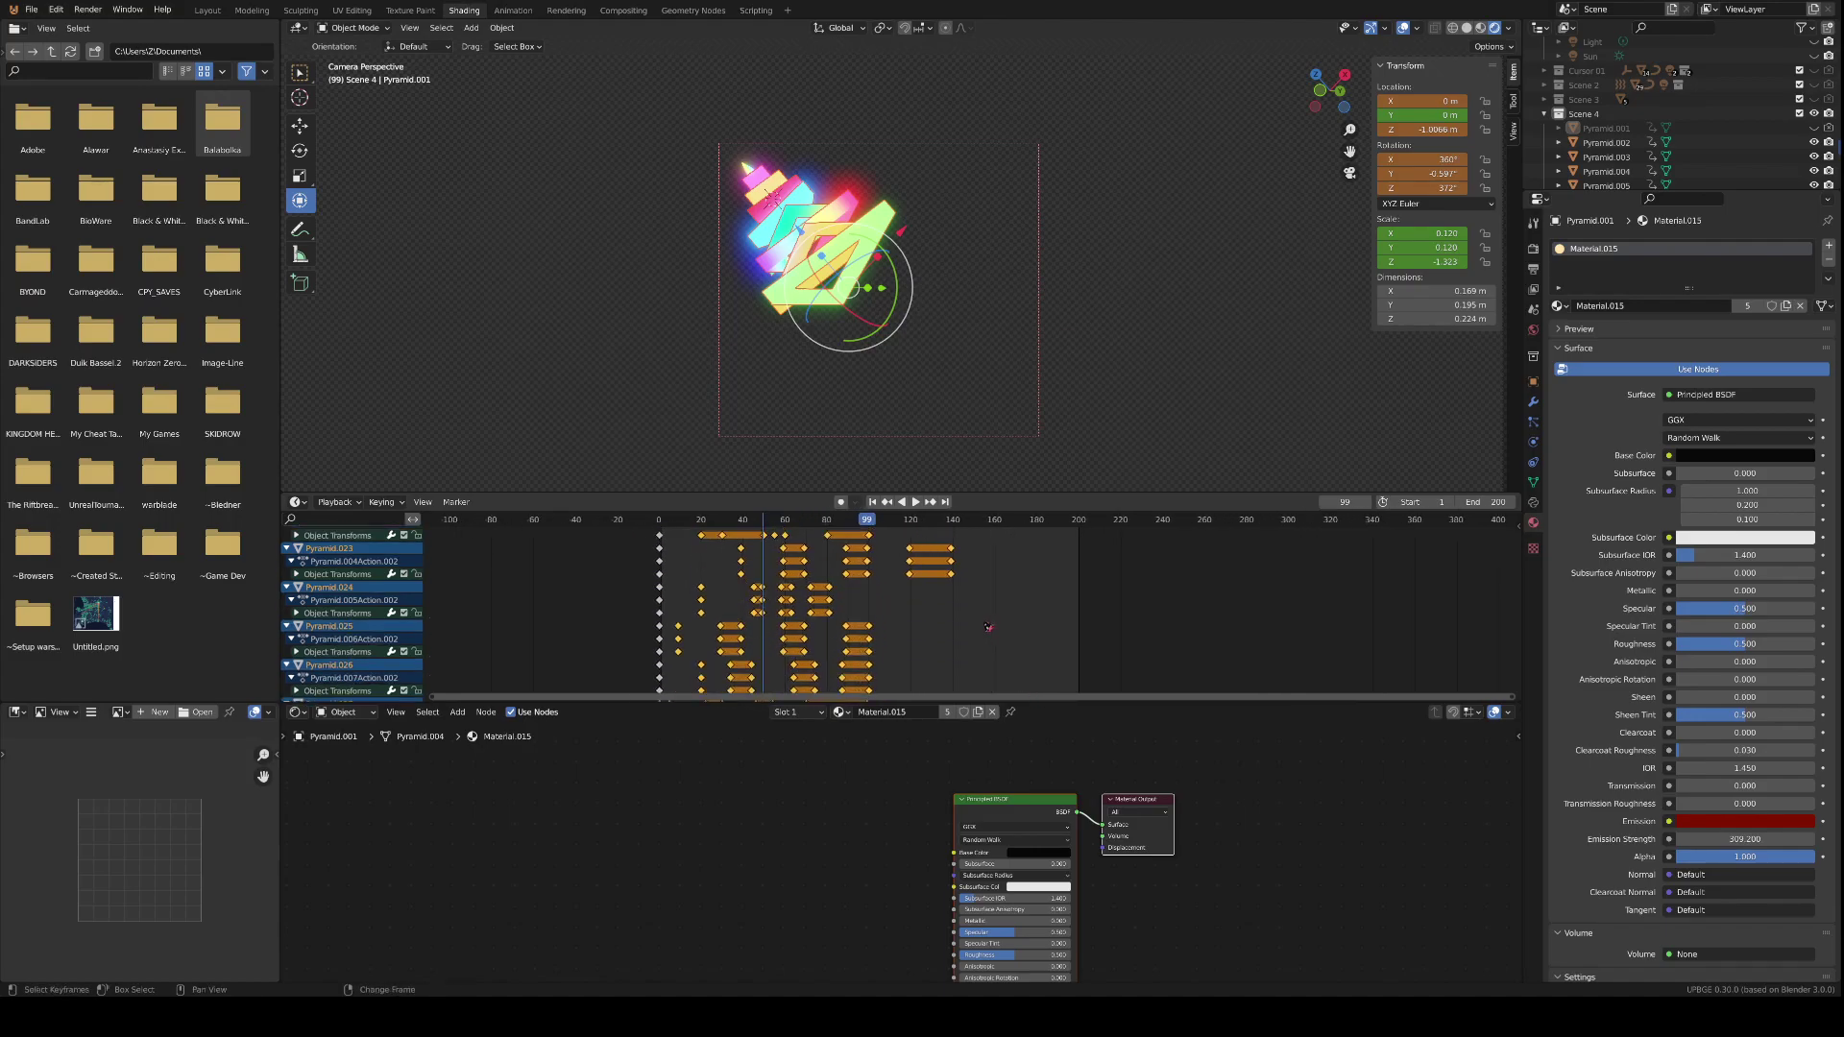
shift+scroll(988, 626, down, 9)
shift+scroll(988, 626, up, 8)
shift+scroll(990, 626, up, 10)
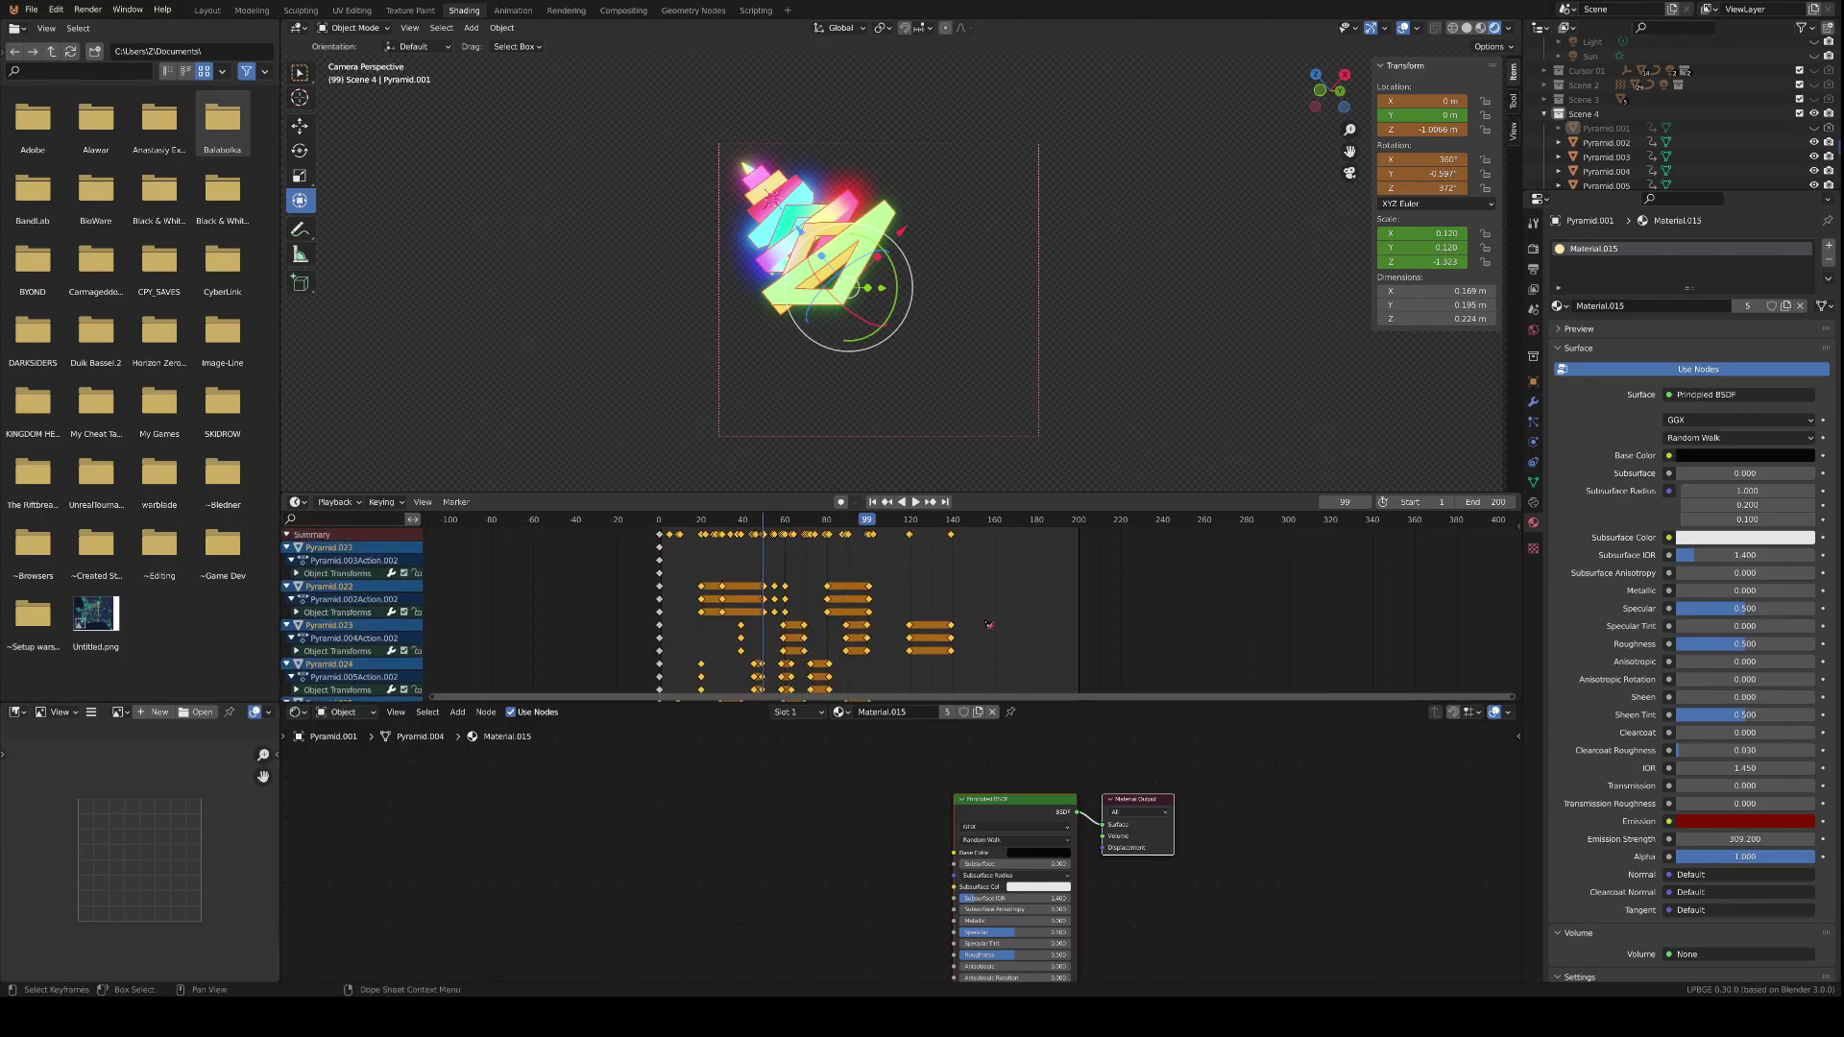
key(Delete)
- Replay the animation from frame 3 to frame 42 and duplicate the pyramid stack
drag(706, 519, 672, 519)
key(space)
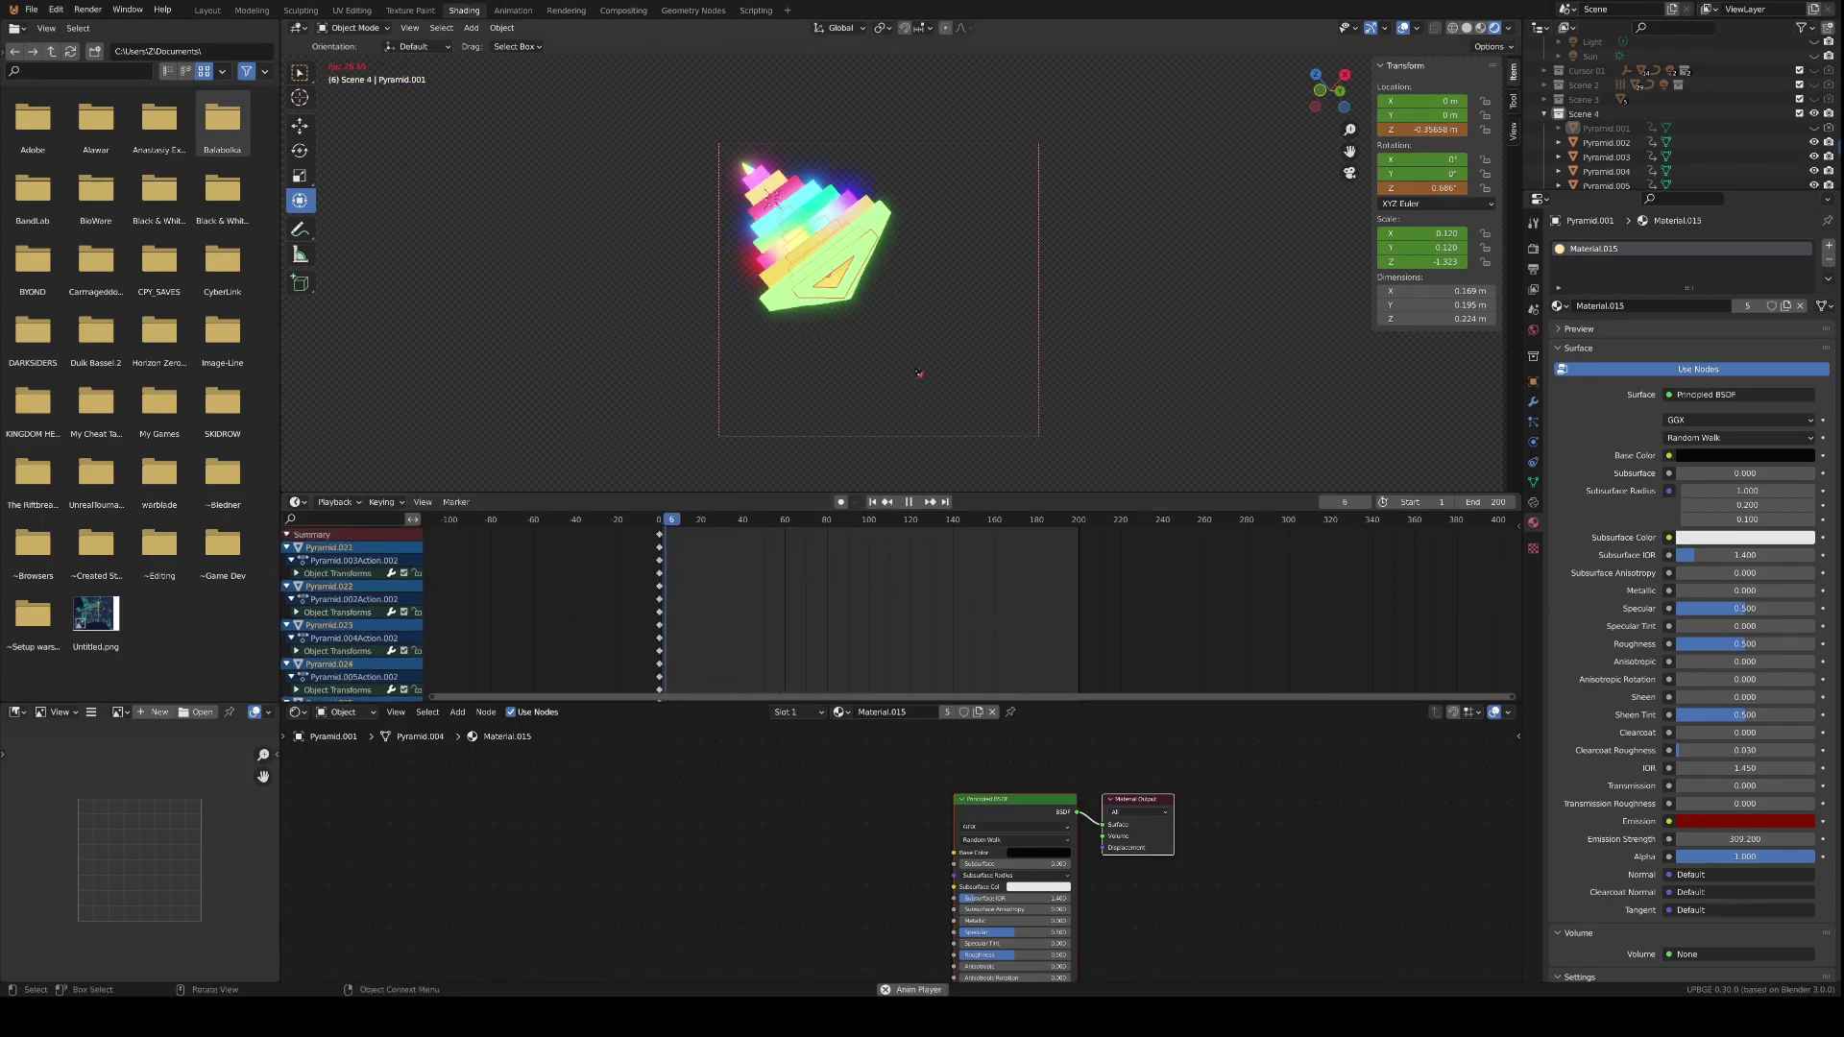
key(space)
key(shift+d)
- Move the duplicate about 0.58 m lower and key its location, rotation, scale and custom properties
key(z)
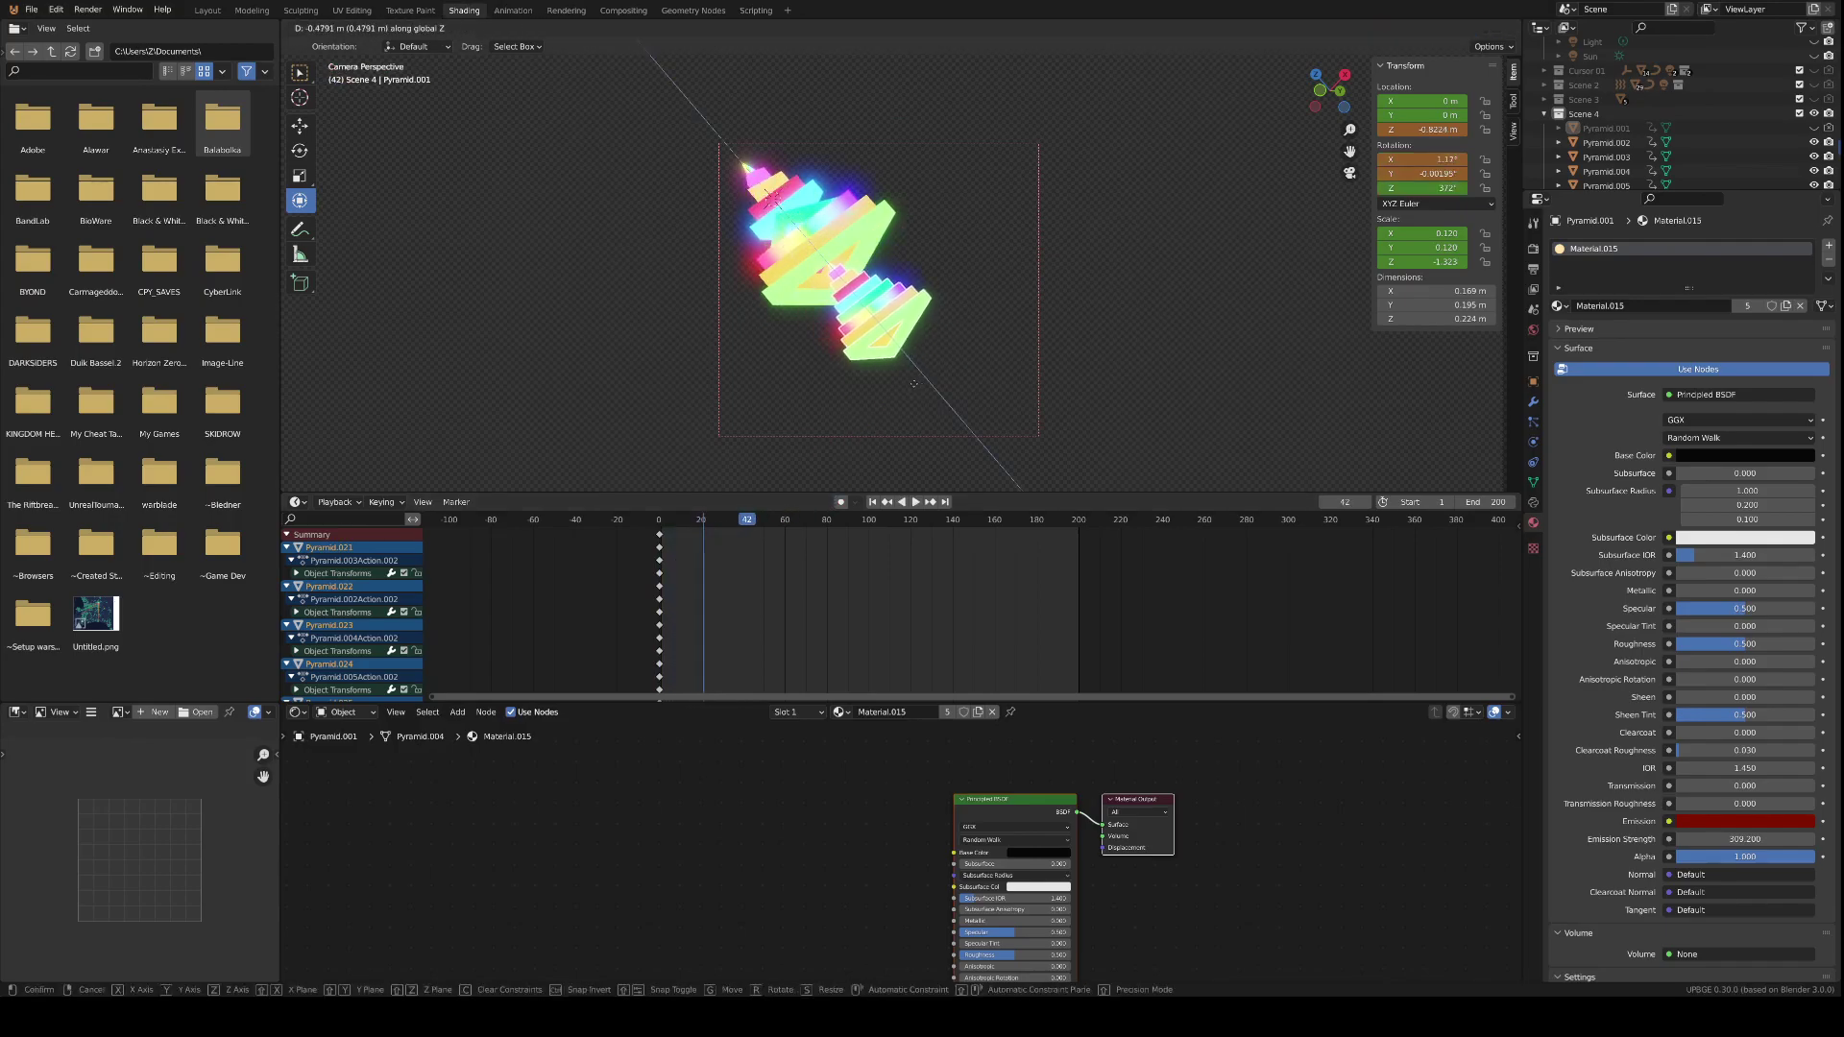
click(922, 407)
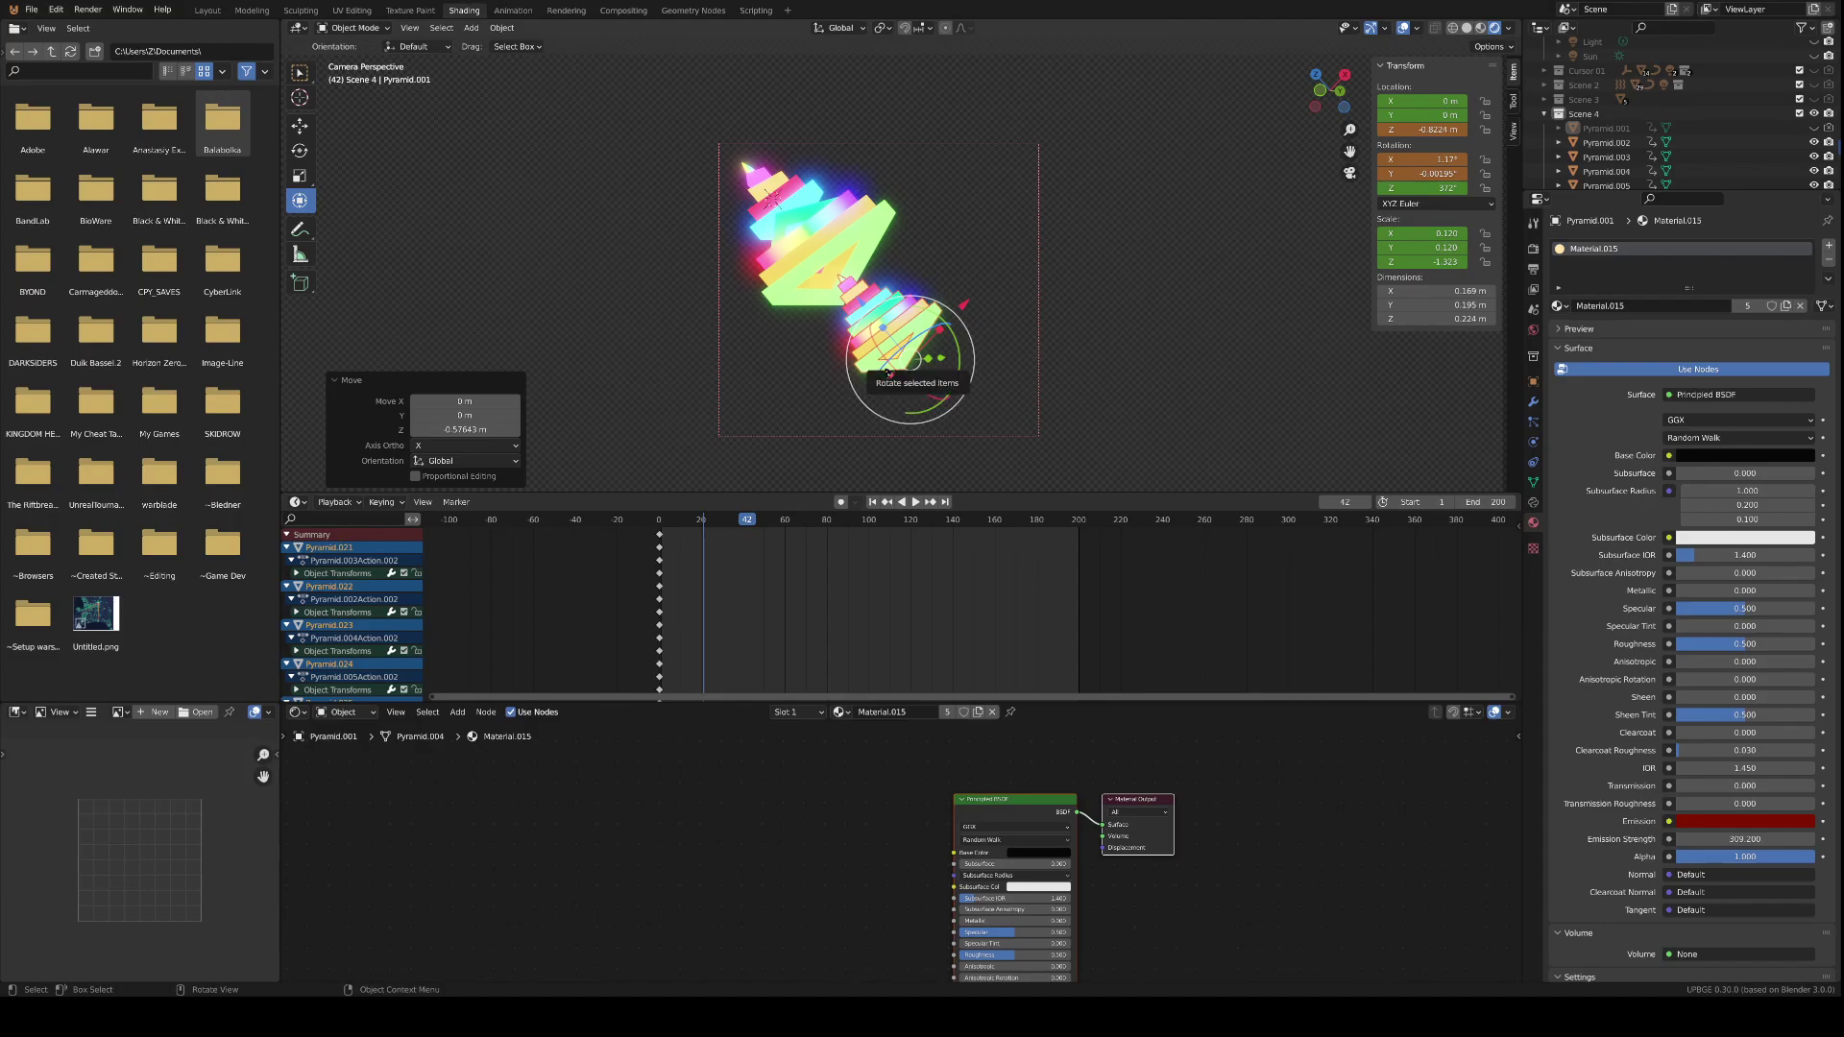
key(i)
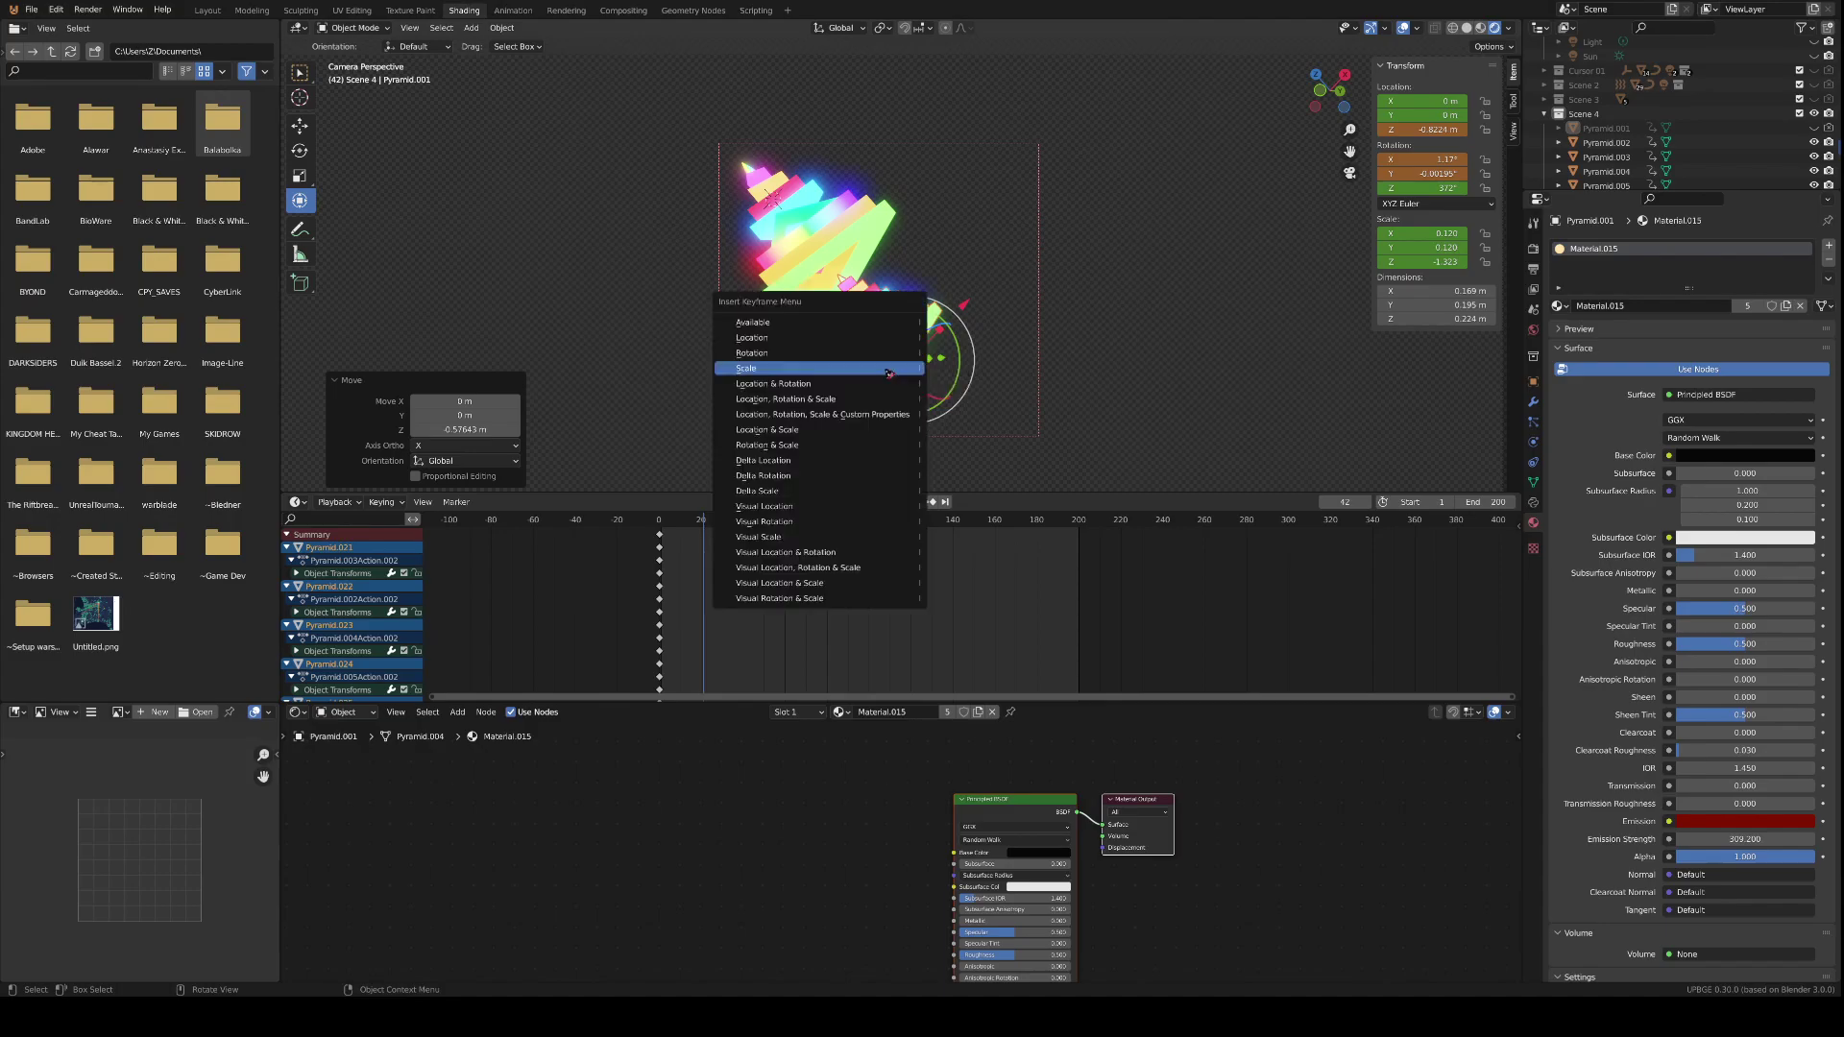
click(828, 418)
- Replay the animation around frame 79, then duplicate the copy's selected keyframes
key(space)
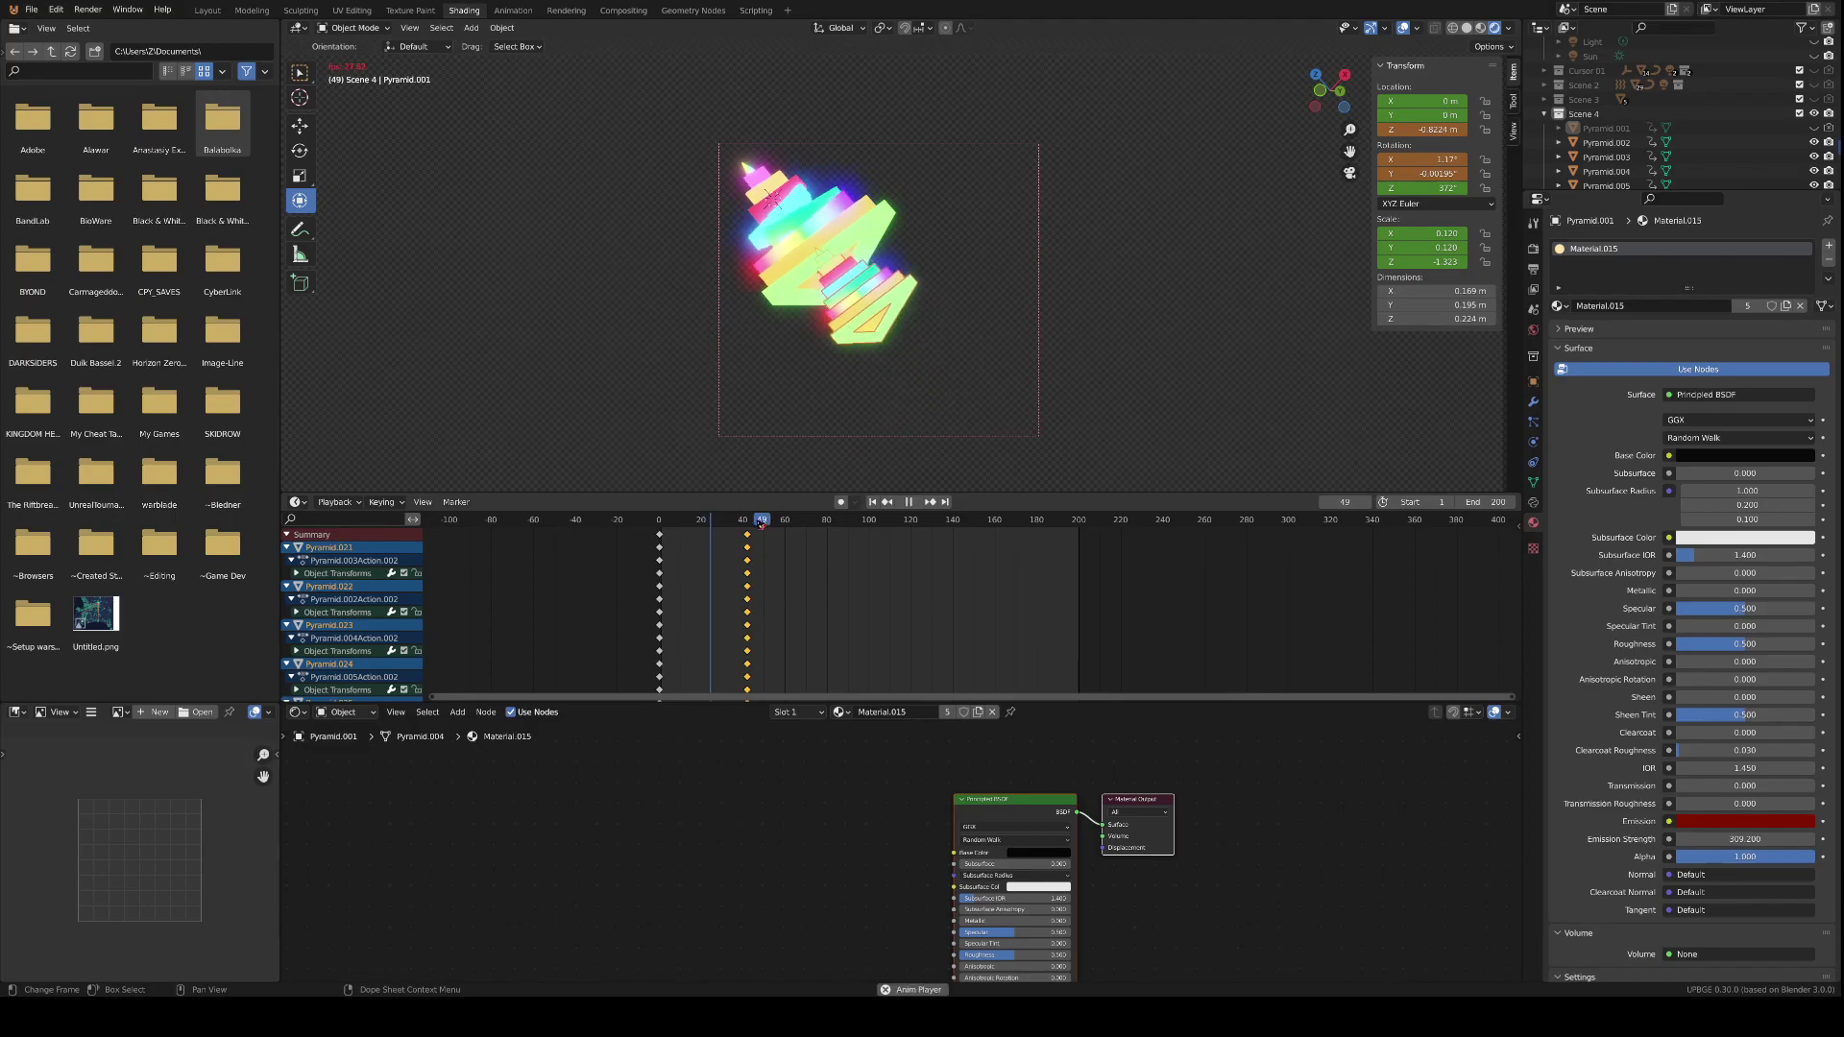
key(space)
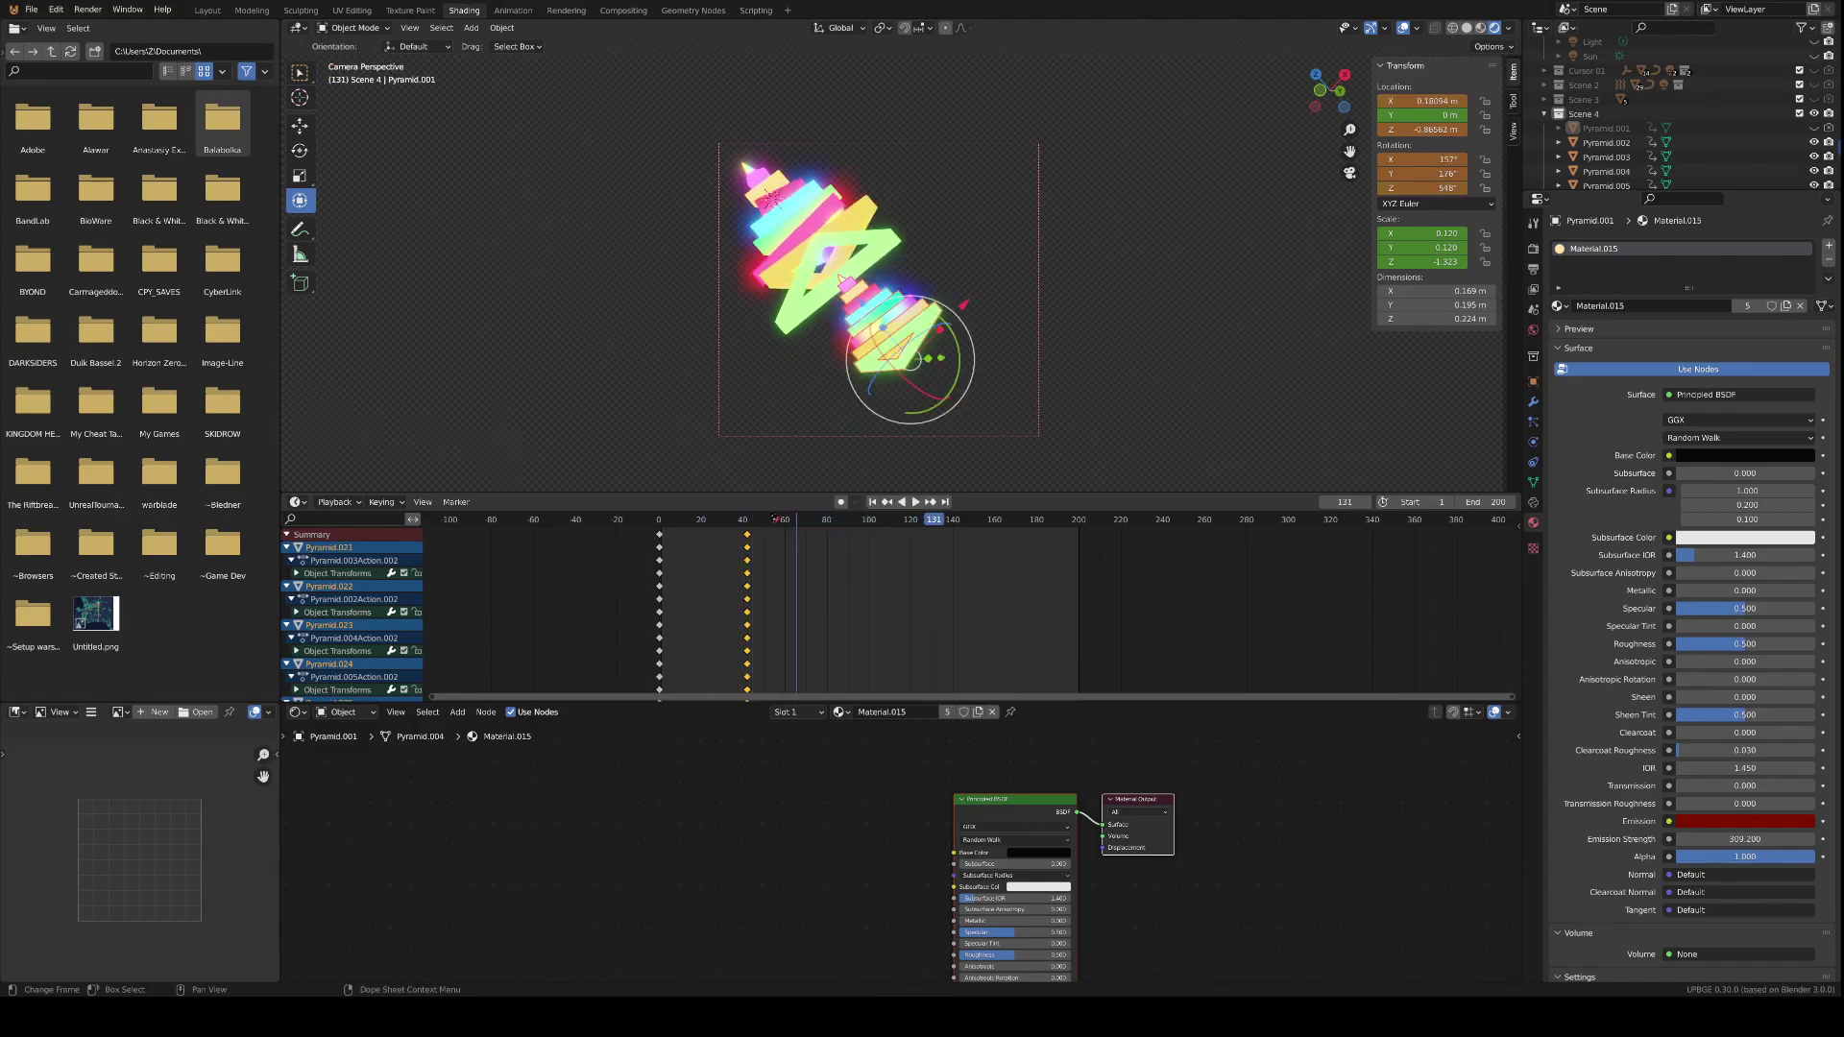
key(space)
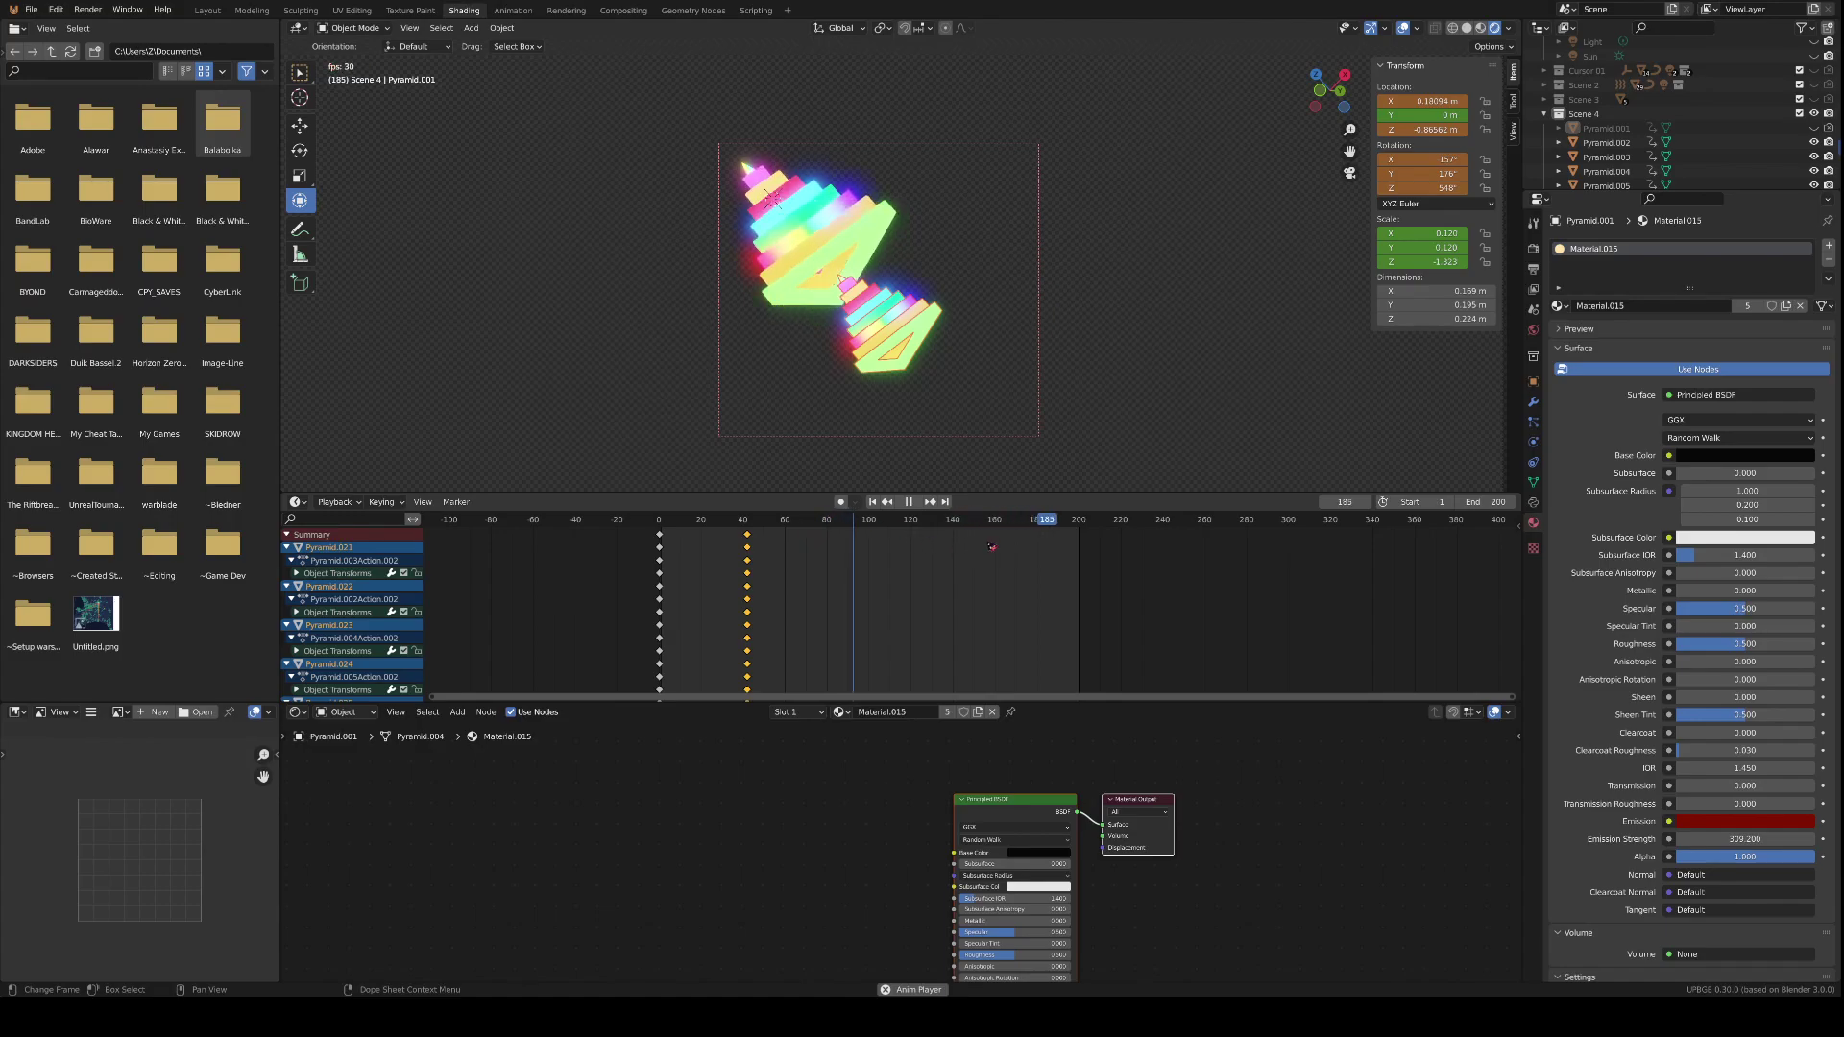
key(space)
drag(831, 529, 824, 531)
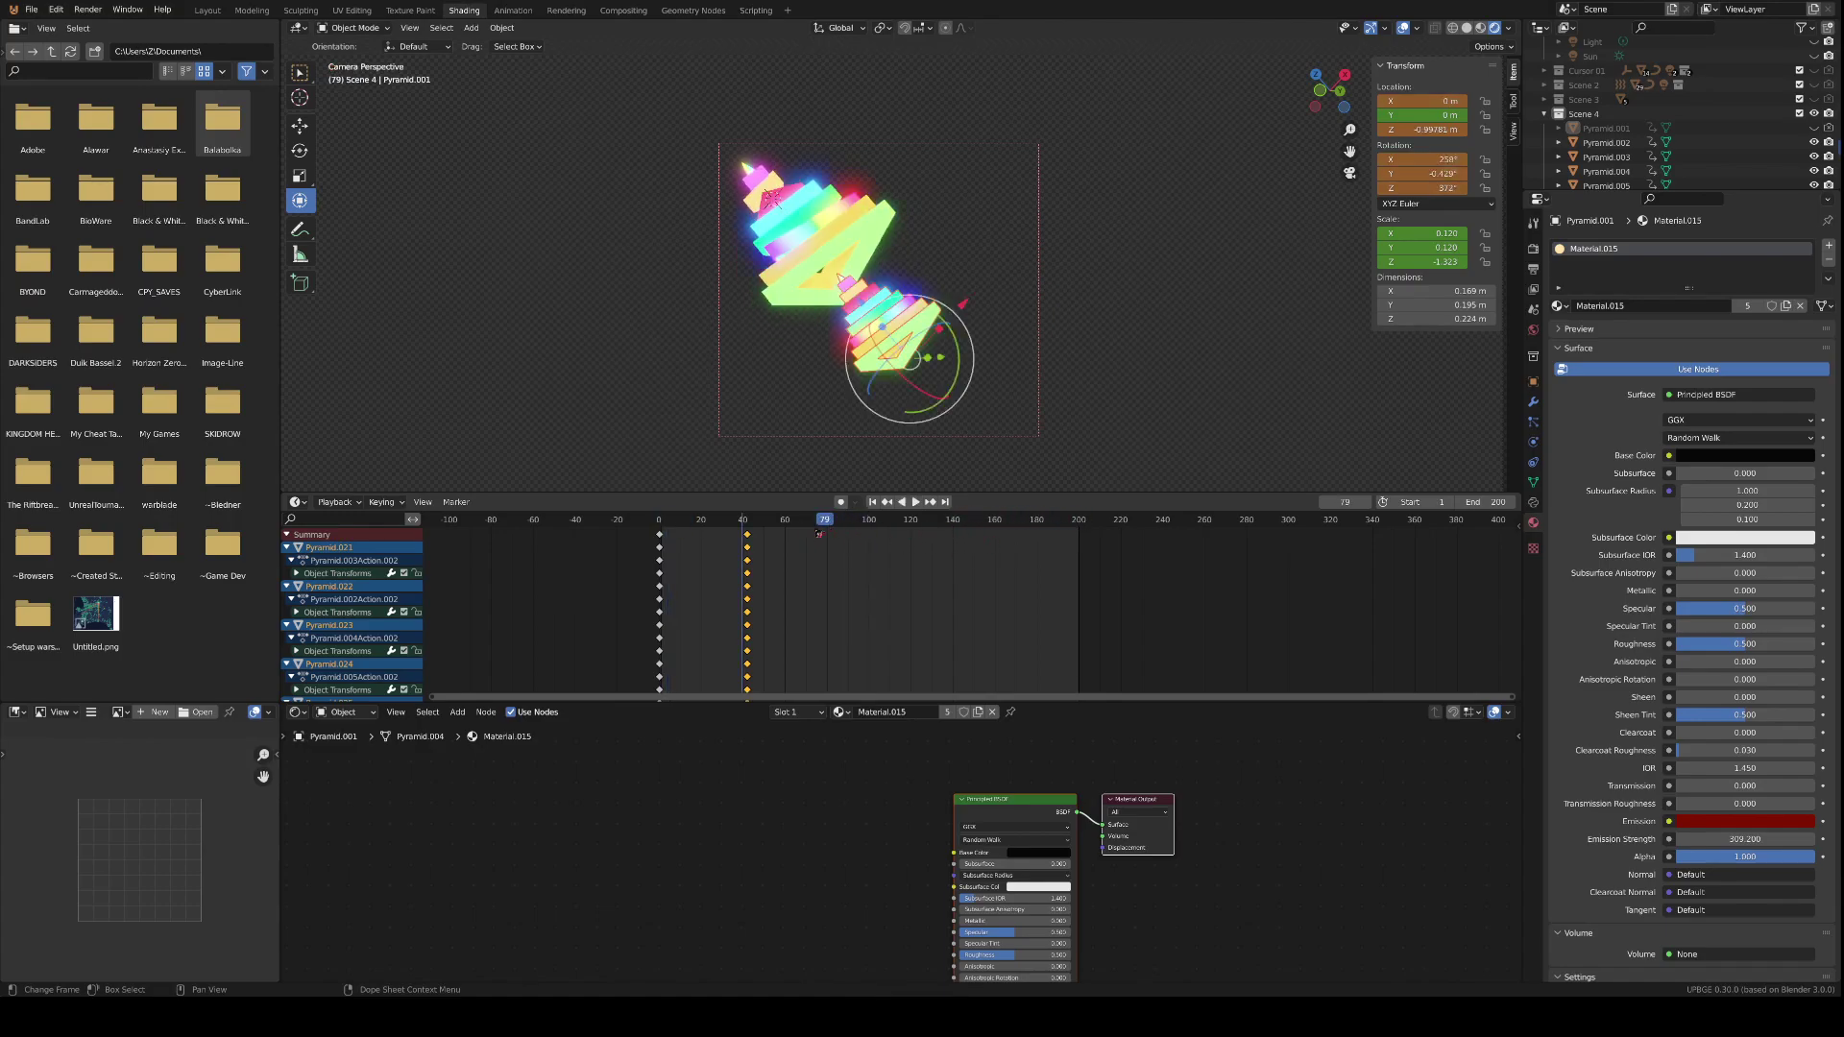
key(space)
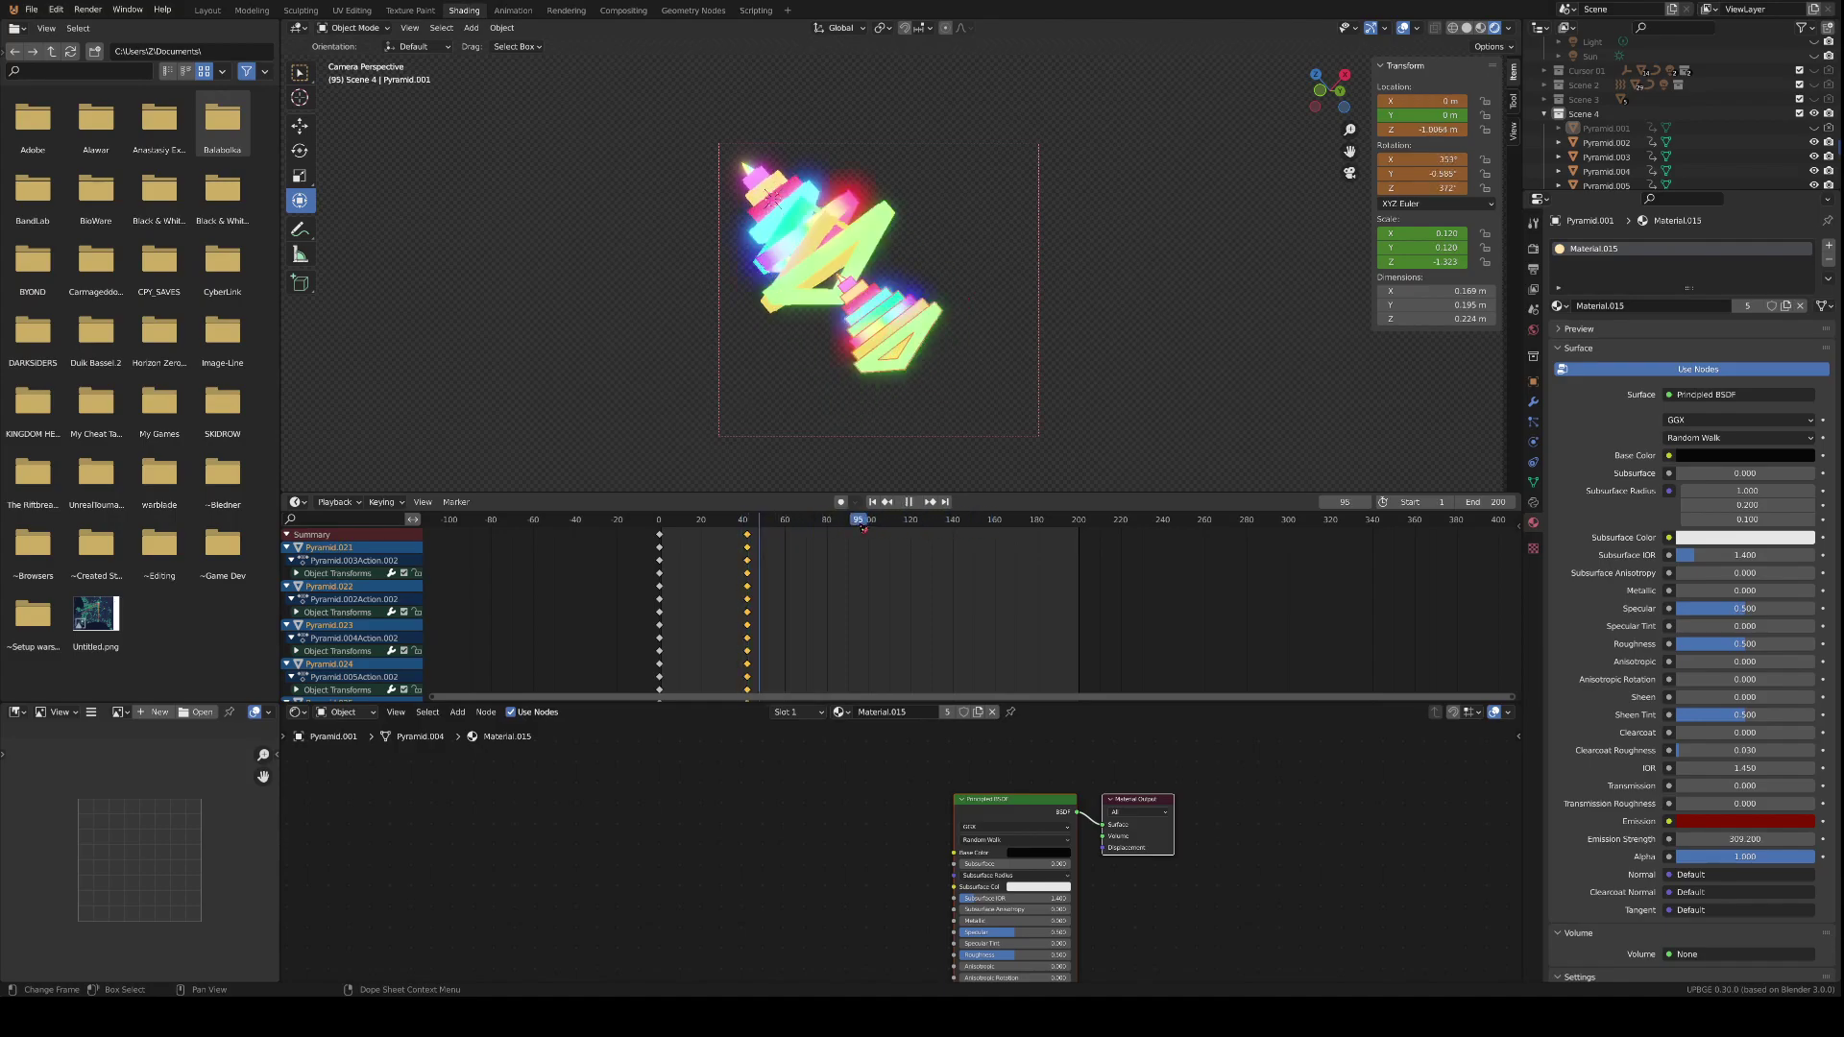
key(Escape)
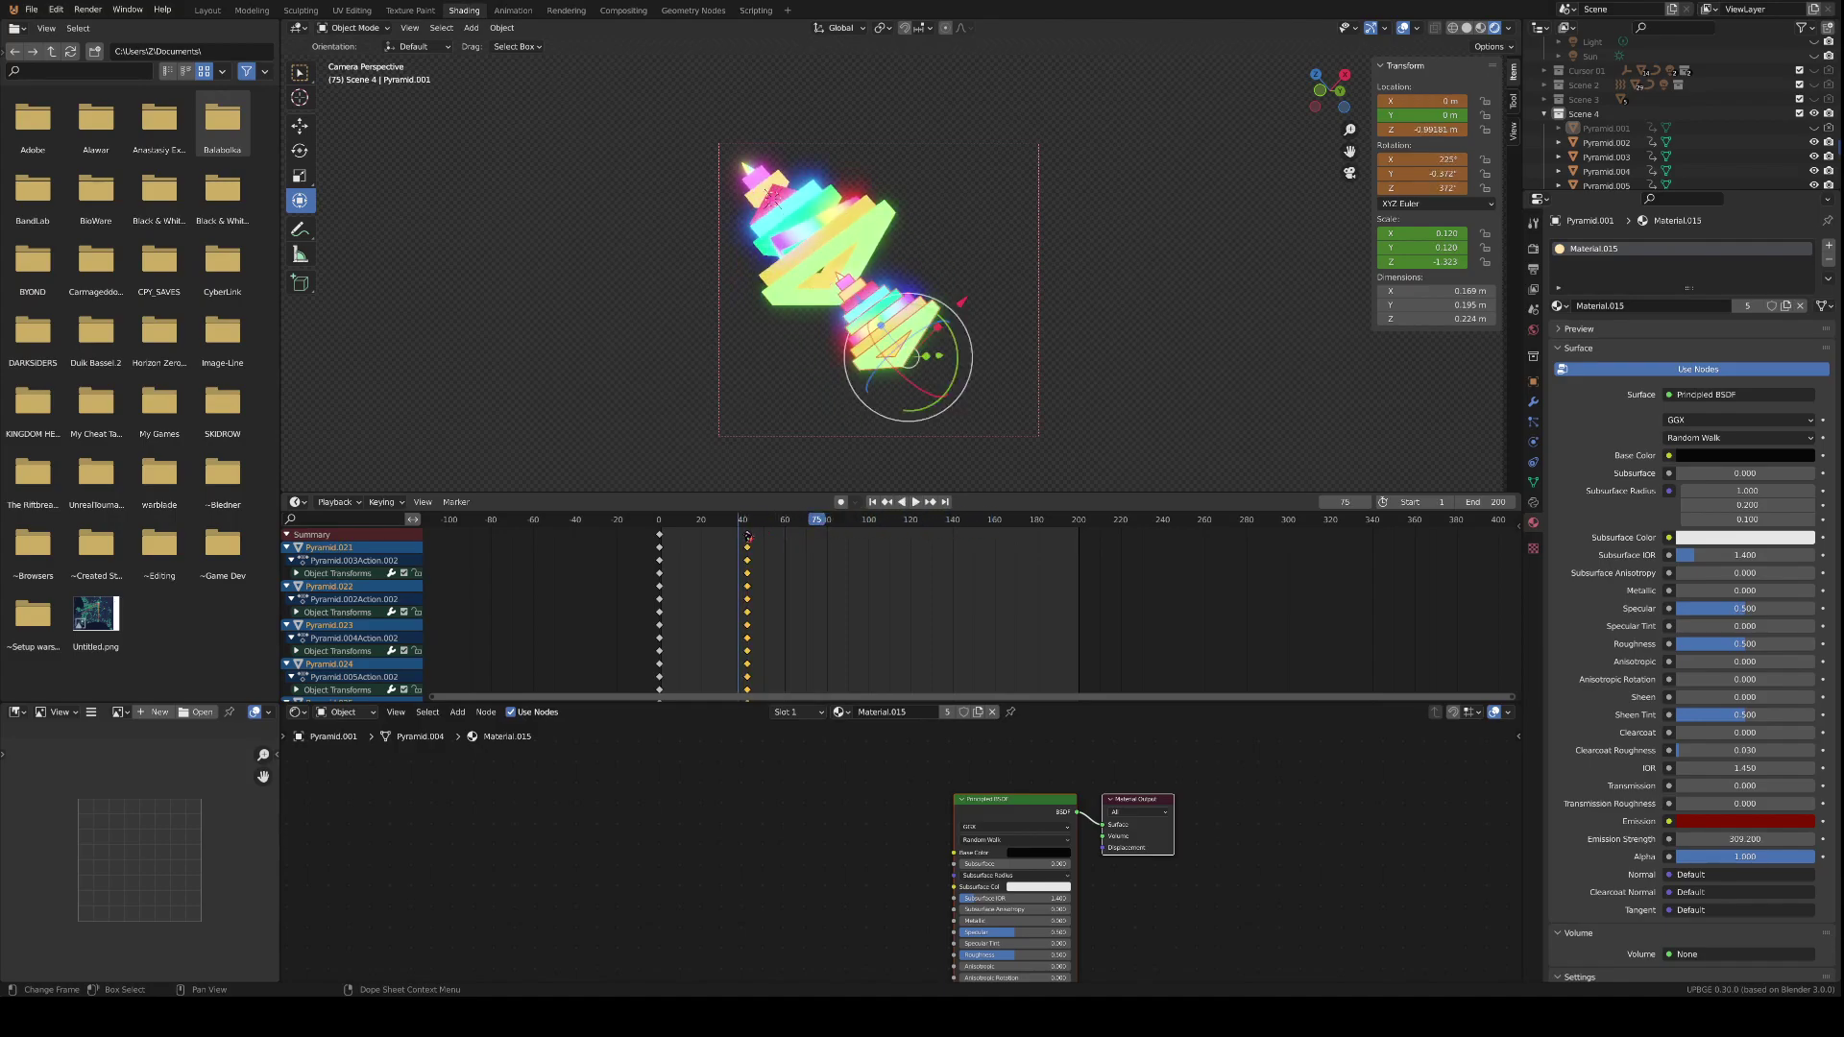
key(shift+d)
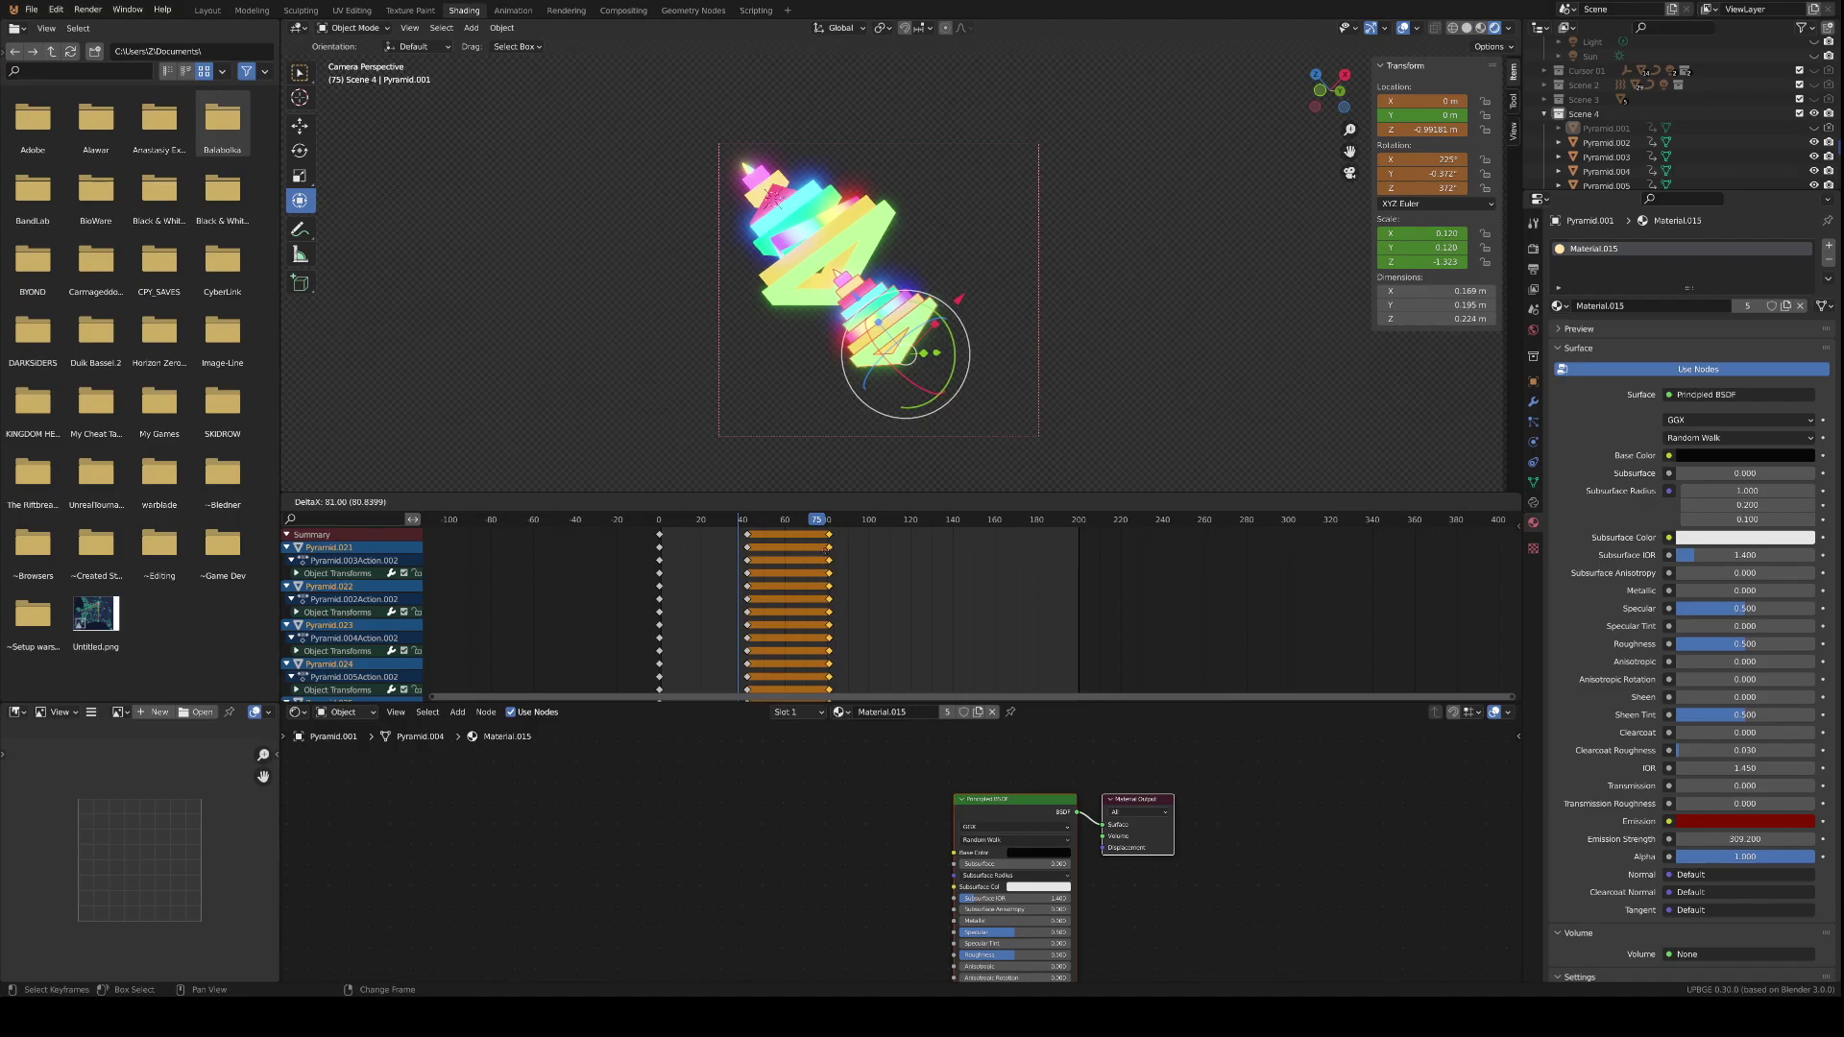
- Place copied keys about 81 frames later, copy the frame-0 keys to frame 100, return to 0
click(826, 553)
click(661, 535)
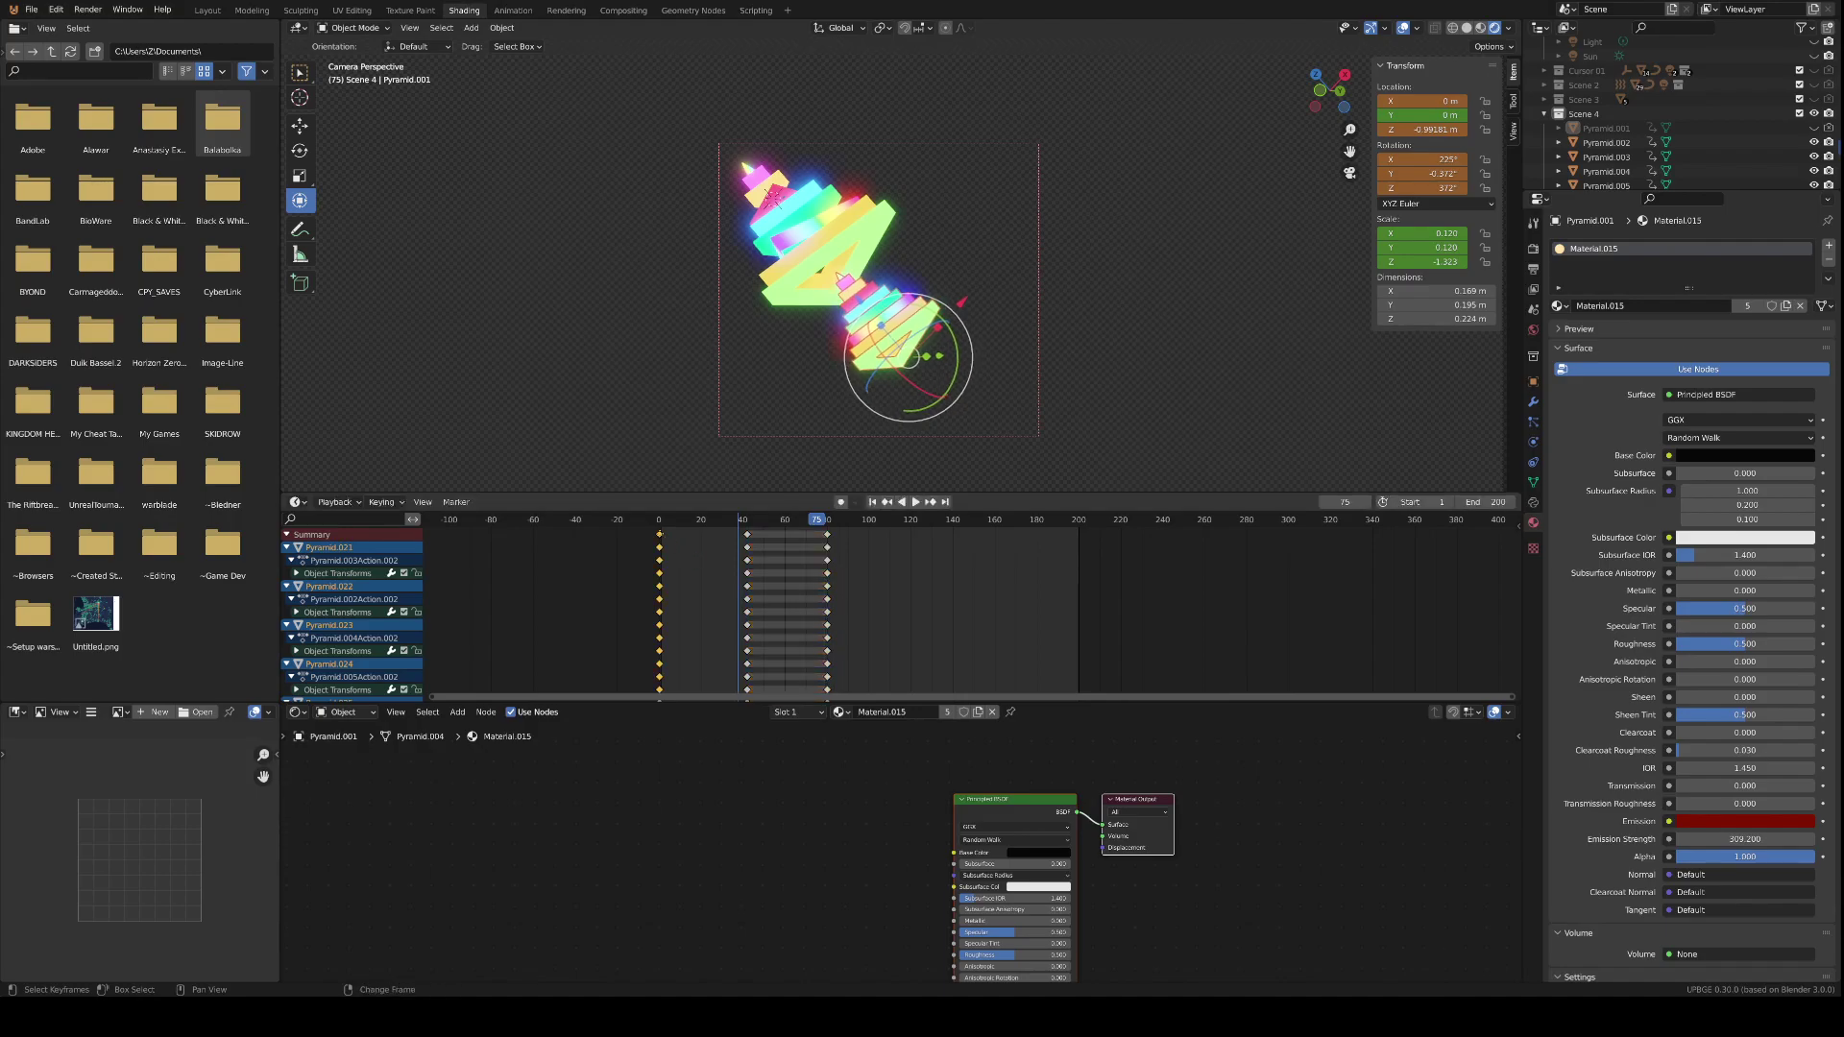
key(shift+d)
click(869, 573)
drag(818, 515, 642, 533)
- Select Pyramid.020, Pyramid.002, then Pyramid.030, toggle its edit mode, and play the animation
click(780, 301)
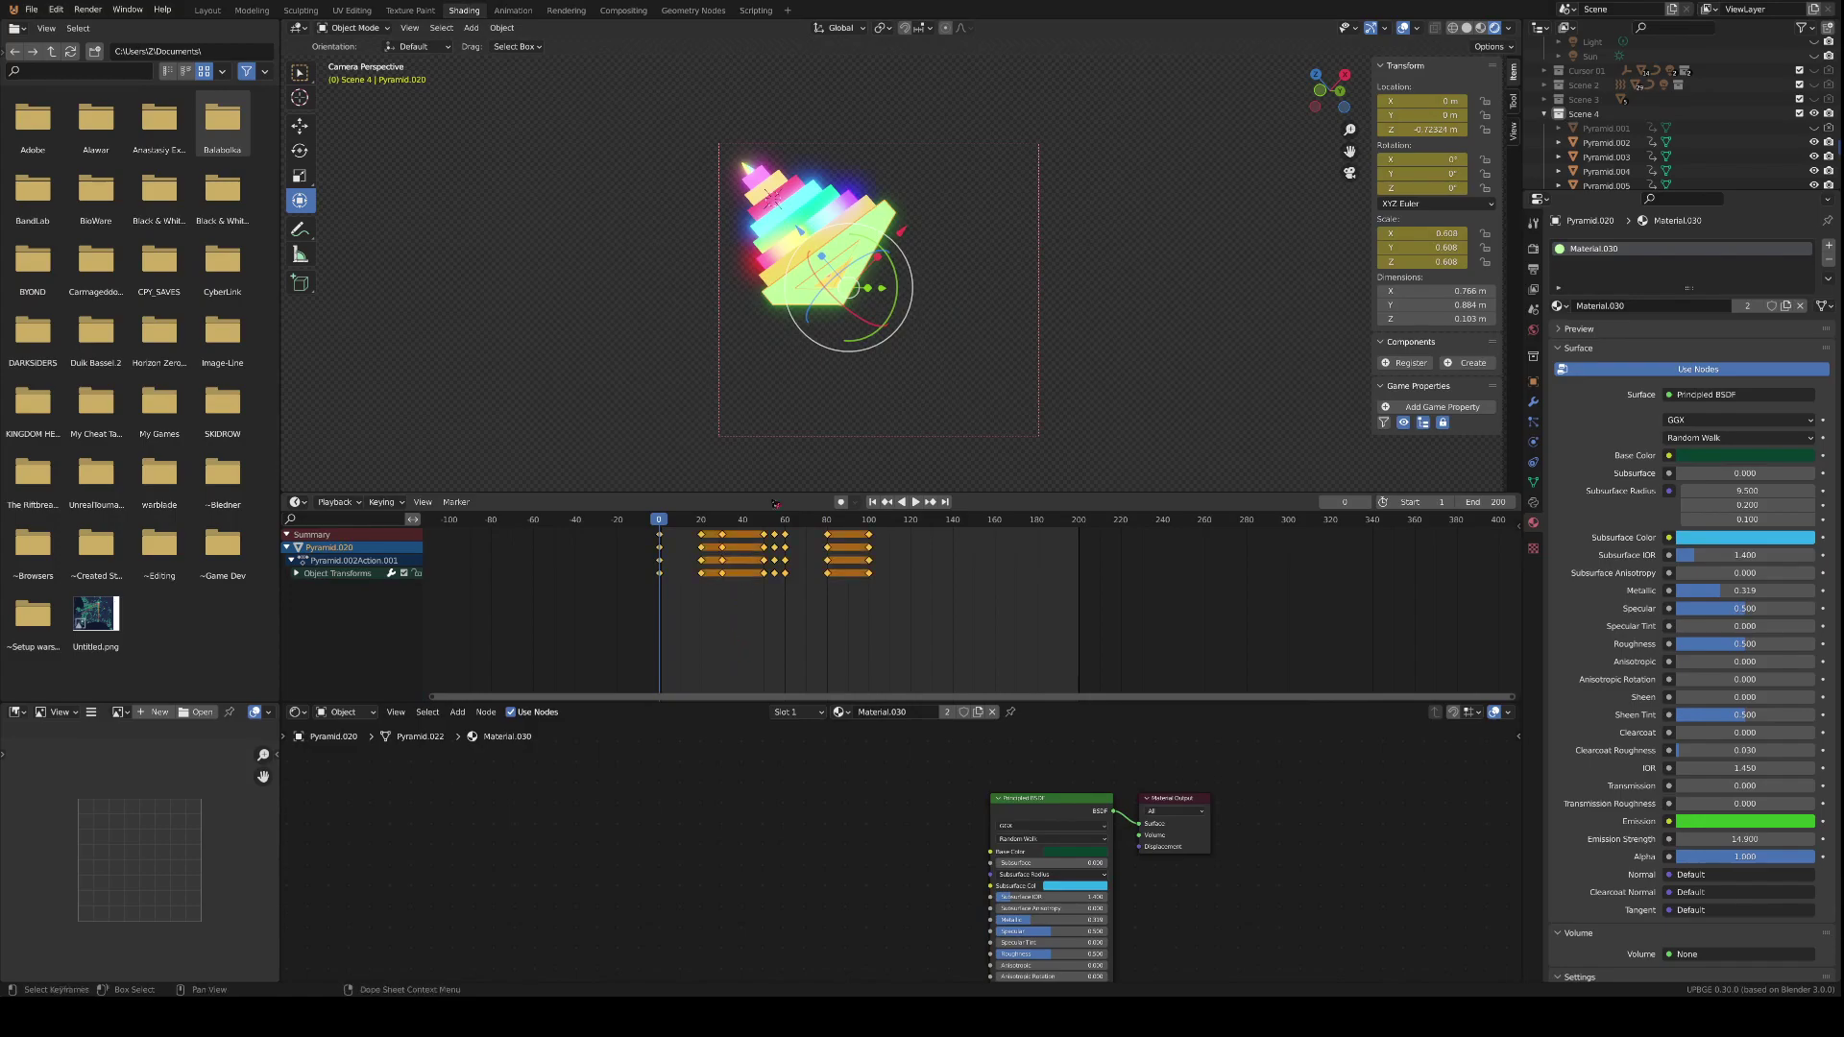
click(820, 286)
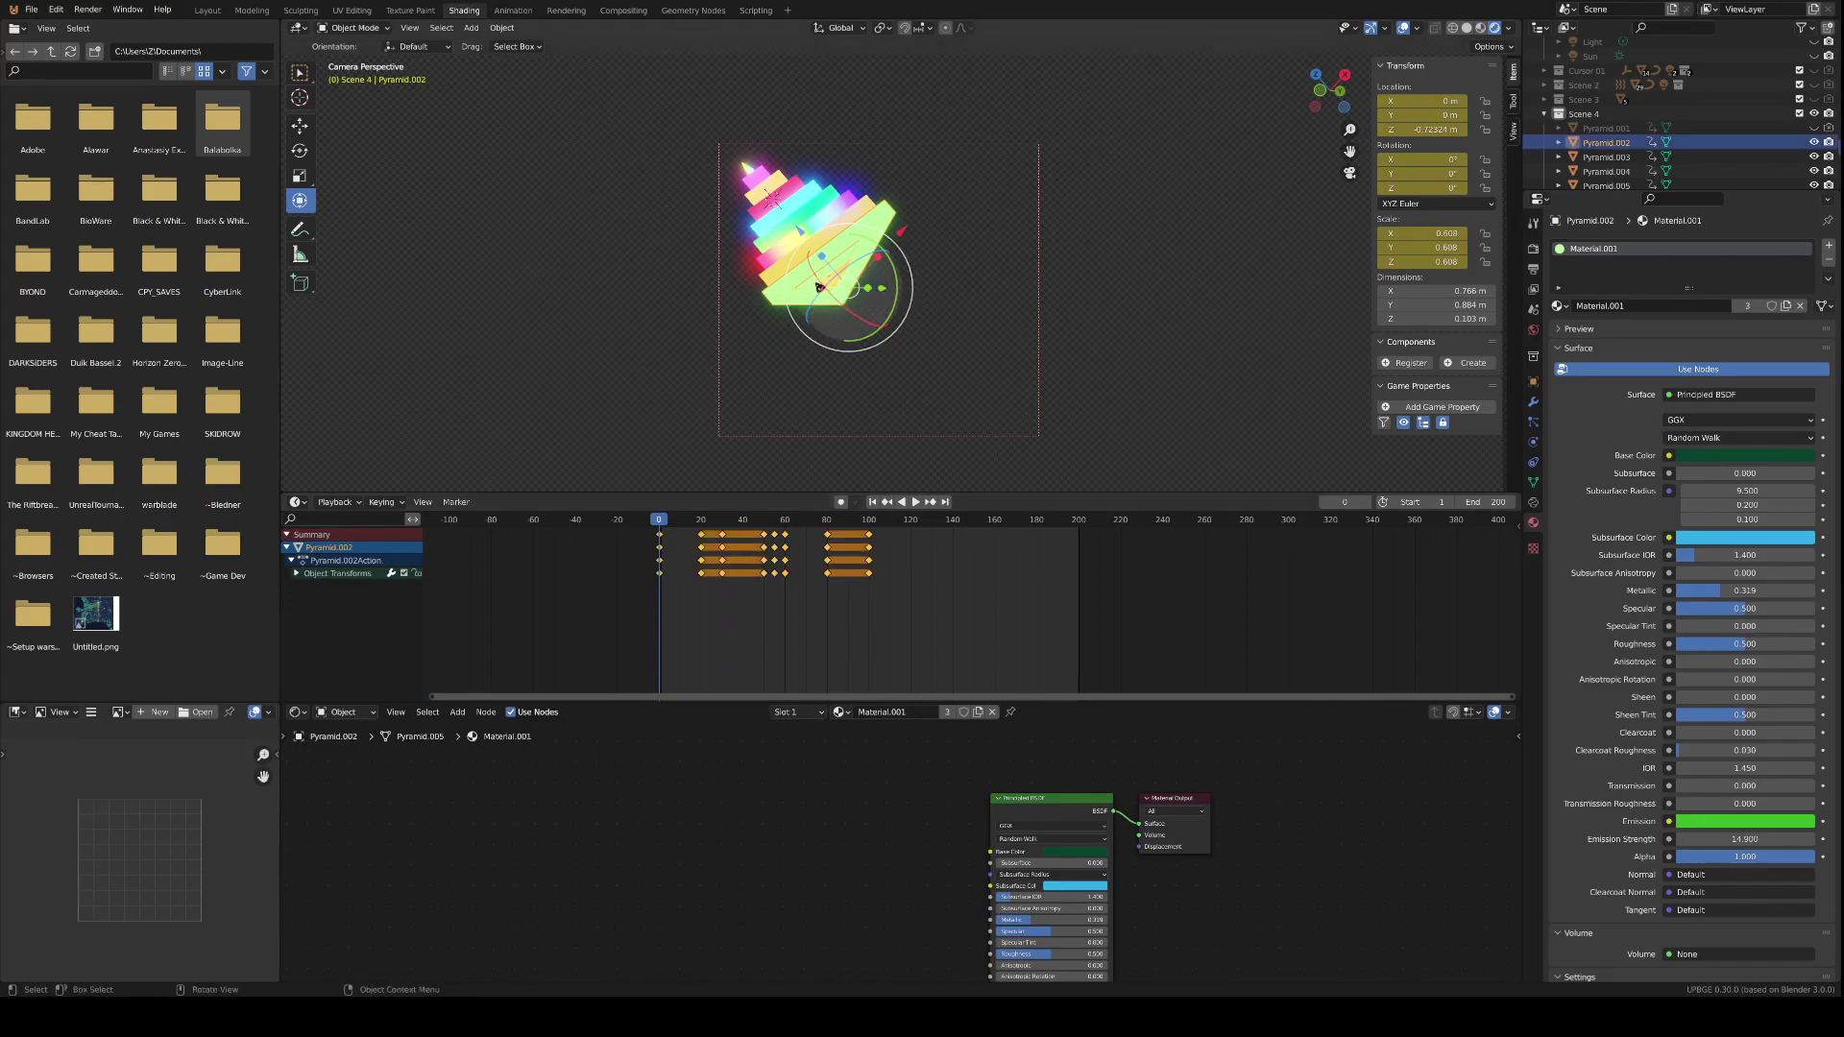
click(819, 286)
click(947, 395)
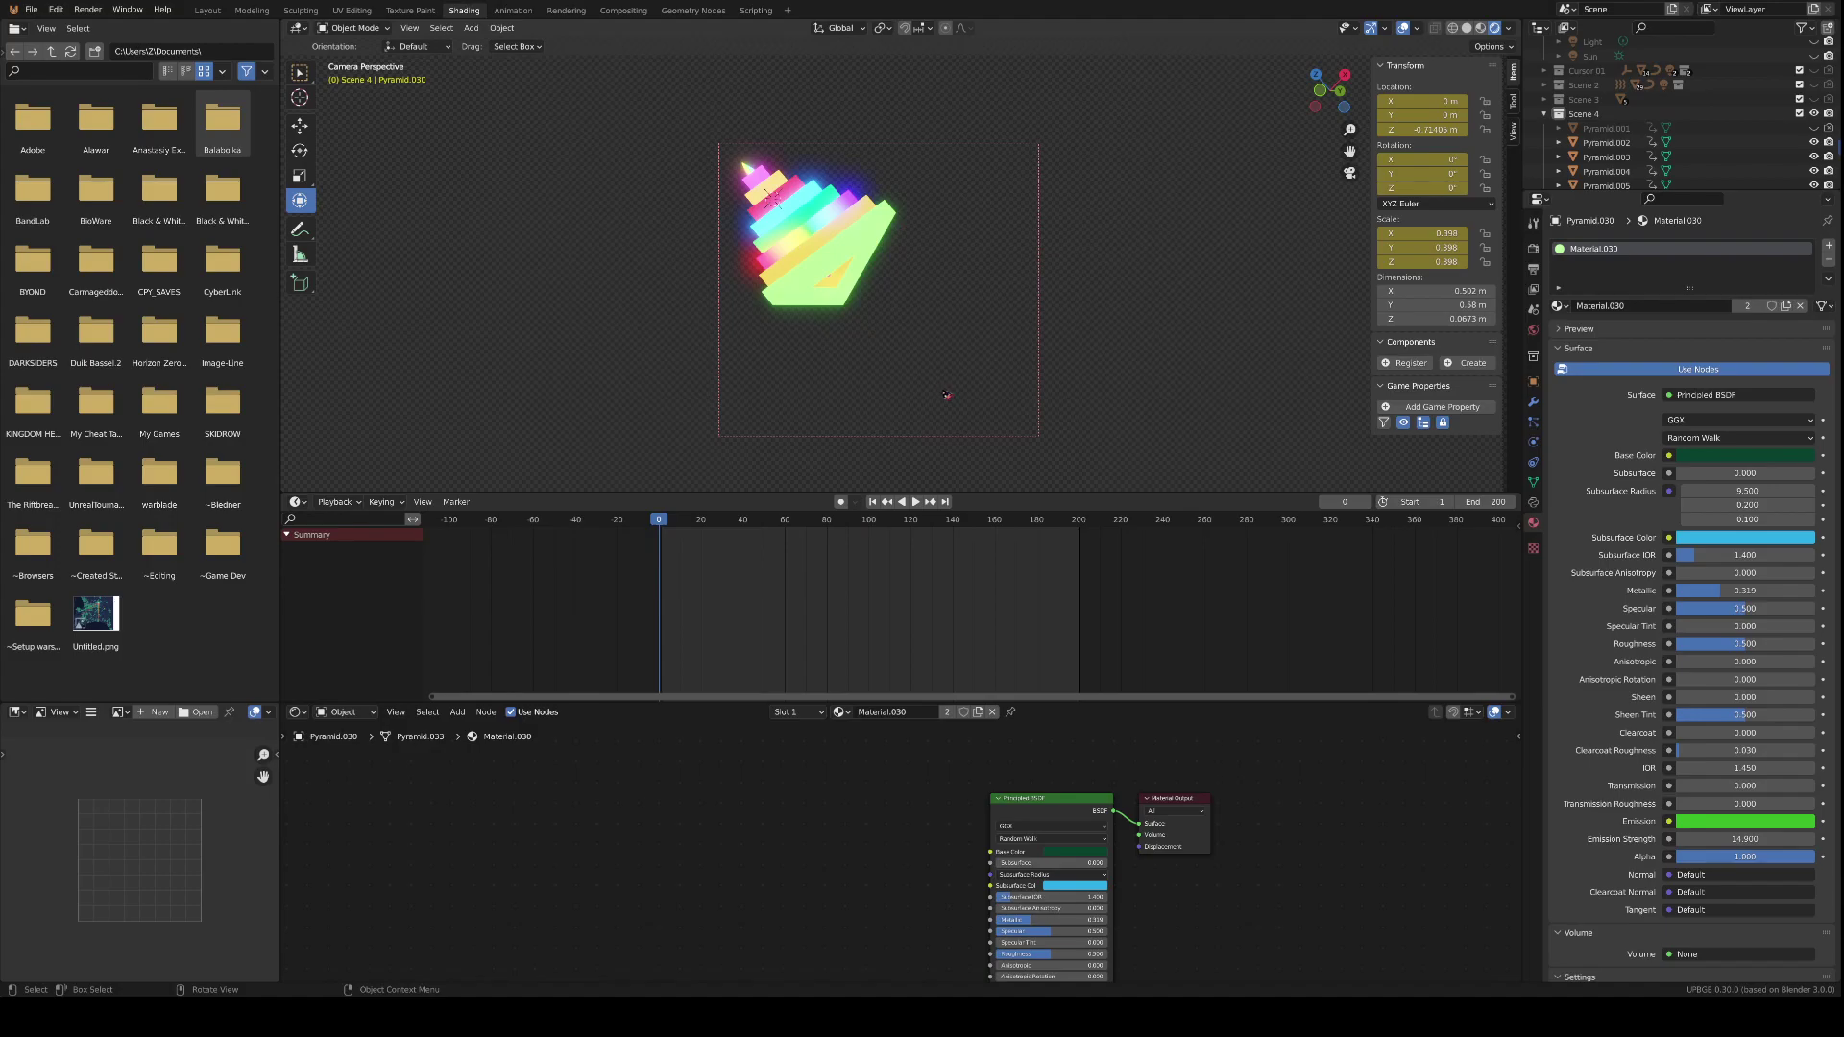
key(space)
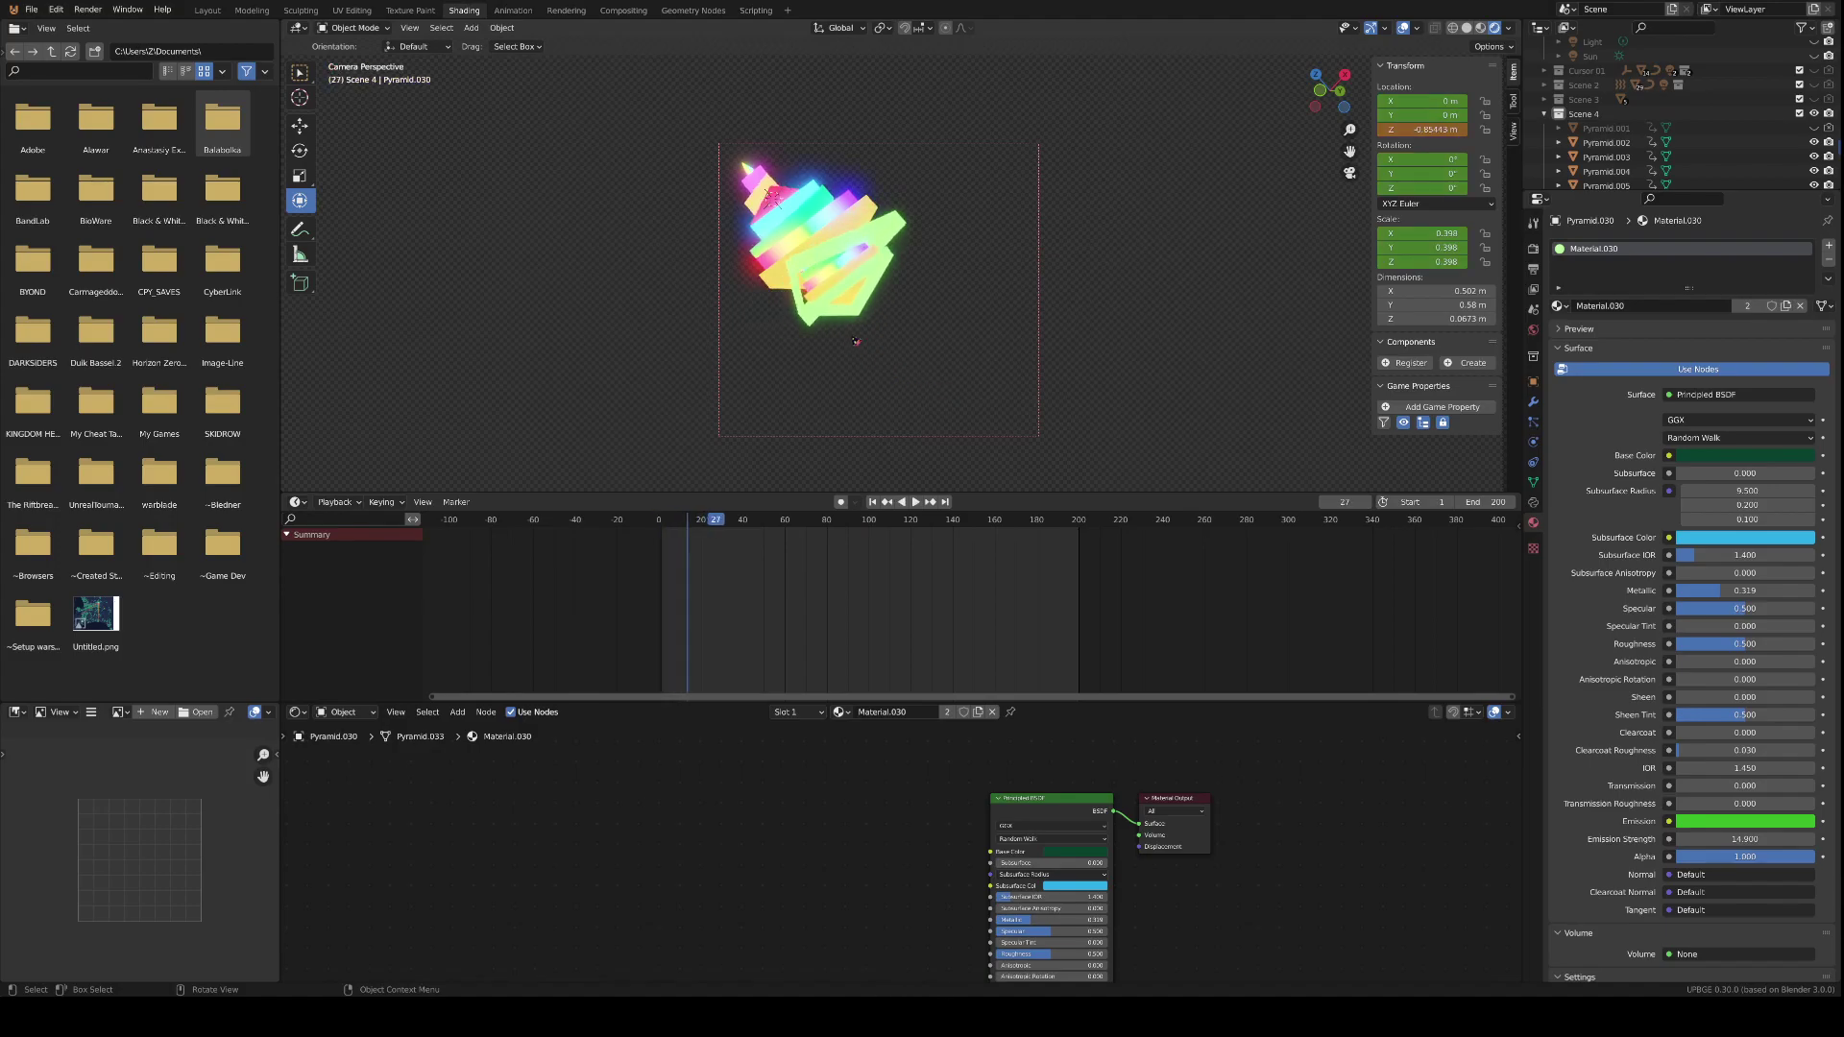
click(850, 295)
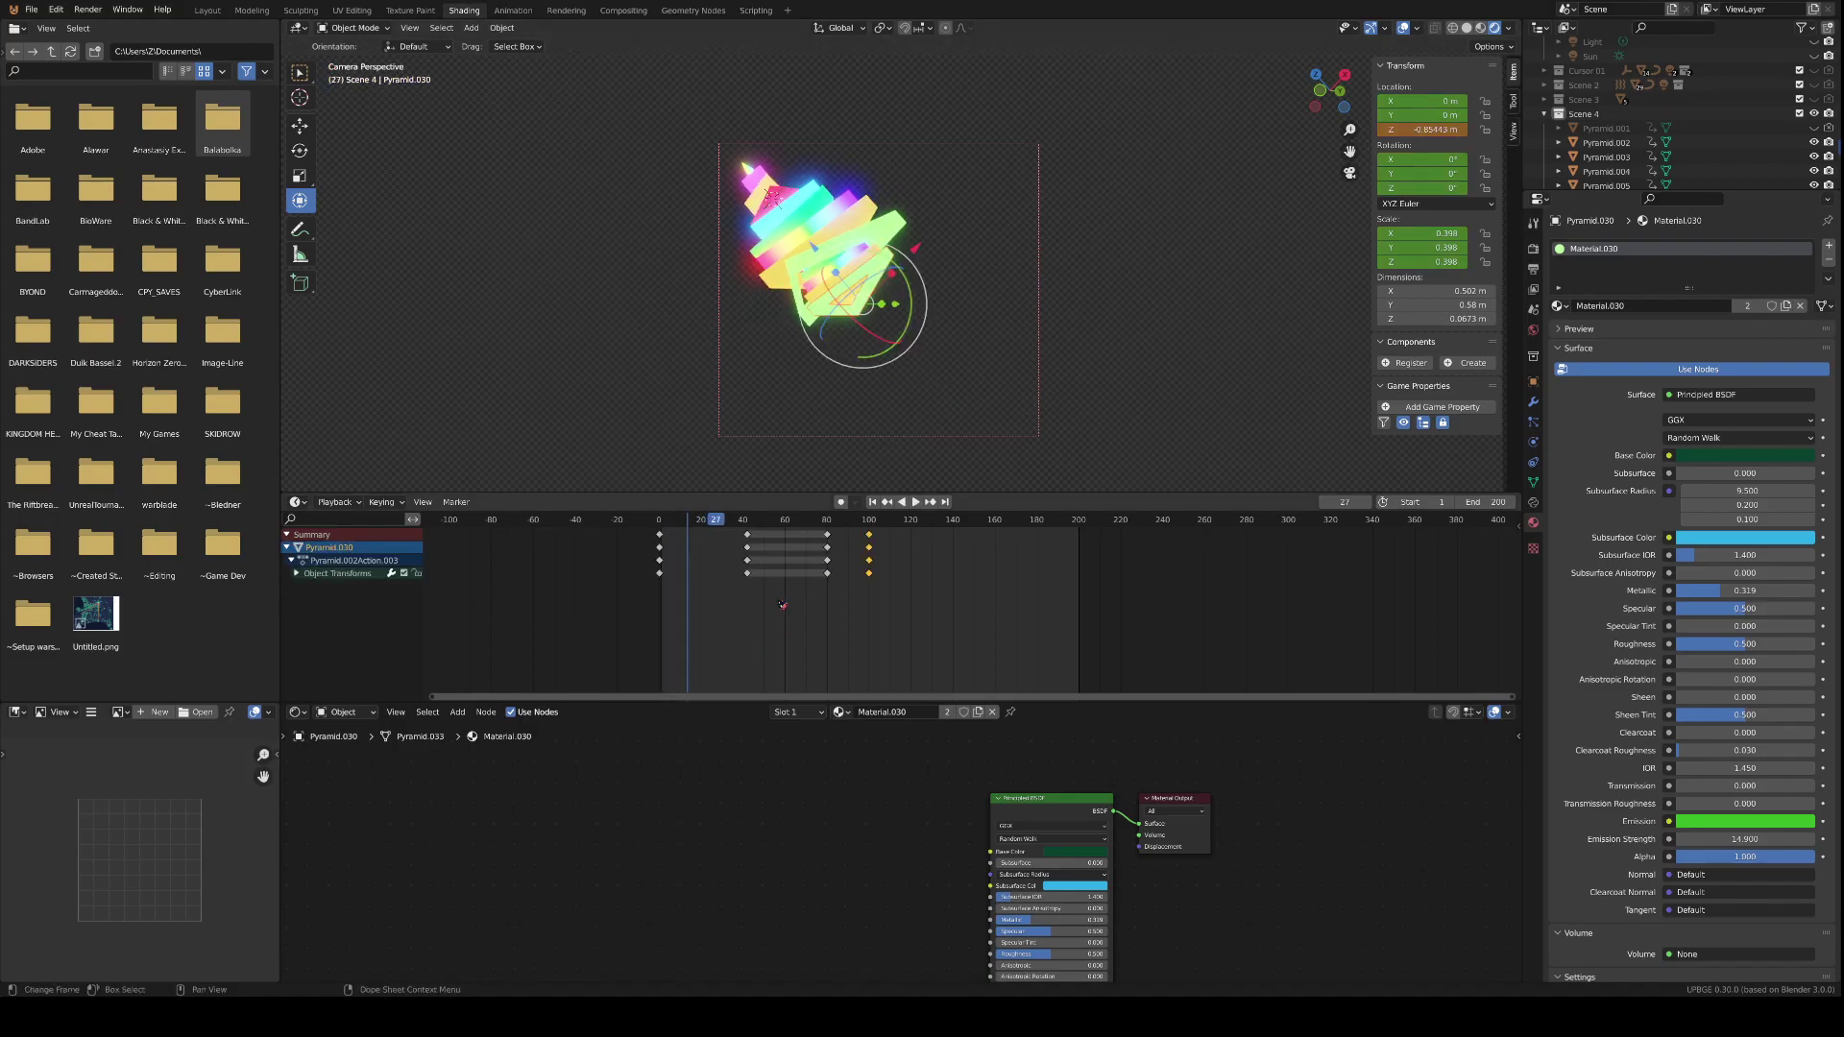
key(Tab)
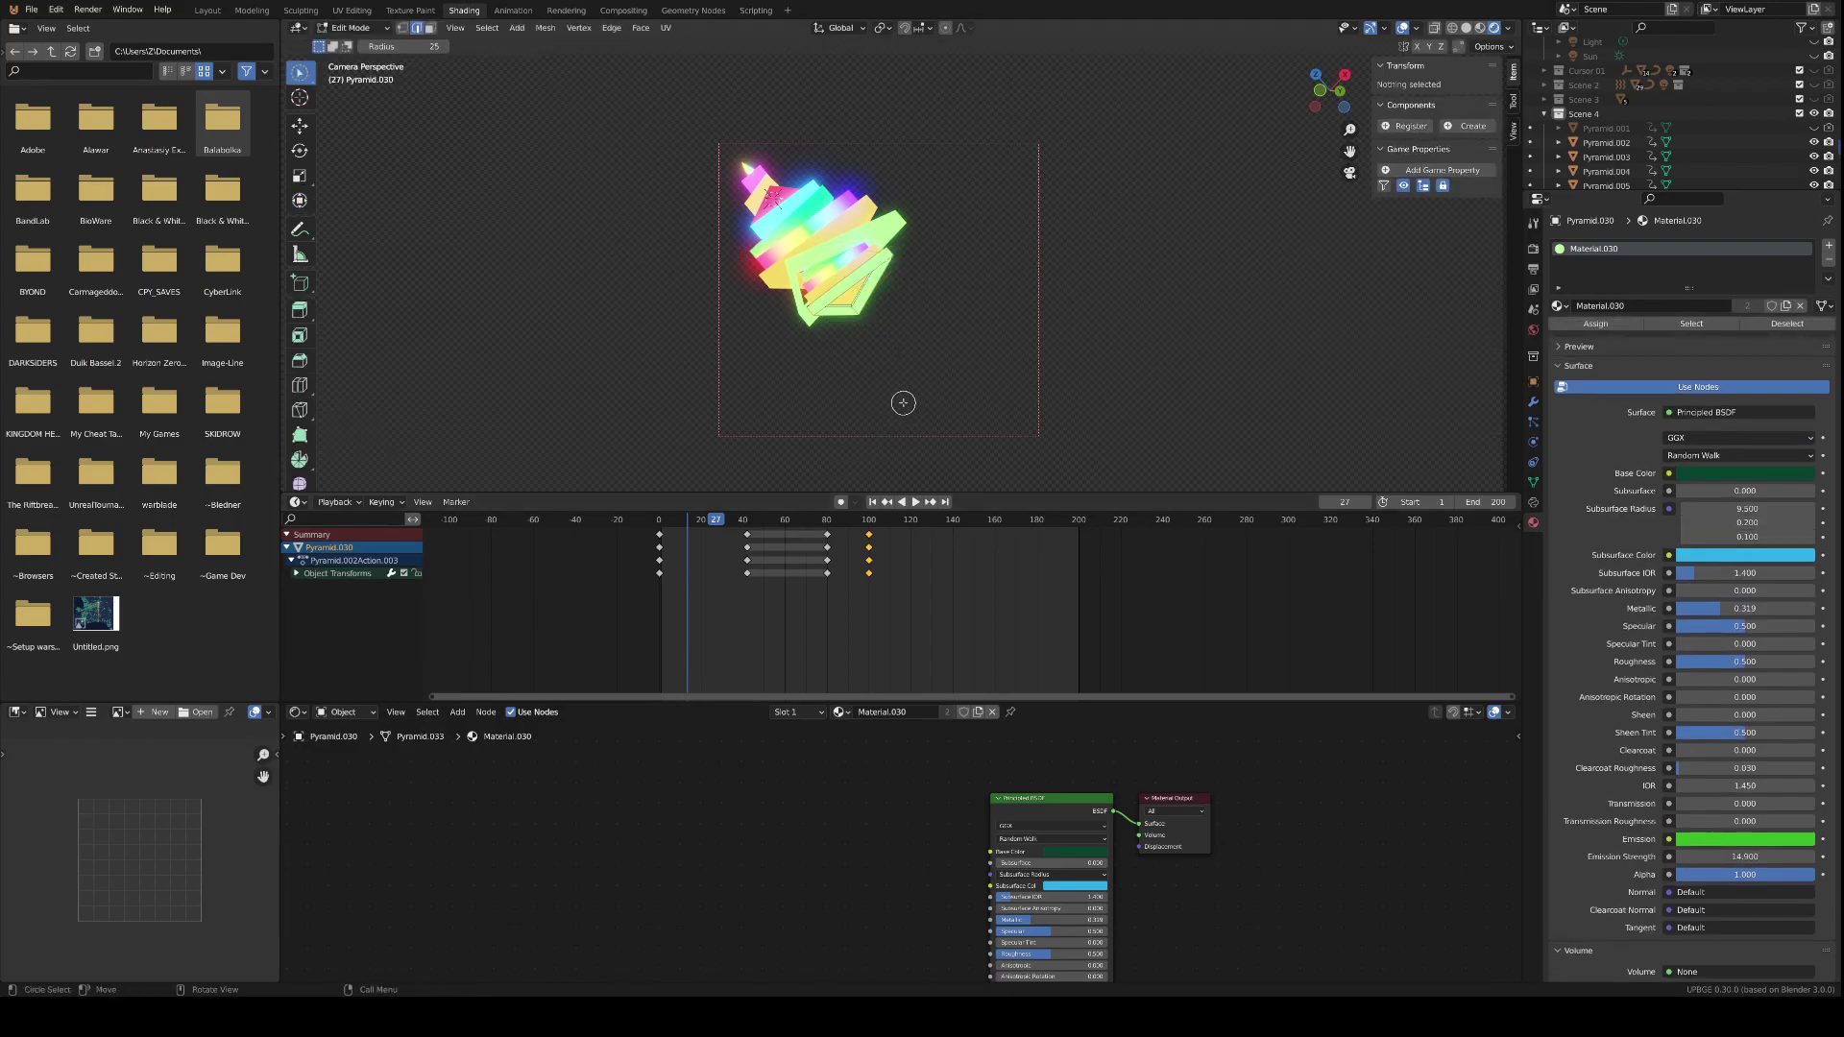
key(Tab)
key(space)
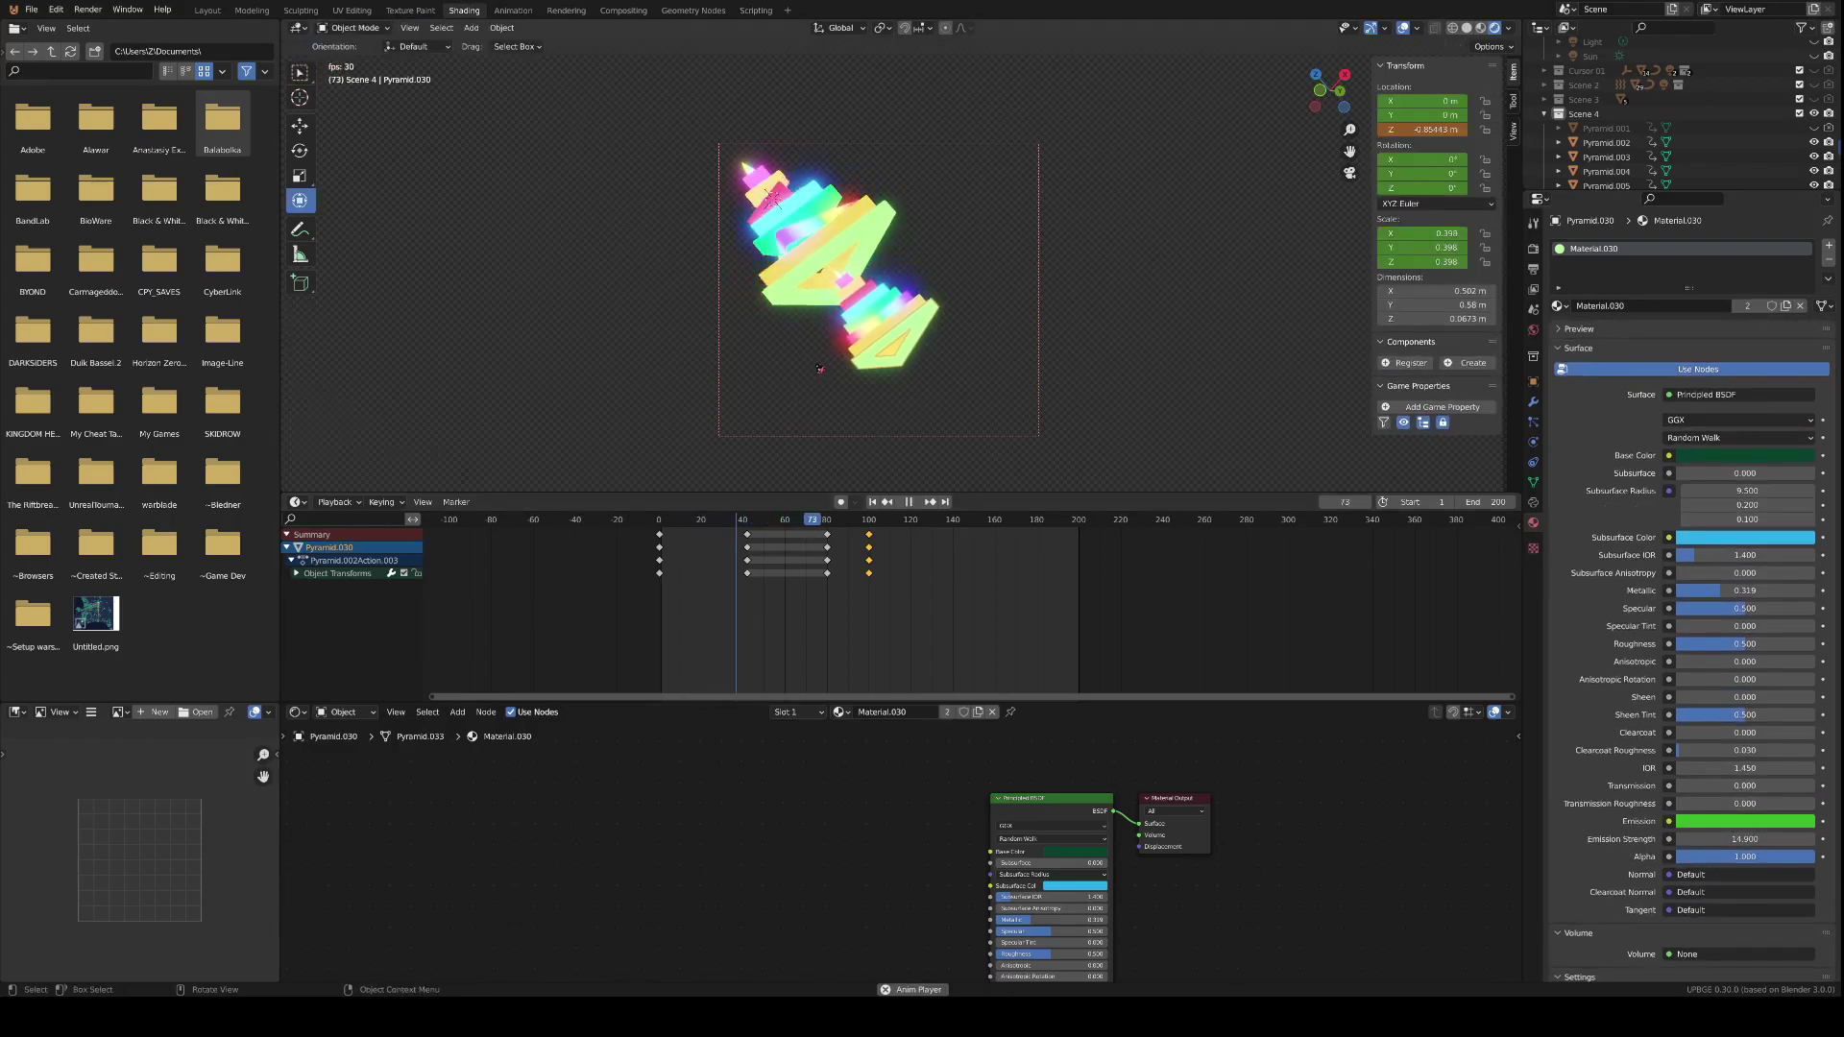
- Stop playback, box-select the lower pyramid stack, and make Pyramid.031 the active object
key(space)
scroll(930, 299, up, 2)
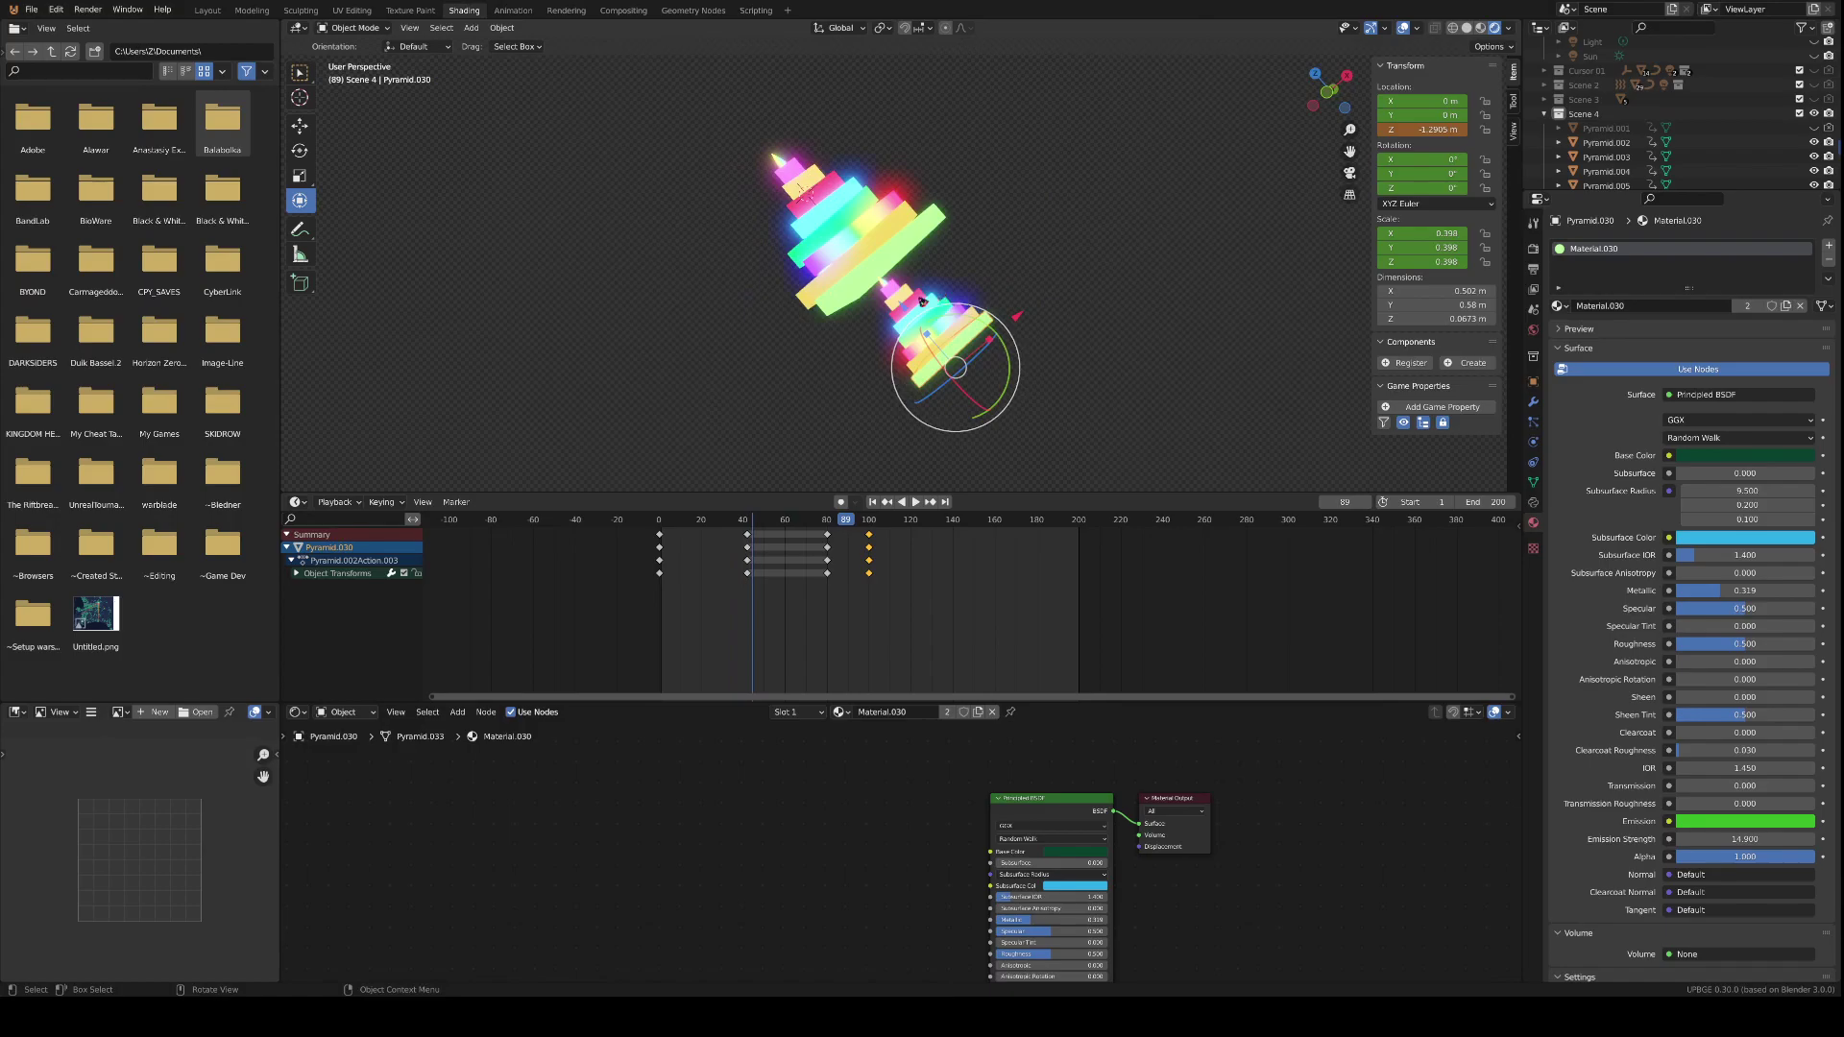
scroll(930, 299, up, 2)
drag(856, 293, 1057, 486)
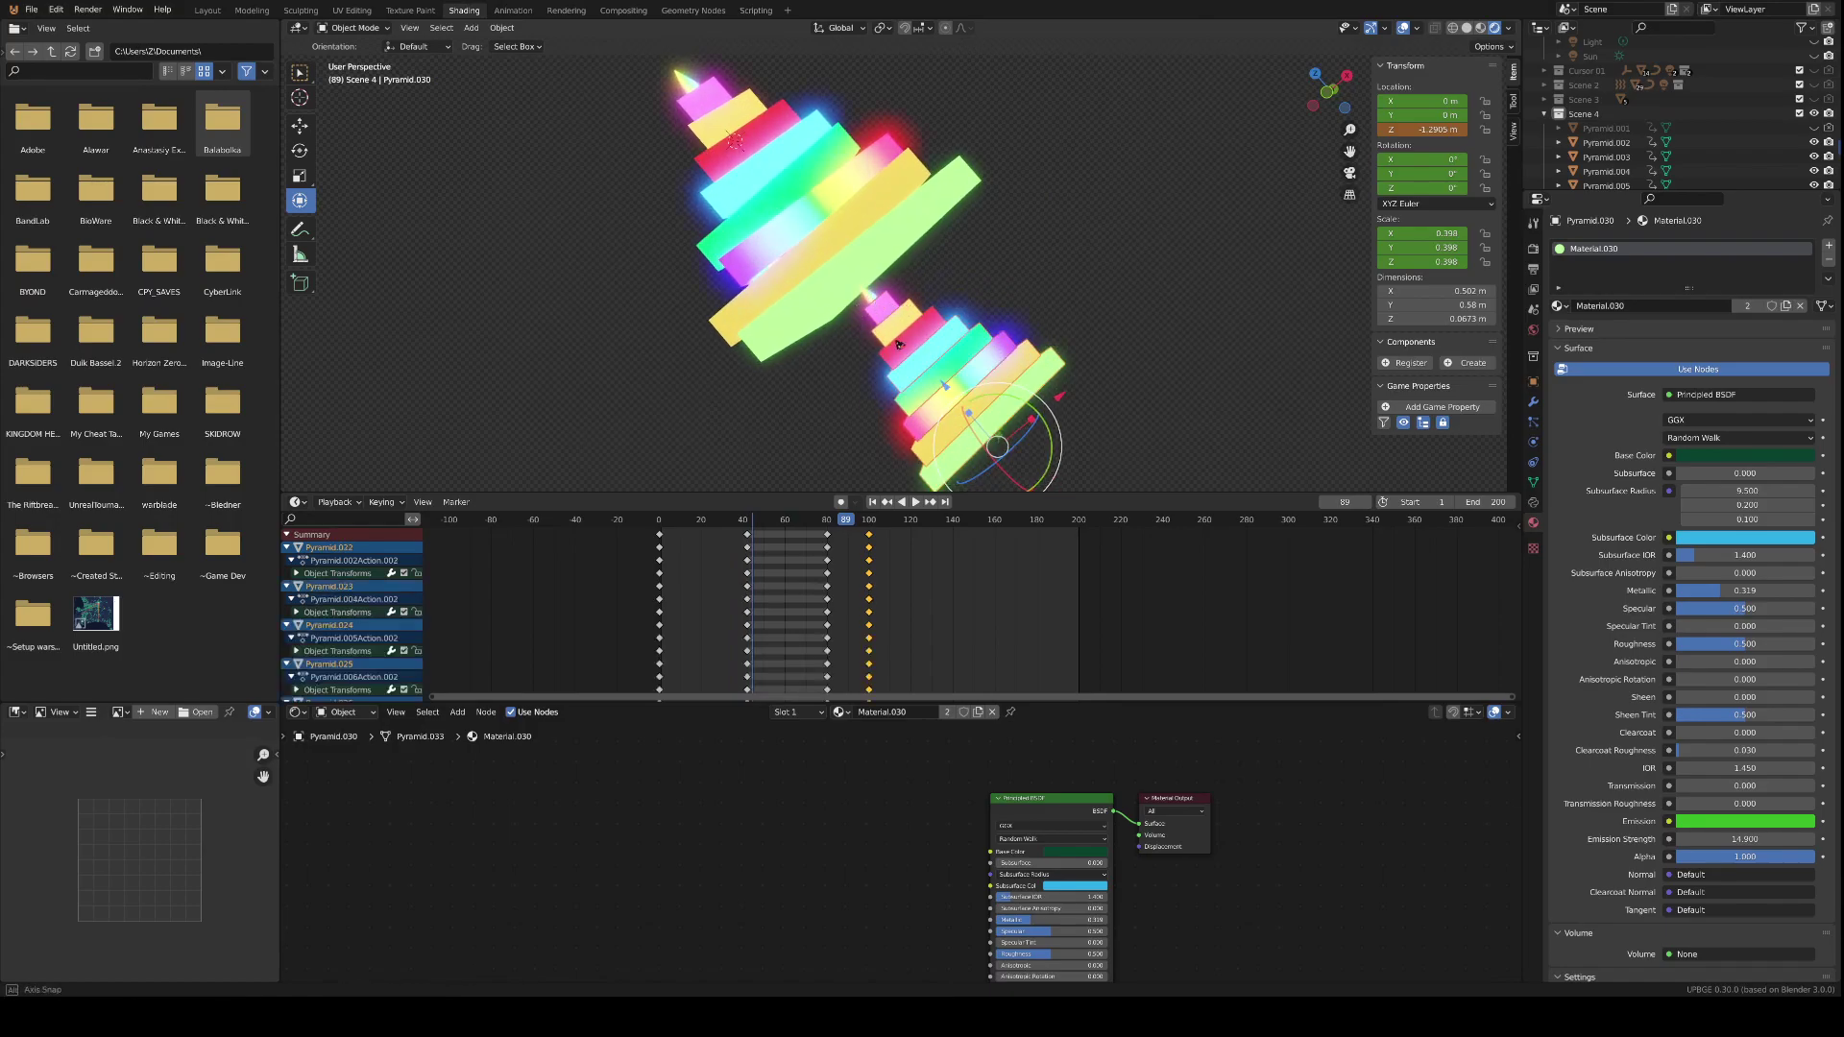
shift+middle_drag(877, 304, 867, 307)
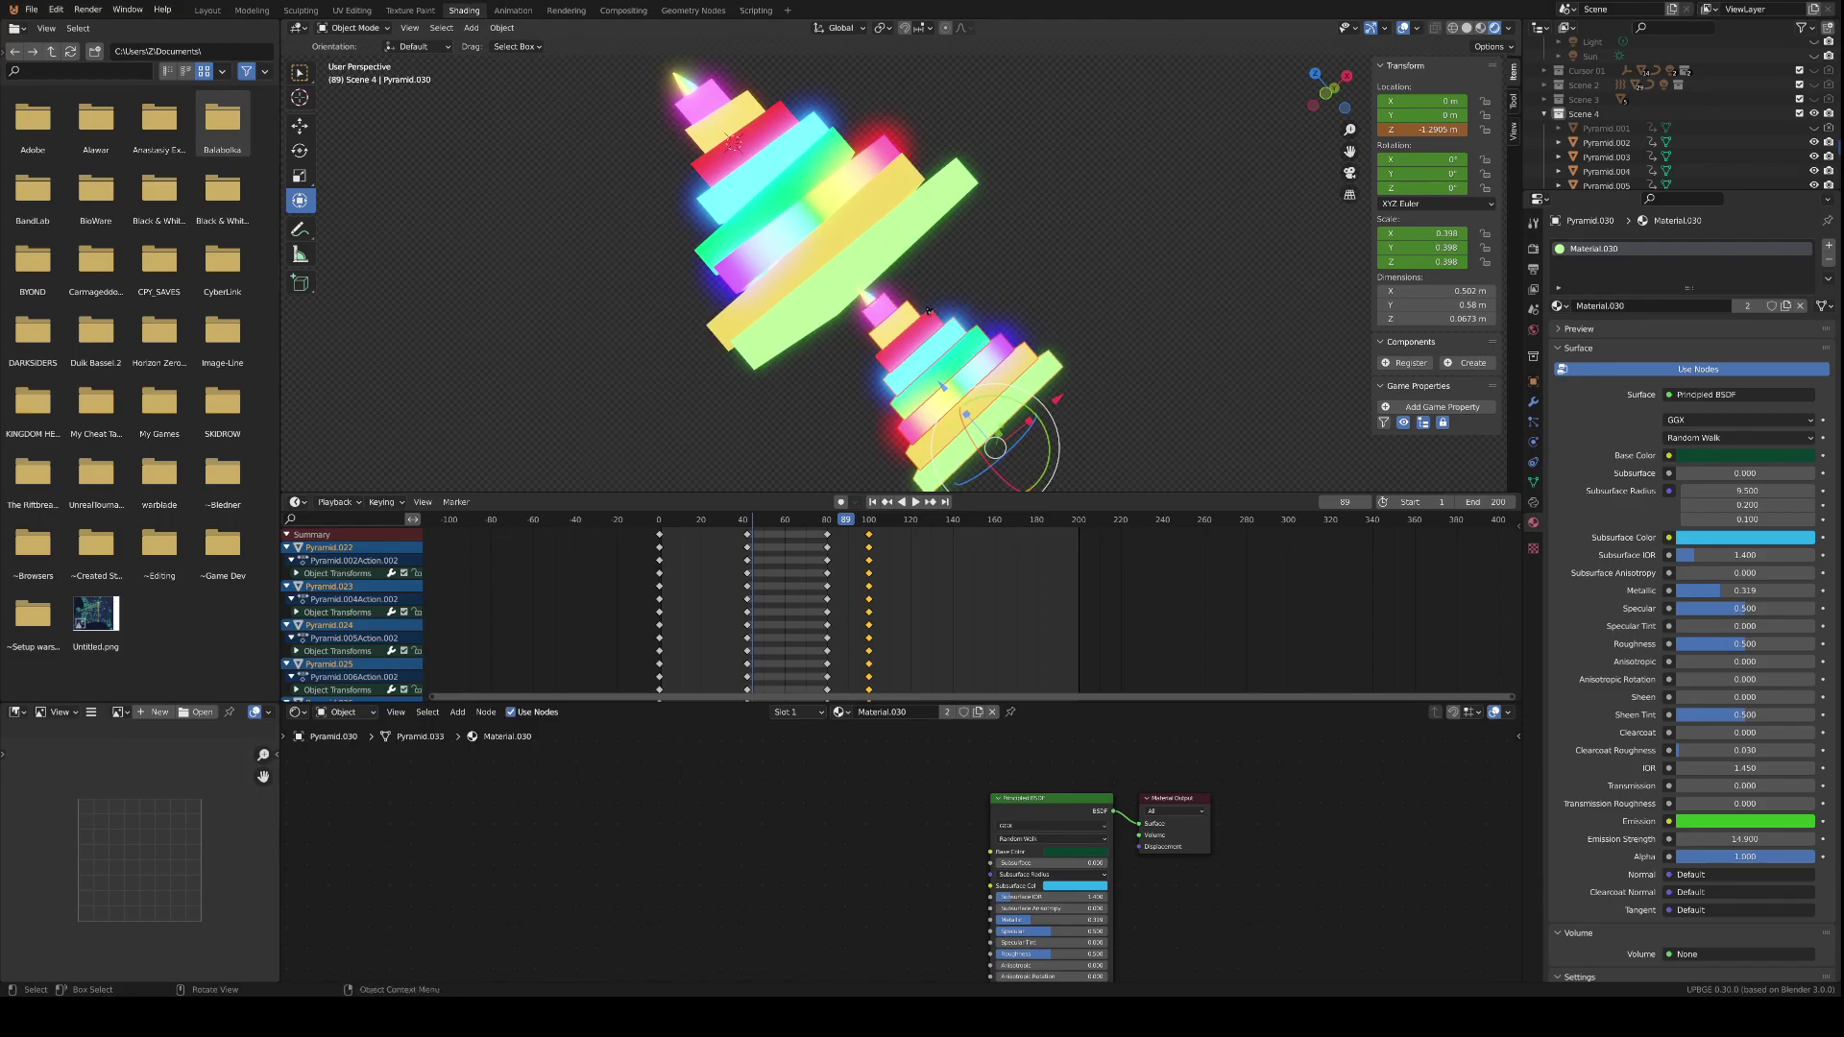
shift+click(872, 303)
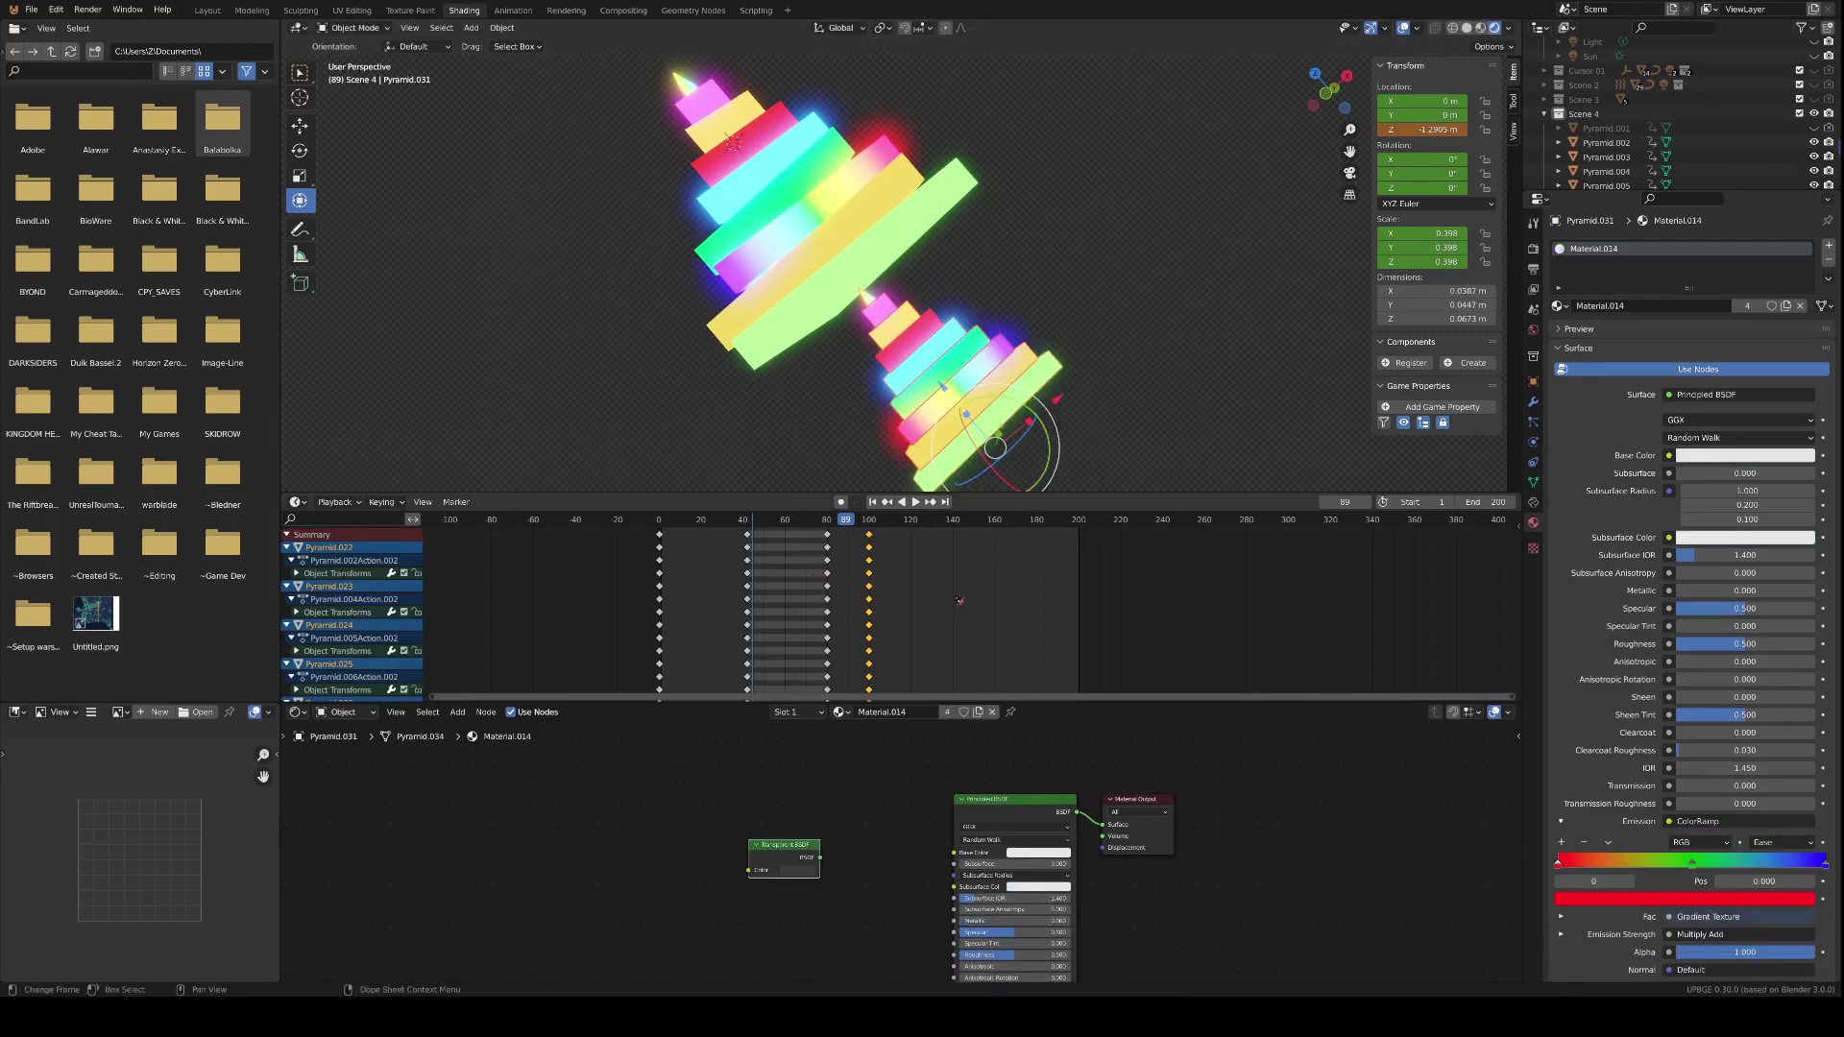
- Slide the keyframes after the current frame earlier, preview, then undo back to the original timing
key(ctrl+v)
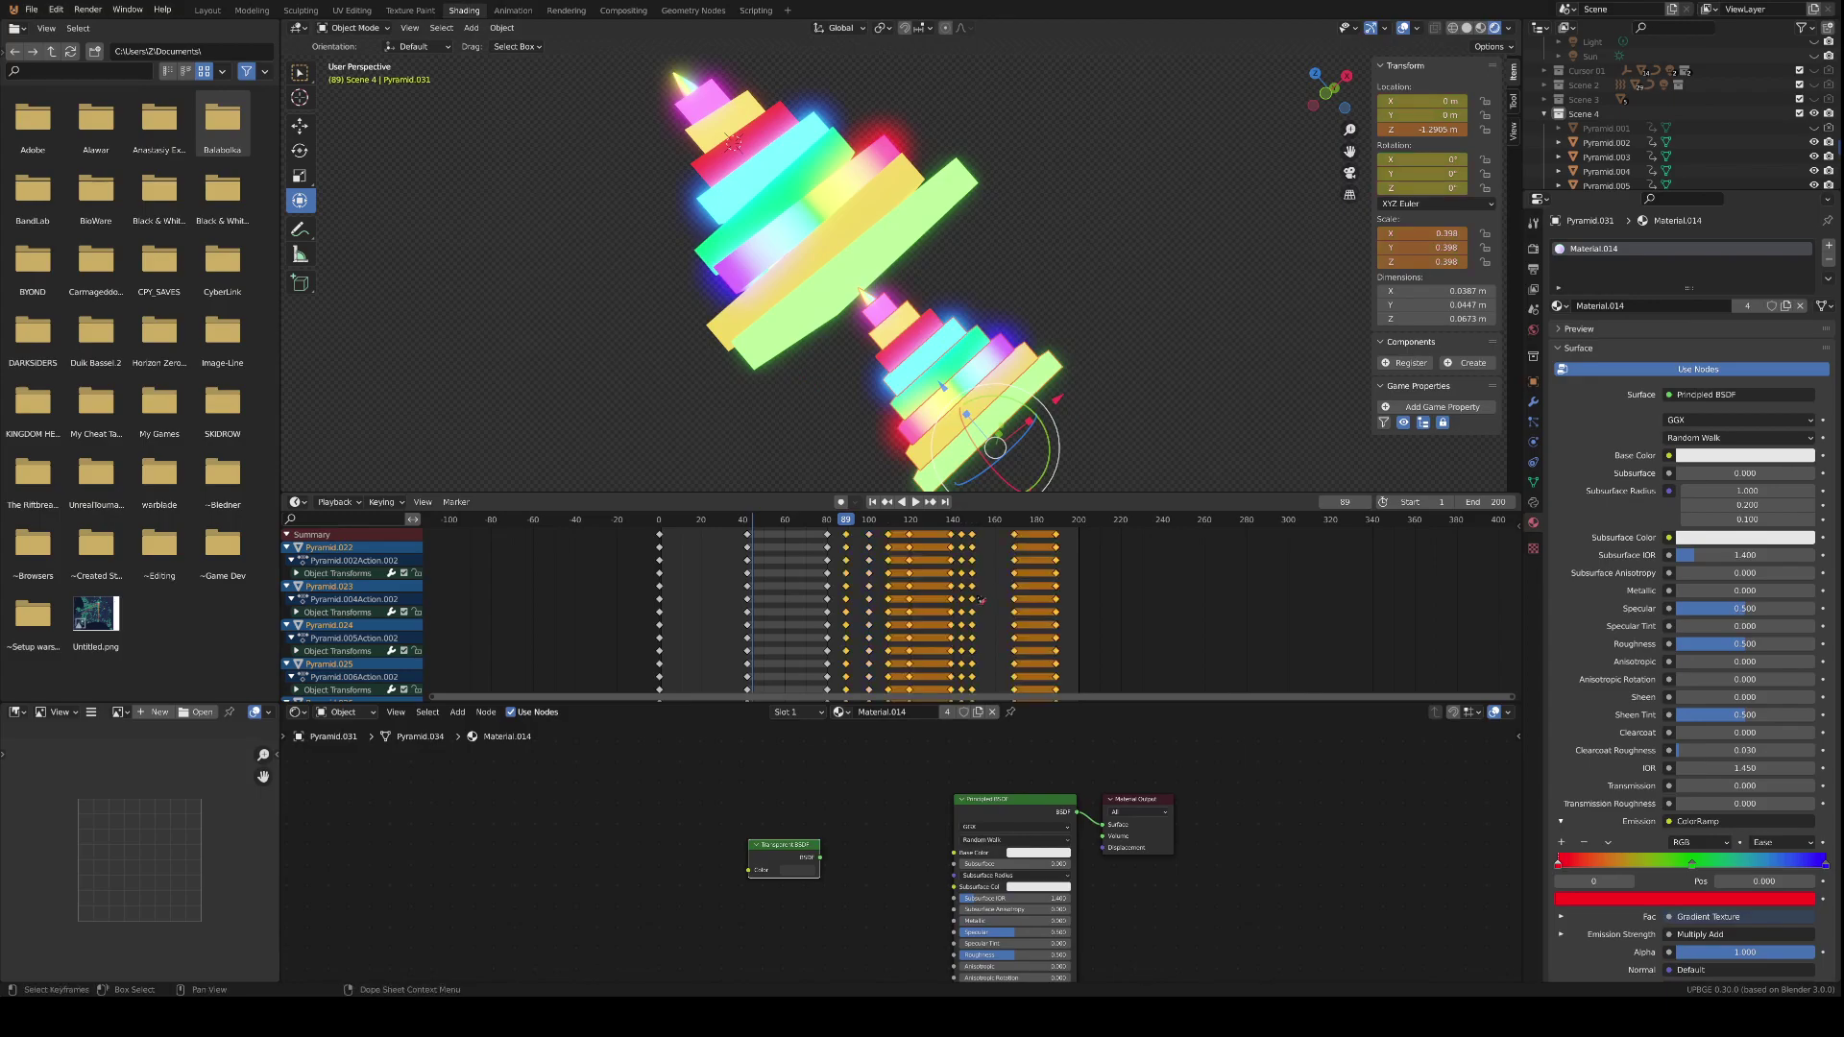
key(g)
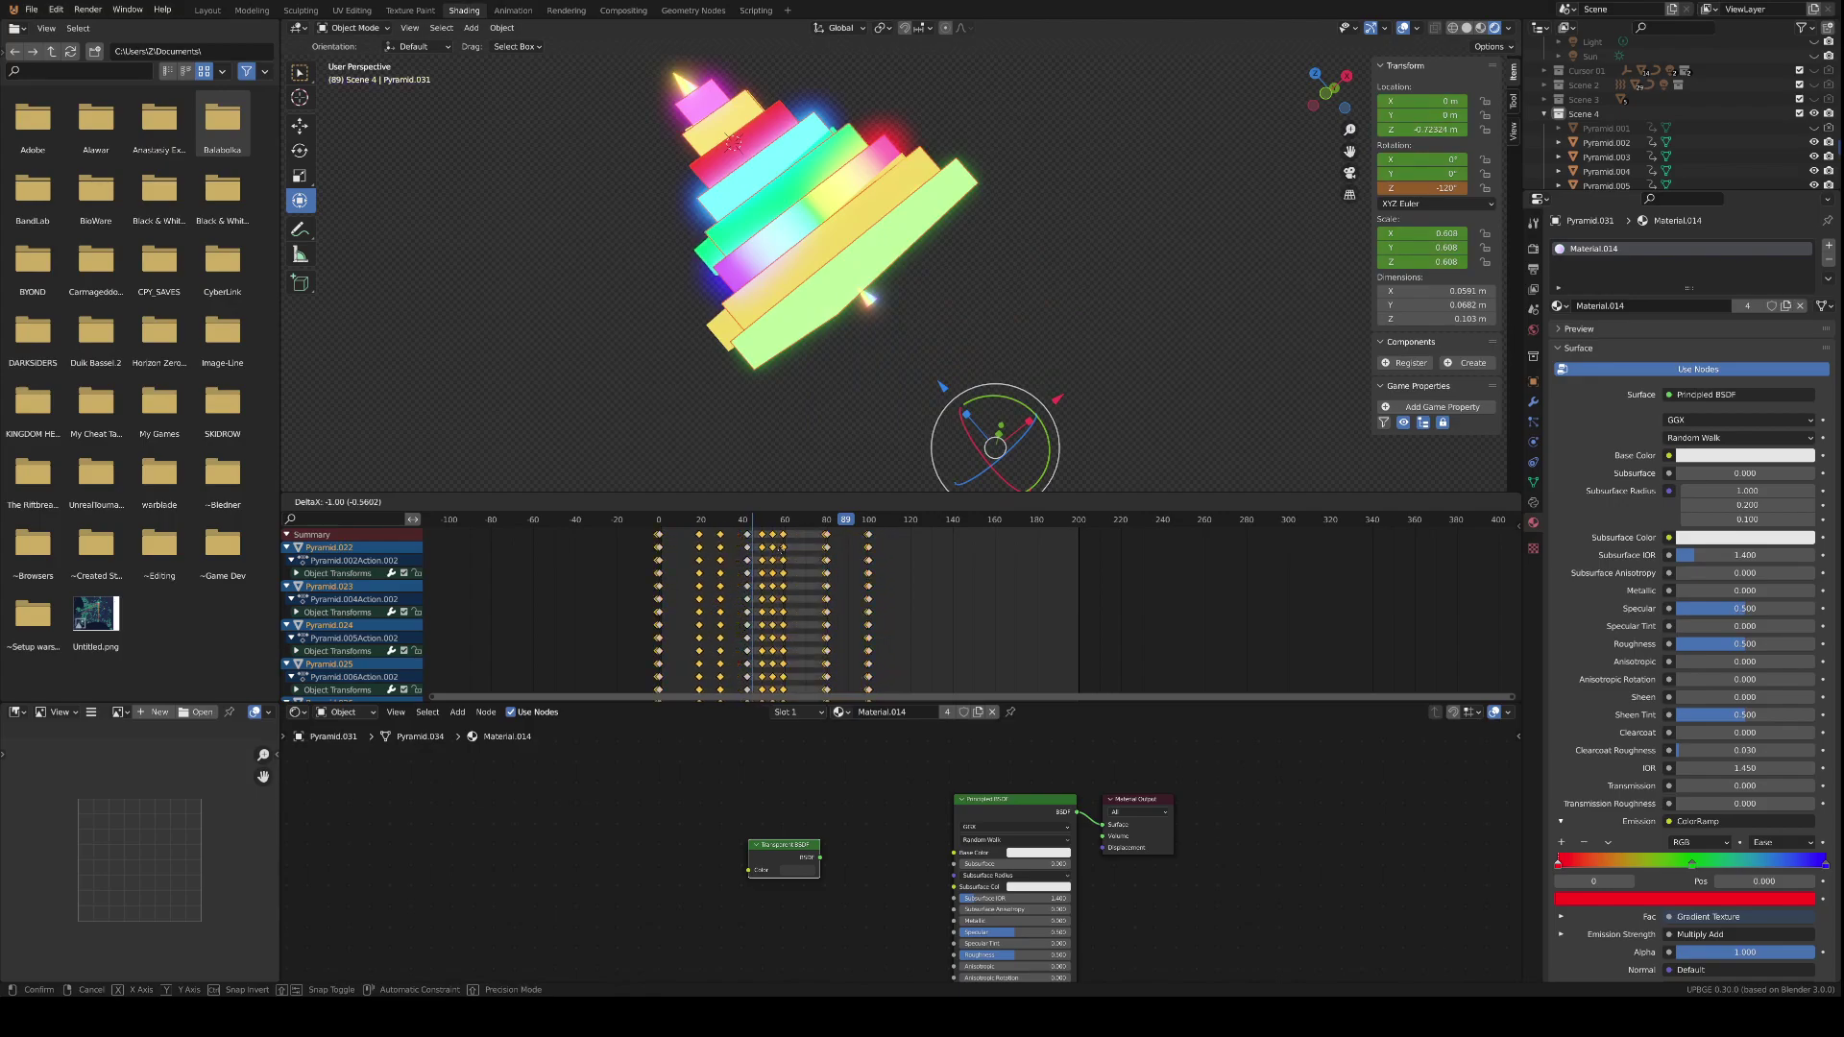
click(781, 550)
key(space)
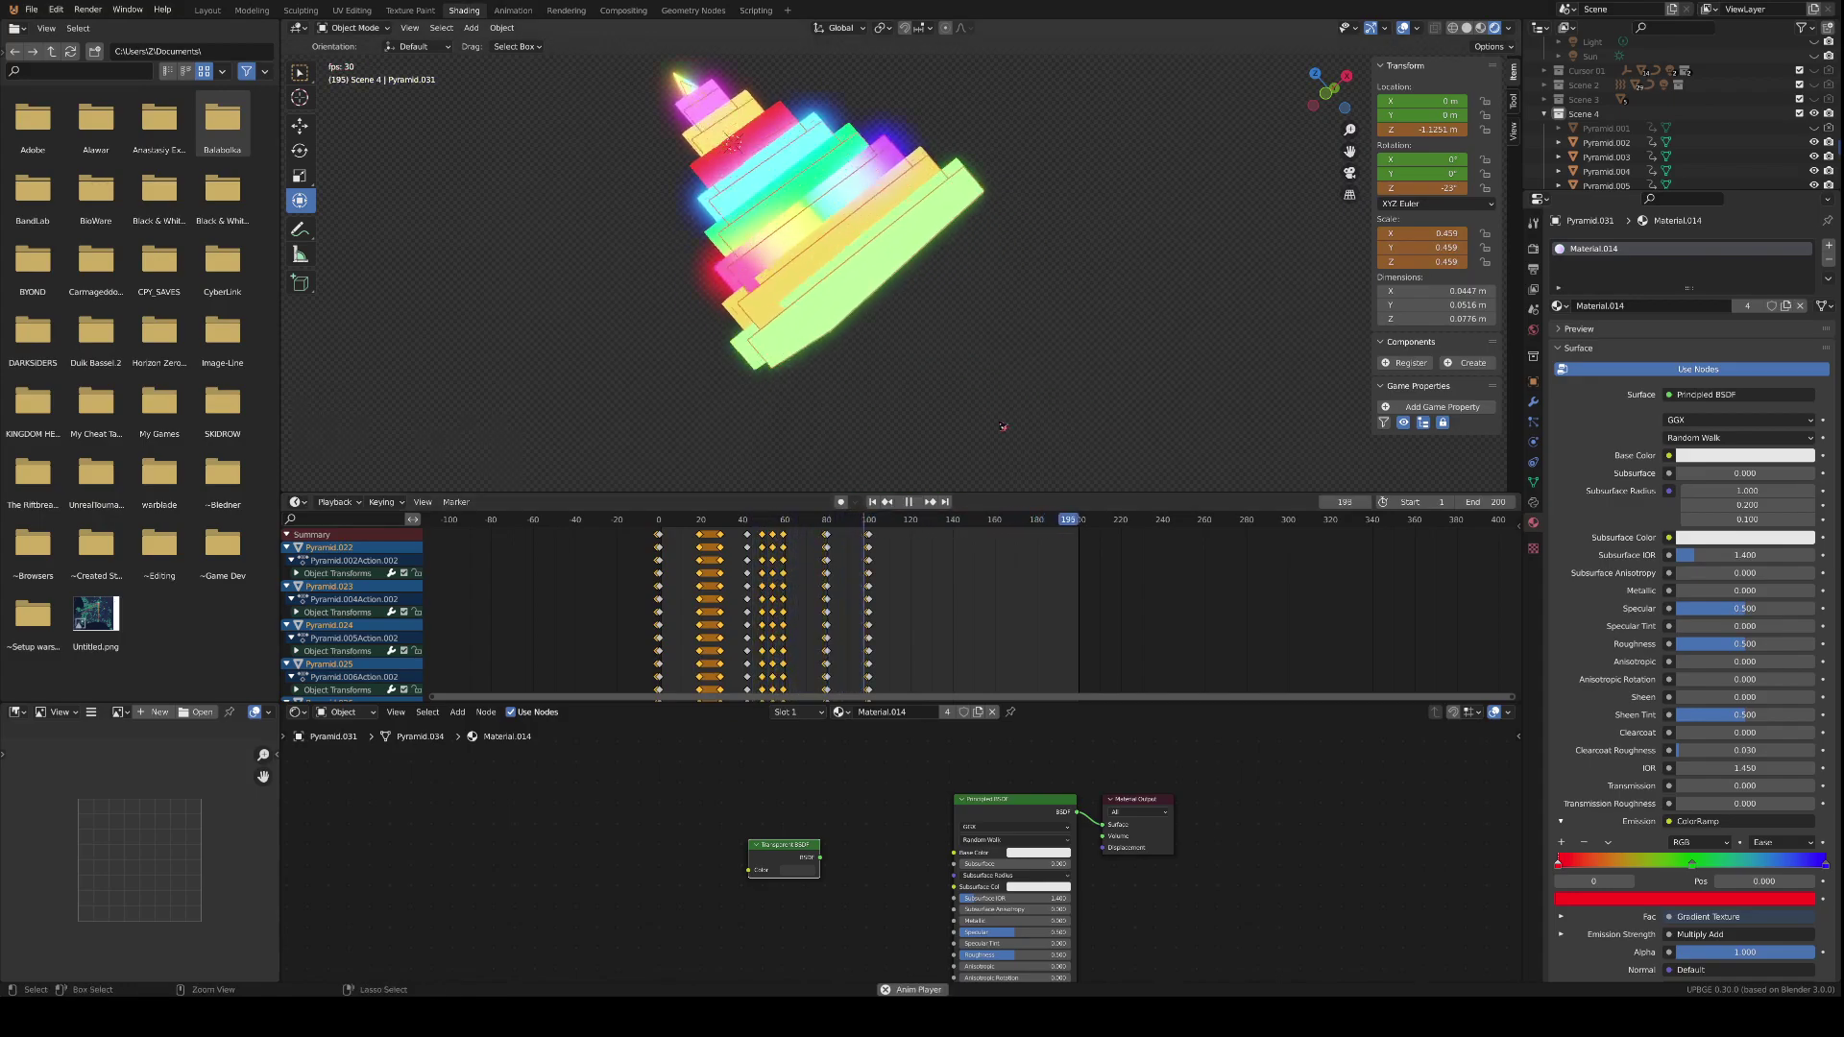
key(ctrl+z)
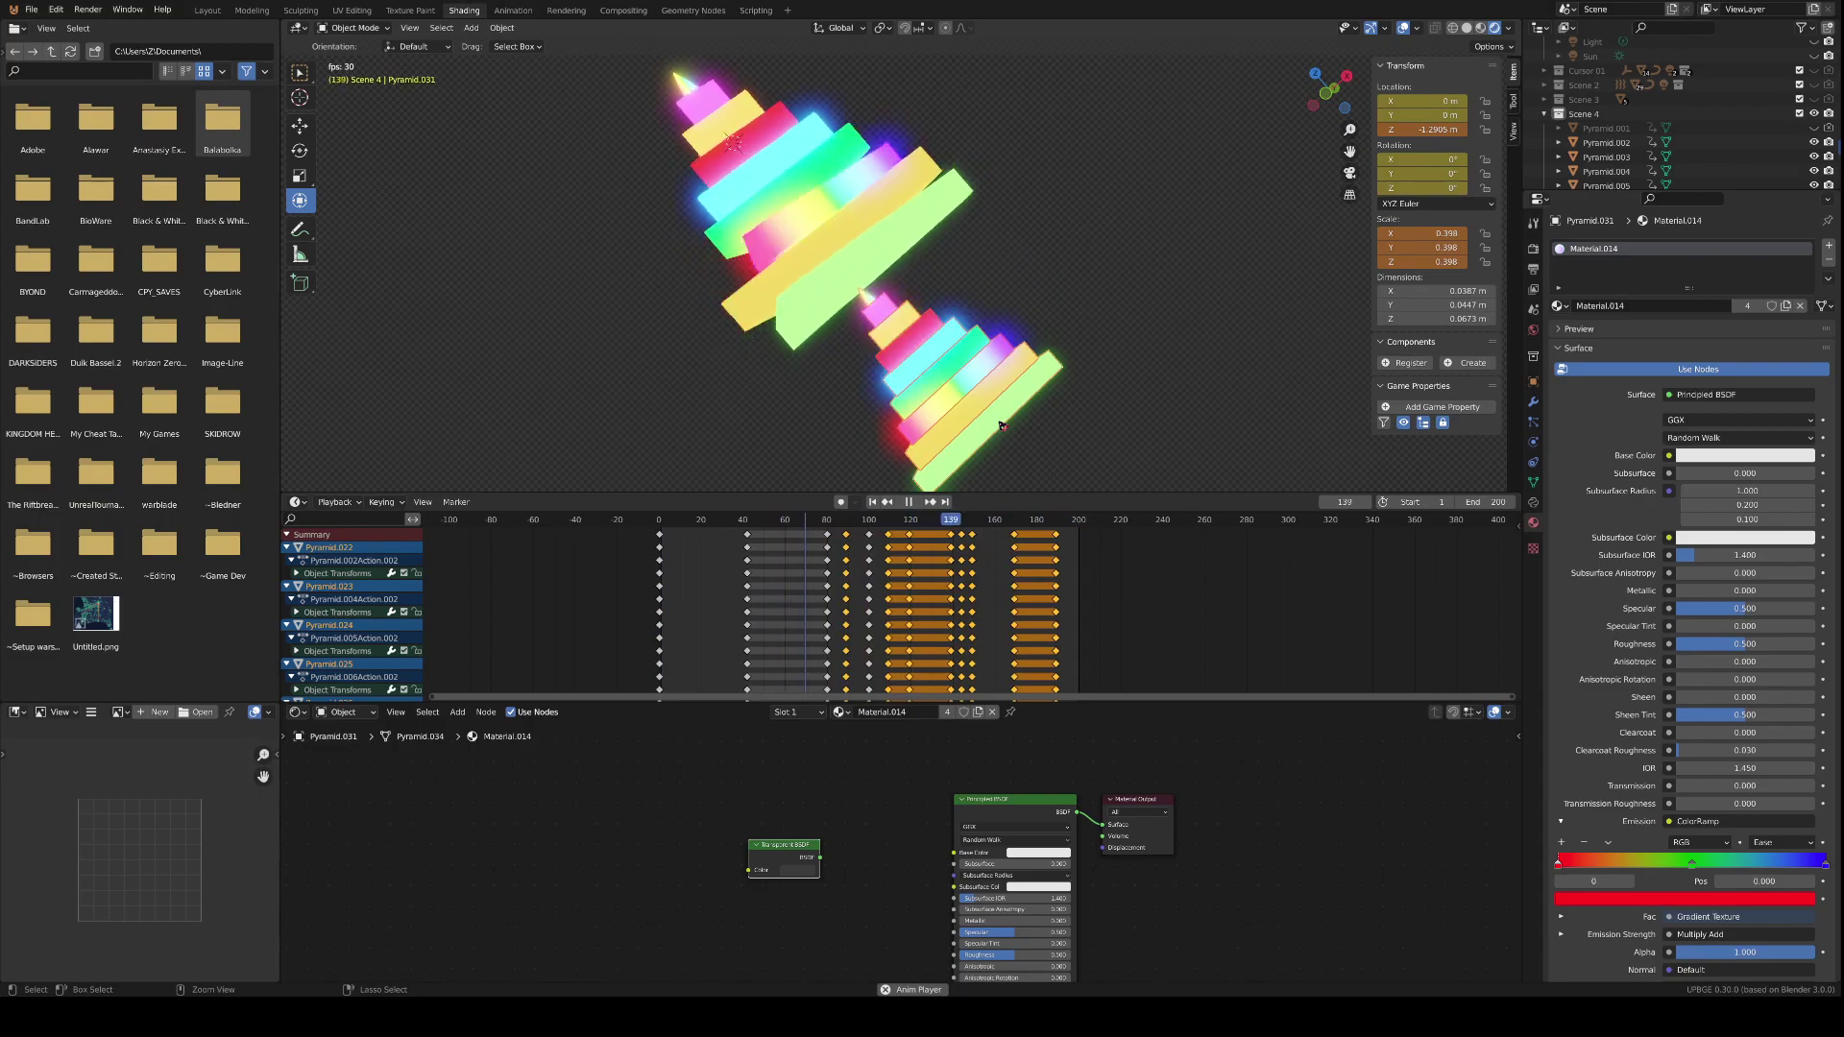
key(ctrl+z)
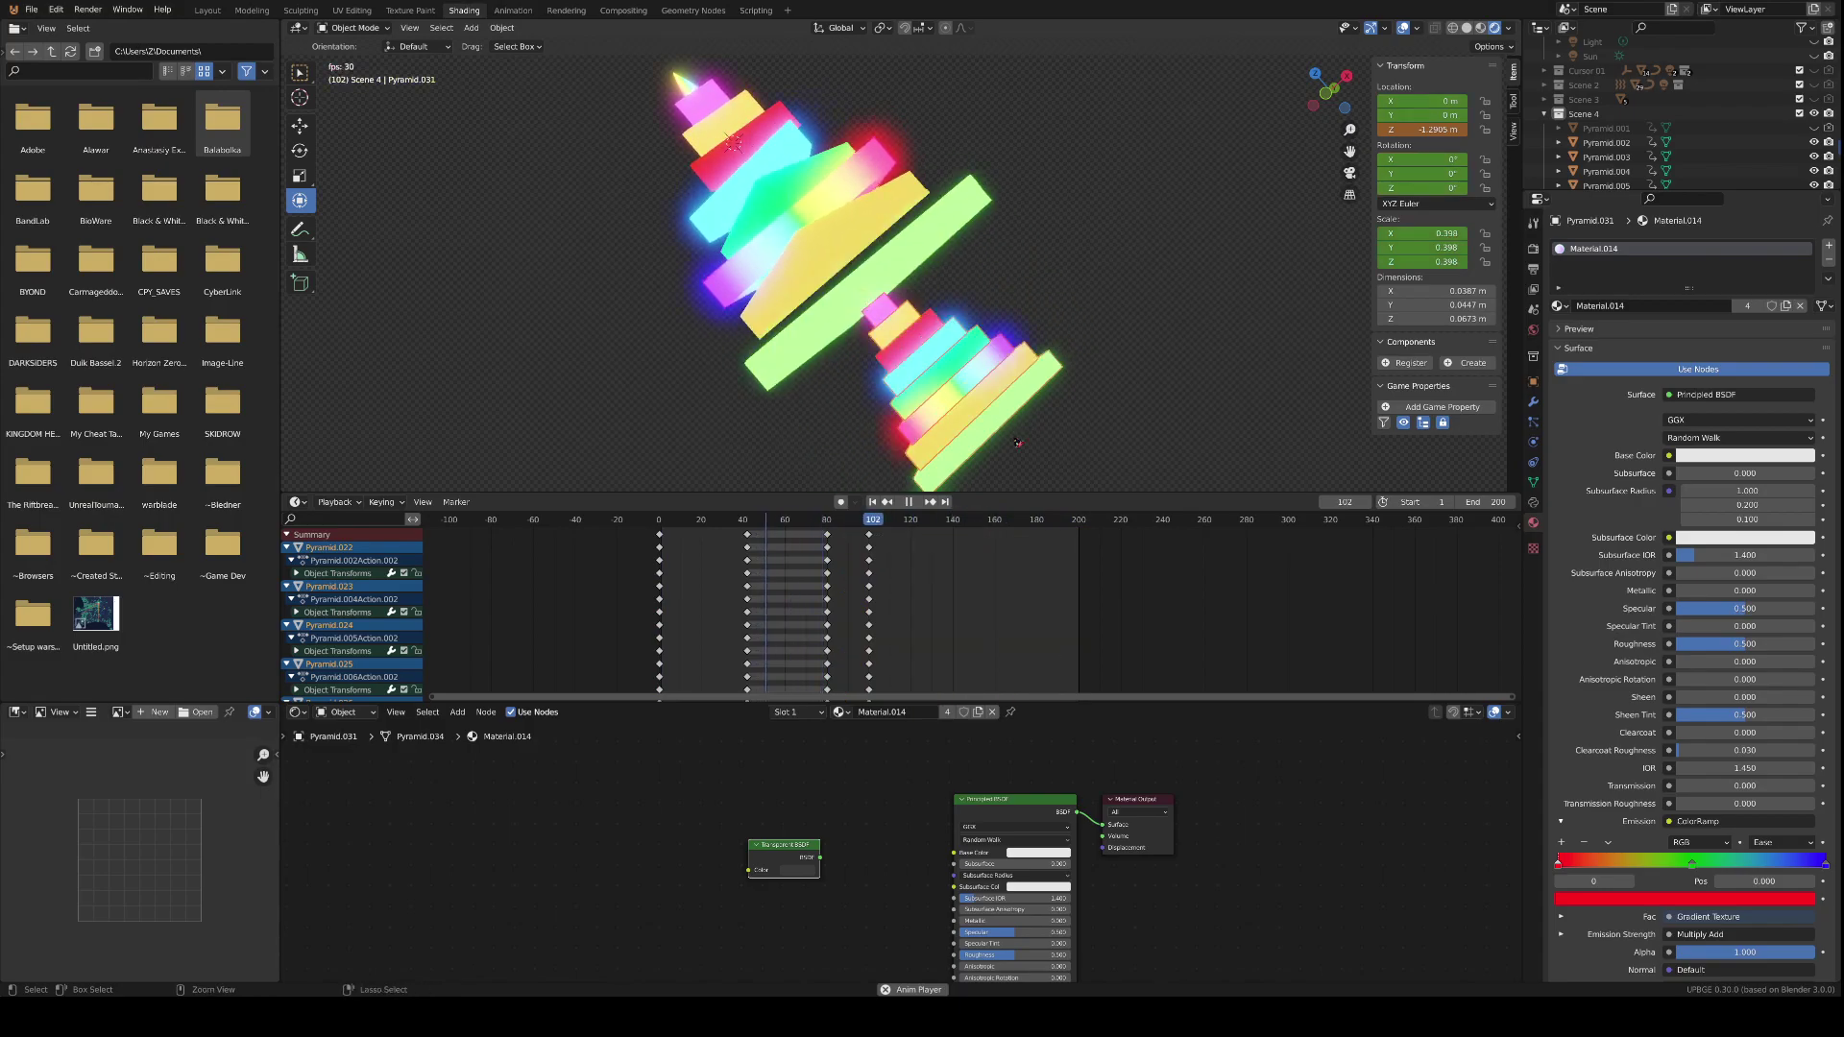
key(ctrl+z)
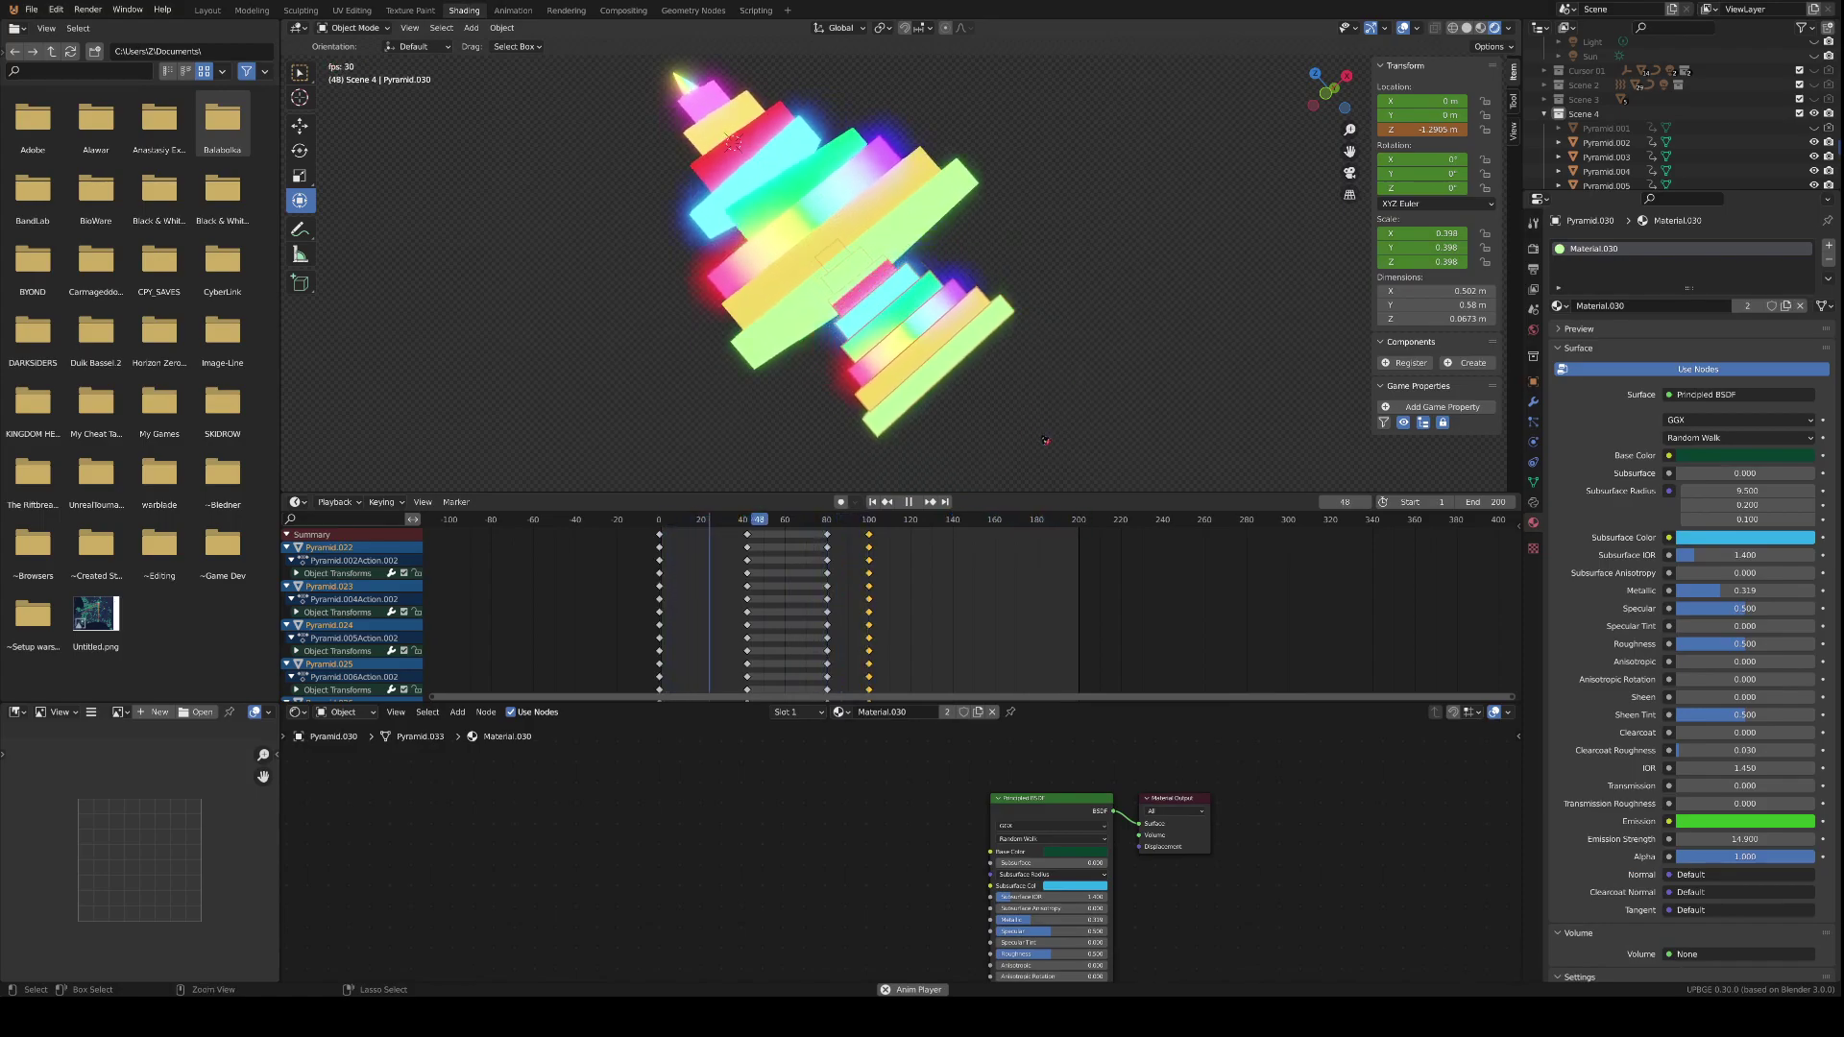
- Deselect everything, stop playback at frame 92, and box-select the lower pyramid's blocks Pyramid.021 to .024
click(1041, 442)
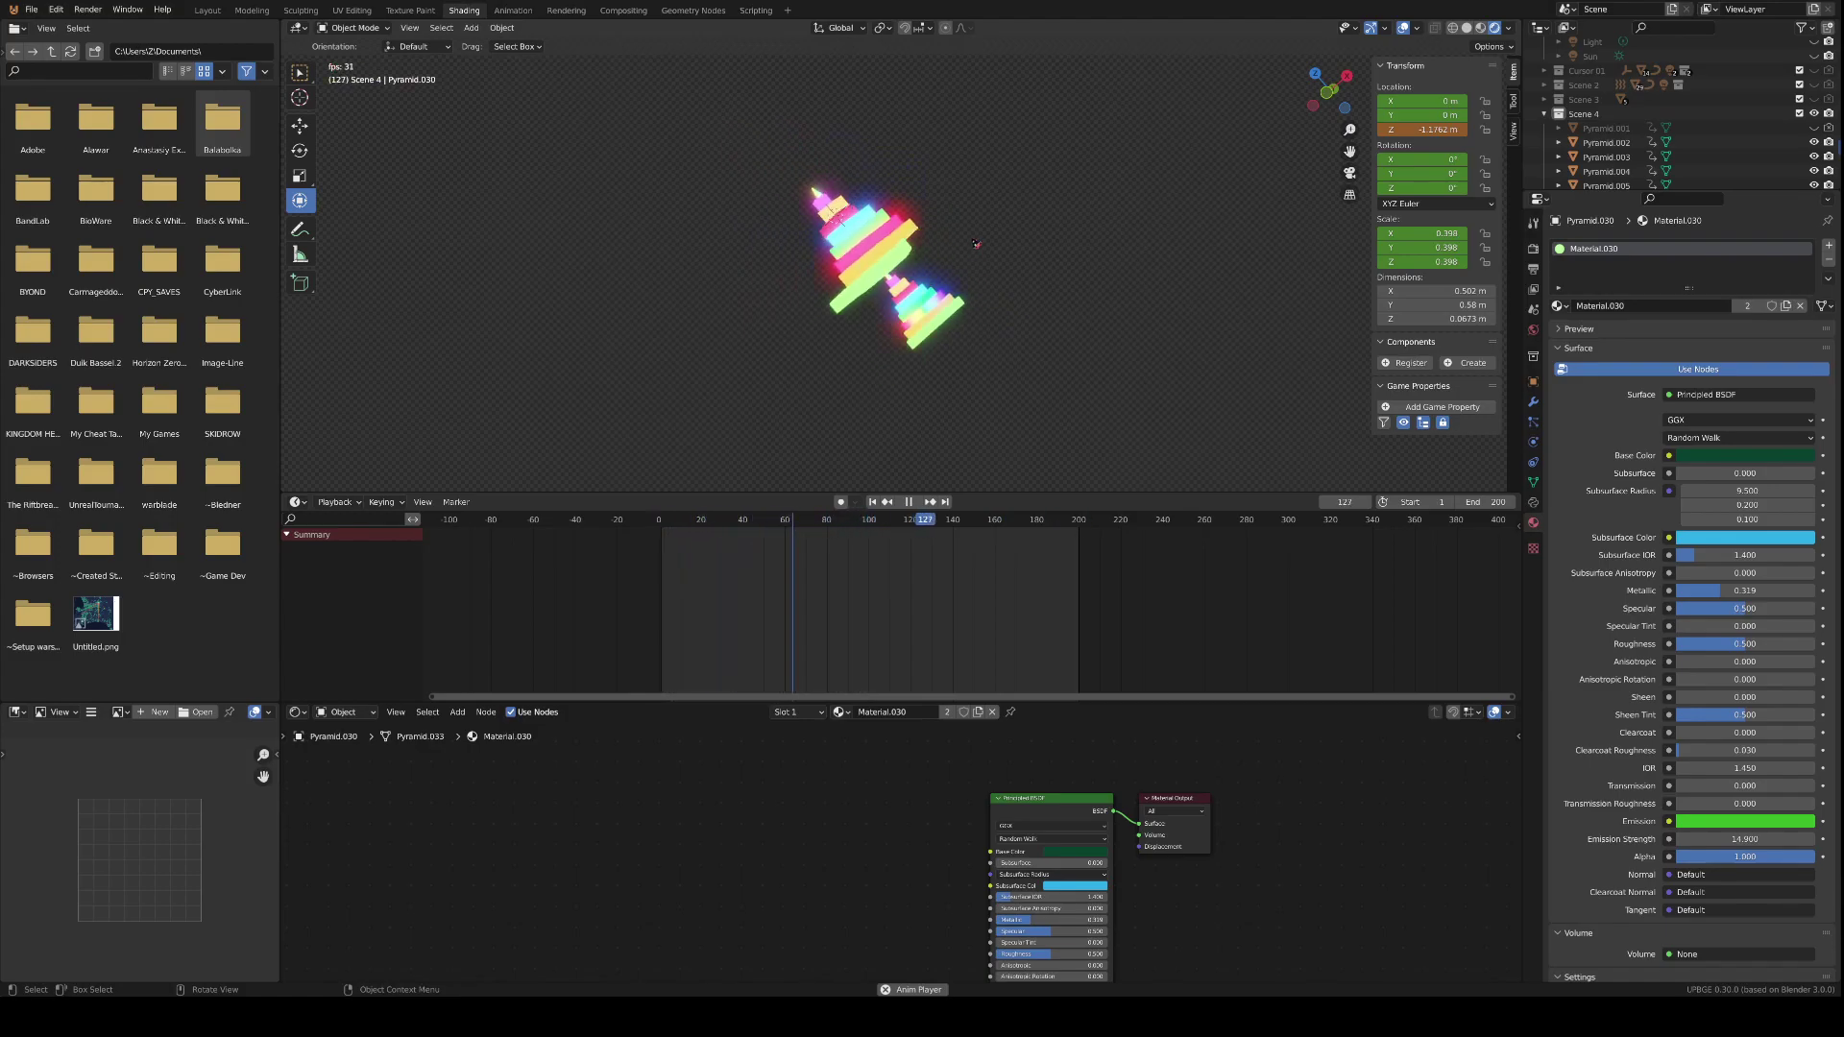
scroll(1636, 183, down, 12)
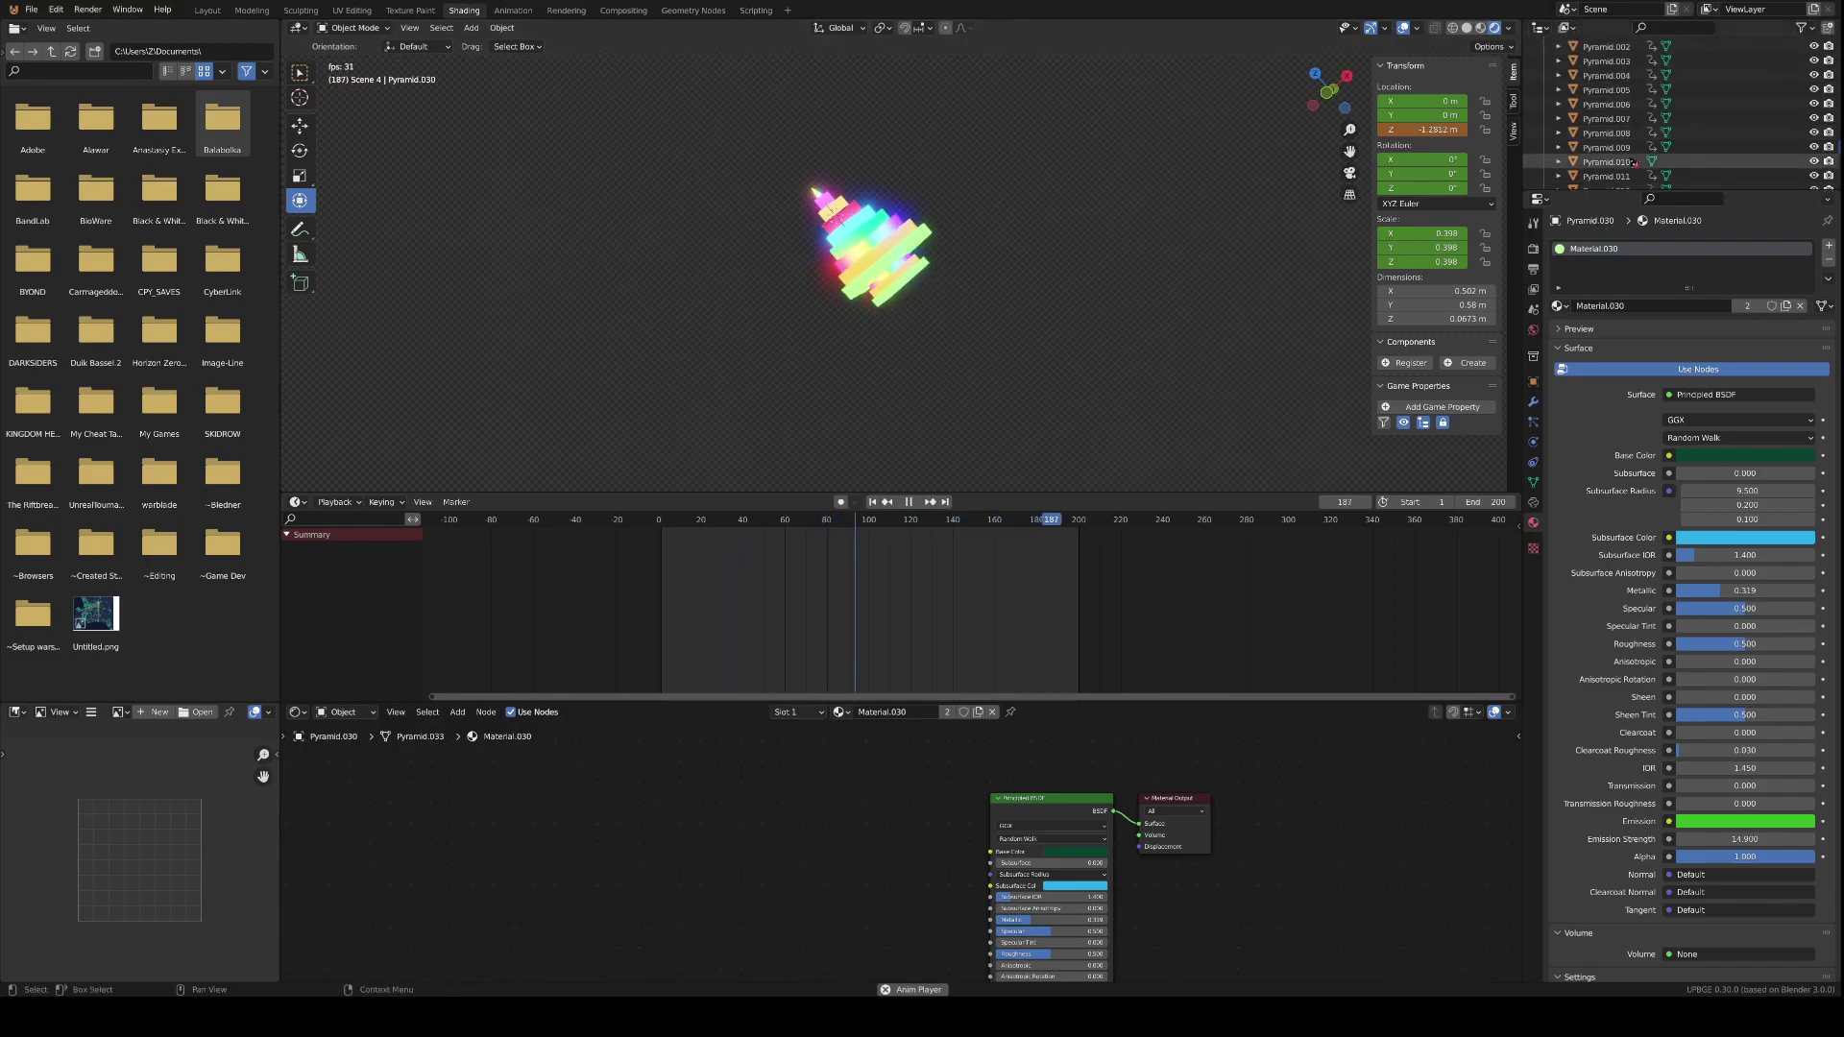
scroll(1635, 164, up, 6)
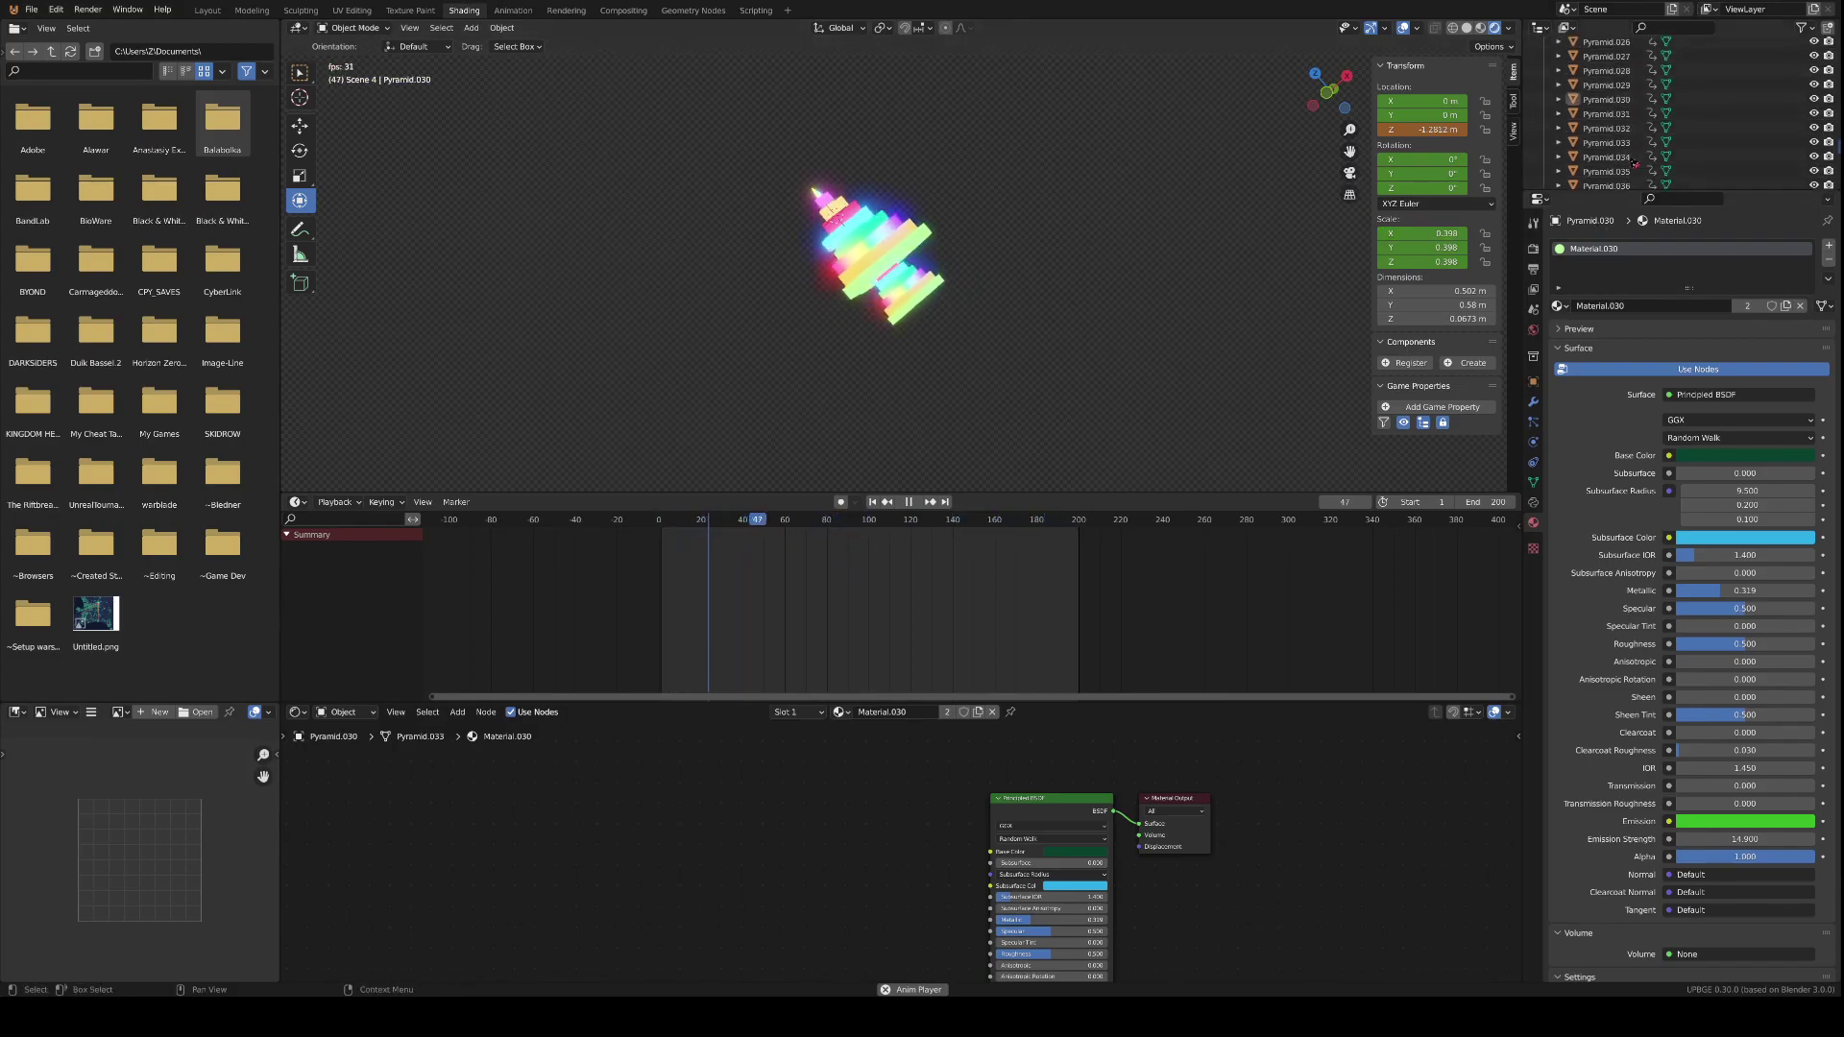
key(space)
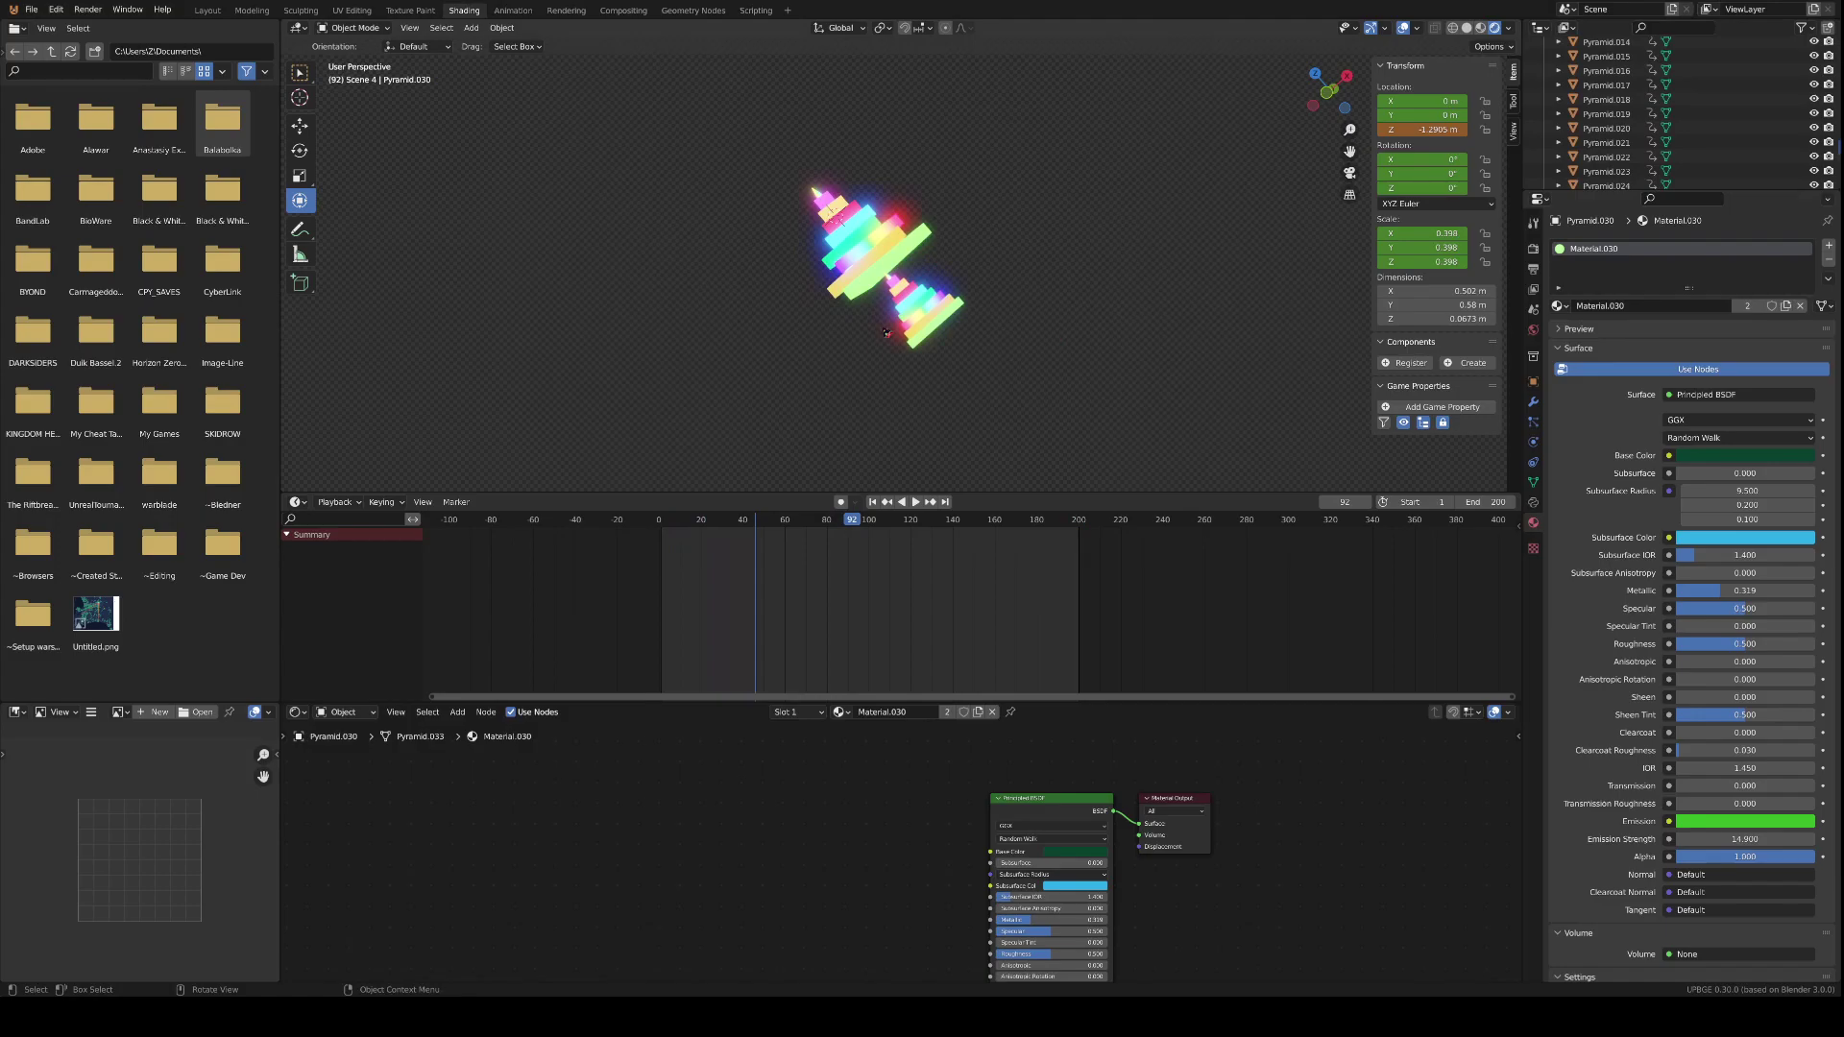
scroll(892, 281, up, 5)
drag(859, 308, 1086, 459)
- Move the lower pyramid's blocks into a new collection named '2nd pyramids 2nd pyramid'
key(g)
key(z)
right_click(955, 370)
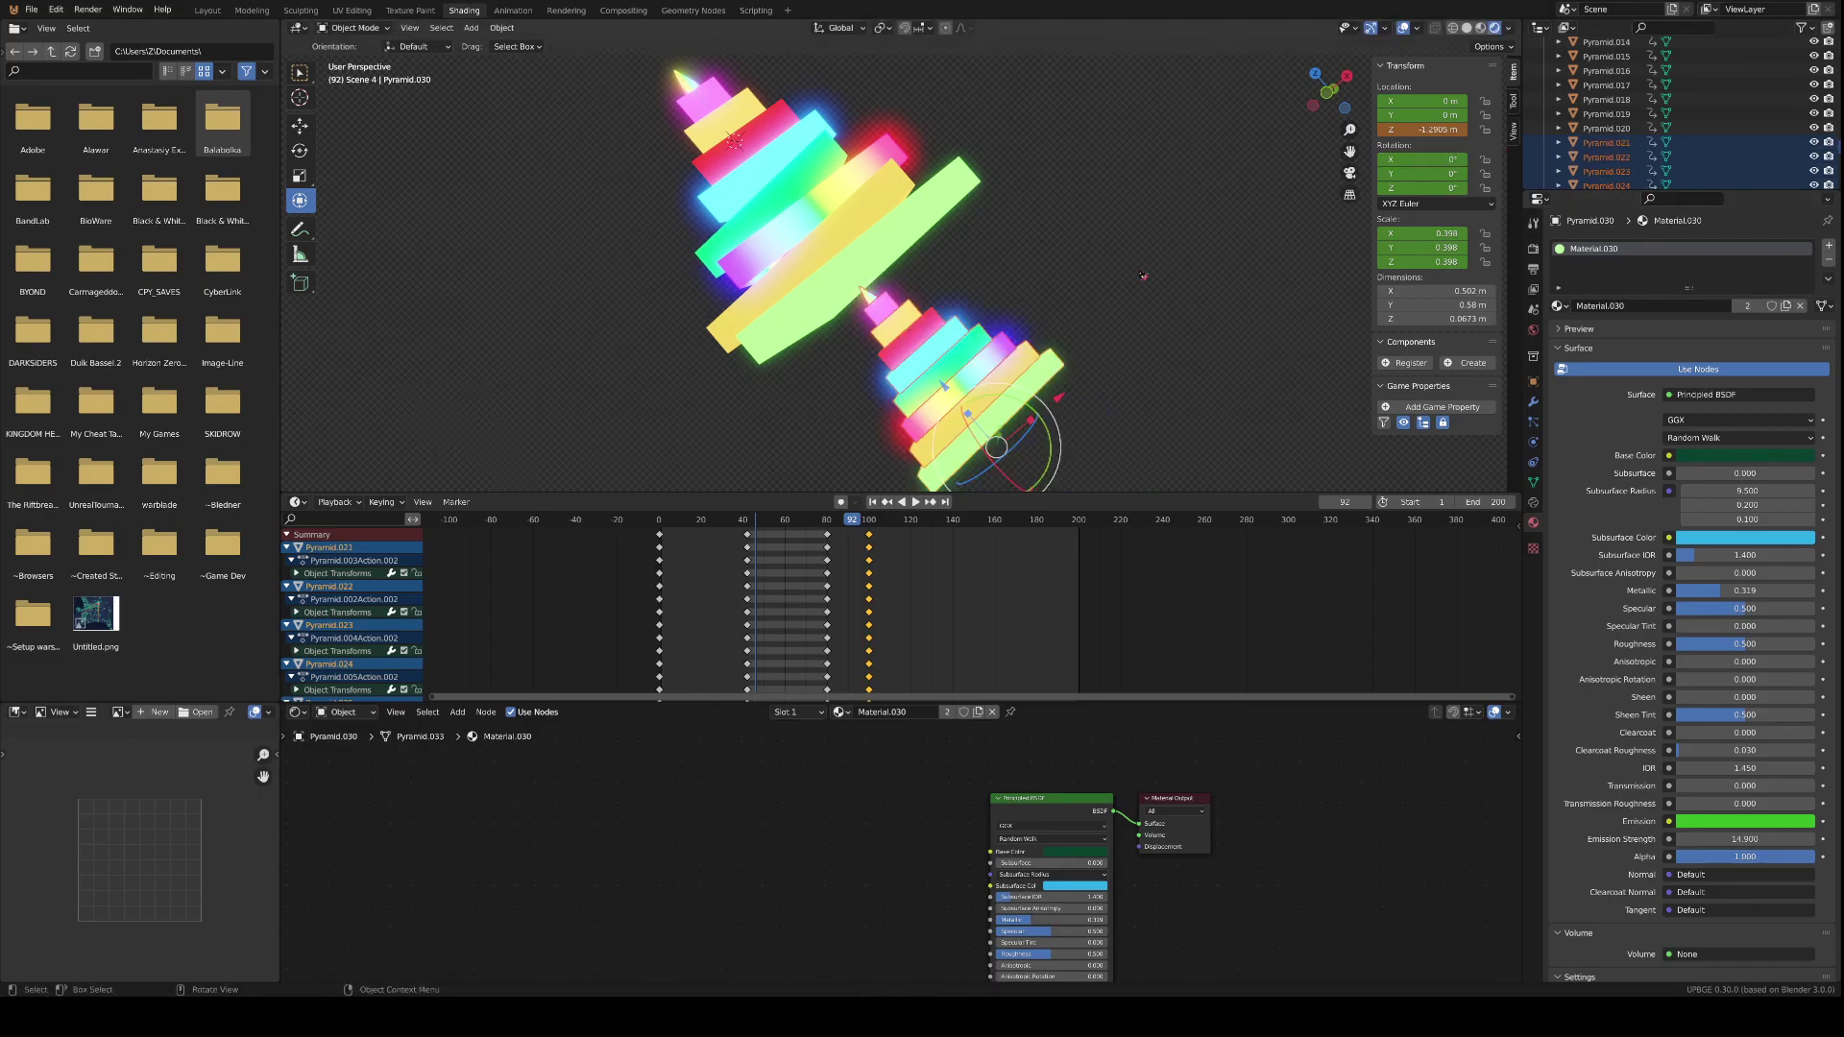
key(m)
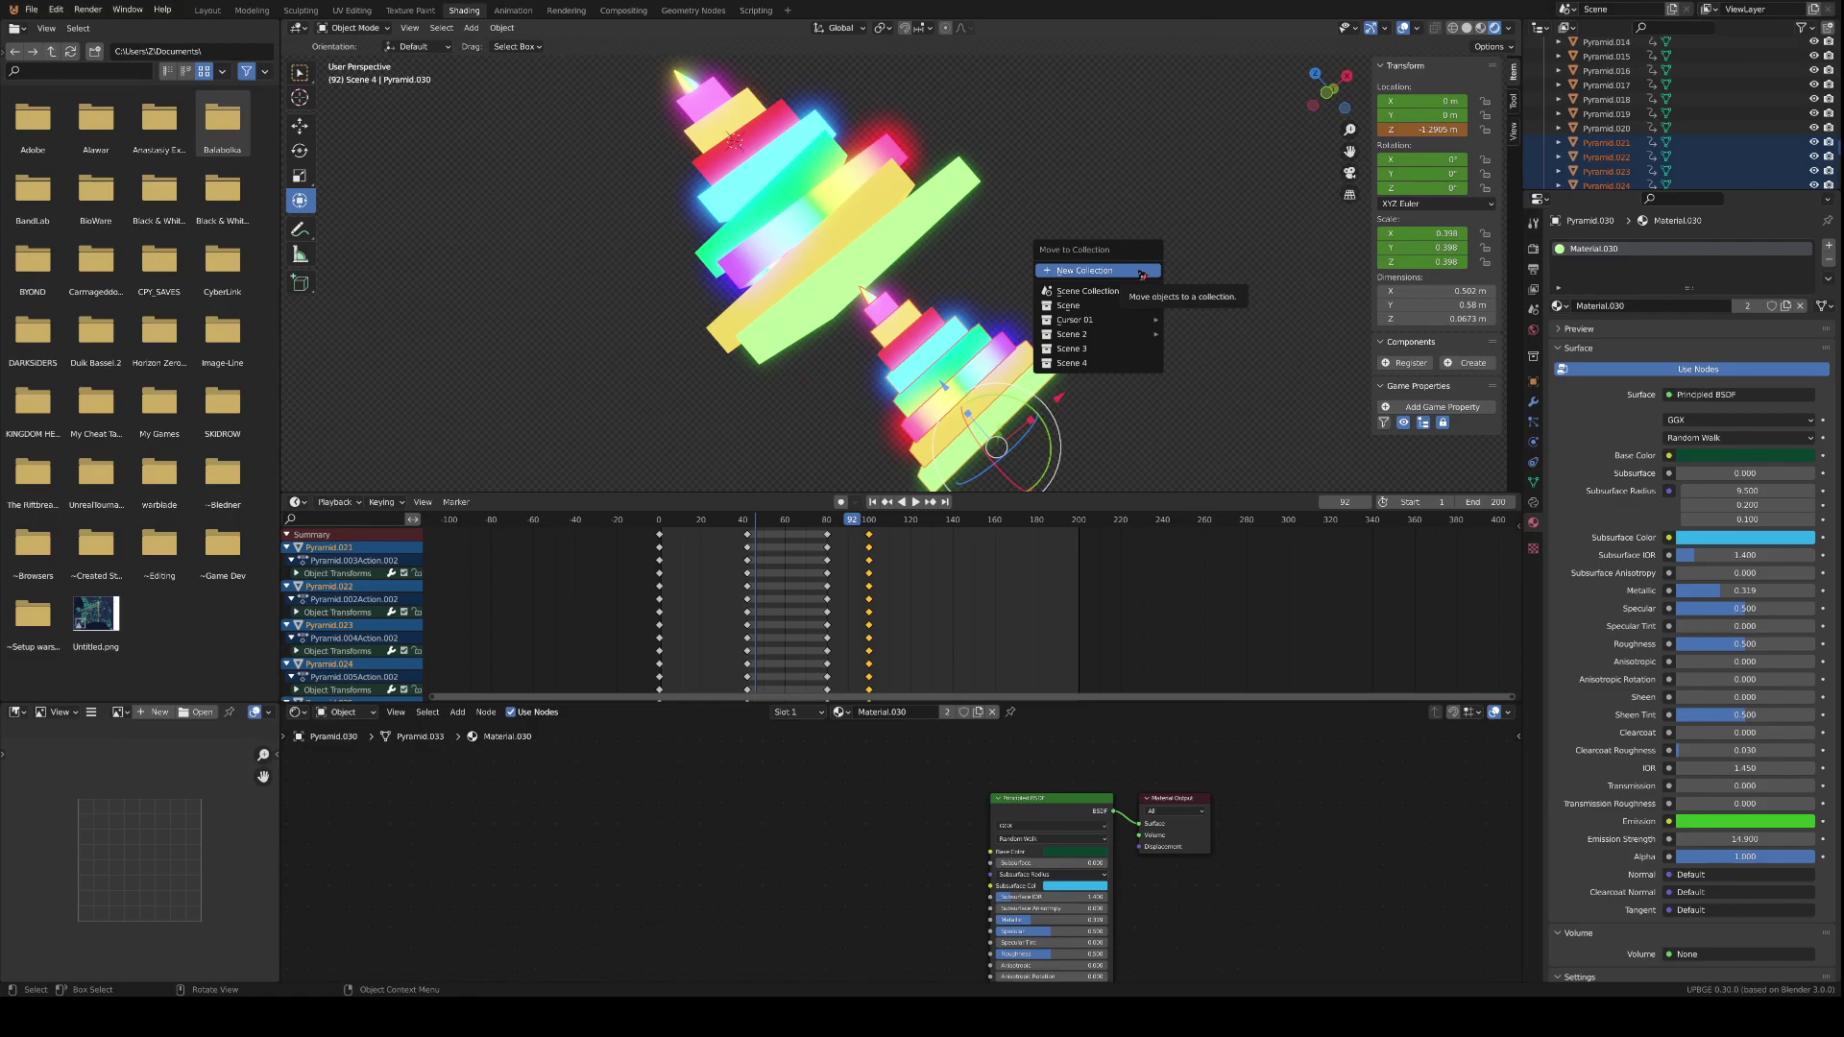
click(1141, 272)
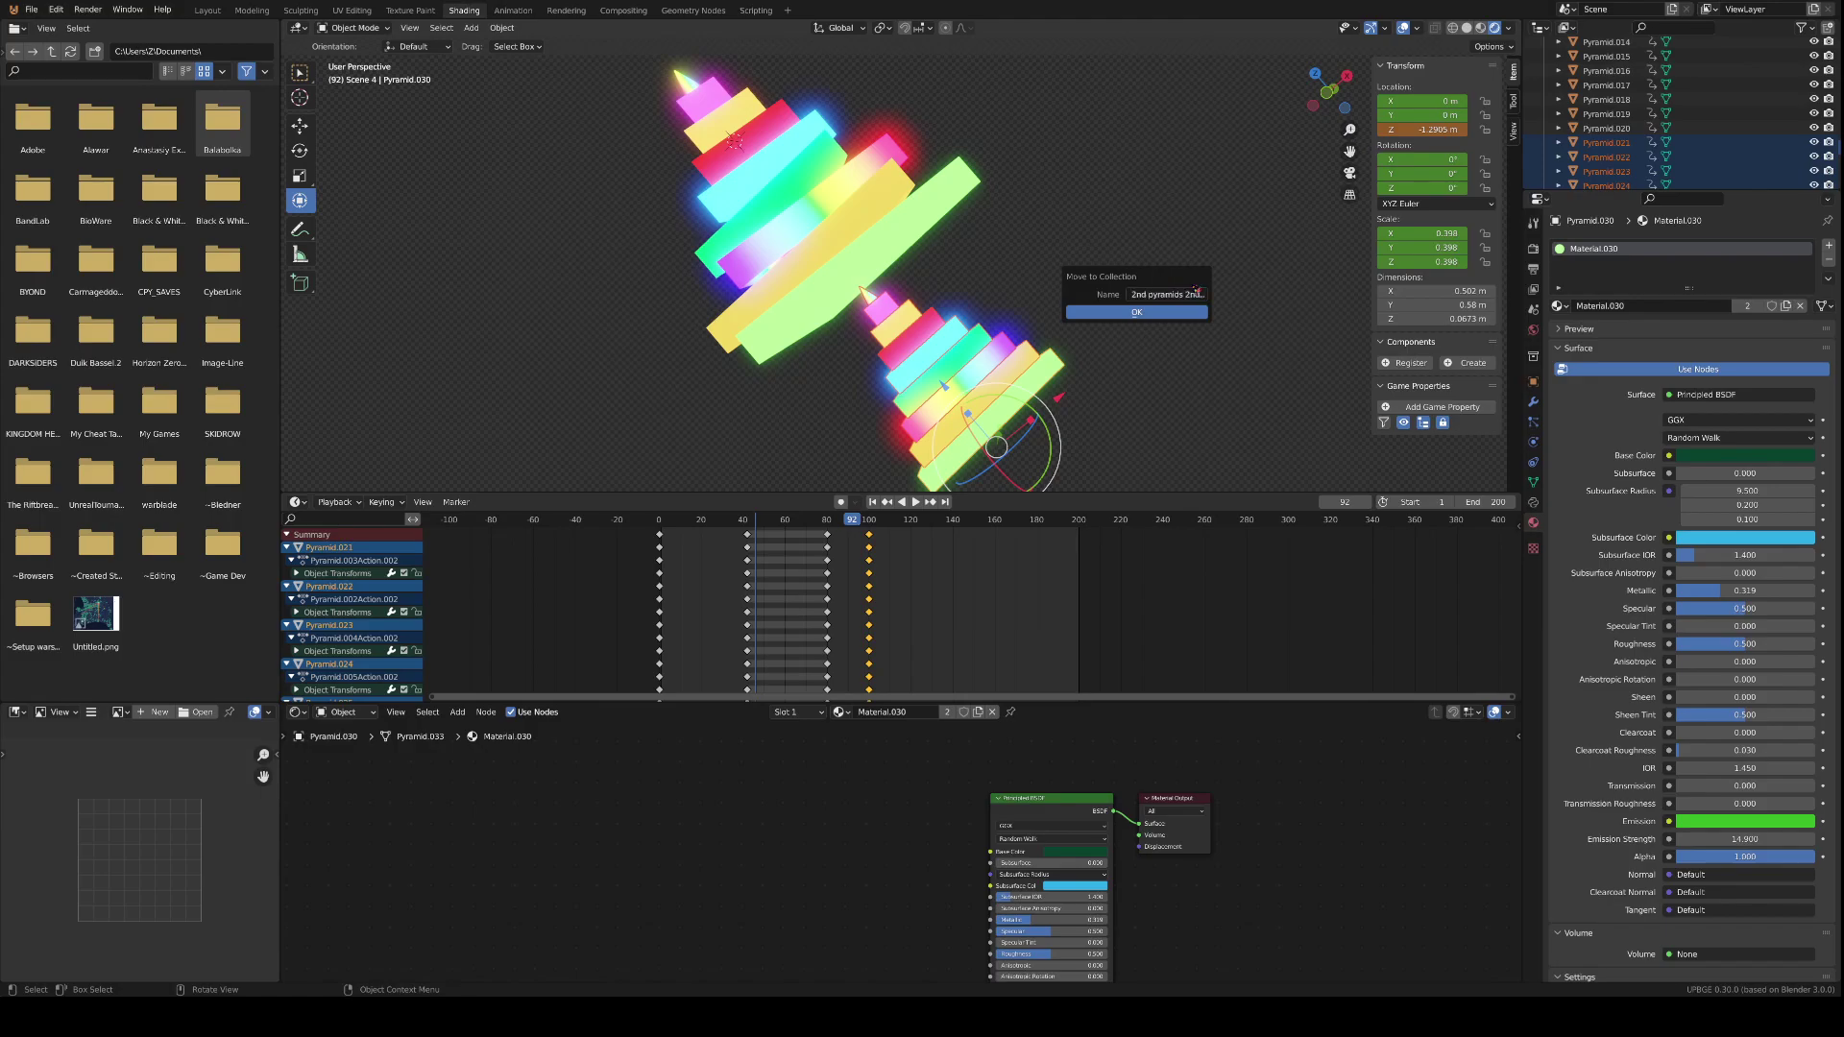
click(1182, 312)
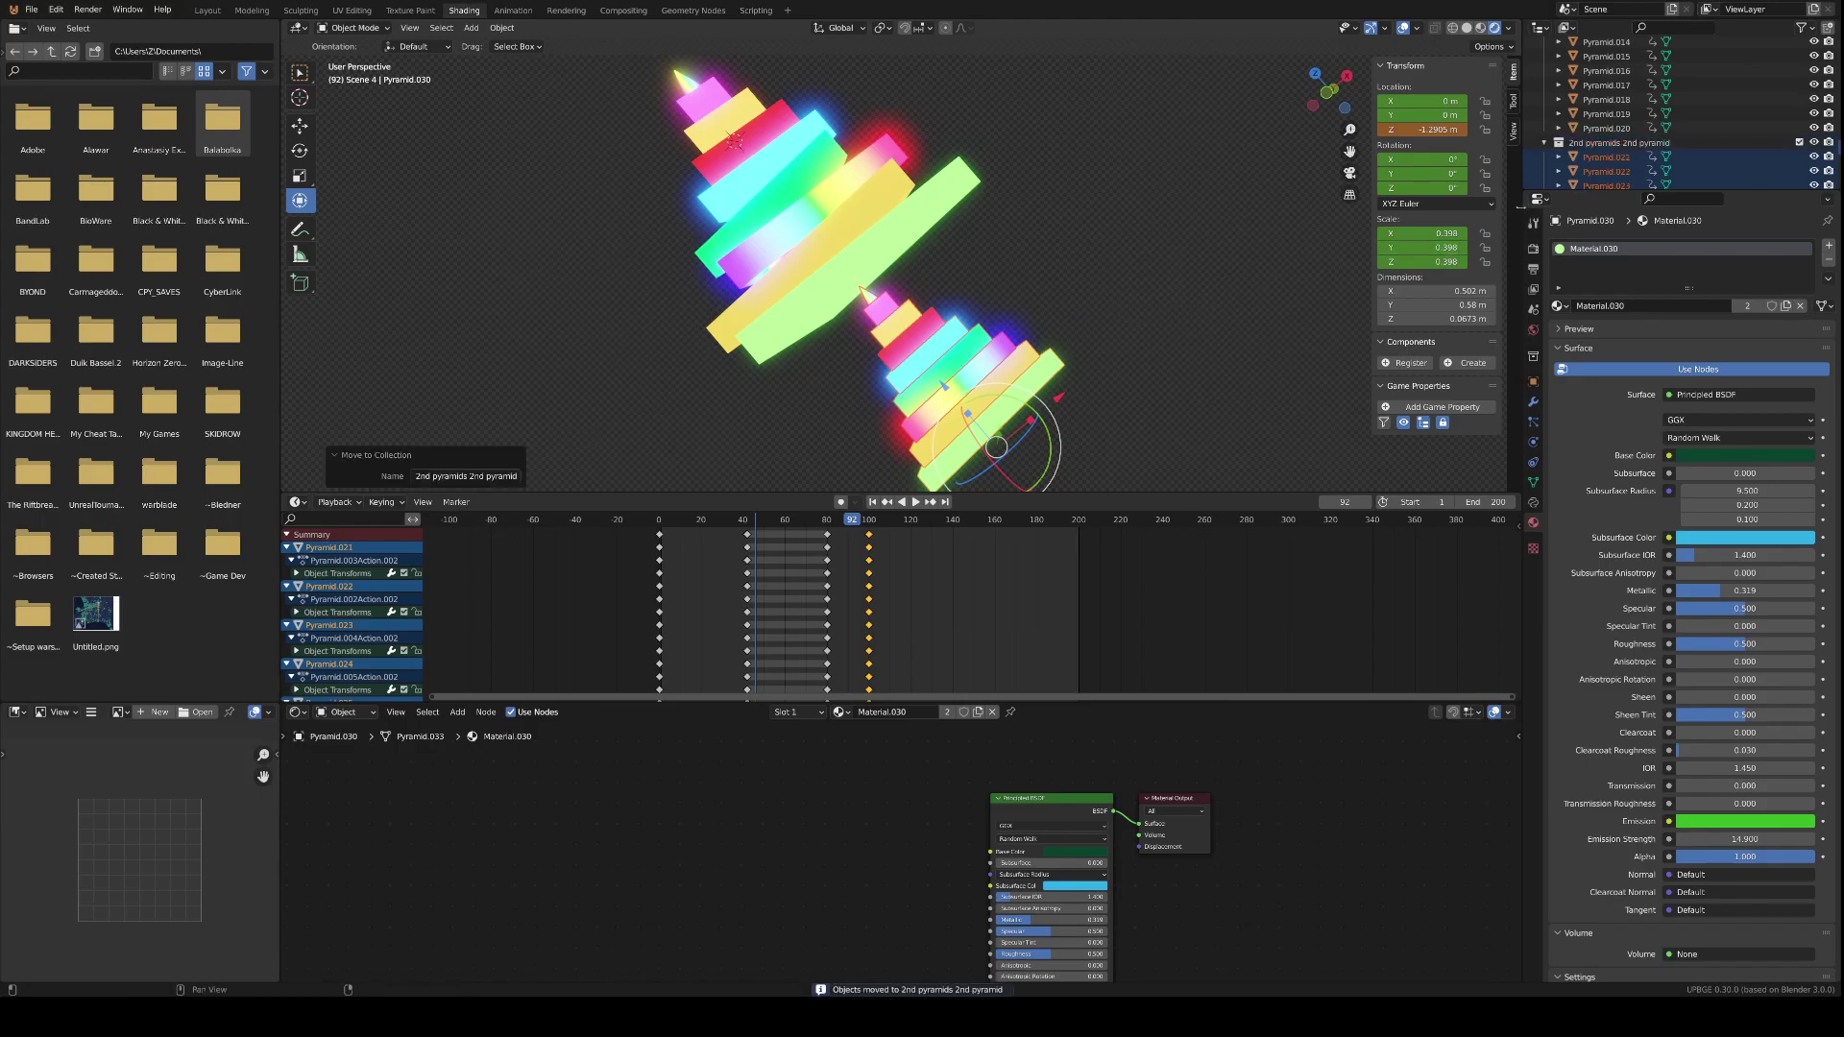
- Hide the '2nd pyramids 2nd pyramid' collection from the viewport in the Outliner
scroll(1602, 146, up, 10)
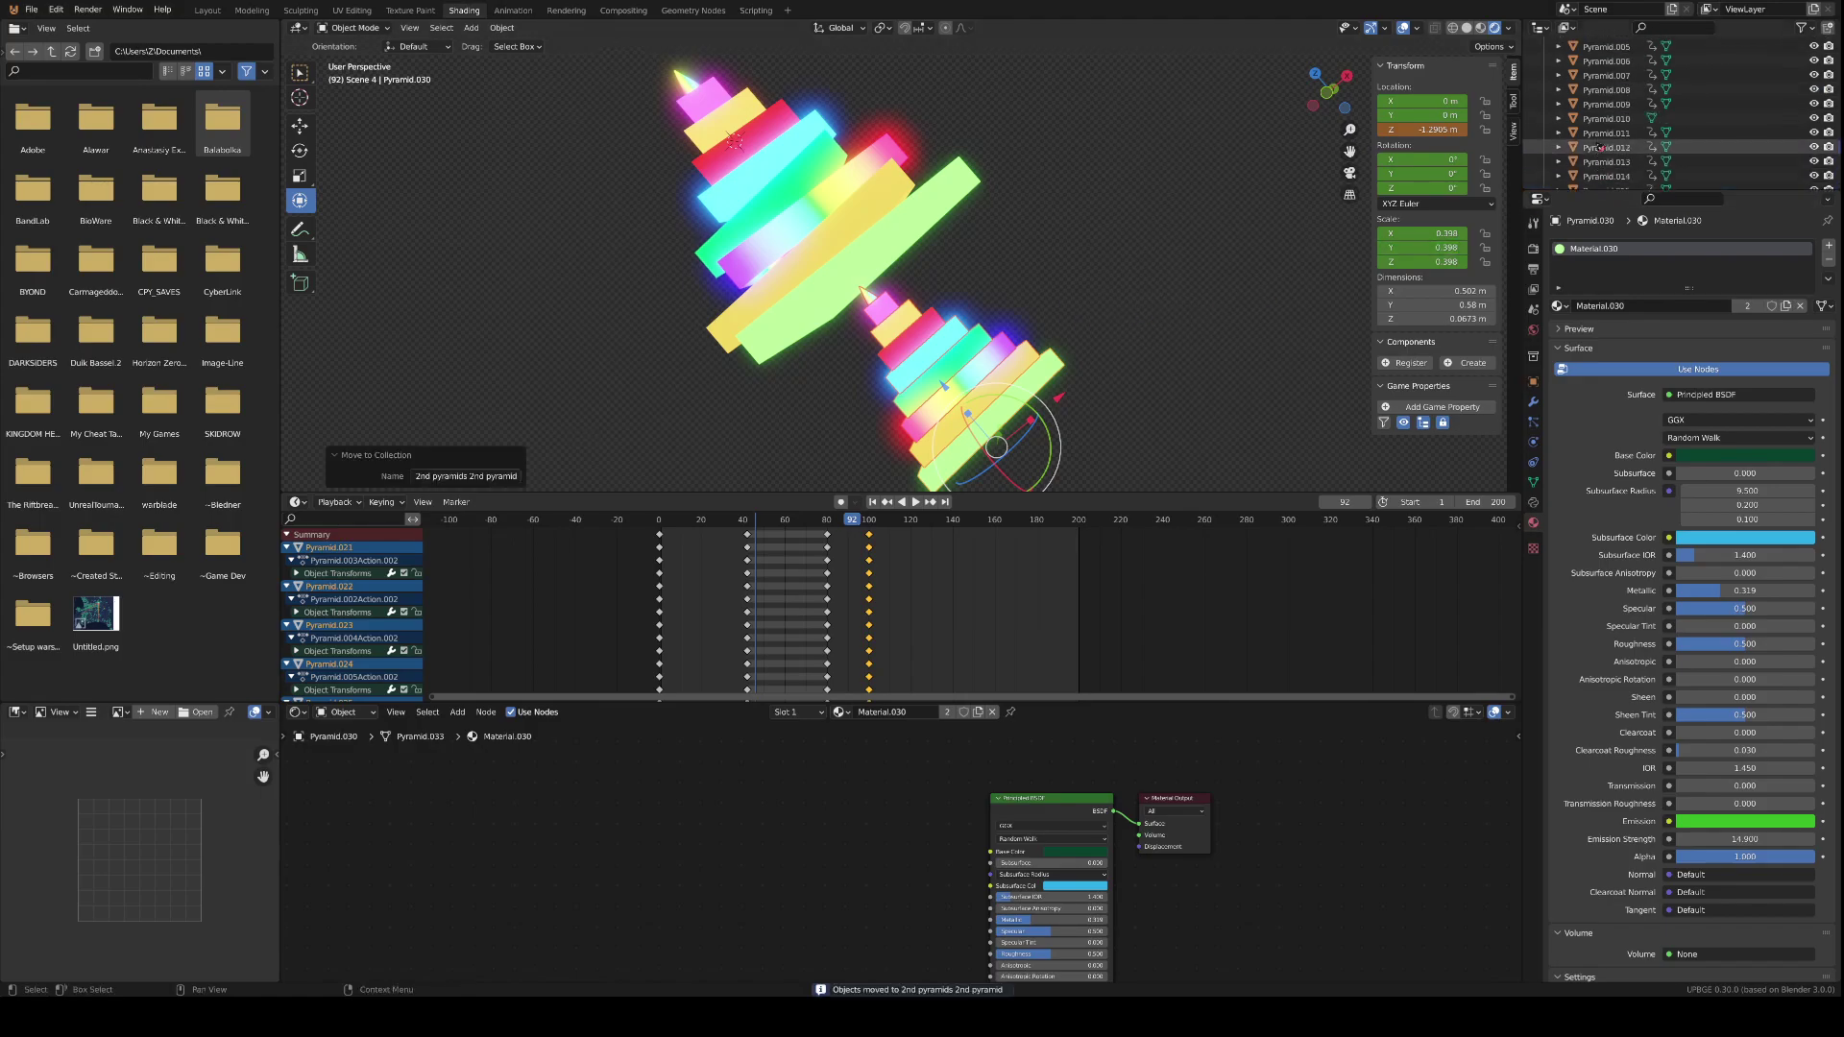
scroll(1601, 146, down, 5)
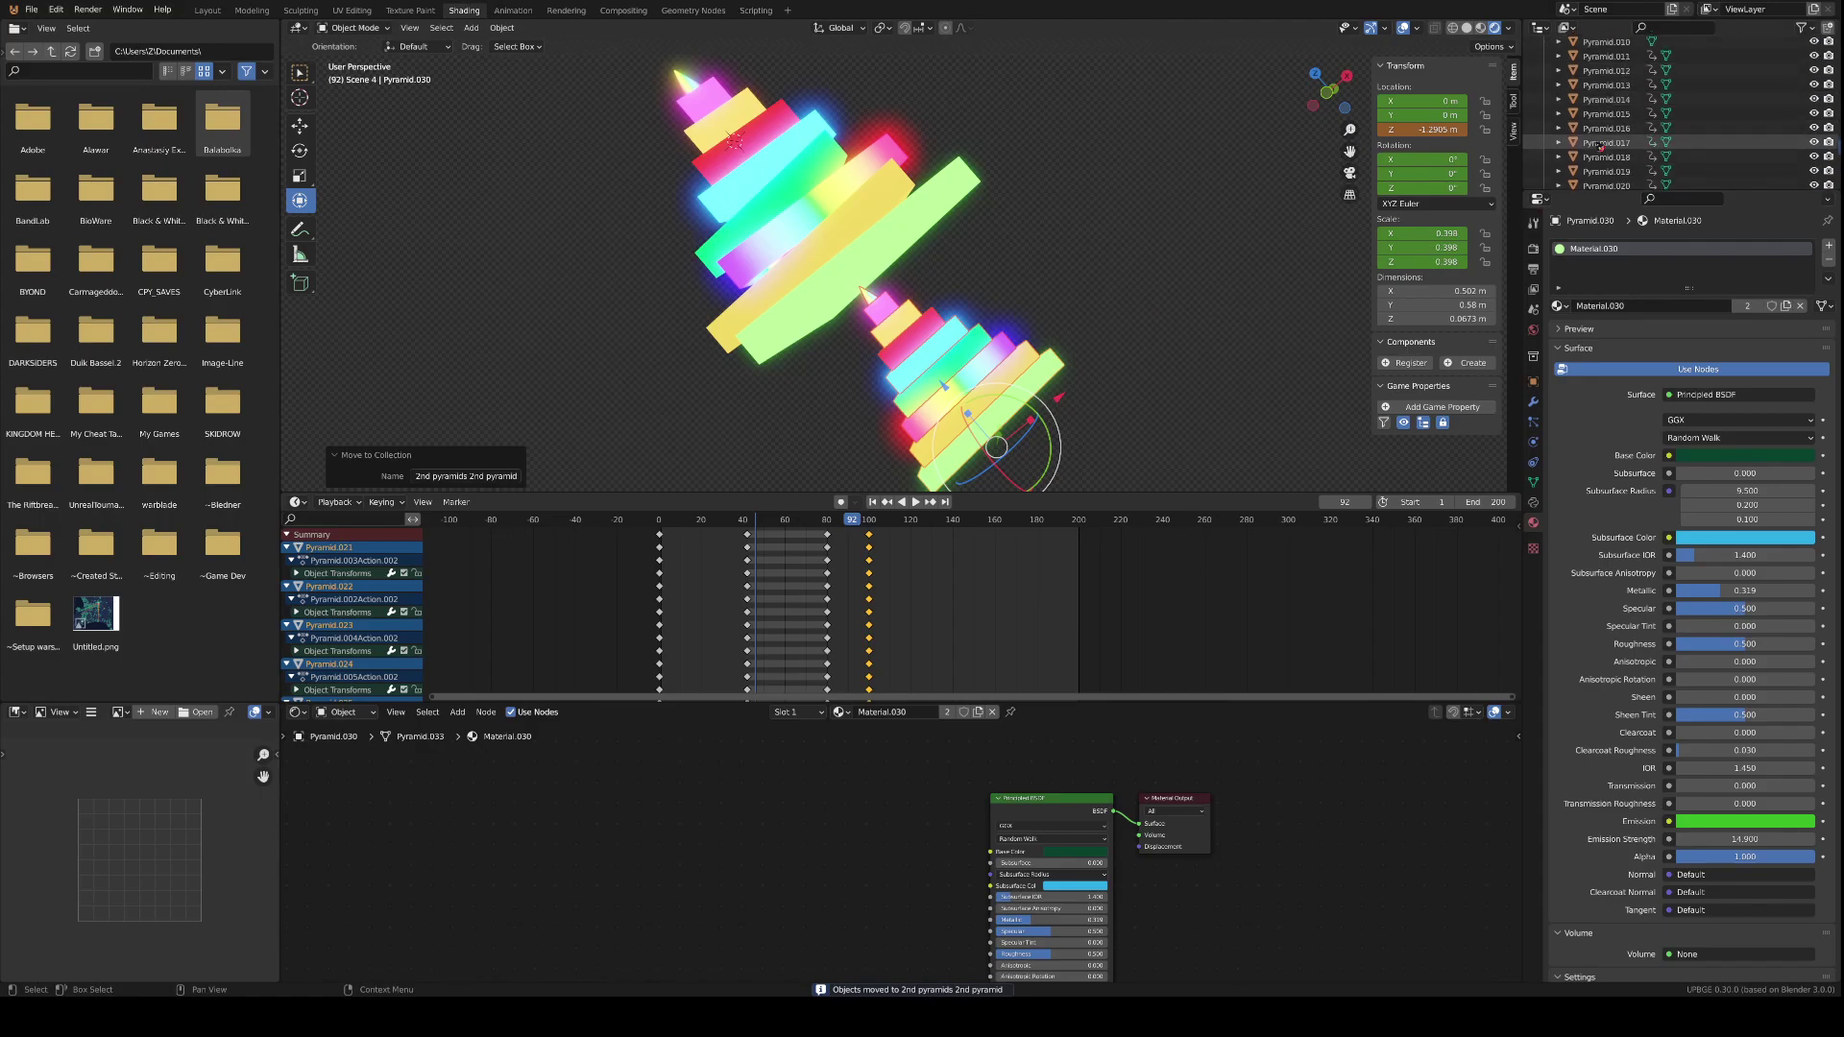
scroll(1601, 146, down, 4)
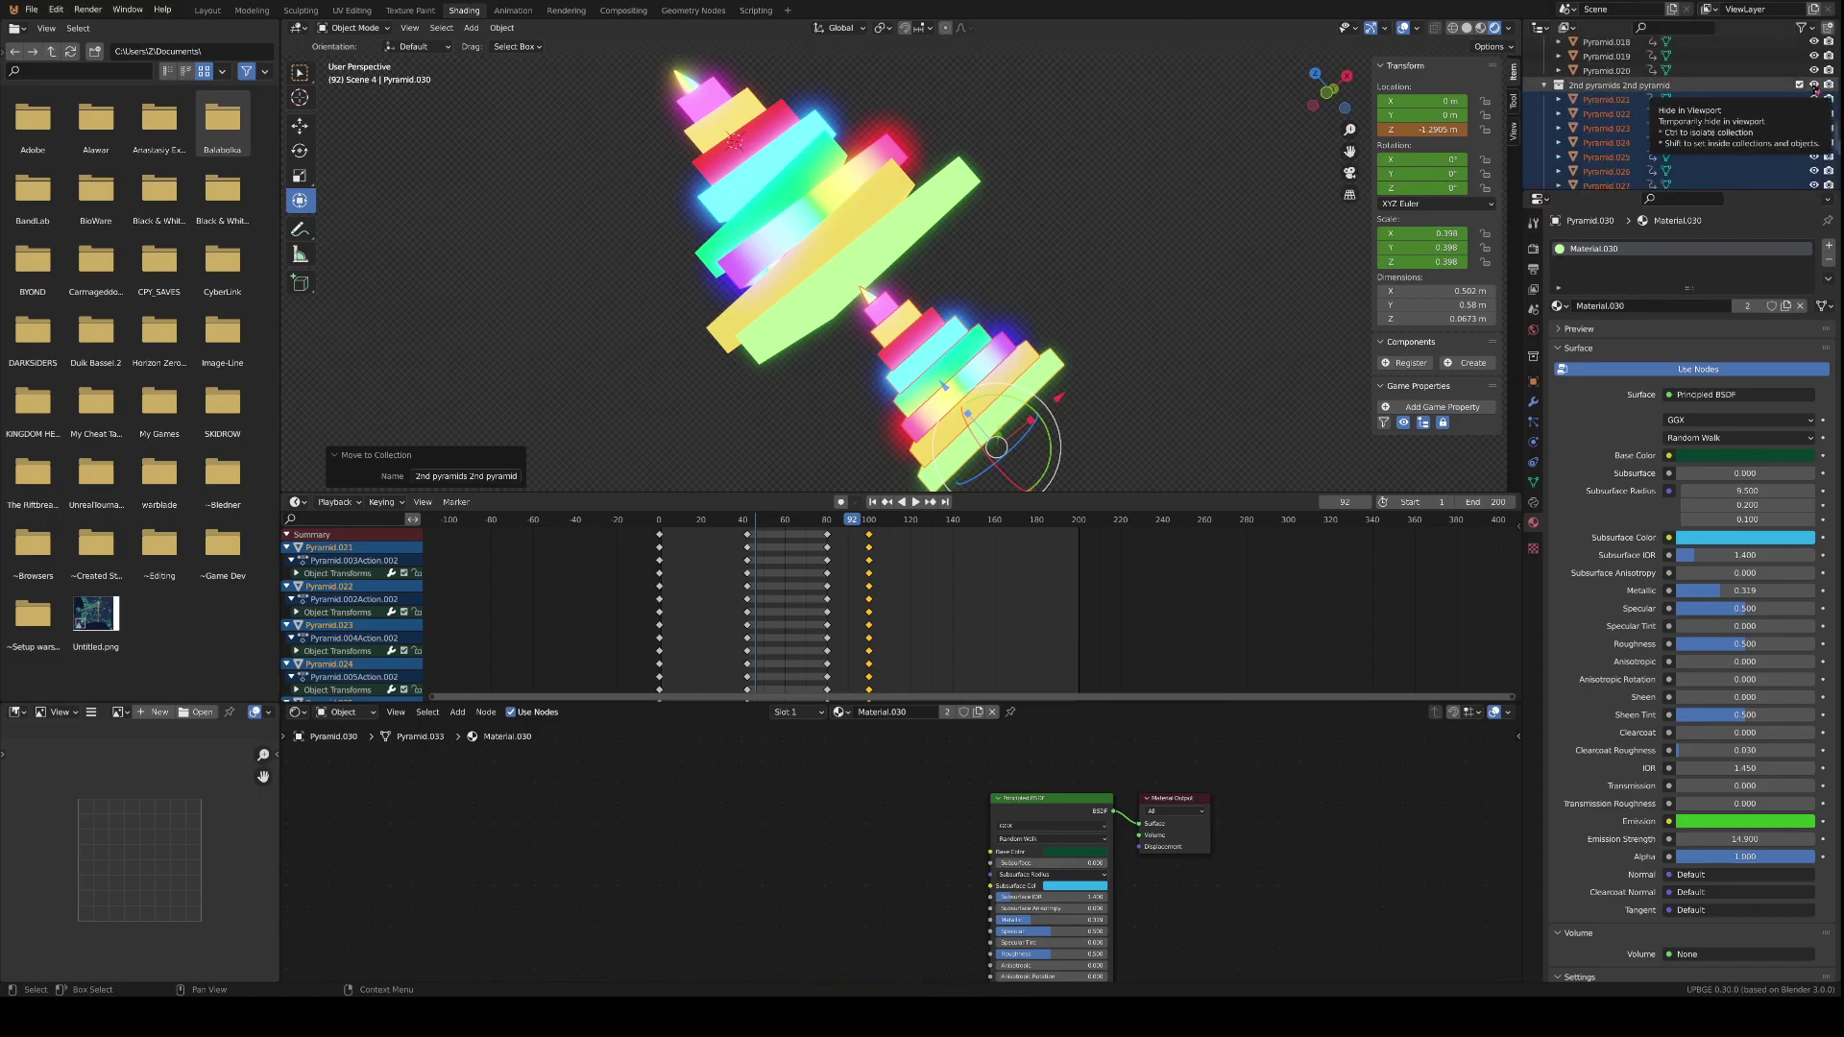
click(1813, 86)
- Unhide the red cube Pyramid.001, rename it 'Pyramid.001 particle', and replay the scene
scroll(1613, 111, up, 8)
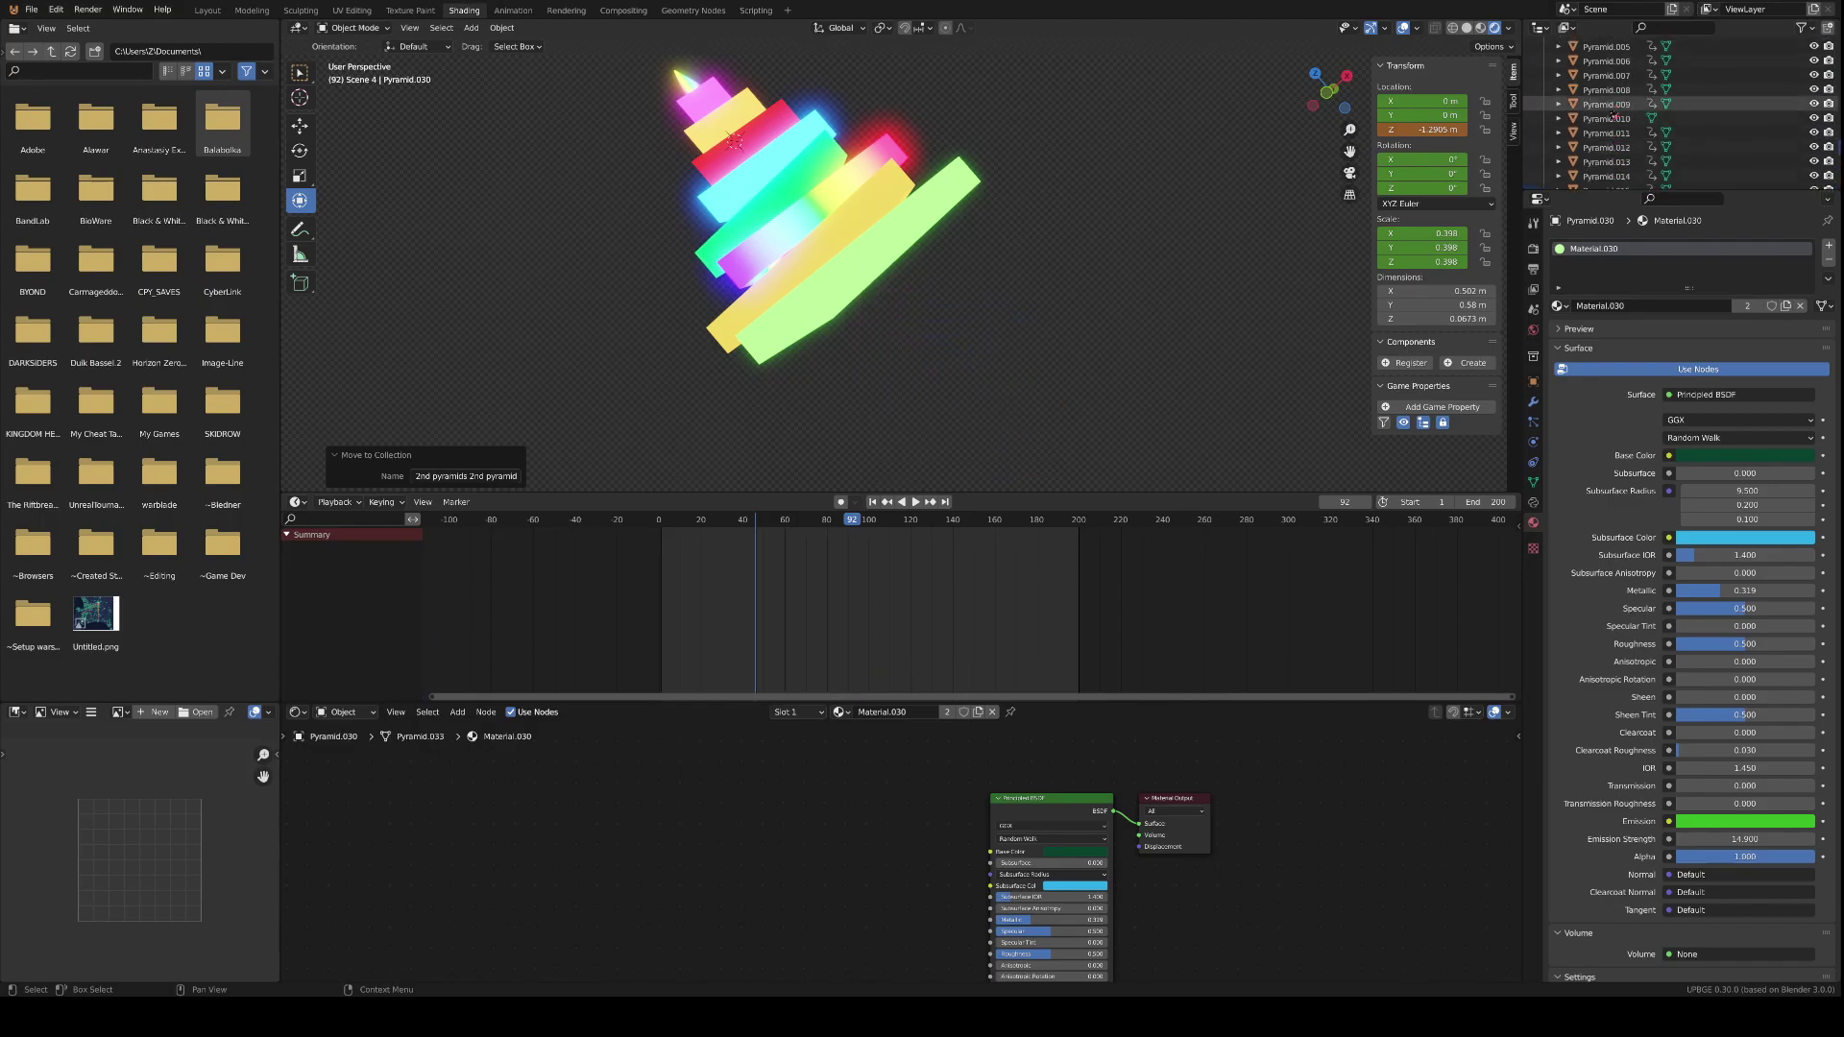
click(1610, 142)
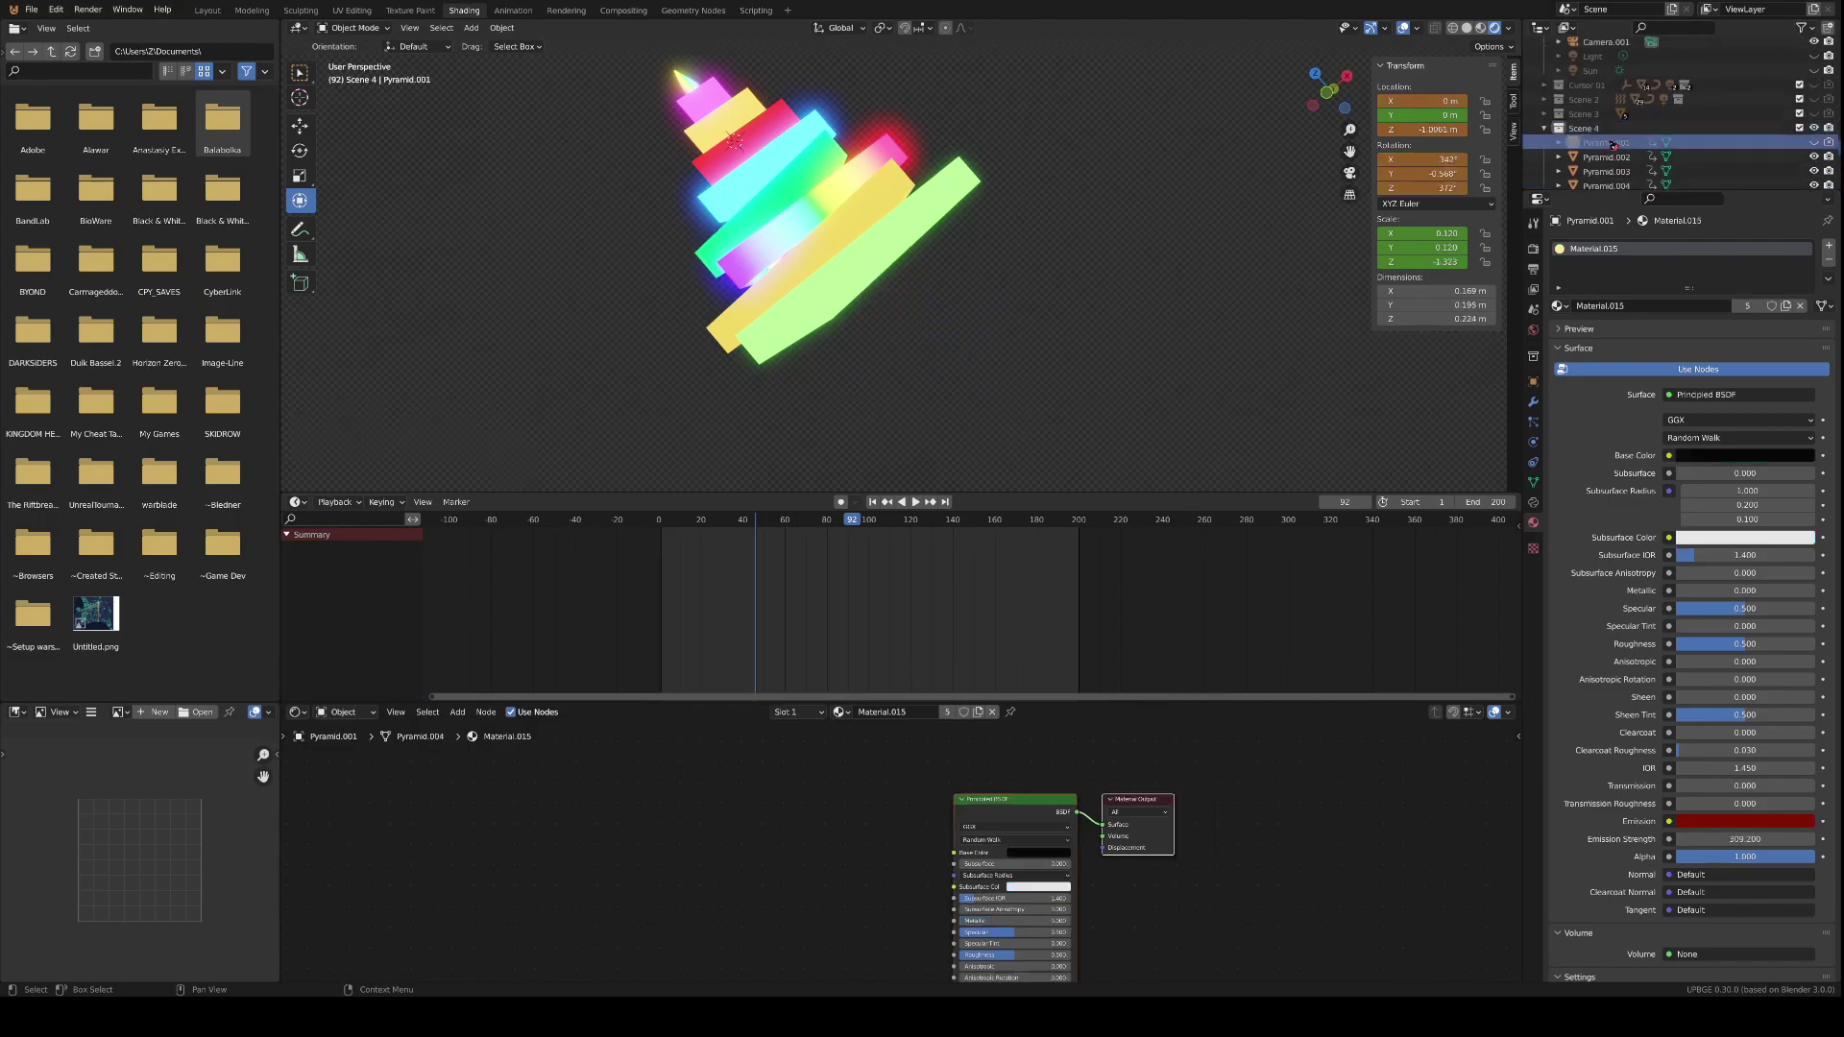
click(1814, 143)
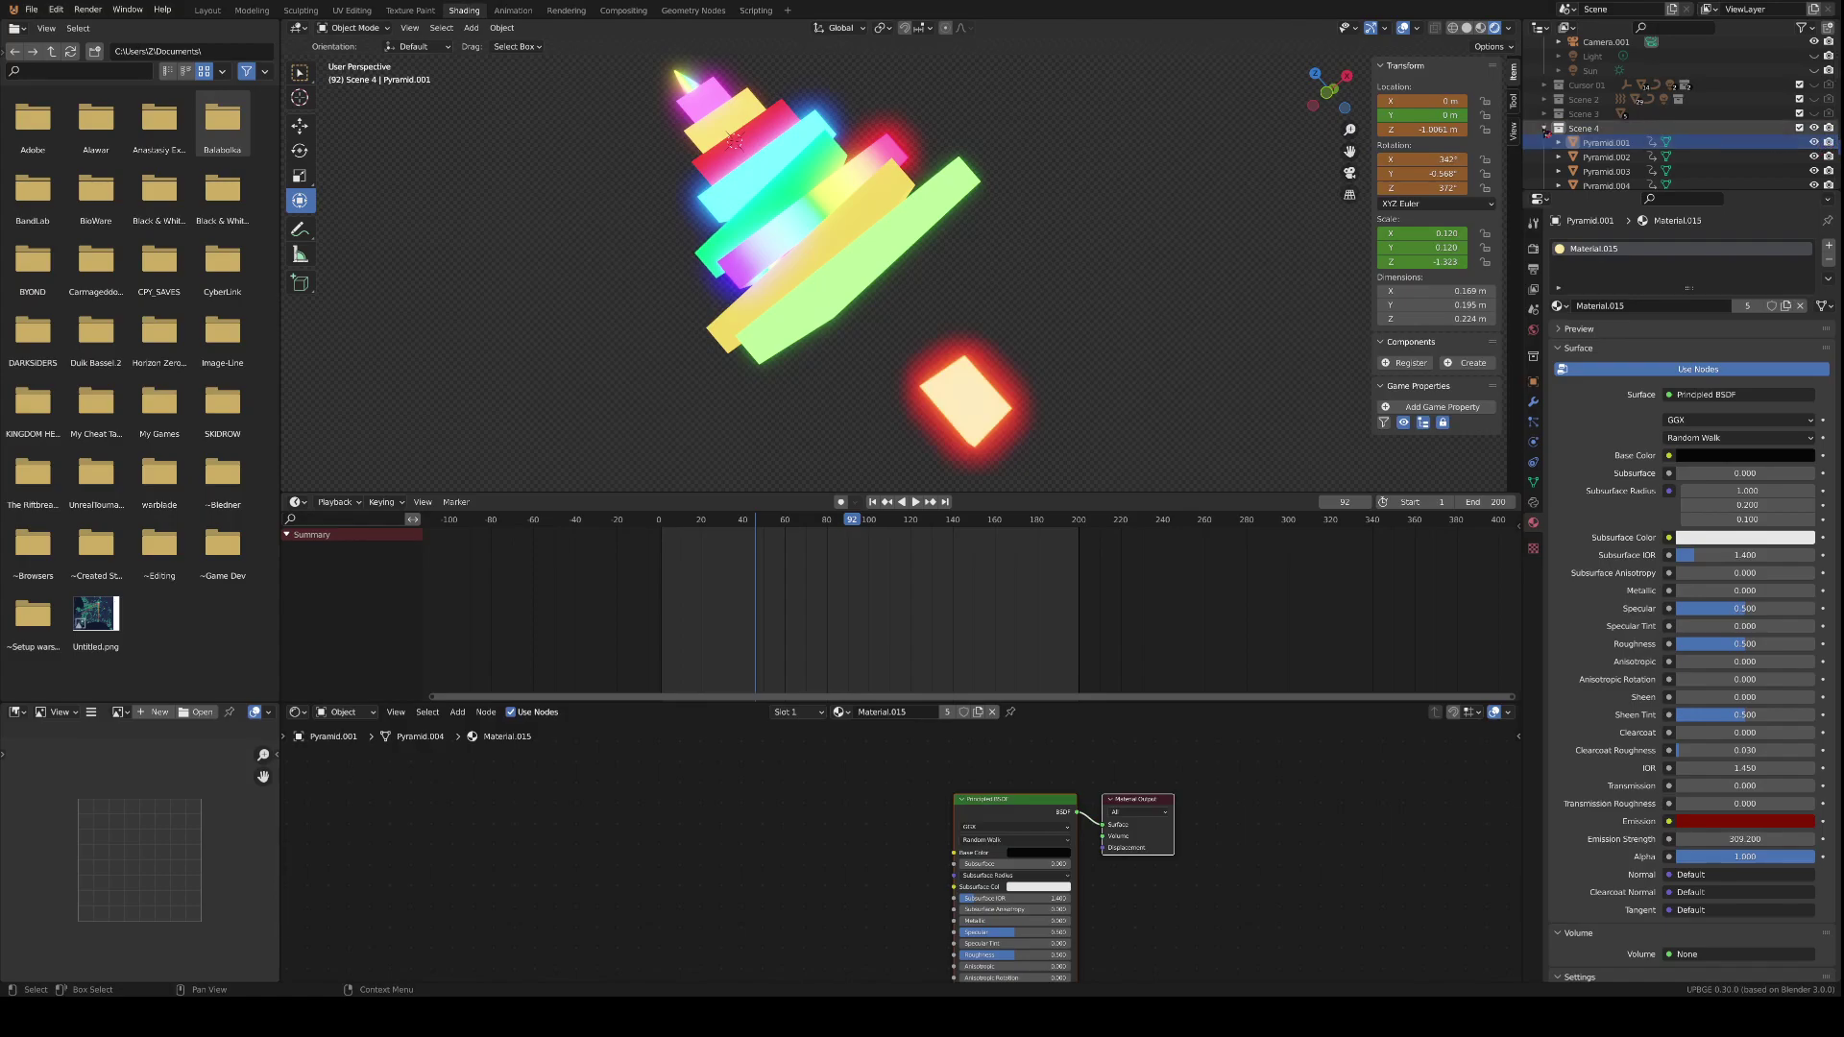
double_click(1603, 143)
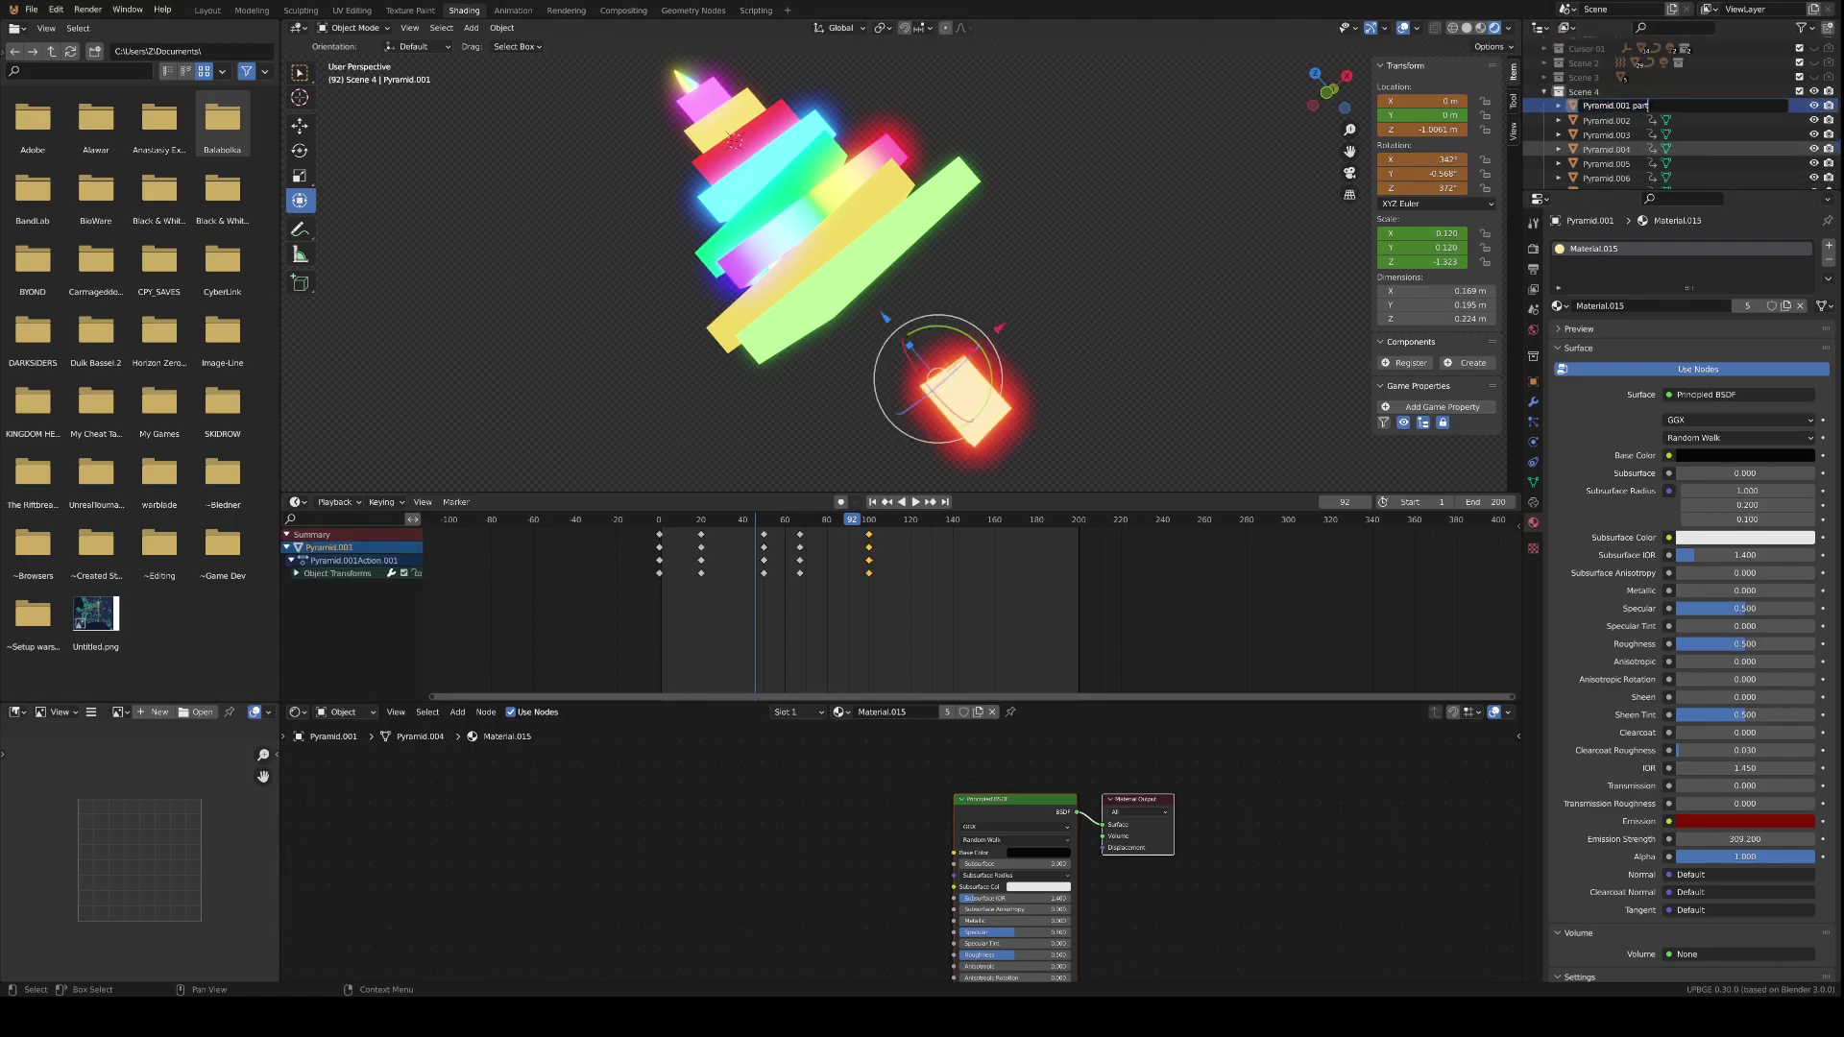
key(Return)
key(space)
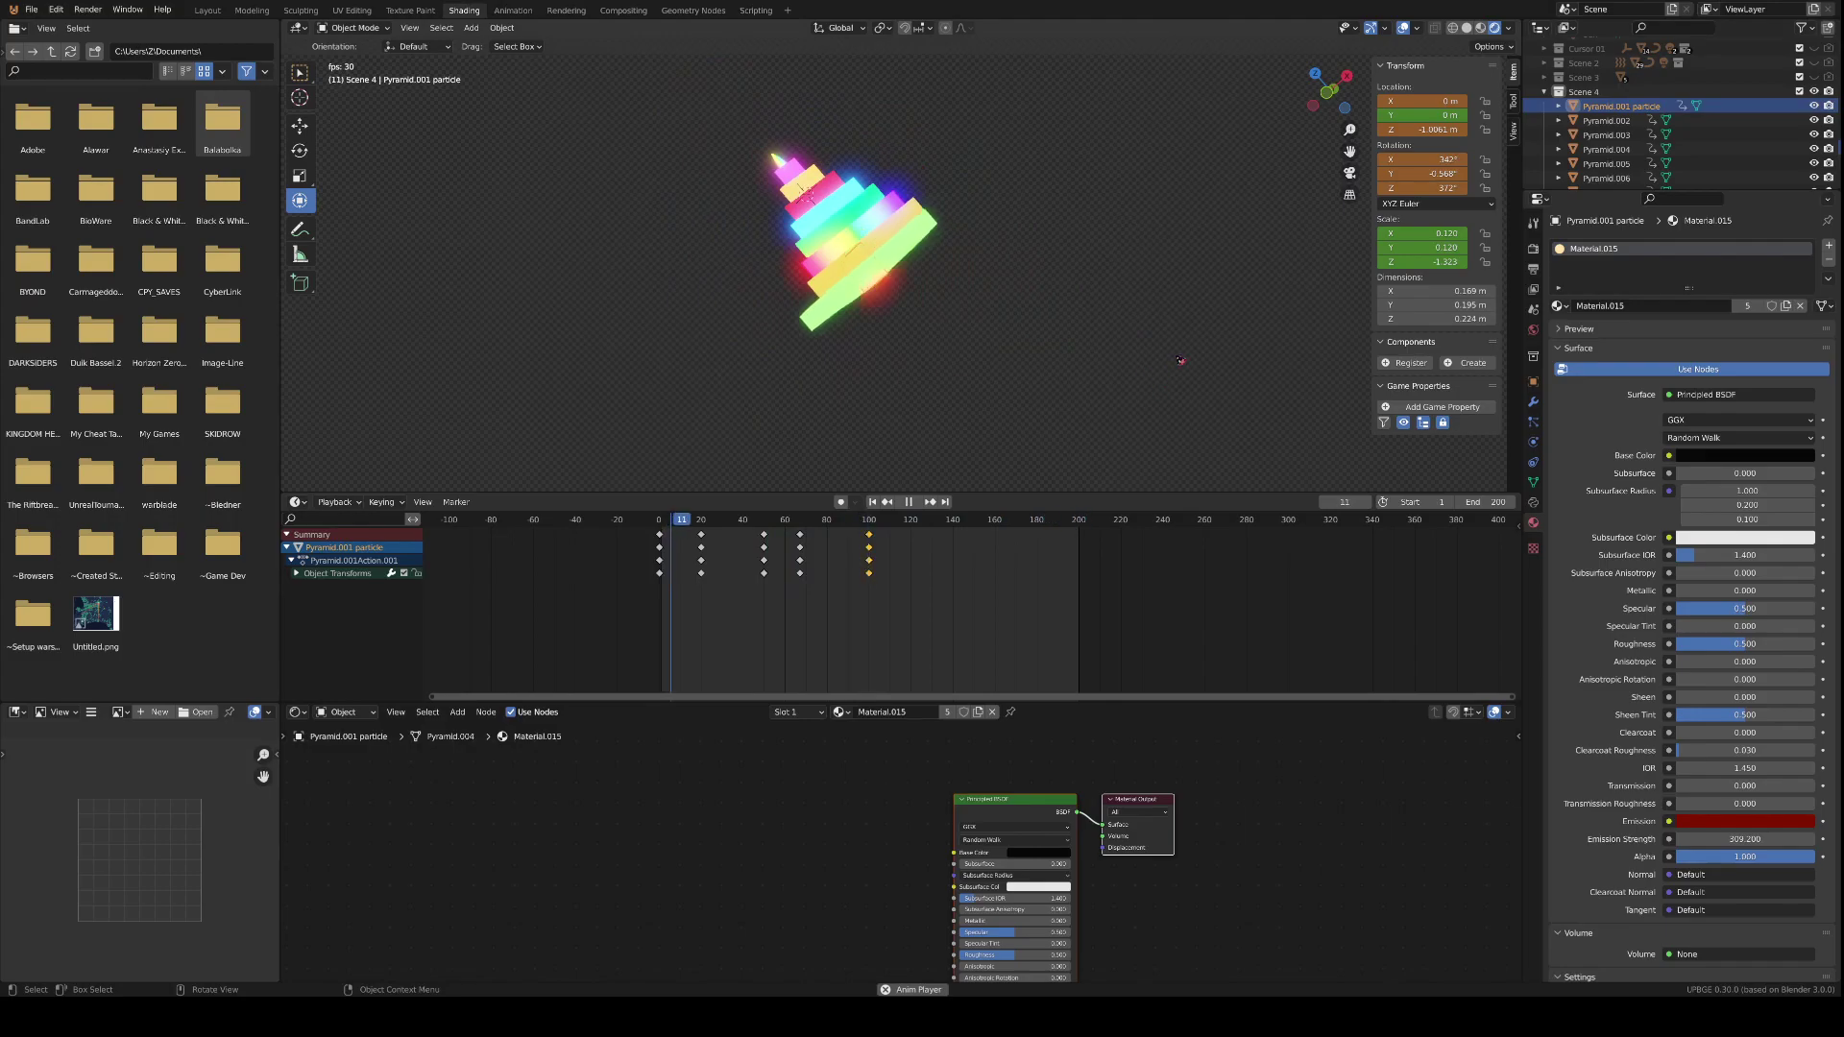
key(space)
- Add a particle system to the cube and set its particle lifetime to 26.2
click(1533, 402)
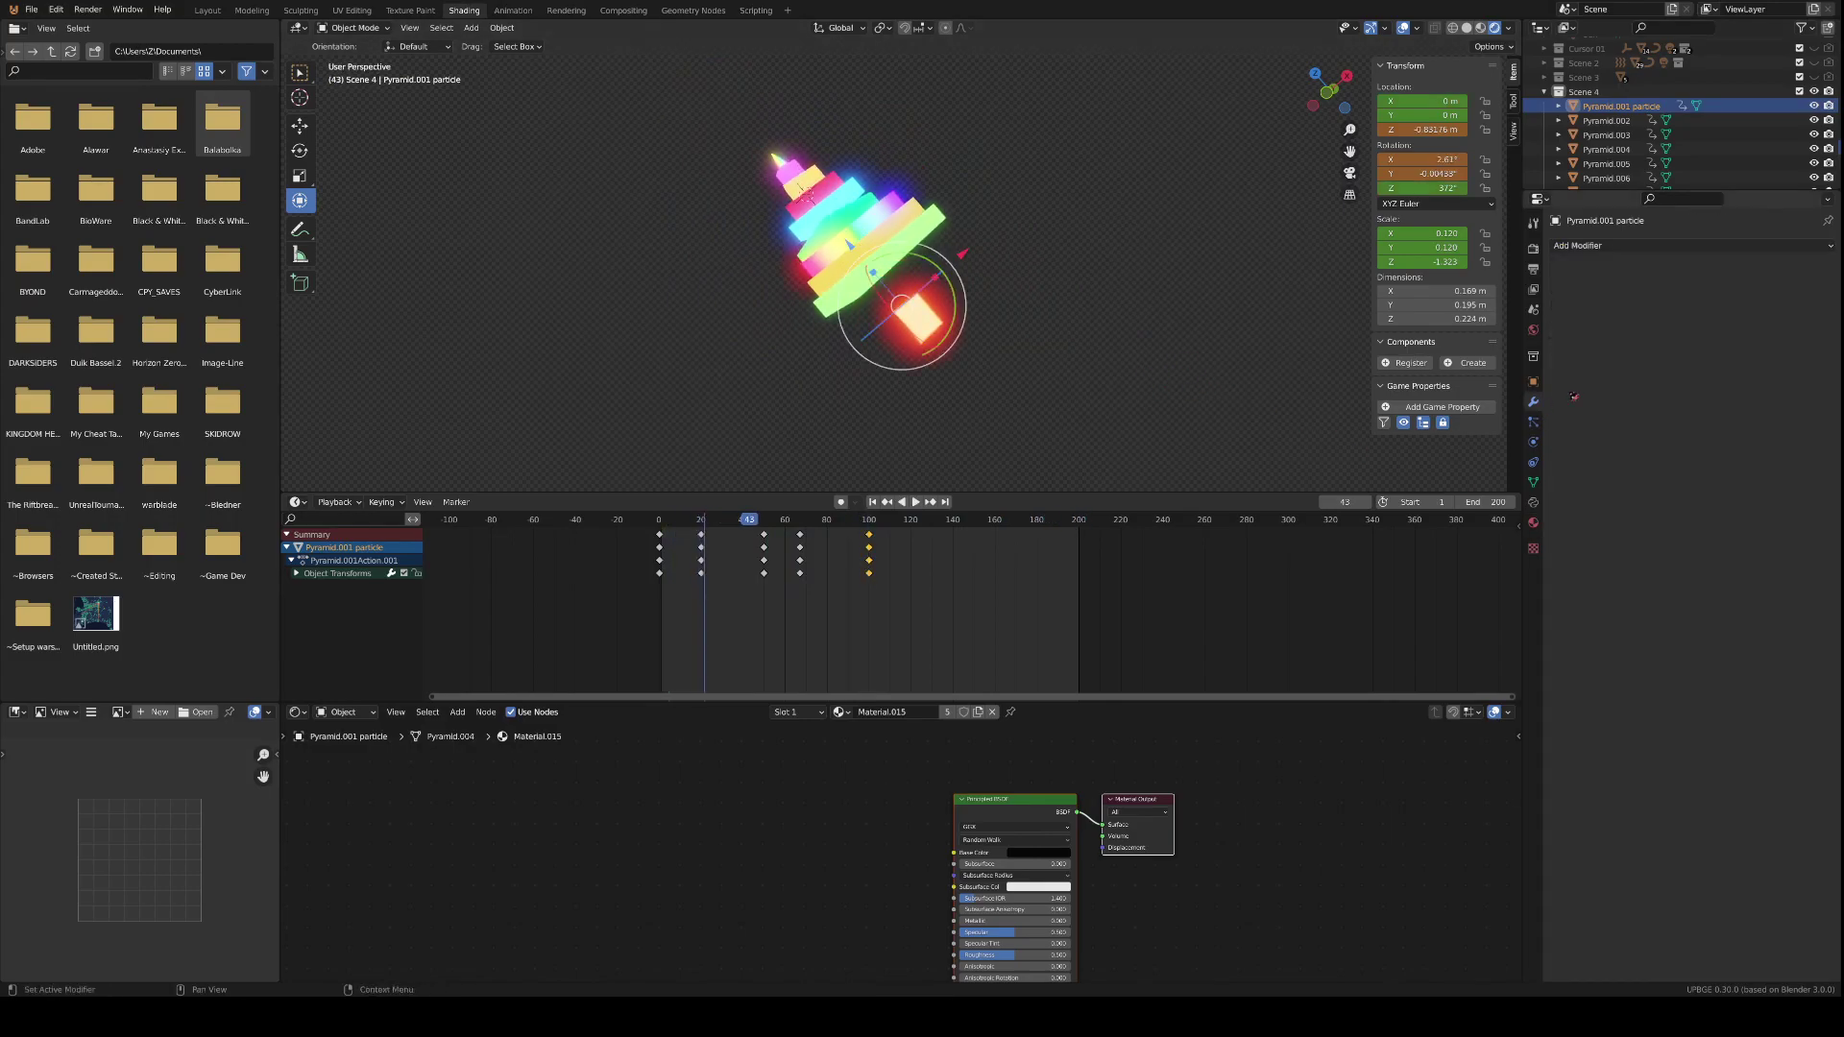
click(1665, 252)
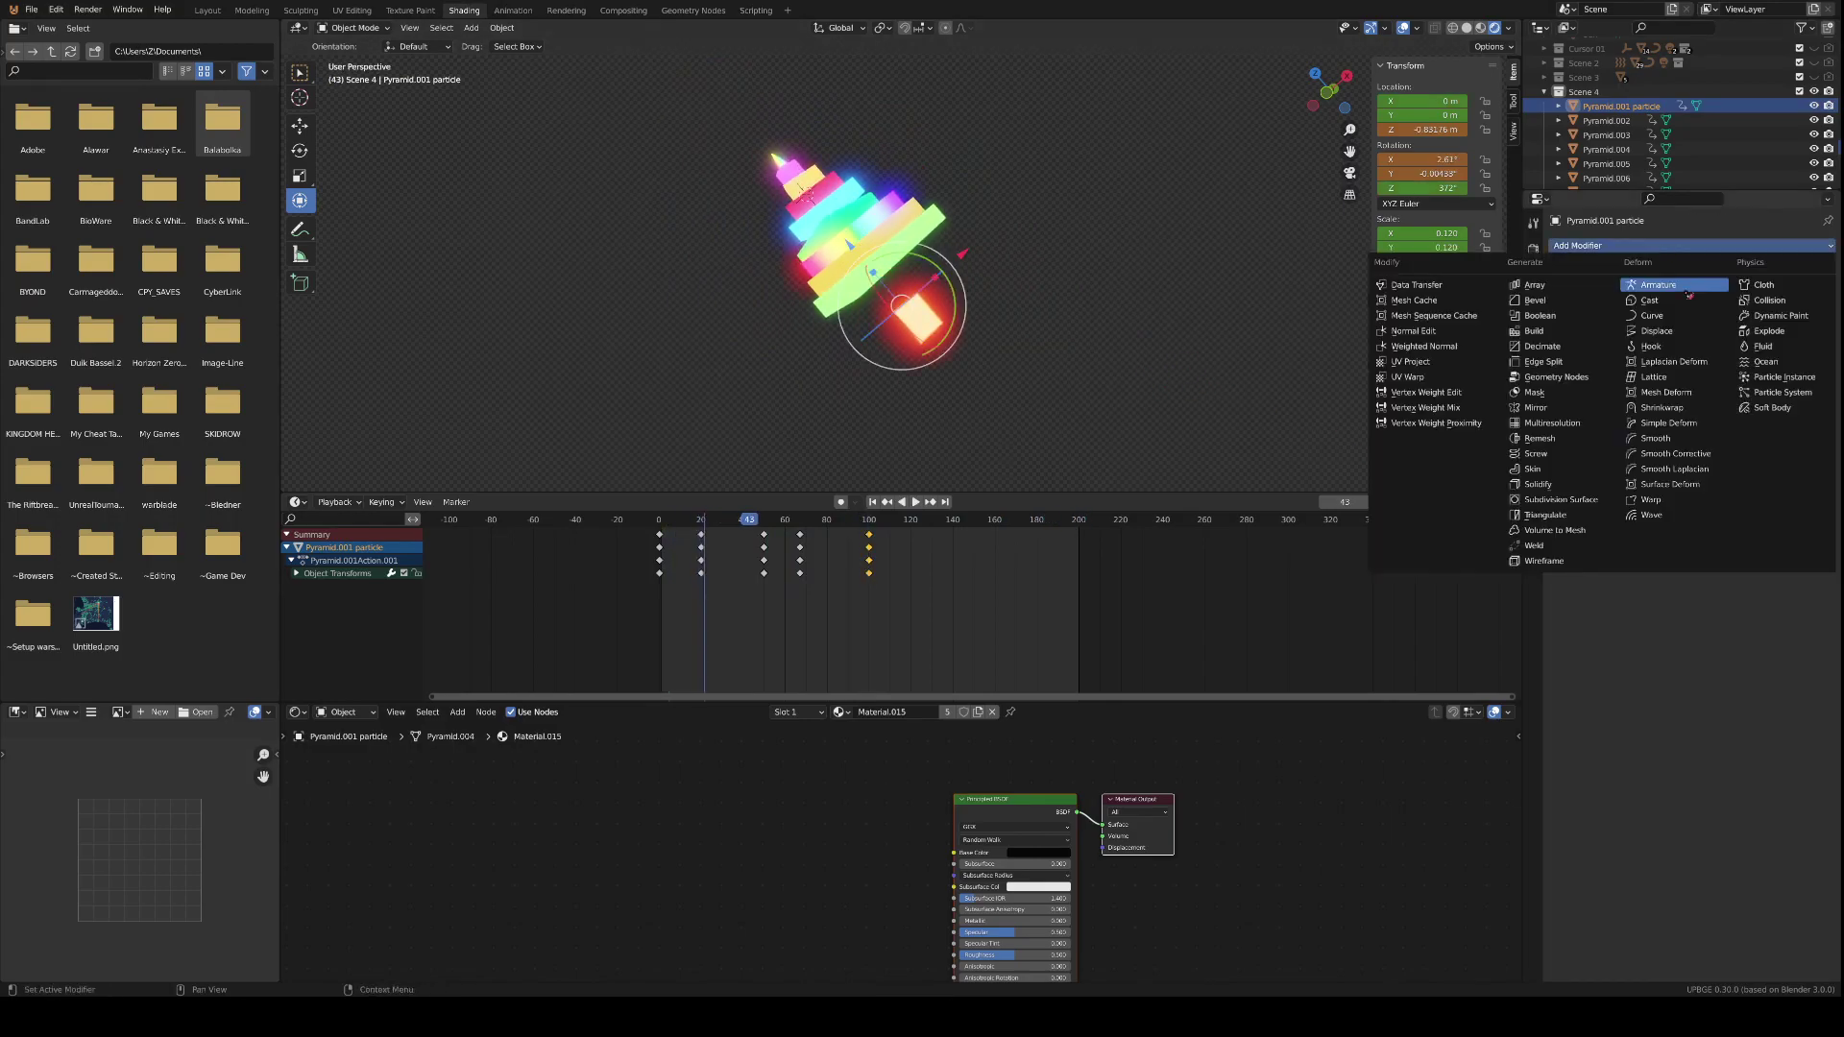
click(1770, 394)
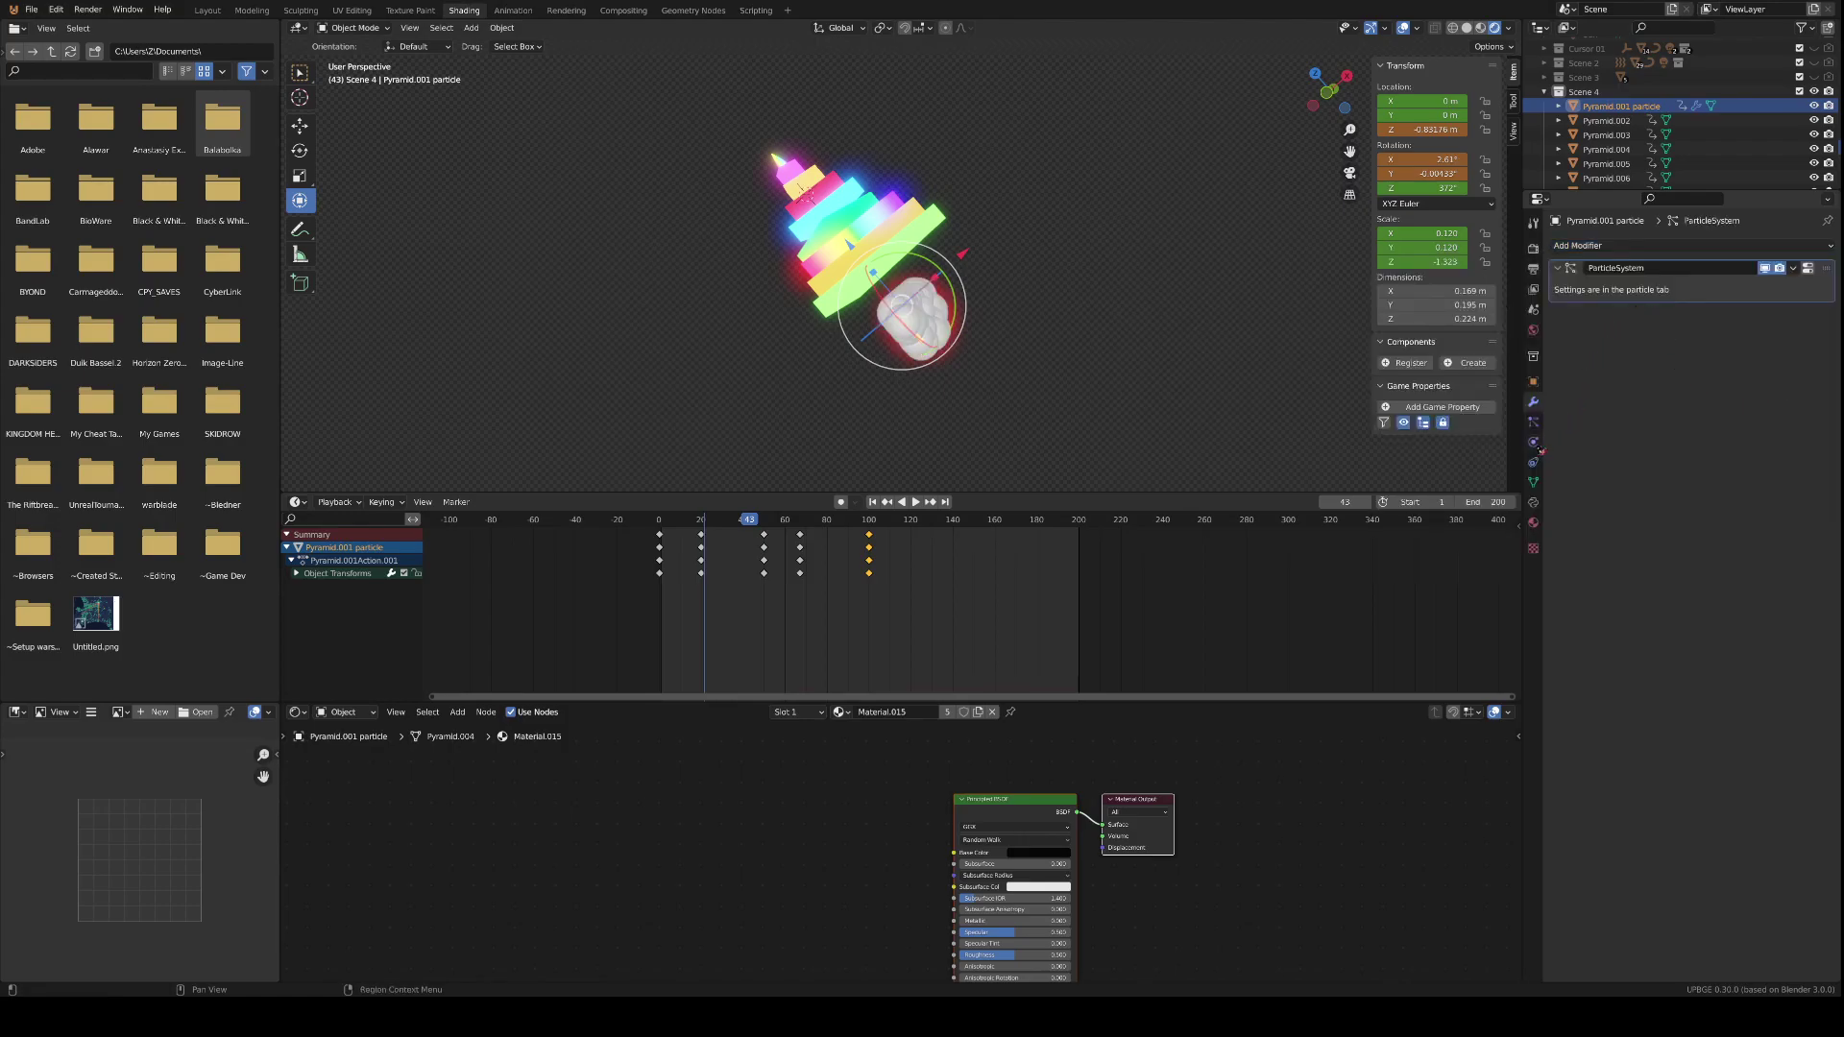
click(1534, 426)
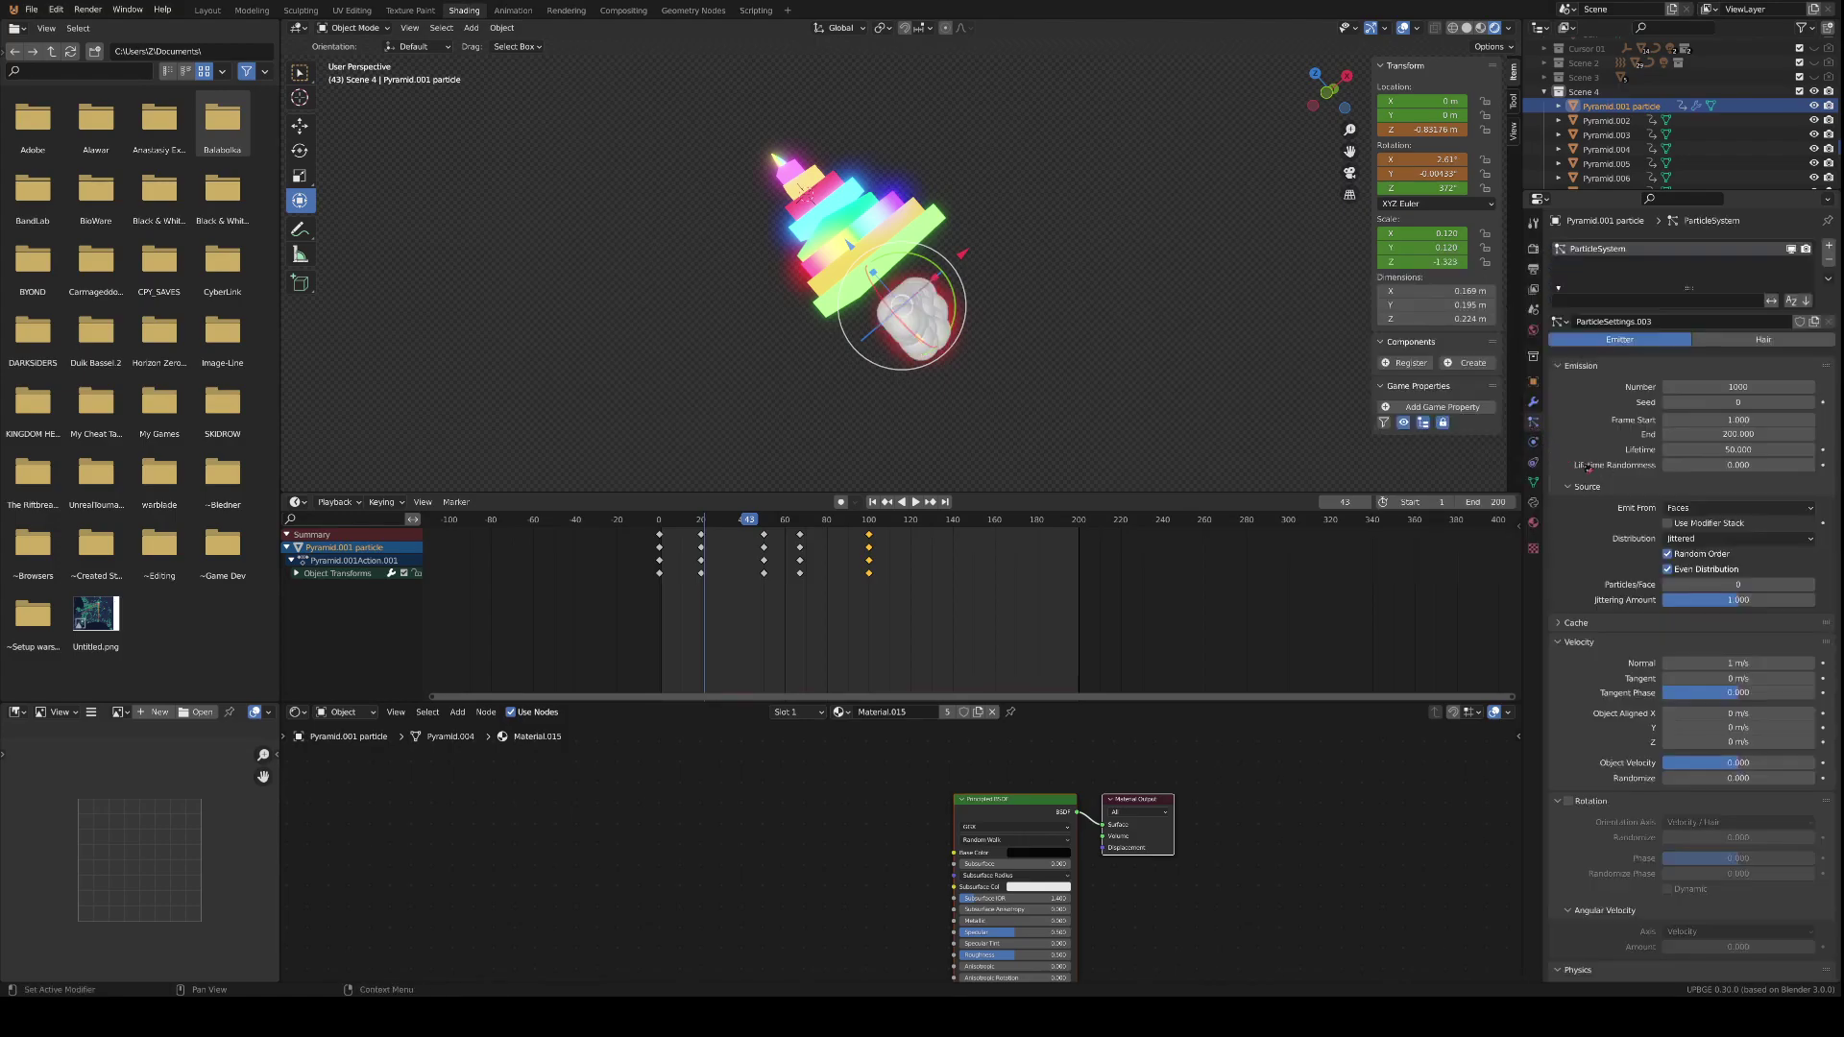
drag(1729, 449, 1500, 450)
- Render the particles as Object, using Pyramid.002 as the instance object
scroll(1600, 597, down, 5)
scroll(1635, 632, down, 8)
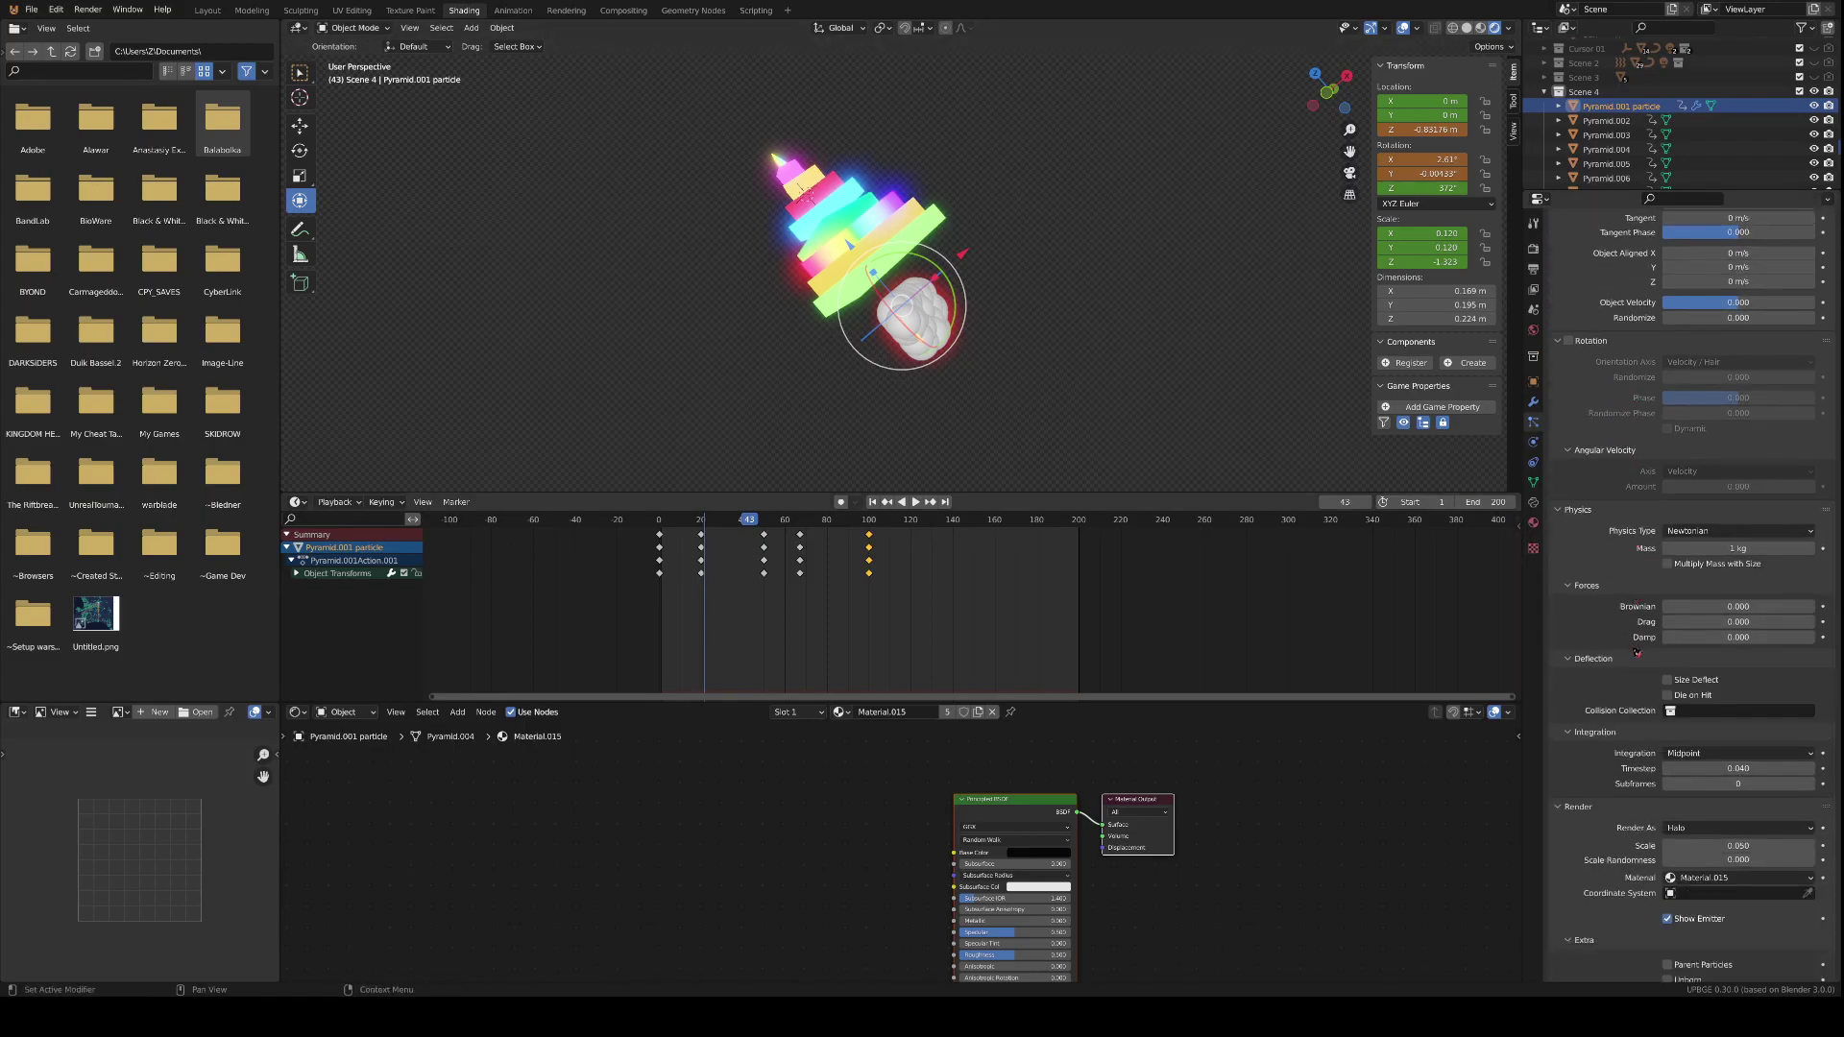
click(1719, 676)
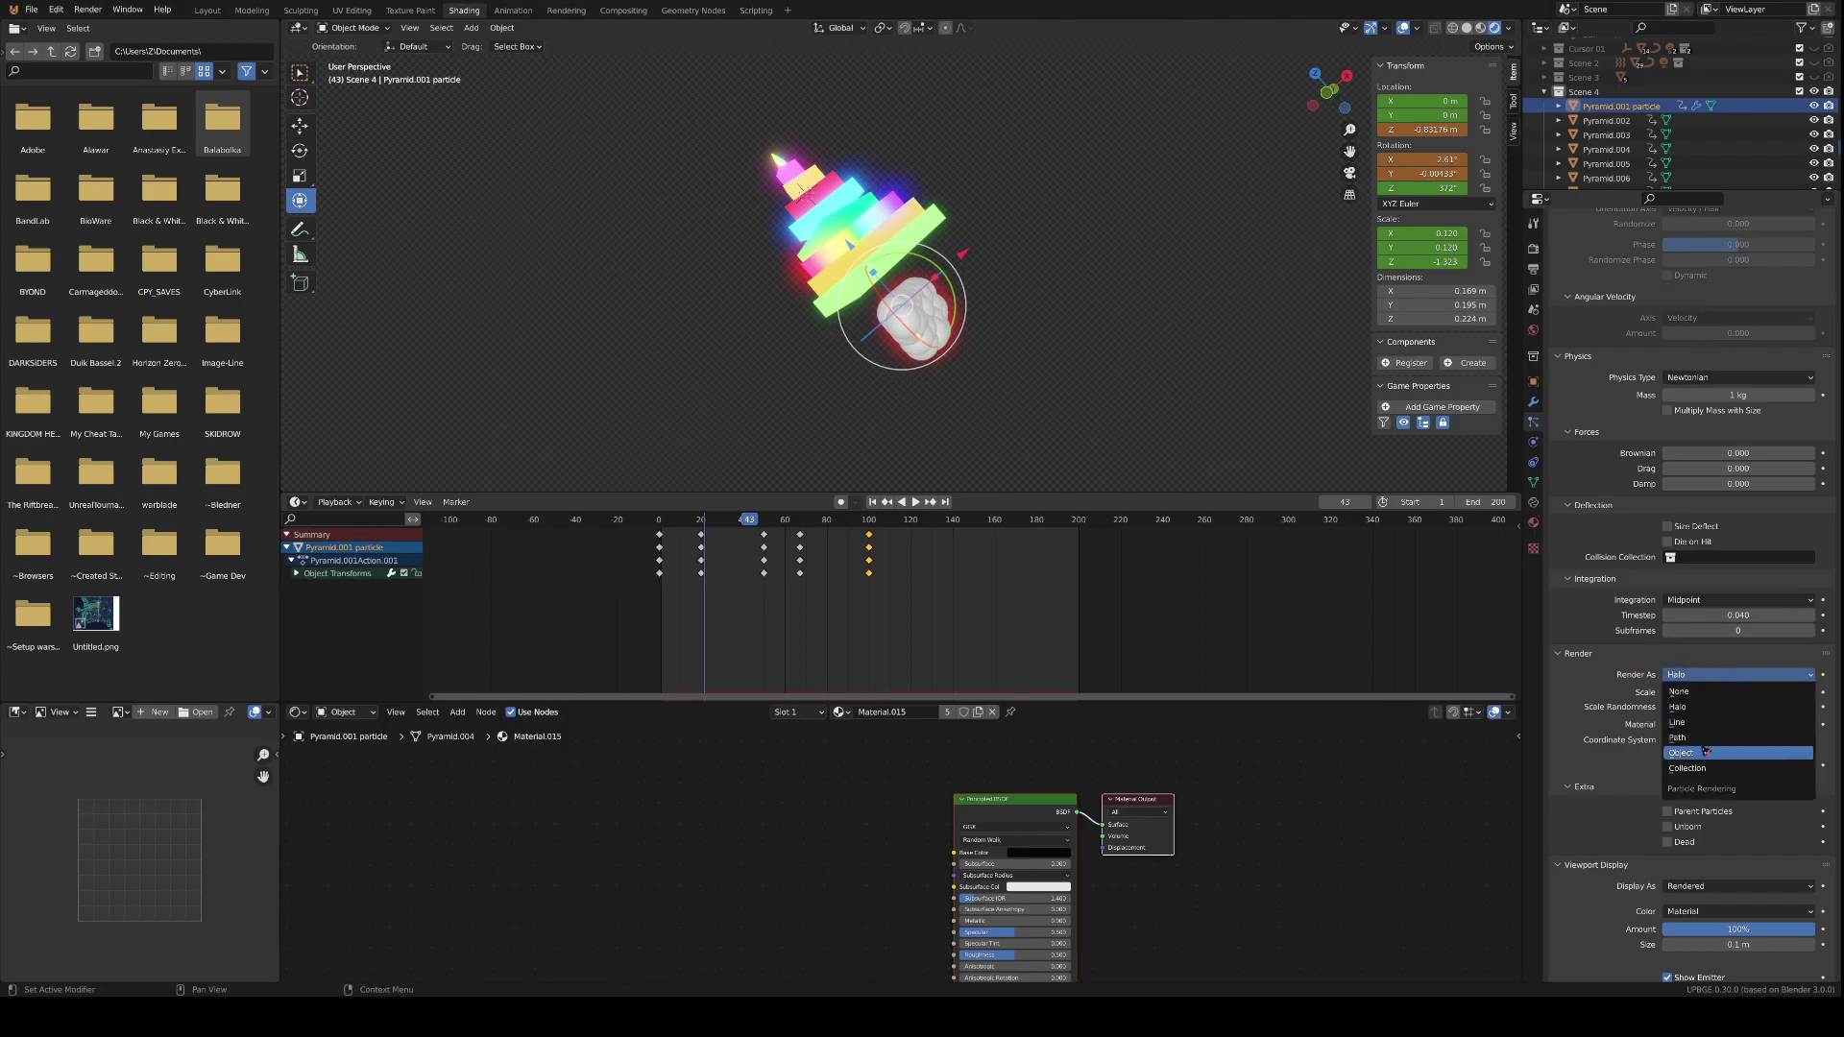
click(1705, 753)
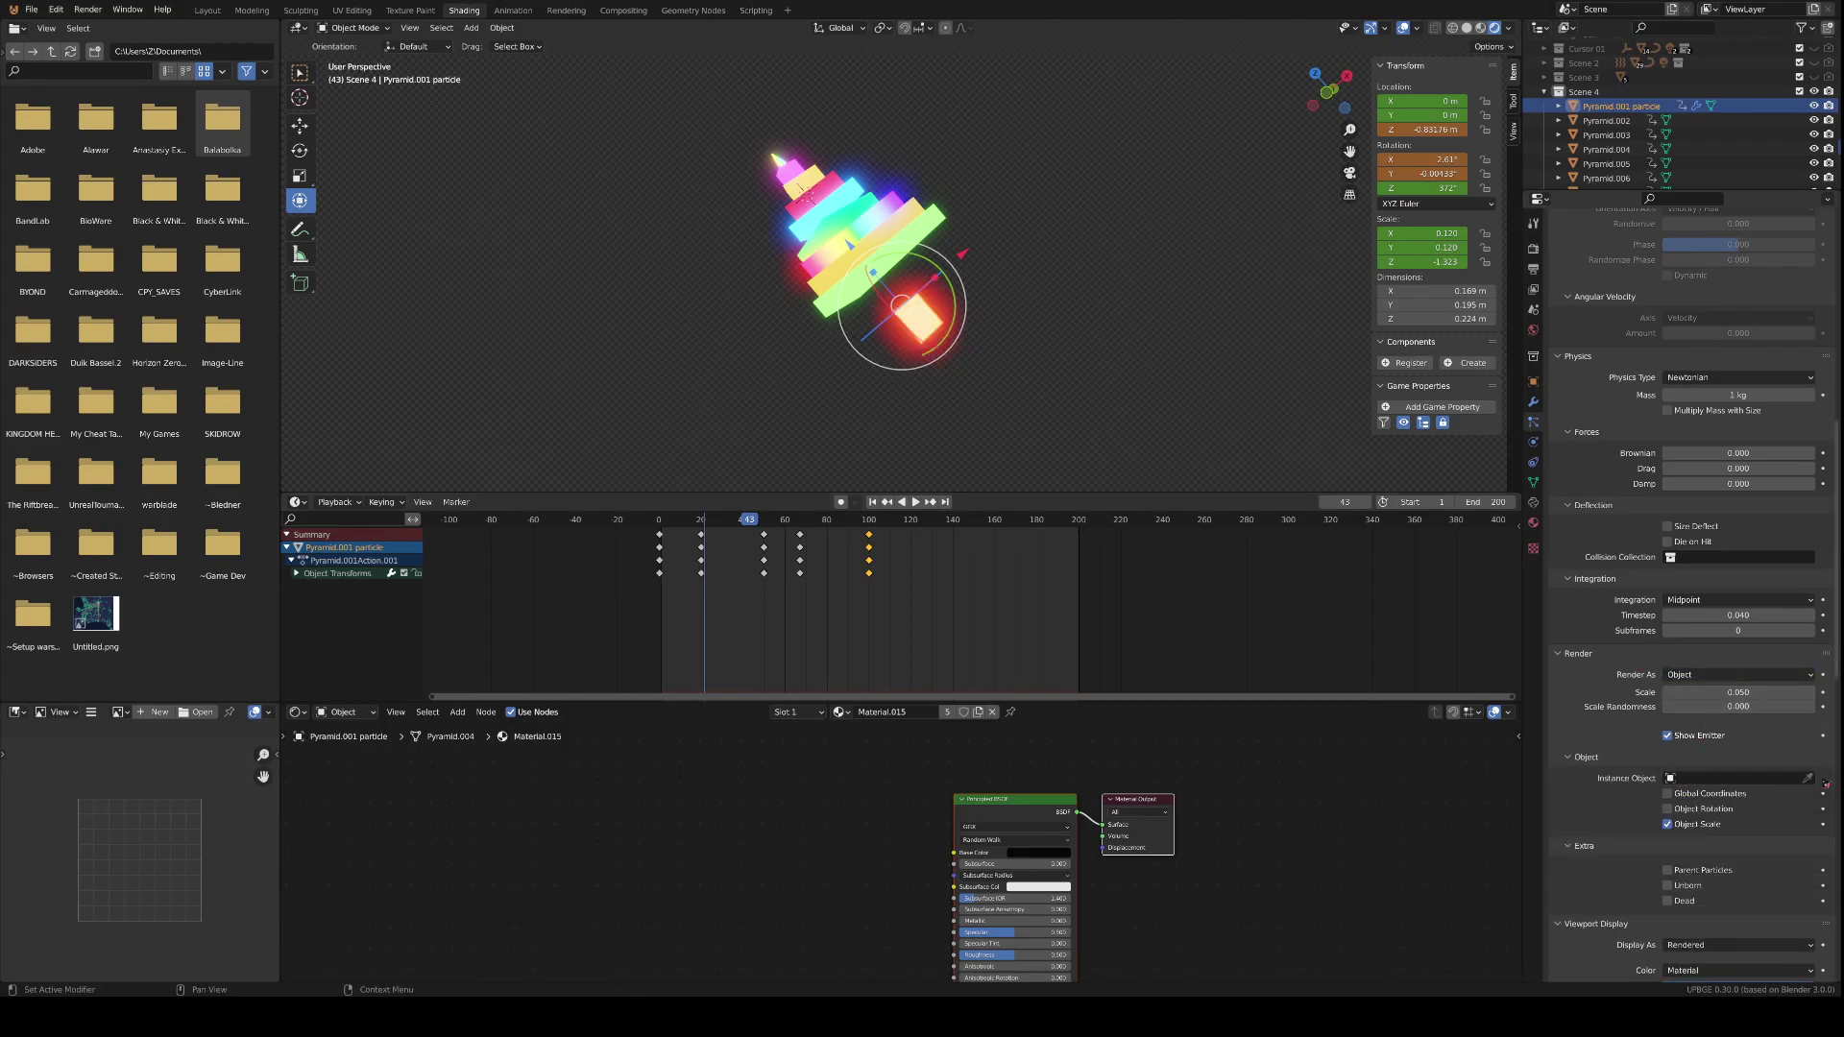
click(1809, 779)
click(917, 248)
- Preview the particles, set render scale 0.160 with 0.701 scale randomness, and return to camera view
key(space)
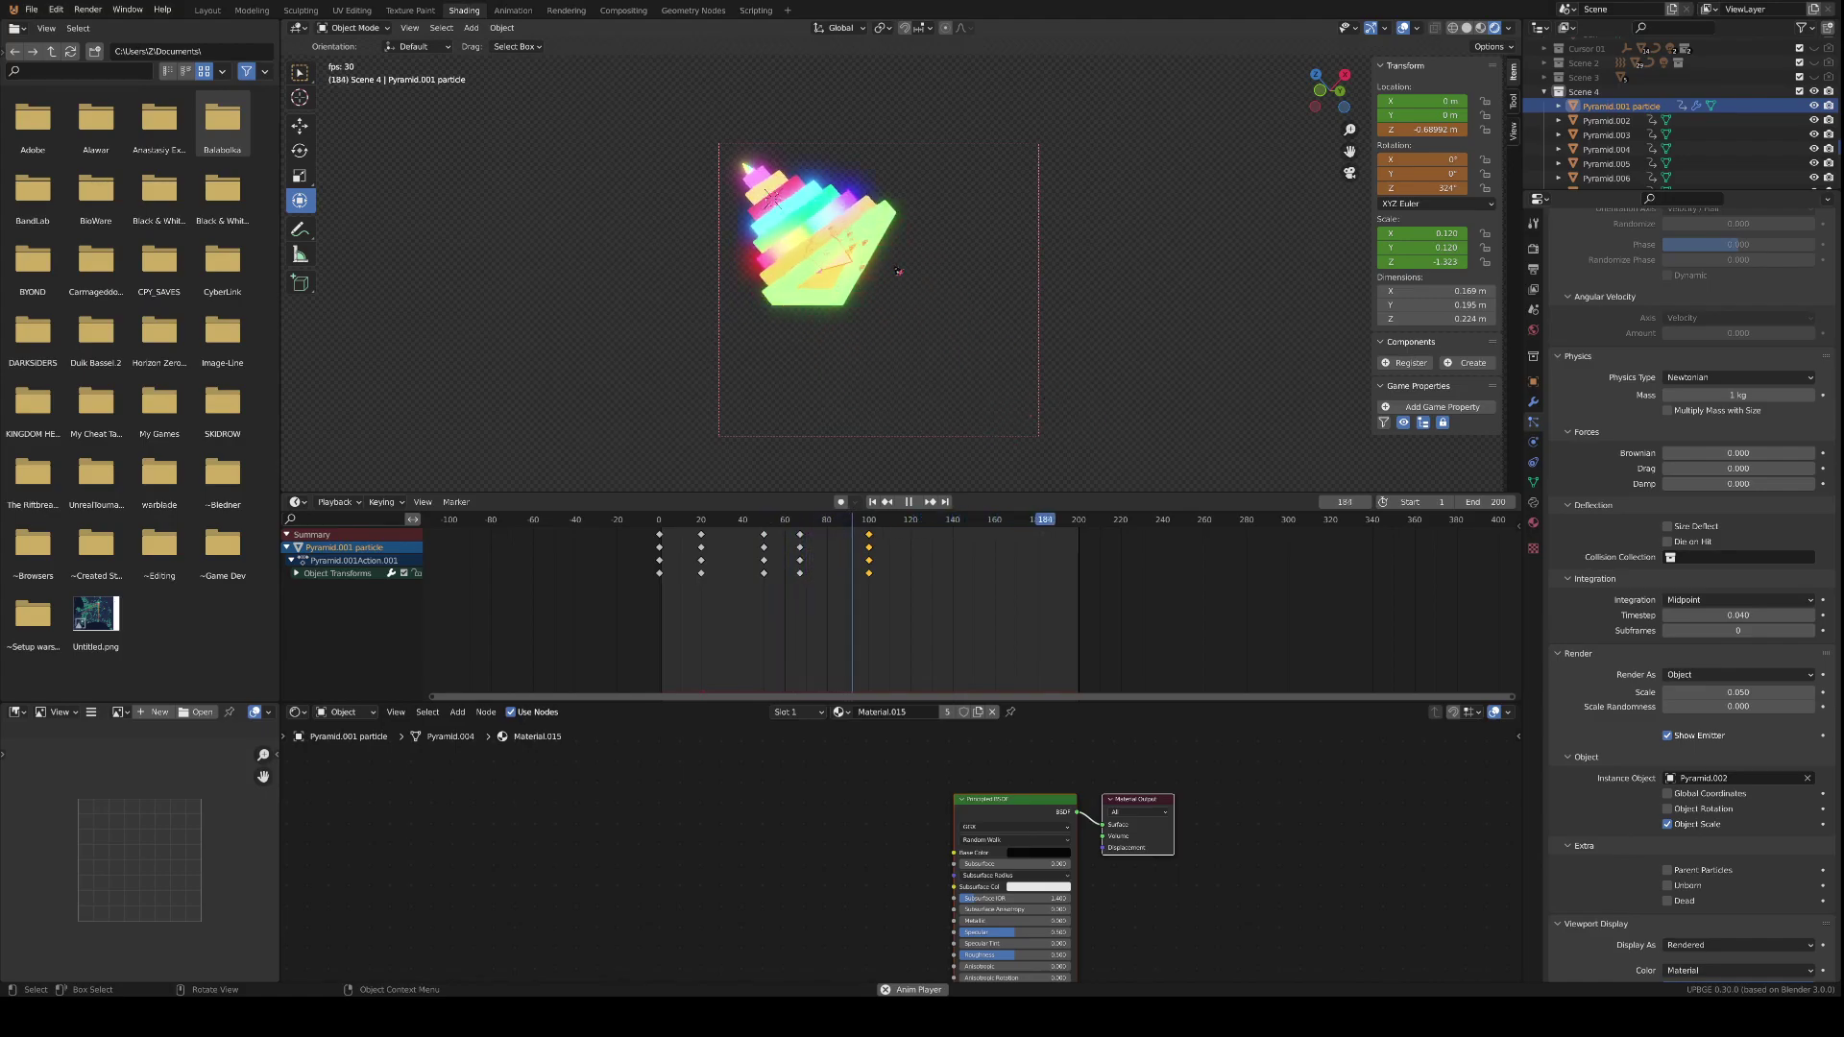
scroll(900, 271, up, 5)
scroll(900, 271, down, 5)
scroll(1630, 498, up, 3)
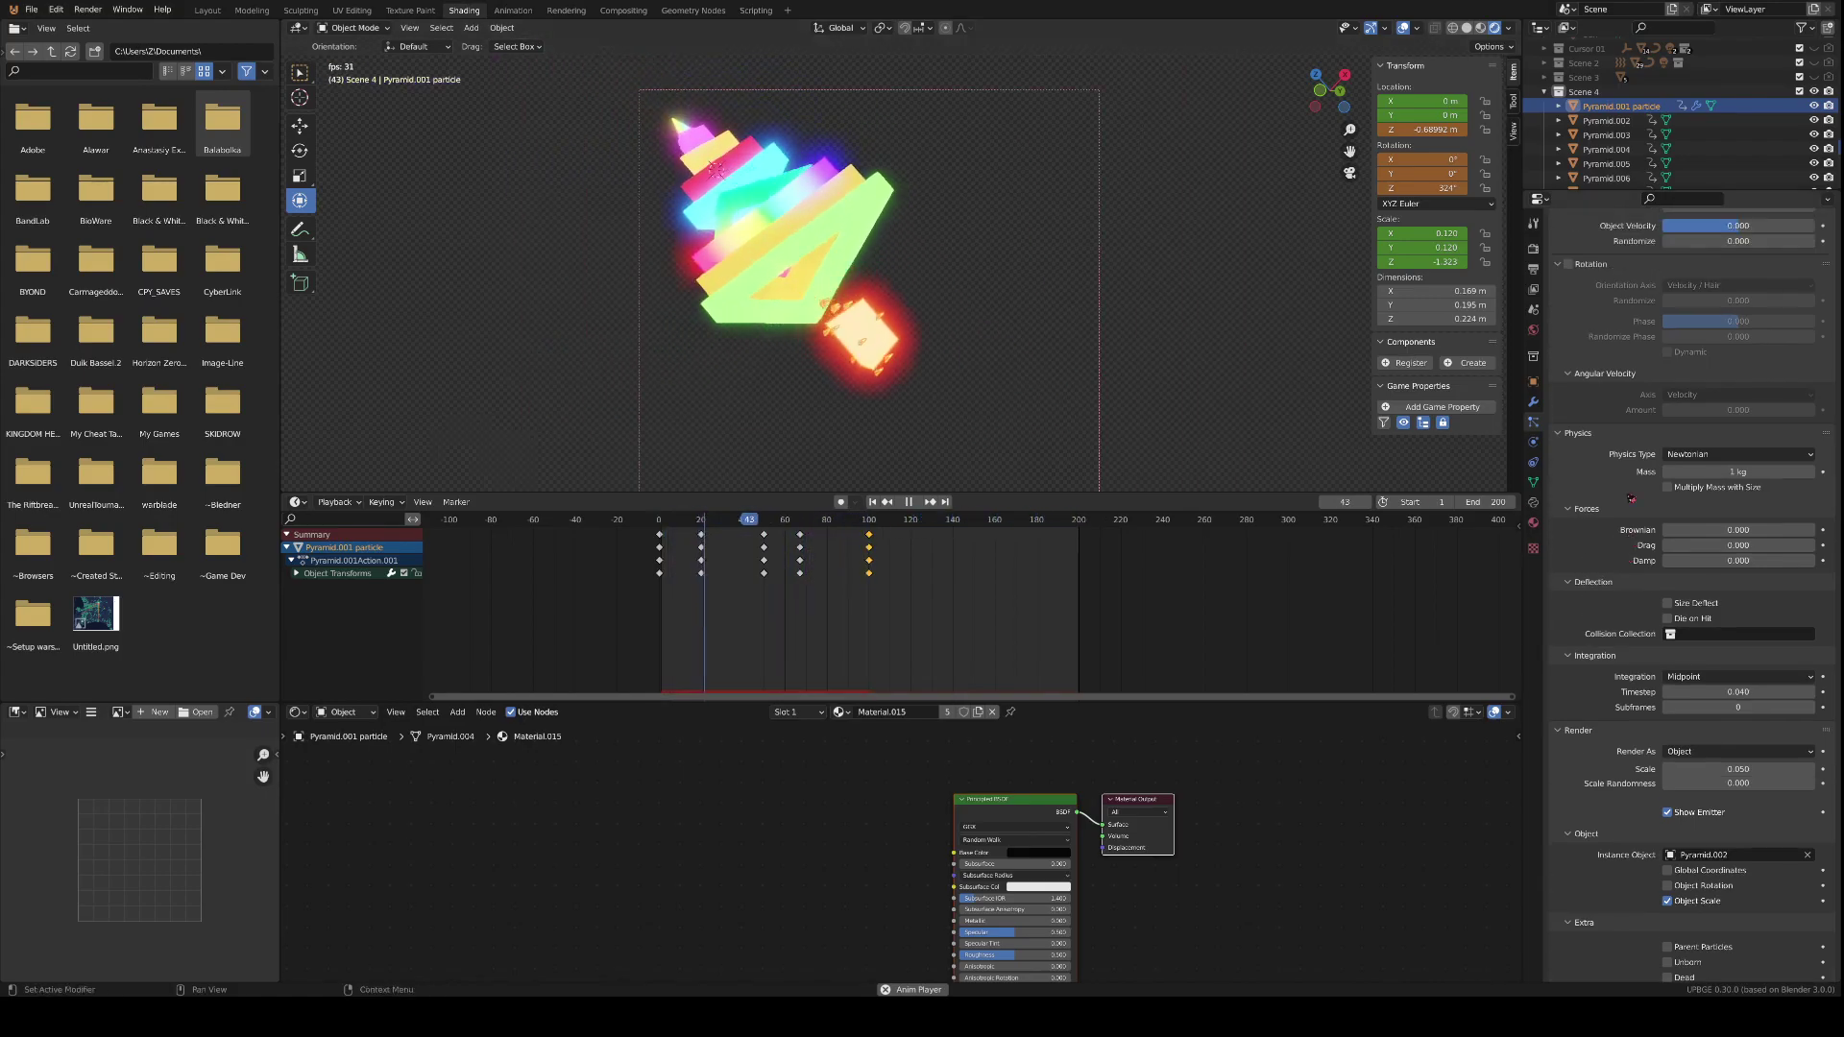
mouse_move(1736, 770)
mouse_down()
mouse_move(1817, 768)
mouse_move(1815, 784)
mouse_move(1704, 768)
mouse_up()
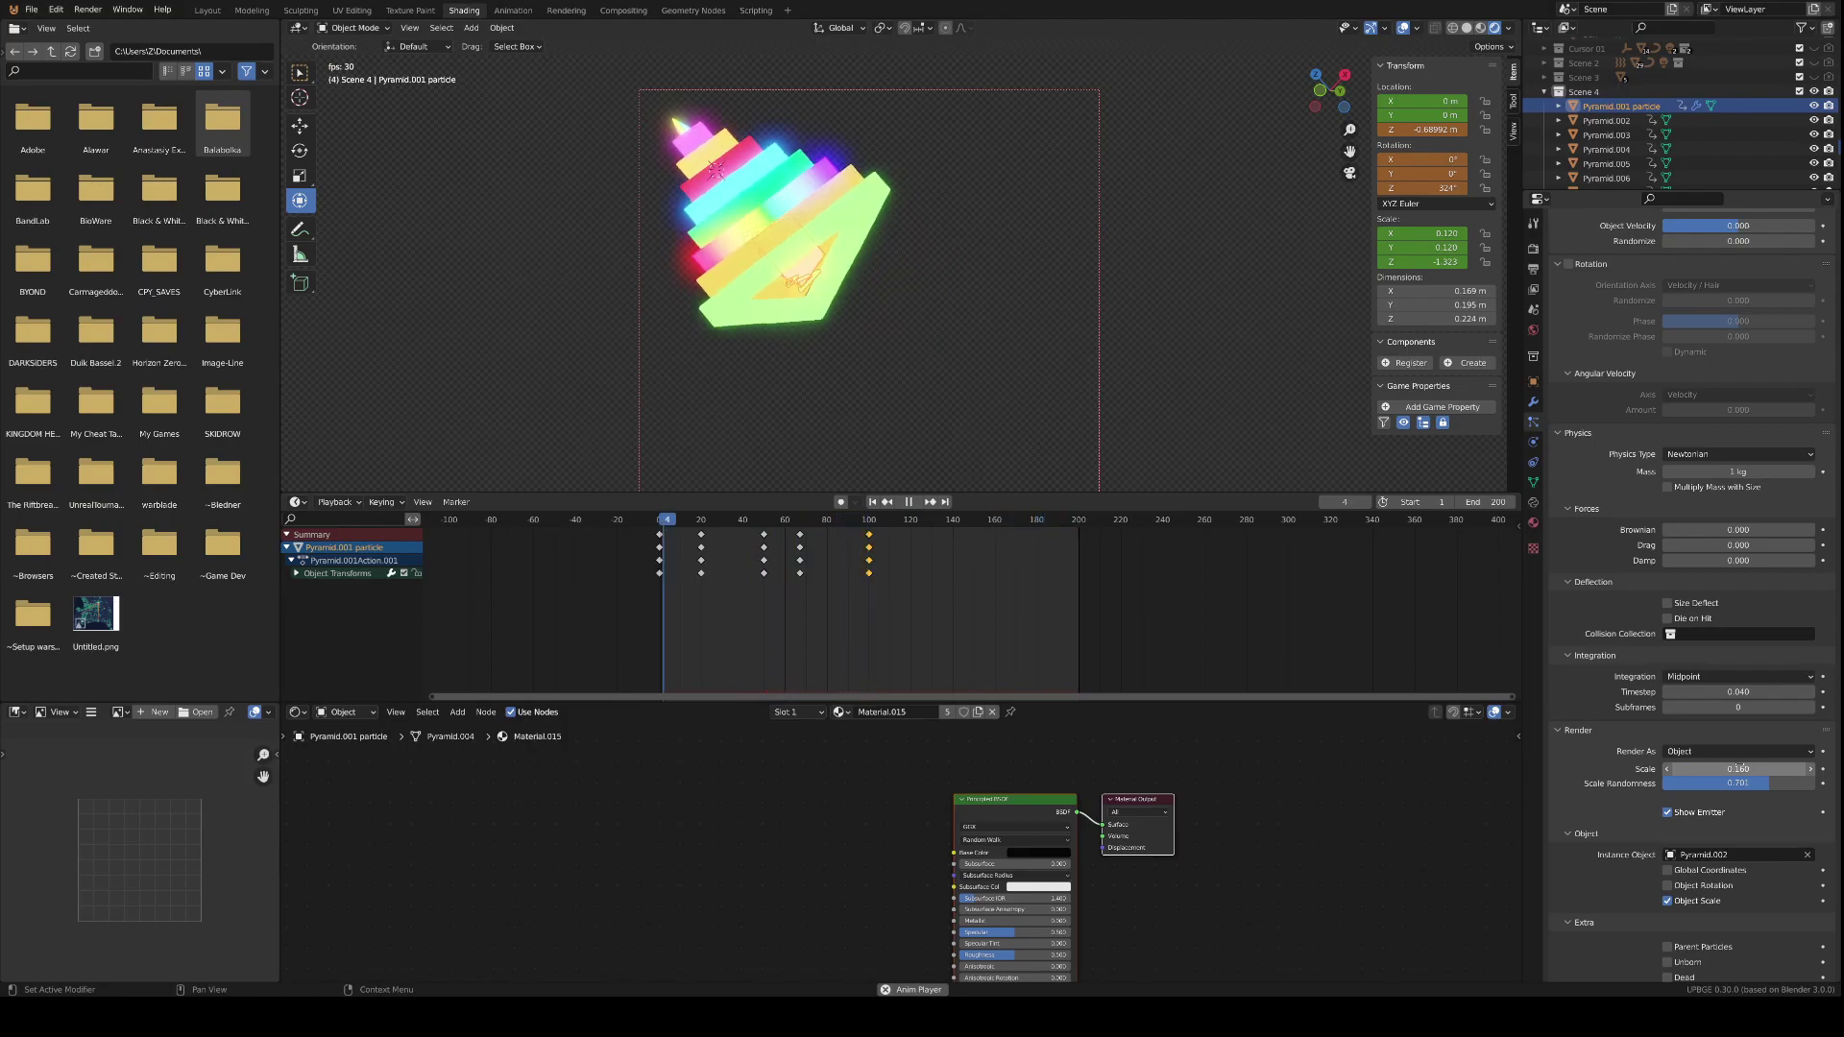
middle_drag(966, 252, 990, 263)
key(KP_0)
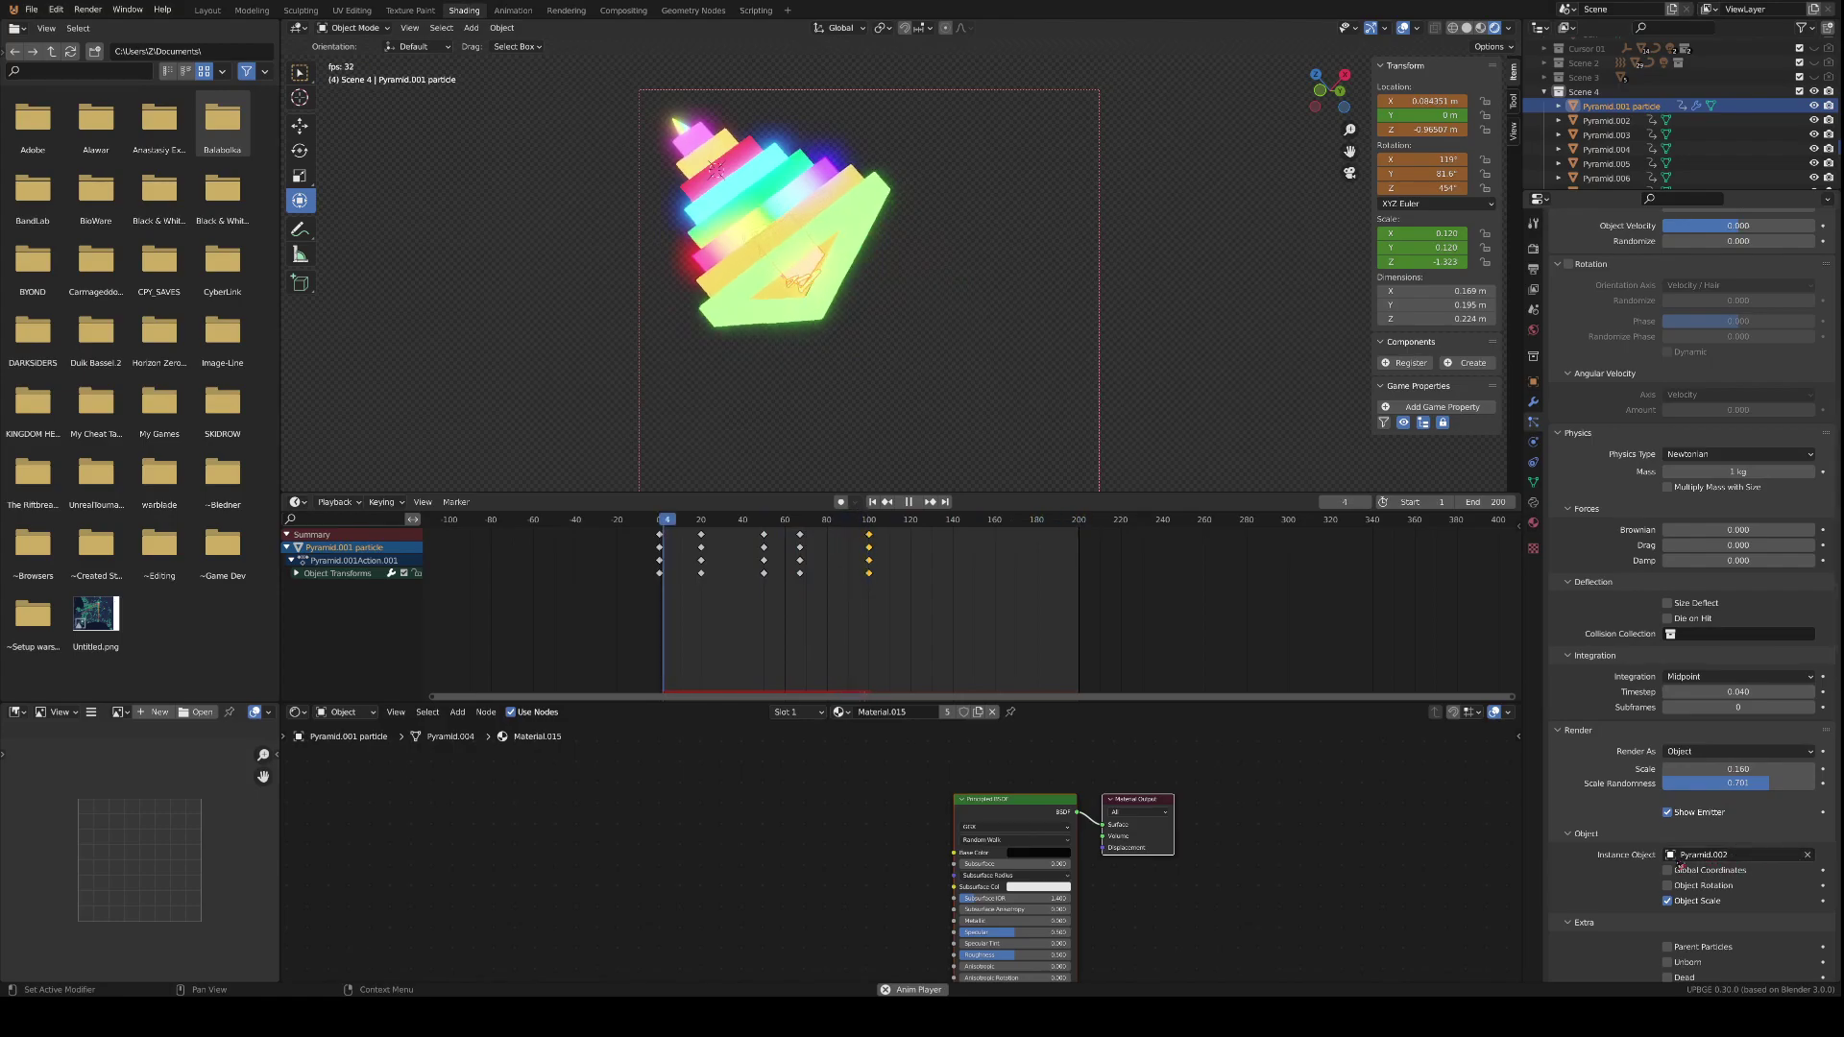
- Change the particle instance object from Pyramid.002 to Pyramid, then pause playback
click(1695, 855)
scroll(1695, 855, down, 8)
scroll(1718, 795, down, 10)
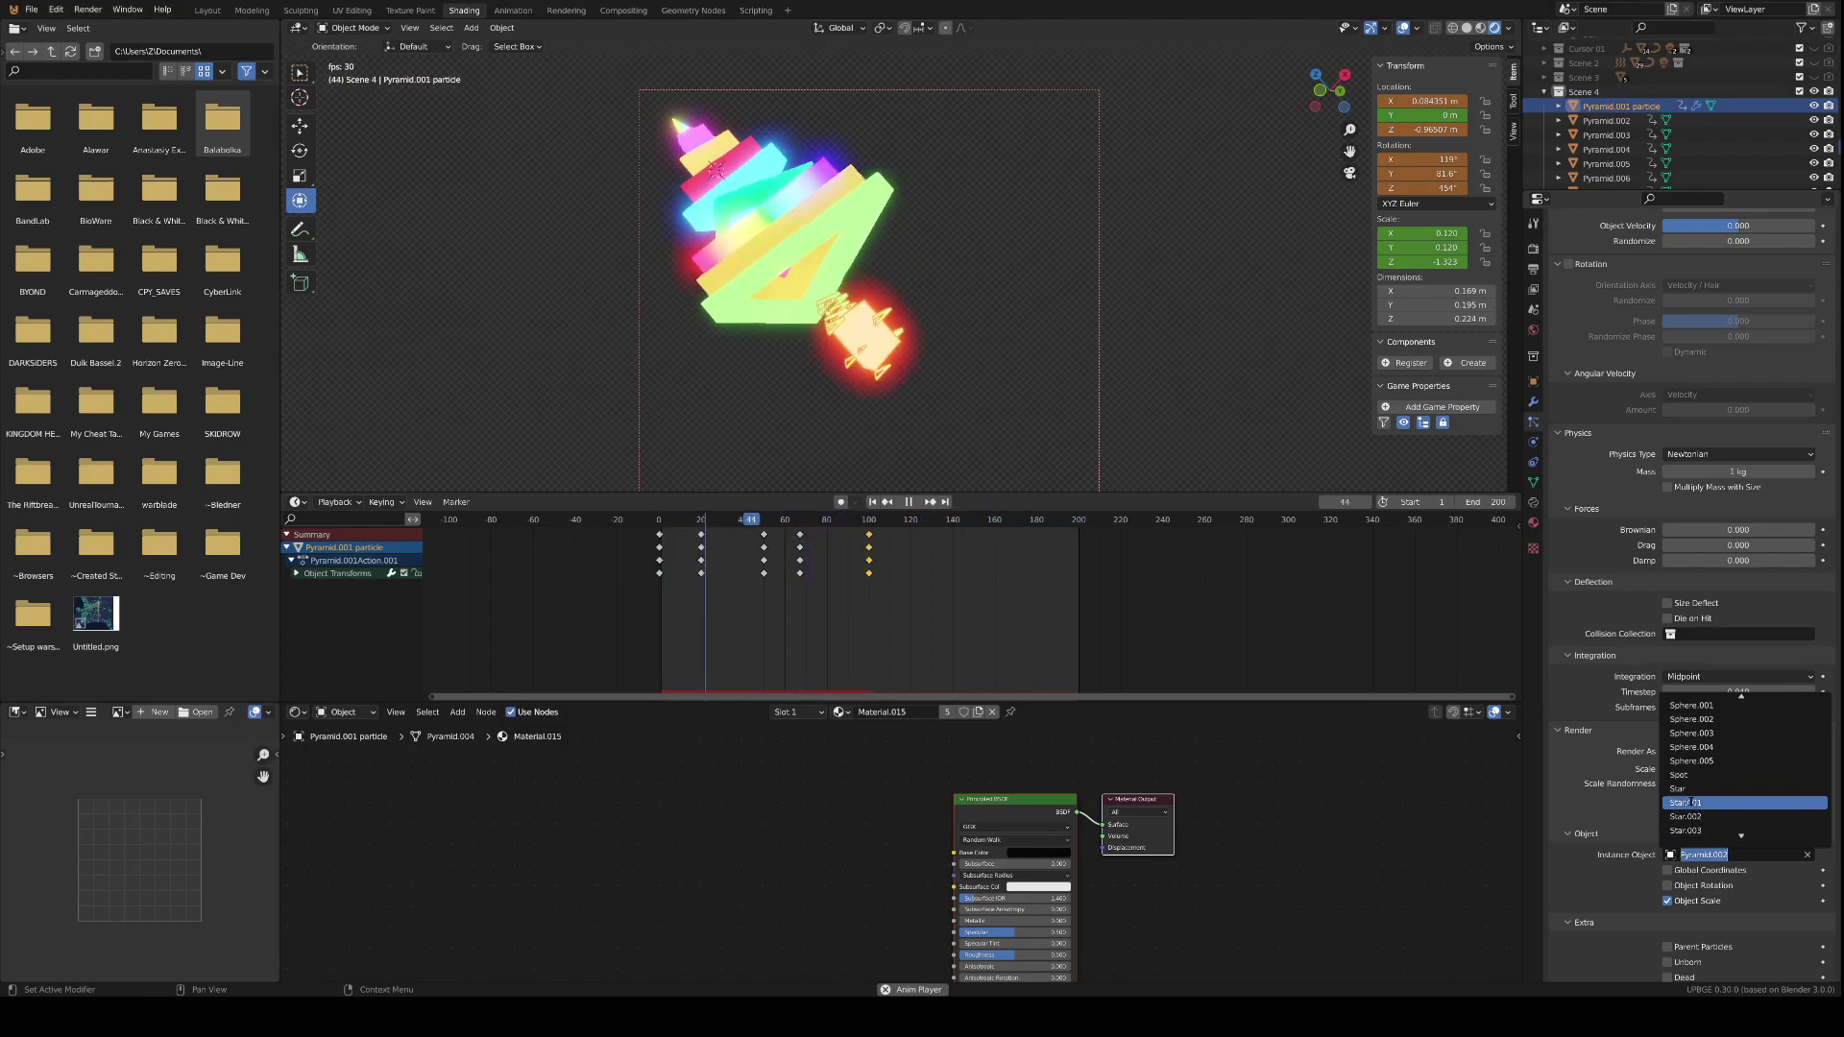
scroll(1688, 803, up, 8)
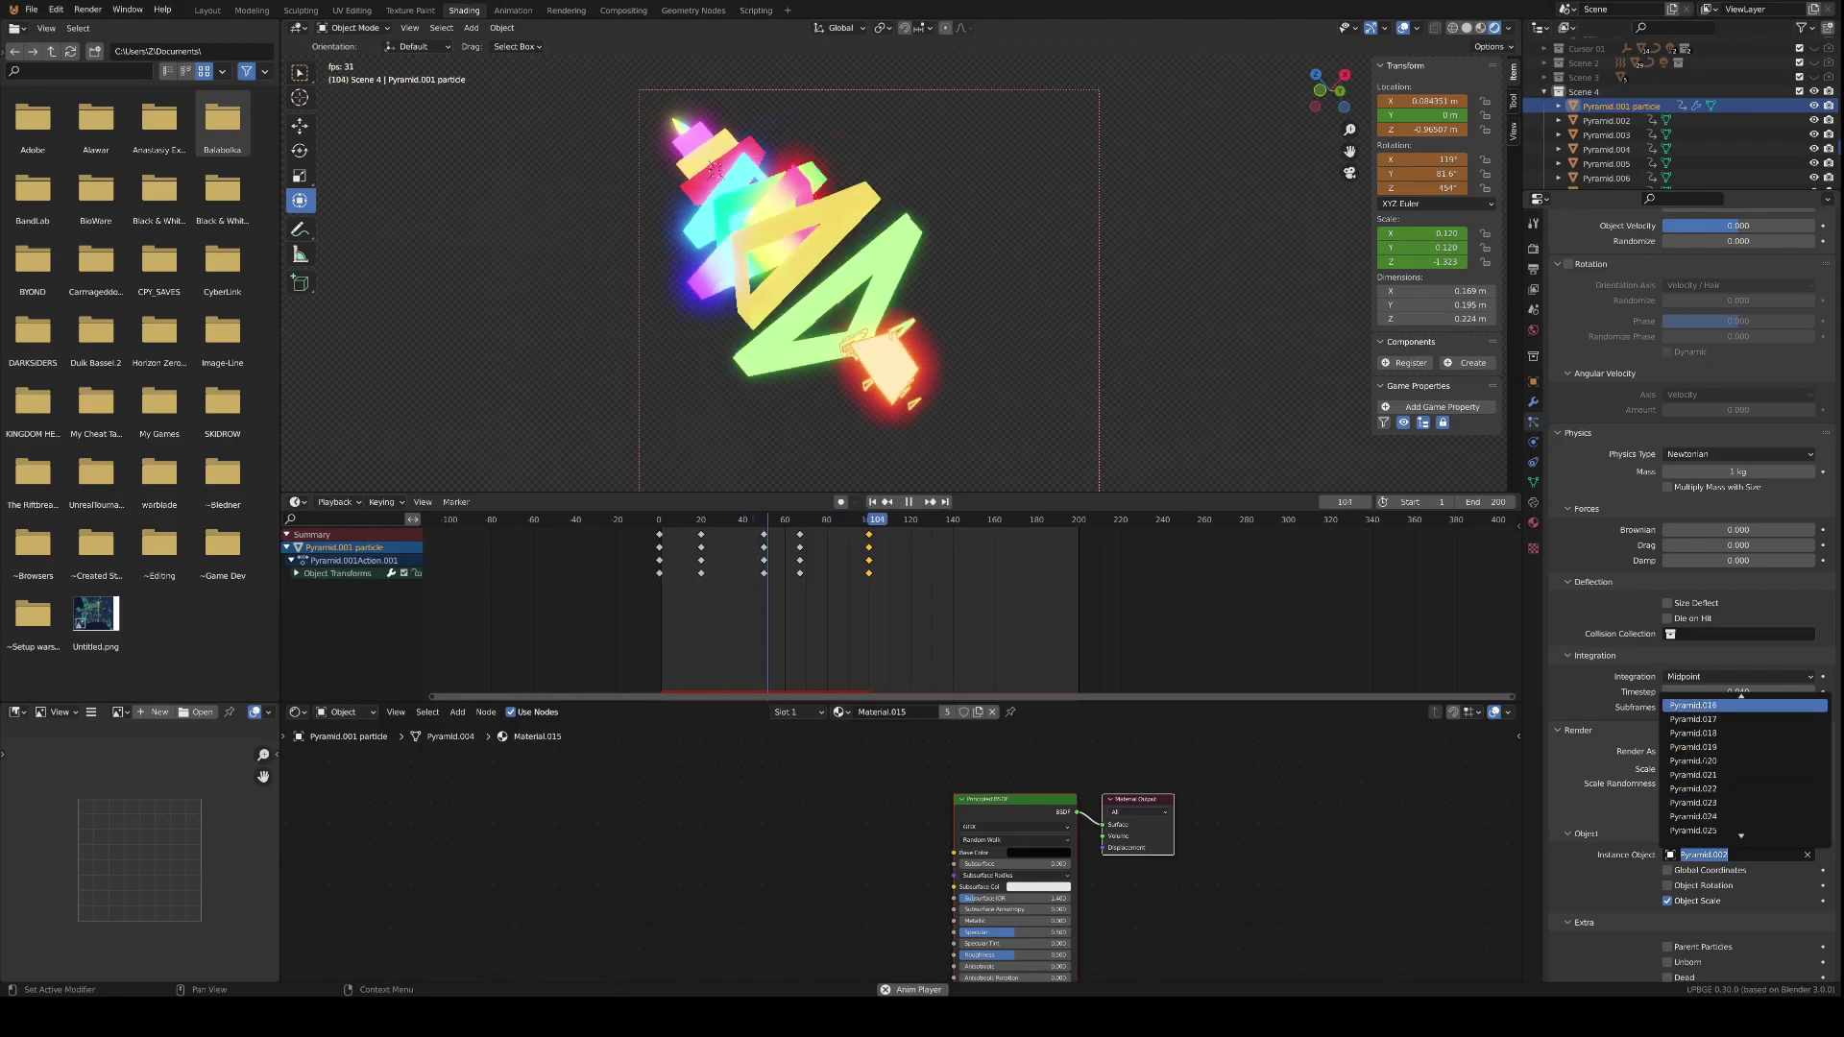
scroll(1688, 803, up, 8)
click(1686, 747)
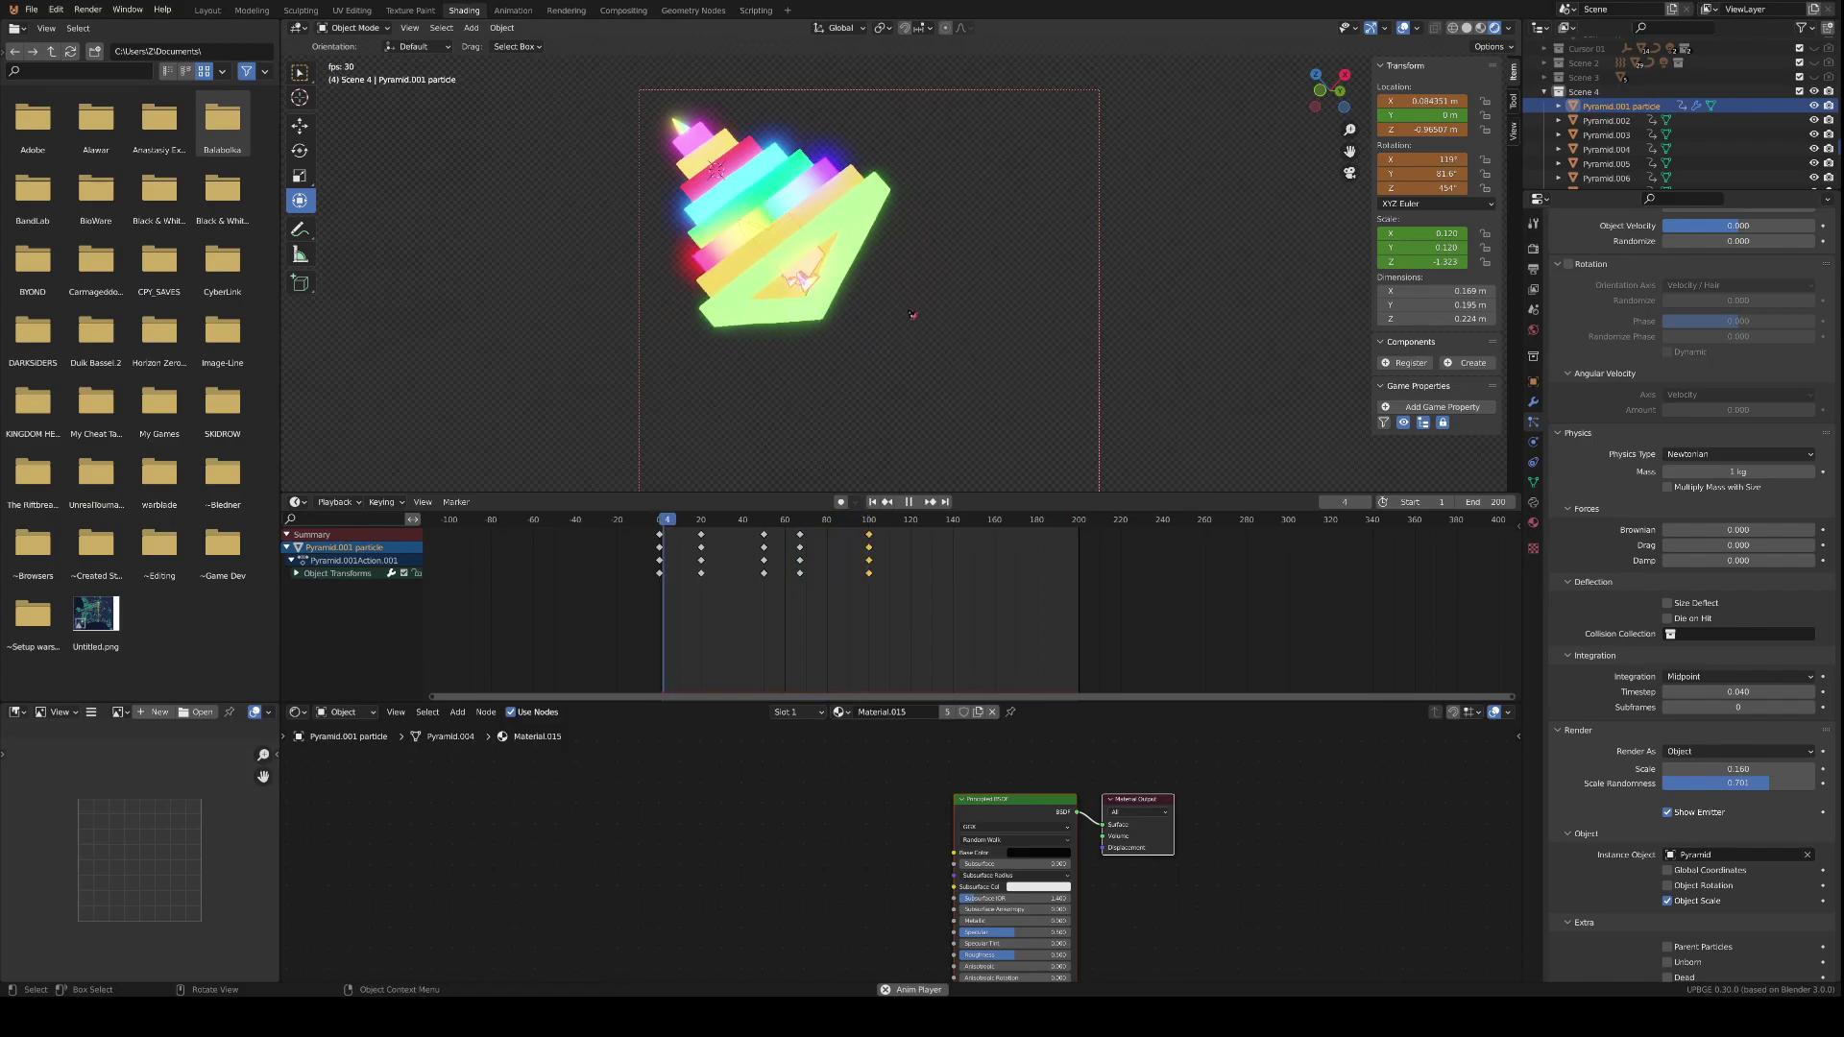
key(space)
- Reselect Pyramid.001, play the animation, and raise particle scale randomness to 0.972
click(922, 342)
click(871, 325)
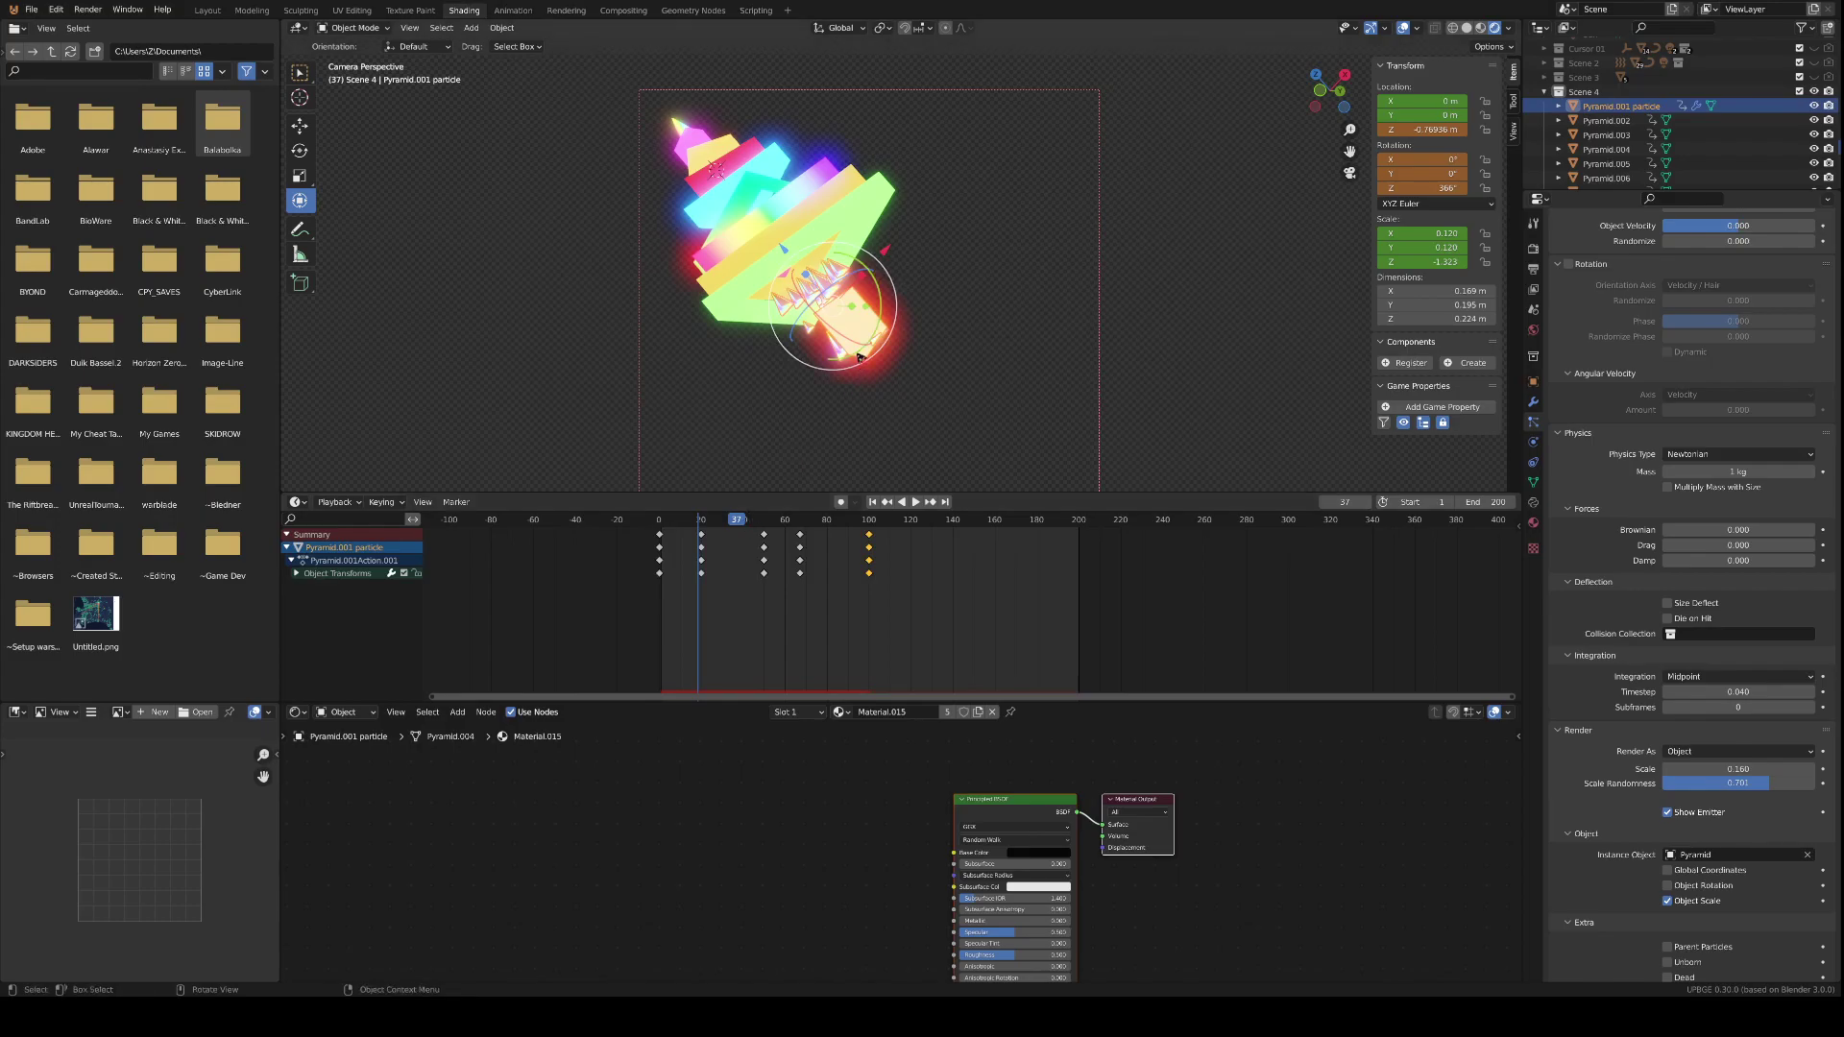
key(space)
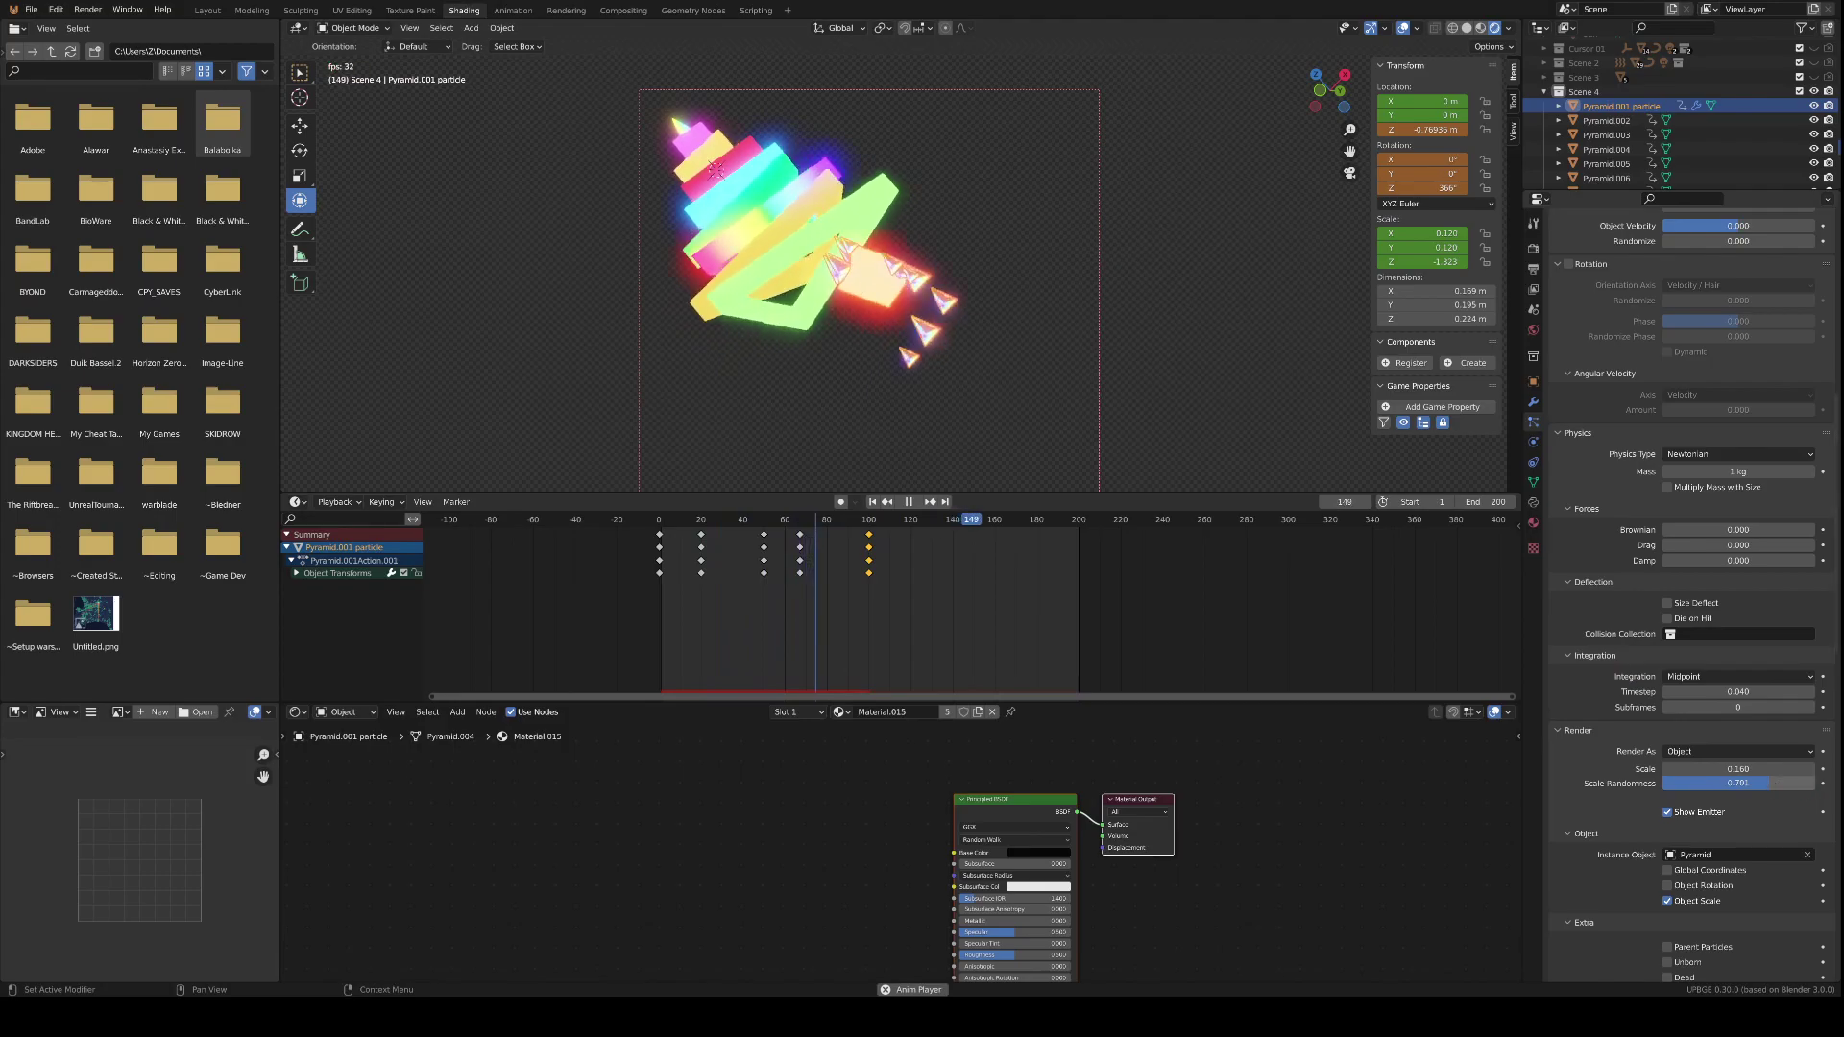
drag(1778, 784, 1811, 784)
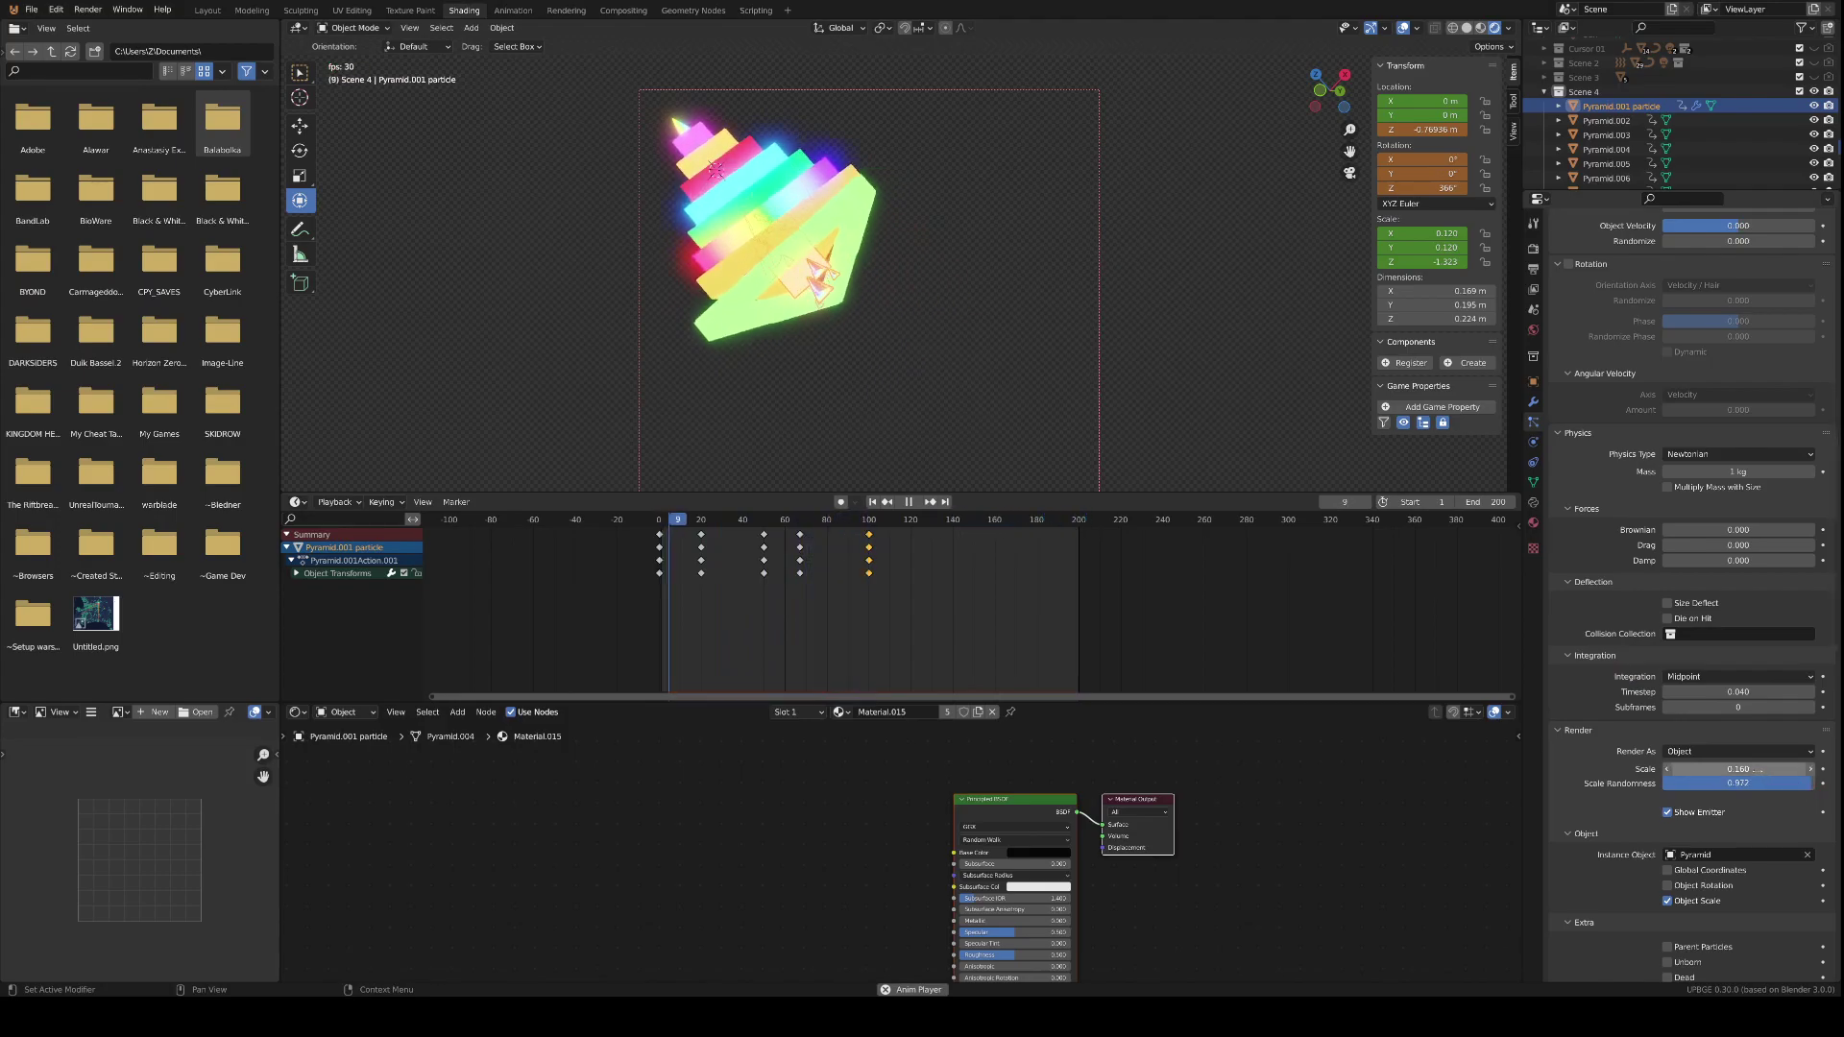
- Uncheck Show Emitter so only the pyramid particles remain visible
scroll(1044, 285, down, 6)
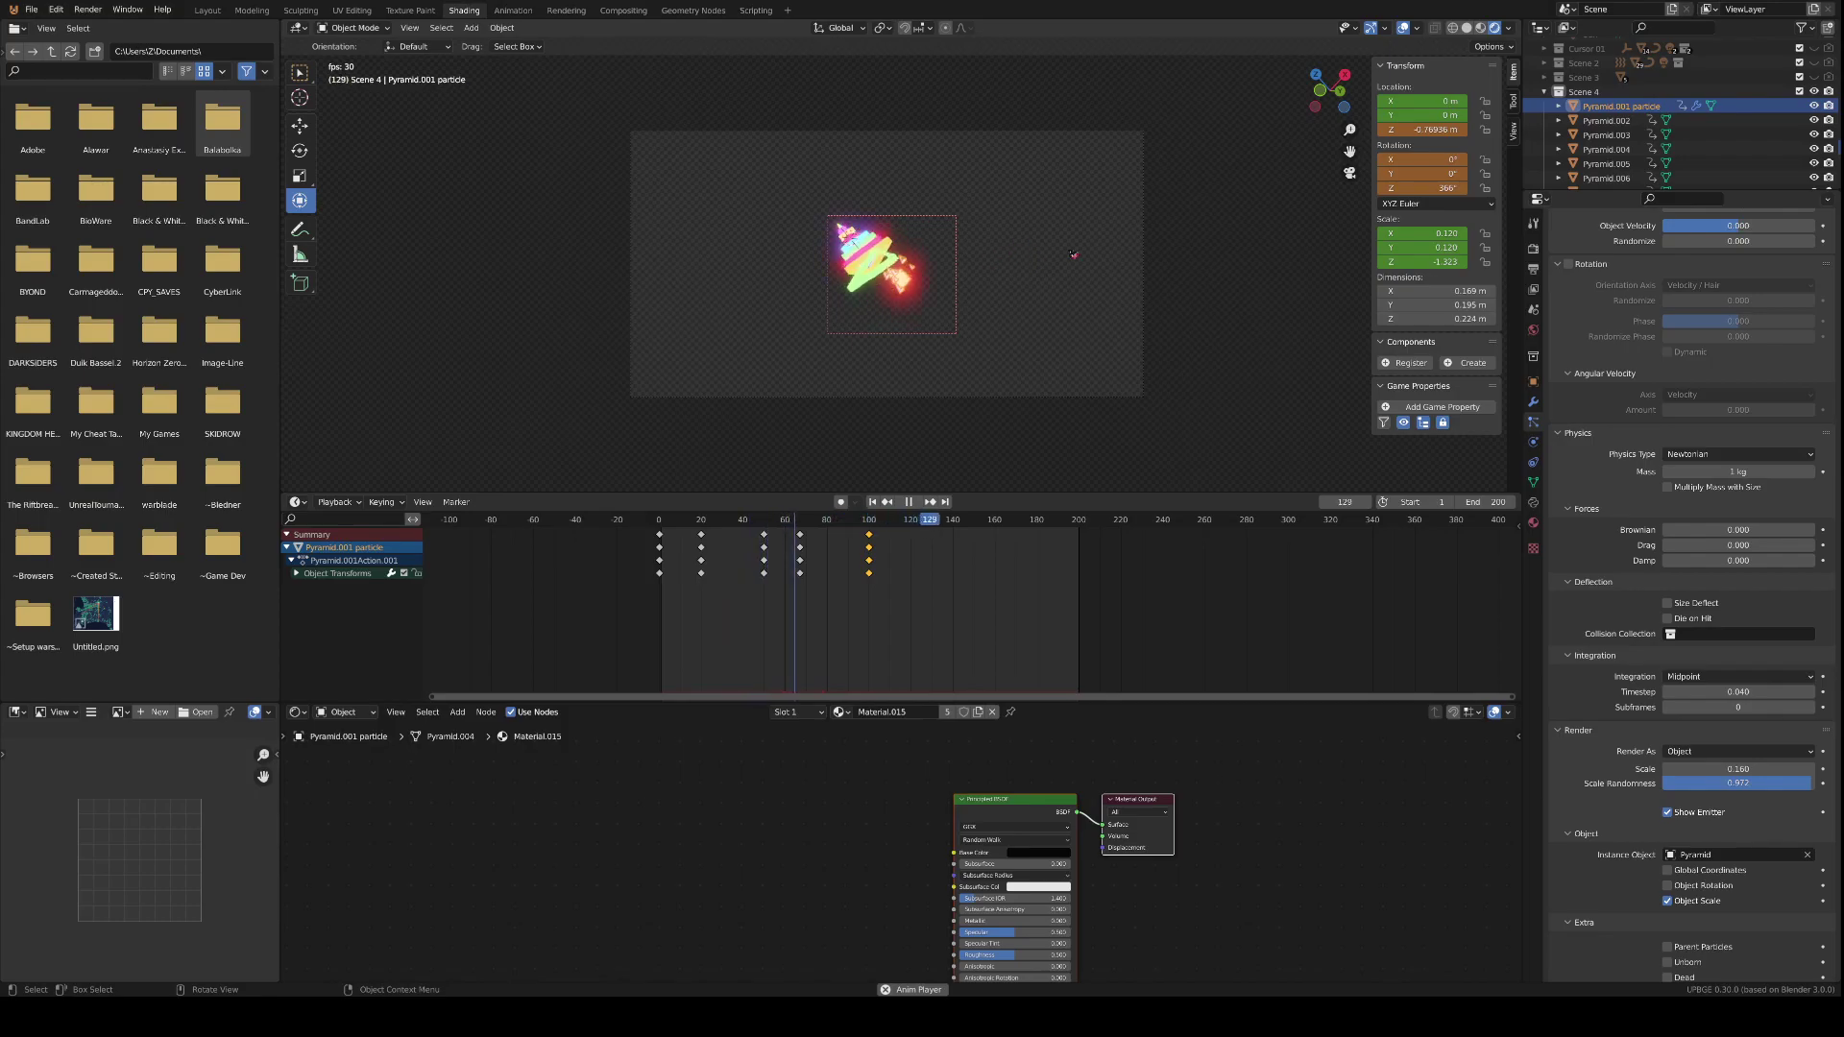
click(1668, 813)
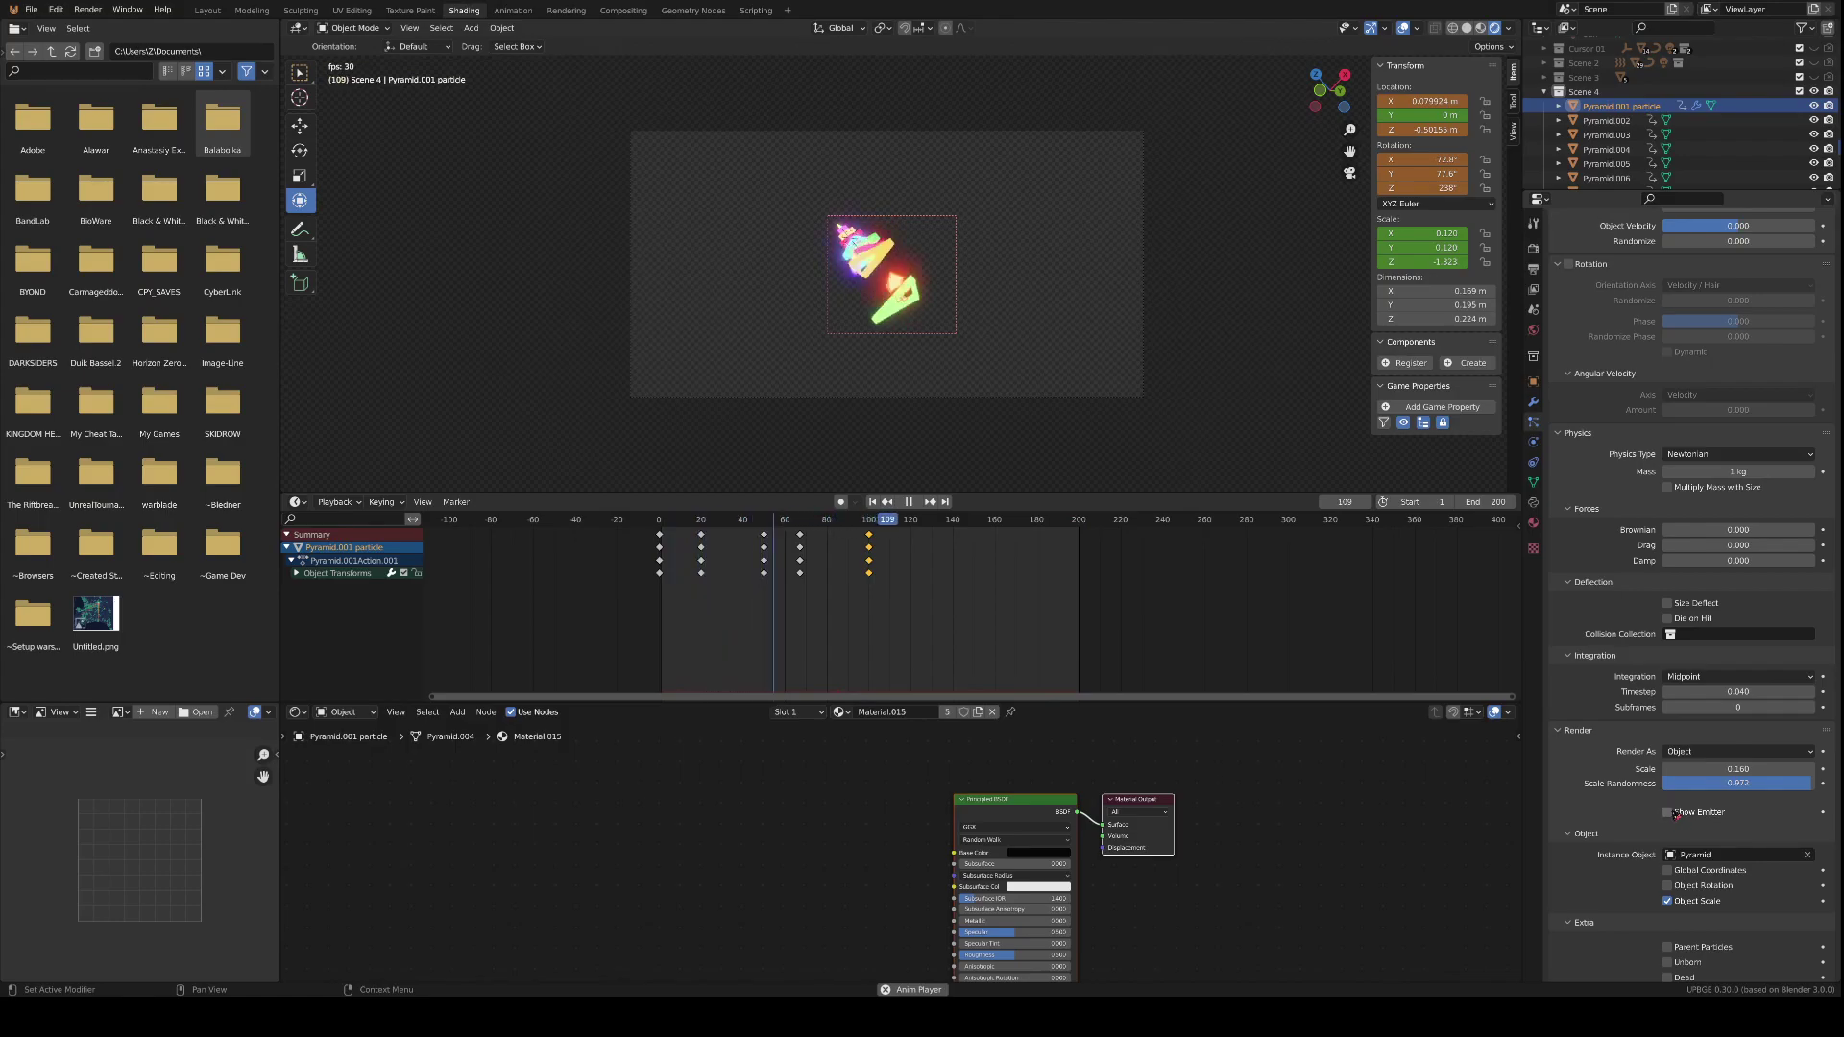
click(1671, 814)
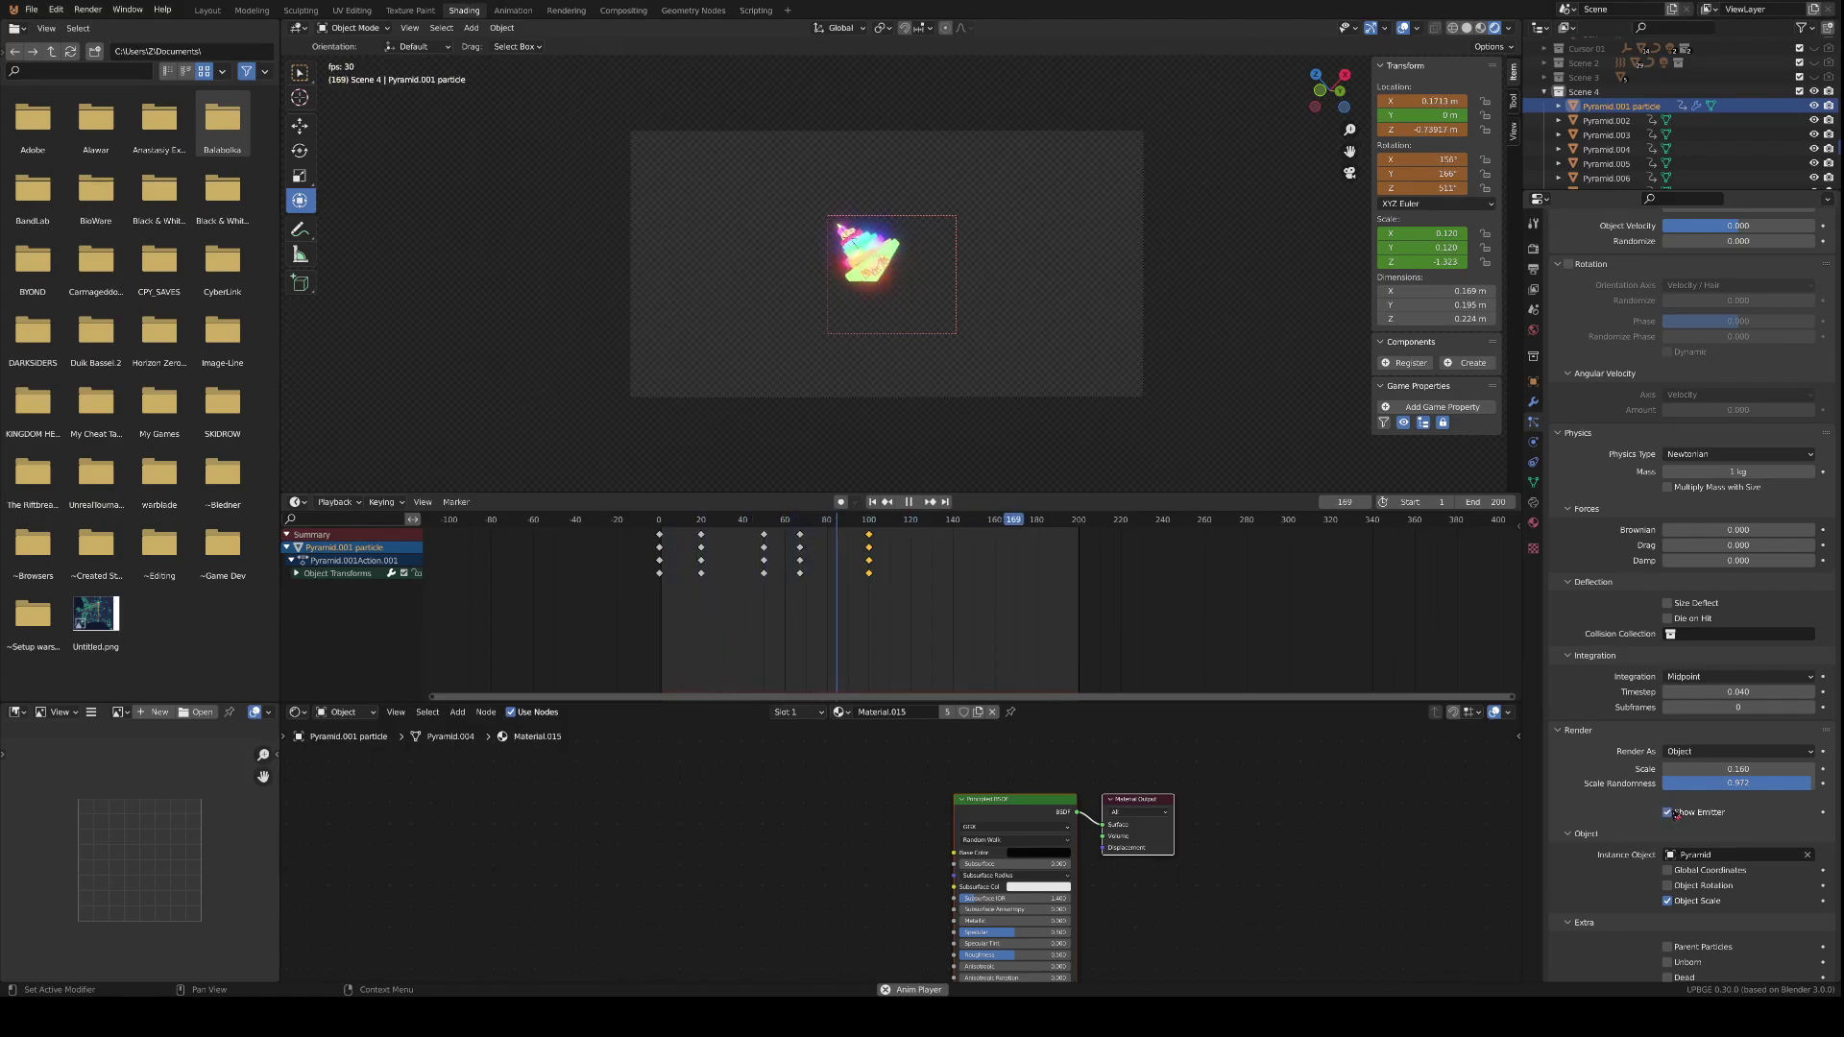
click(1672, 814)
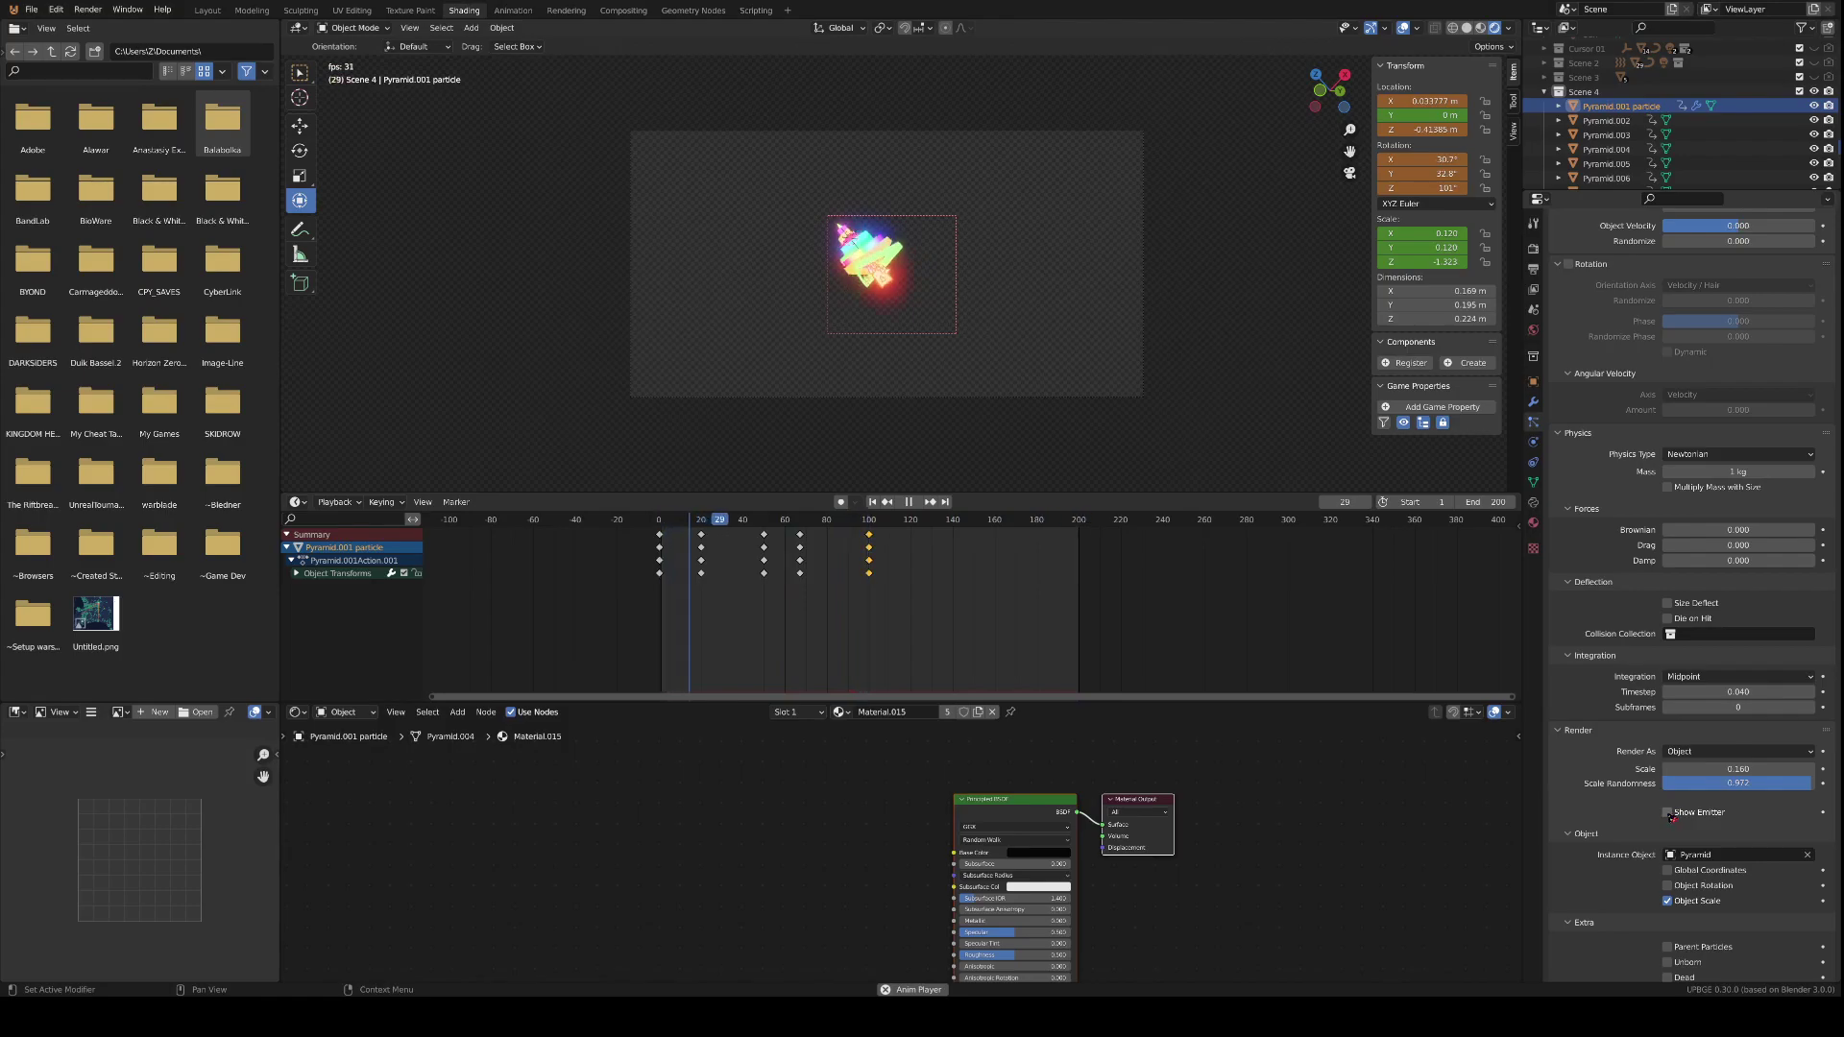
click(1671, 813)
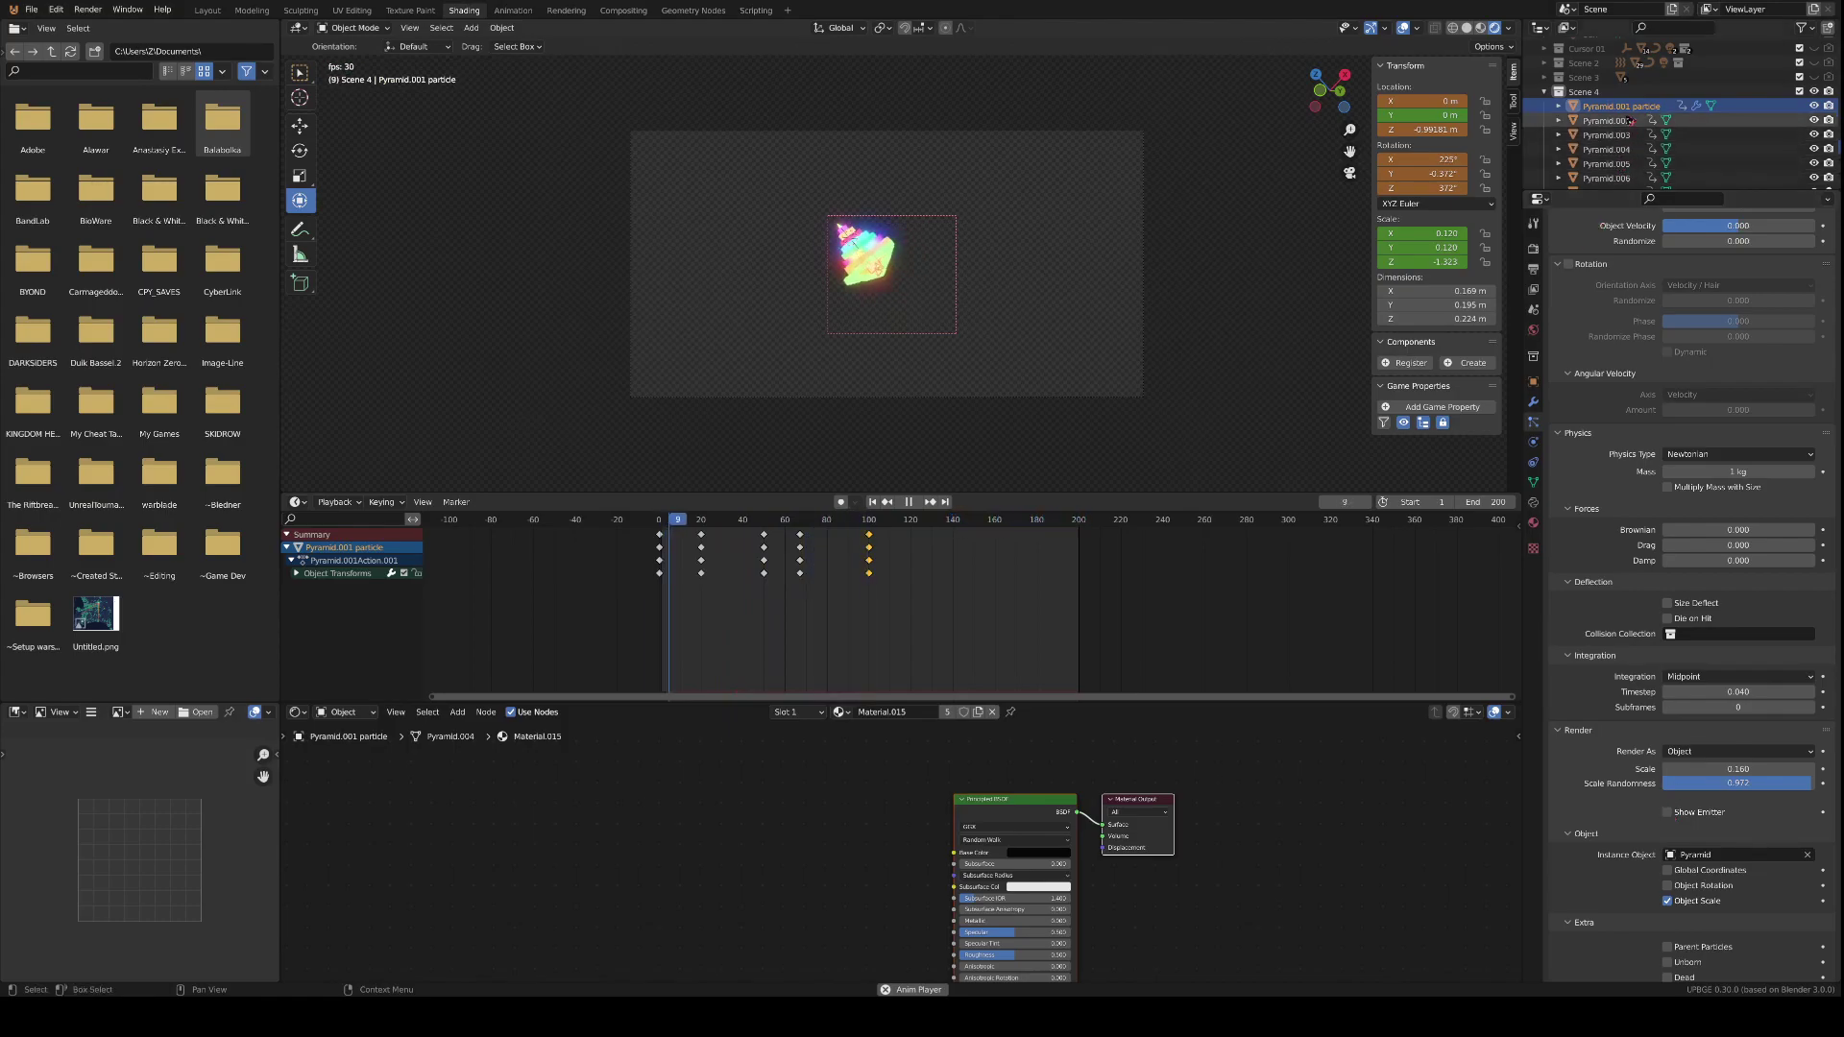
scroll(974, 338, up, 7)
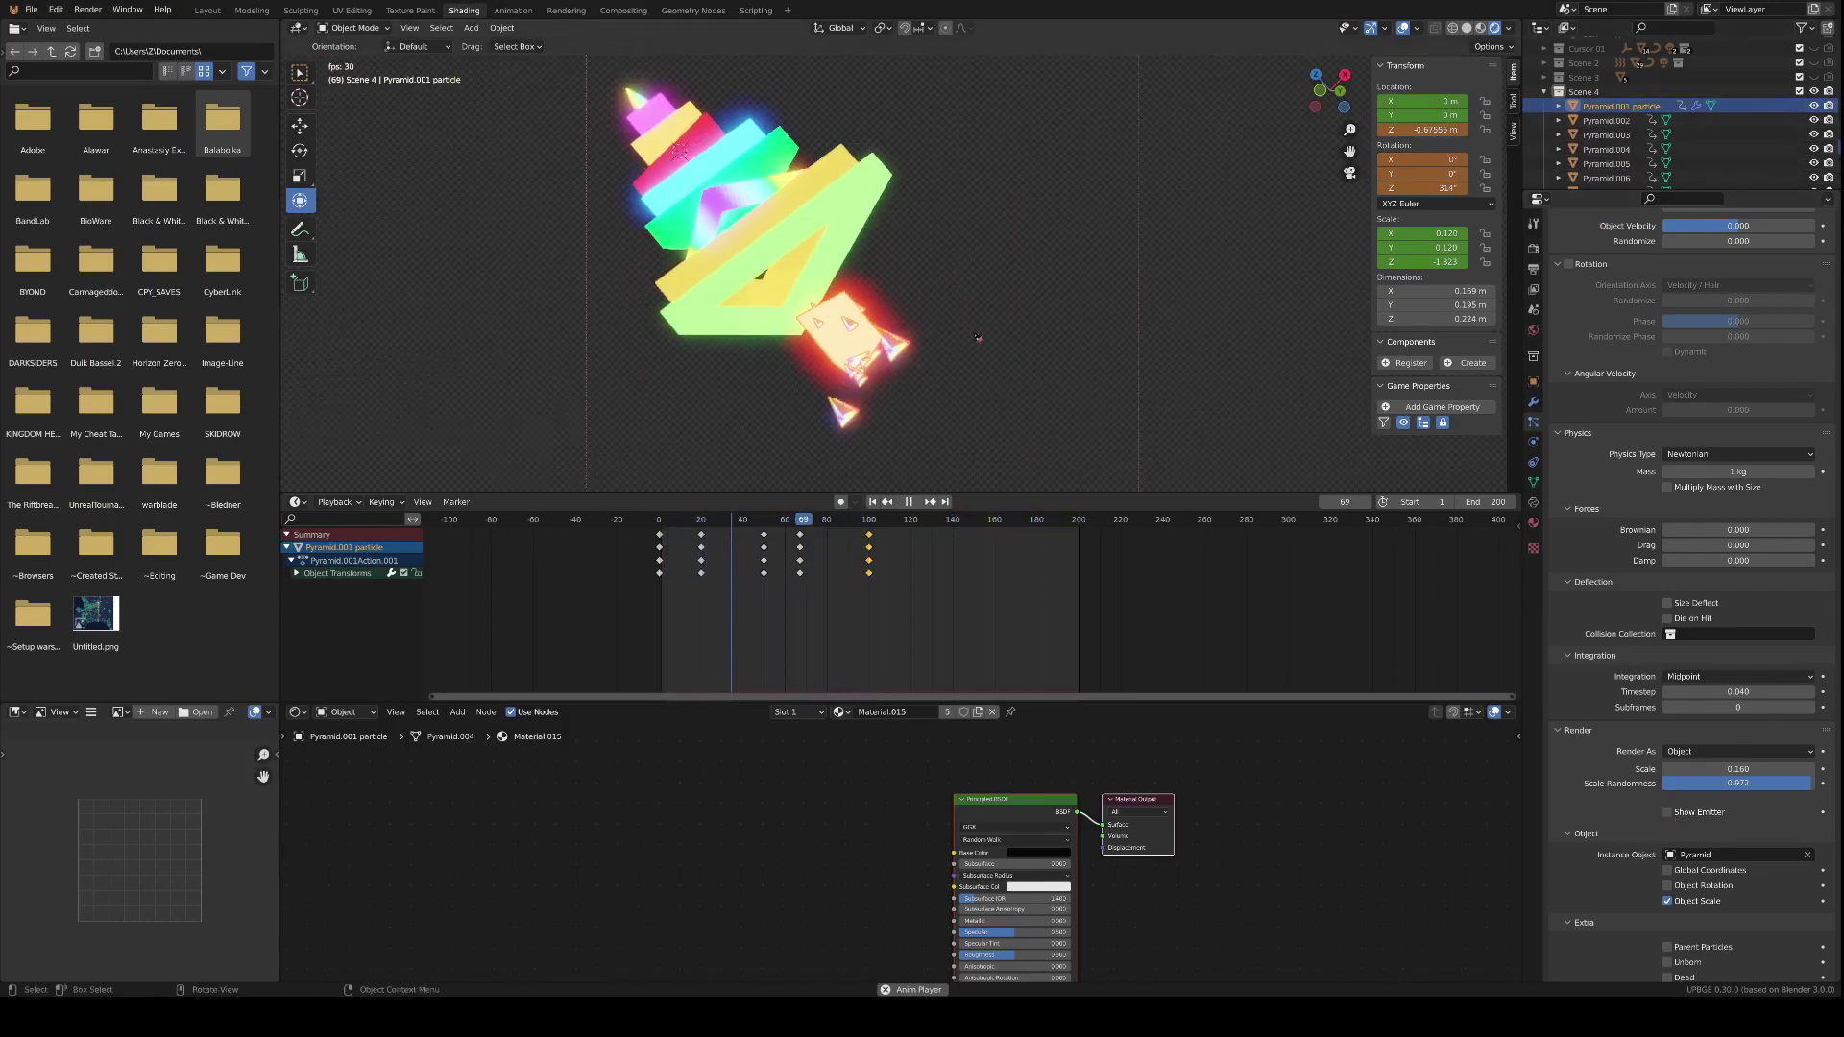
- Pause, then replay and pause the animation to preview the particle effect
key(space)
click(89, 10)
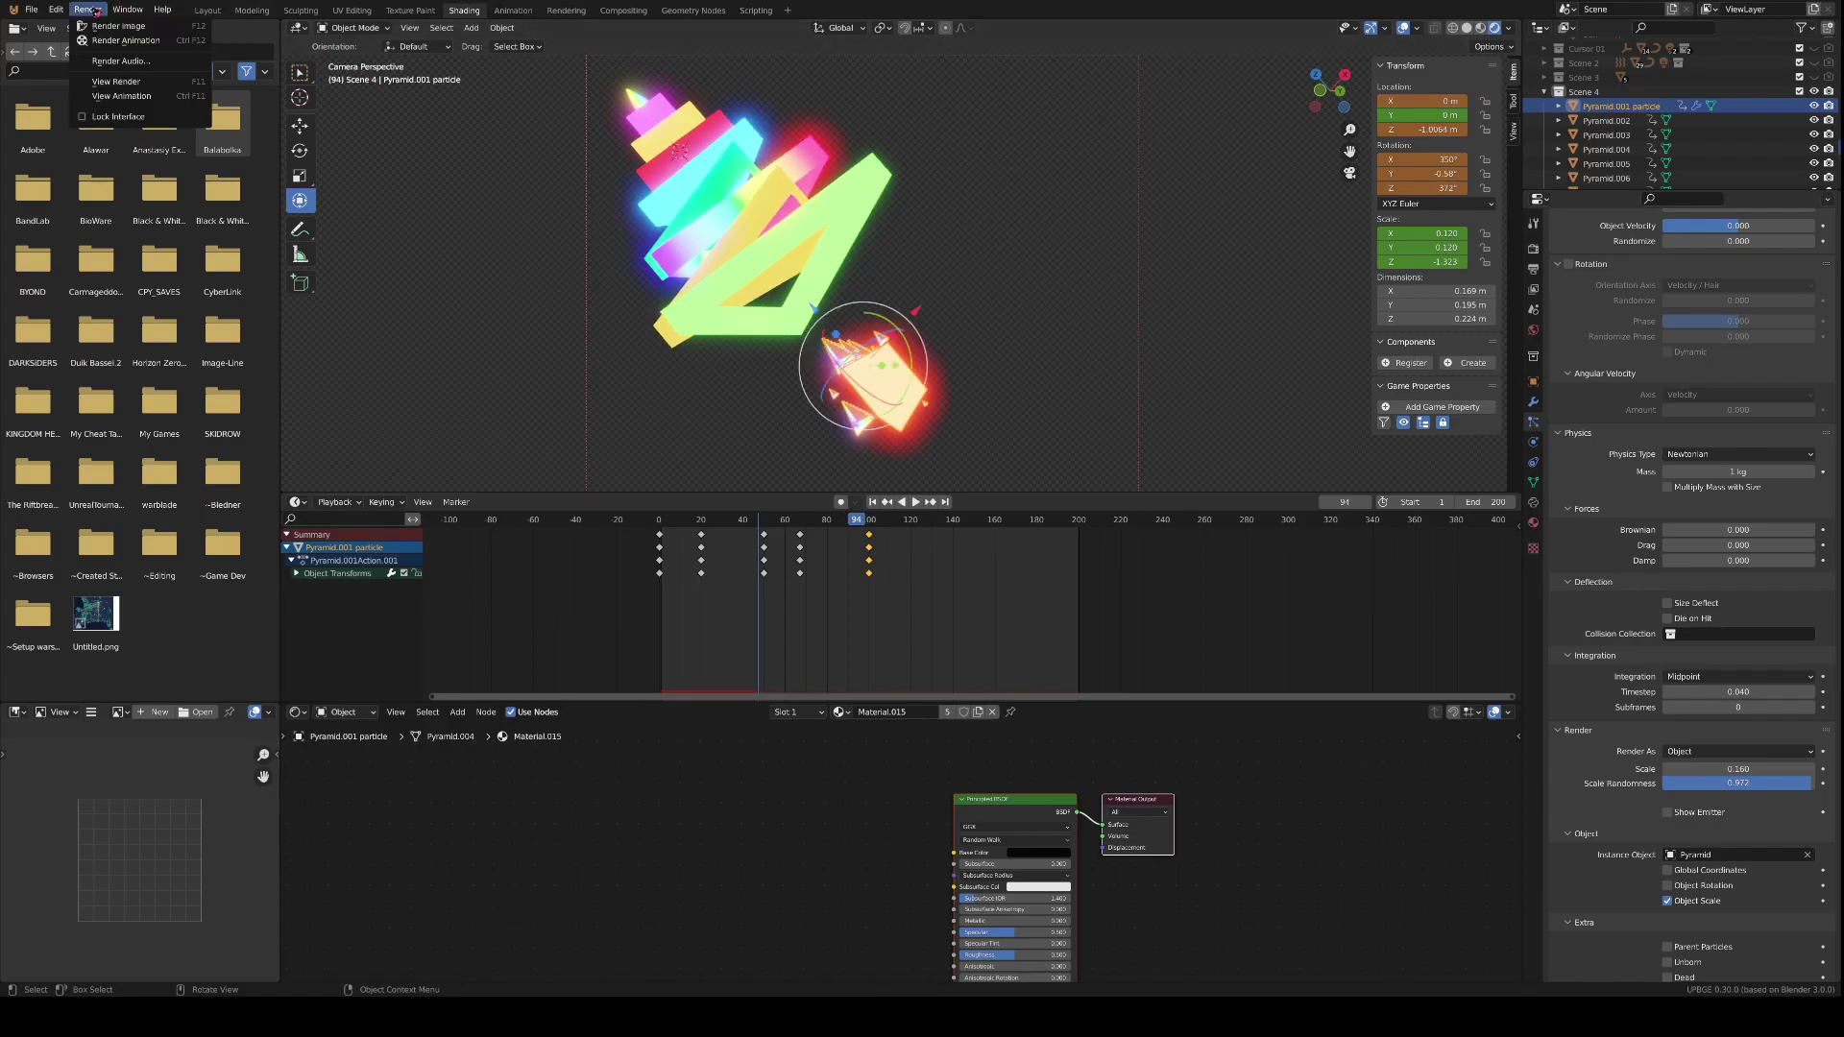
click(96, 26)
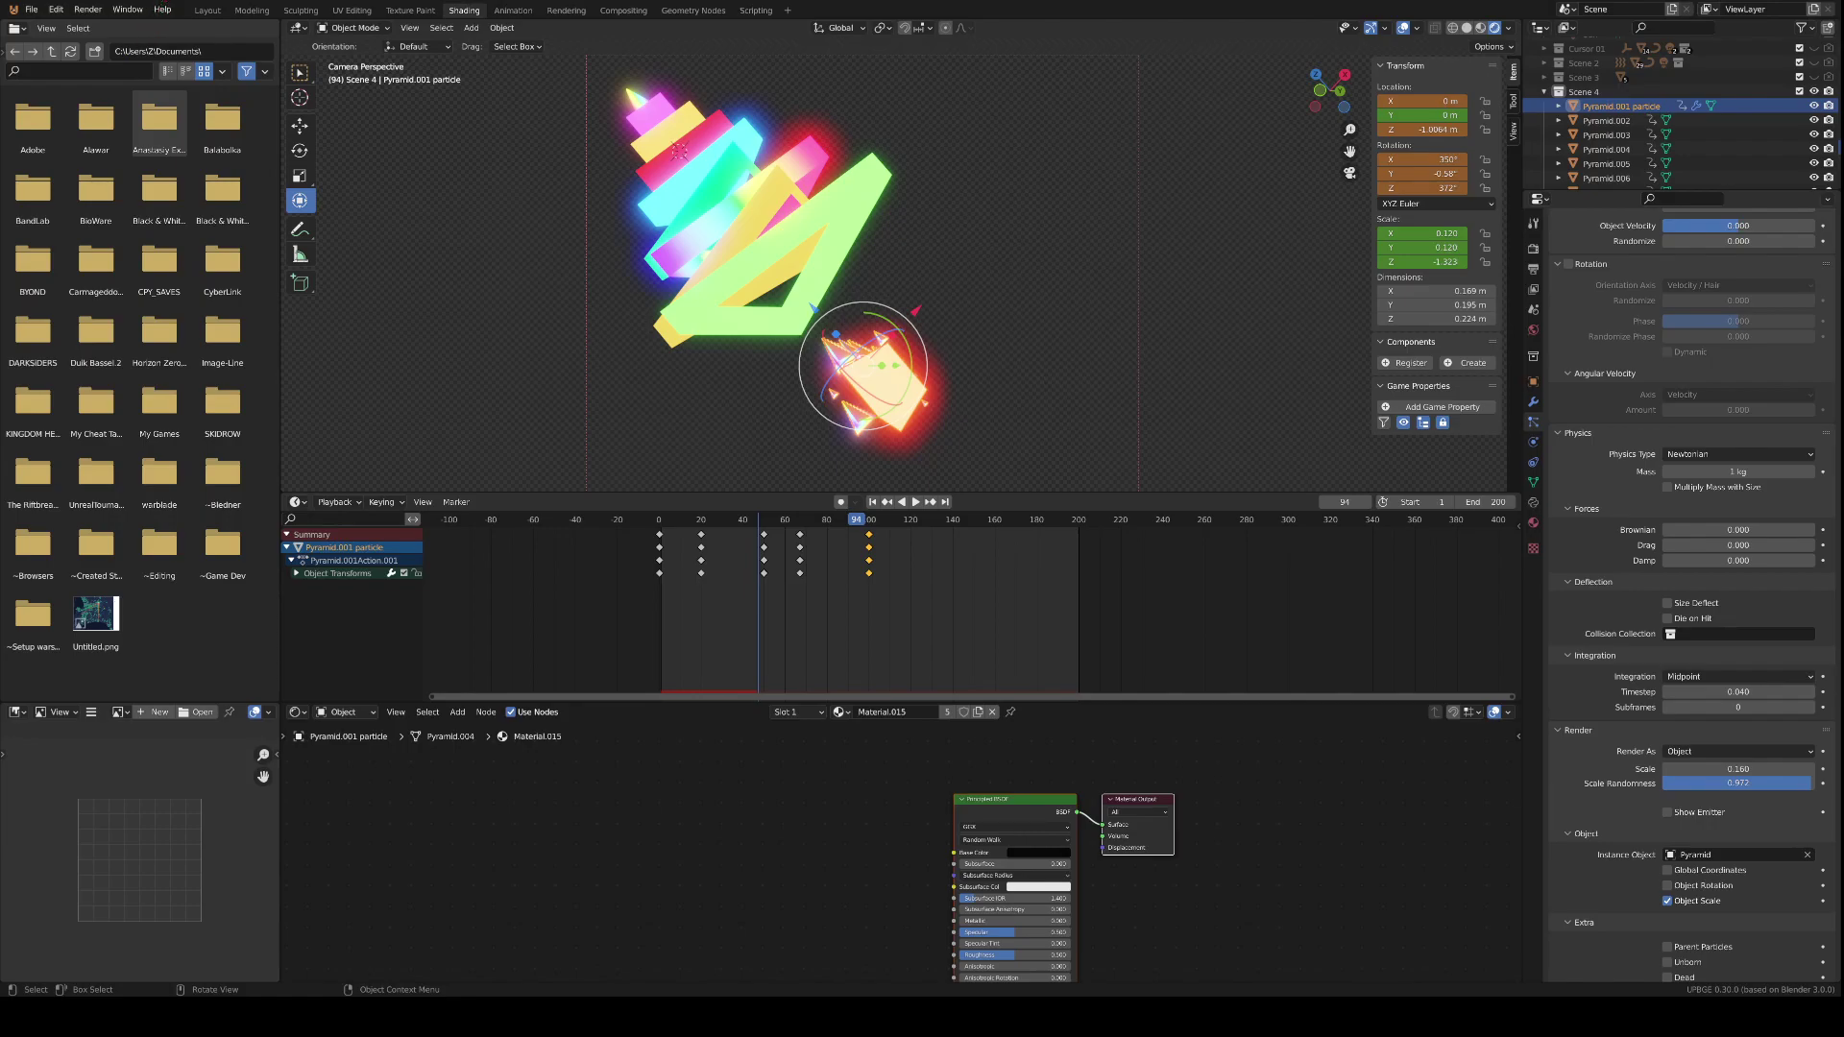
key(space)
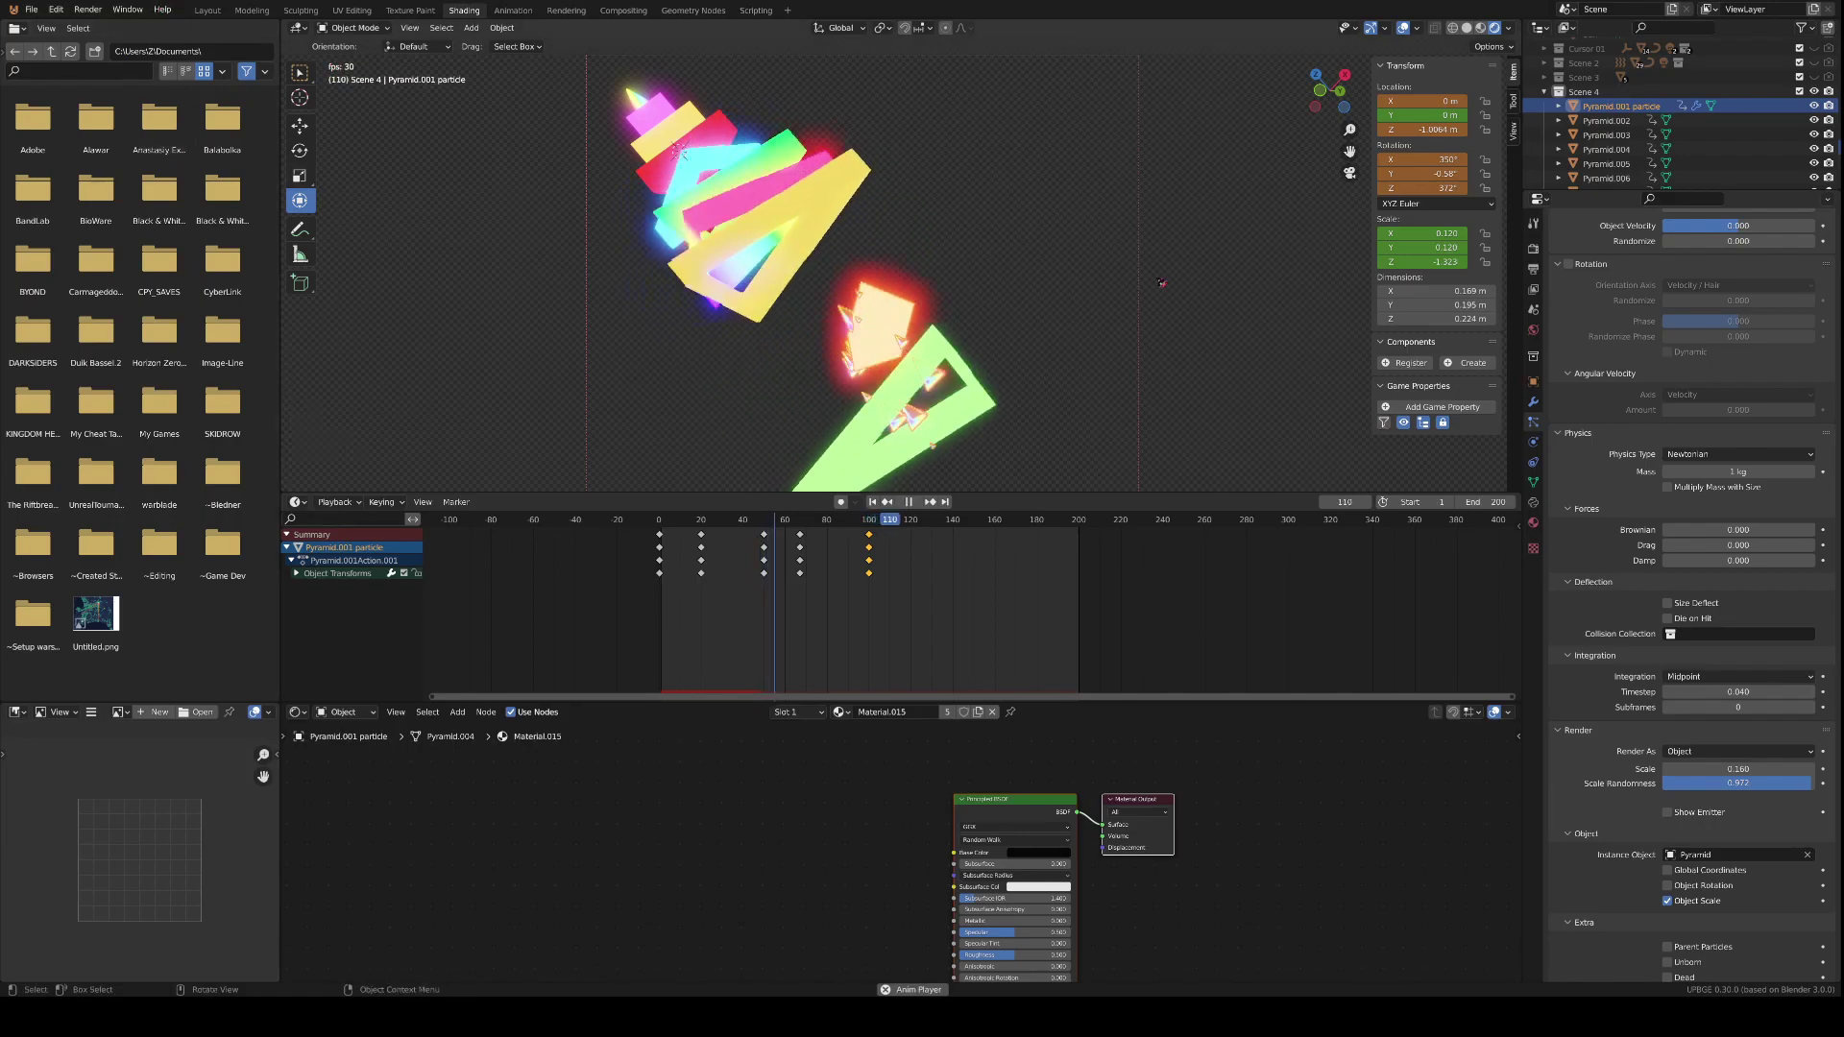
key(space)
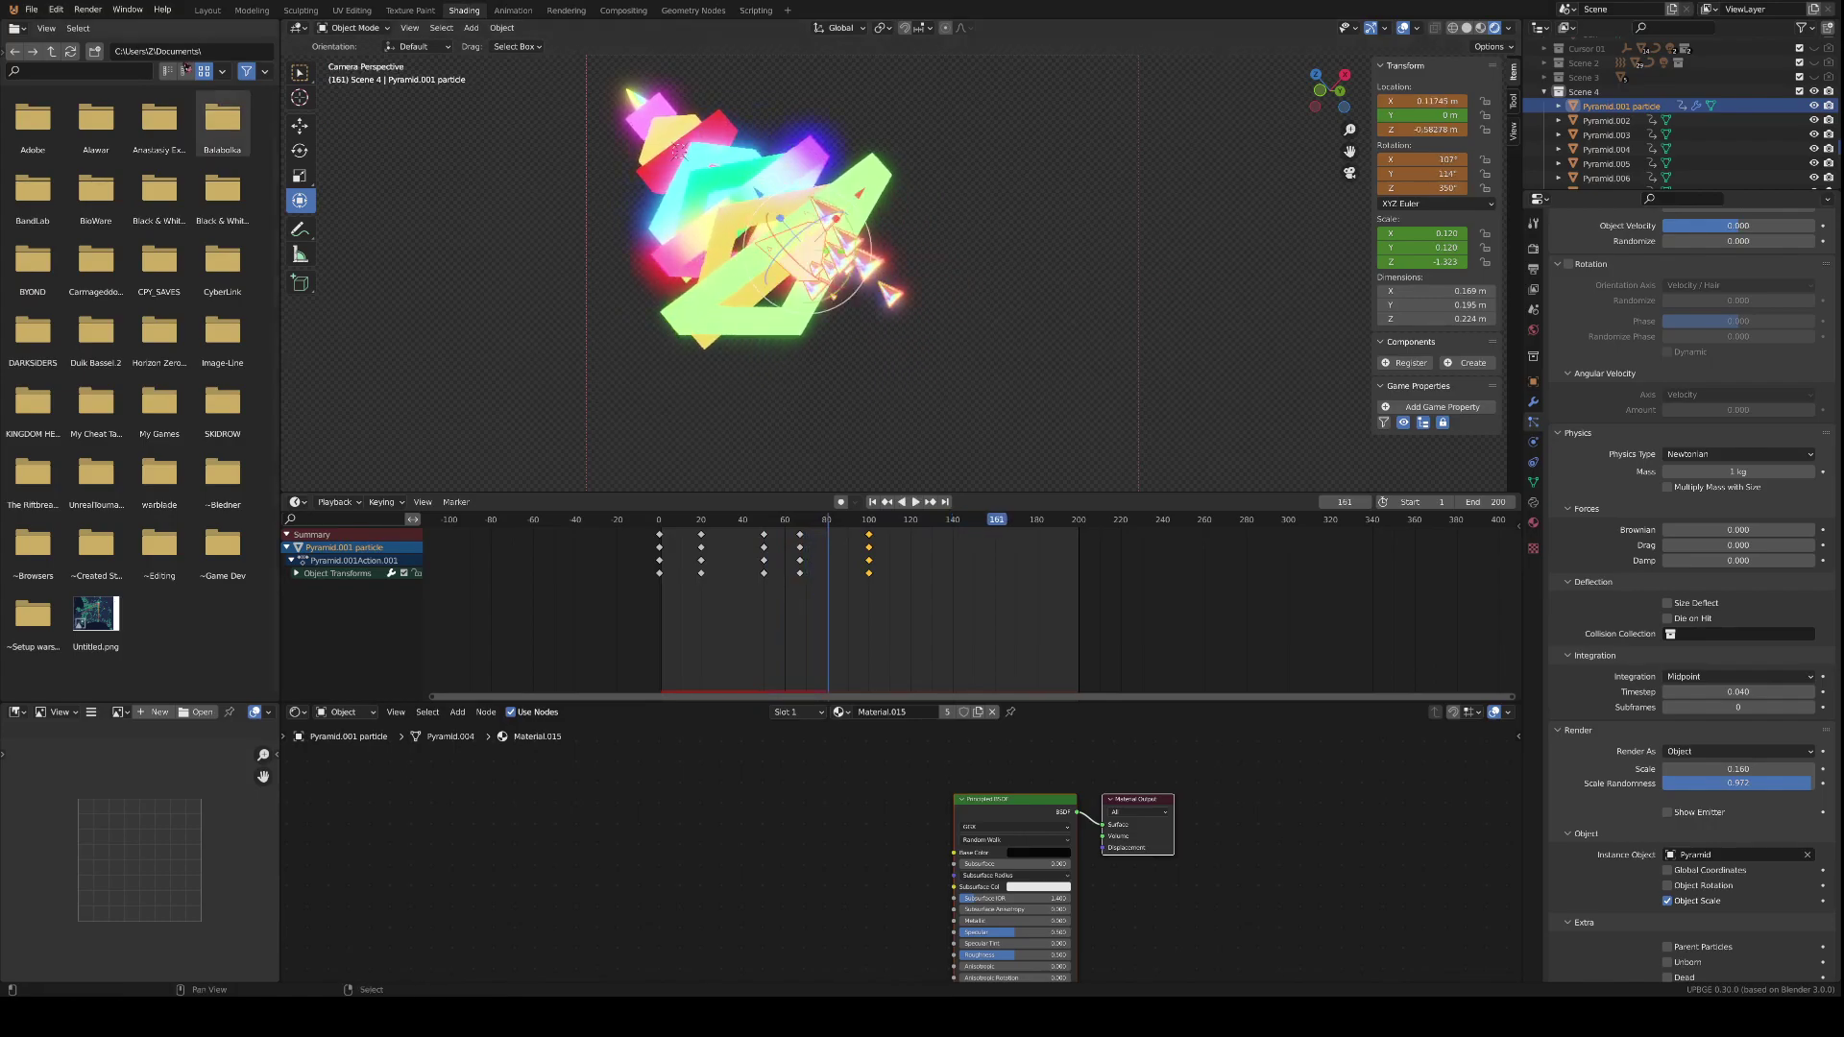
- Render the full animation with Render > Render Animation
click(87, 16)
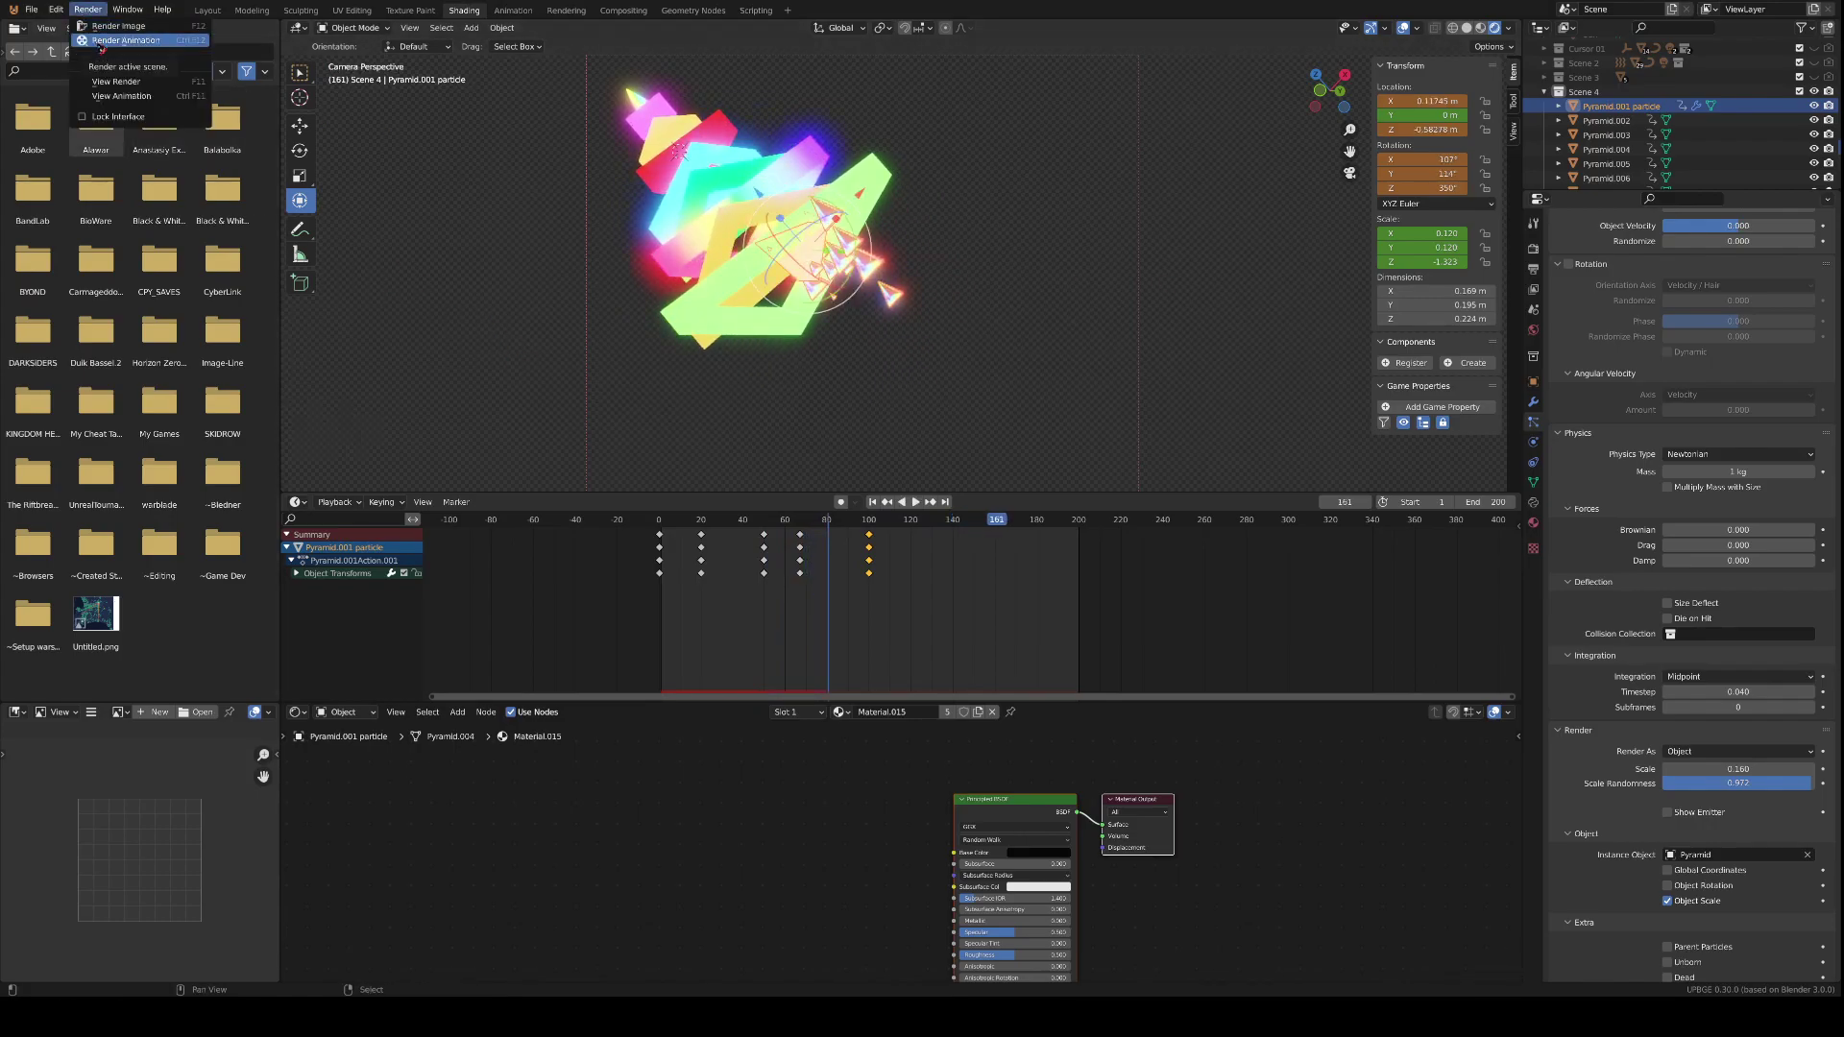
click(100, 41)
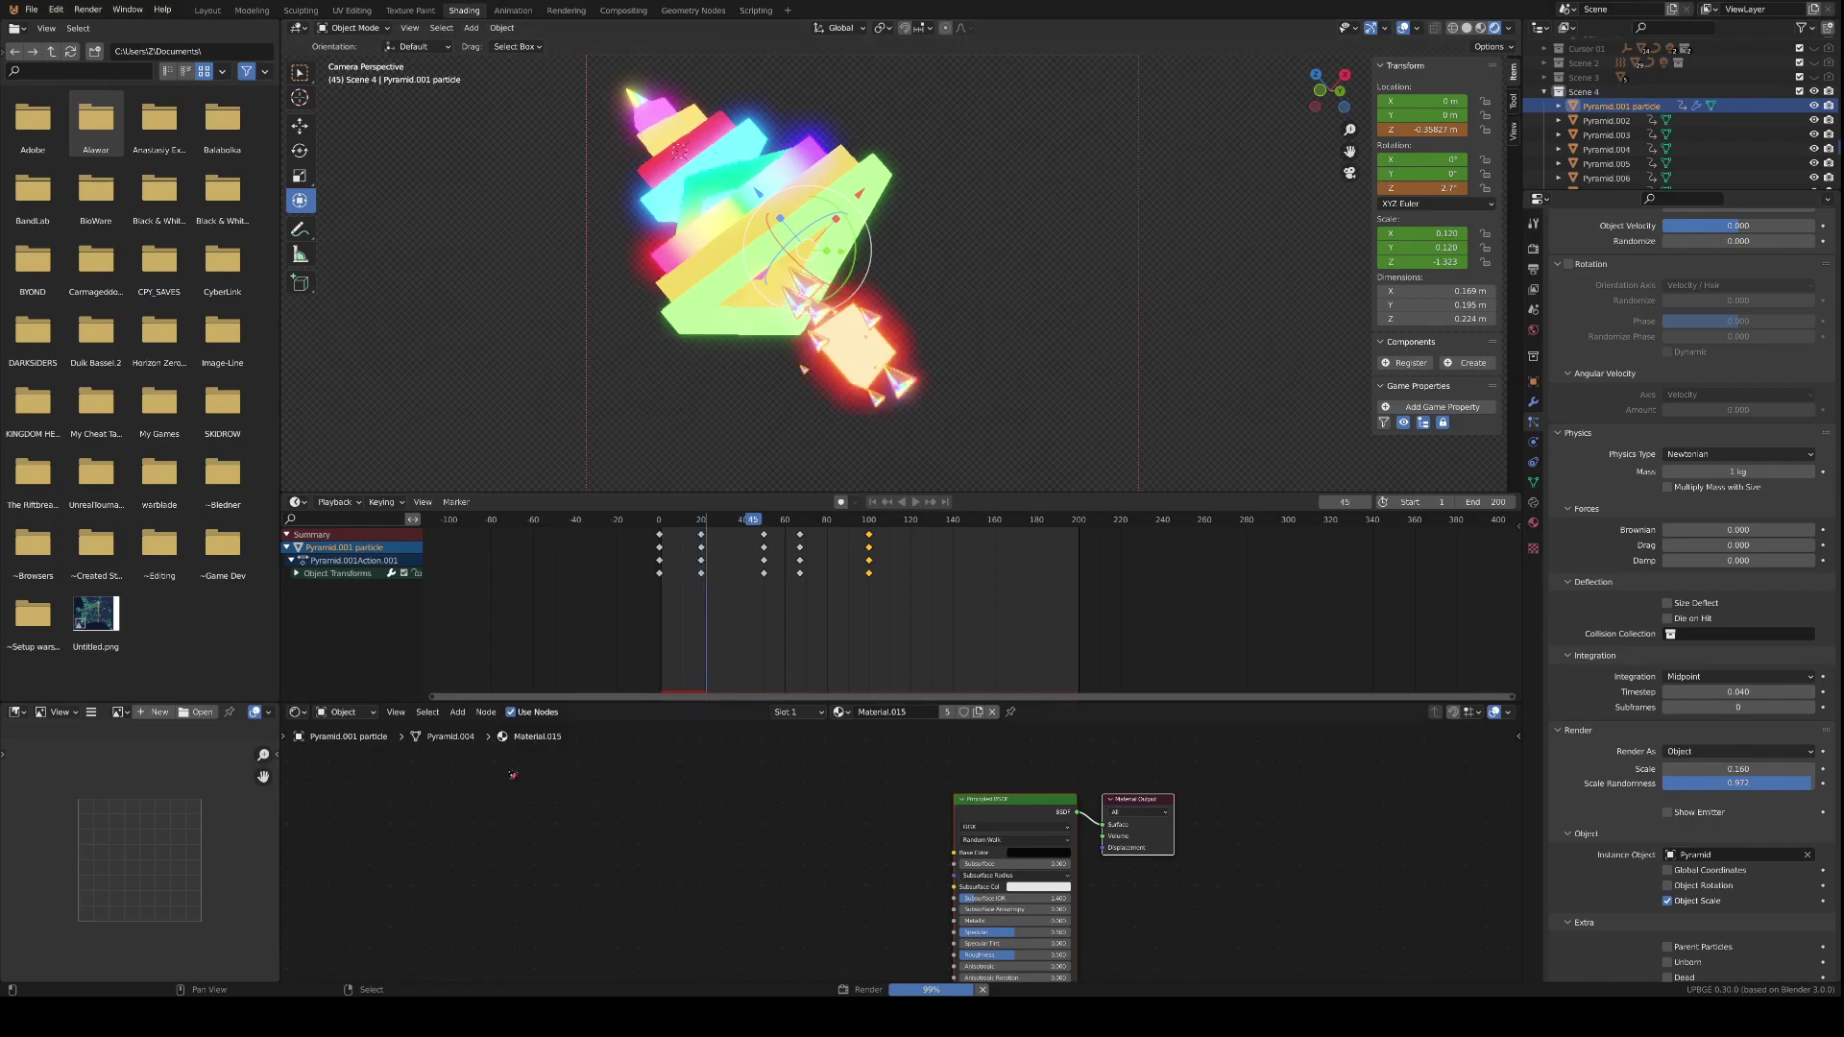
scroll(566, 264, down, 2)
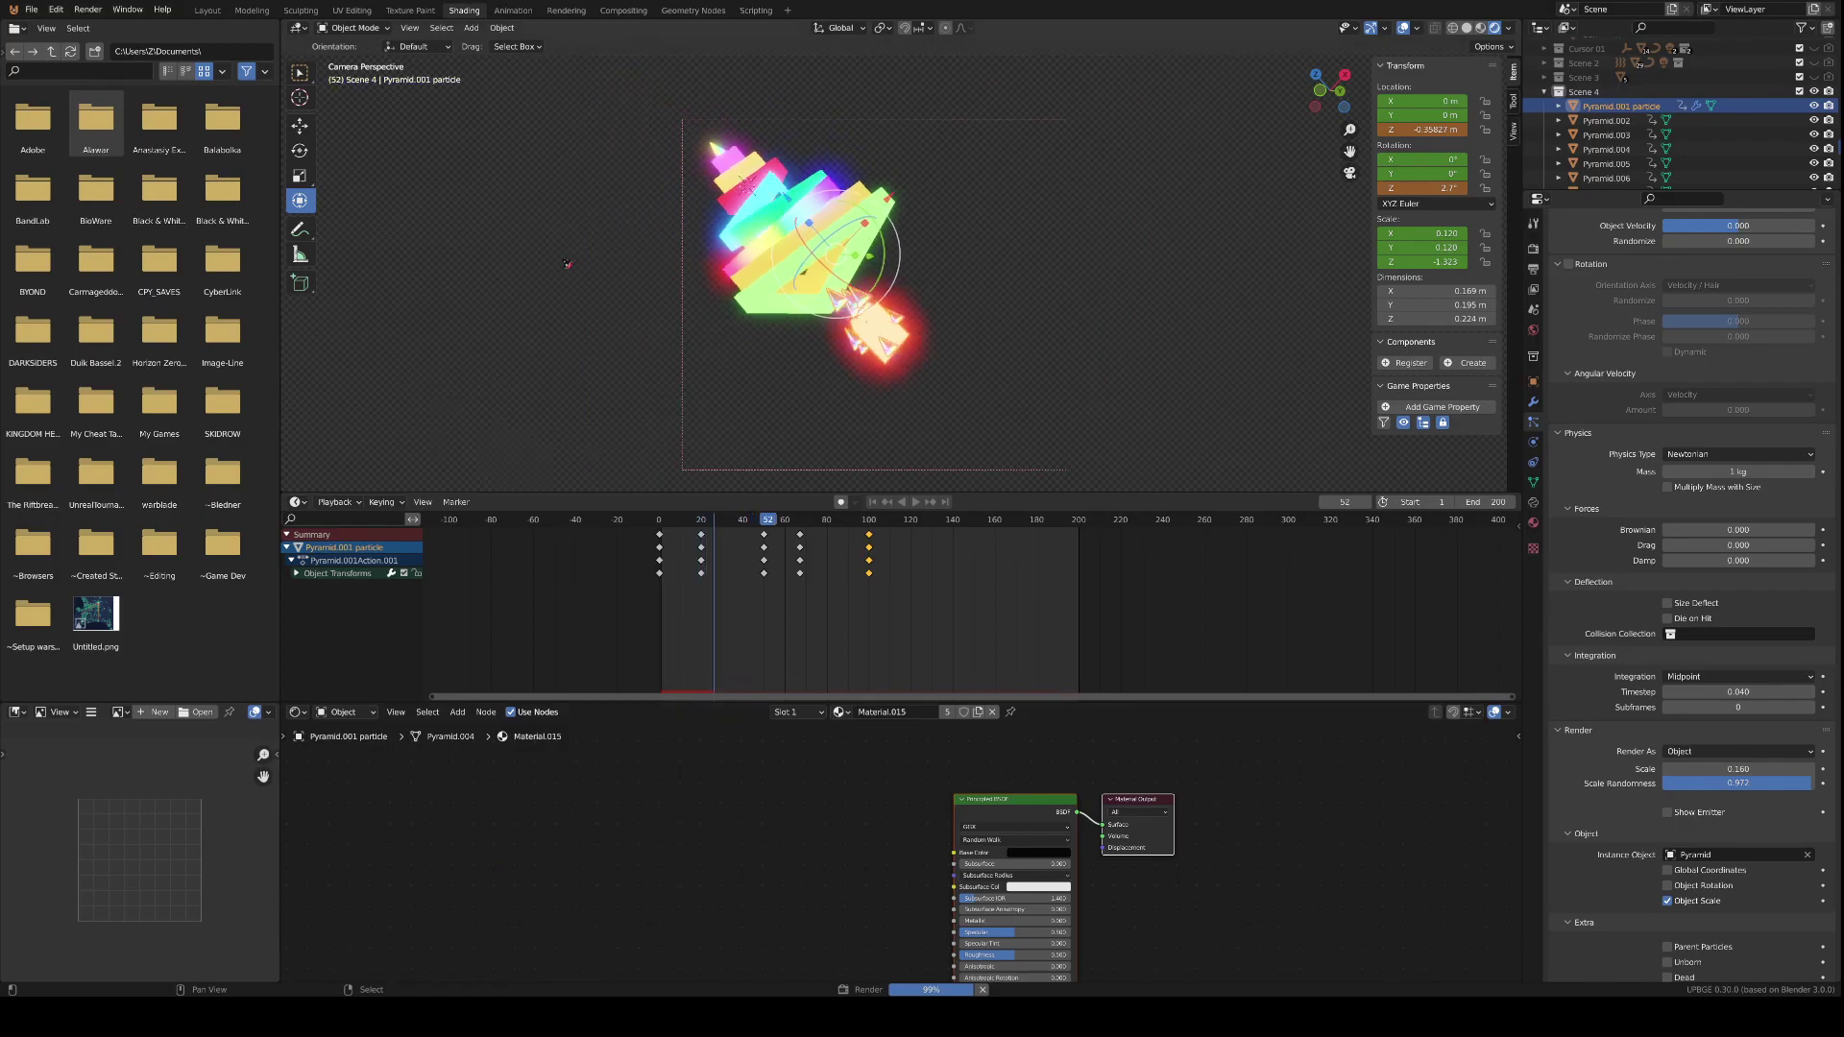
scroll(566, 263, down, 2)
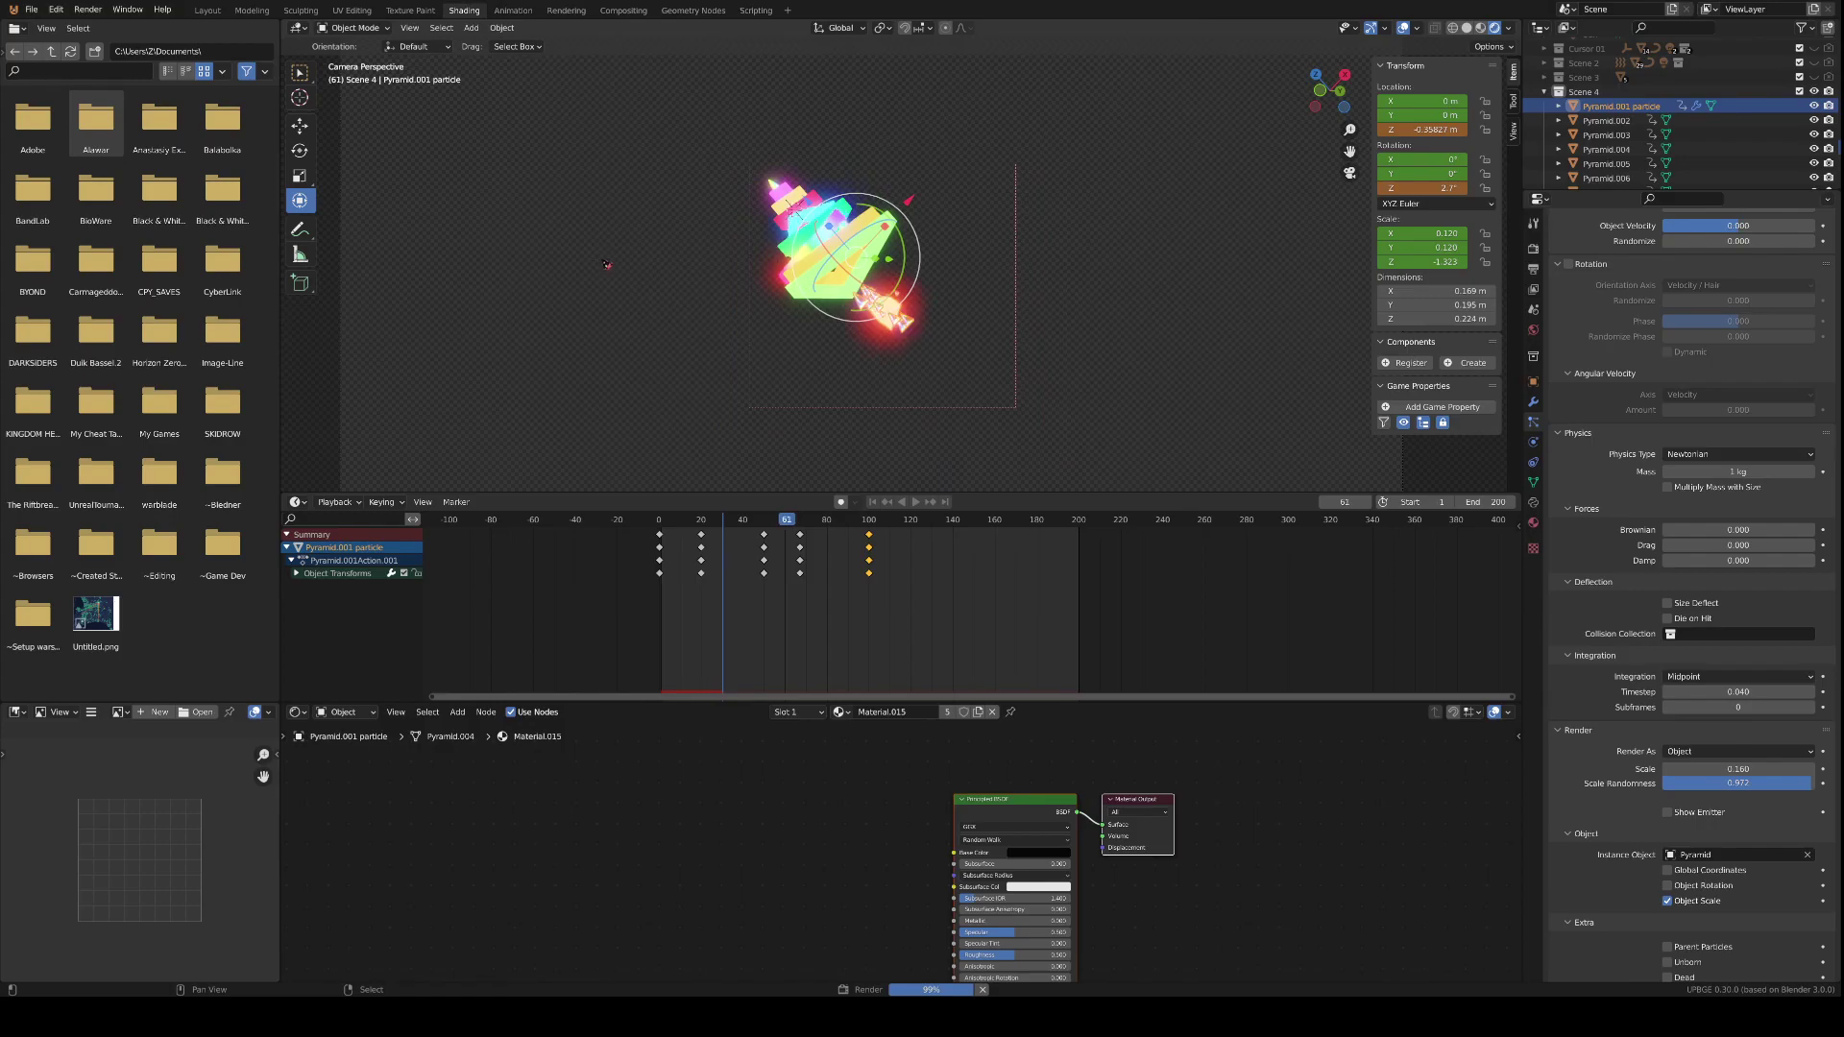
scroll(619, 312, up, 1)
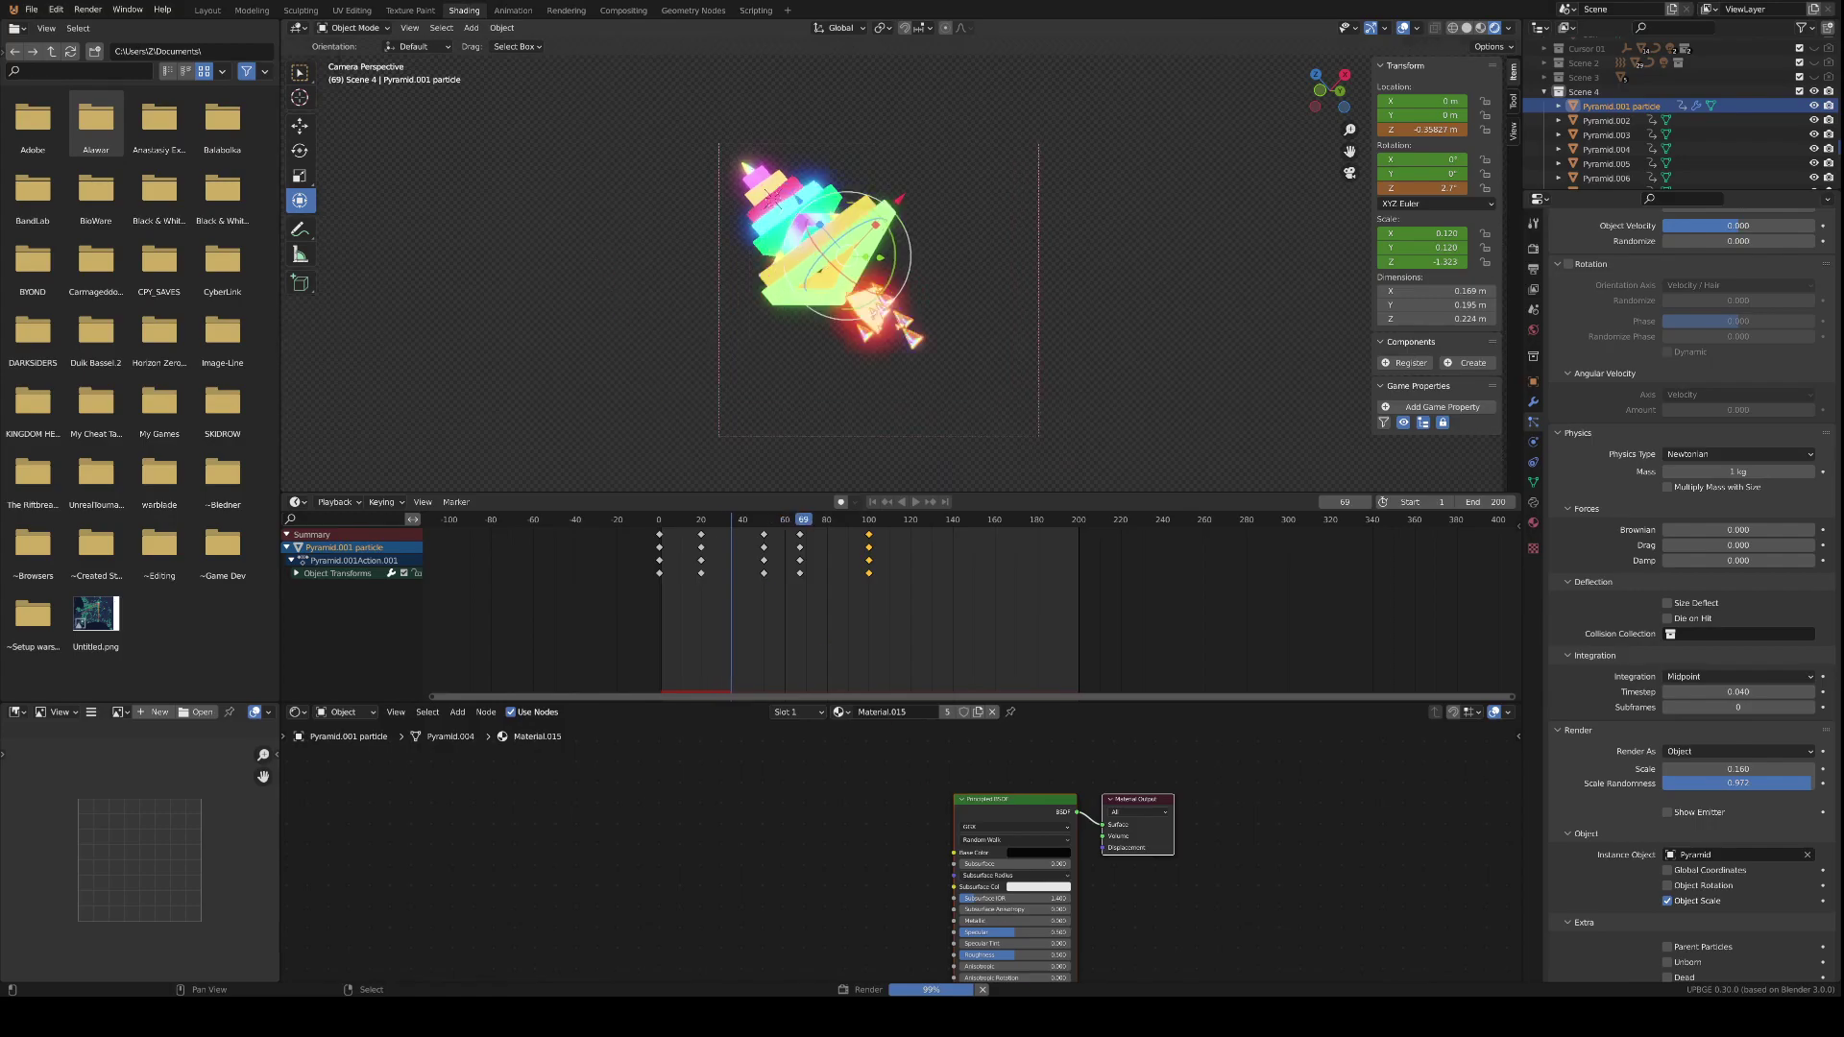